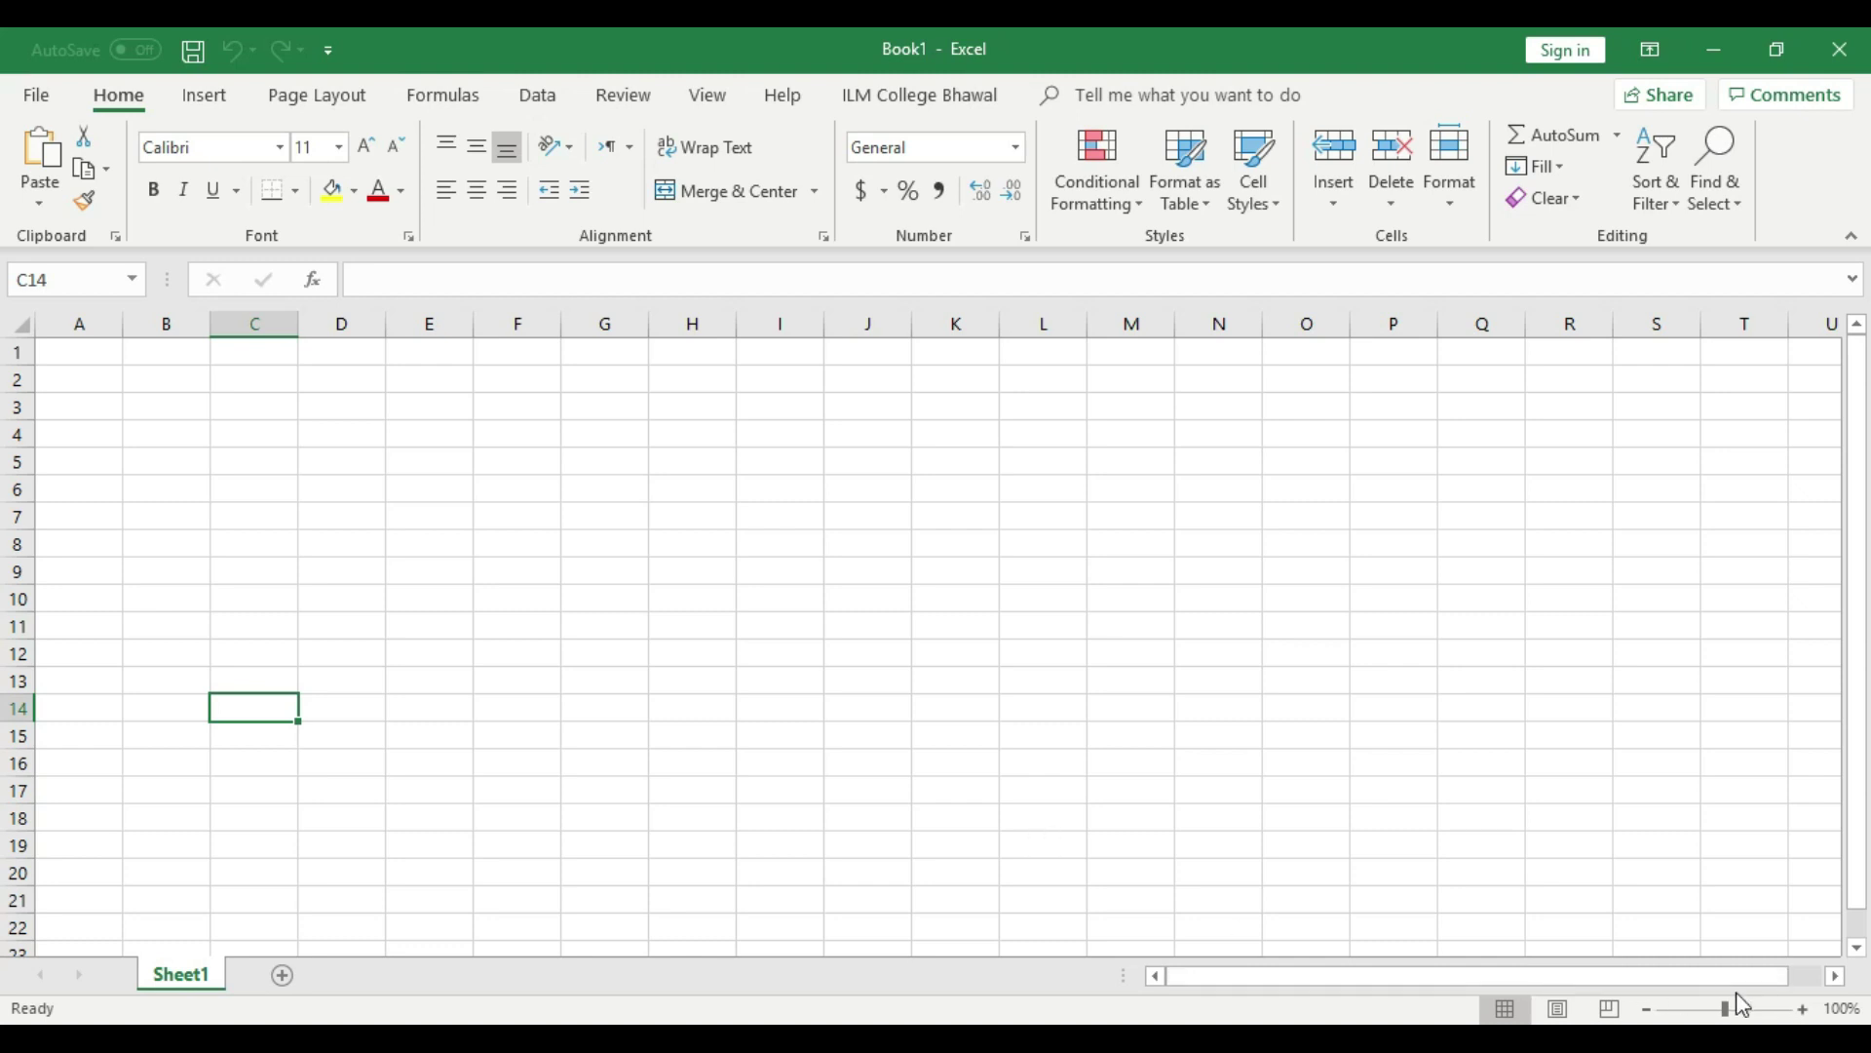
# Zoom the sheet in to 170%.
pyautogui.click(1802, 1009)
pyautogui.click(1802, 1009)
pyautogui.click(1802, 1009)
pyautogui.click(1802, 1009)
pyautogui.click(1803, 1009)
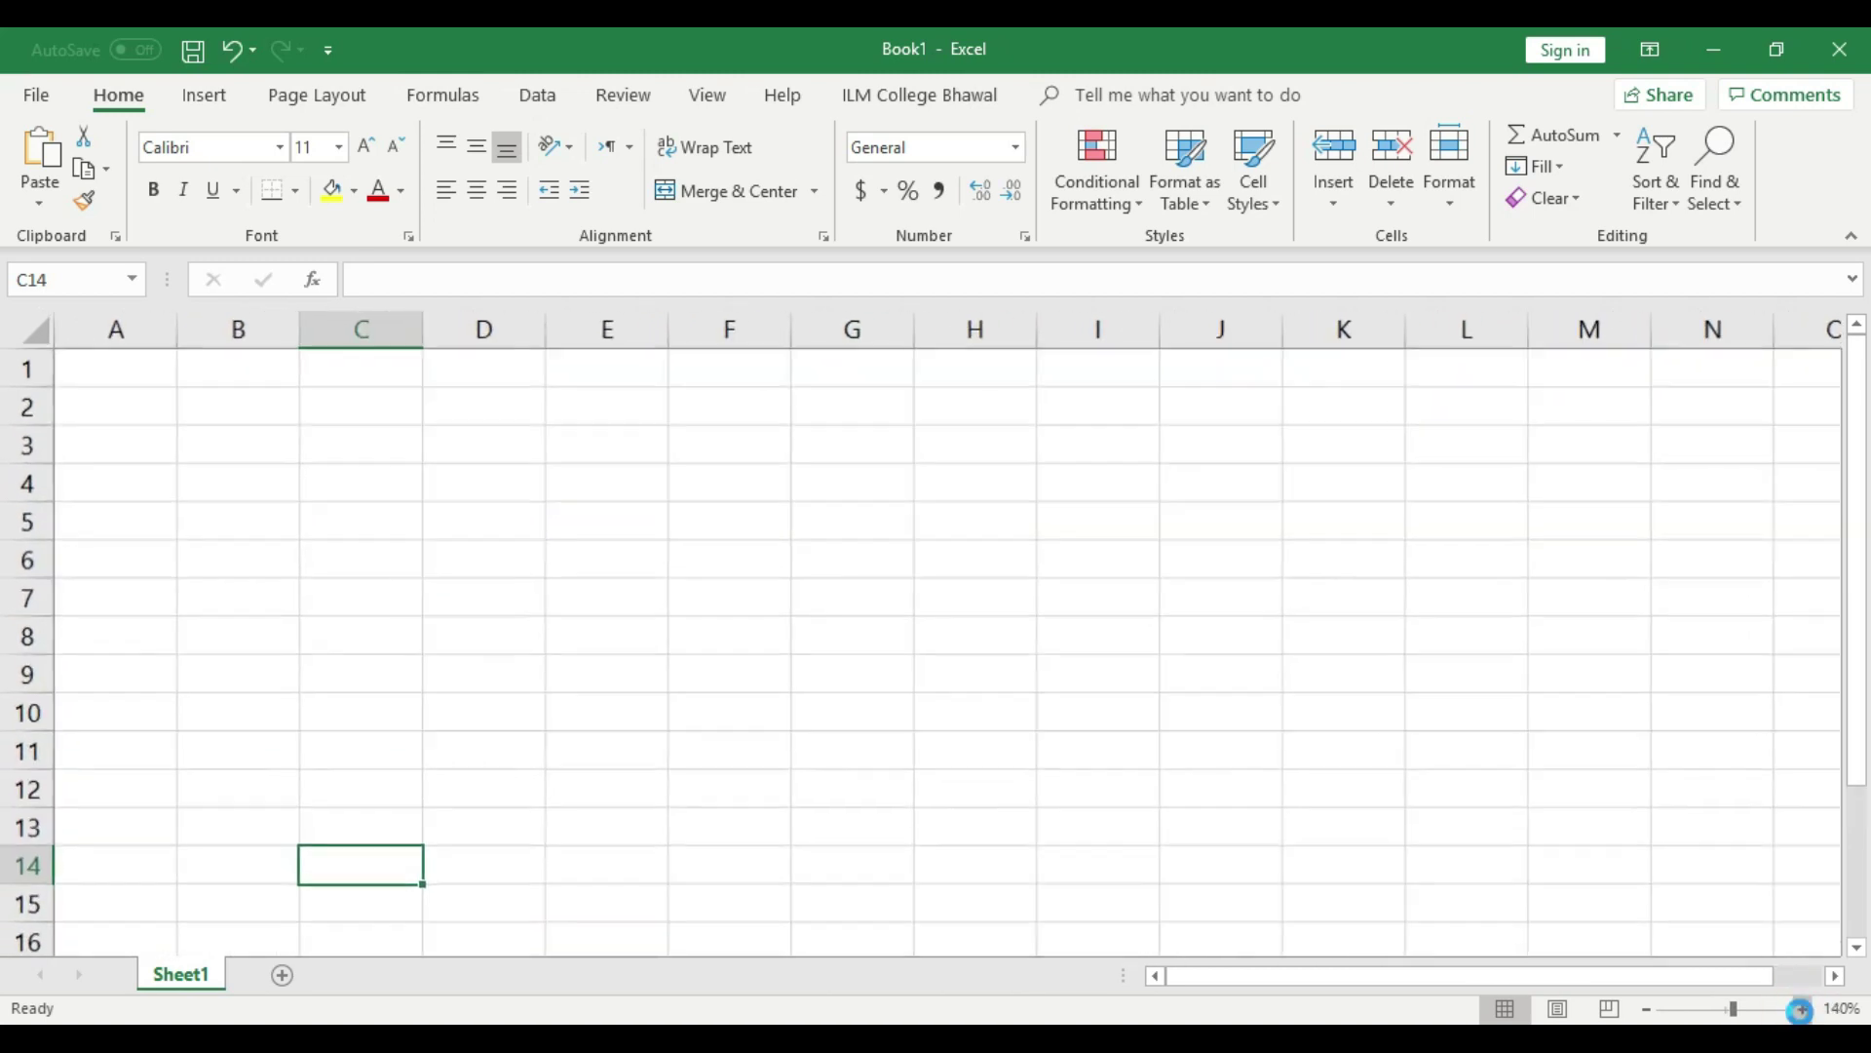
pyautogui.click(1802, 1009)
pyautogui.click(1802, 1009)
pyautogui.click(1043, 619)
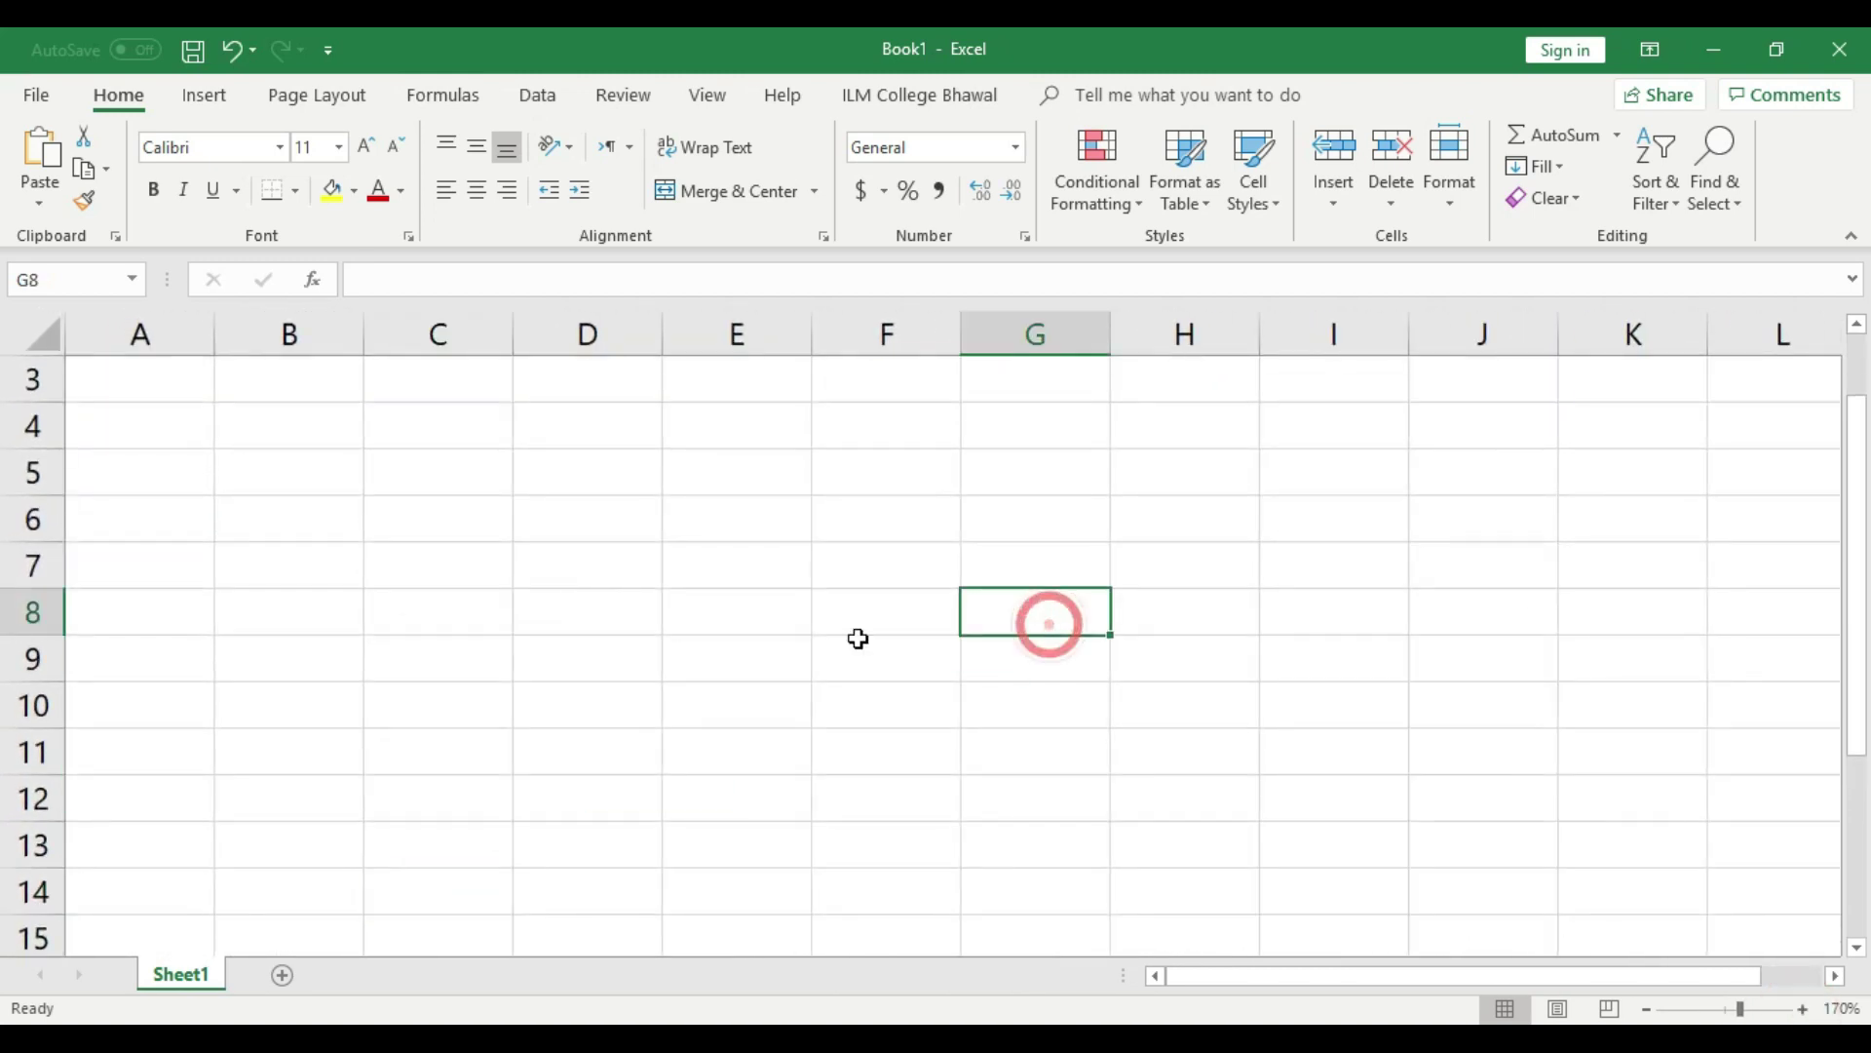
# Merge C5:D7 and E5:F7 into single cells, undoing an accidental C5:E7 merge.
pyautogui.moveTo(430, 464); pyautogui.dragTo(766, 557)
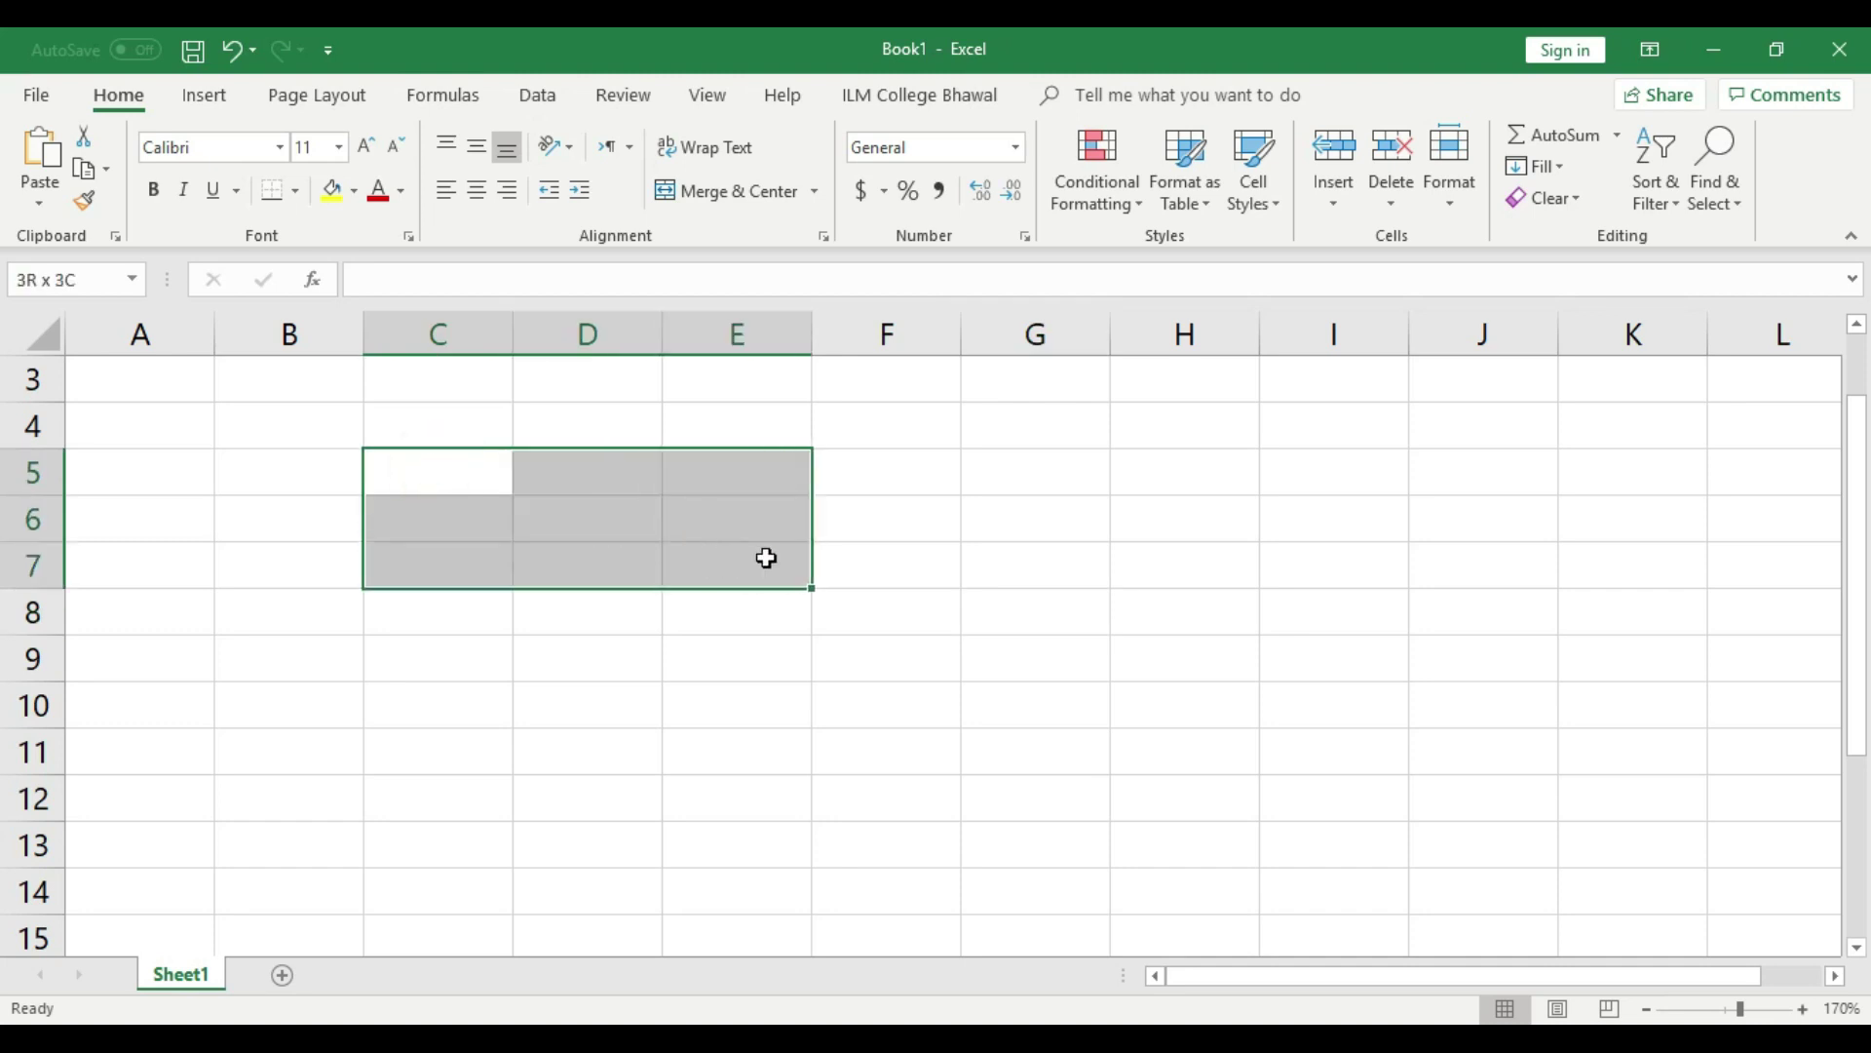
pyautogui.click(756, 191)
pyautogui.click(1003, 511)
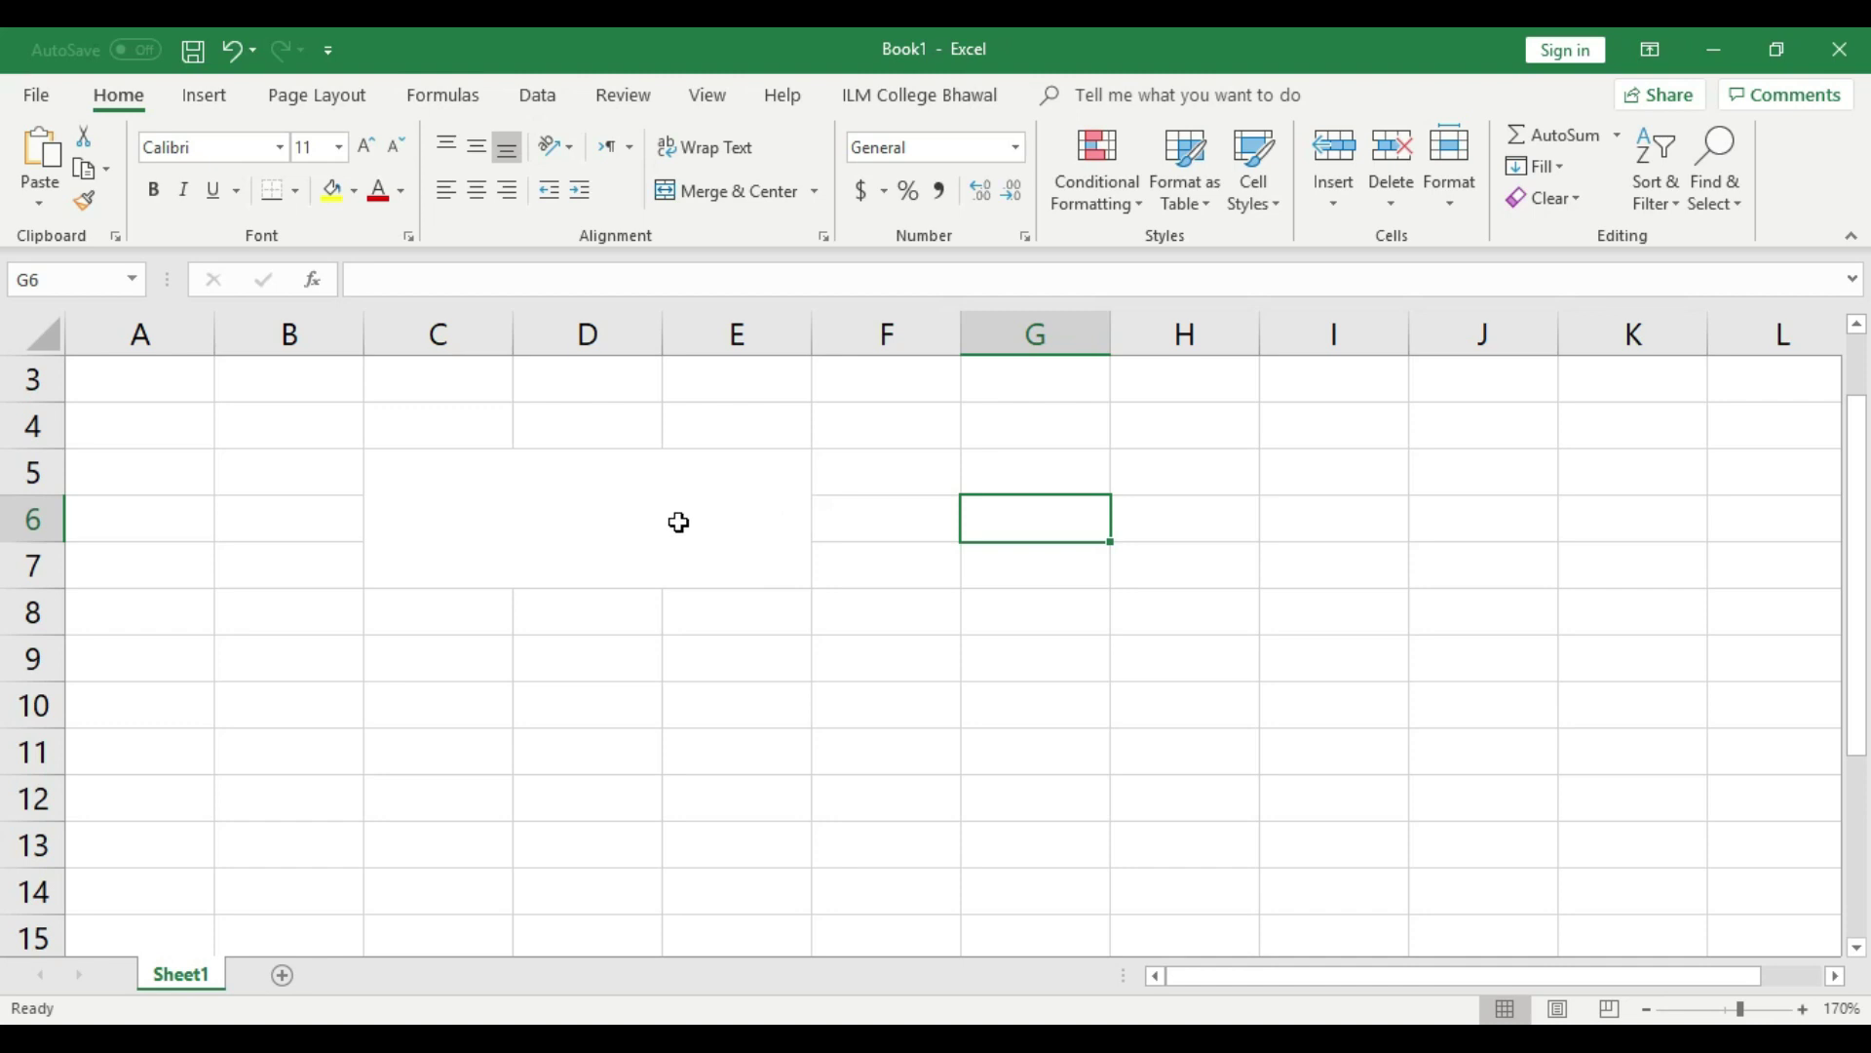
pyautogui.hotkey('ctrl', 'z')
pyautogui.moveTo(451, 488); pyautogui.dragTo(550, 566)
pyautogui.click(726, 192)
pyautogui.click(749, 701)
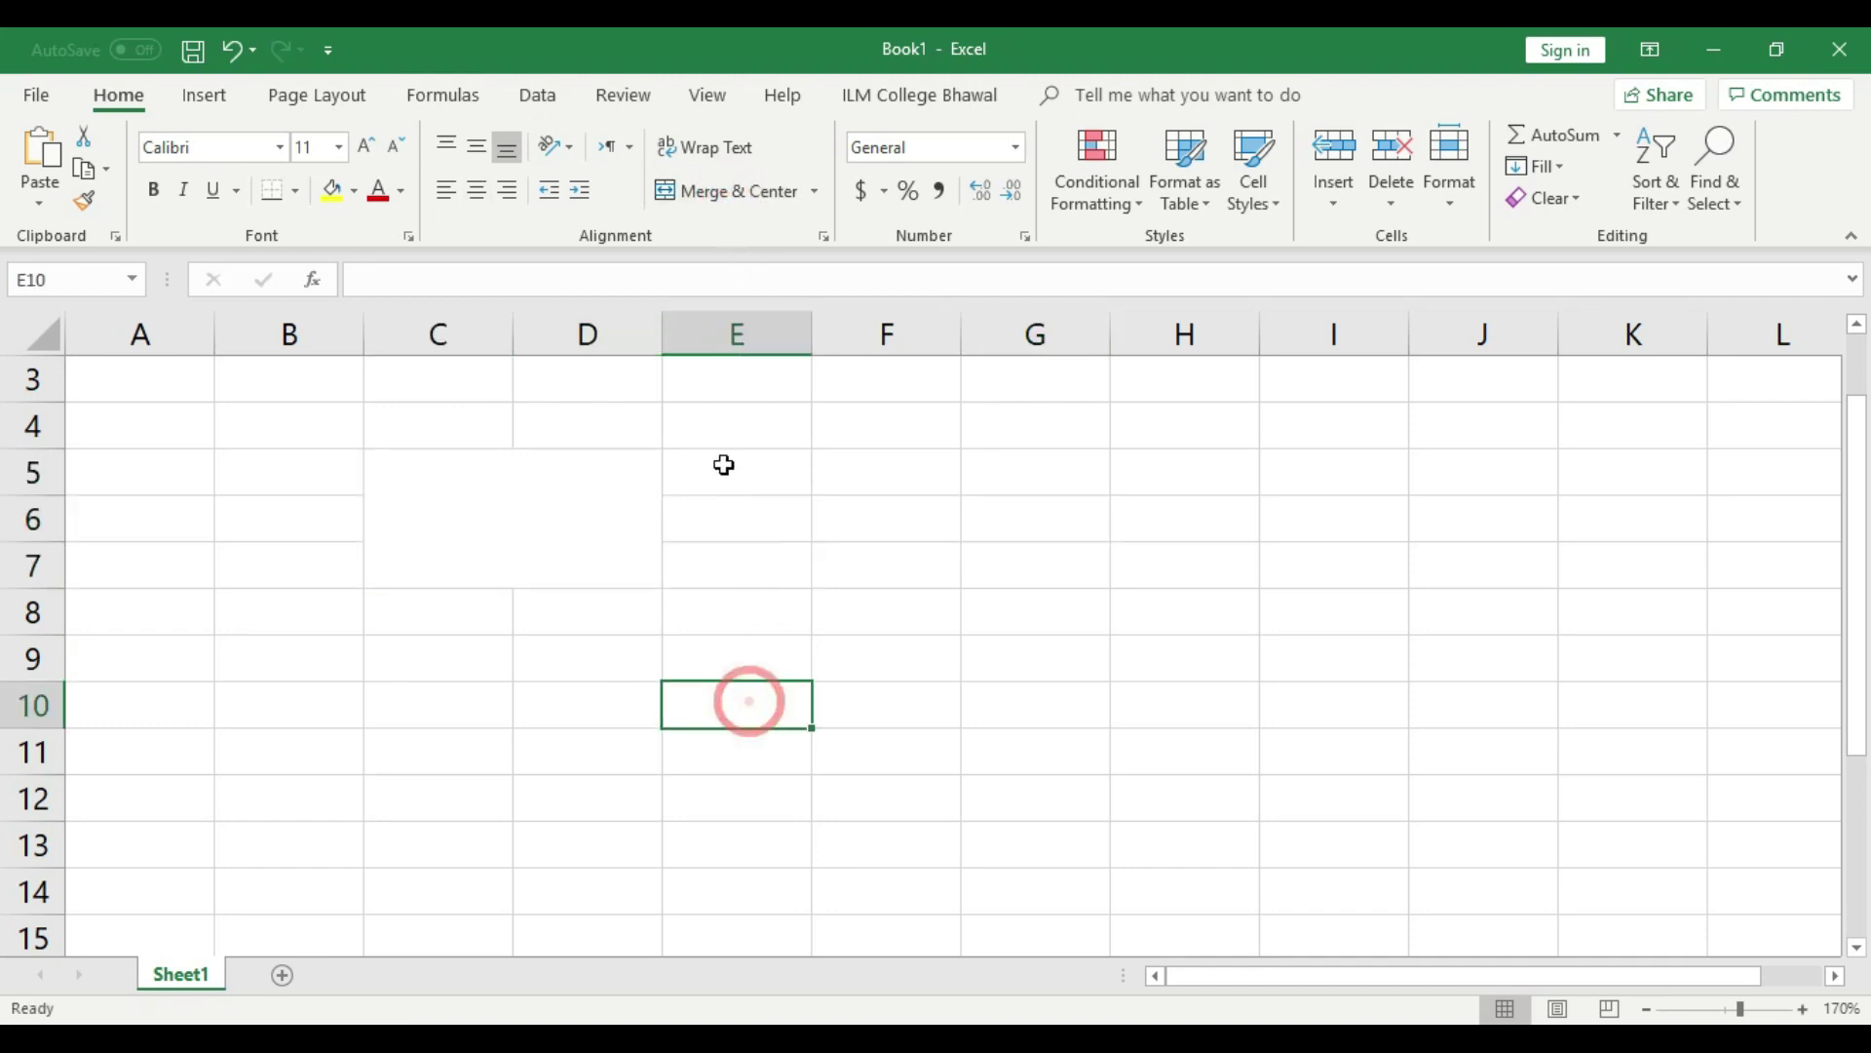
pyautogui.moveTo(724, 464); pyautogui.dragTo(868, 542)
pyautogui.click(726, 192)
# Fill merged C5:D7 yellow and leave E5:F7 with no fill.
pyautogui.click(567, 503)
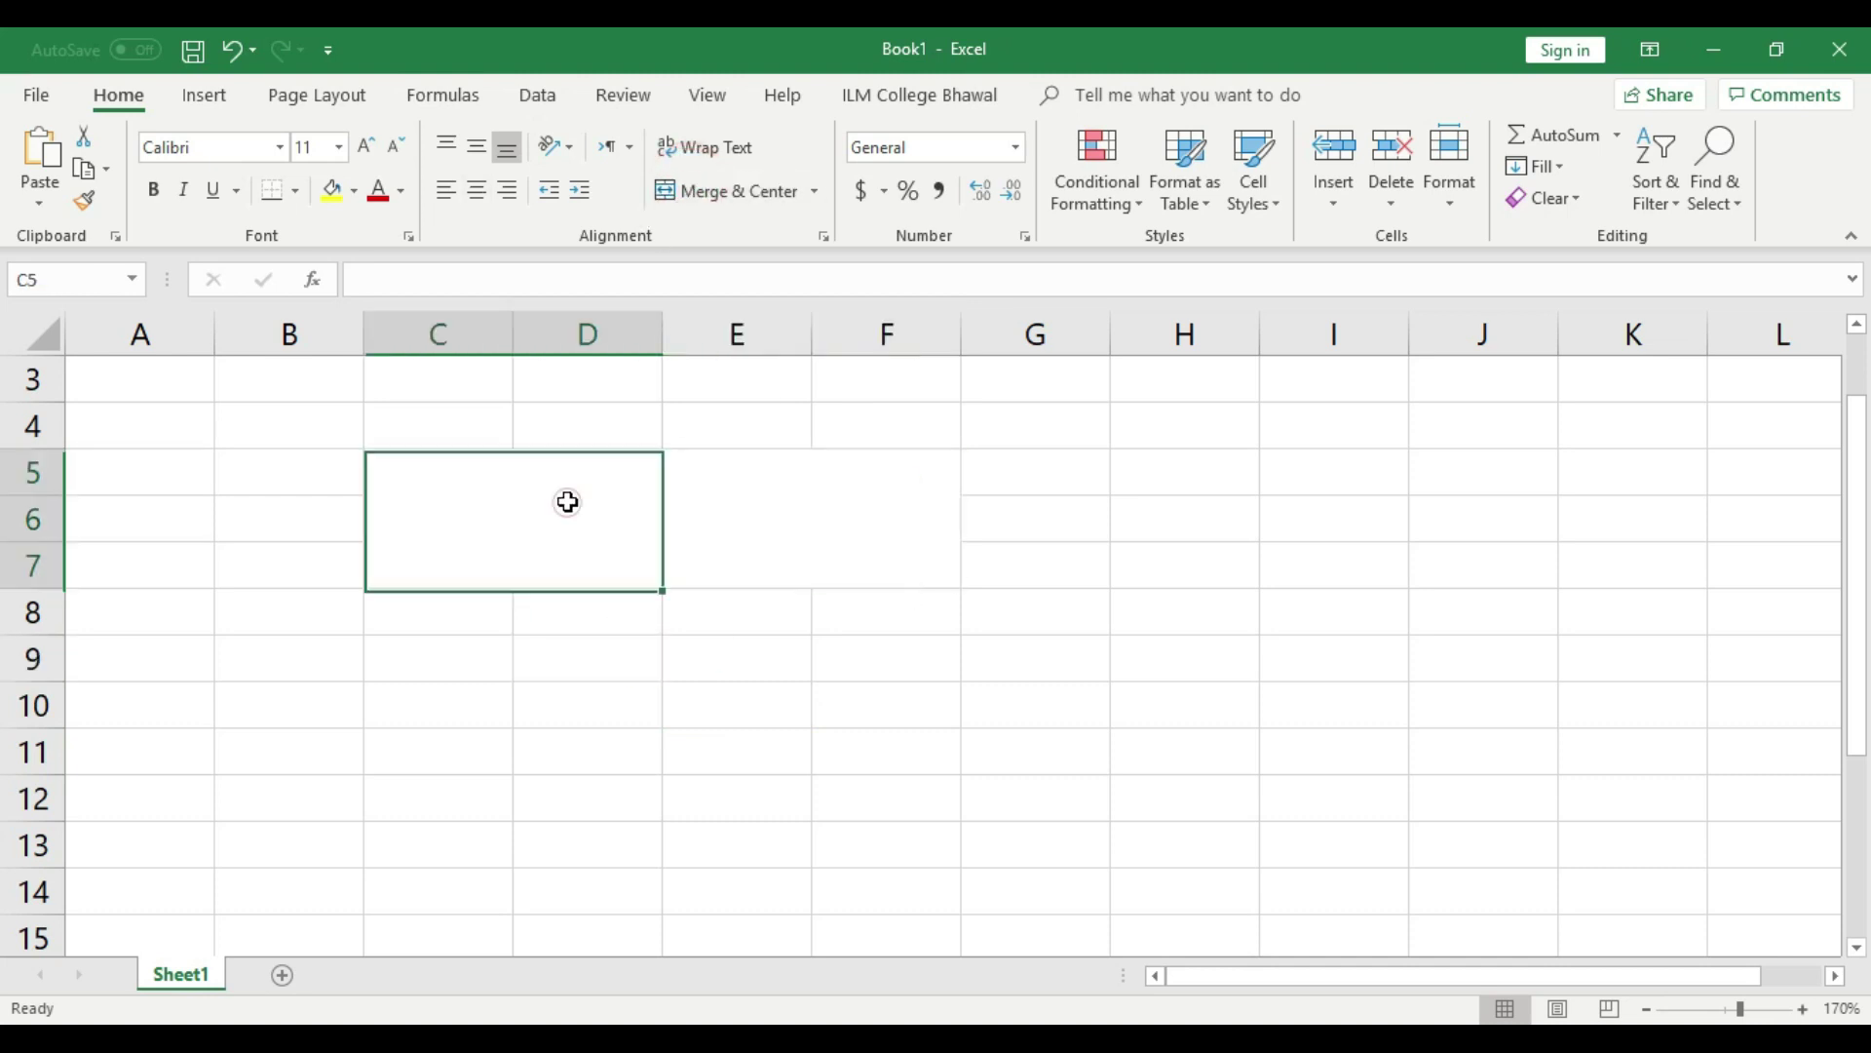
pyautogui.click(332, 190)
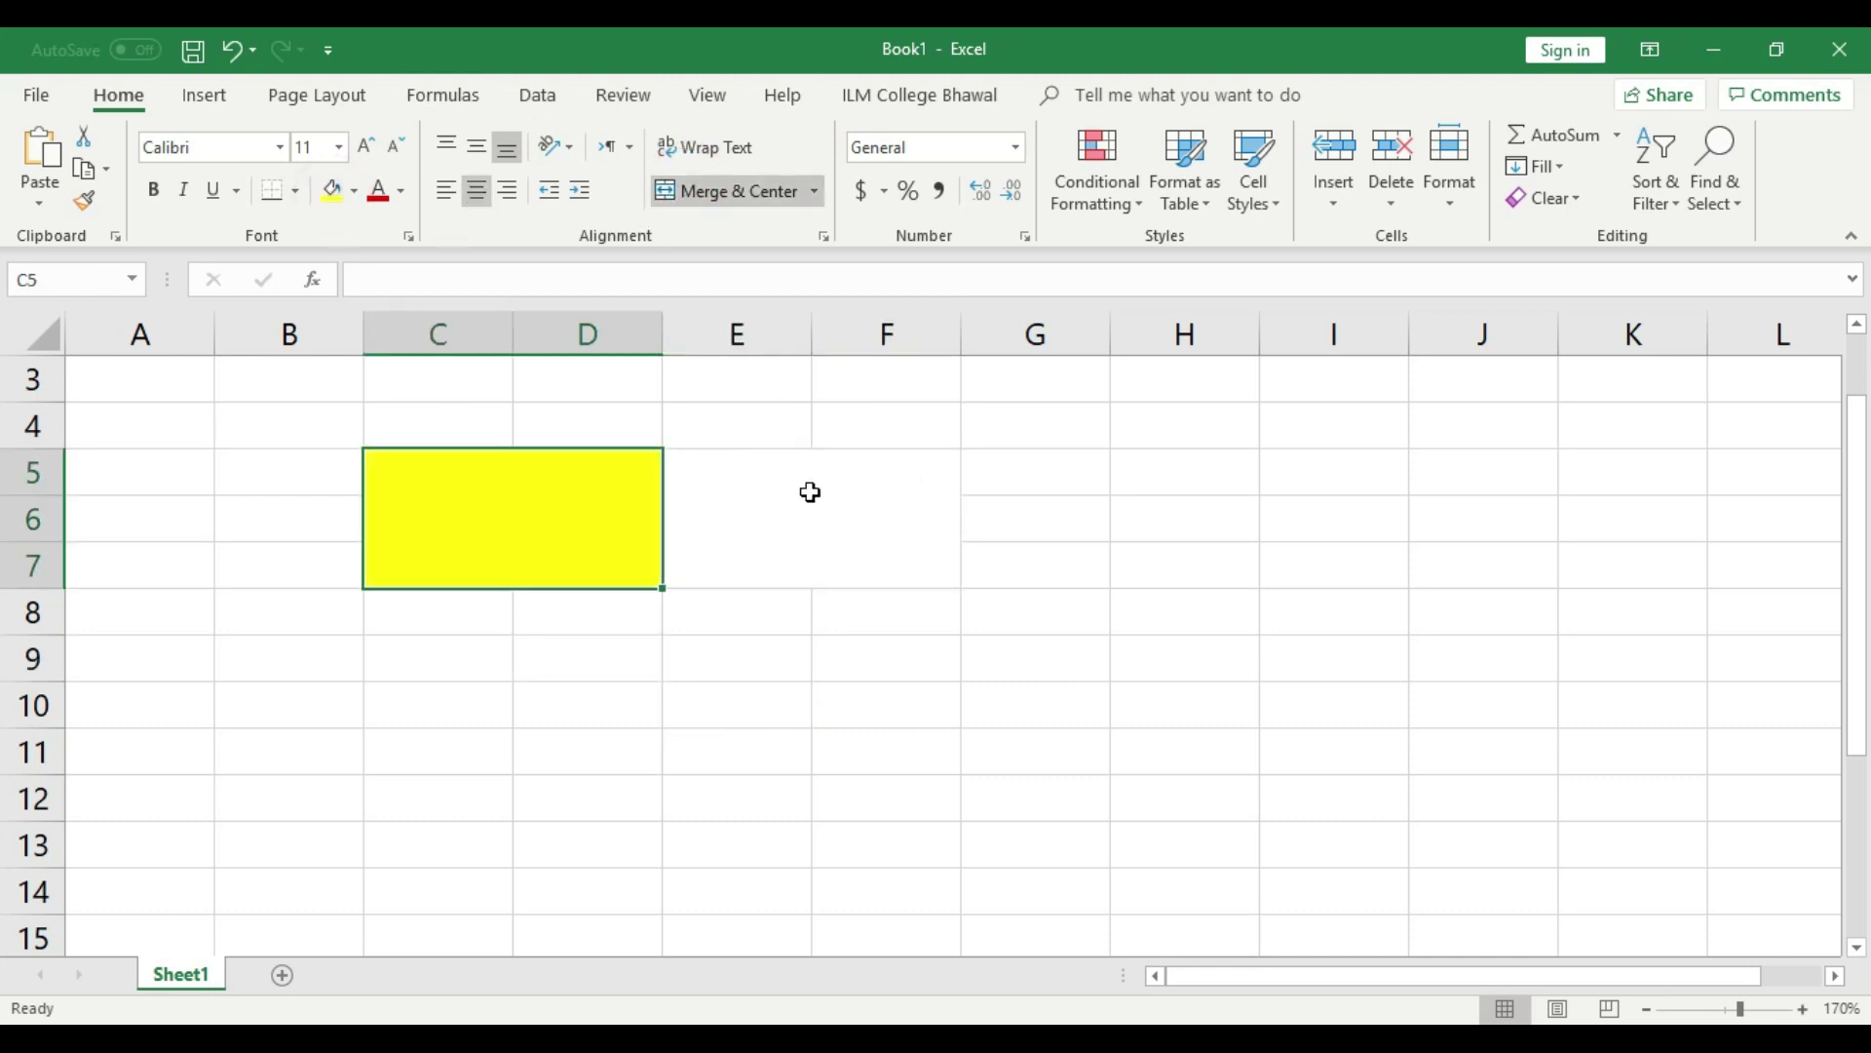
pyautogui.click(797, 487)
pyautogui.click(351, 190)
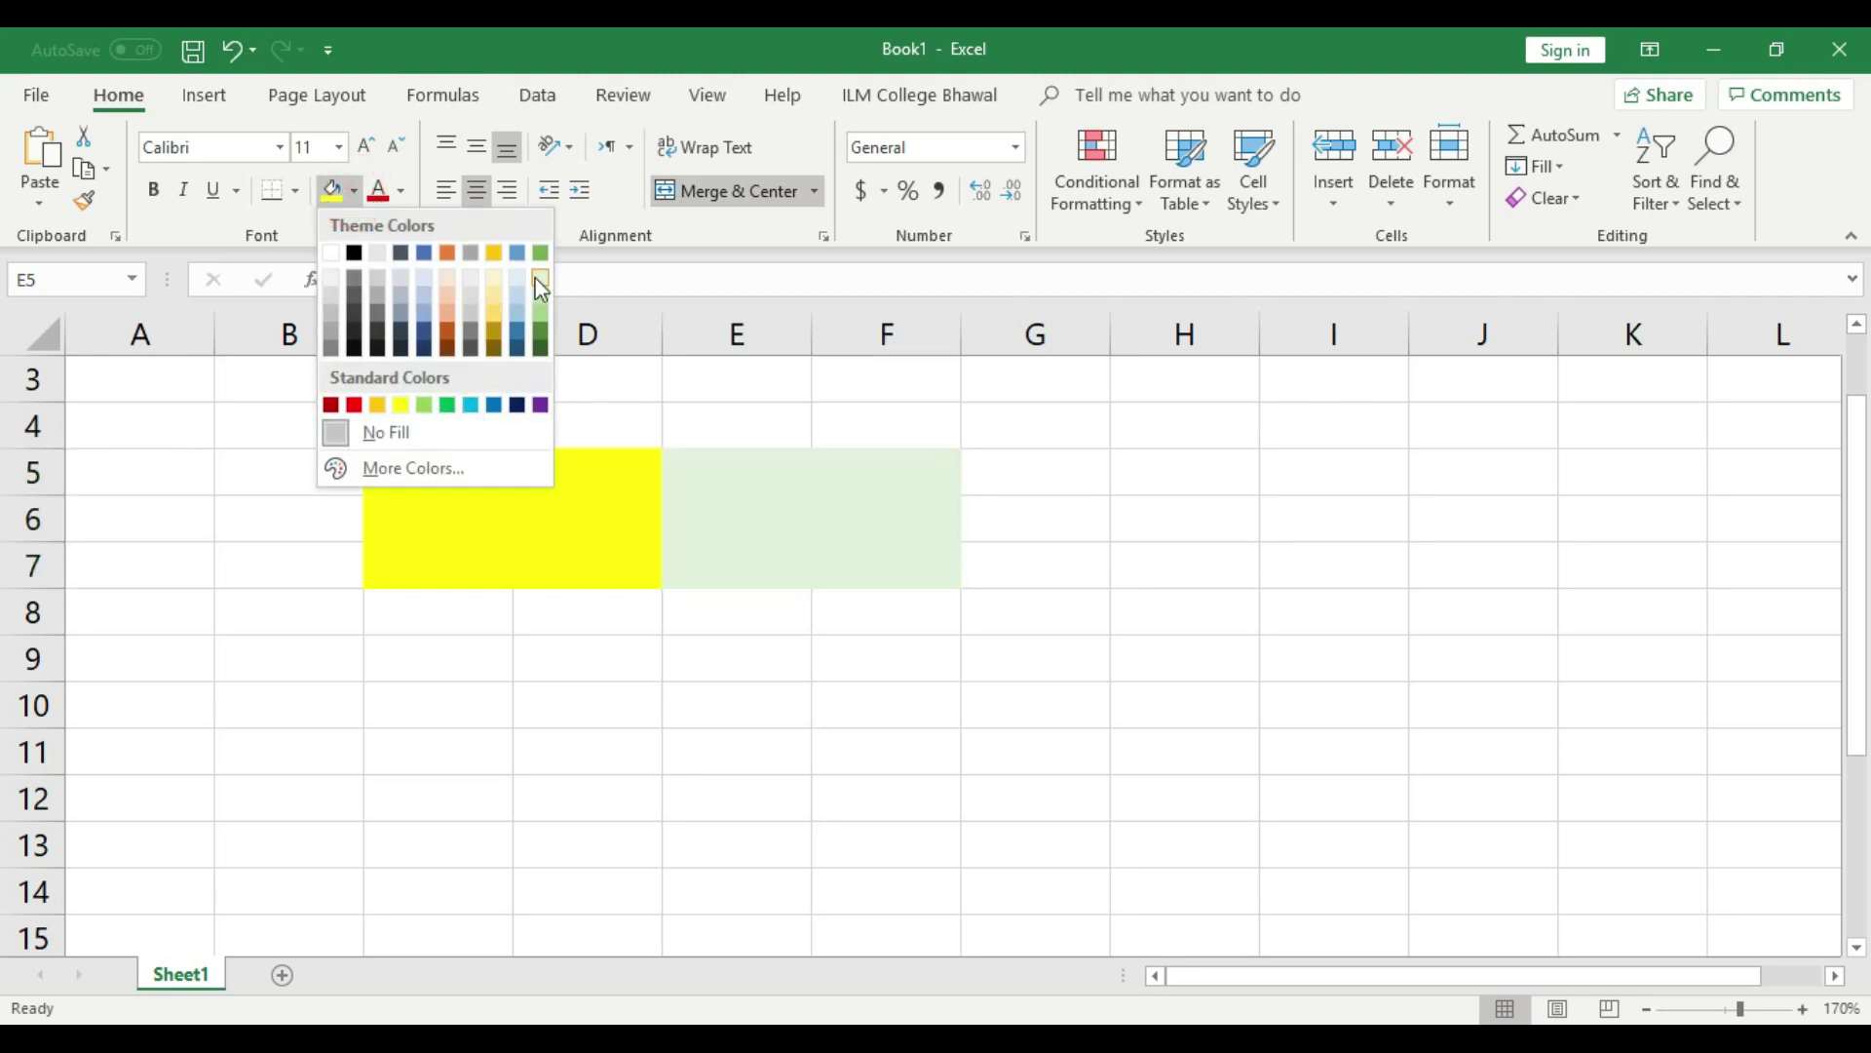
pyautogui.click(476, 432)
# Apply Thick Outside Borders to both merged blocks C5:D7 and E5:F7.
pyautogui.click(572, 539)
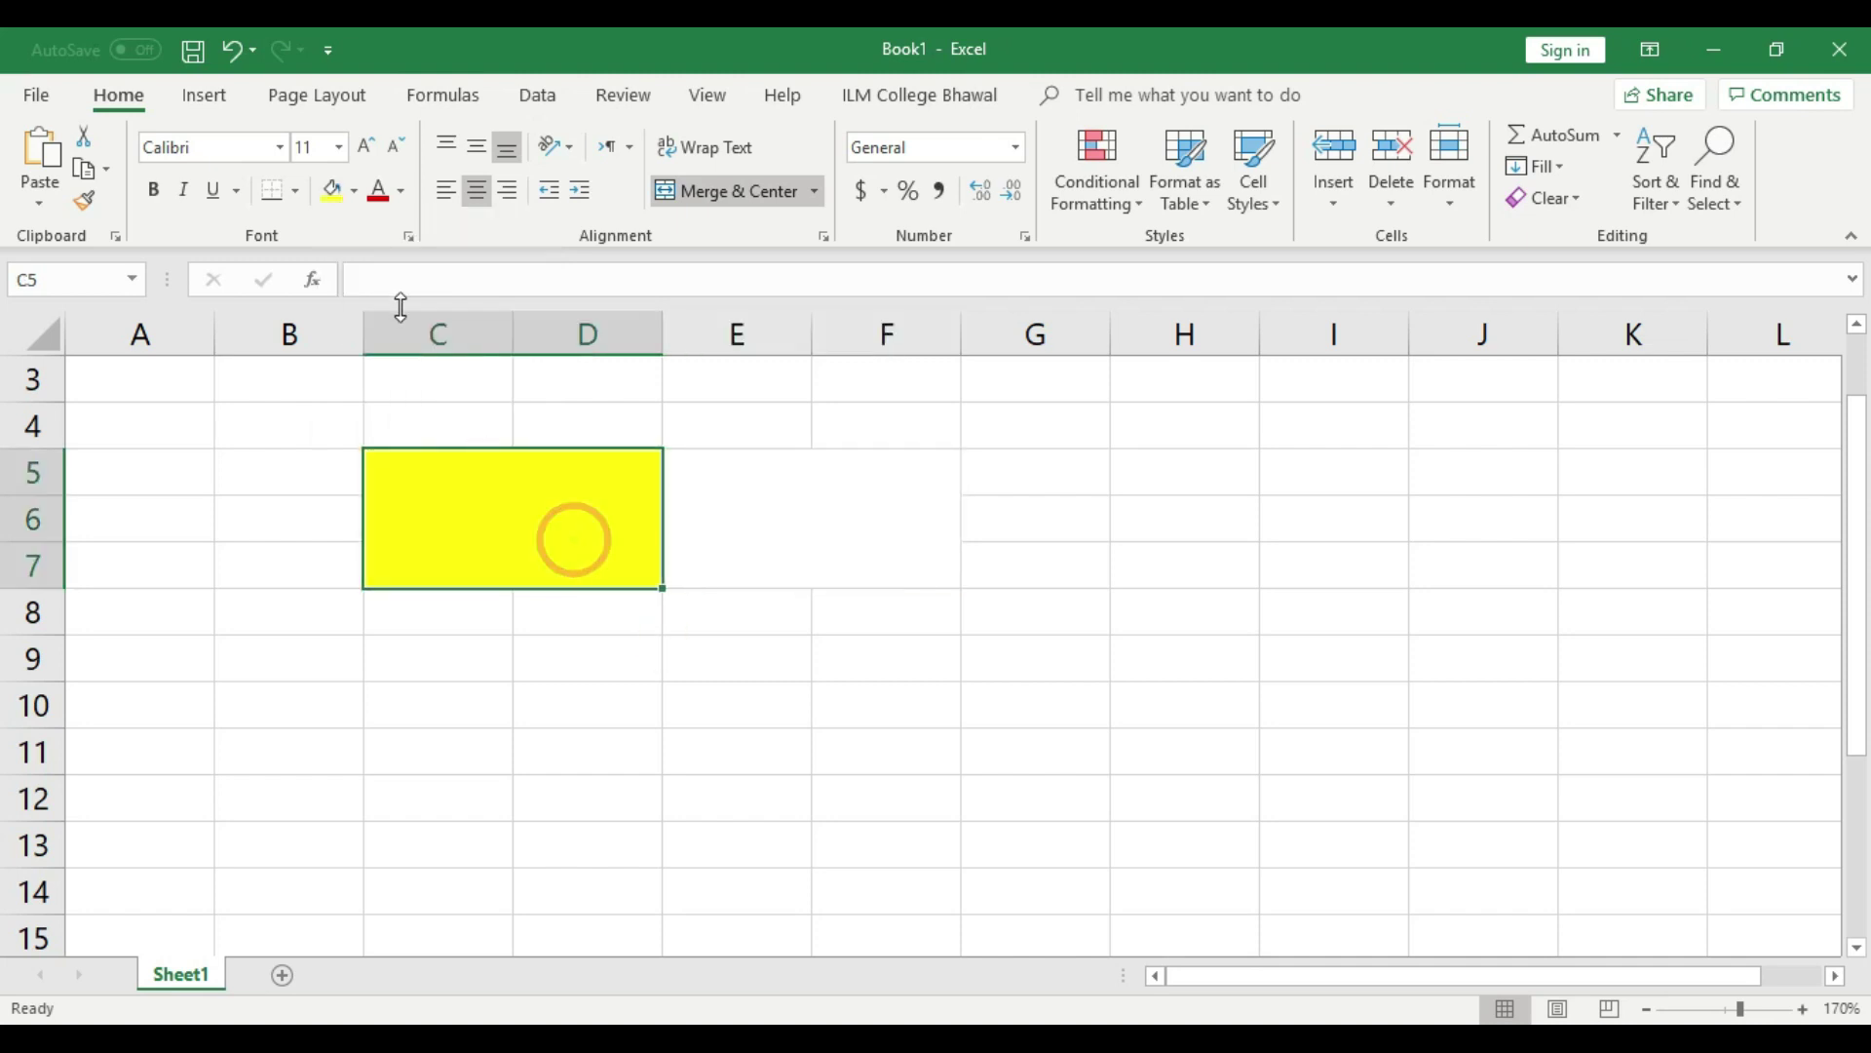
pyautogui.click(295, 190)
pyautogui.click(326, 493)
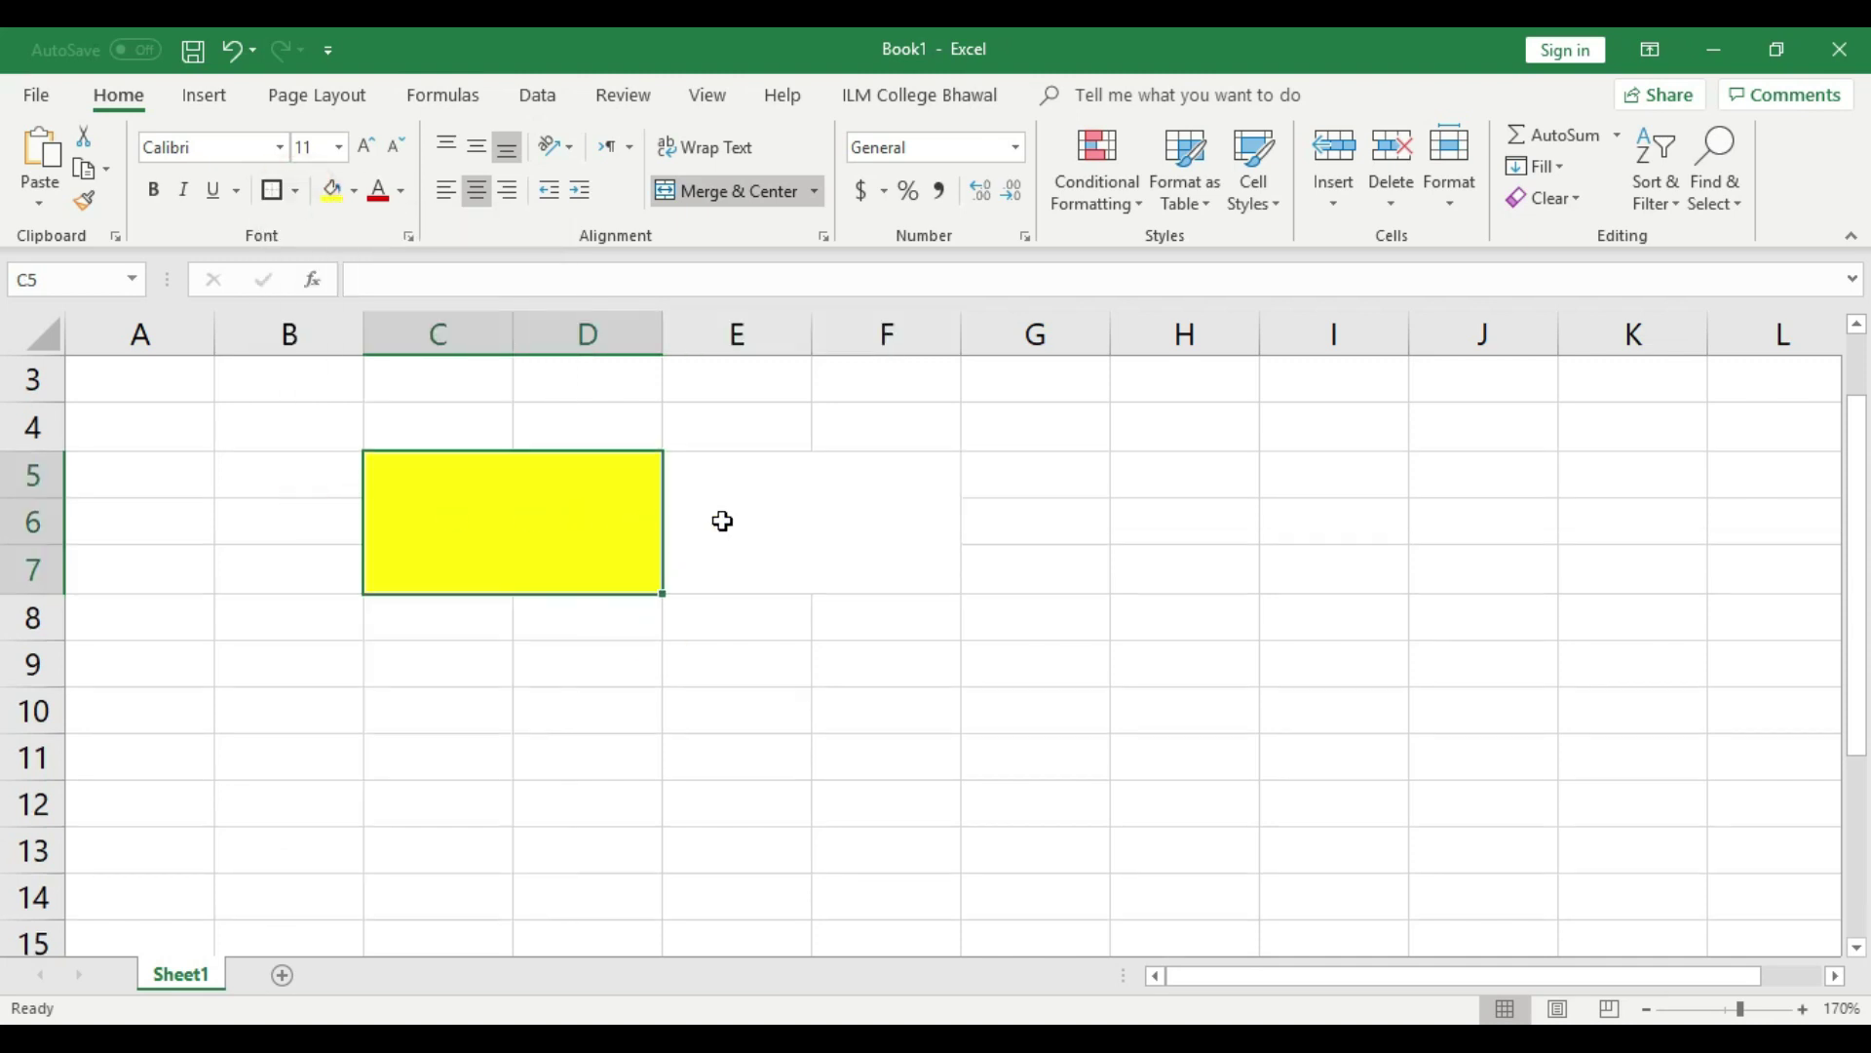
pyautogui.click(722, 521)
pyautogui.click(743, 715)
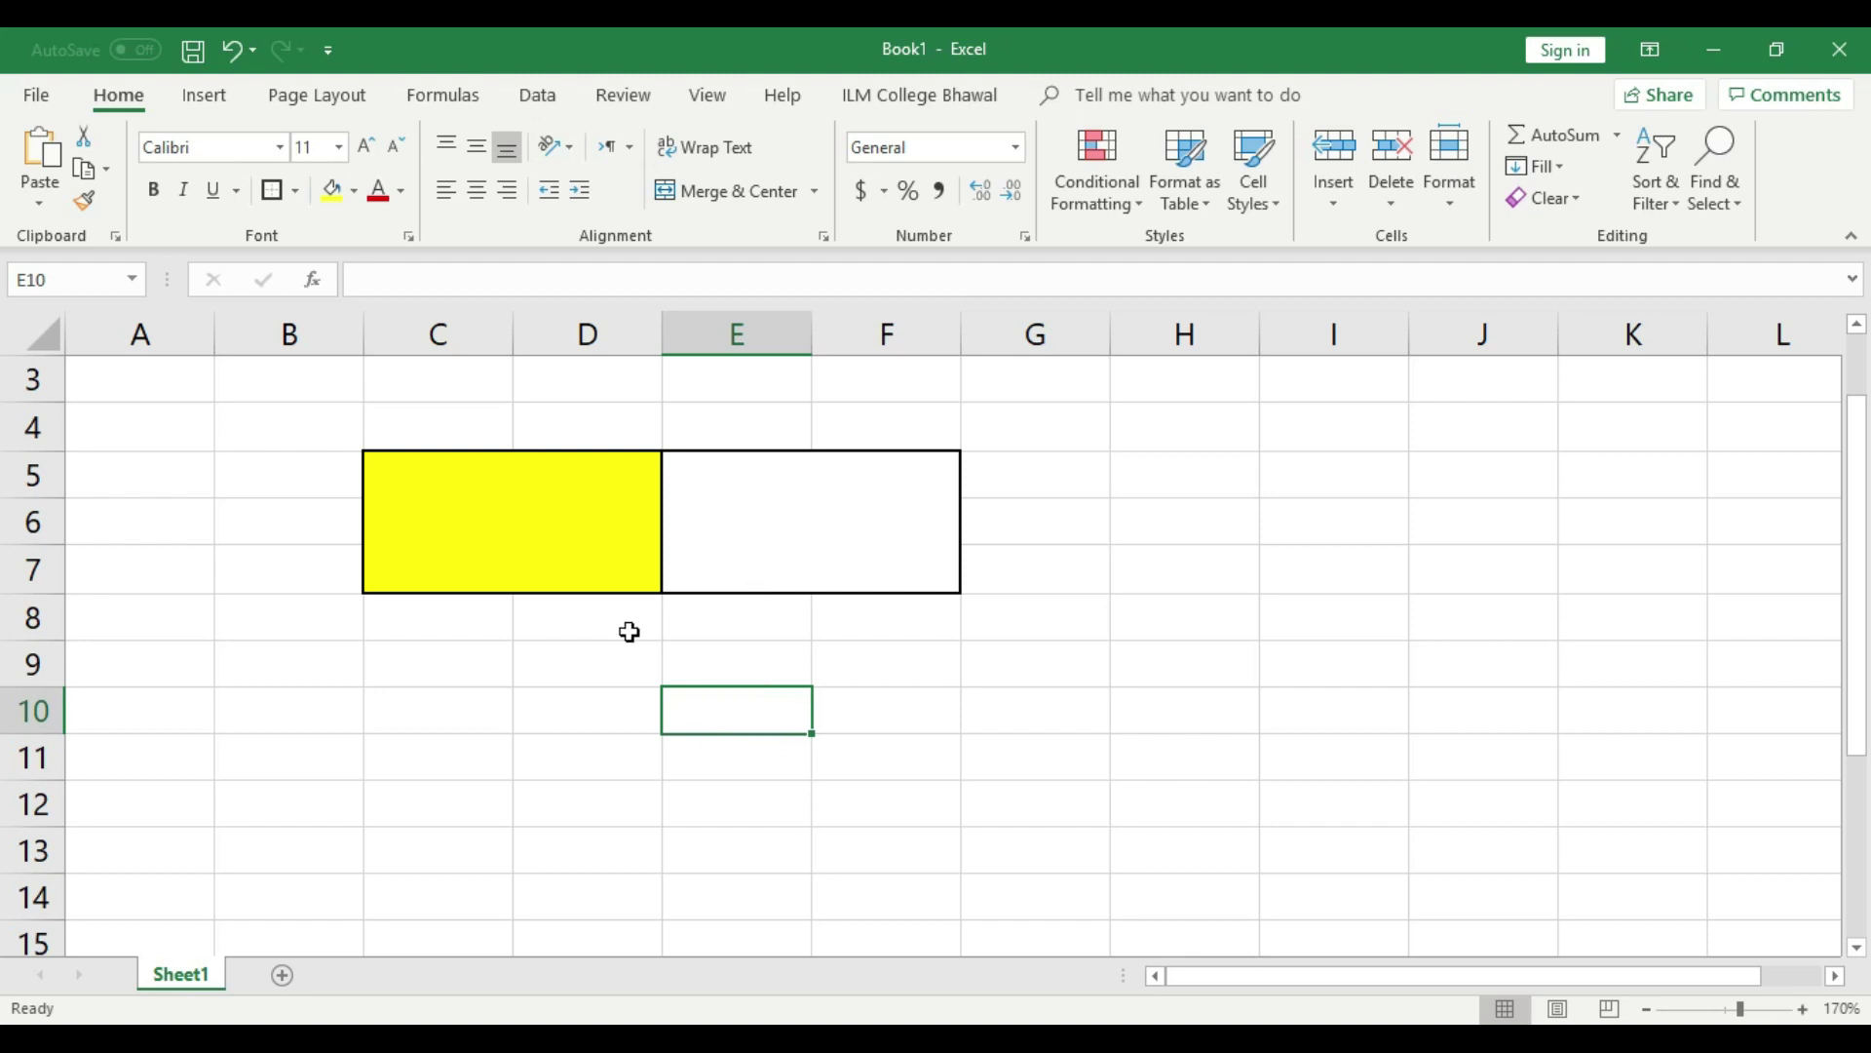
# Type 'My Yearly Saving' into the yellow merged cell.
pyautogui.click(549, 523)
pyautogui.doubleClick(549, 523)
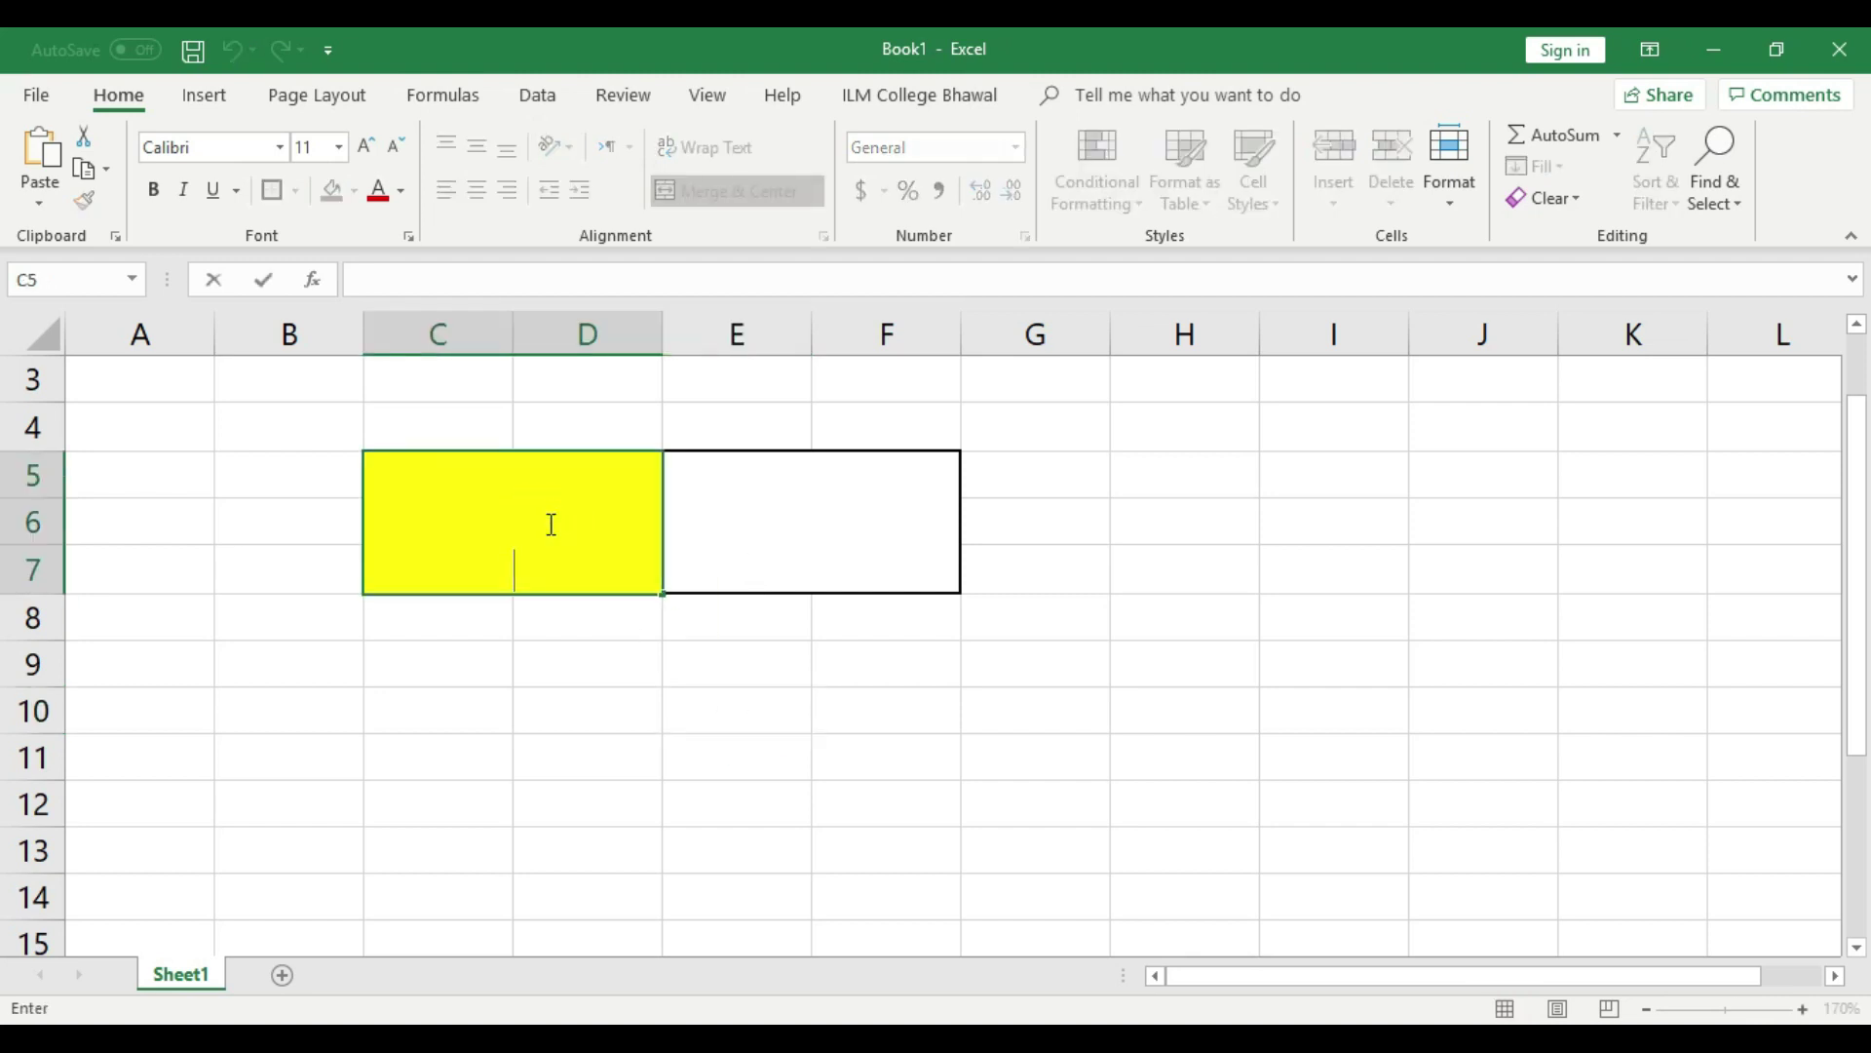
pyautogui.write('Savin')
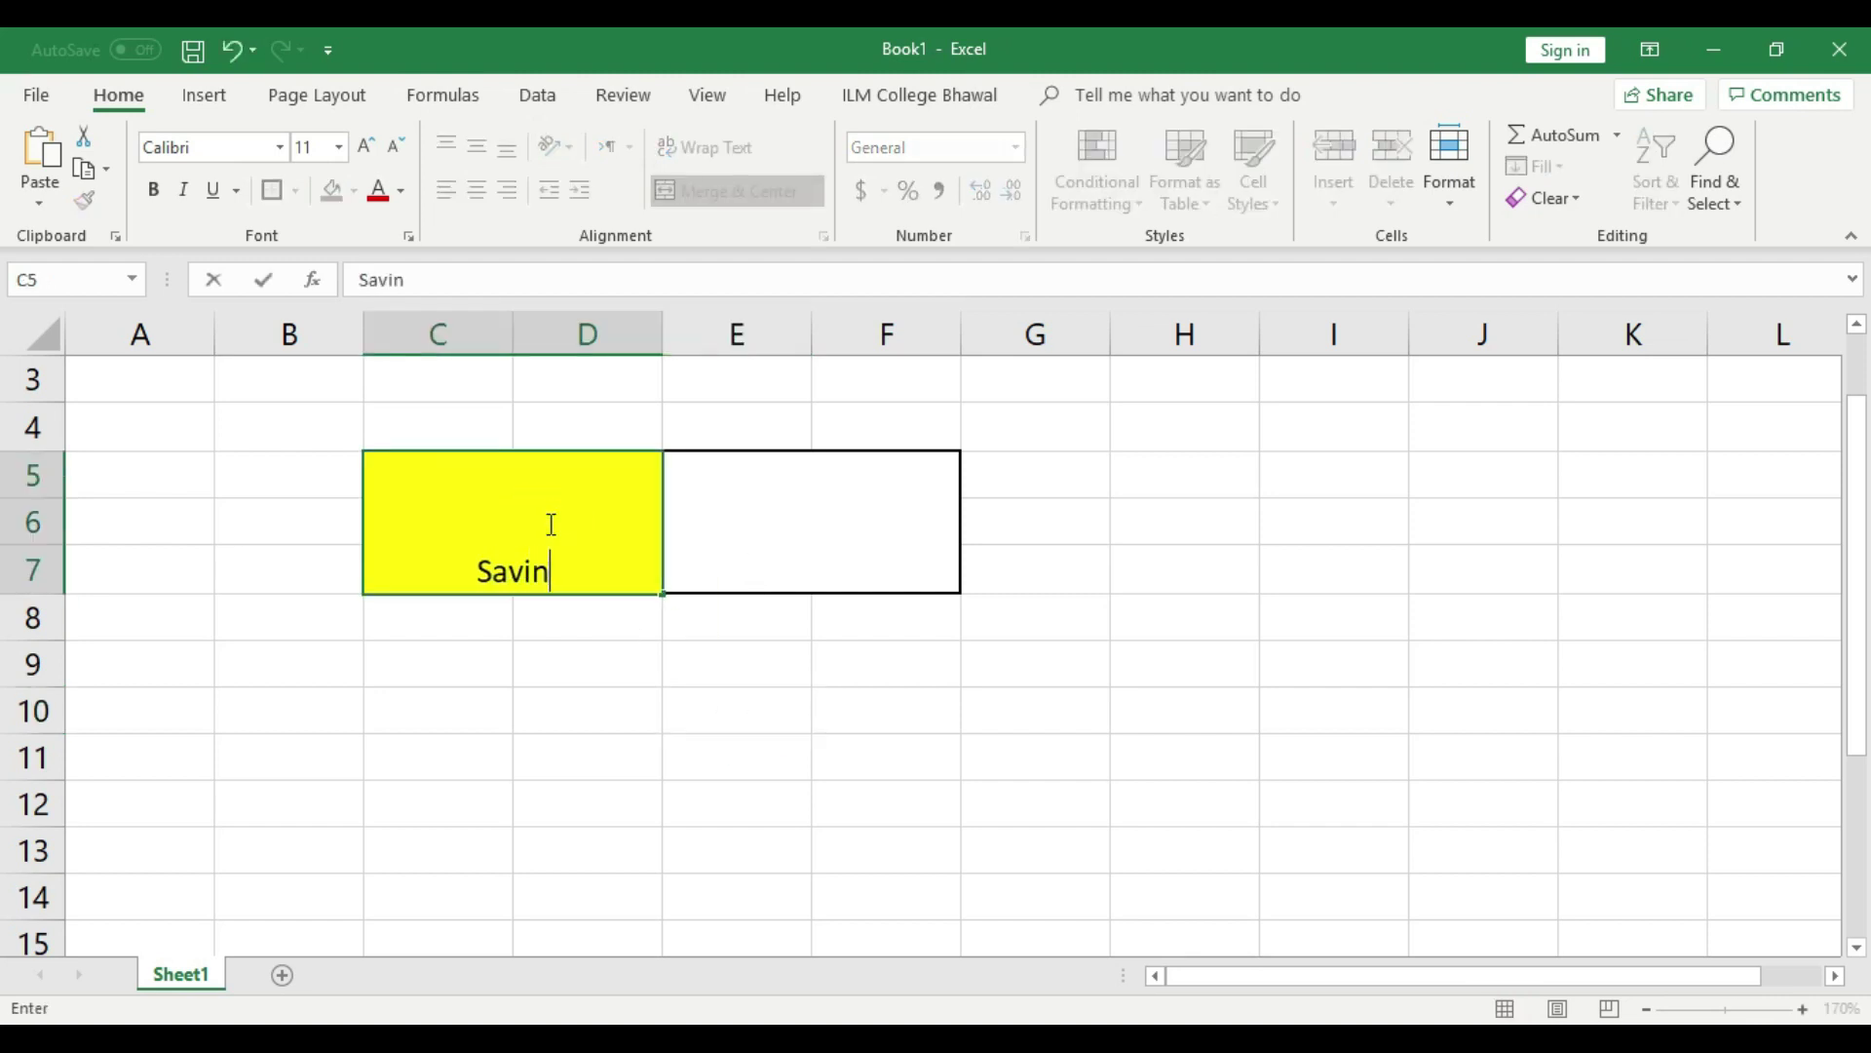
pyautogui.press('BackSpace')
pyautogui.press('BackSpace')
pyautogui.press('BackSpace')
pyautogui.press('BackSpace')
pyautogui.press('BackSpace')
pyautogui.write('My Yearly Saving')
pyautogui.click(592, 718)
# Middle-align the heading, enlarge its font, and break it onto a second line before 'Saving'.
pyautogui.click(594, 534)
pyautogui.click(476, 146)
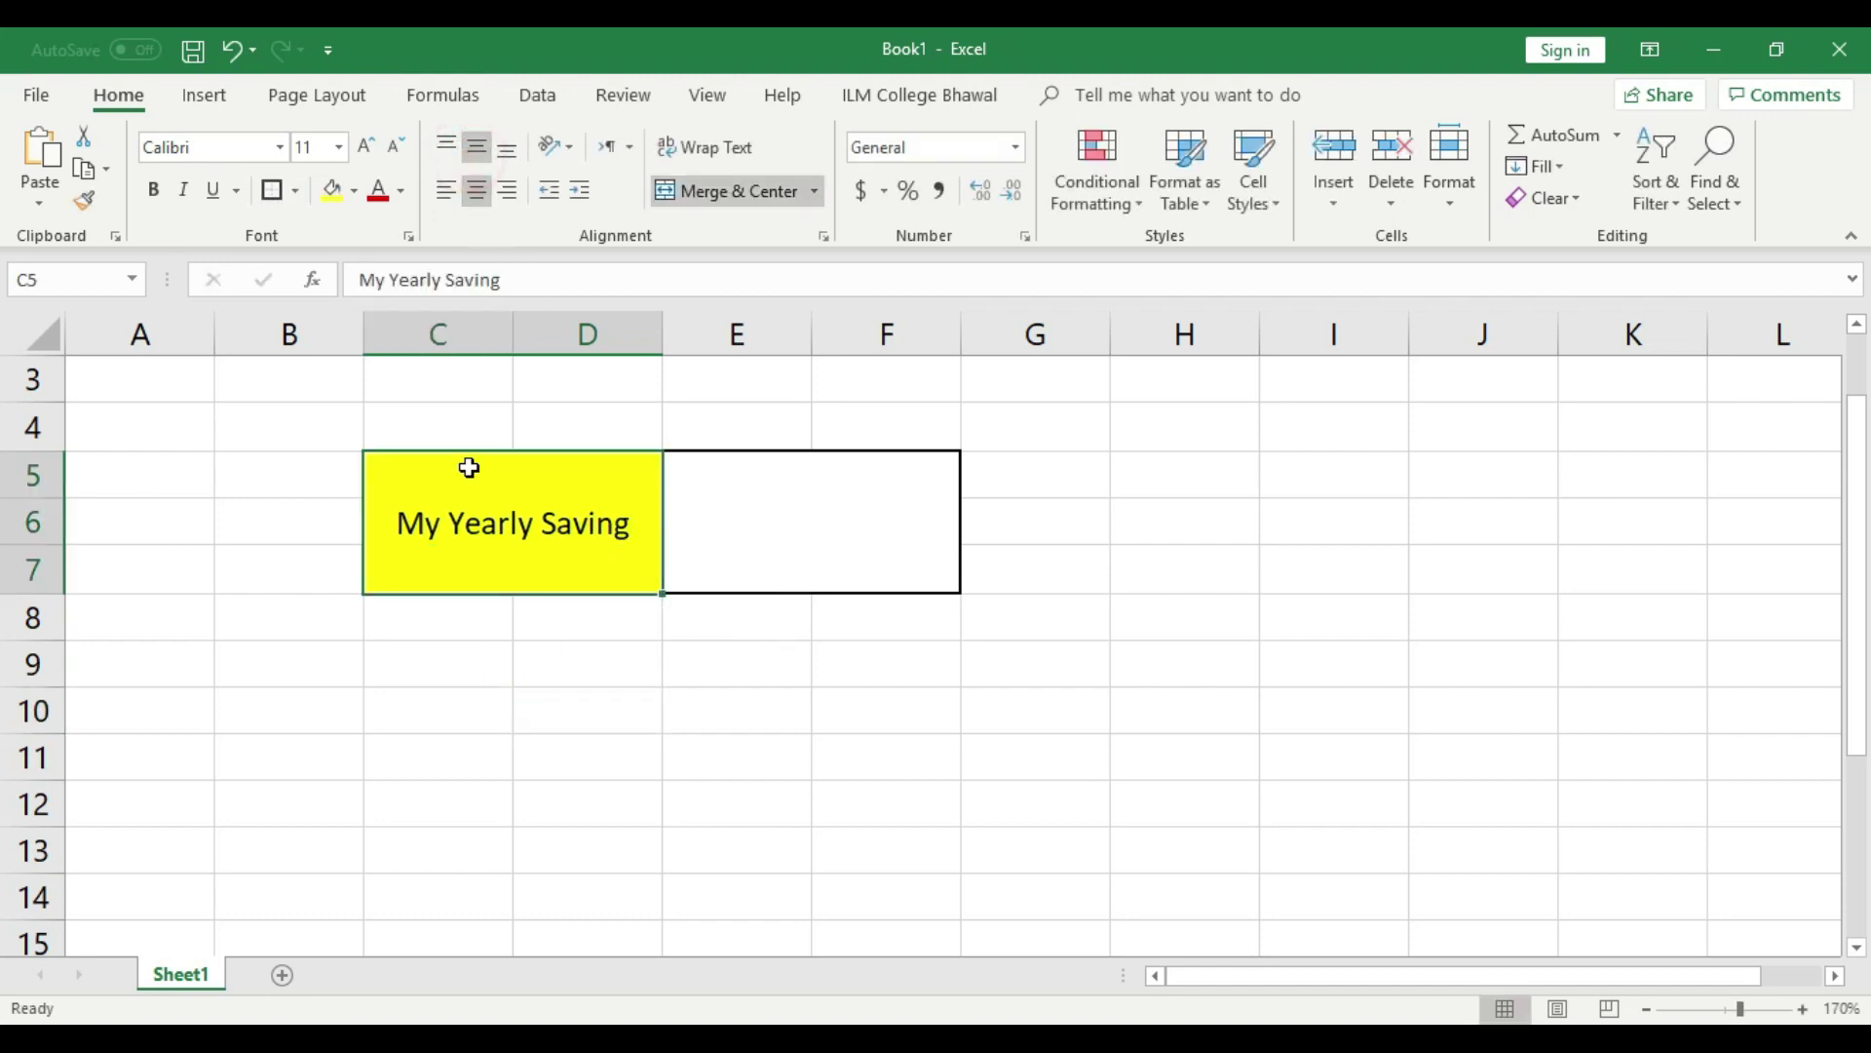
pyautogui.click(363, 142)
pyautogui.click(364, 141)
pyautogui.click(364, 141)
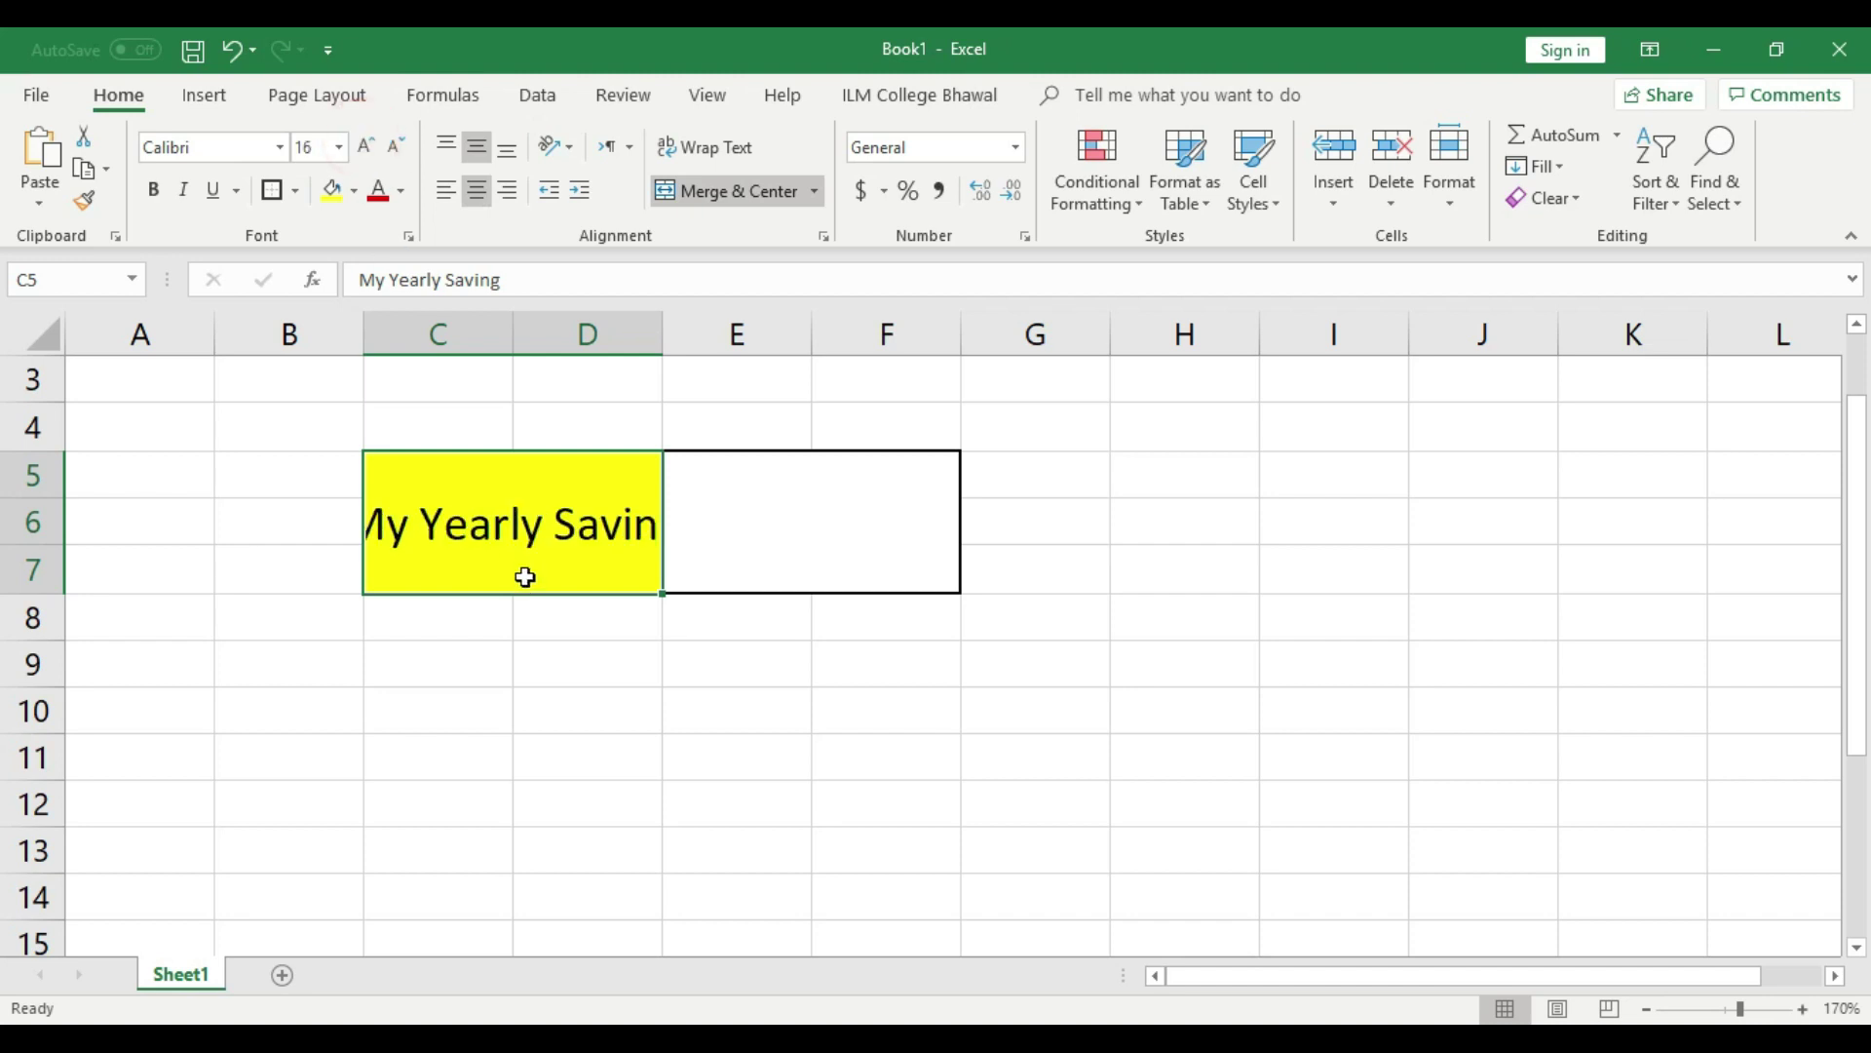
pyautogui.doubleClick(555, 534)
pyautogui.hotkey('alt', 'Return')
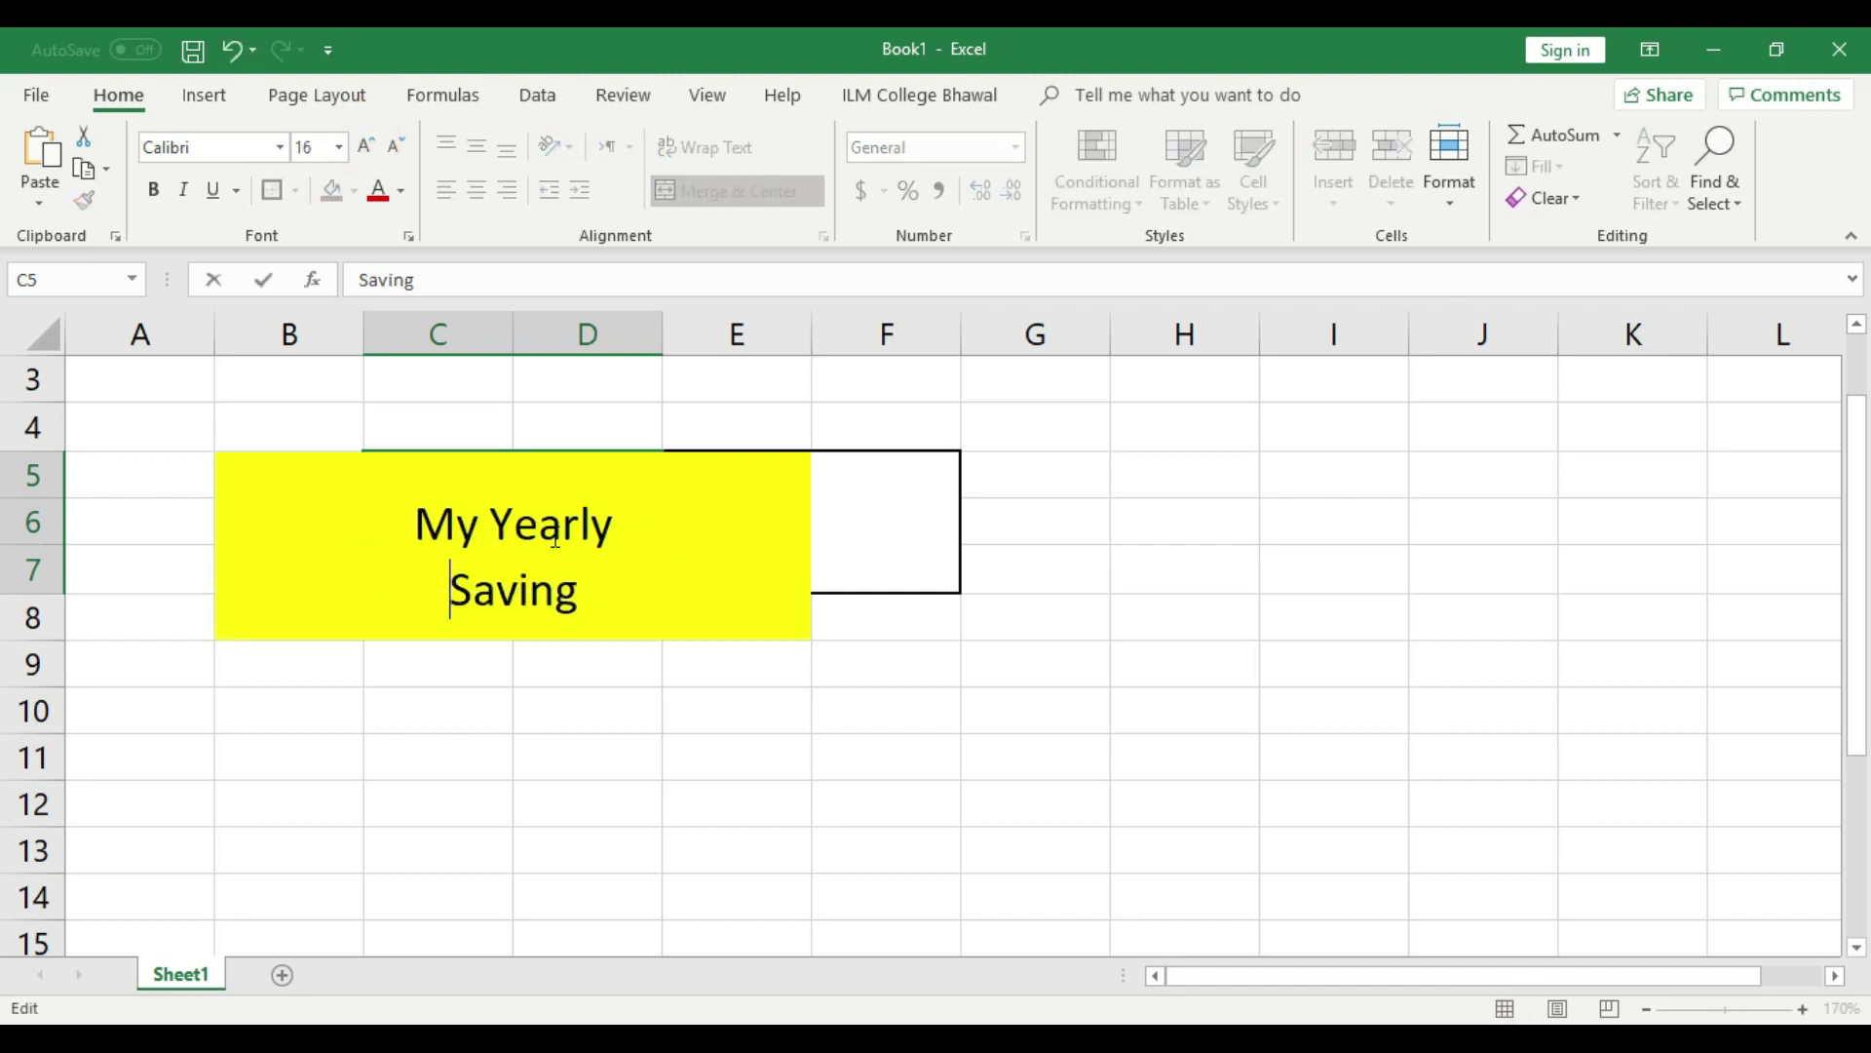
pyautogui.click(629, 707)
# Enter 2000 in the merged E5:F7 cell.
pyautogui.click(792, 503)
pyautogui.write('=')
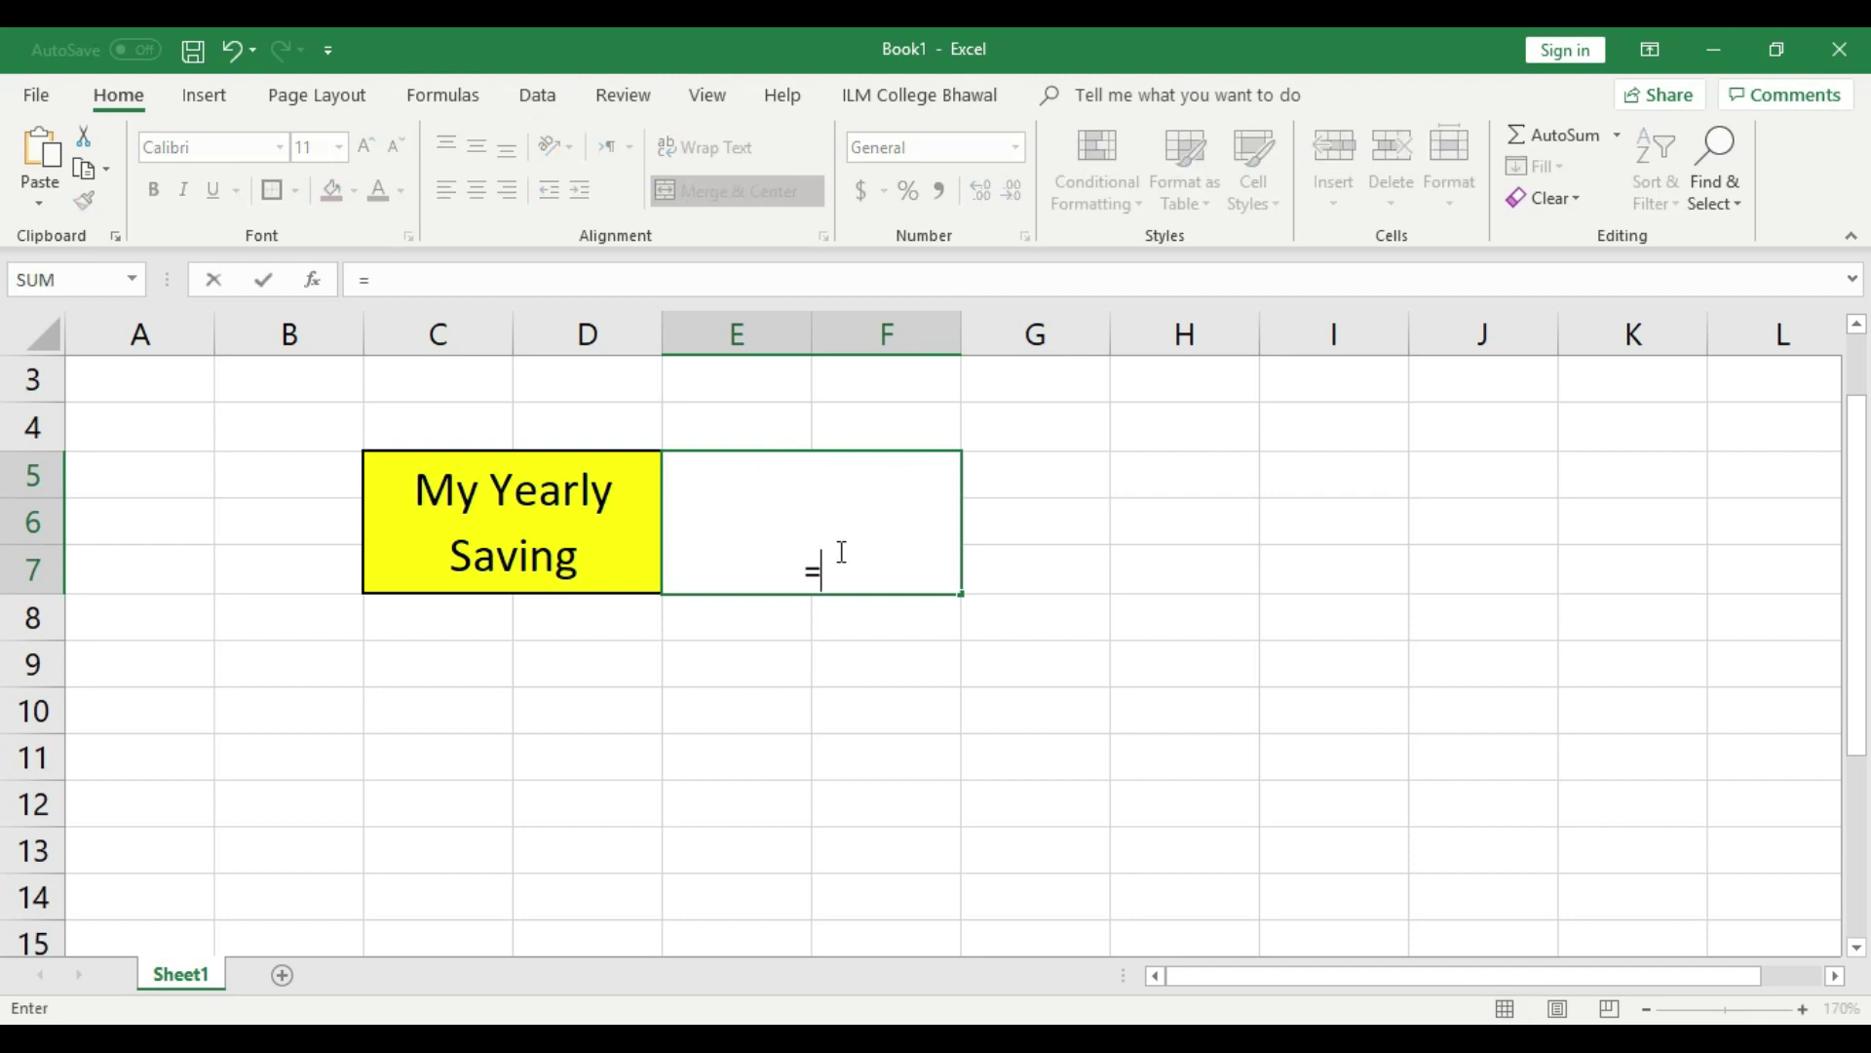
pyautogui.write('2000')
pyautogui.press('BackSpace')
pyautogui.press('BackSpace')
pyautogui.press('BackSpace')
pyautogui.press('BackSpace')
pyautogui.press('BackSpace')
pyautogui.write('2000')
pyautogui.click(857, 677)
# Middle-align 2000 and increase its font size to 22.
pyautogui.click(864, 493)
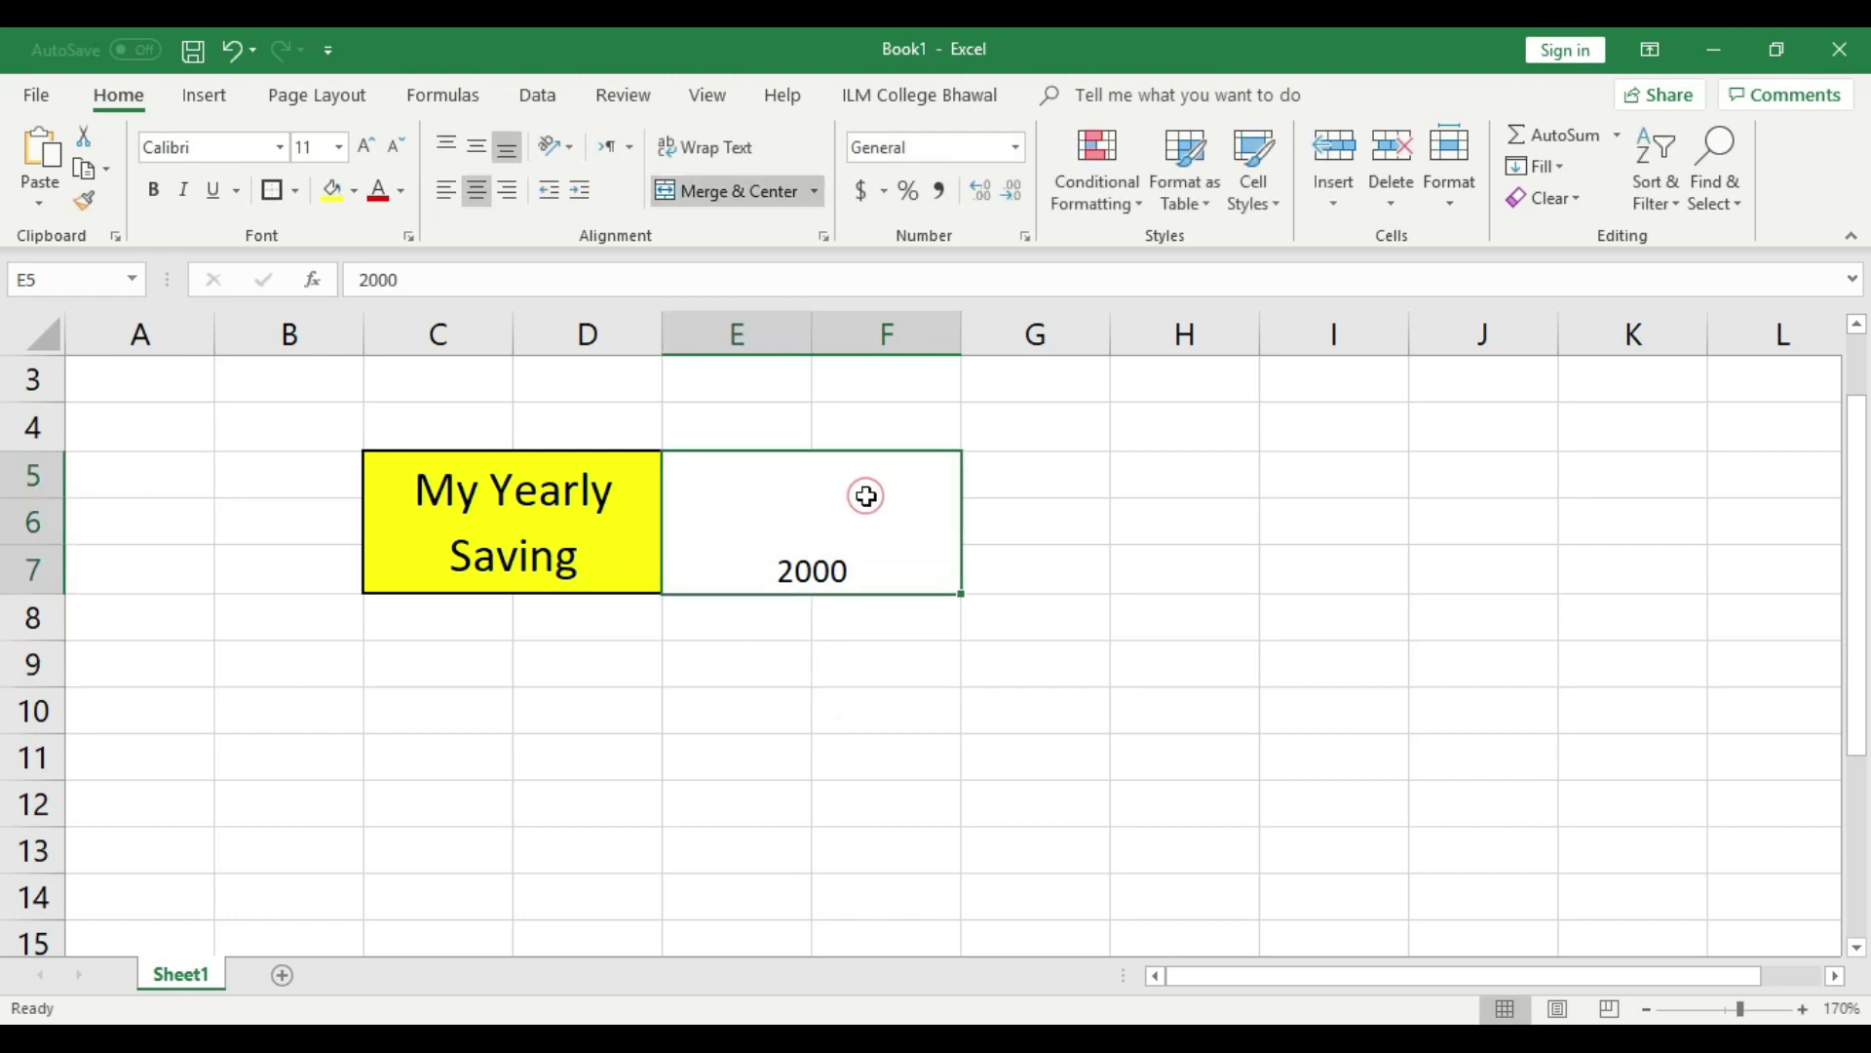
pyautogui.click(477, 144)
pyautogui.click(815, 705)
pyautogui.click(832, 547)
pyautogui.click(366, 146)
pyautogui.click(367, 146)
pyautogui.click(366, 147)
pyautogui.click(366, 147)
pyautogui.click(367, 146)
pyautogui.click(366, 146)
pyautogui.click(845, 615)
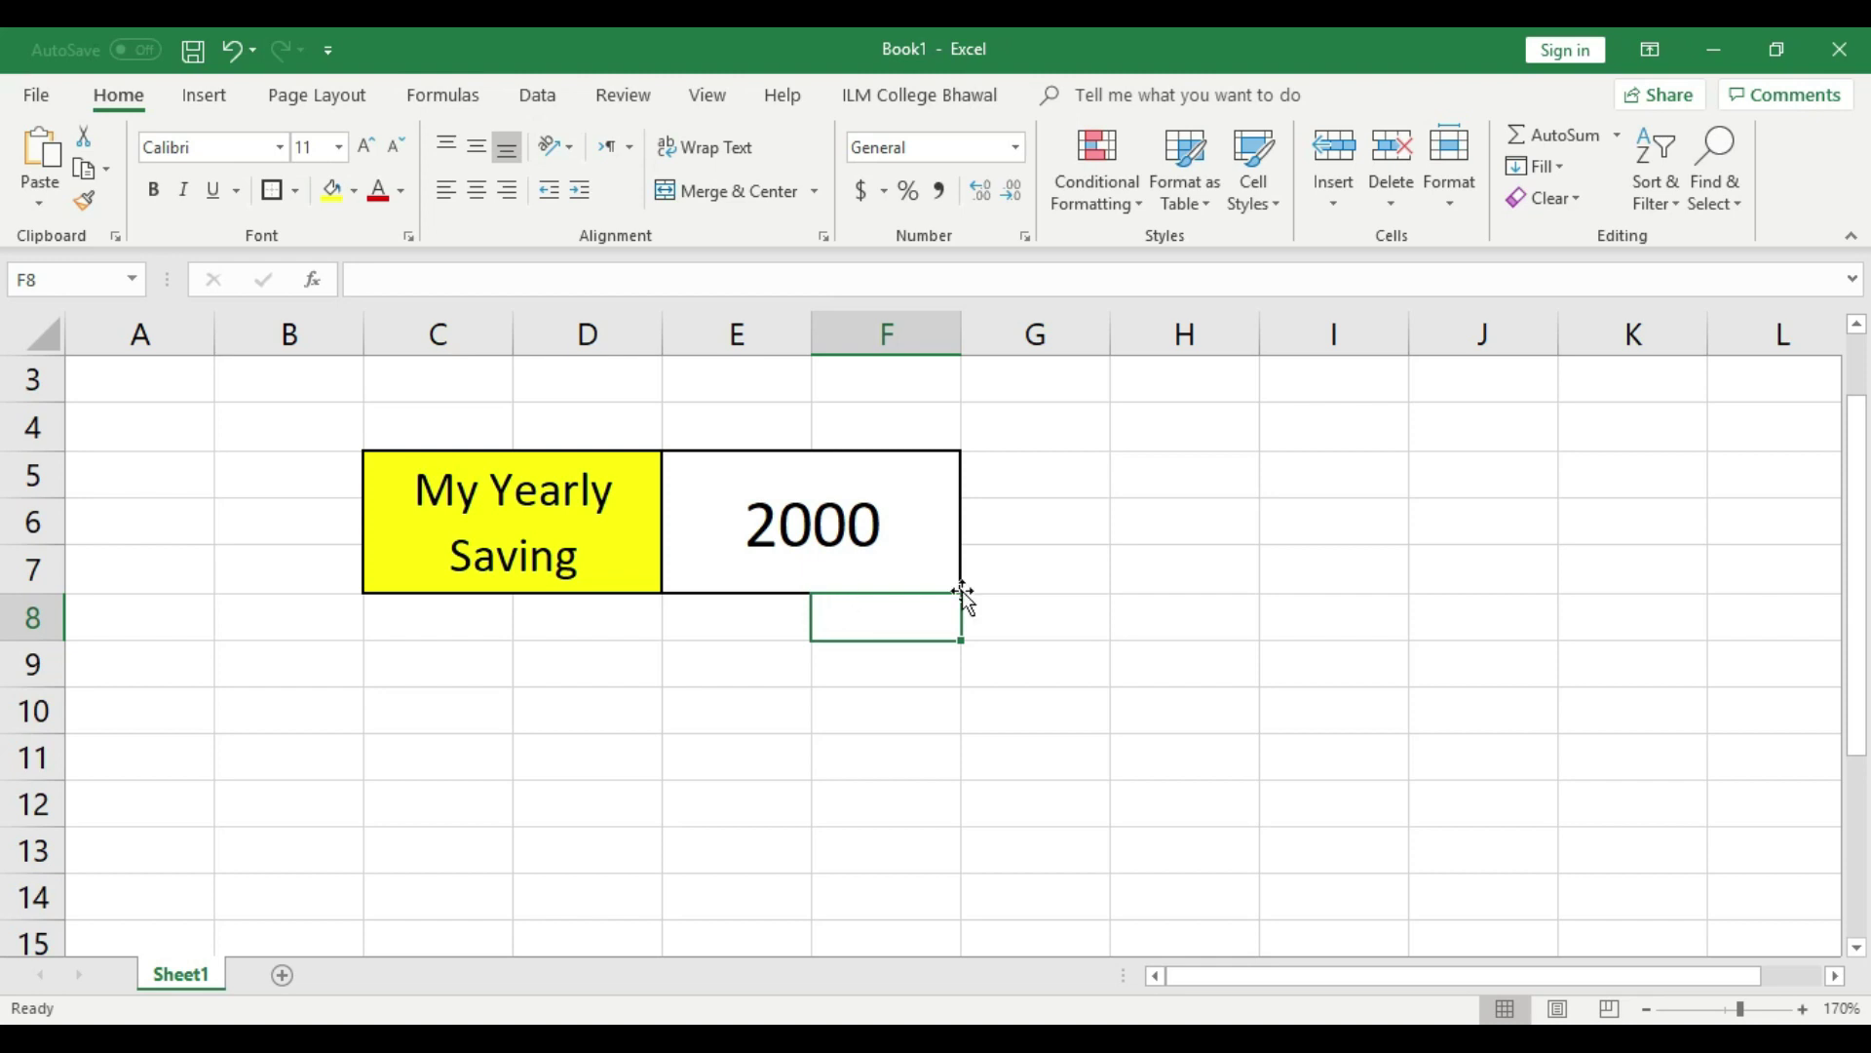
pyautogui.click(821, 495)
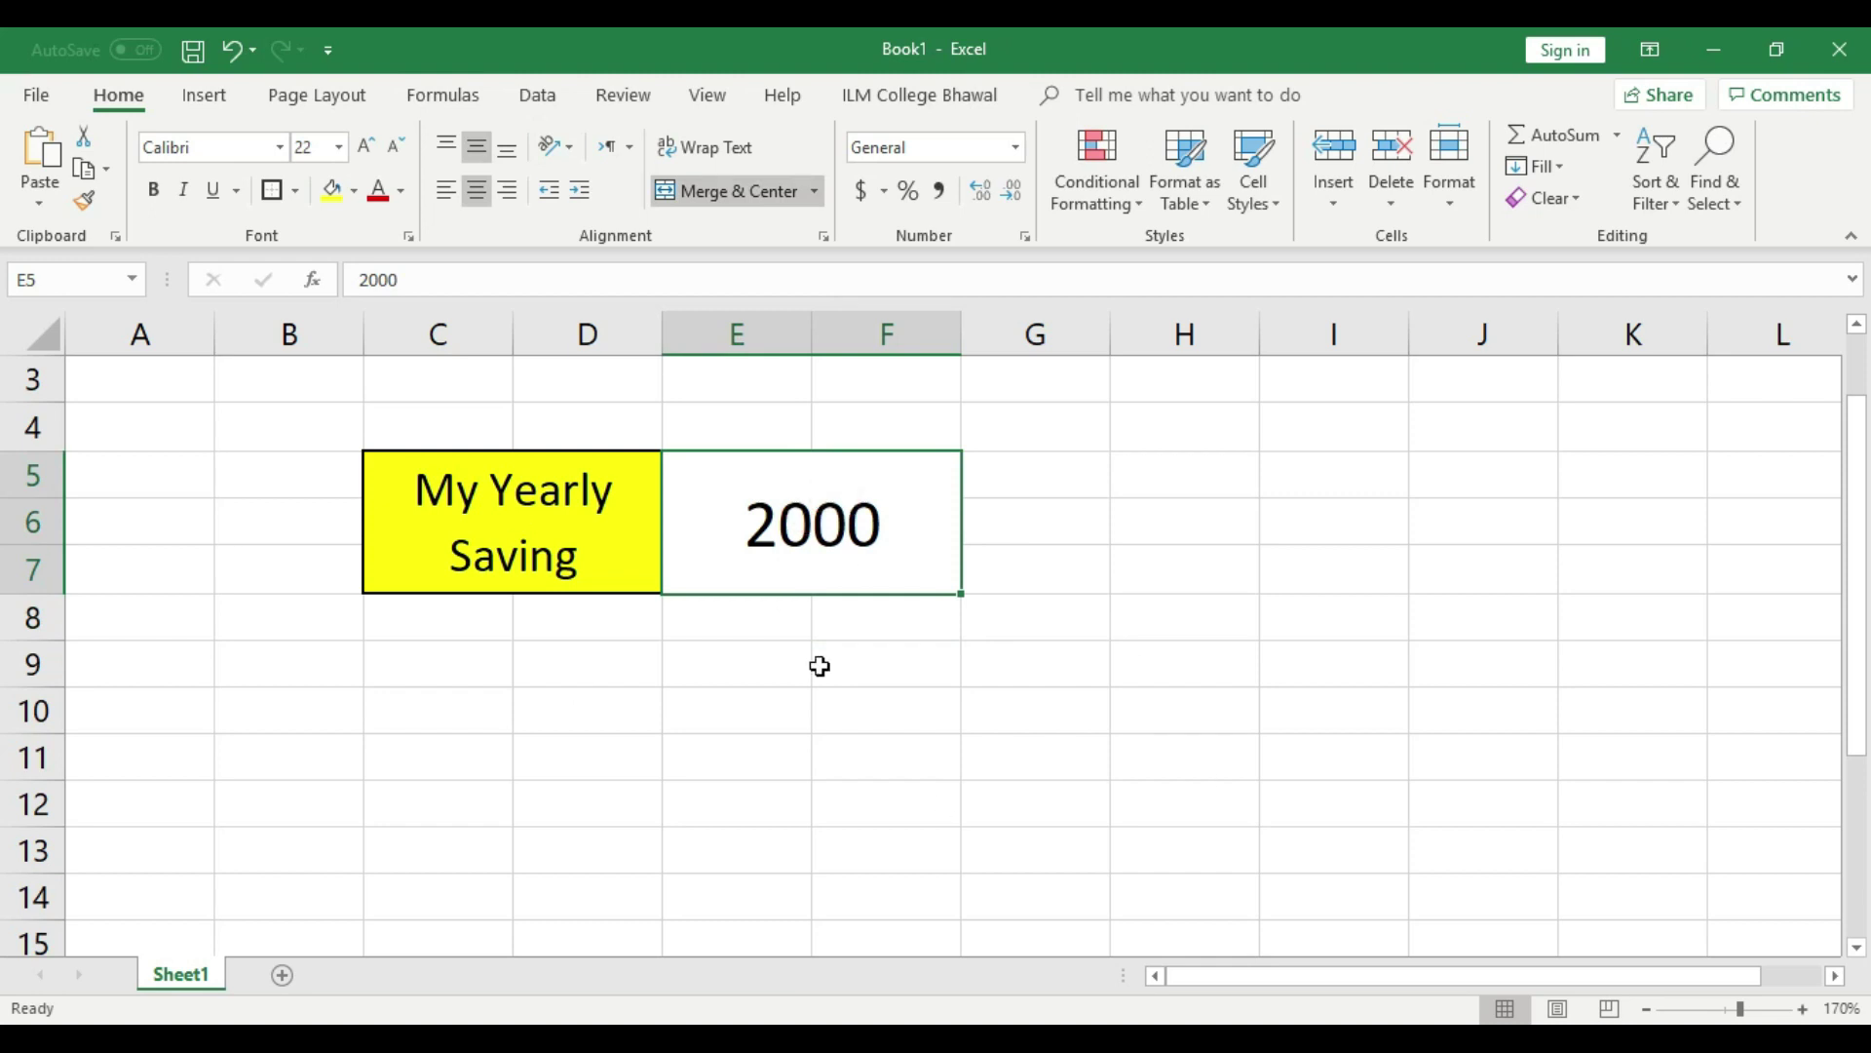
pyautogui.click(882, 721)
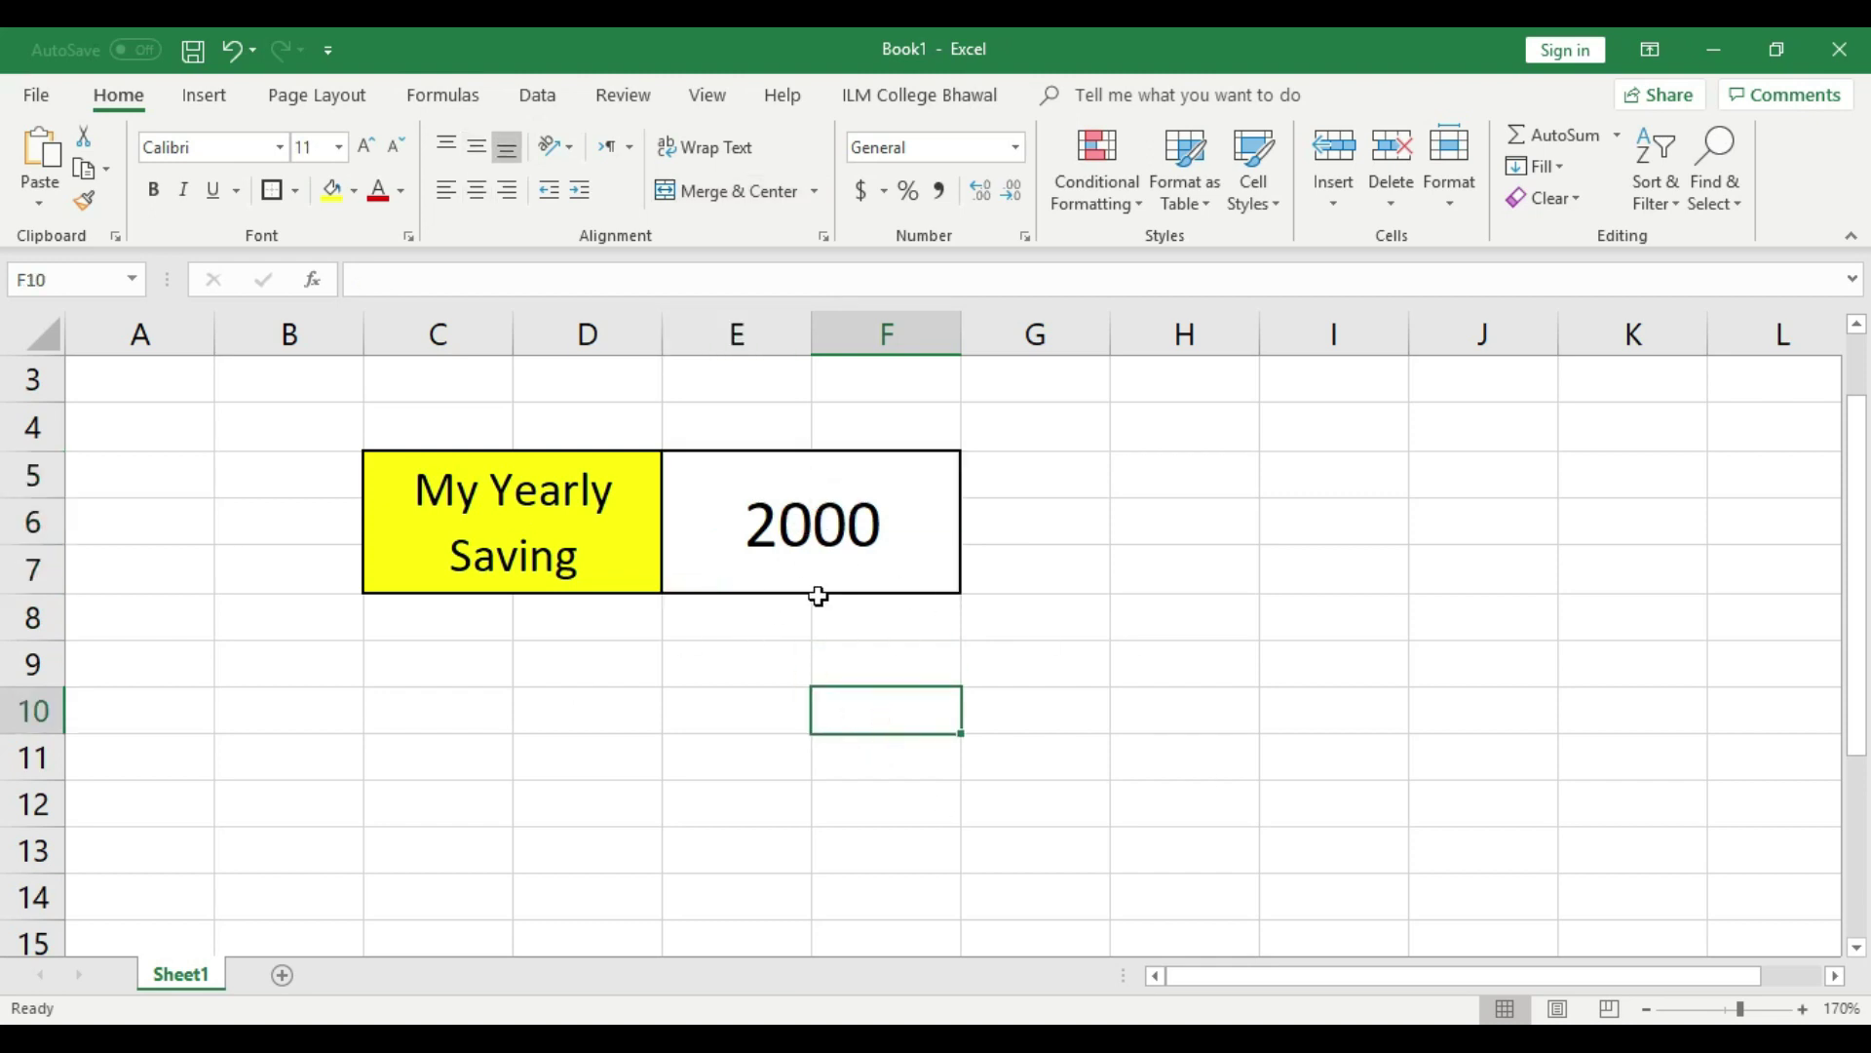
pyautogui.click(822, 523)
pyautogui.click(1147, 526)
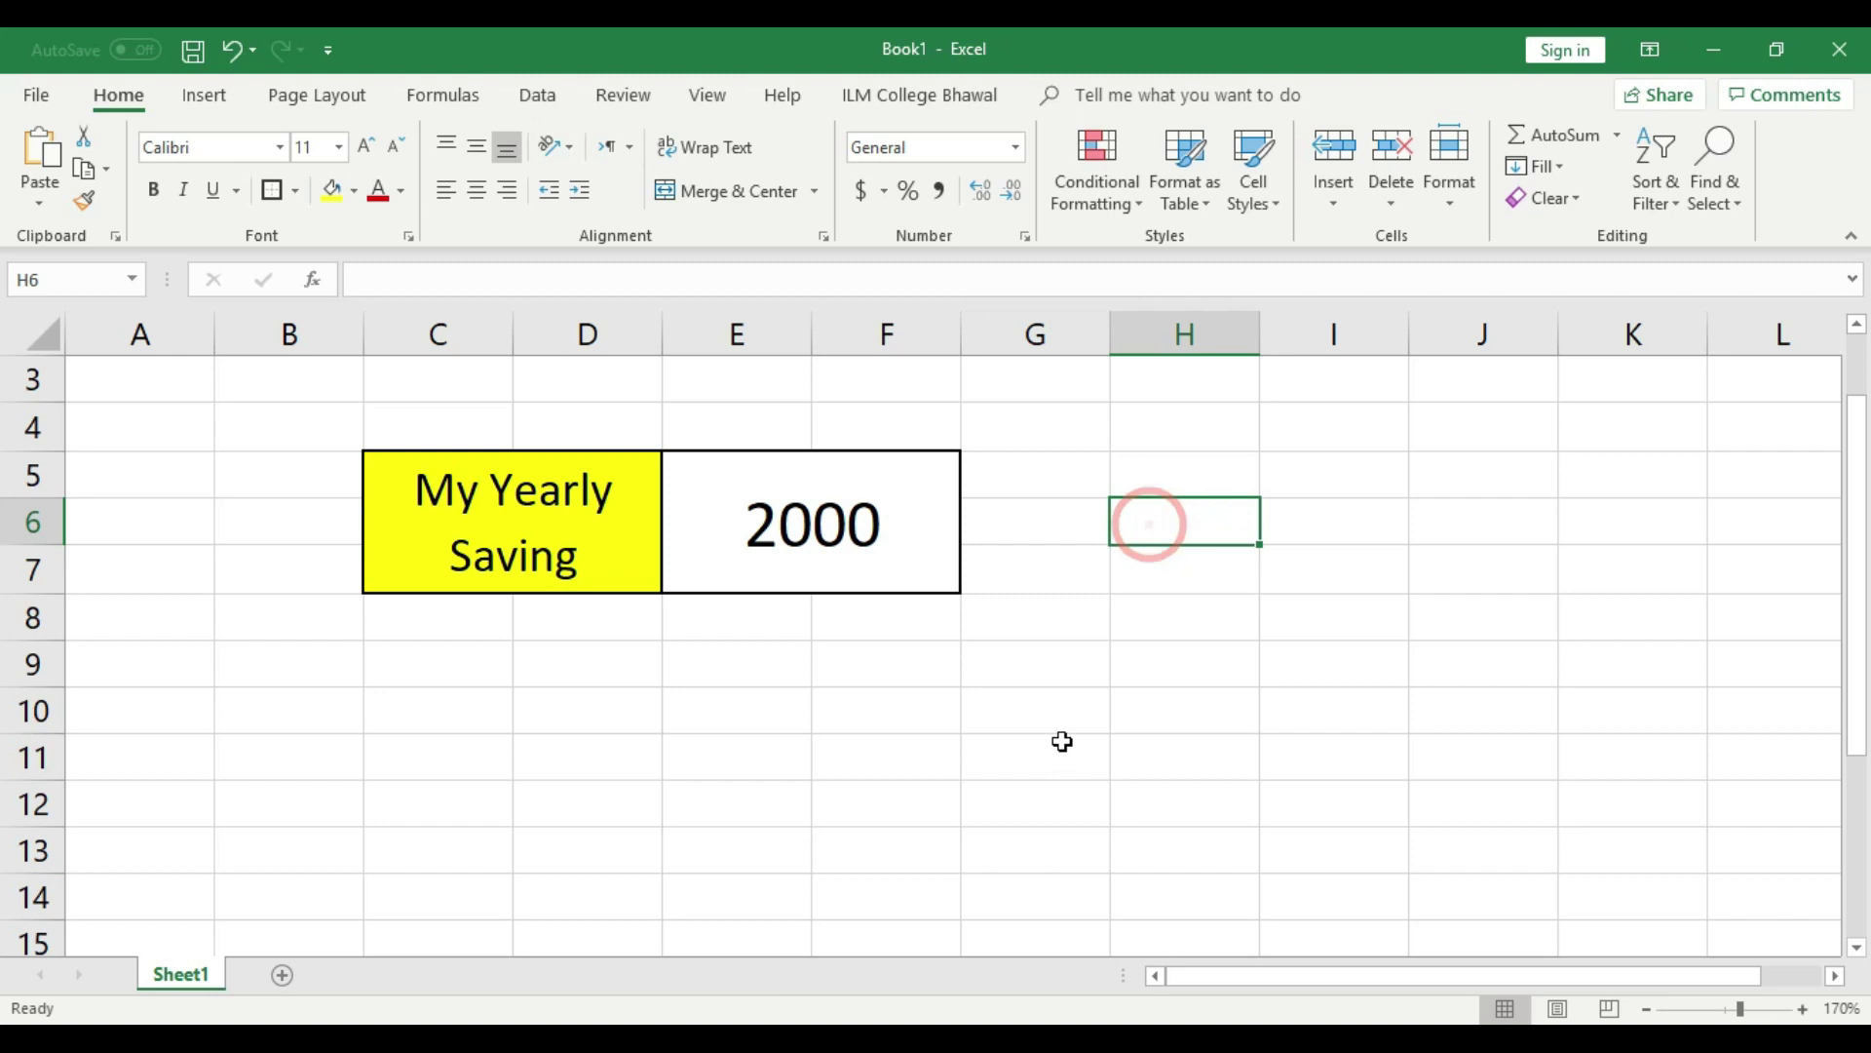
# Merge G5:H7, then undo that merge.
pyautogui.click(1016, 464)
pyautogui.moveTo(1057, 492); pyautogui.dragTo(1086, 543)
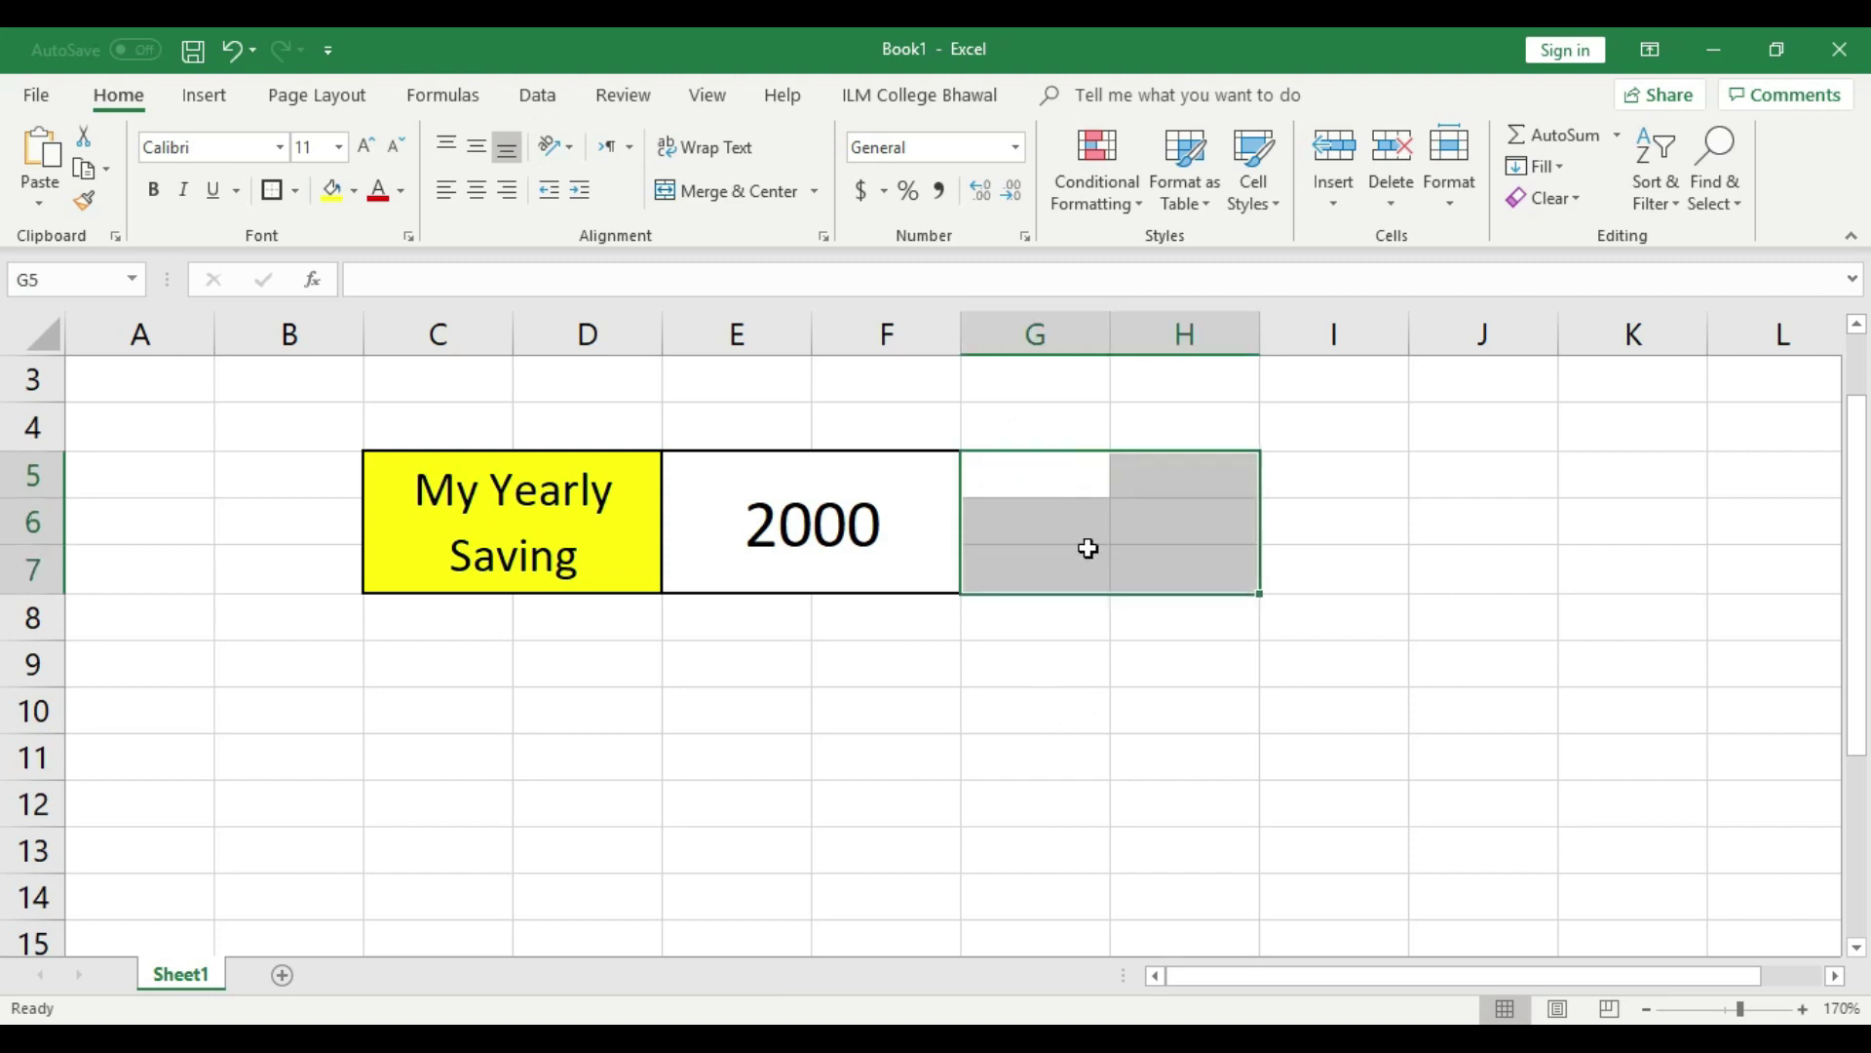
pyautogui.click(733, 195)
pyautogui.click(1174, 701)
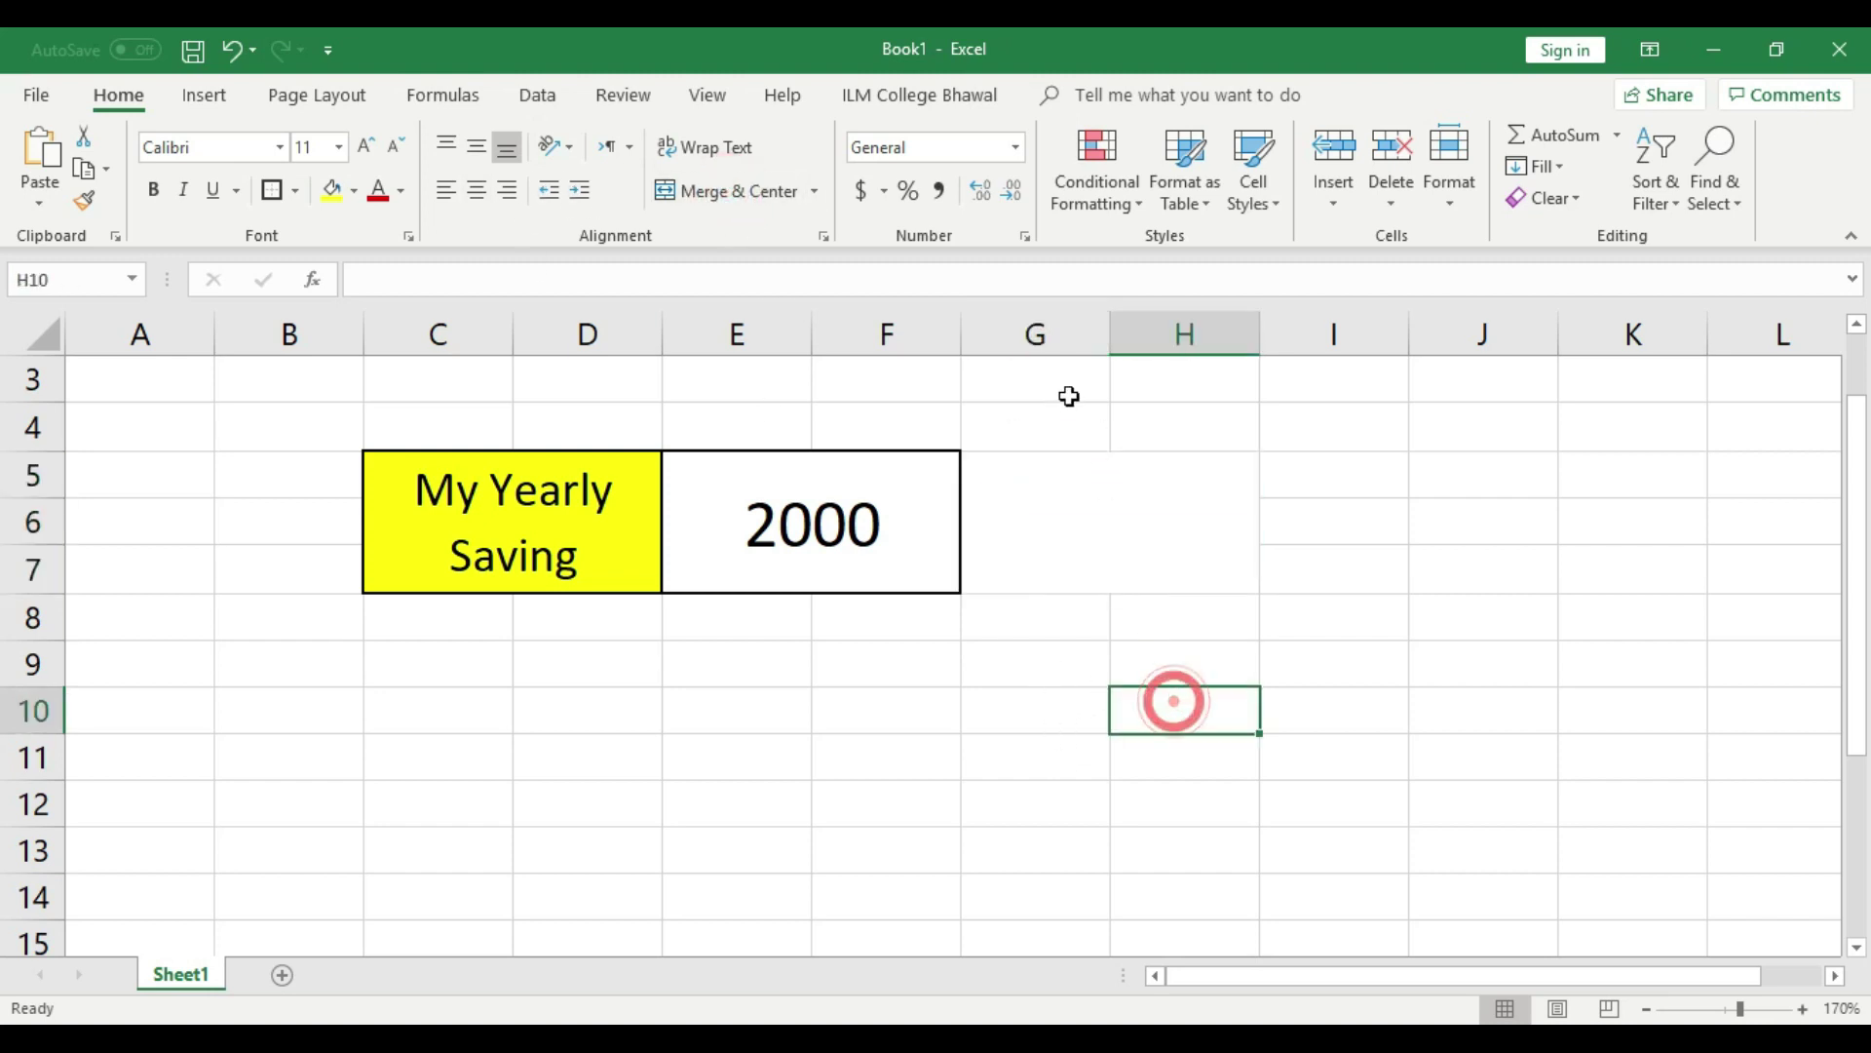
pyautogui.click(1057, 542)
pyautogui.click(1012, 663)
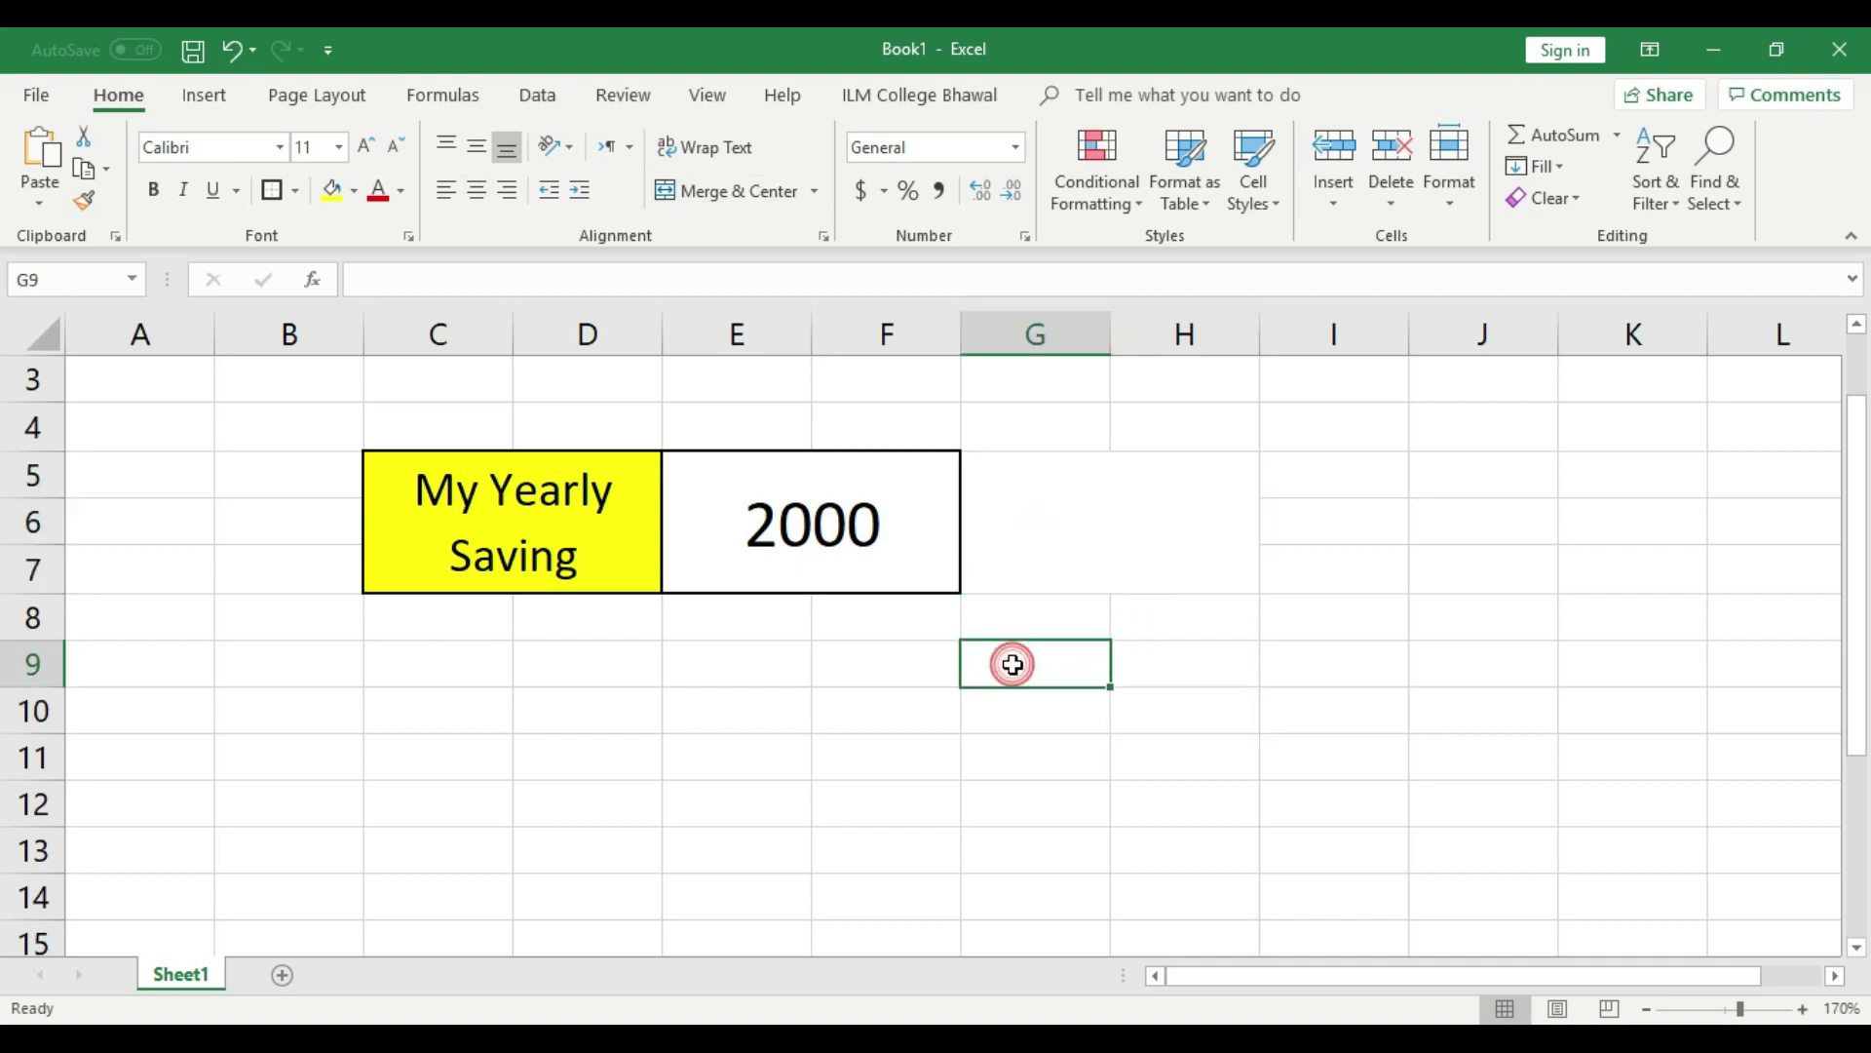
pyautogui.hotkey('ctrl', 'z')
pyautogui.click(910, 697)
# Merge C8:D9 and outline it with a black border.
pyautogui.moveTo(576, 623); pyautogui.dragTo(694, 659)
pyautogui.click(470, 633)
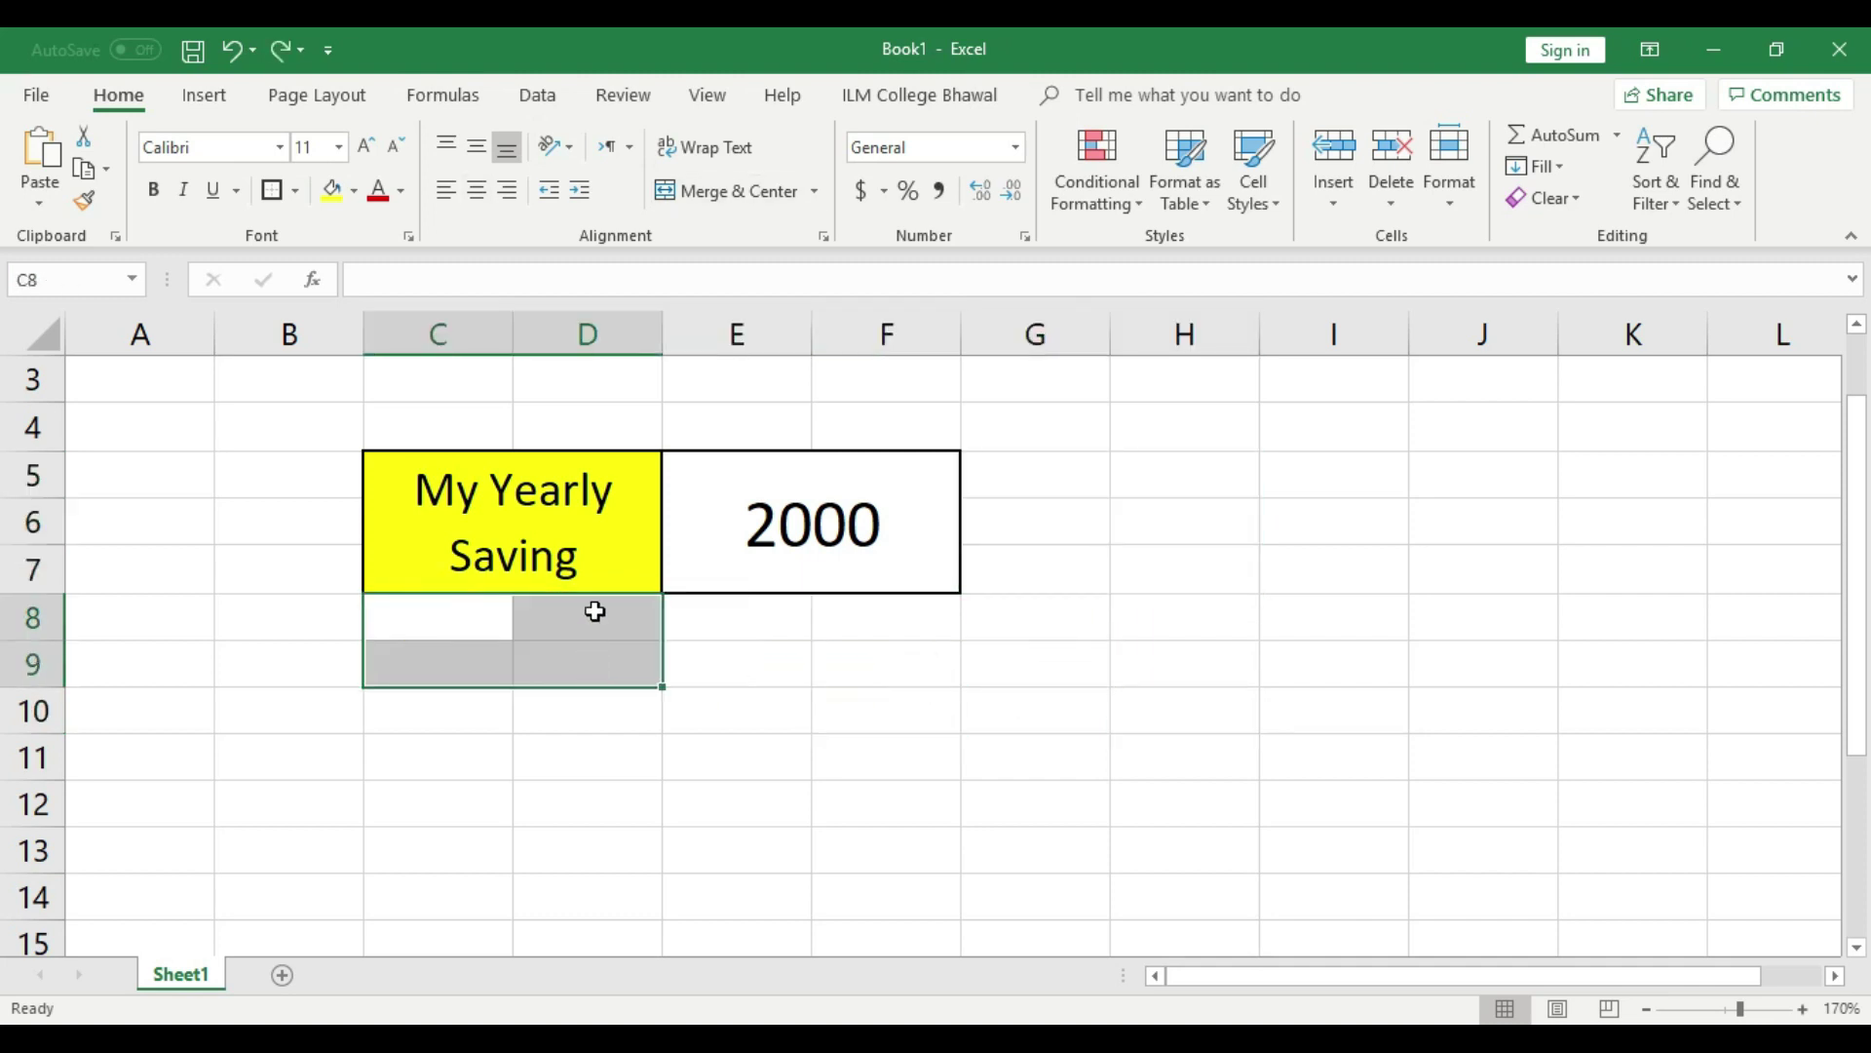
pyautogui.click(721, 190)
pyautogui.click(786, 712)
pyautogui.click(536, 644)
pyautogui.click(272, 190)
pyautogui.click(692, 786)
# Type '10 Percent' into the merged C8:D9 cell.
pyautogui.click(543, 627)
pyautogui.doubleClick(543, 627)
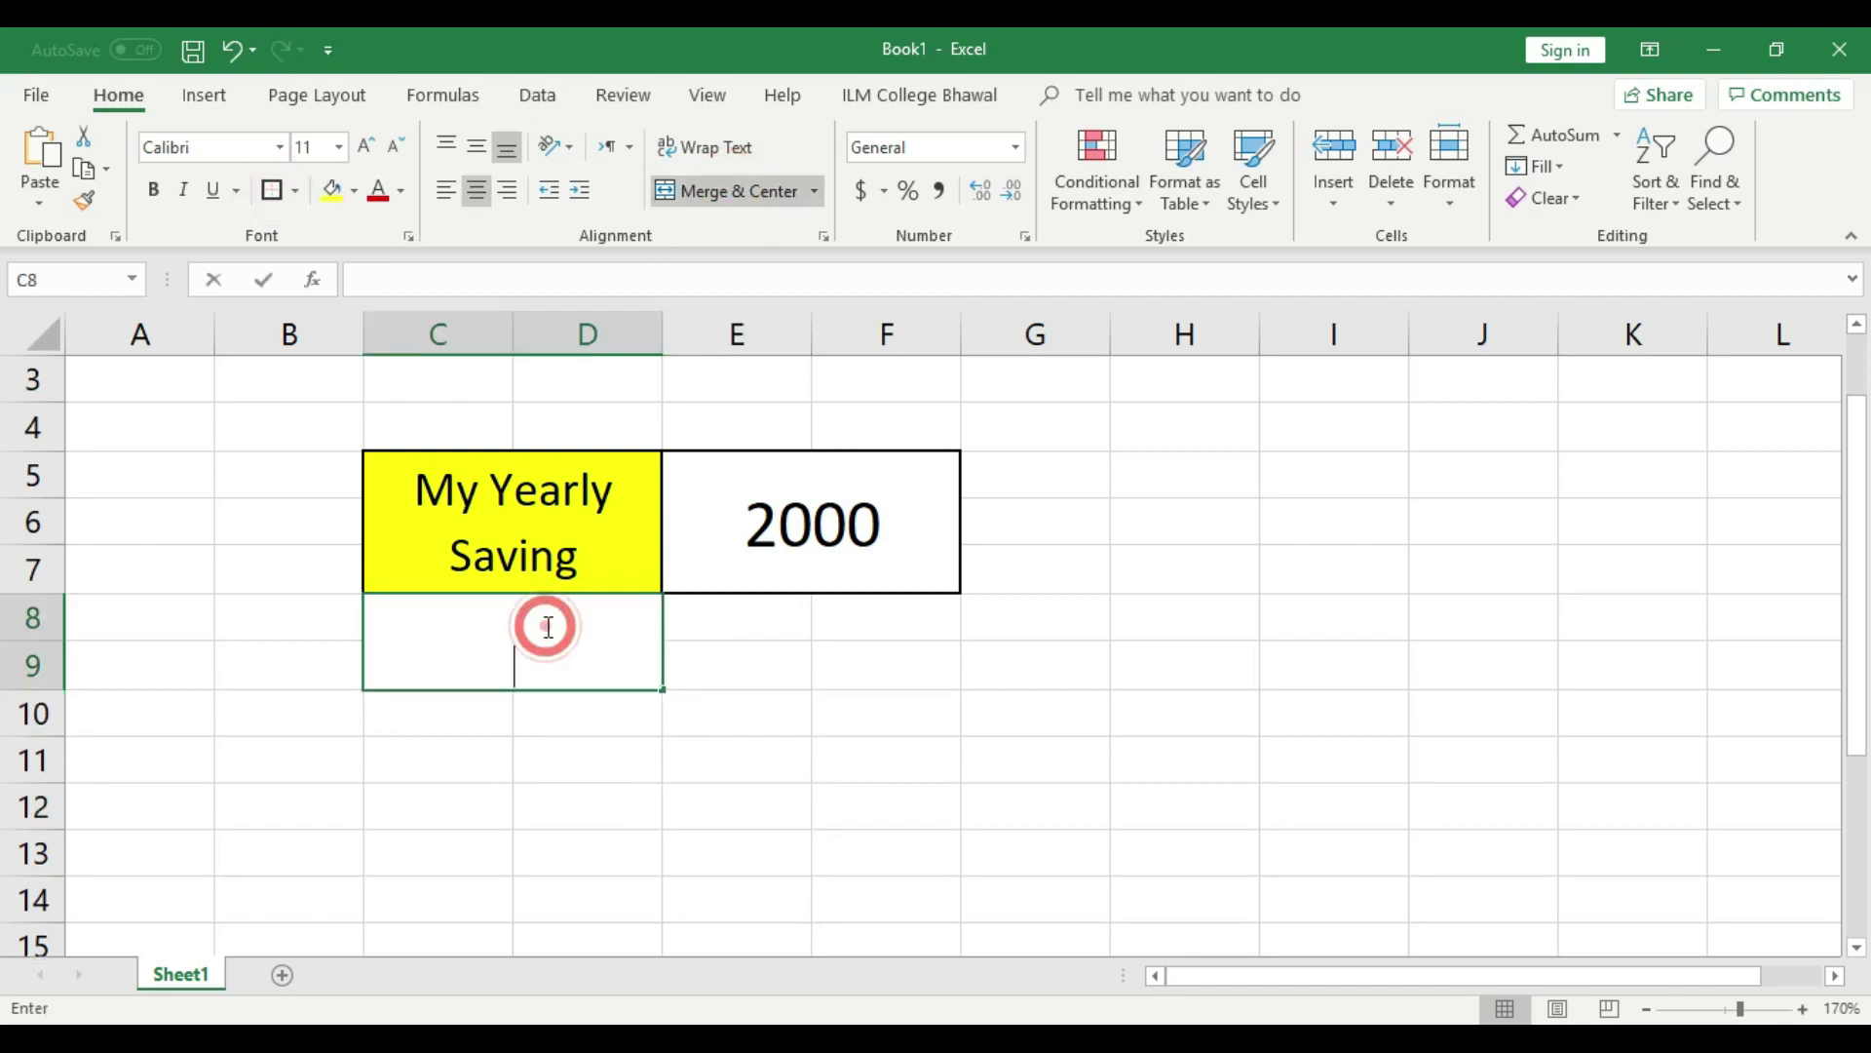
pyautogui.write('Per')
pyautogui.press('BackSpace')
pyautogui.press('BackSpace')
pyautogui.press('BackSpace')
pyautogui.write('1')
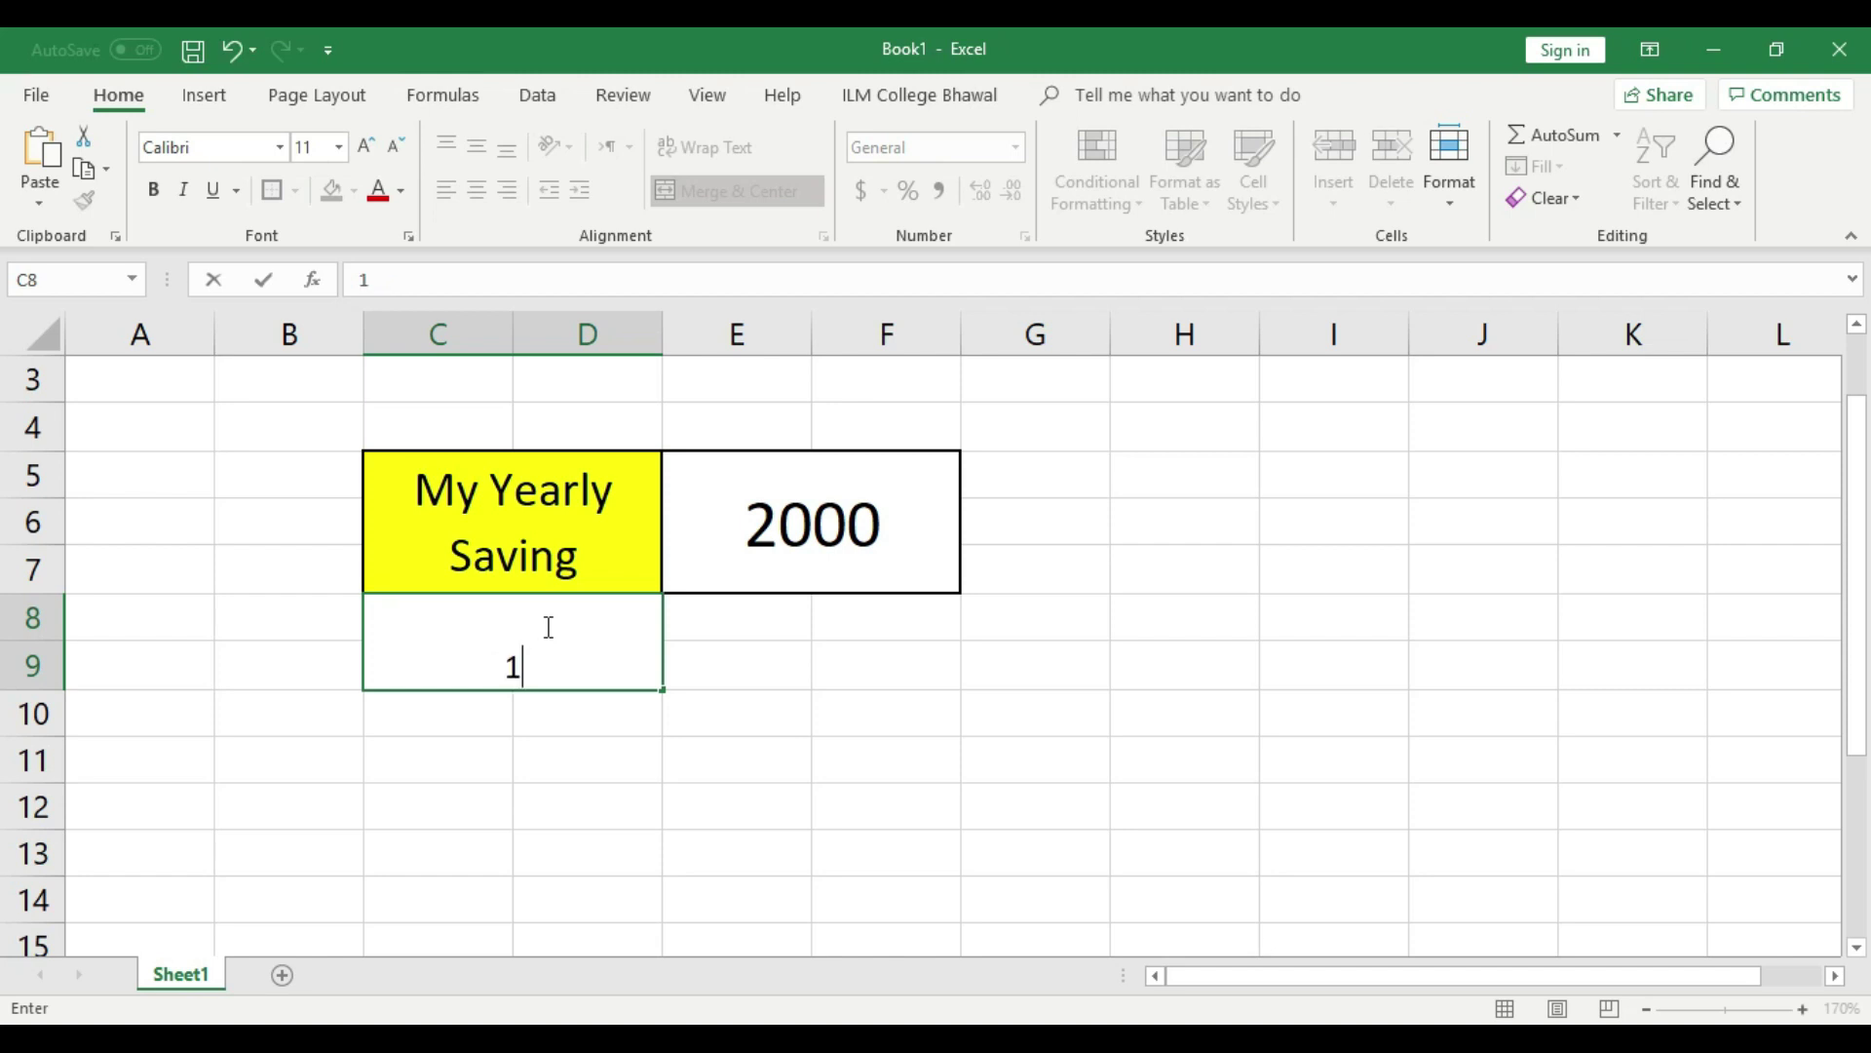
pyautogui.write('0 Percent')
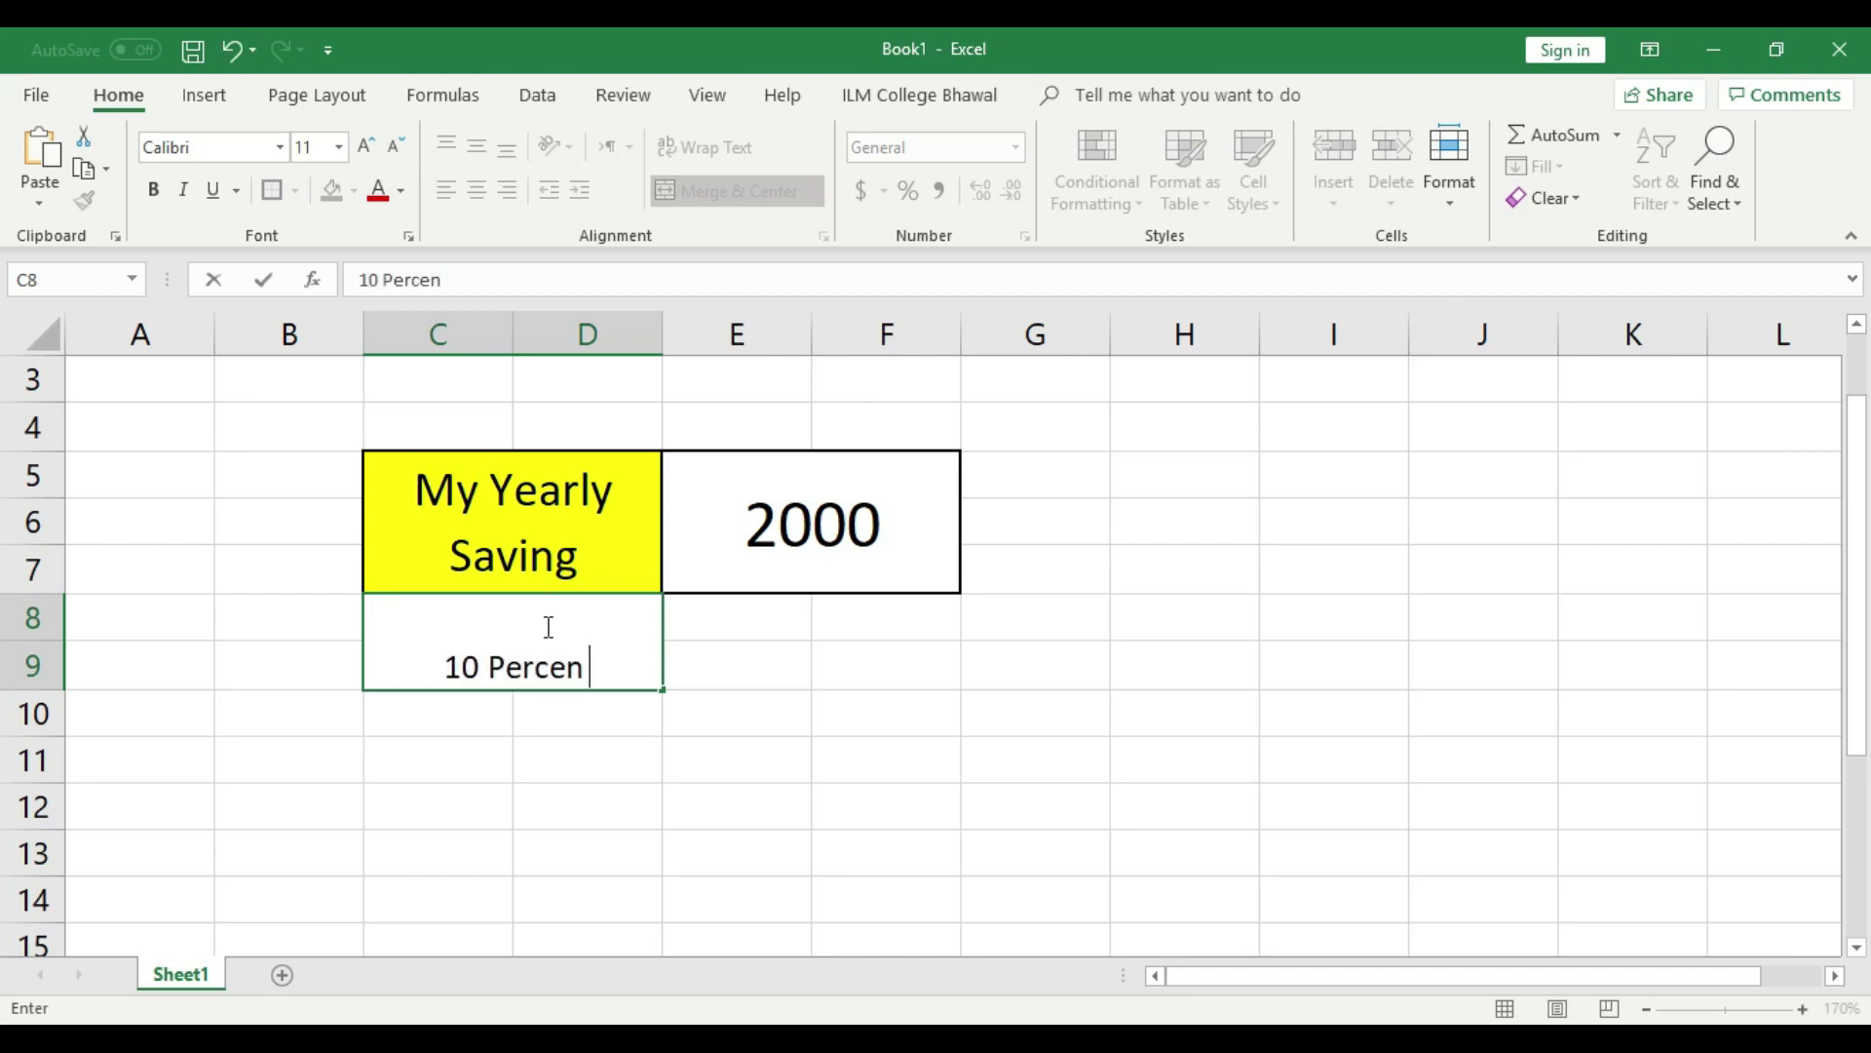
pyautogui.click(606, 760)
# Middle-align the label and fill it light blue.
pyautogui.click(593, 663)
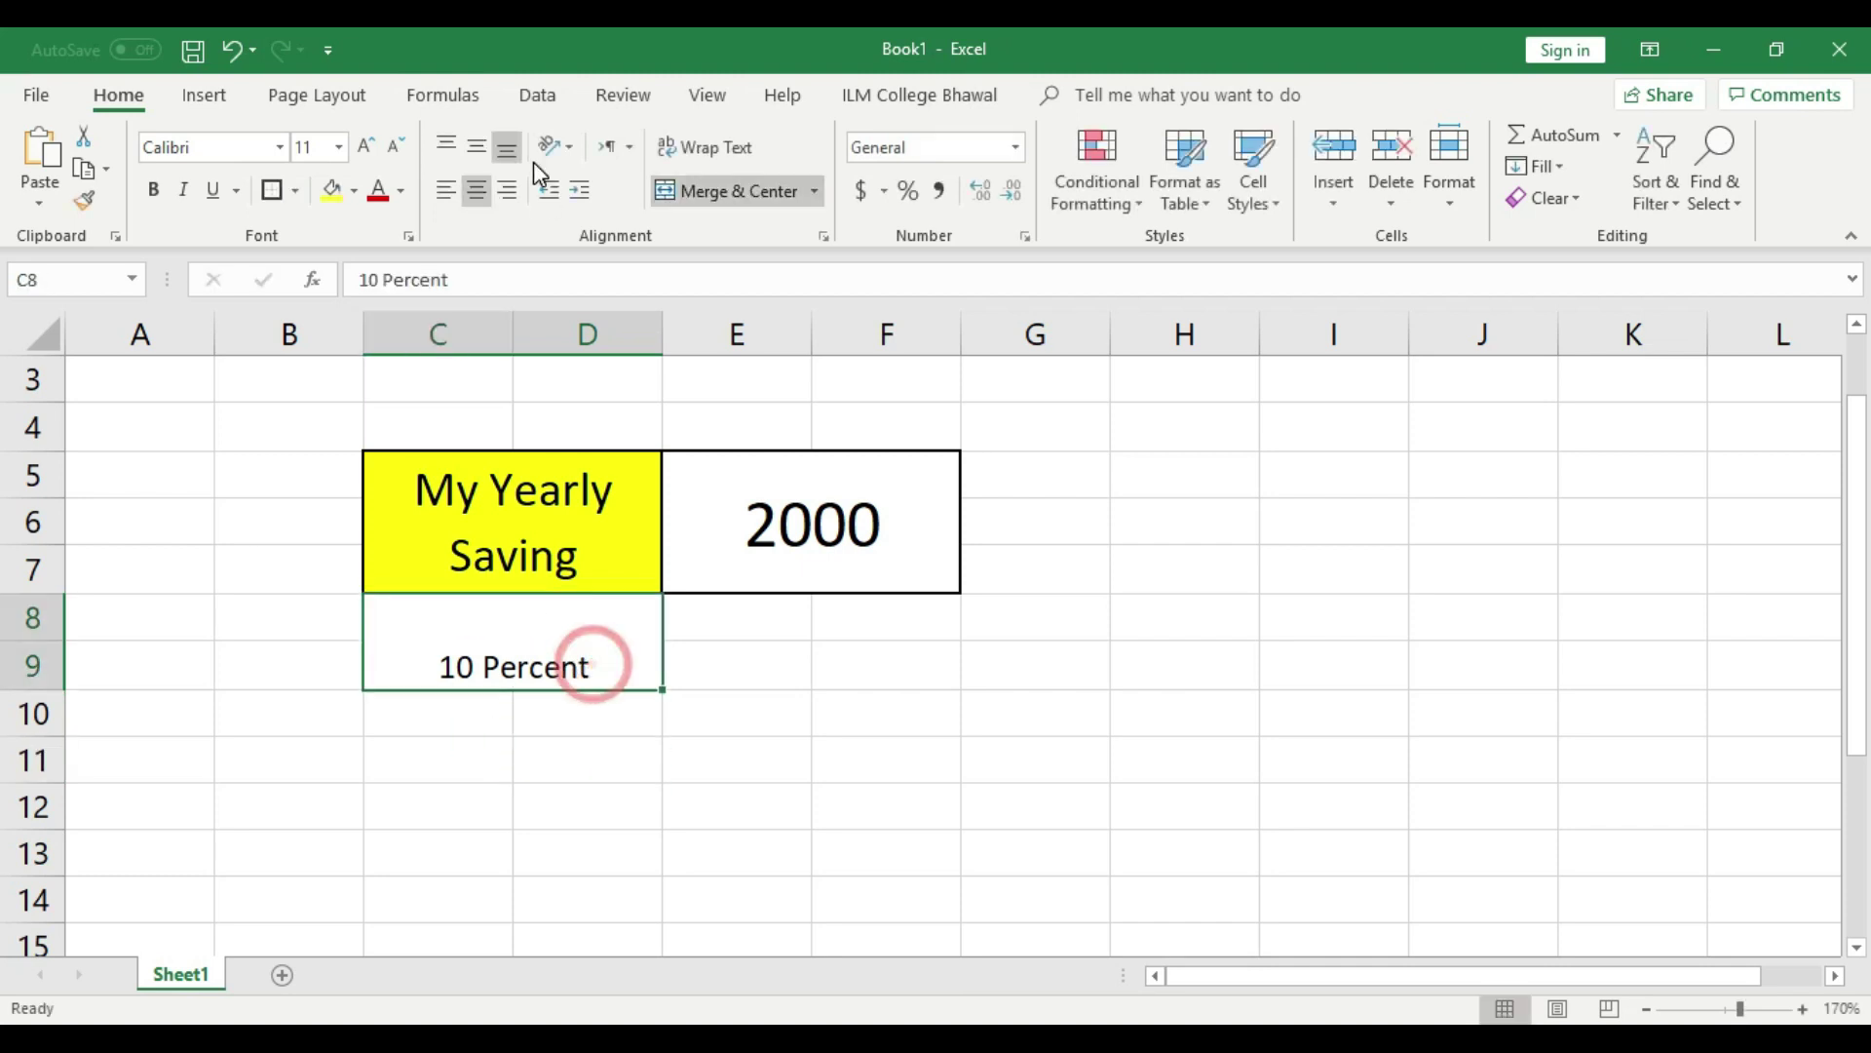
pyautogui.click(475, 144)
pyautogui.click(356, 190)
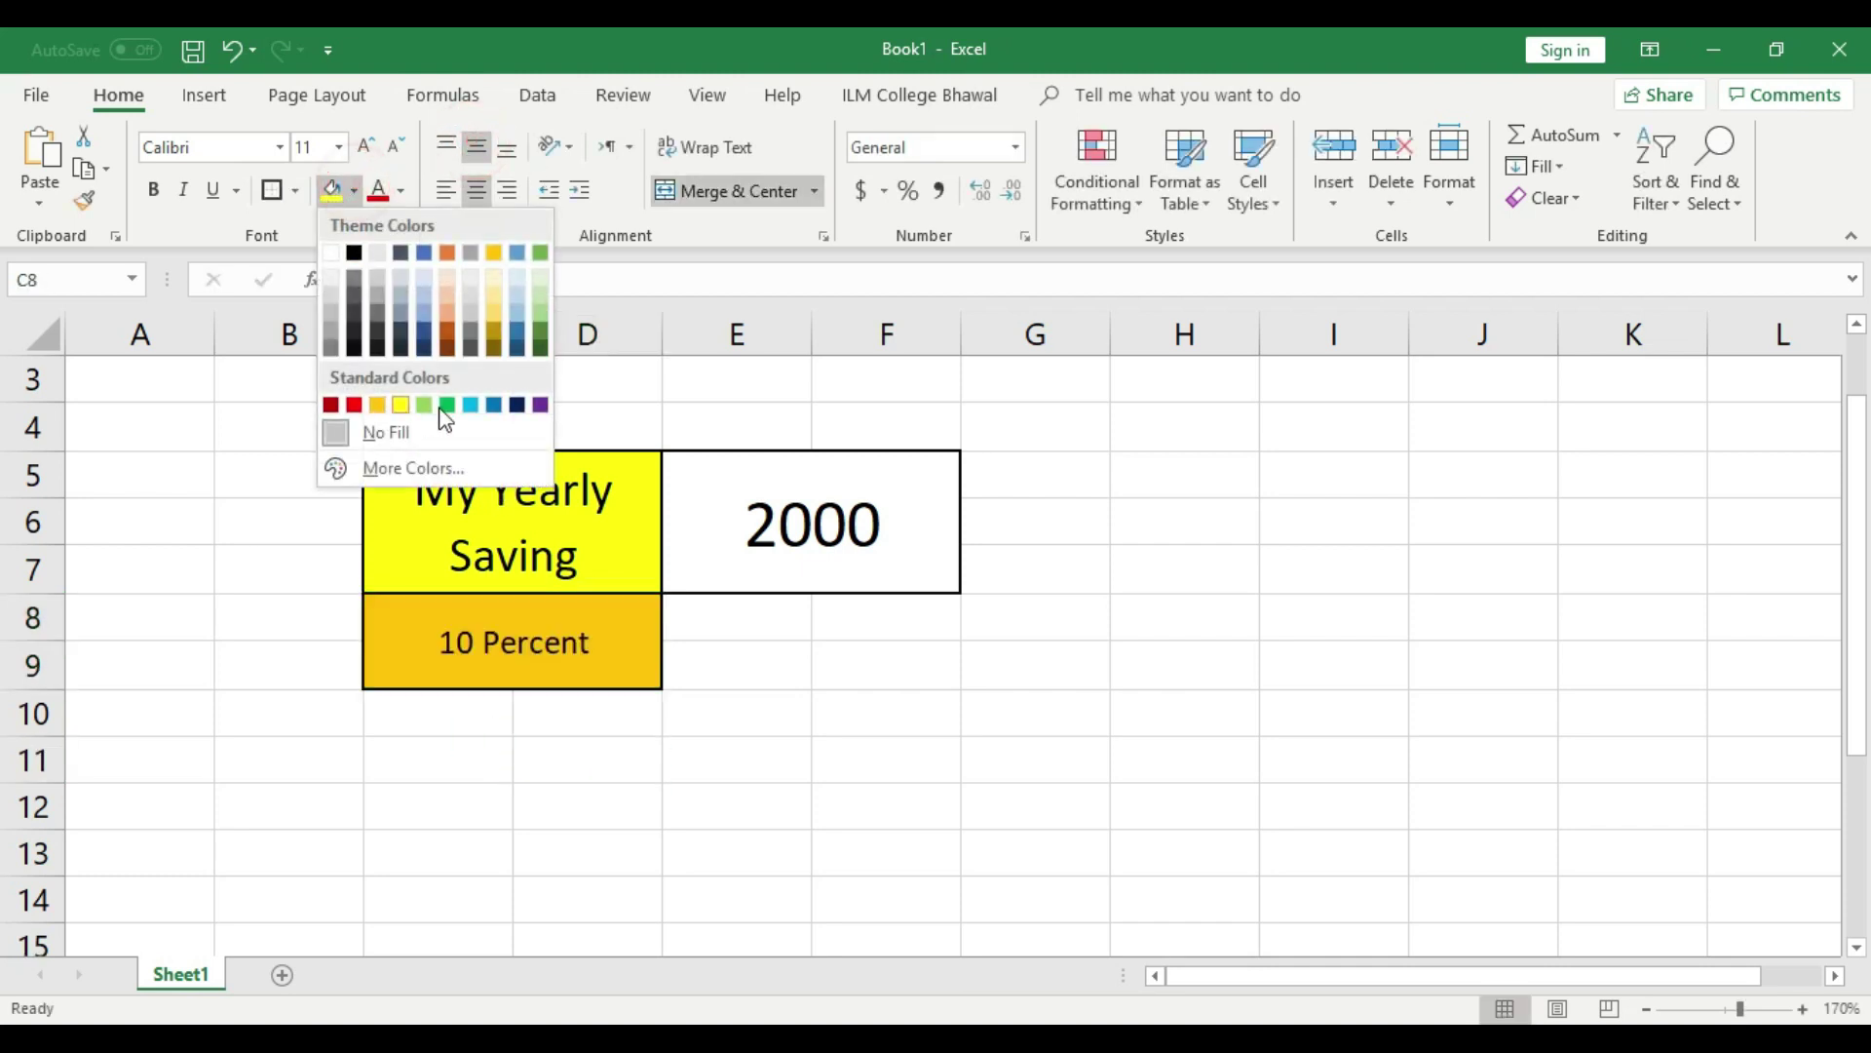
pyautogui.click(471, 407)
pyautogui.click(773, 817)
pyautogui.click(615, 655)
# Change the label to 10%, enlarge its font, and merge E8:F9.
pyautogui.doubleClick(615, 655)
pyautogui.press('BackSpace')
pyautogui.press('BackSpace')
pyautogui.press('BackSpace')
pyautogui.press('BackSpace')
pyautogui.press('BackSpace')
pyautogui.press('BackSpace')
pyautogui.press('BackSpace')
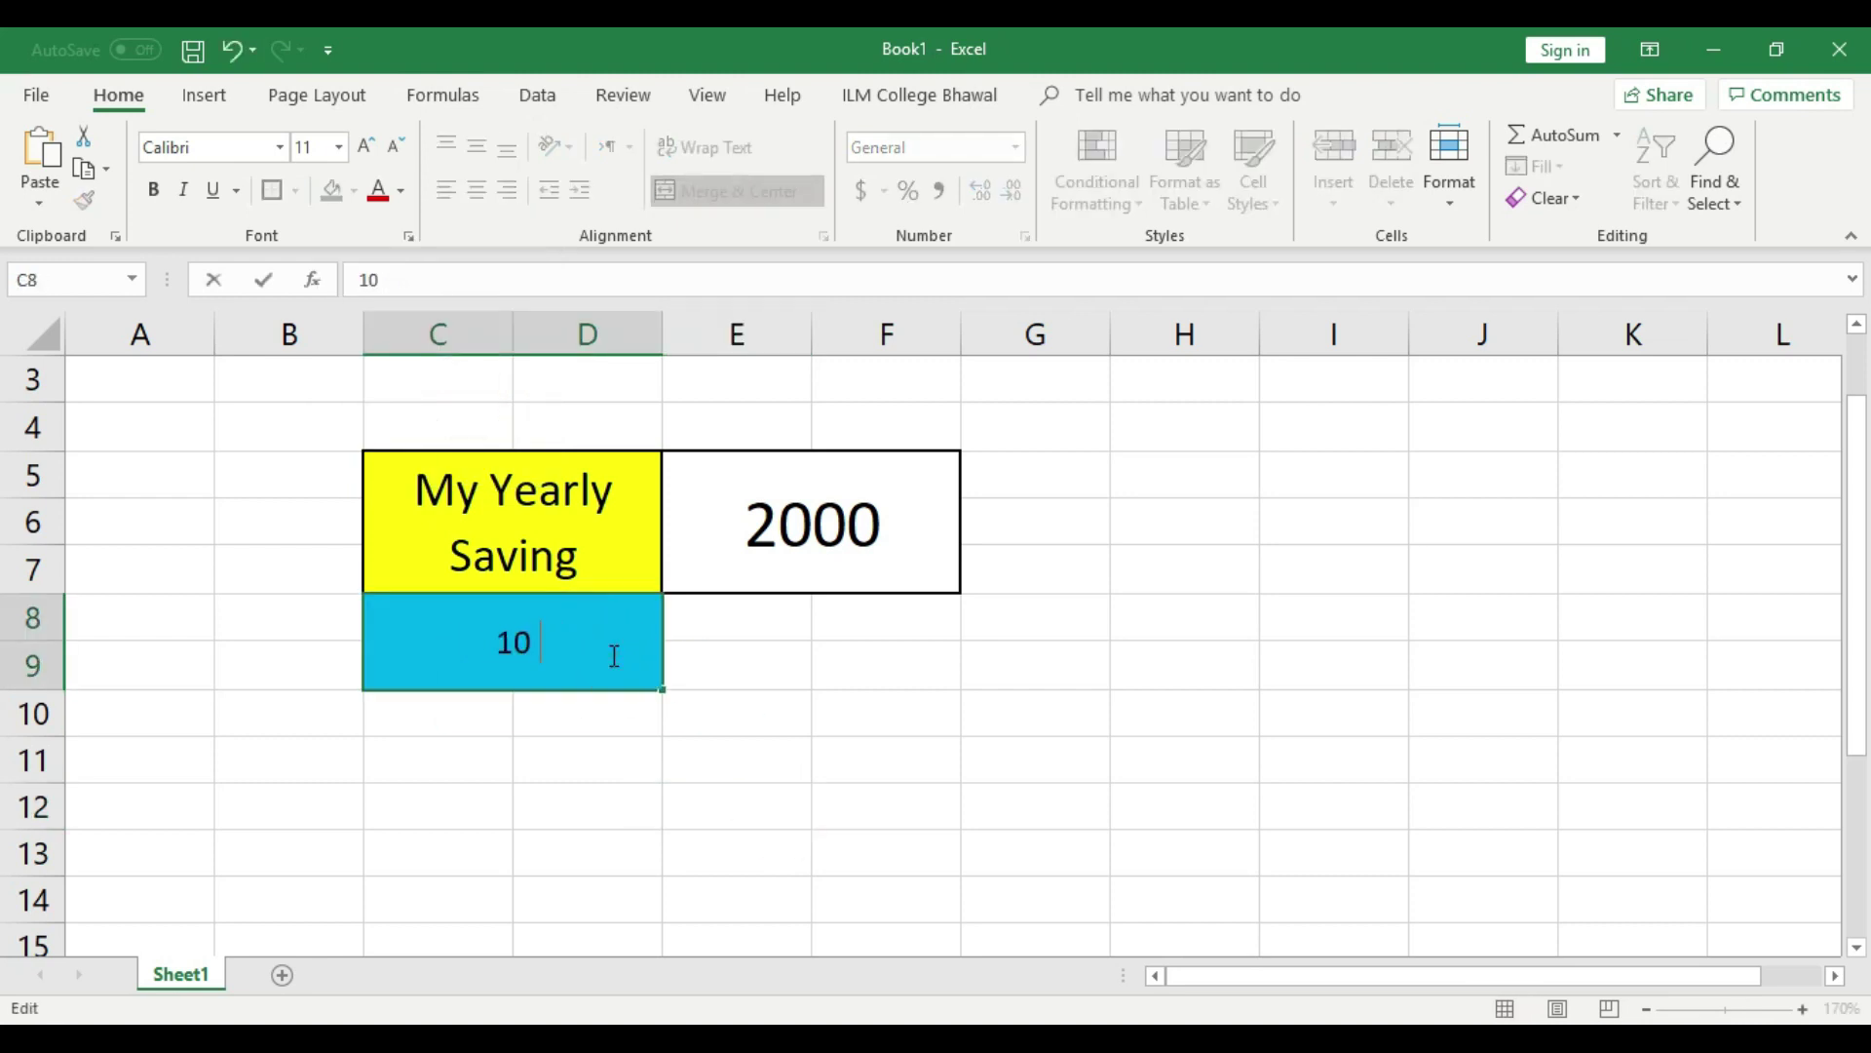
pyautogui.write('%')
pyautogui.click(973, 760)
pyautogui.click(496, 645)
pyautogui.click(367, 145)
pyautogui.click(367, 145)
pyautogui.click(366, 145)
pyautogui.click(367, 146)
pyautogui.click(367, 145)
pyautogui.click(817, 643)
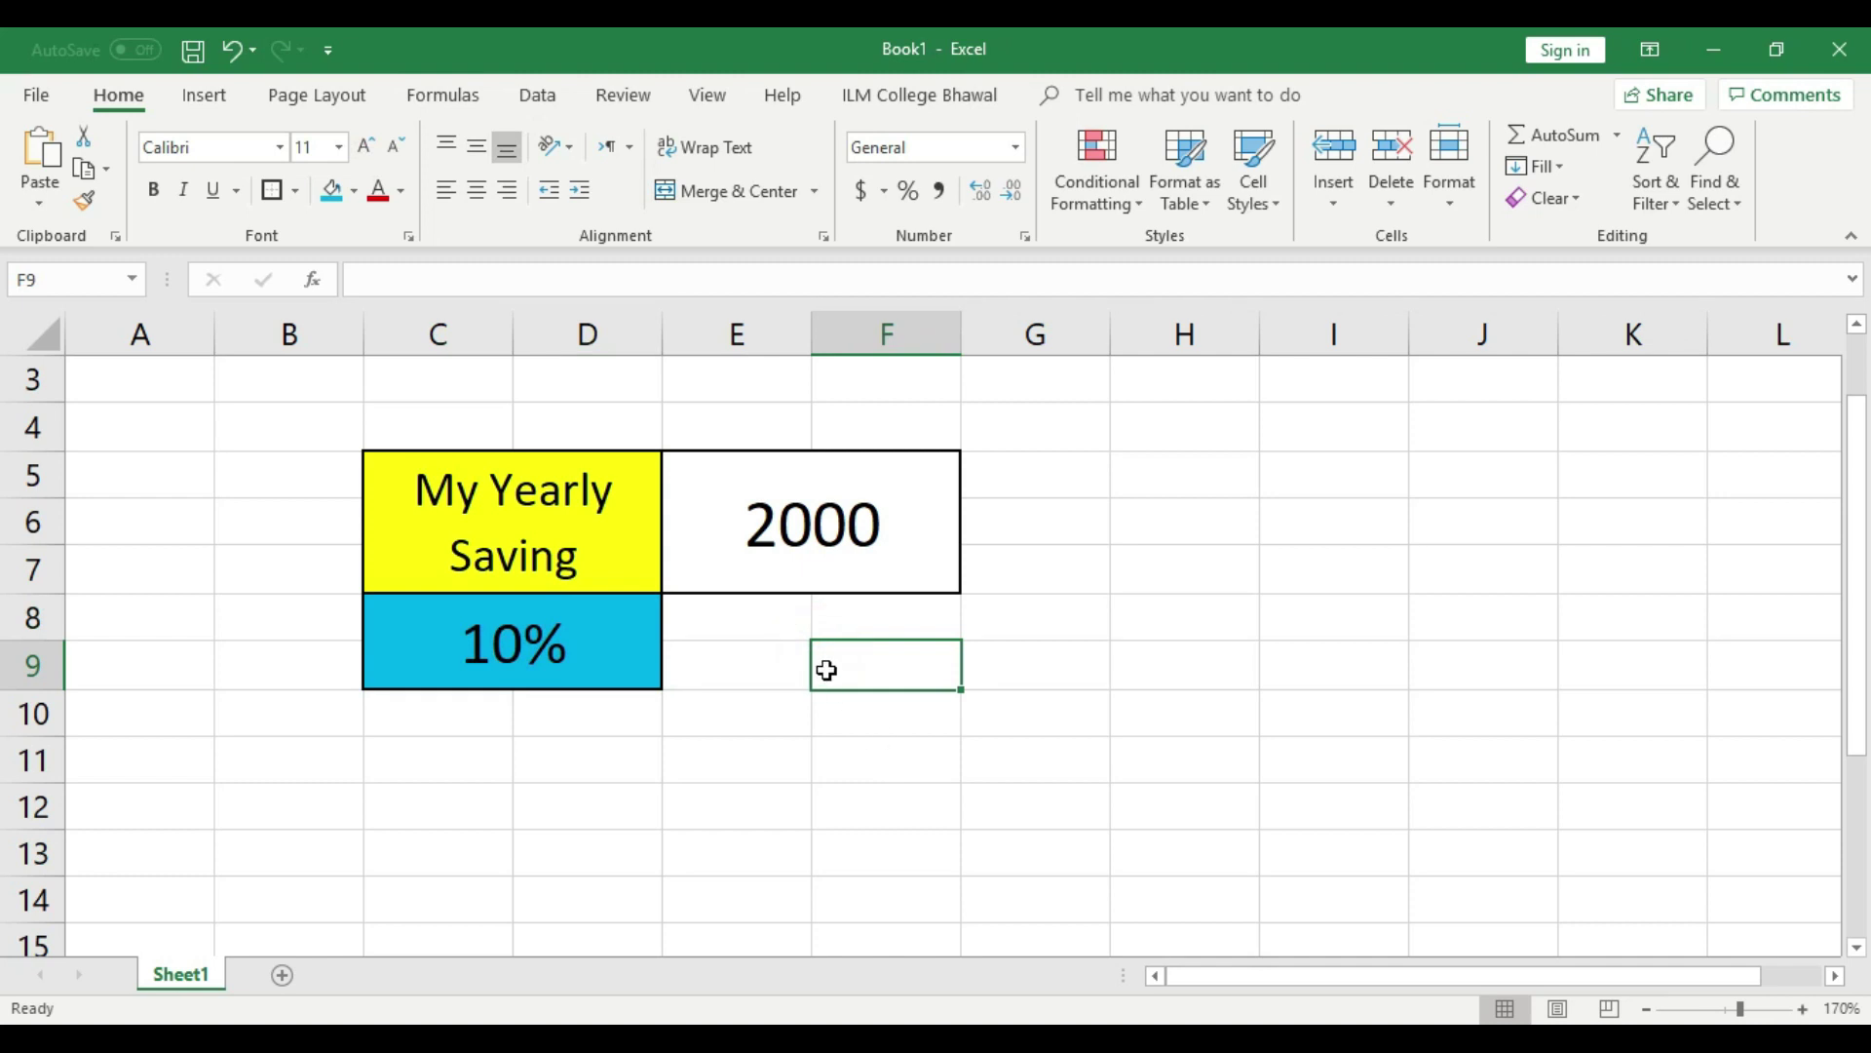
pyautogui.moveTo(740, 602); pyautogui.dragTo(890, 656)
pyautogui.click(740, 191)
# Increase the merged E8:F9 cell's font size to 14.
pyautogui.click(1214, 734)
pyautogui.doubleClick(806, 634)
pyautogui.click(815, 605)
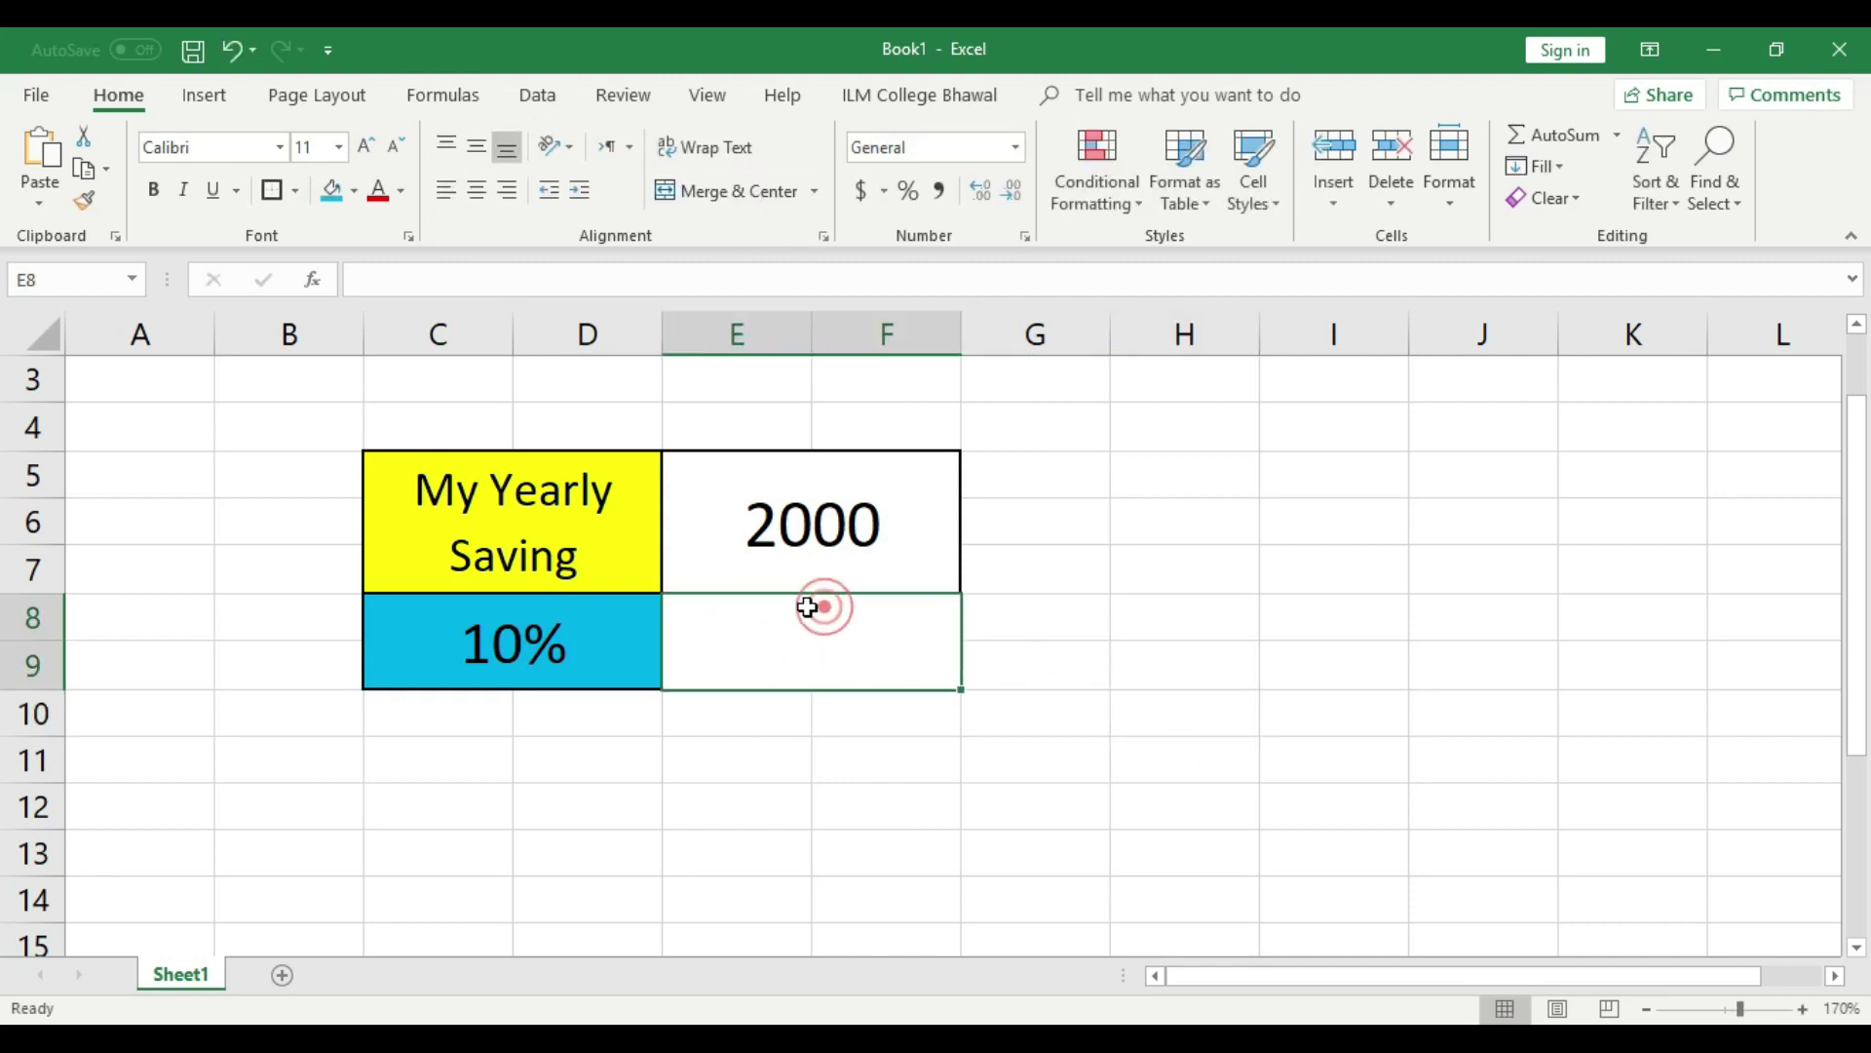
pyautogui.click(368, 145)
pyautogui.click(367, 145)
pyautogui.click(1149, 647)
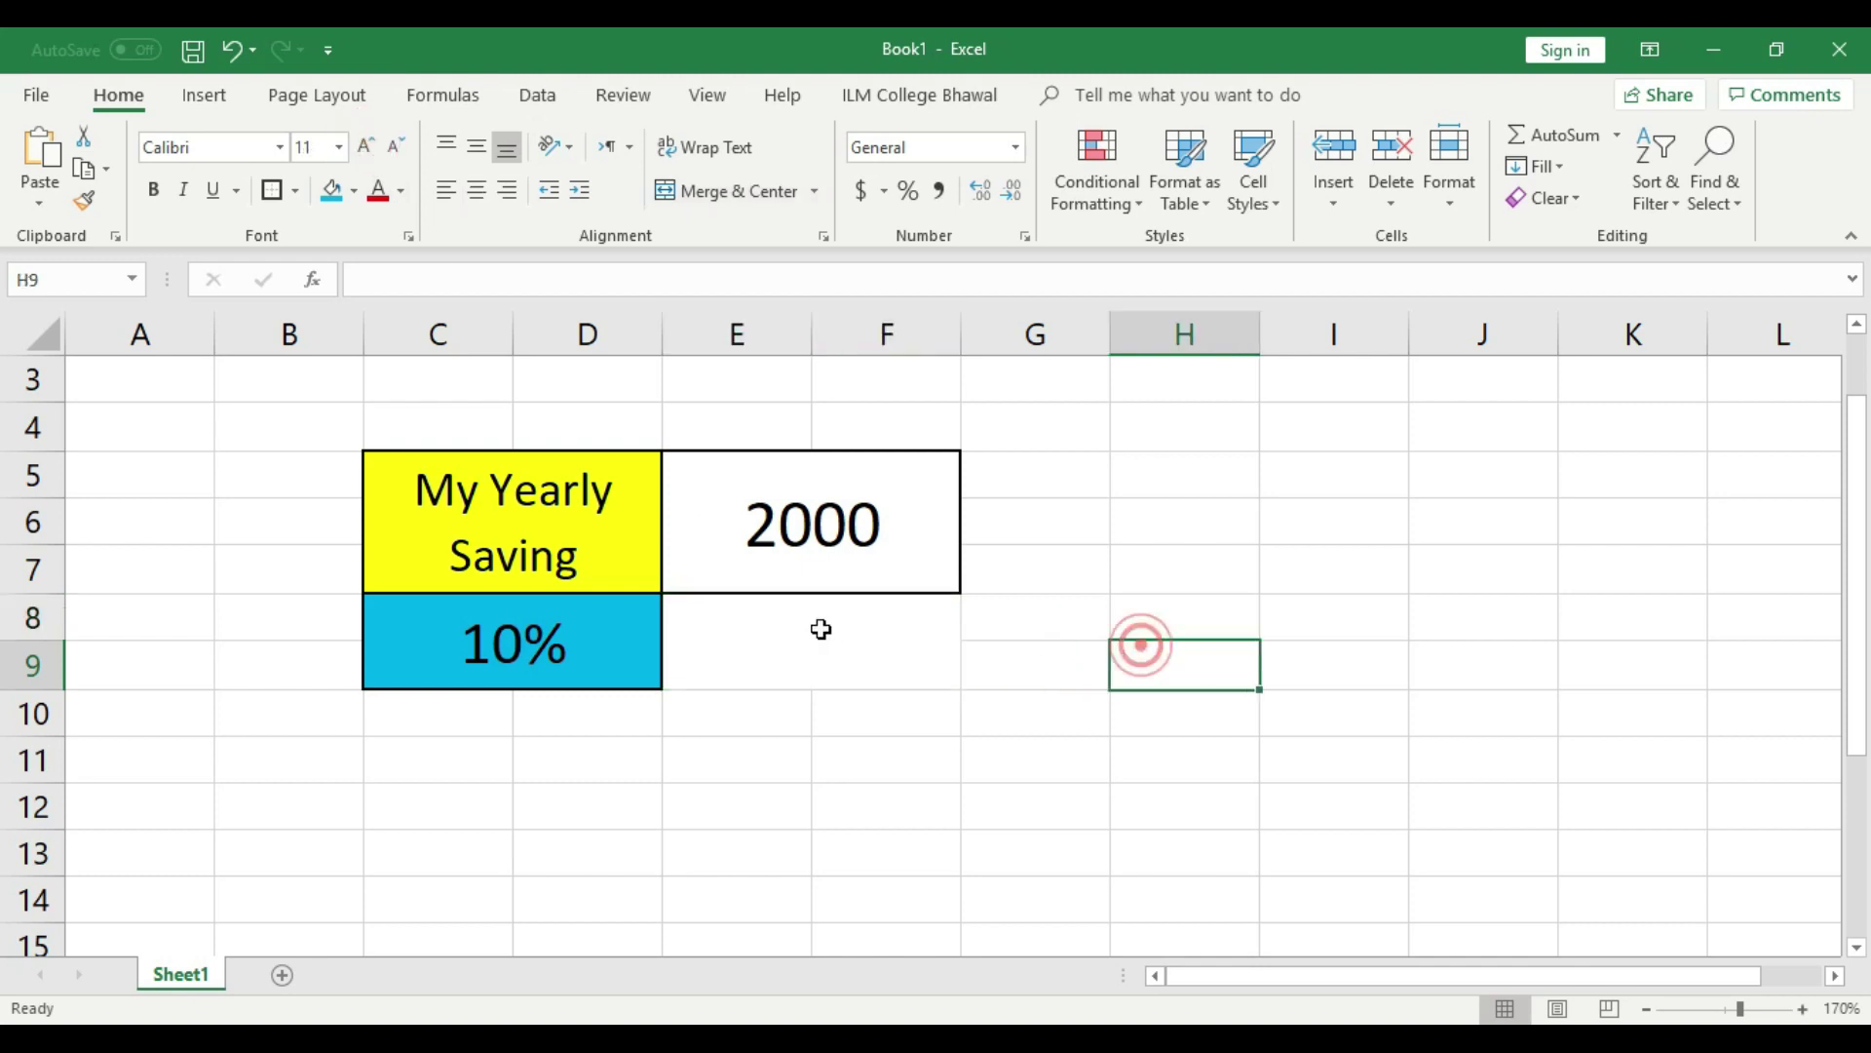
# Enter the formula =2000/100*10 in E8 so it shows 200.
pyautogui.click(848, 635)
pyautogui.doubleClick(849, 635)
pyautogui.write('=')
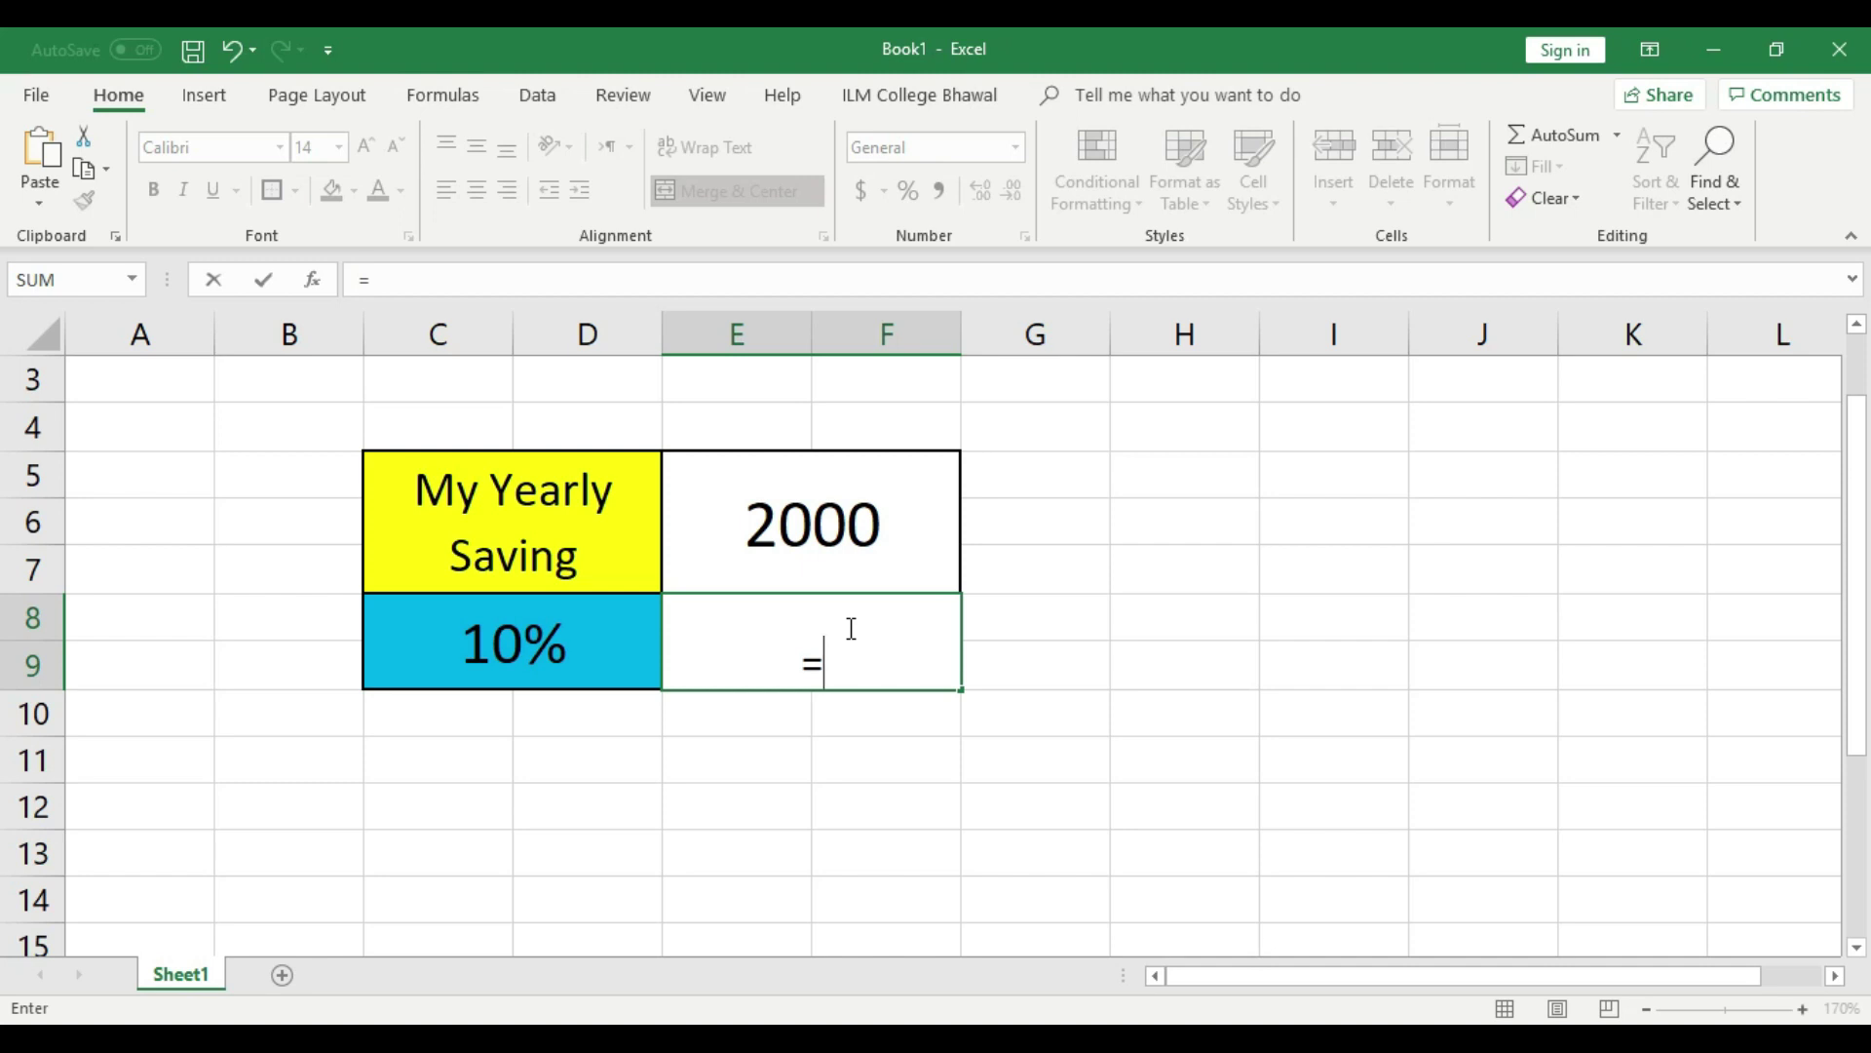
pyautogui.click(830, 538)
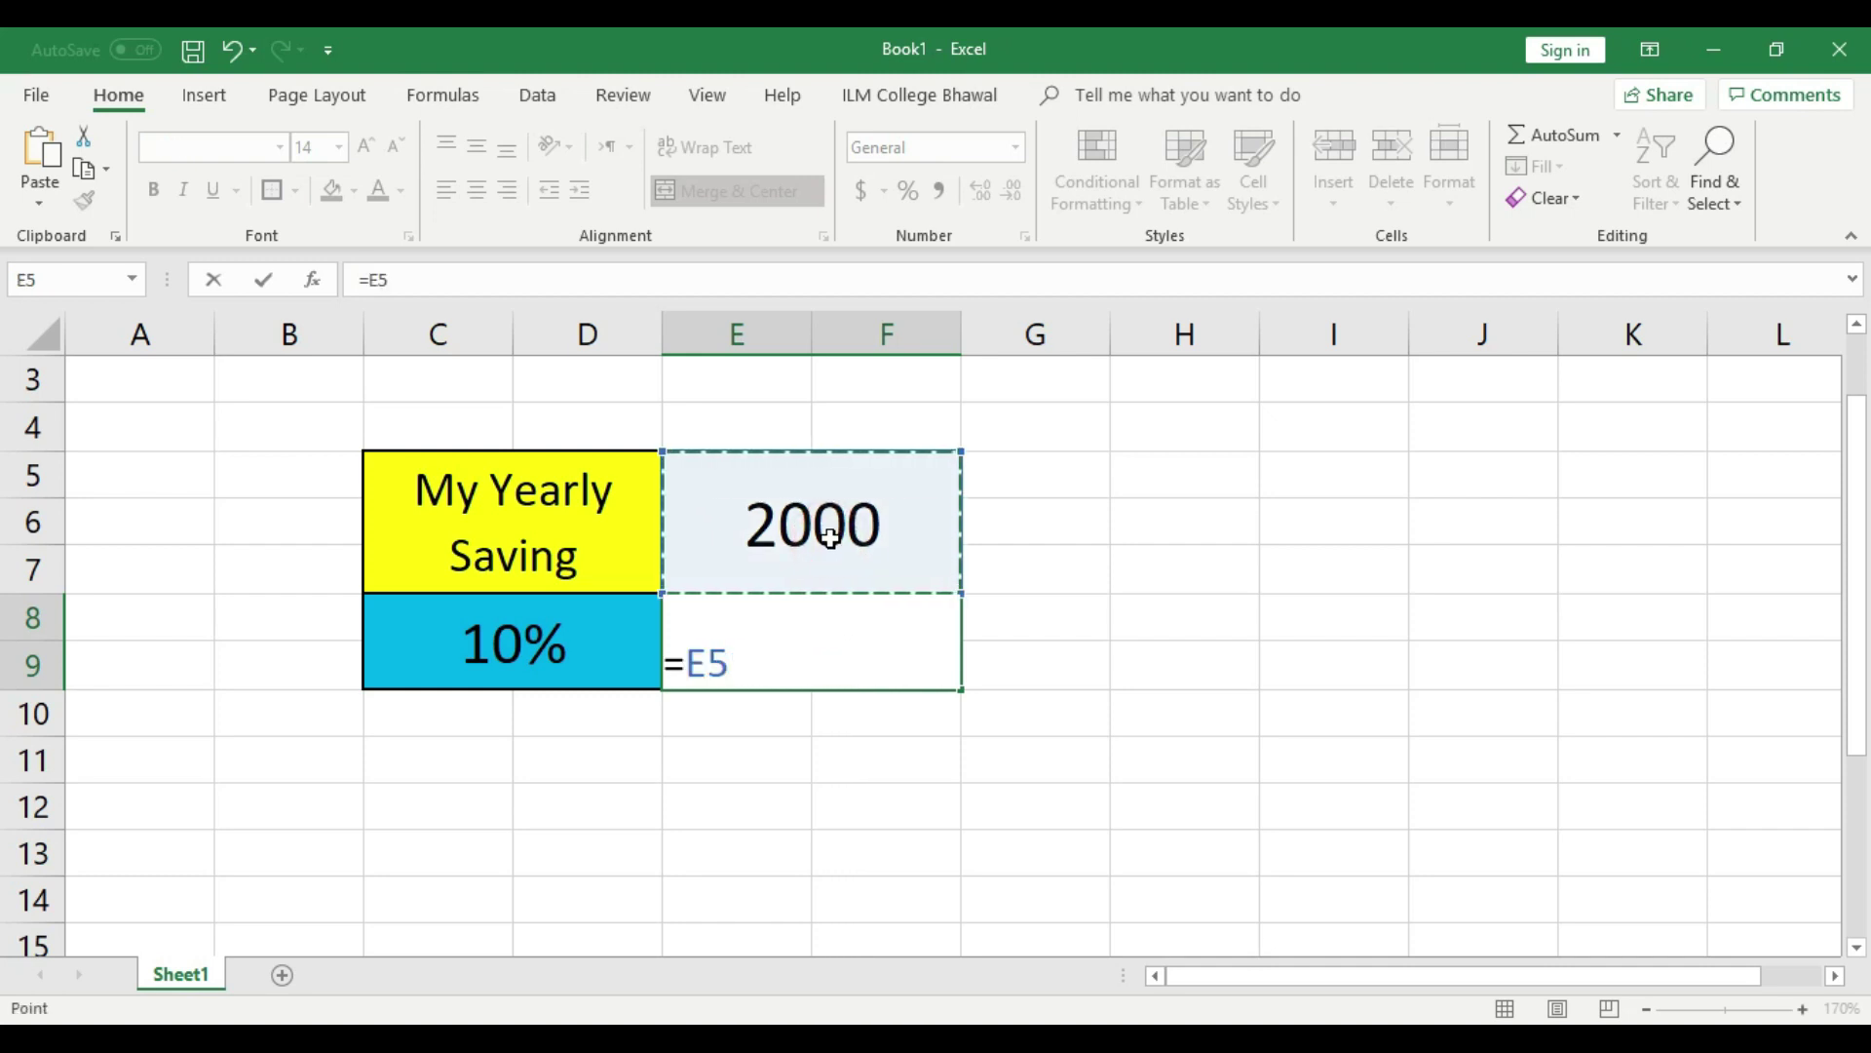
pyautogui.press('BackSpace')
pyautogui.press('BackSpace')
pyautogui.write('2000')
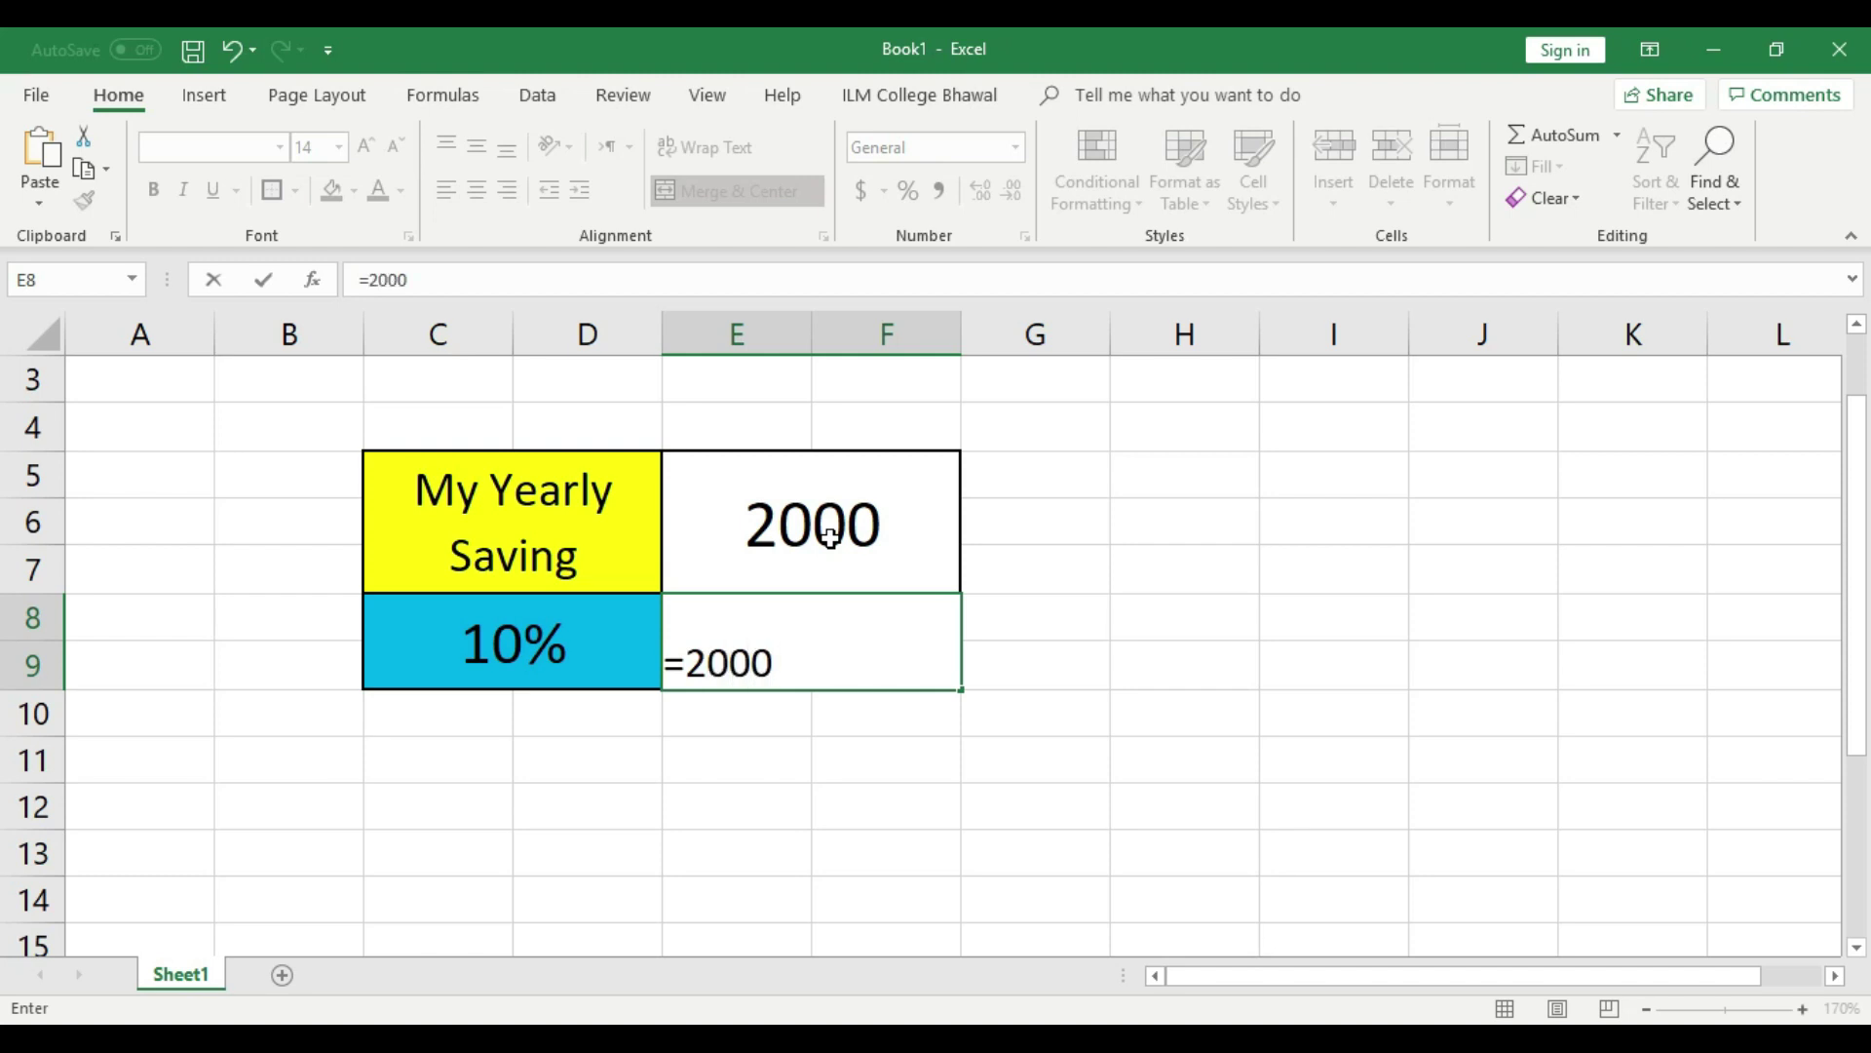
pyautogui.write('*100')
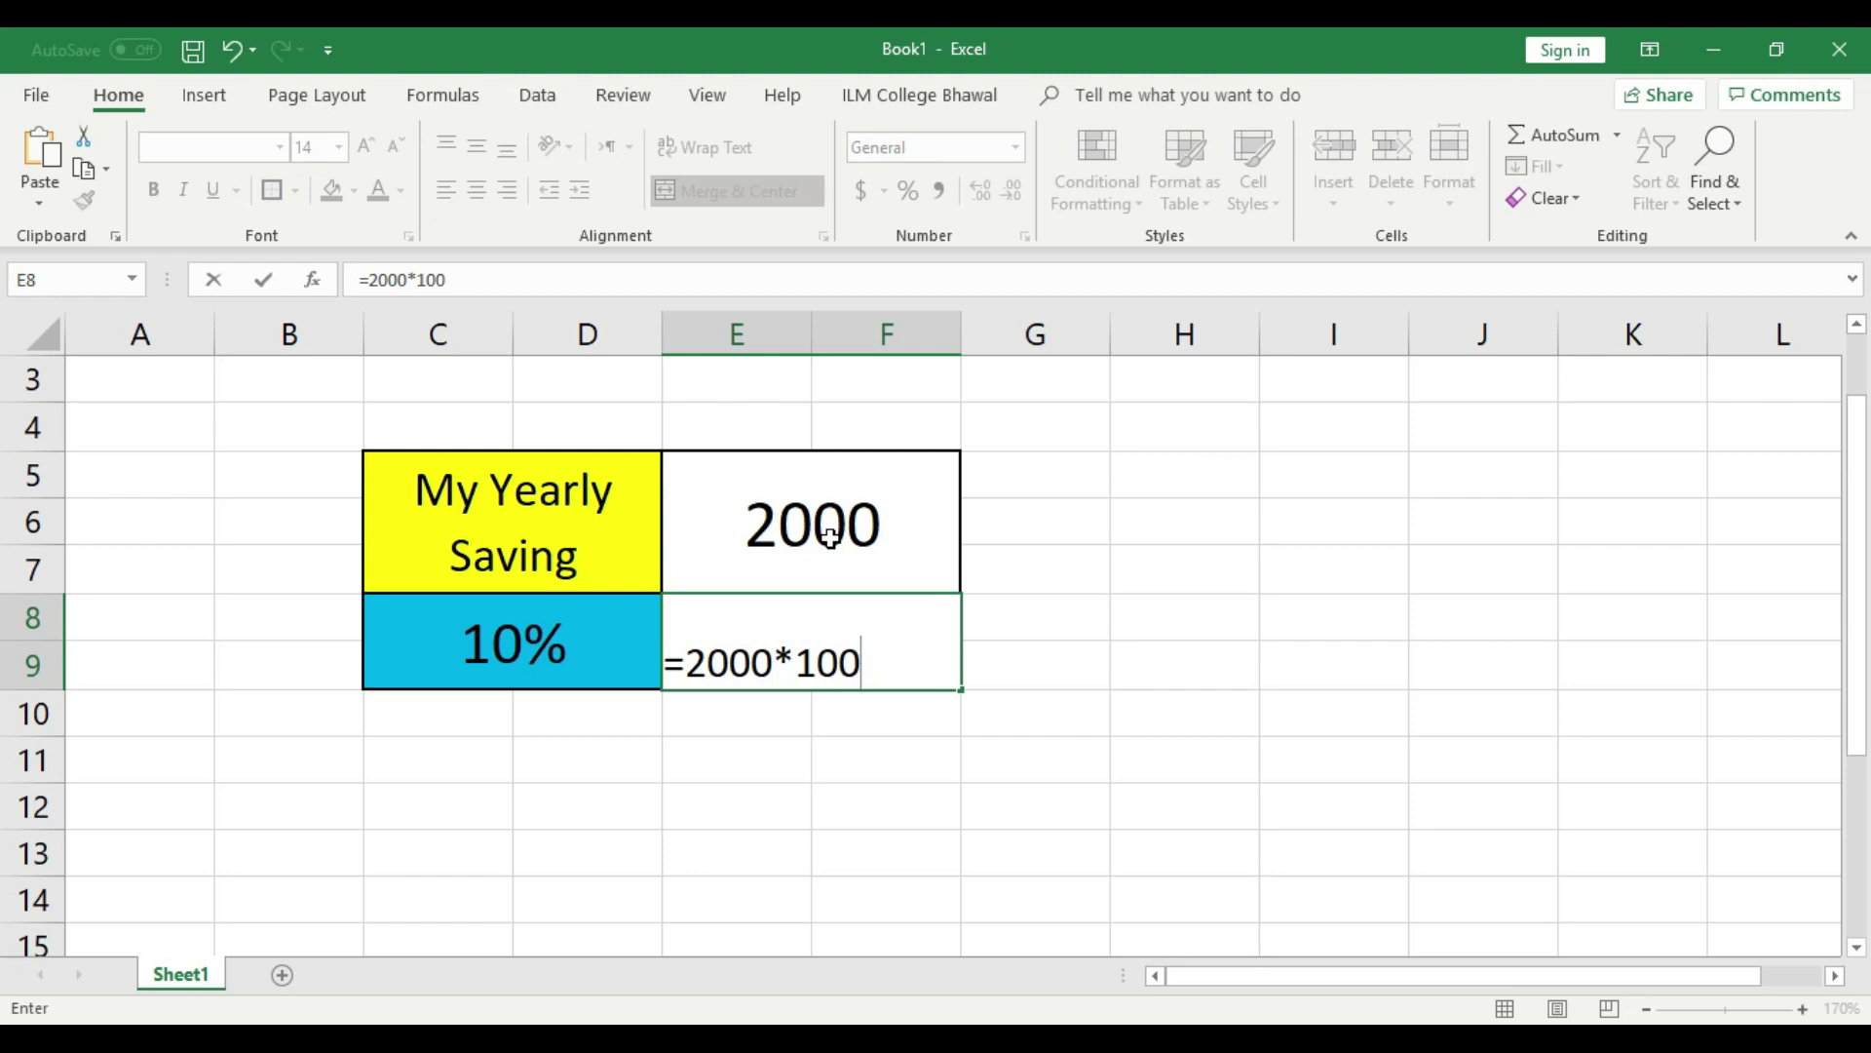
pyautogui.write('/')
pyautogui.write('10')
pyautogui.press('BackSpace')
pyautogui.press('BackSpace')
pyautogui.press('BackSpace')
pyautogui.press('BackSpace')
pyautogui.press('BackSpace')
pyautogui.press('BackSpace')
pyautogui.press('BackSpace')
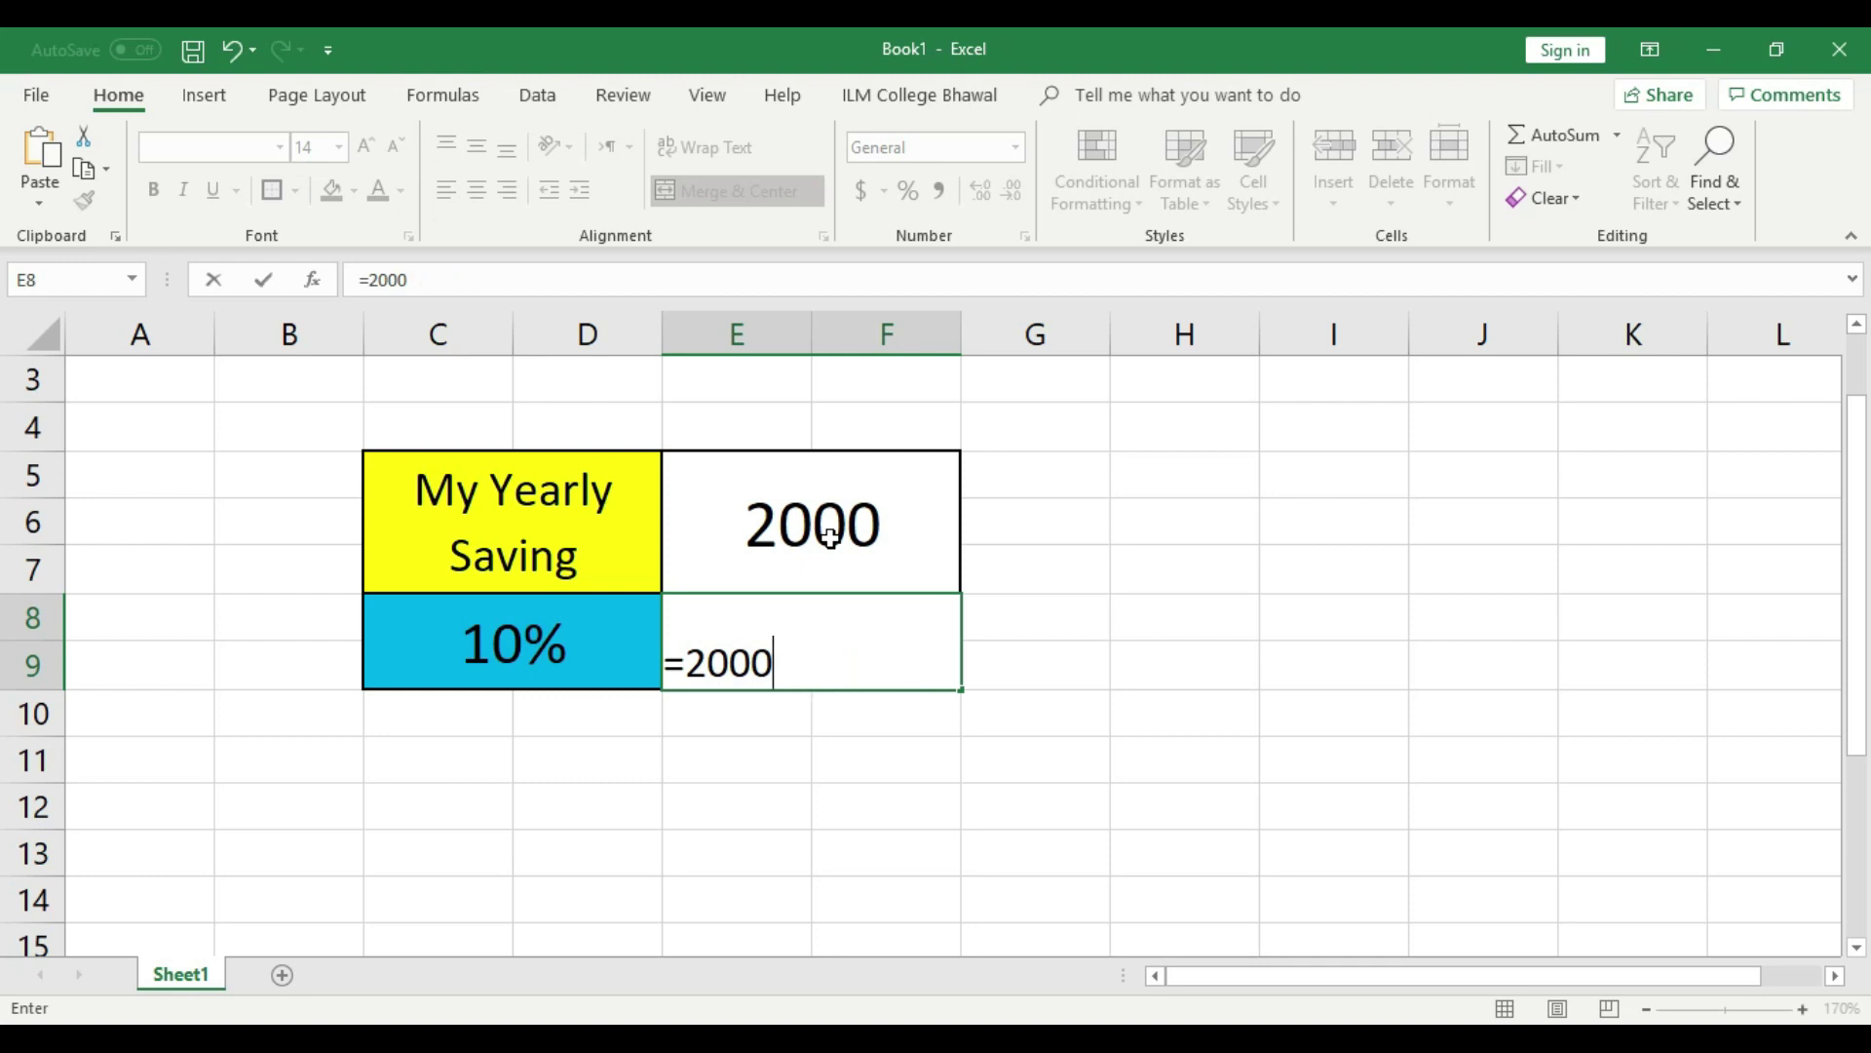
pyautogui.write('/100')
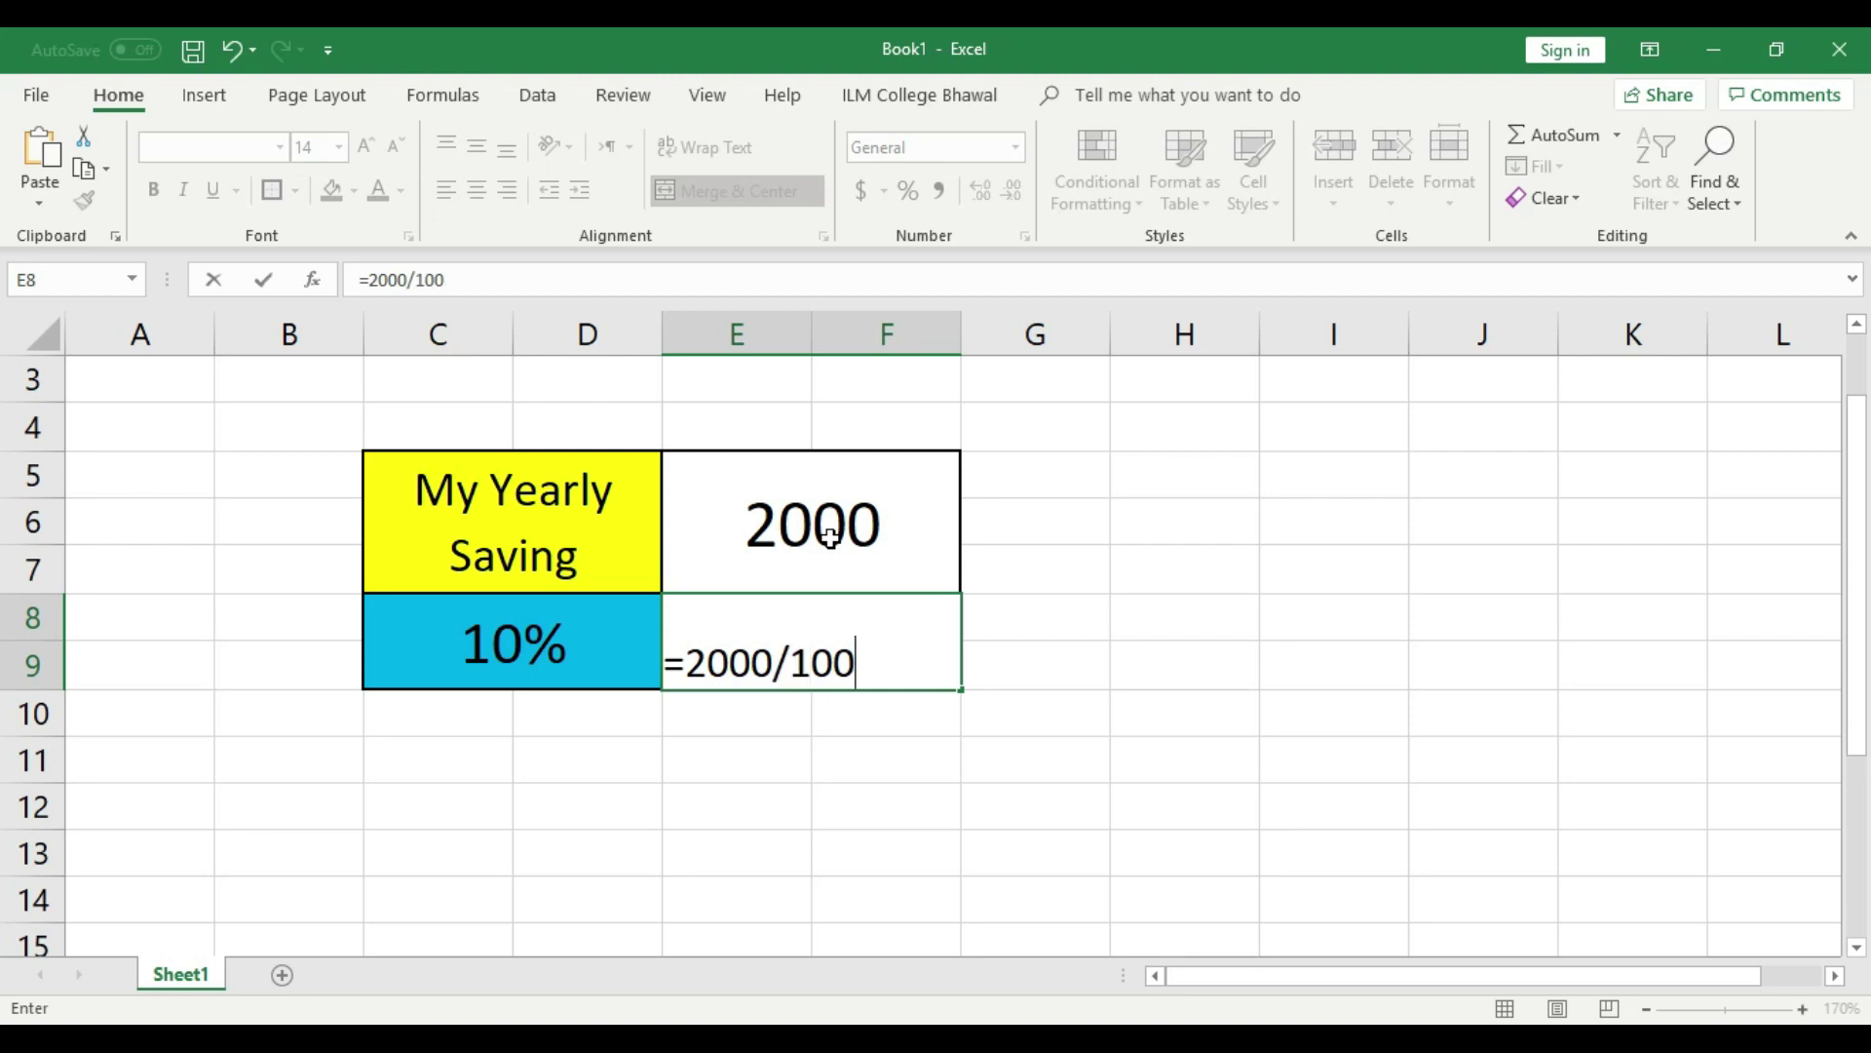
pyautogui.write('*10')
pyautogui.press('Return')
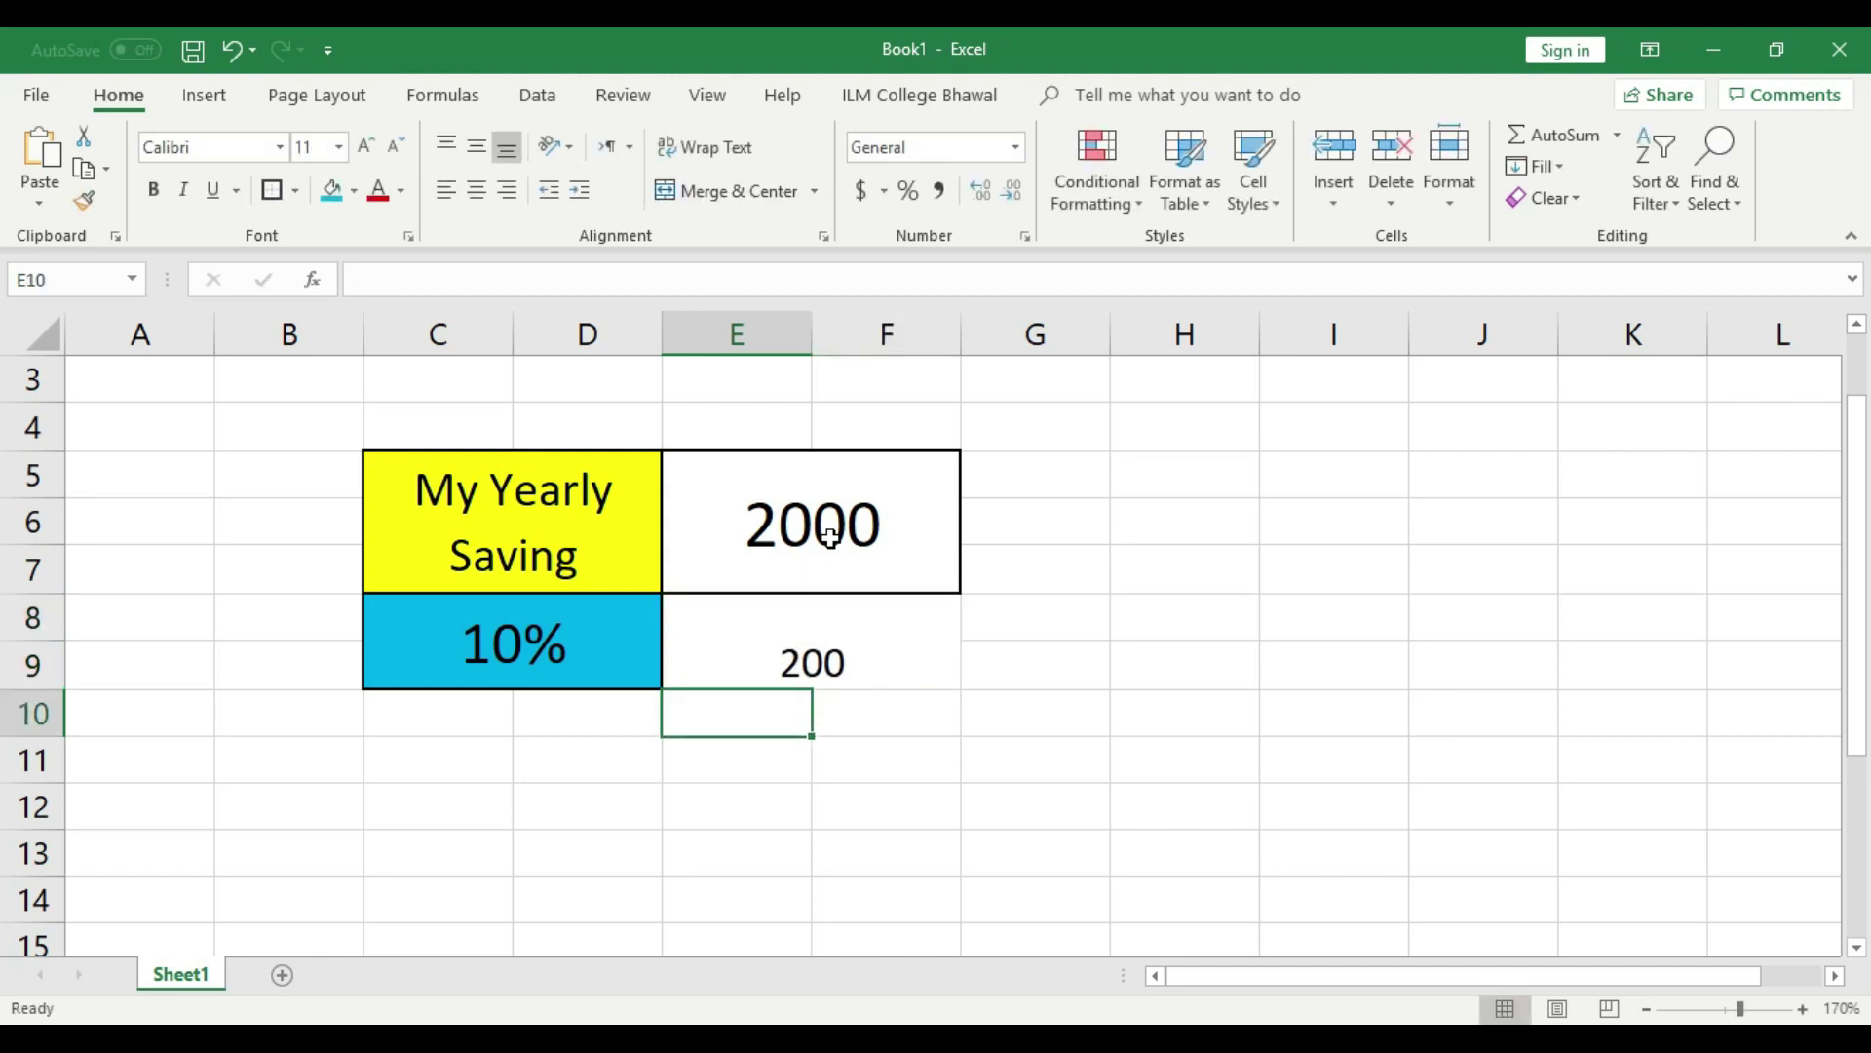
# Middle-align the 200 result and fill its cell light green.
pyautogui.click(821, 546)
pyautogui.click(860, 656)
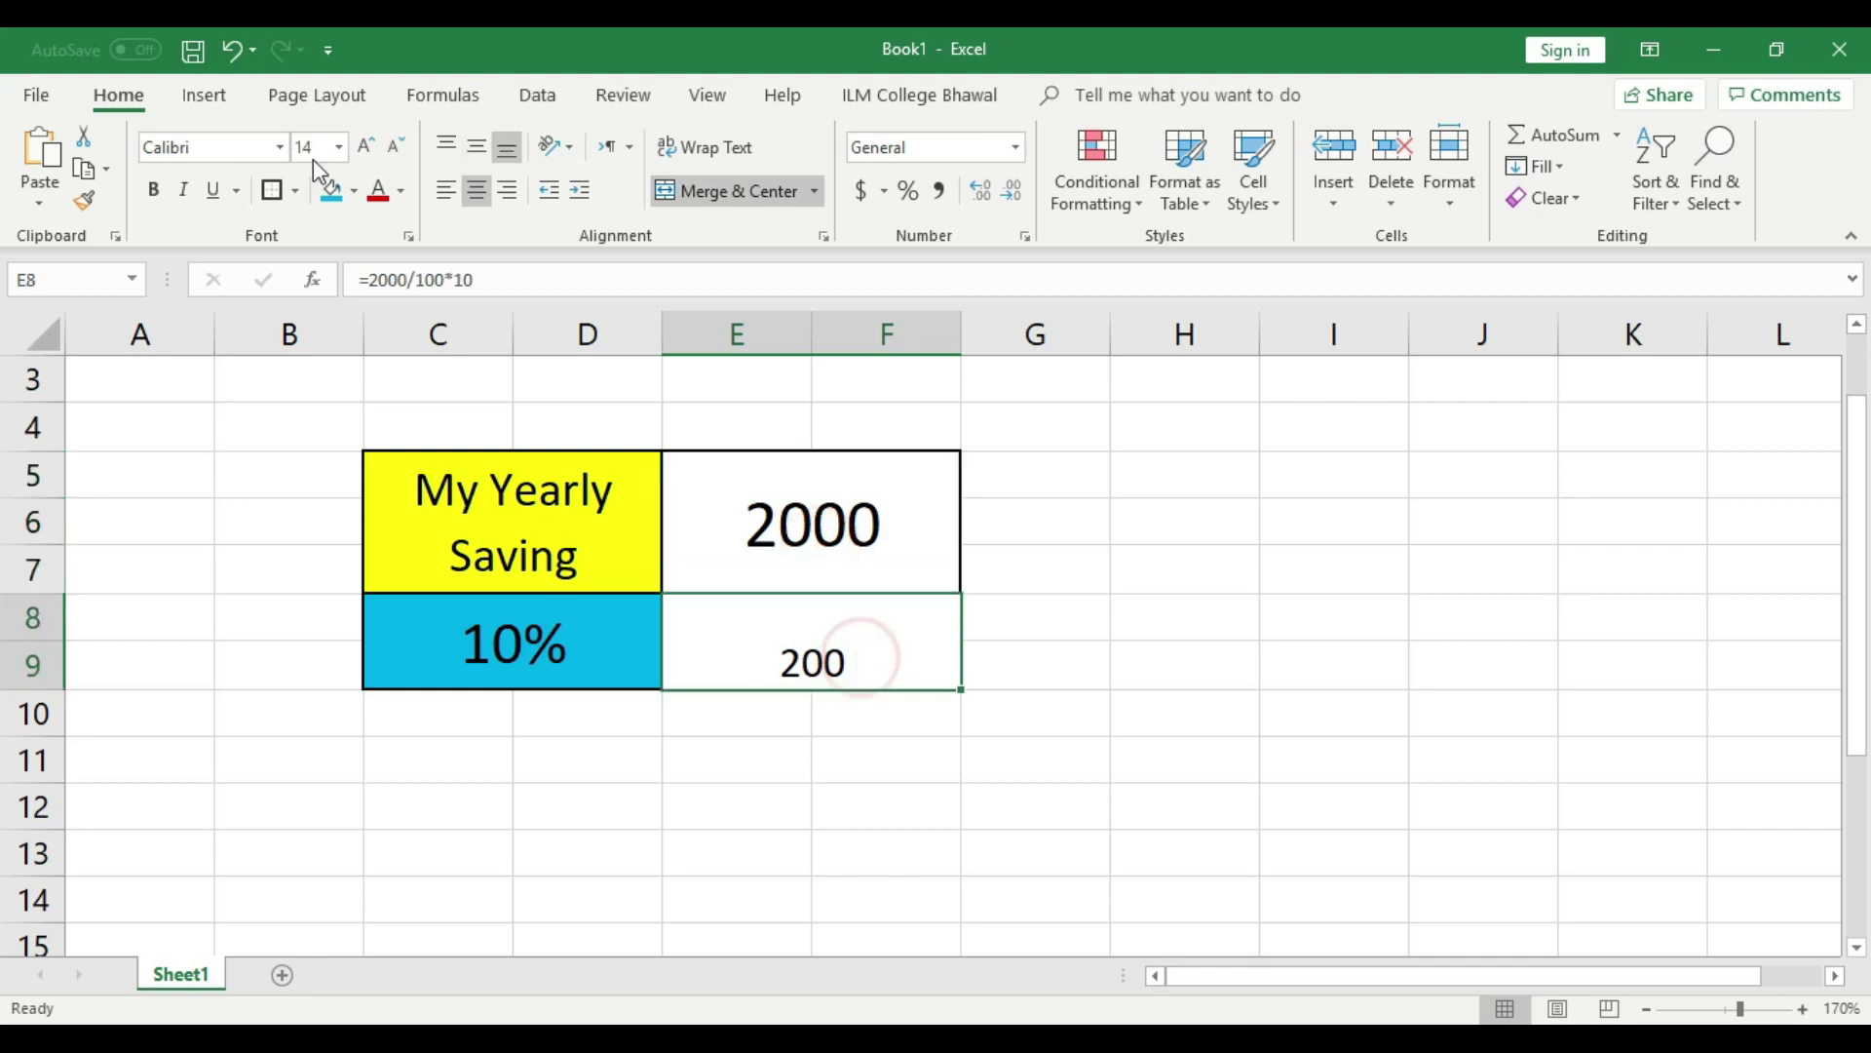
pyautogui.click(477, 147)
pyautogui.click(903, 645)
pyautogui.click(1103, 641)
pyautogui.click(863, 656)
pyautogui.click(355, 191)
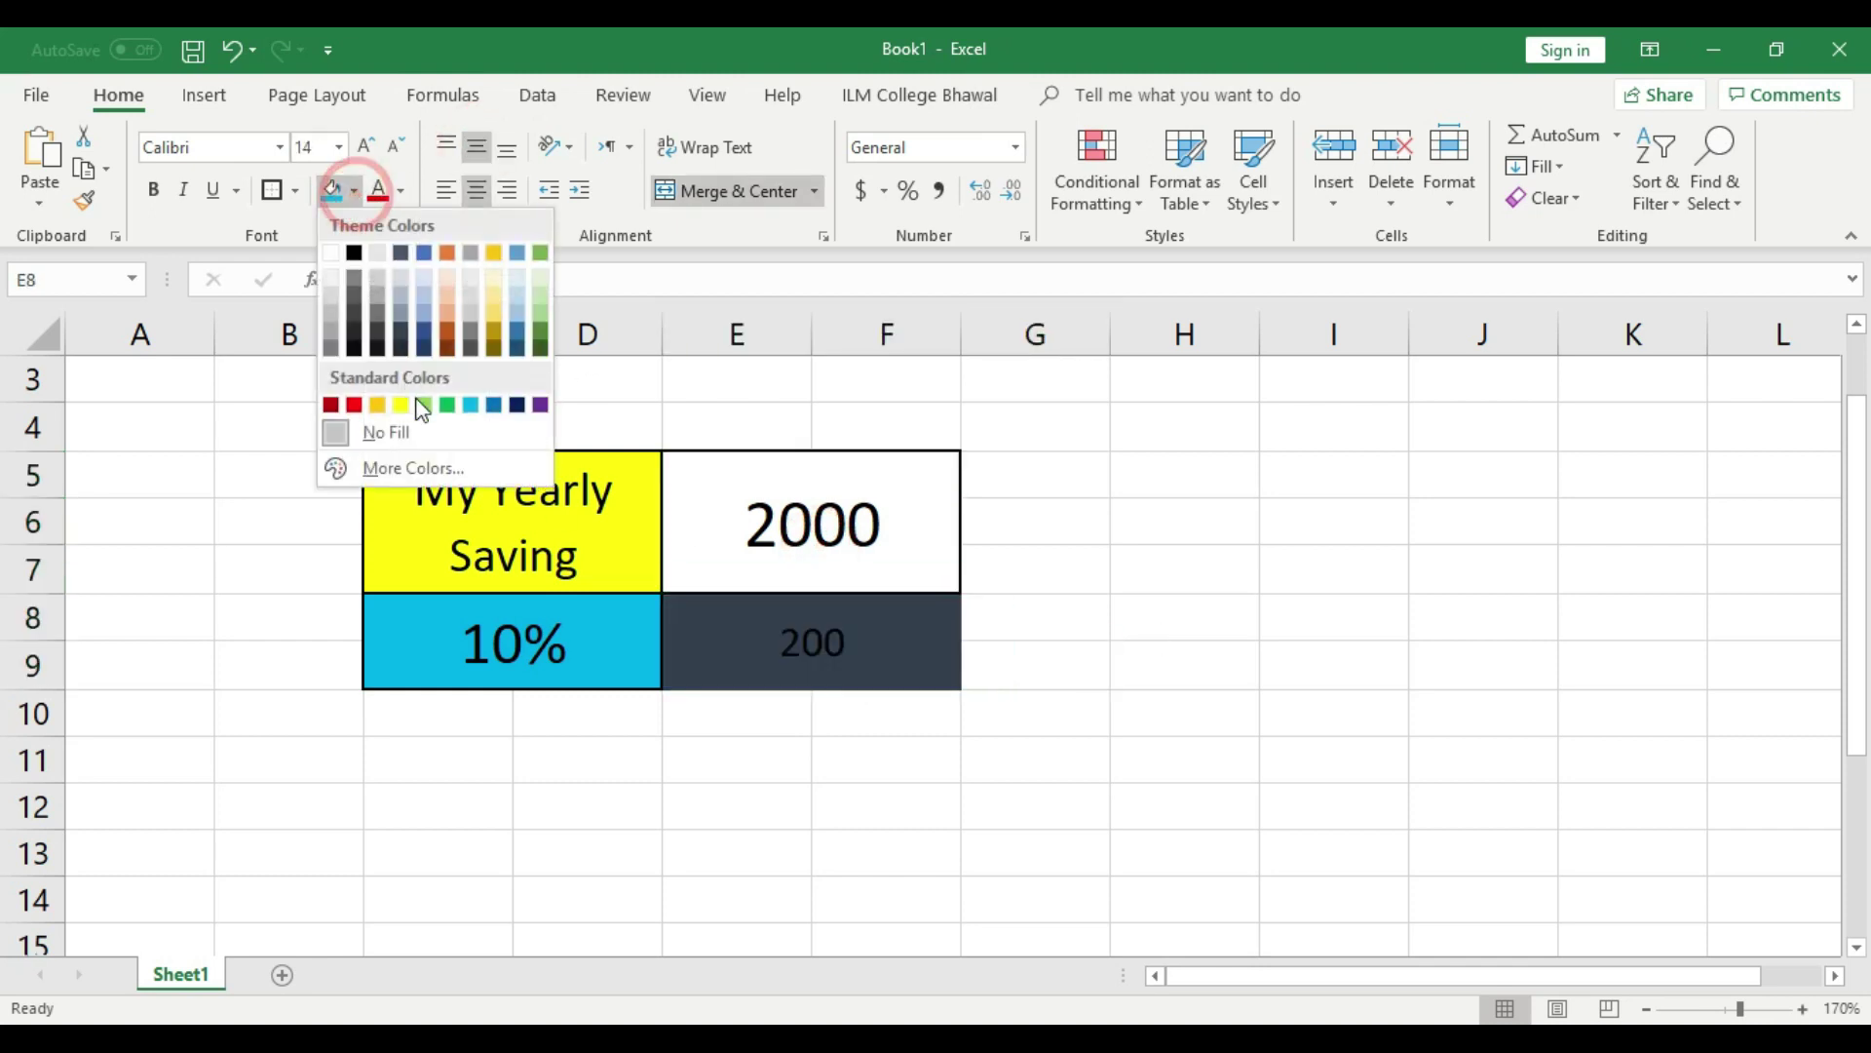
pyautogui.click(425, 406)
pyautogui.click(1053, 618)
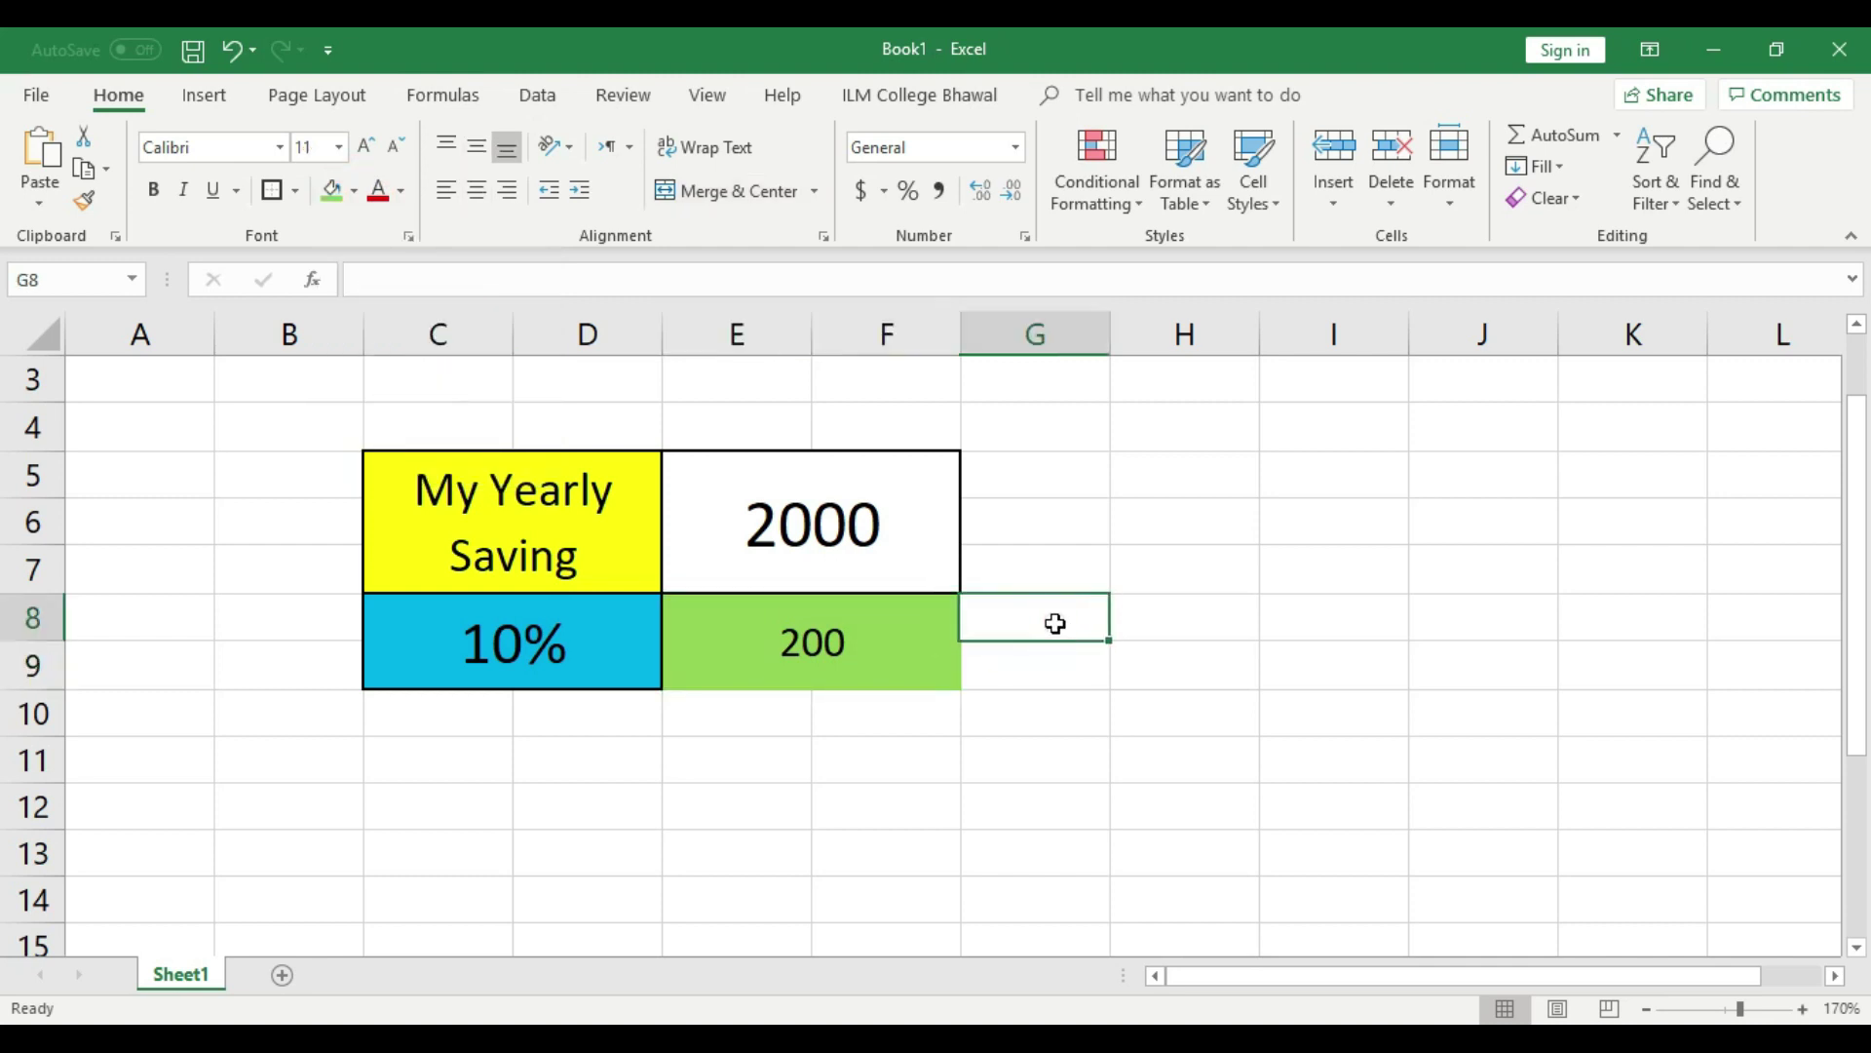
# Delete rows 4 to 12 containing the old table.
pyautogui.moveTo(24, 430); pyautogui.dragTo(39, 809)
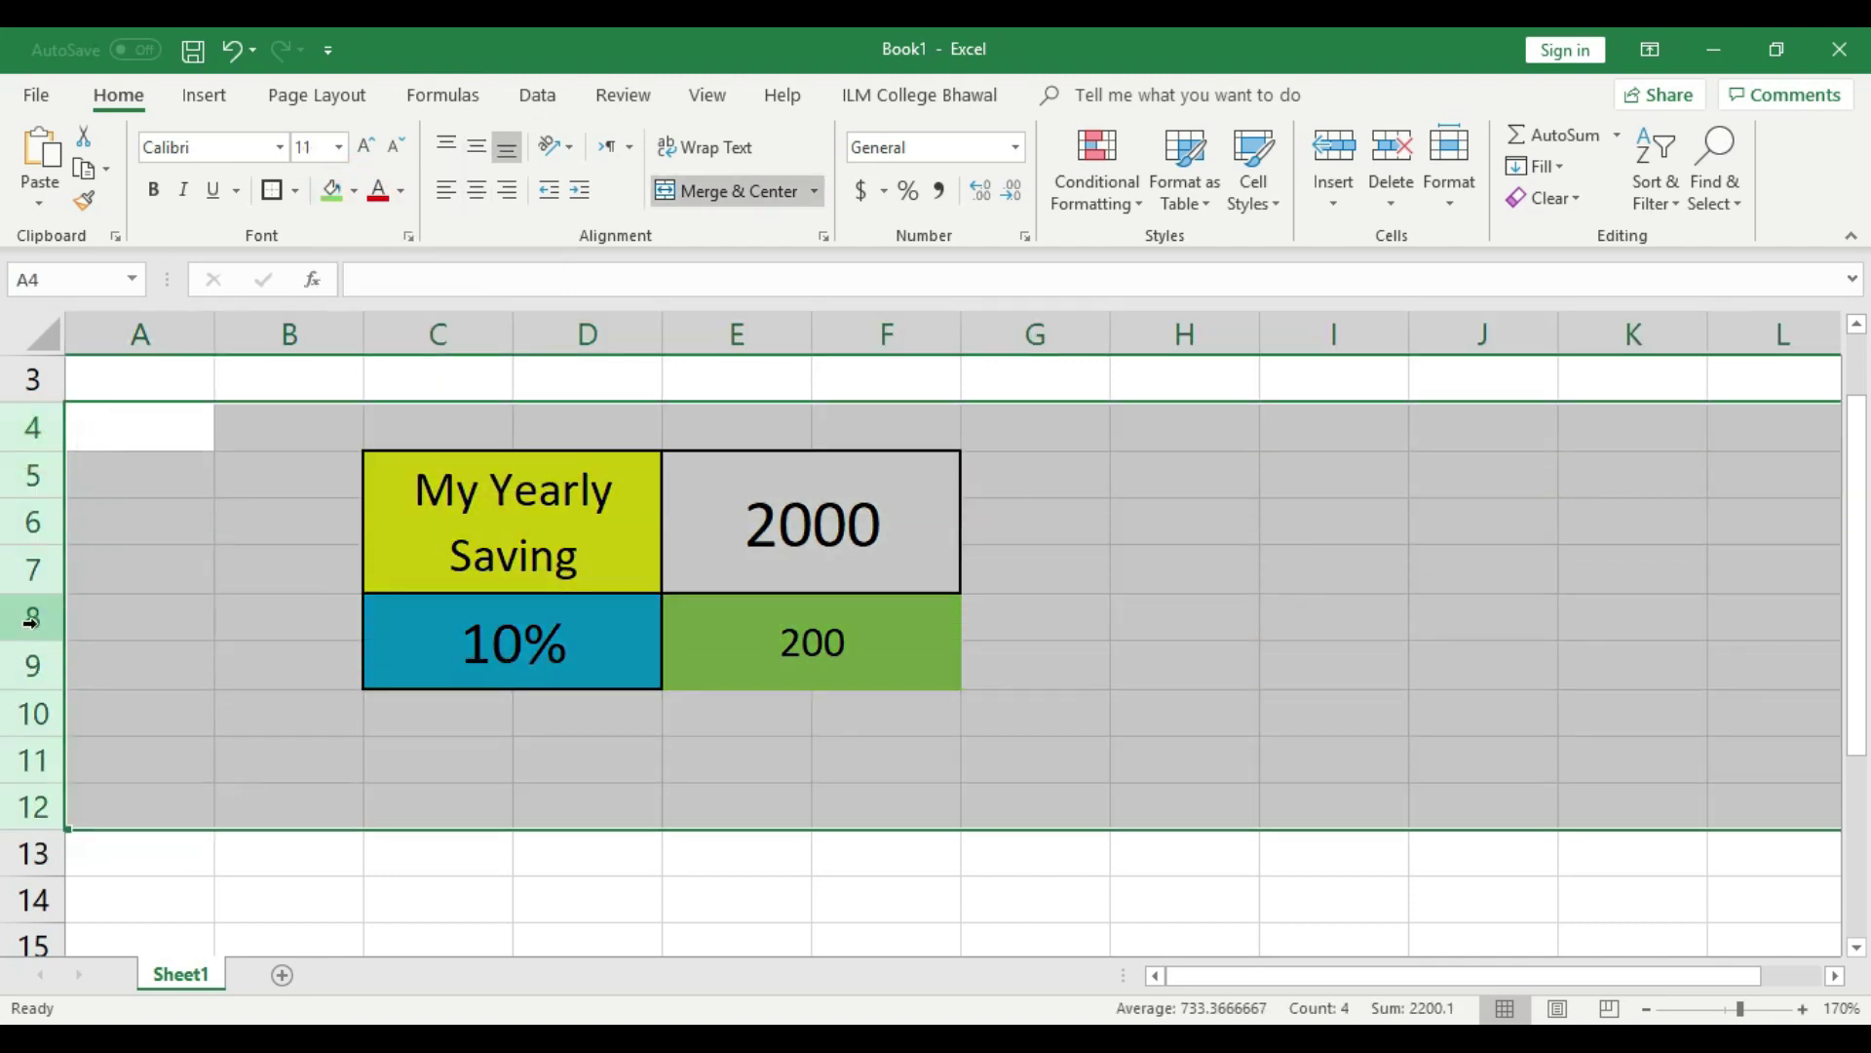
pyautogui.rightClick(29, 621)
pyautogui.click(105, 434)
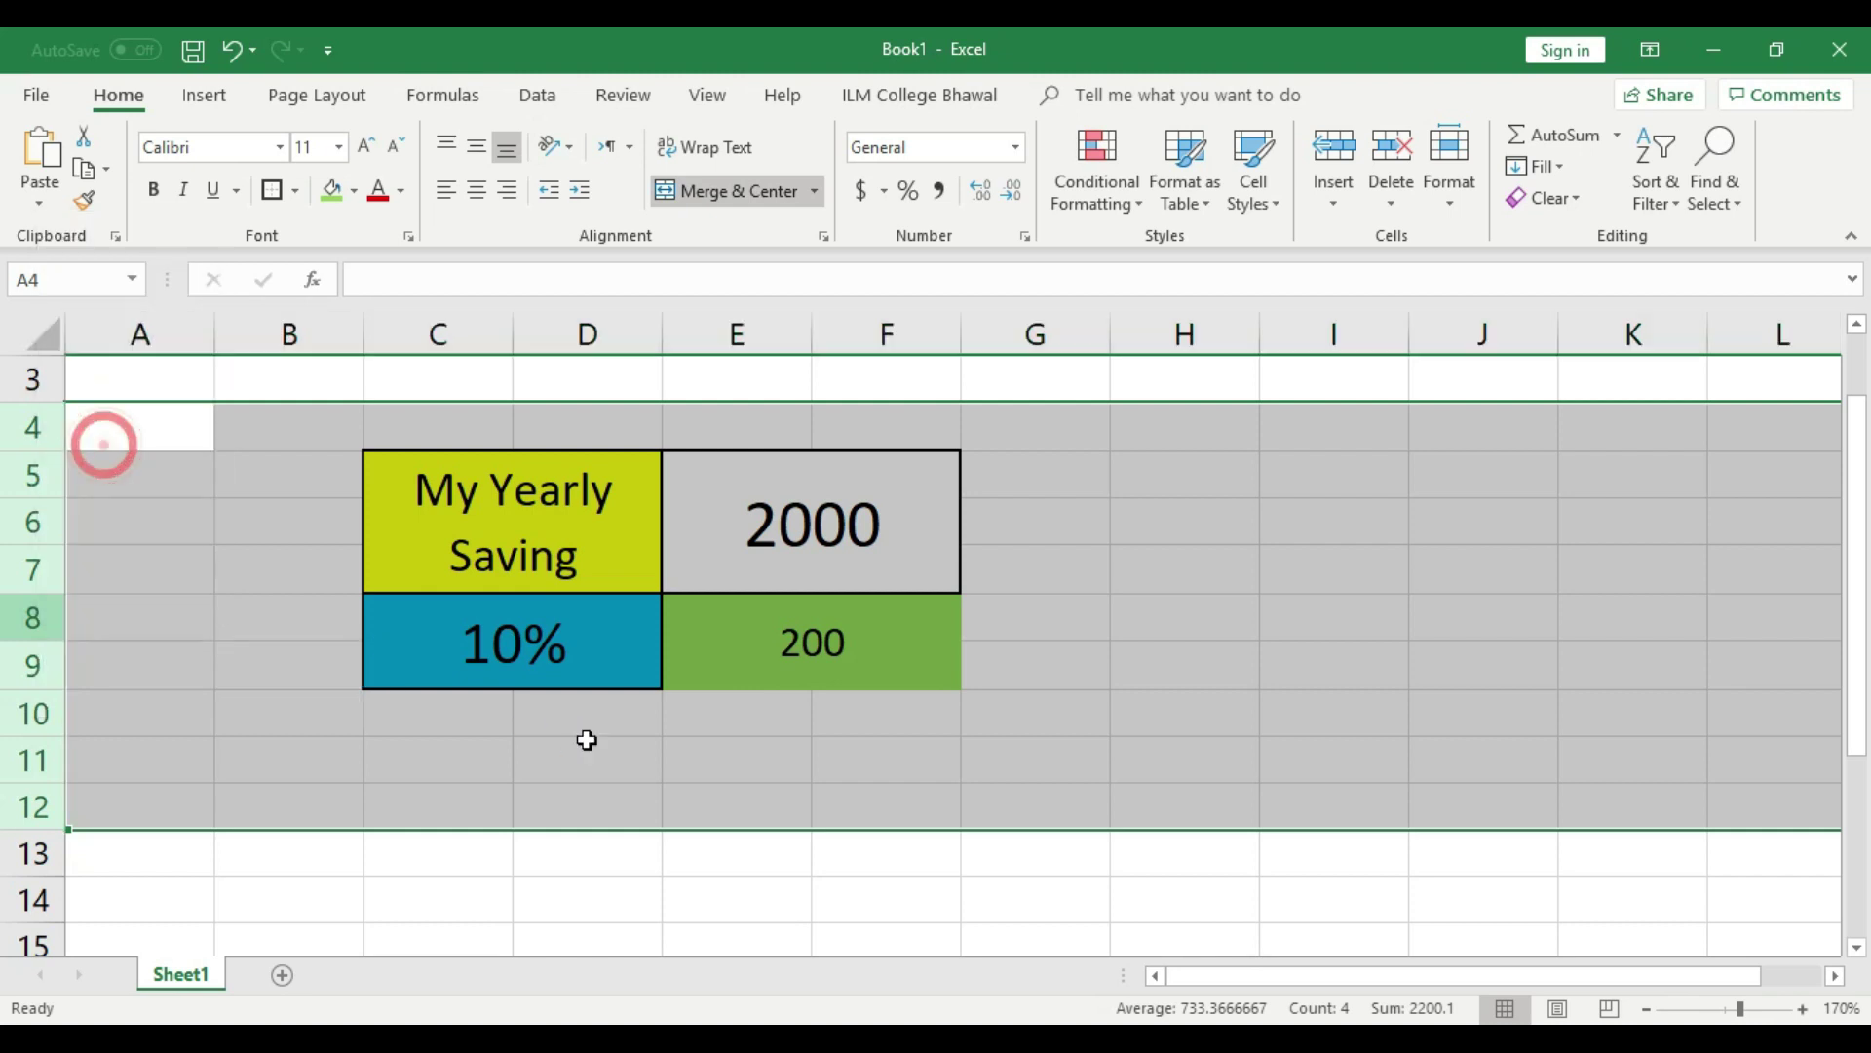
pyautogui.click(604, 743)
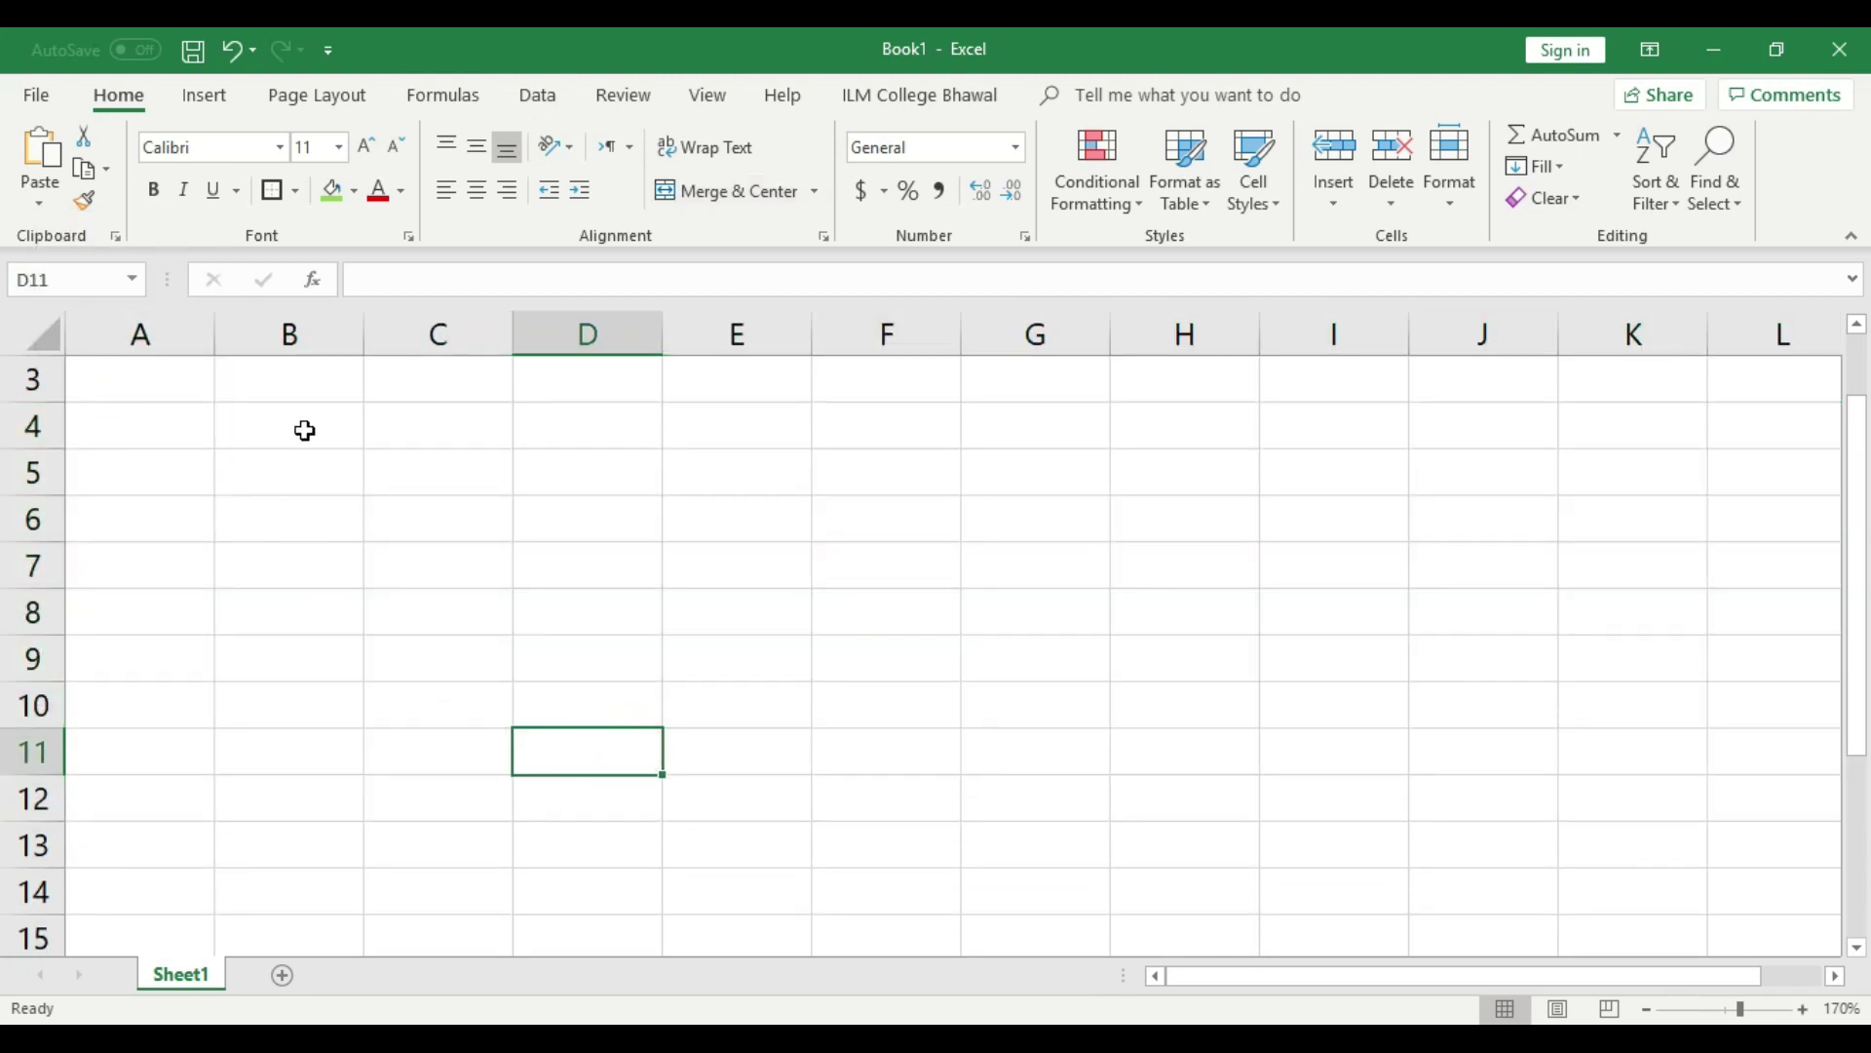
# Merge D4:I5 and enter 1000 in it.
pyautogui.moveTo(282, 431); pyautogui.dragTo(1354, 477)
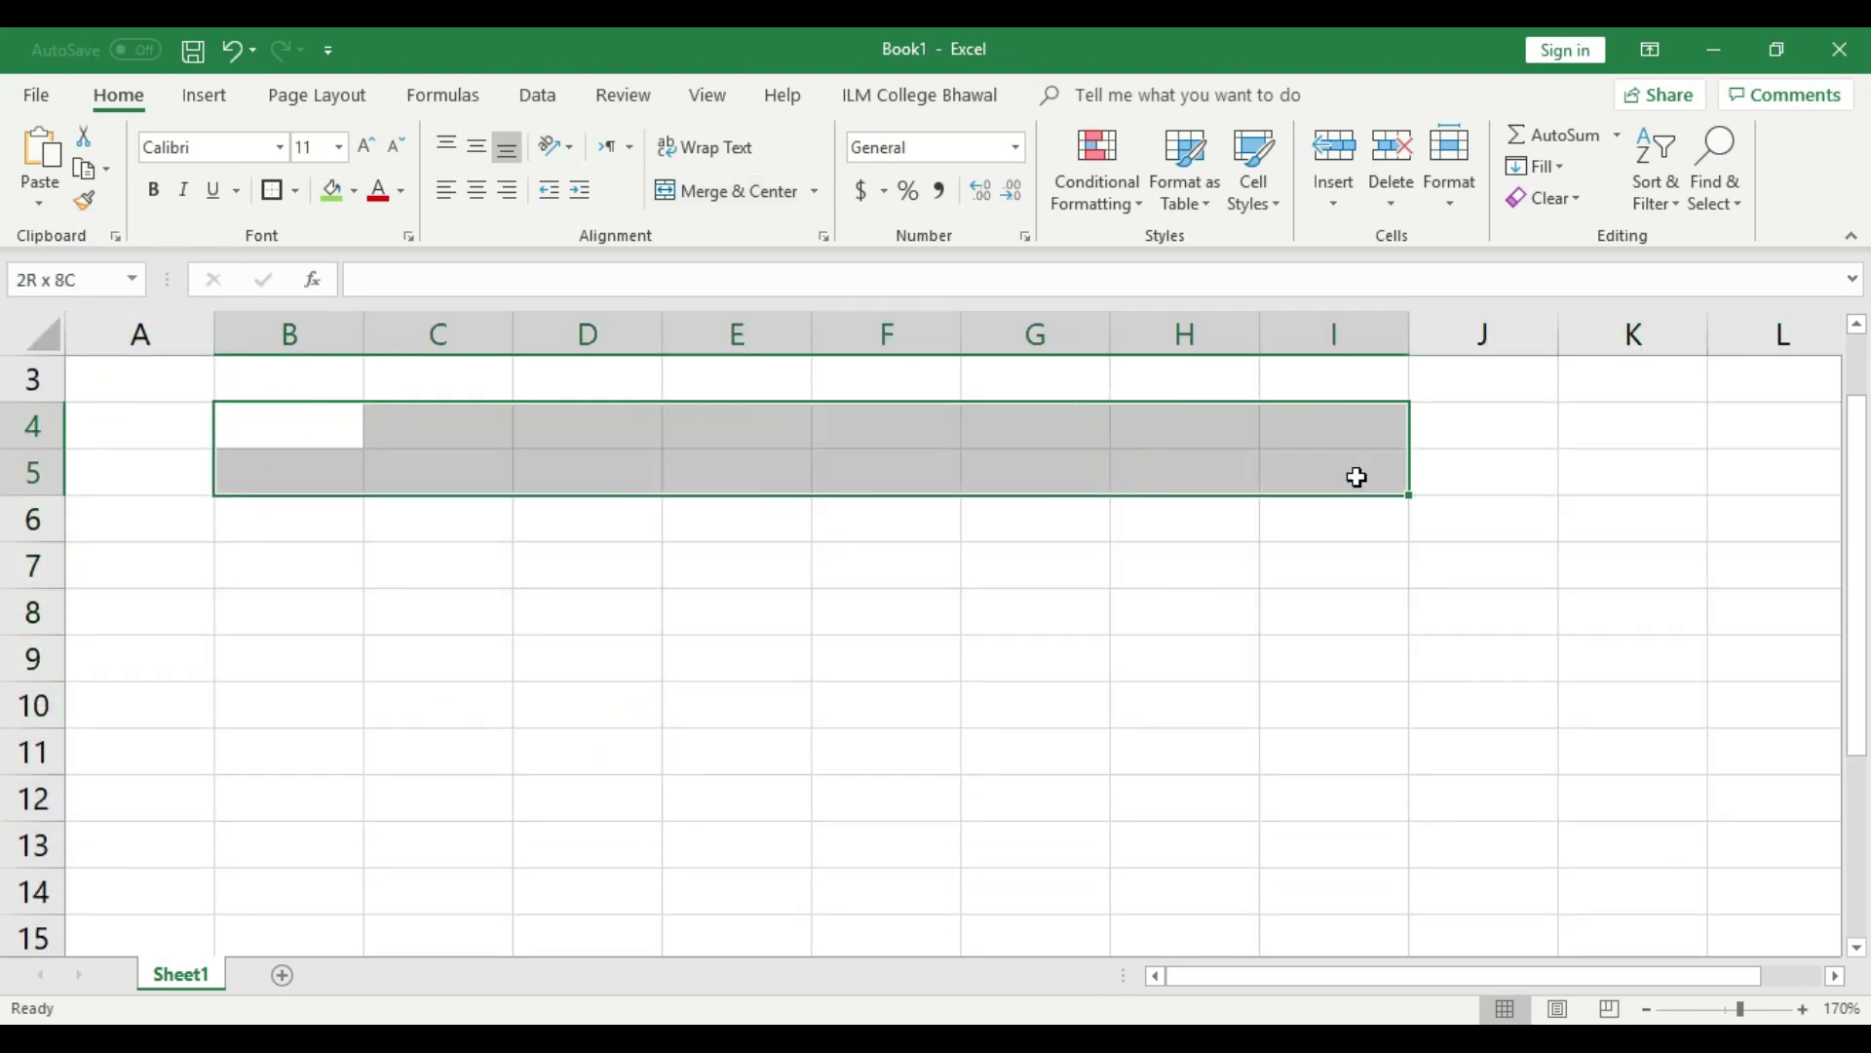
pyautogui.click(1328, 585)
pyautogui.moveTo(623, 413); pyautogui.dragTo(1350, 485)
pyautogui.click(714, 193)
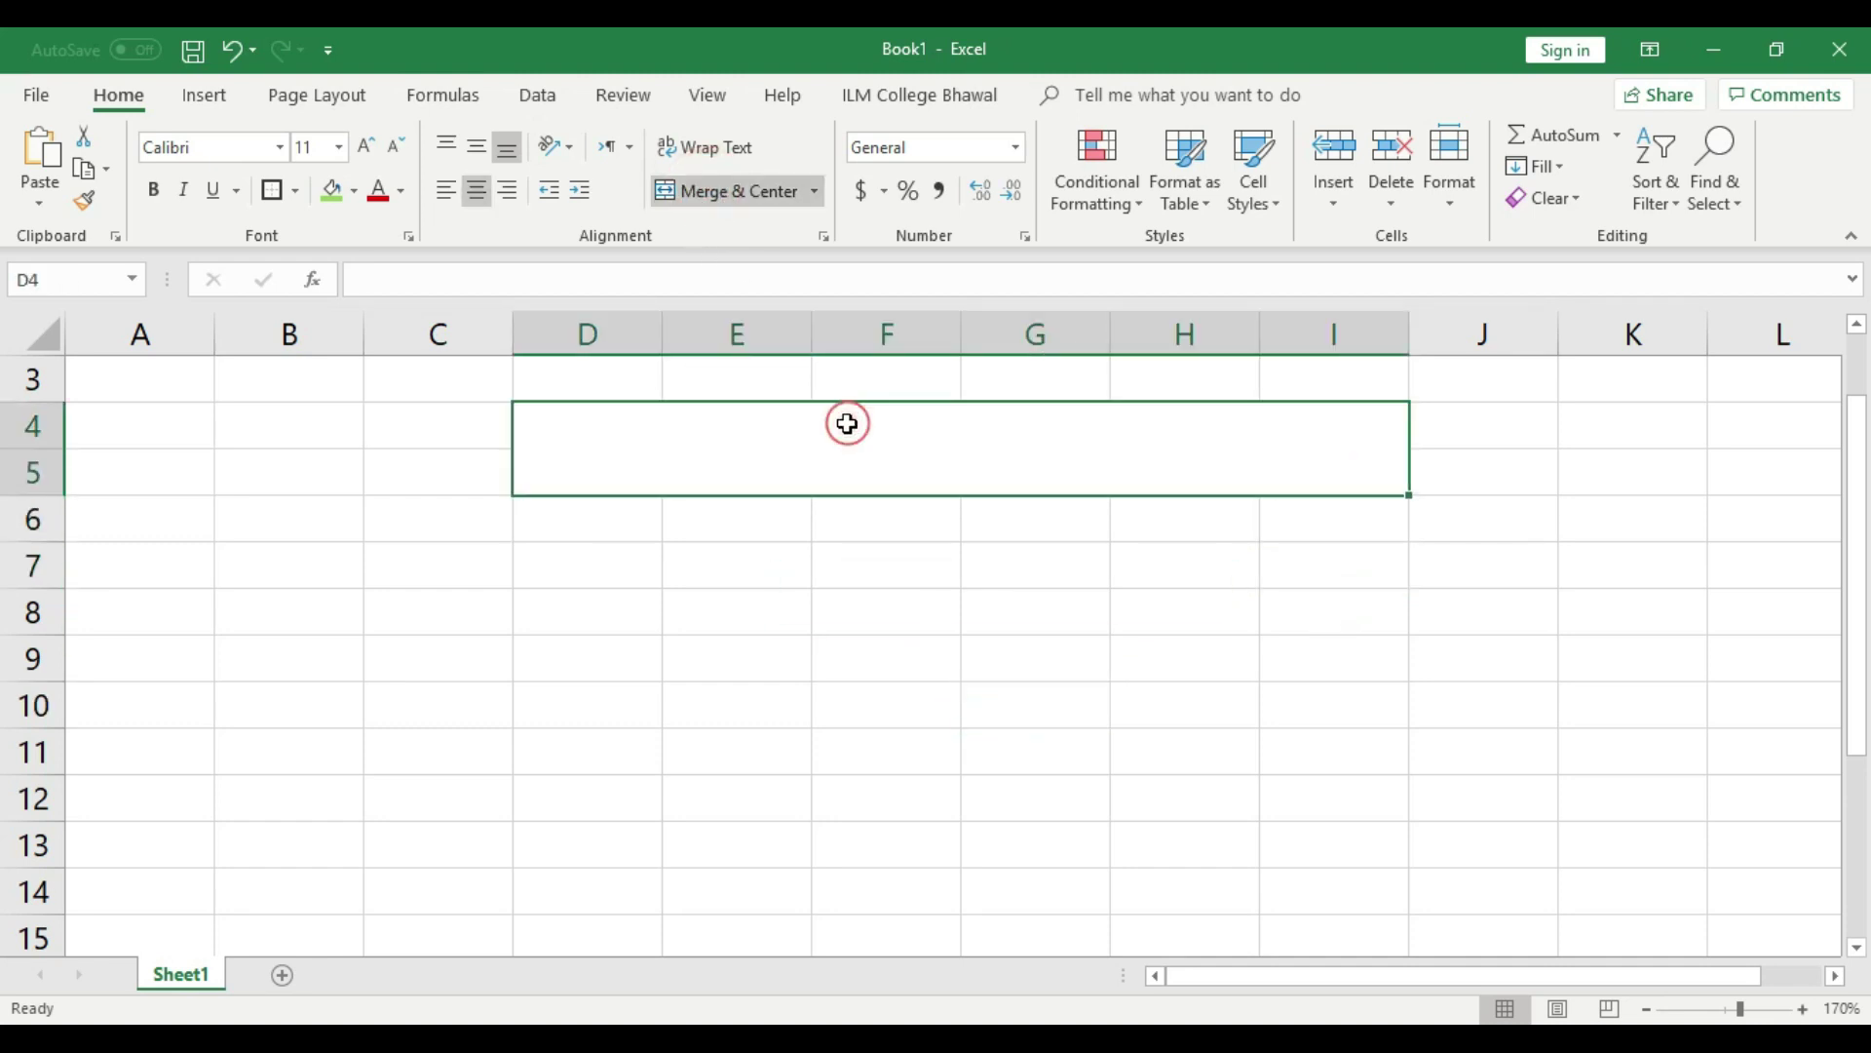
pyautogui.doubleClick(880, 443)
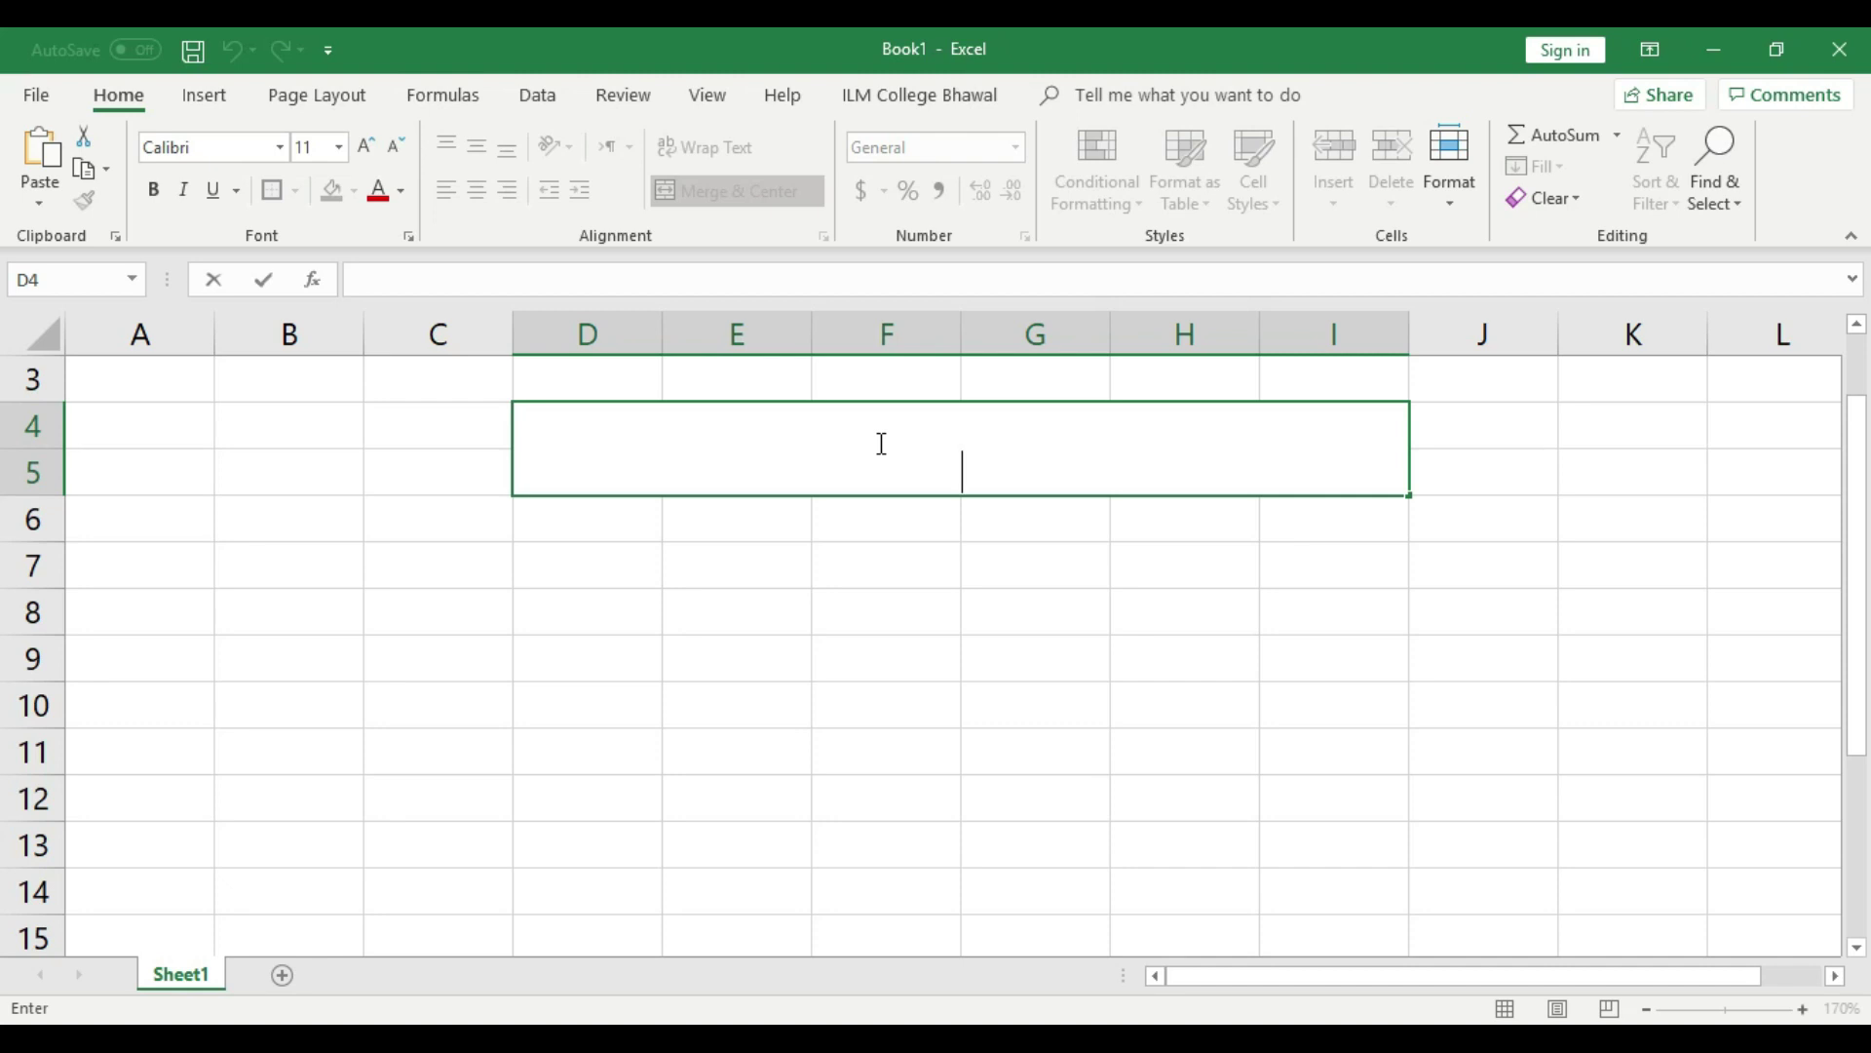
pyautogui.write('1000')
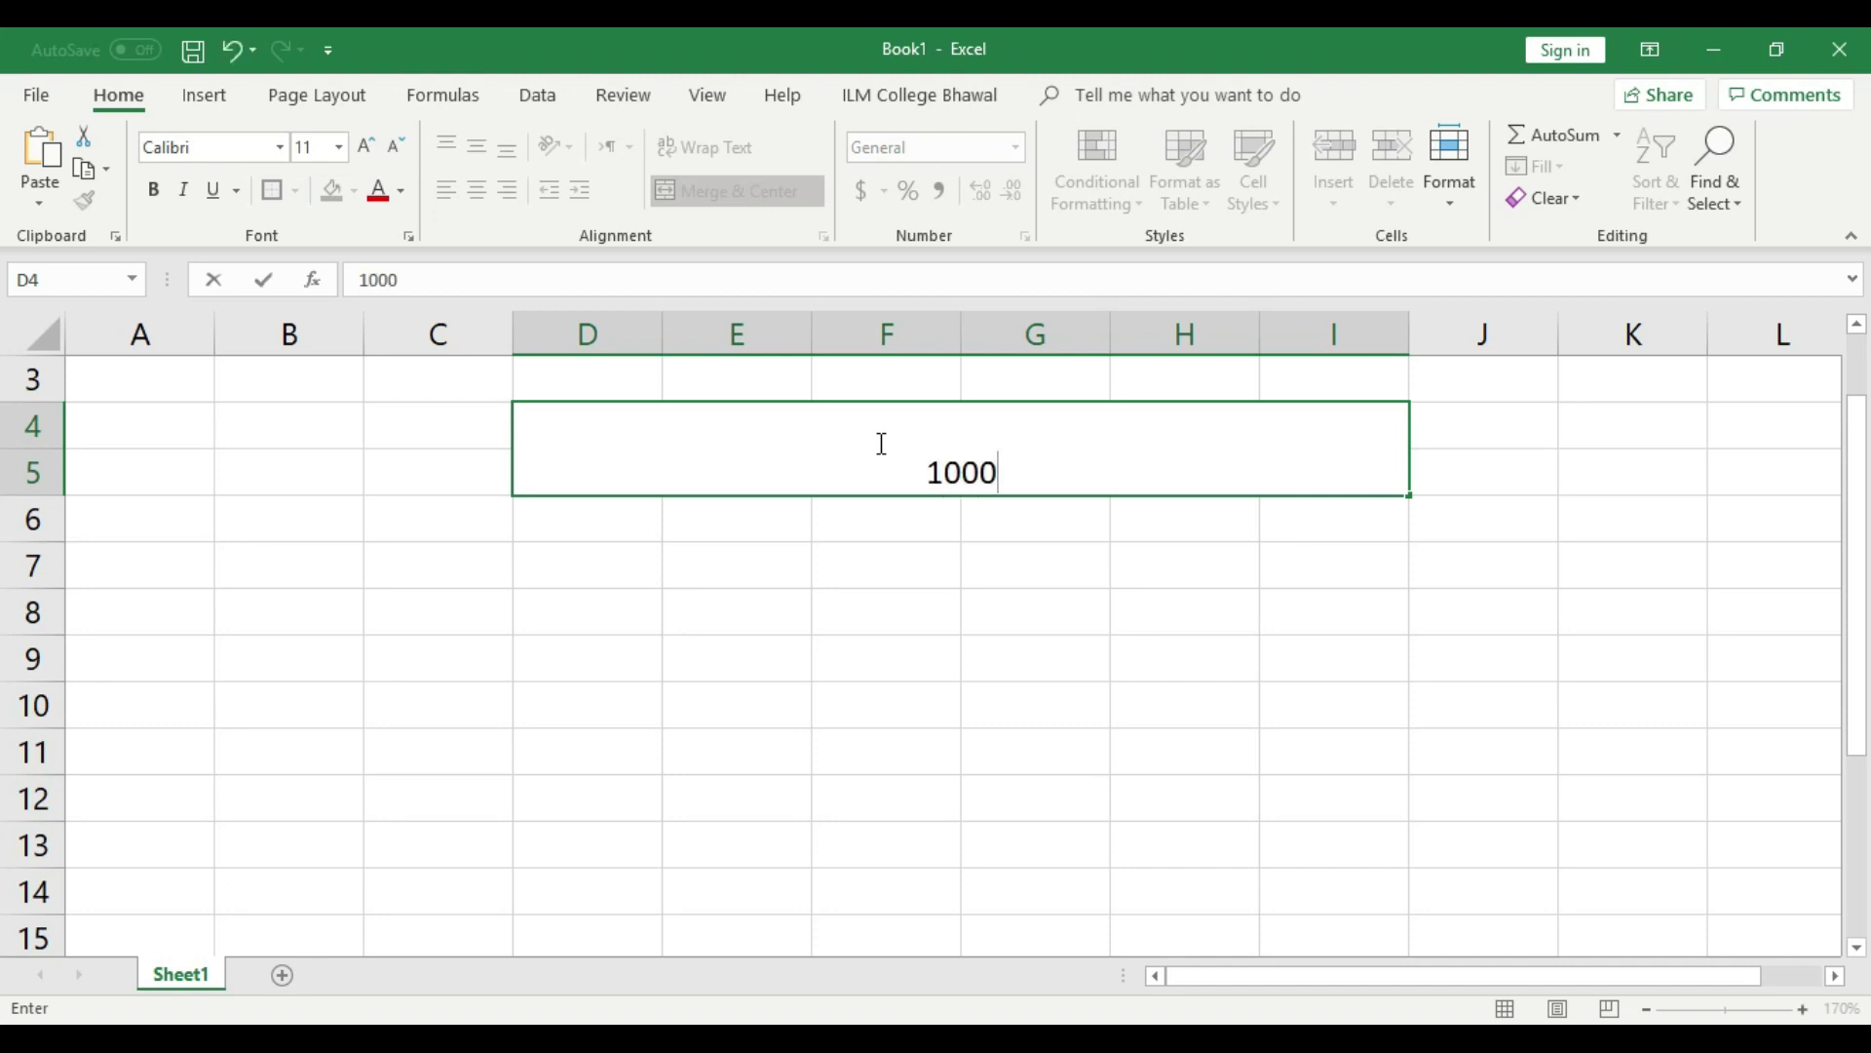
pyautogui.click(969, 634)
# Middle-align 1000, enlarge it to font size 20, and select A4:C5.
pyautogui.click(968, 468)
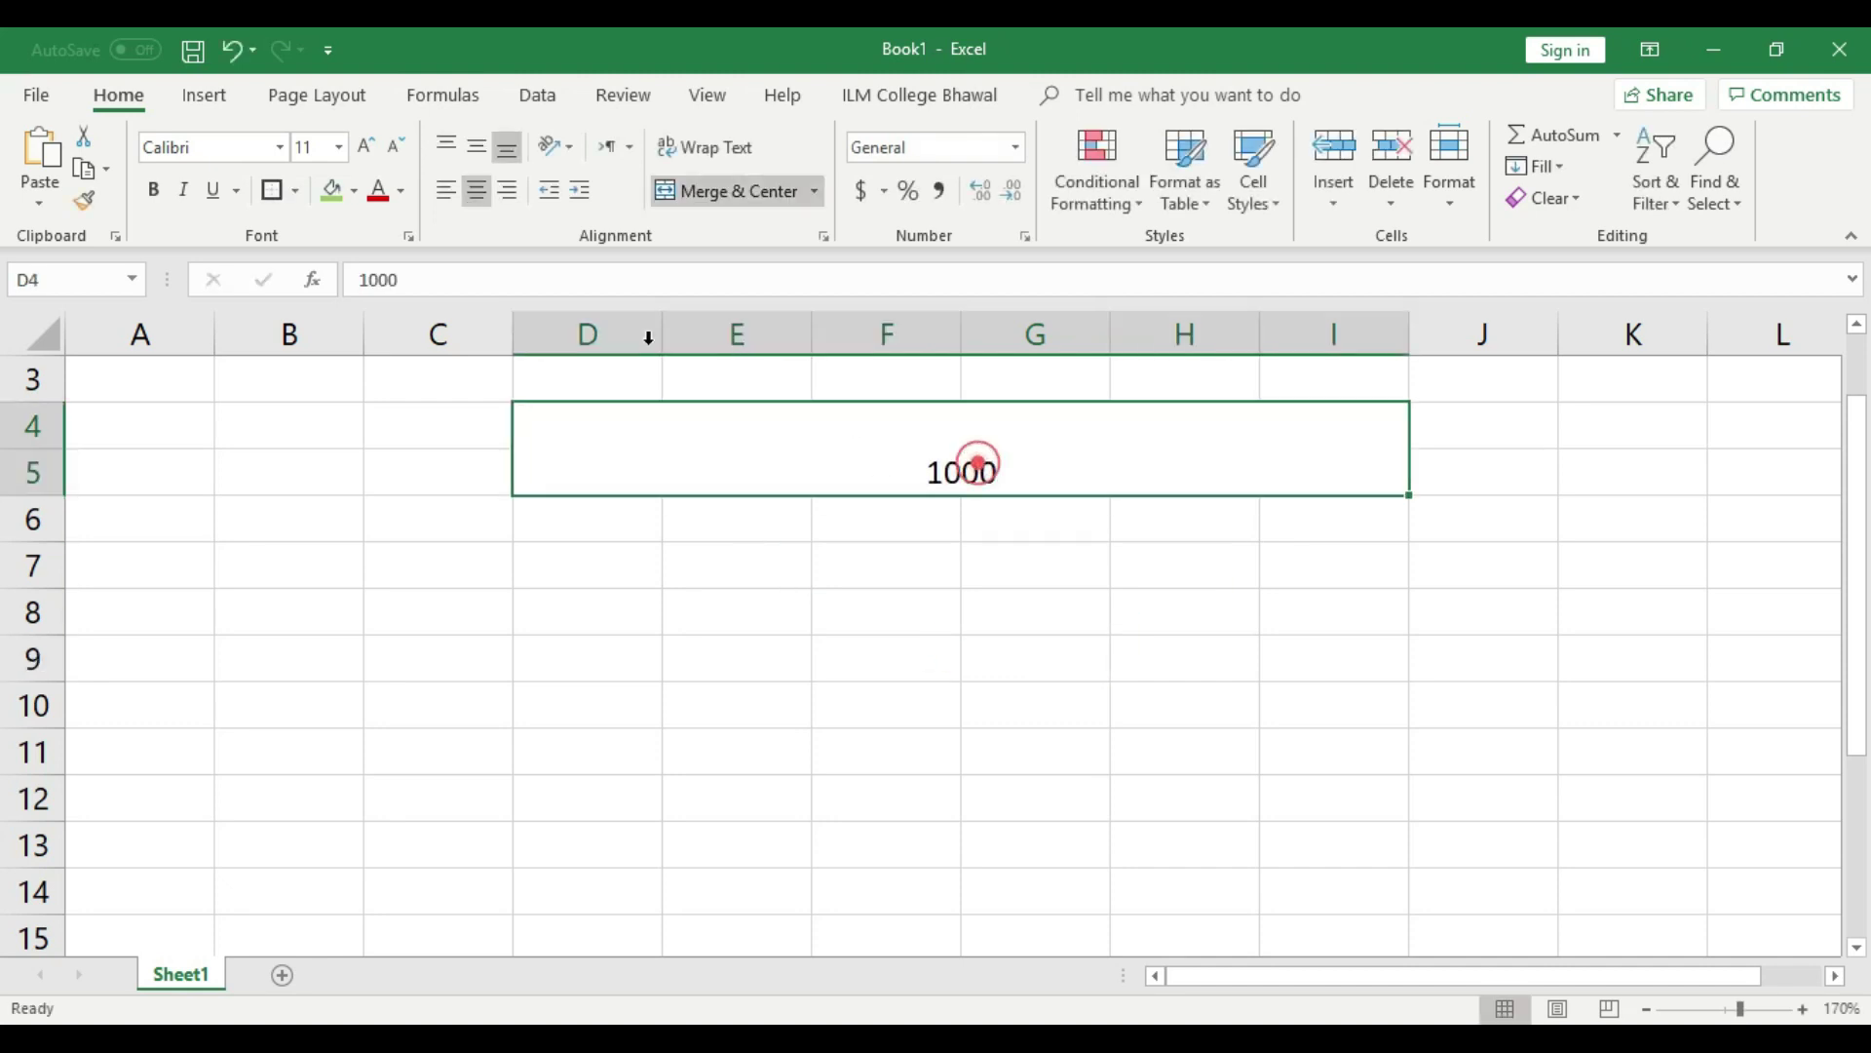
pyautogui.click(480, 144)
pyautogui.click(366, 145)
pyautogui.click(366, 144)
pyautogui.click(367, 144)
pyautogui.click(366, 145)
pyautogui.click(366, 144)
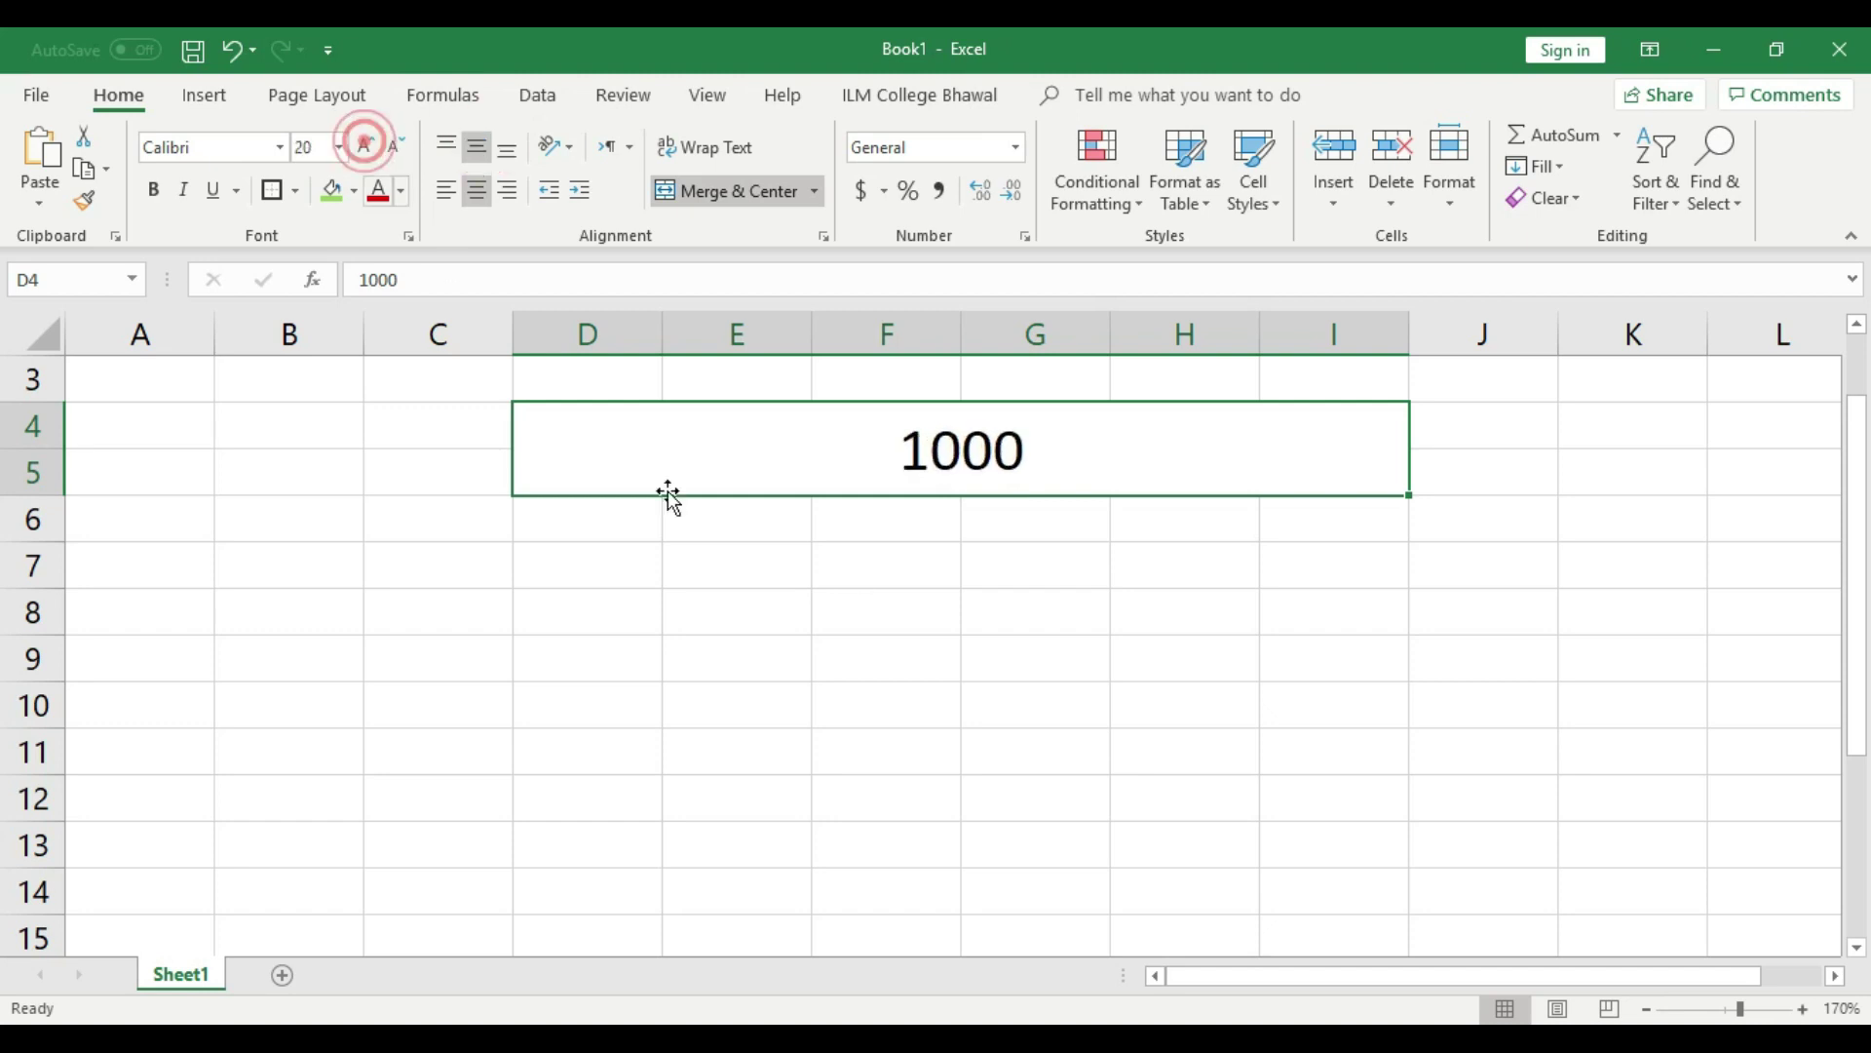
pyautogui.click(871, 591)
pyautogui.click(143, 410)
pyautogui.moveTo(142, 408); pyautogui.dragTo(459, 429)
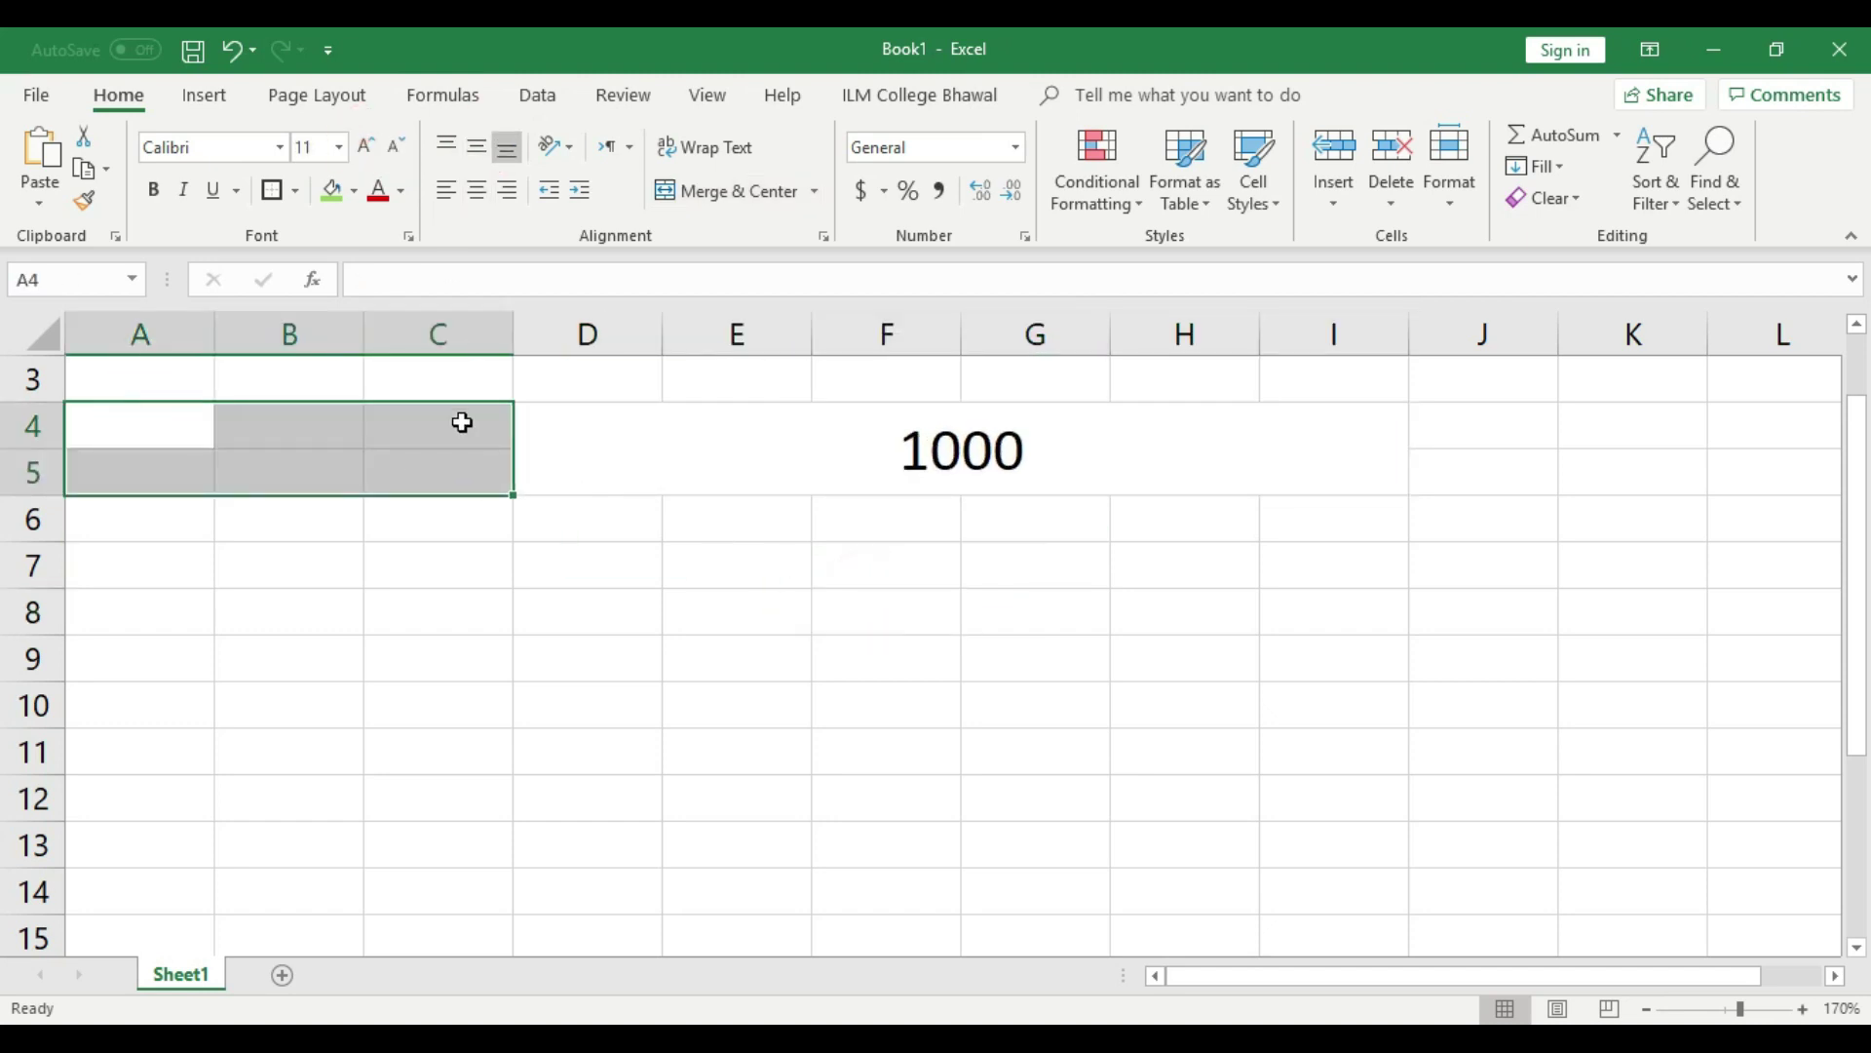
# Merge A4:C5, enter the label 'Yearly Saving' and middle-align it.
pyautogui.click(738, 190)
pyautogui.doubleClick(282, 435)
pyautogui.write('Yearly ')
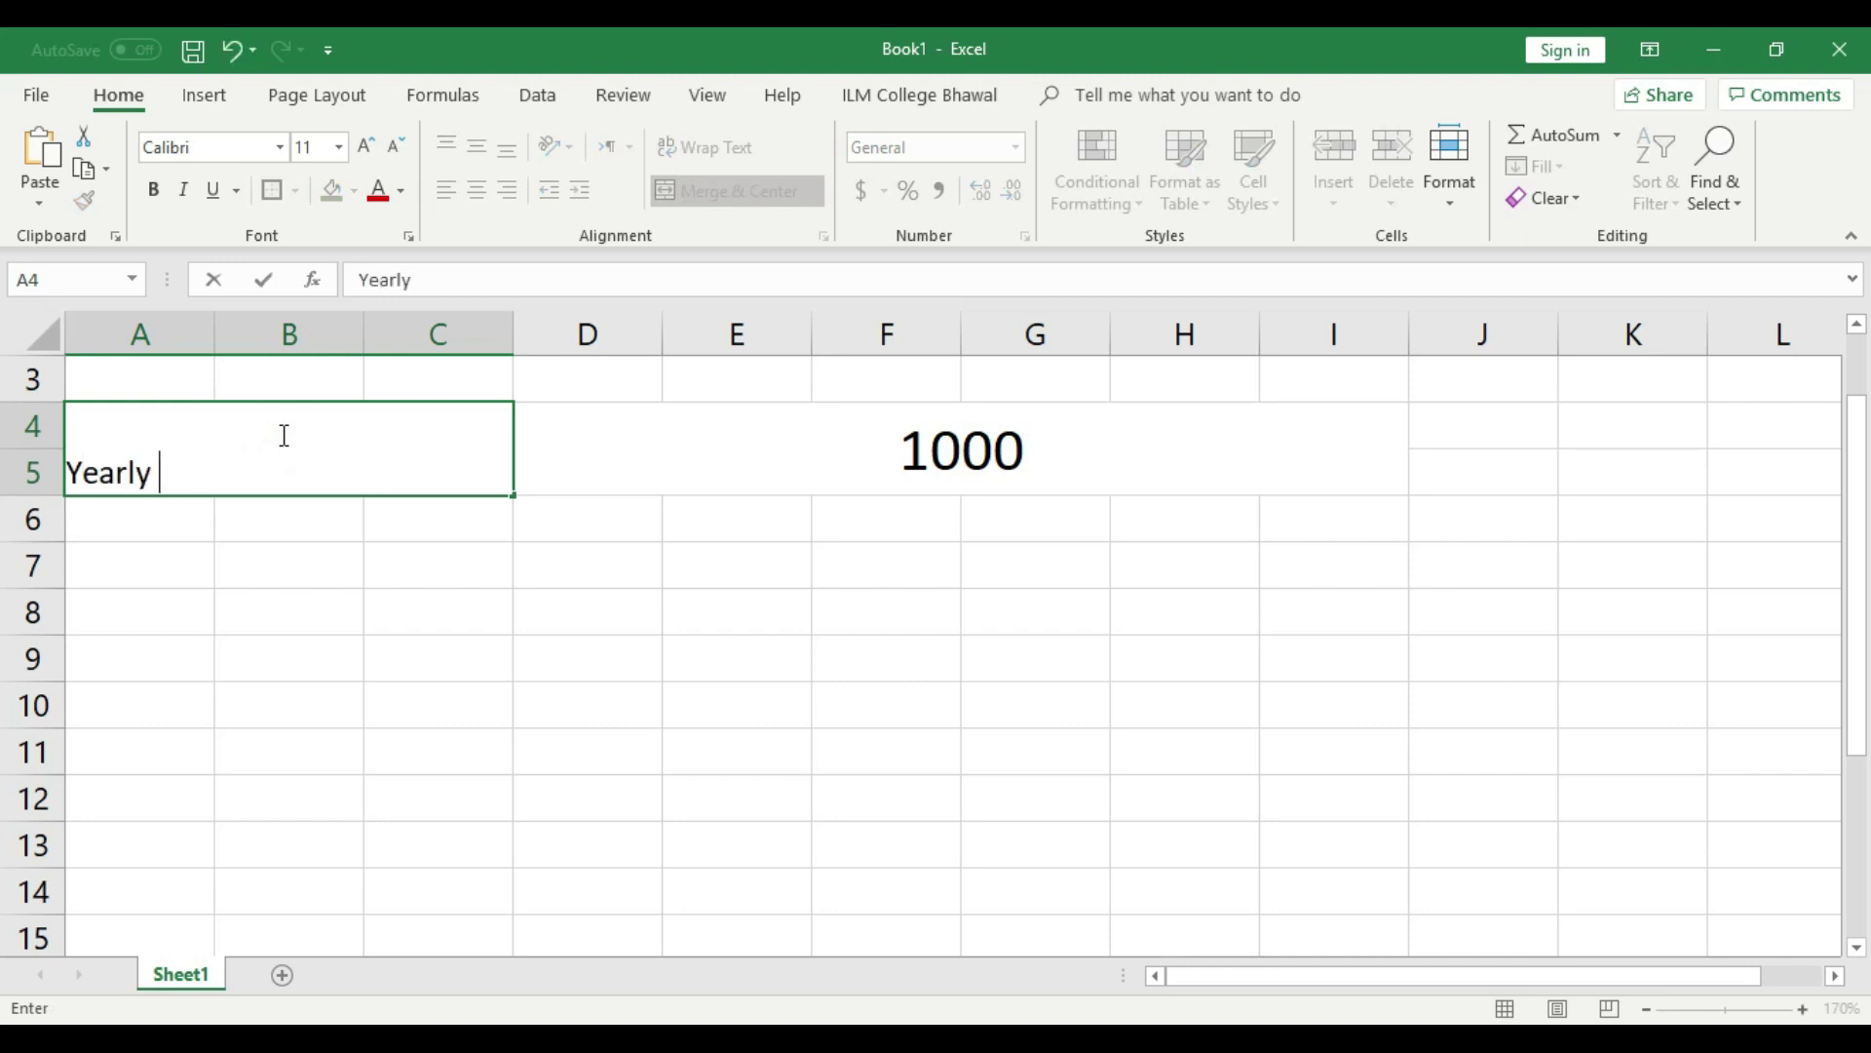
pyautogui.write('Saving')
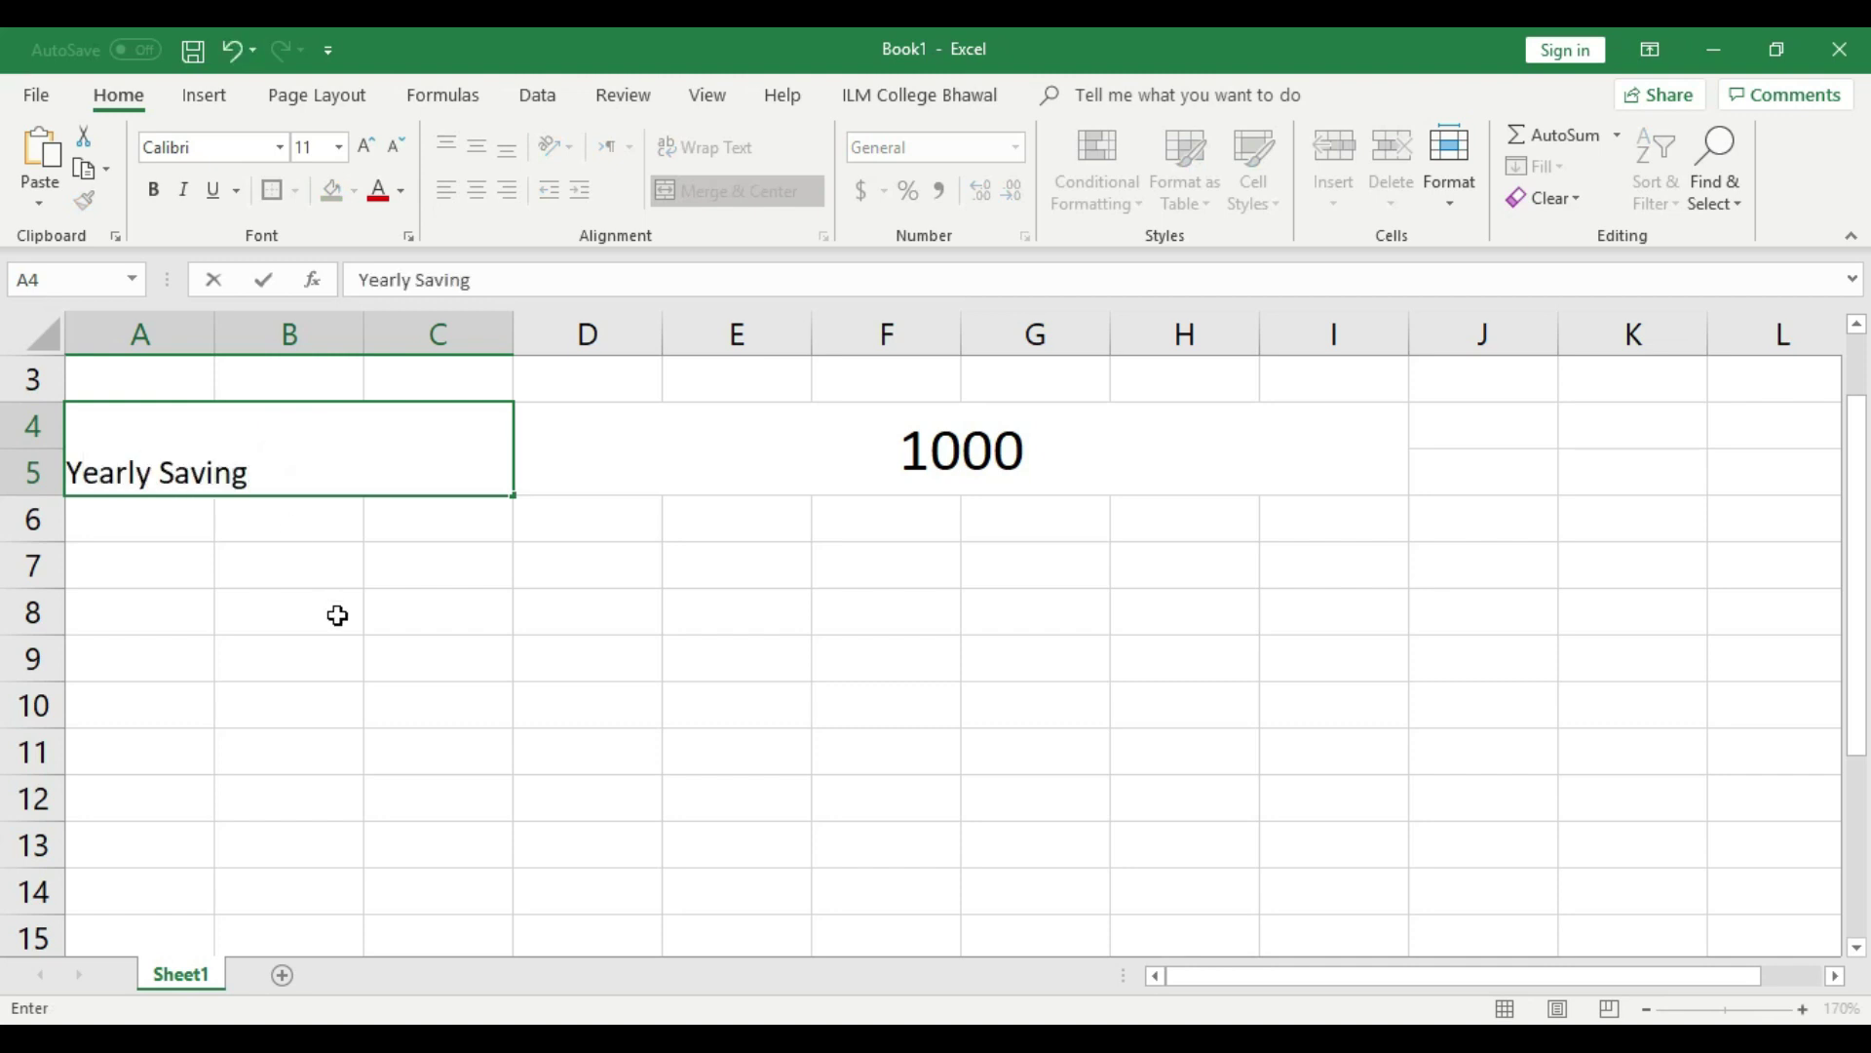
pyautogui.hotkey('ctrl', 'Return')
pyautogui.click(476, 146)
# Apply a thick box border to the 1000 cell and the Yearly Saving cell.
pyautogui.click(970, 466)
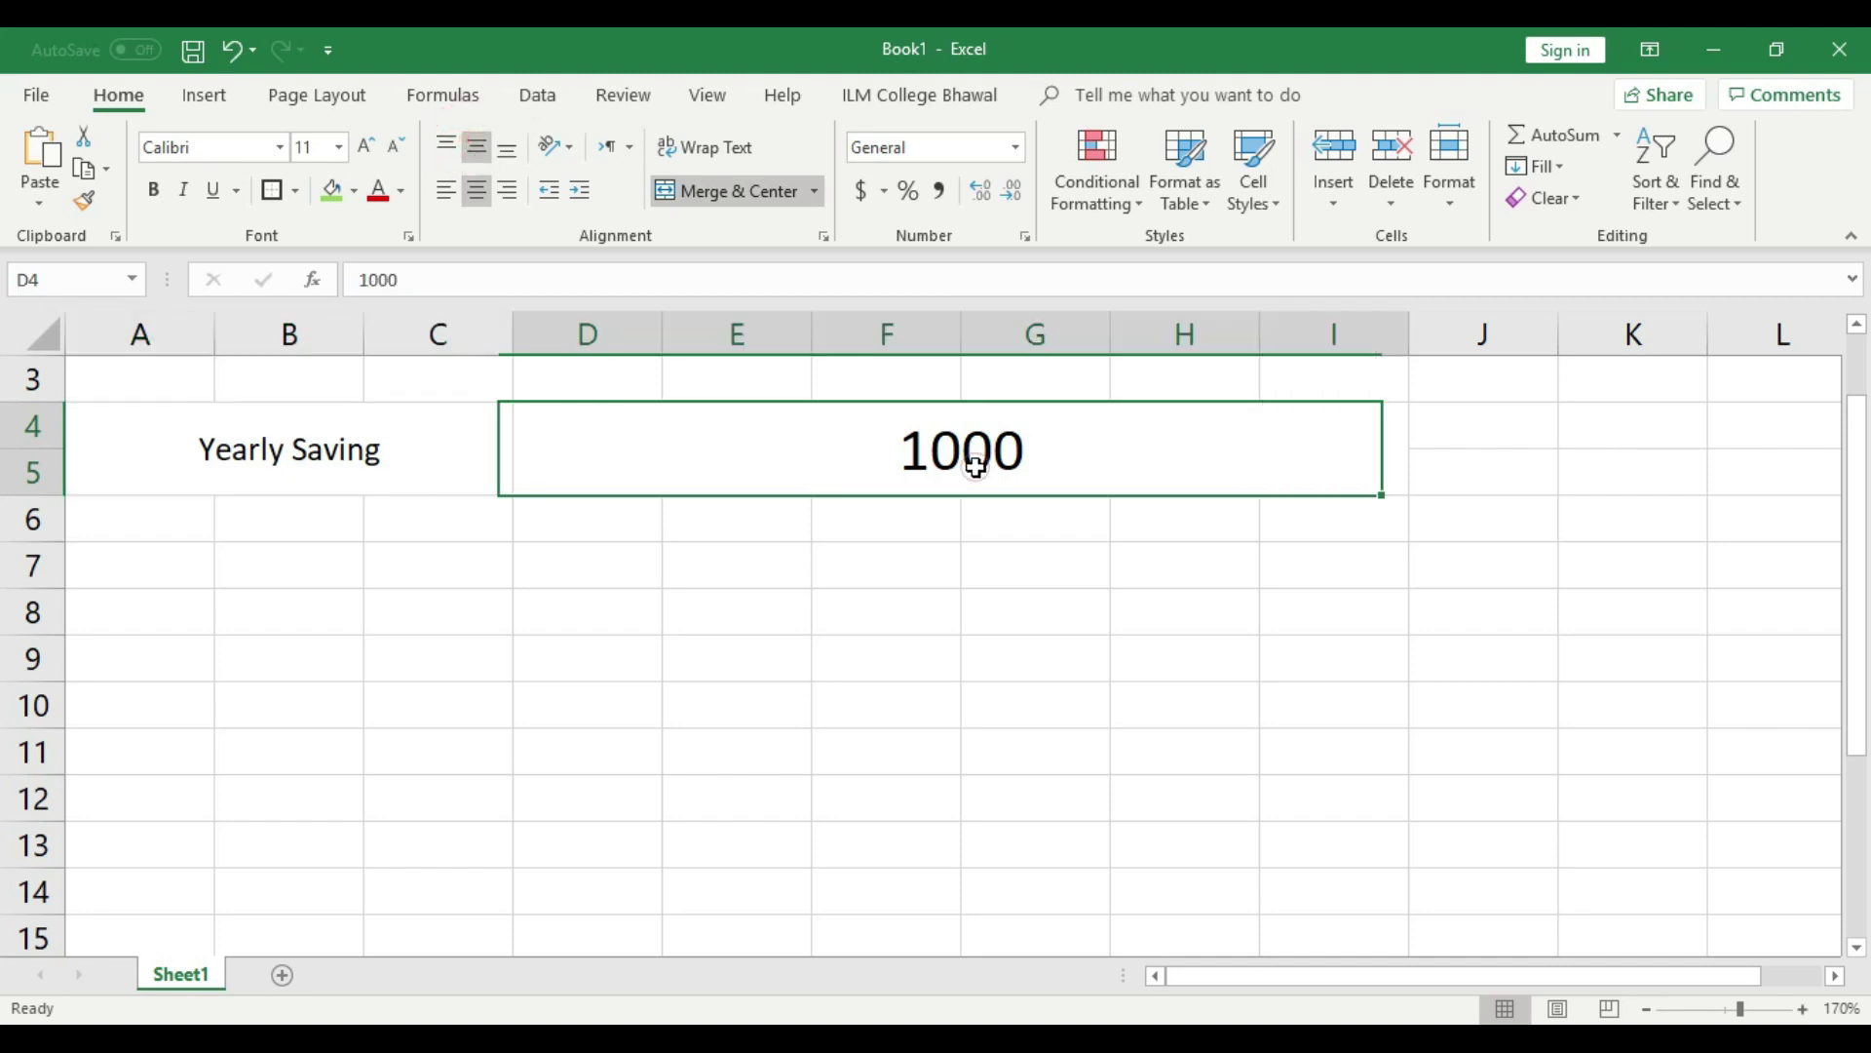
pyautogui.click(276, 190)
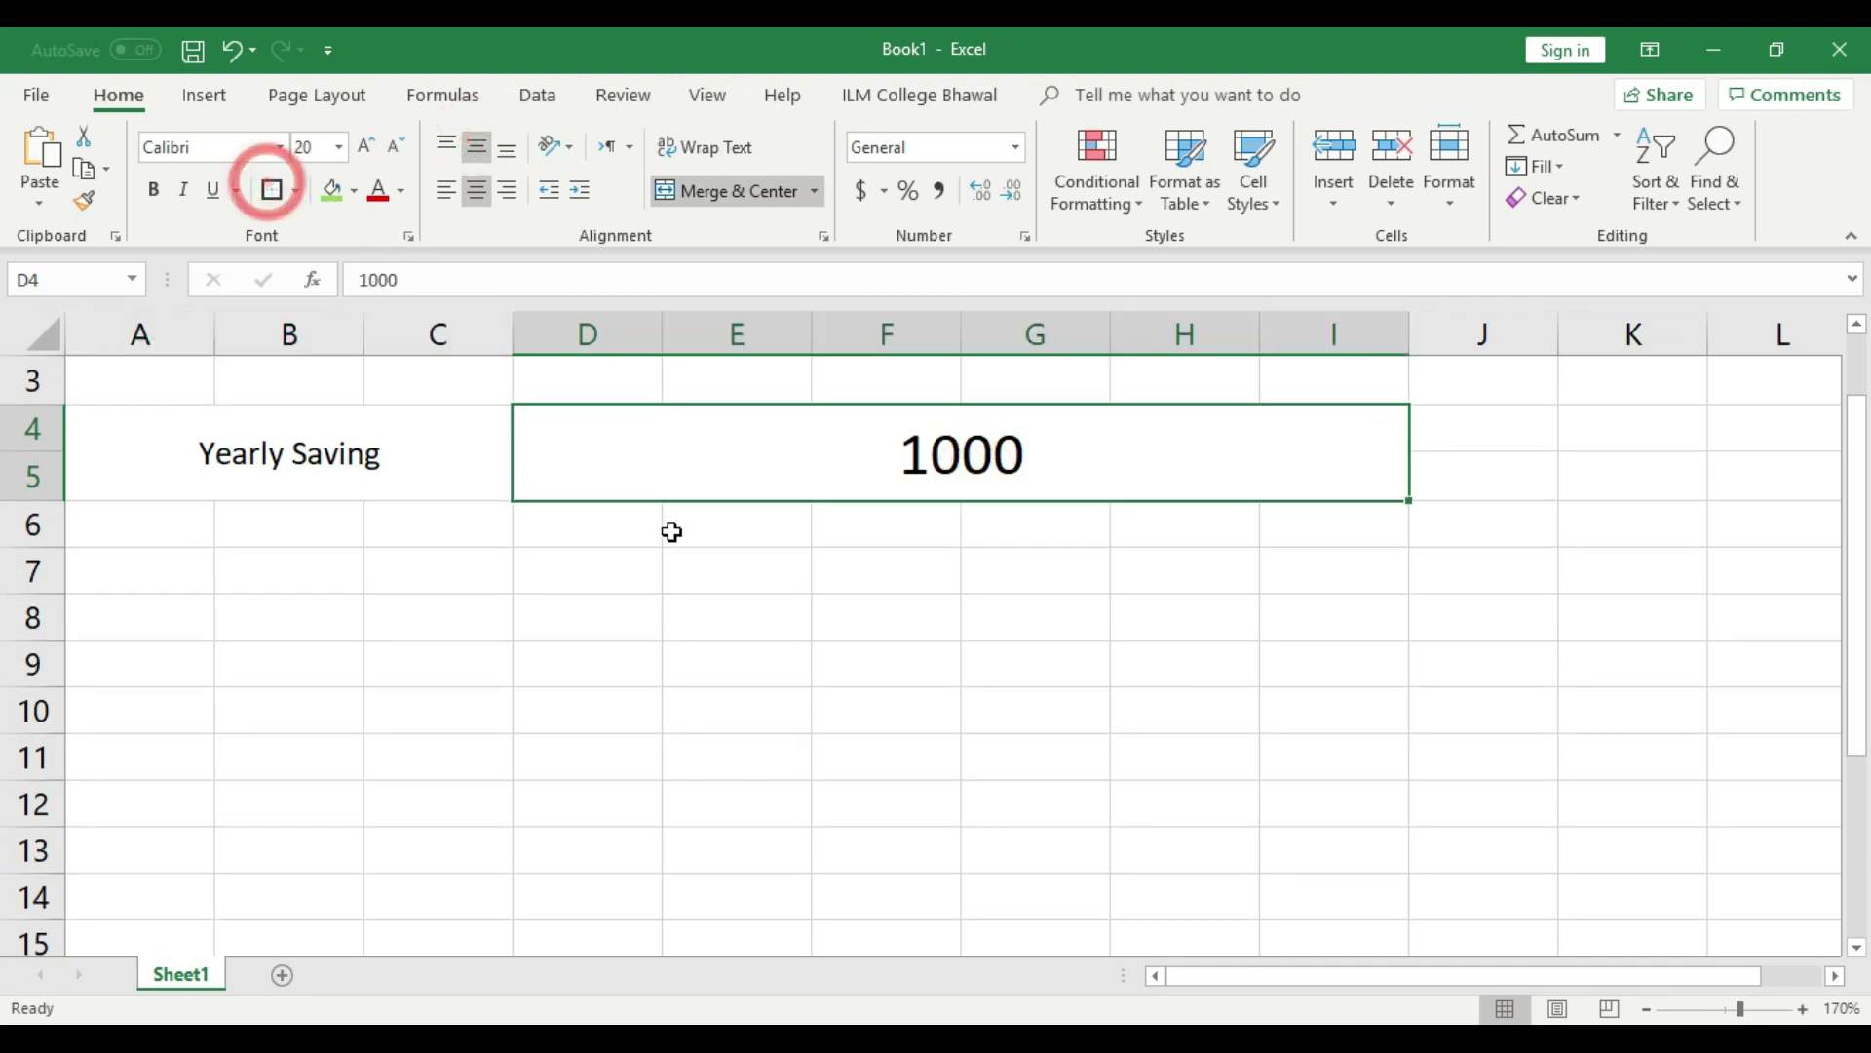
pyautogui.click(376, 414)
pyautogui.click(272, 190)
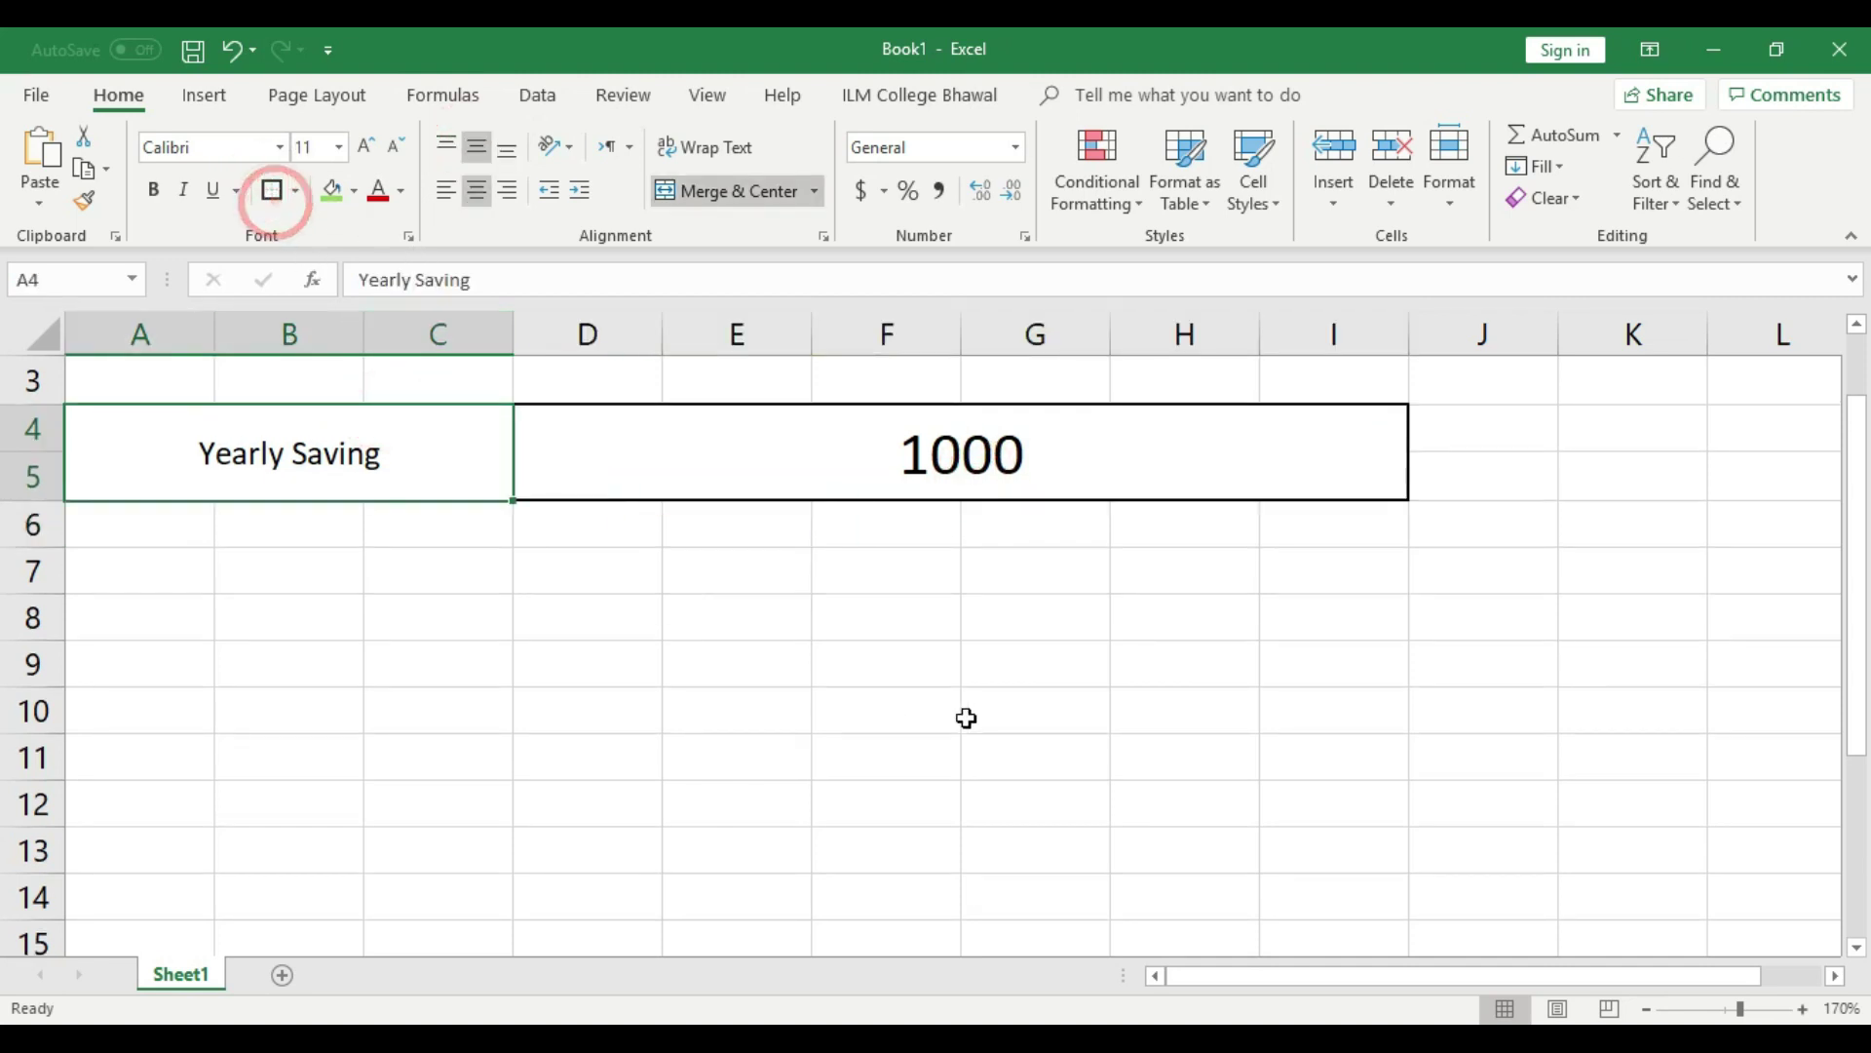
pyautogui.click(965, 719)
# Fill the 1000 cell yellow and the Yearly Saving cell light green.
pyautogui.click(867, 432)
pyautogui.click(356, 190)
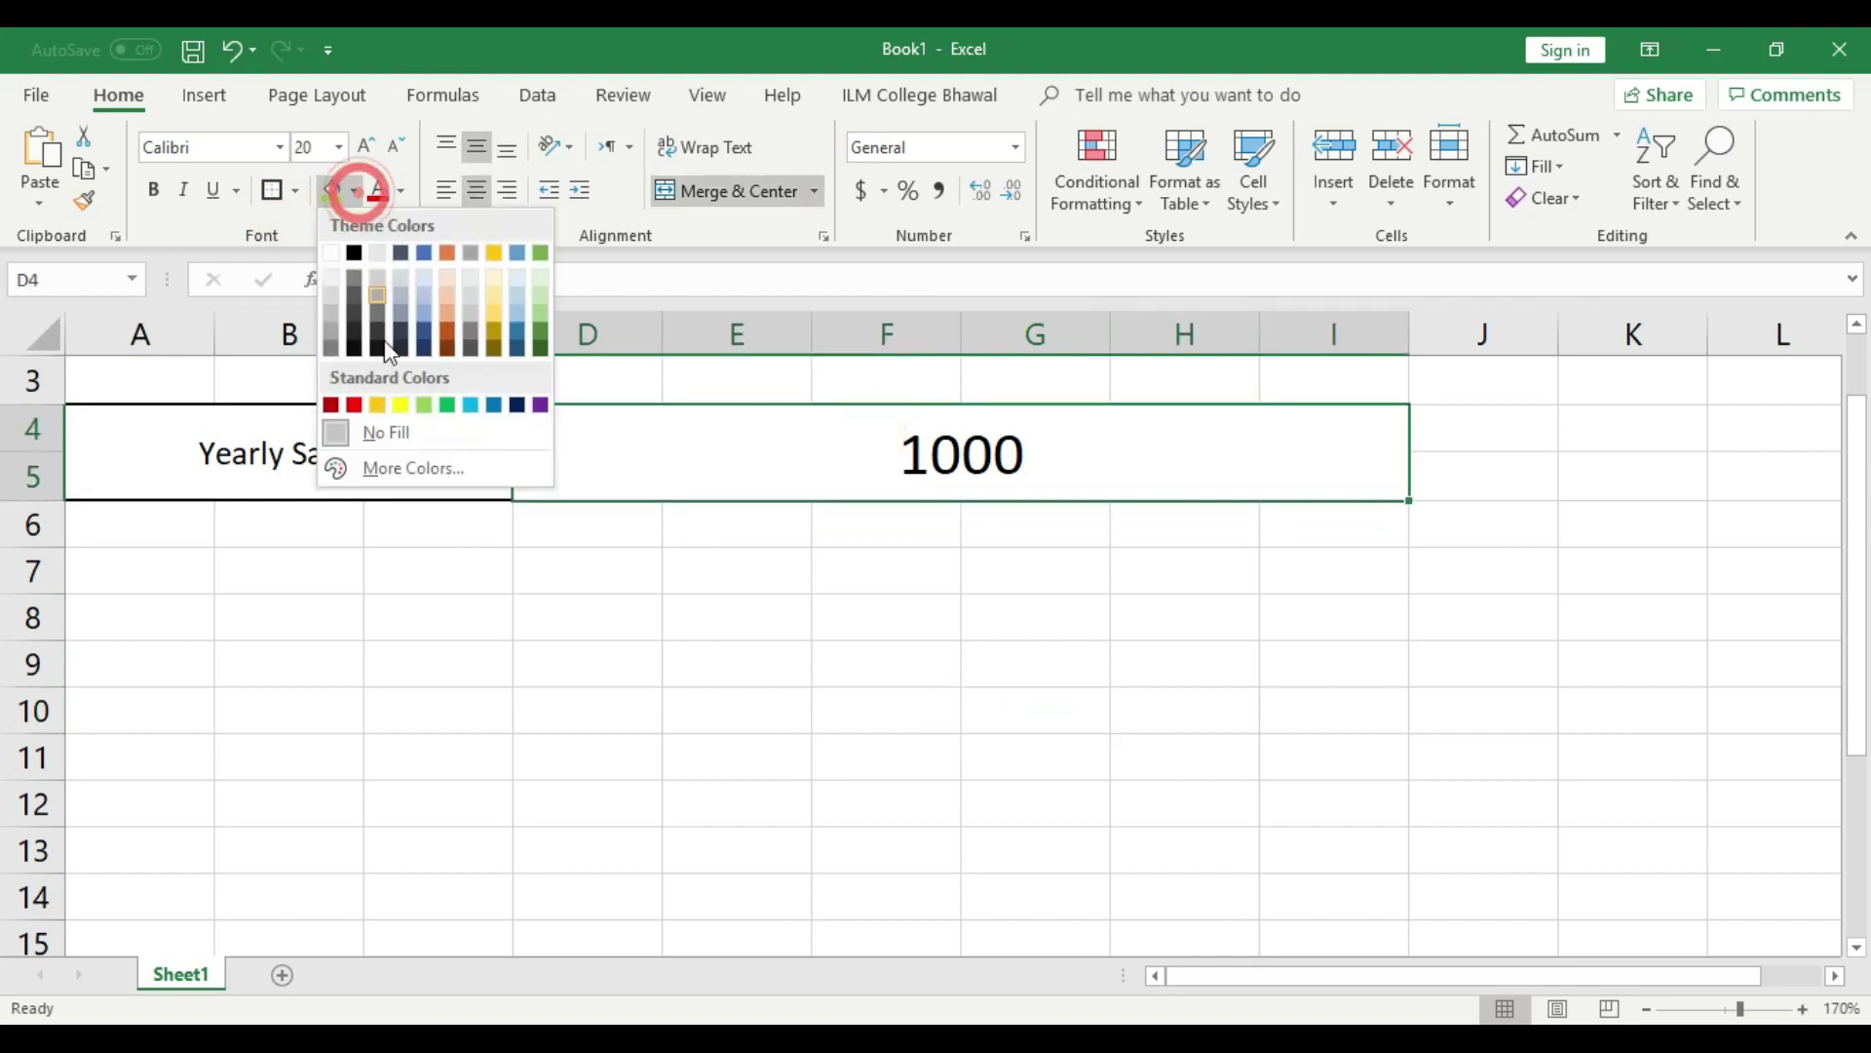
pyautogui.click(399, 401)
pyautogui.click(332, 434)
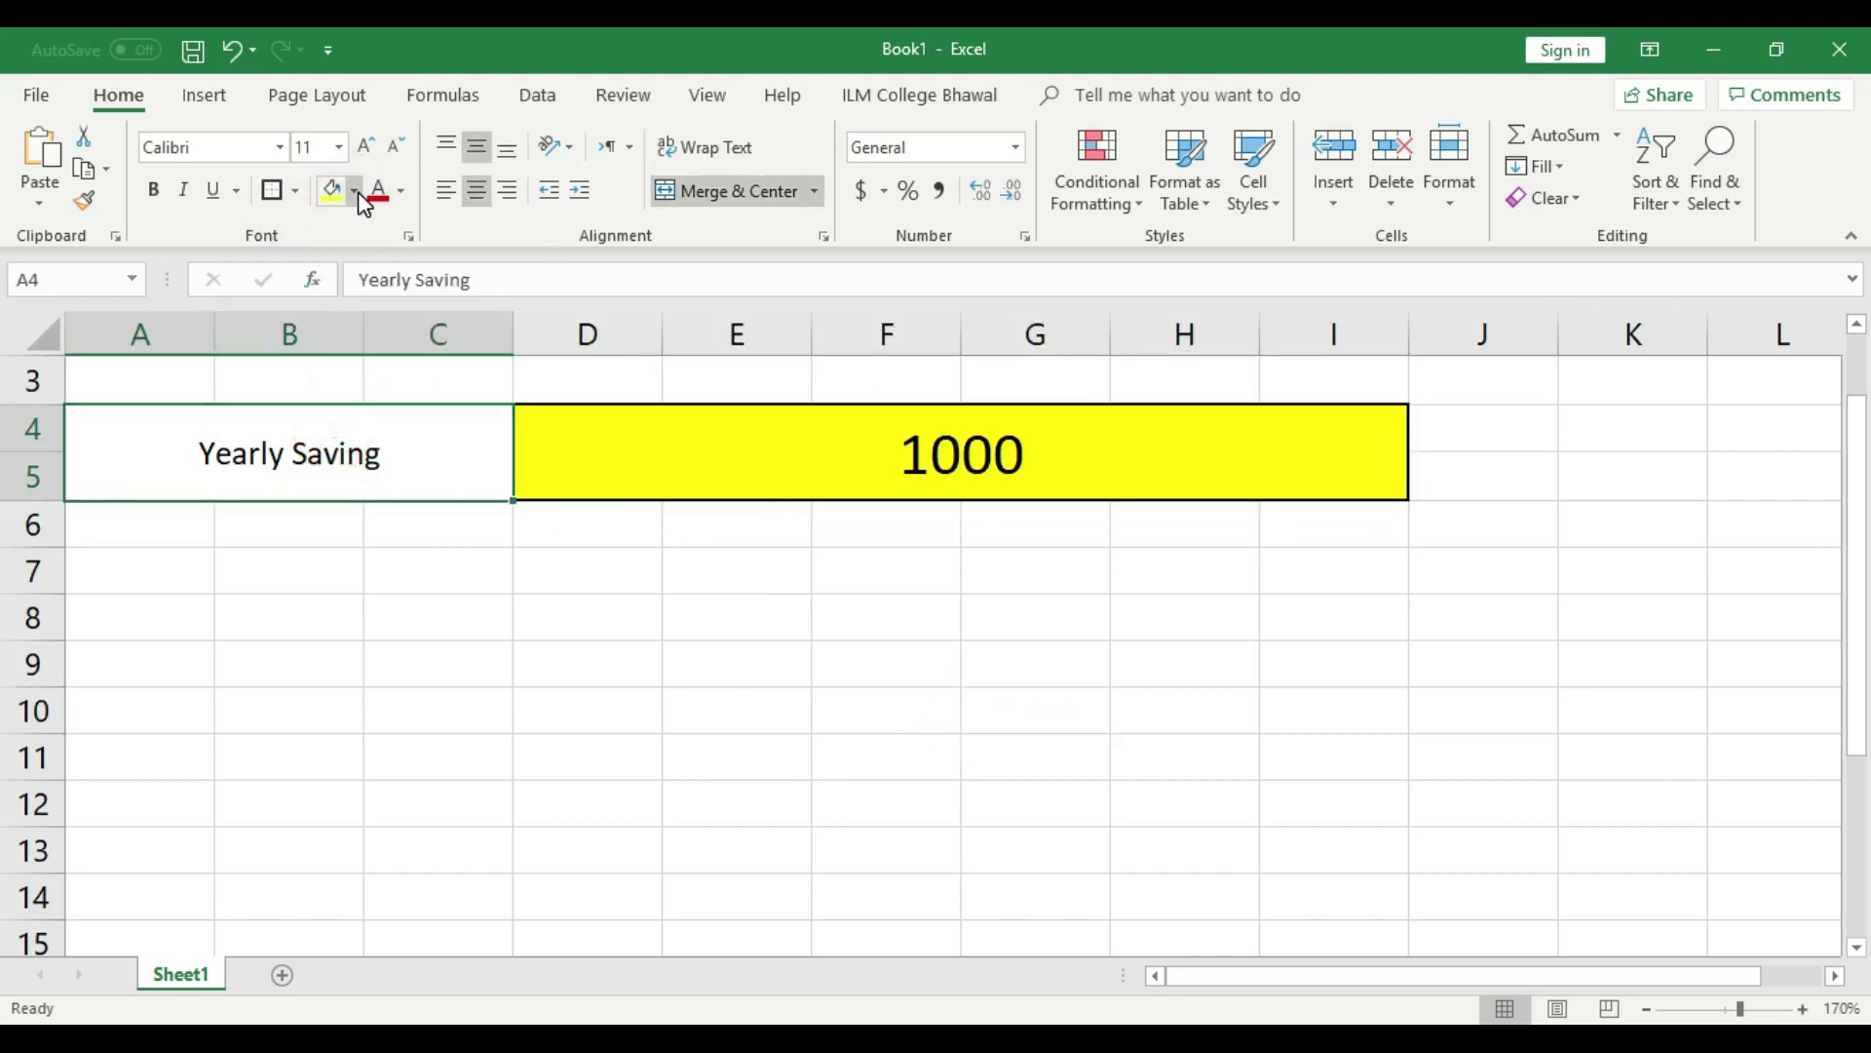
pyautogui.click(355, 190)
pyautogui.click(429, 407)
pyautogui.click(555, 602)
# Copy the Yearly Saving cell down into rows 6–7 with the fill handle.
pyautogui.click(906, 480)
pyautogui.click(1001, 597)
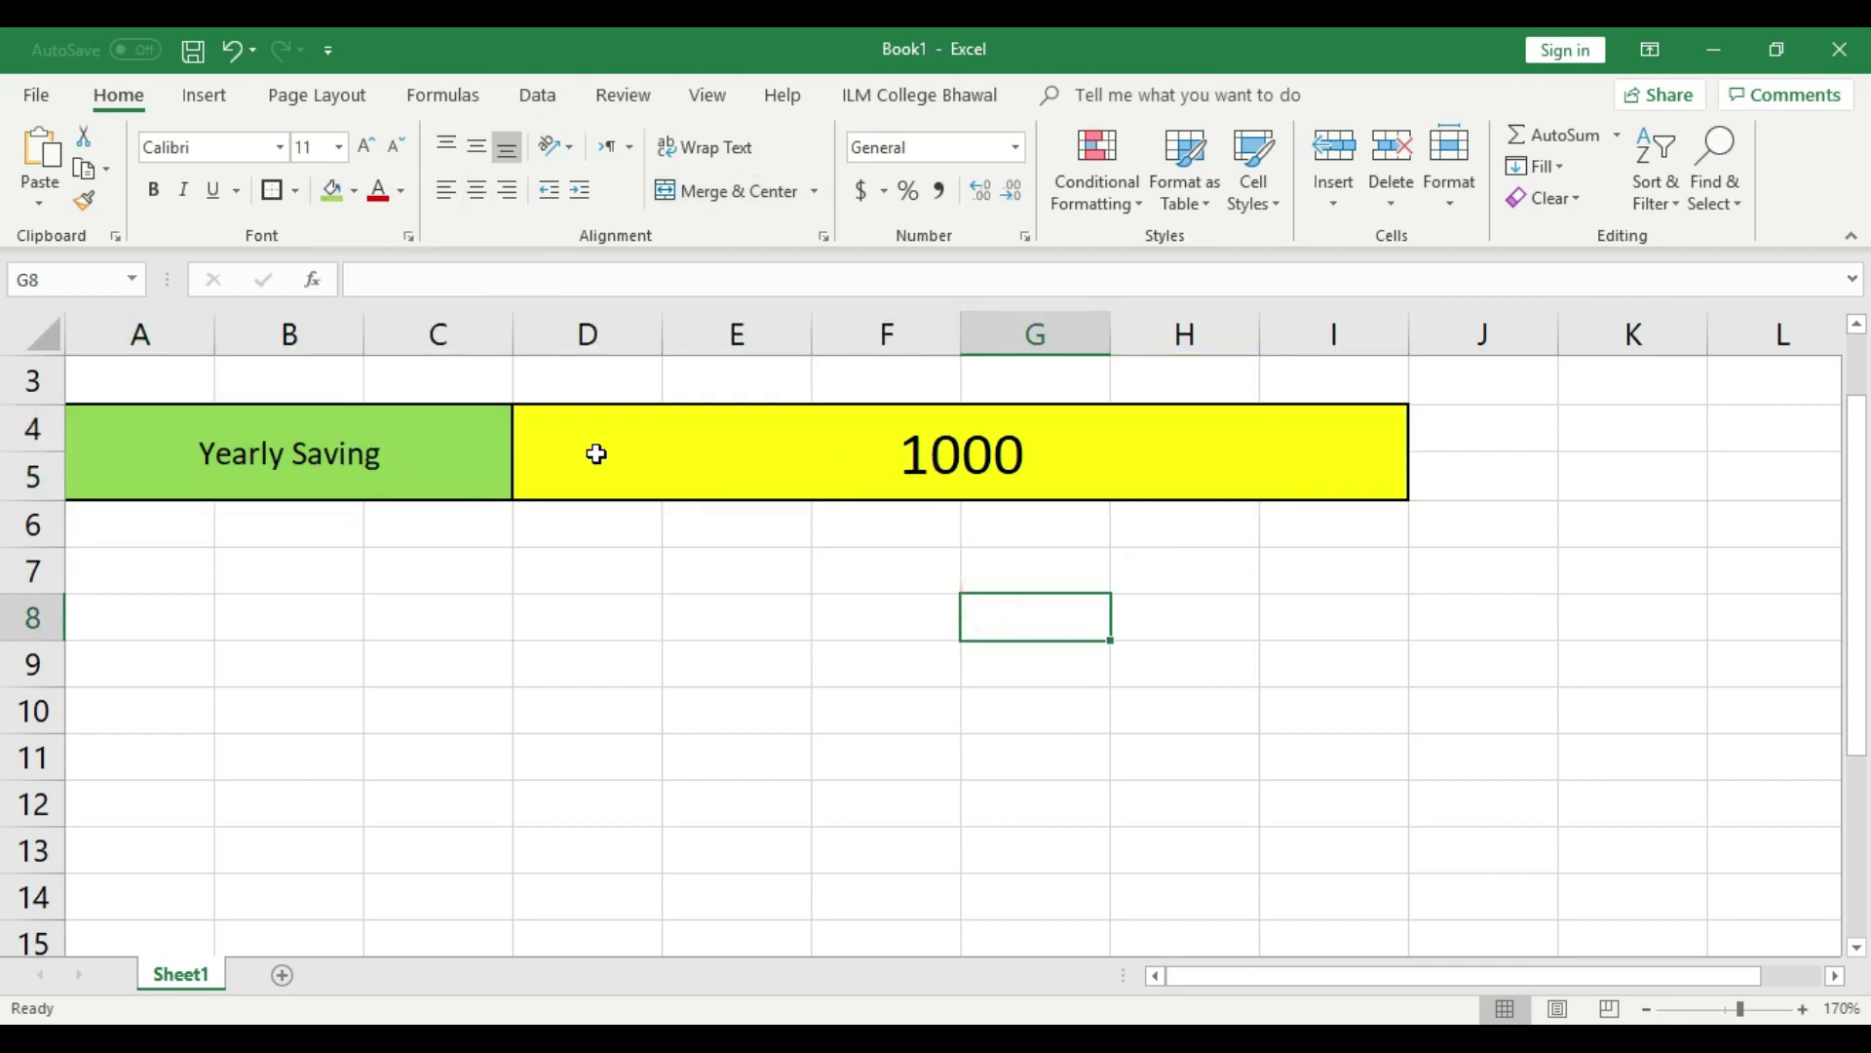
pyautogui.click(447, 437)
pyautogui.moveTo(511, 500); pyautogui.dragTo(507, 576)
# Erase the copied Yearly Saving text from the green A6:C7 cell.
pyautogui.click(442, 567)
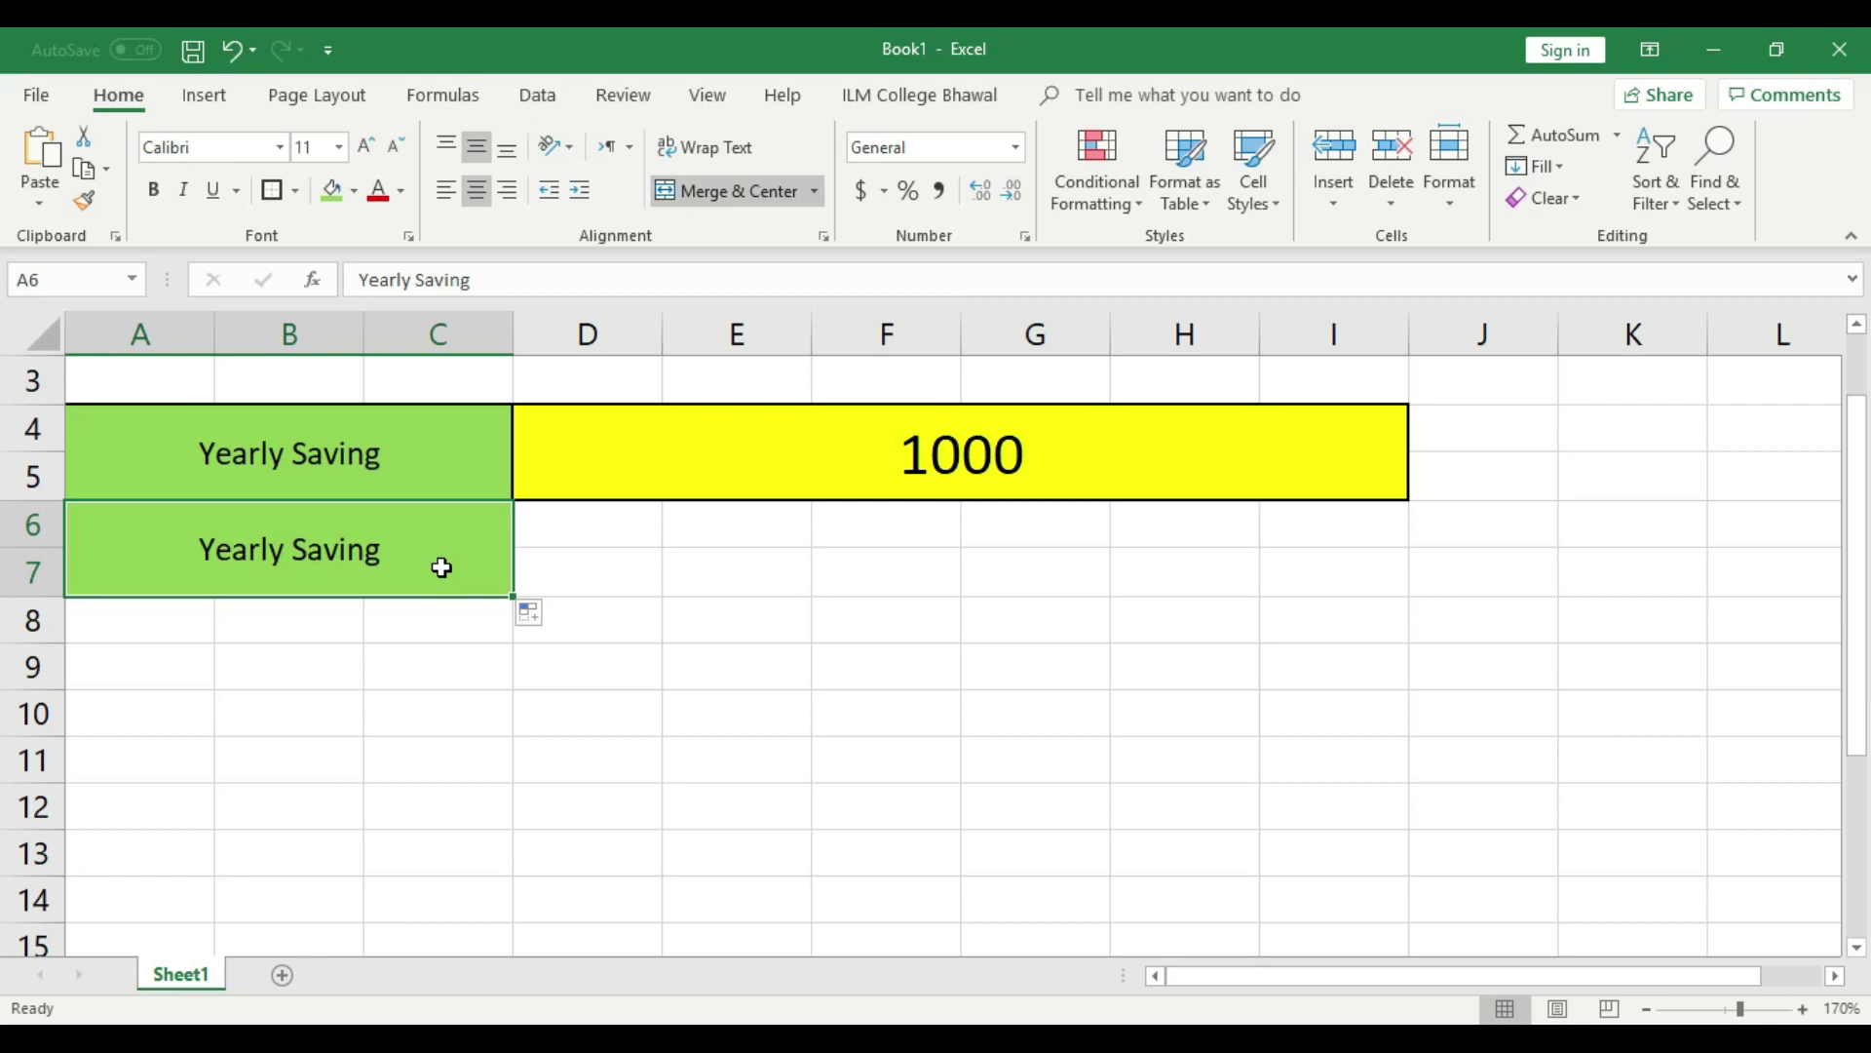
pyautogui.click(539, 664)
pyautogui.click(355, 526)
pyautogui.click(447, 635)
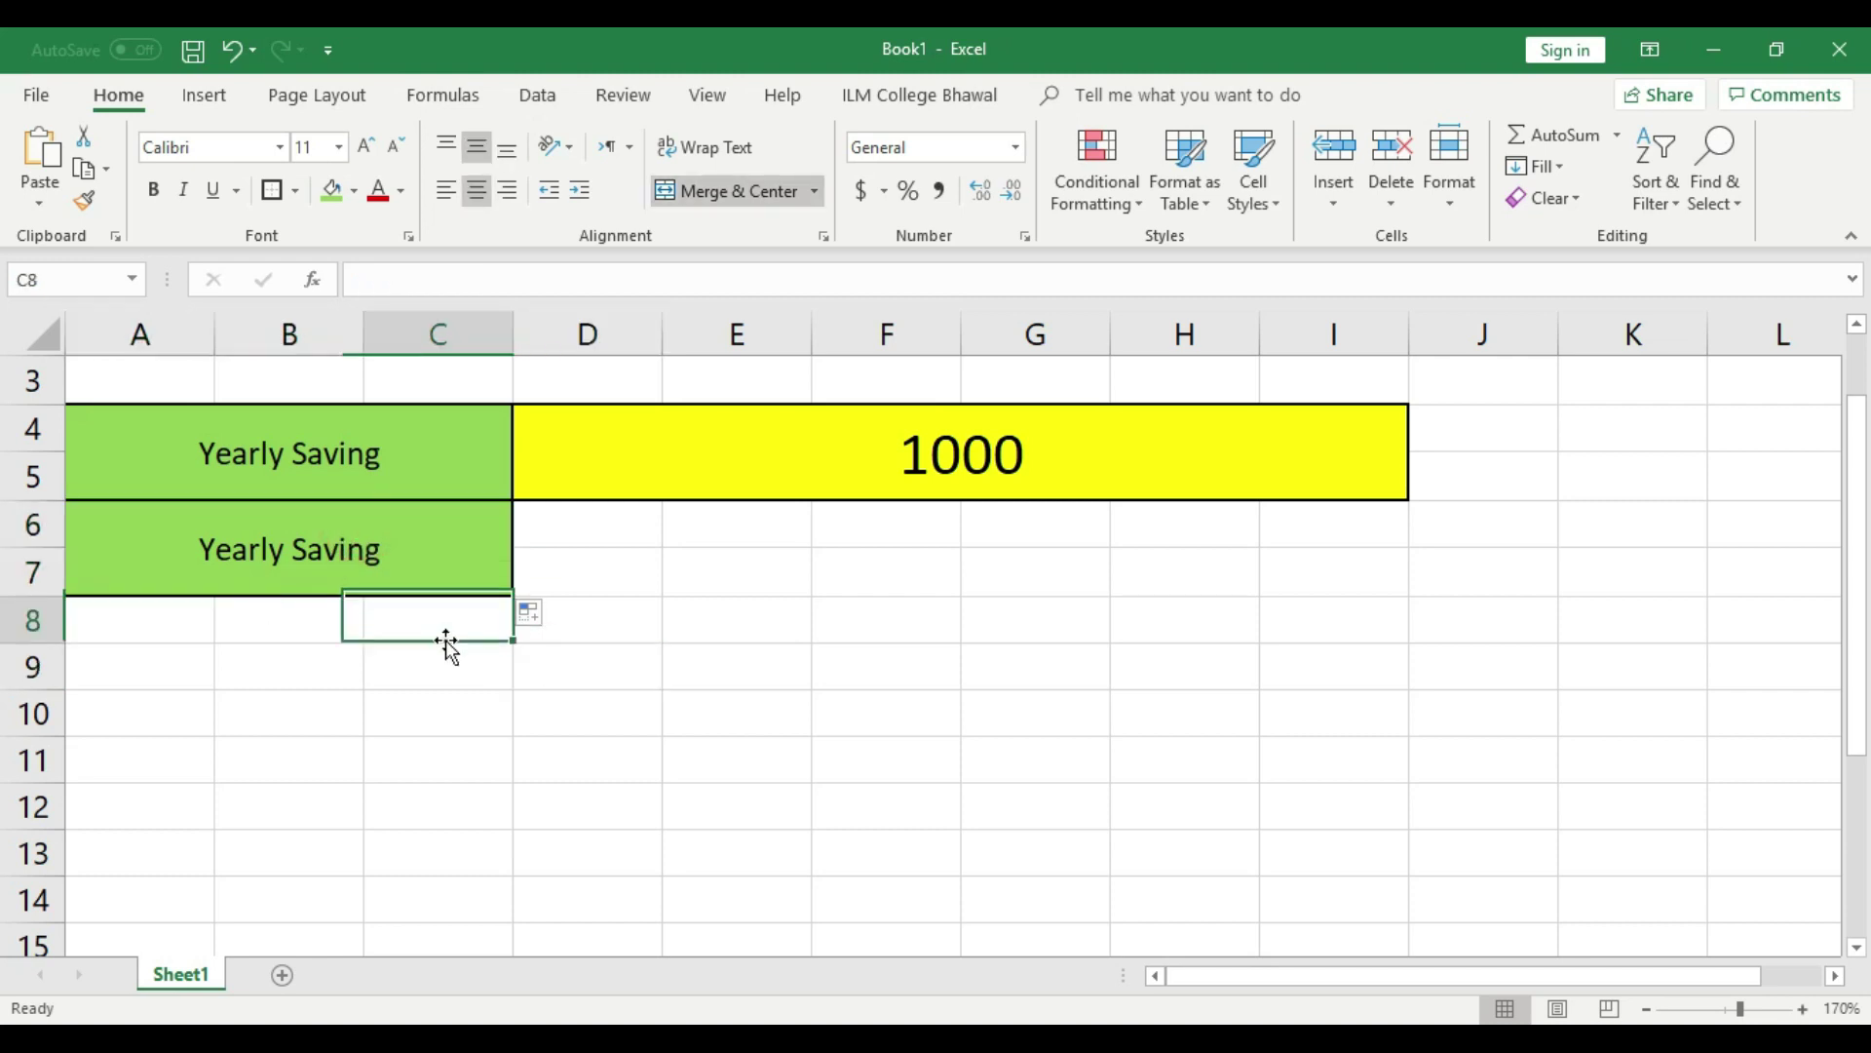
pyautogui.doubleClick(384, 547)
pyautogui.press('BackSpace')
pyautogui.press('BackSpace')
pyautogui.press('BackSpace')
pyautogui.press('BackSpace')
pyautogui.press('BackSpace')
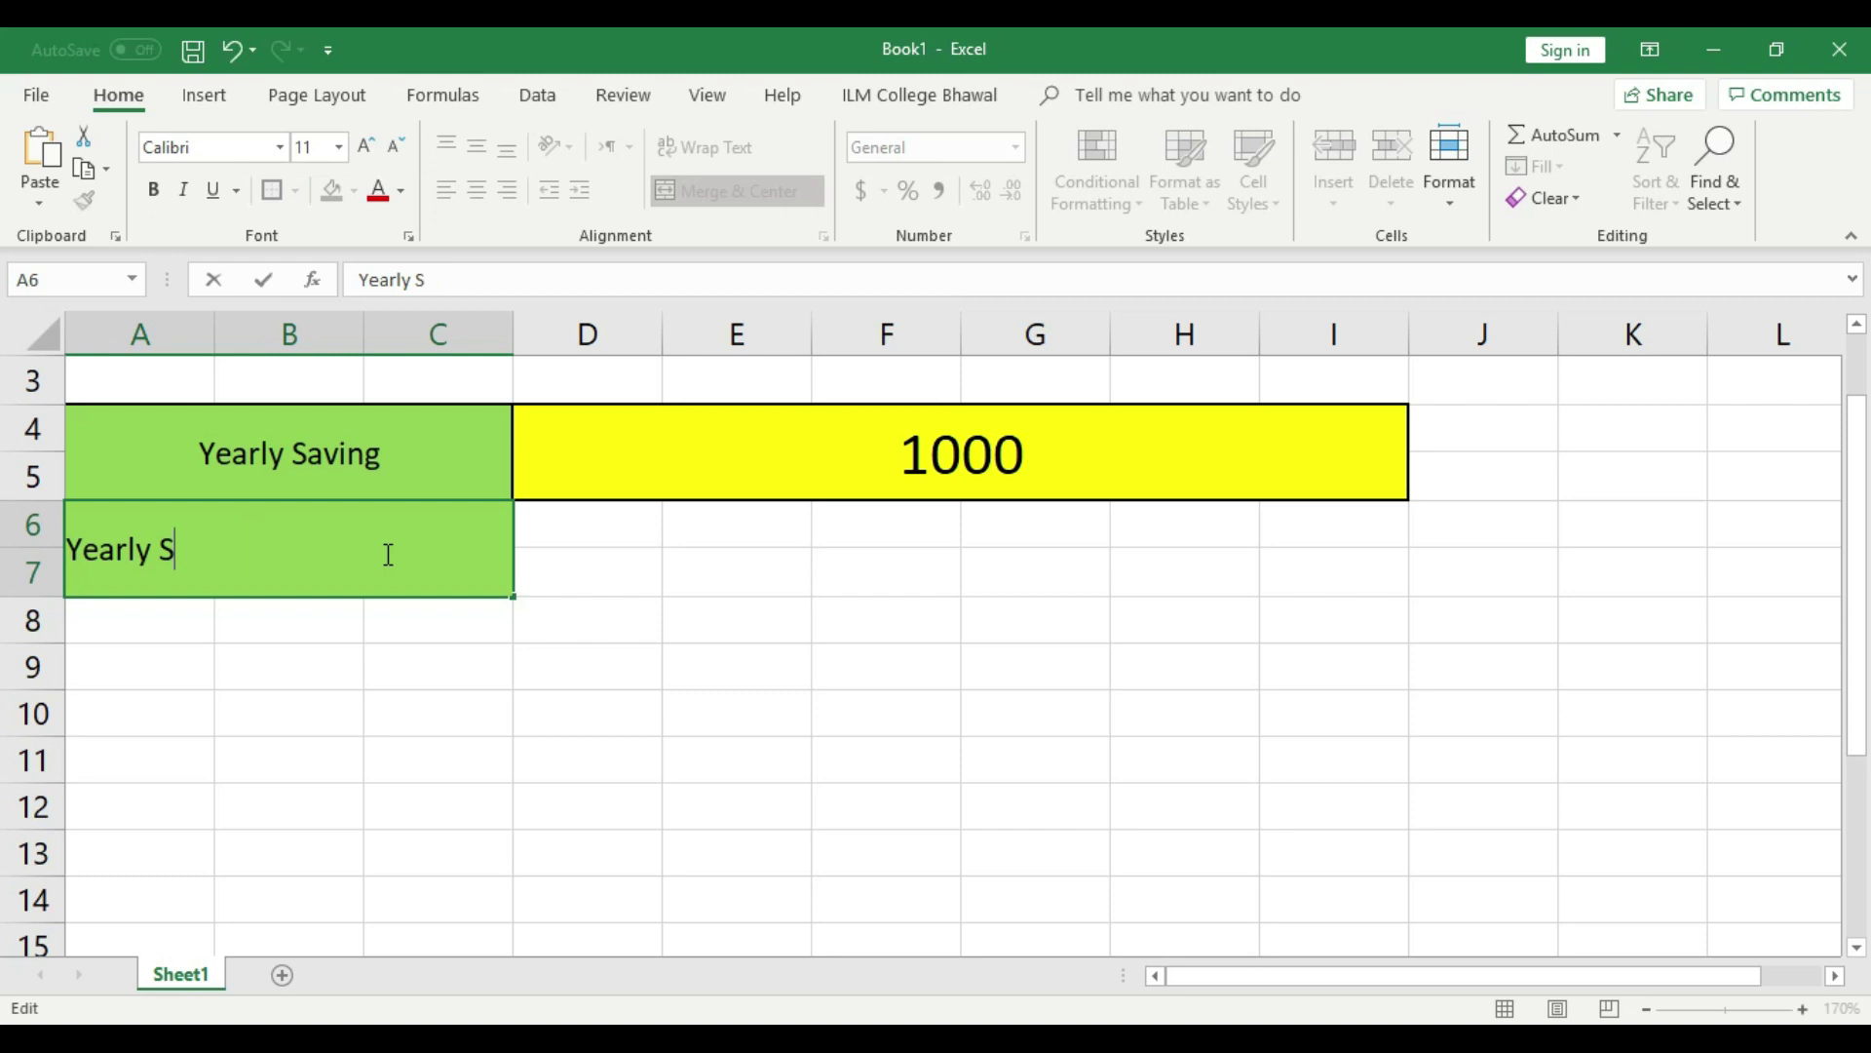
pyautogui.press('BackSpace')
pyautogui.press('BackSpace')
pyautogui.press('BackSpace')
pyautogui.press('BackSpace')
pyautogui.press('BackSpace')
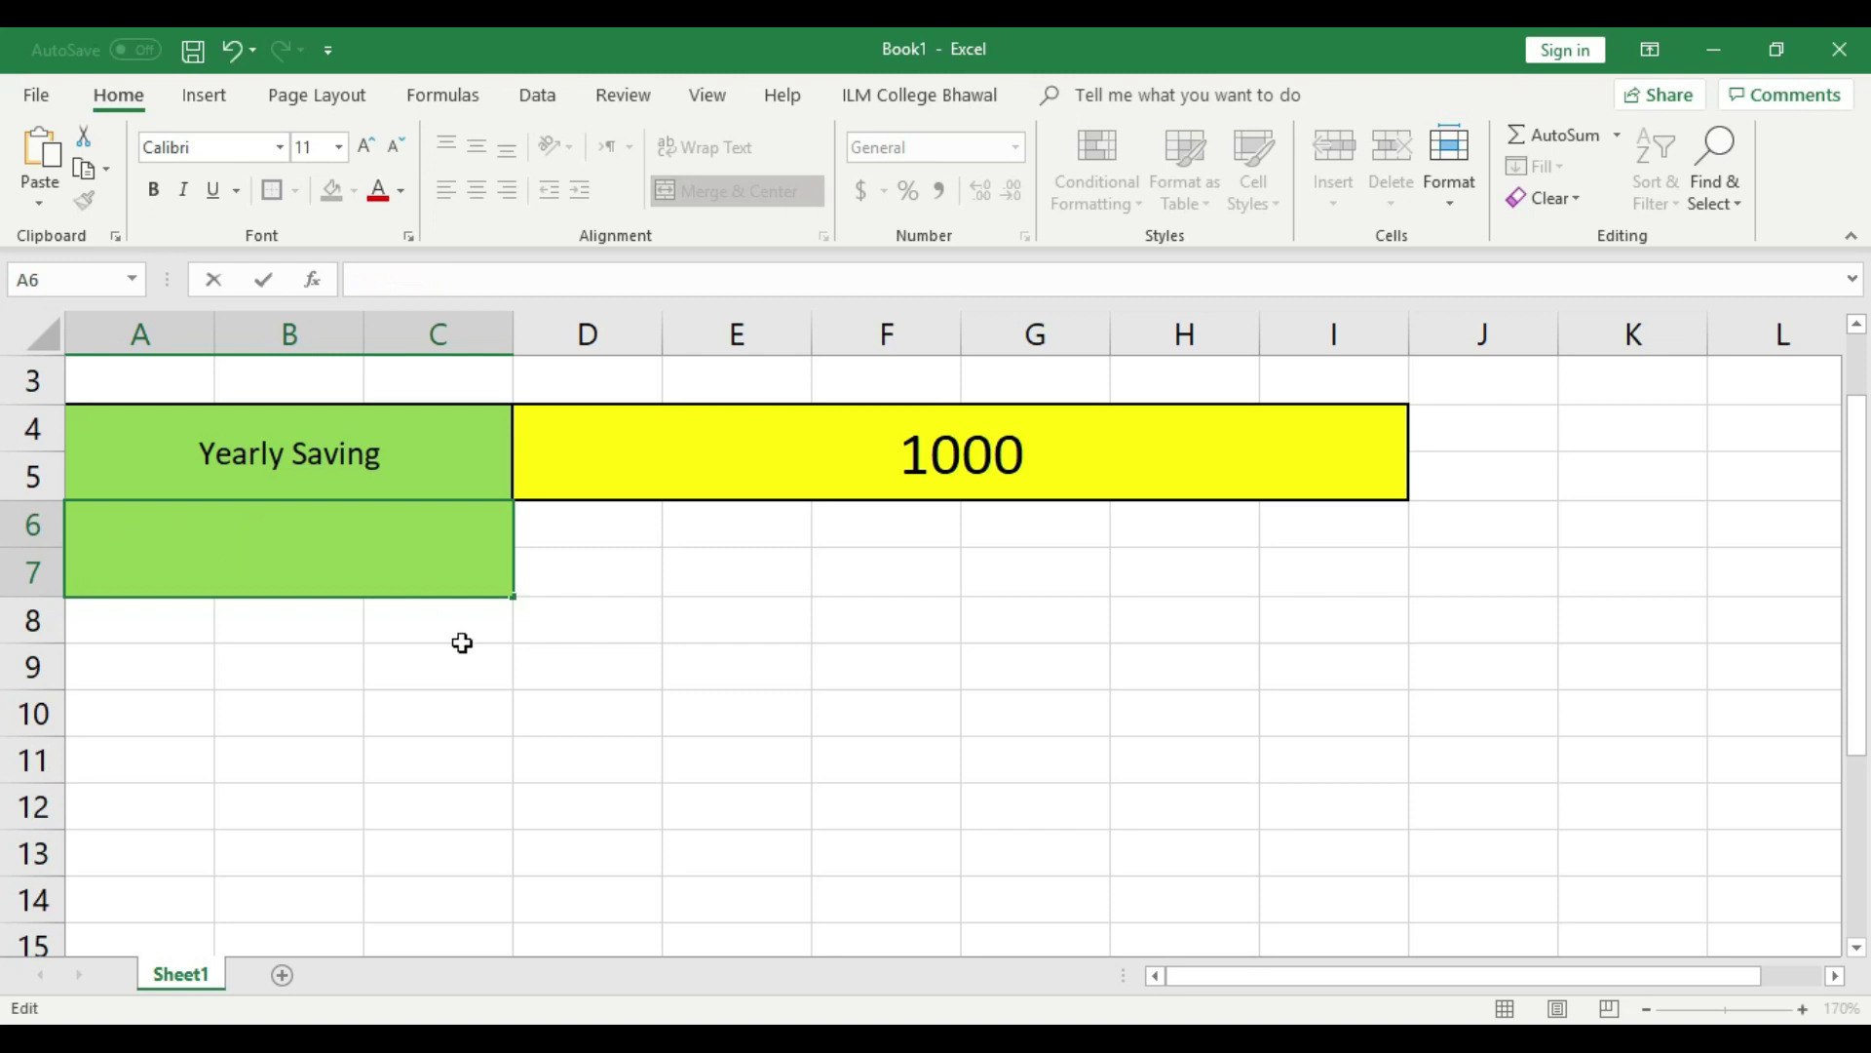
pyautogui.click(459, 640)
# Enter 2.5% in the green cell and increase its font size to 22.
pyautogui.doubleClick(418, 555)
pyautogui.write('2.5 %')
pyautogui.click(447, 714)
pyautogui.click(336, 549)
pyautogui.click(363, 146)
pyautogui.click(363, 146)
pyautogui.click(361, 146)
pyautogui.click(360, 146)
pyautogui.click(361, 146)
pyautogui.click(363, 148)
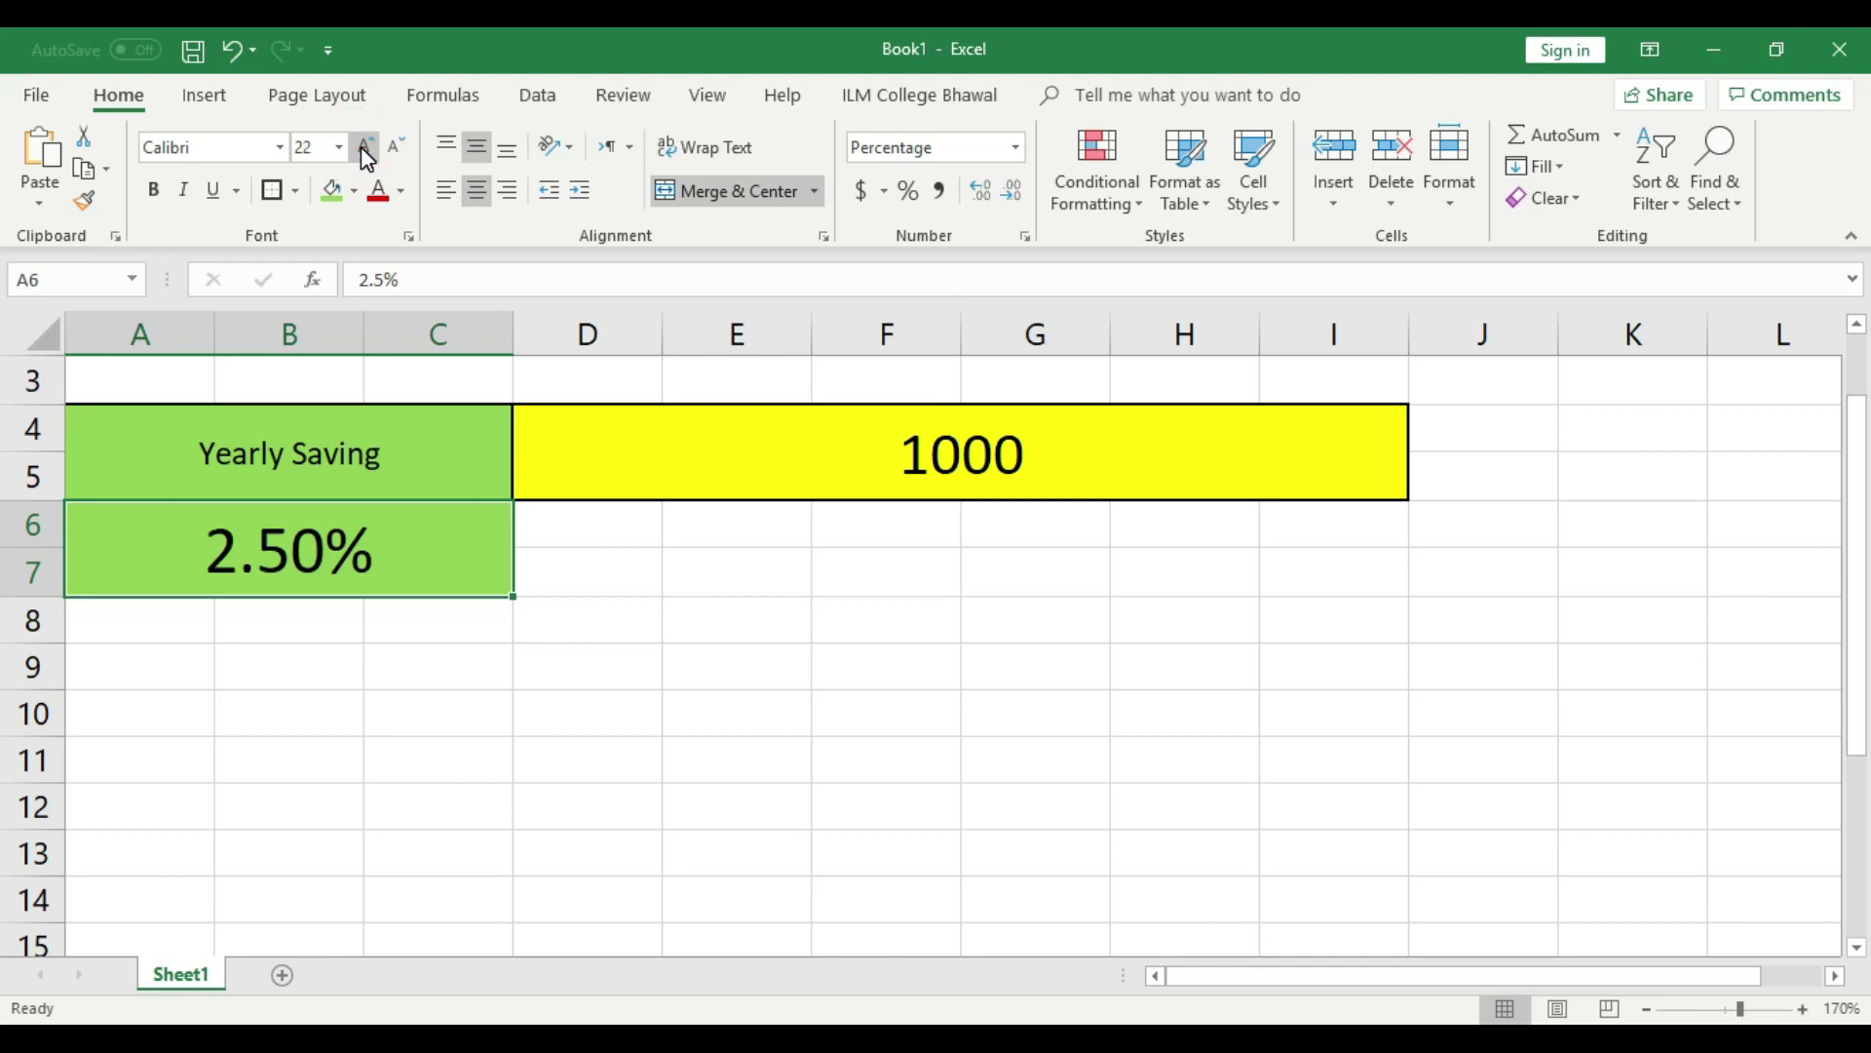
pyautogui.click(965, 458)
pyautogui.click(889, 760)
pyautogui.click(585, 529)
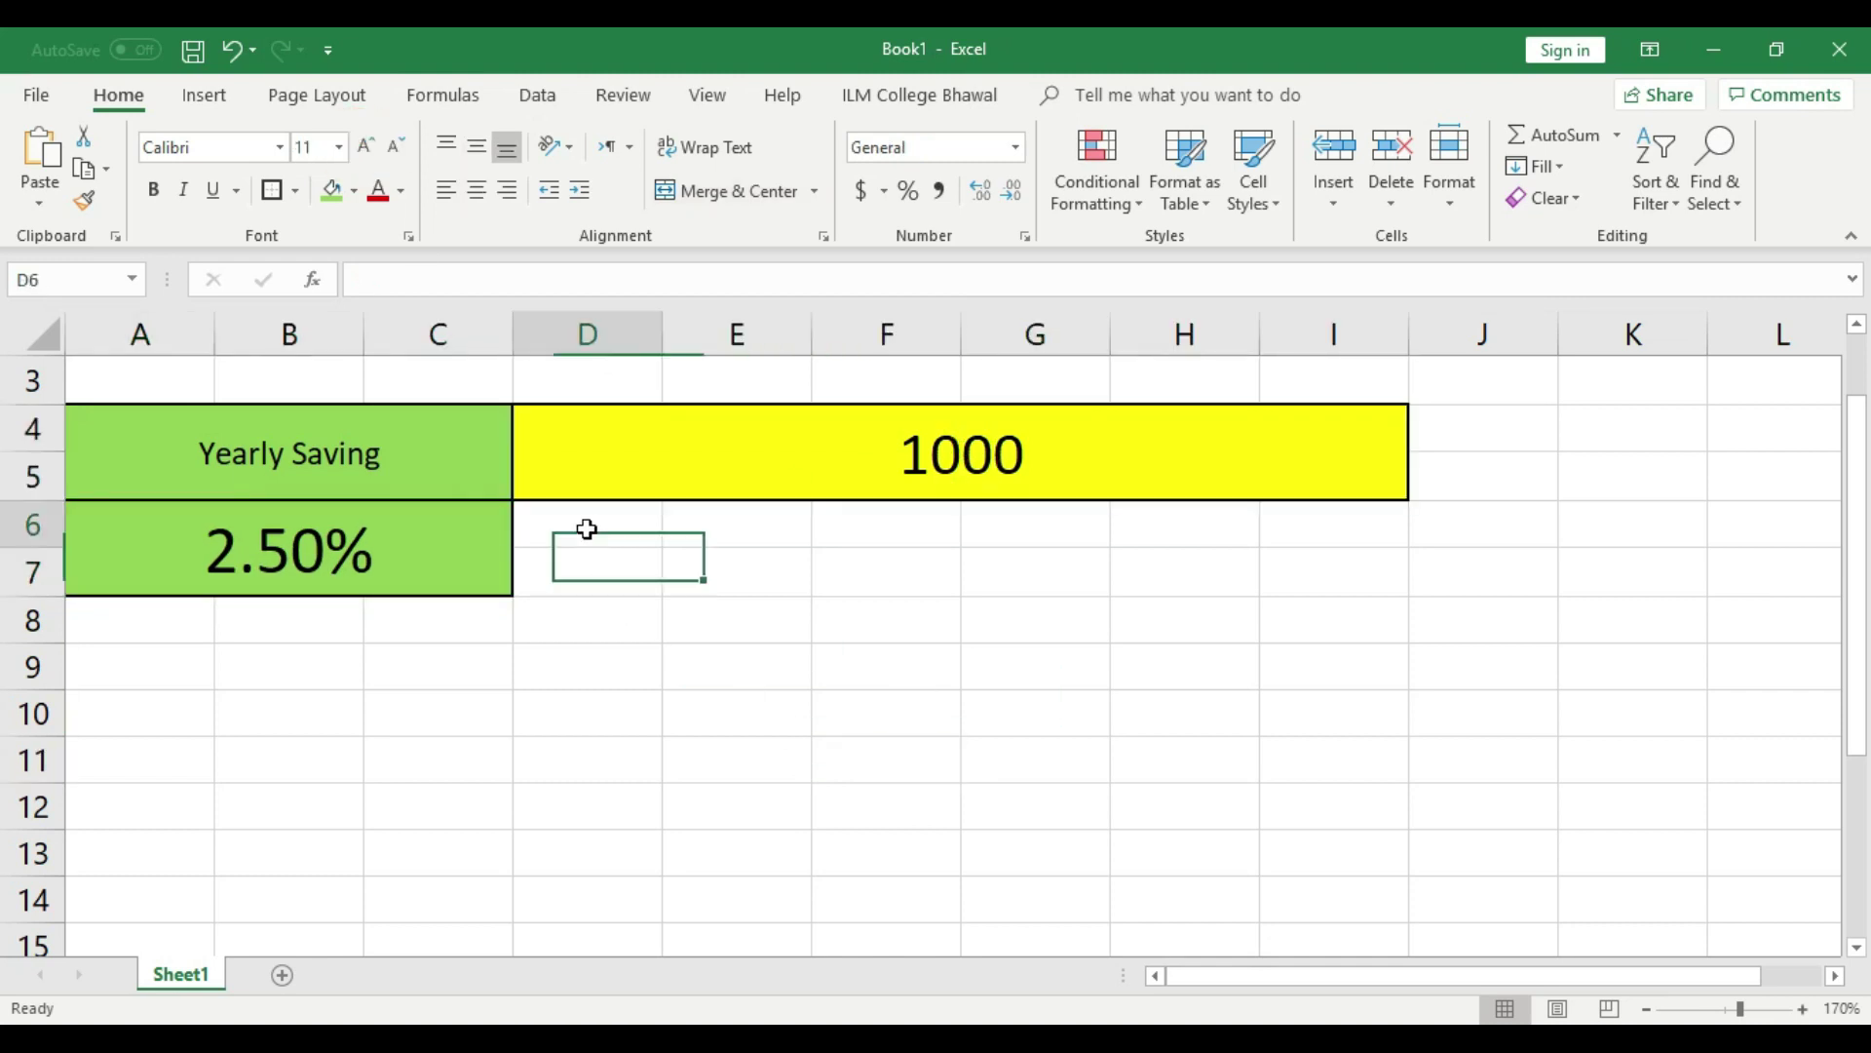
# Merge D6:I7 into one cell and give it a light peach fill.
pyautogui.moveTo(586, 529); pyautogui.dragTo(1308, 585)
pyautogui.click(729, 191)
pyautogui.click(1053, 672)
pyautogui.click(1024, 546)
pyautogui.click(353, 190)
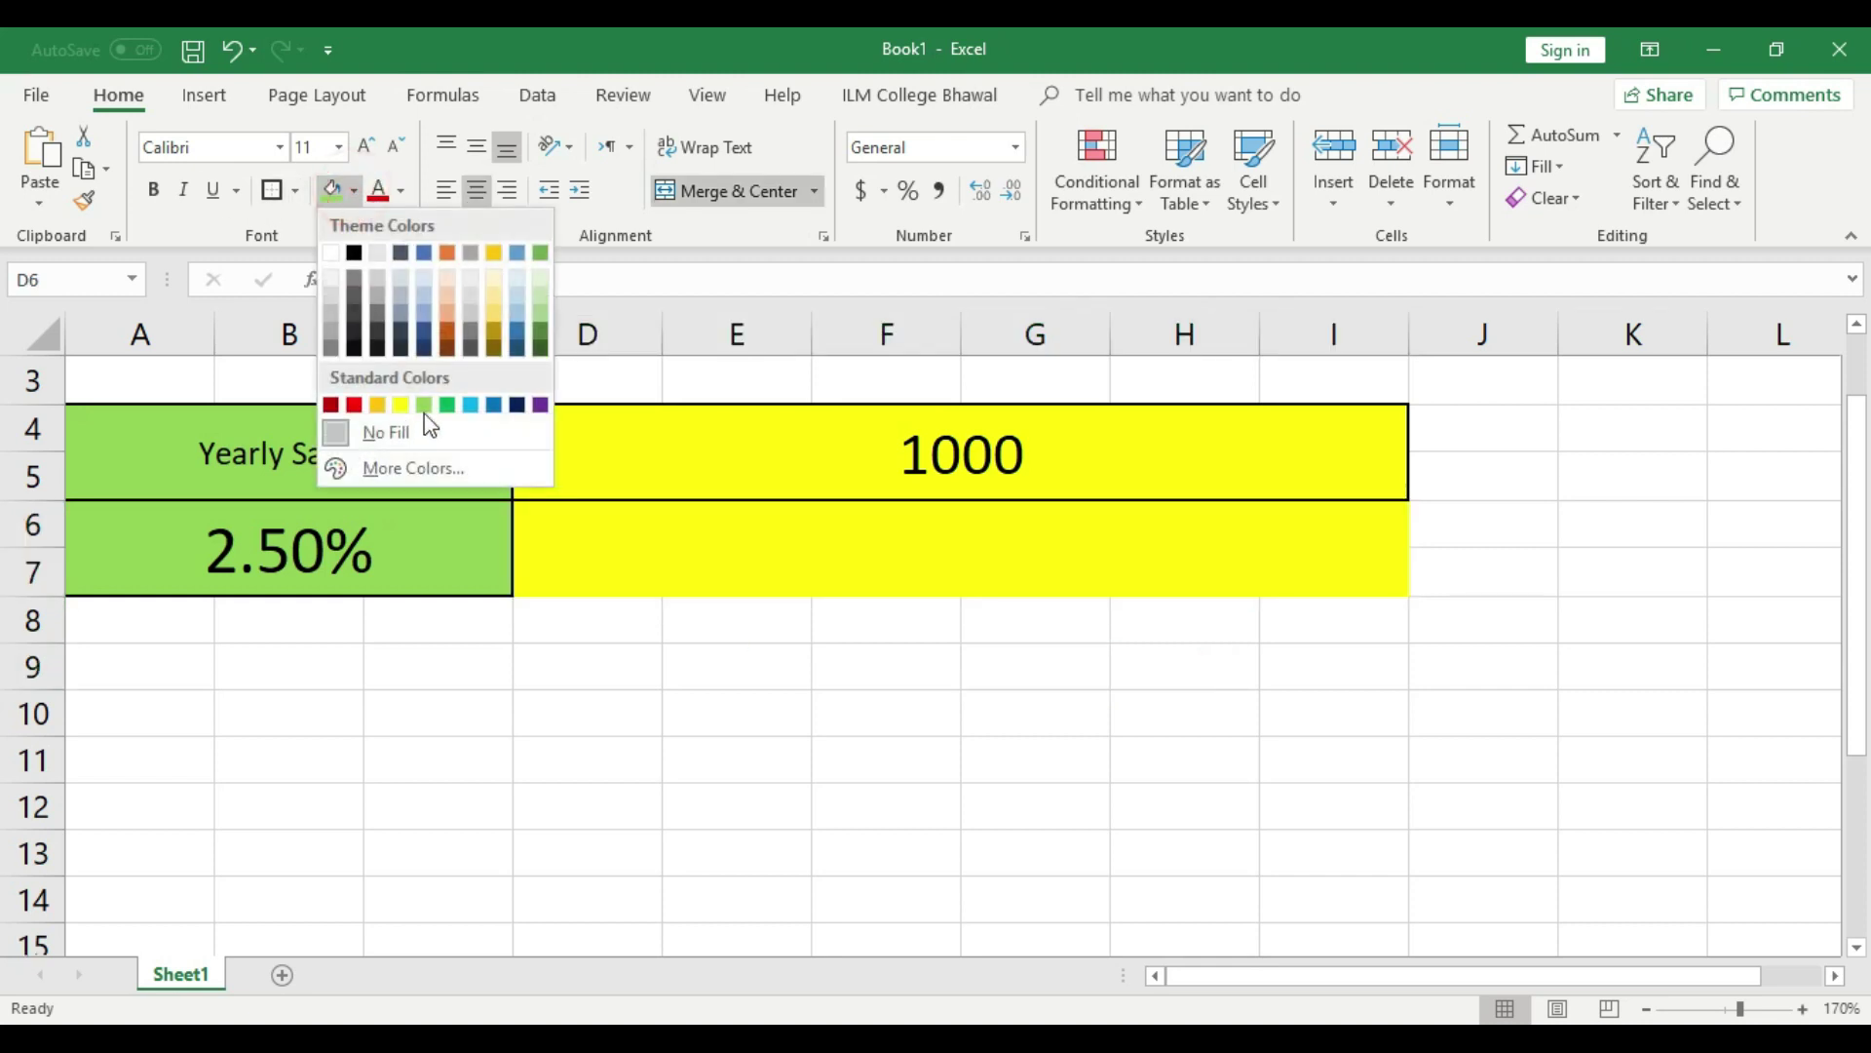
pyautogui.click(448, 302)
pyautogui.click(965, 713)
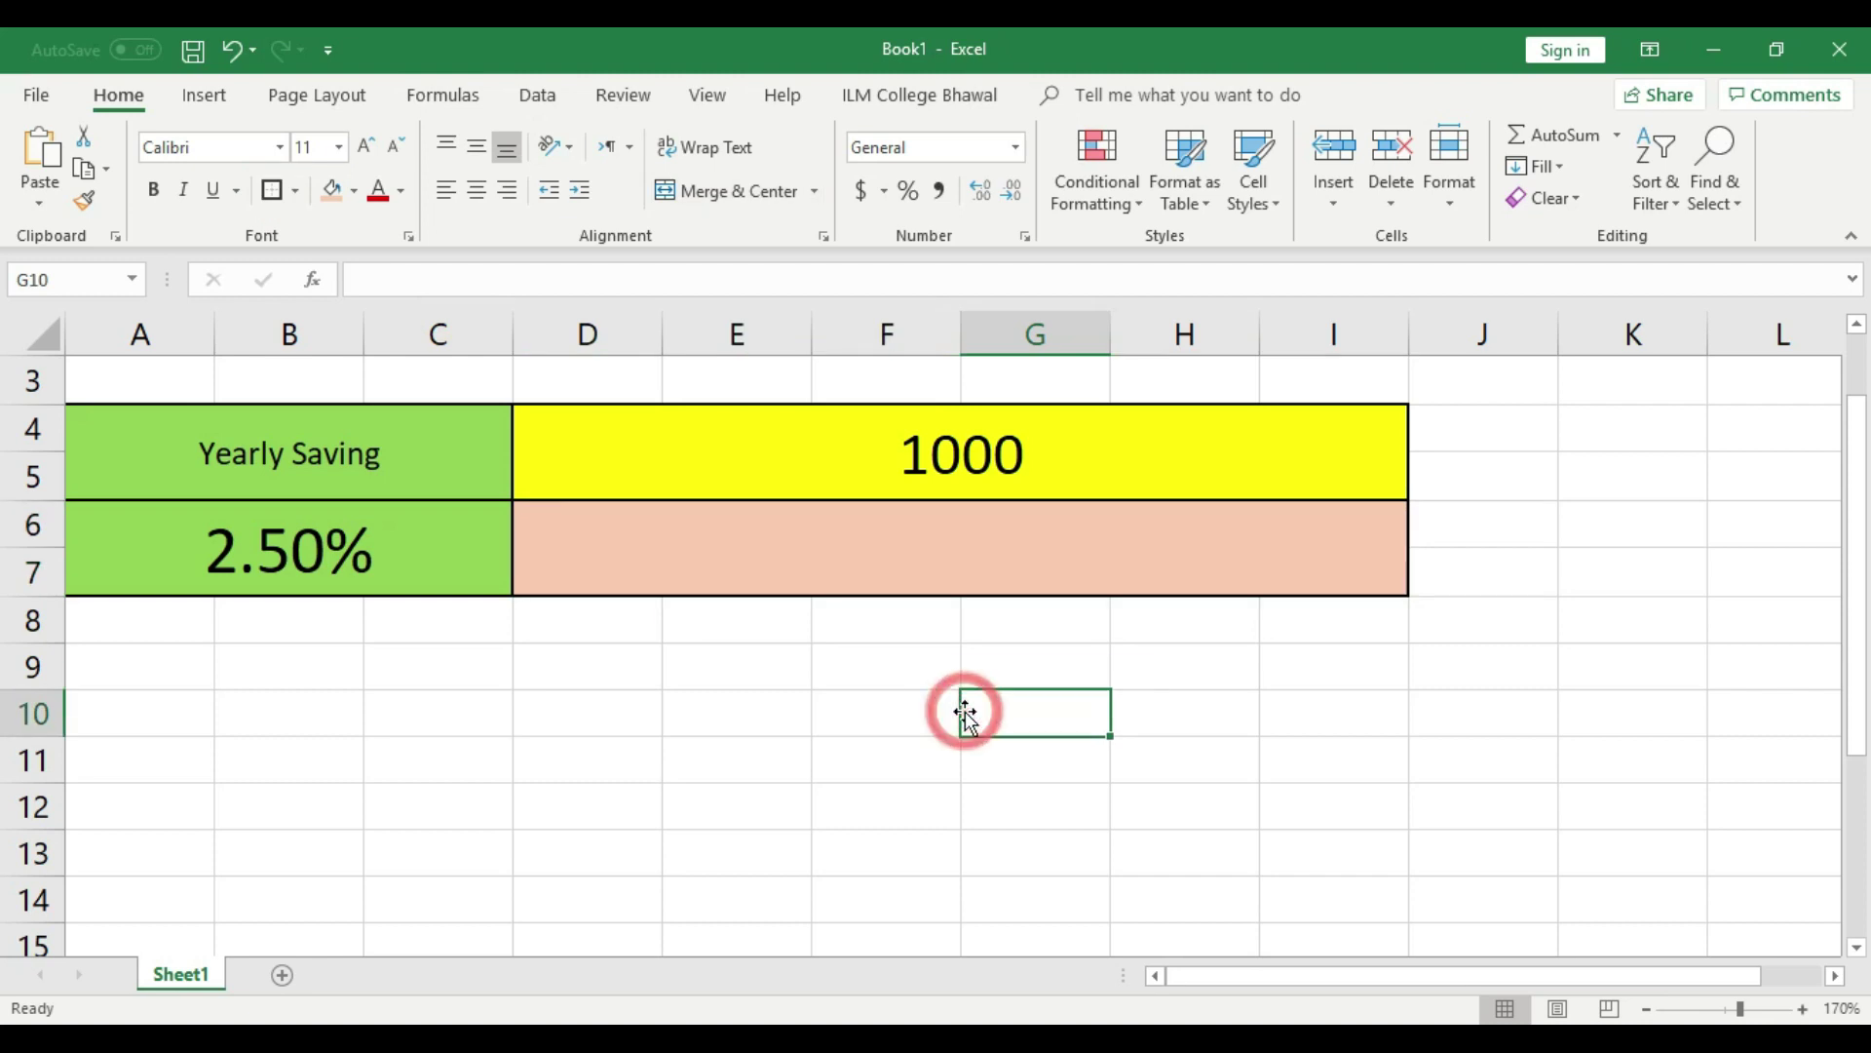
pyautogui.click(1002, 463)
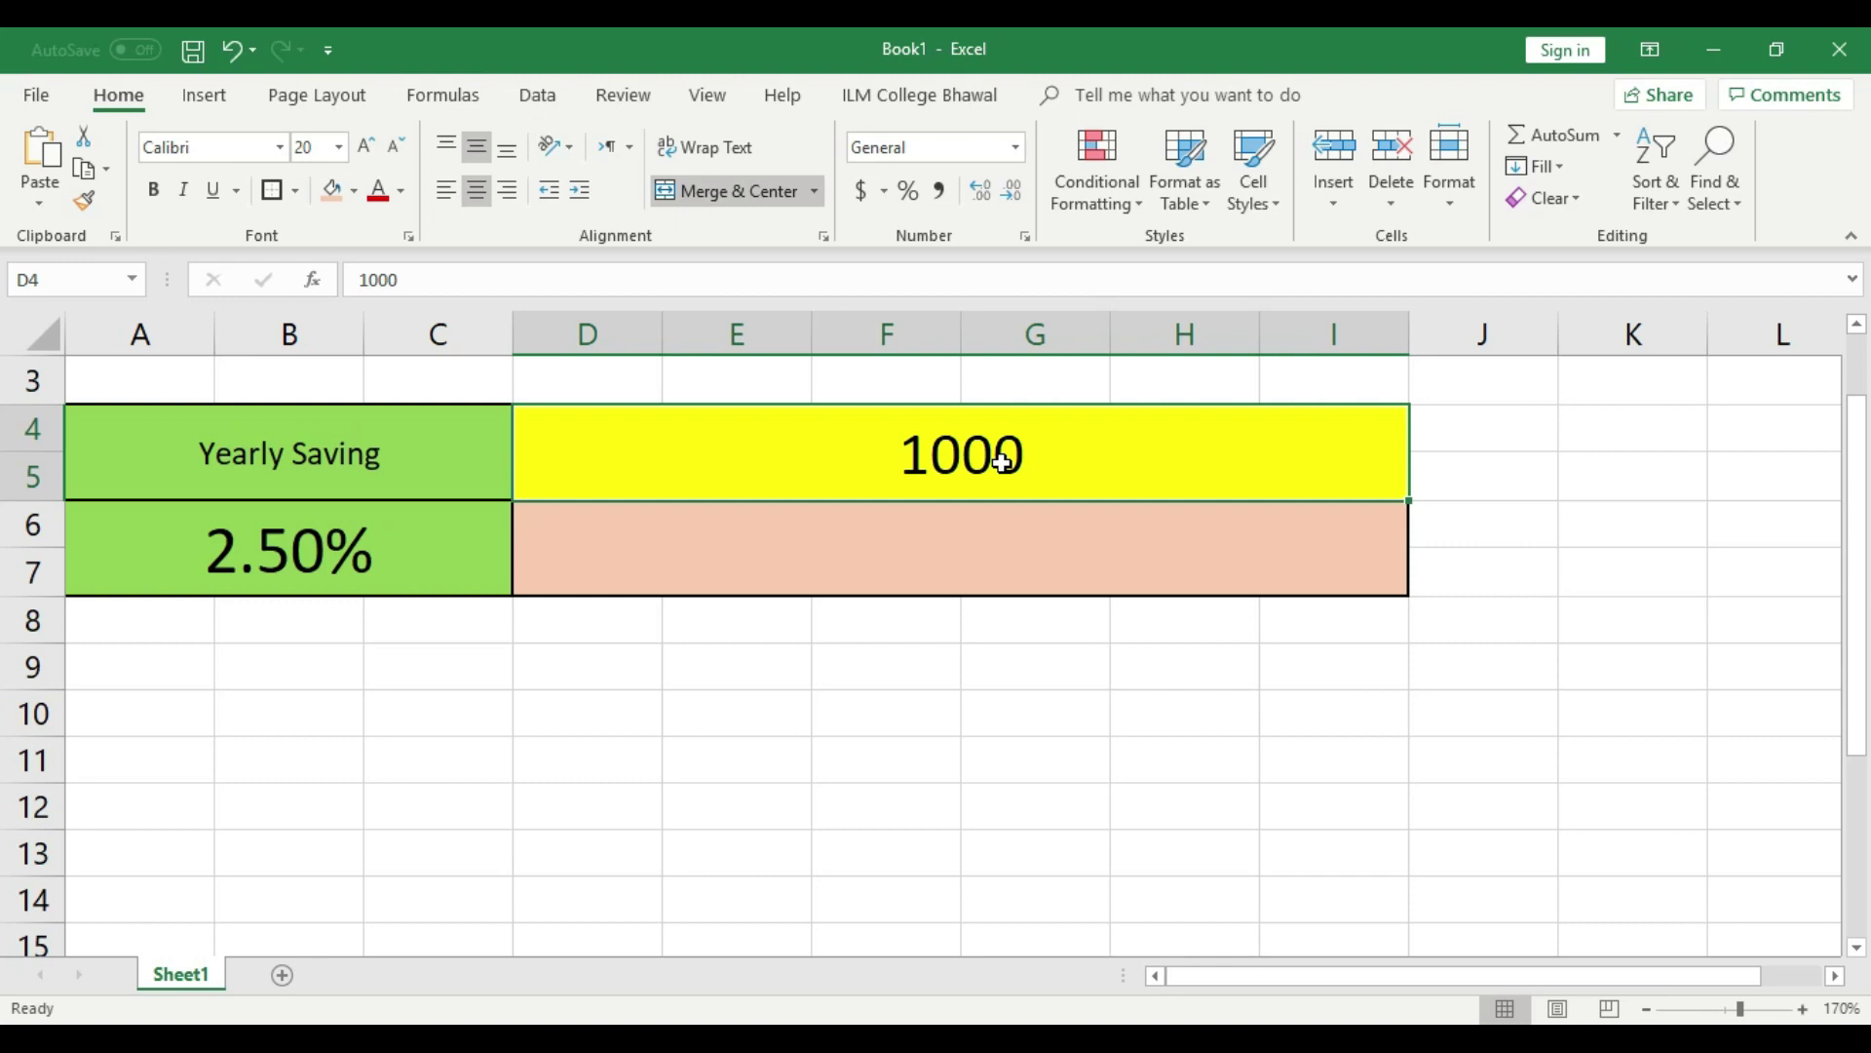
pyautogui.click(994, 633)
pyautogui.click(995, 689)
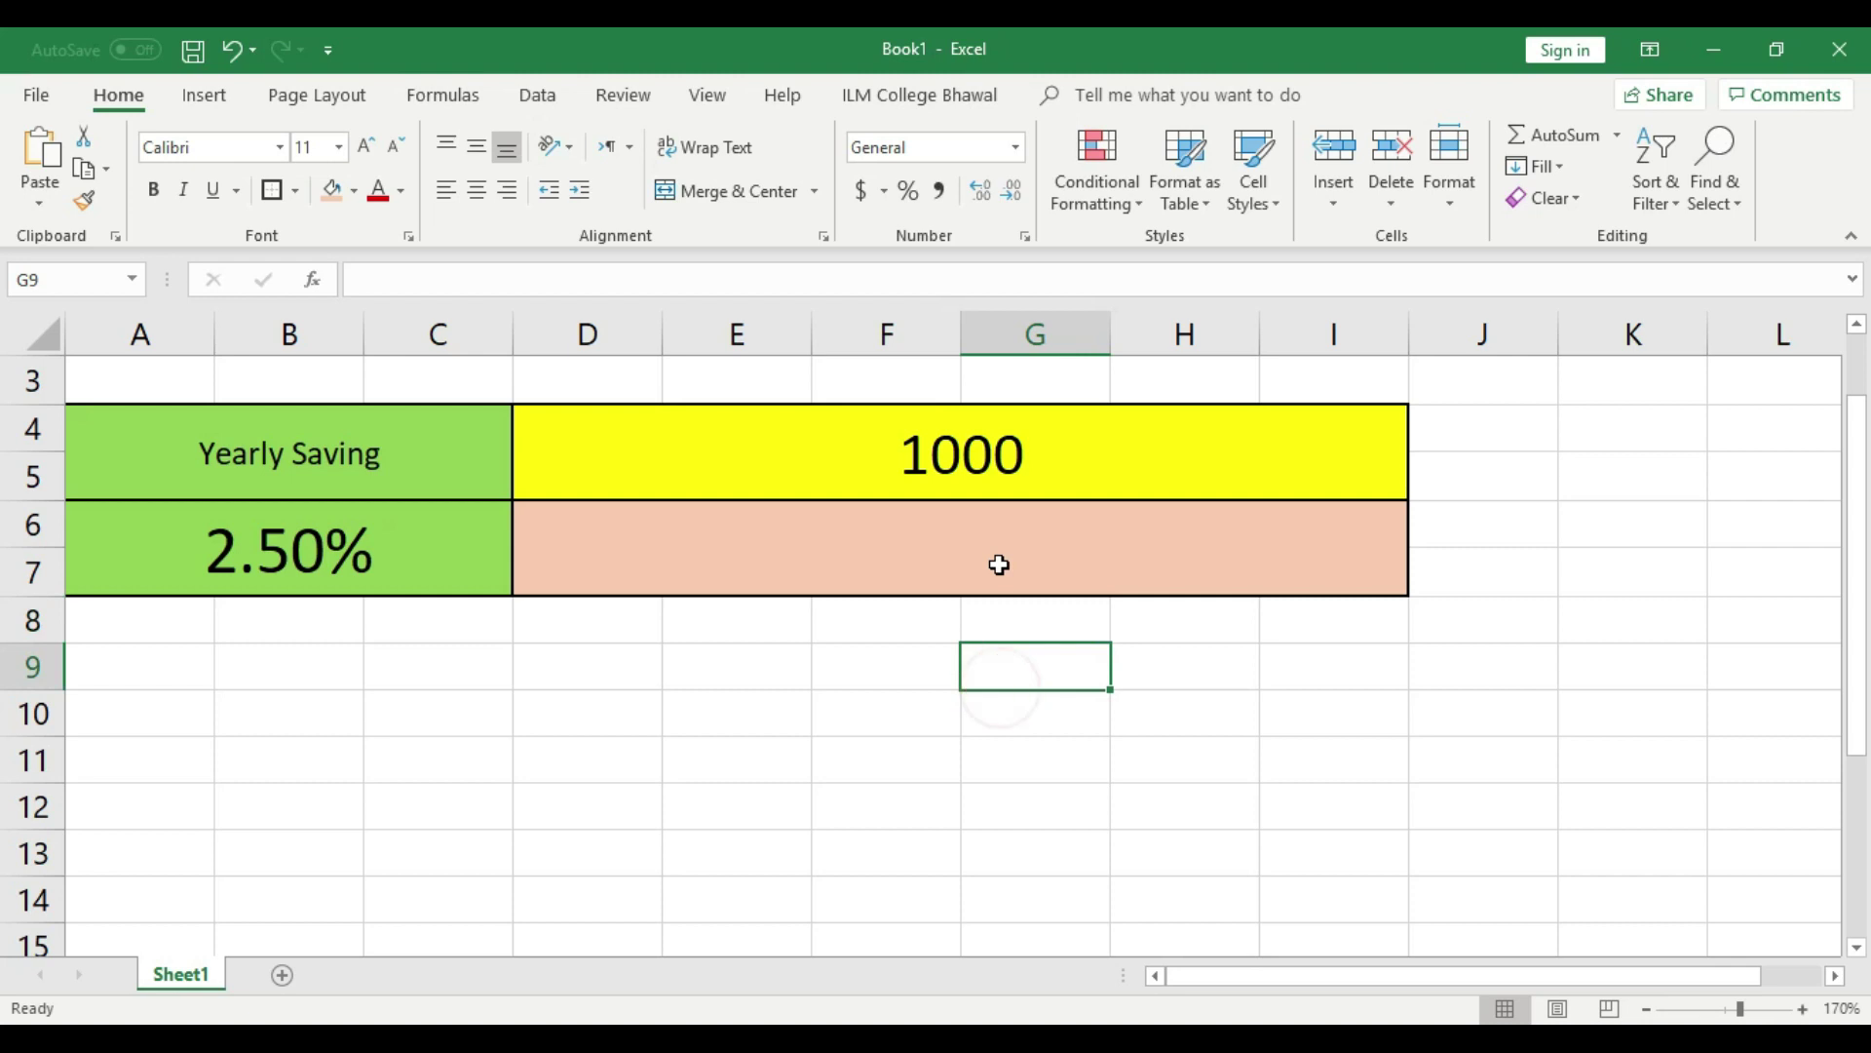
# Enlarge the peach cell's font and align its content to middle and centre.
pyautogui.click(999, 565)
pyautogui.write('=')
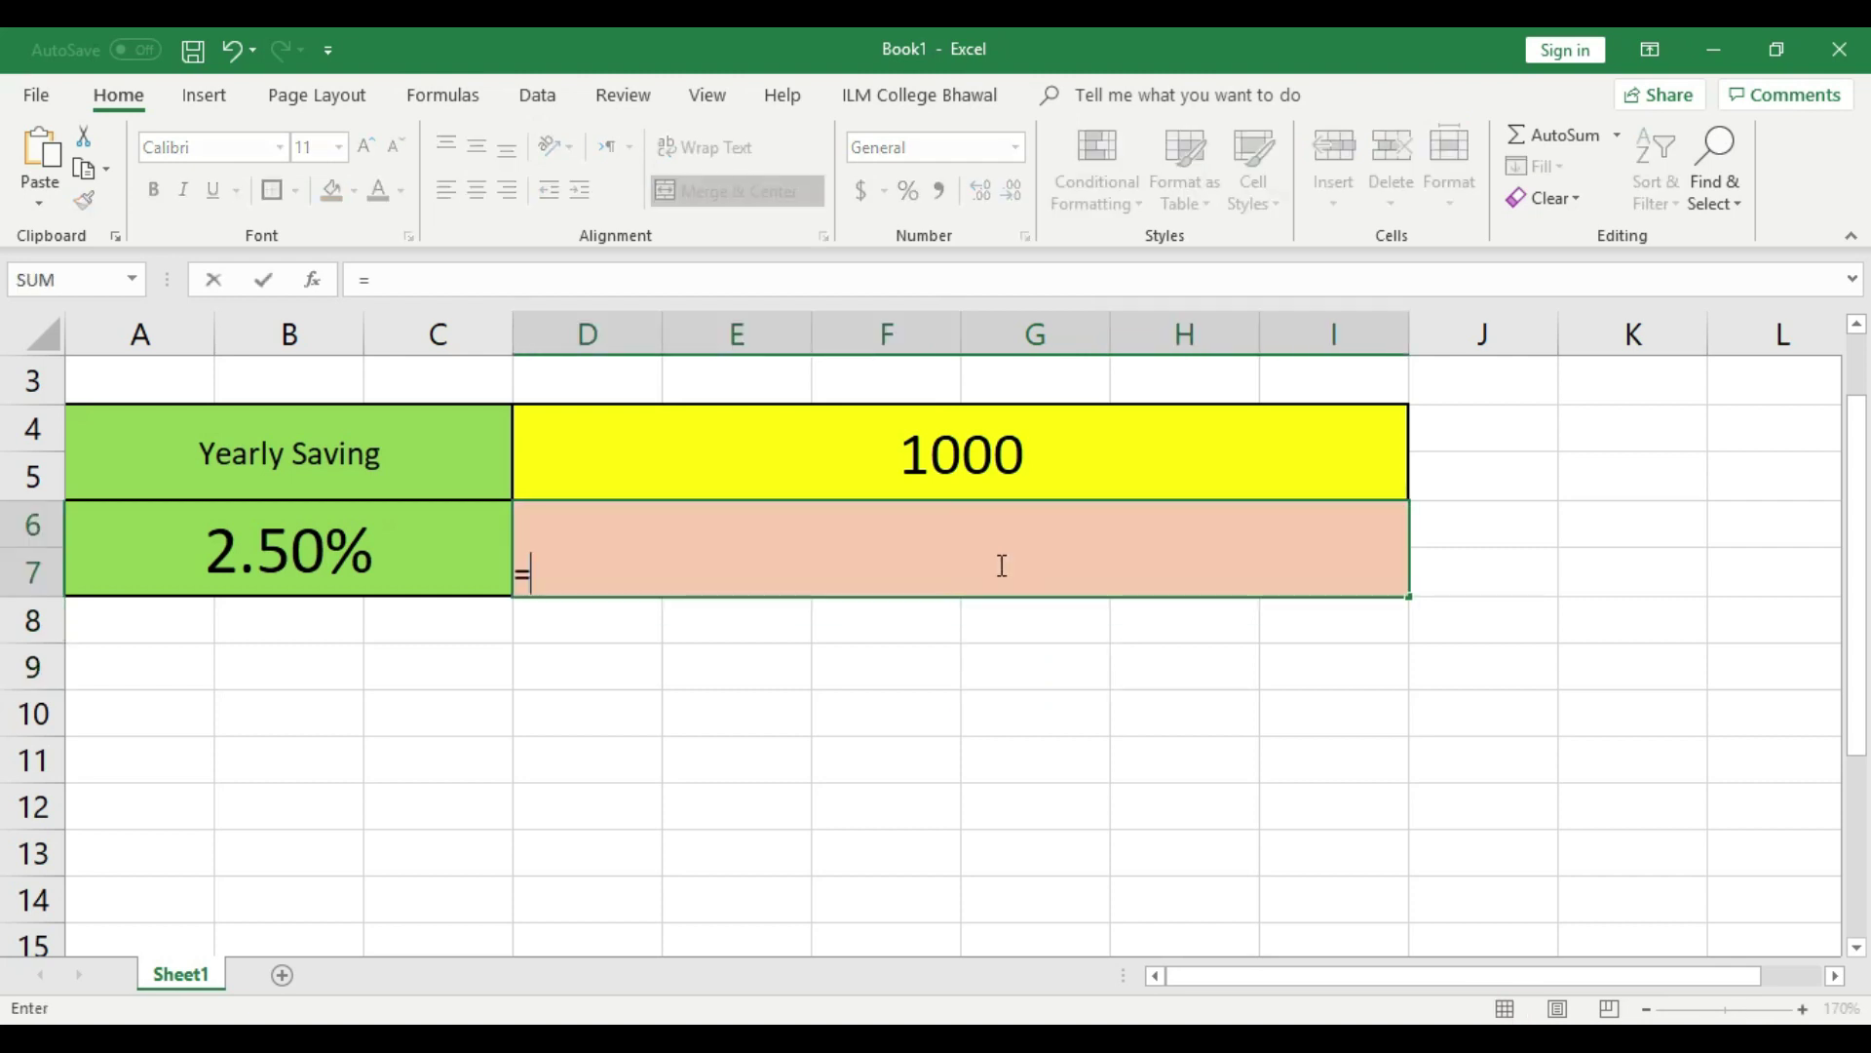
pyautogui.press('Escape')
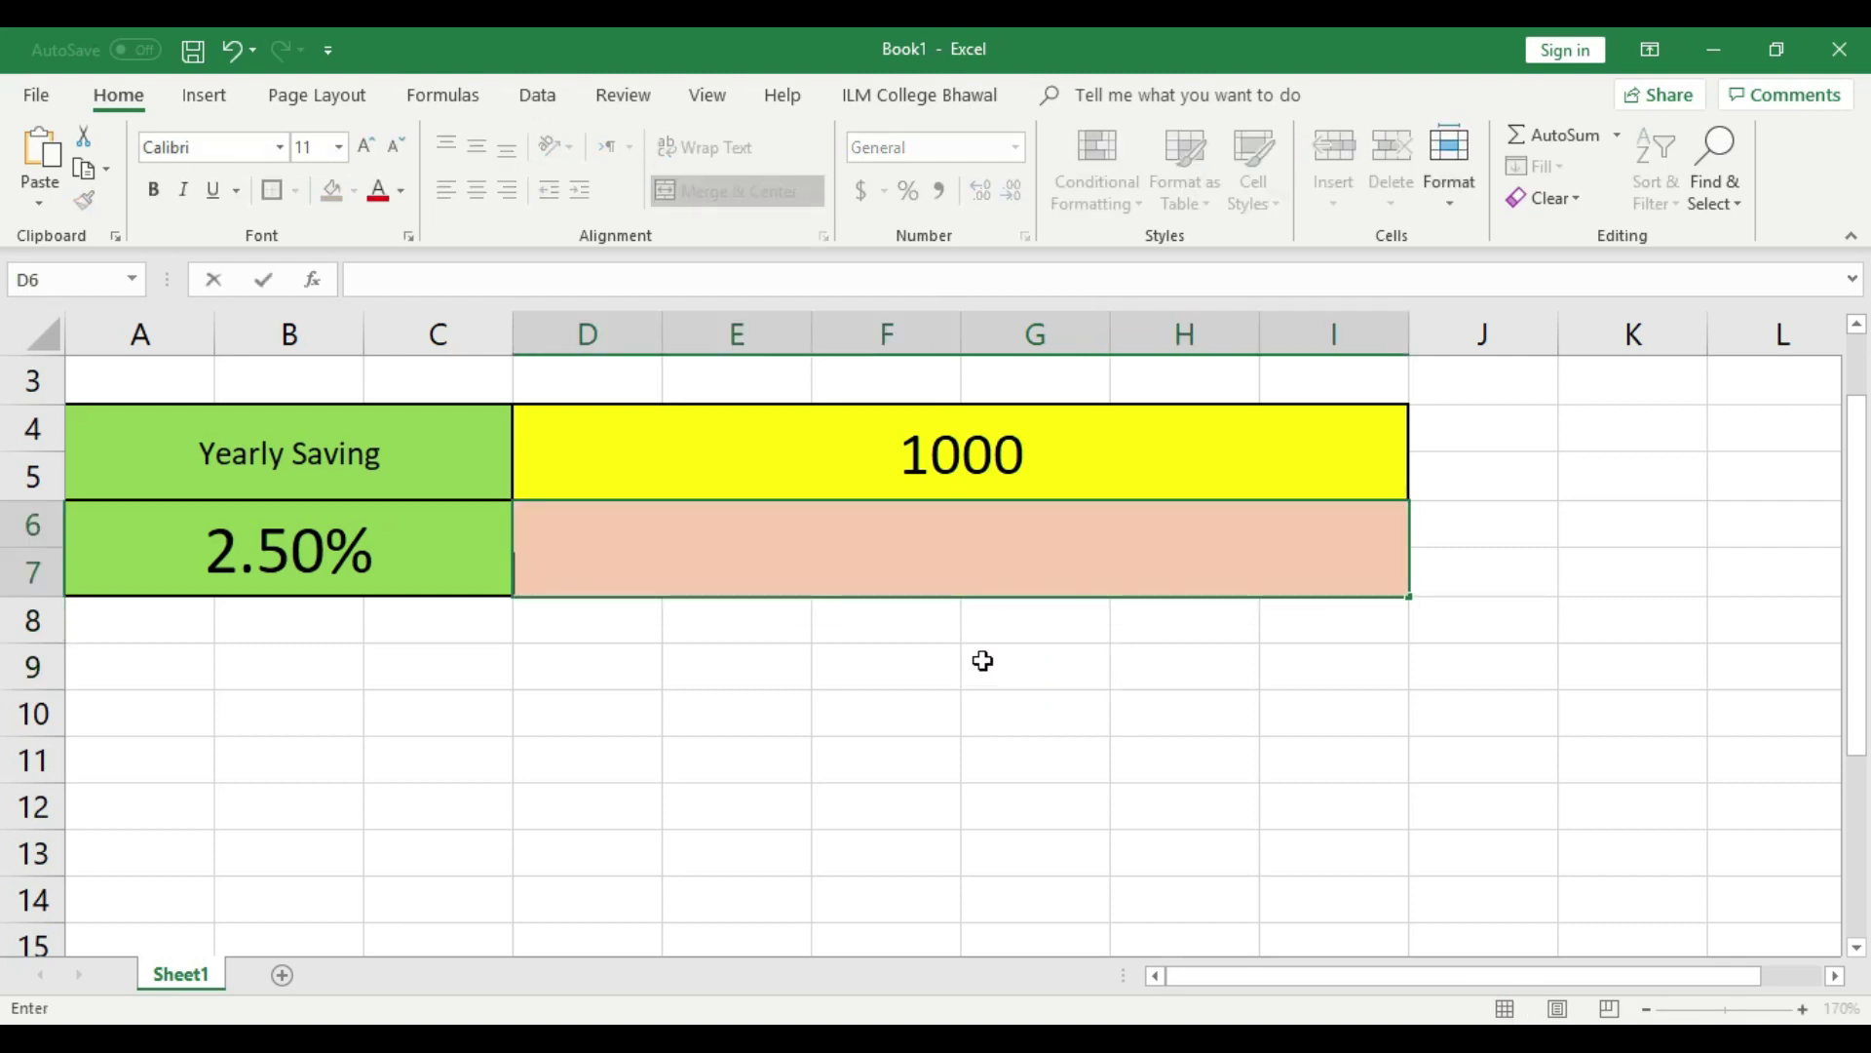
pyautogui.click(985, 562)
pyautogui.click(366, 144)
pyautogui.click(366, 144)
pyautogui.click(366, 144)
pyautogui.click(366, 144)
pyautogui.click(367, 144)
pyautogui.click(475, 148)
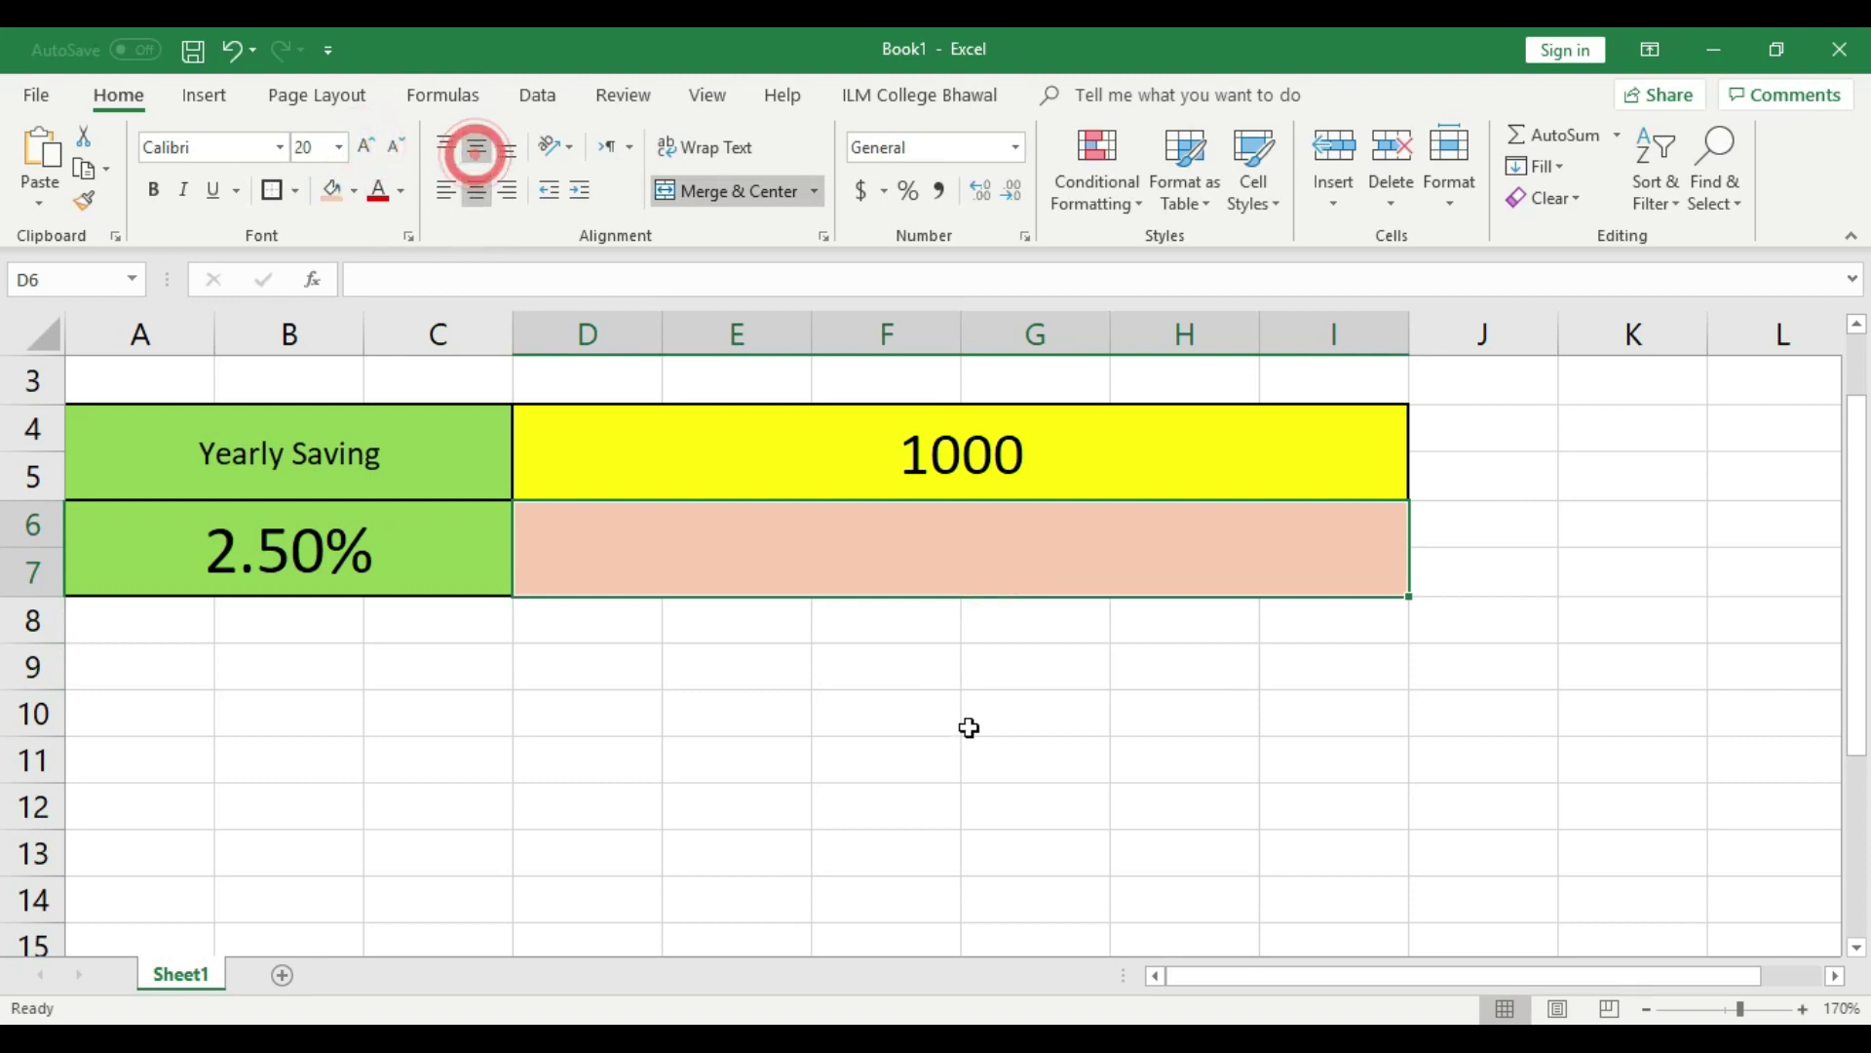
pyautogui.doubleClick(1003, 551)
pyautogui.click(1008, 729)
pyautogui.click(991, 576)
pyautogui.click(476, 191)
pyautogui.click(970, 656)
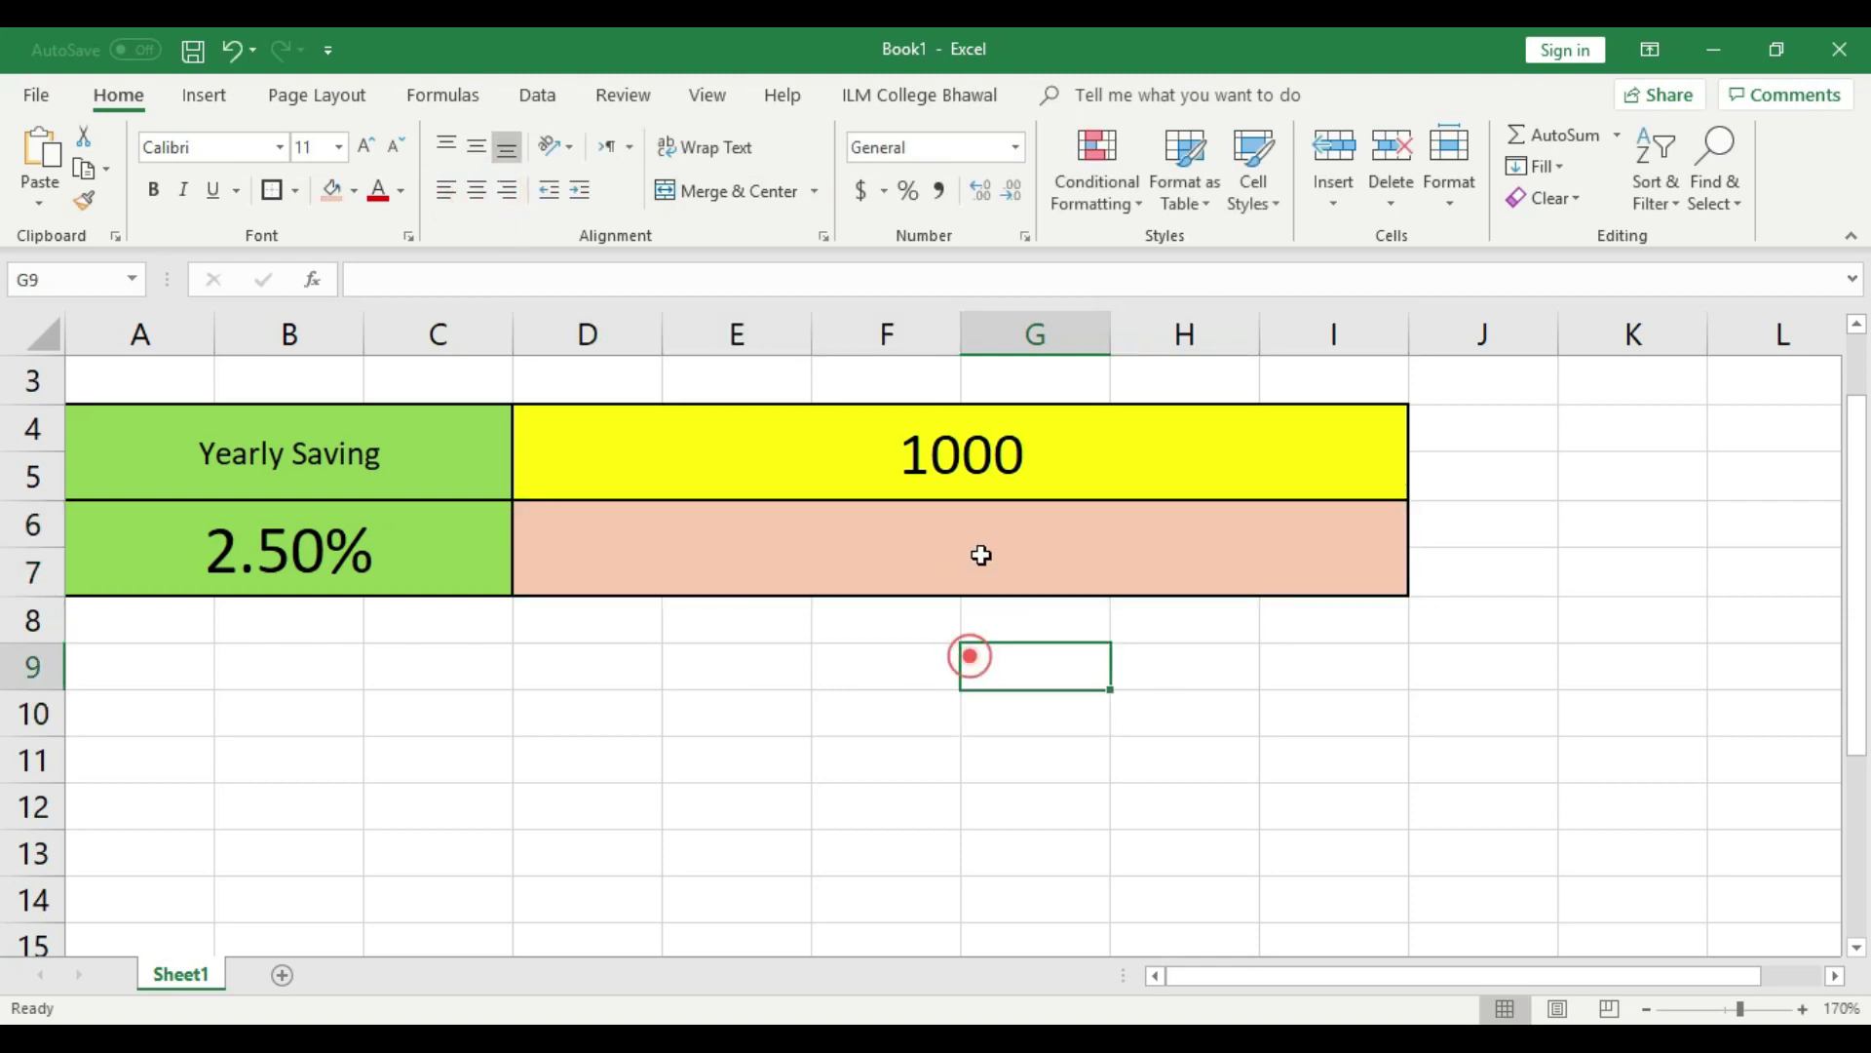
# Enter the formula =1000/100*2.5 in the peach cell, showing 25 centred.
pyautogui.doubleClick(980, 550)
pyautogui.write('=')
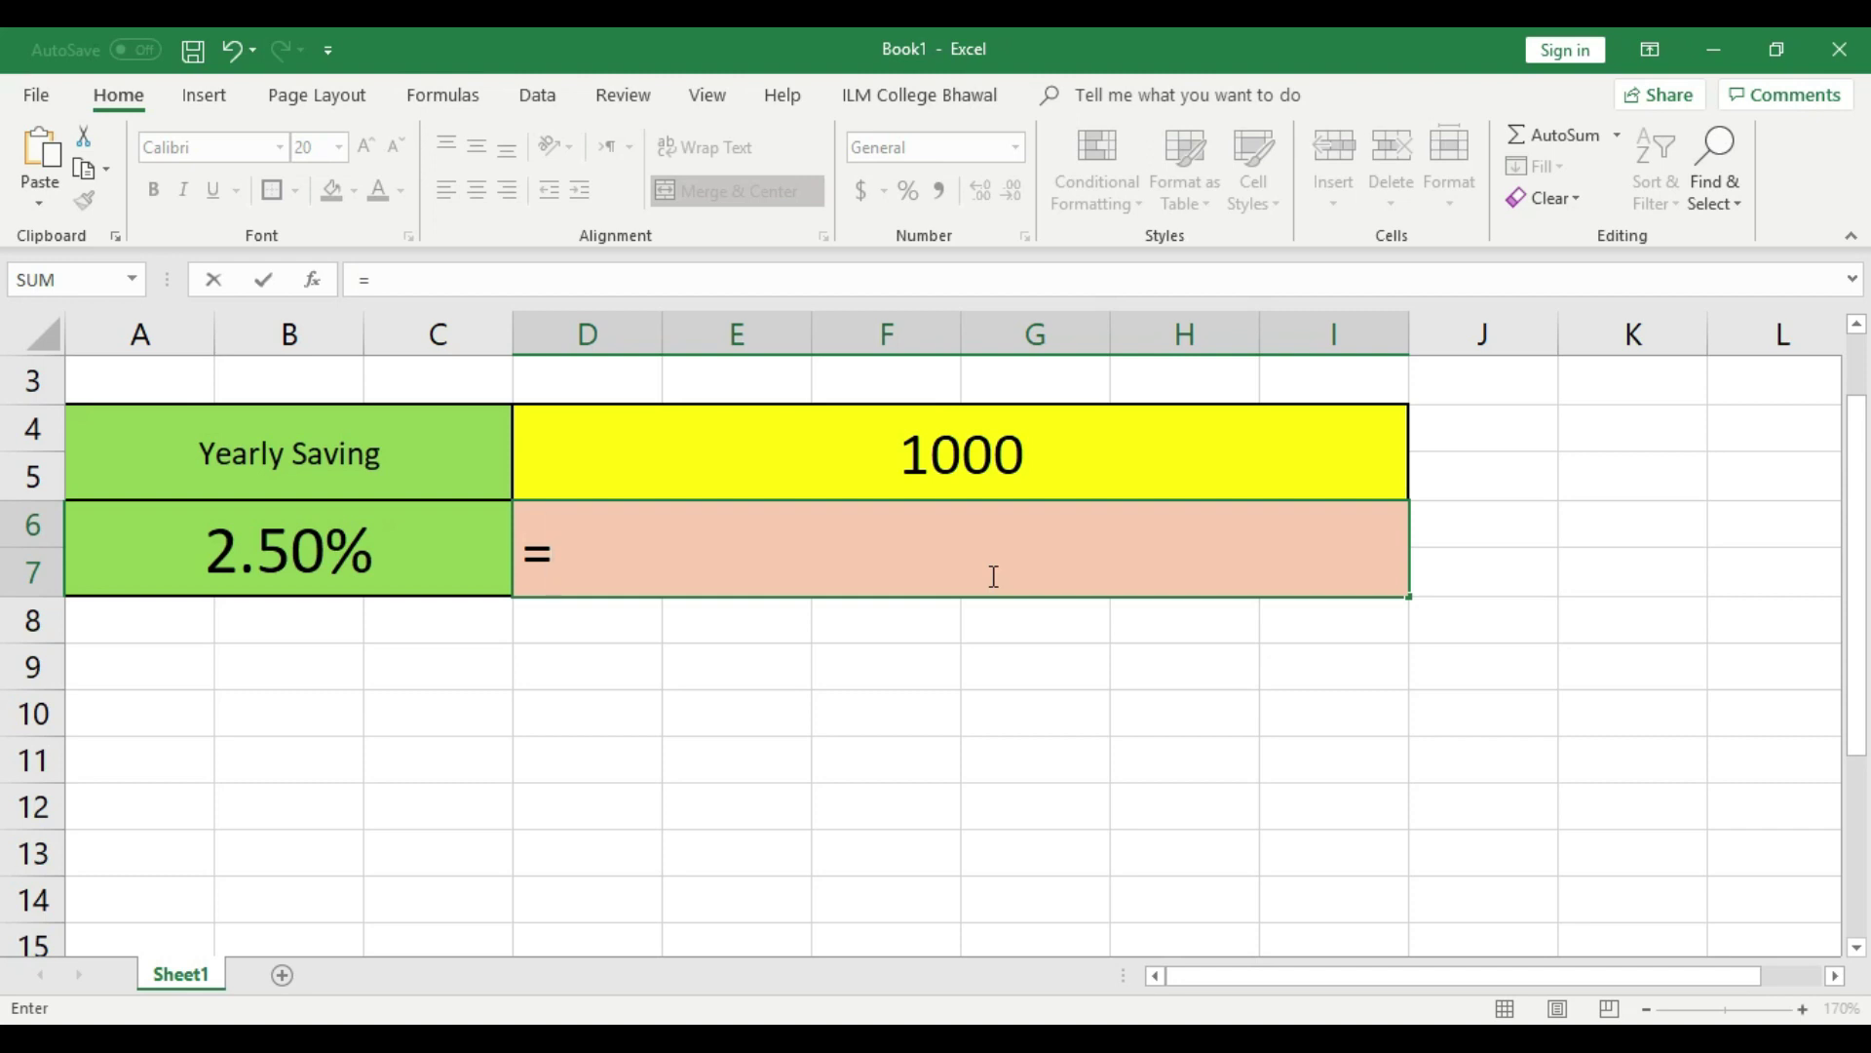
pyautogui.write('1000')
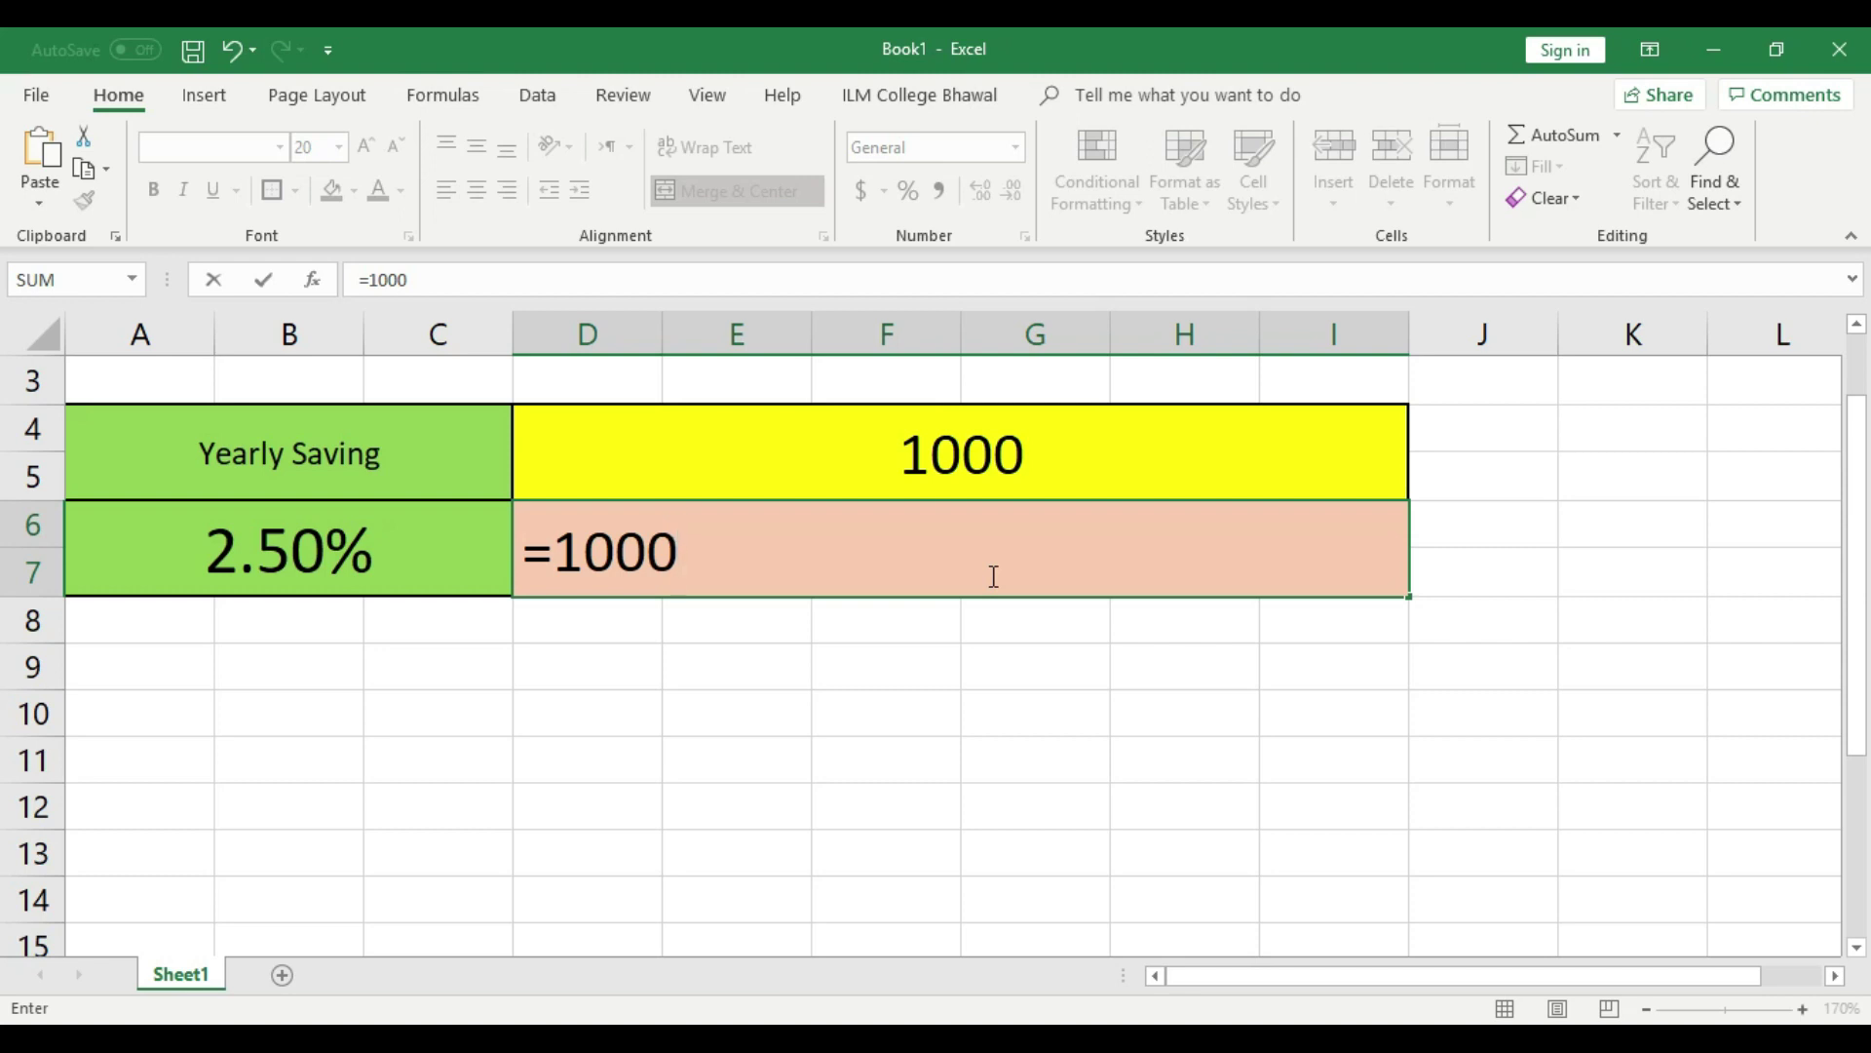
pyautogui.write('/100')
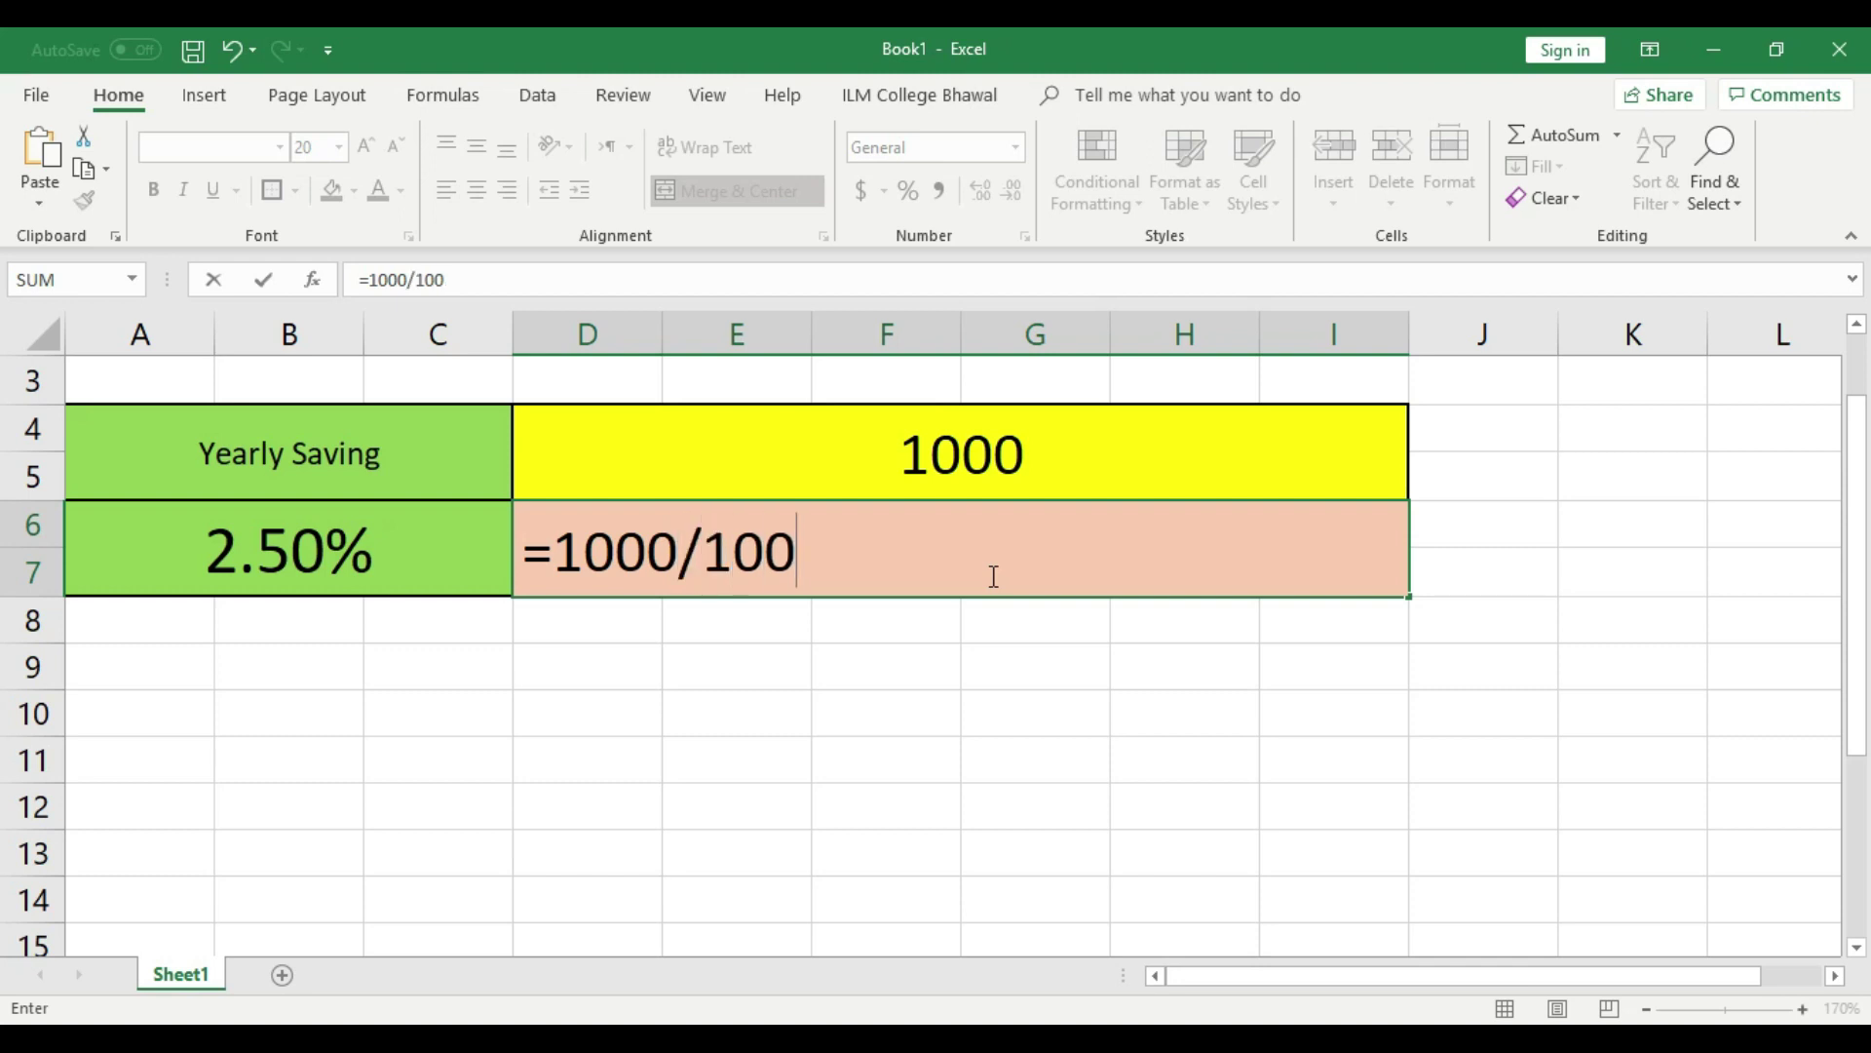
pyautogui.write('*2.5')
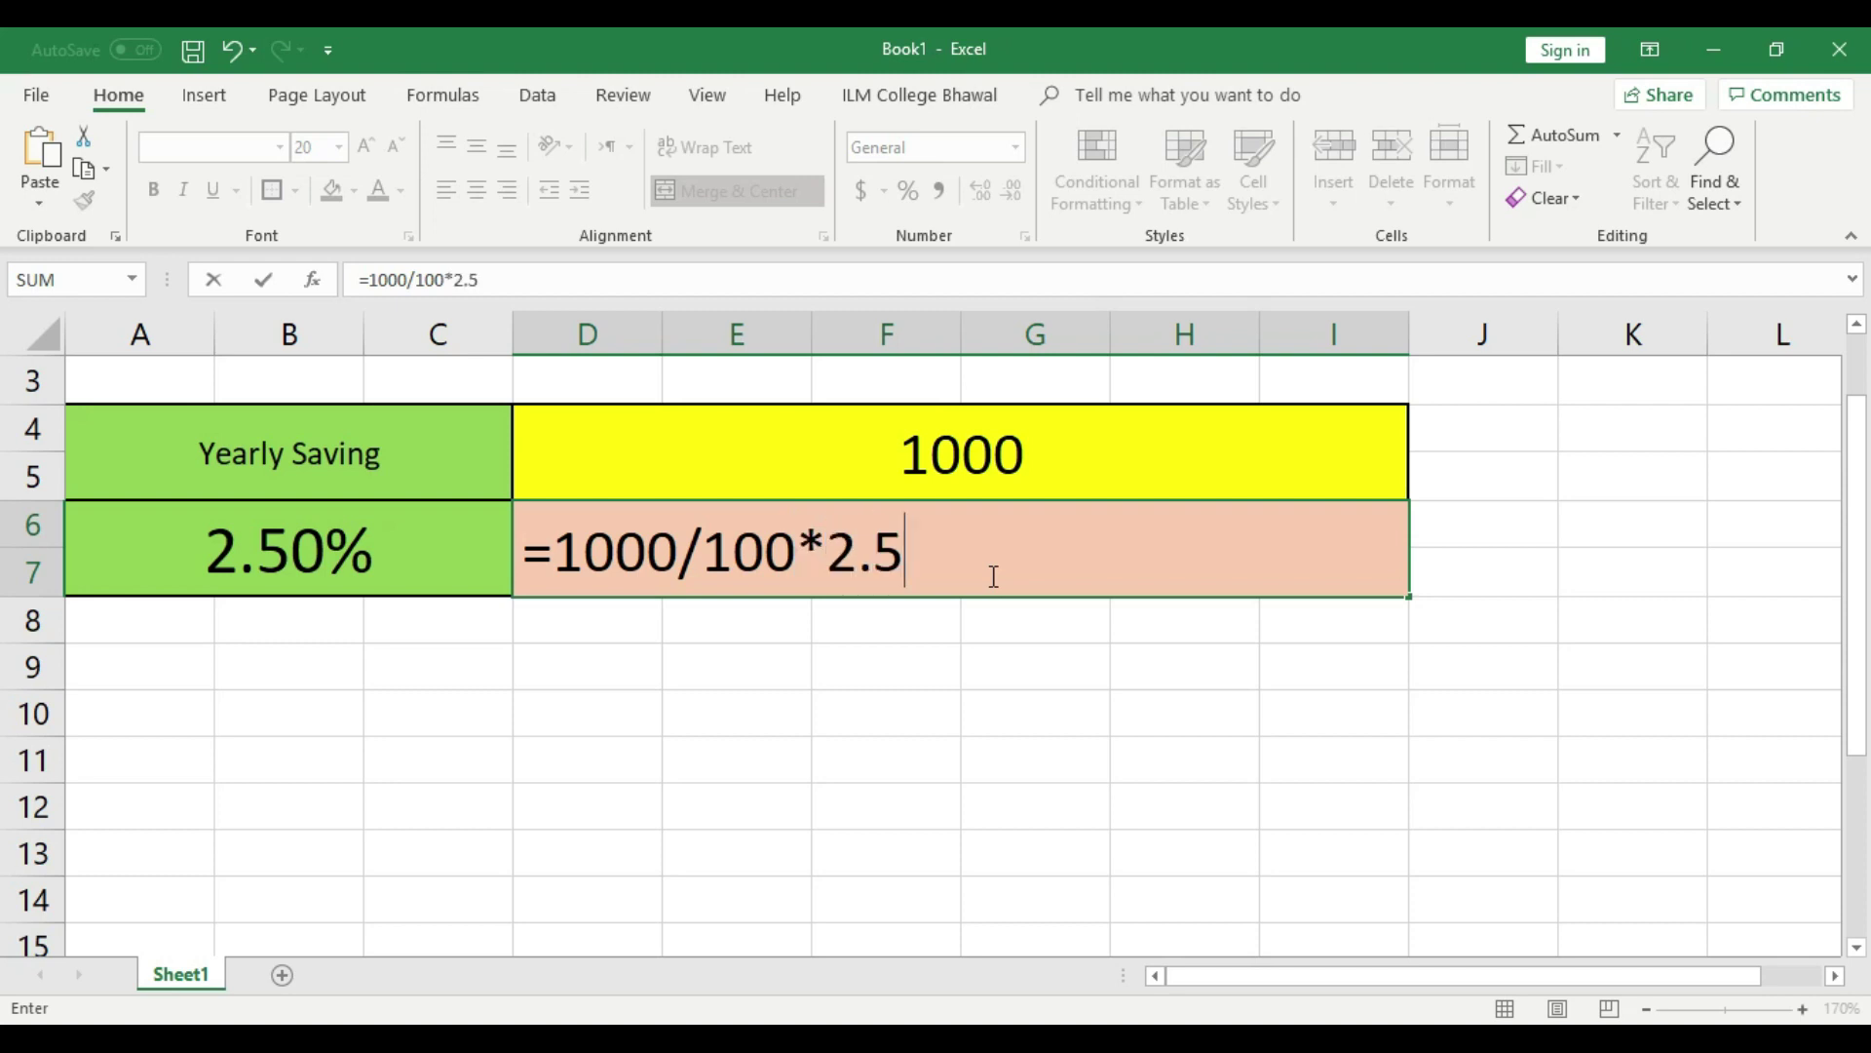
pyautogui.press('Return')
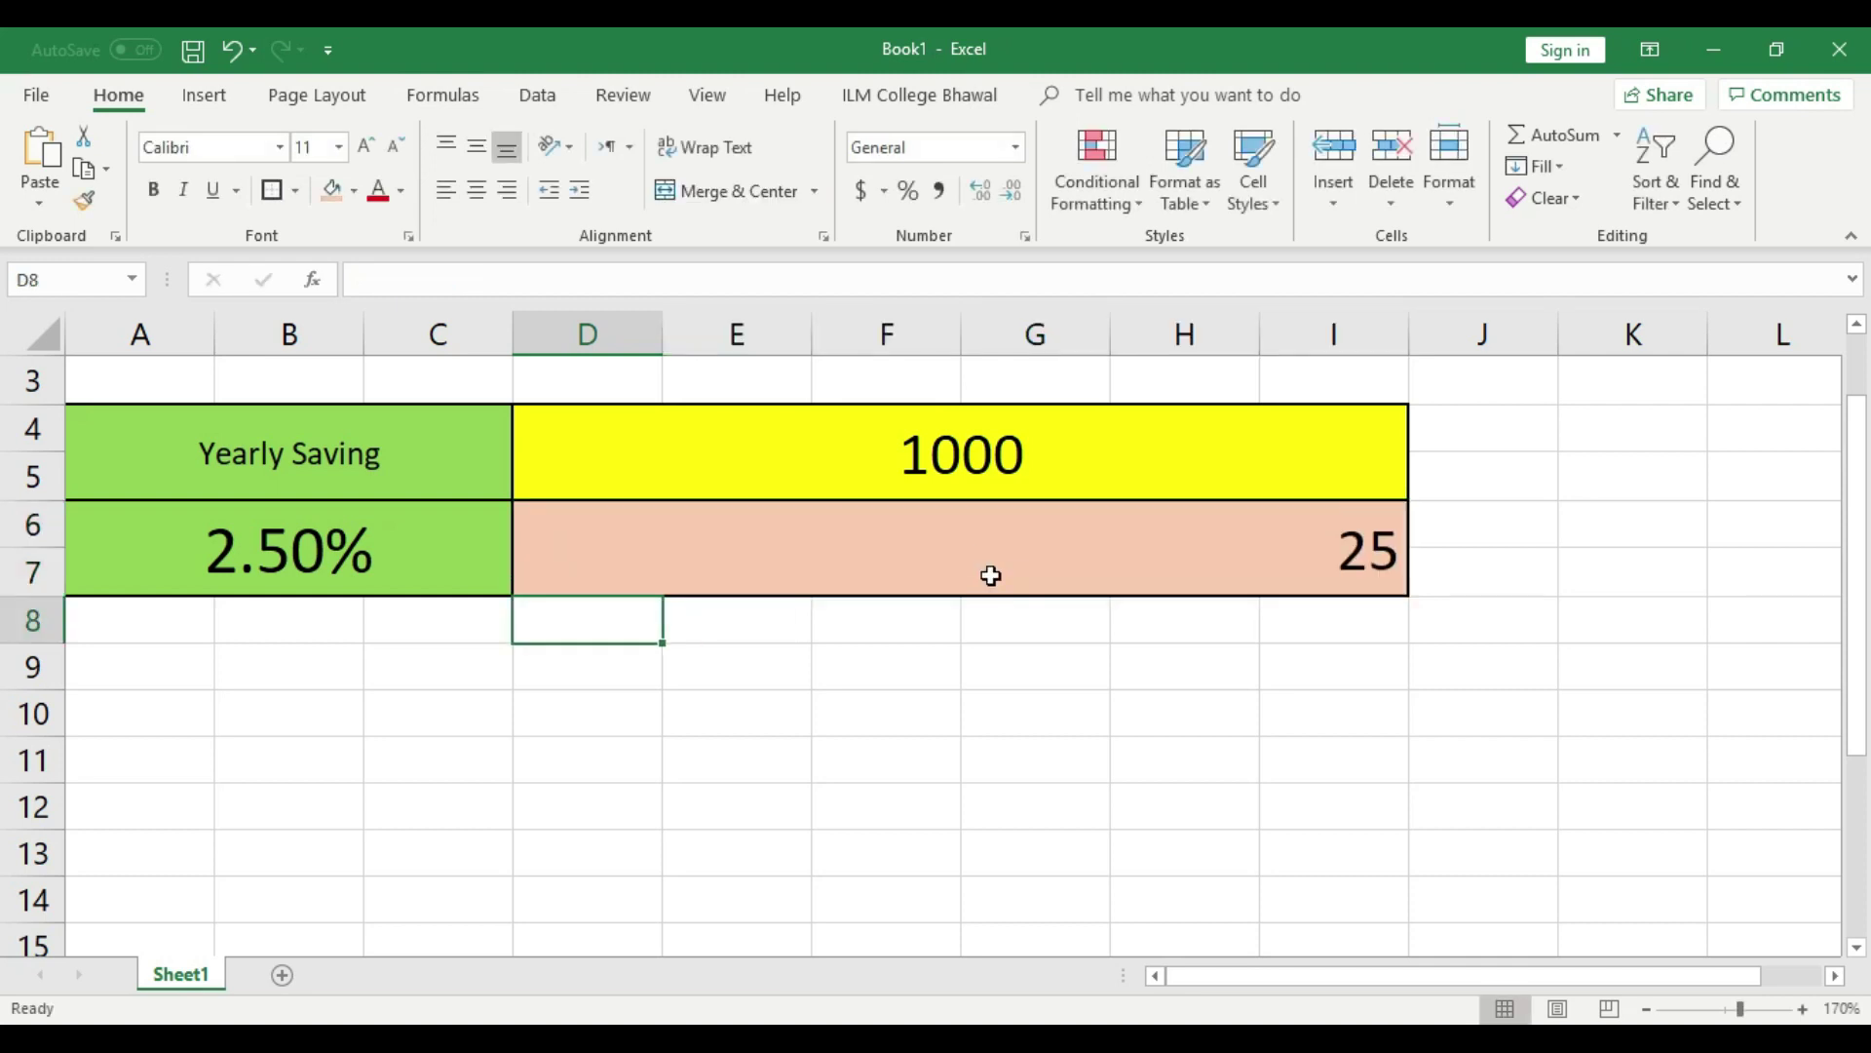
pyautogui.click(1069, 554)
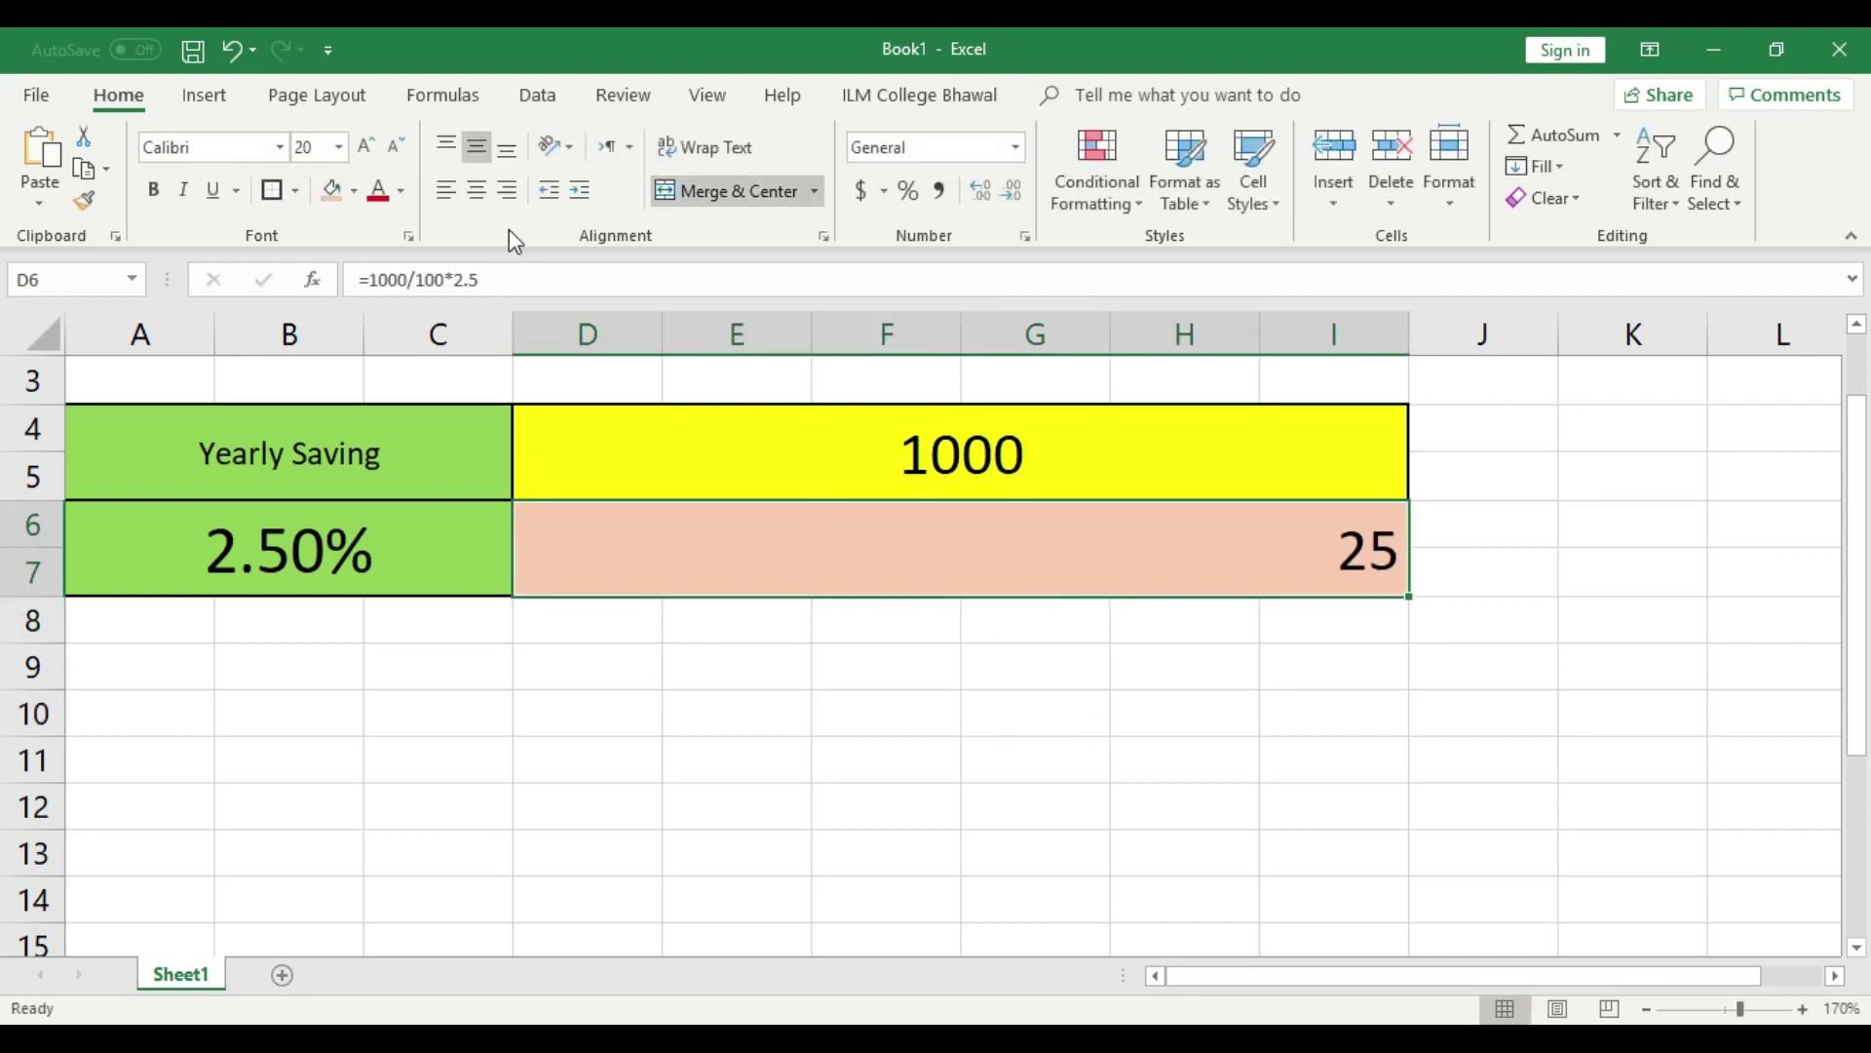
pyautogui.click(481, 197)
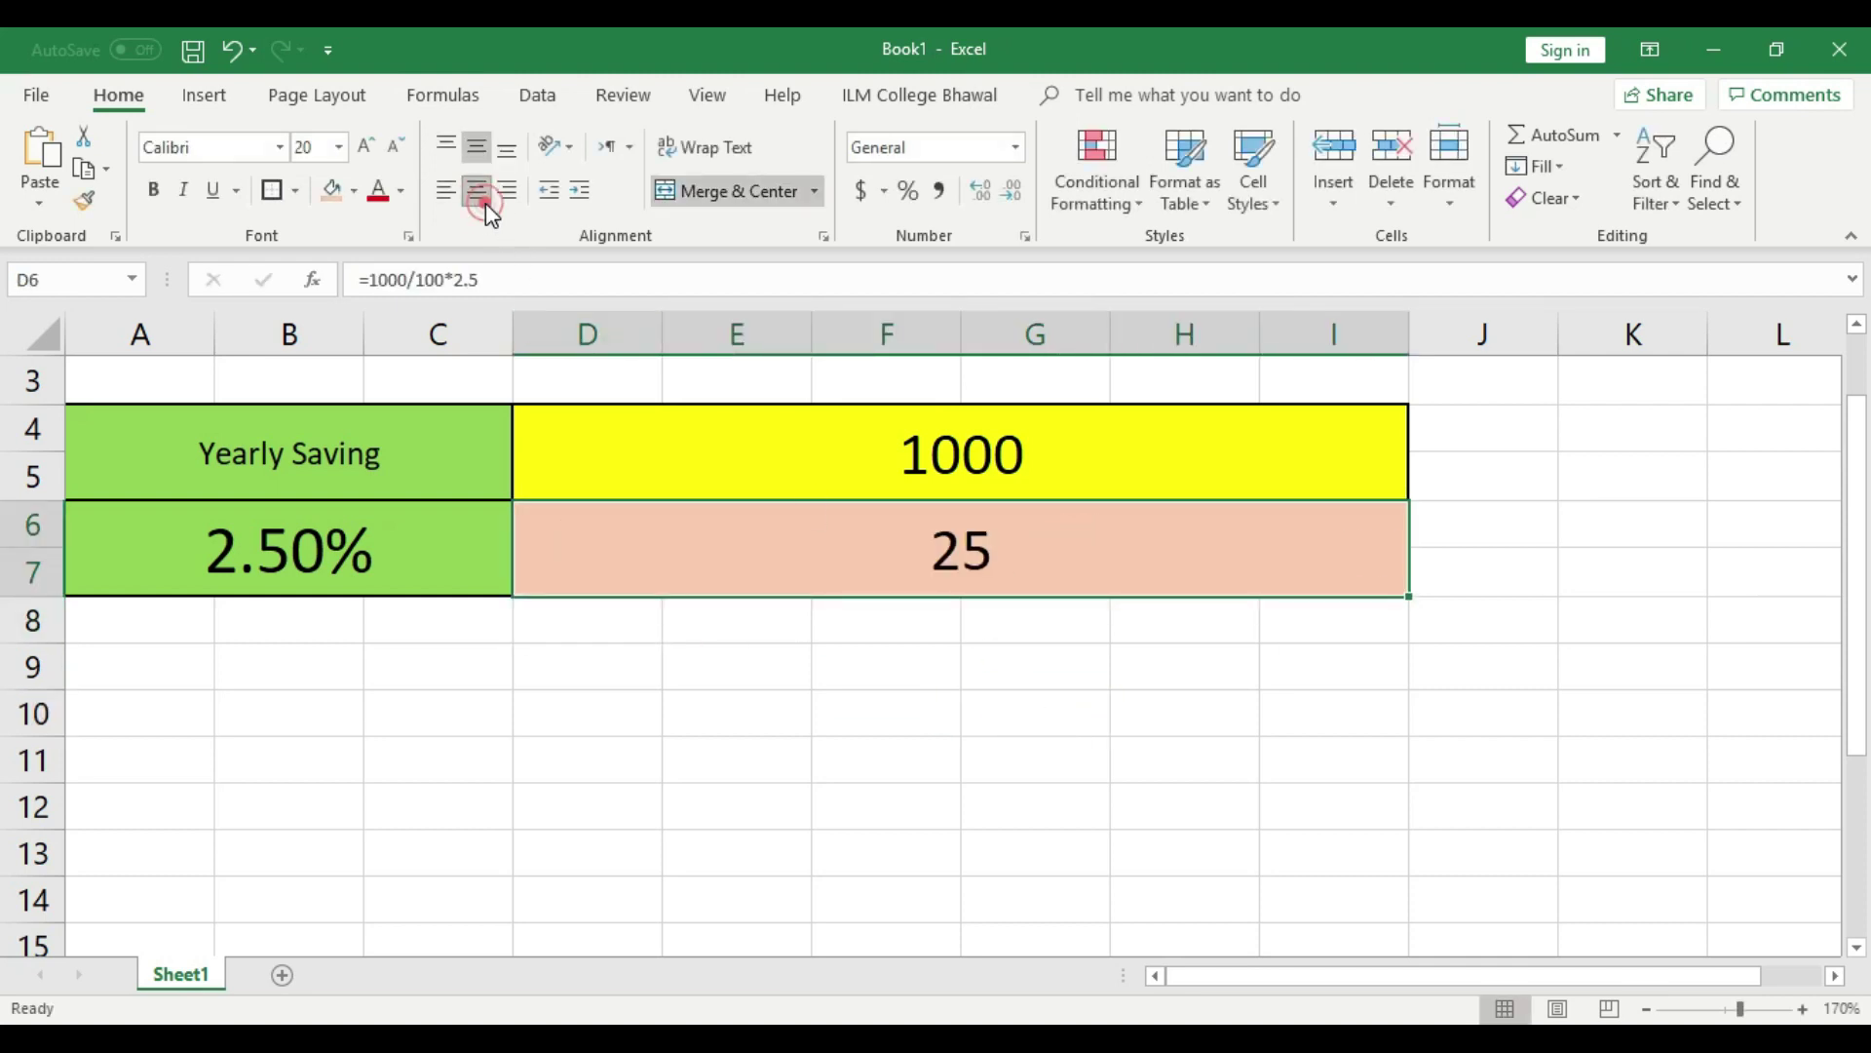
pyautogui.click(631, 608)
pyautogui.click(910, 576)
pyautogui.click(1012, 432)
pyautogui.click(1013, 565)
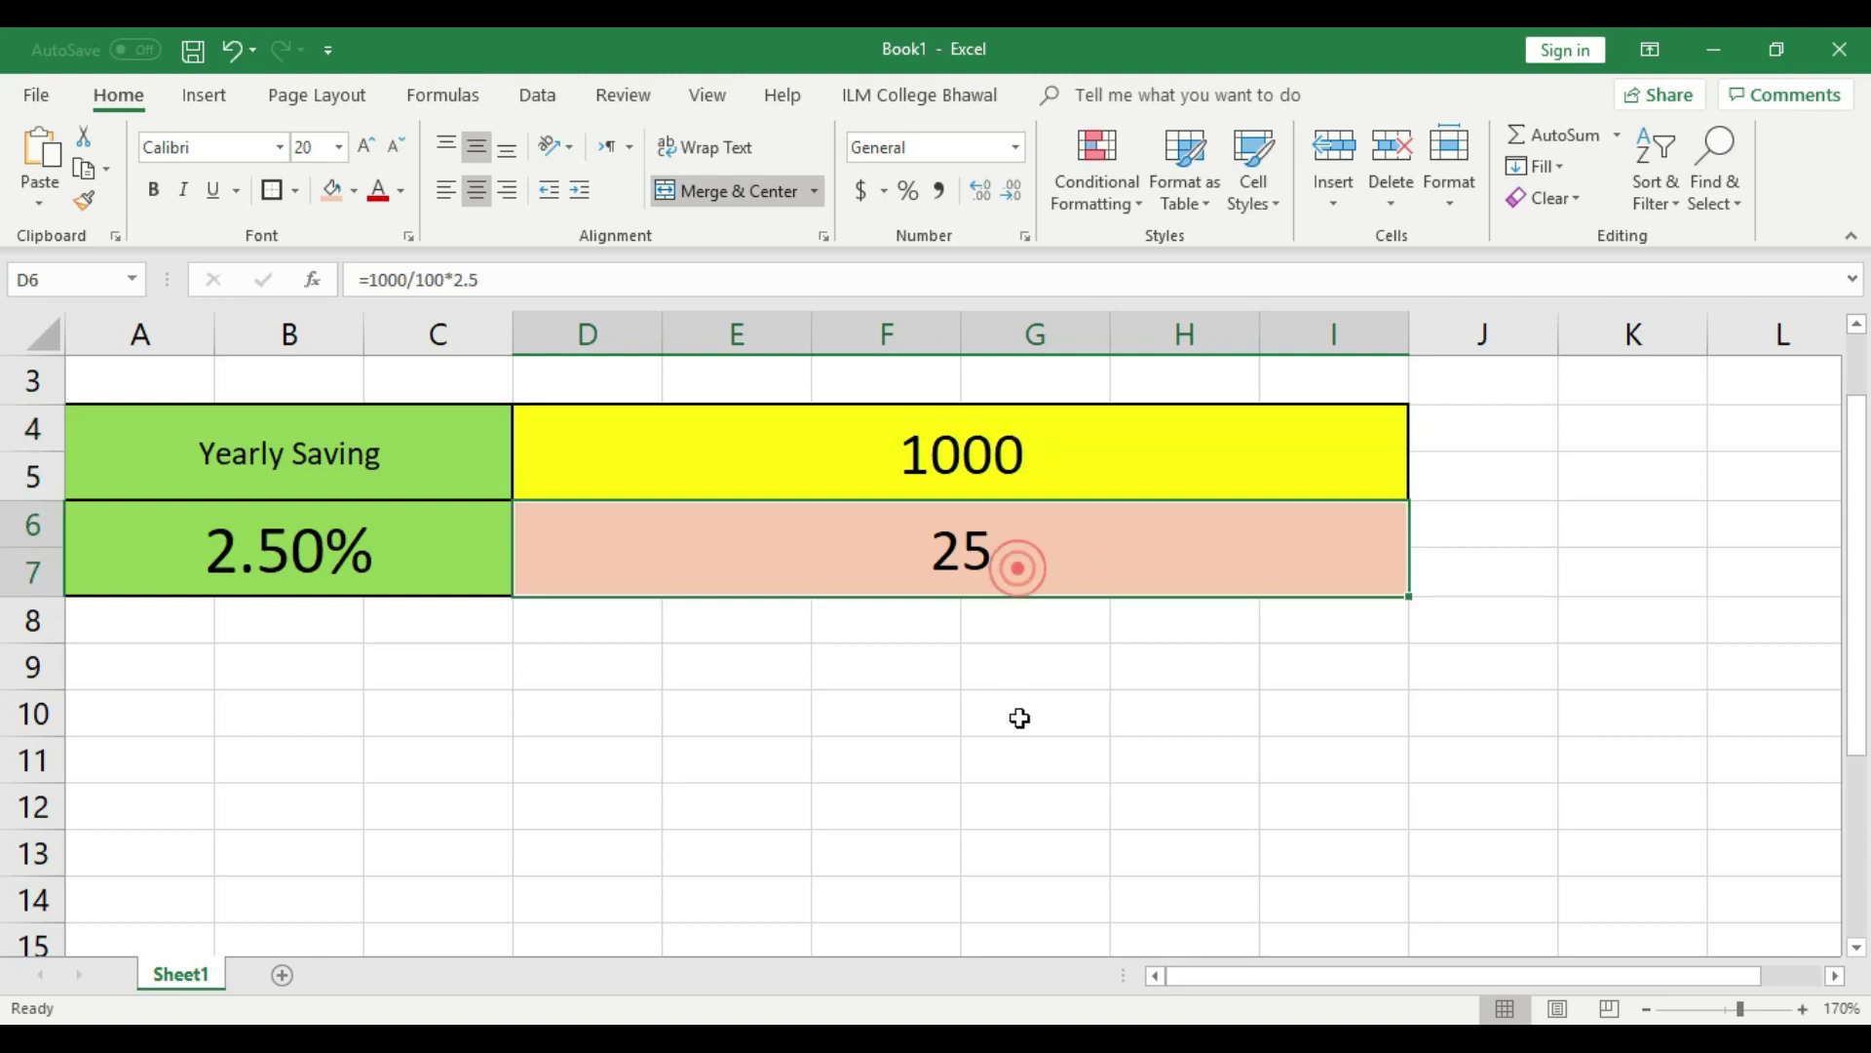
# Delete the old content in rows 3 through 10.
pyautogui.moveTo(32, 380); pyautogui.dragTo(67, 716)
pyautogui.rightClick(32, 518)
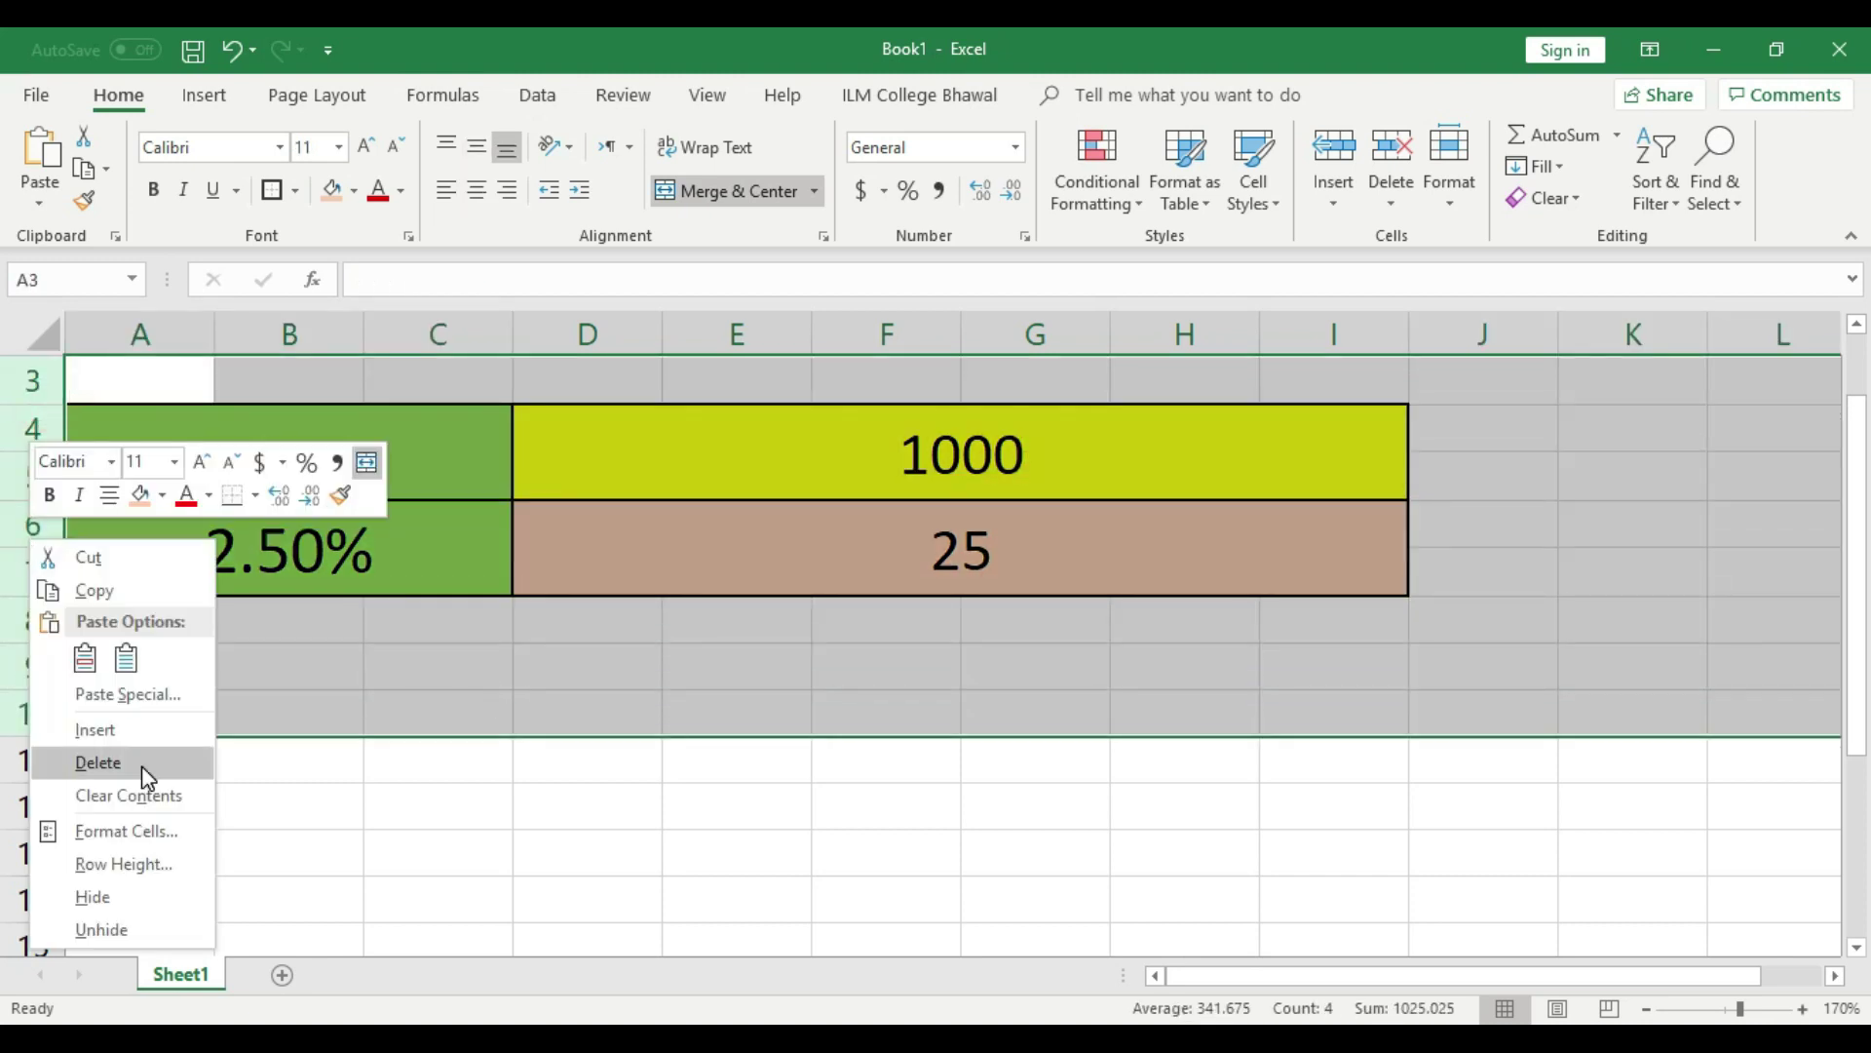
pyautogui.click(143, 765)
pyautogui.click(650, 766)
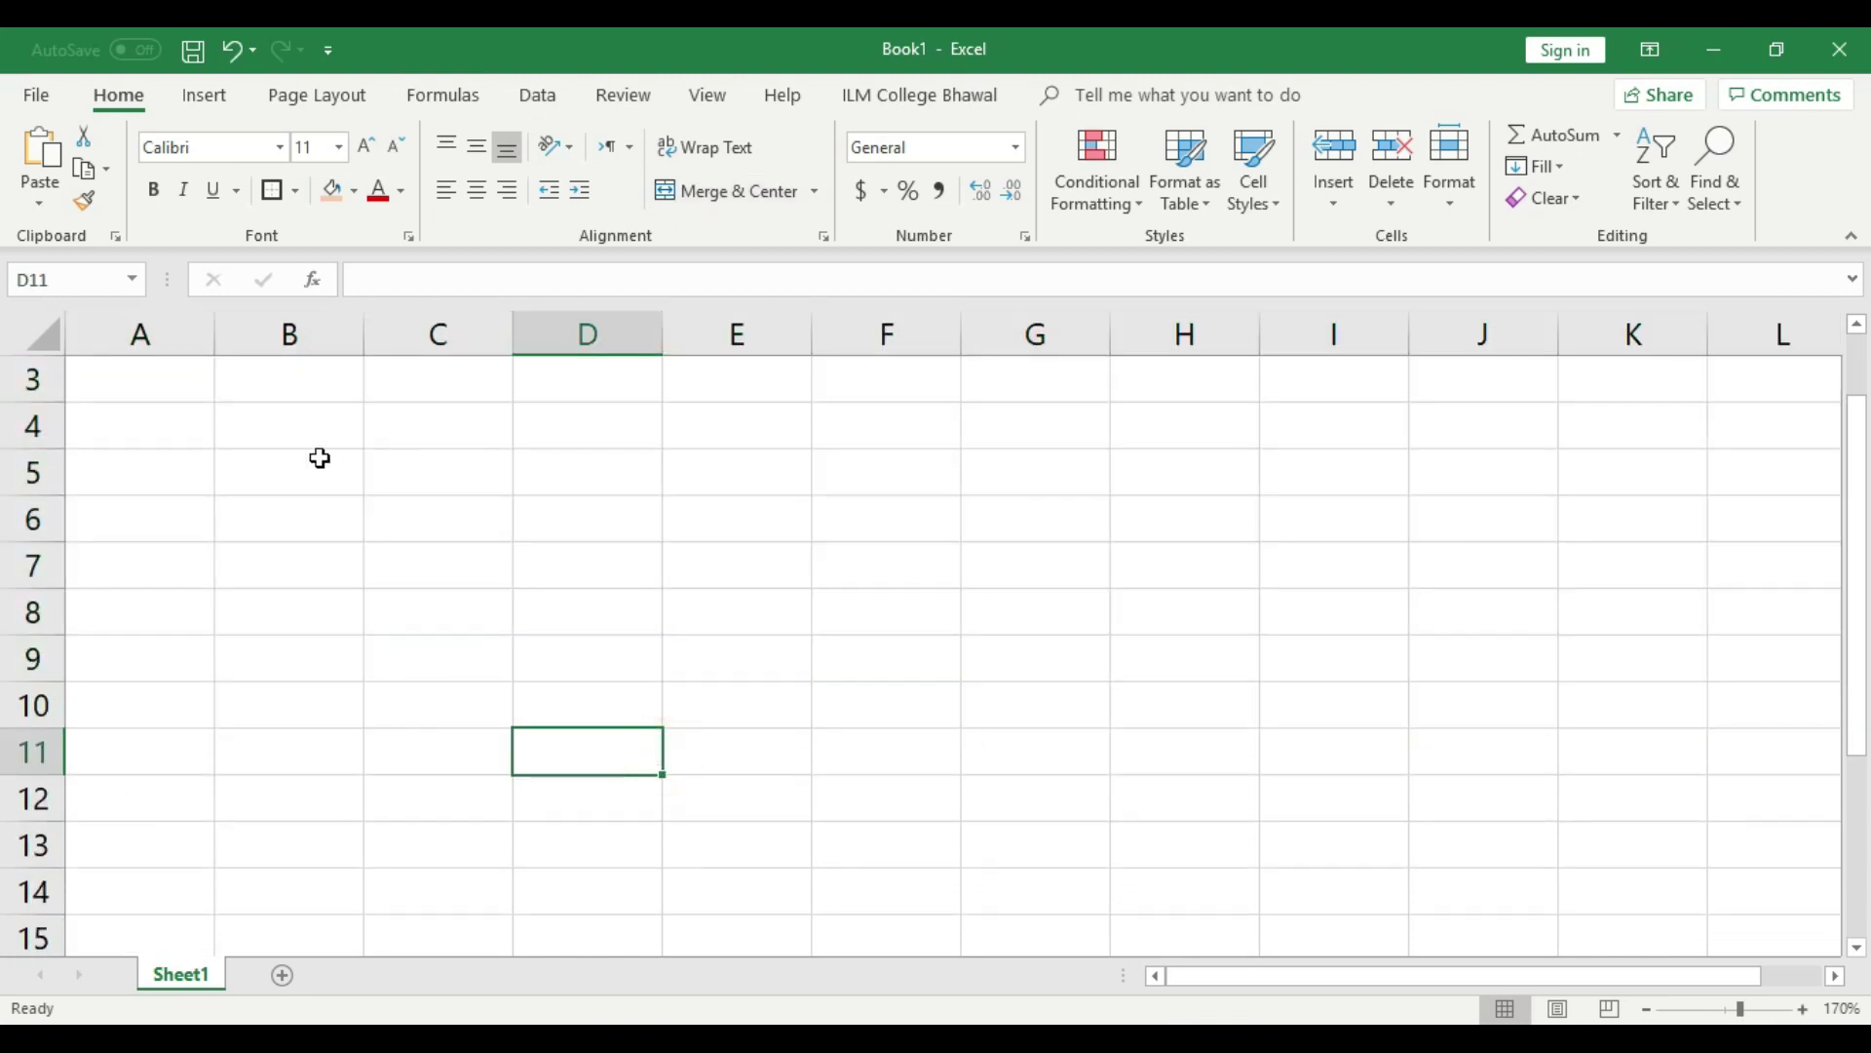
pyautogui.moveTo(318, 464); pyautogui.dragTo(698, 626)
pyautogui.click(665, 733)
# Merge C5:D6, enter 'Year Saving', middle-align it and fill it orange.
pyautogui.moveTo(384, 481); pyautogui.dragTo(638, 527)
pyautogui.click(717, 191)
pyautogui.click(552, 596)
pyautogui.click(522, 487)
pyautogui.moveTo(771, 463); pyautogui.dragTo(864, 500)
pyautogui.click(530, 481)
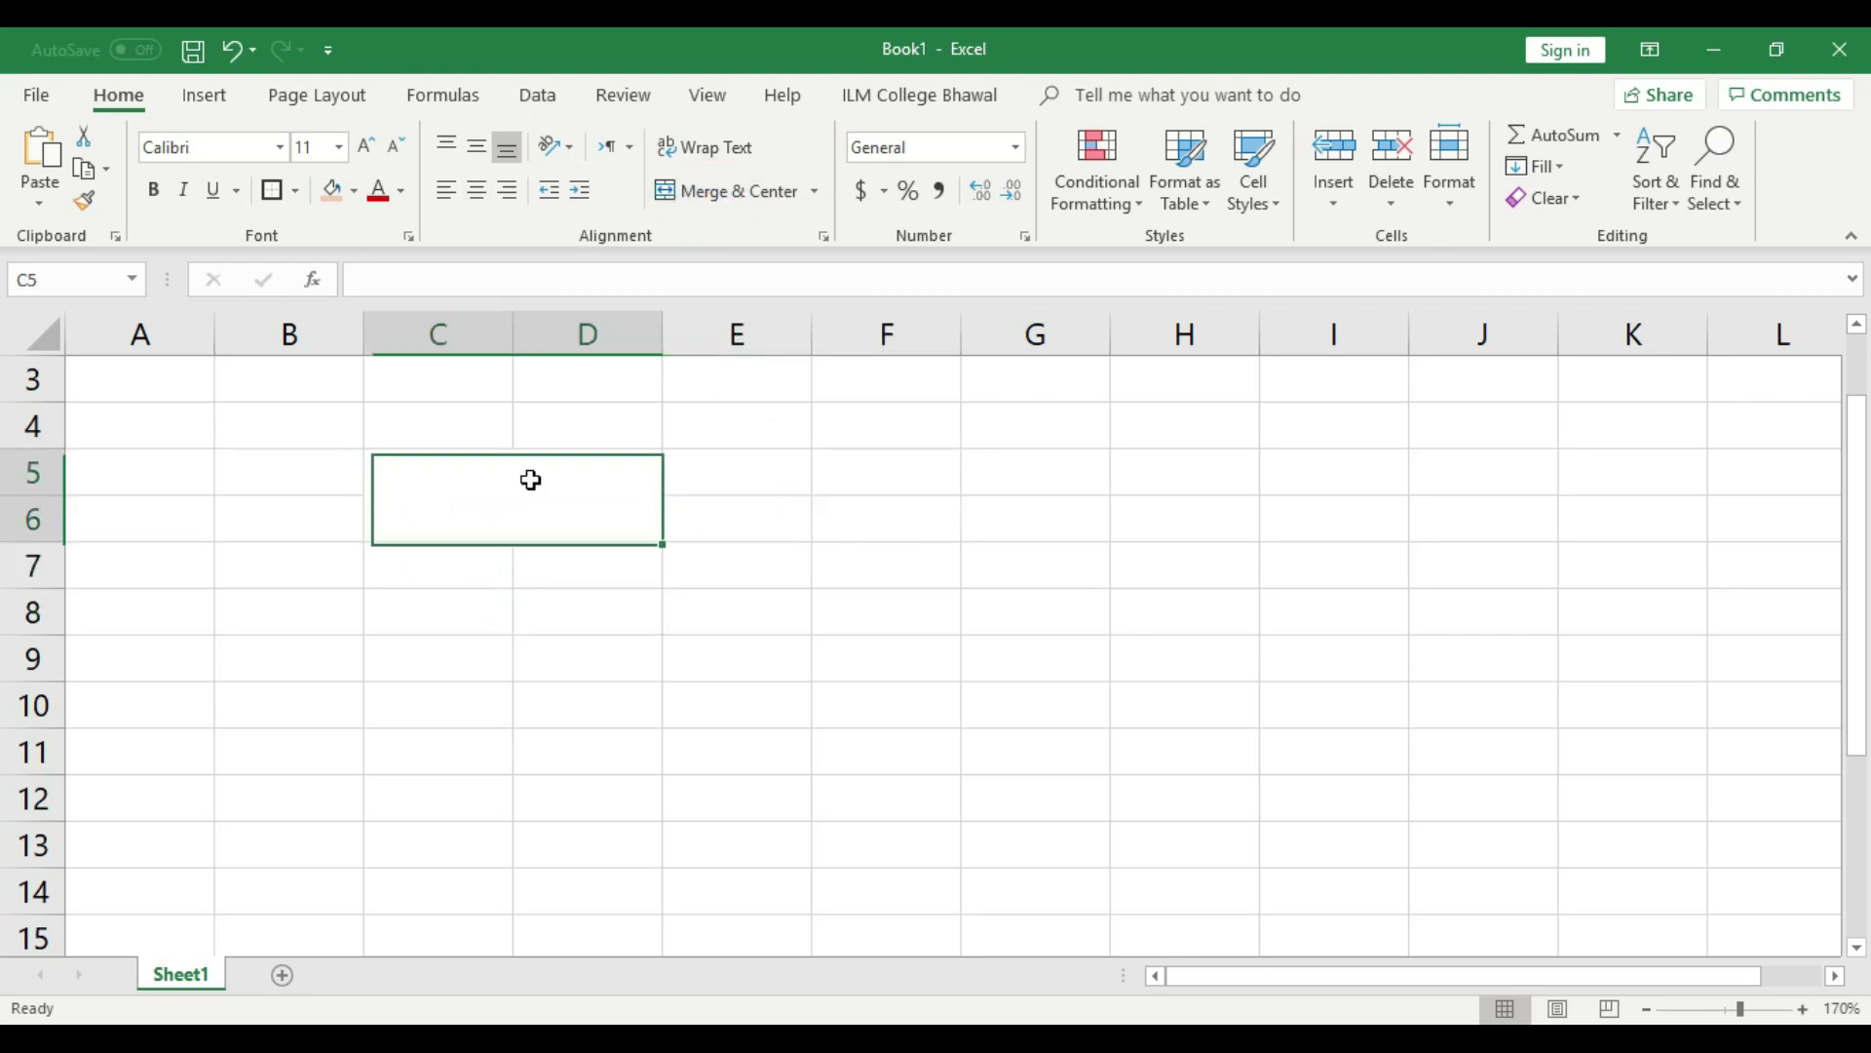
pyautogui.doubleClick(531, 480)
pyautogui.write('Year')
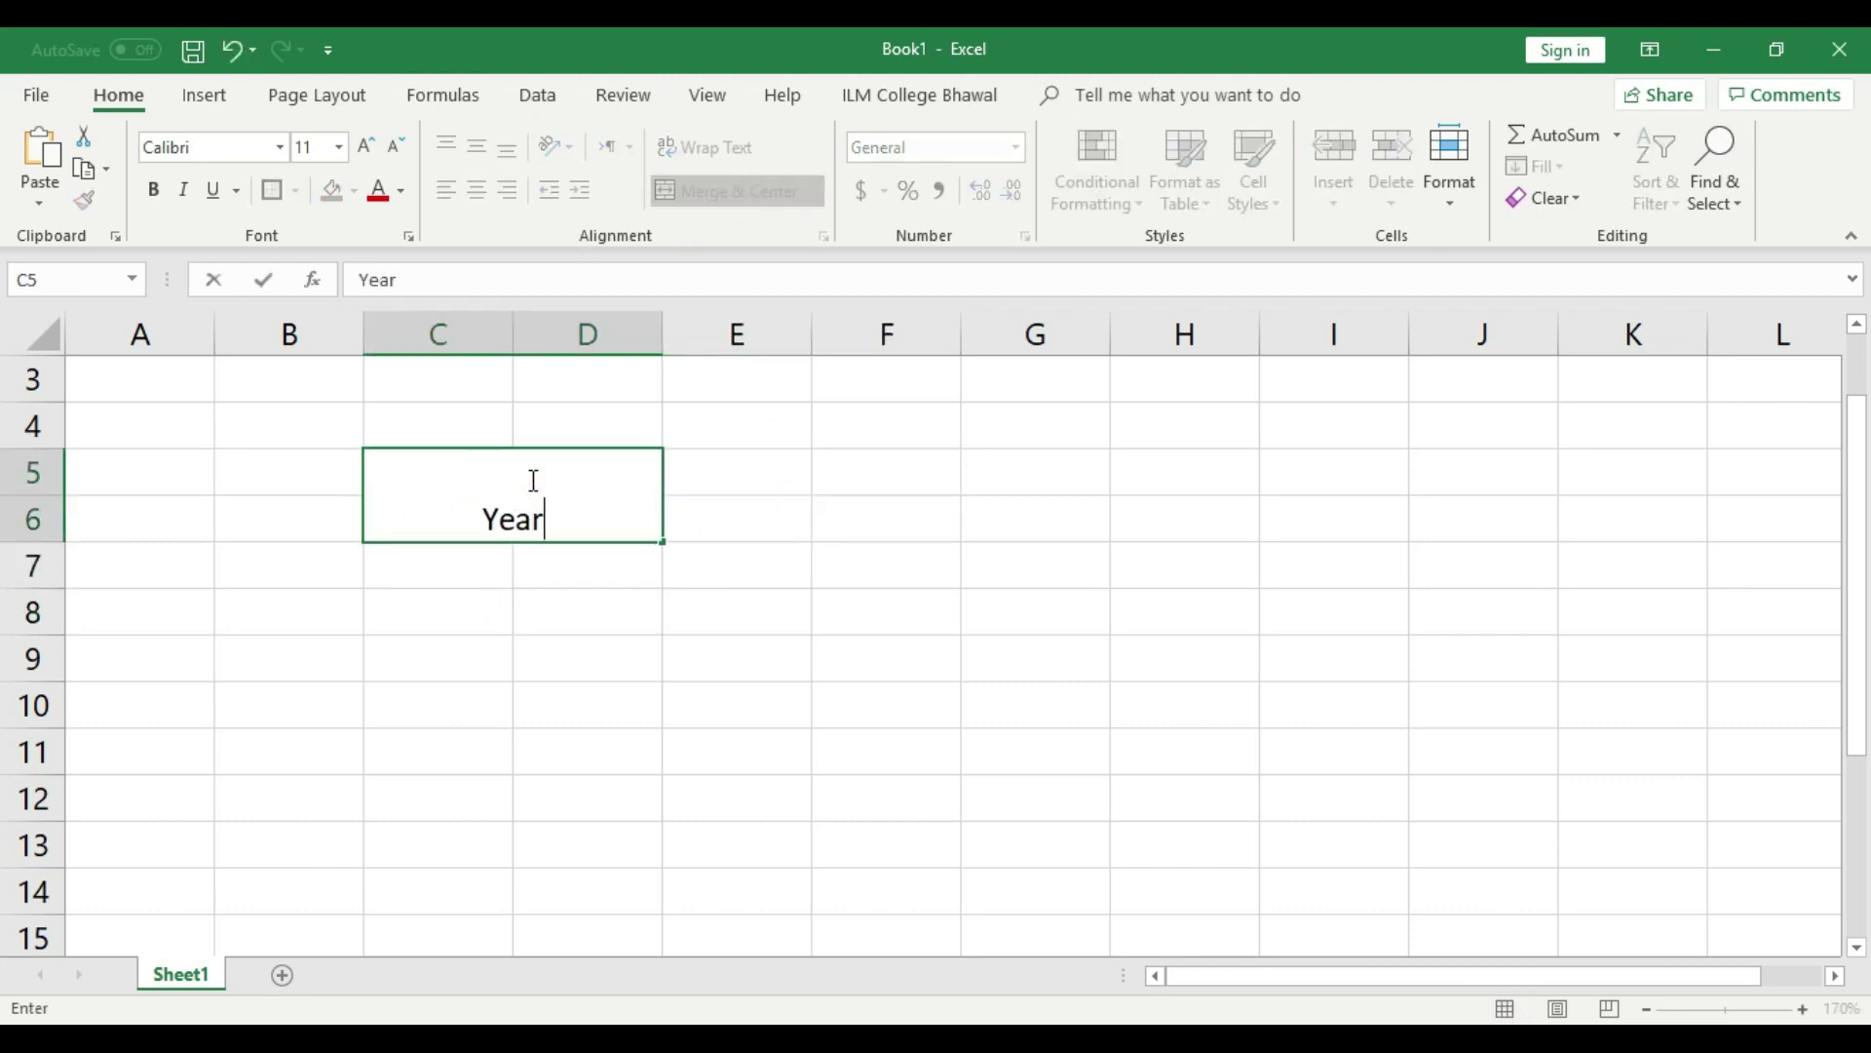
pyautogui.write(' Saving')
pyautogui.click(563, 656)
pyautogui.click(556, 523)
pyautogui.click(477, 146)
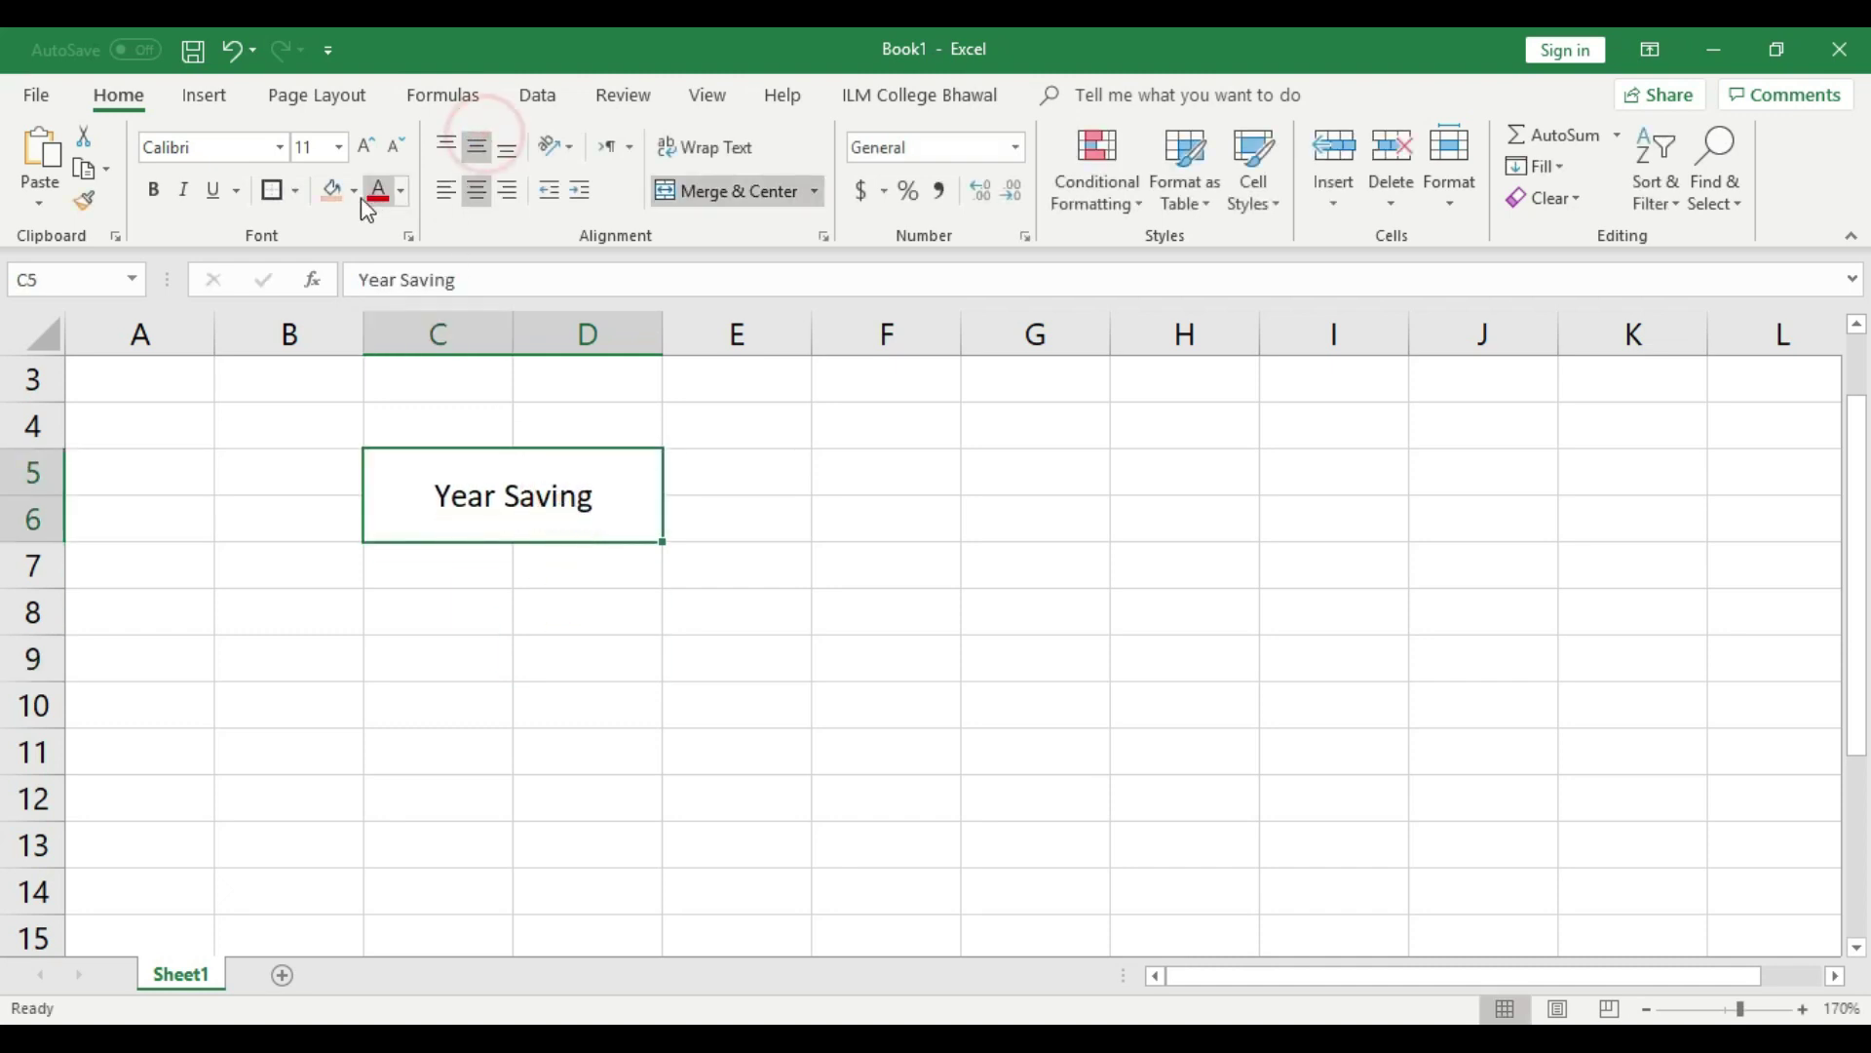
pyautogui.click(334, 190)
# Merge E5:G6, enter 50000, middle-align it and fill it light gold.
pyautogui.moveTo(777, 468); pyautogui.dragTo(1056, 539)
pyautogui.click(700, 192)
pyautogui.click(880, 597)
pyautogui.doubleClick(851, 506)
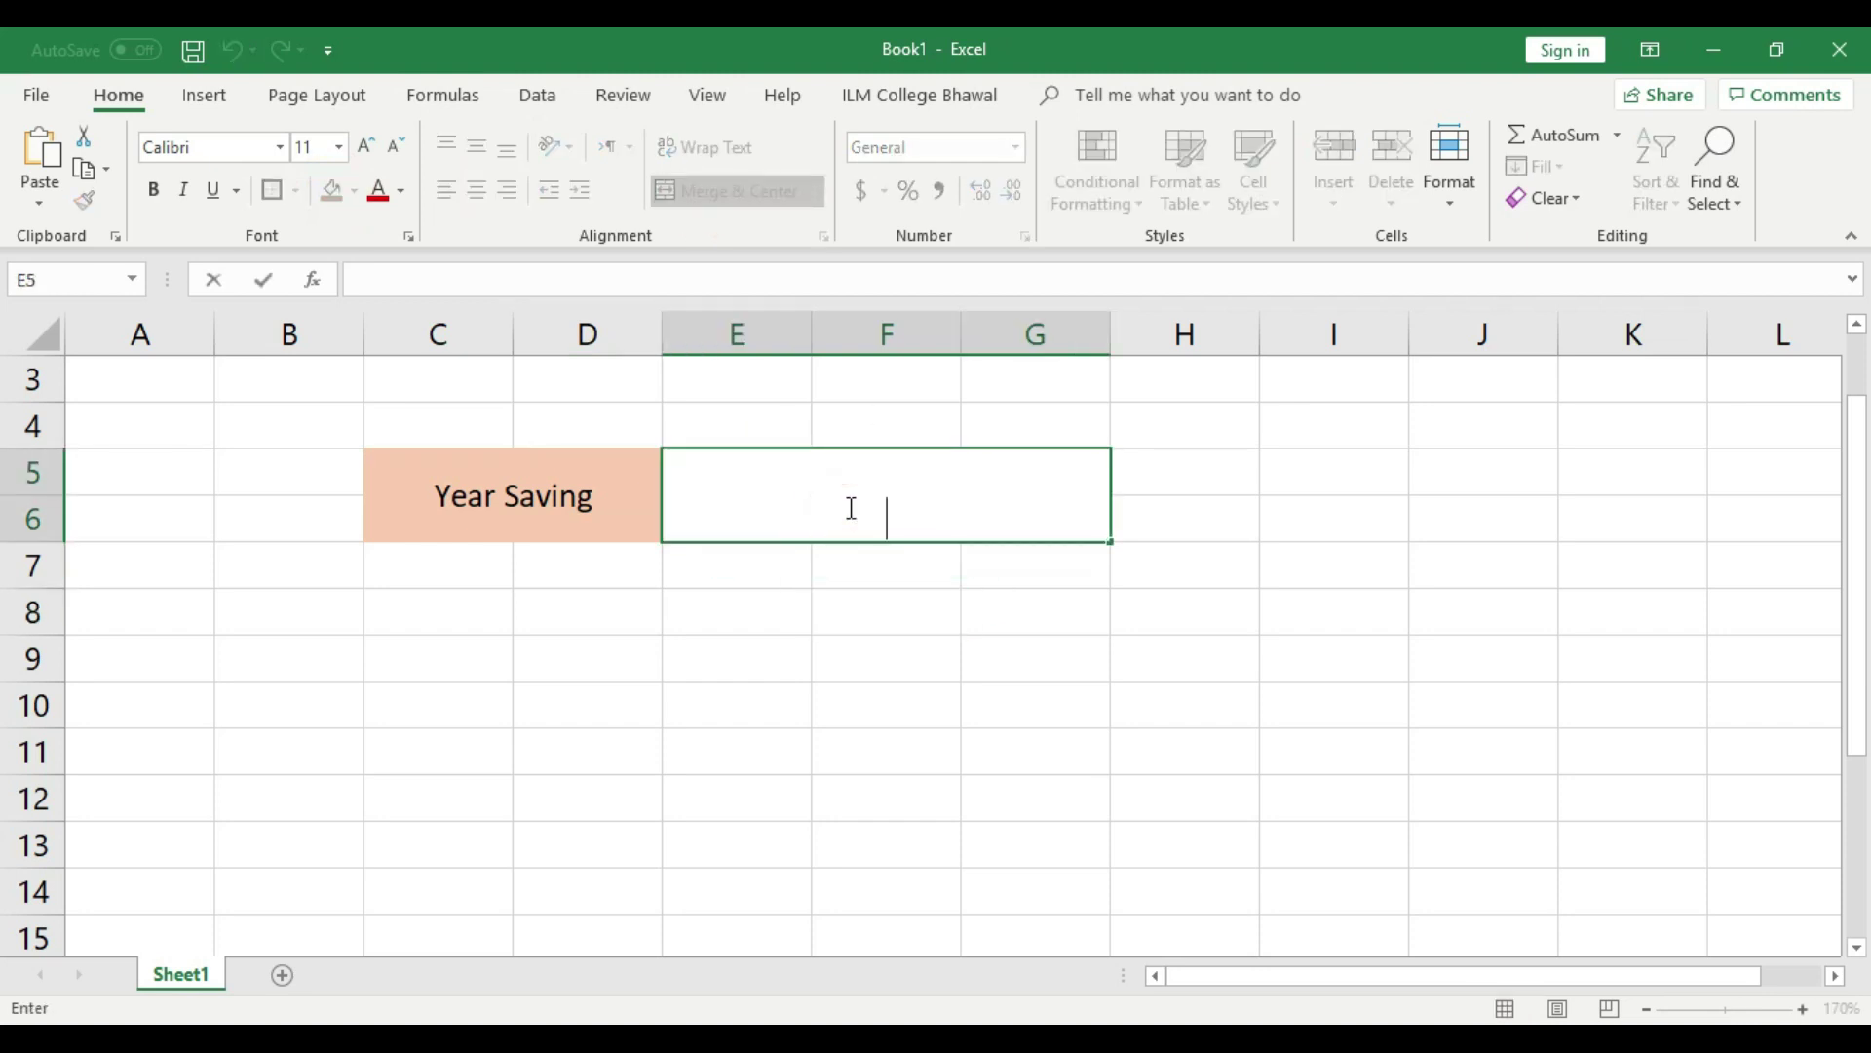
pyautogui.write('50000')
pyautogui.click(1003, 687)
pyautogui.click(927, 472)
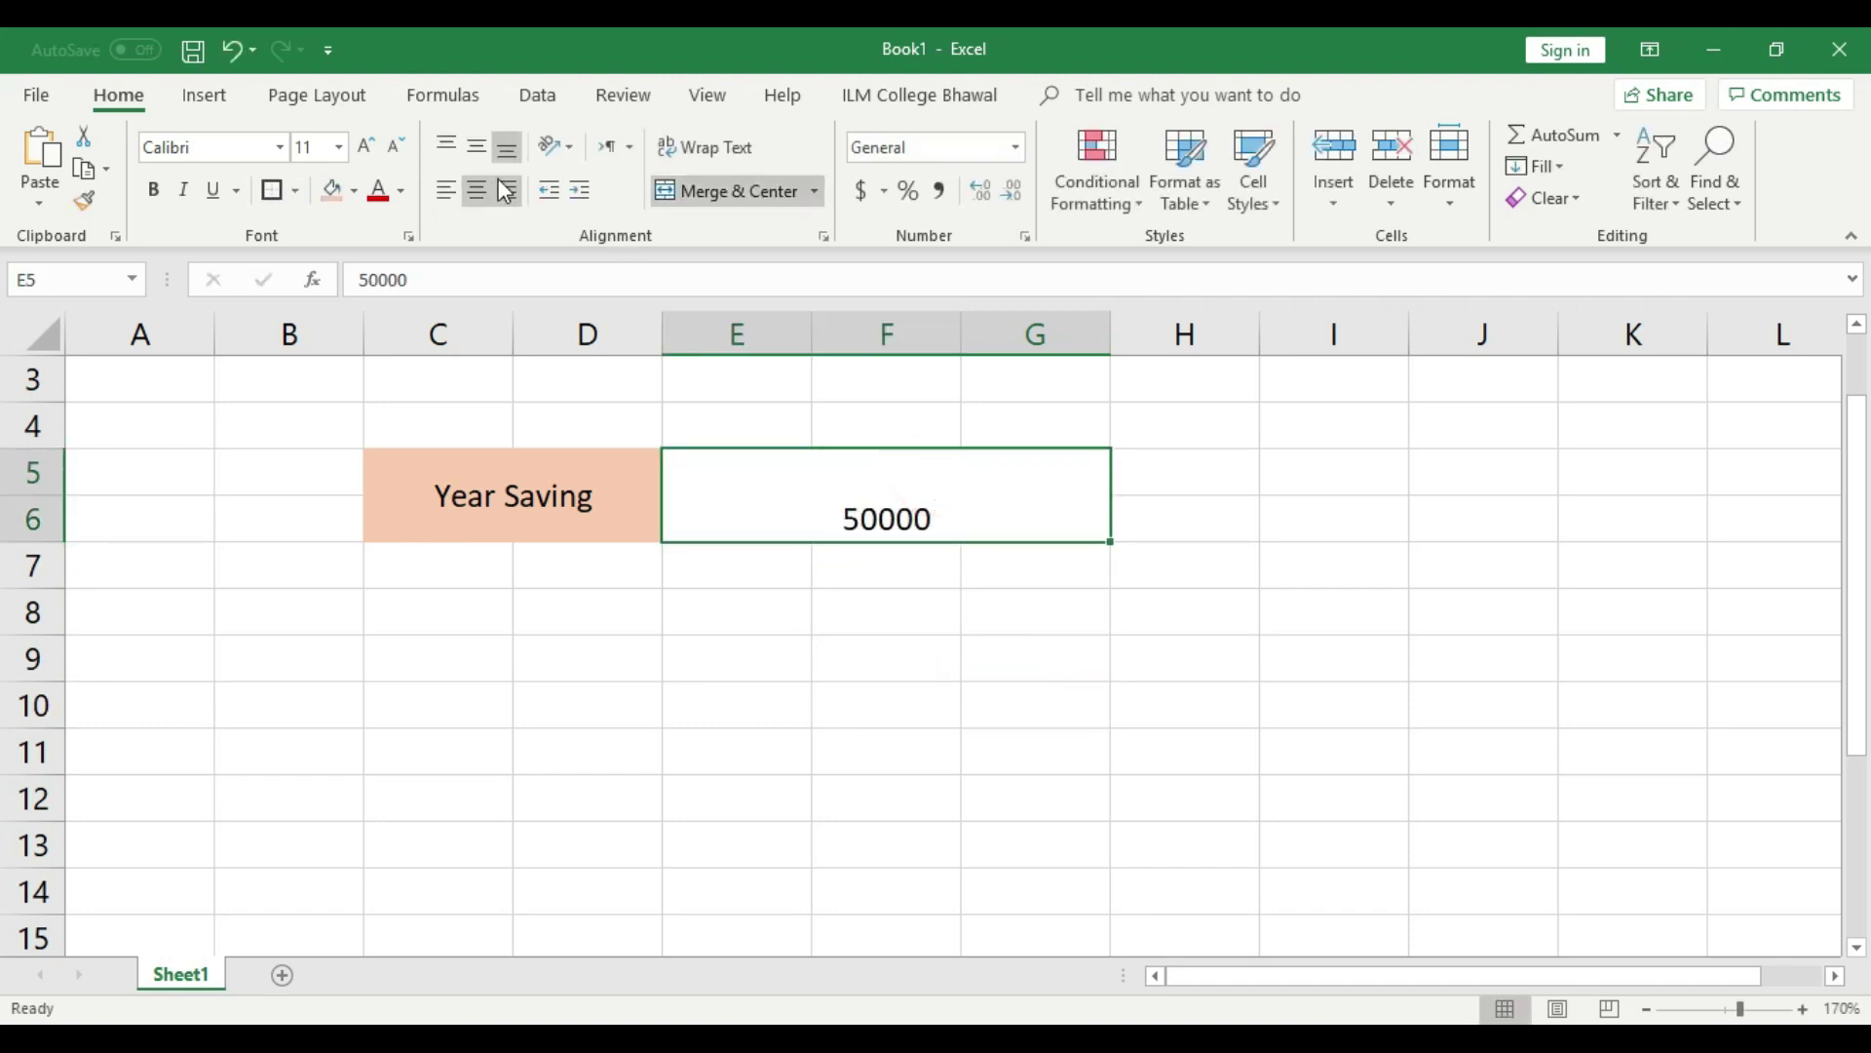
pyautogui.click(477, 146)
pyautogui.click(354, 190)
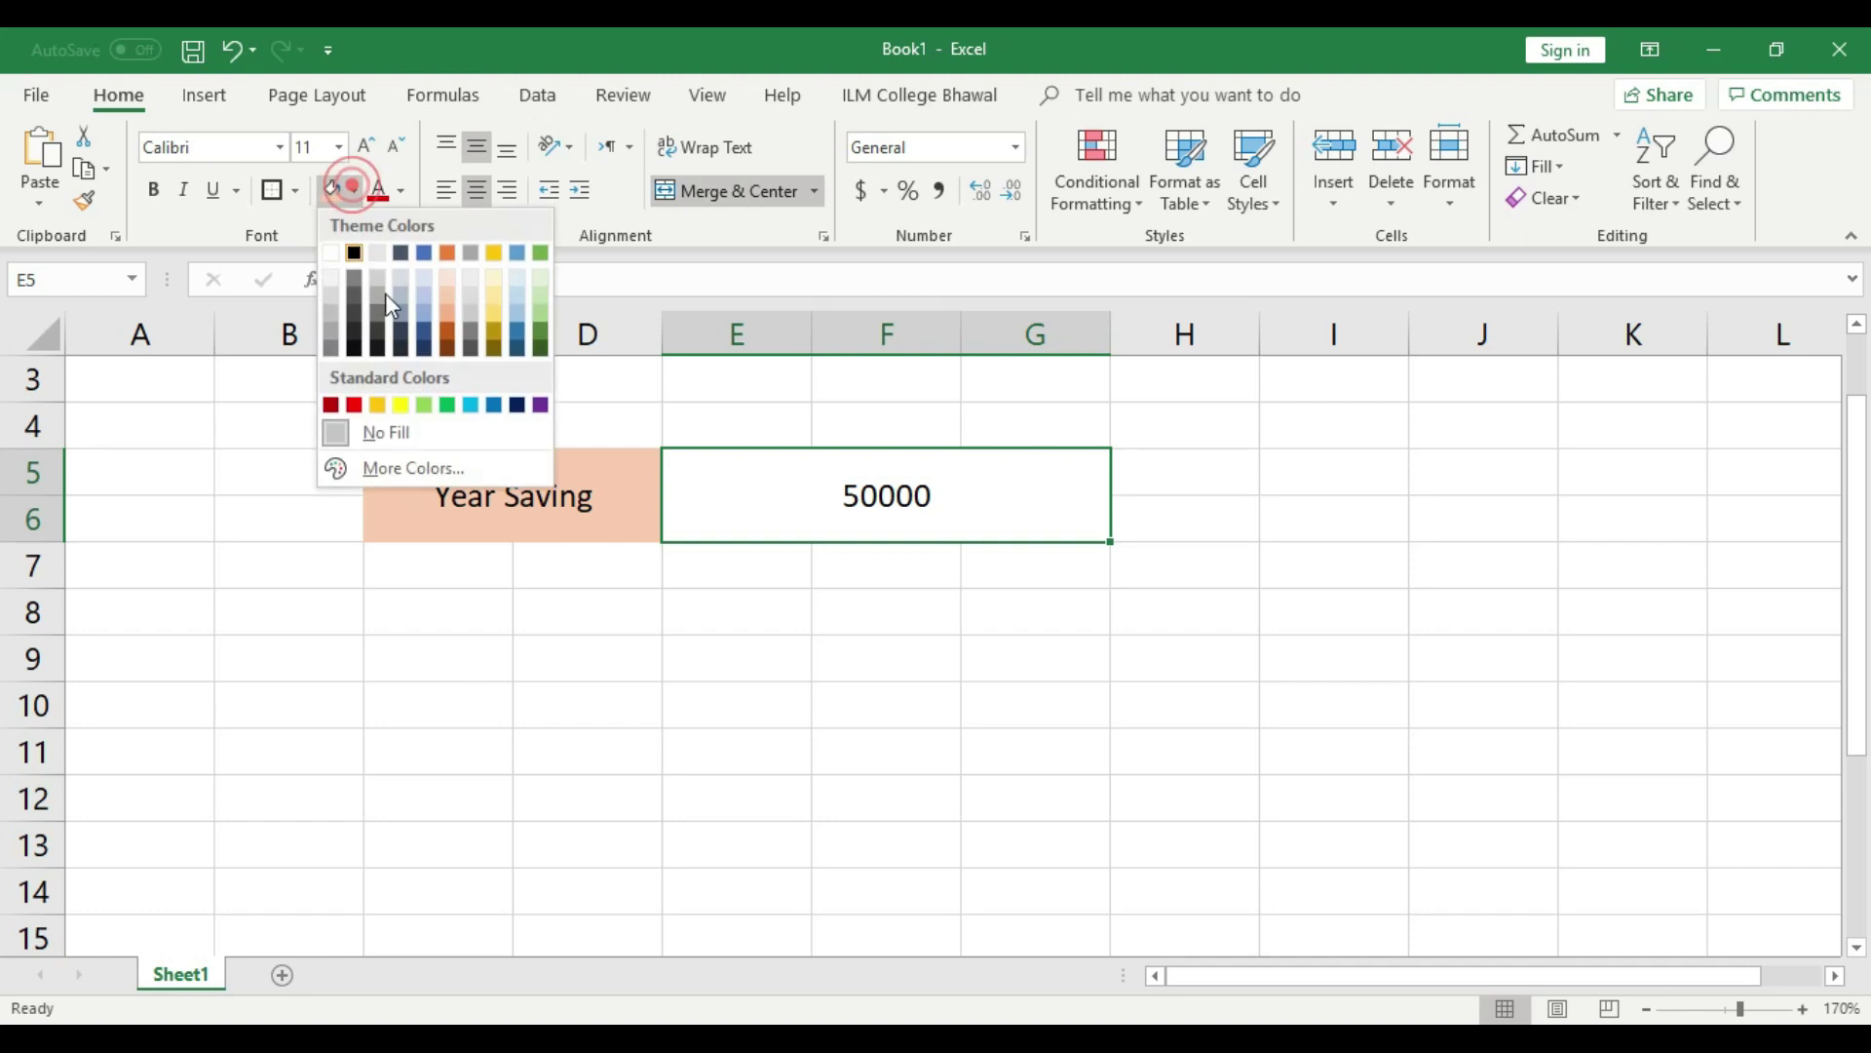
pyautogui.click(494, 309)
# Add outline borders around the Year Saving and 50000 cells.
pyautogui.click(585, 497)
pyautogui.click(290, 190)
pyautogui.click(903, 472)
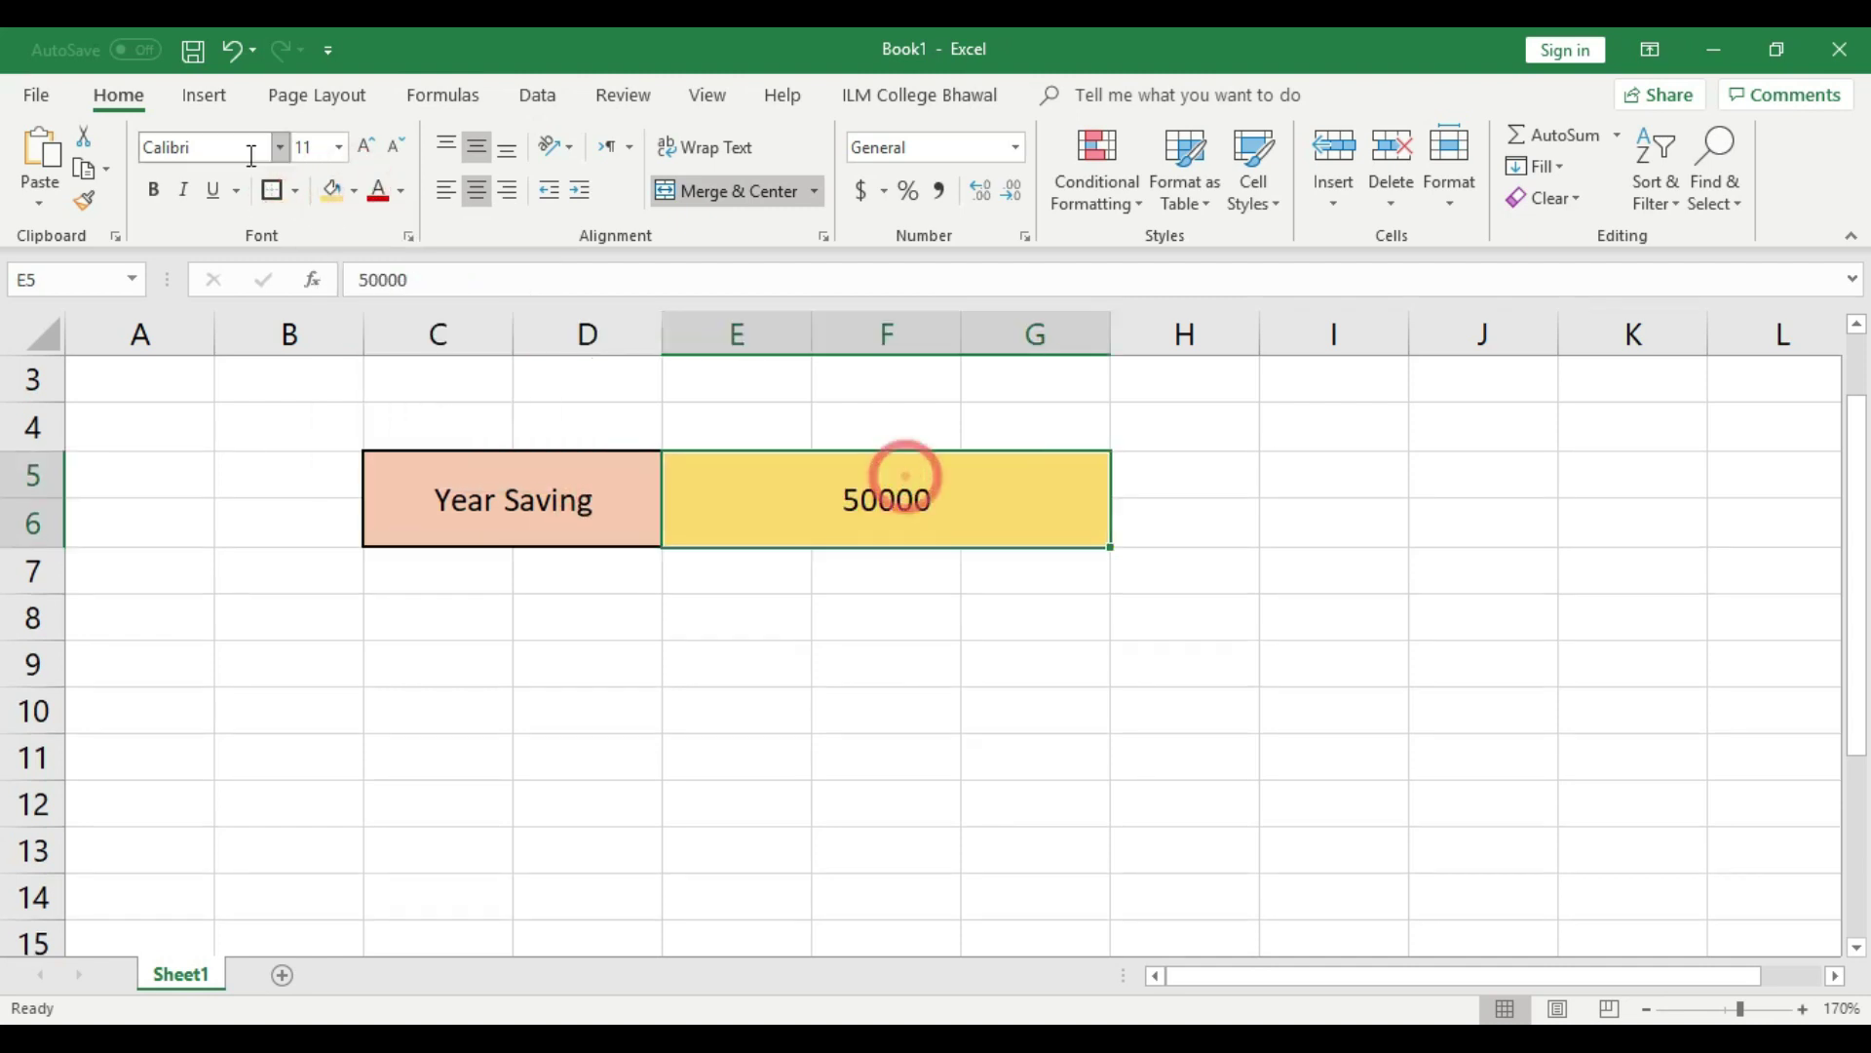
pyautogui.click(272, 190)
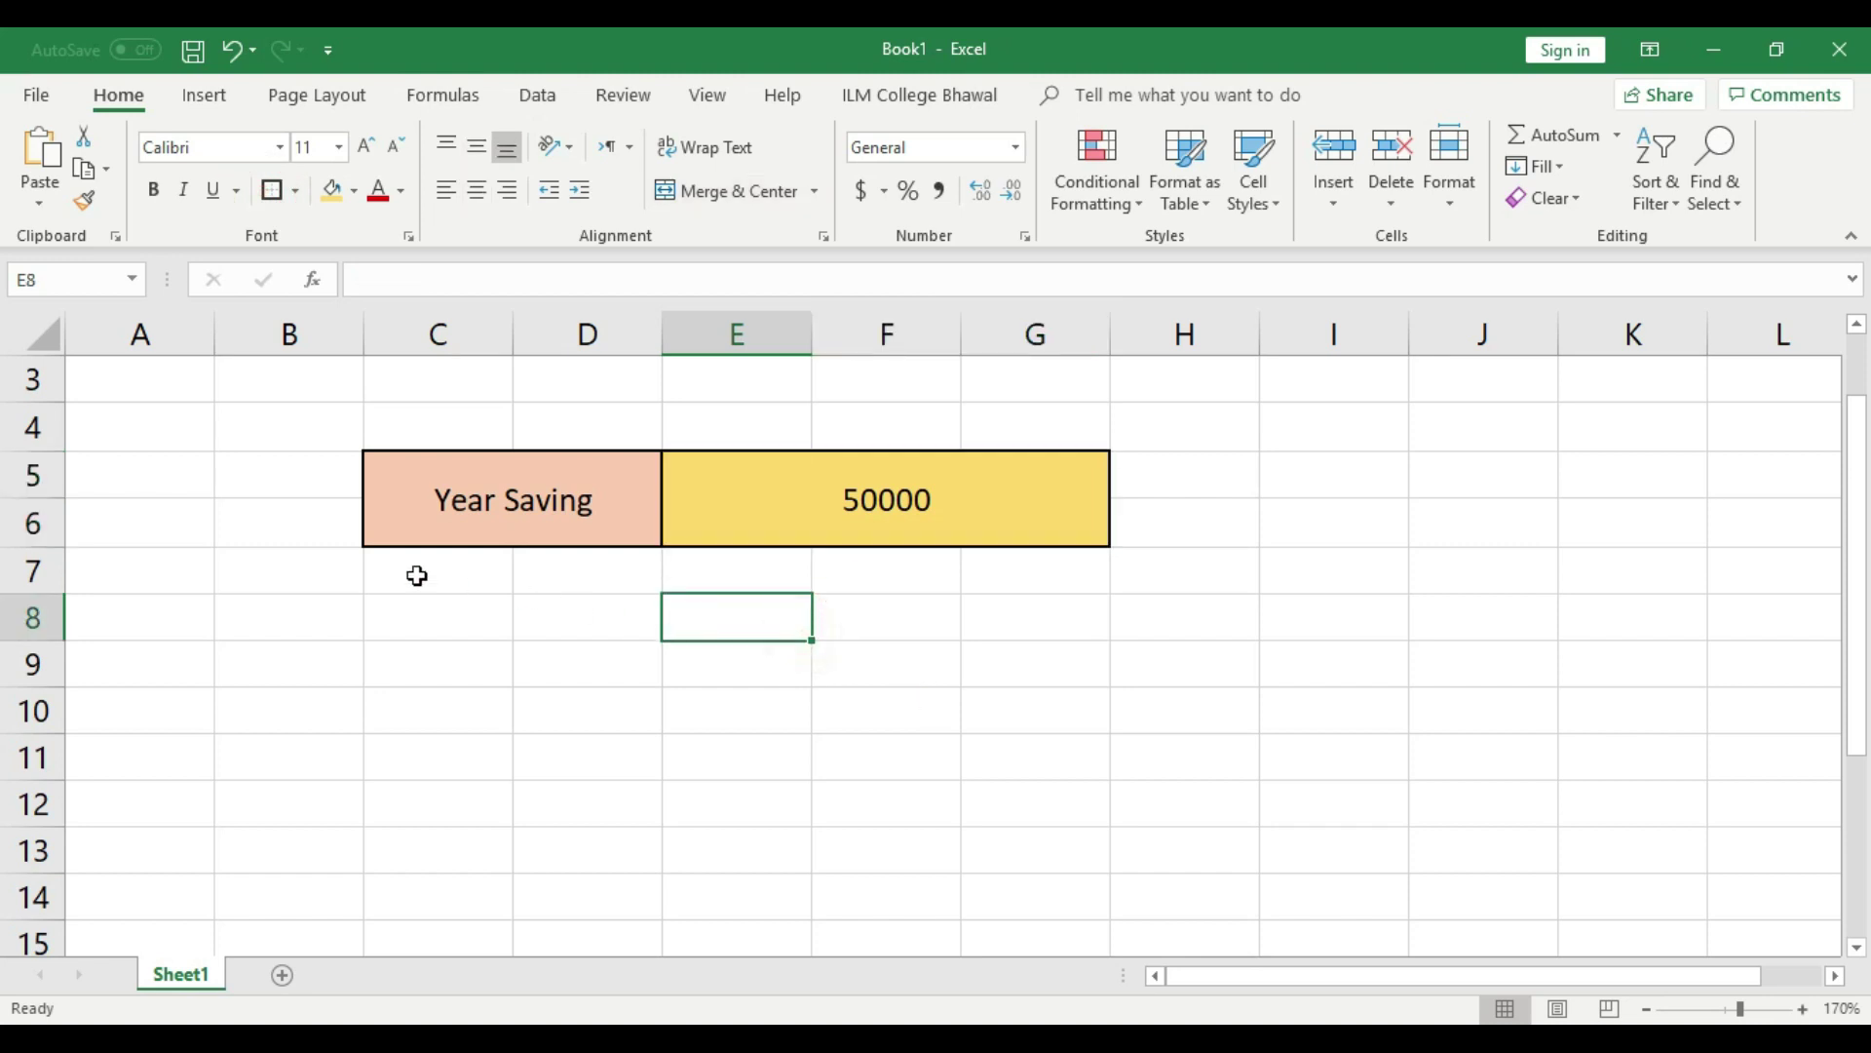
# Merge C7:D8 with an outside border, enter % and middle-align it.
pyautogui.moveTo(417, 576); pyautogui.dragTo(600, 613)
pyautogui.click(733, 191)
pyautogui.click(749, 701)
pyautogui.click(518, 588)
pyautogui.click(272, 190)
pyautogui.click(704, 693)
pyautogui.moveTo(706, 590); pyautogui.dragTo(1019, 635)
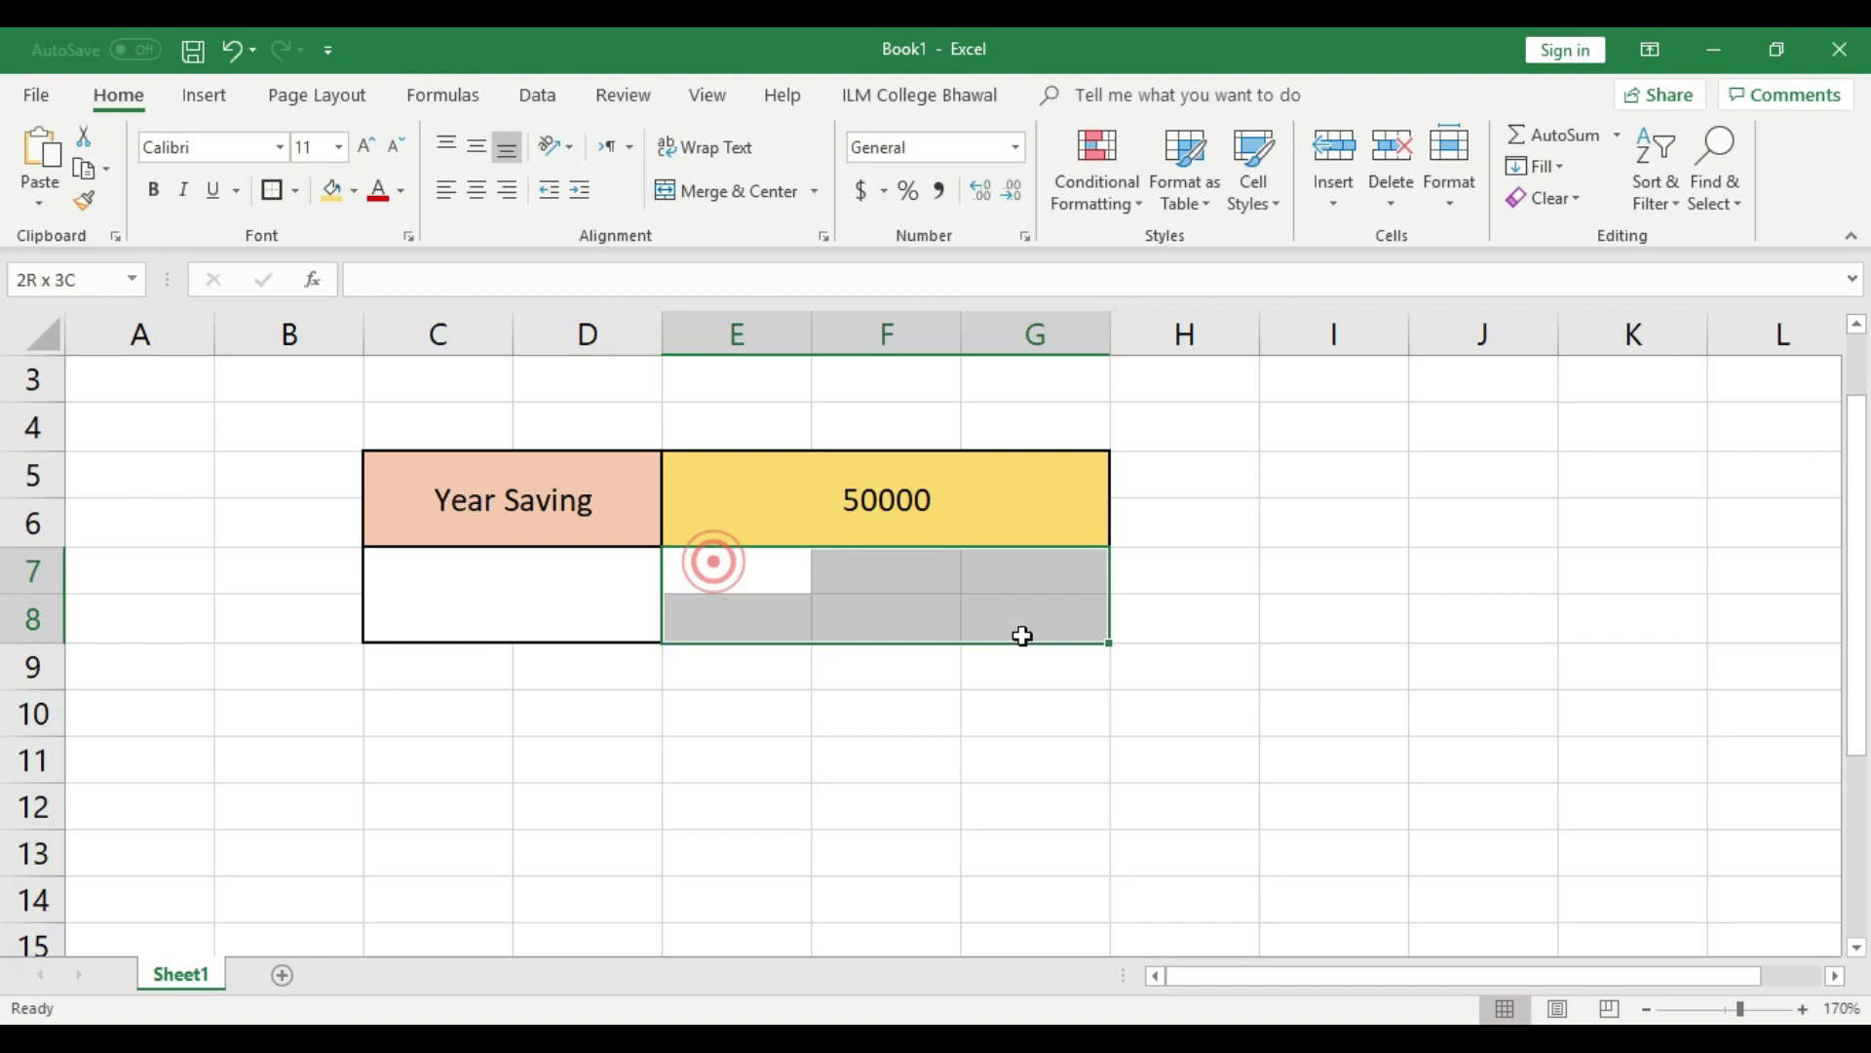
pyautogui.click(746, 763)
pyautogui.click(540, 590)
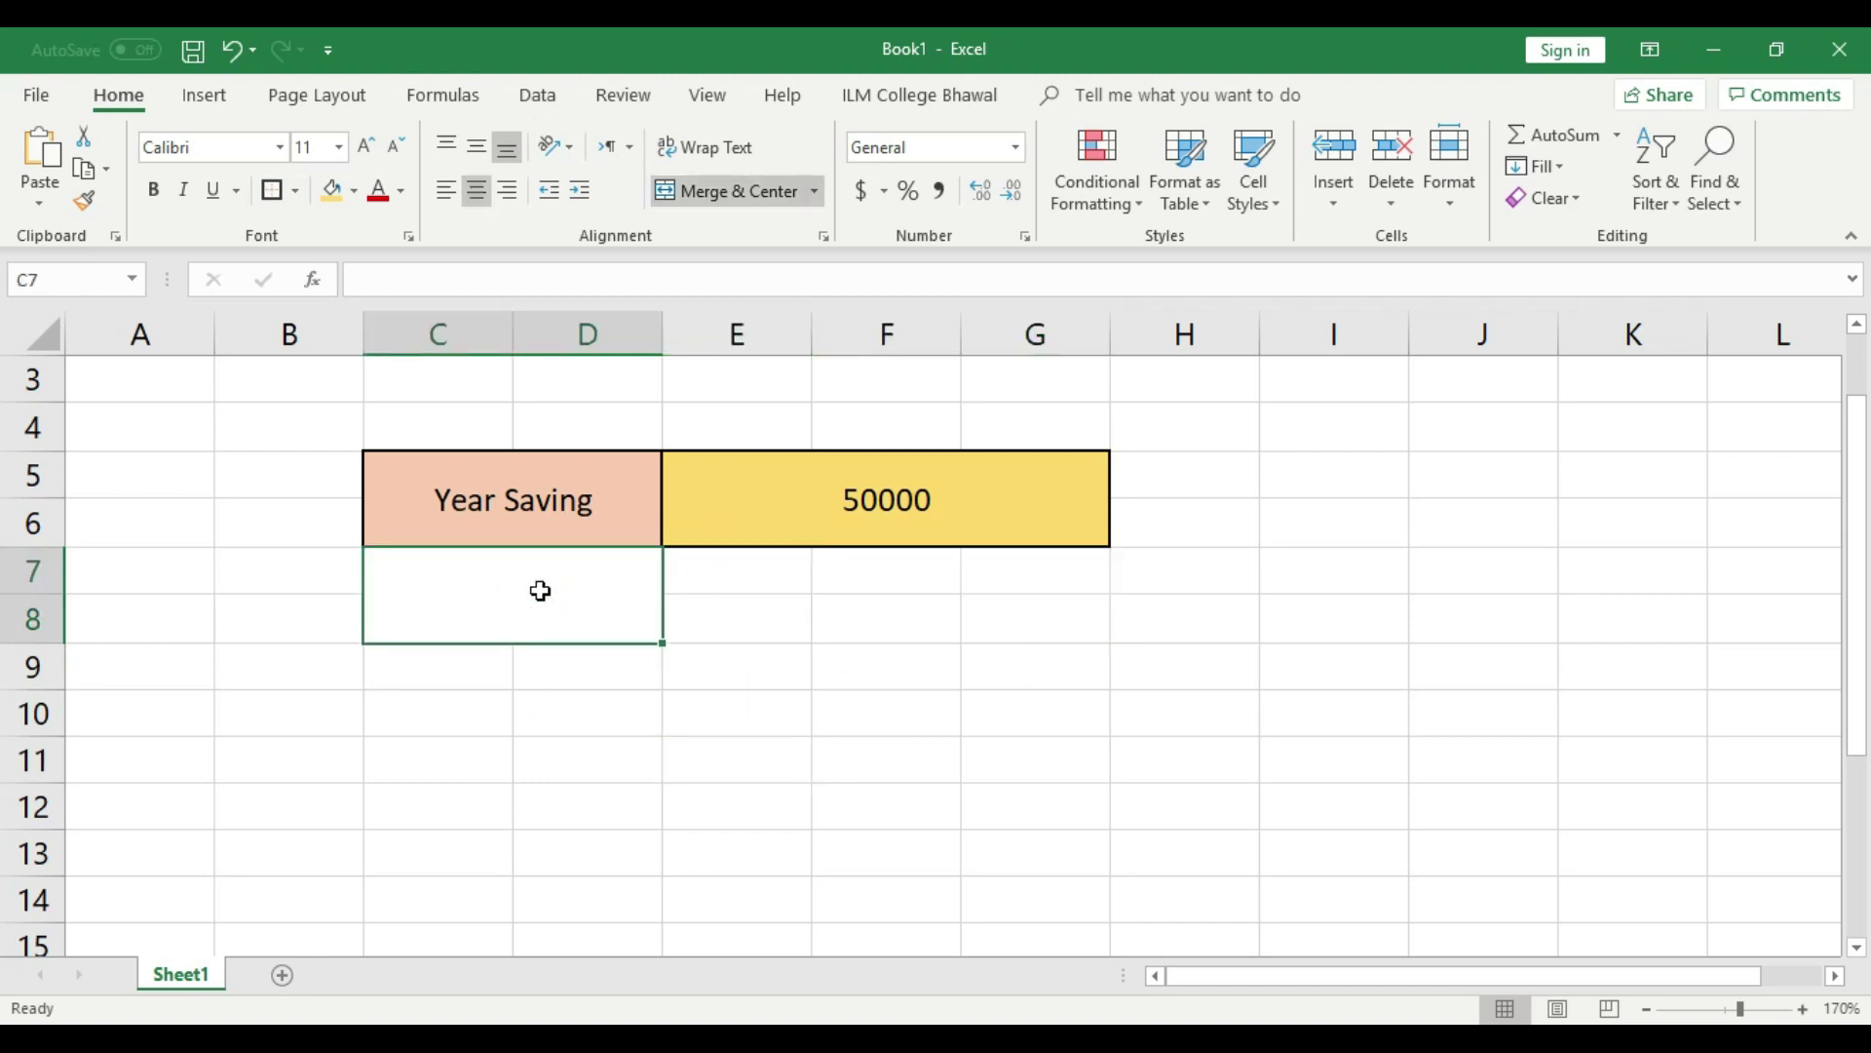
pyautogui.write('%')
pyautogui.click(640, 785)
pyautogui.click(523, 594)
pyautogui.click(477, 146)
# Merge E7:G8, enter 5 and middle-align it.
pyautogui.moveTo(753, 567); pyautogui.dragTo(1042, 623)
pyautogui.click(715, 189)
pyautogui.click(998, 760)
pyautogui.doubleClick(919, 594)
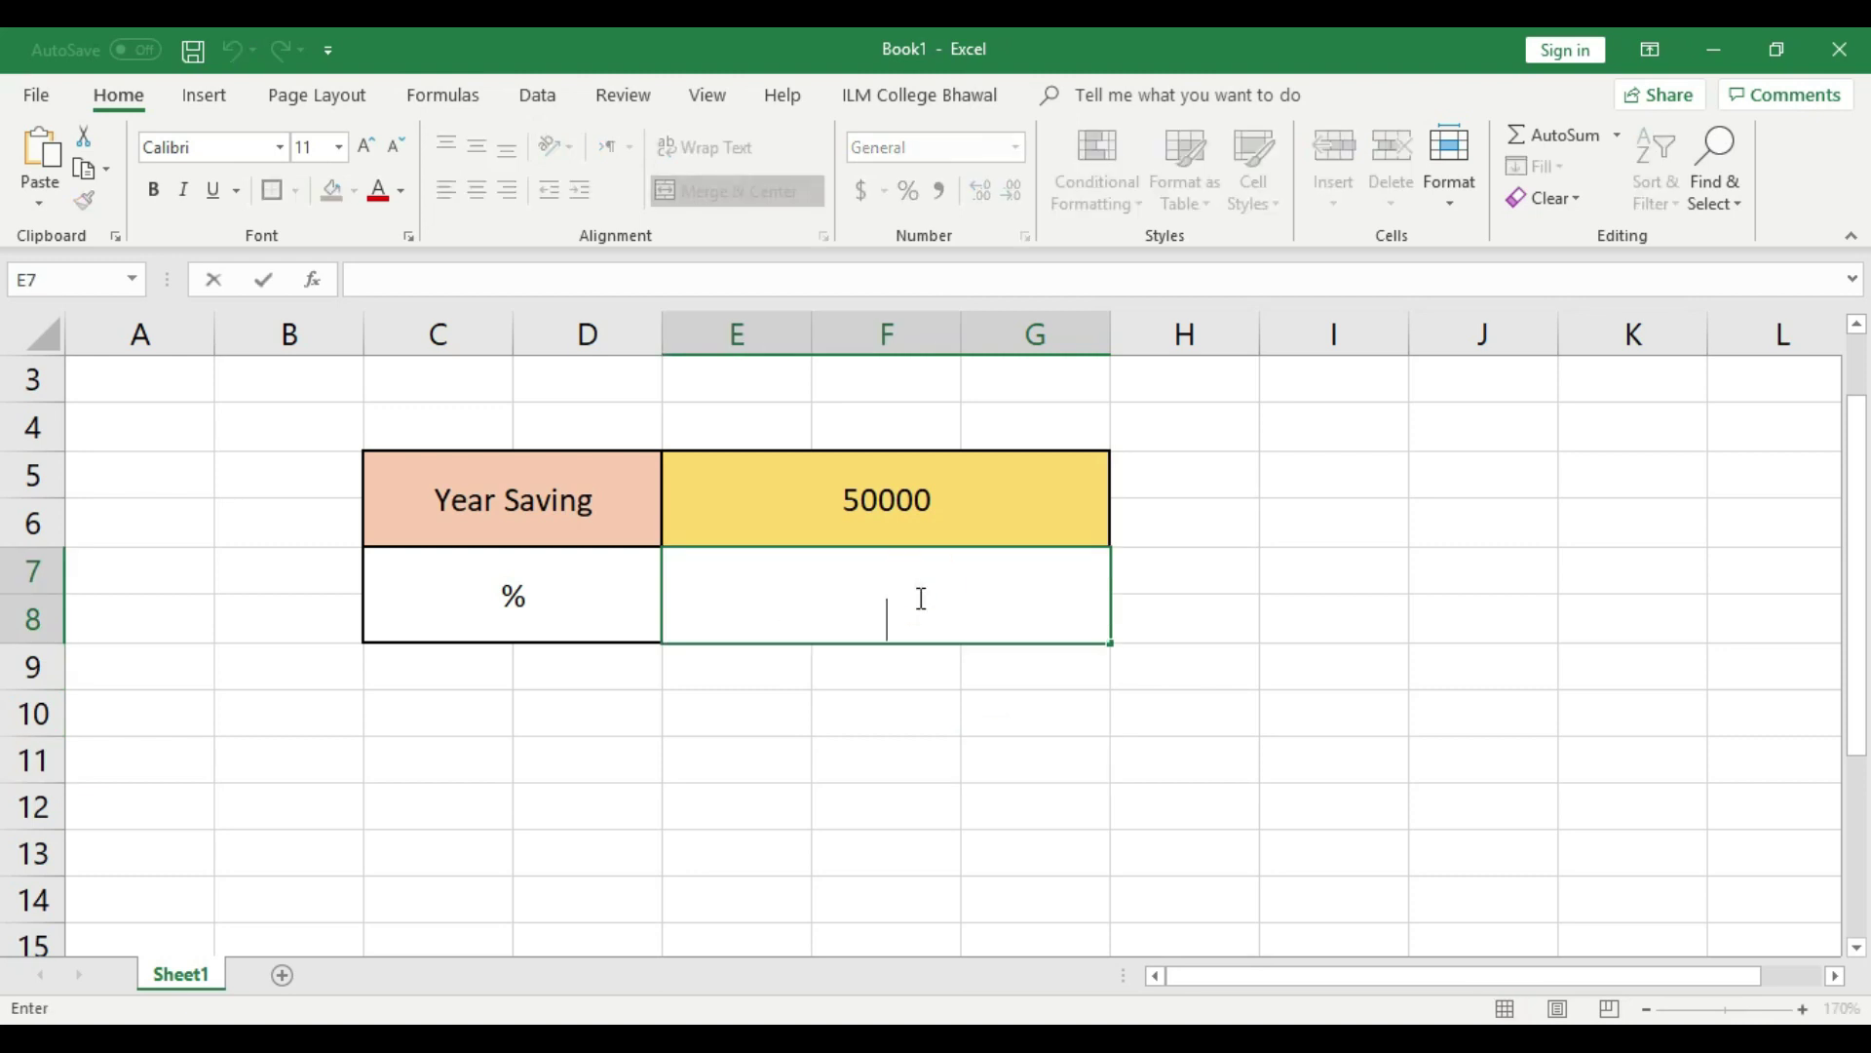
pyautogui.write('5')
pyautogui.click(928, 707)
pyautogui.click(927, 610)
pyautogui.click(477, 147)
# Put an outline border around the cell holding 5.
pyautogui.click(877, 663)
pyautogui.click(890, 584)
pyautogui.click(278, 189)
pyautogui.click(913, 717)
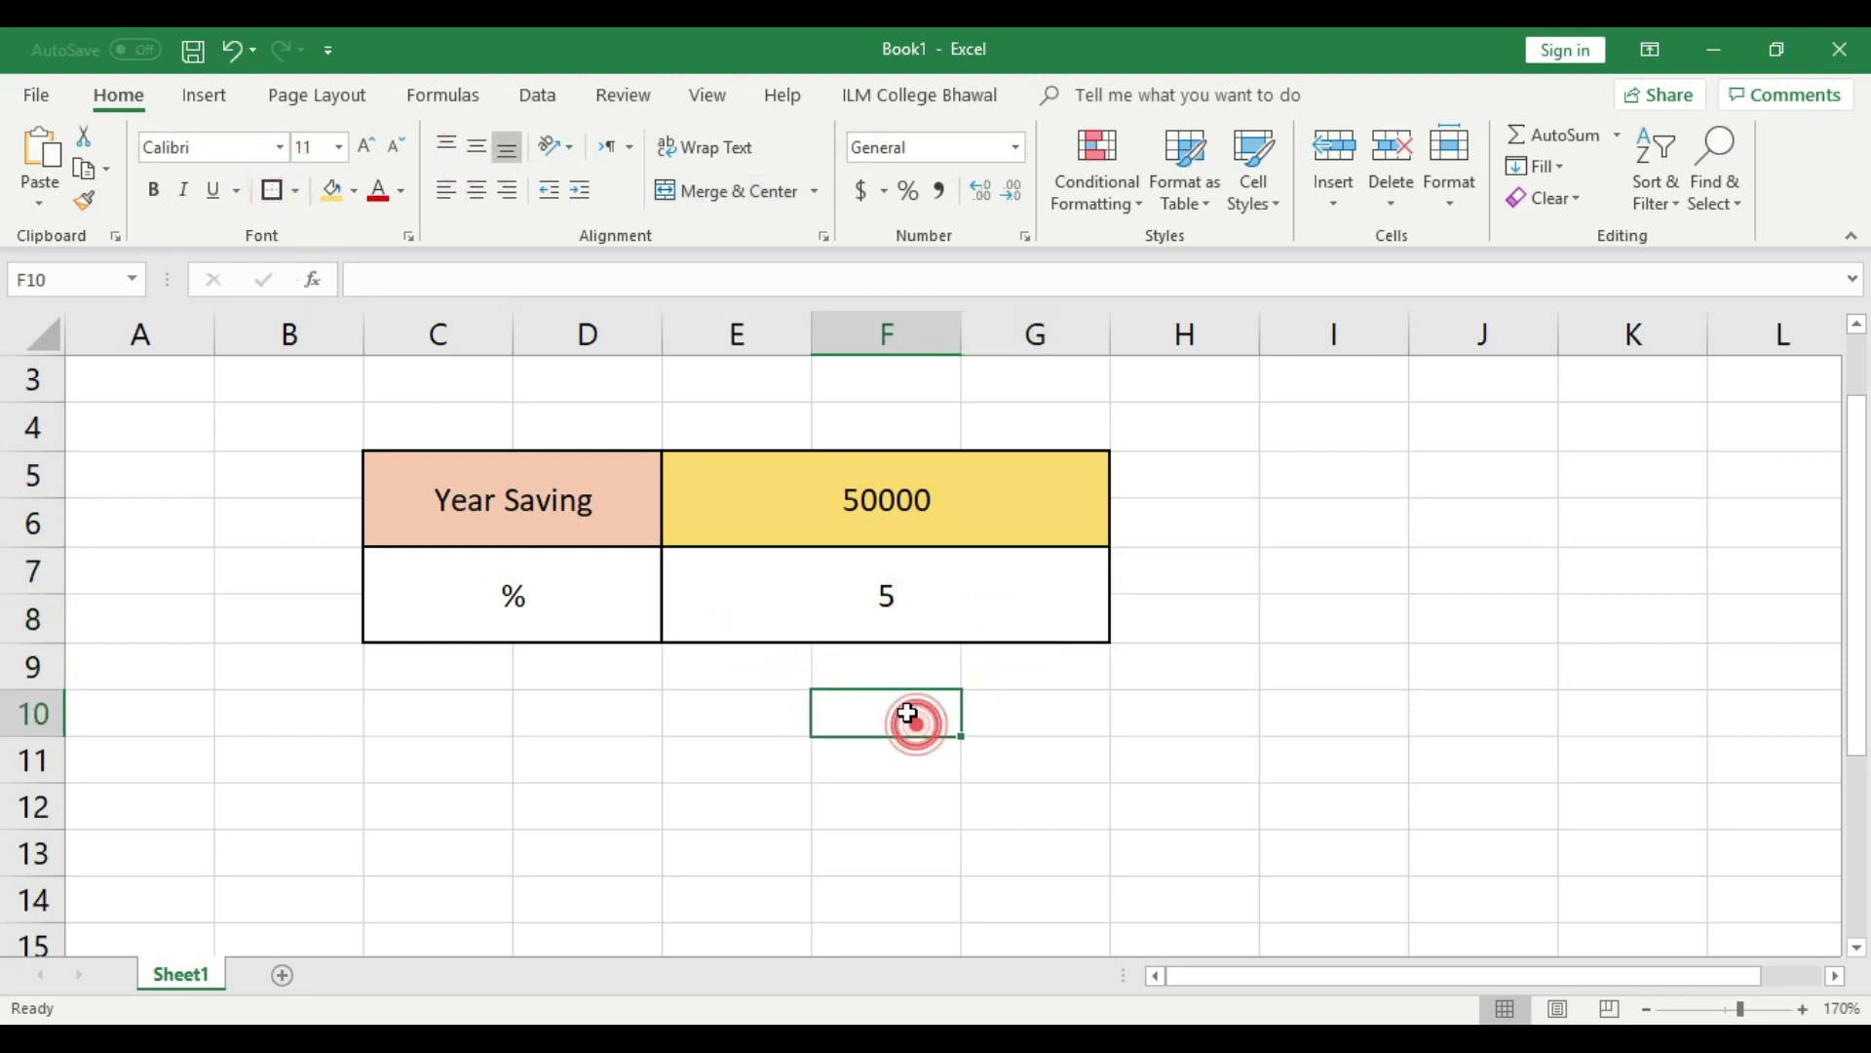
pyautogui.click(459, 660)
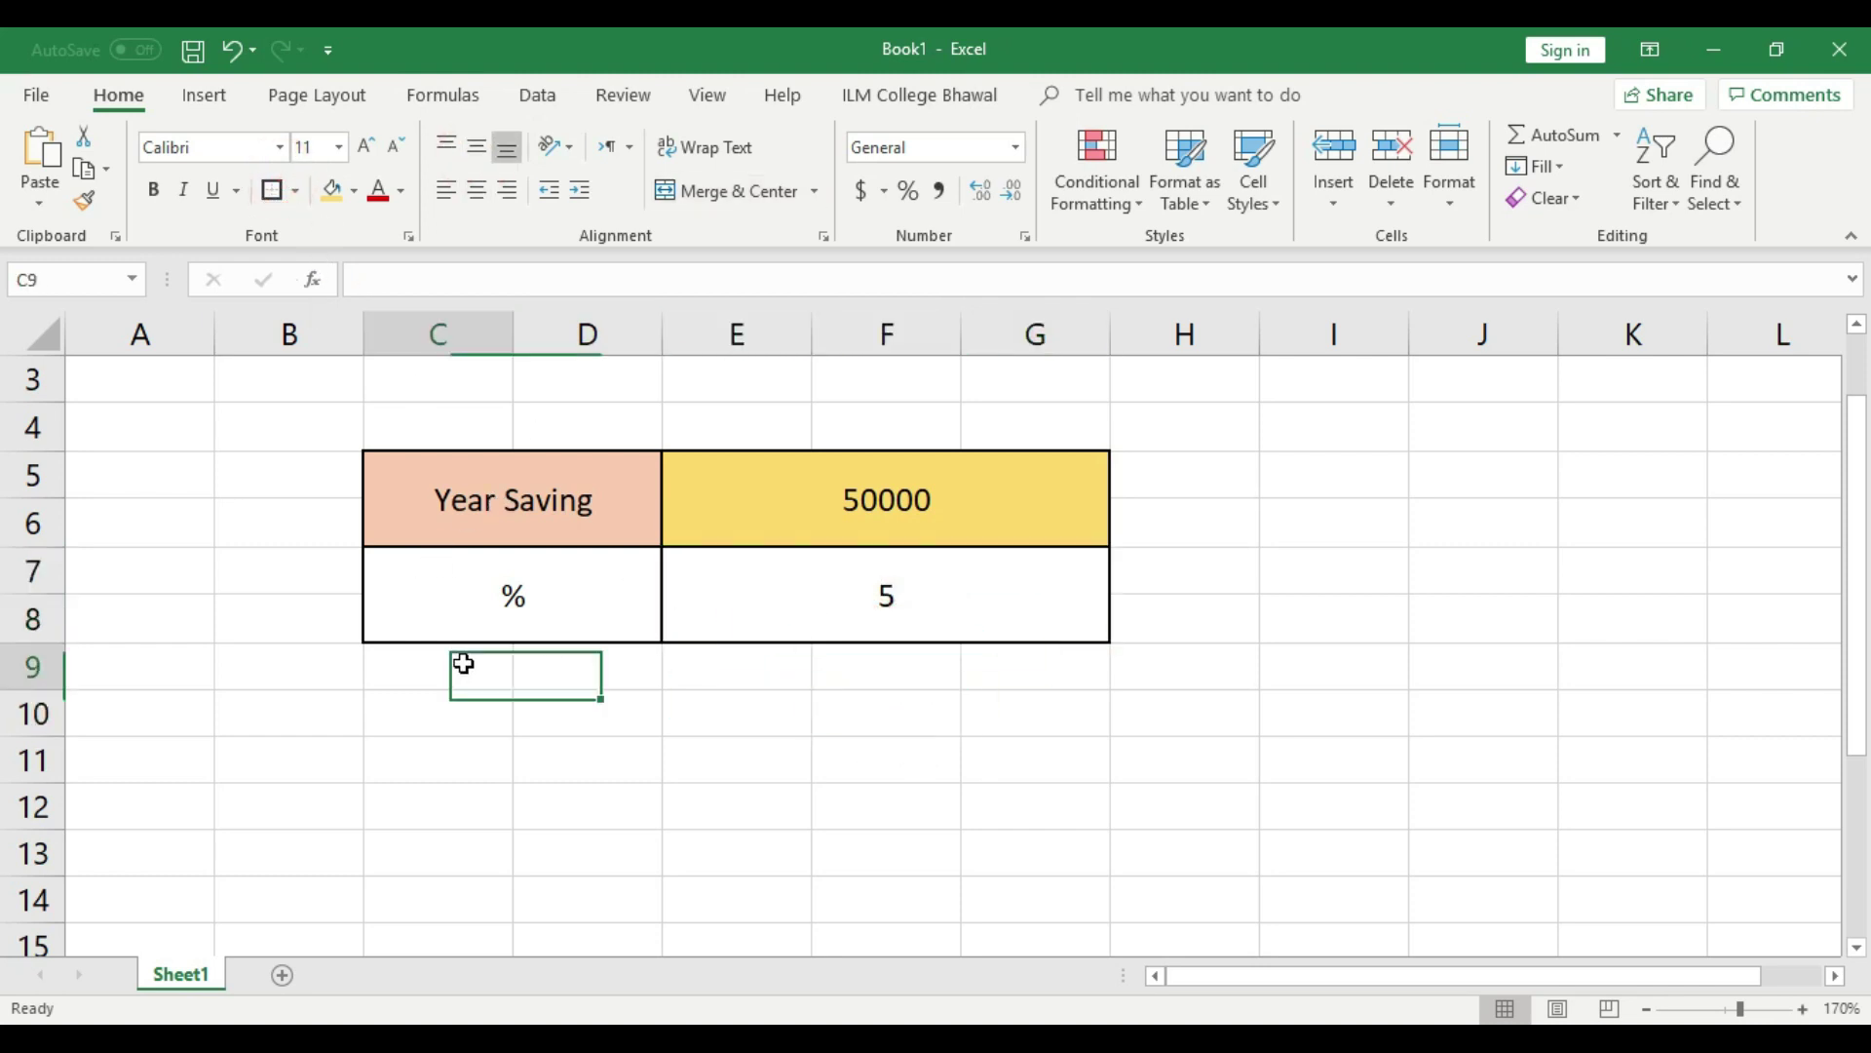
pyautogui.click(551, 612)
pyautogui.click(956, 605)
pyautogui.click(857, 776)
# Merge C9:D10 and type the label 'Answer' in it.
pyautogui.moveTo(451, 660); pyautogui.dragTo(995, 714)
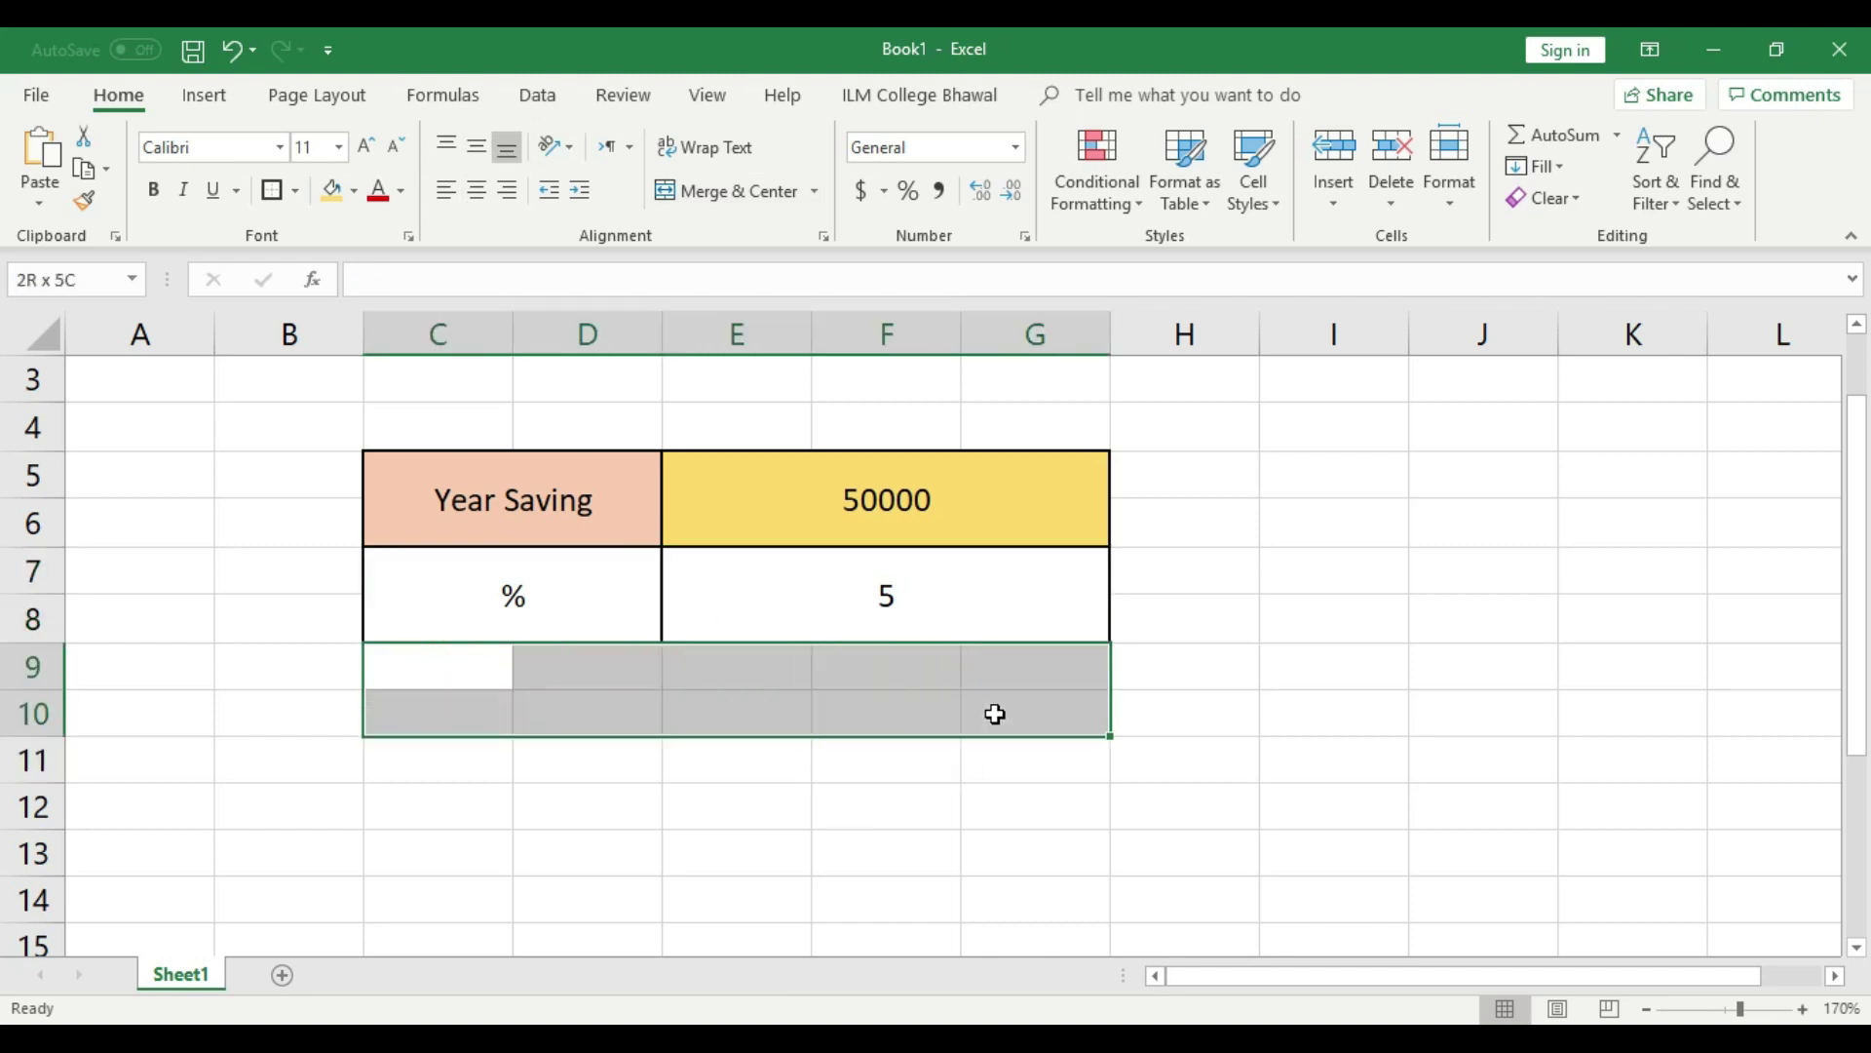
pyautogui.click(888, 808)
pyautogui.moveTo(429, 655); pyautogui.dragTo(581, 702)
pyautogui.click(721, 198)
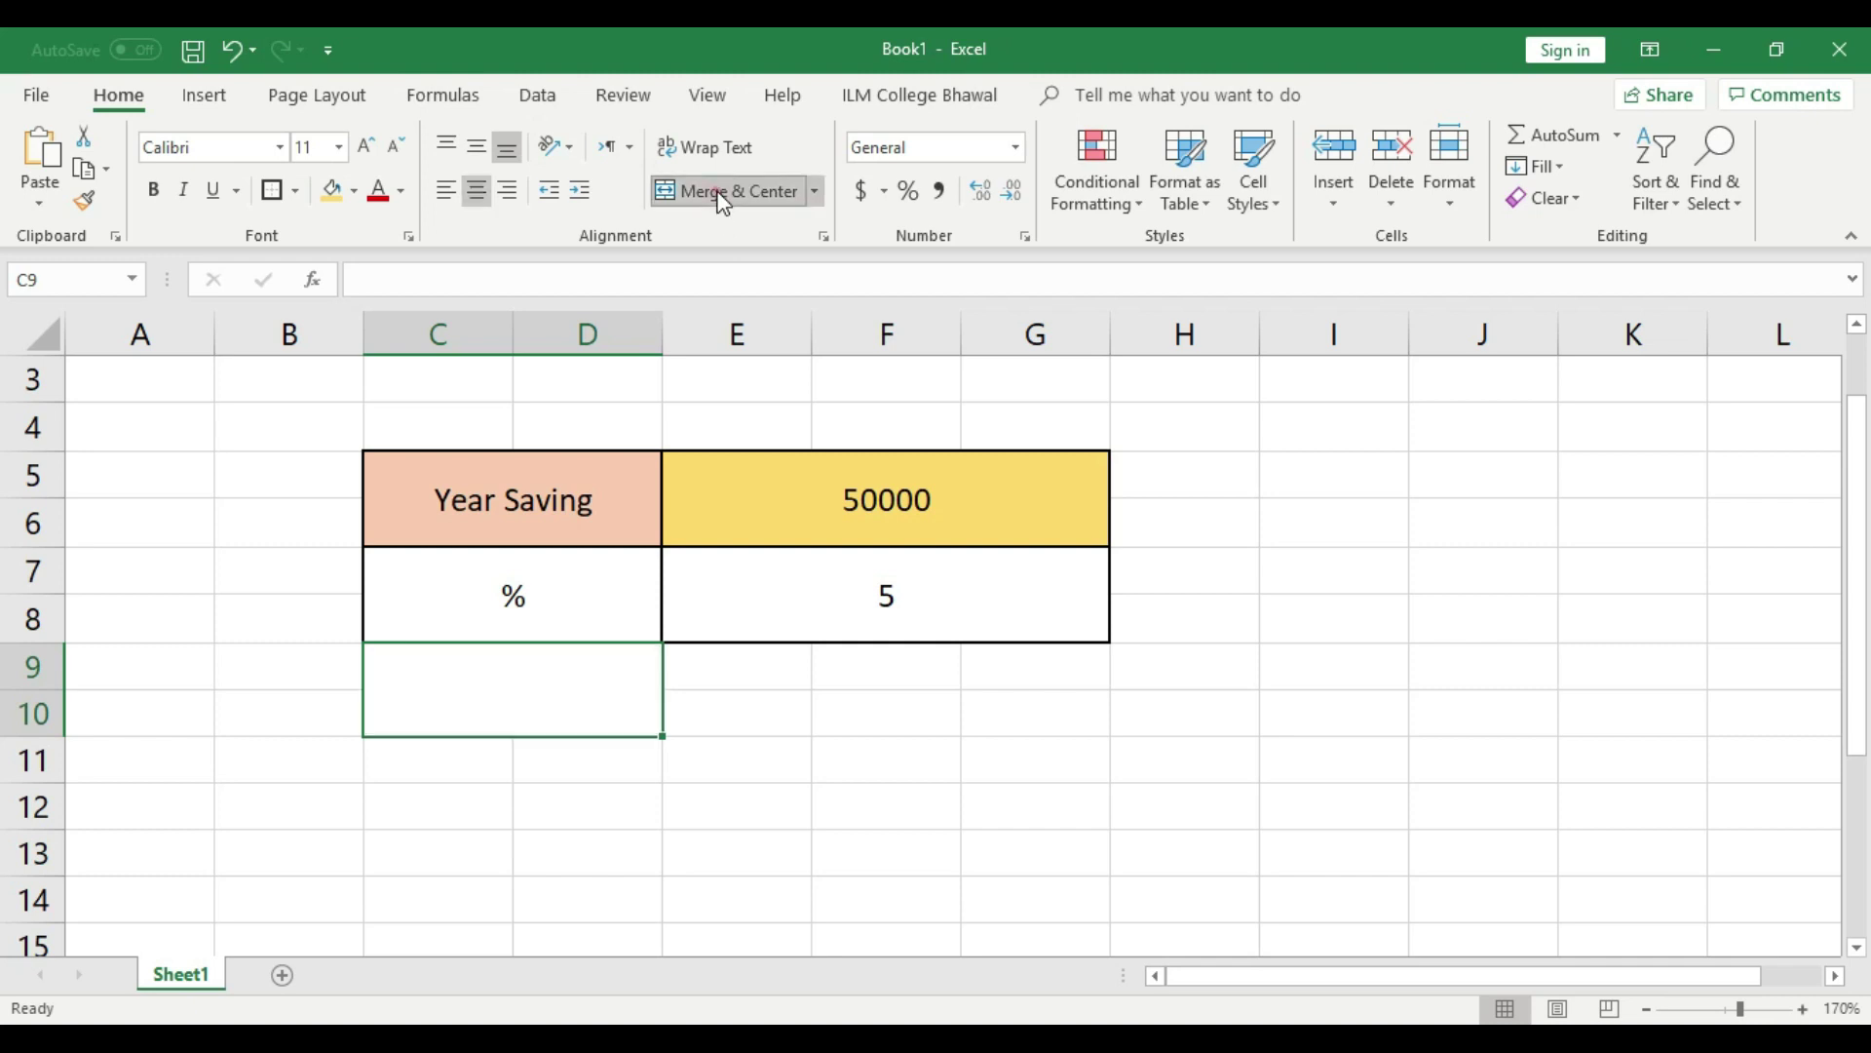
pyautogui.doubleClick(549, 683)
pyautogui.write('Answer')
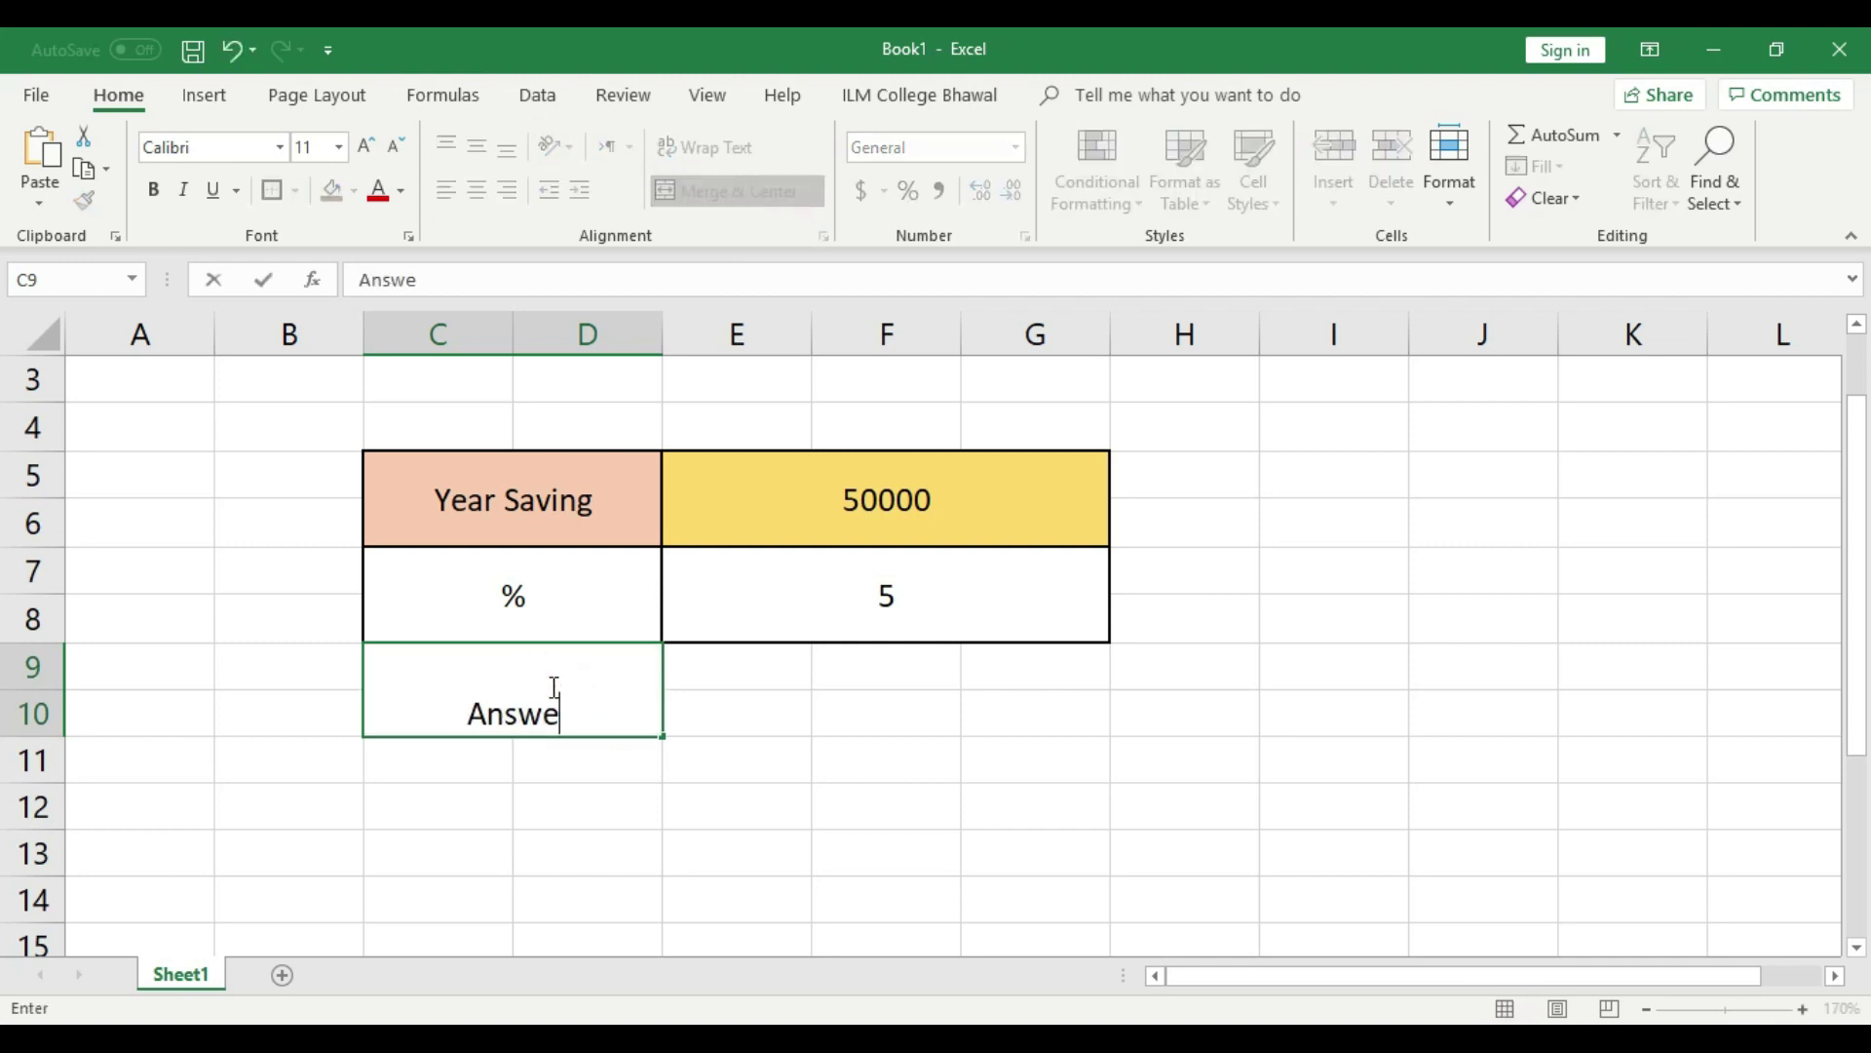
pyautogui.click(578, 902)
# Middle-align the Answer cell and give it an outline border.
pyautogui.click(582, 699)
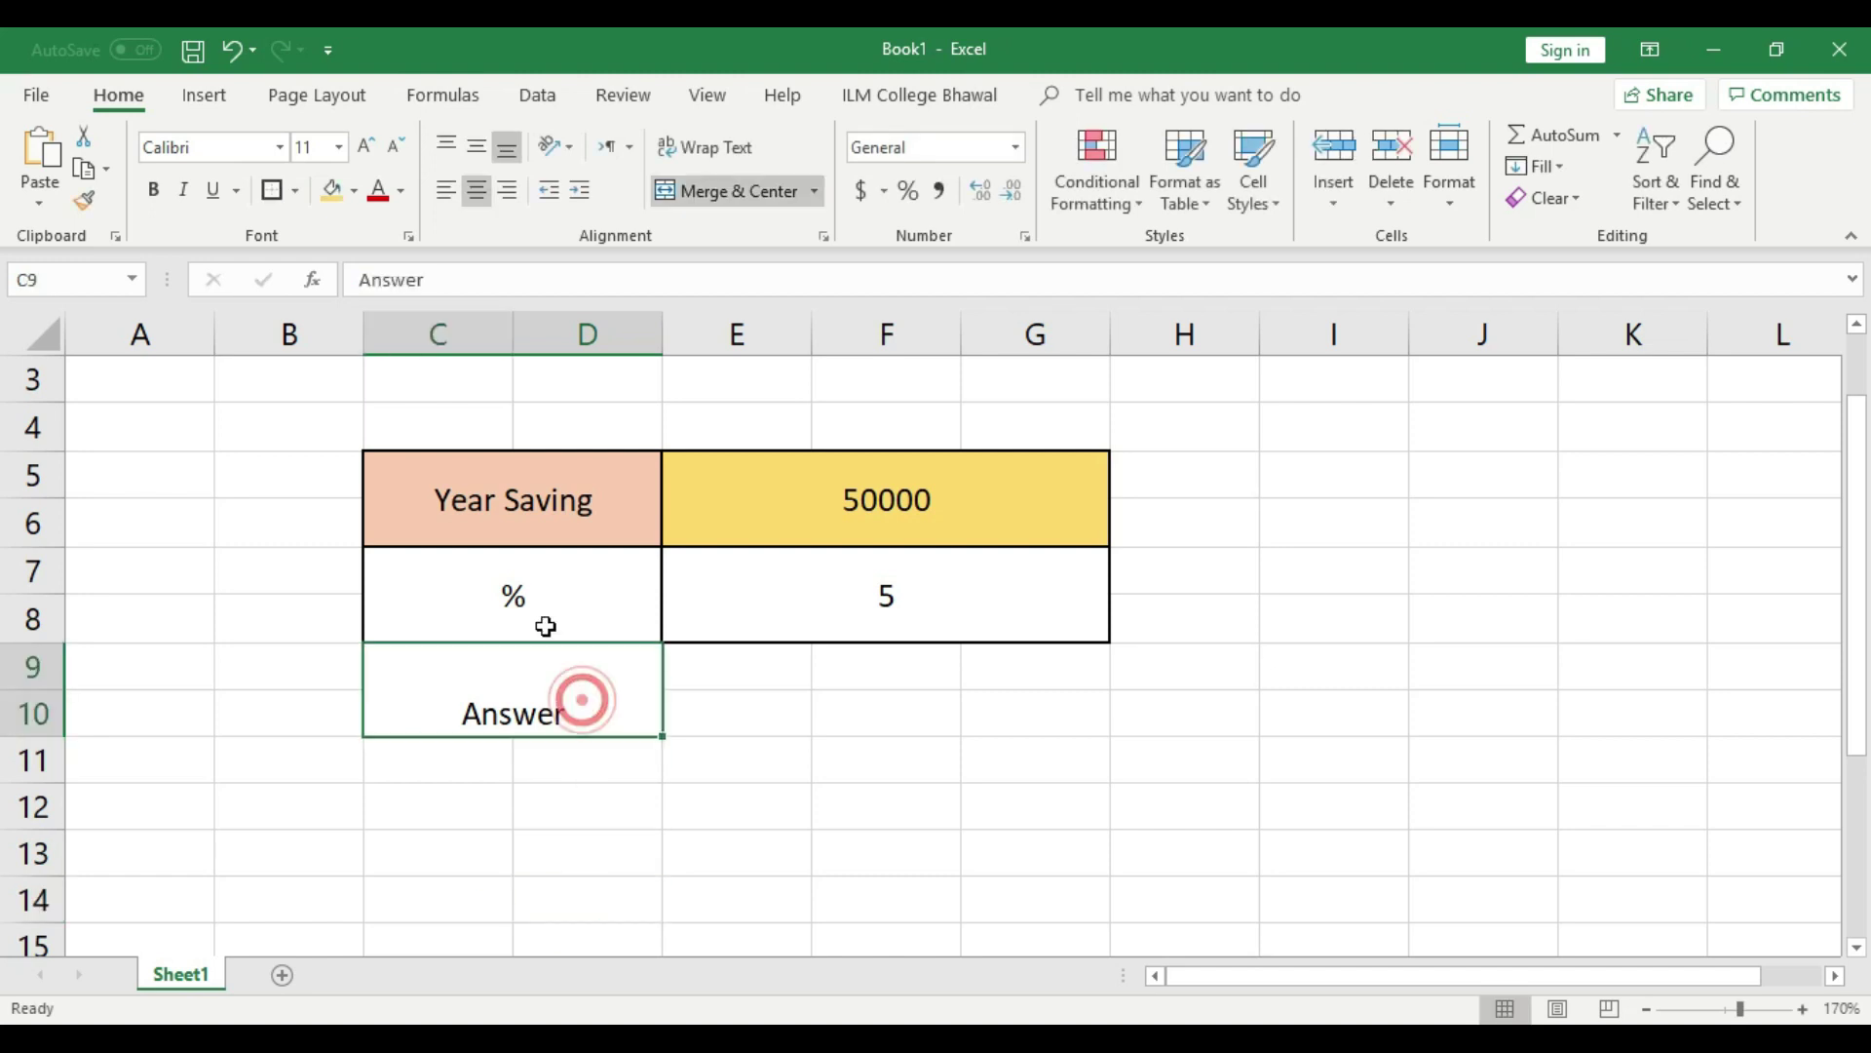
pyautogui.click(476, 146)
pyautogui.click(270, 192)
pyautogui.click(927, 693)
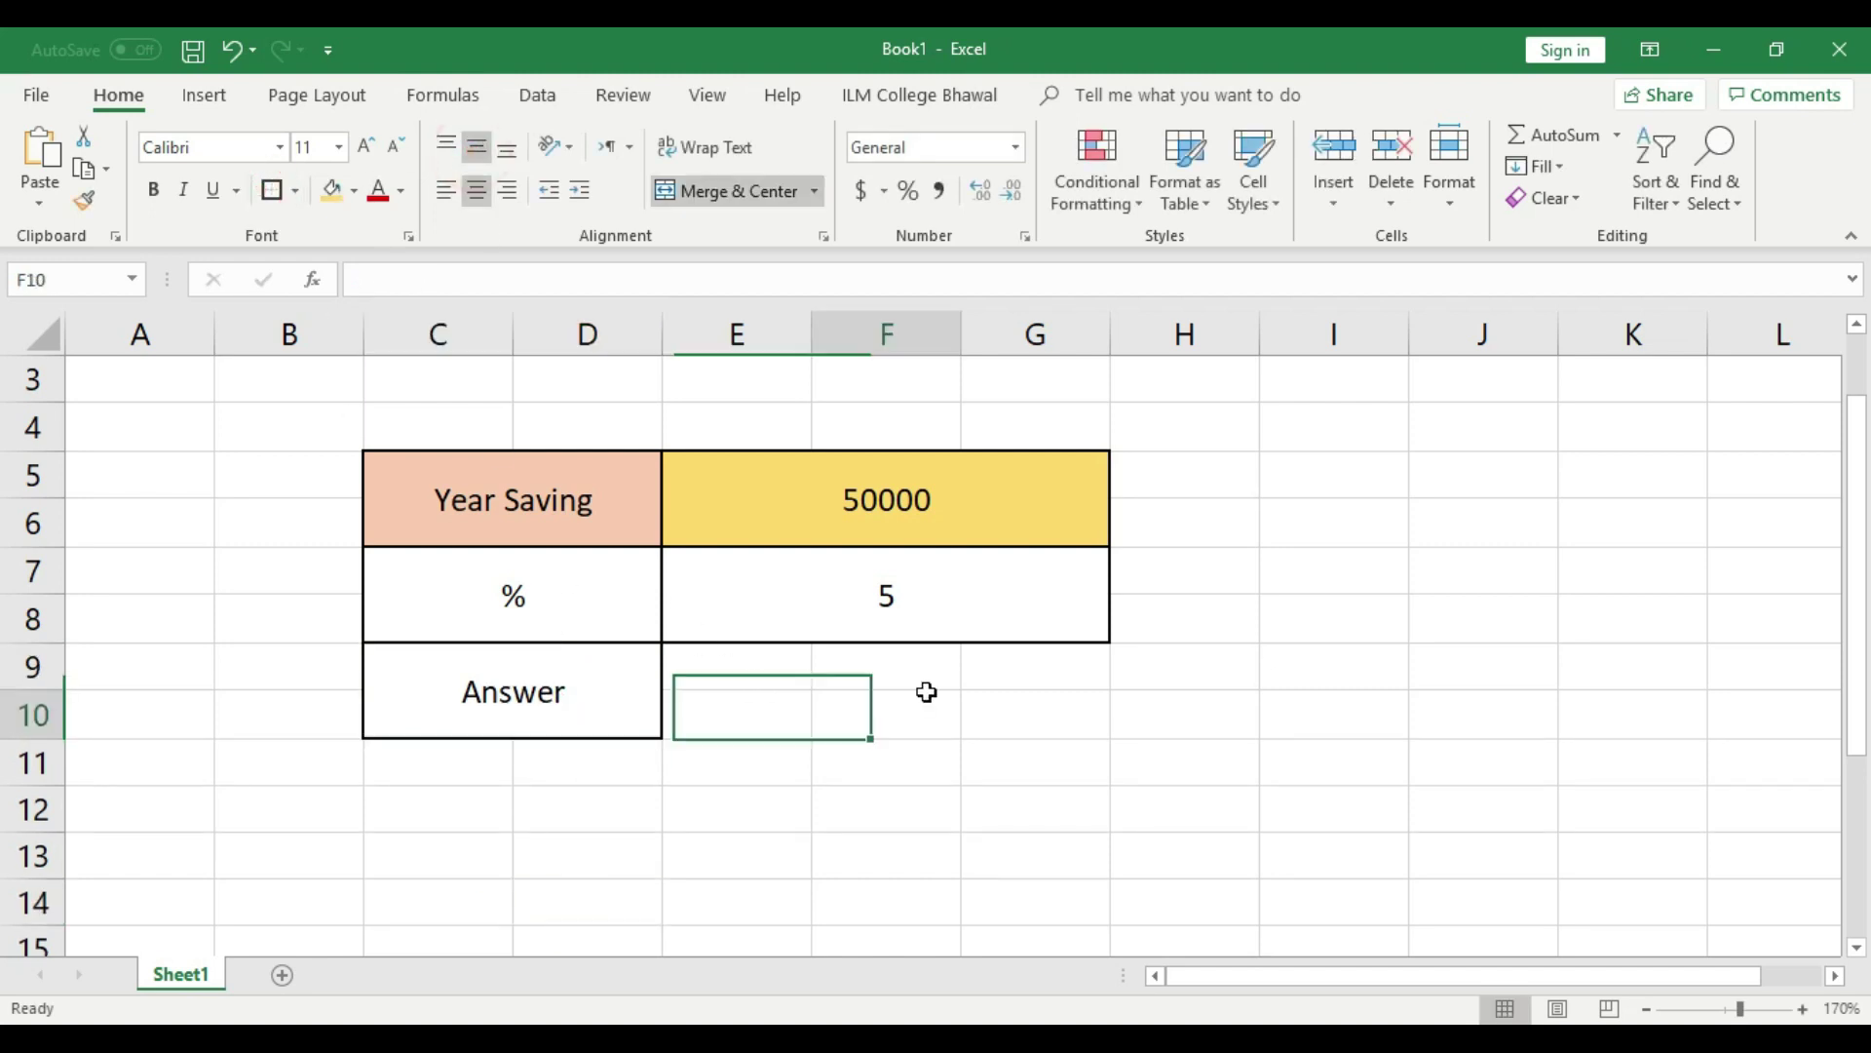
pyautogui.click(1034, 508)
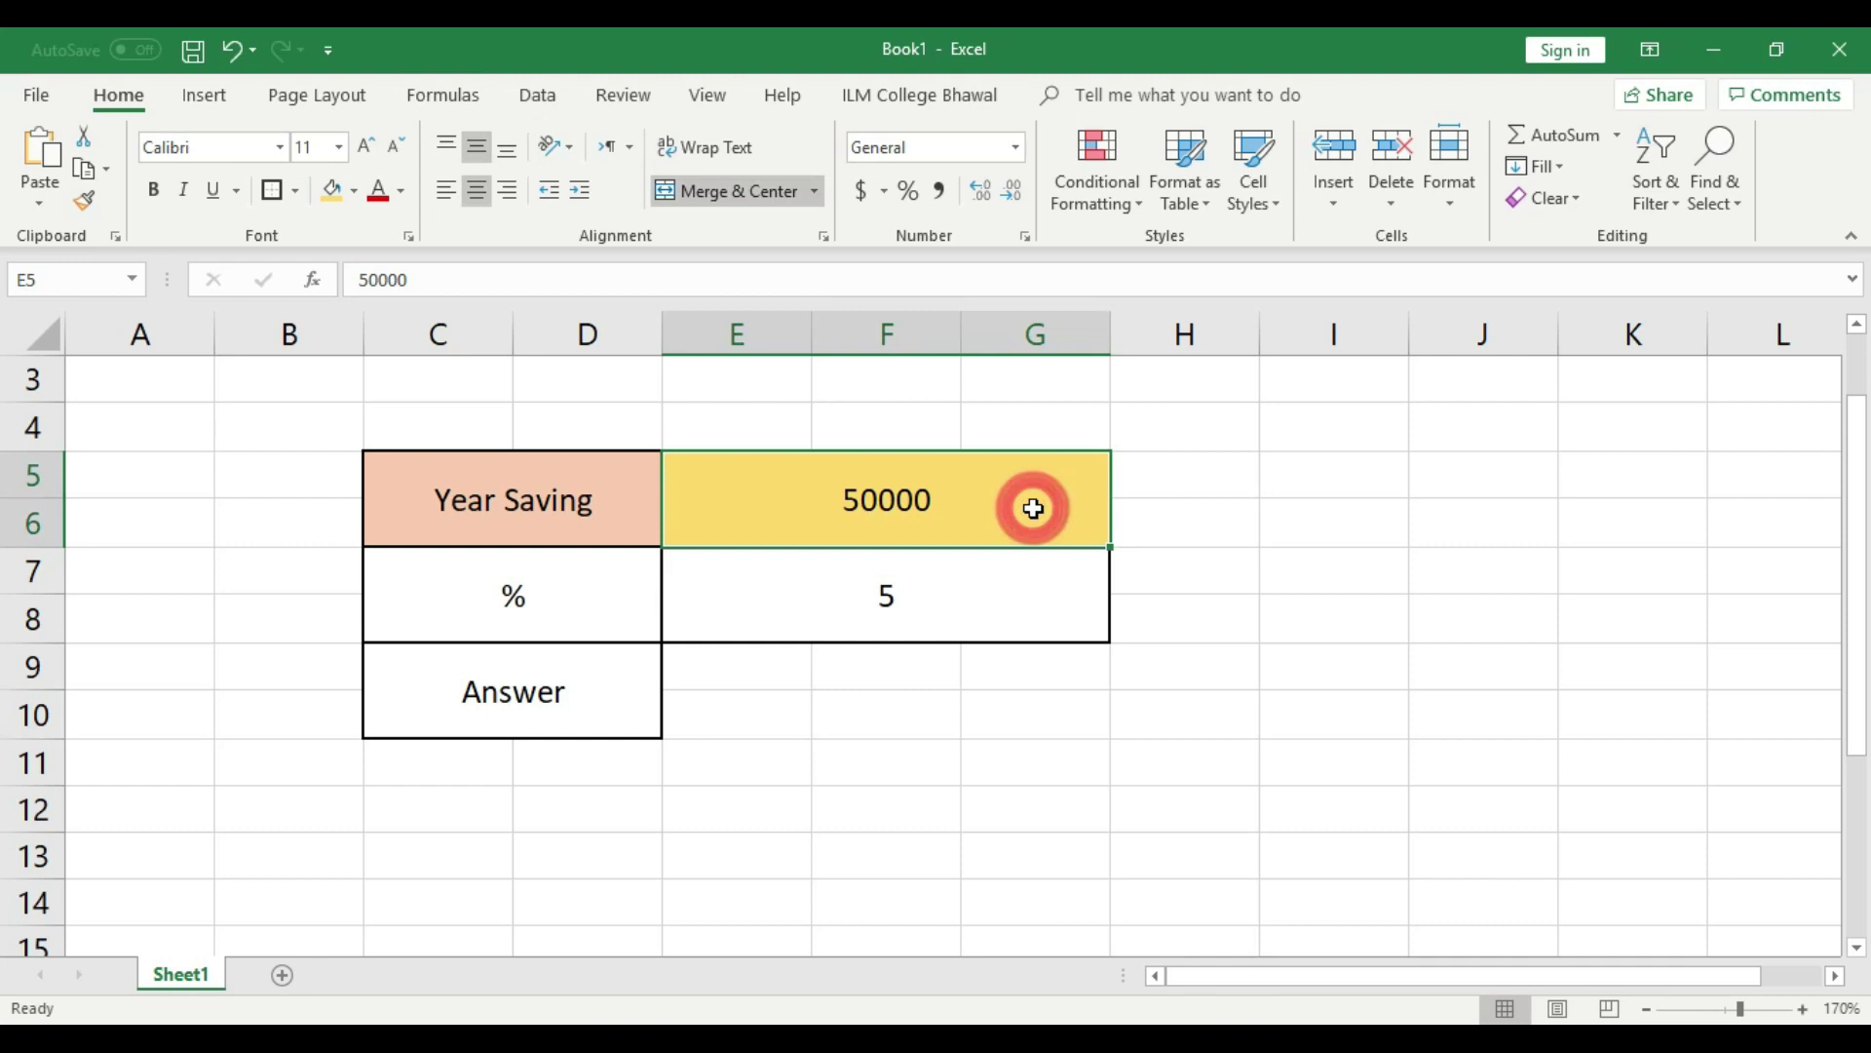
pyautogui.click(910, 589)
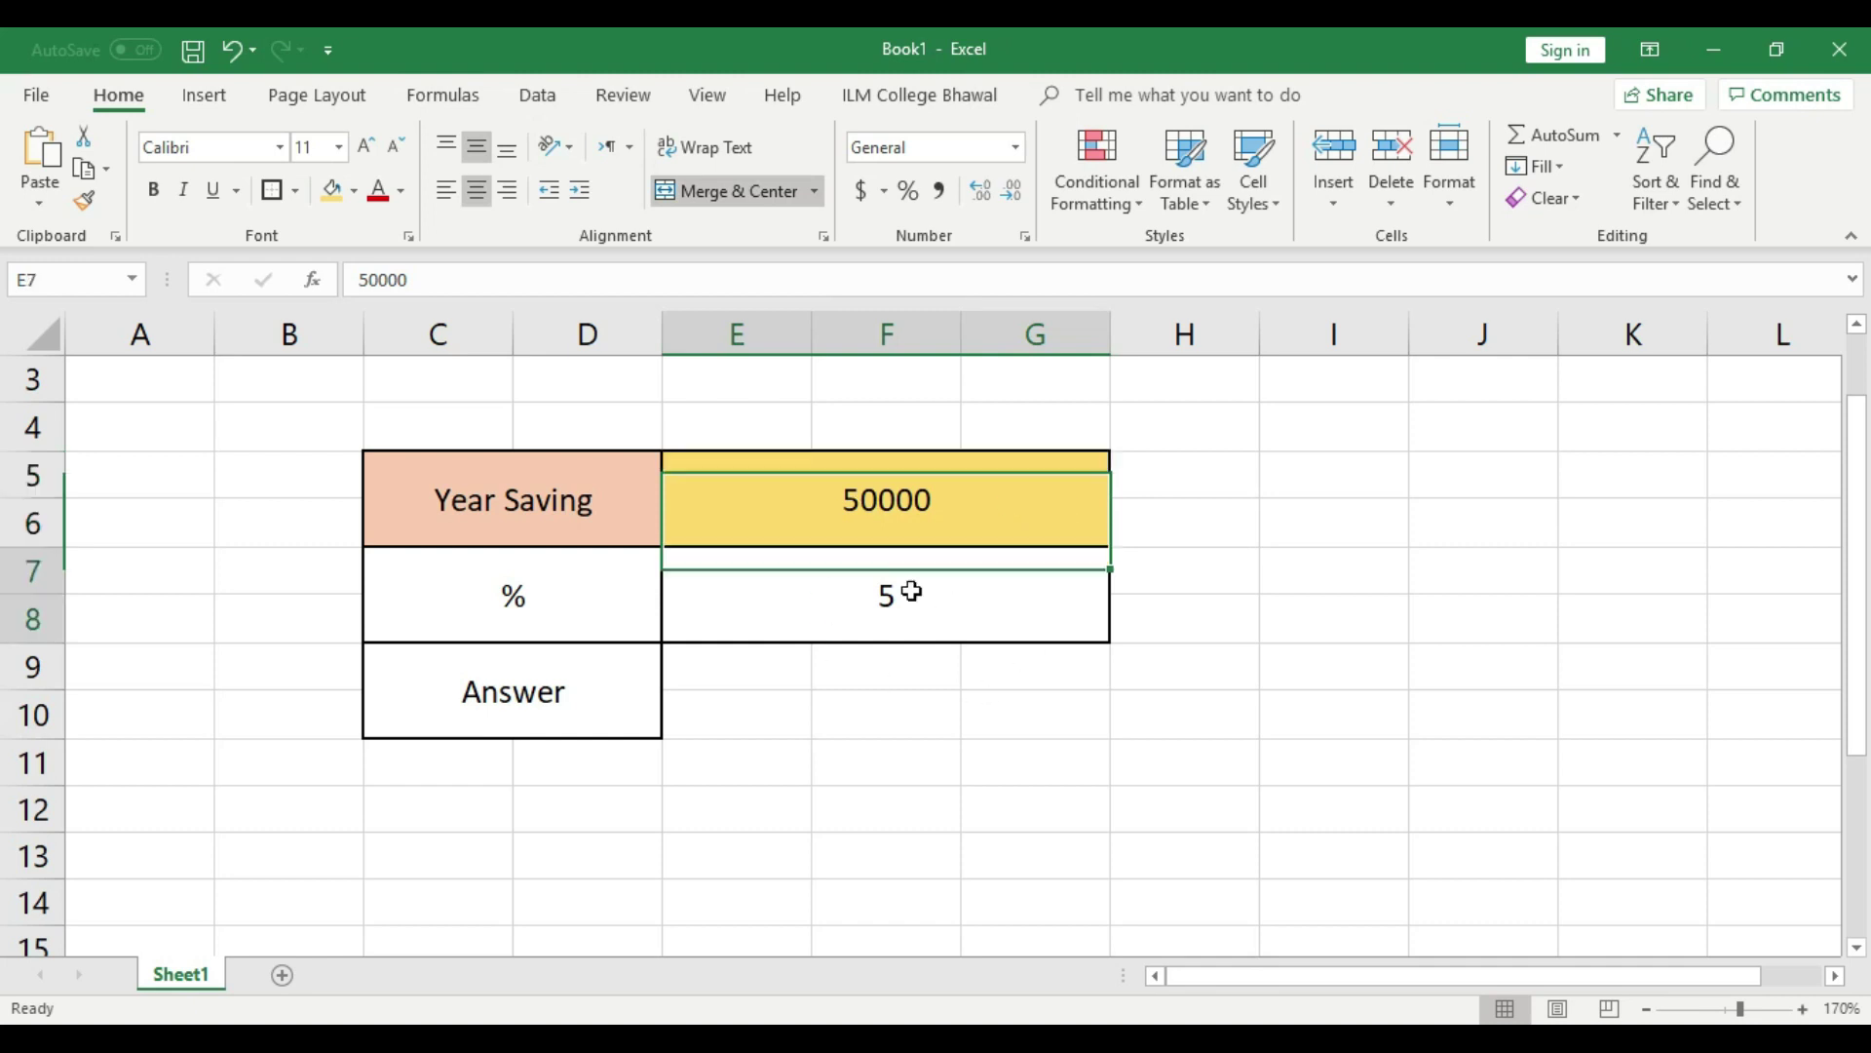
pyautogui.moveTo(129, 581); pyautogui.dragTo(254, 635)
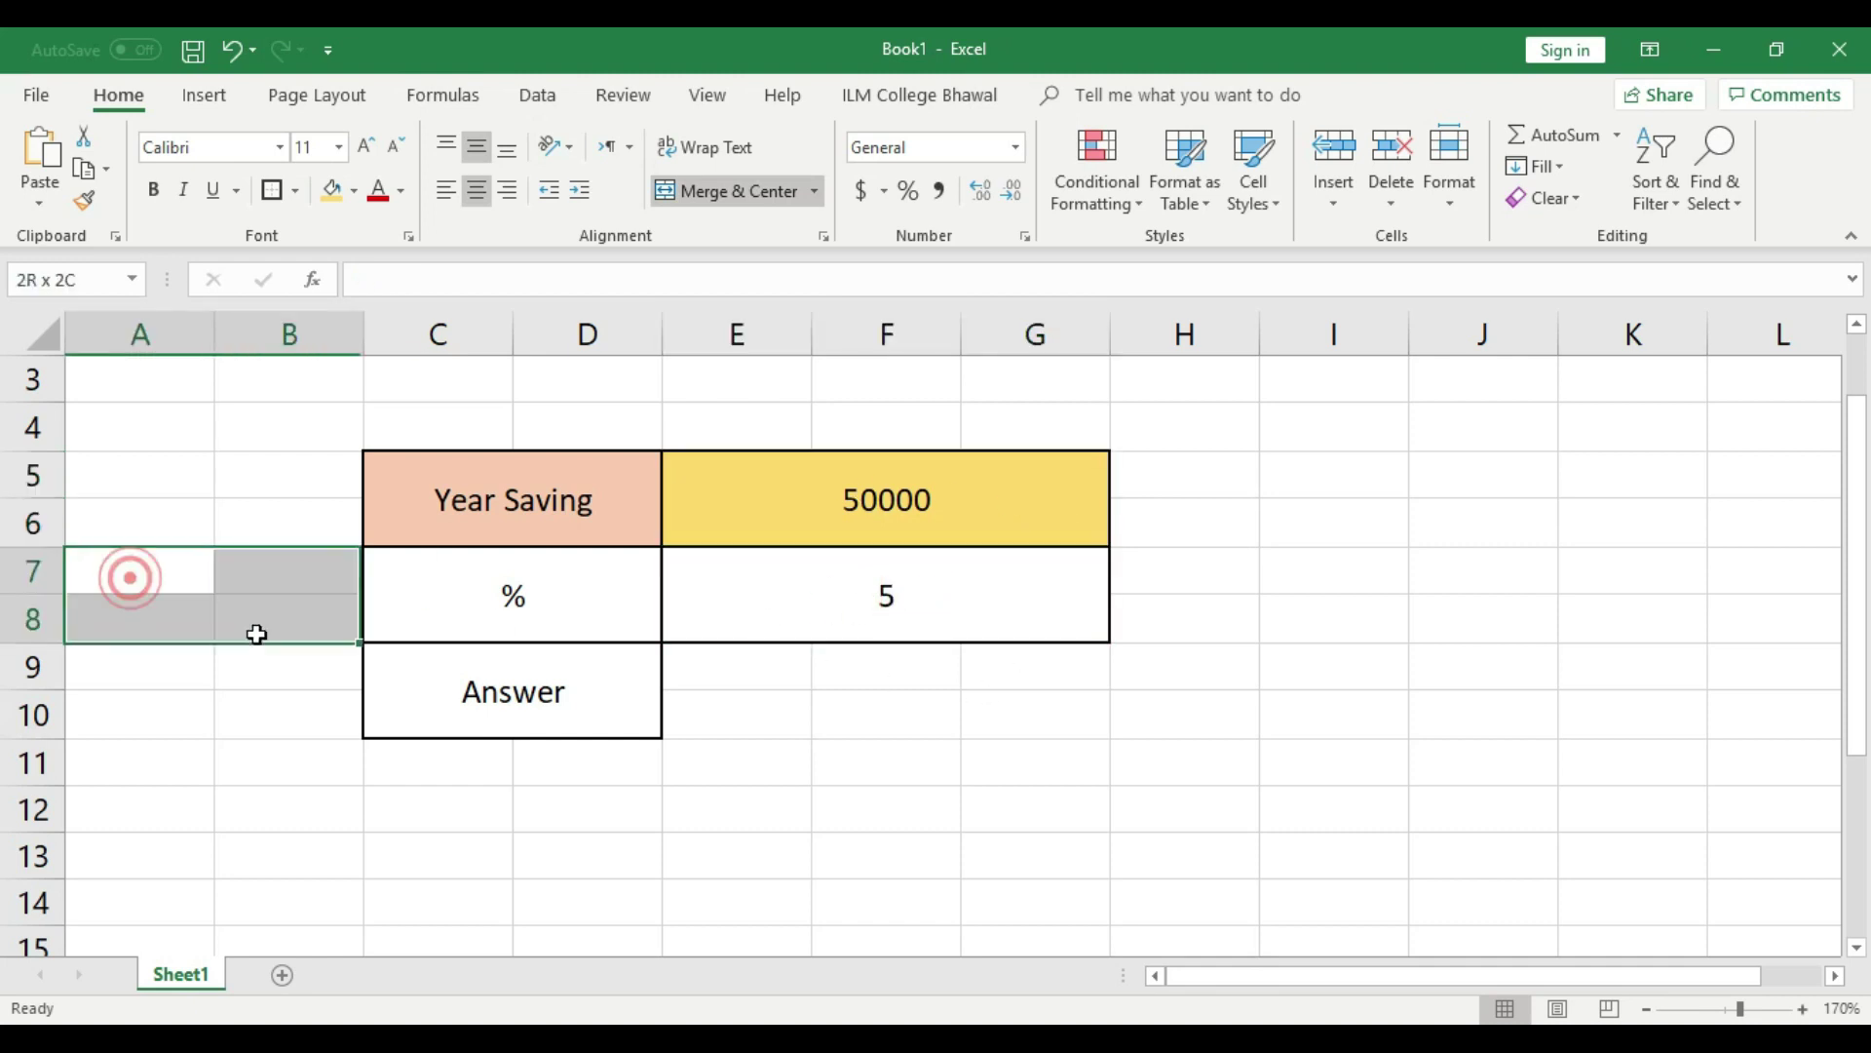
pyautogui.click(900, 793)
# Merge E9:G10 into one cell beside the Answer label and start editing it.
pyautogui.moveTo(719, 679); pyautogui.dragTo(994, 727)
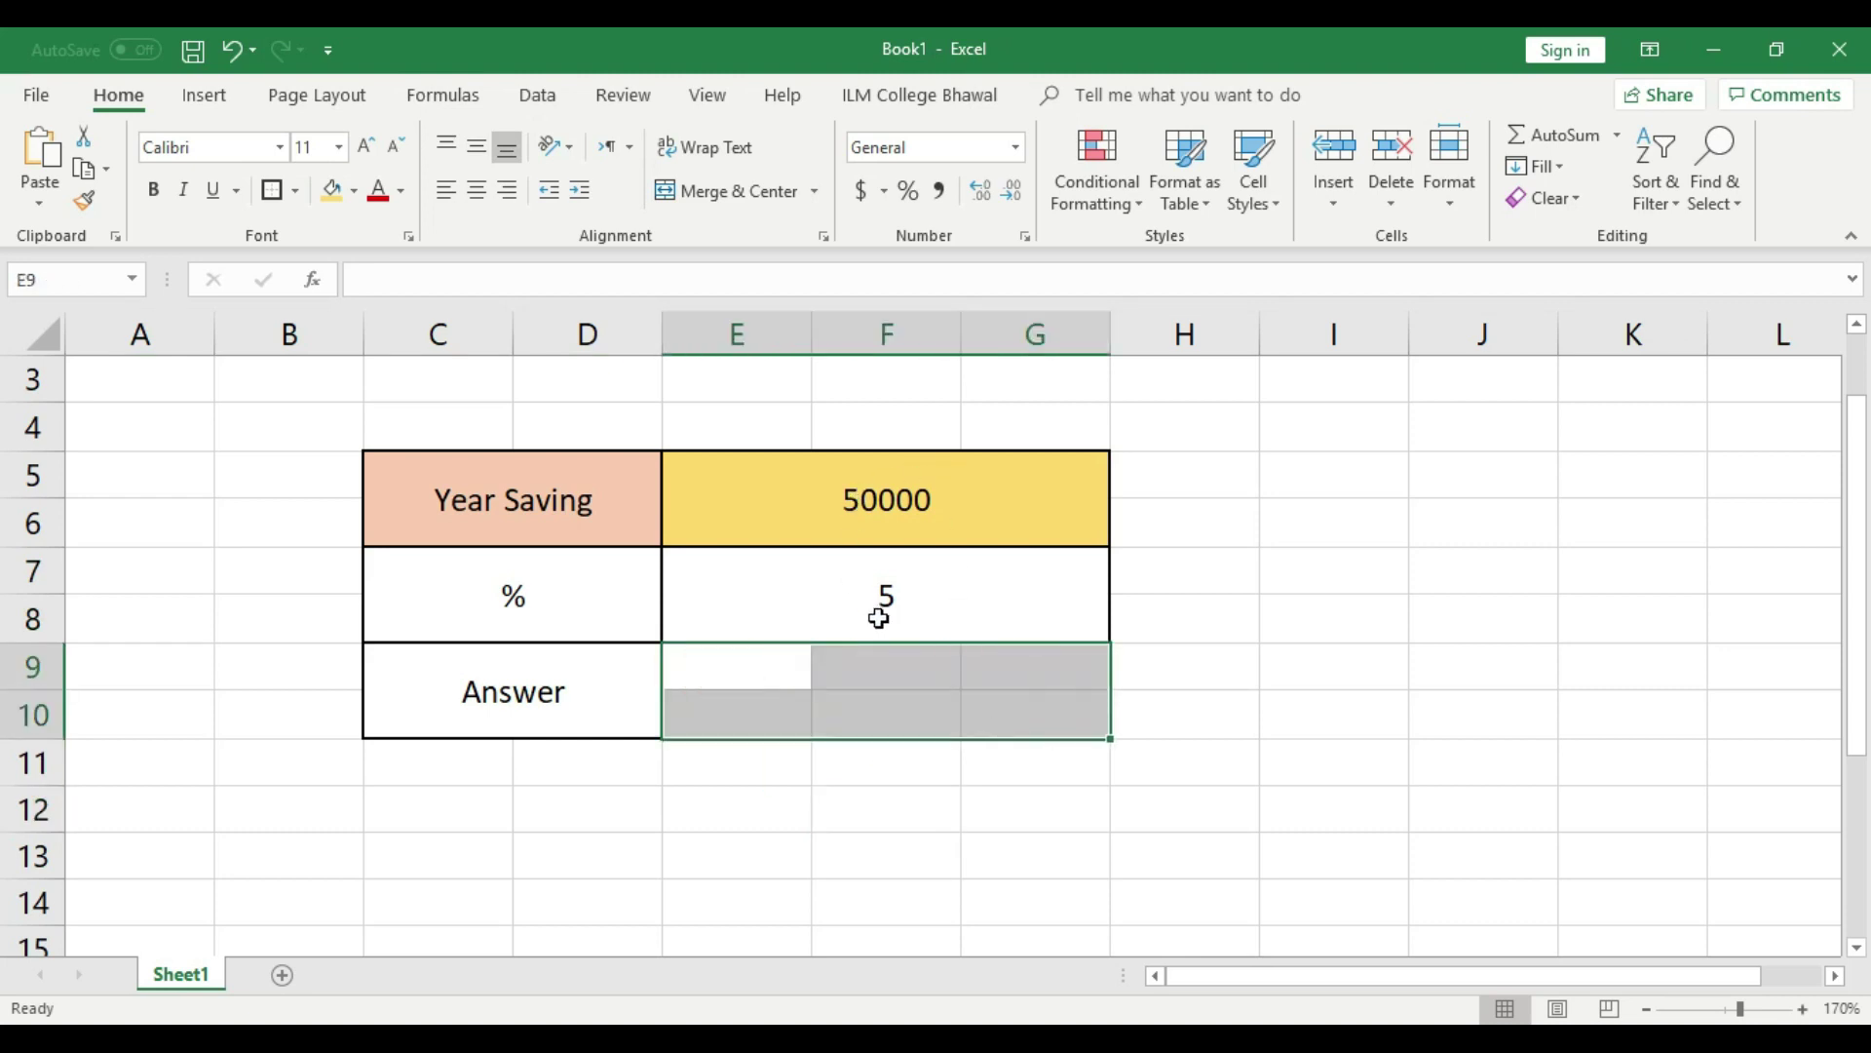
pyautogui.click(1170, 757)
pyautogui.moveTo(686, 667); pyautogui.dragTo(1091, 730)
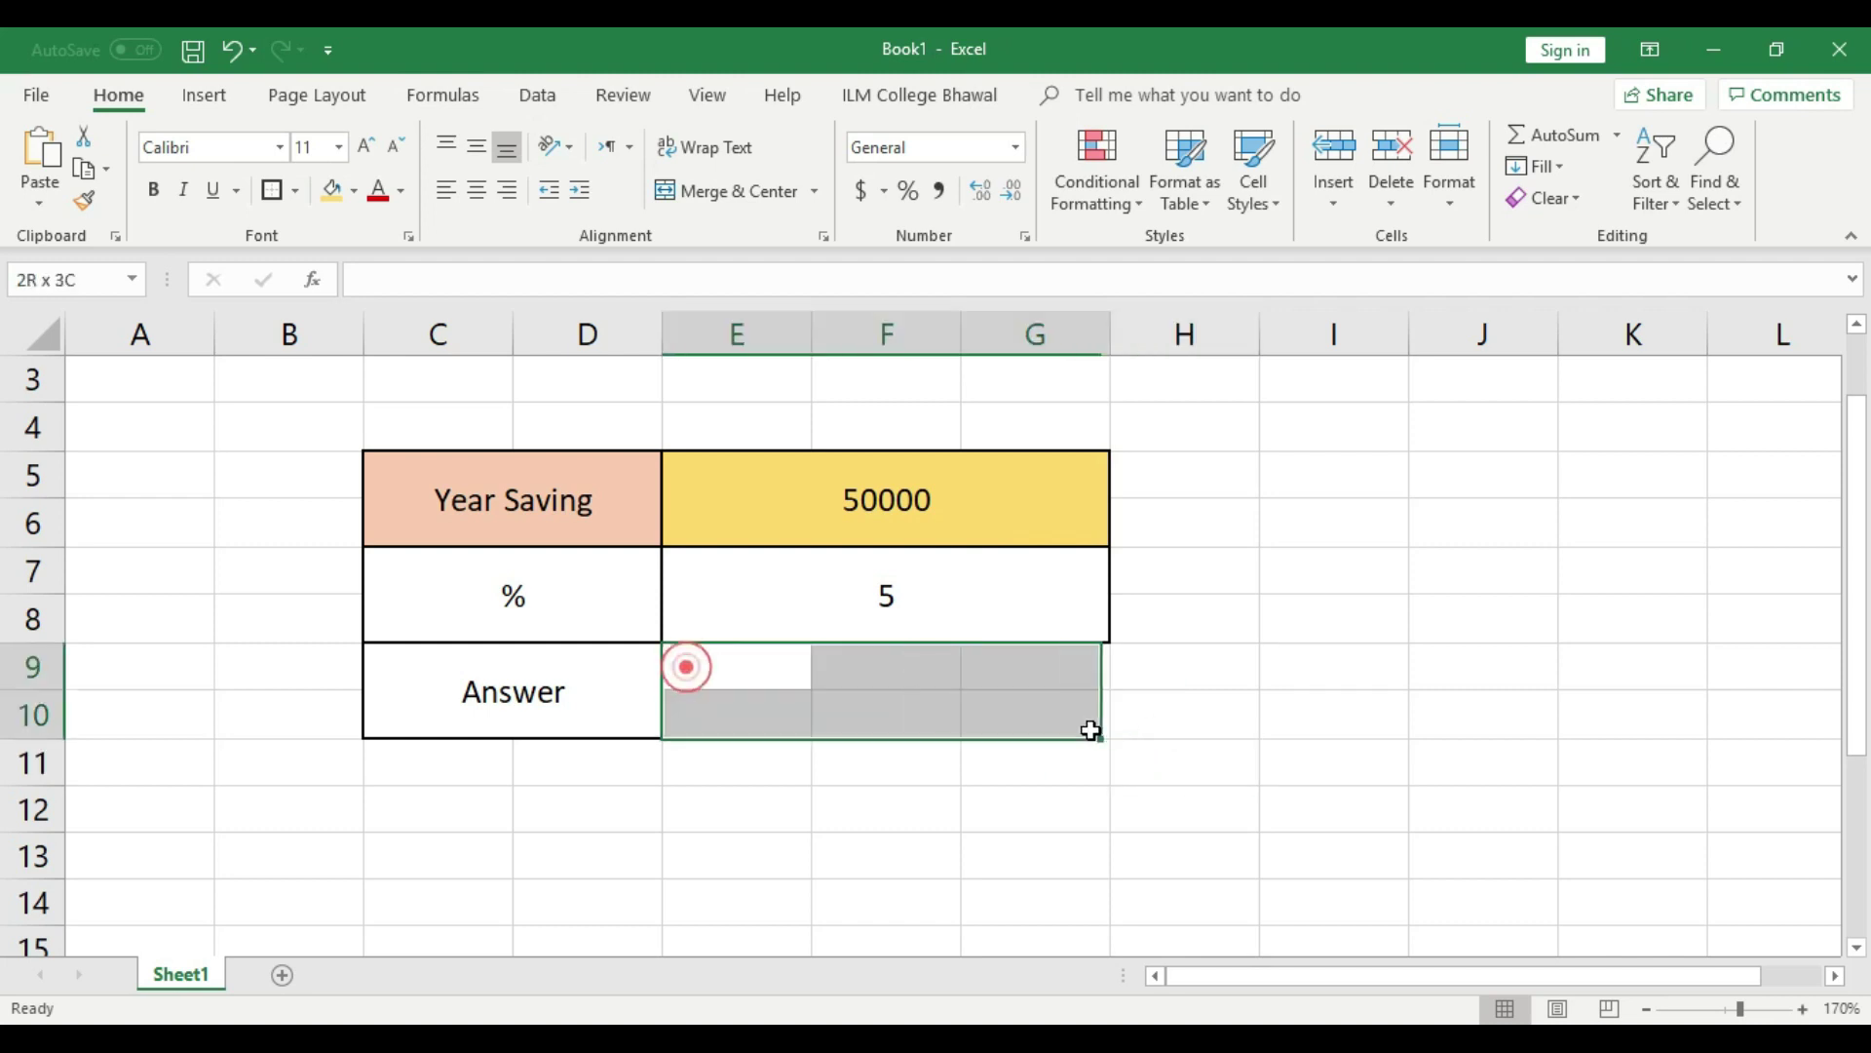
pyautogui.click(726, 191)
pyautogui.click(1334, 709)
pyautogui.doubleClick(943, 678)
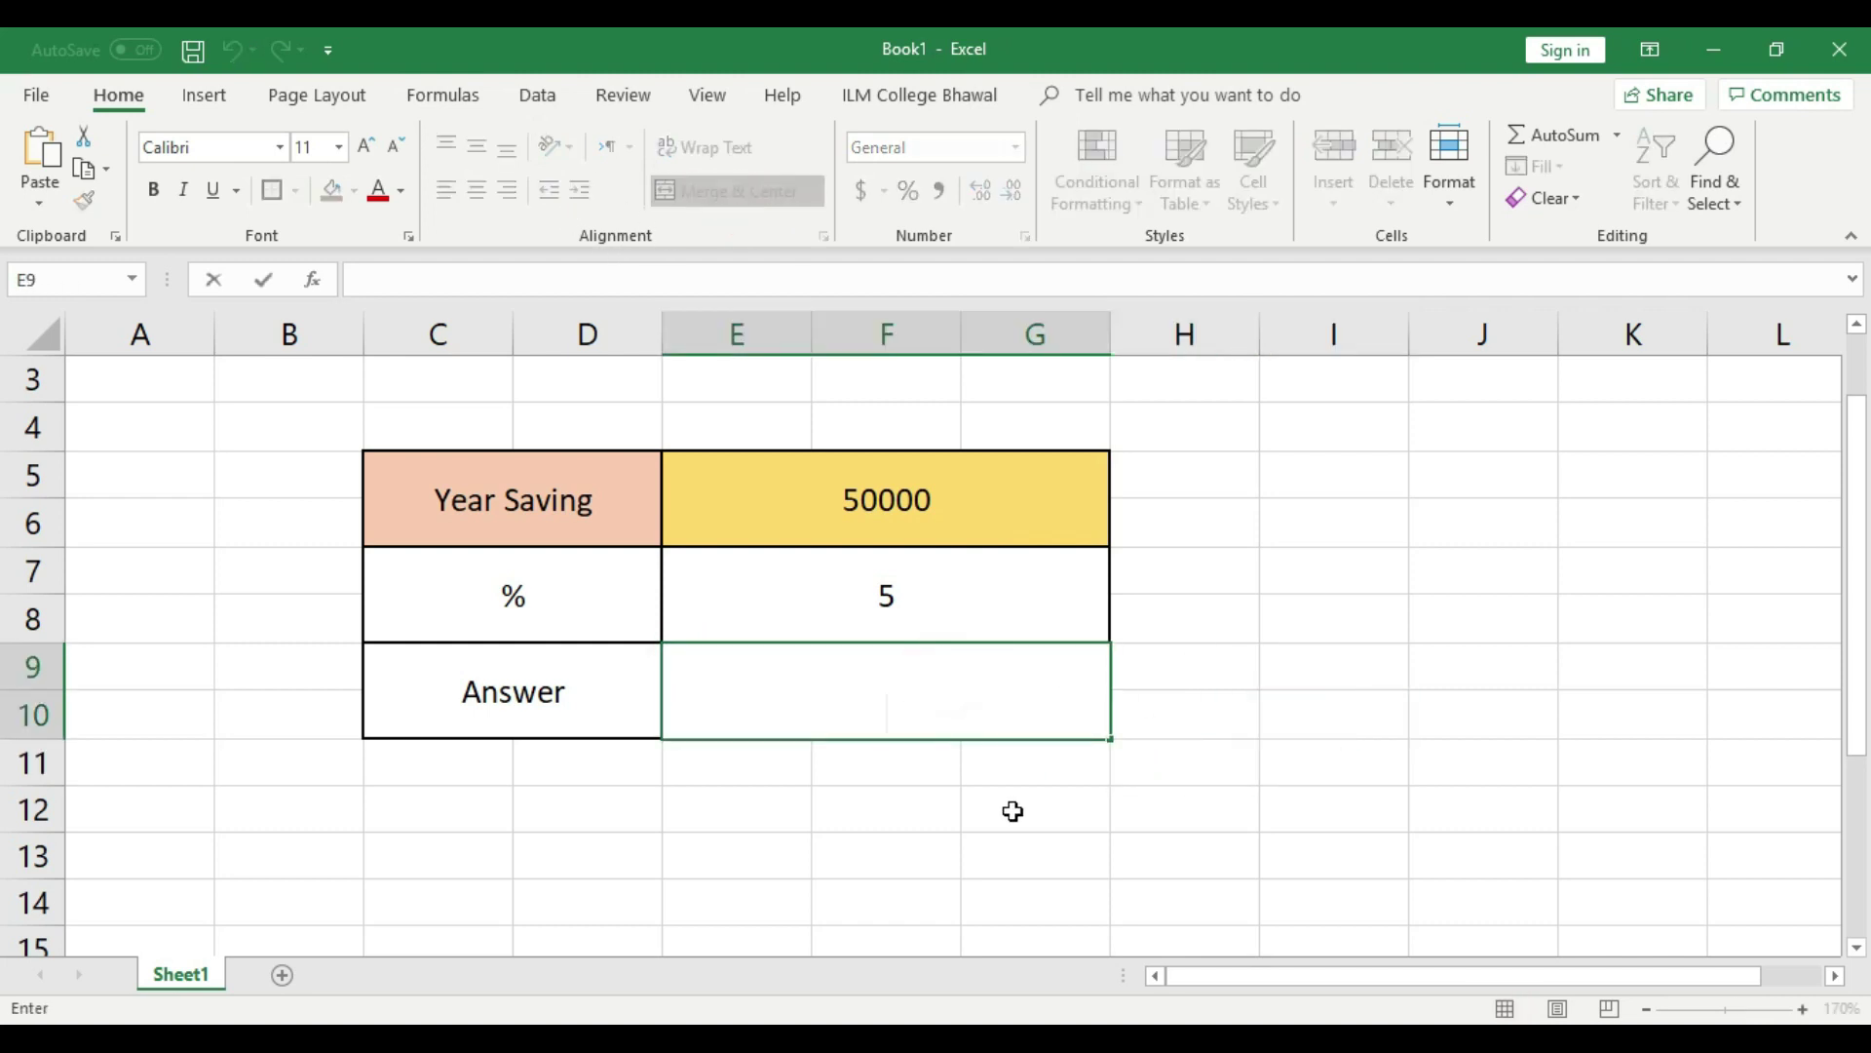
pyautogui.write('=')
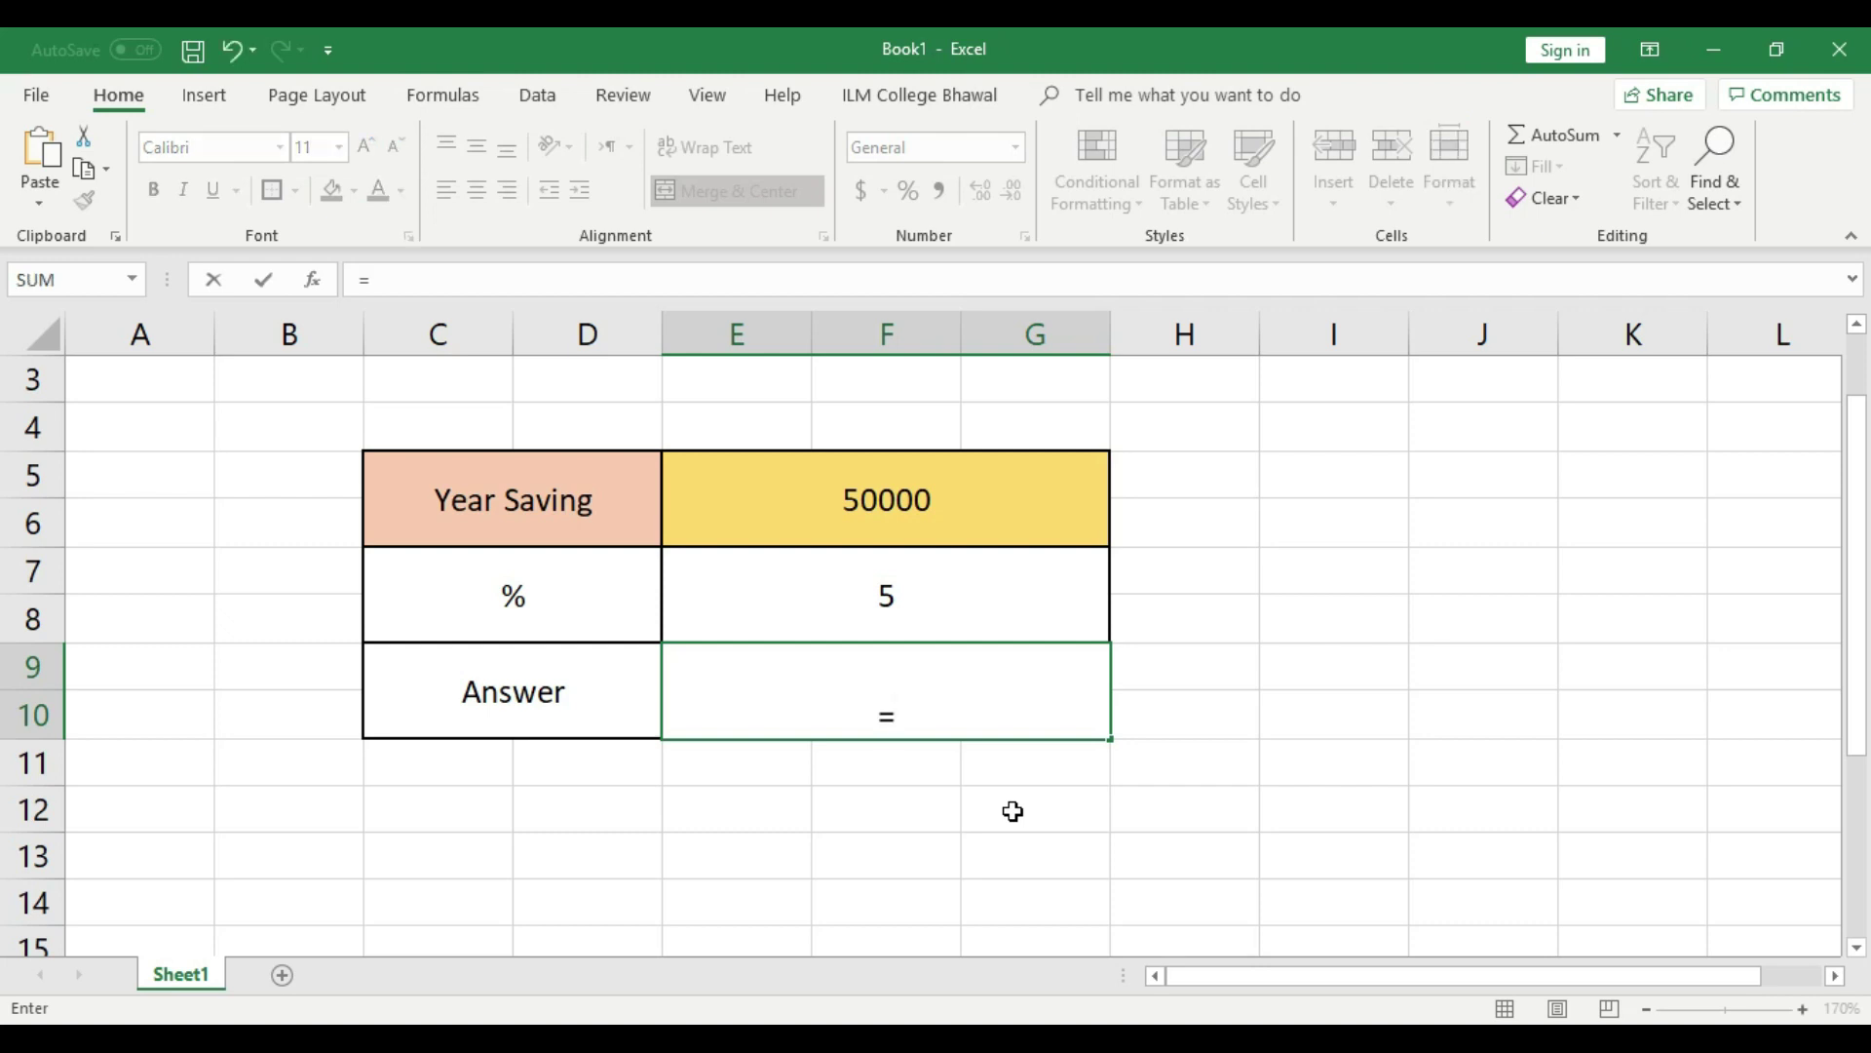
pyautogui.click(979, 515)
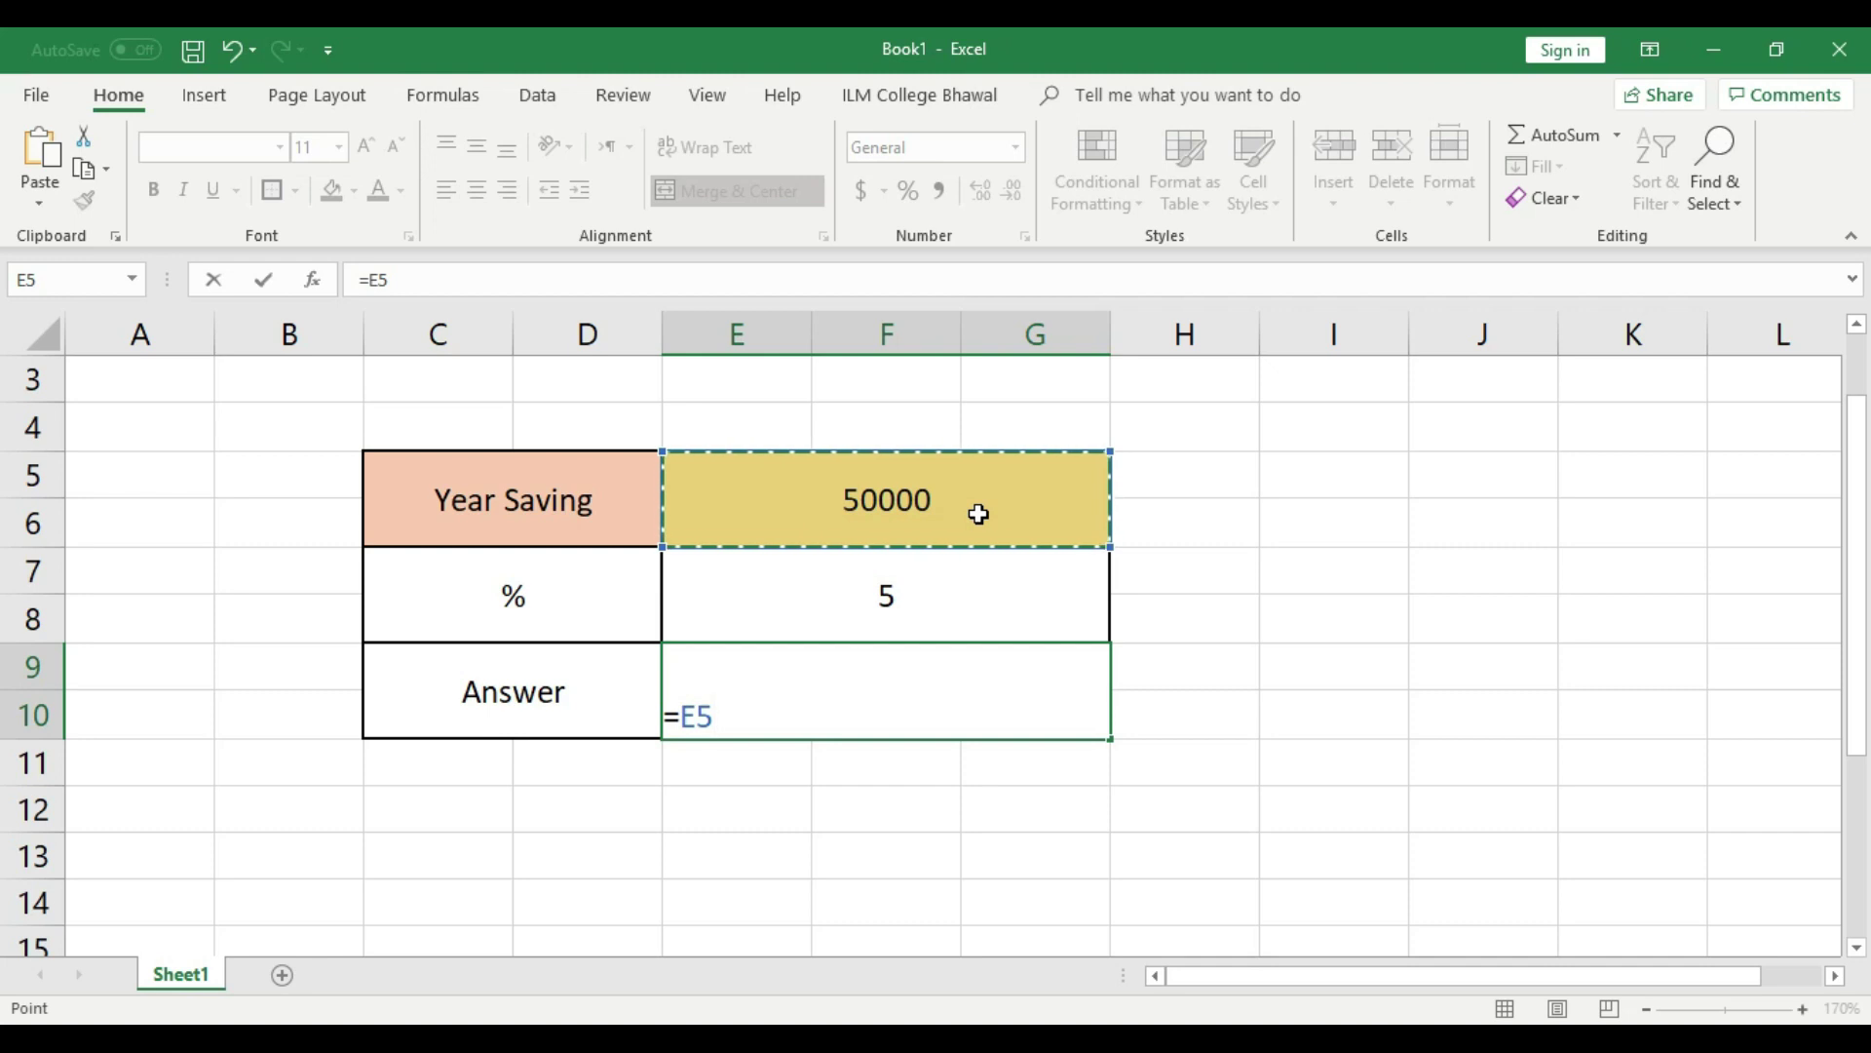
pyautogui.write('/100*')
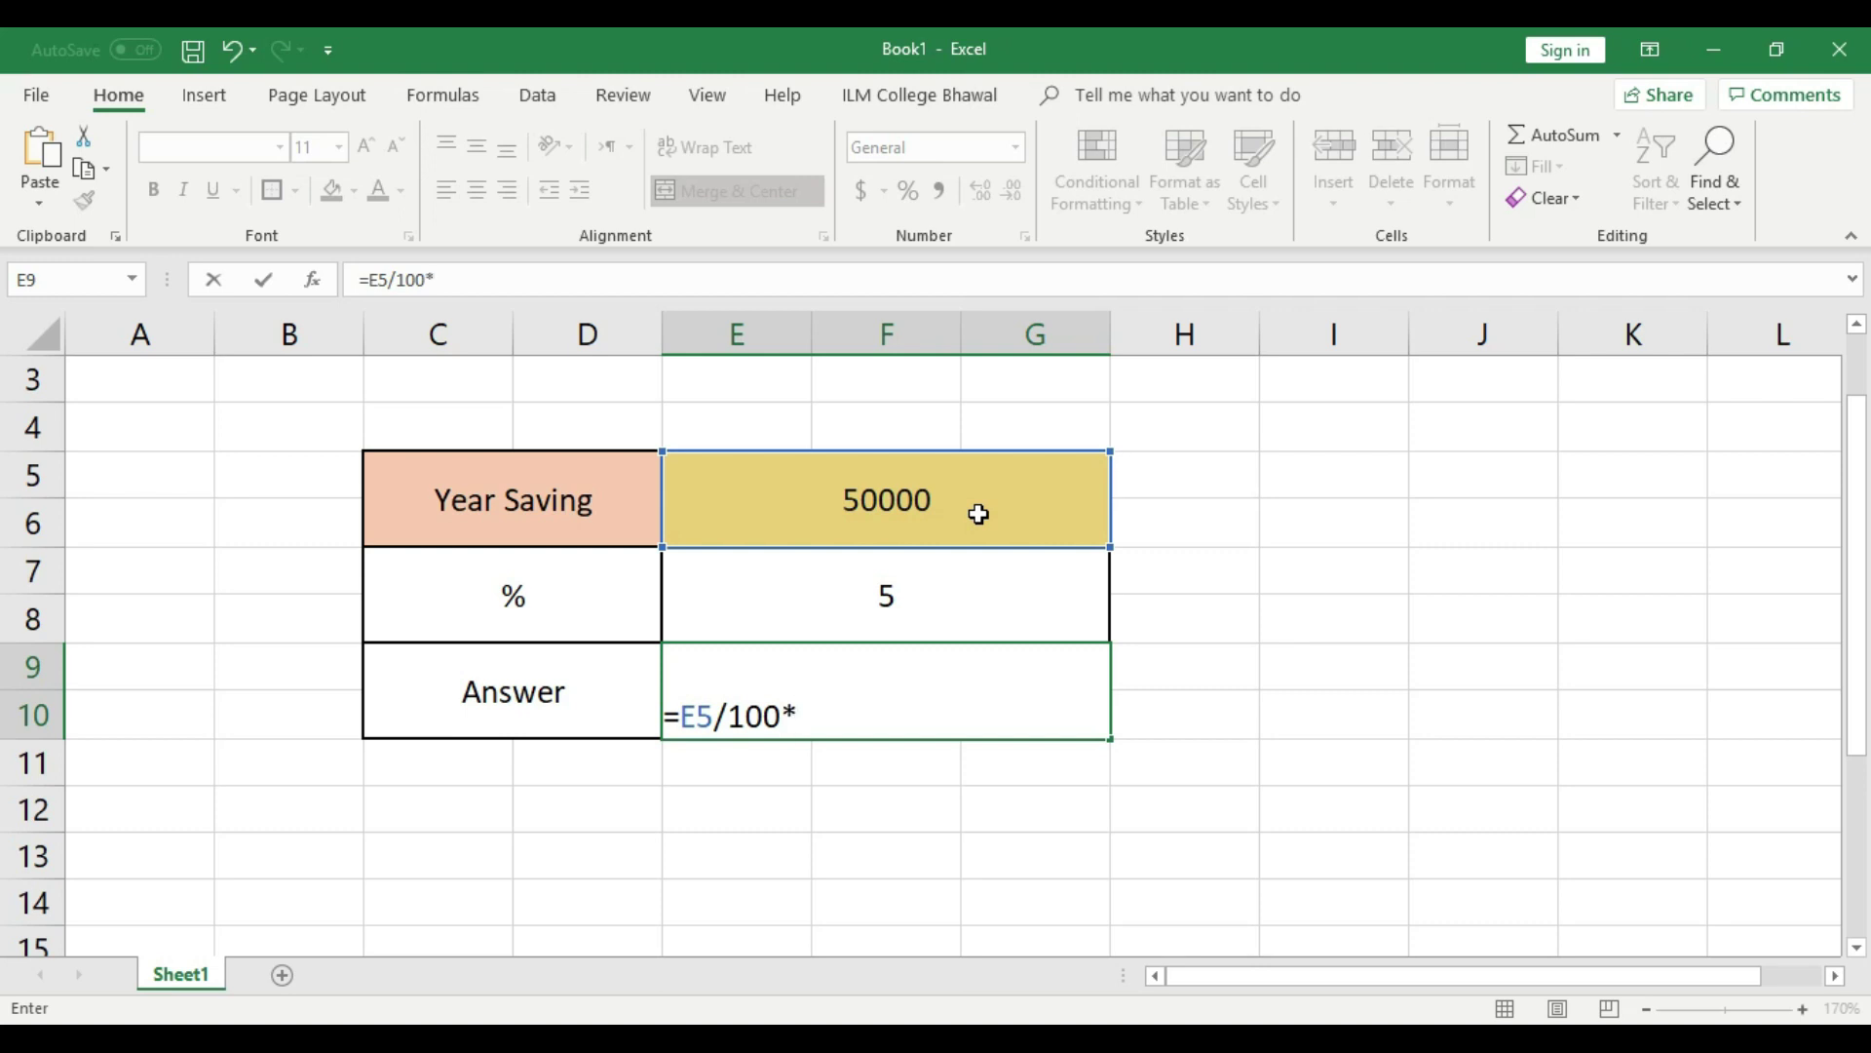
pyautogui.click(928, 593)
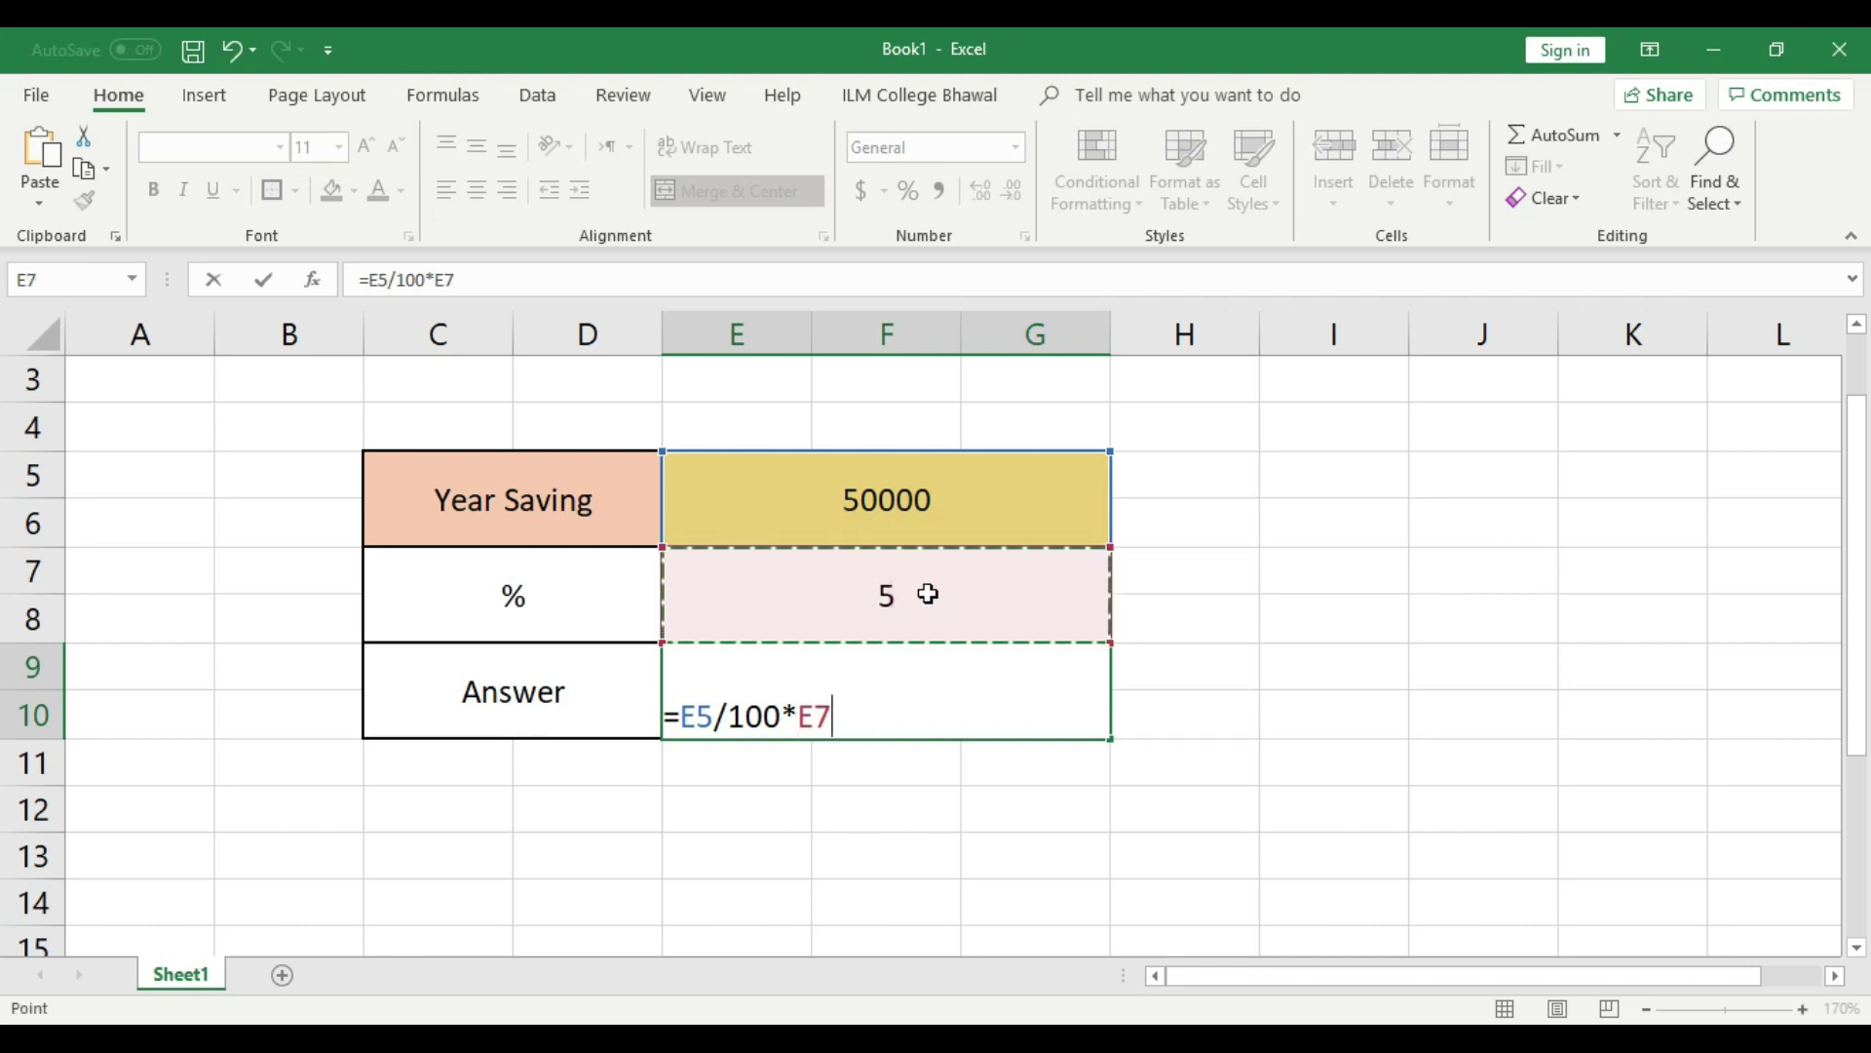
pyautogui.press('Return')
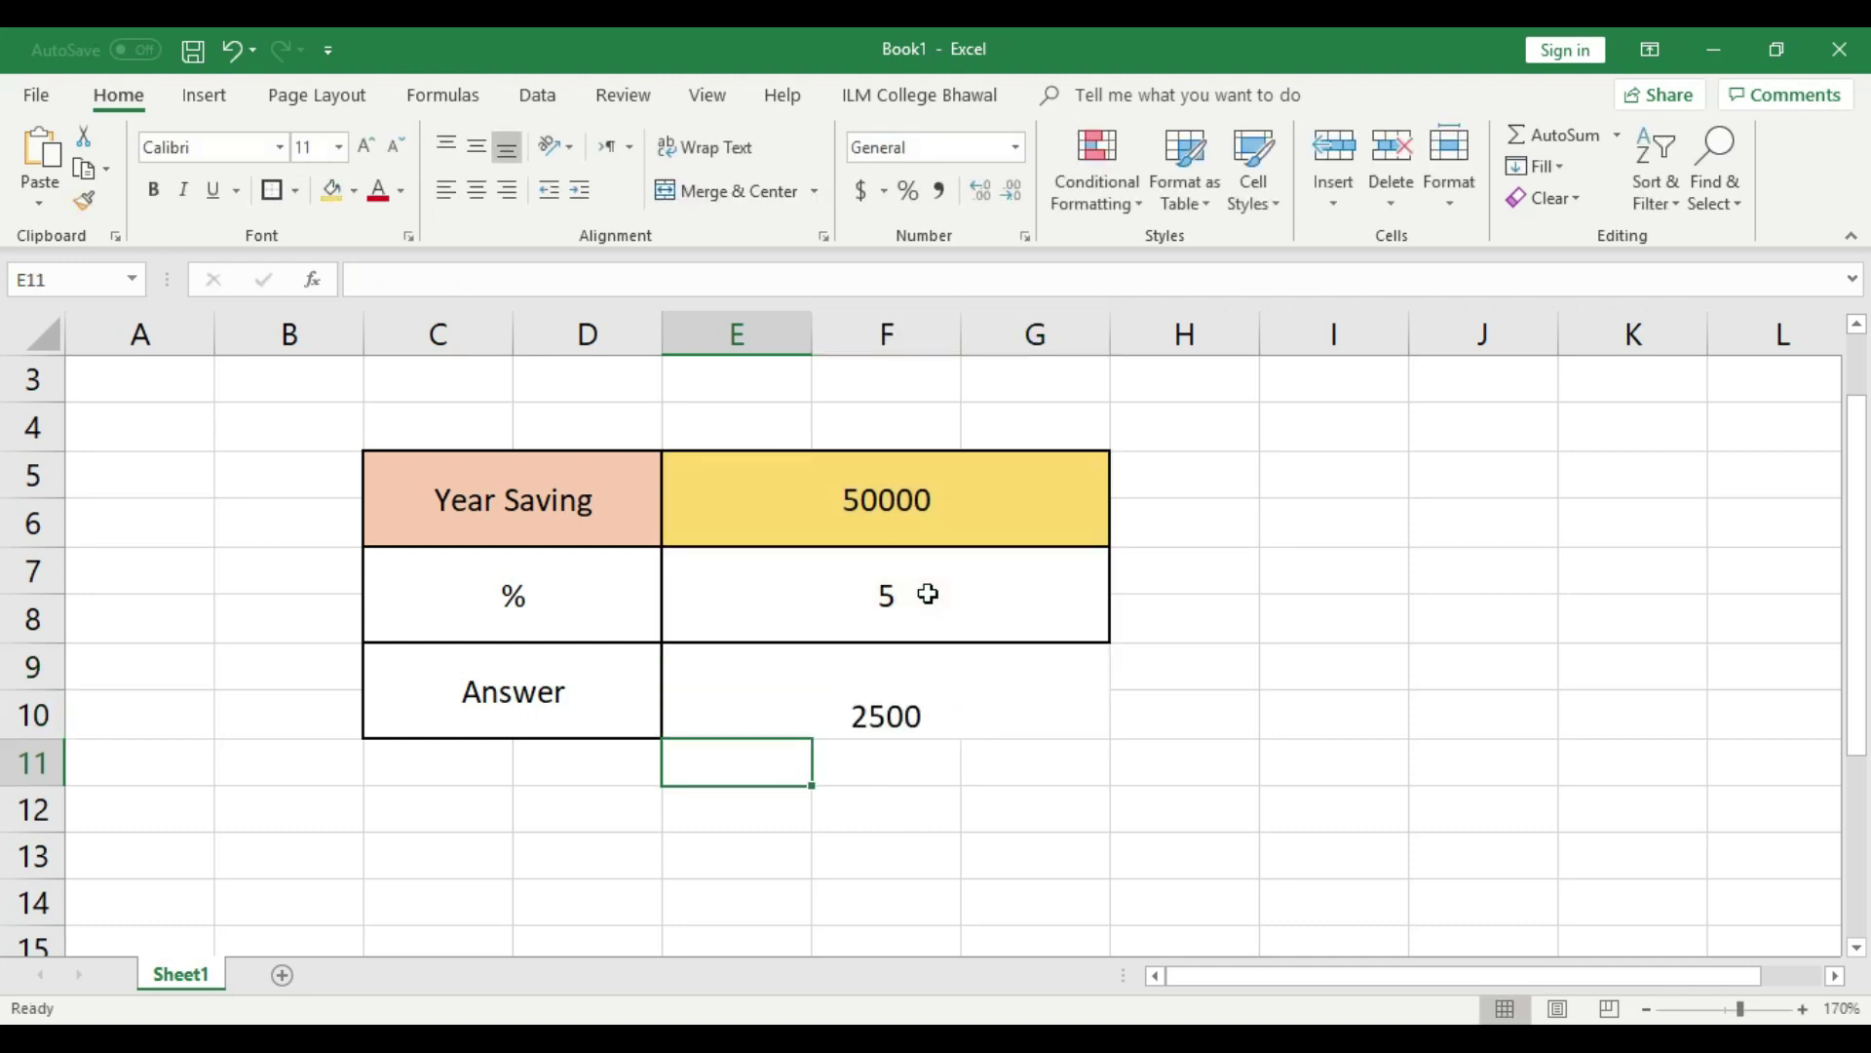
pyautogui.click(886, 689)
pyautogui.click(472, 144)
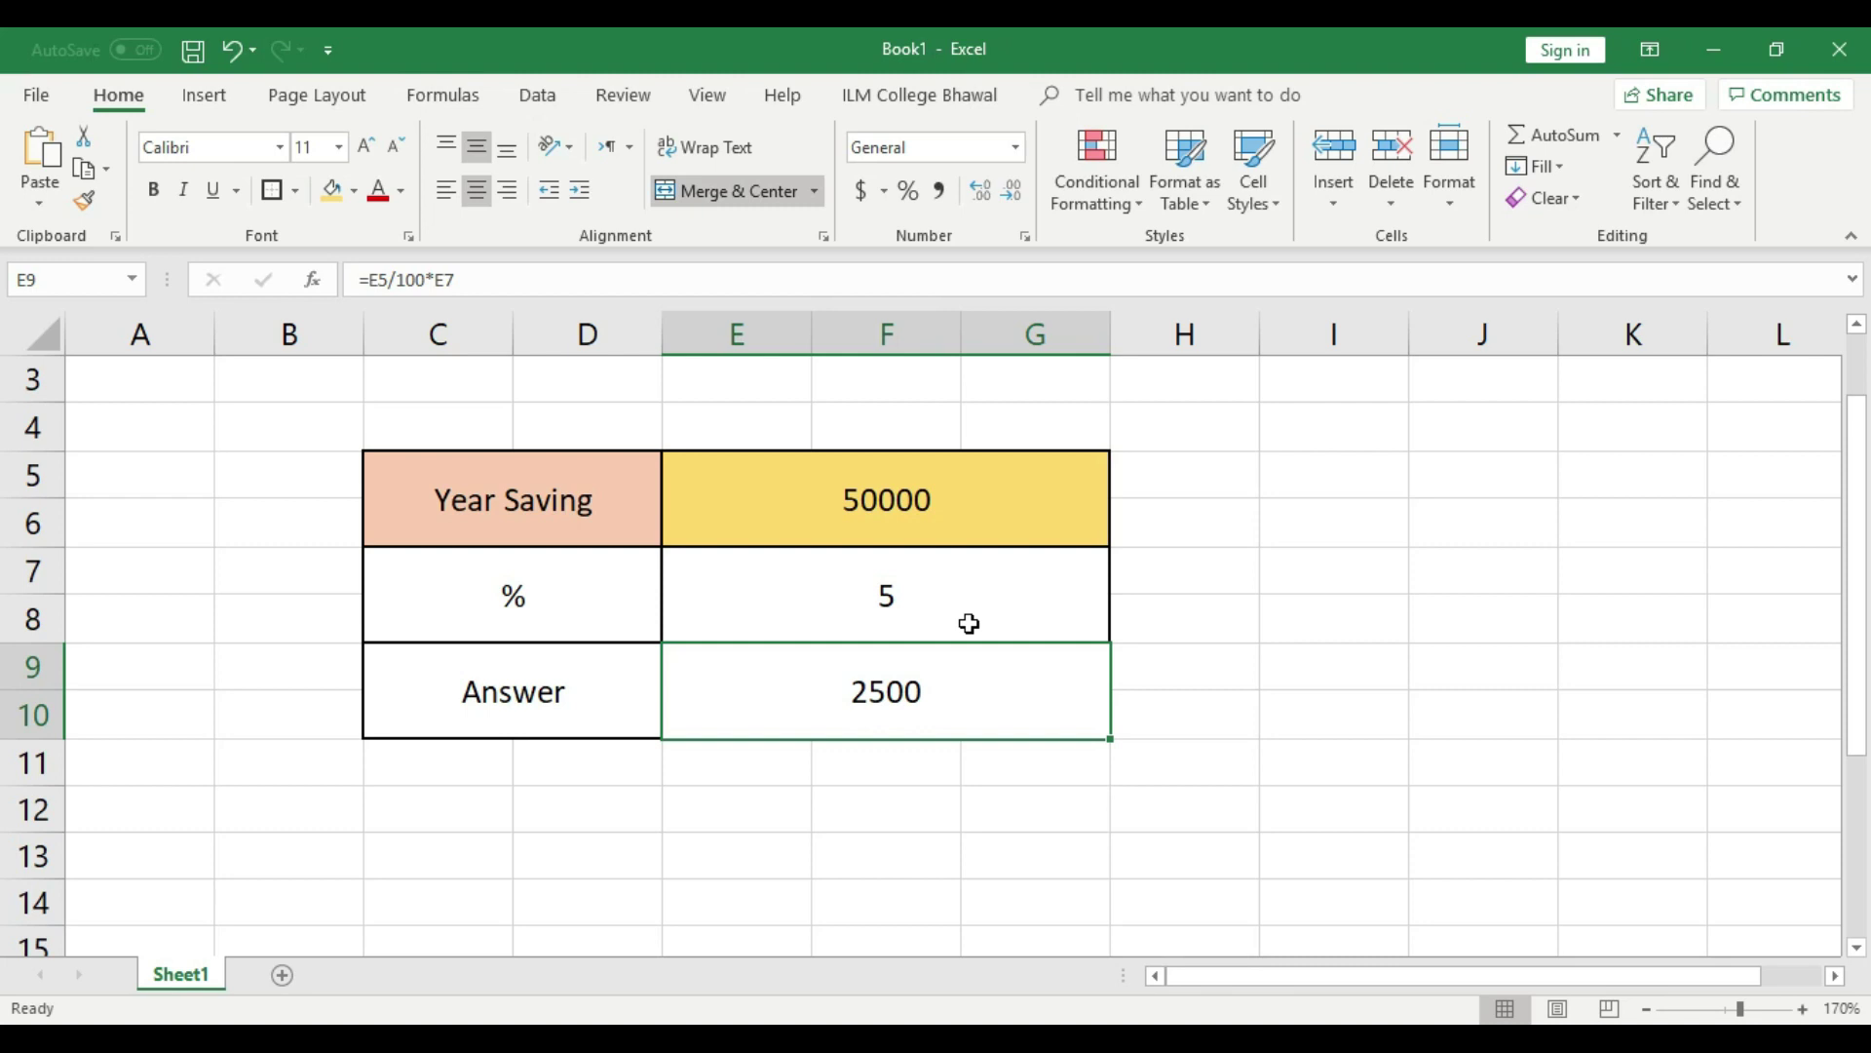
pyautogui.click(687, 817)
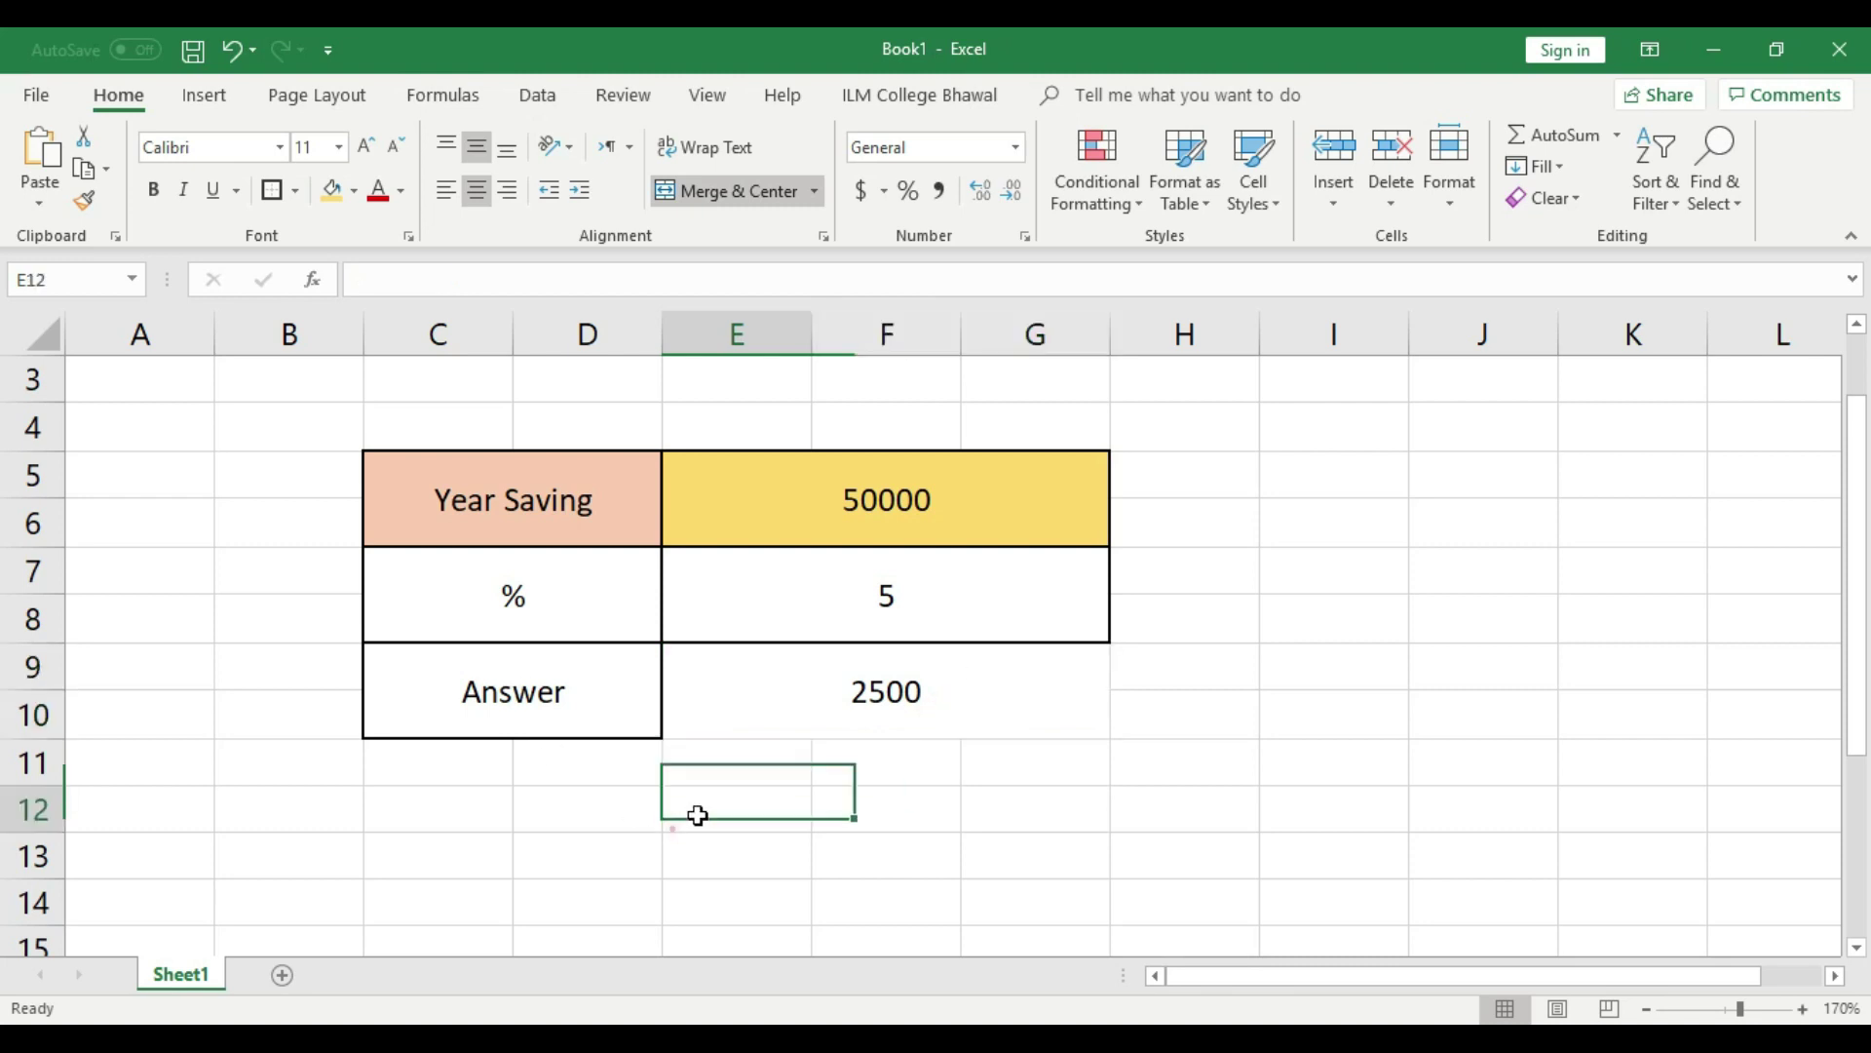
pyautogui.click(936, 684)
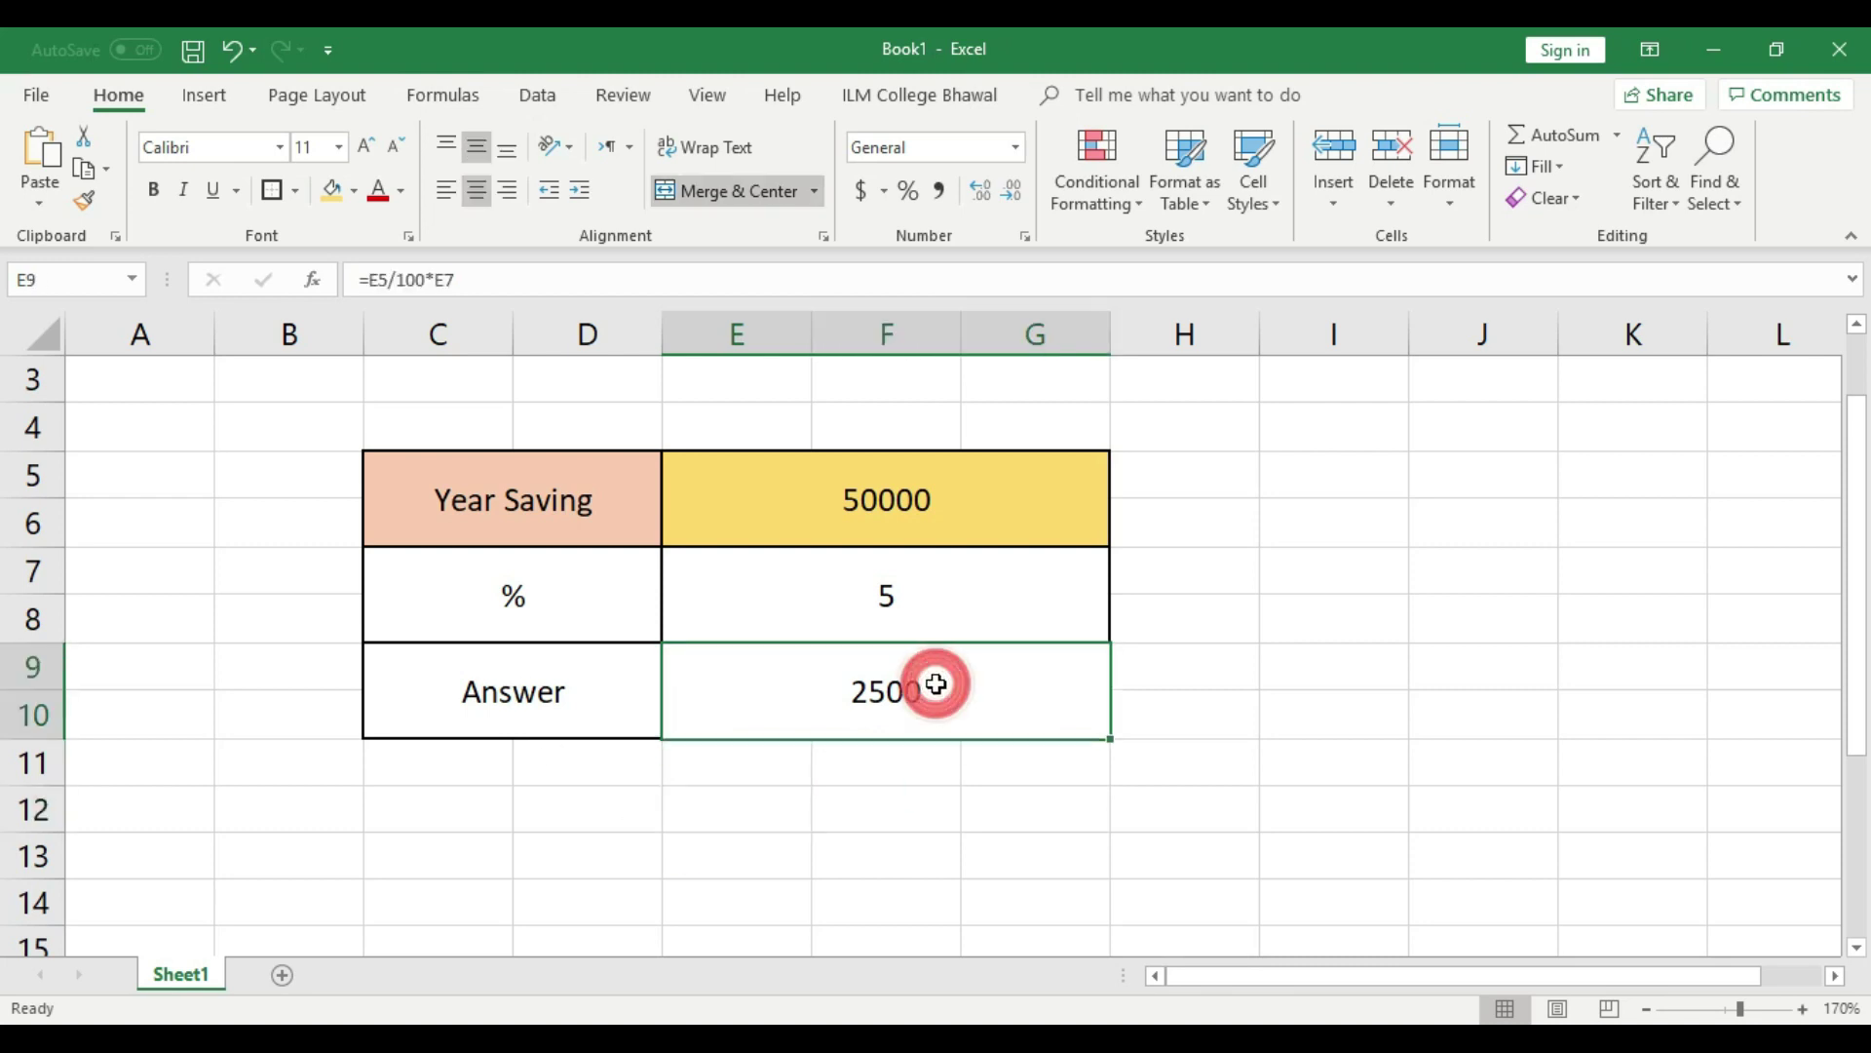
pyautogui.click(941, 614)
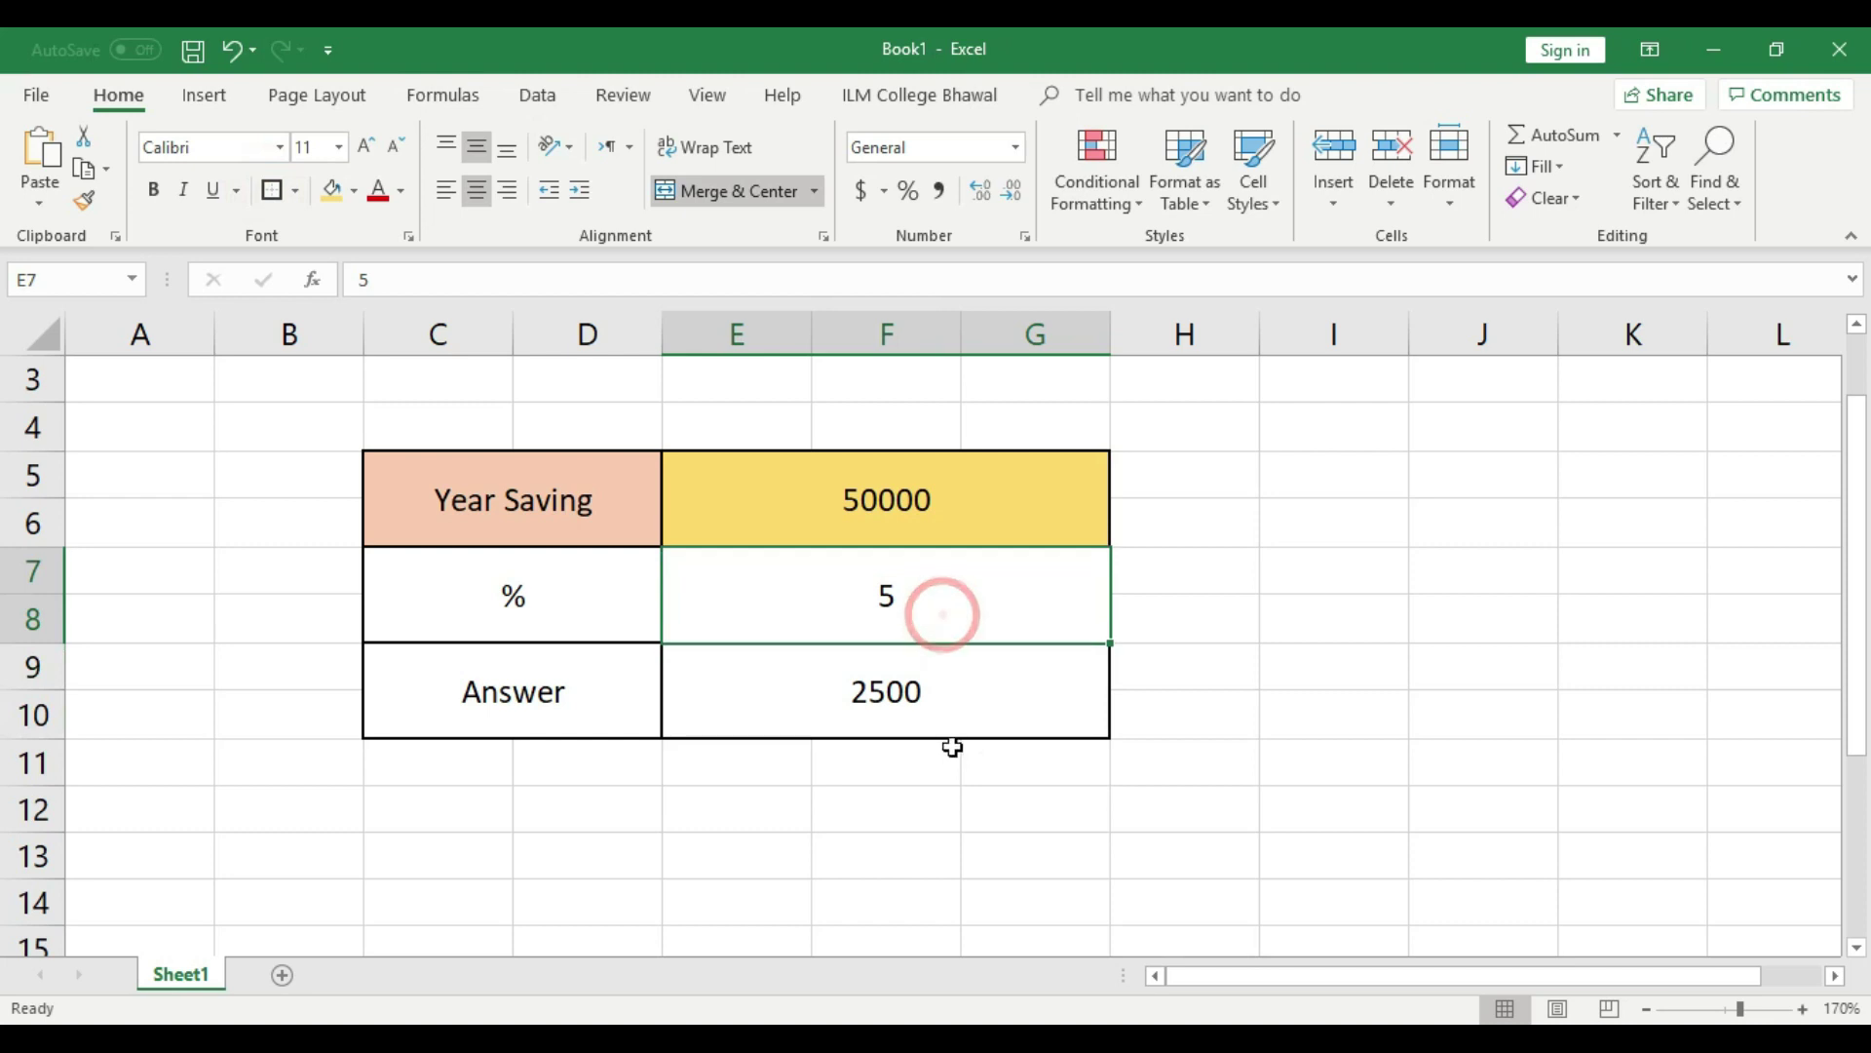
pyautogui.click(938, 696)
pyautogui.click(1267, 702)
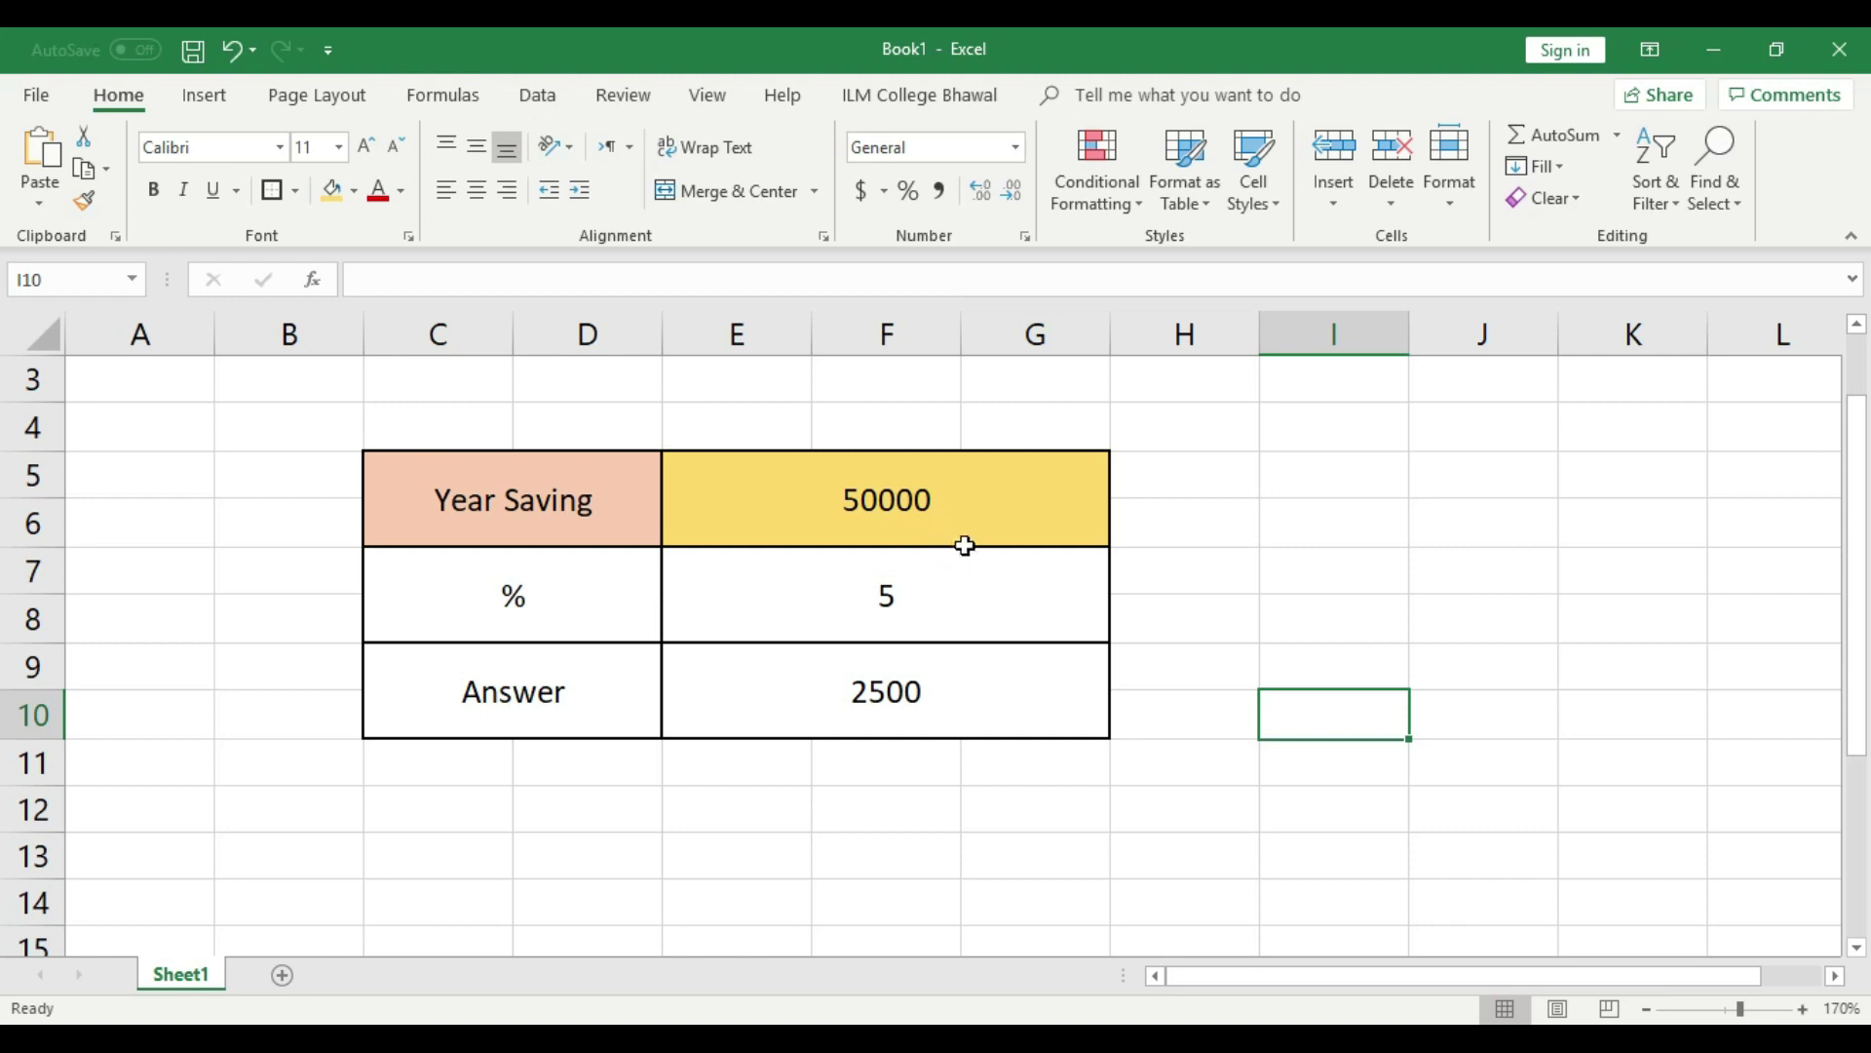
# Enter 100 as the Year Saving in E5 and 50 as the % in E7.
pyautogui.click(942, 502)
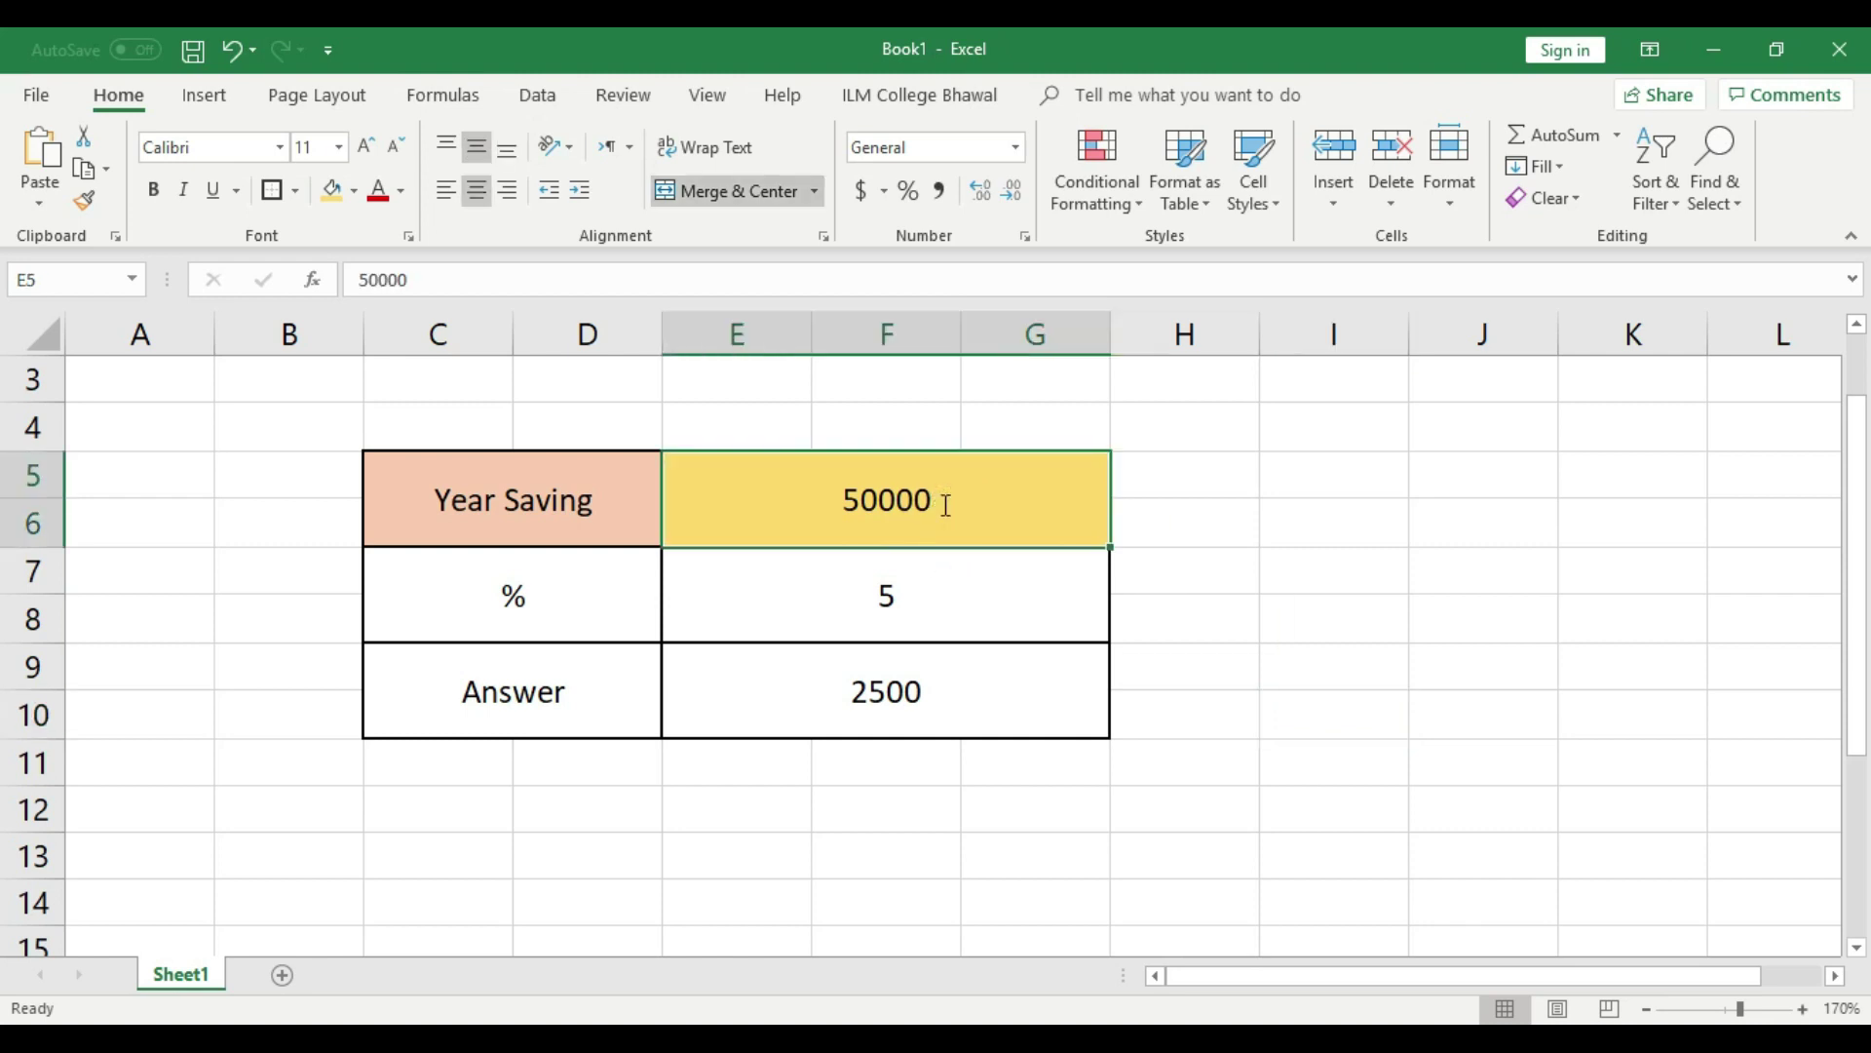
pyautogui.write('100')
pyautogui.click(1370, 585)
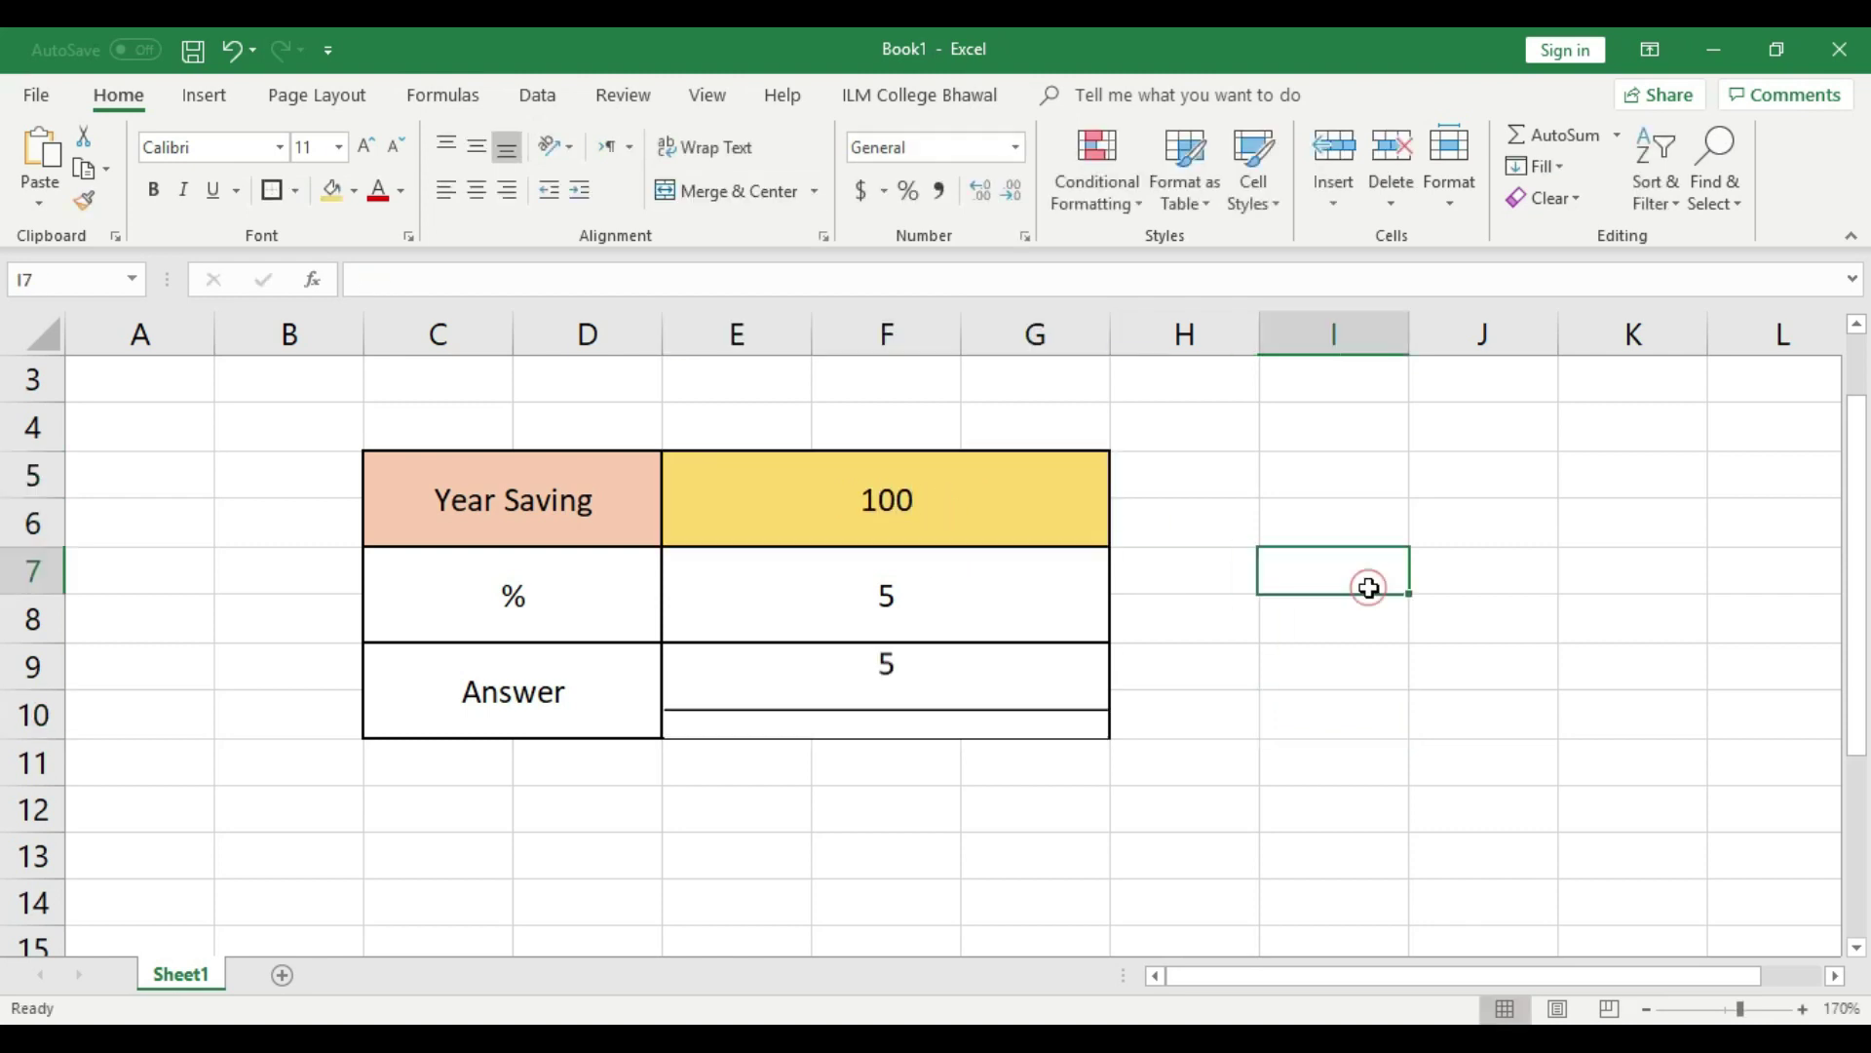
pyautogui.click(999, 583)
pyautogui.write('4')
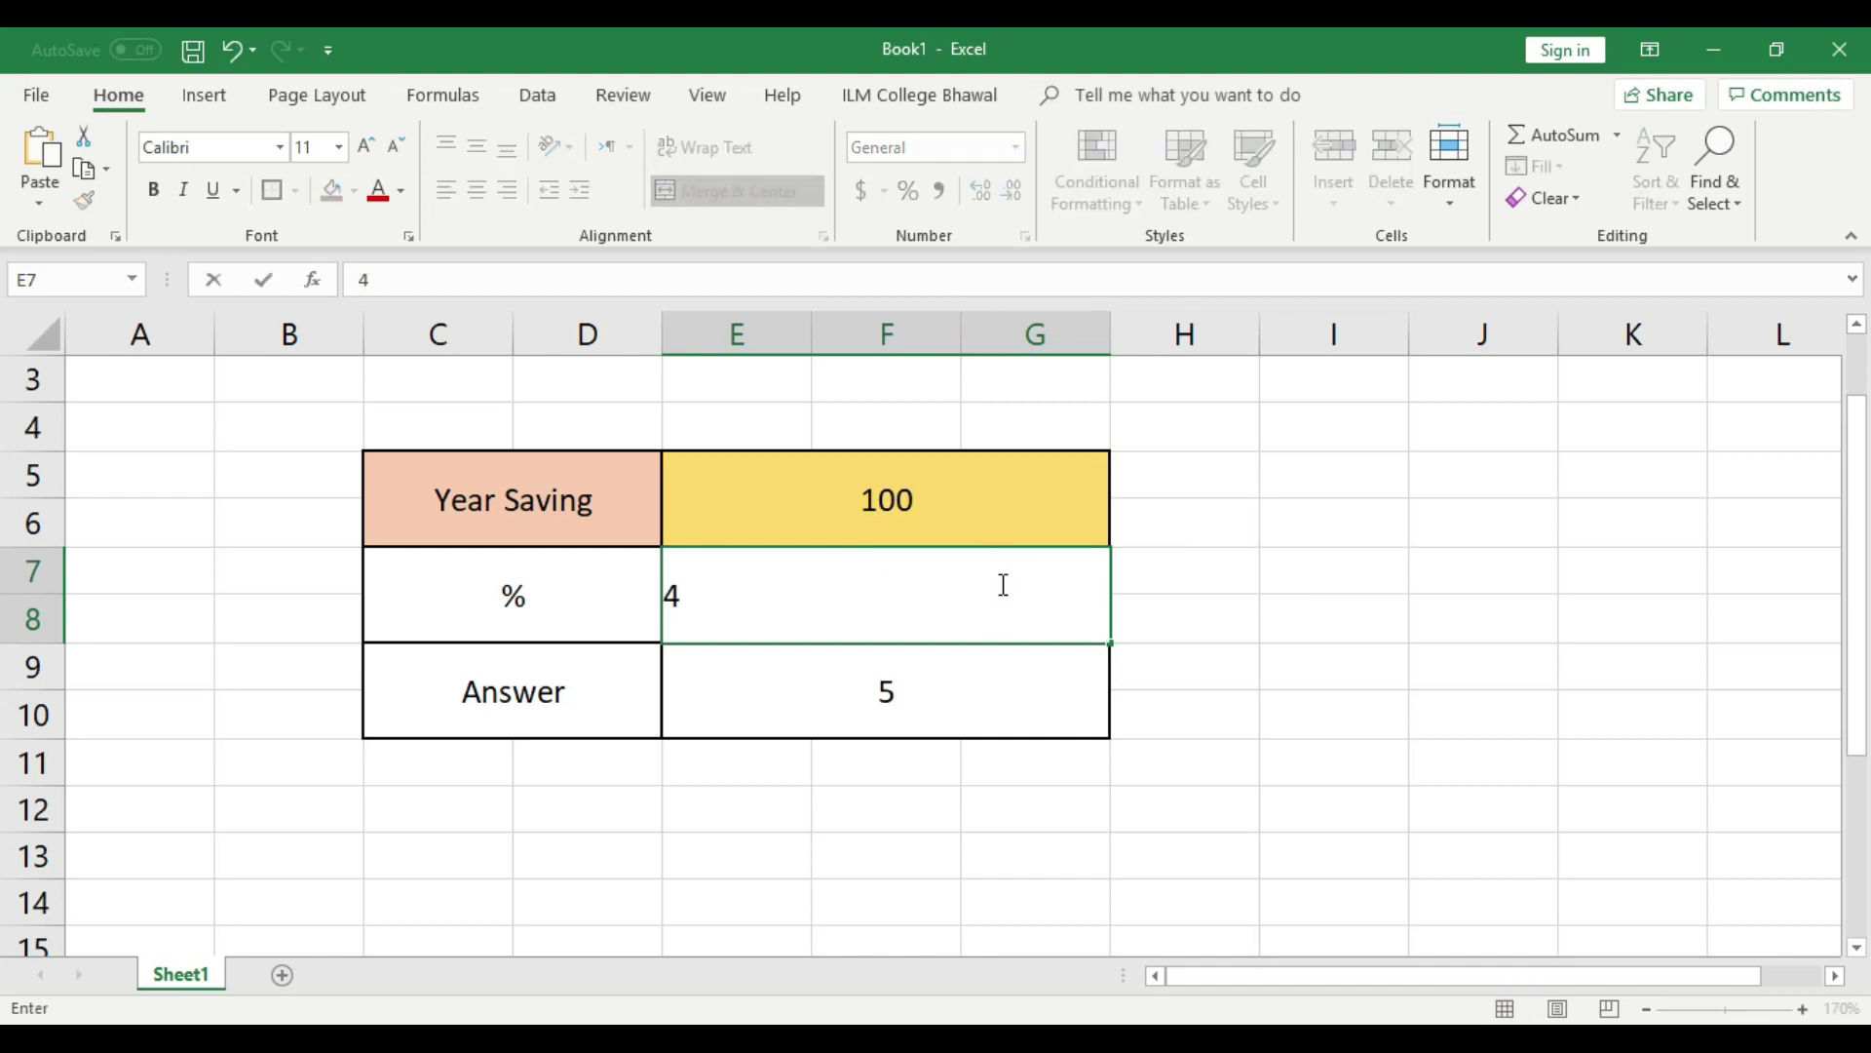
pyautogui.press('BackSpace')
pyautogui.write('50')
pyautogui.click(1216, 614)
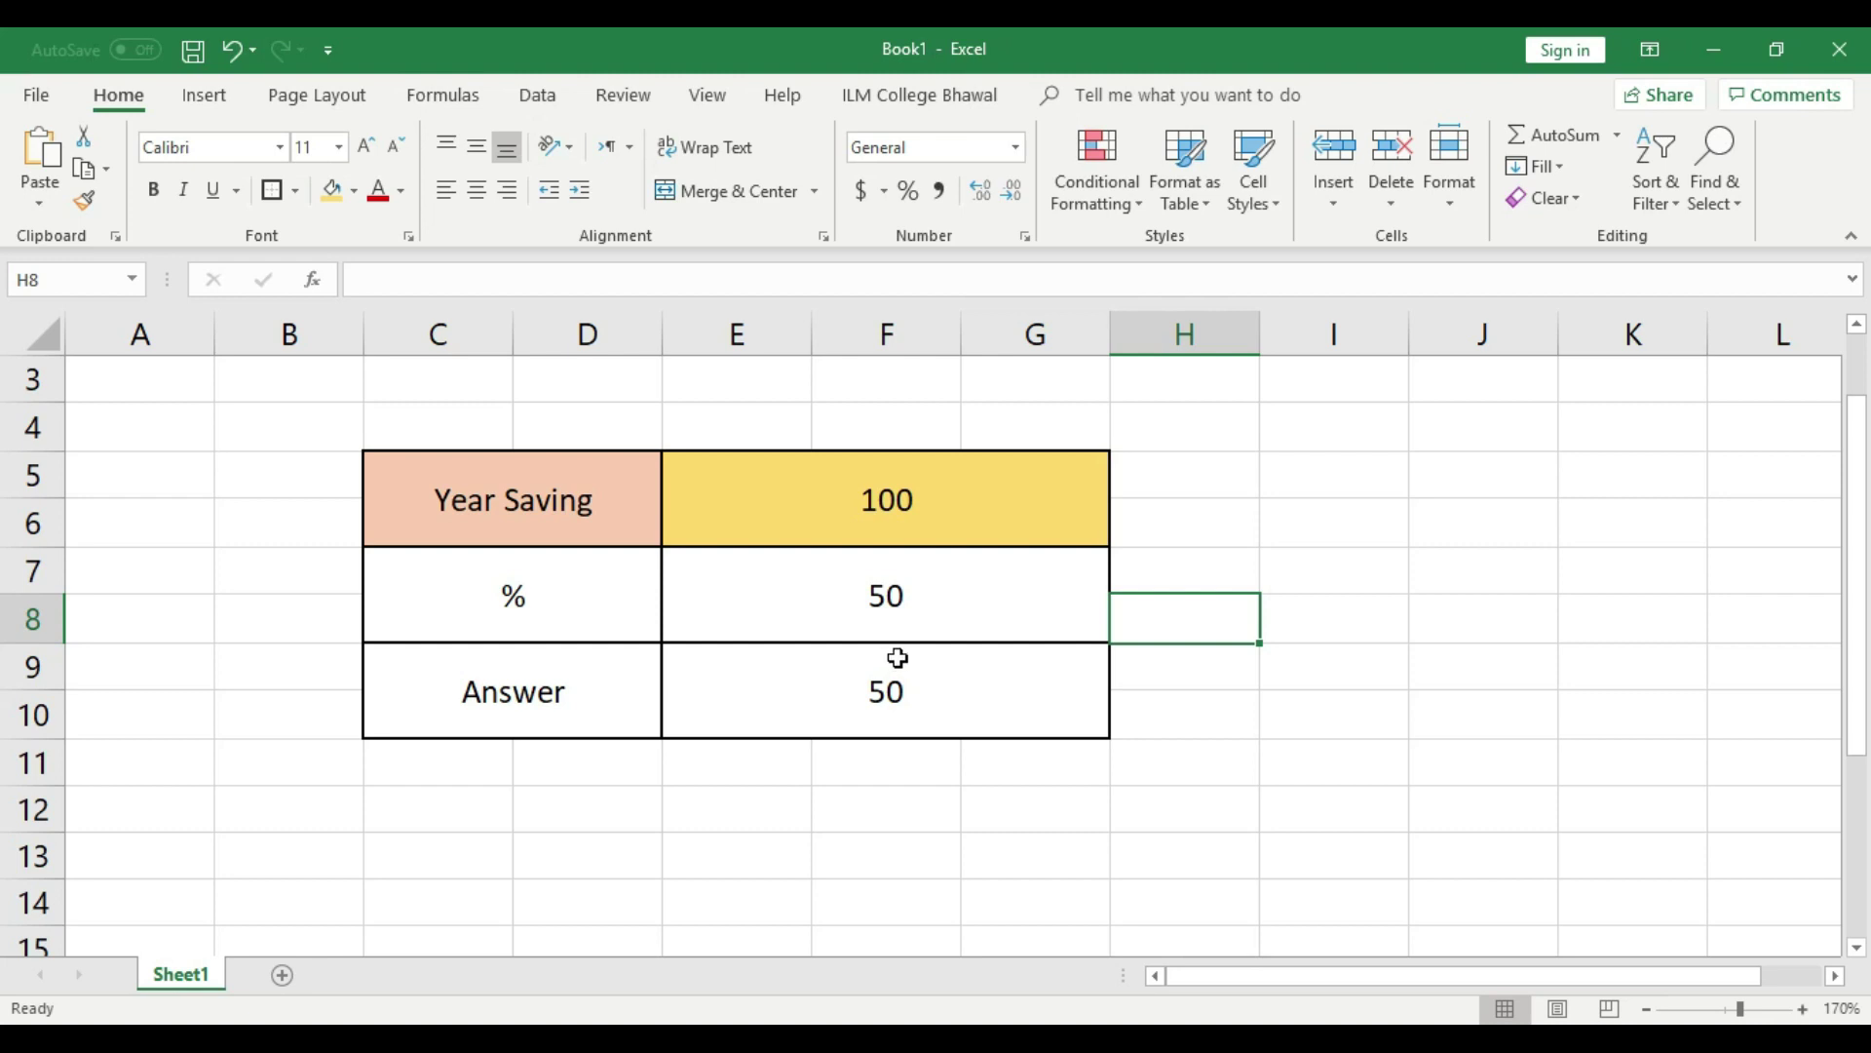
pyautogui.click(965, 518)
# Merge A7:B8 and A5:B6 into single cells.
pyautogui.moveTo(146, 572); pyautogui.dragTo(267, 605)
pyautogui.click(721, 193)
pyautogui.moveTo(146, 476); pyautogui.dragTo(296, 506)
pyautogui.click(721, 190)
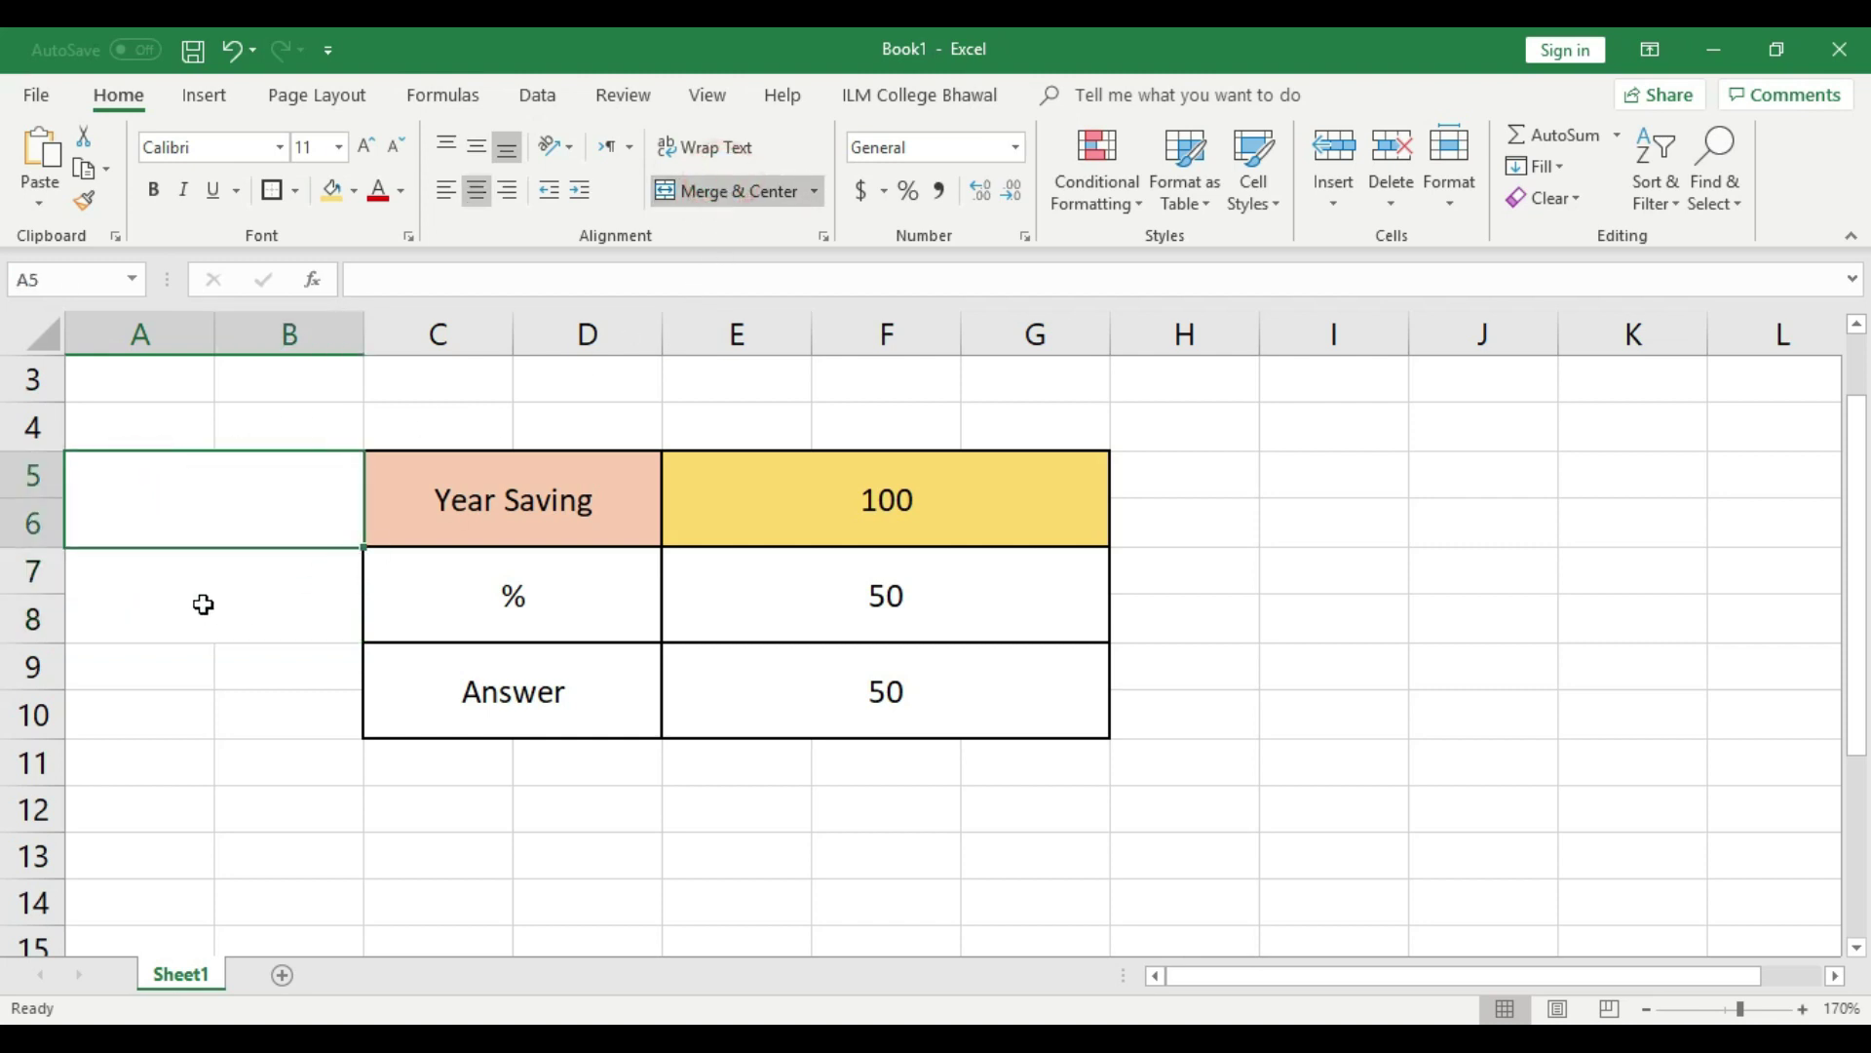
# Fill merged A7:B8 yellow with a vertically centred 'Zakat' label, then start entering 45000 as Year Saving.
pyautogui.click(176, 585)
pyautogui.click(332, 190)
pyautogui.click(247, 731)
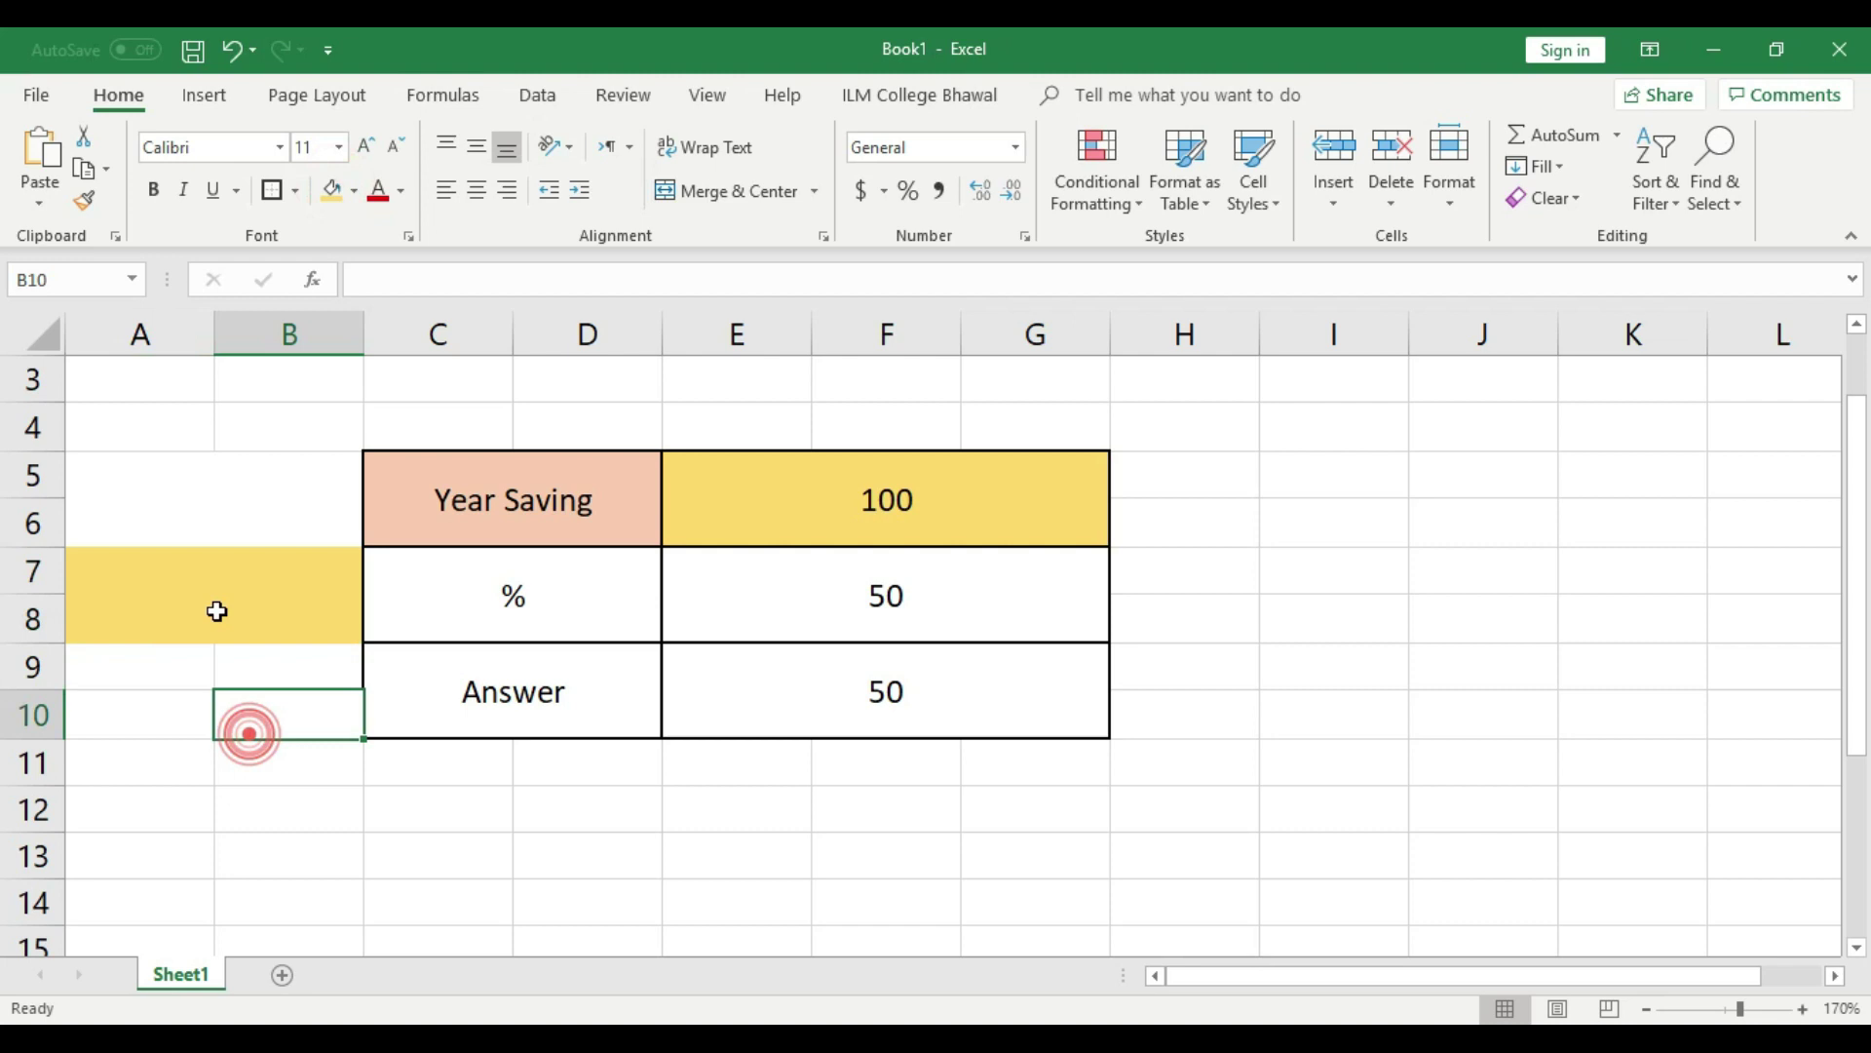
pyautogui.doubleClick(209, 610)
pyautogui.write('Zakat')
pyautogui.click(209, 694)
pyautogui.click(225, 597)
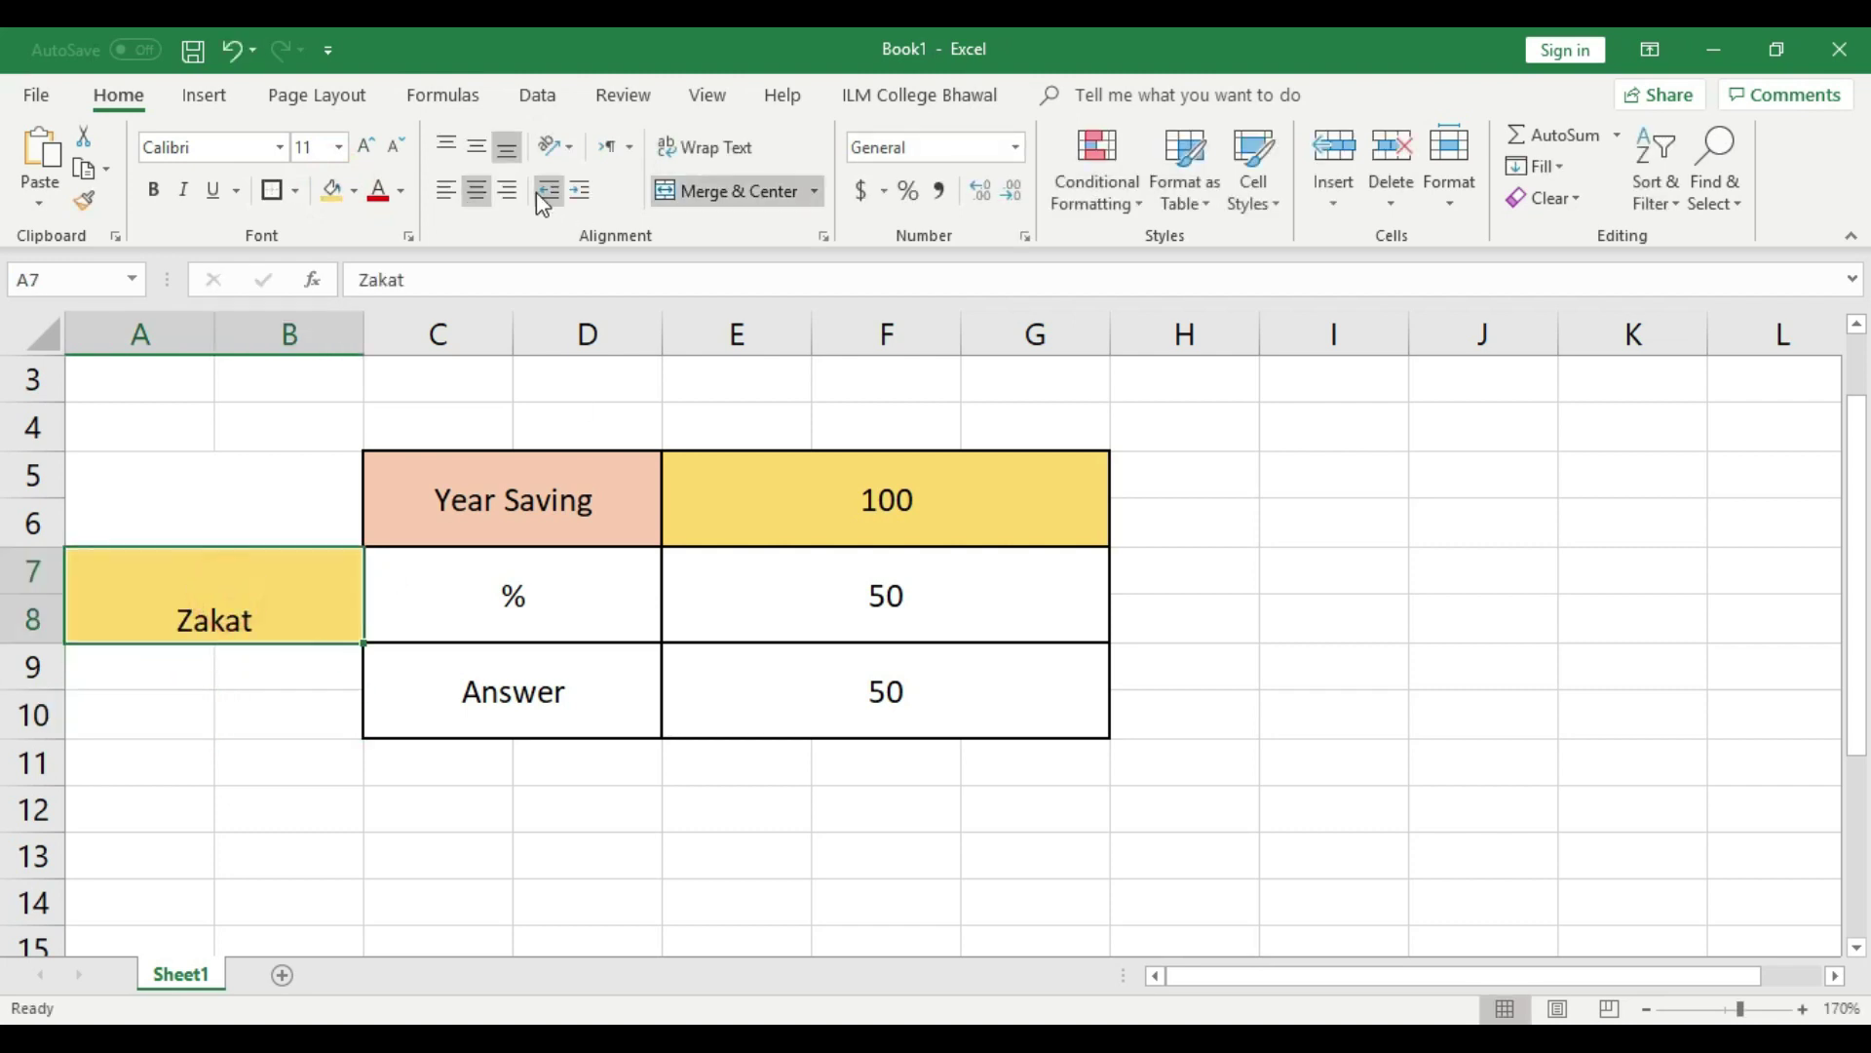
pyautogui.click(482, 151)
pyautogui.click(941, 508)
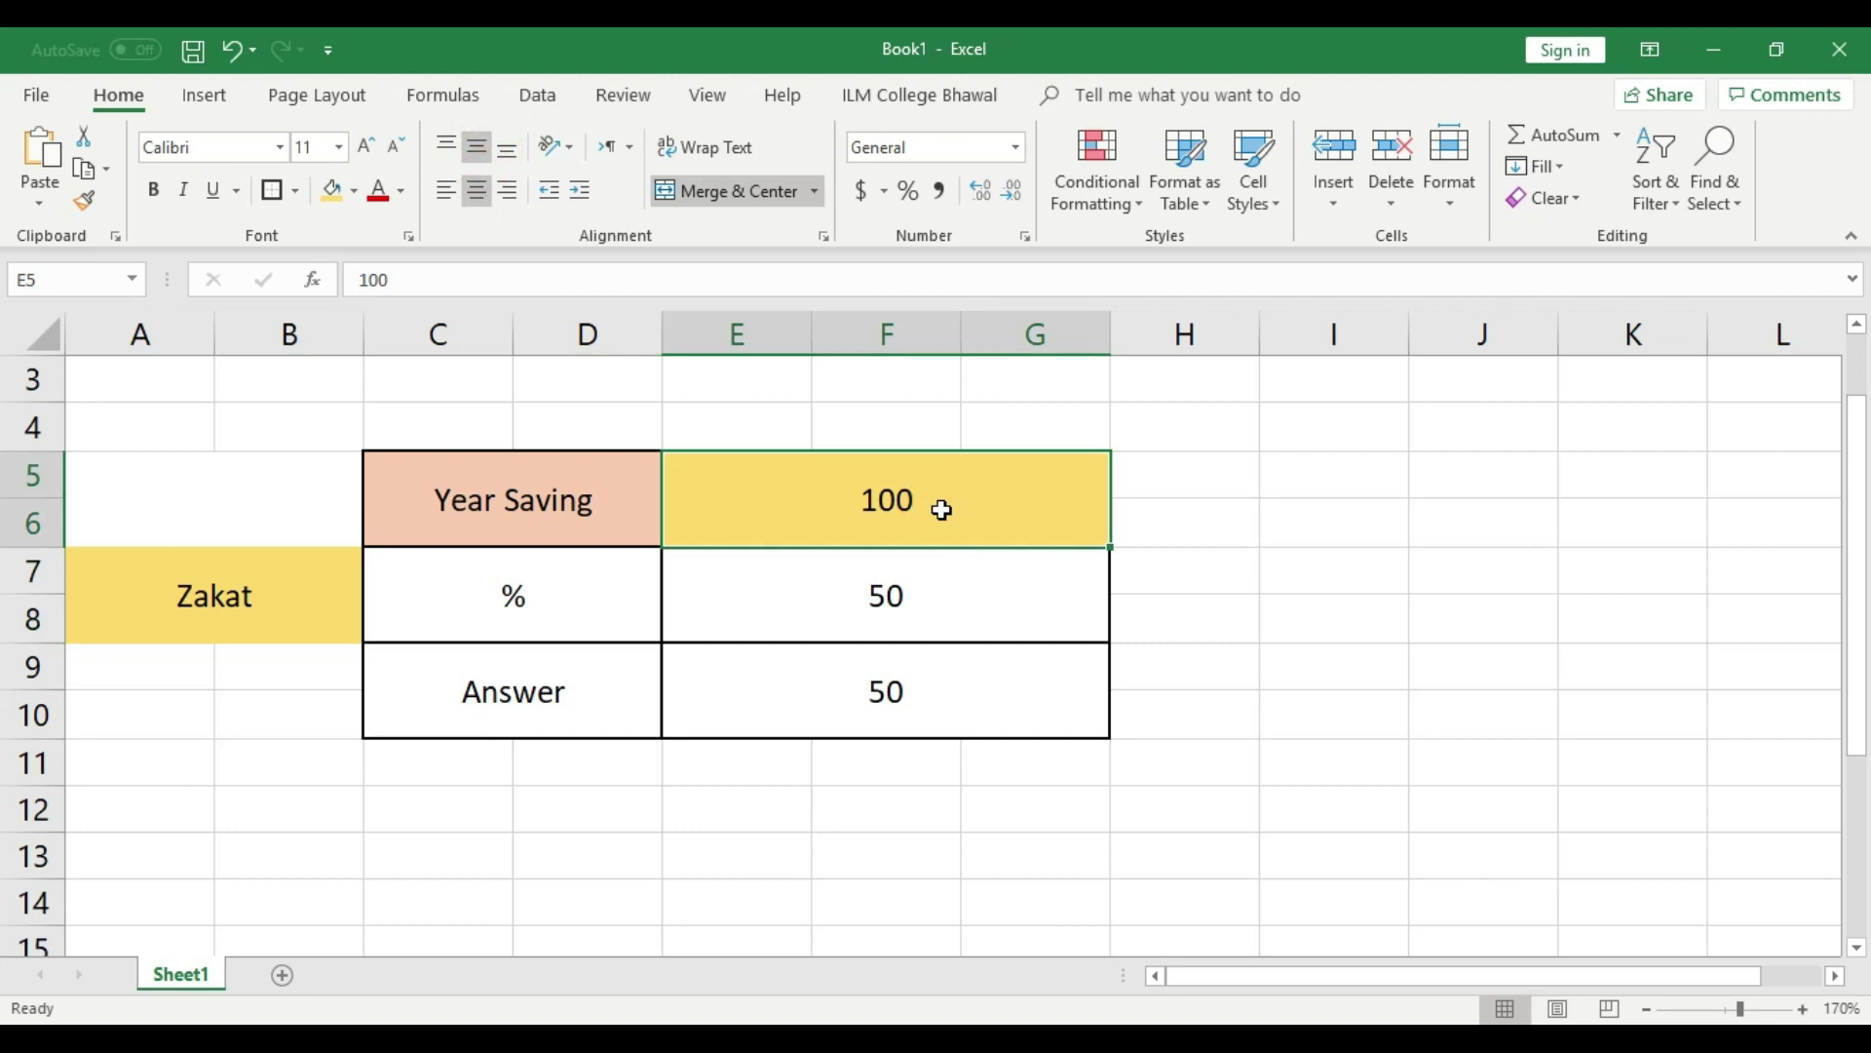
pyautogui.write('45000')
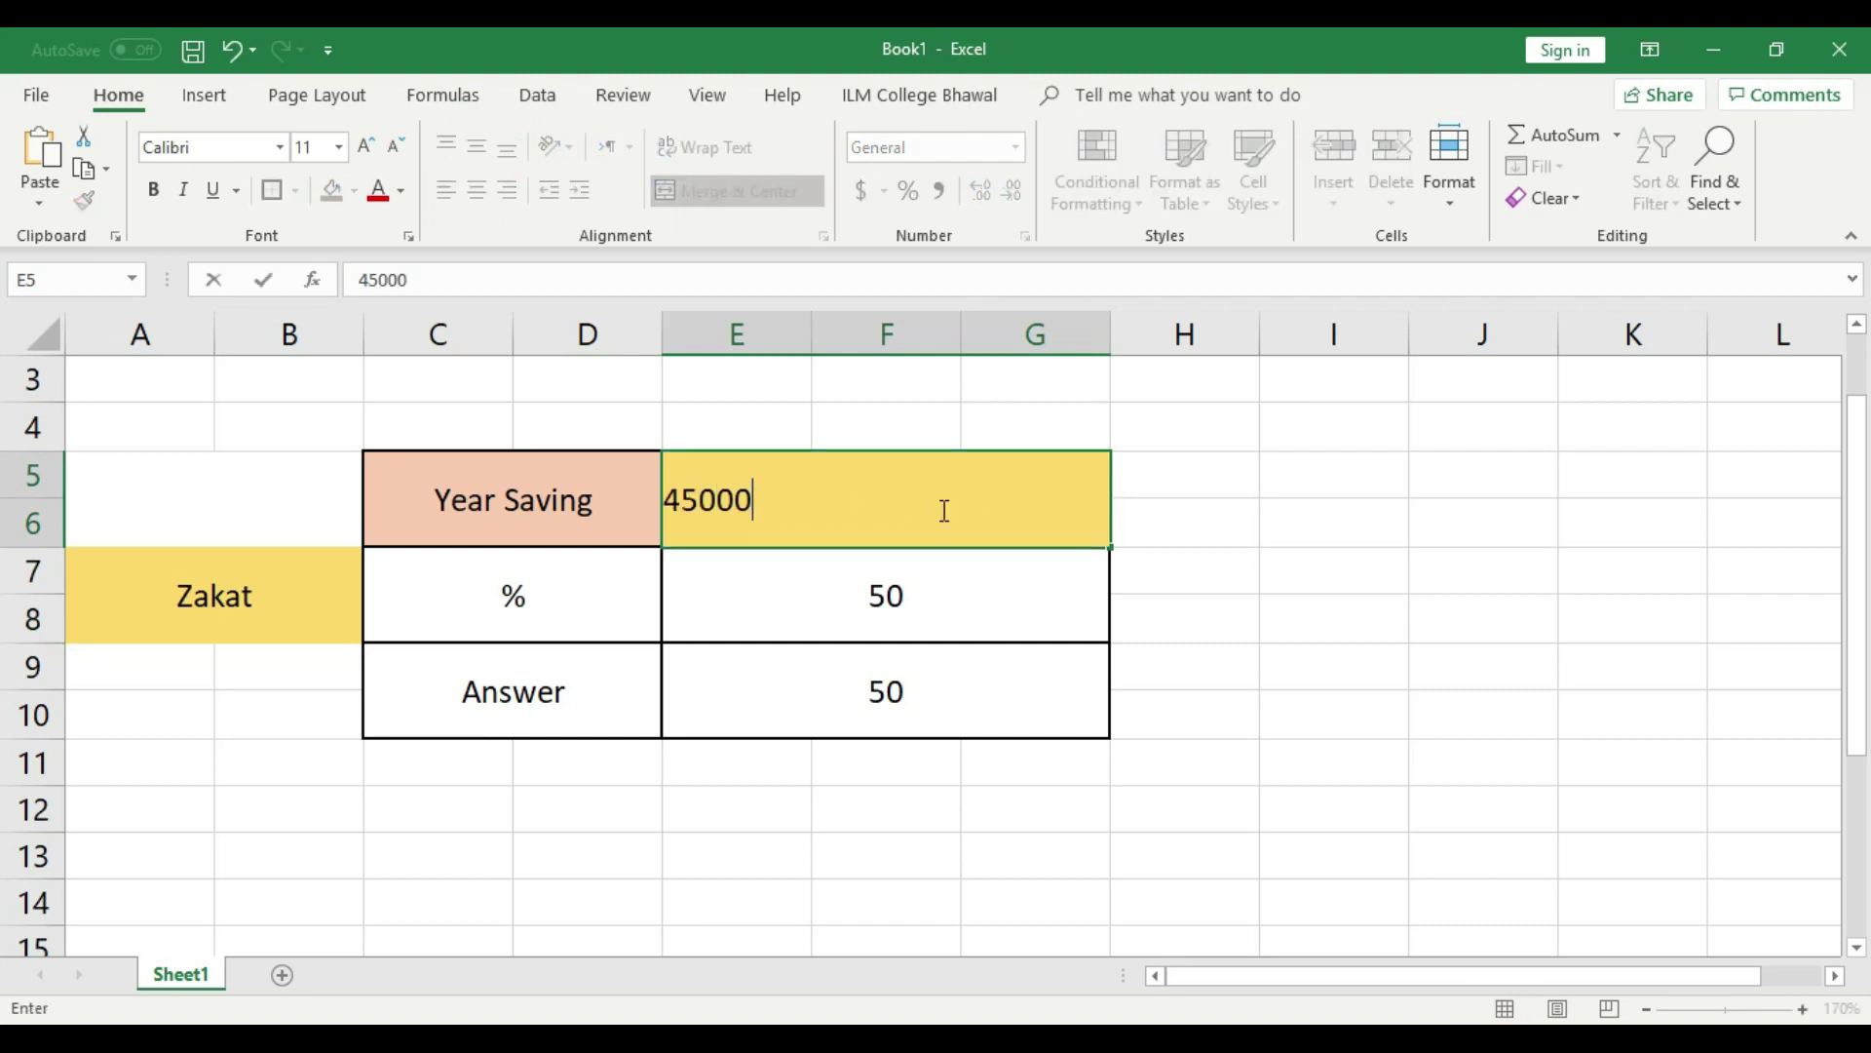
# Commit 45000 as Year Saving and set the % to 2.5, giving an Answer of 1125.
pyautogui.click(1365, 584)
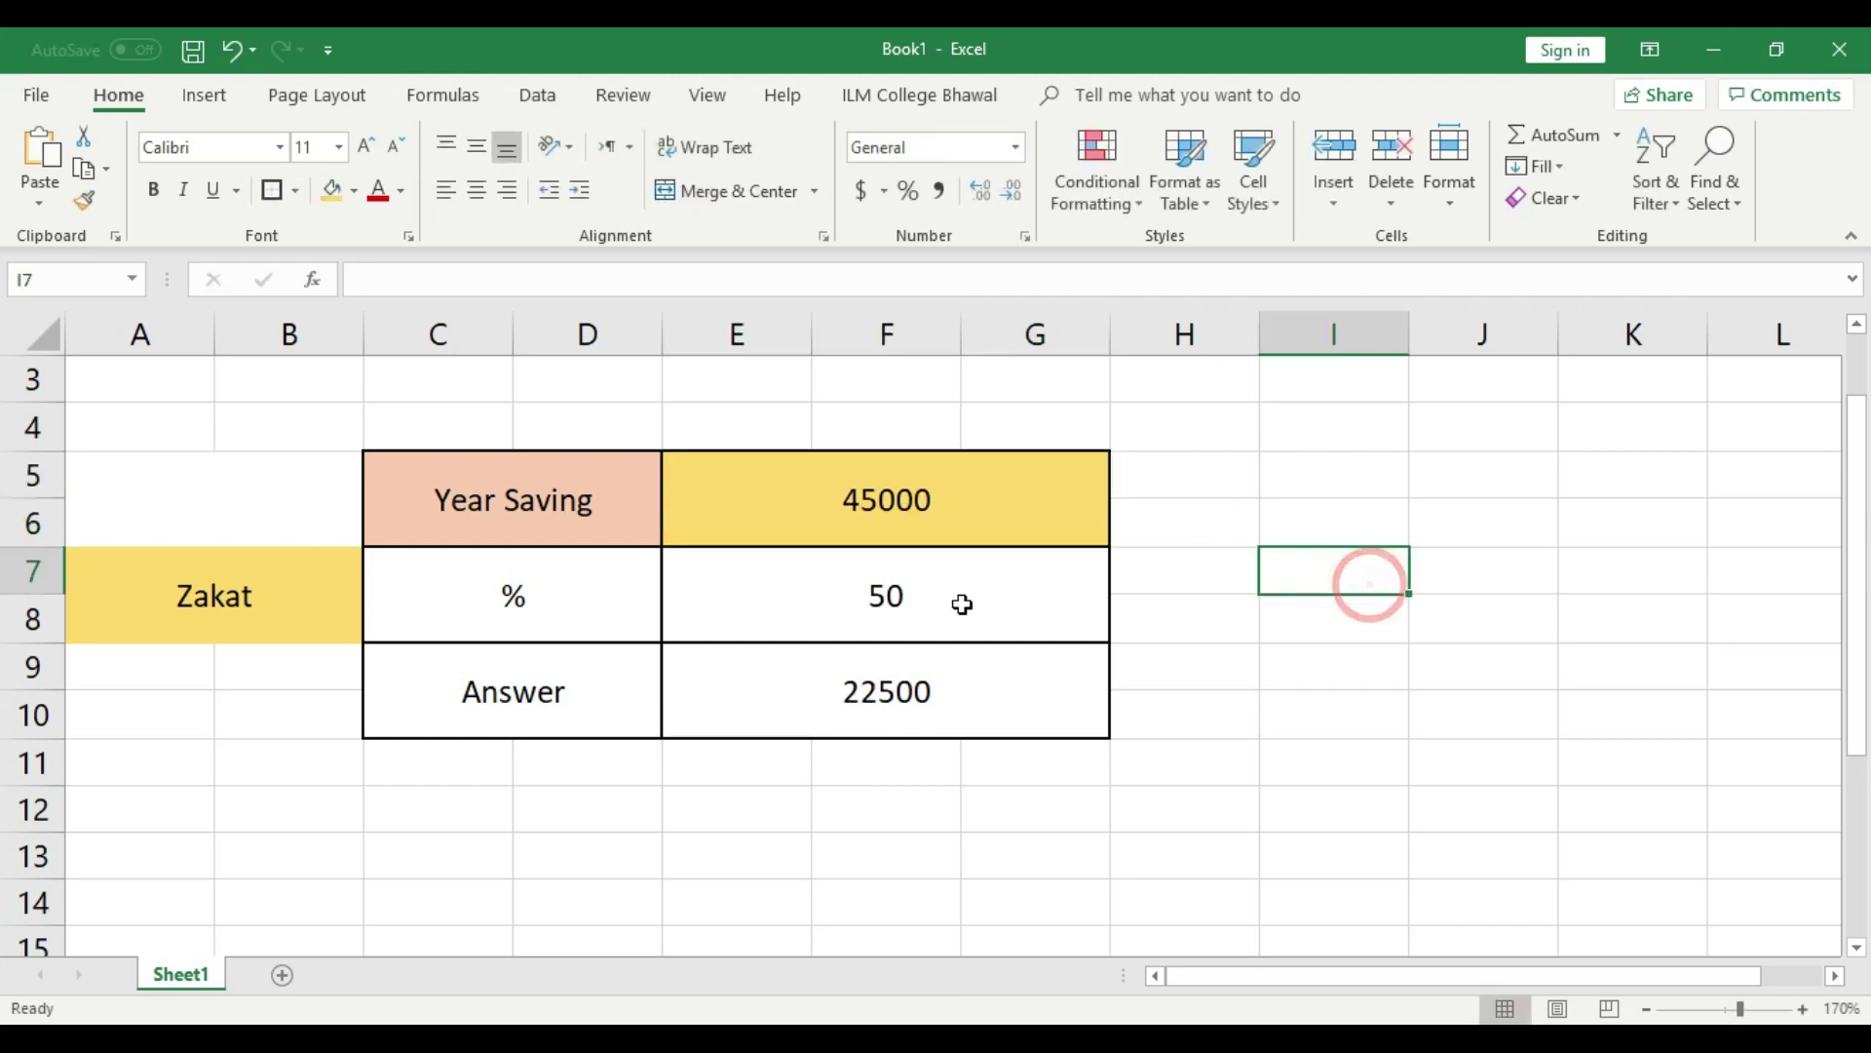
pyautogui.click(961, 598)
pyautogui.write('2')
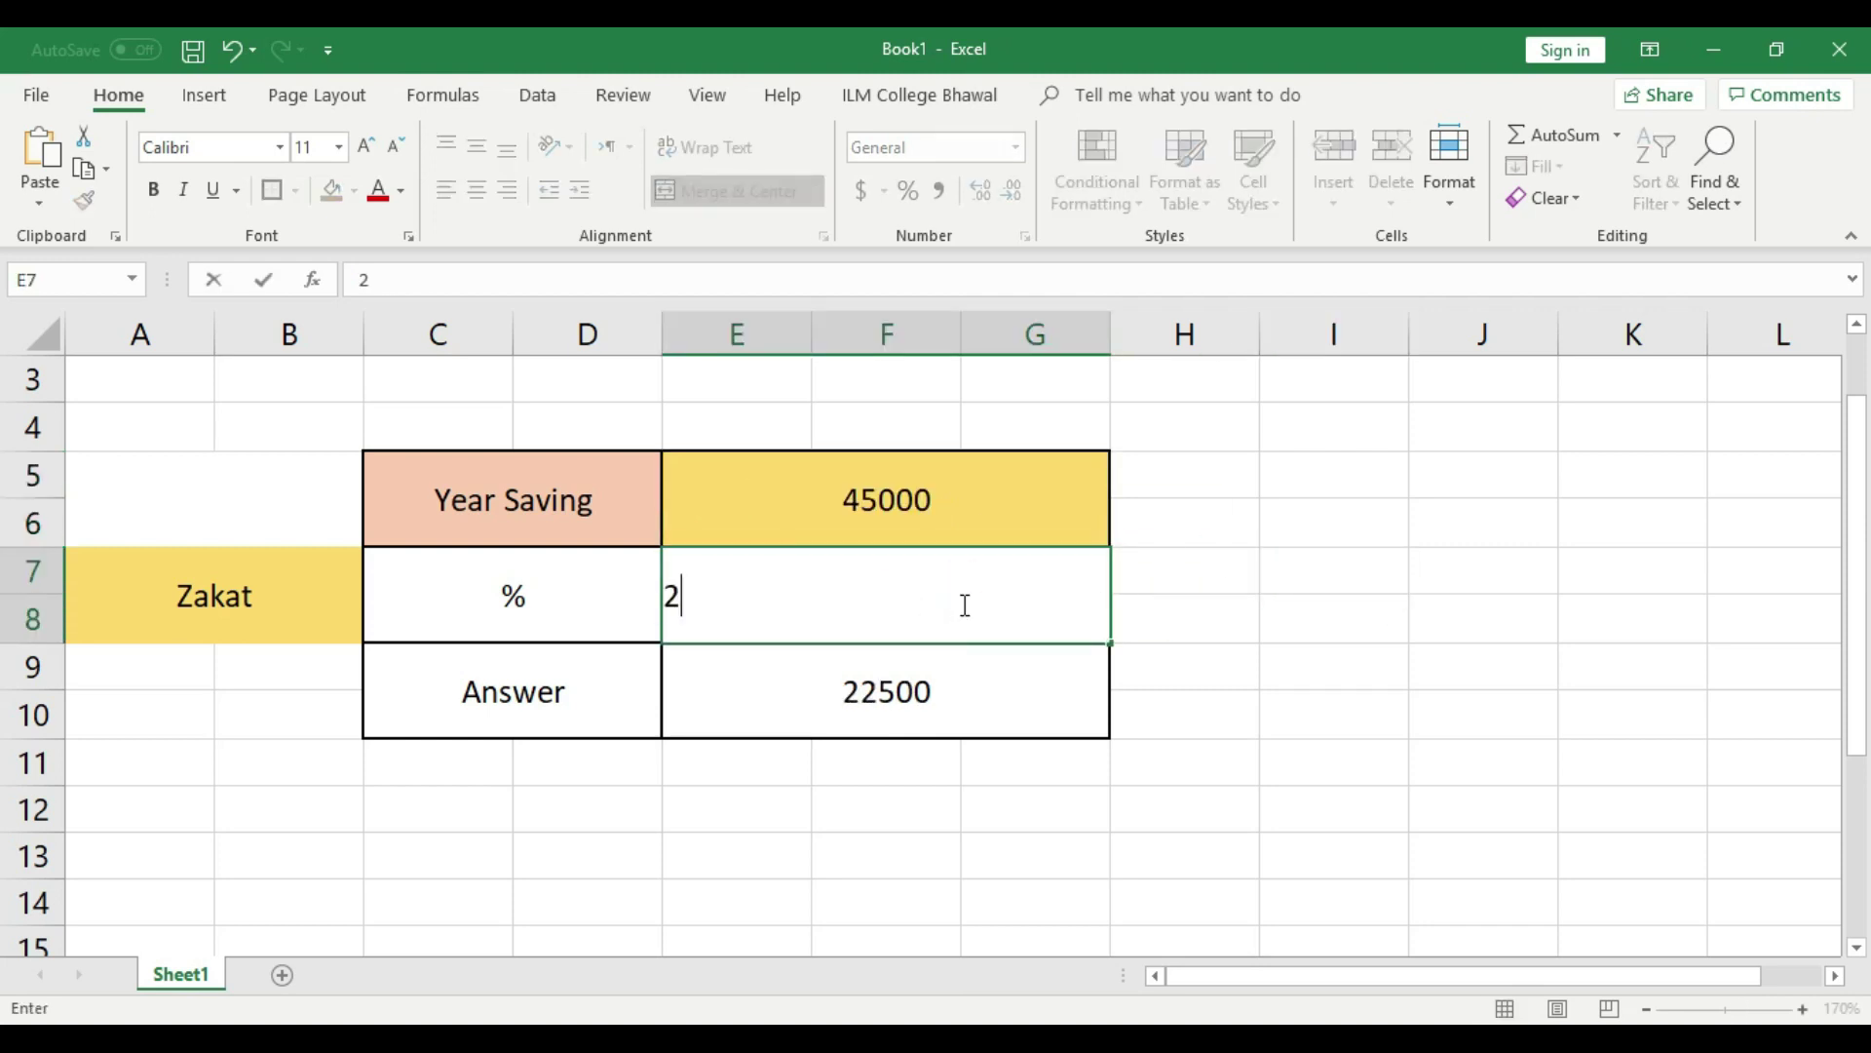
pyautogui.write('.5')
pyautogui.click(1213, 620)
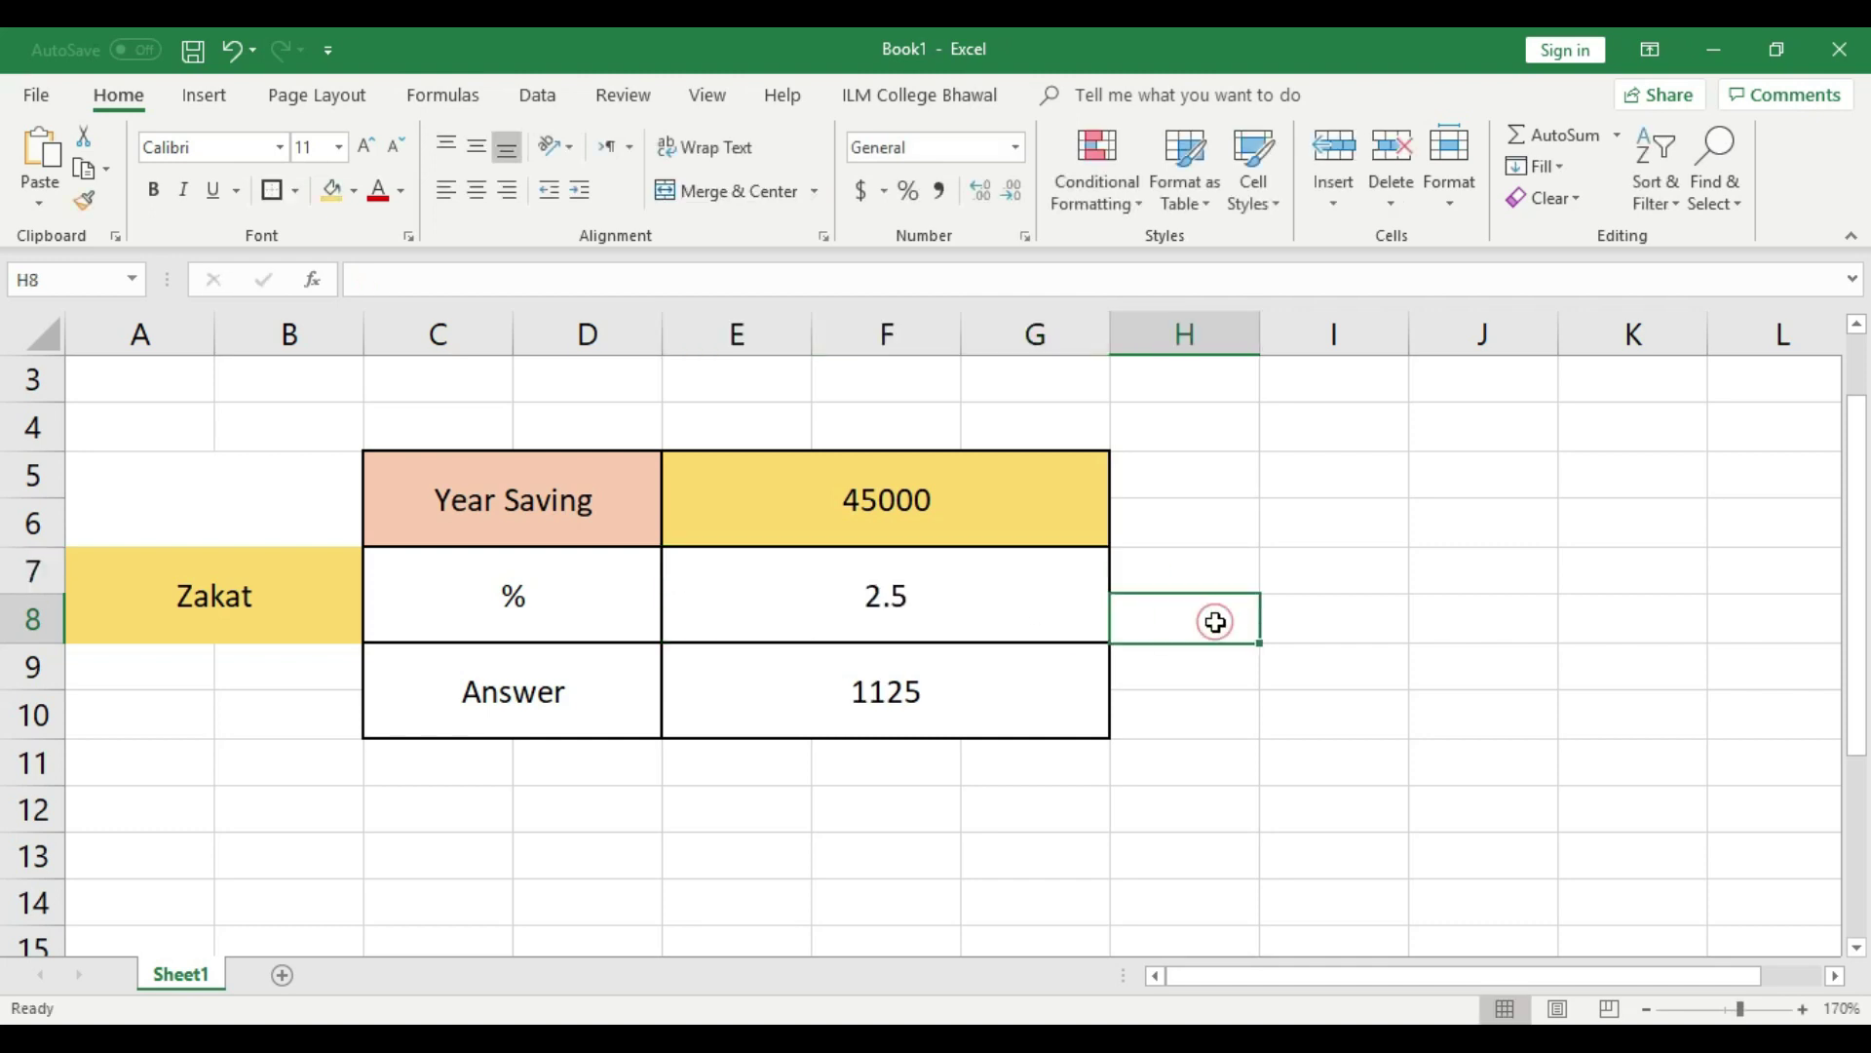
pyautogui.click(903, 593)
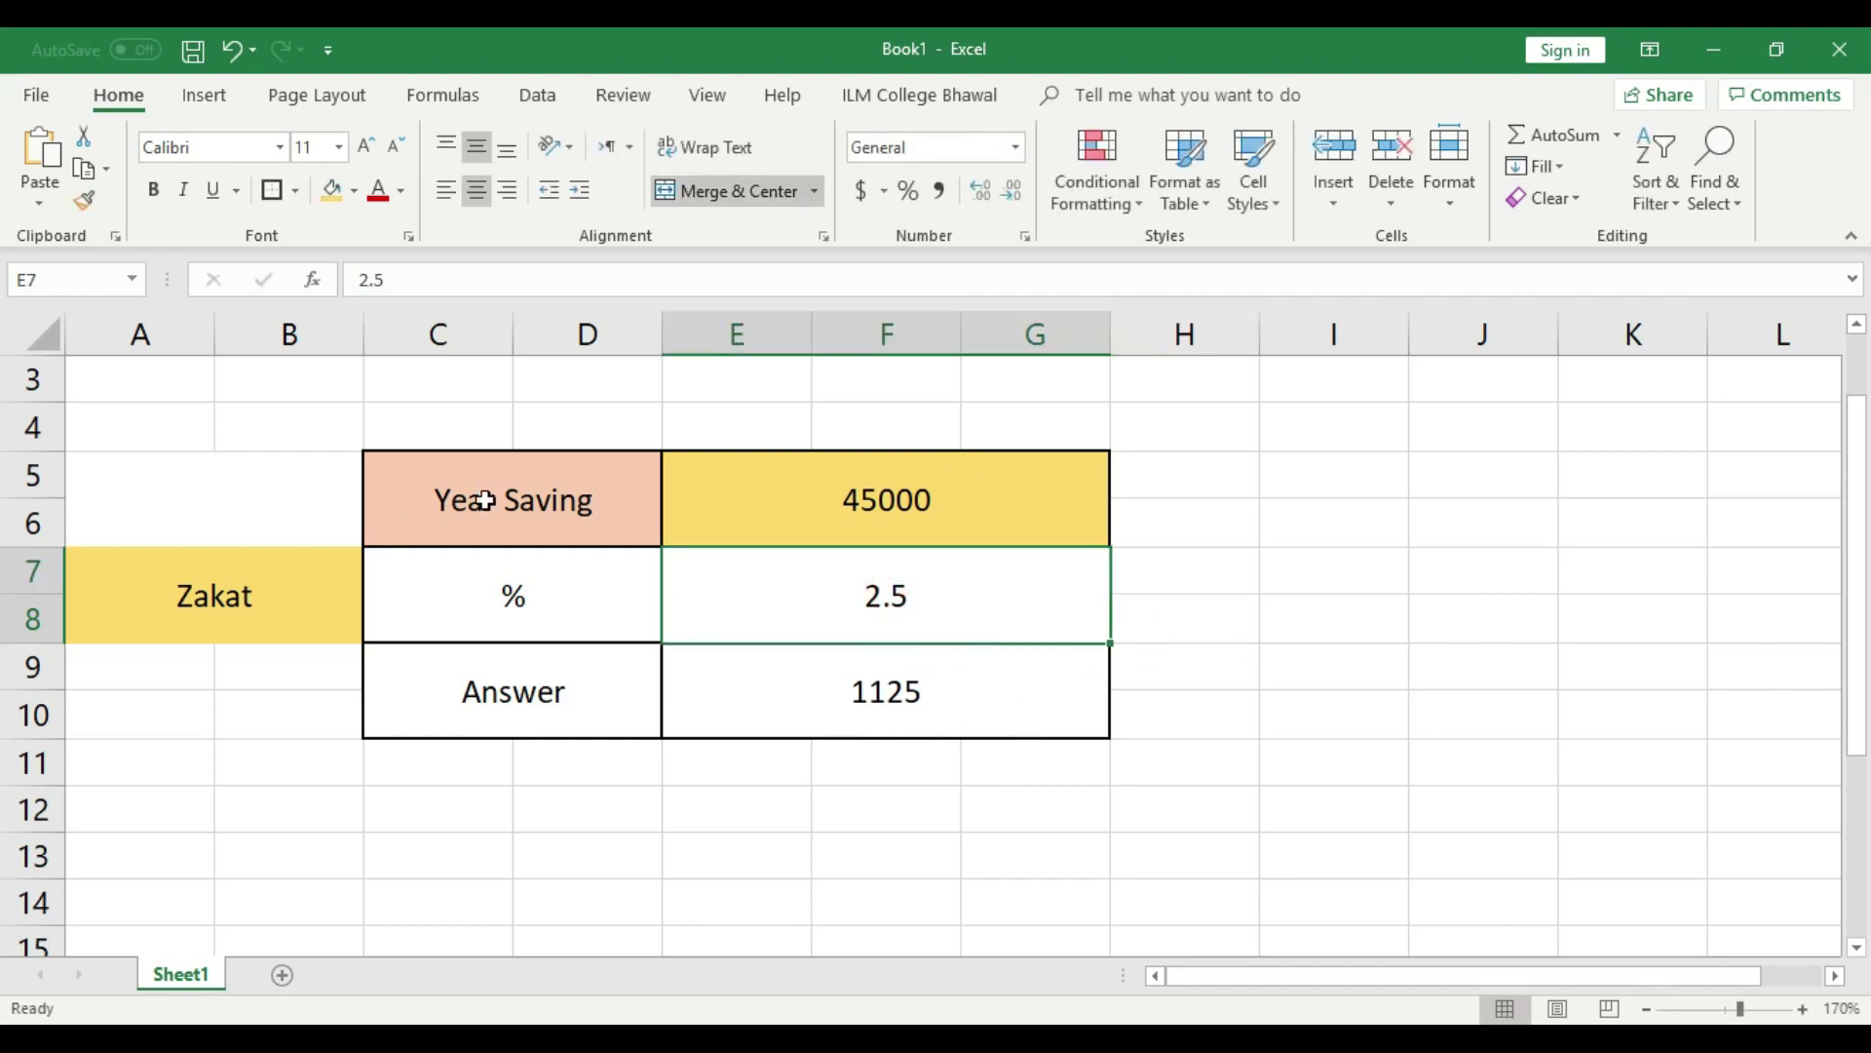
pyautogui.click(902, 694)
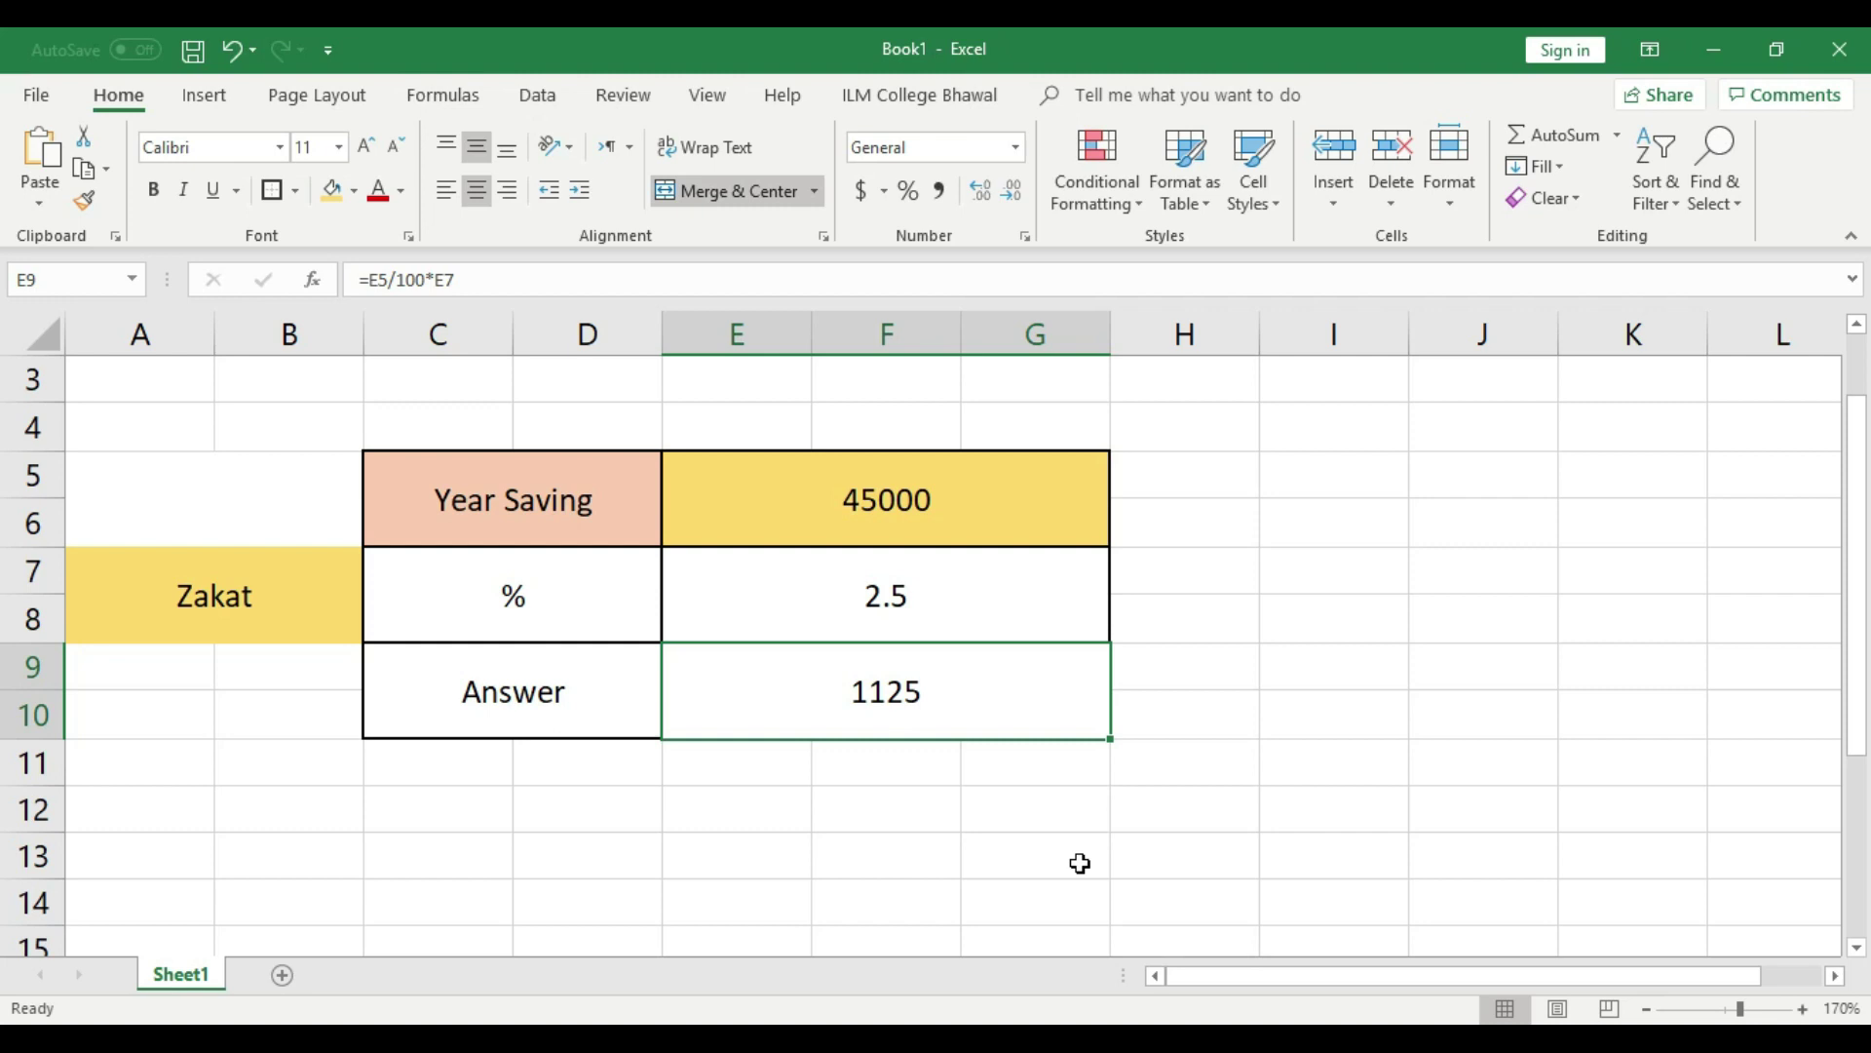
# Delete the existing formula from the merged Answer cell.
pyautogui.click(192, 593)
pyautogui.click(271, 191)
pyautogui.click(887, 597)
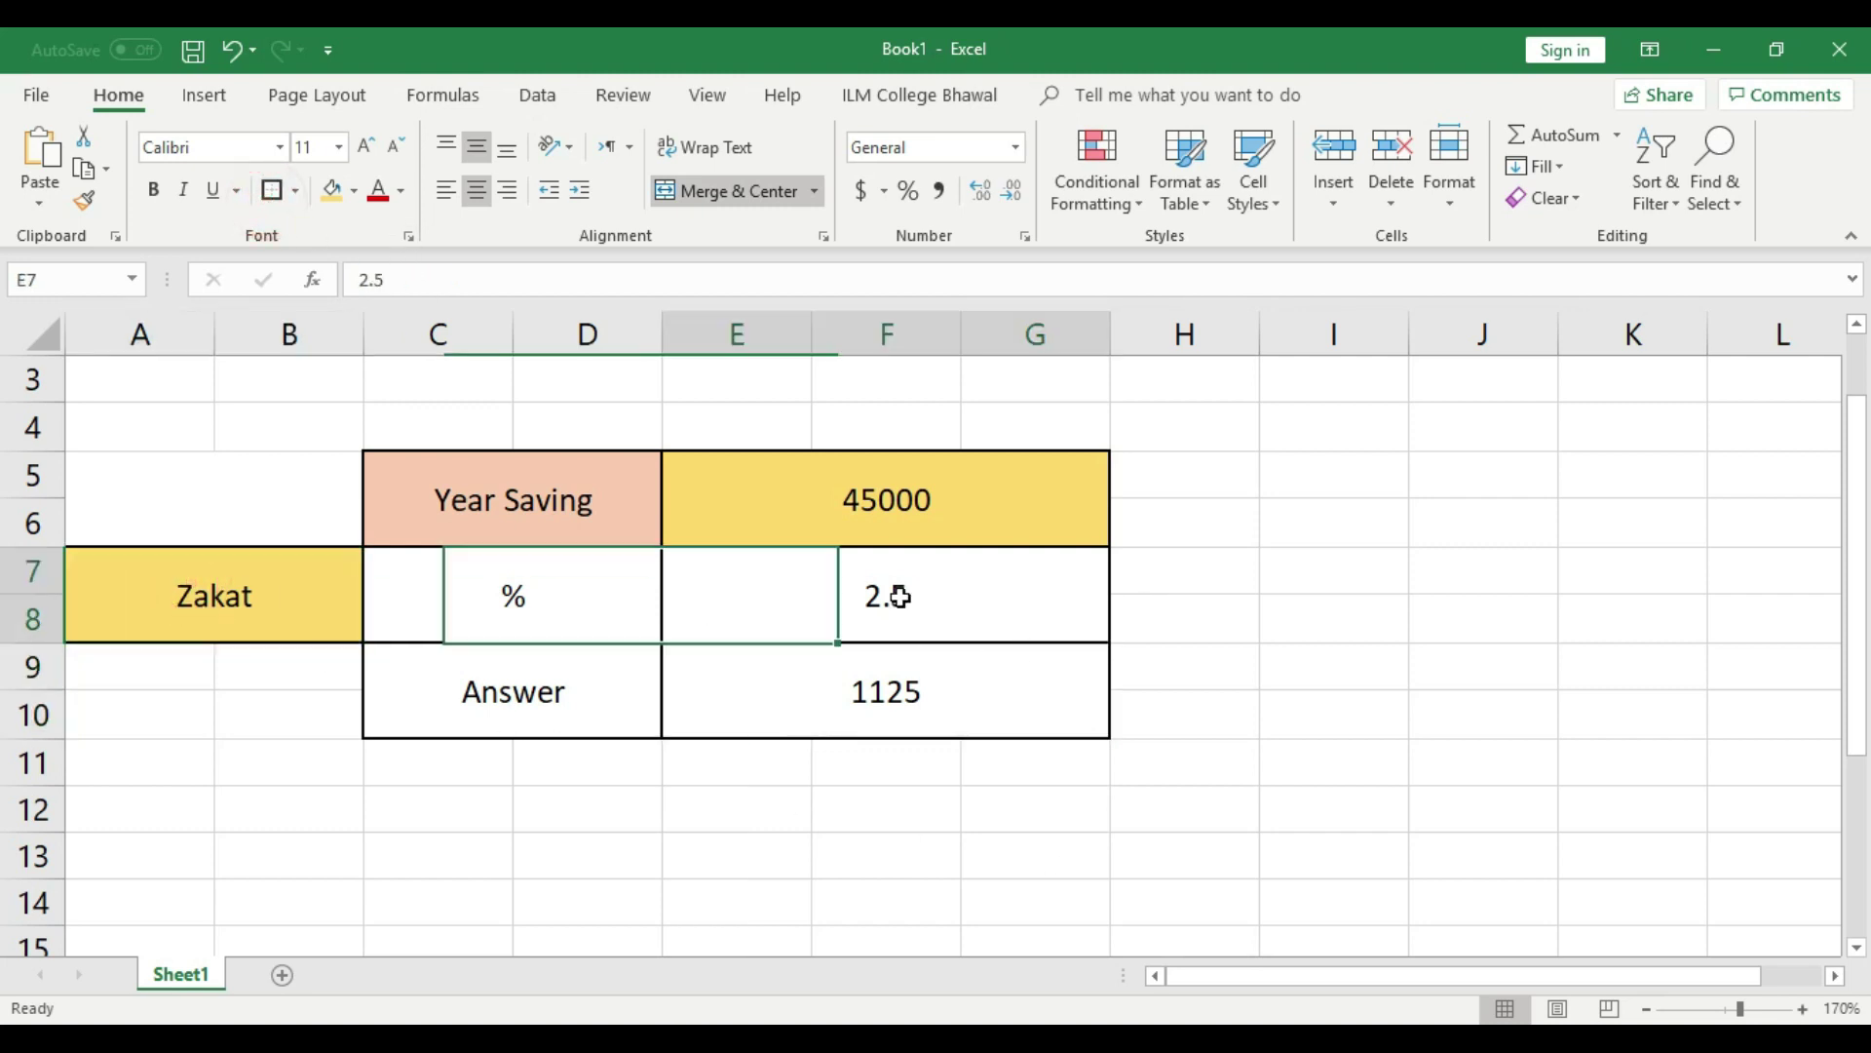
pyautogui.click(983, 714)
pyautogui.press('Delete')
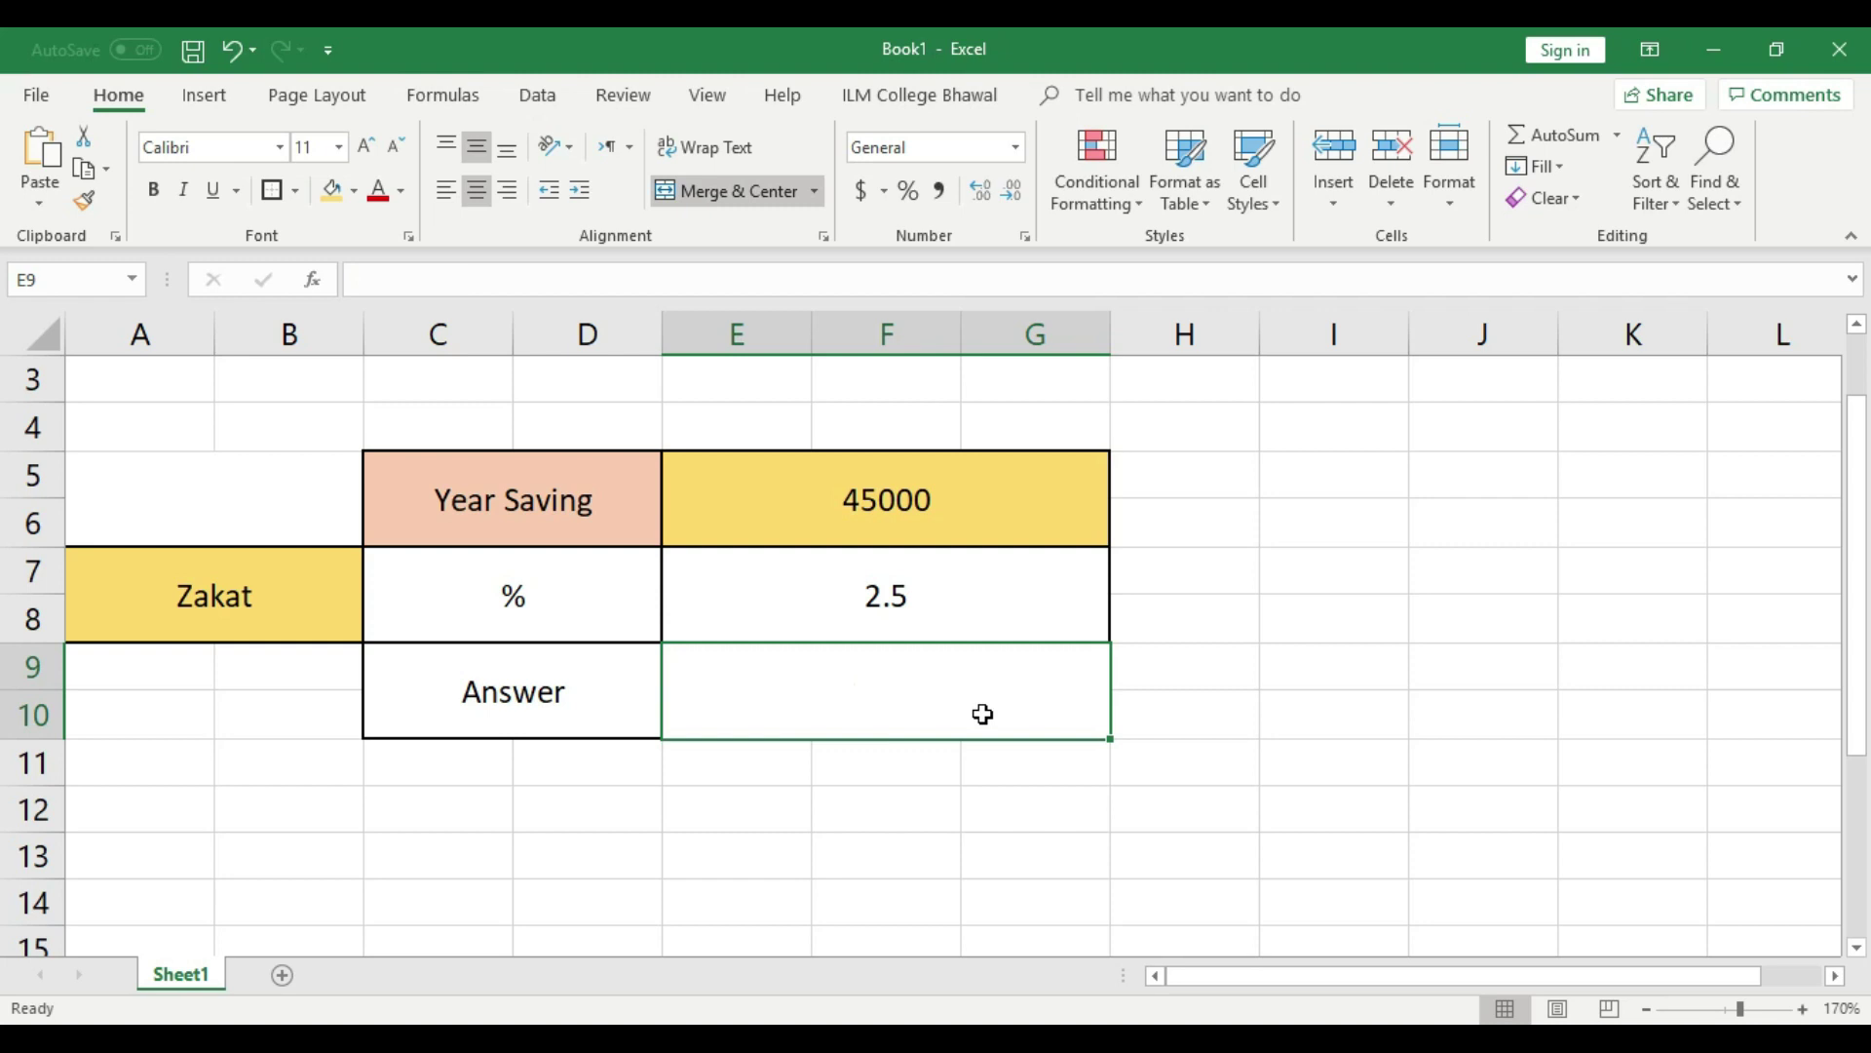
pyautogui.click(1215, 623)
pyautogui.click(927, 574)
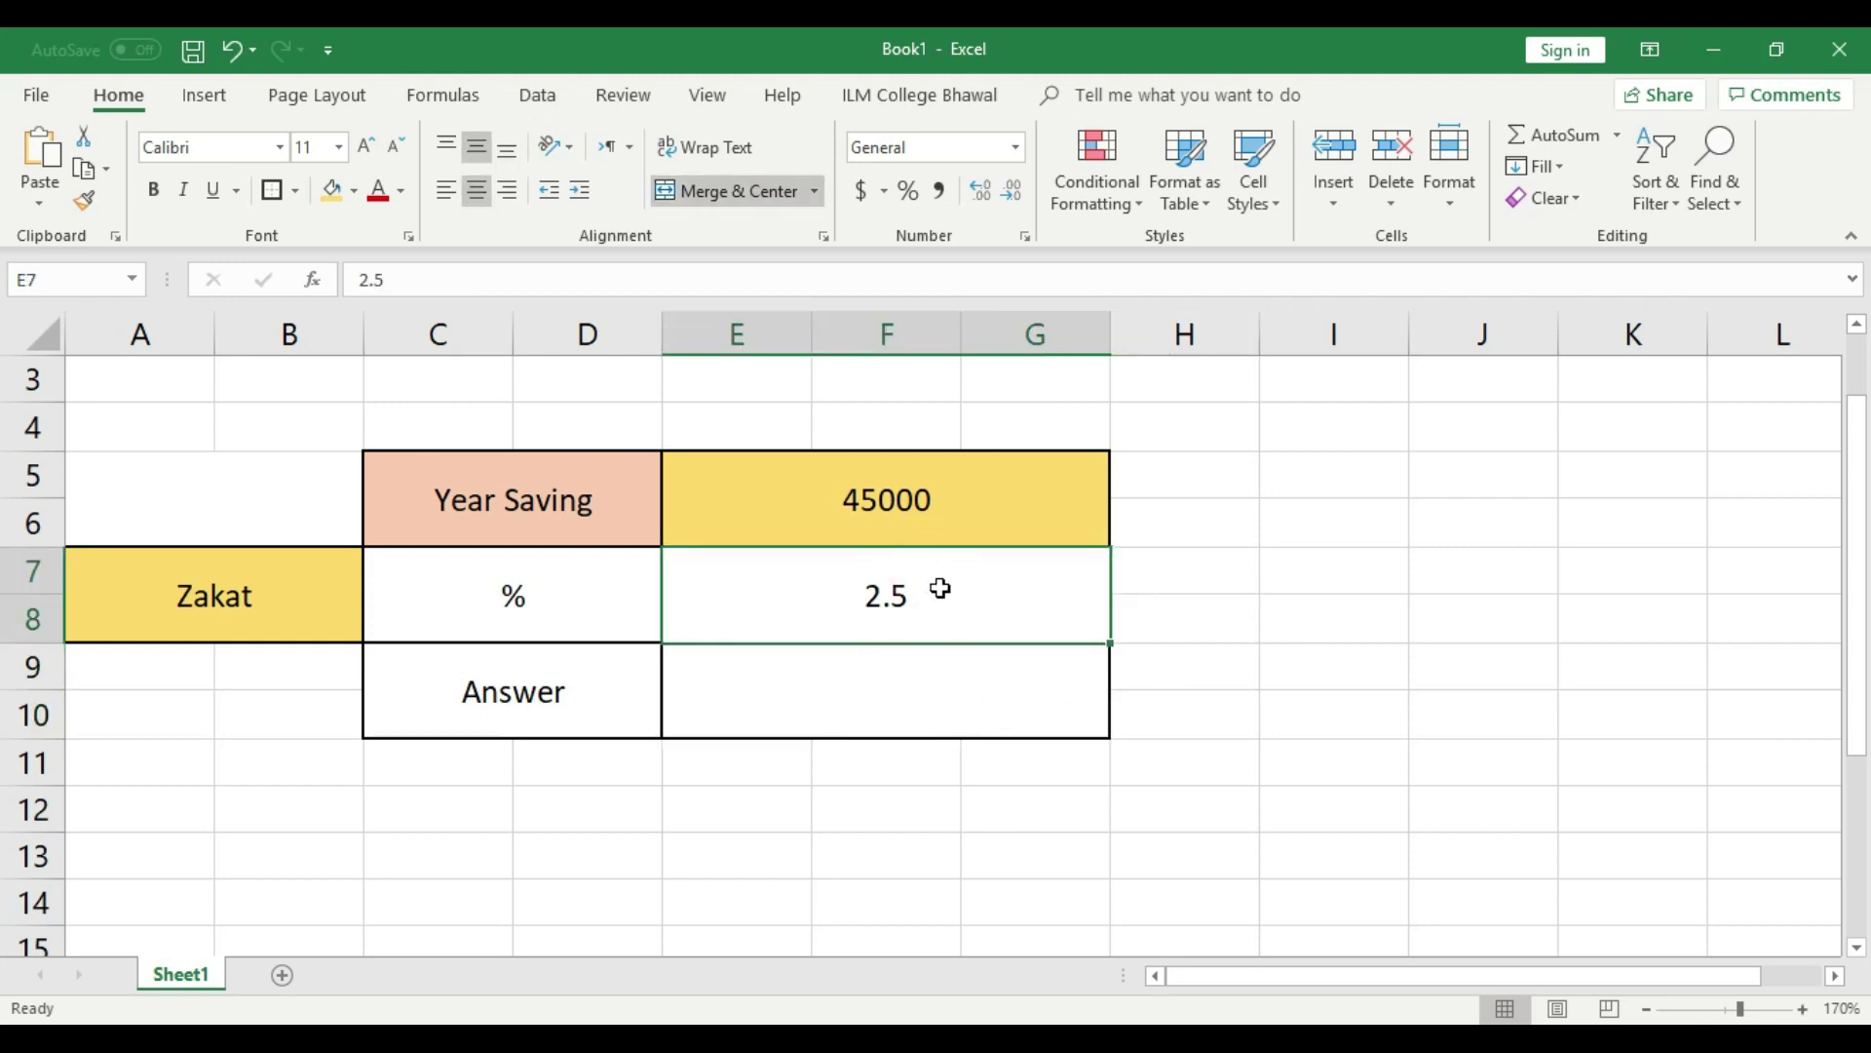
pyautogui.click(916, 672)
pyautogui.click(945, 494)
pyautogui.click(936, 710)
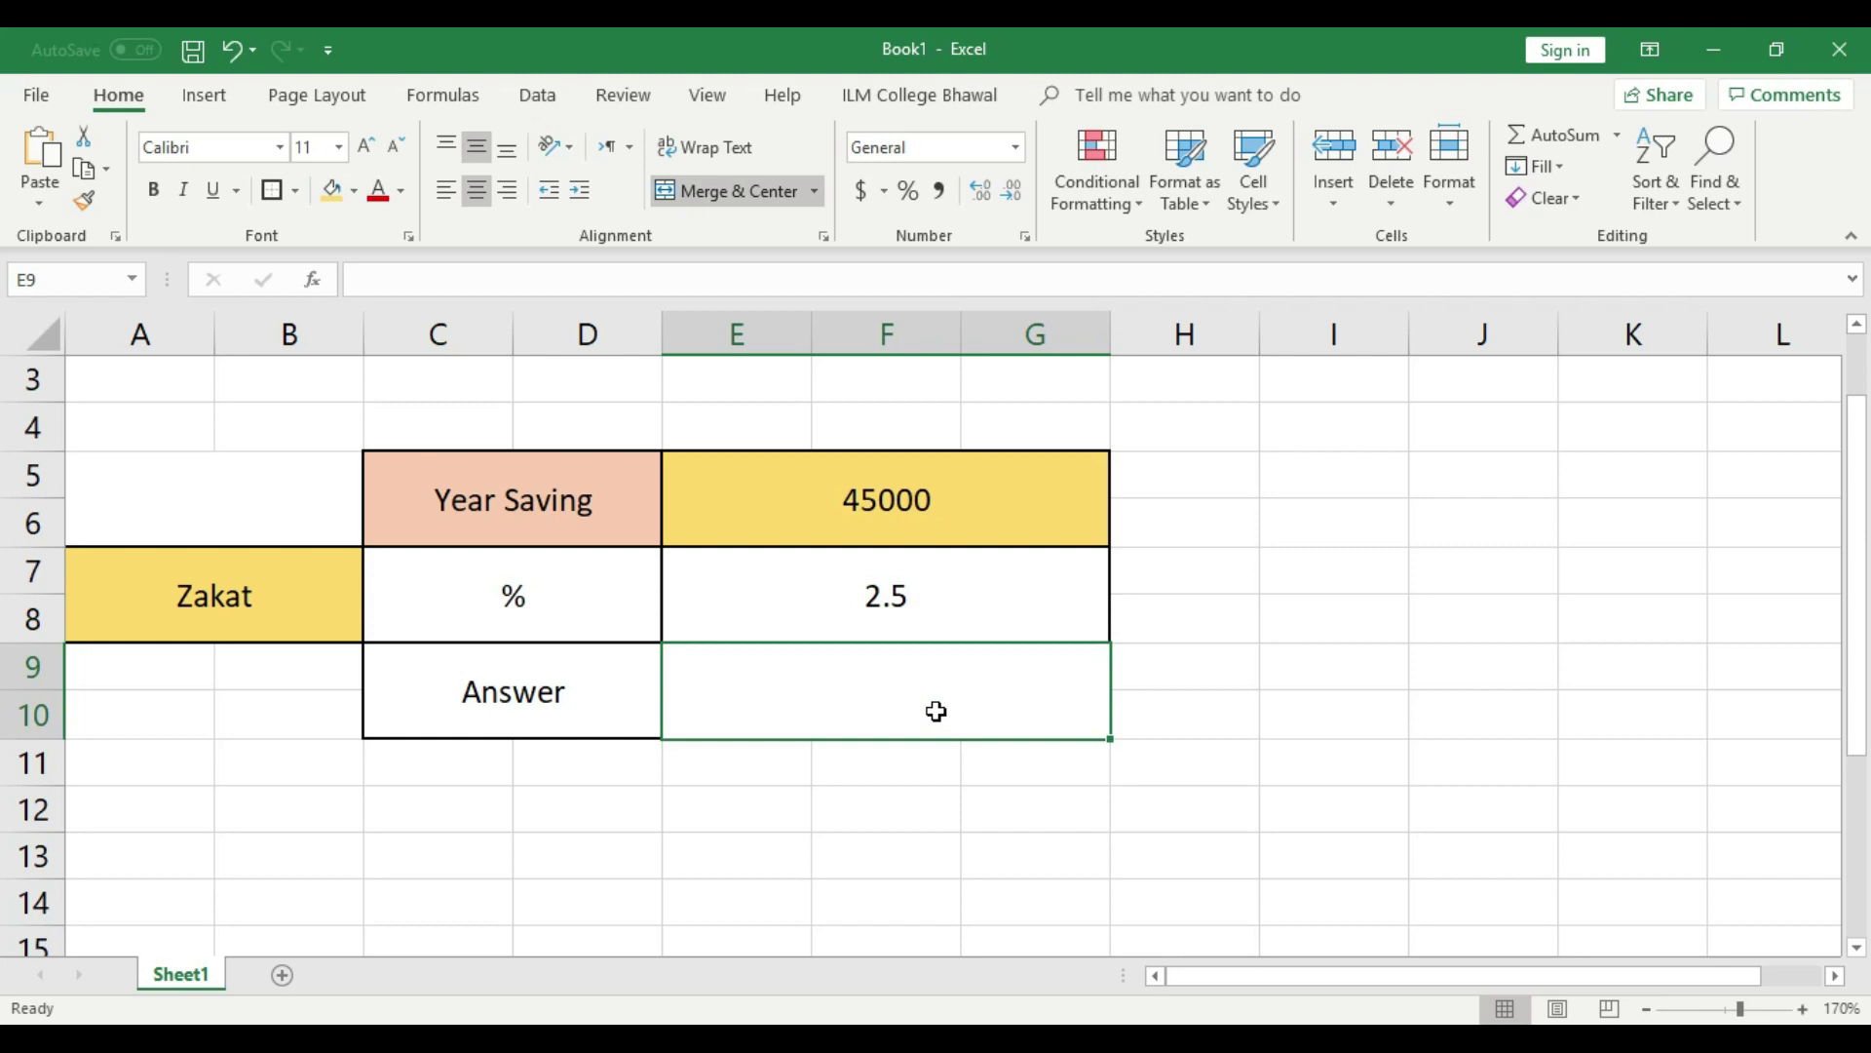
# Enter the formula =E5/100*E7 in the Answer cell so it shows 1125.
pyautogui.write('=')
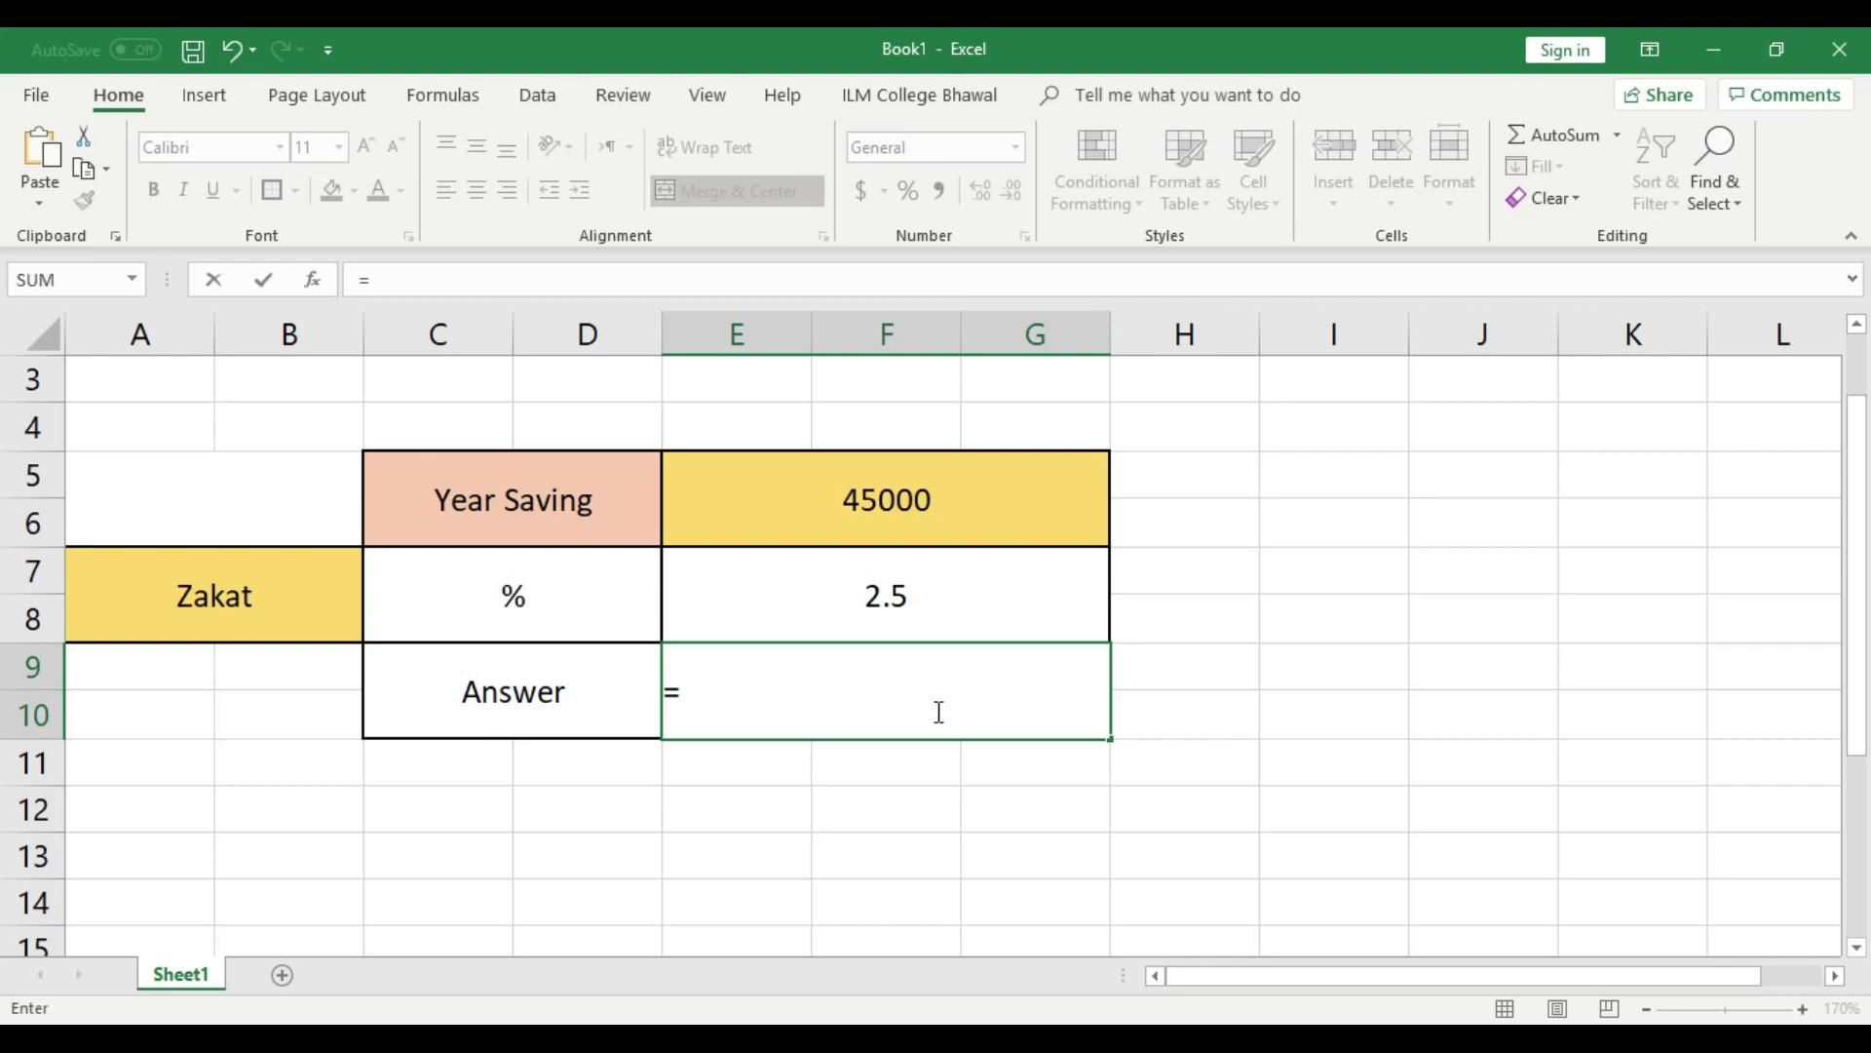
pyautogui.click(940, 504)
pyautogui.press('BackSpace')
pyautogui.press('BackSpace')
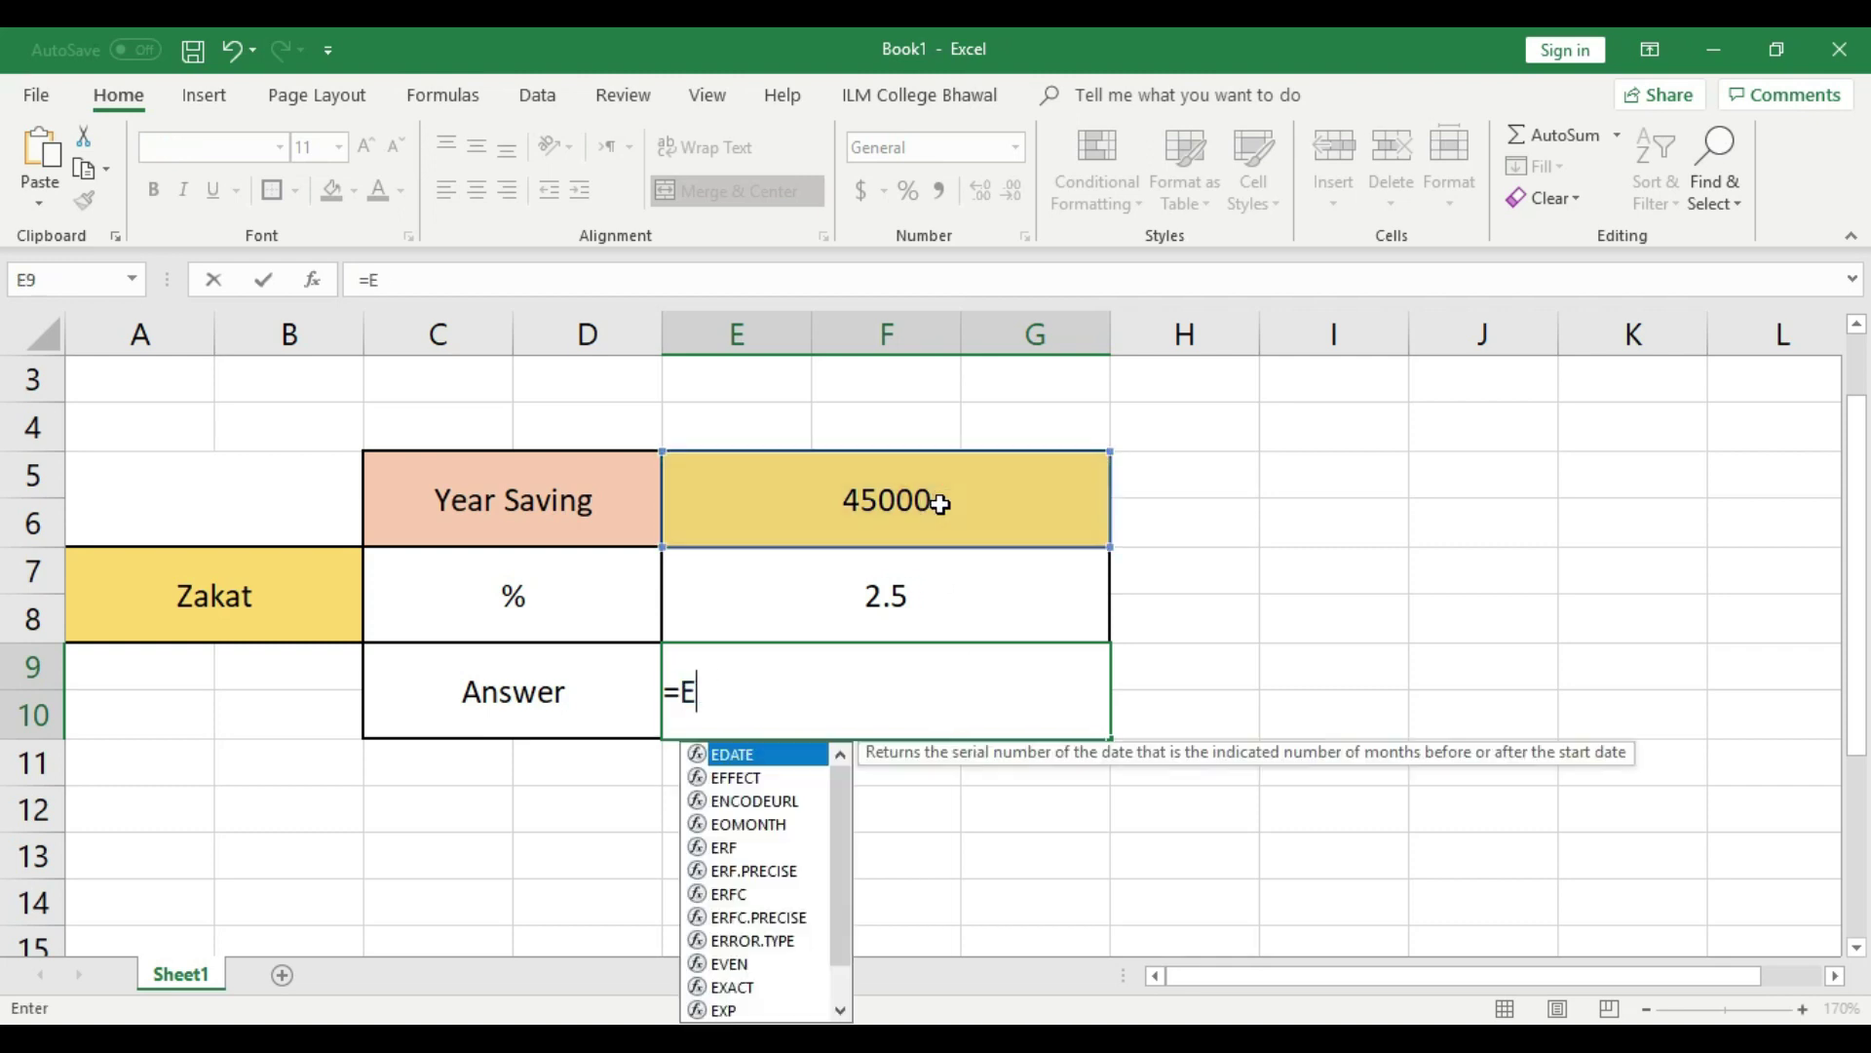
pyautogui.write('45000')
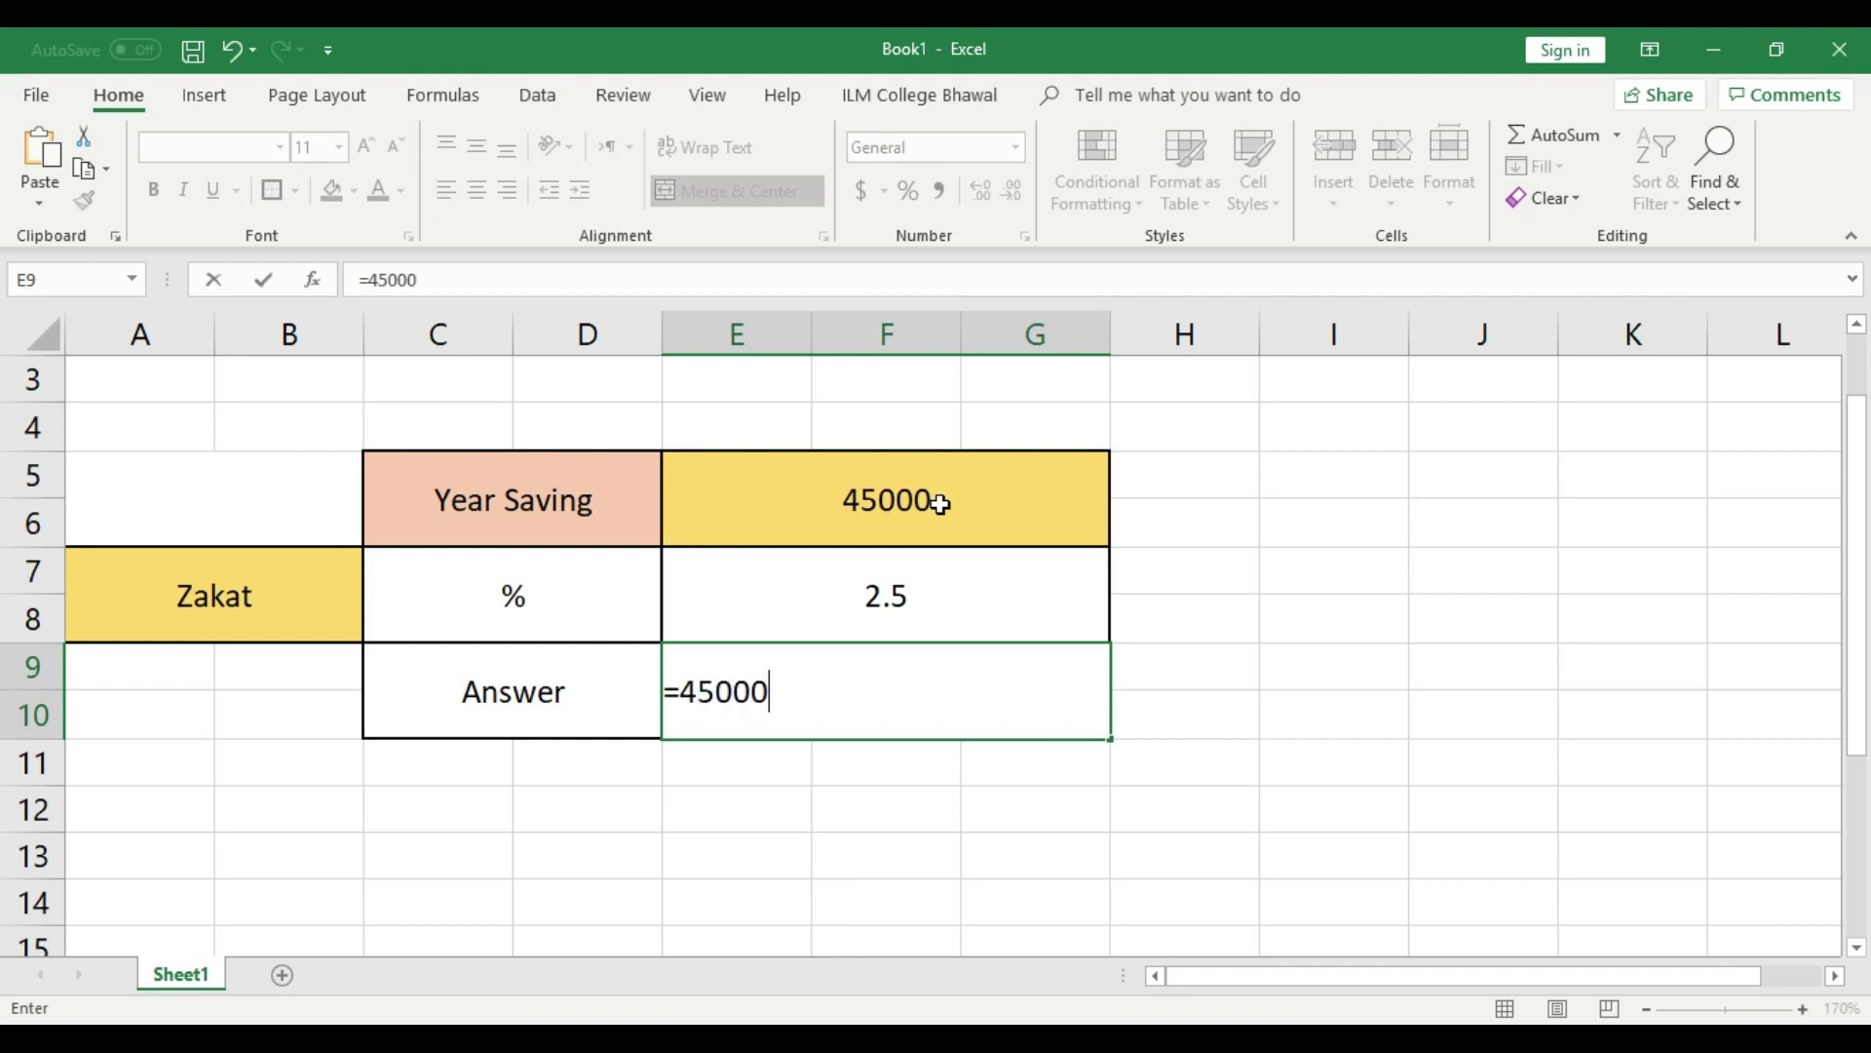
pyautogui.press('BackSpace')
pyautogui.press('BackSpace')
pyautogui.press('BackSpace')
pyautogui.press('BackSpace')
pyautogui.press('BackSpace')
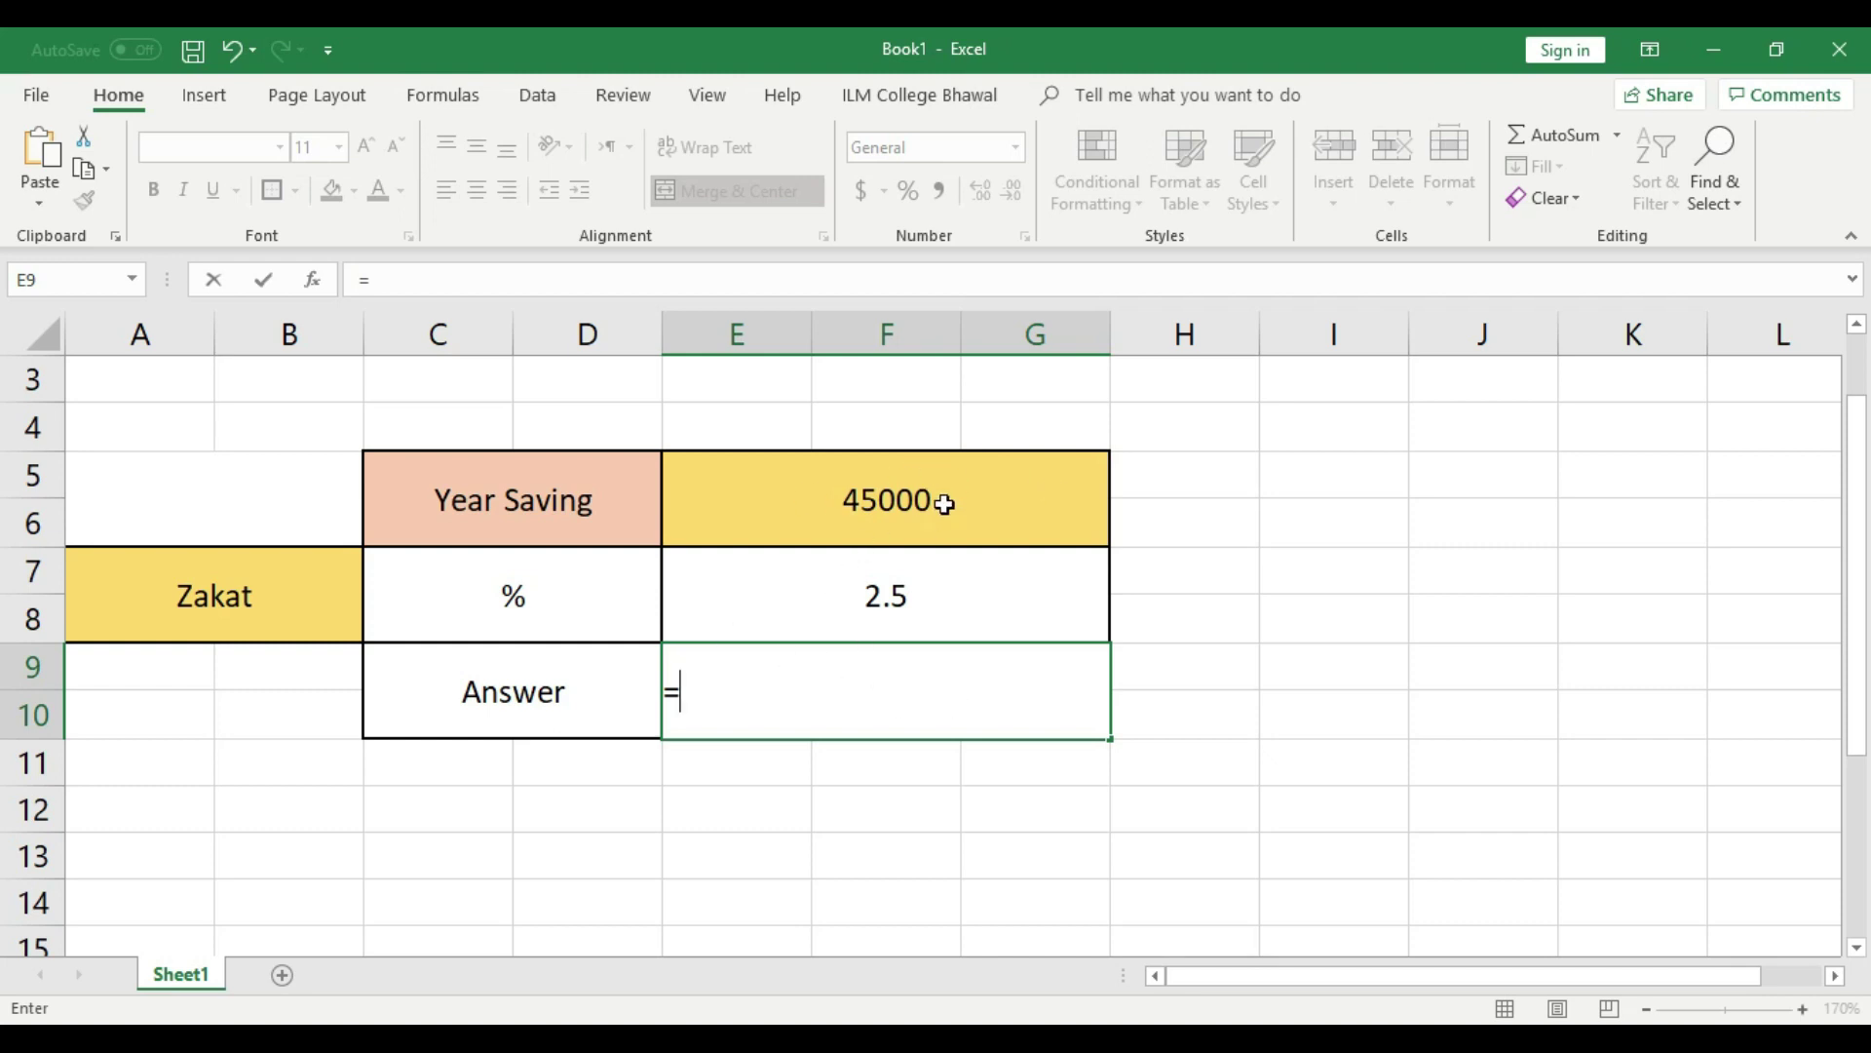
pyautogui.click(944, 504)
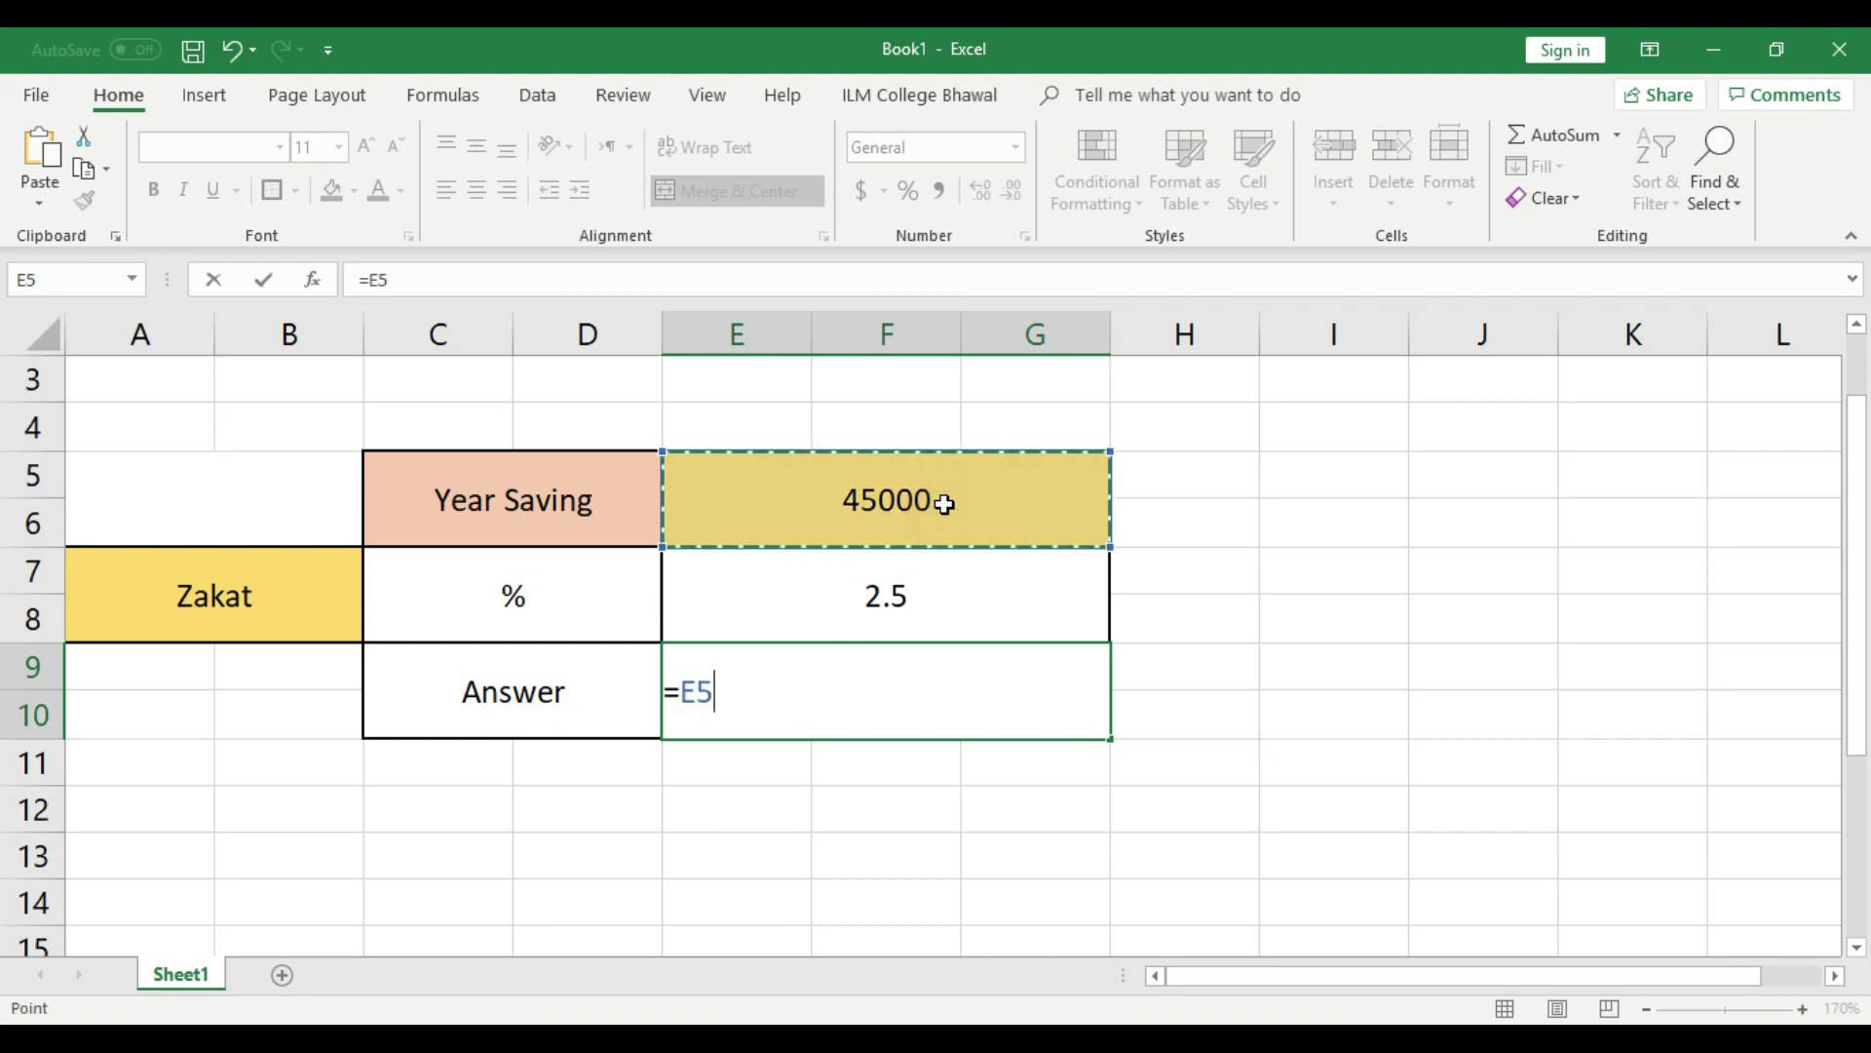
pyautogui.write('/')
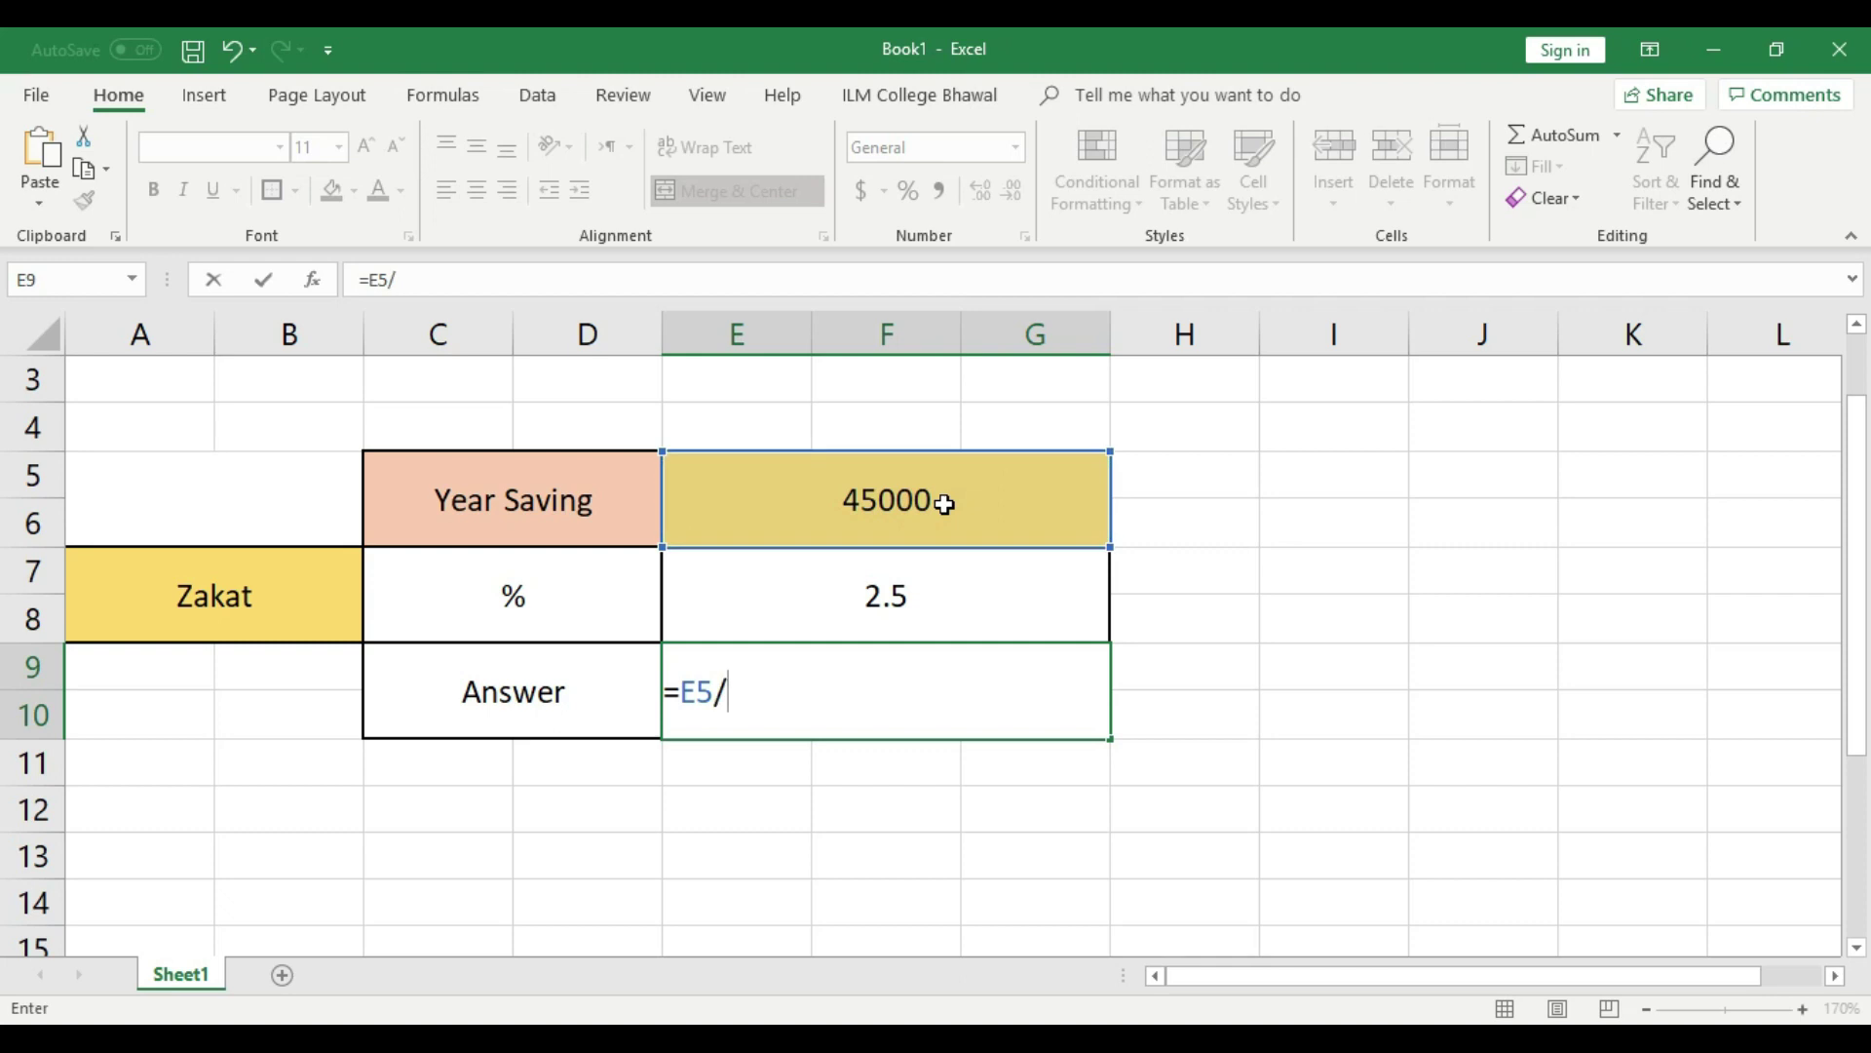
pyautogui.write('00')
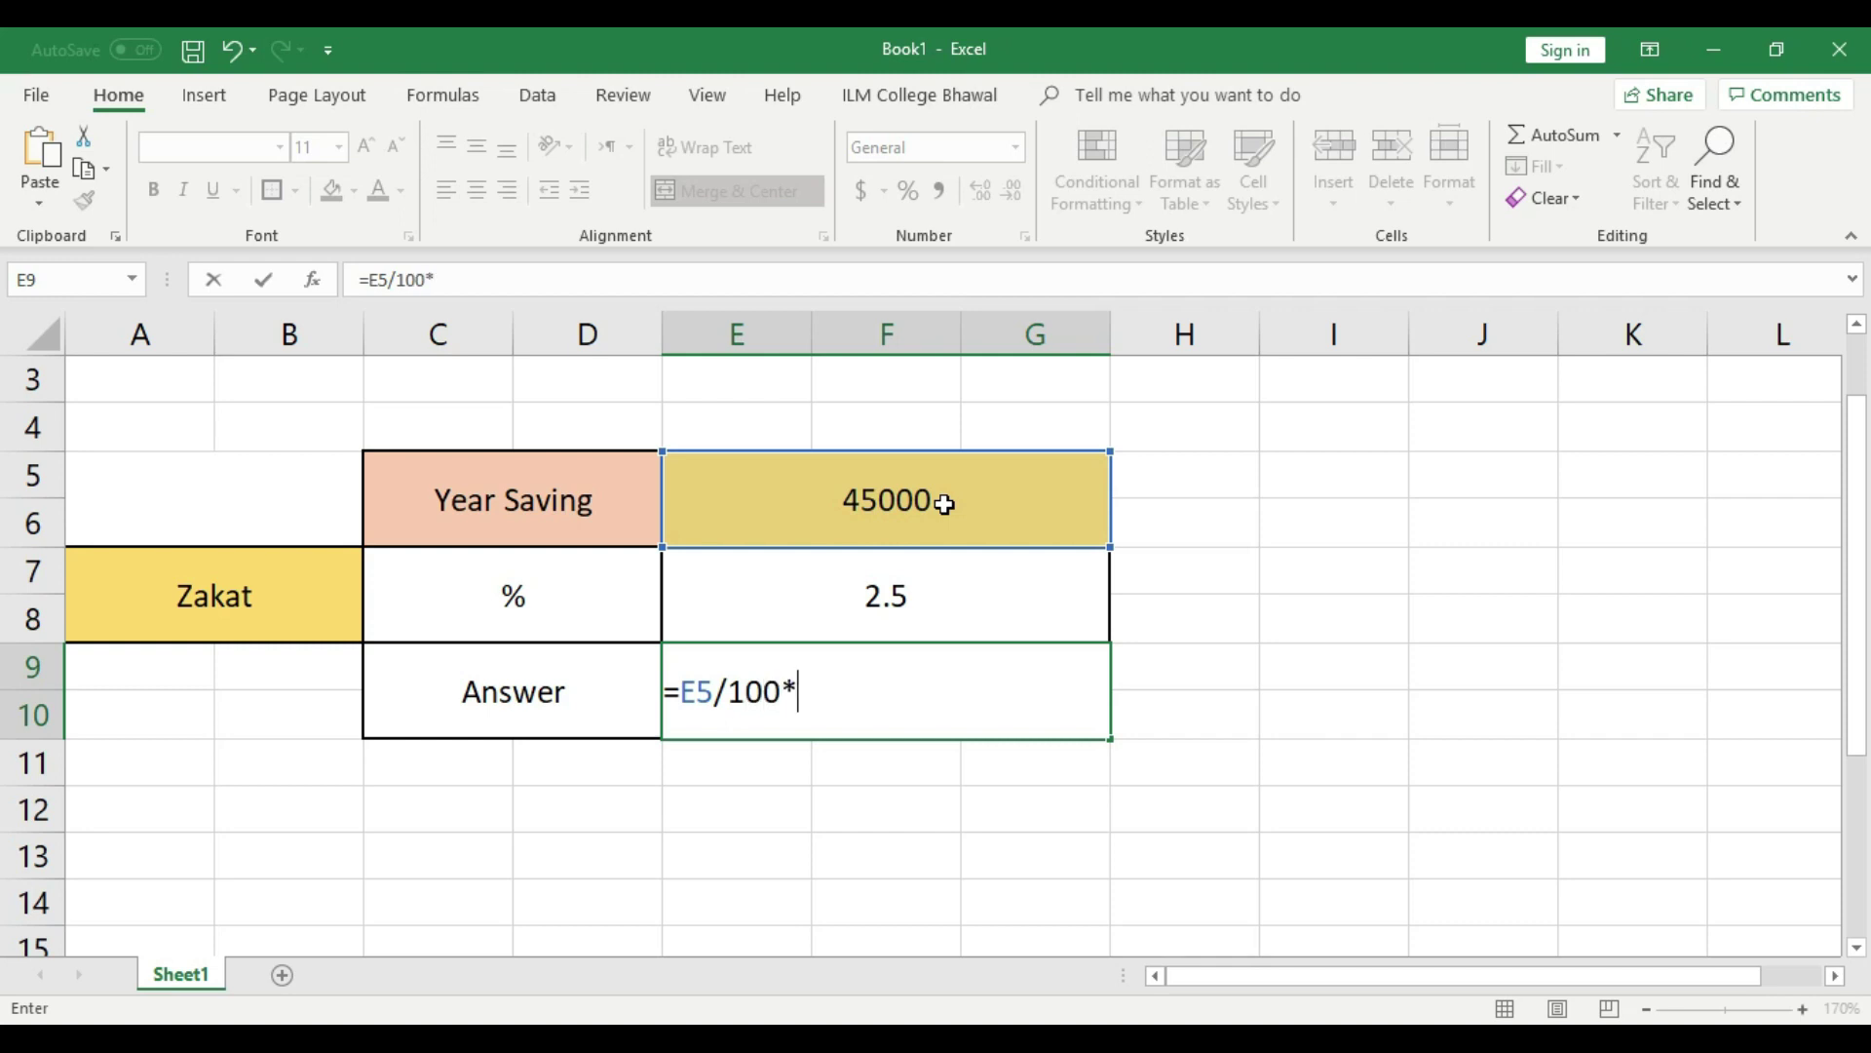
pyautogui.write('*')
pyautogui.click(931, 605)
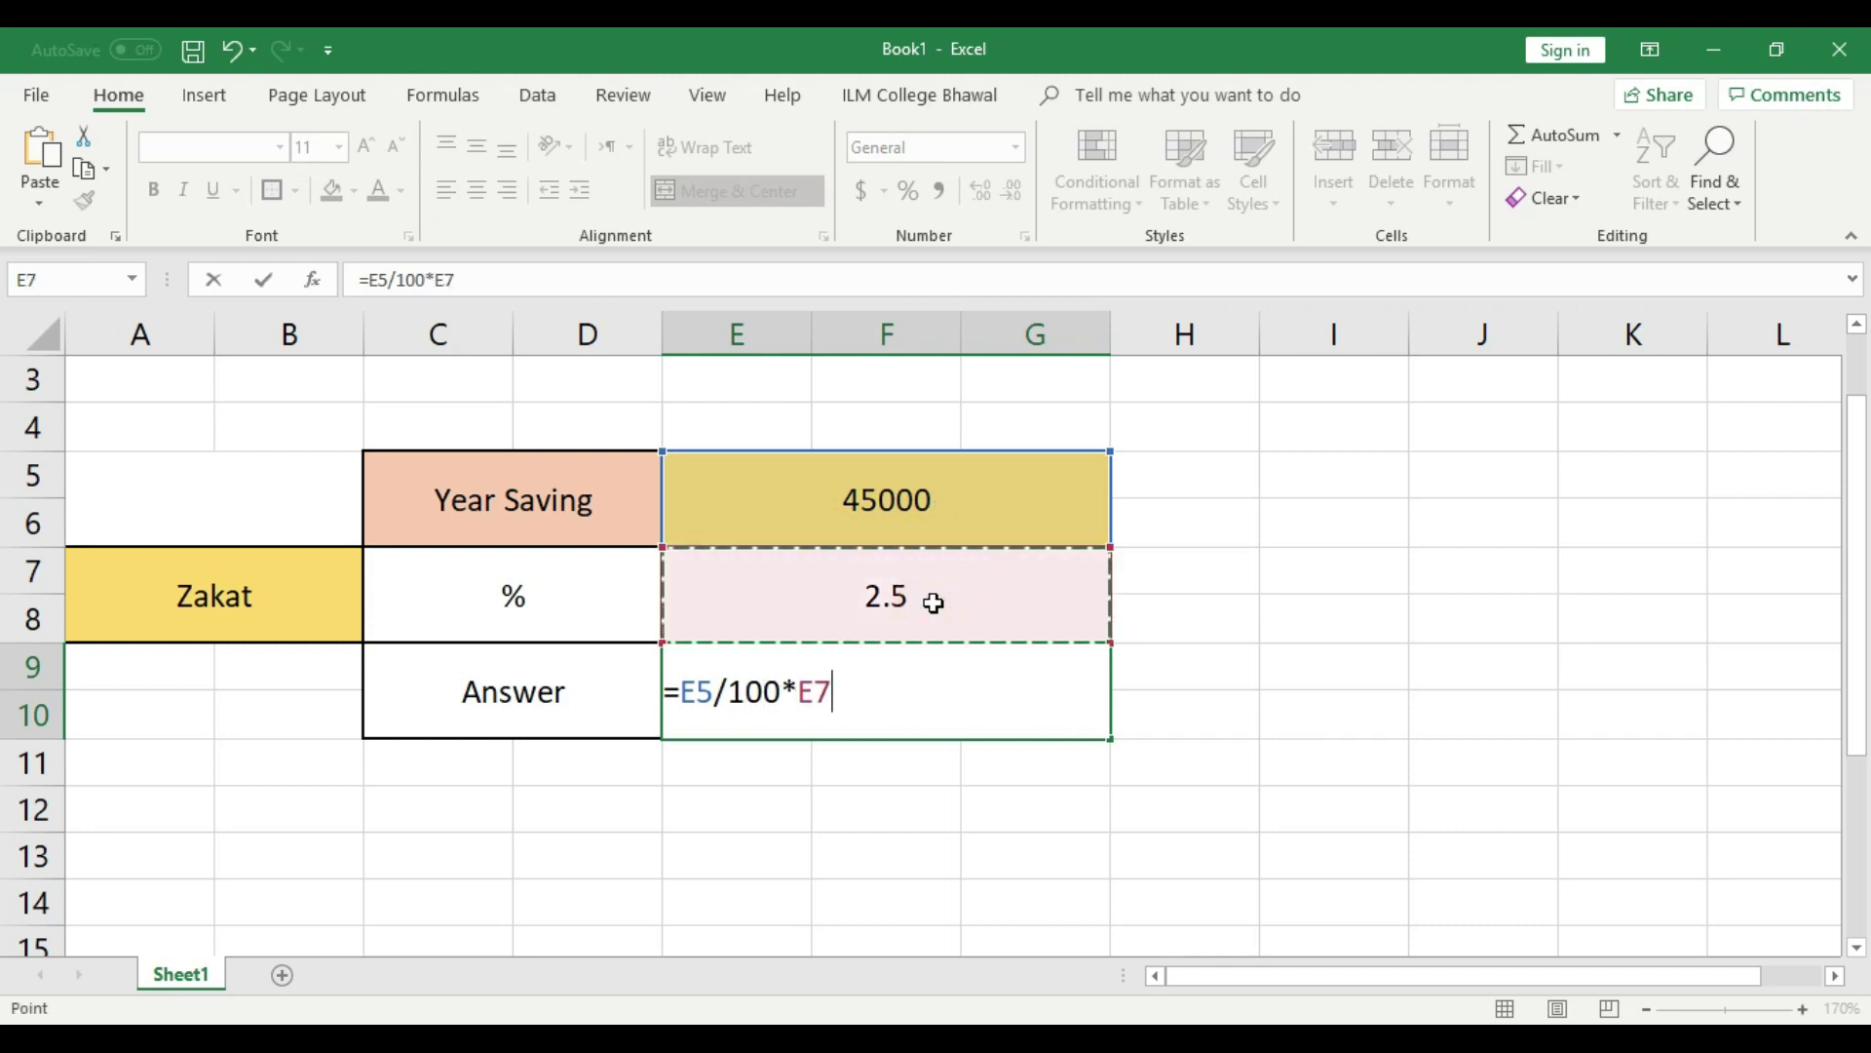
pyautogui.press('Return')
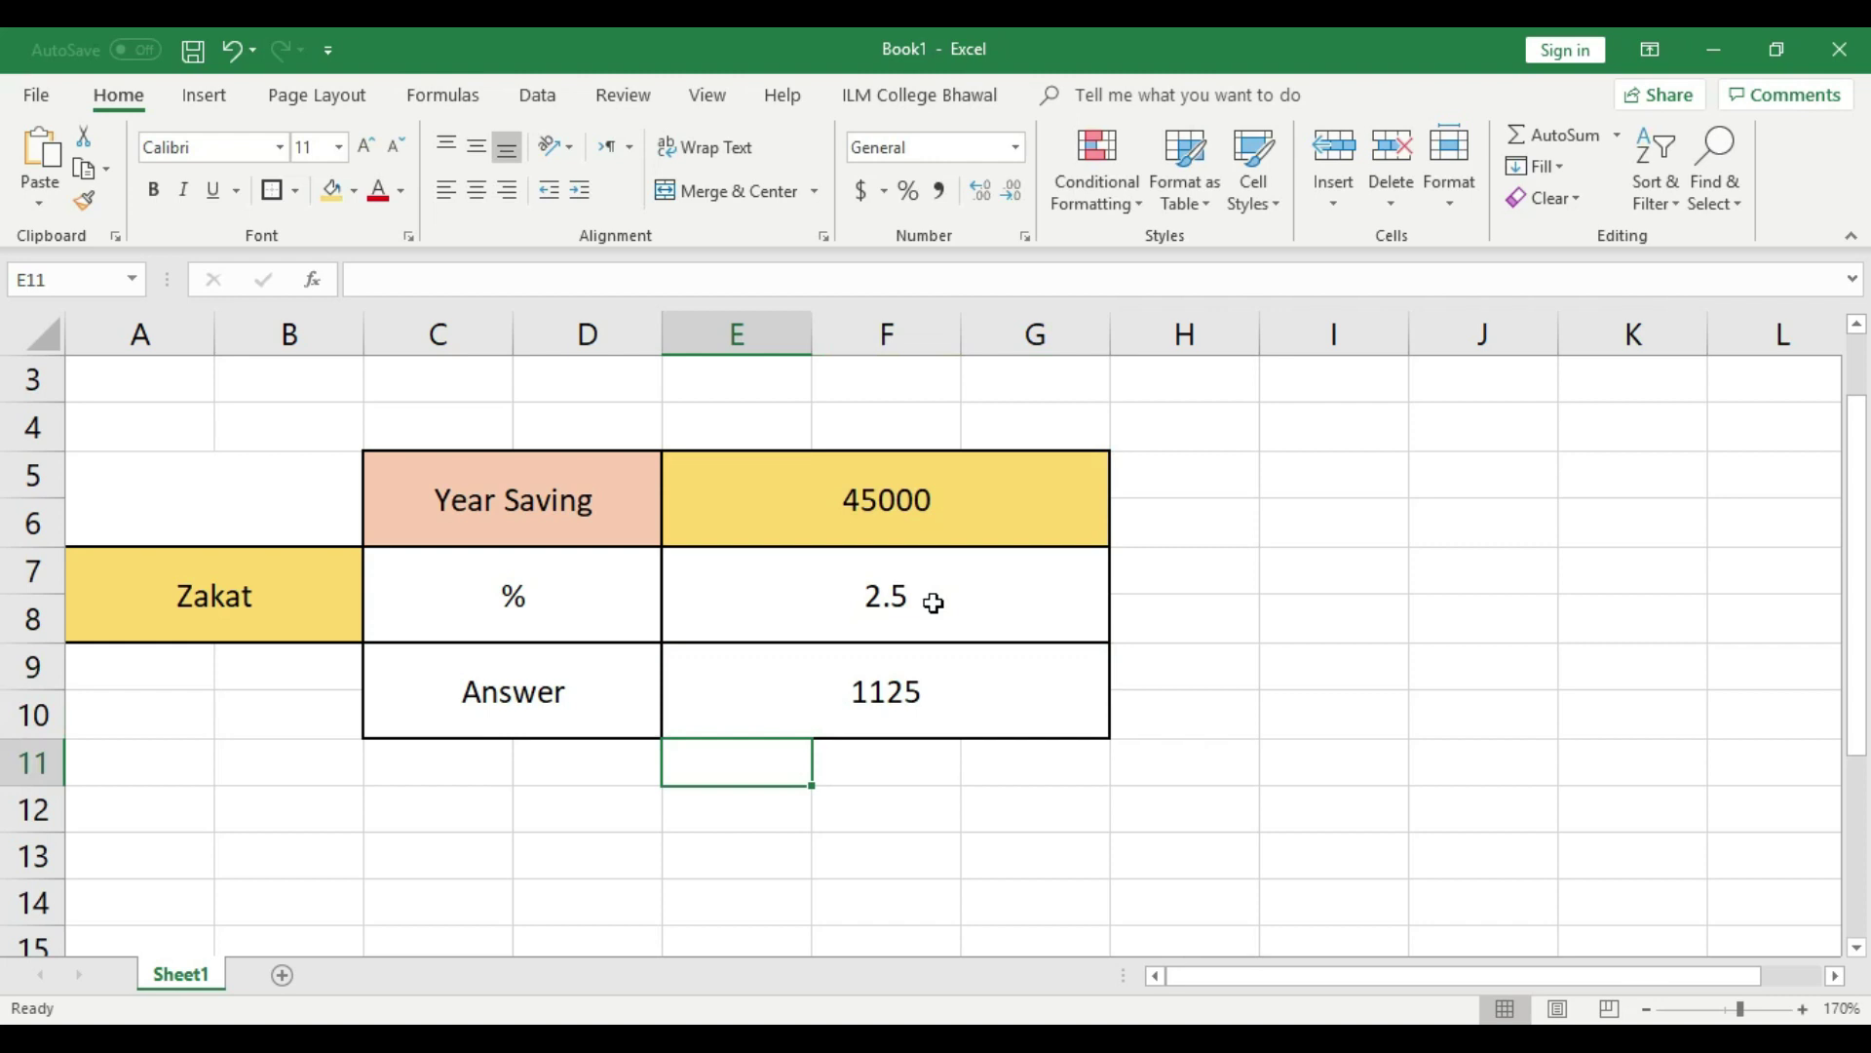
pyautogui.click(913, 499)
# Test the Answer formula with Year Saving values of 100, 200 and 100.
pyautogui.write('100')
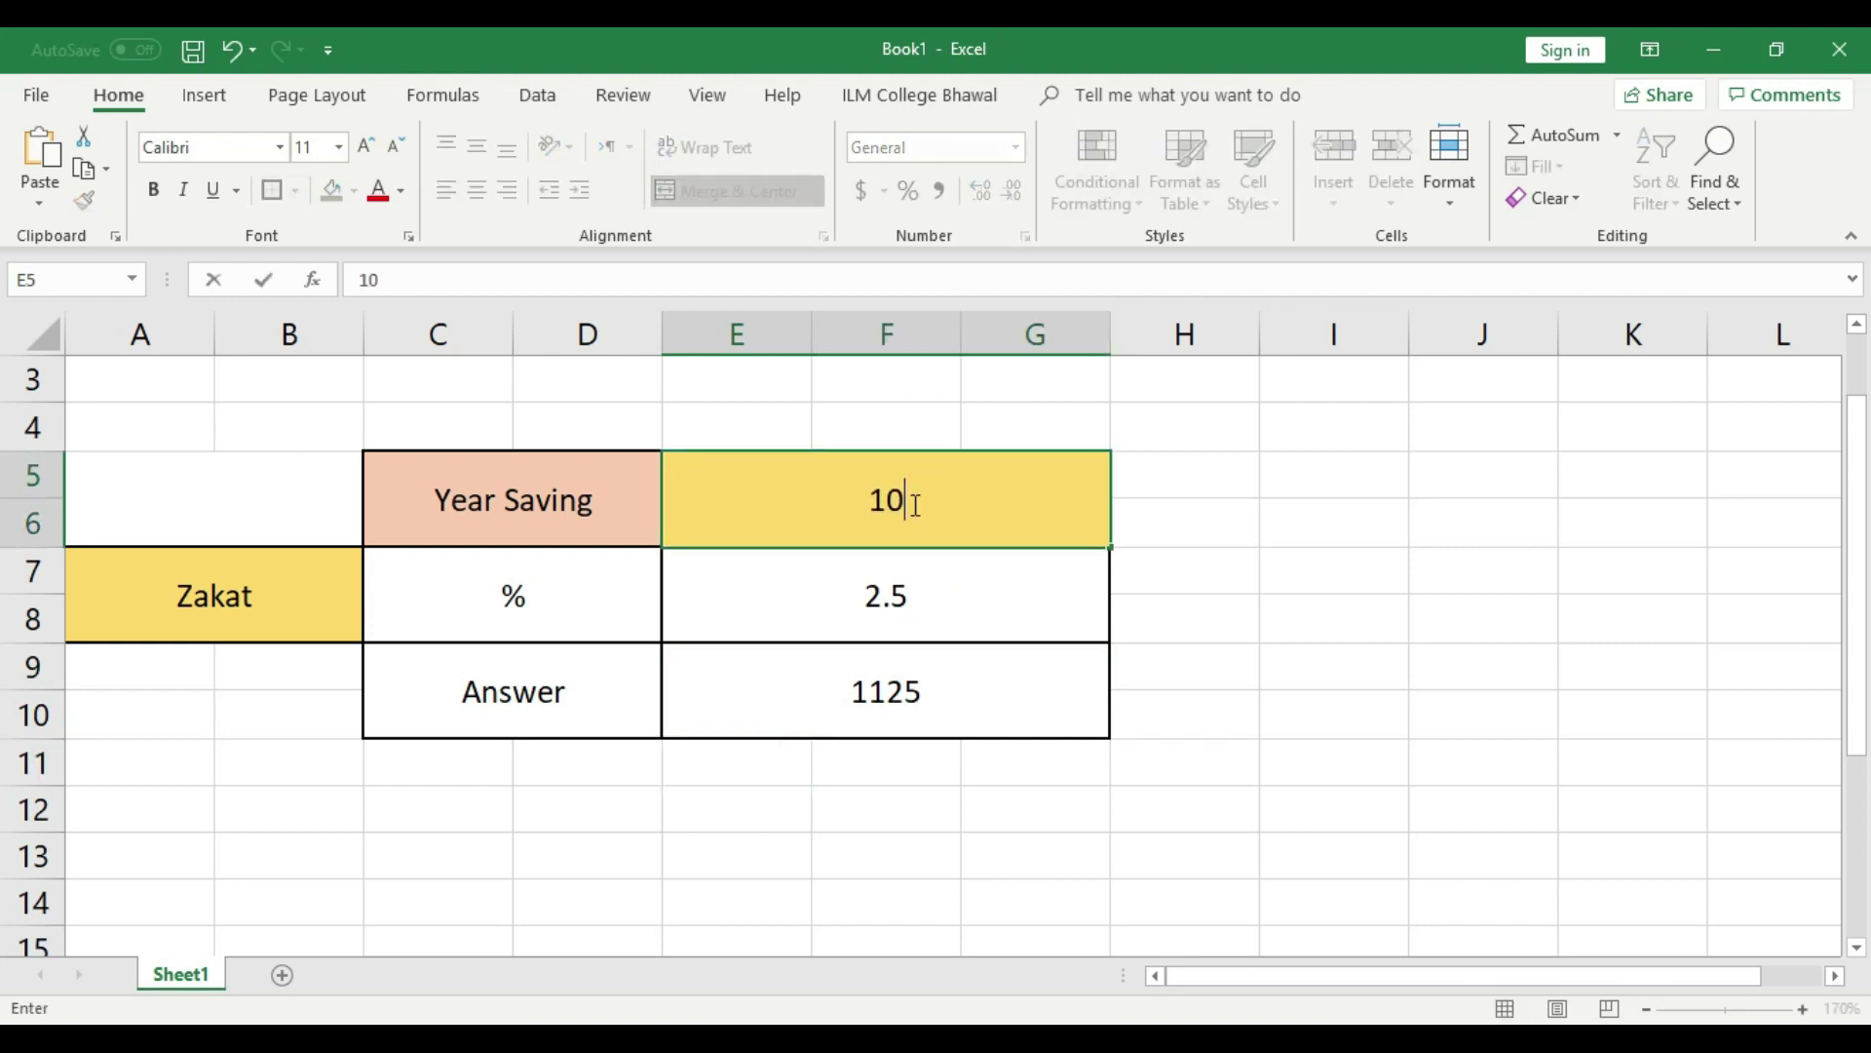
pyautogui.click(1279, 612)
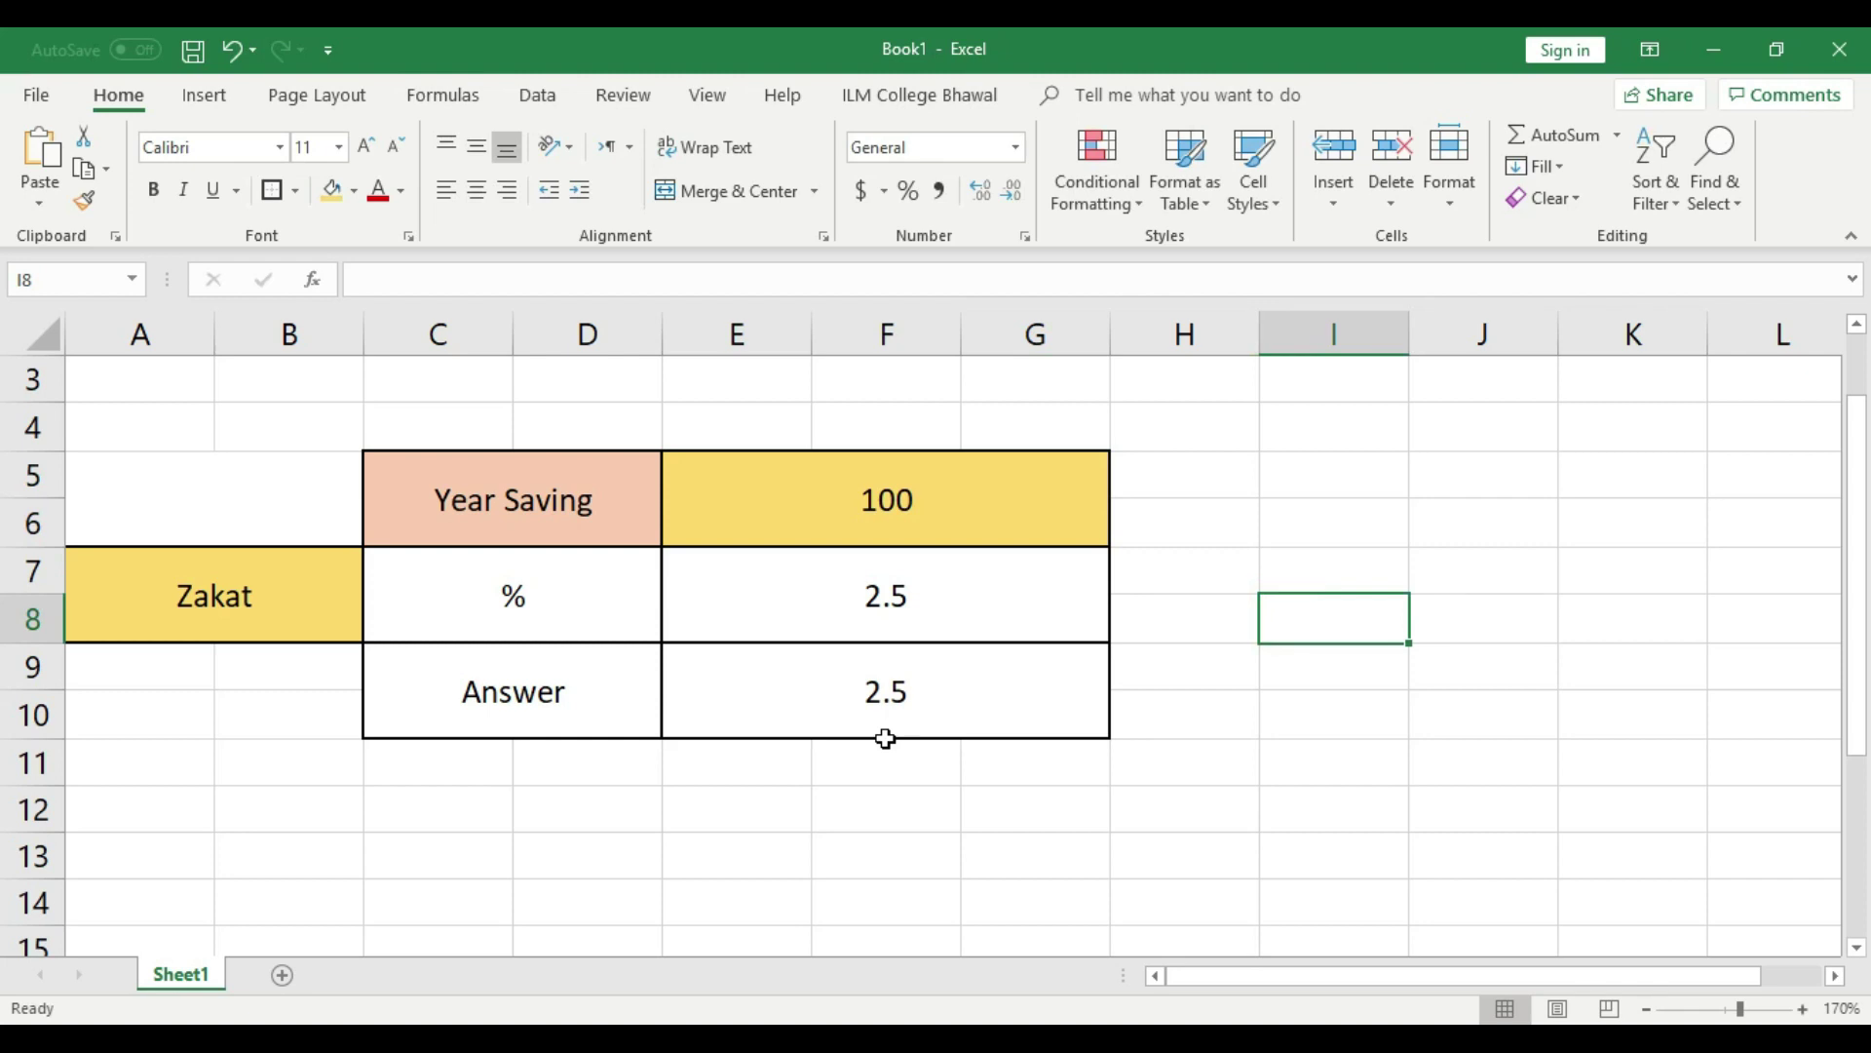
pyautogui.click(885, 523)
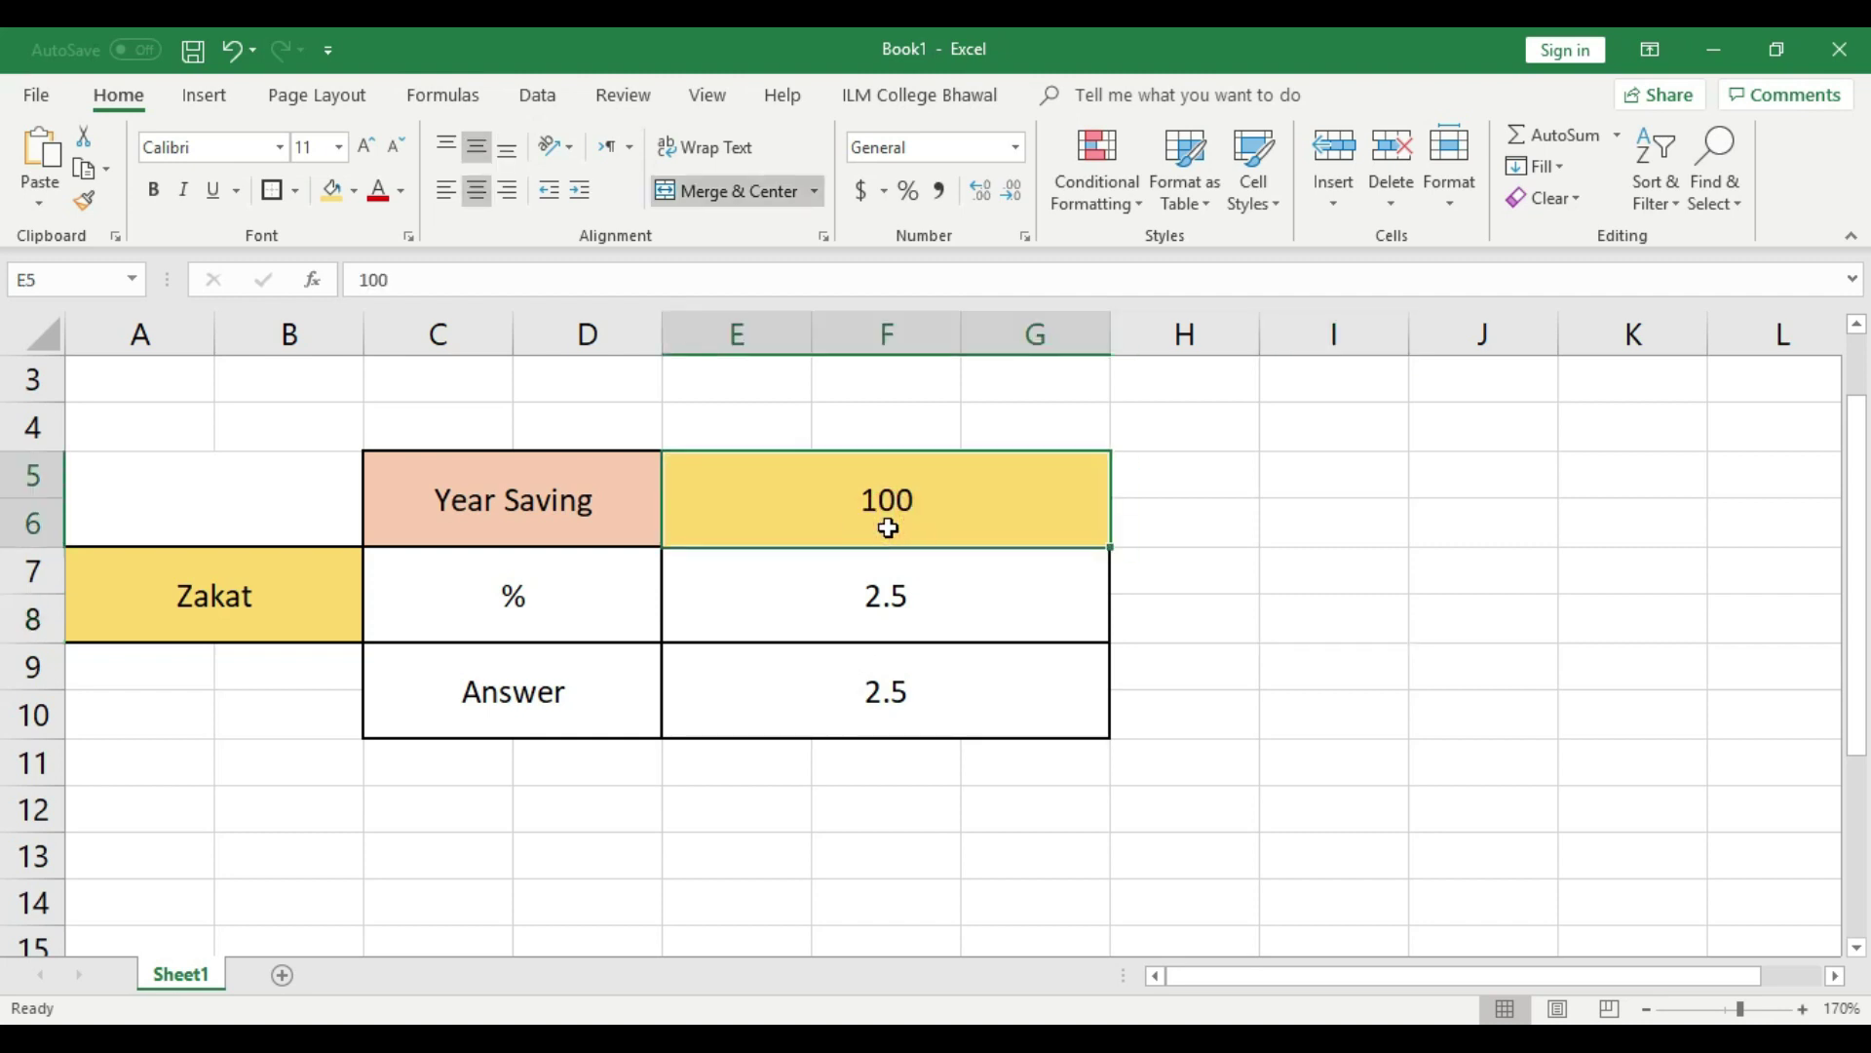
pyautogui.write('200')
pyautogui.click(1274, 660)
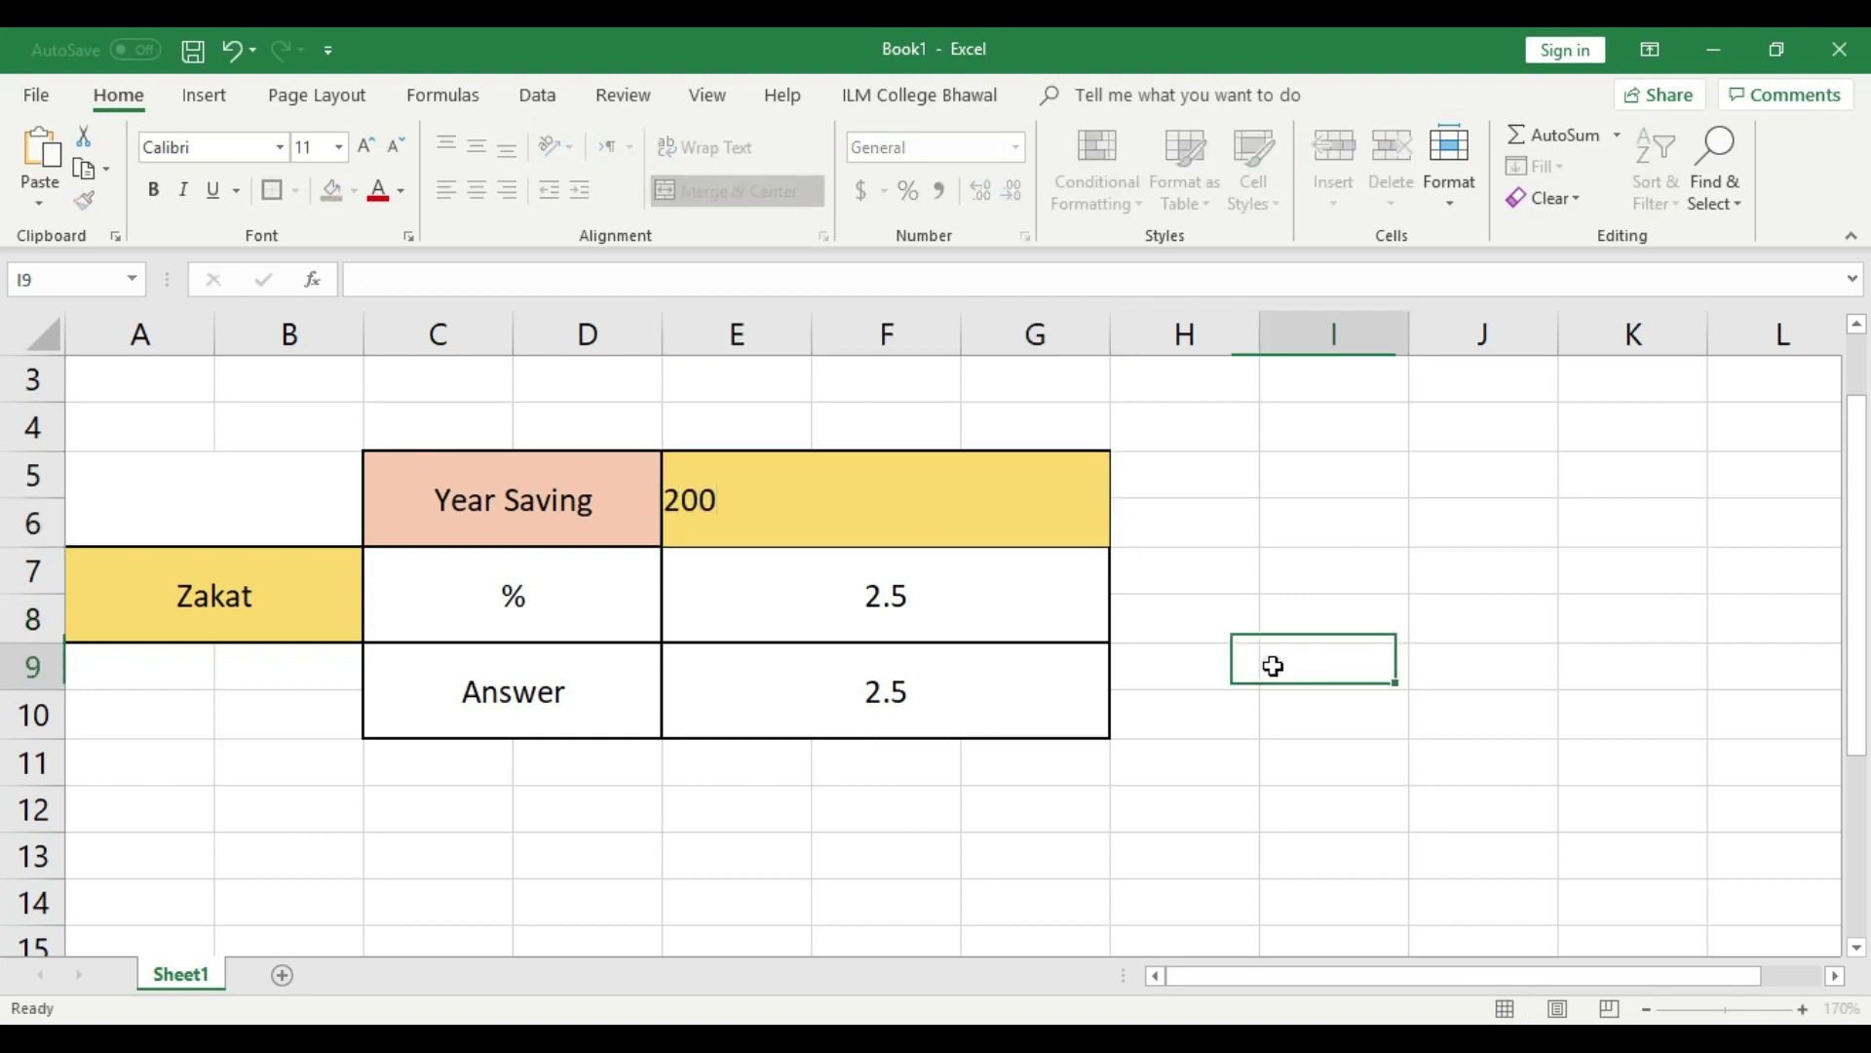
pyautogui.click(945, 693)
pyautogui.click(920, 521)
pyautogui.write('100')
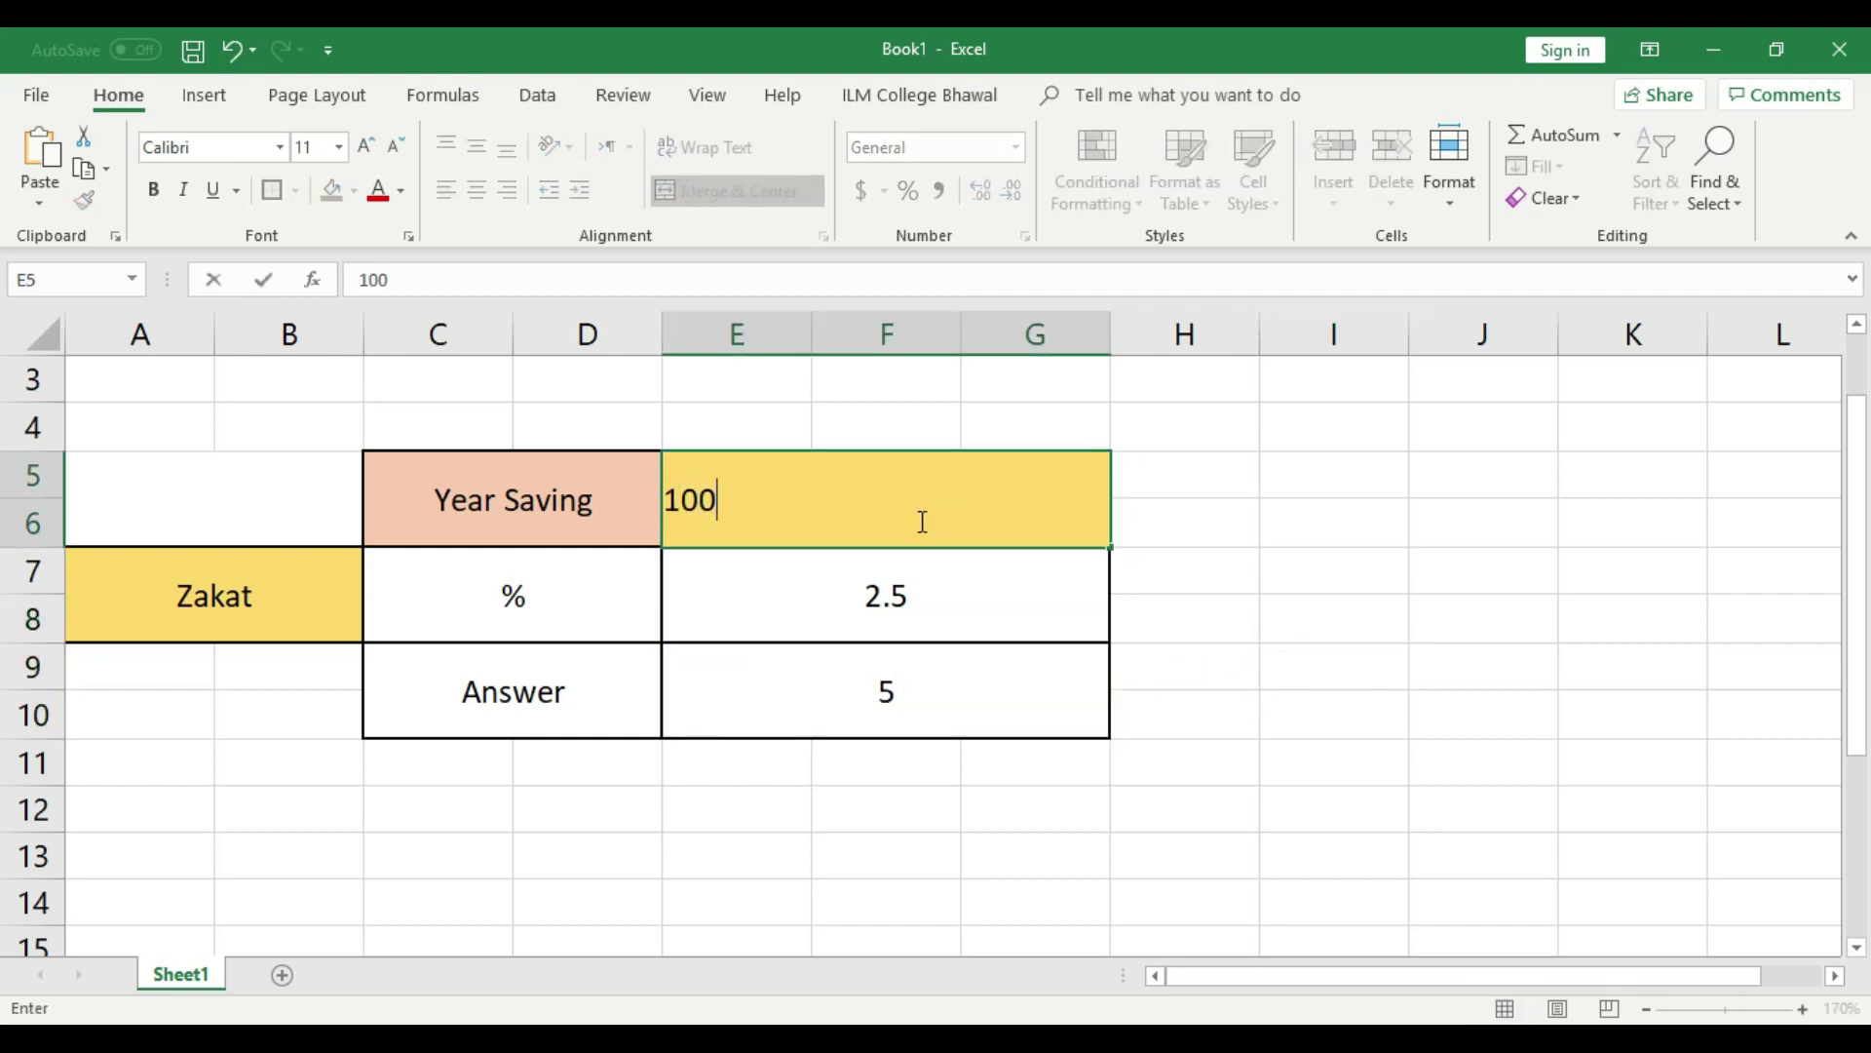
pyautogui.click(1294, 652)
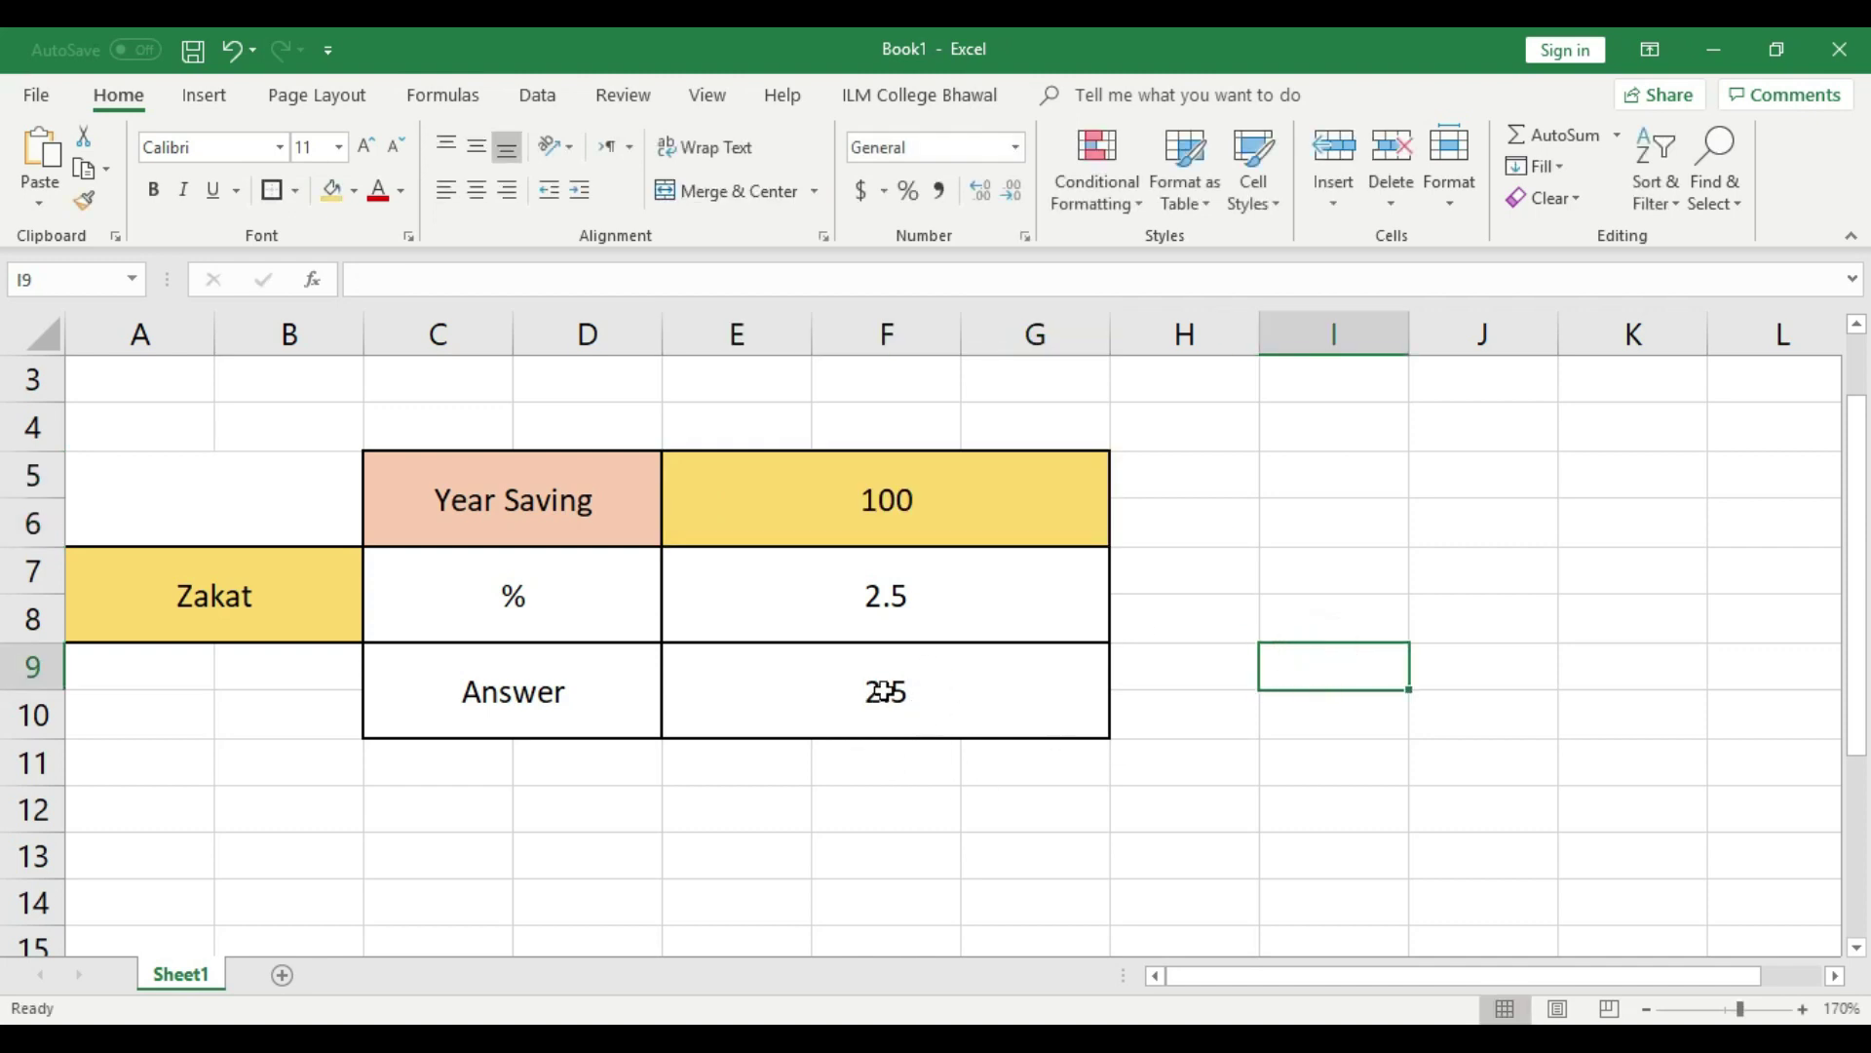
# Set Year Saving to 5000 and the % to 50, so Answer shows 2500.
pyautogui.click(951, 594)
pyautogui.click(929, 503)
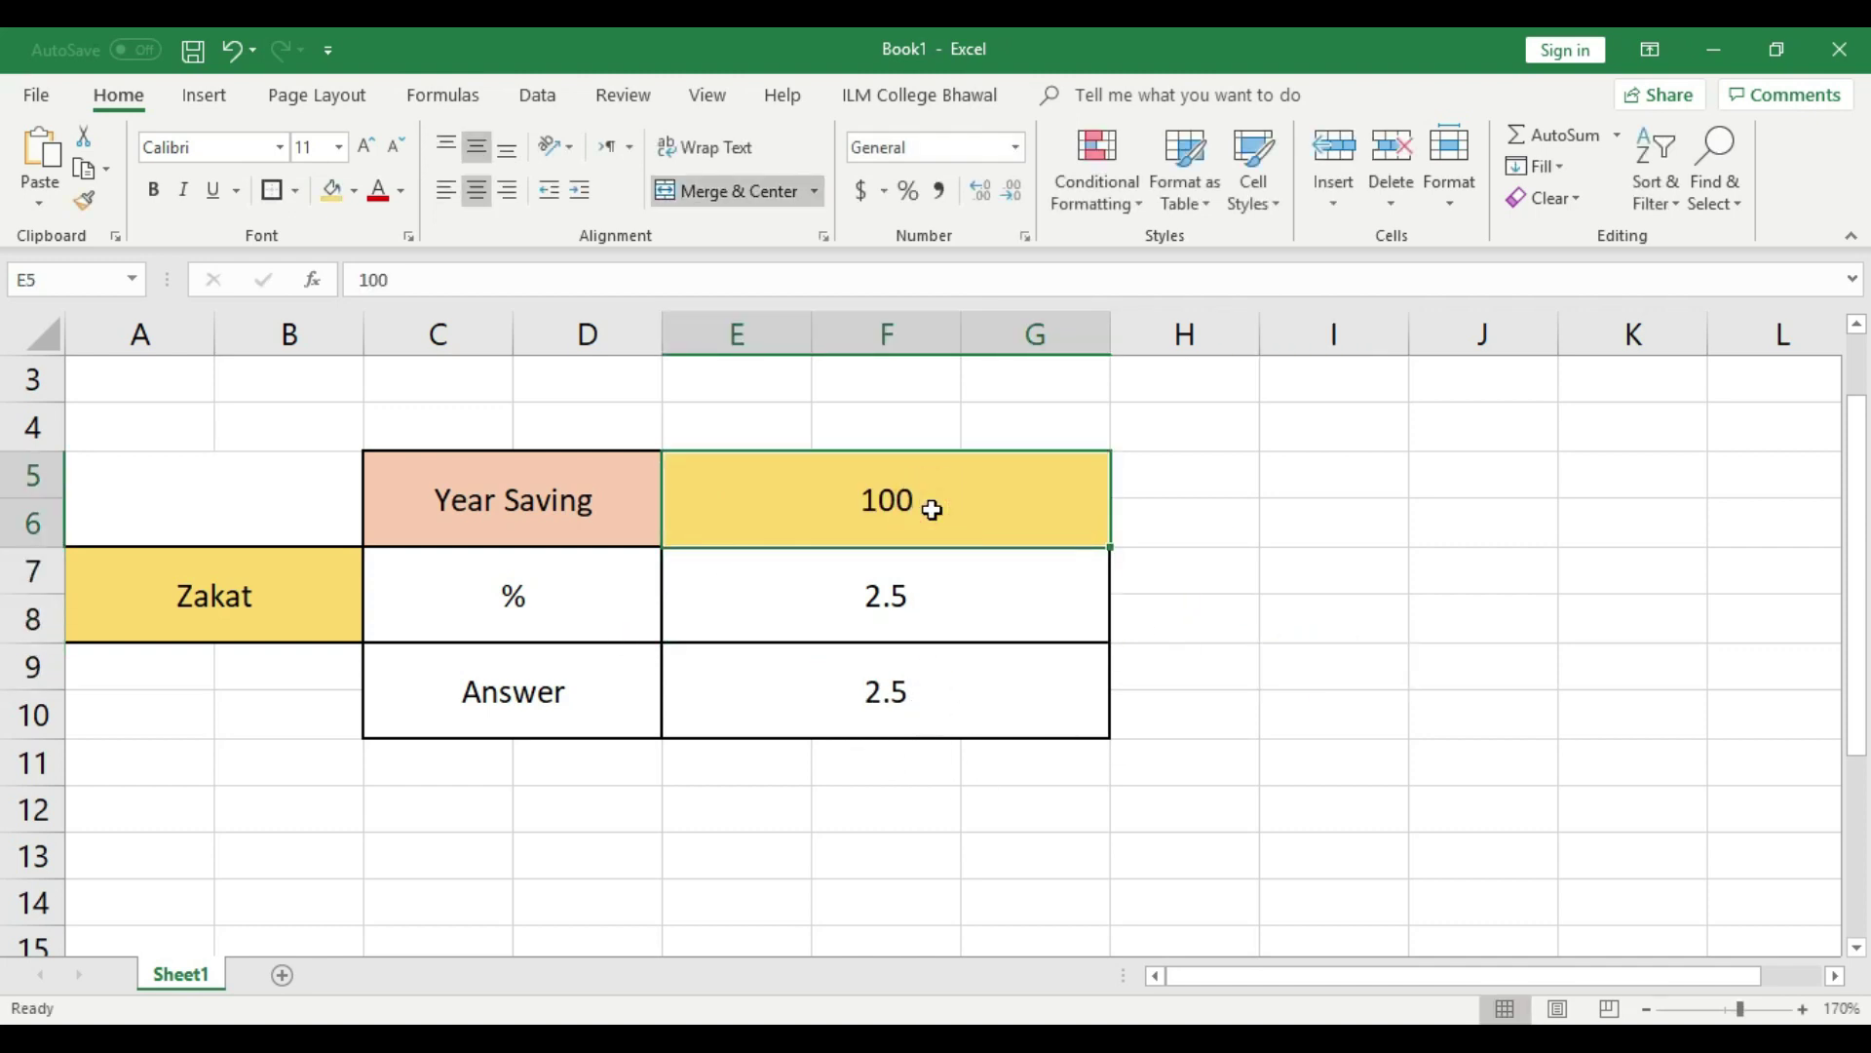
pyautogui.write('5000')
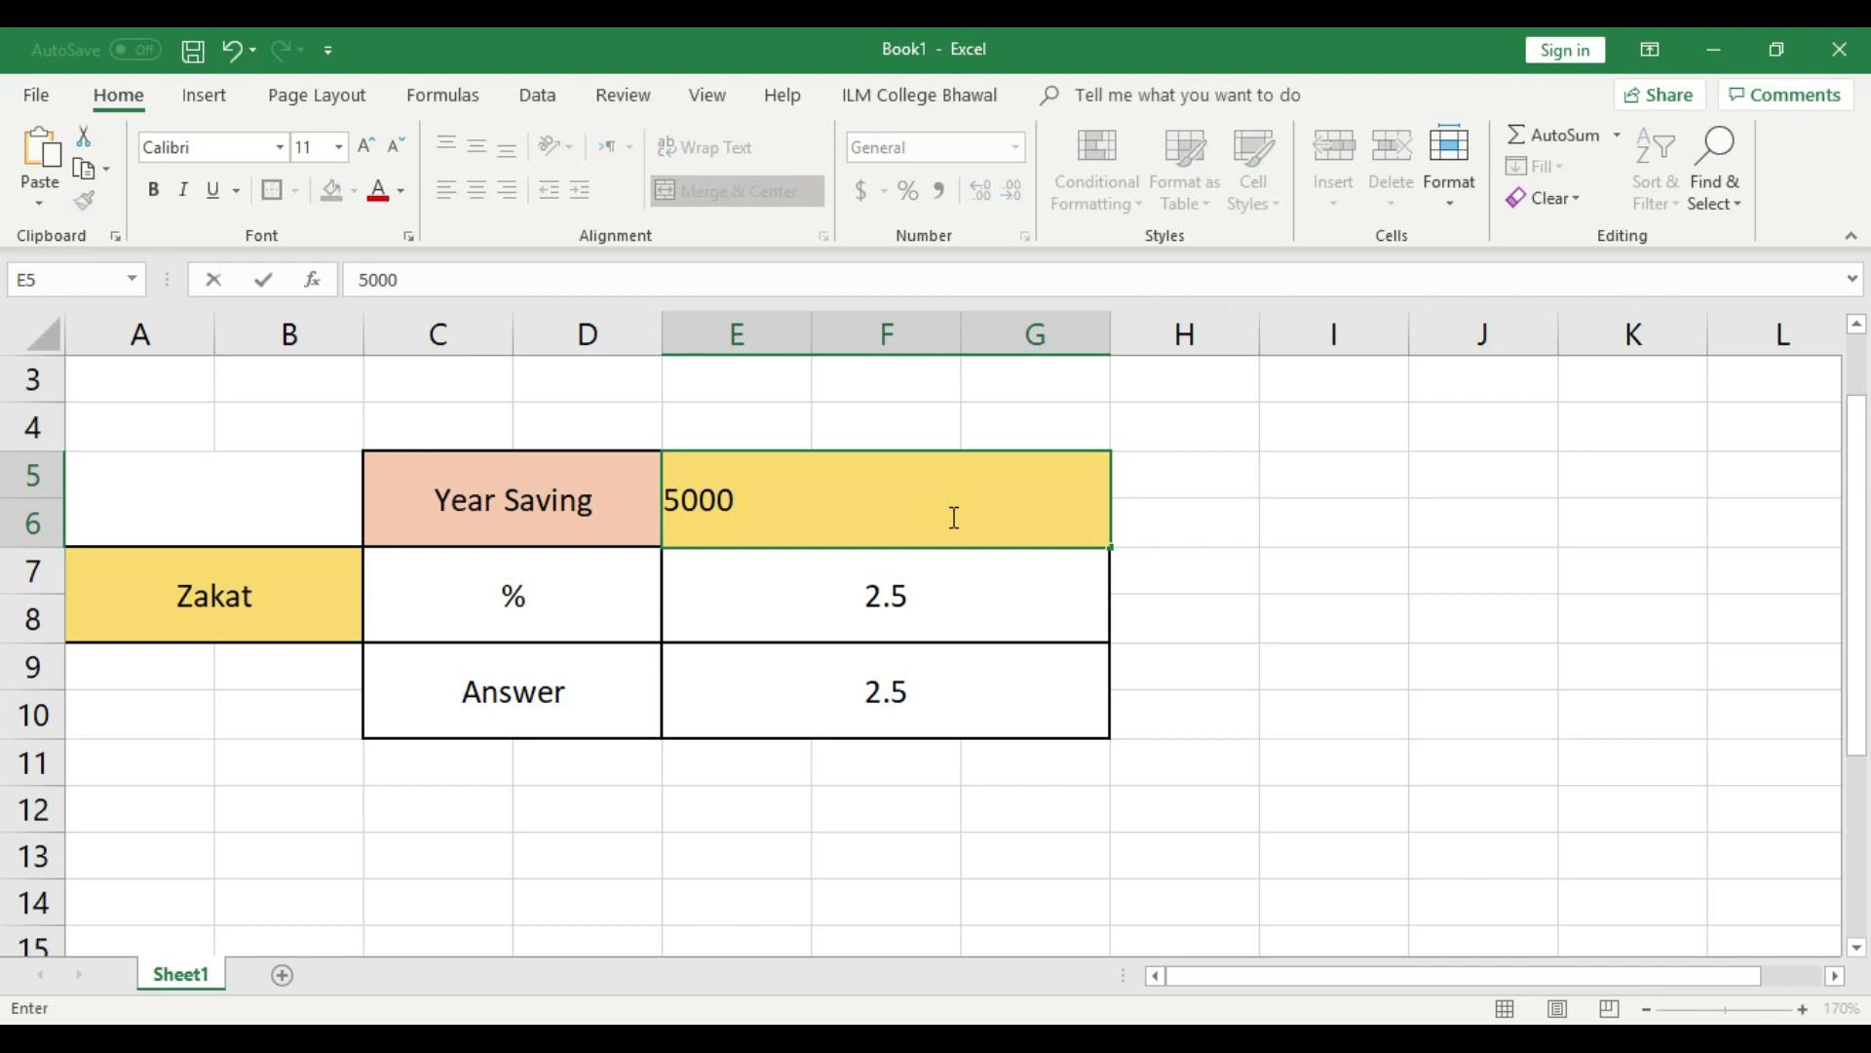
pyautogui.click(1303, 635)
pyautogui.click(1020, 581)
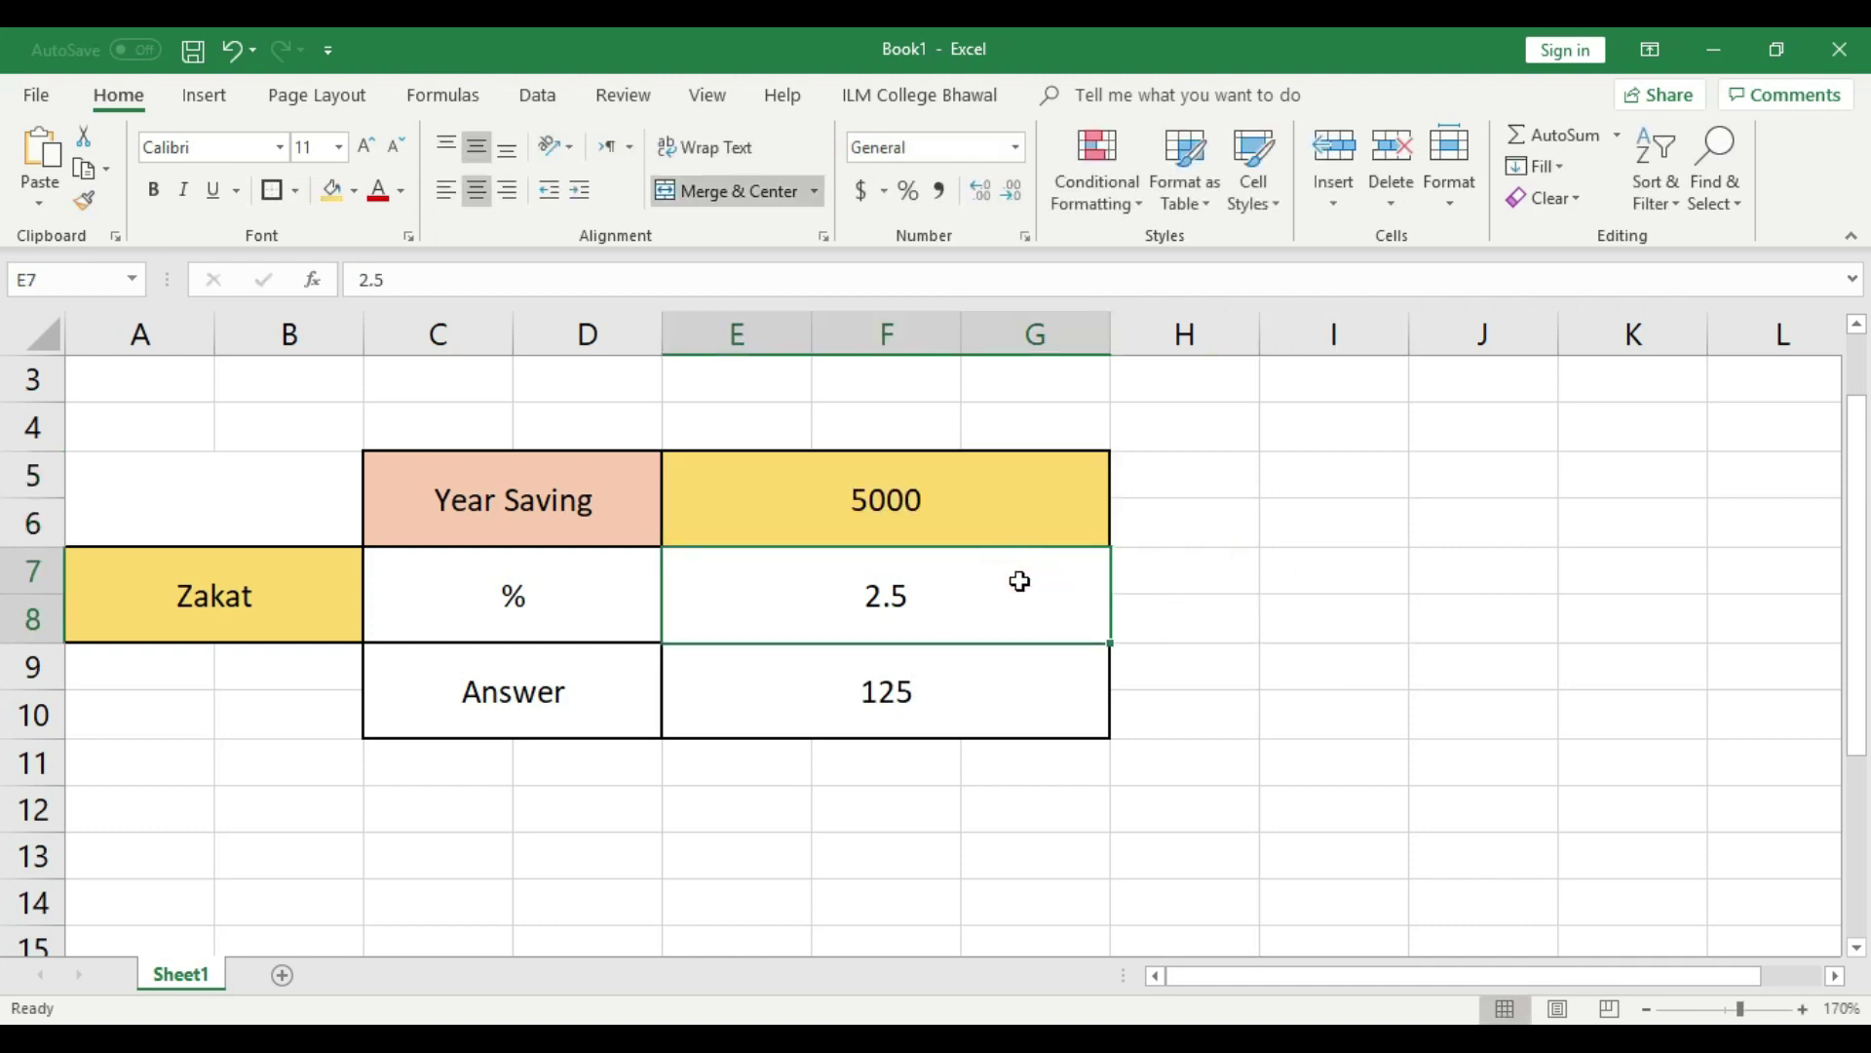
pyautogui.click(1170, 589)
pyautogui.click(965, 581)
pyautogui.write('50')
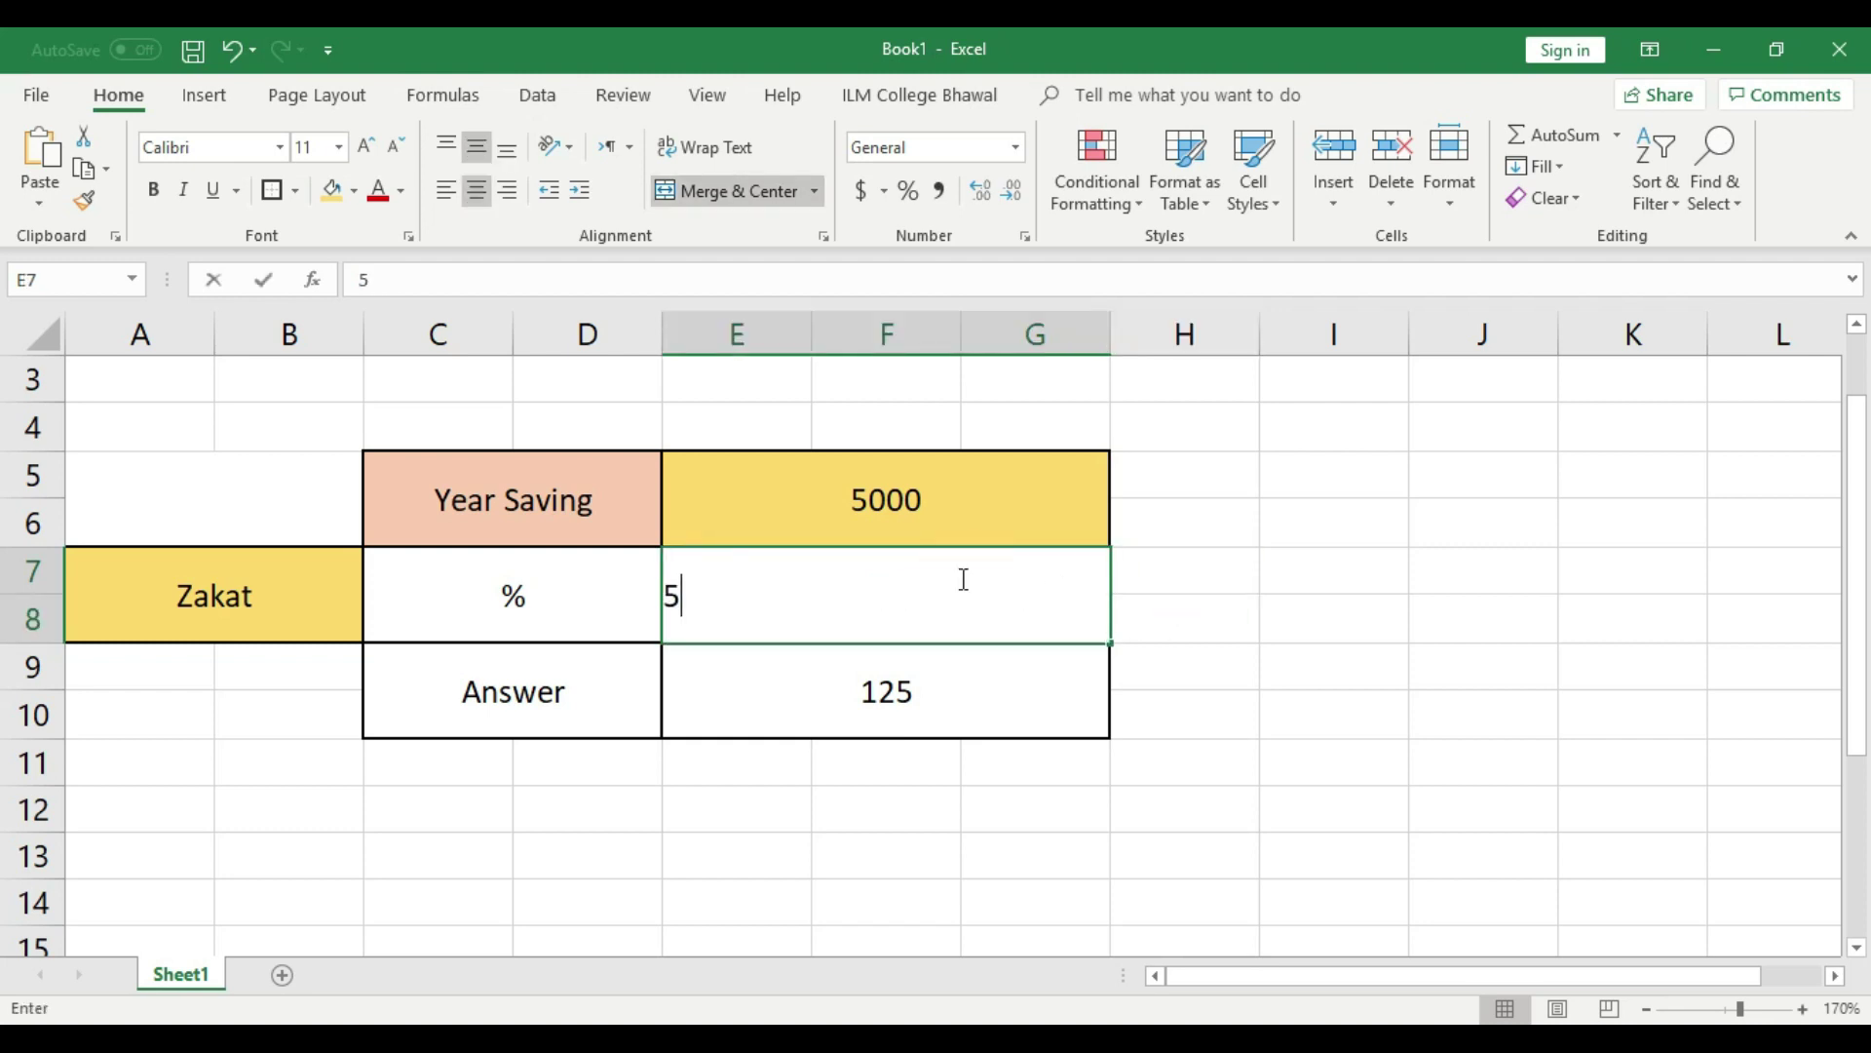
pyautogui.click(1330, 651)
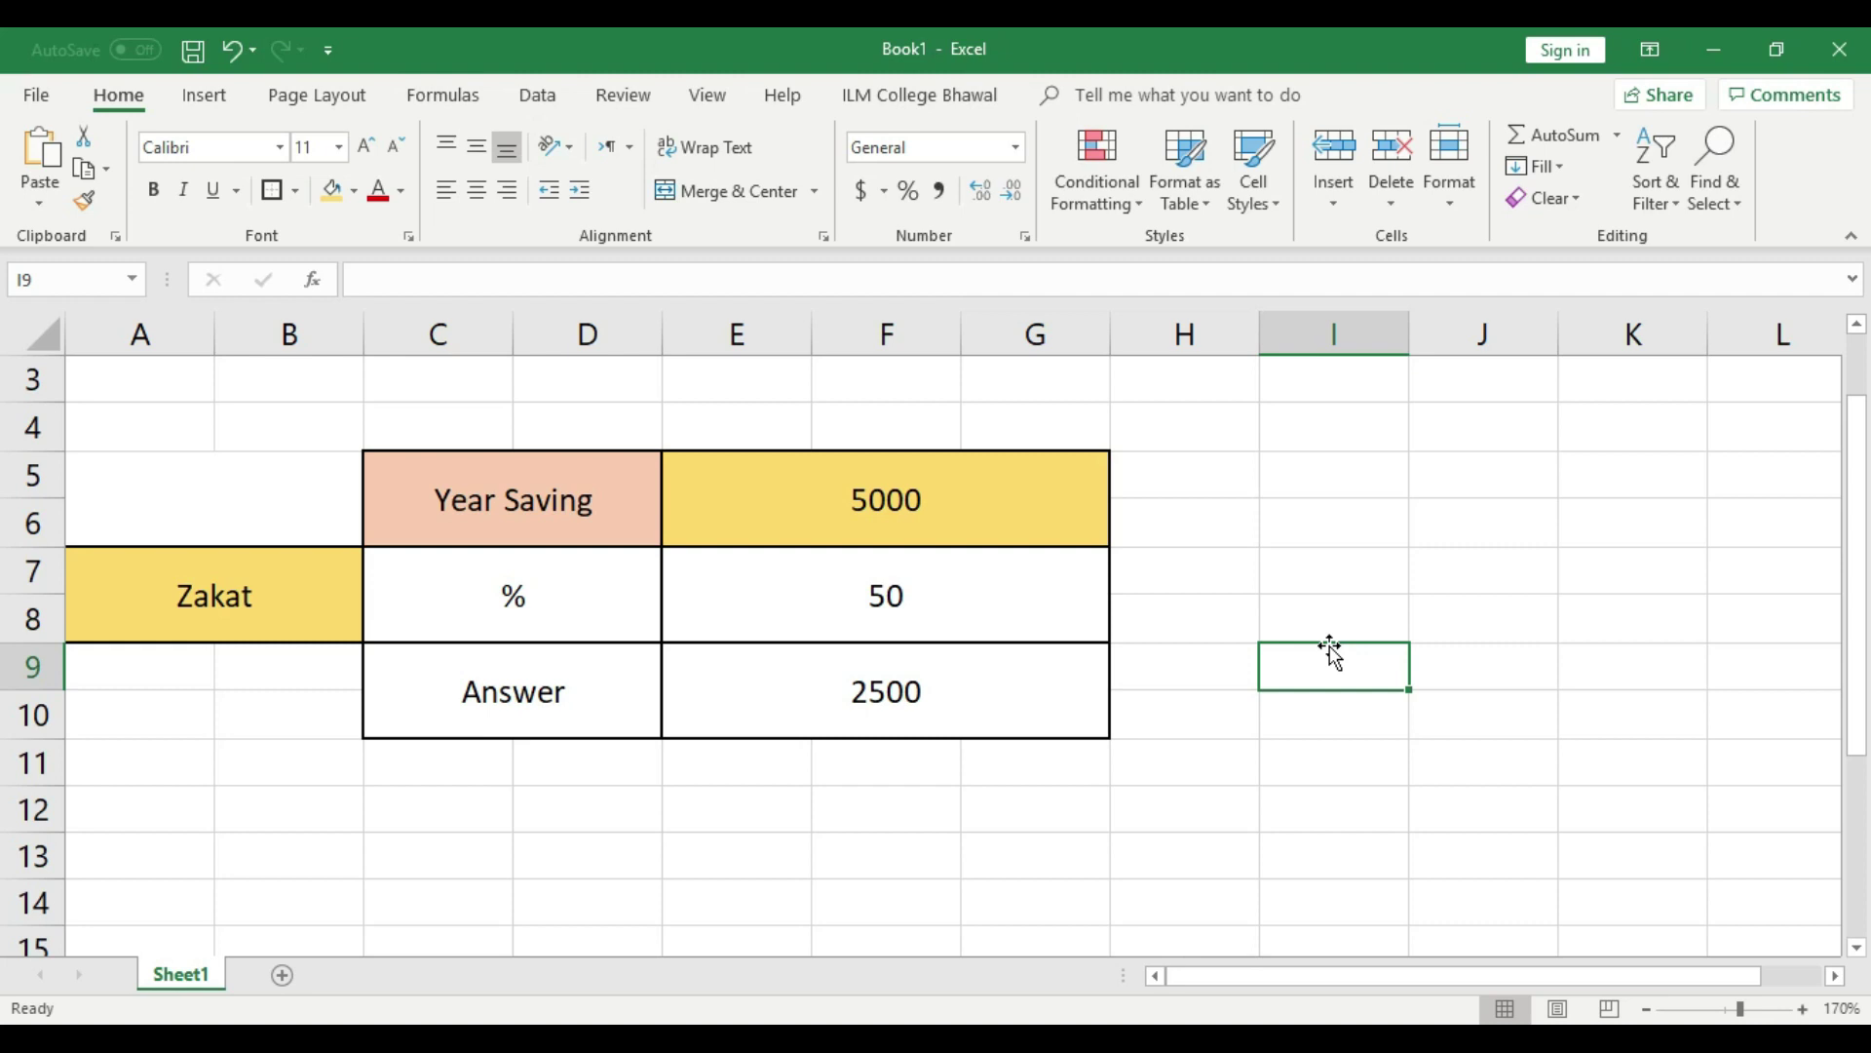
pyautogui.click(987, 506)
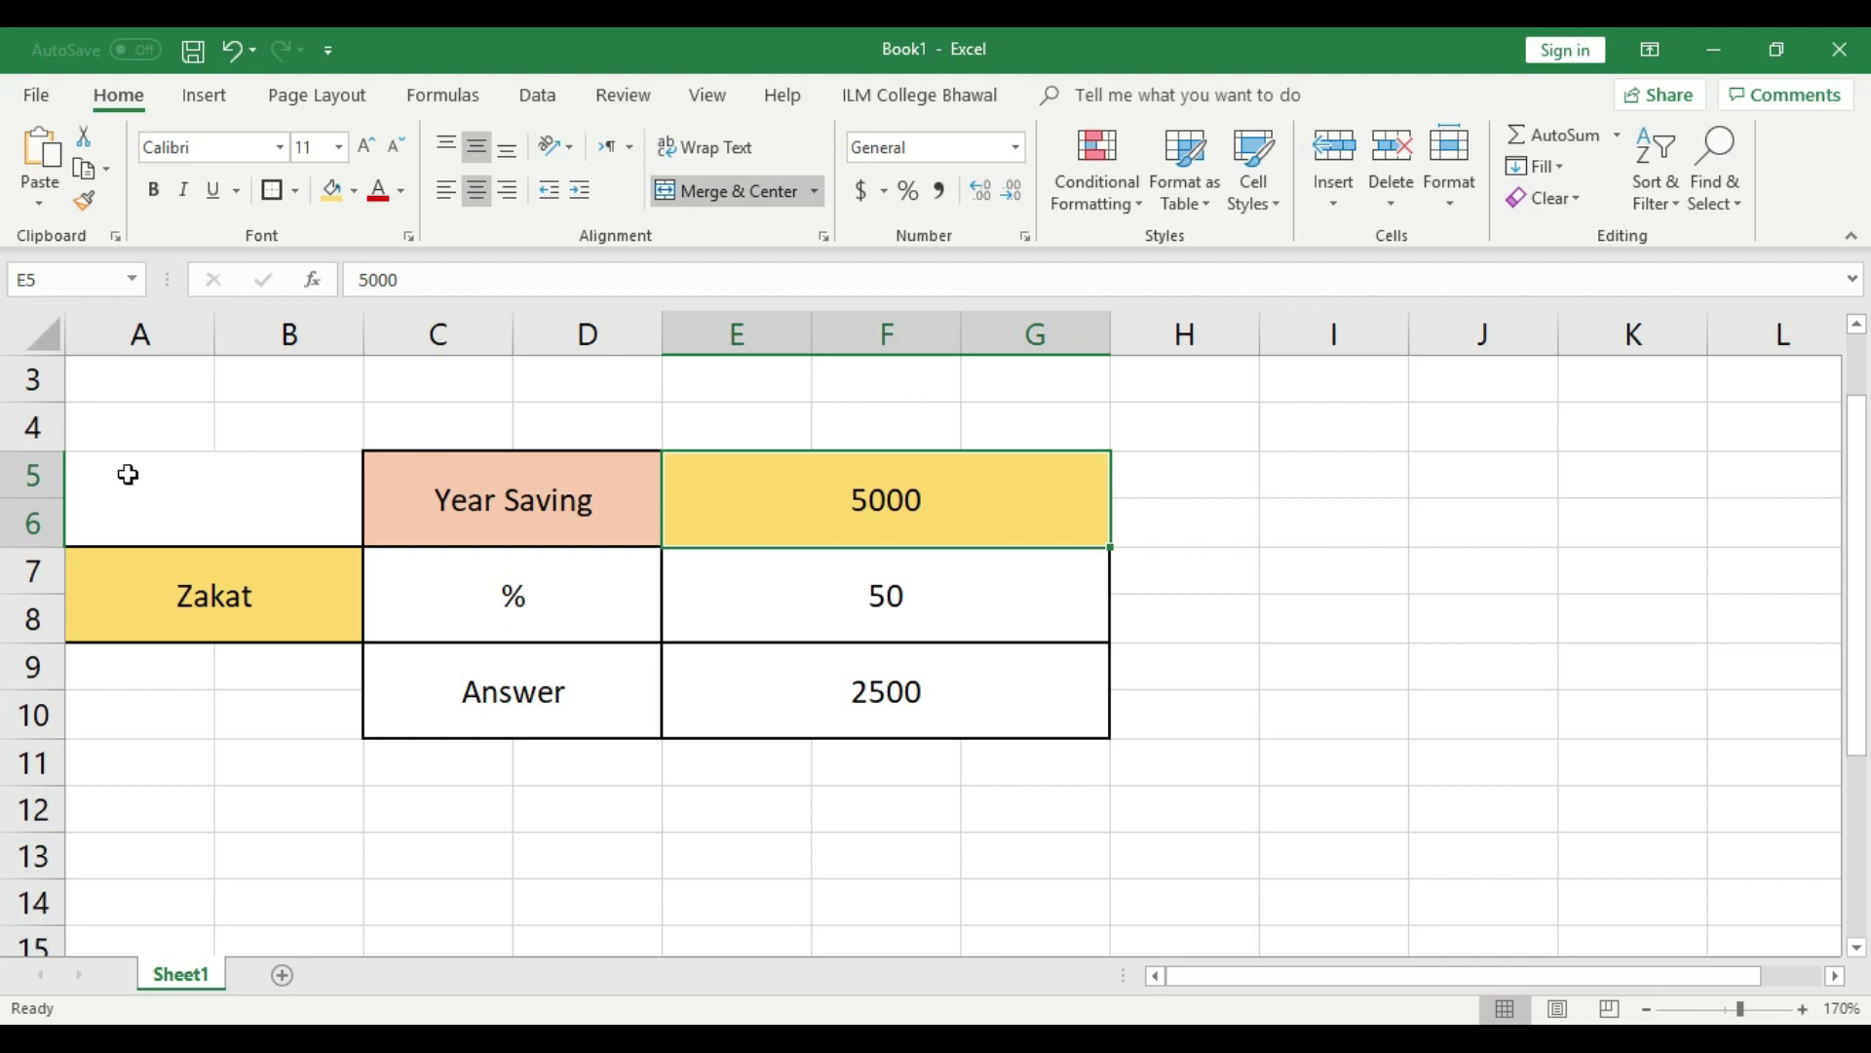
# Delete rows 4 to 13 to clear away the zakat table.
pyautogui.moveTo(33, 427); pyautogui.dragTo(604, 844)
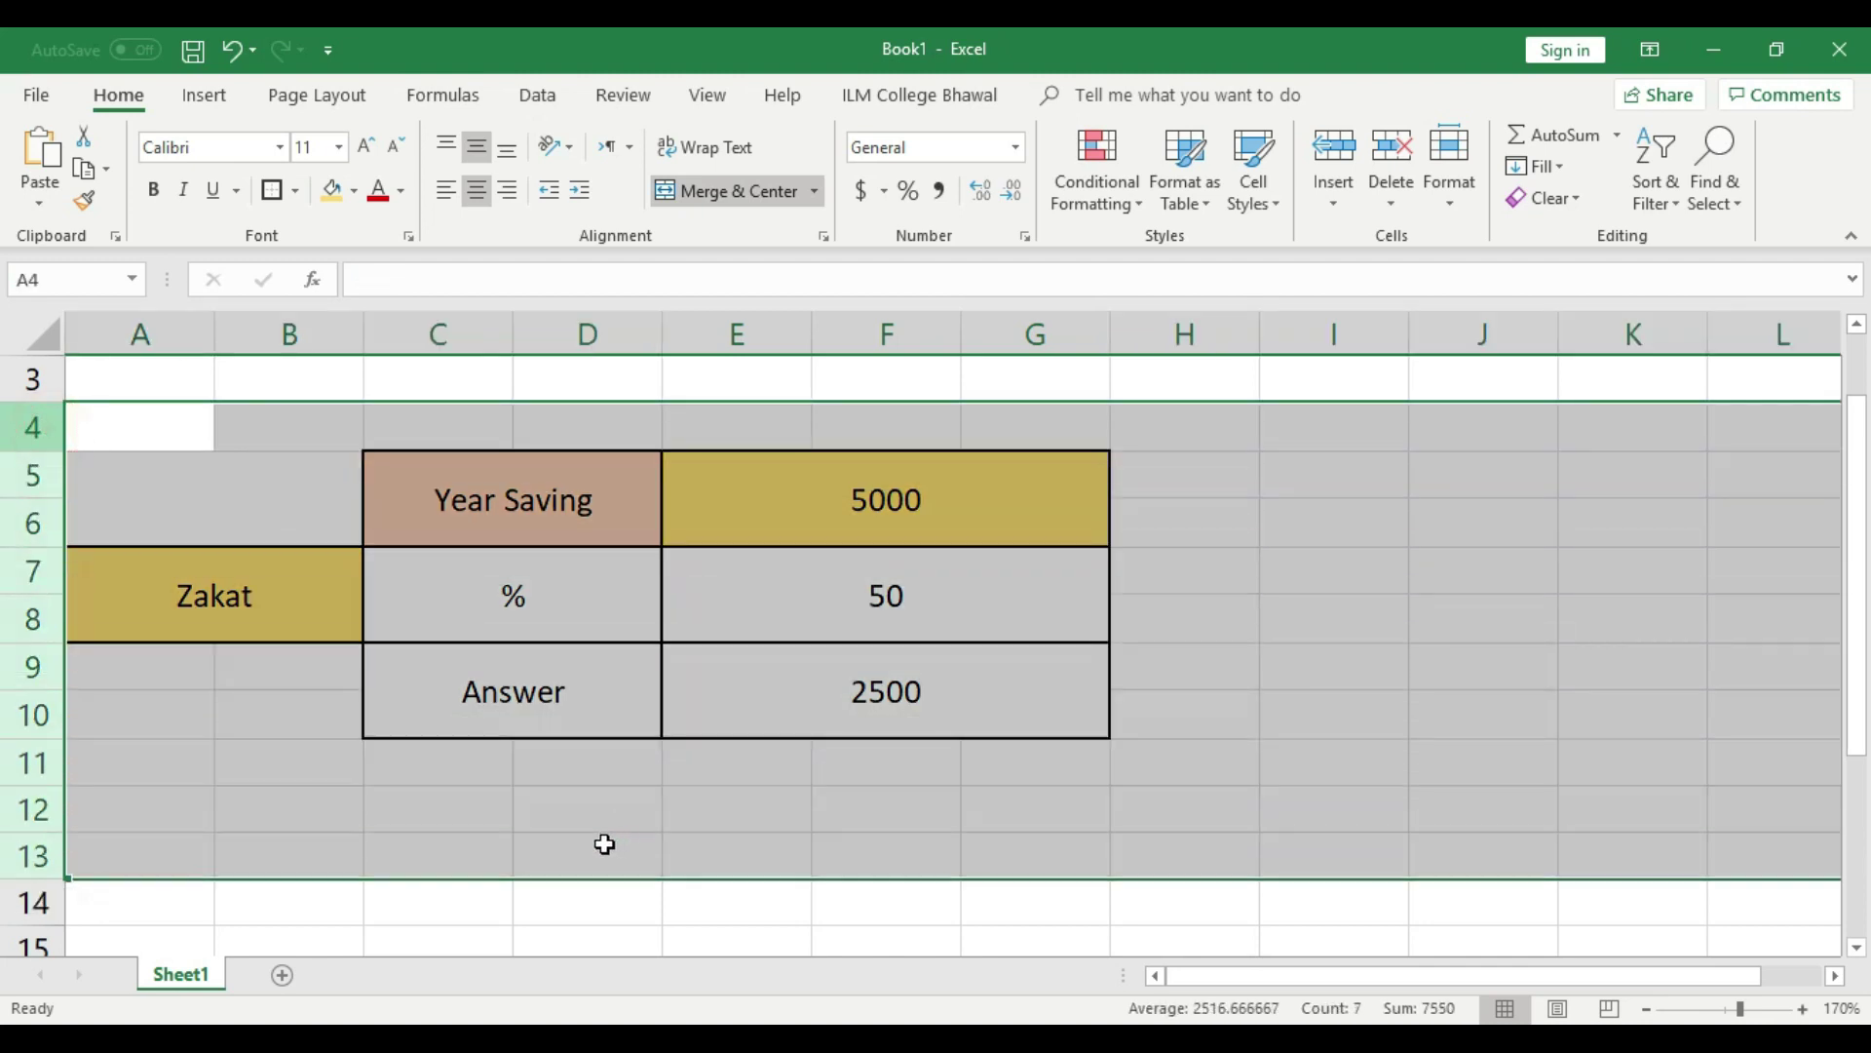
pyautogui.rightClick(33, 712)
pyautogui.click(105, 521)
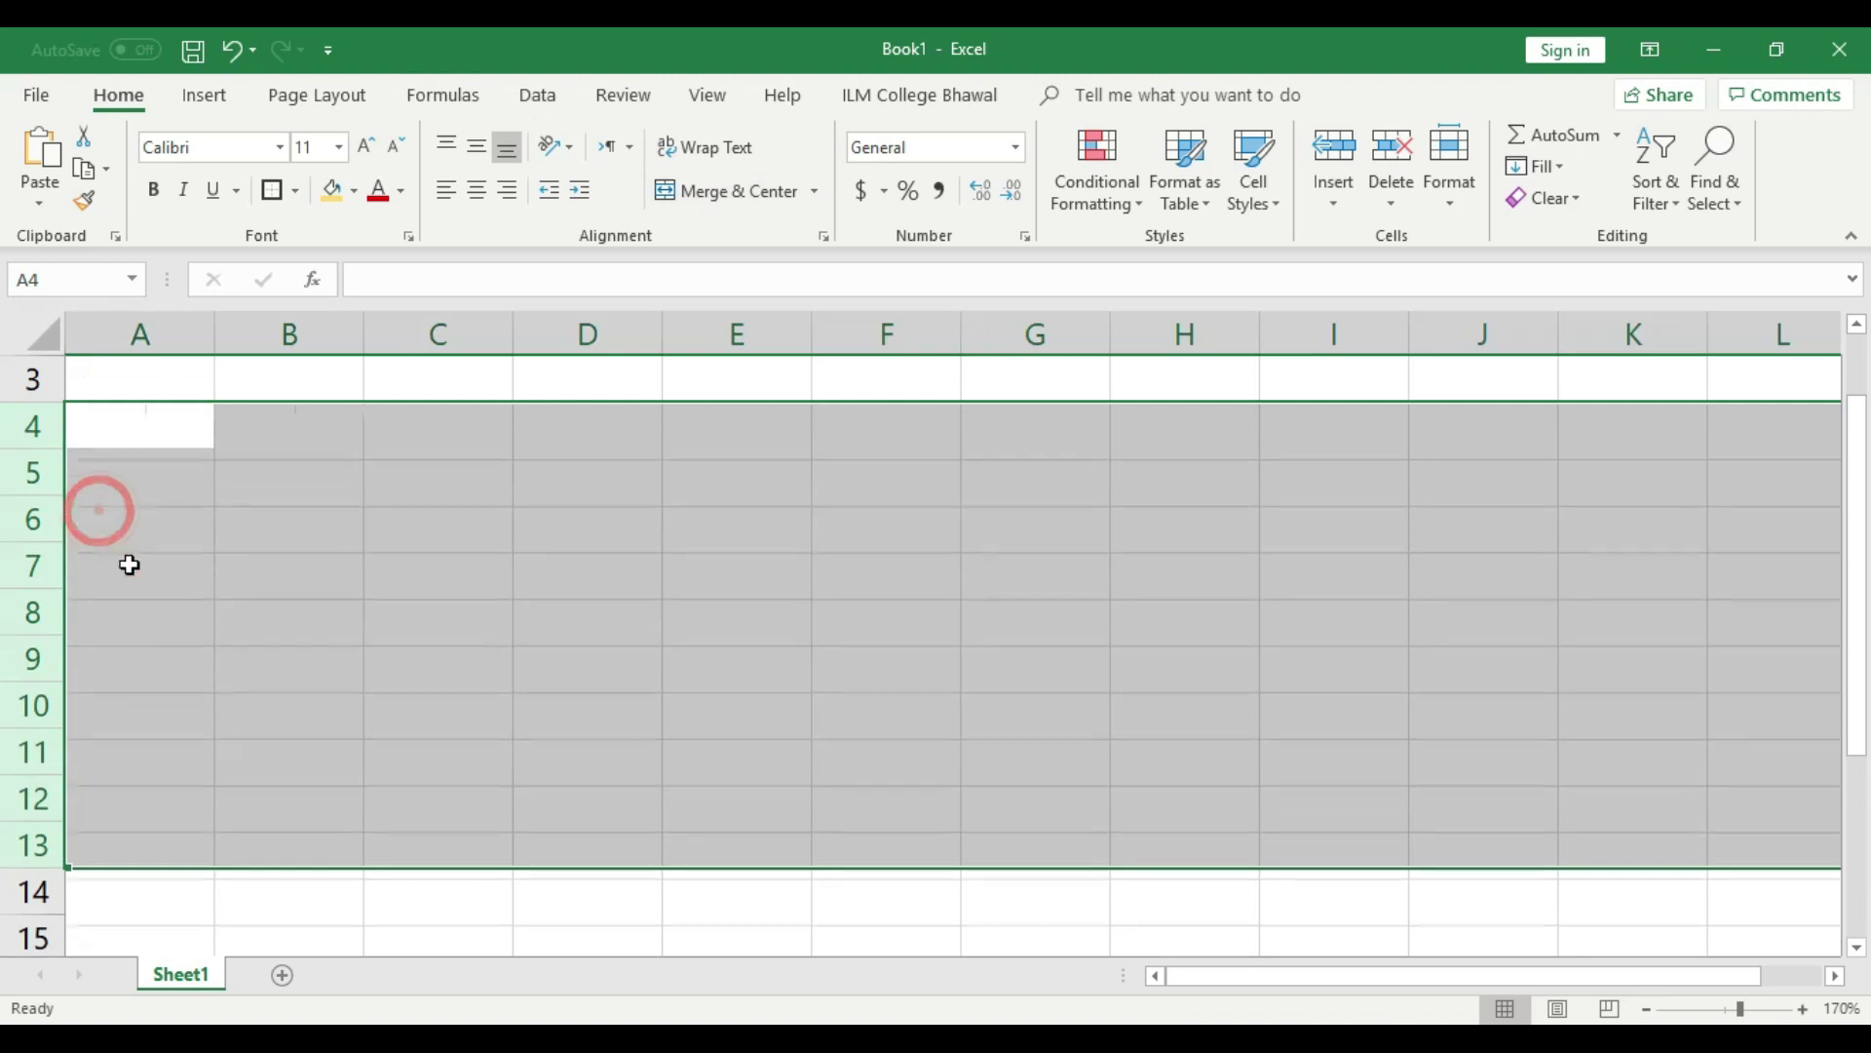
pyautogui.click(793, 694)
# Type the headers S.no, Student Name, Obtain Marks and Total Marks in row 5 and widen column C.
pyautogui.click(338, 464)
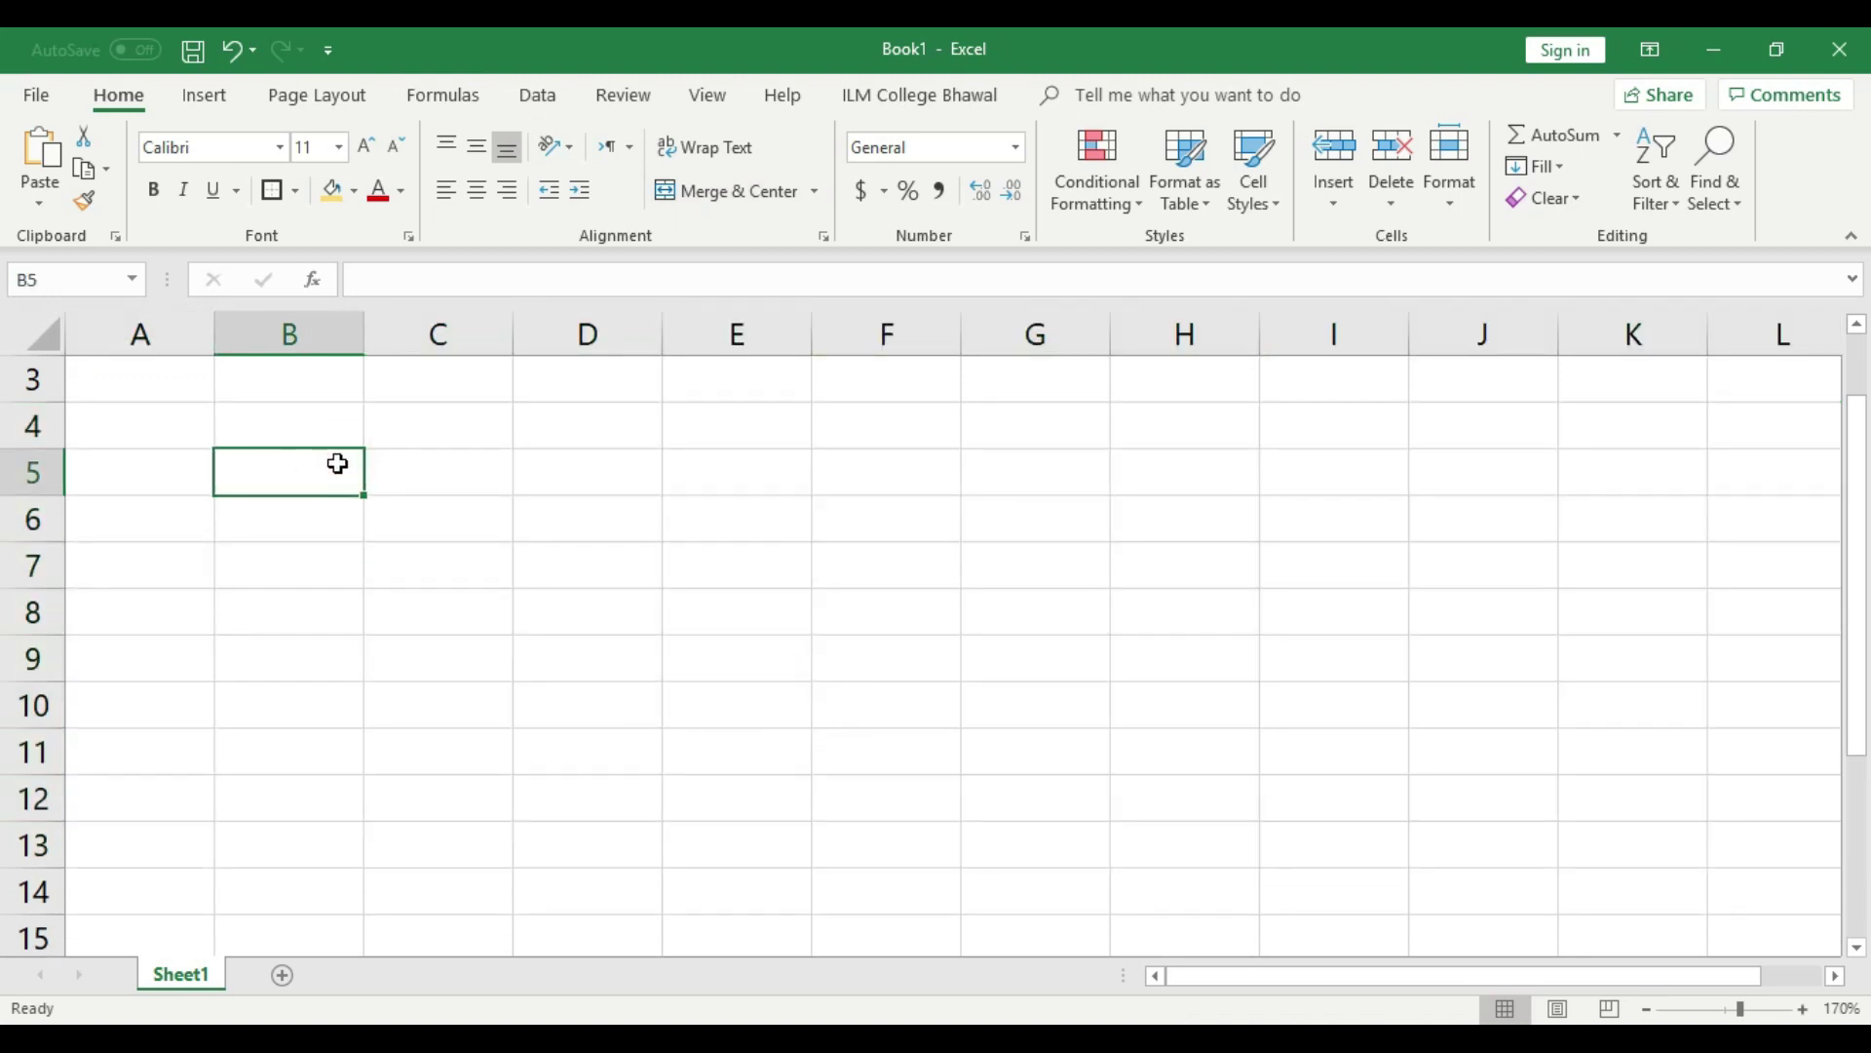
pyautogui.write('S.no')
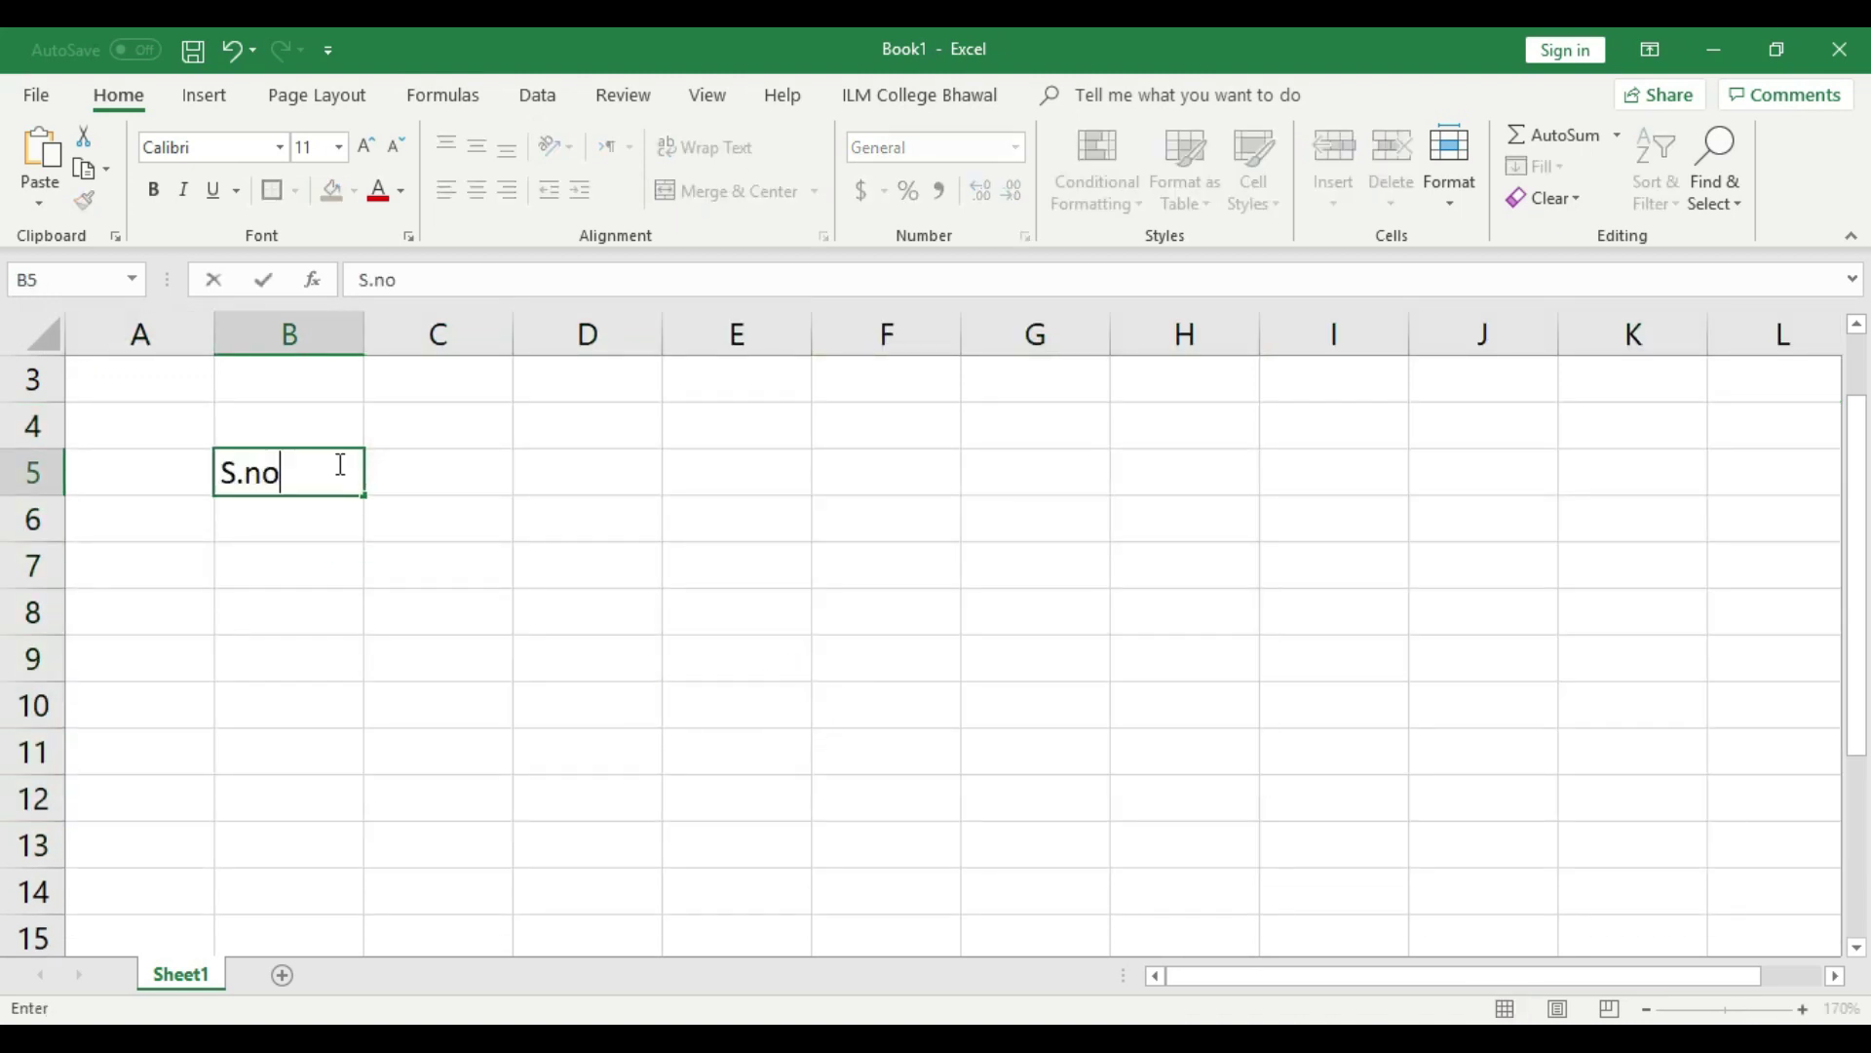
pyautogui.click(422, 468)
pyautogui.write('Student Name')
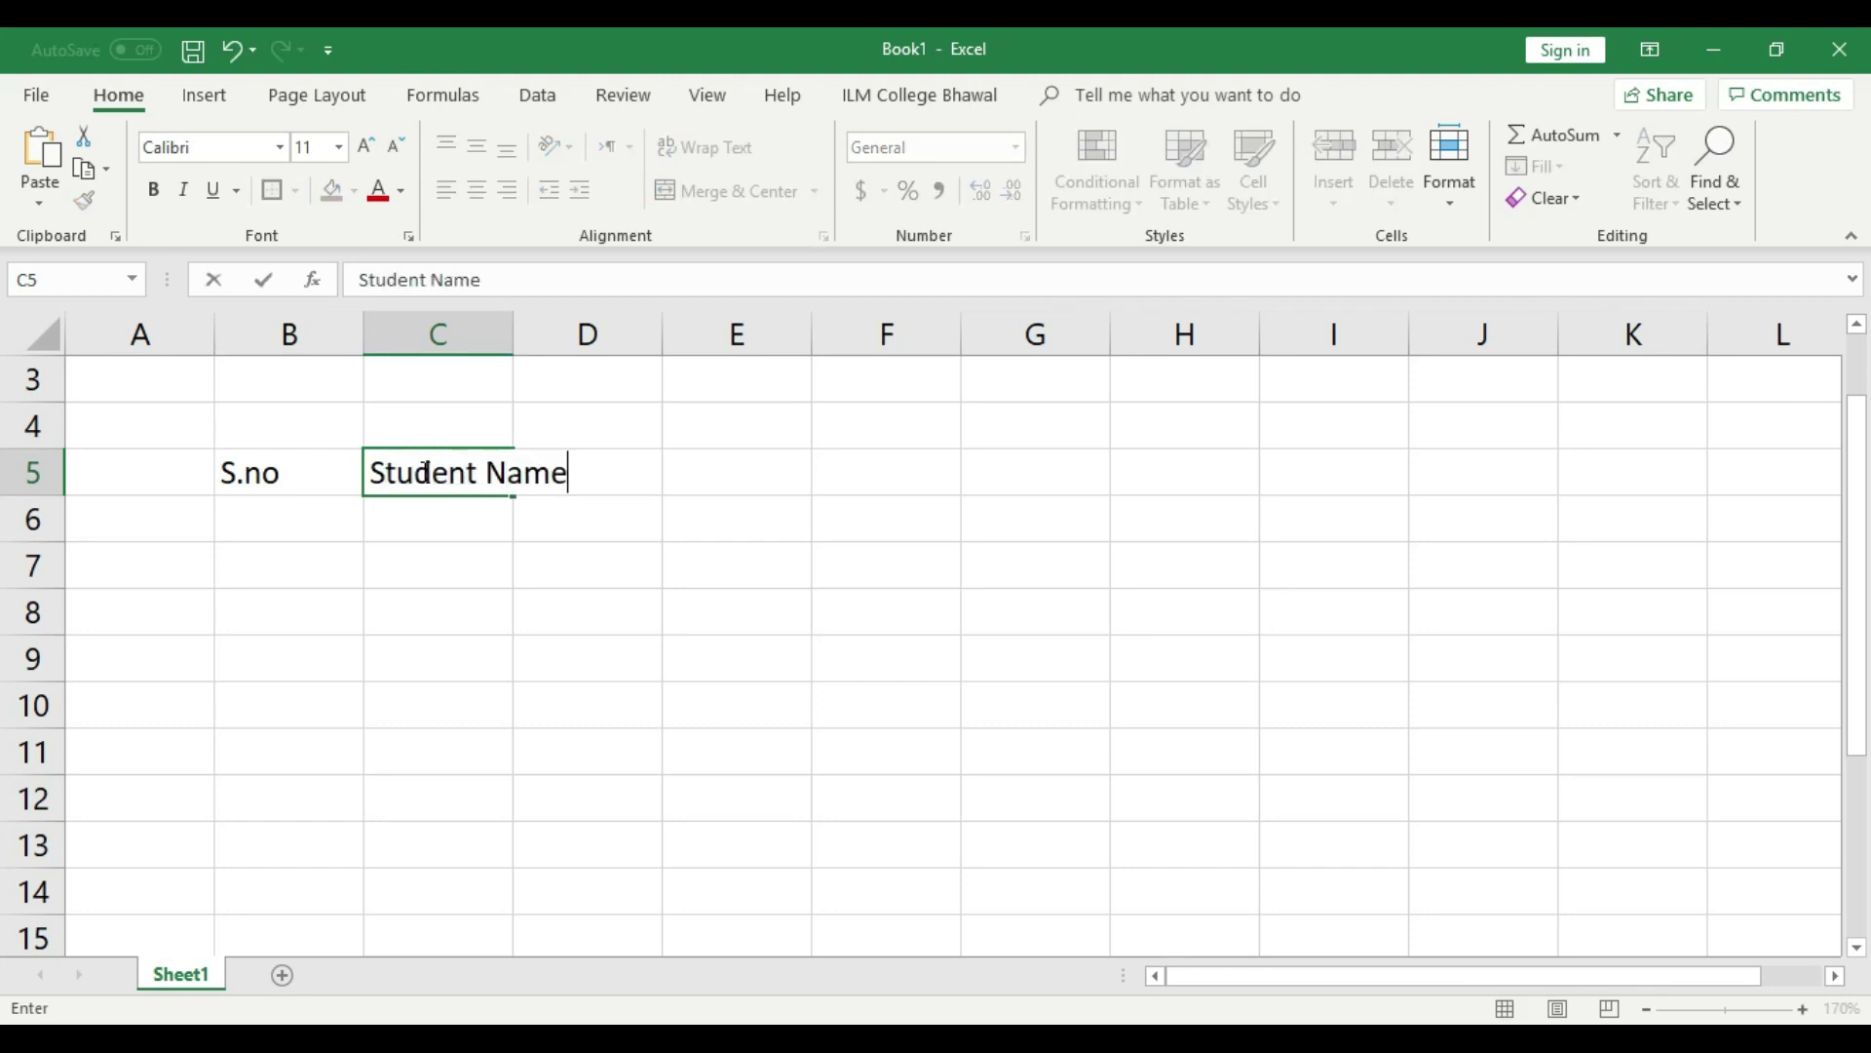
pyautogui.click(723, 480)
pyautogui.write('O')
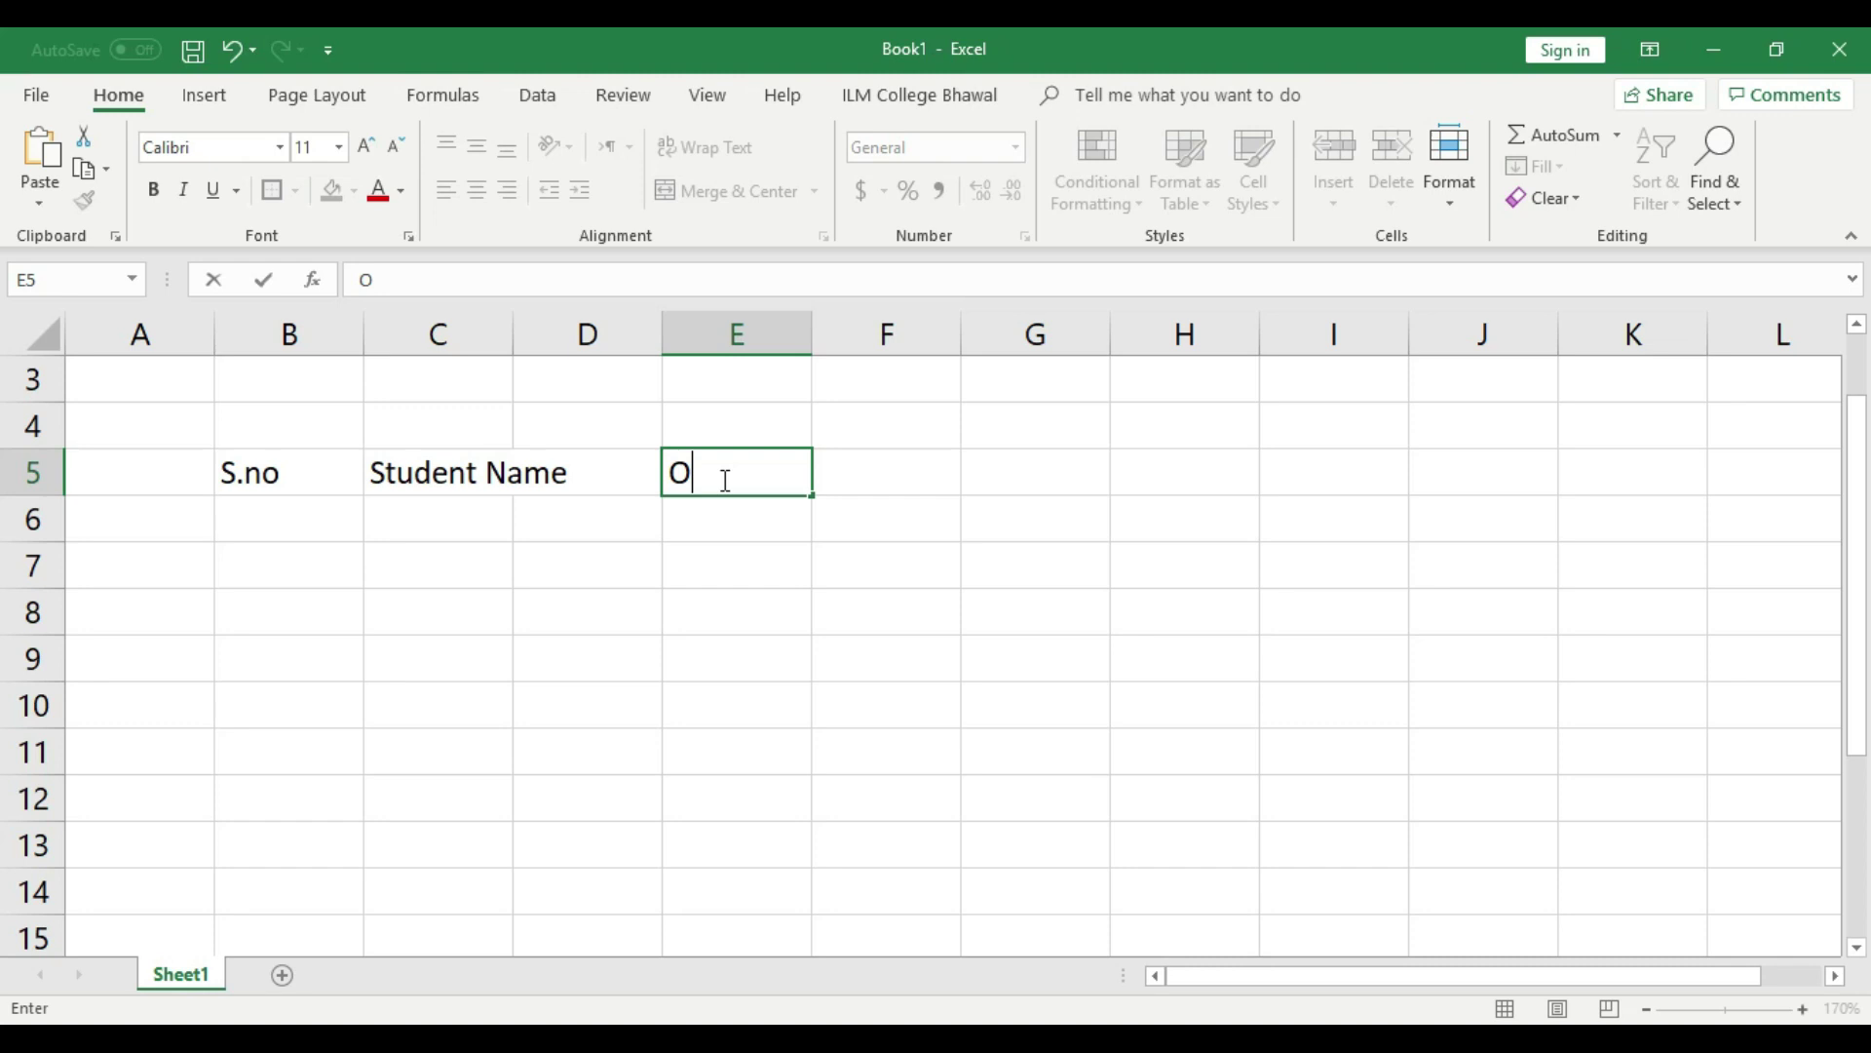
pyautogui.write('btain Marks')
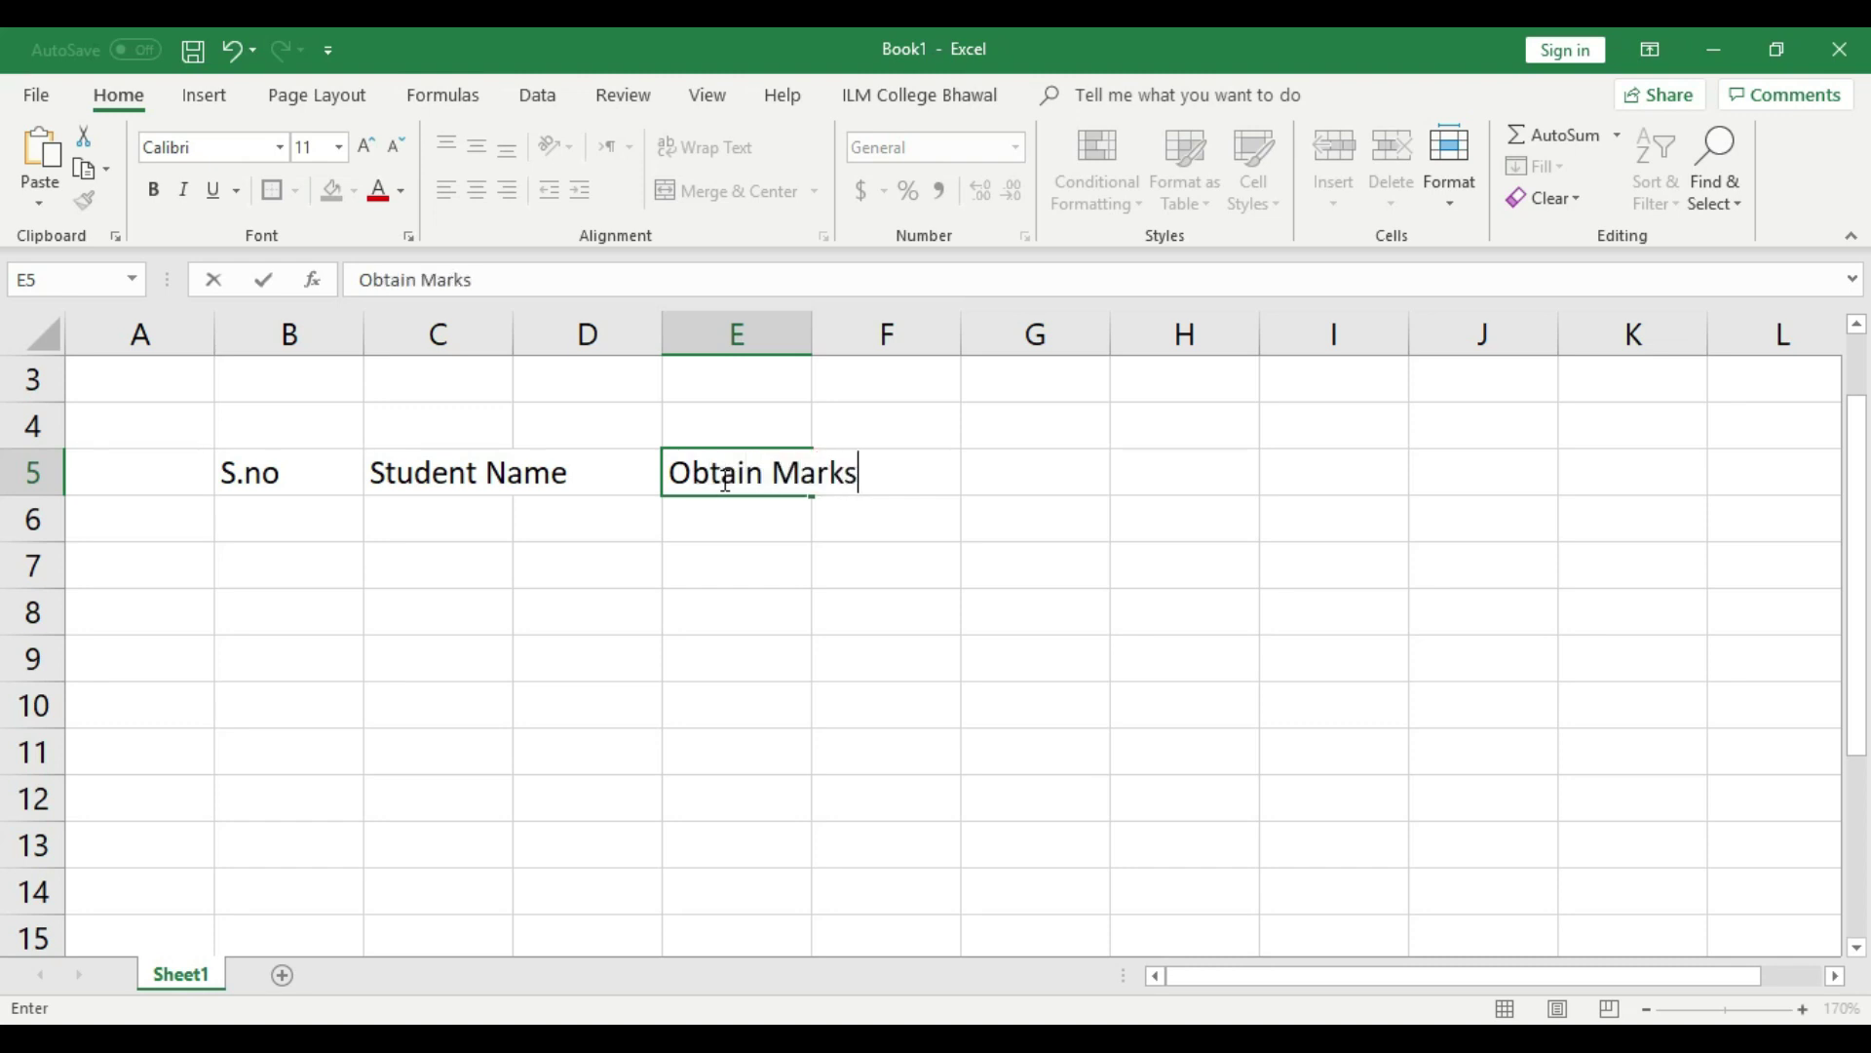
pyautogui.click(848, 630)
pyautogui.click(936, 473)
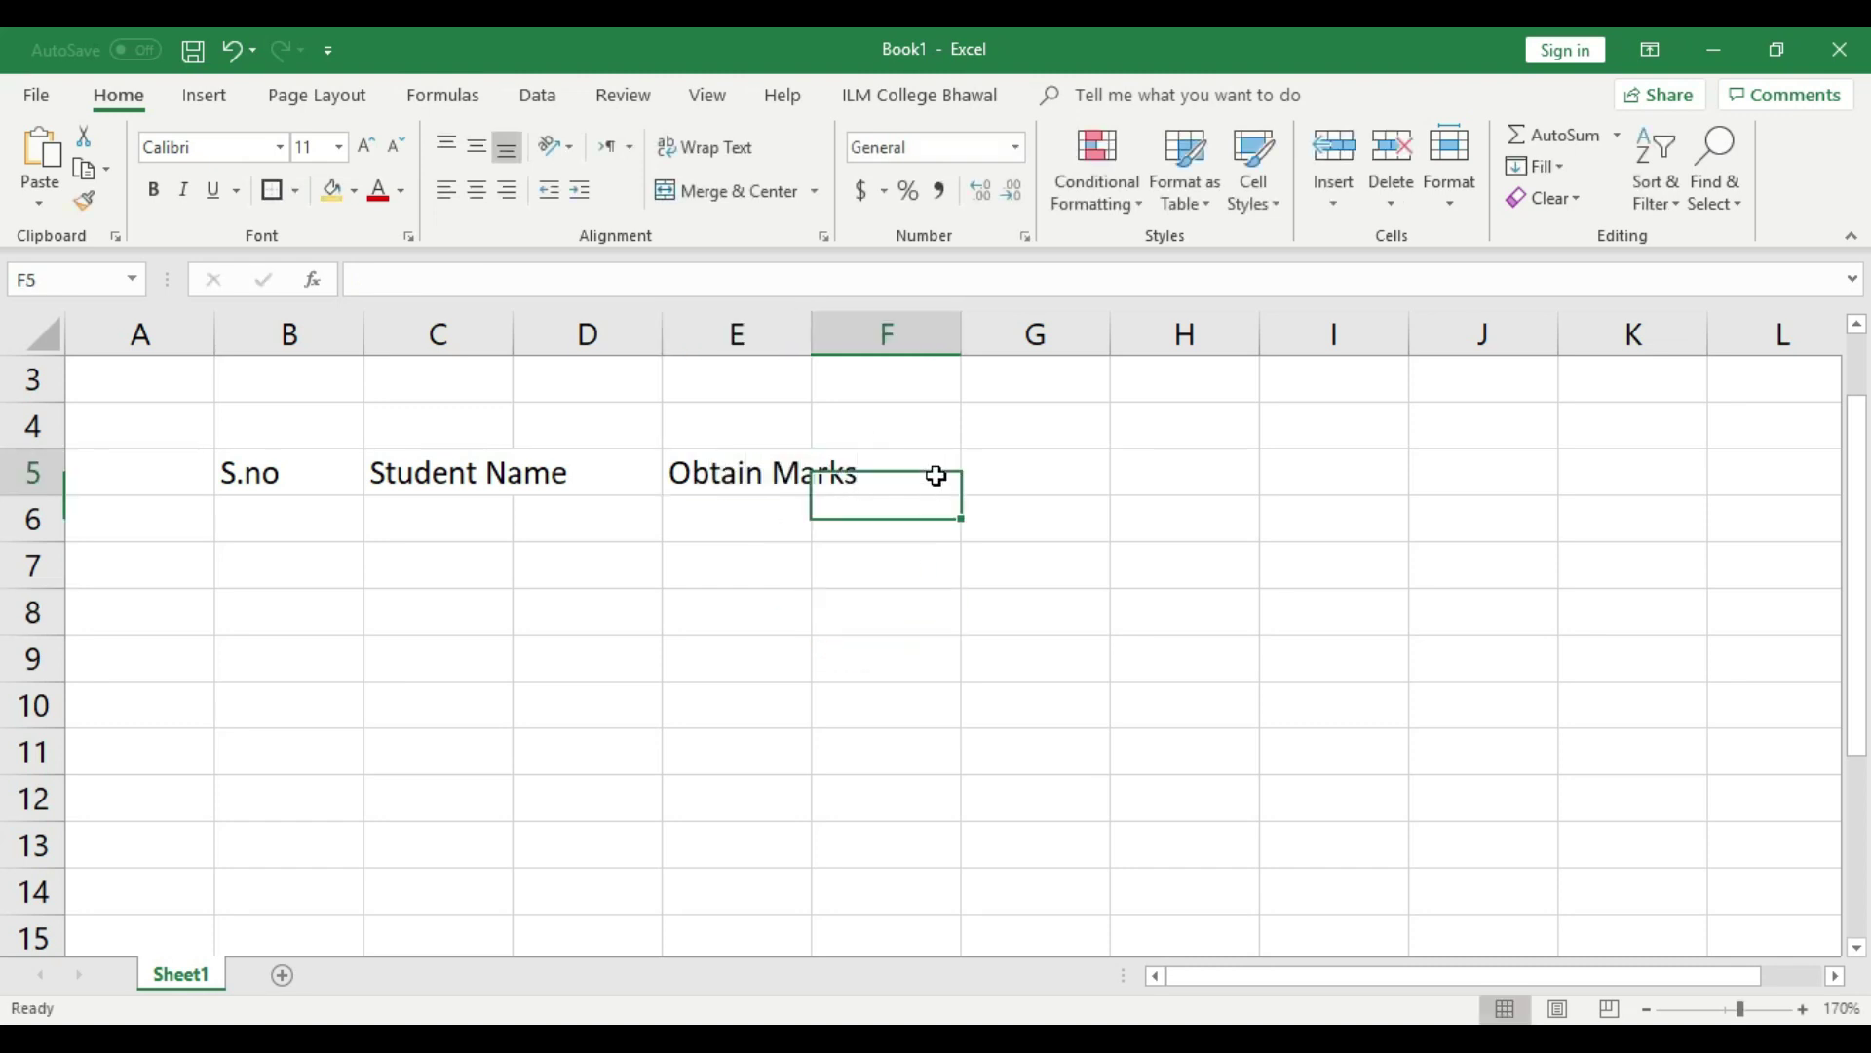
pyautogui.write('Total Marks')
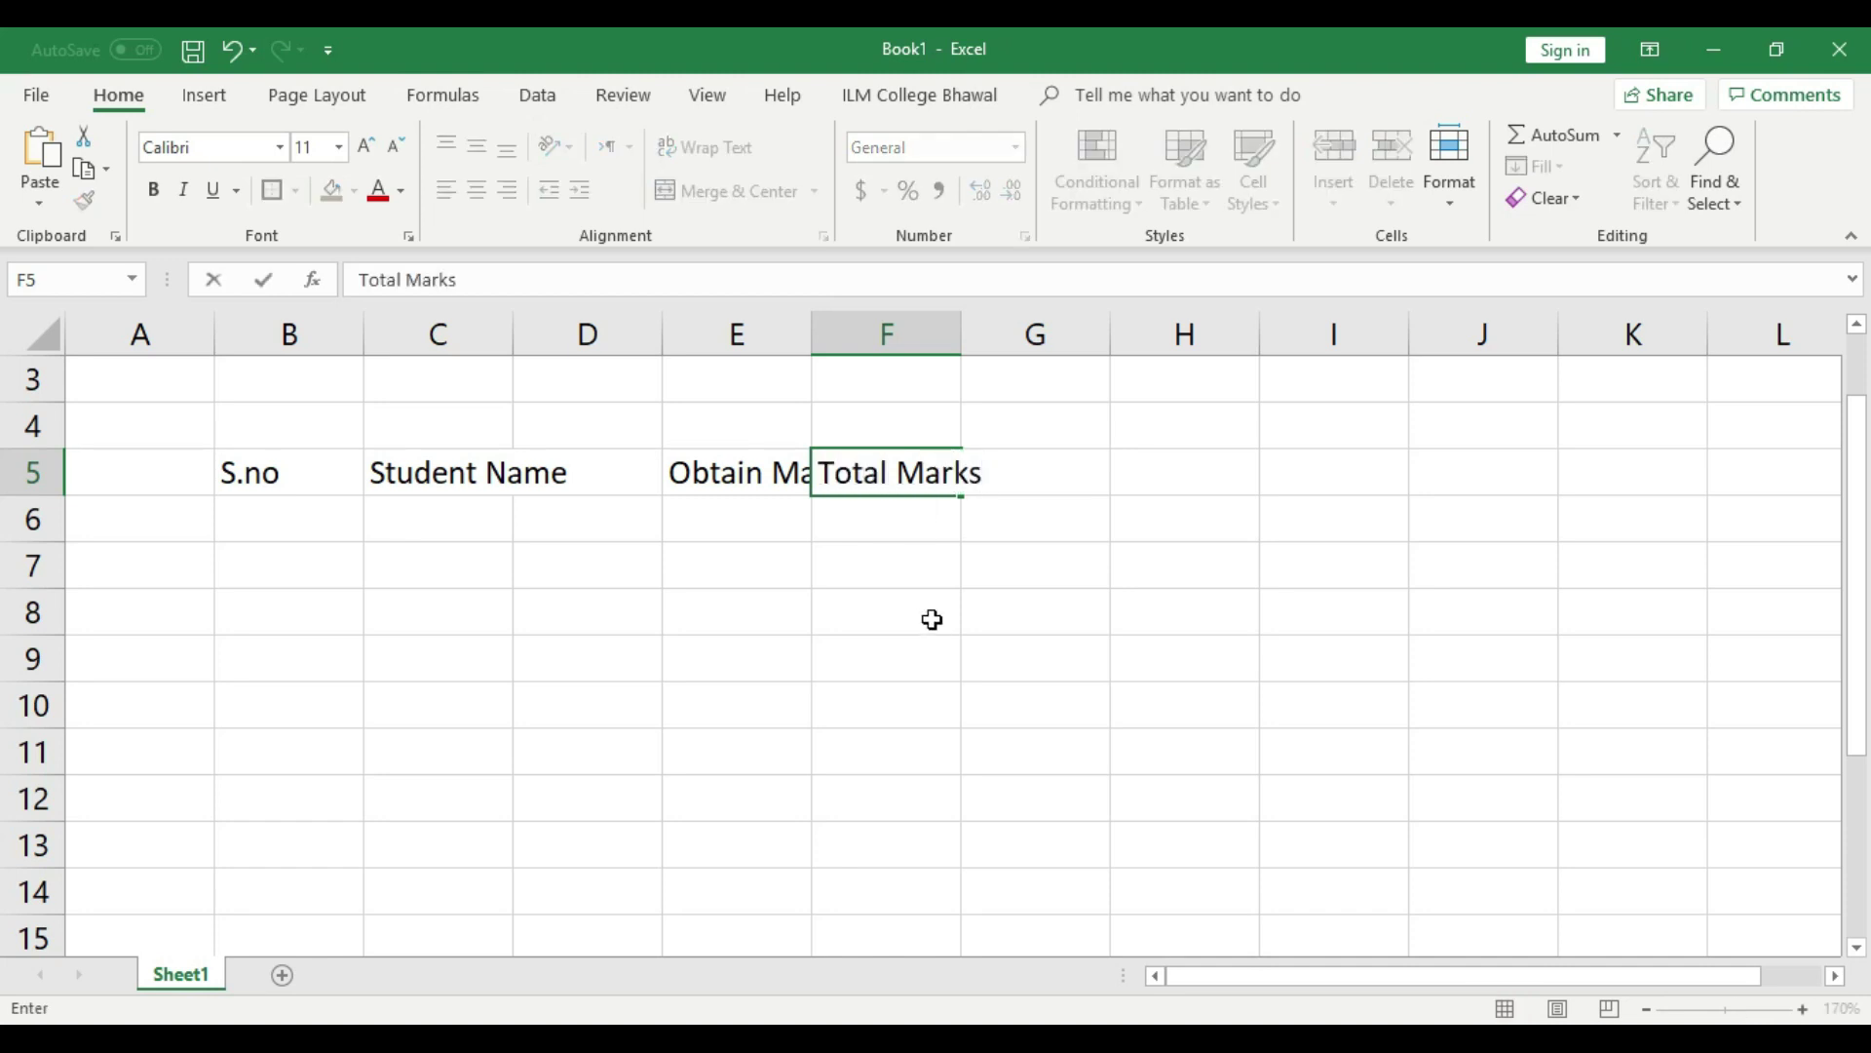
pyautogui.click(933, 620)
pyautogui.moveTo(511, 319); pyautogui.dragTo(590, 321)
# Split Student Name onto two lines and move Obtain Marks into D5, also on two lines.
pyautogui.doubleClick(493, 472)
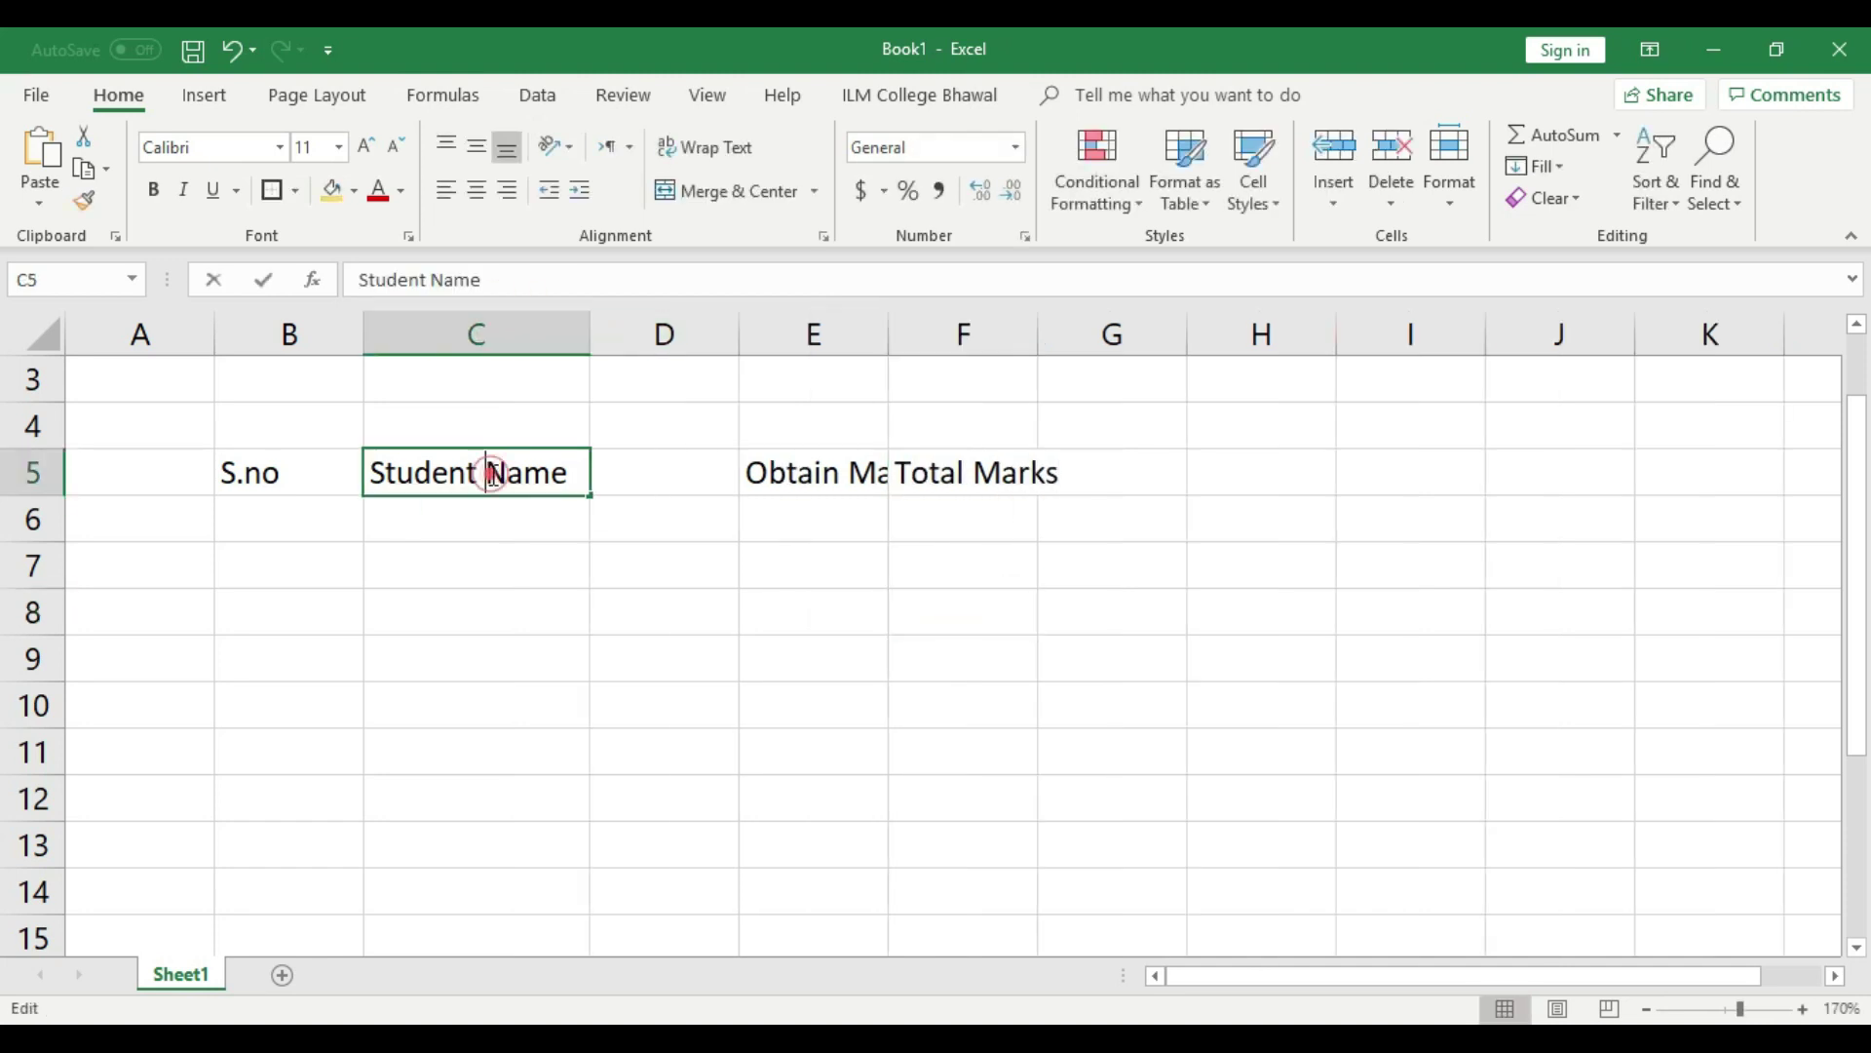
pyautogui.hotkey('alt', 'Return')
pyautogui.click(547, 586)
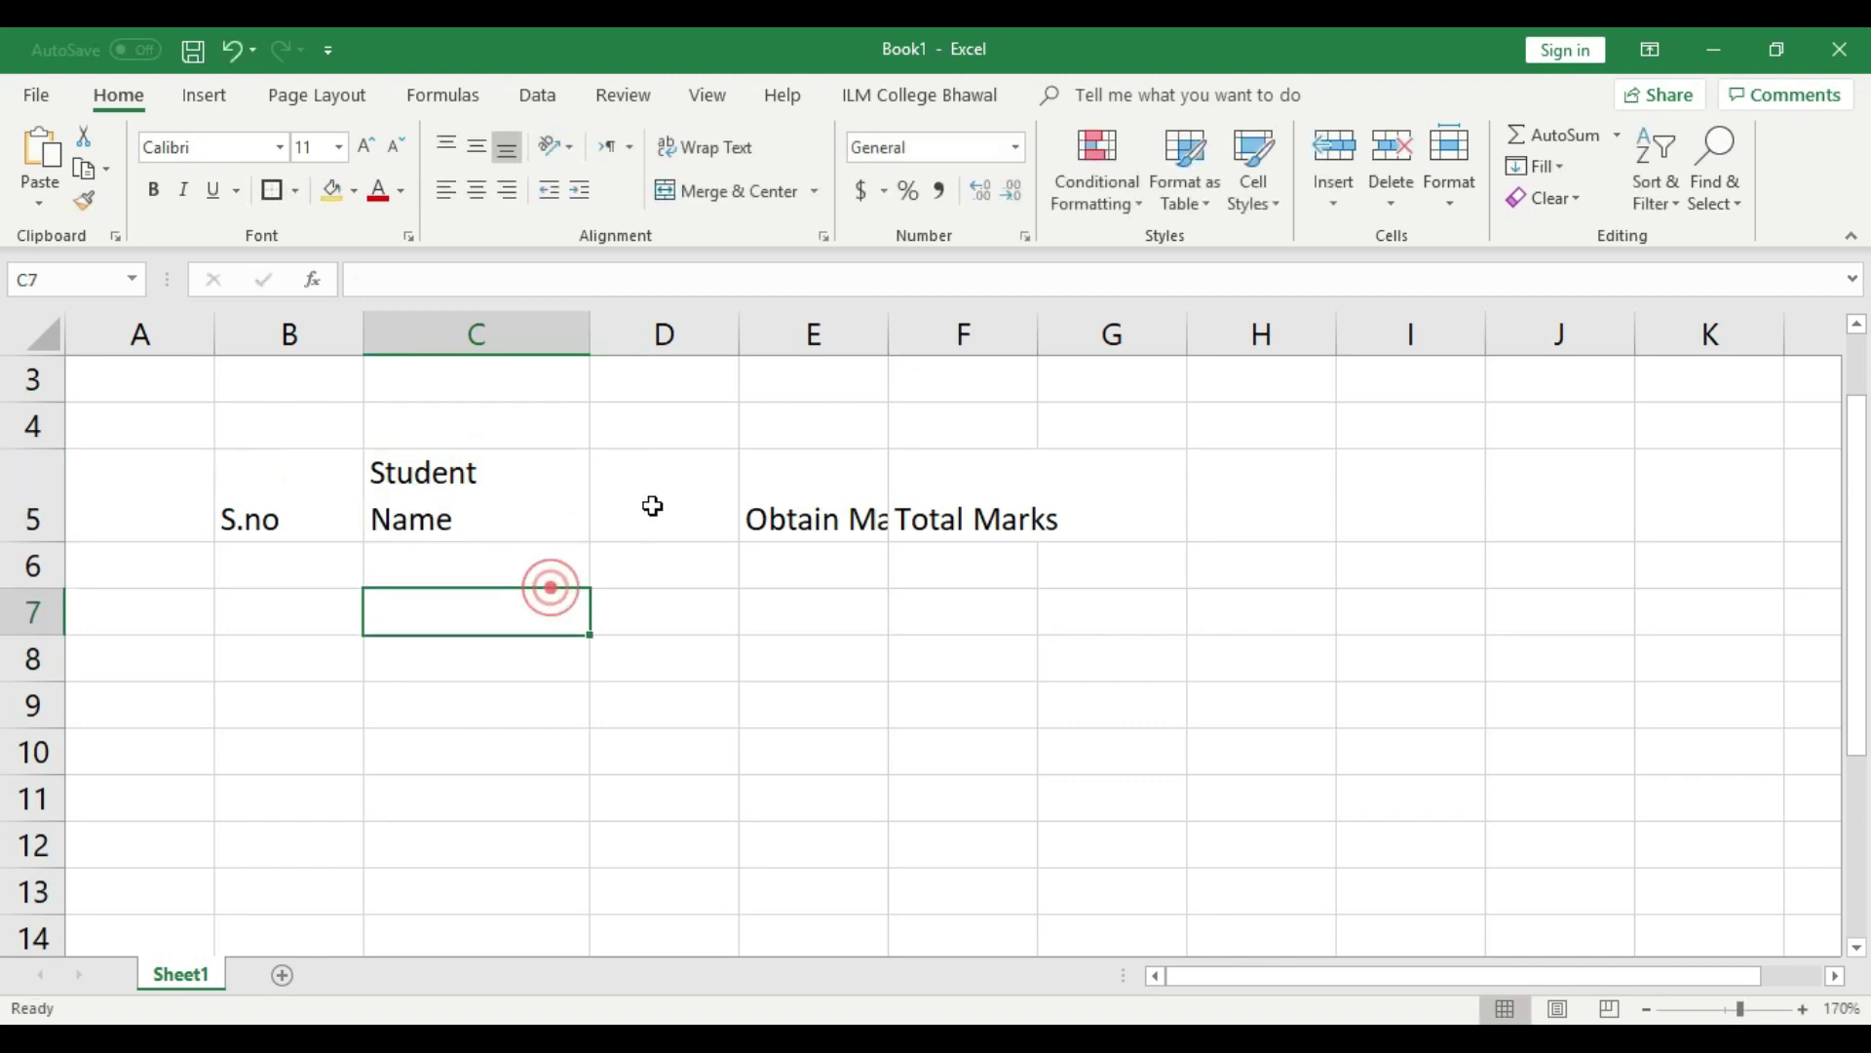
pyautogui.click(710, 506)
pyautogui.click(810, 524)
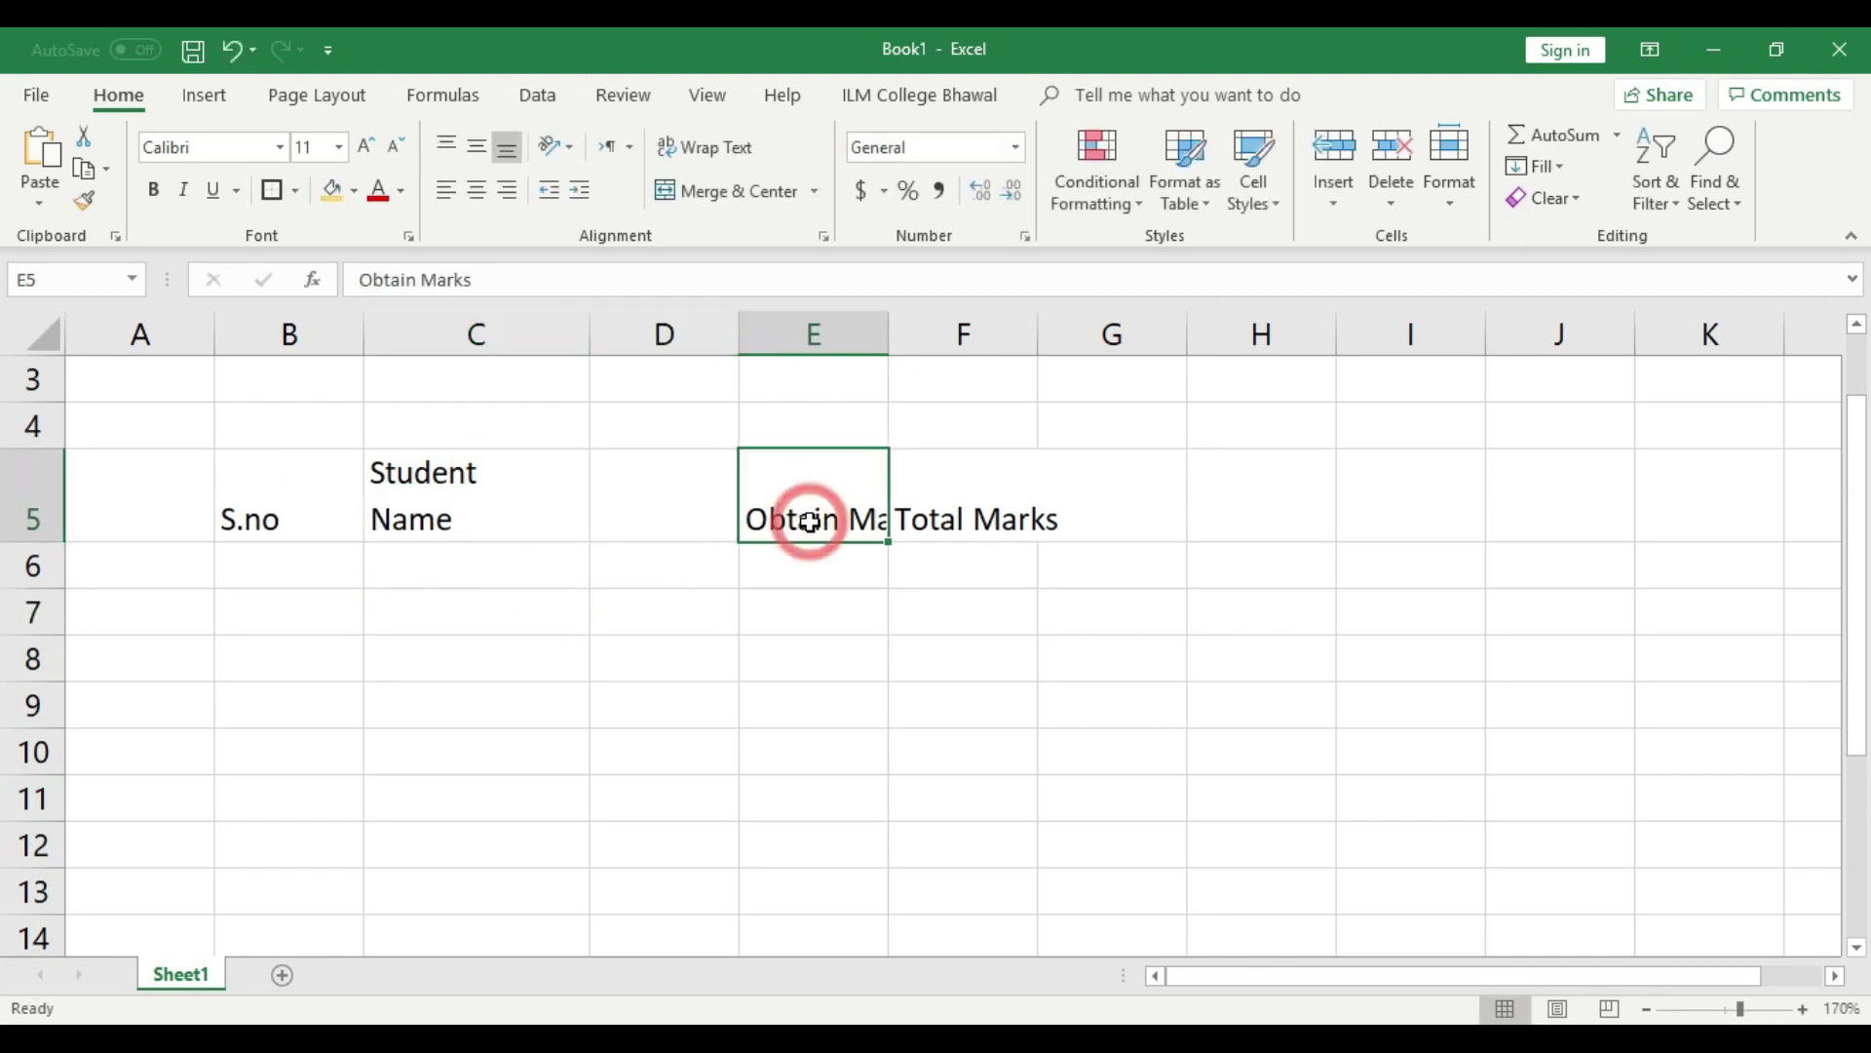
pyautogui.hotkey('ctrl', 'x')
pyautogui.click(650, 493)
pyautogui.hotkey('ctrl', 'v')
pyautogui.click(660, 572)
pyautogui.doubleClick(708, 538)
pyautogui.hotkey('alt', 'Return')
pyautogui.click(890, 669)
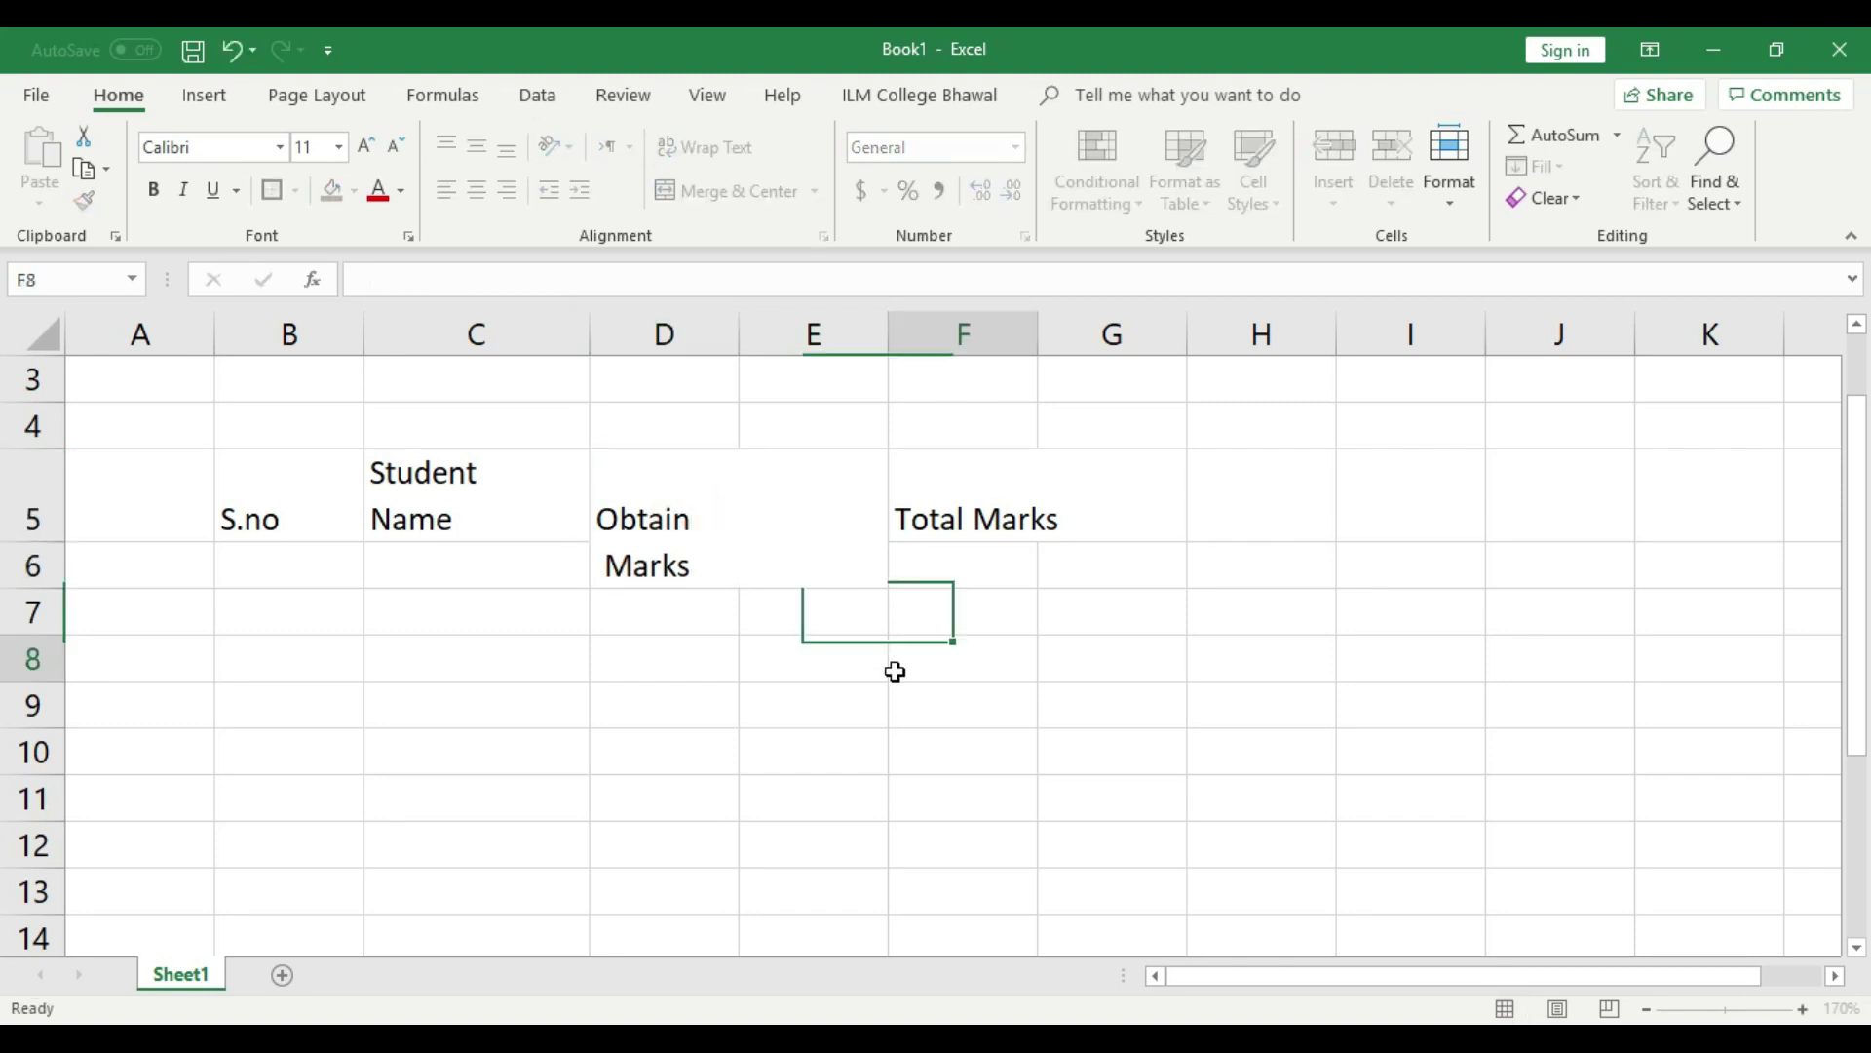
# Move Total Marks from F5 into E5 on two lines, then middle-align headers B5:E5.
pyautogui.doubleClick(971, 524)
pyautogui.click(985, 603)
pyautogui.click(977, 525)
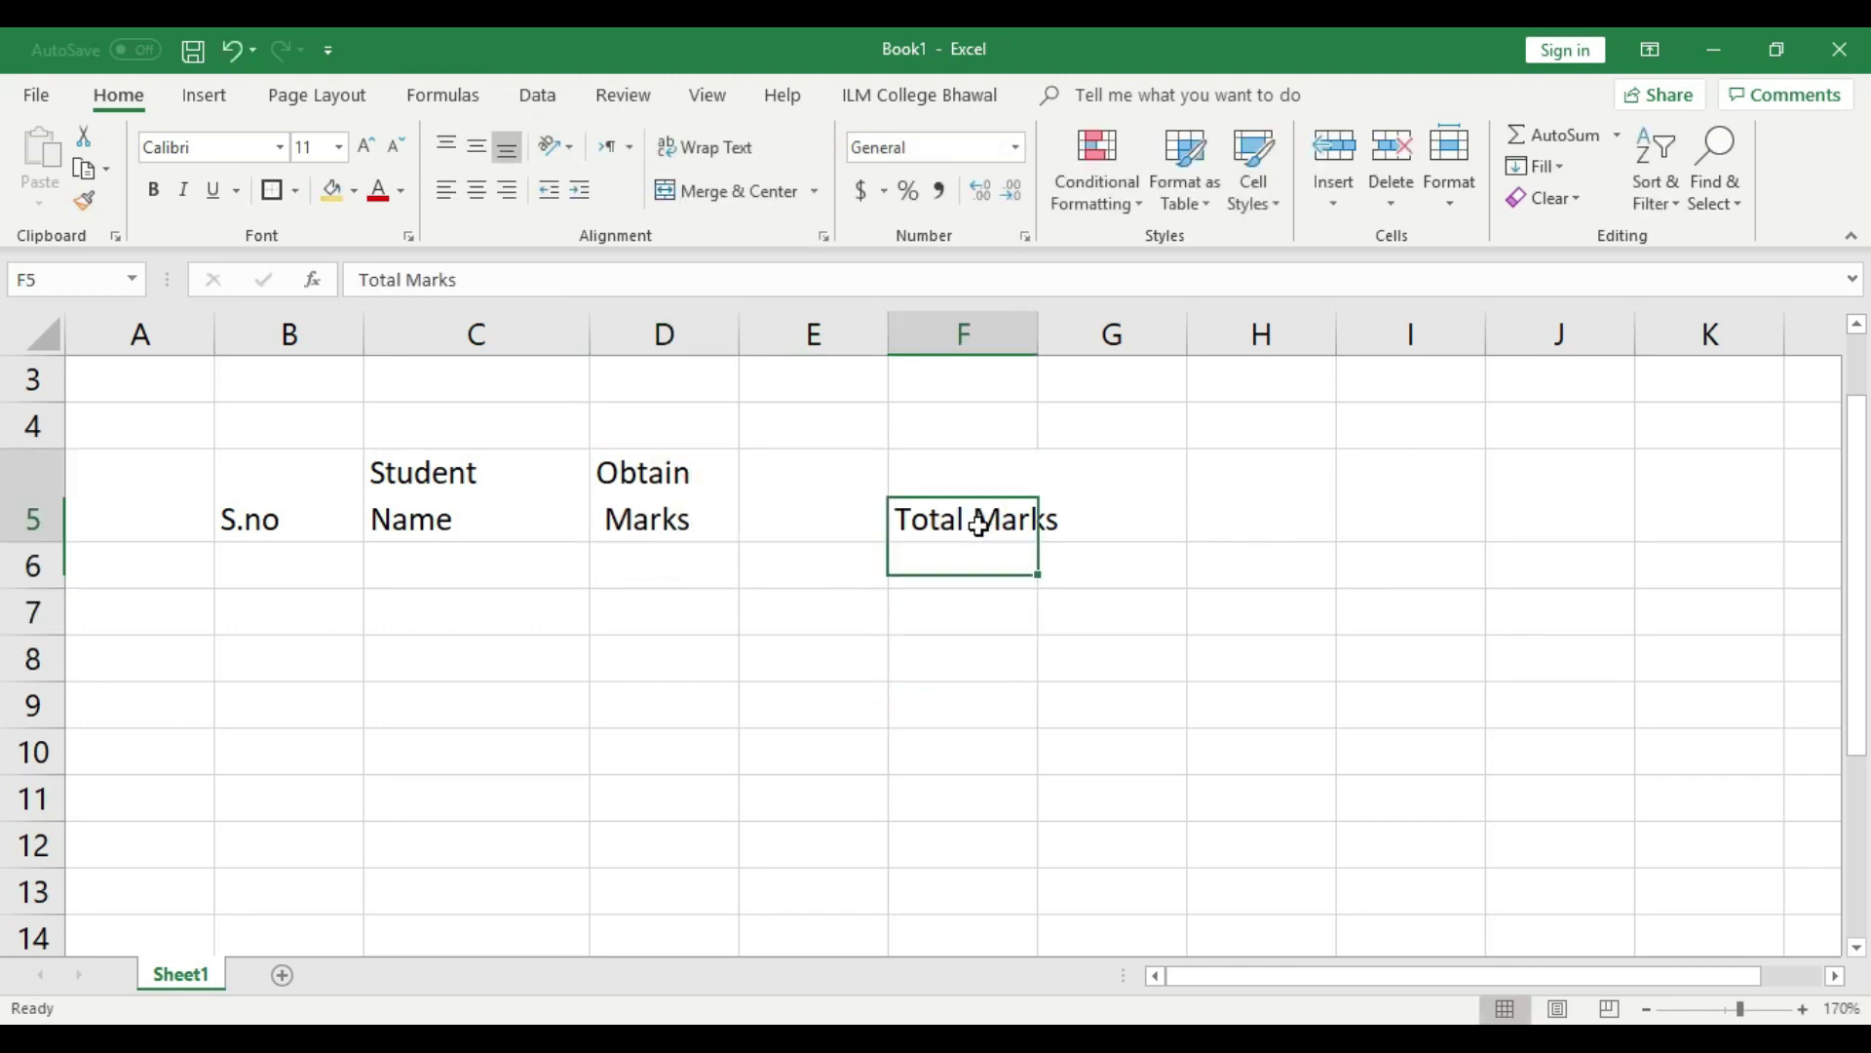
pyautogui.hotkey('ctrl', 'x')
pyautogui.click(839, 480)
pyautogui.hotkey('ctrl', 'v')
pyautogui.click(892, 623)
pyautogui.click(835, 518)
pyautogui.doubleClick(836, 518)
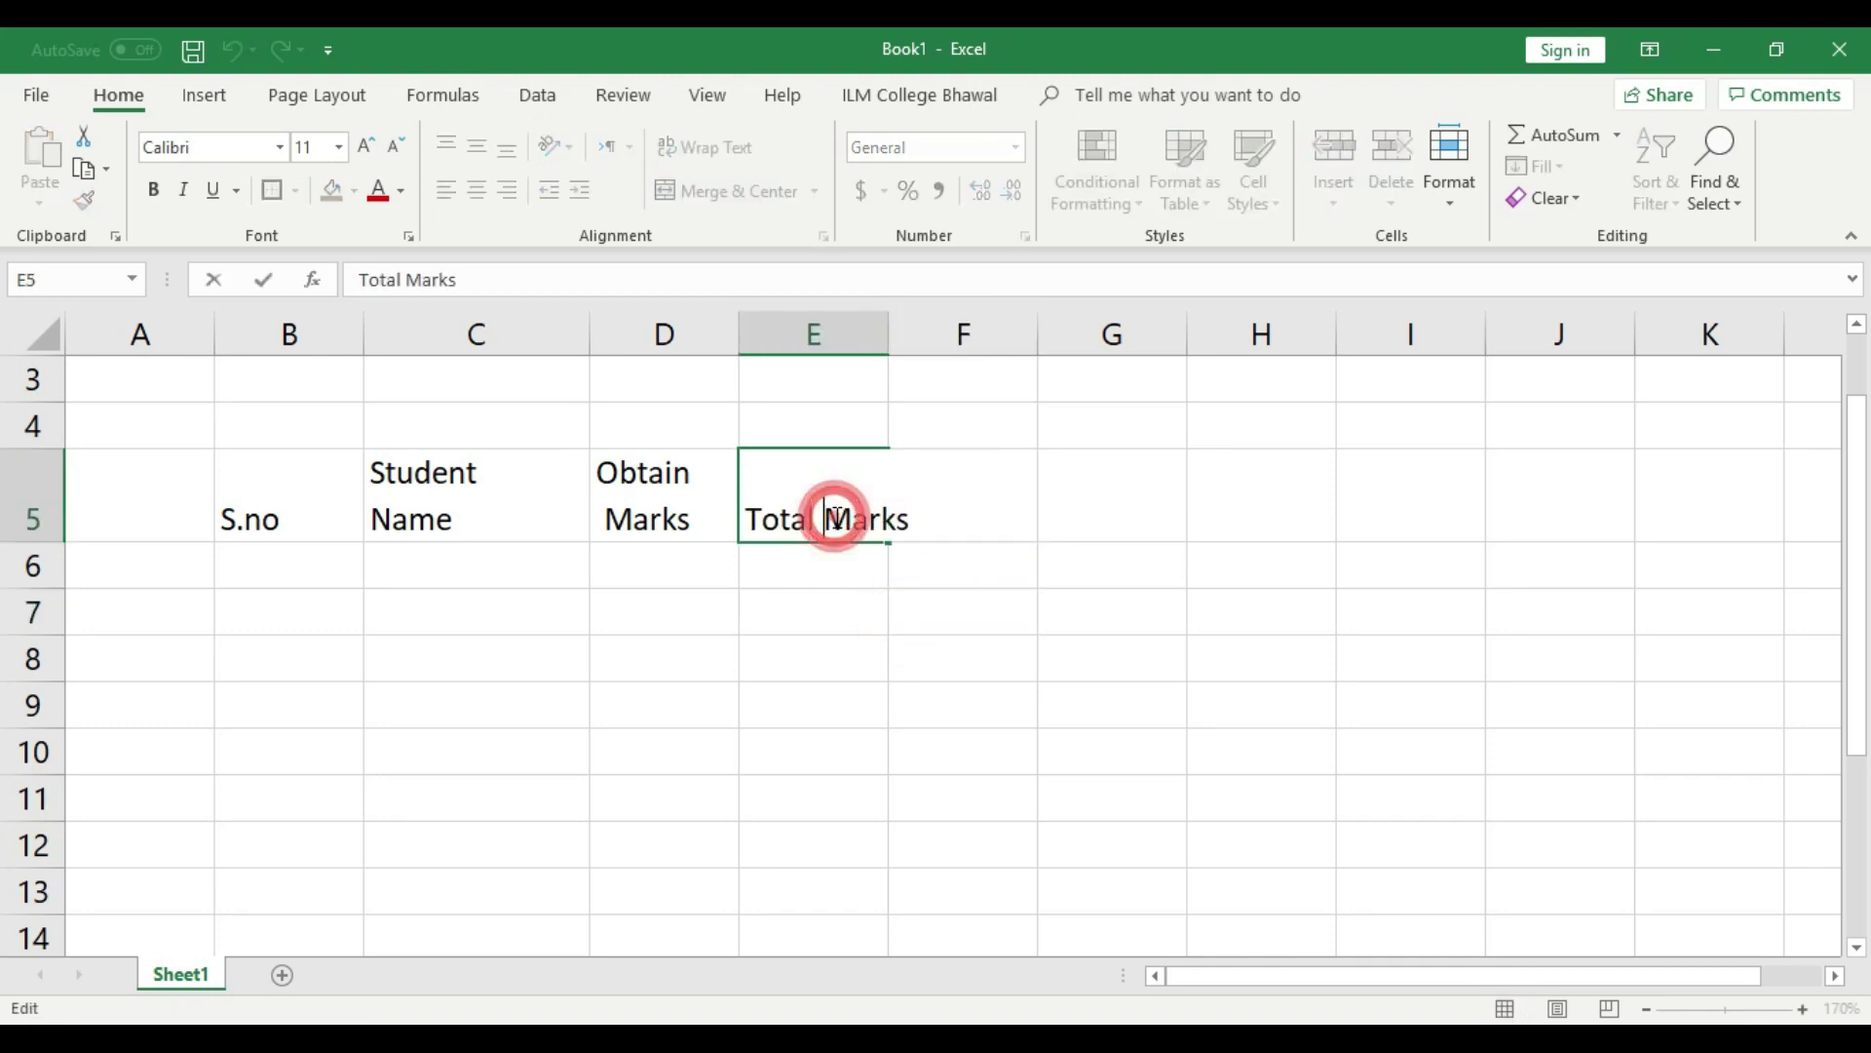
pyautogui.hotkey('alt', 'Return')
pyautogui.click(891, 792)
pyautogui.moveTo(272, 489); pyautogui.dragTo(828, 491)
pyautogui.click(477, 147)
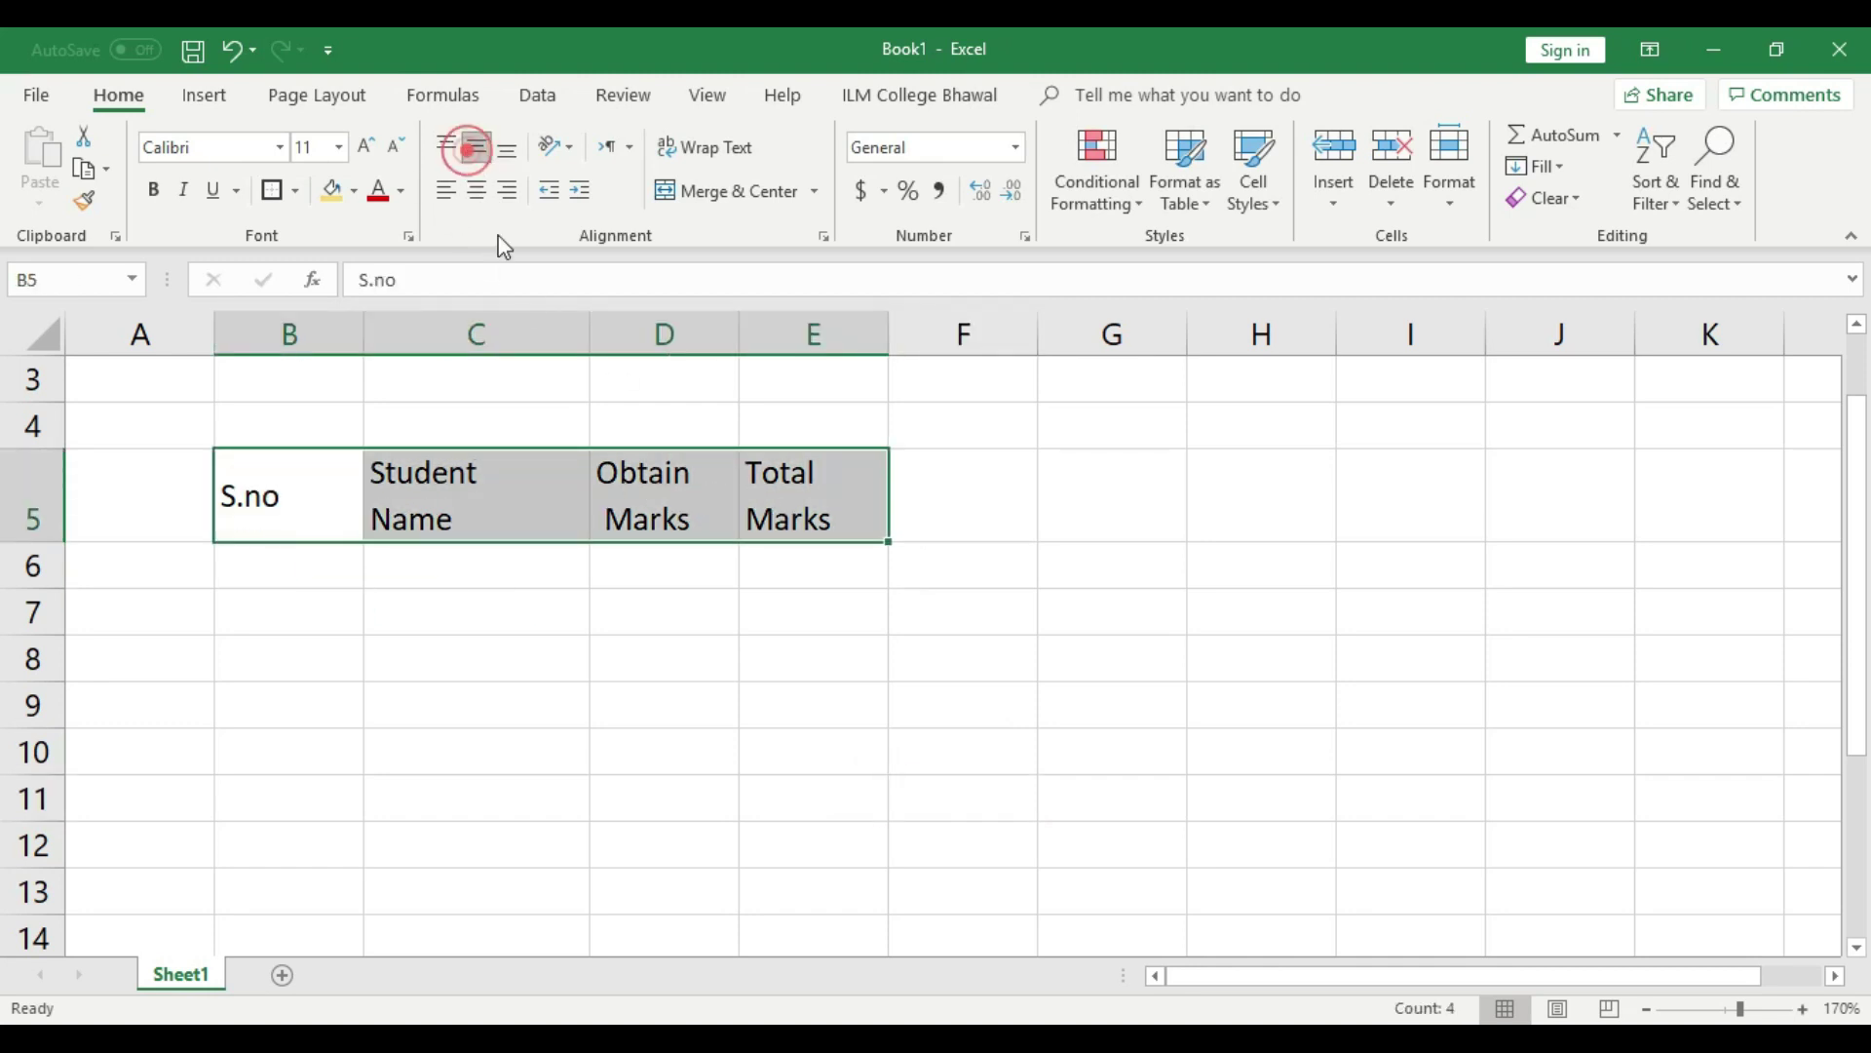
# Fill the S.no, Student Name, Obtain Marks and Total Marks headers (B5:E5) yellow.
pyautogui.click(556, 640)
pyautogui.click(268, 489)
pyautogui.click(331, 191)
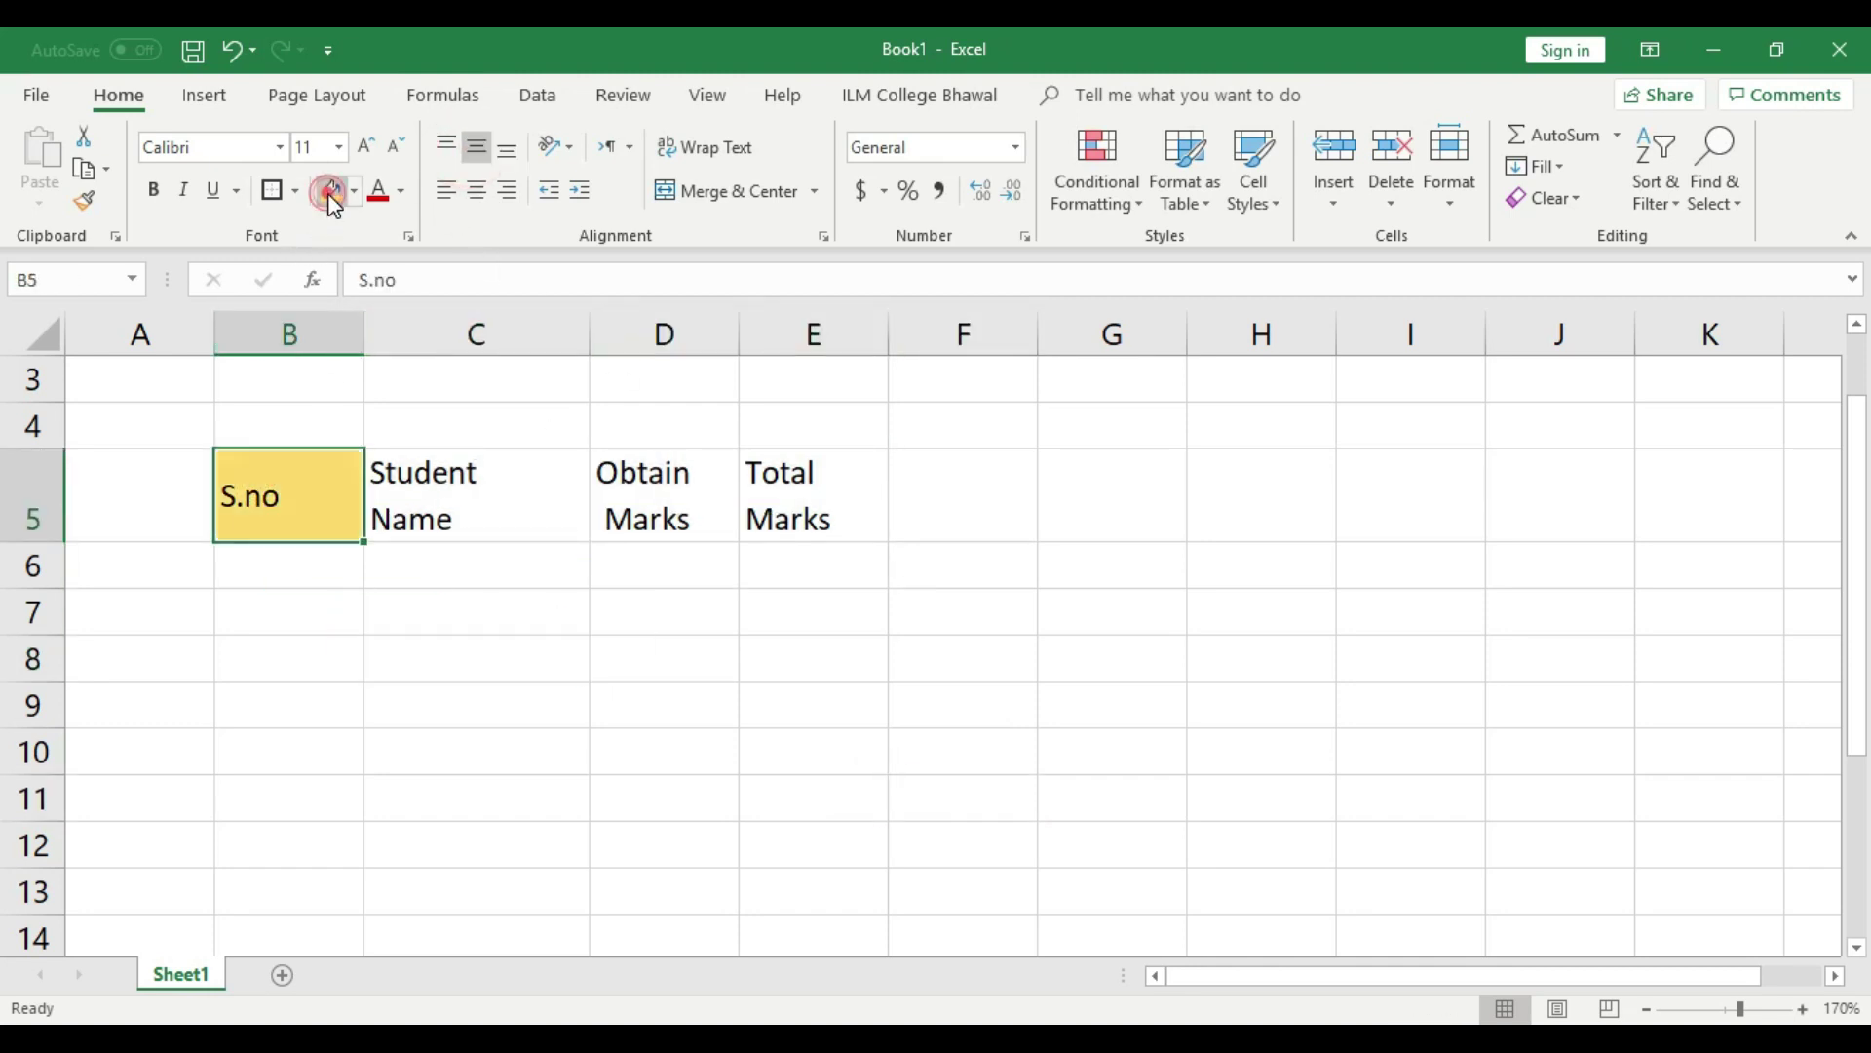
pyautogui.click(446, 476)
pyautogui.click(332, 191)
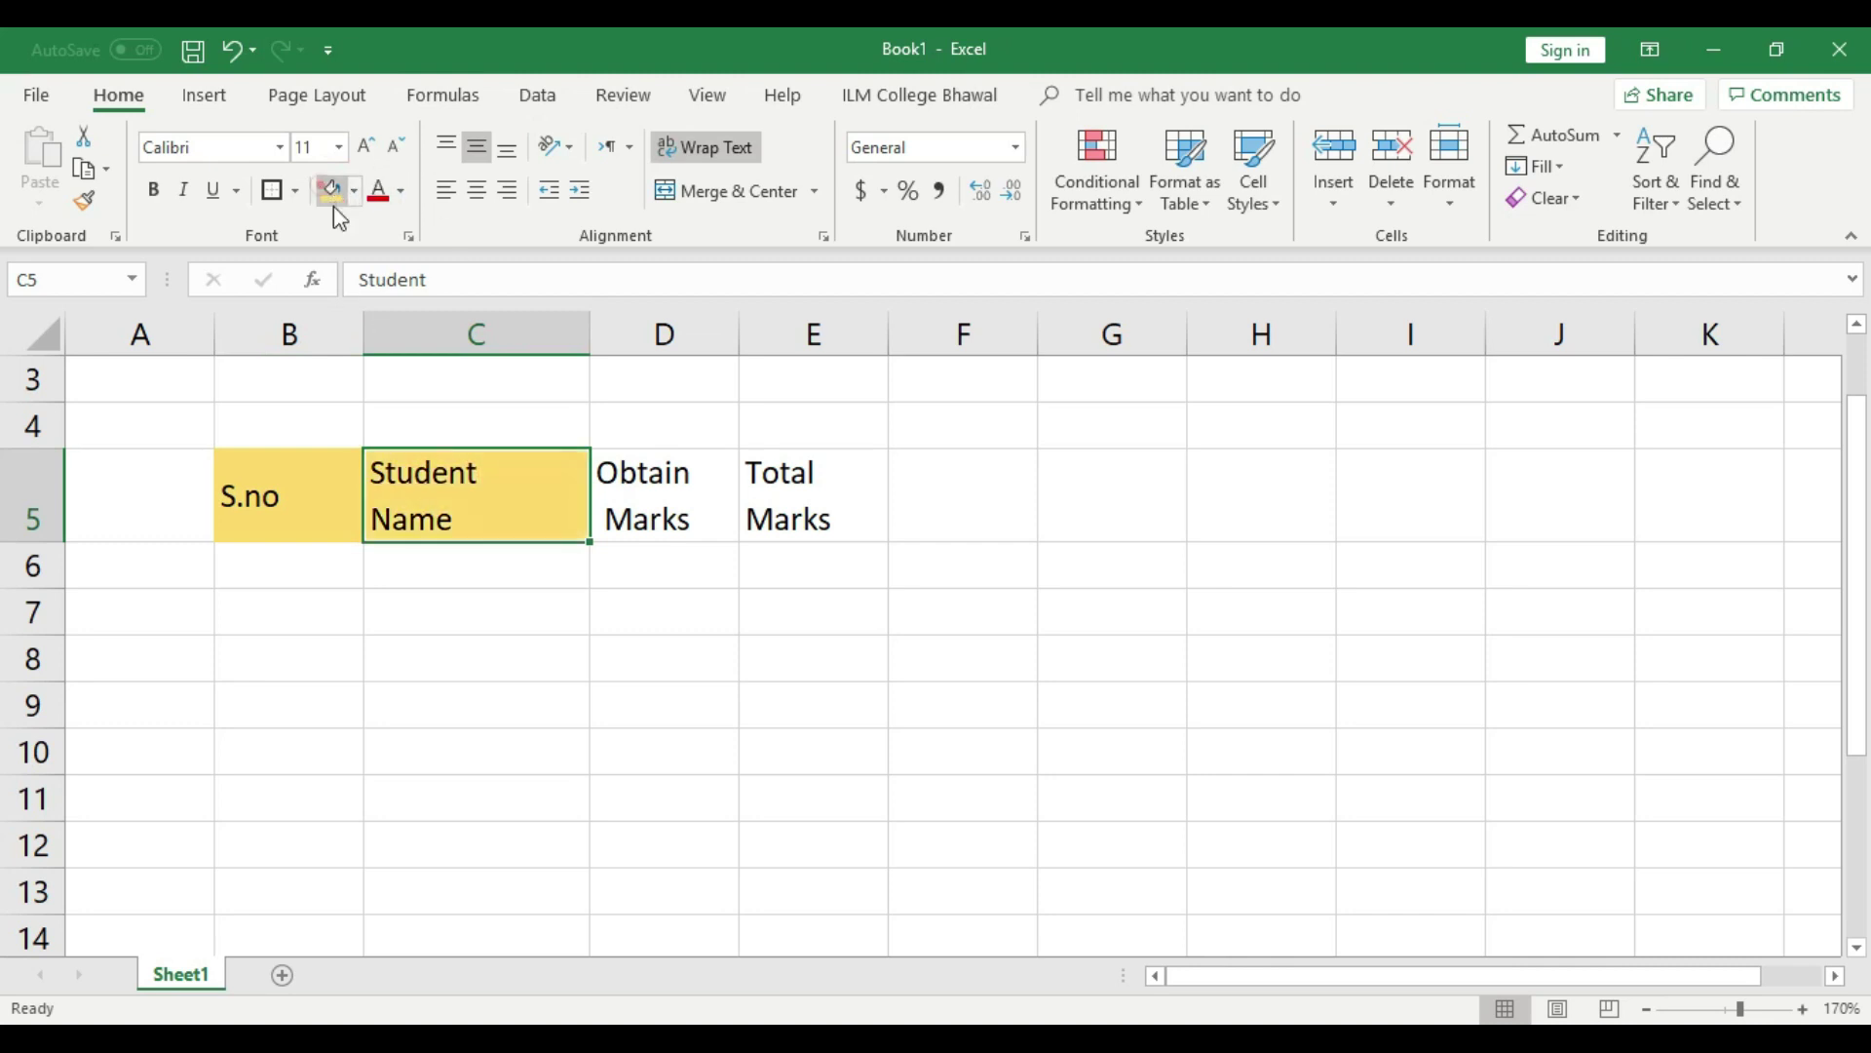
pyautogui.click(673, 476)
pyautogui.click(331, 191)
pyautogui.click(761, 684)
pyautogui.click(773, 499)
pyautogui.click(332, 191)
pyautogui.click(827, 668)
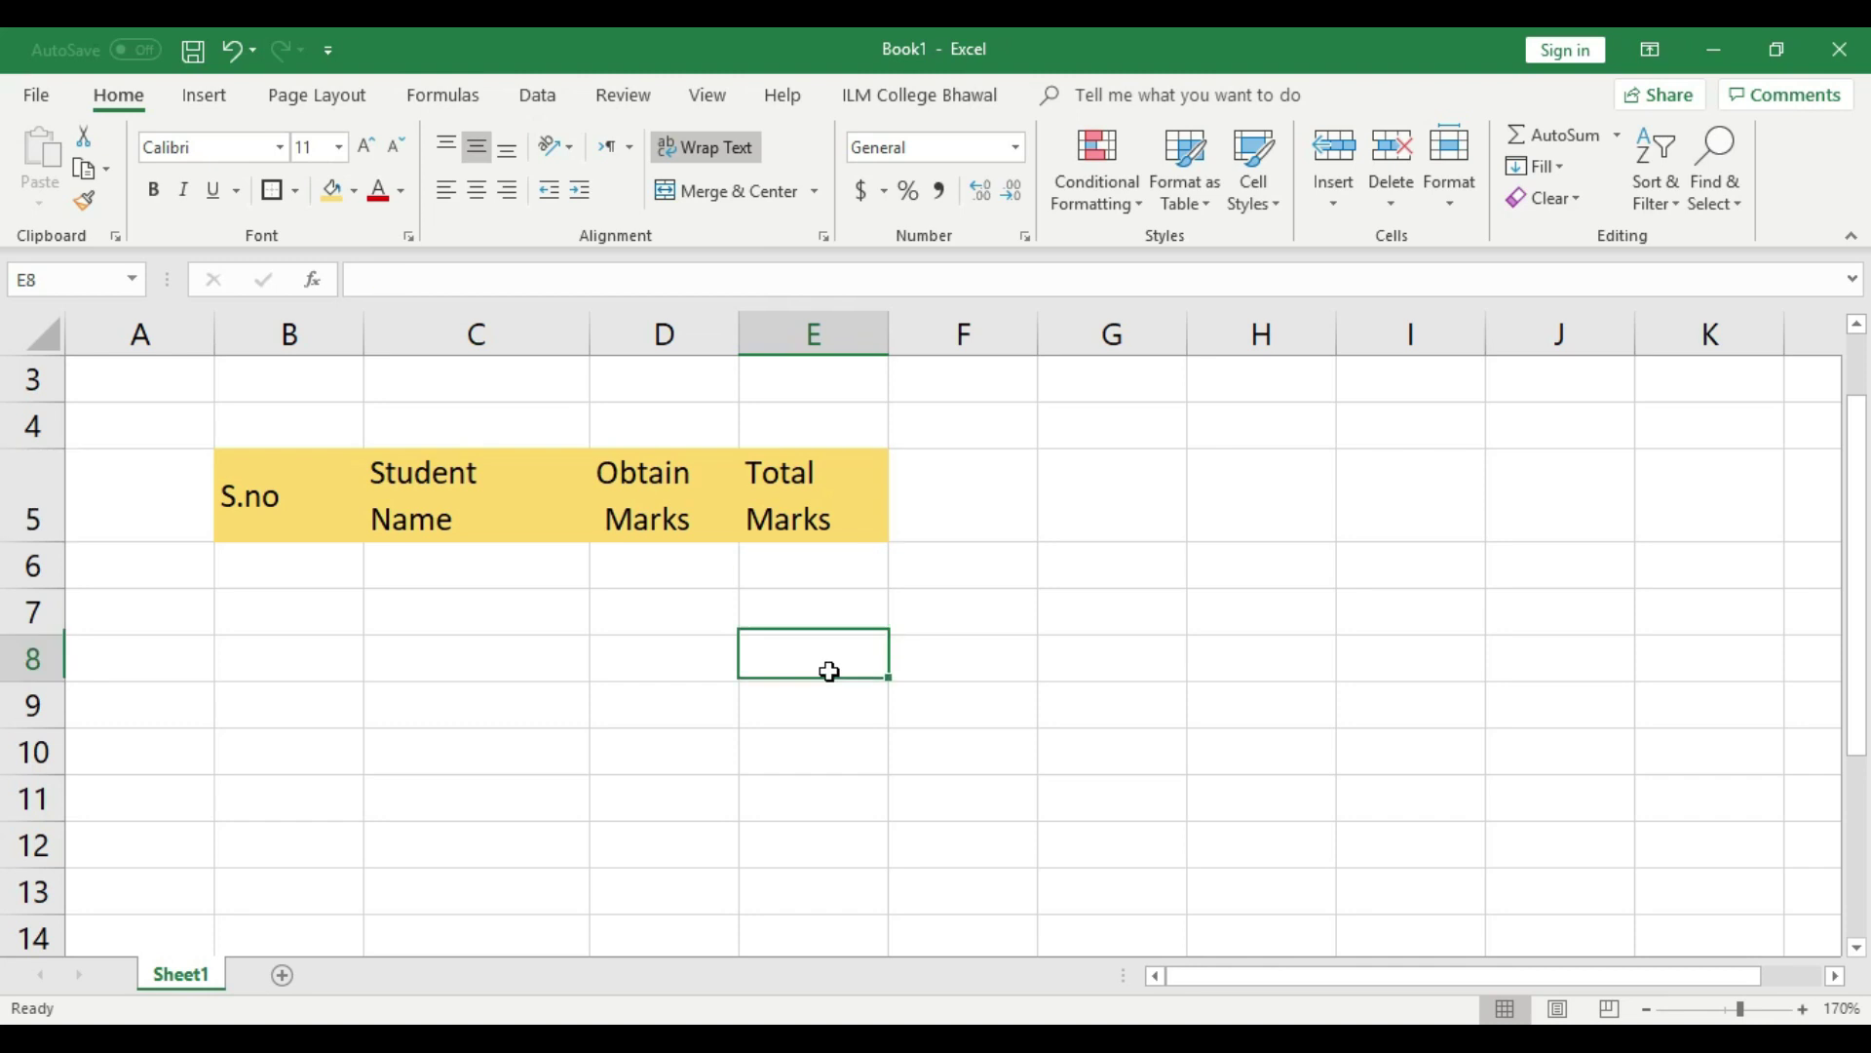
# Give the headers thick outside borders and autofit column B to the S.no header.
pyautogui.click(292, 501)
pyautogui.click(267, 196)
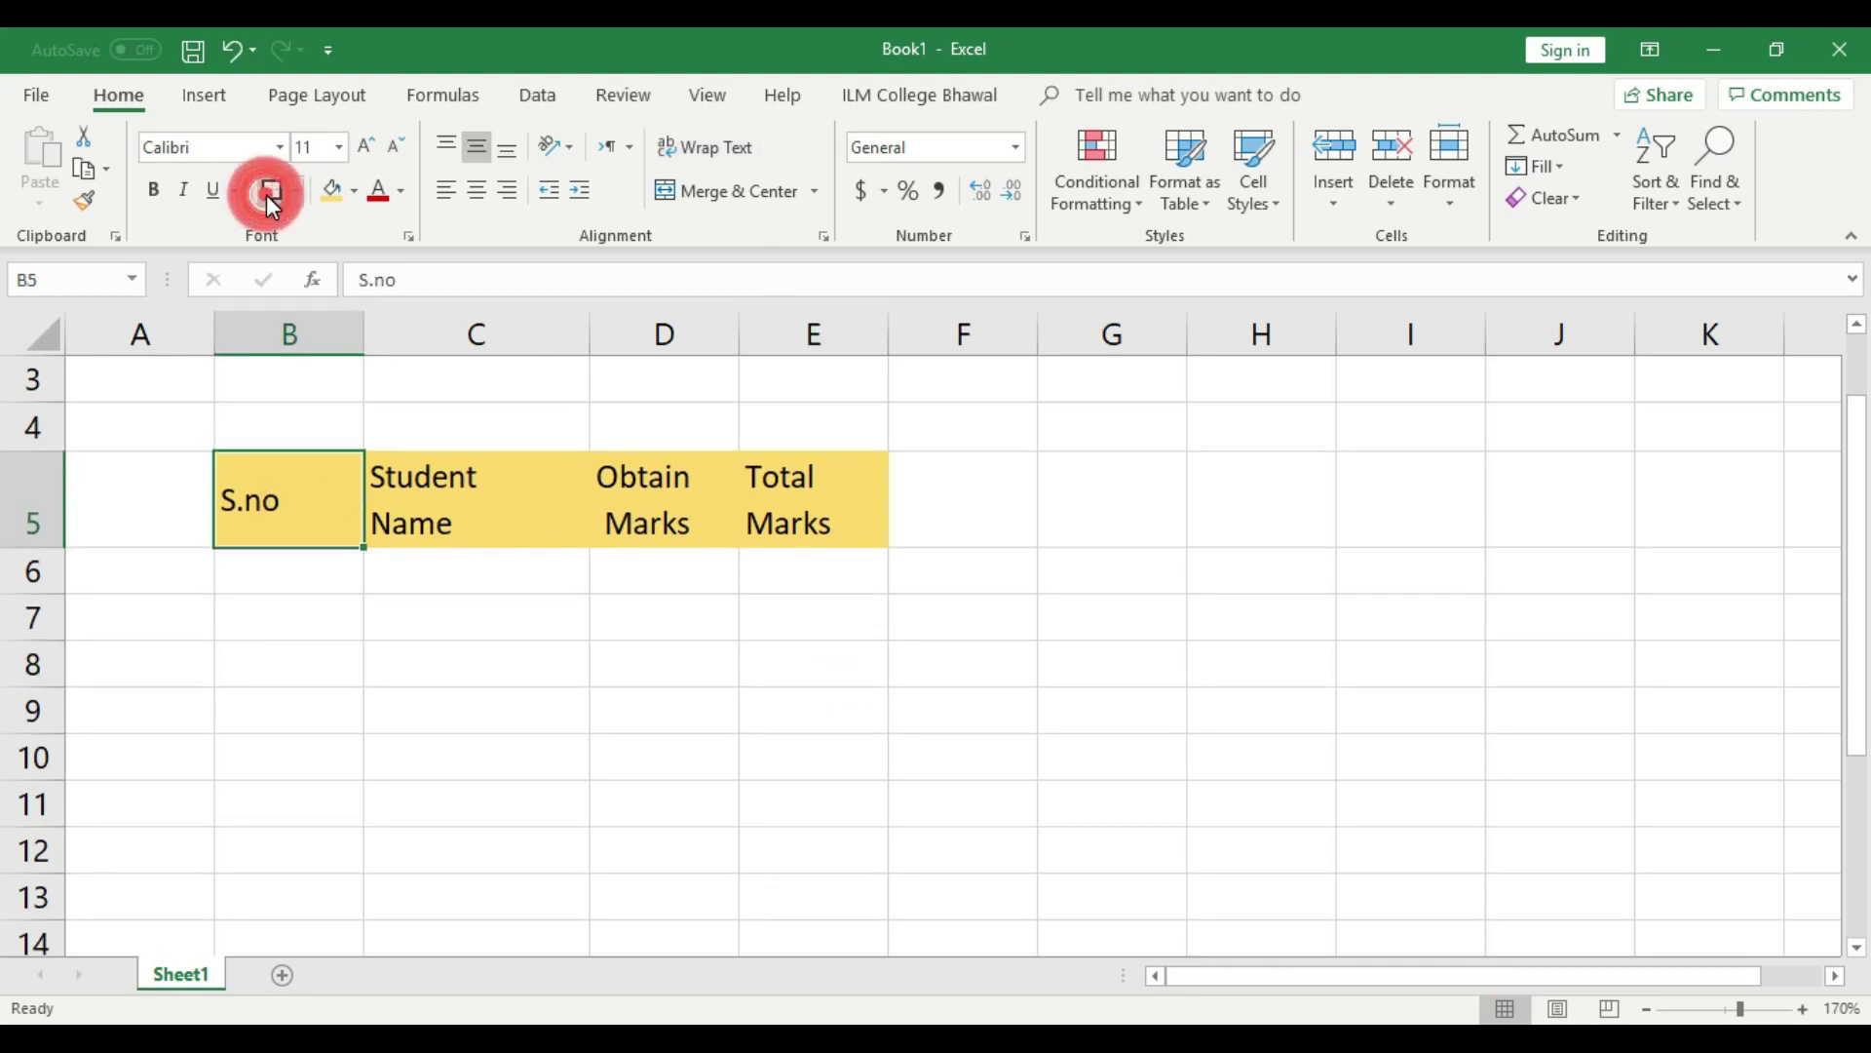
pyautogui.press('Right')
pyautogui.click(267, 197)
pyautogui.press('Right')
pyautogui.click(267, 197)
pyautogui.press('Right')
pyautogui.click(267, 197)
pyautogui.click(448, 606)
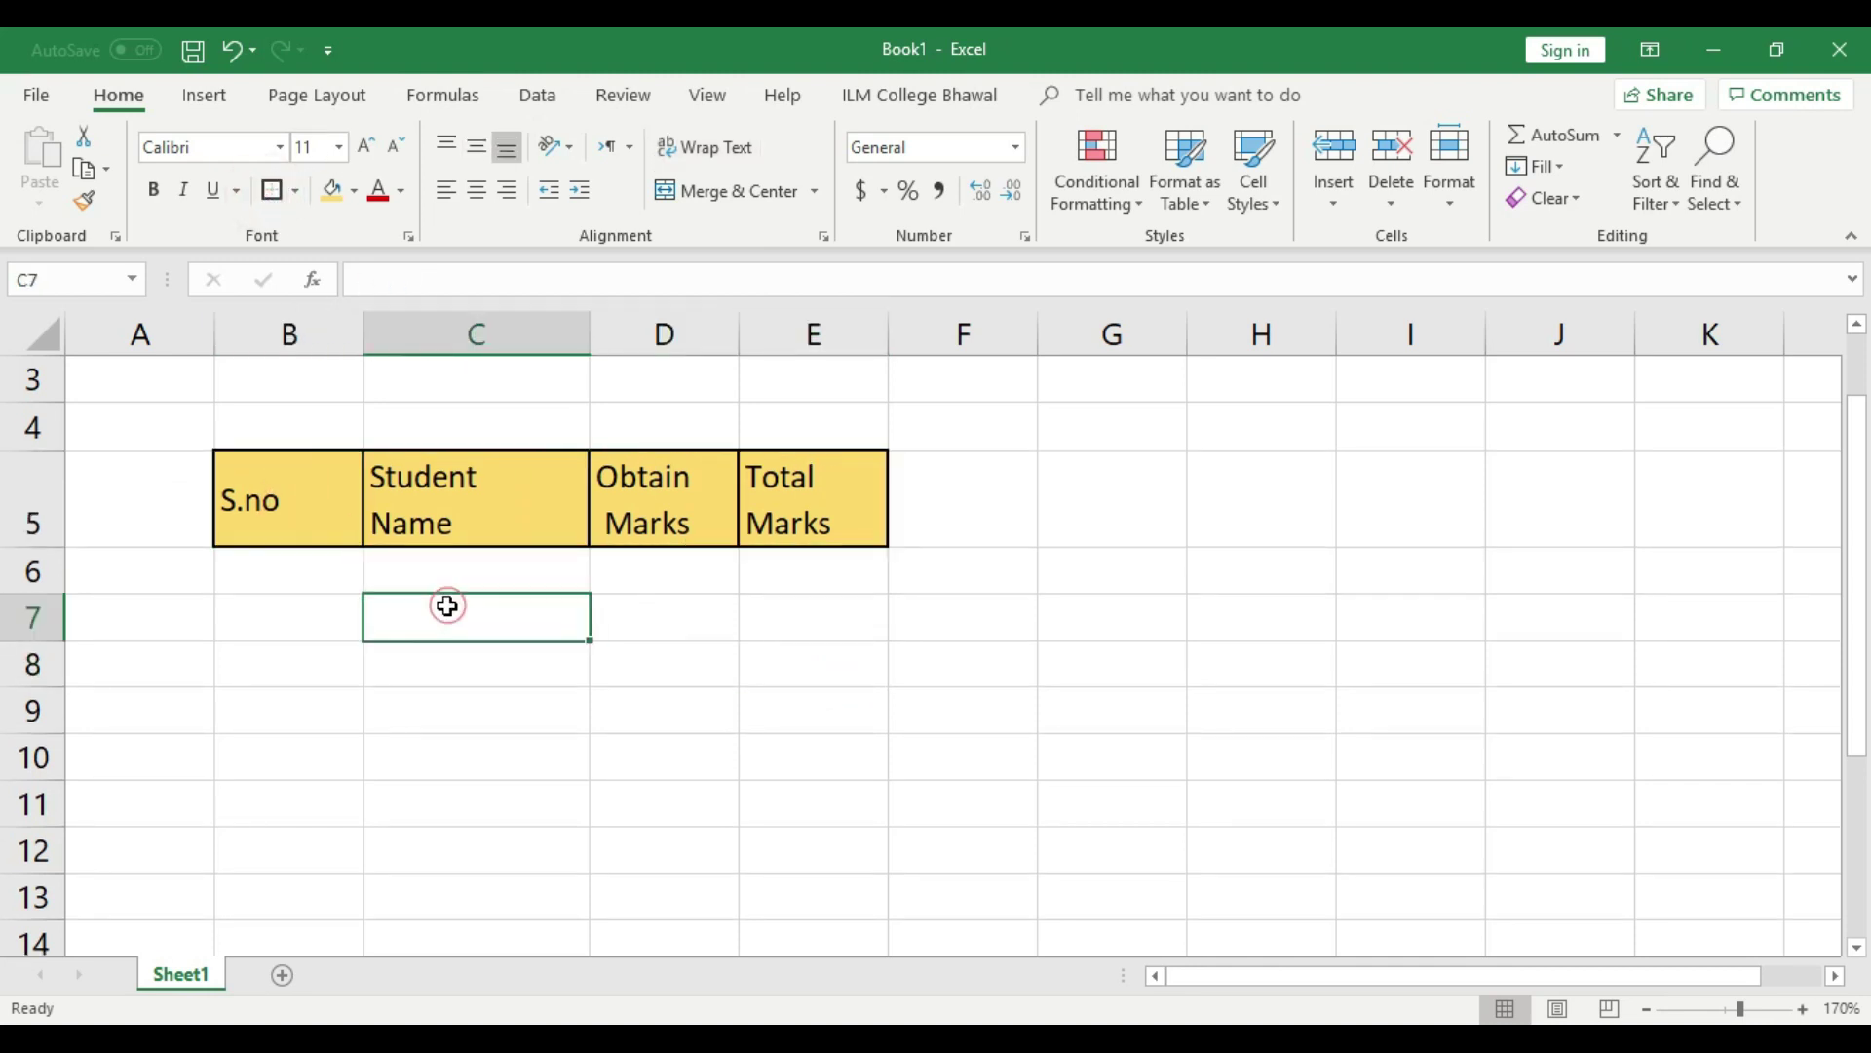
pyautogui.doubleClick(367, 335)
pyautogui.click(271, 569)
pyautogui.click(271, 569)
# Enter serial numbers 1 to 5 in B6:B10 and centre them.
pyautogui.write('1')
pyautogui.press('Return')
pyautogui.write('2')
pyautogui.press('Return')
pyautogui.write('3')
pyautogui.press('Return')
pyautogui.write('4')
pyautogui.press('Return')
pyautogui.write('5')
pyautogui.click(334, 794)
pyautogui.moveTo(265, 573); pyautogui.dragTo(268, 737)
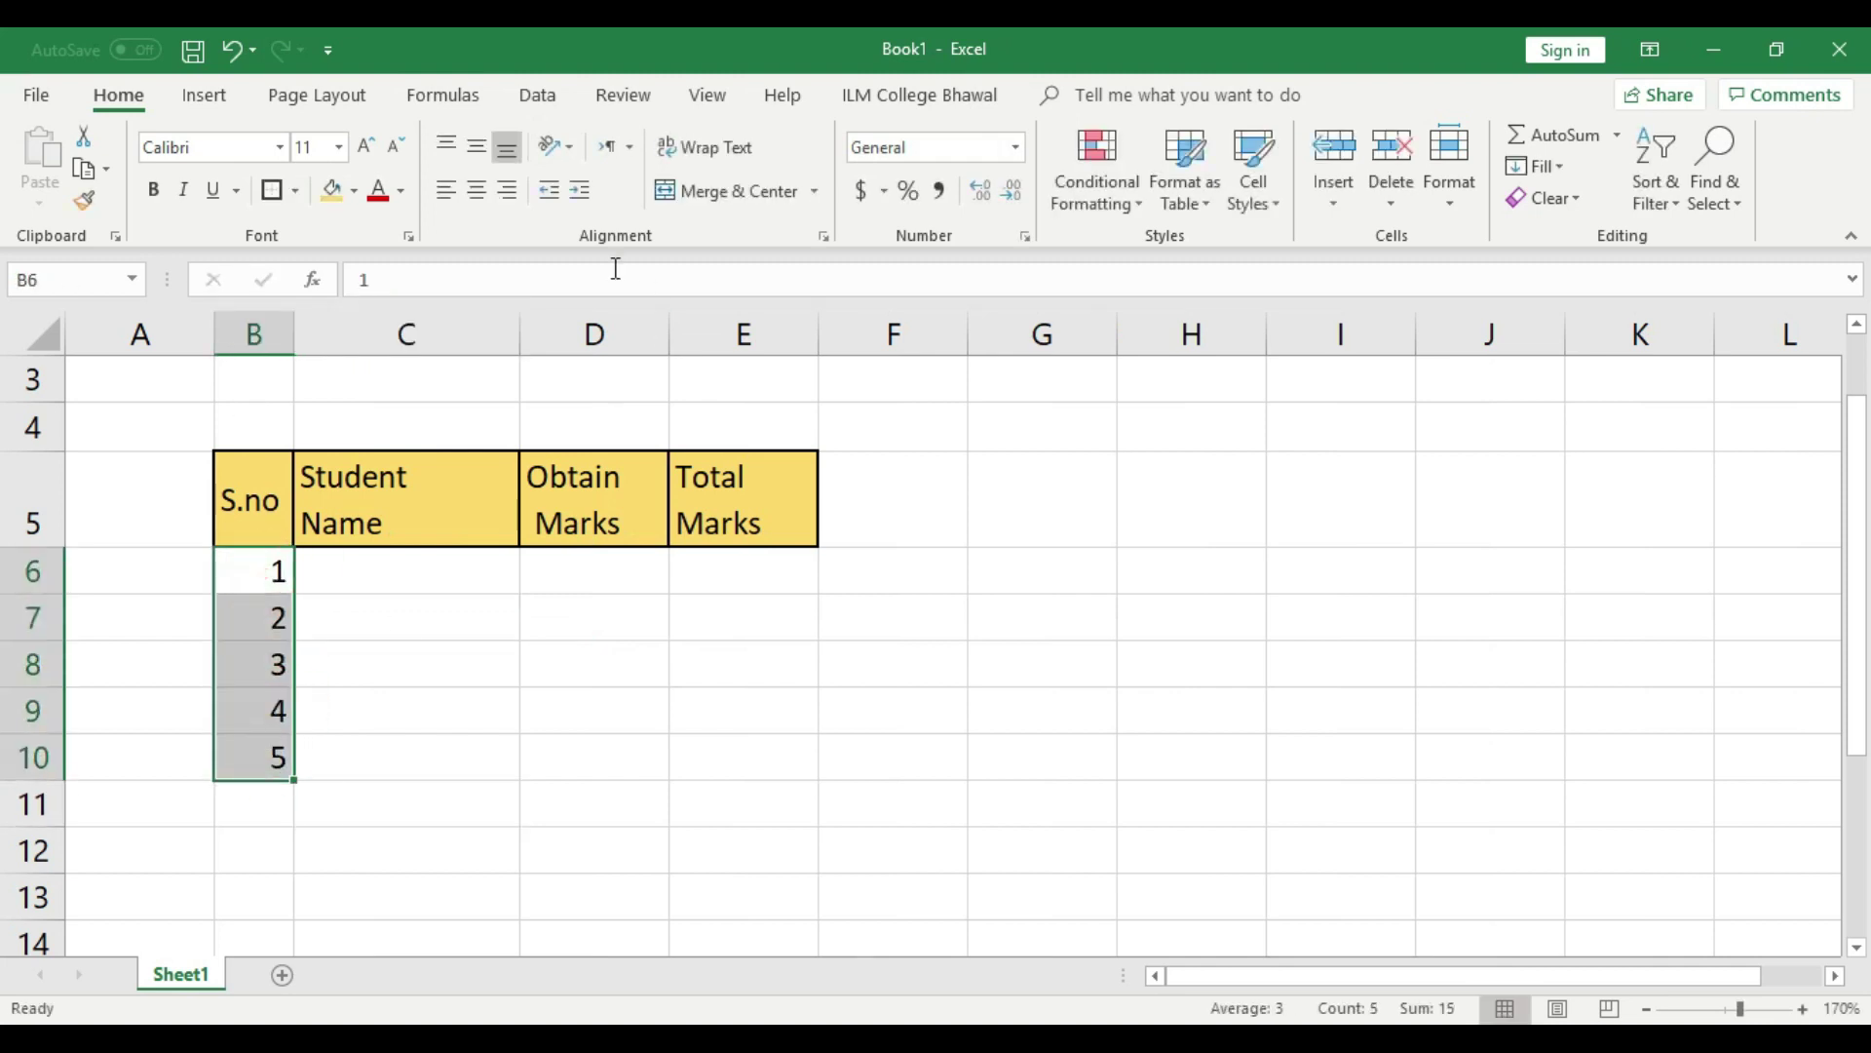
pyautogui.click(480, 200)
# Enter the first two student names in C6:C7 and autofit column C.
pyautogui.click(460, 577)
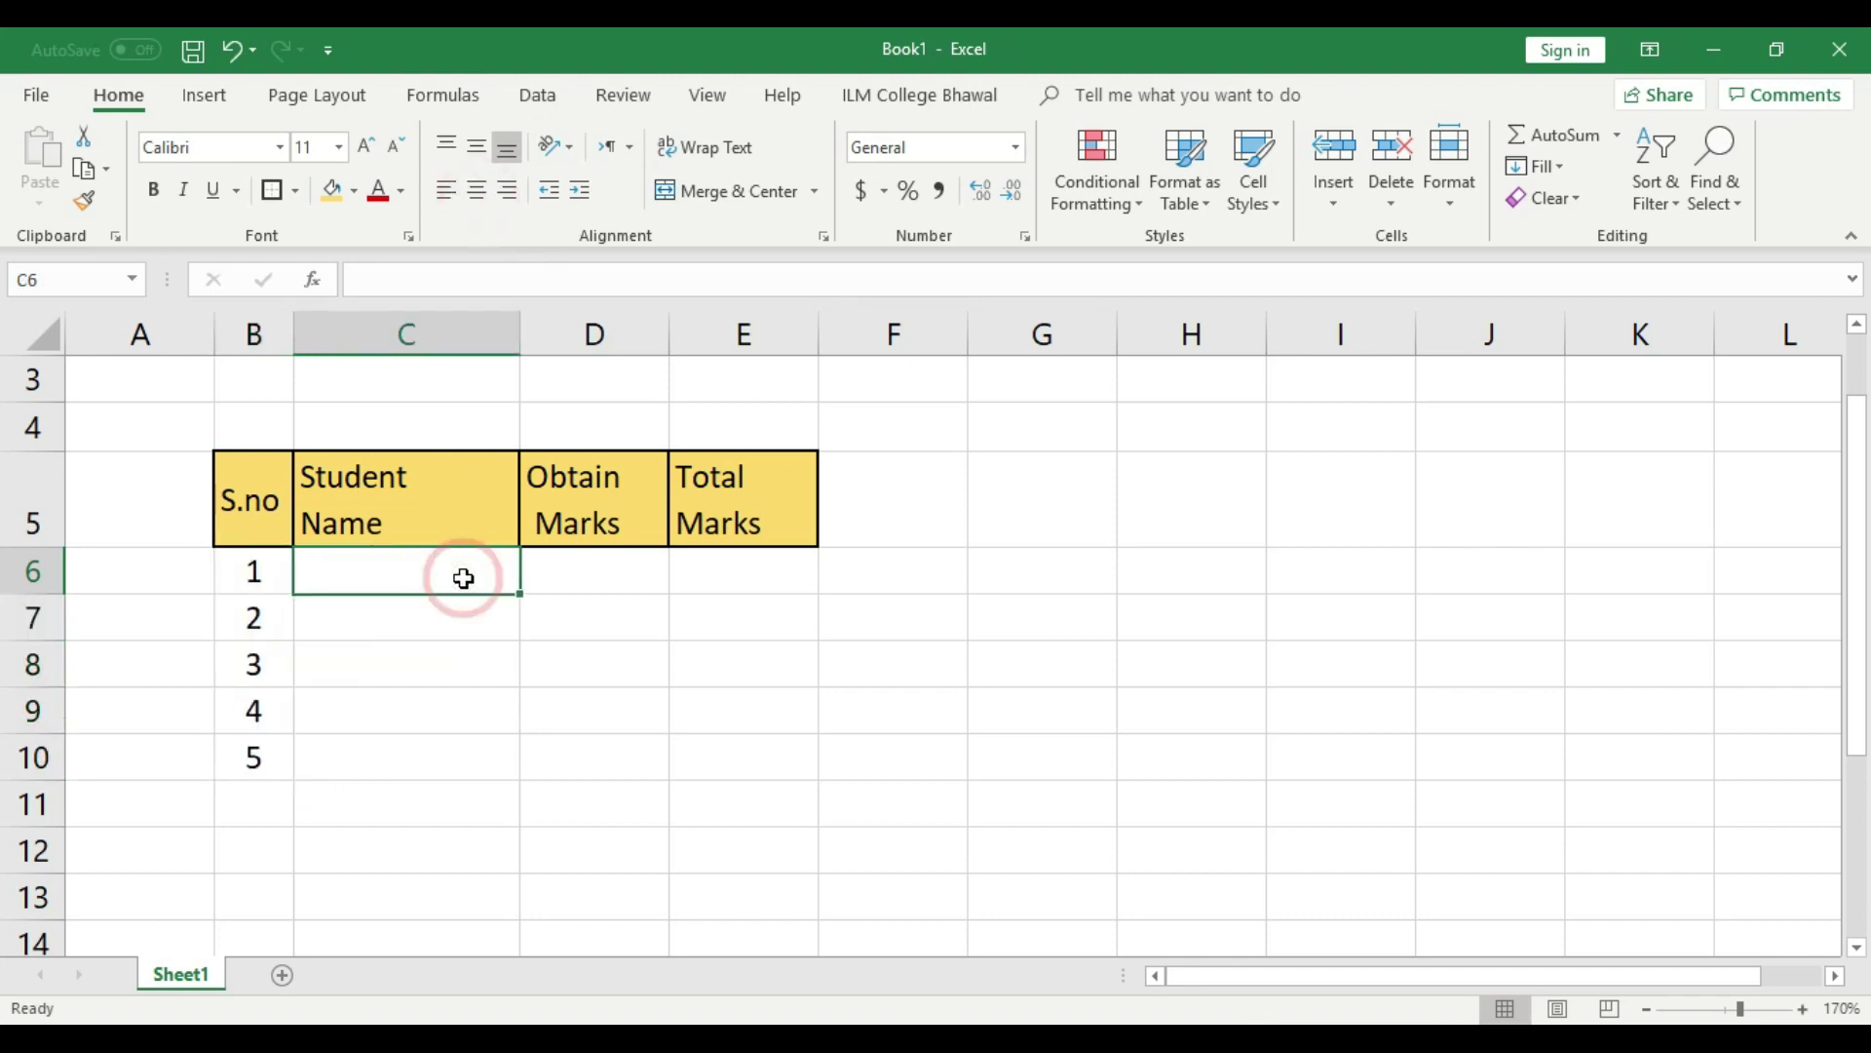
pyautogui.write('Samr')
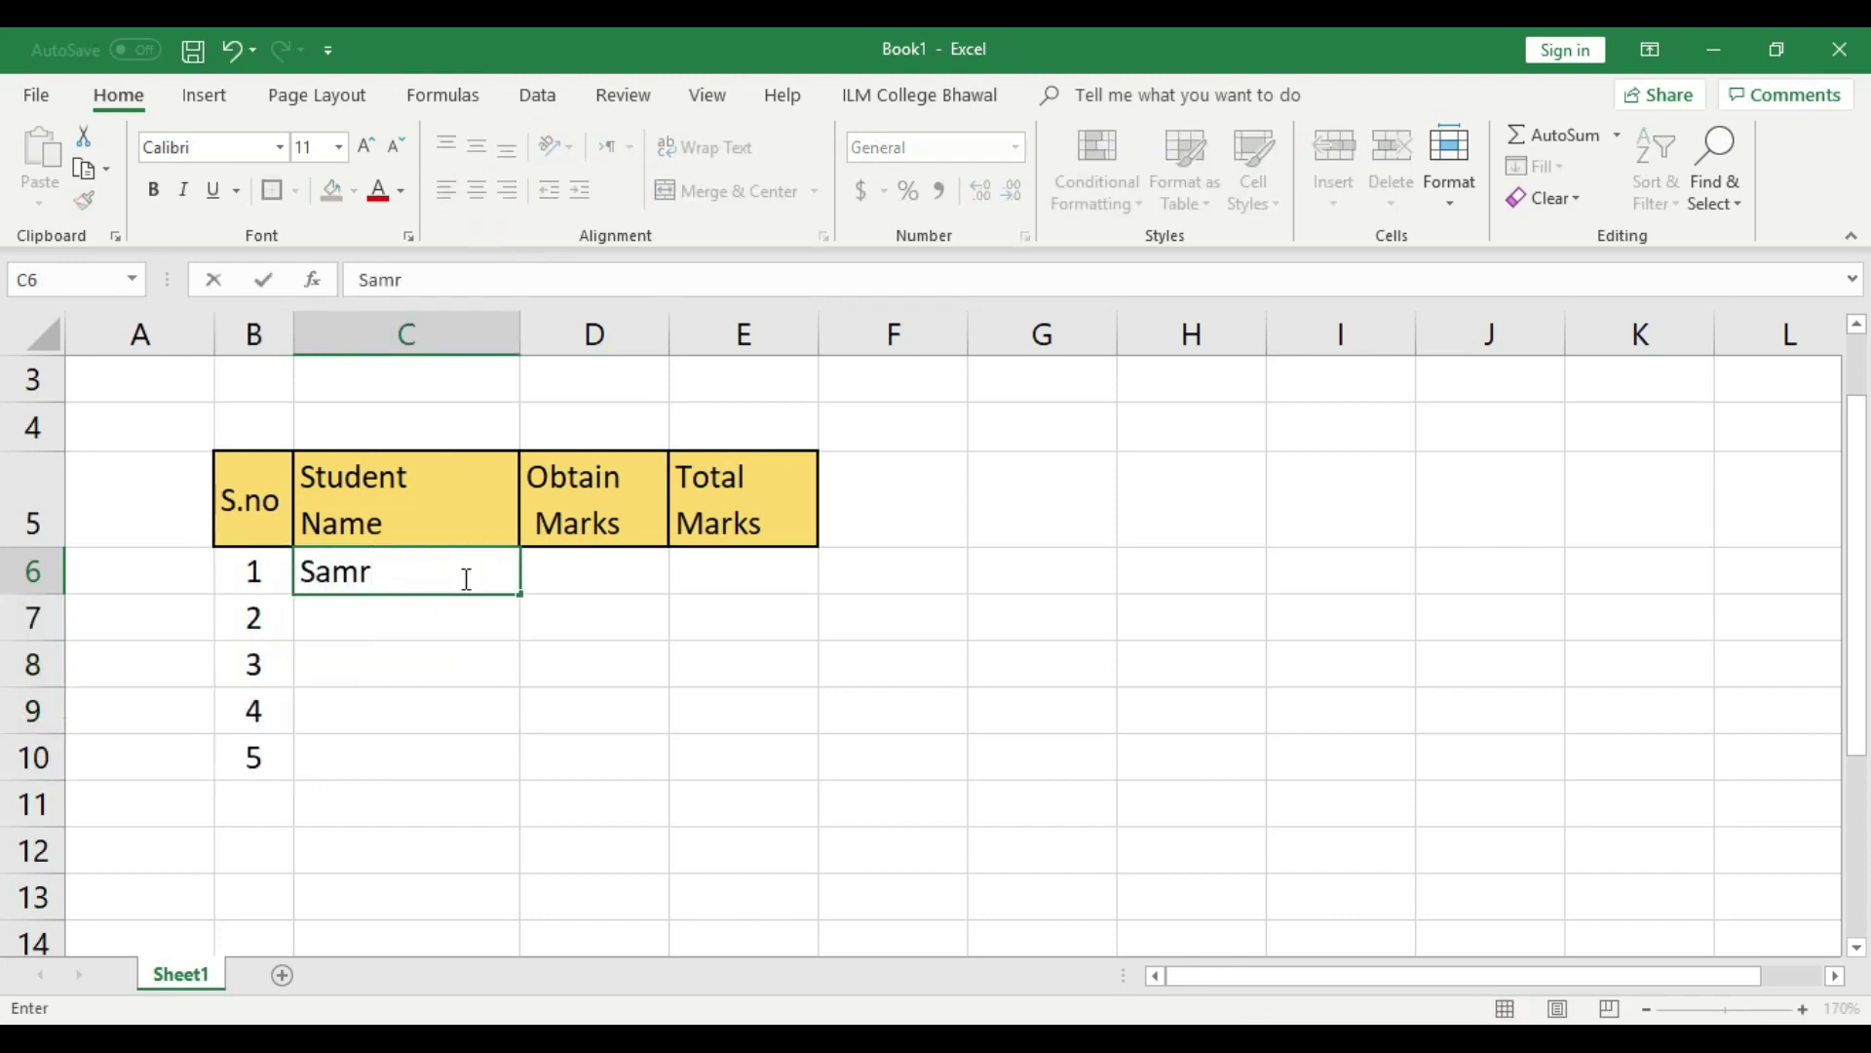
pyautogui.write('a Kahn')
pyautogui.press('BackSpace')
pyautogui.press('BackSpace')
pyautogui.press('BackSpace')
pyautogui.write('han')
pyautogui.click(426, 622)
pyautogui.write('Kalsoom ja')
pyautogui.press('BackSpace')
pyautogui.press('BackSpace')
pyautogui.write('Ja')
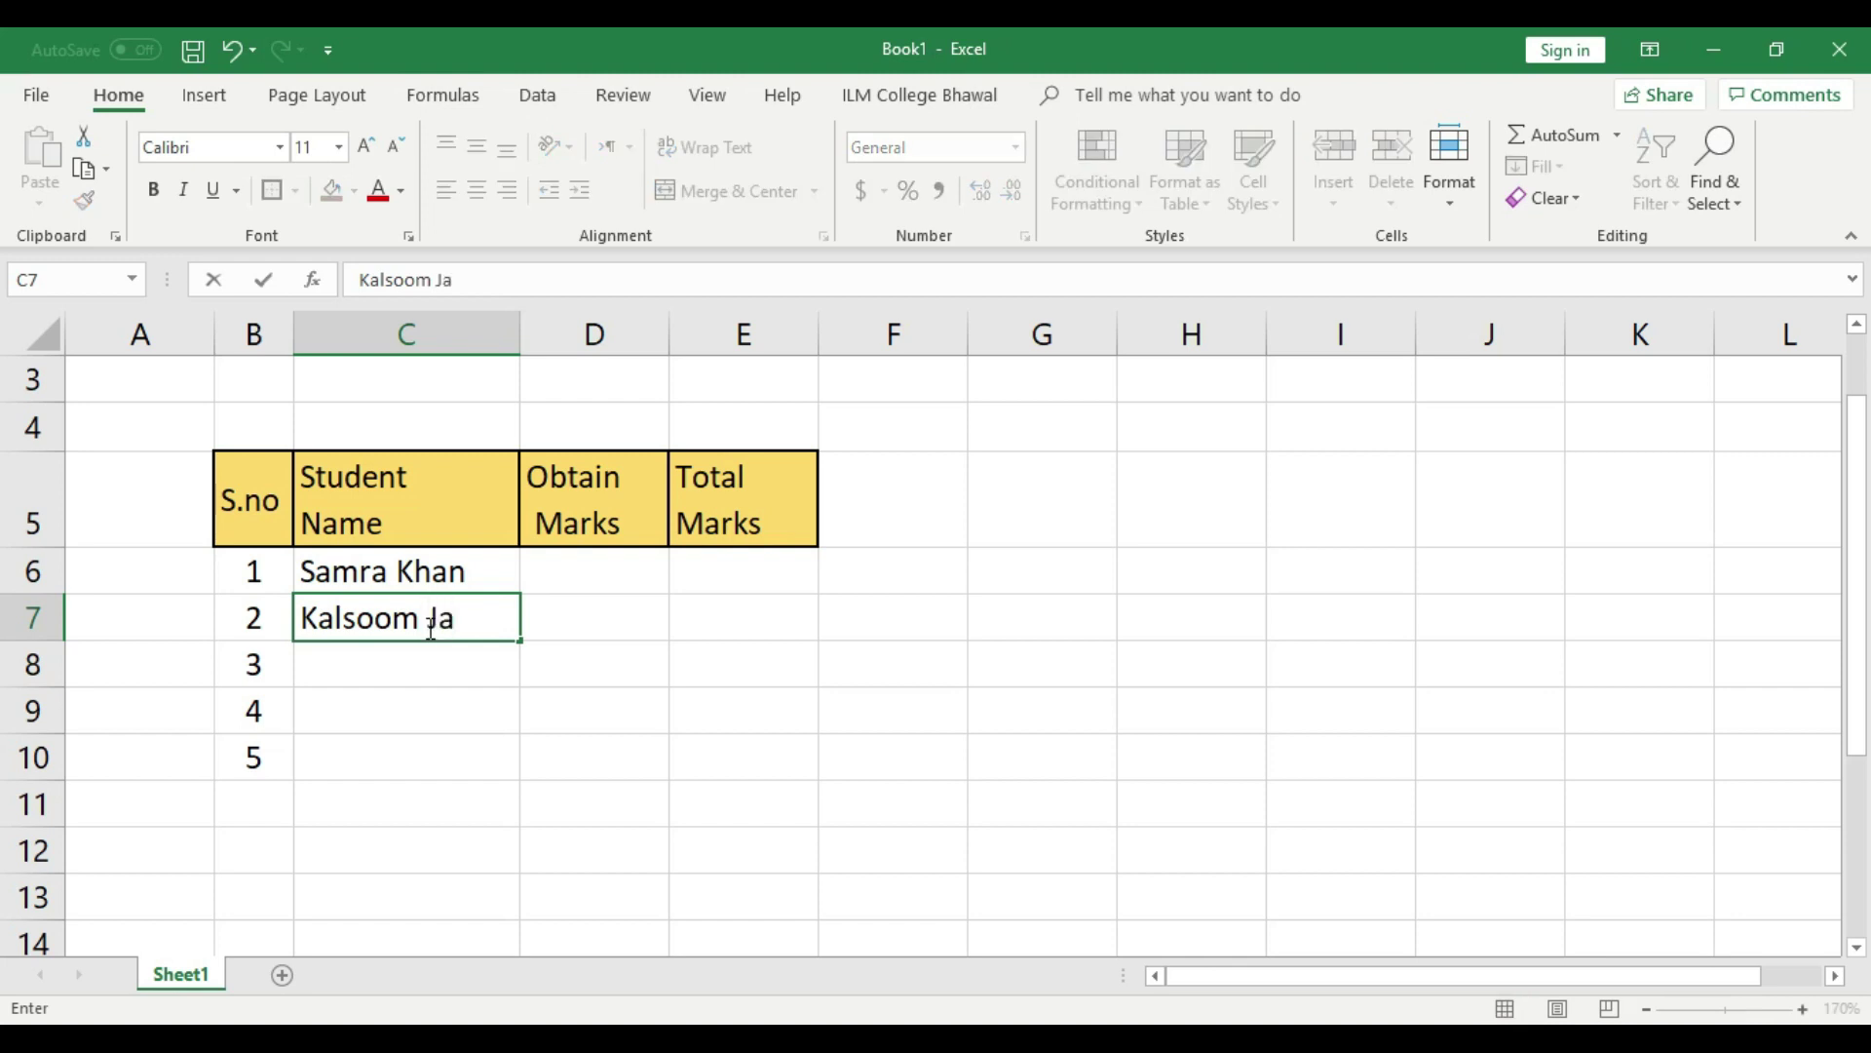
pyautogui.write('hange')
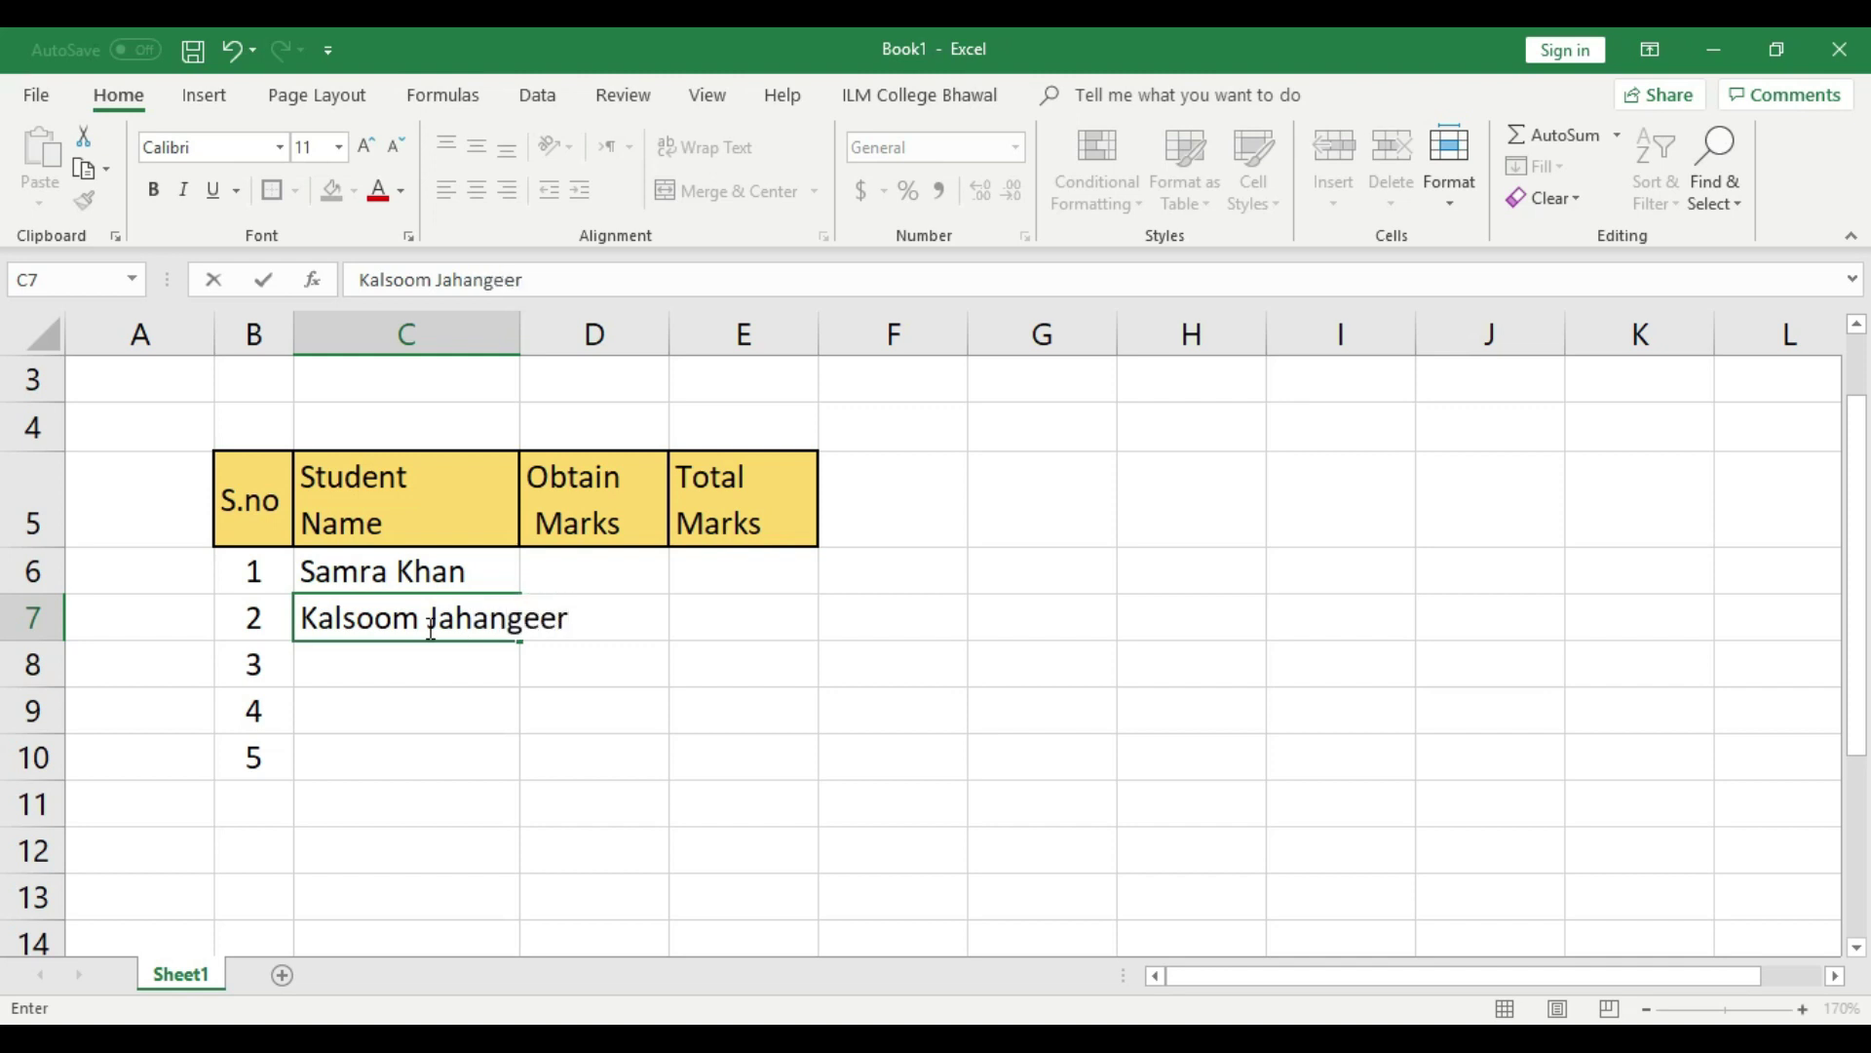
pyautogui.write('er')
pyautogui.click(457, 700)
pyautogui.doubleClick(518, 322)
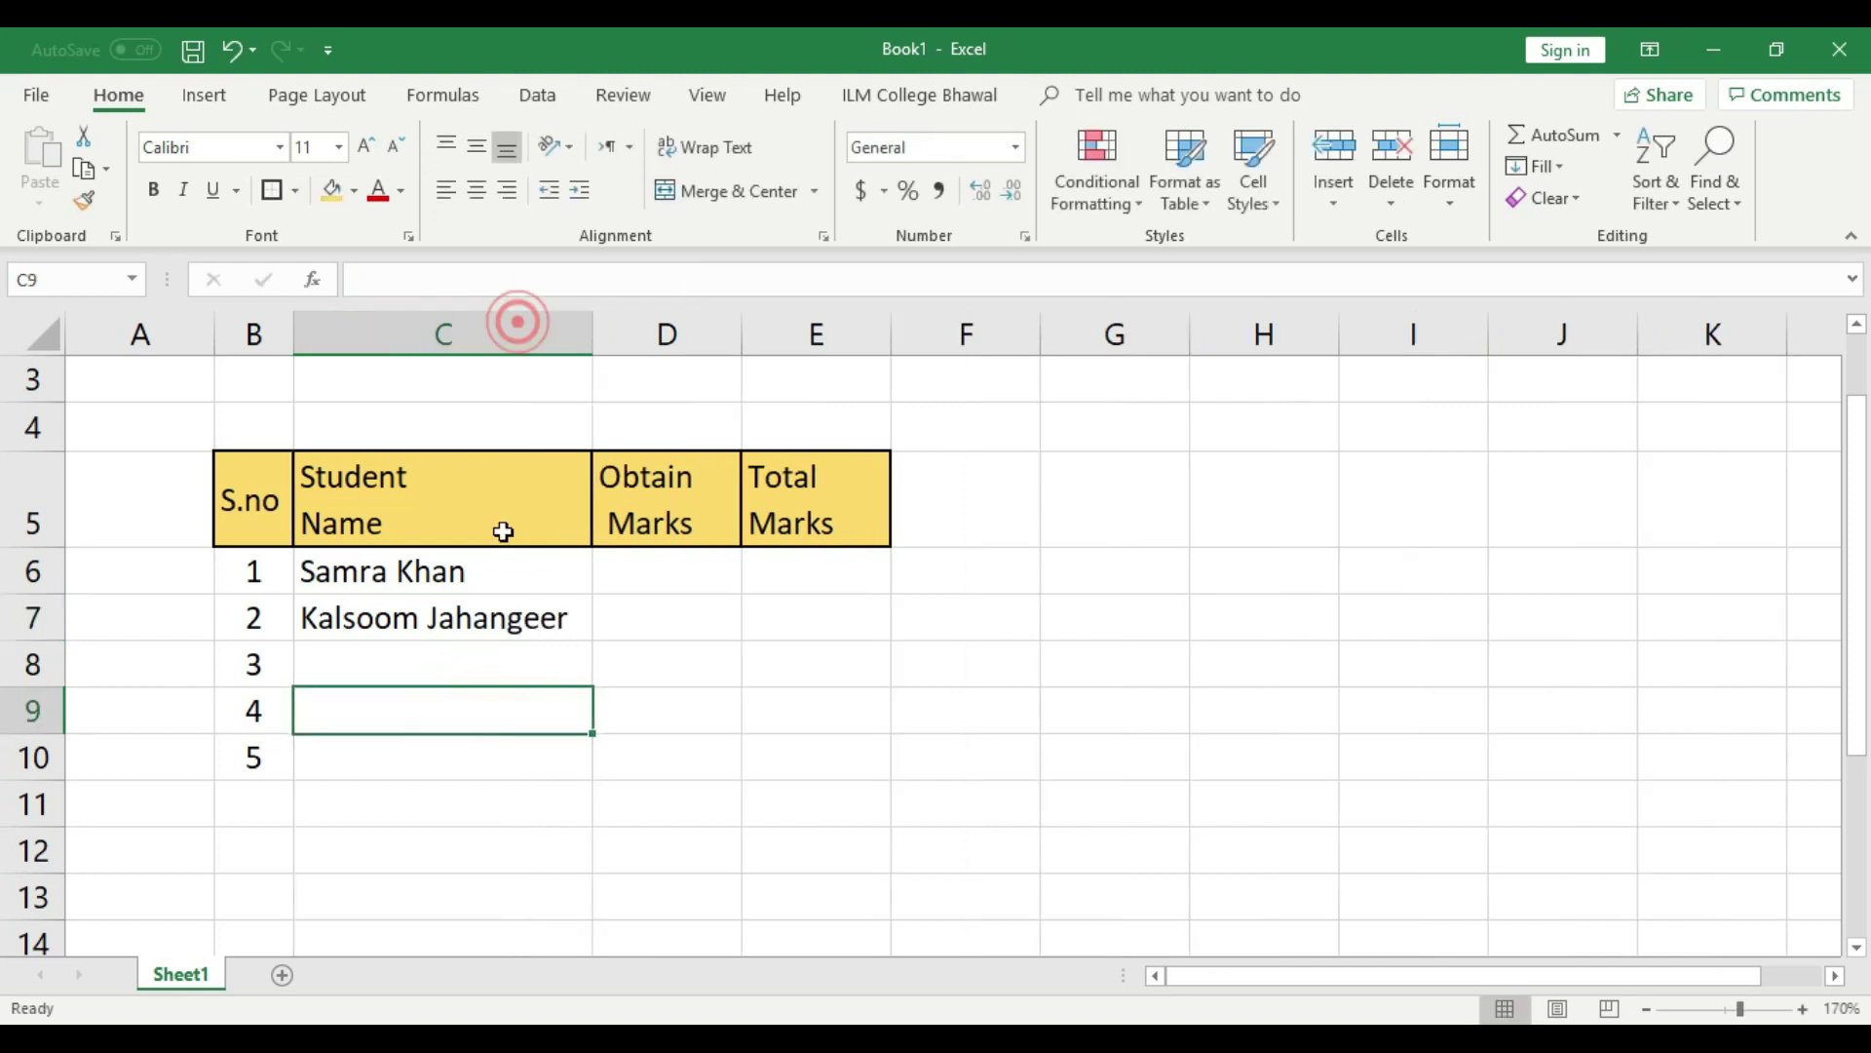
# Enter the remaining three student names in C8:C10.
pyautogui.click(506, 656)
pyautogui.doubleClick(508, 658)
pyautogui.write('Ja')
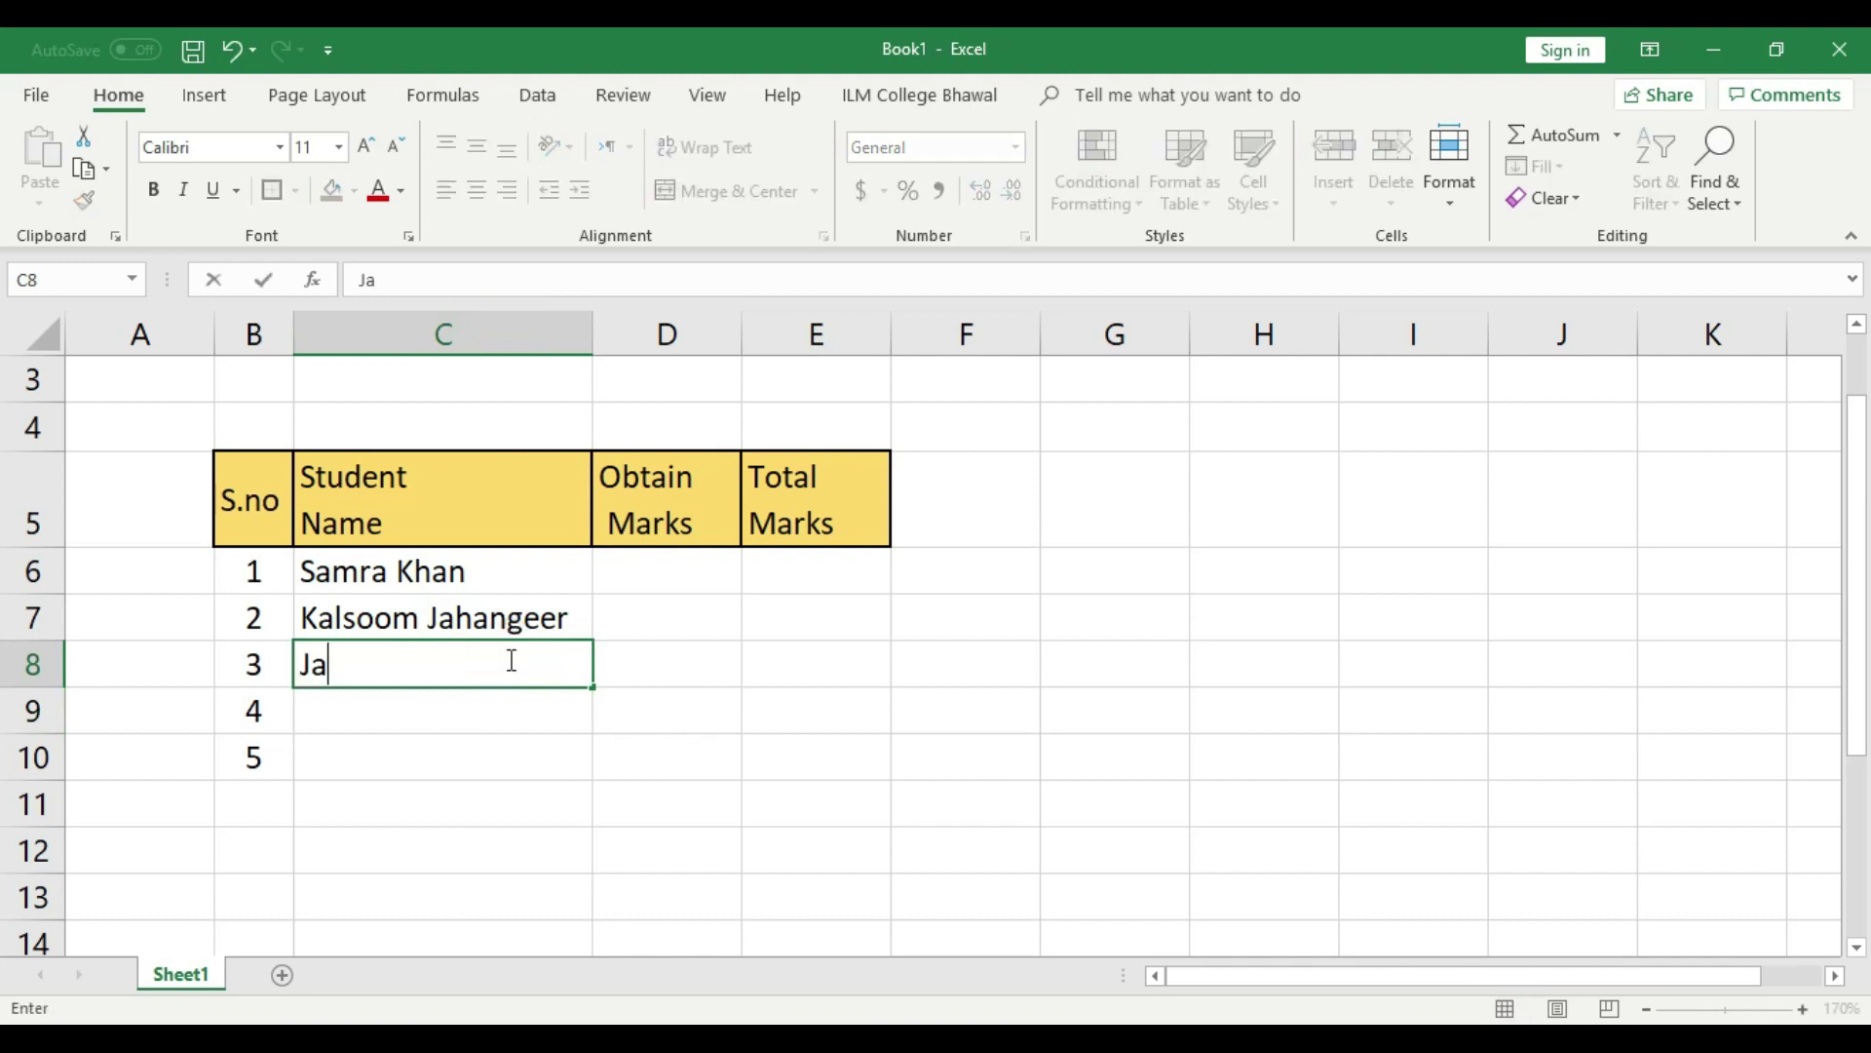
pyautogui.write('nat Hoo')
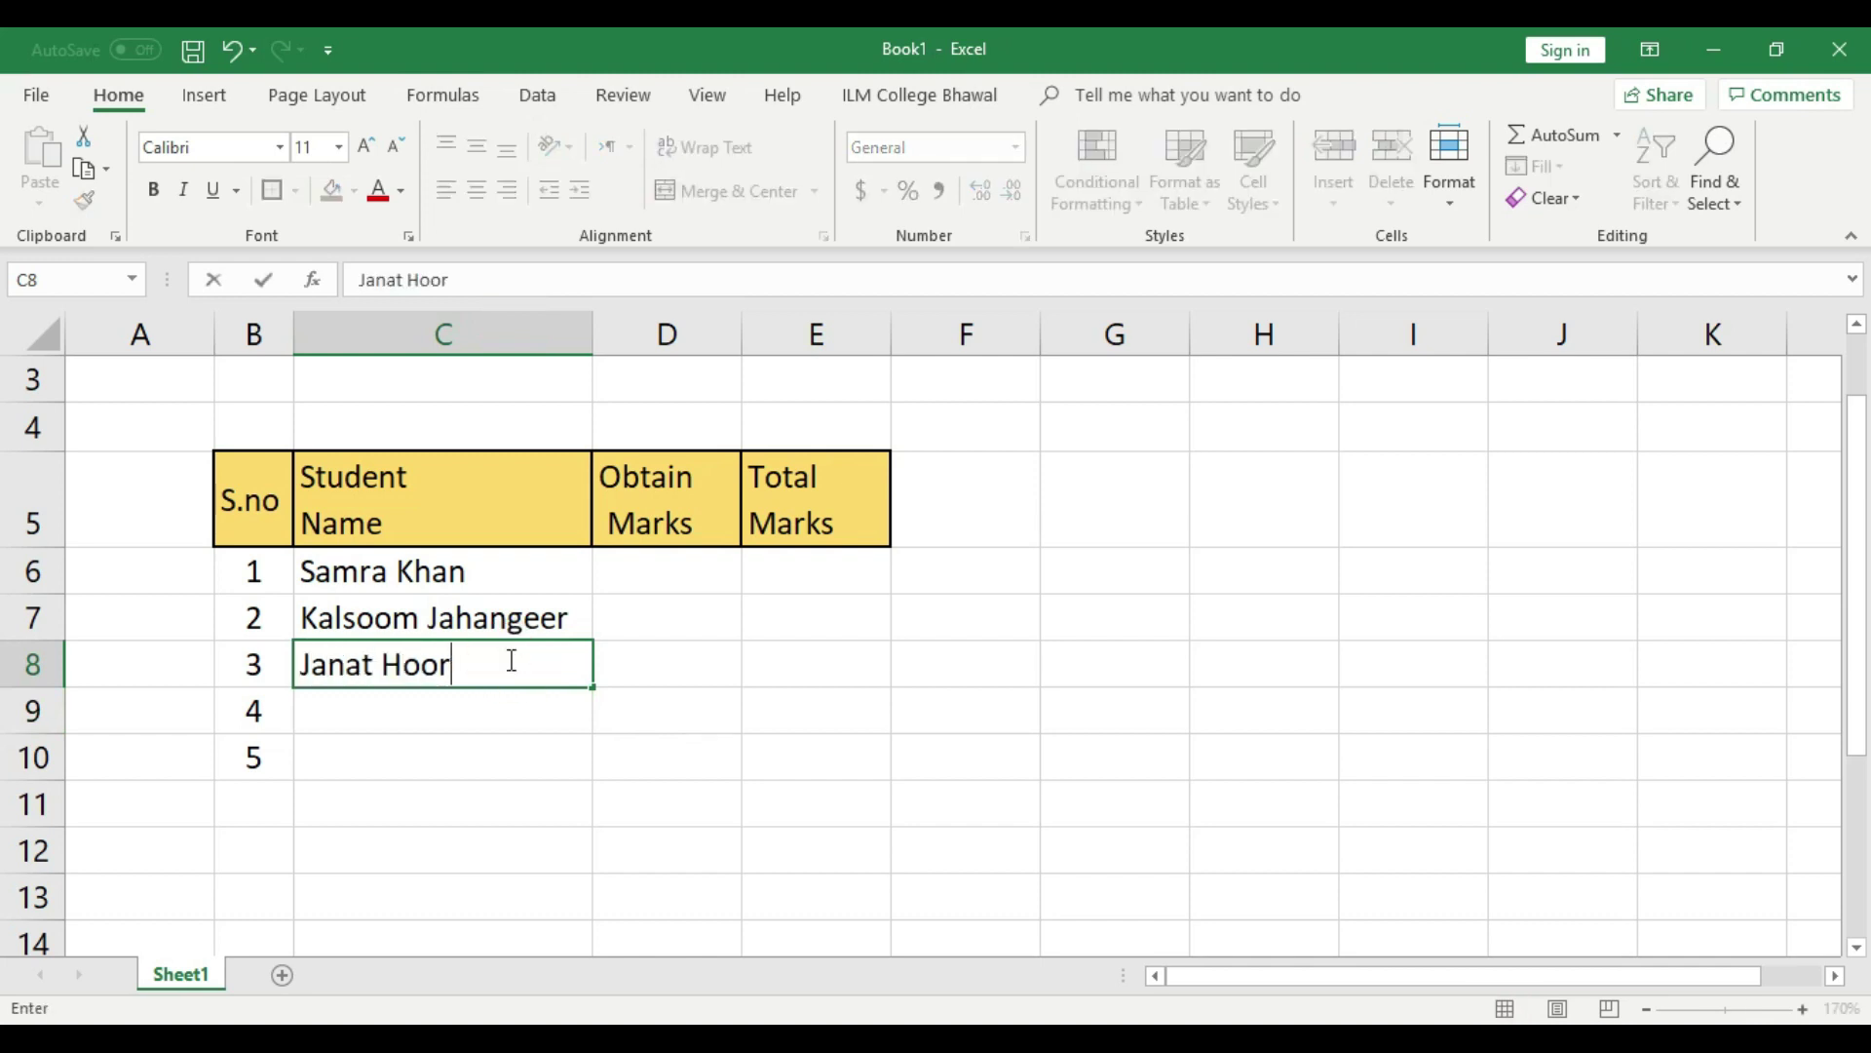
pyautogui.write('r')
pyautogui.click(502, 704)
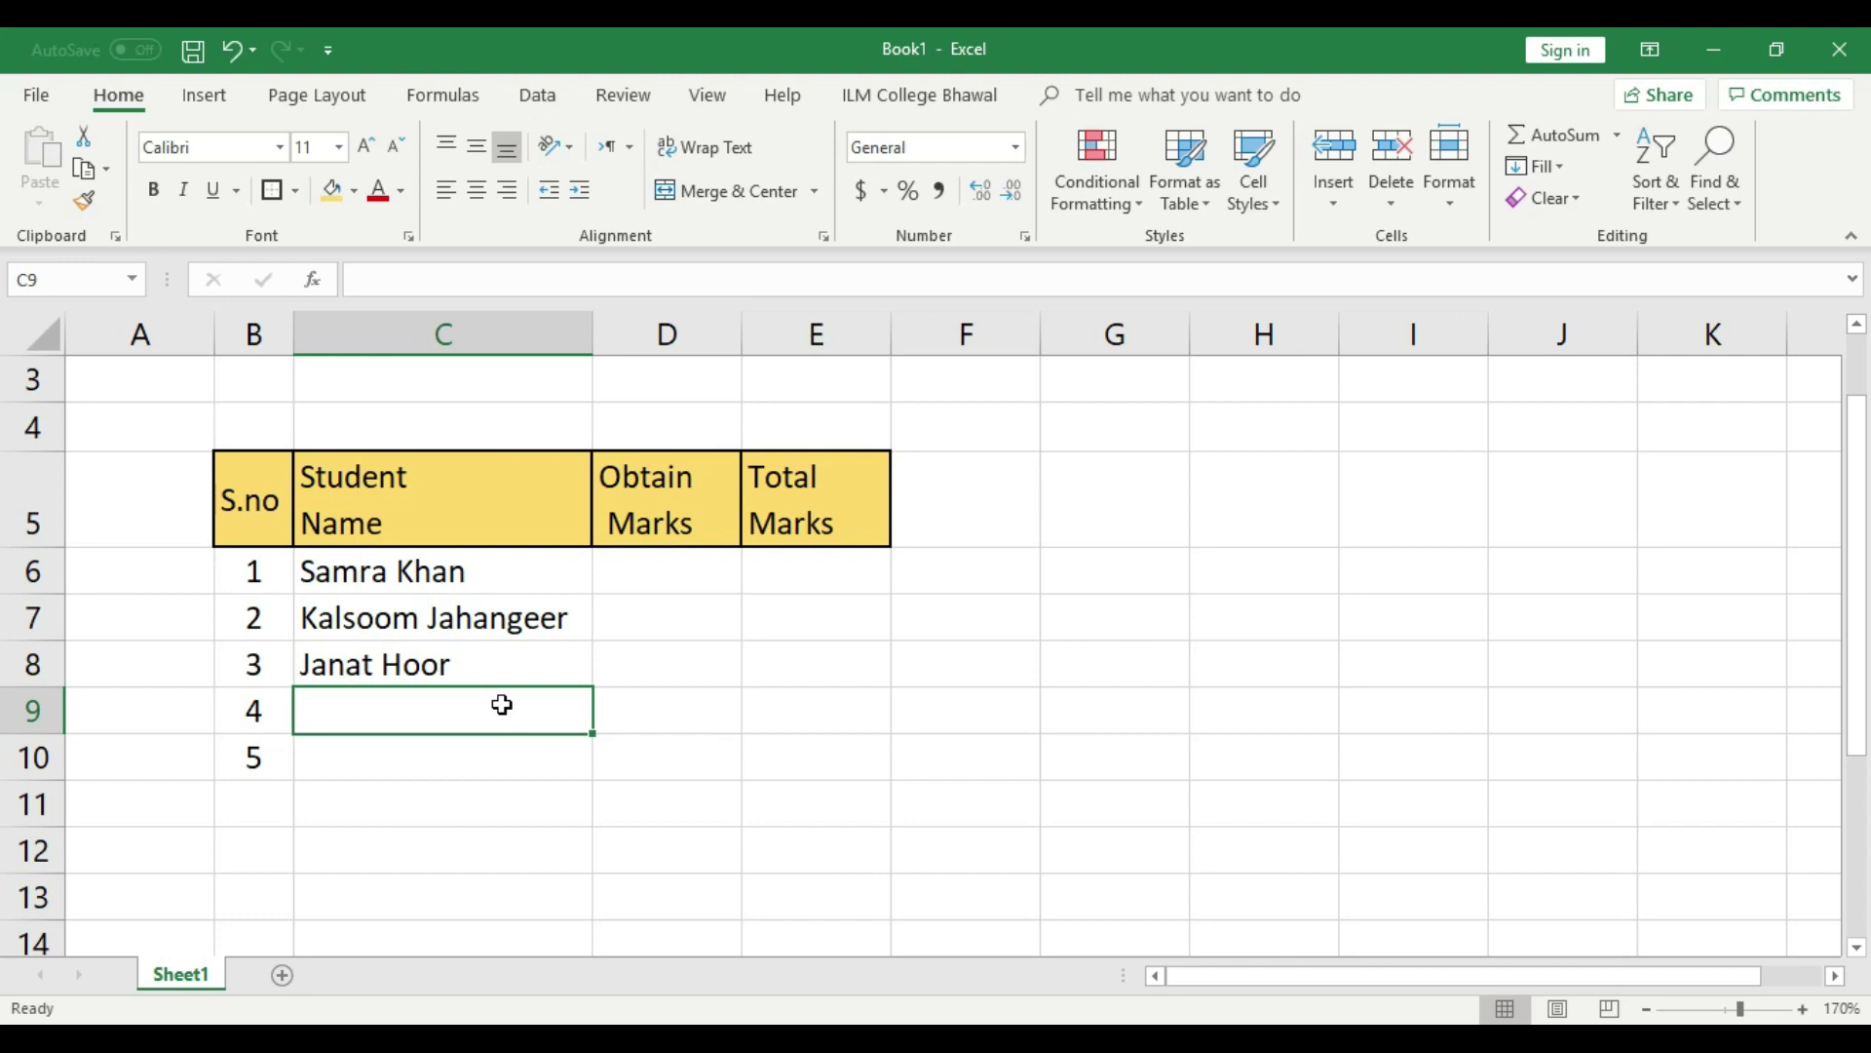
pyautogui.write('Alizza')
pyautogui.click(488, 752)
pyautogui.write('Faiz')
pyautogui.write('a')
pyautogui.press('BackSpace')
pyautogui.write('za')
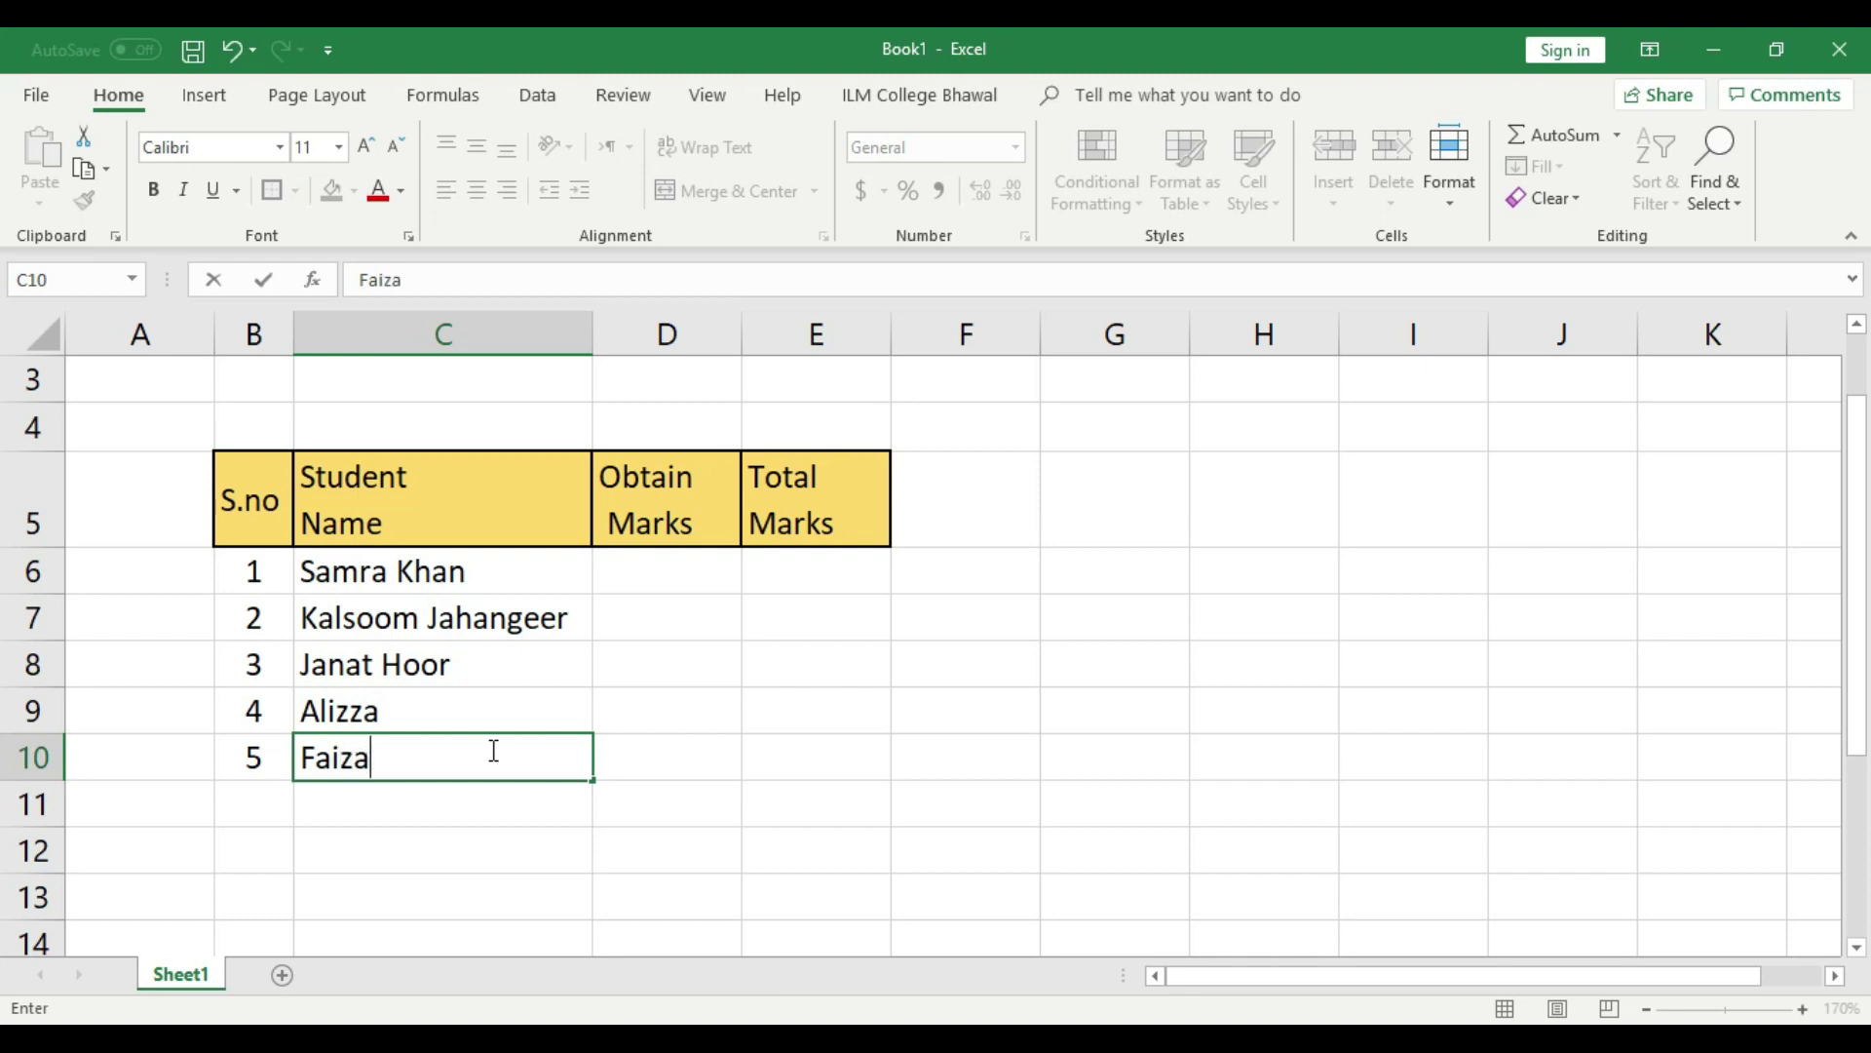
pyautogui.click(768, 715)
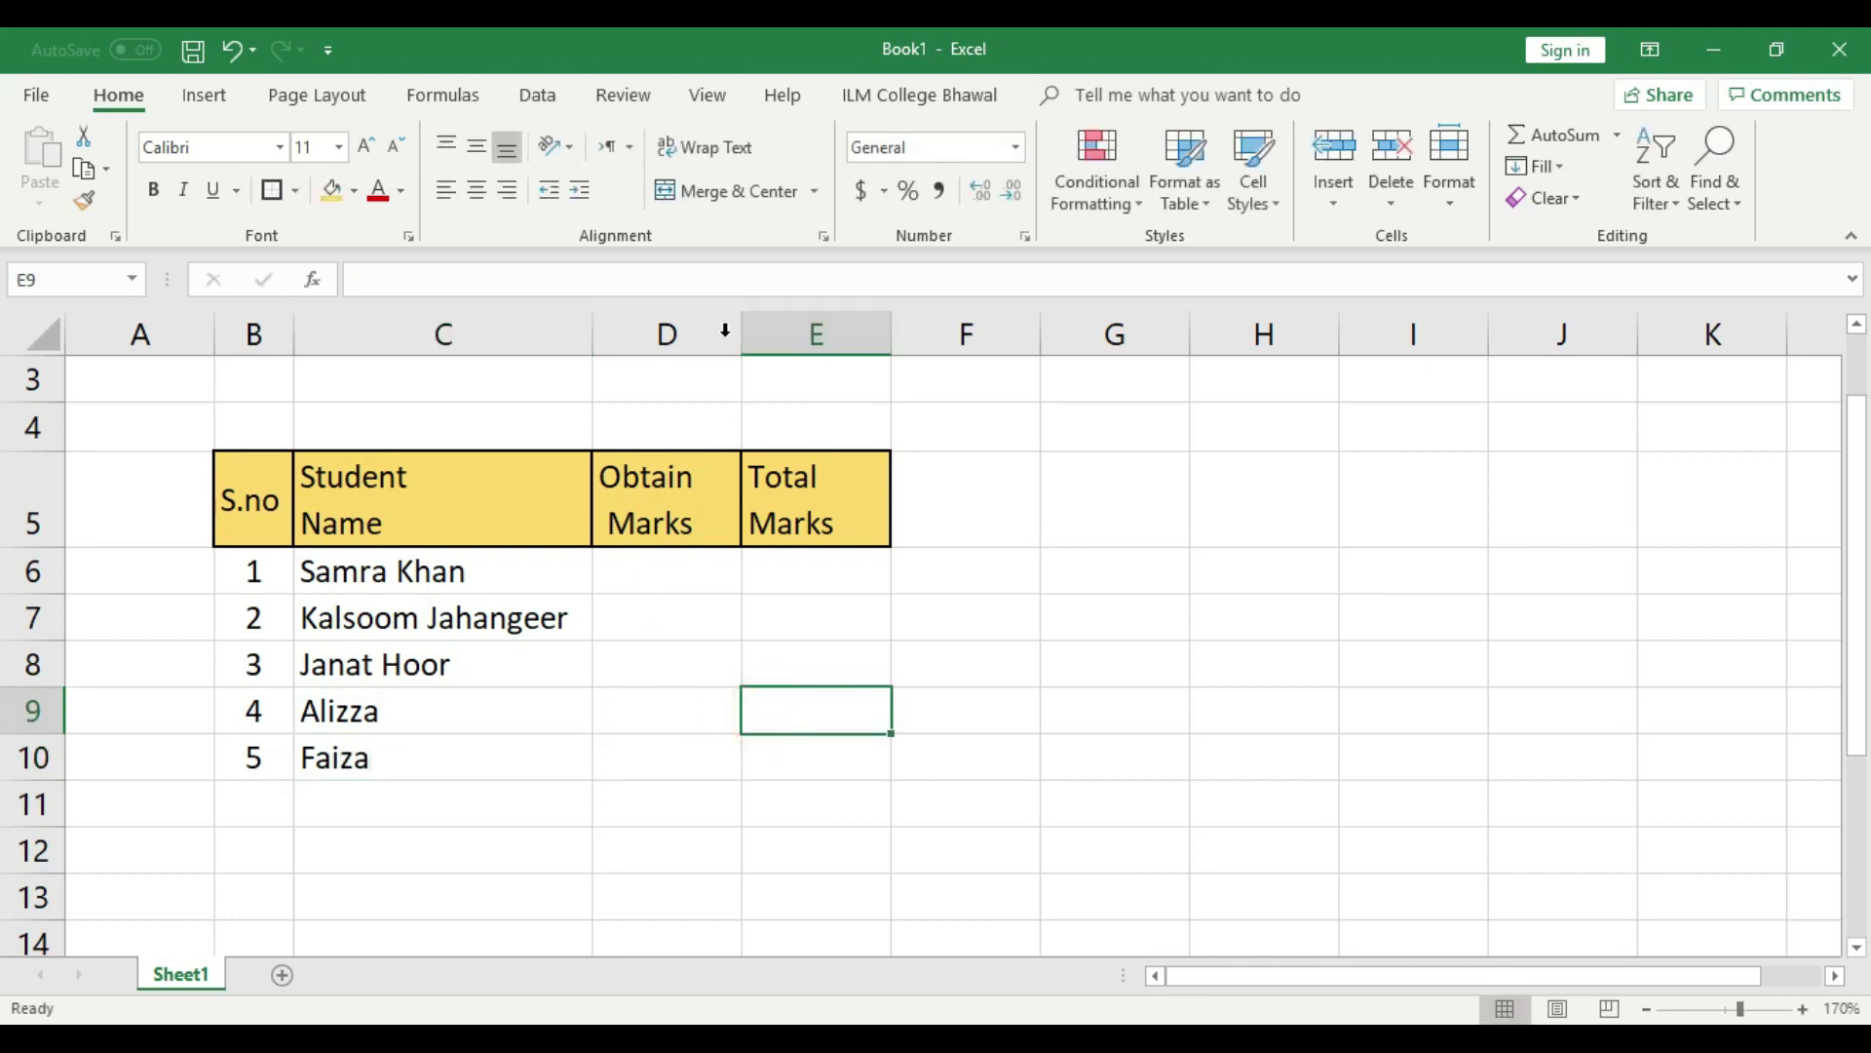
# Enter Obtain Marks 500 and 800 with Total Marks for the first two students.
pyautogui.click(678, 570)
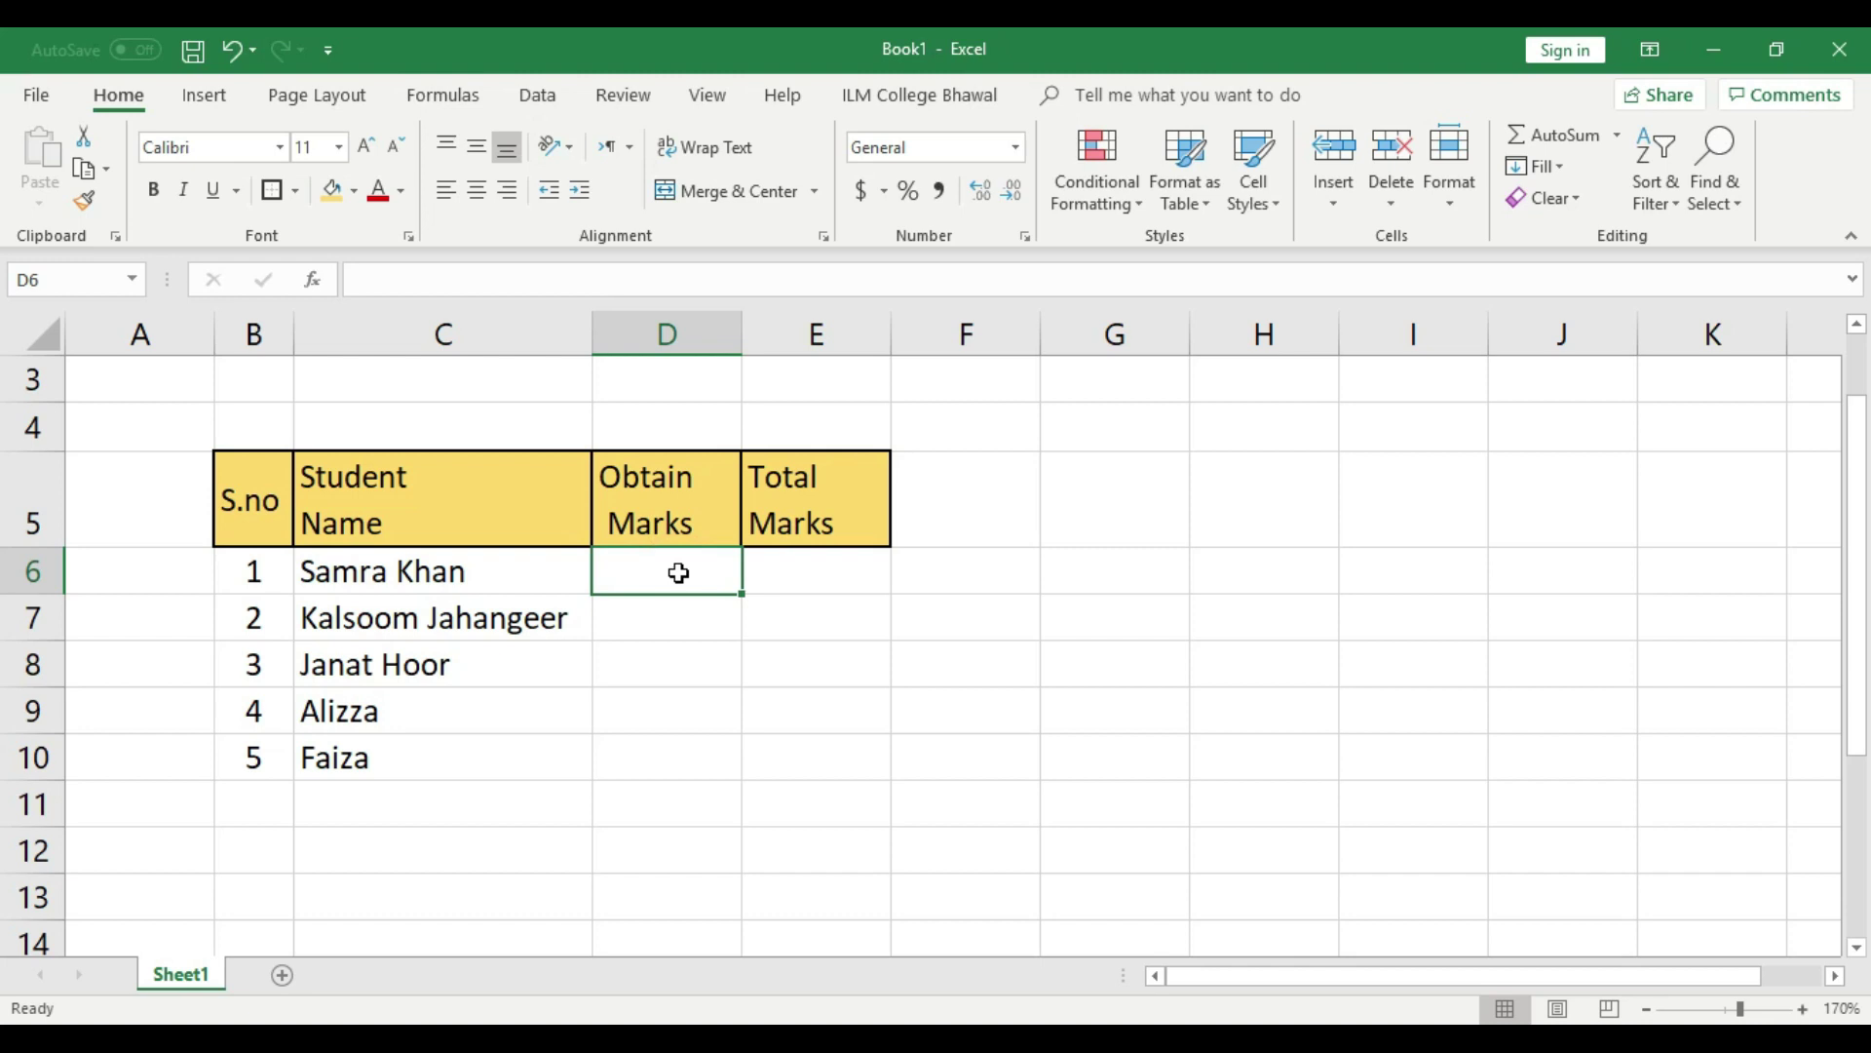
pyautogui.click(786, 572)
pyautogui.write('100')
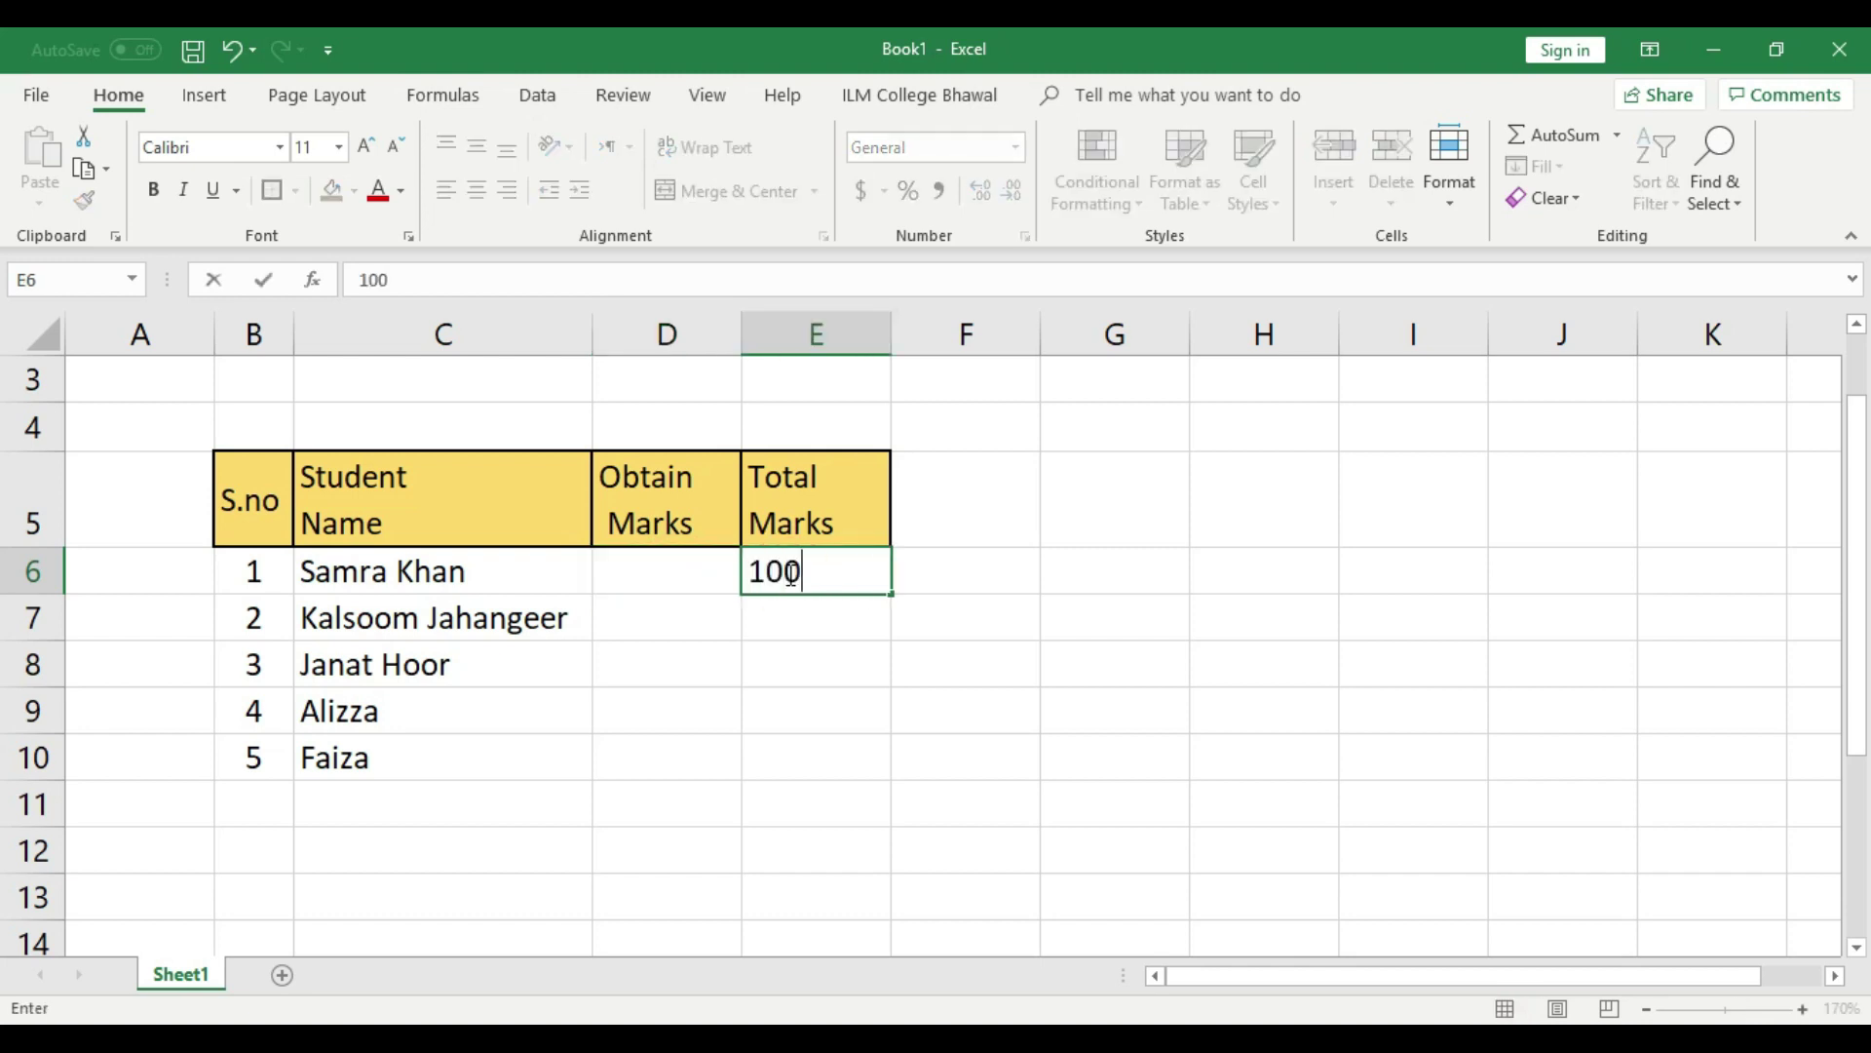
pyautogui.click(689, 572)
pyautogui.write('500')
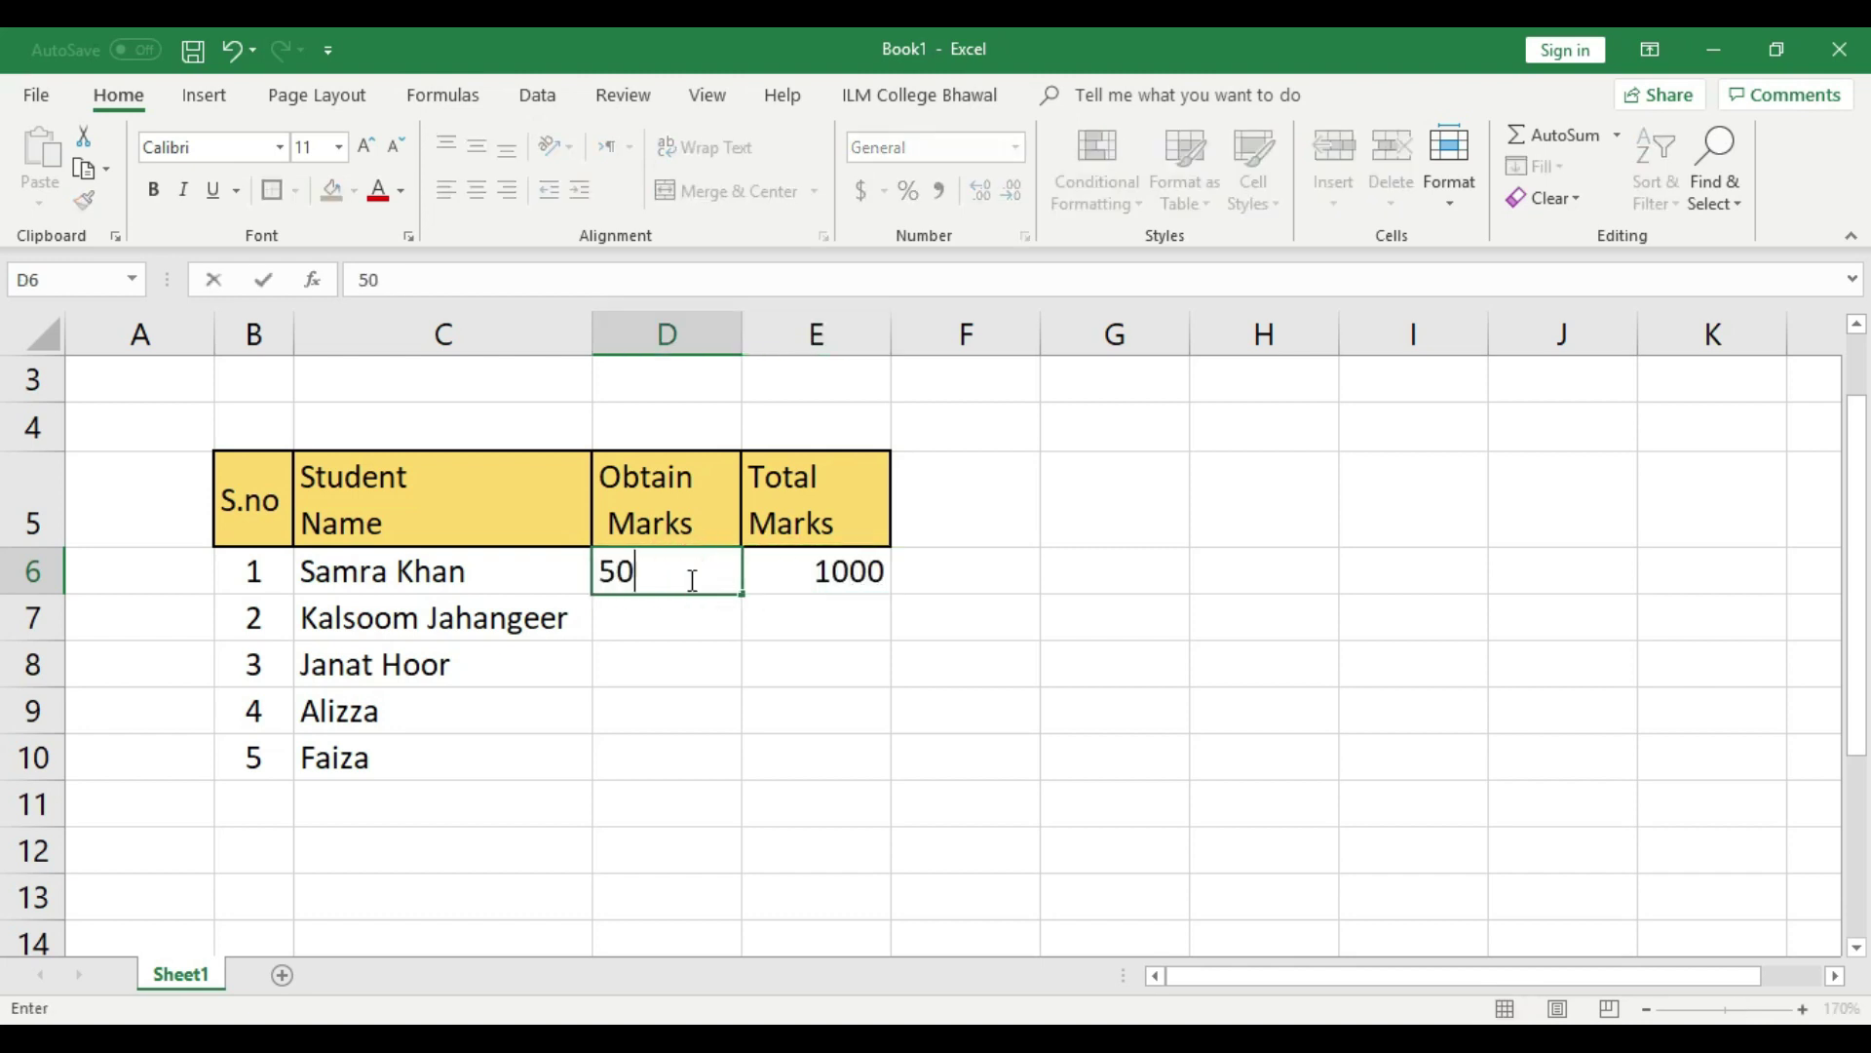
pyautogui.click(688, 634)
pyautogui.click(811, 607)
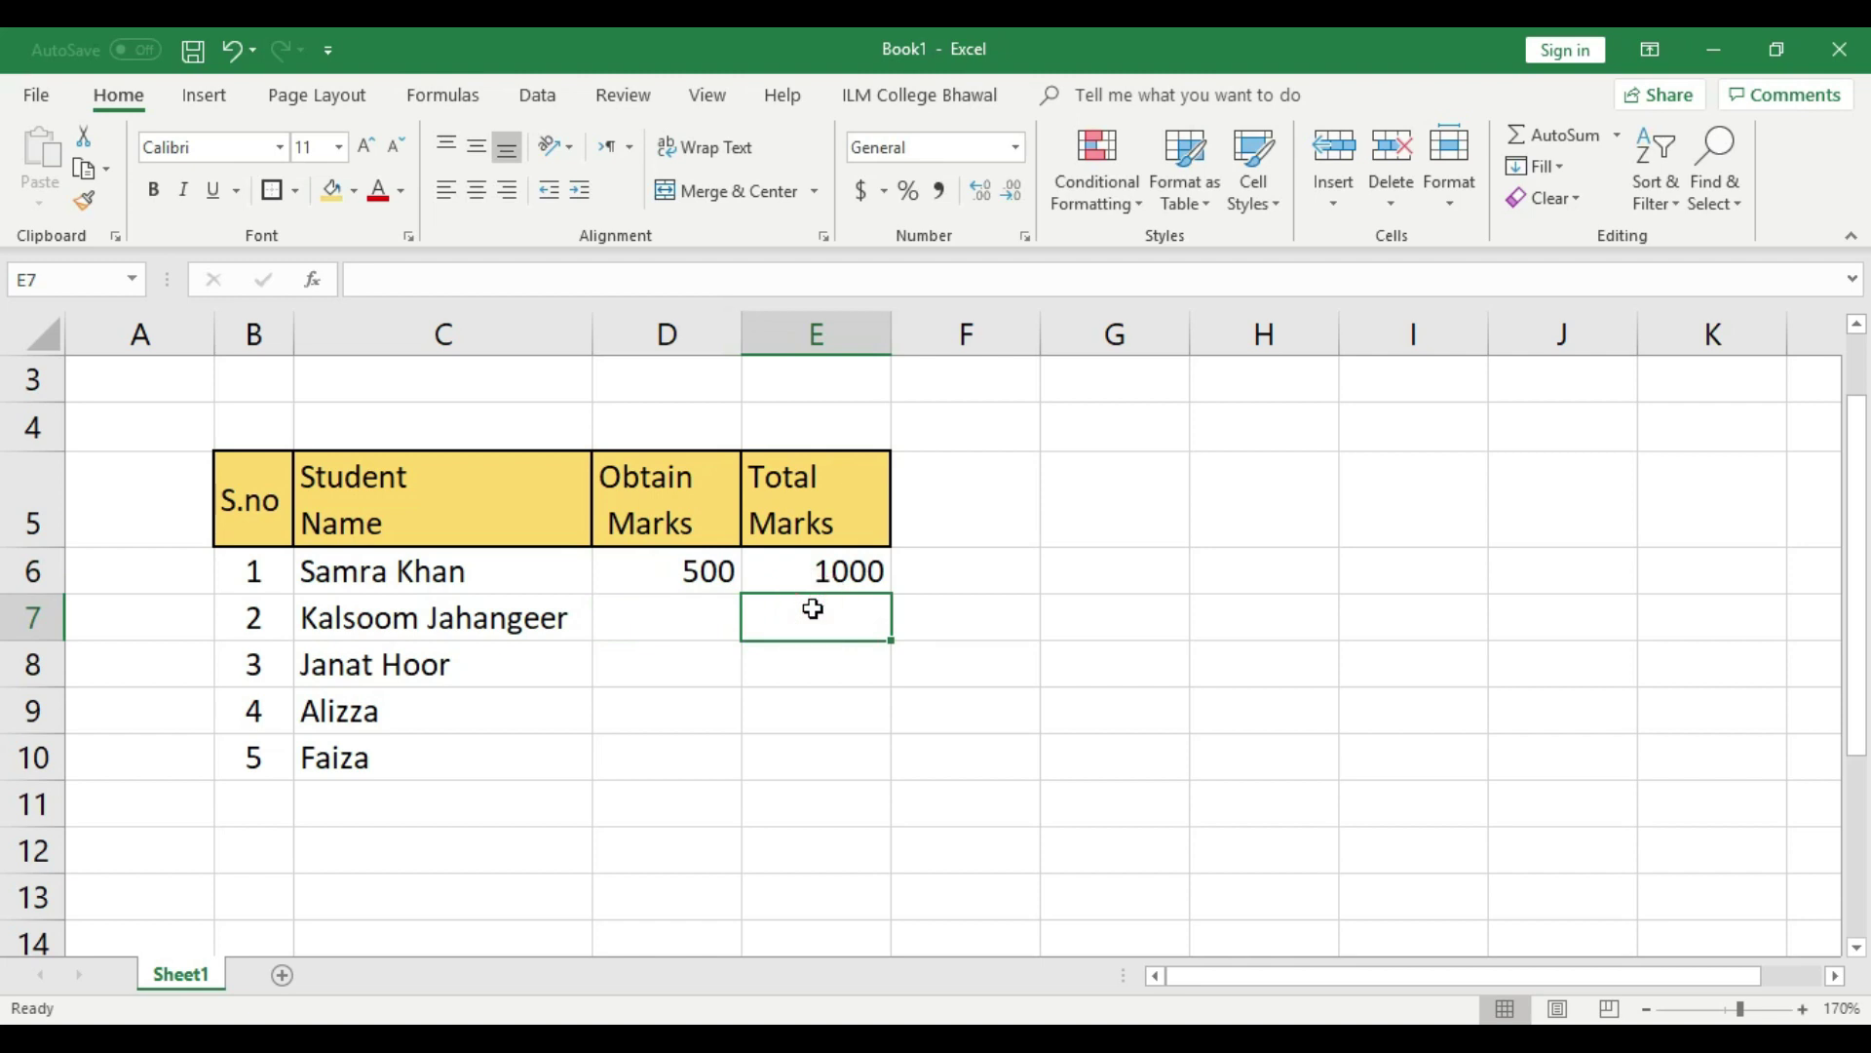
pyautogui.write('1000')
pyautogui.click(716, 634)
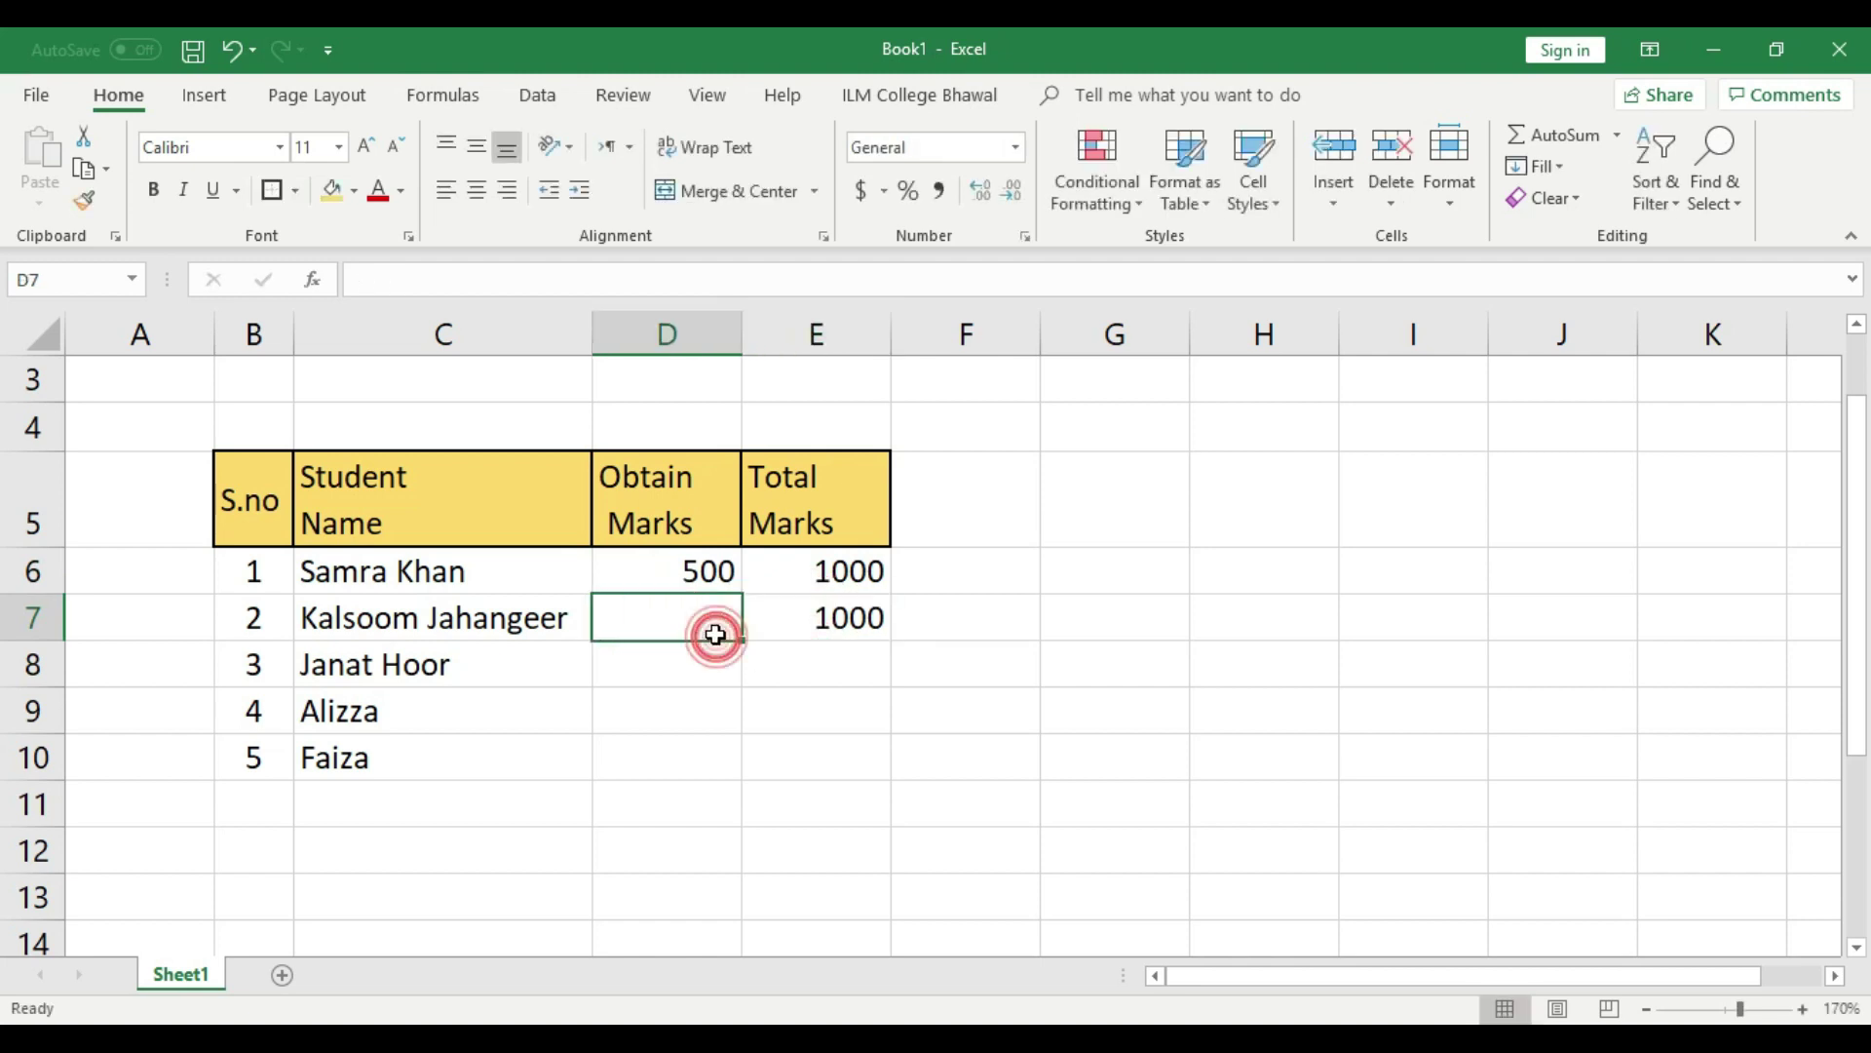
pyautogui.write('800')
pyautogui.click(806, 674)
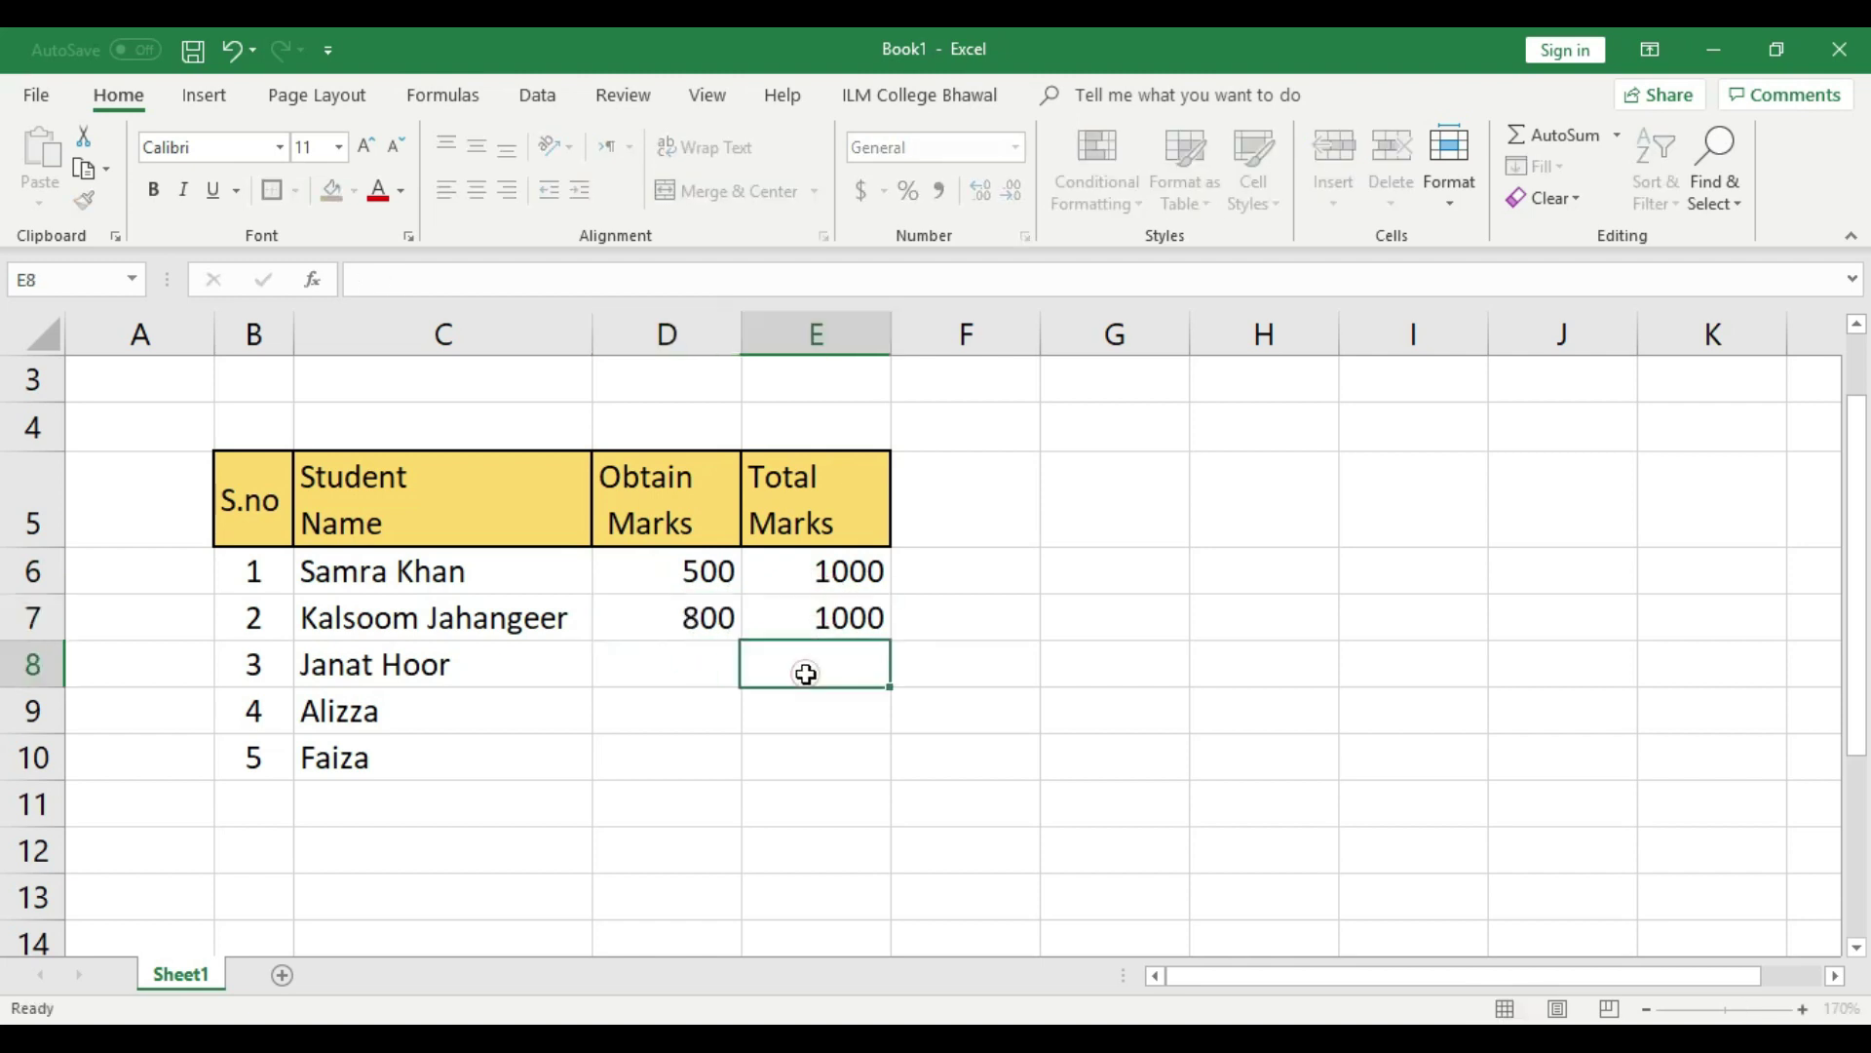
# Enter Obtain Marks 774, 400 and 700 with Total Marks 1000 for the remaining students.
pyautogui.write('2000')
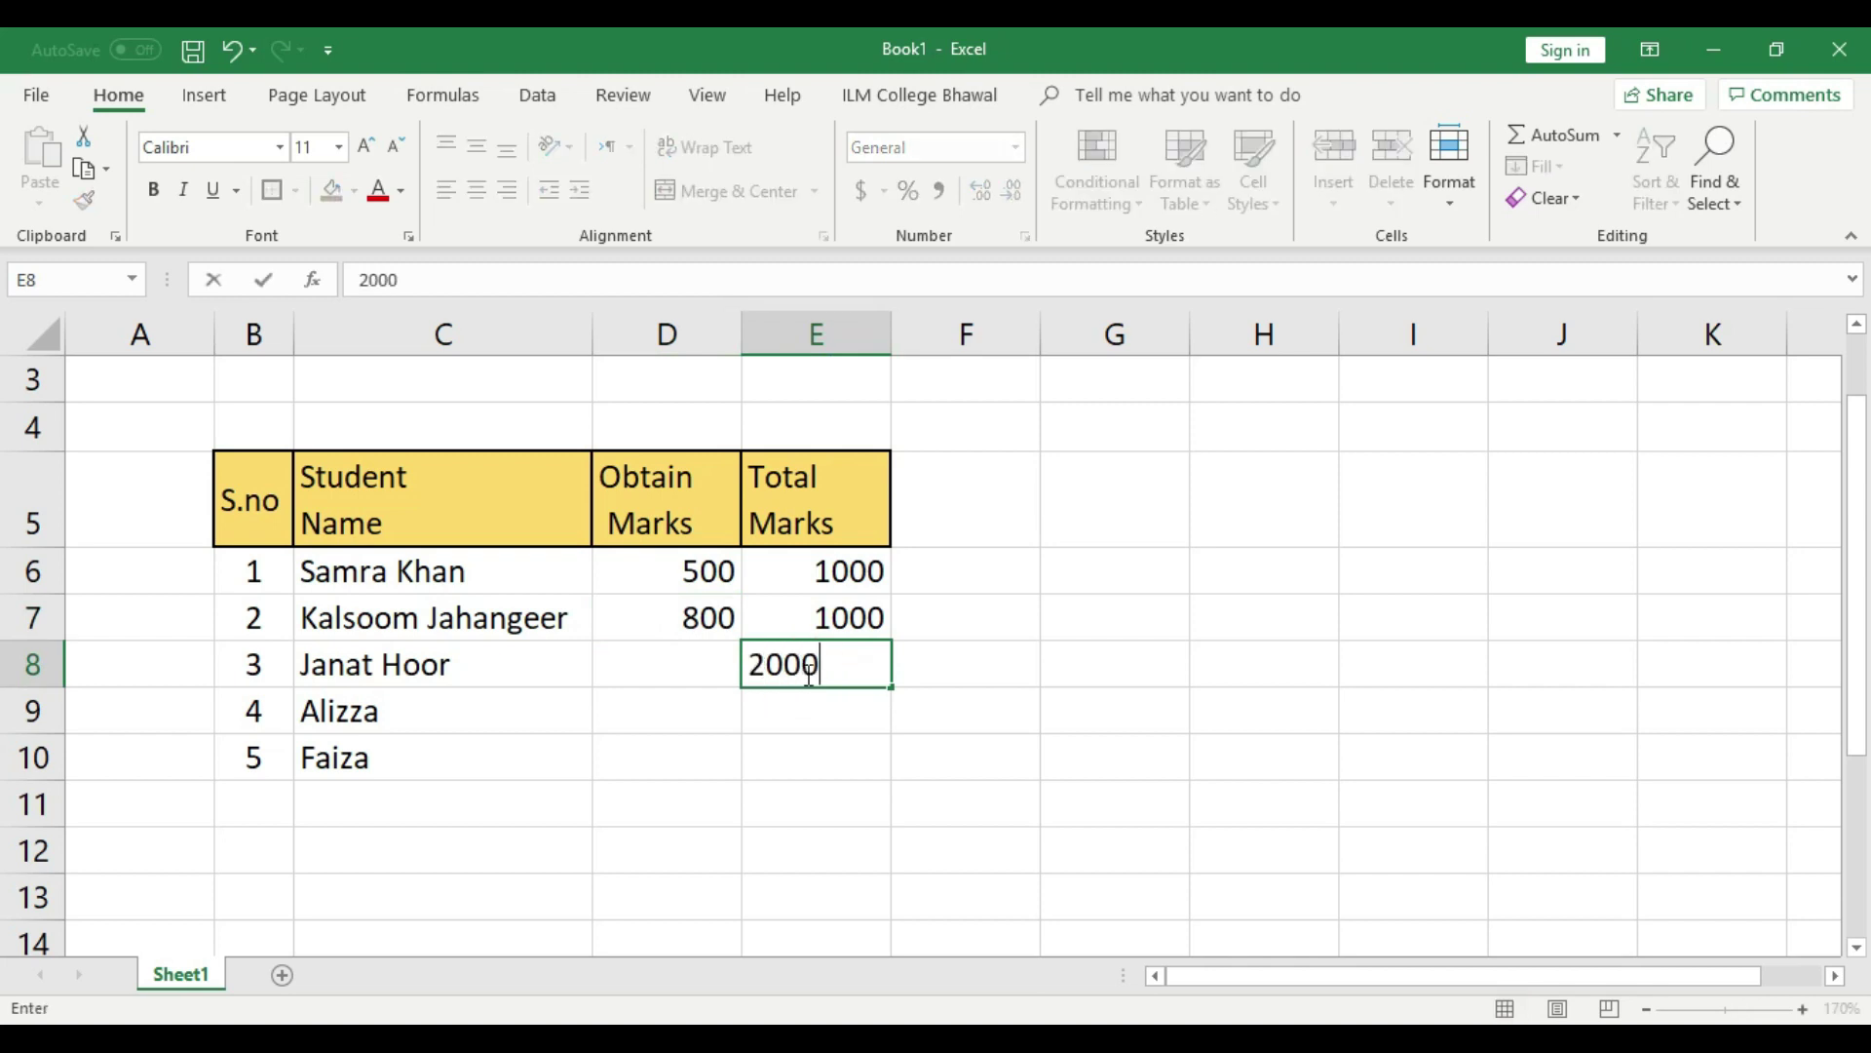
pyautogui.click(675, 663)
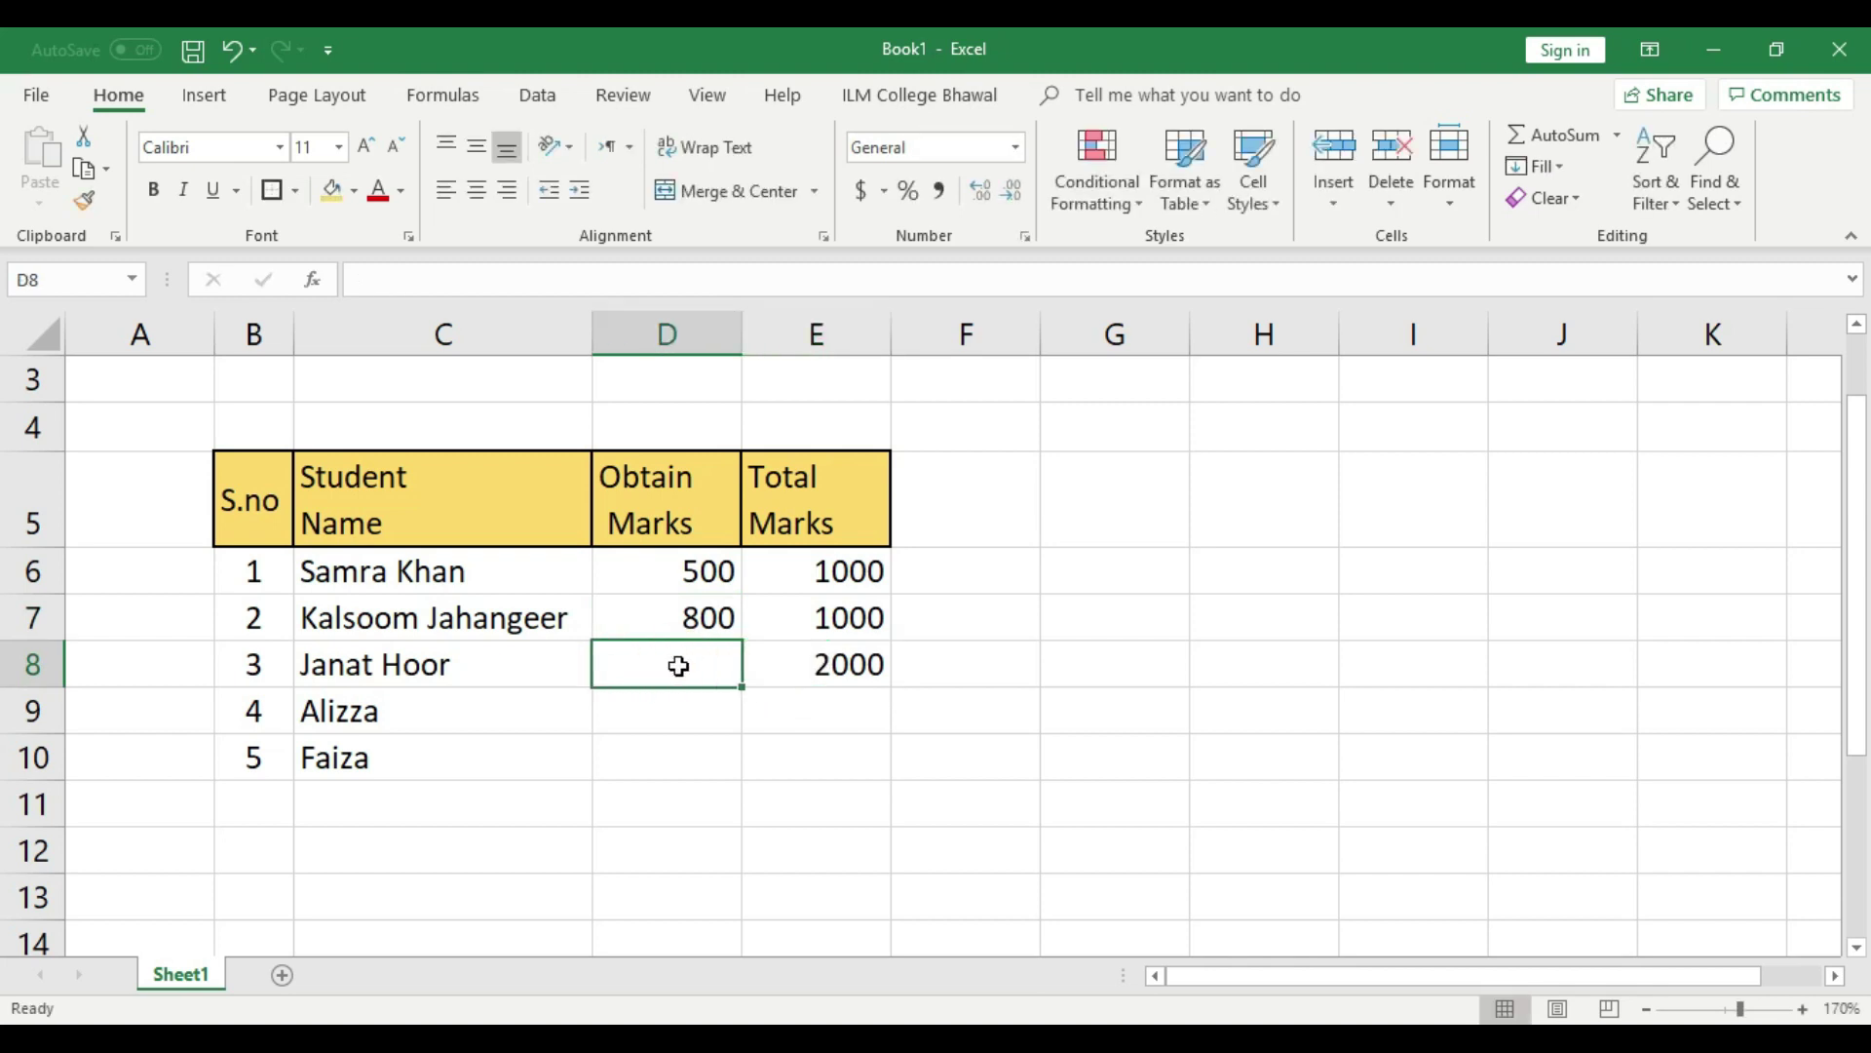
pyautogui.click(838, 668)
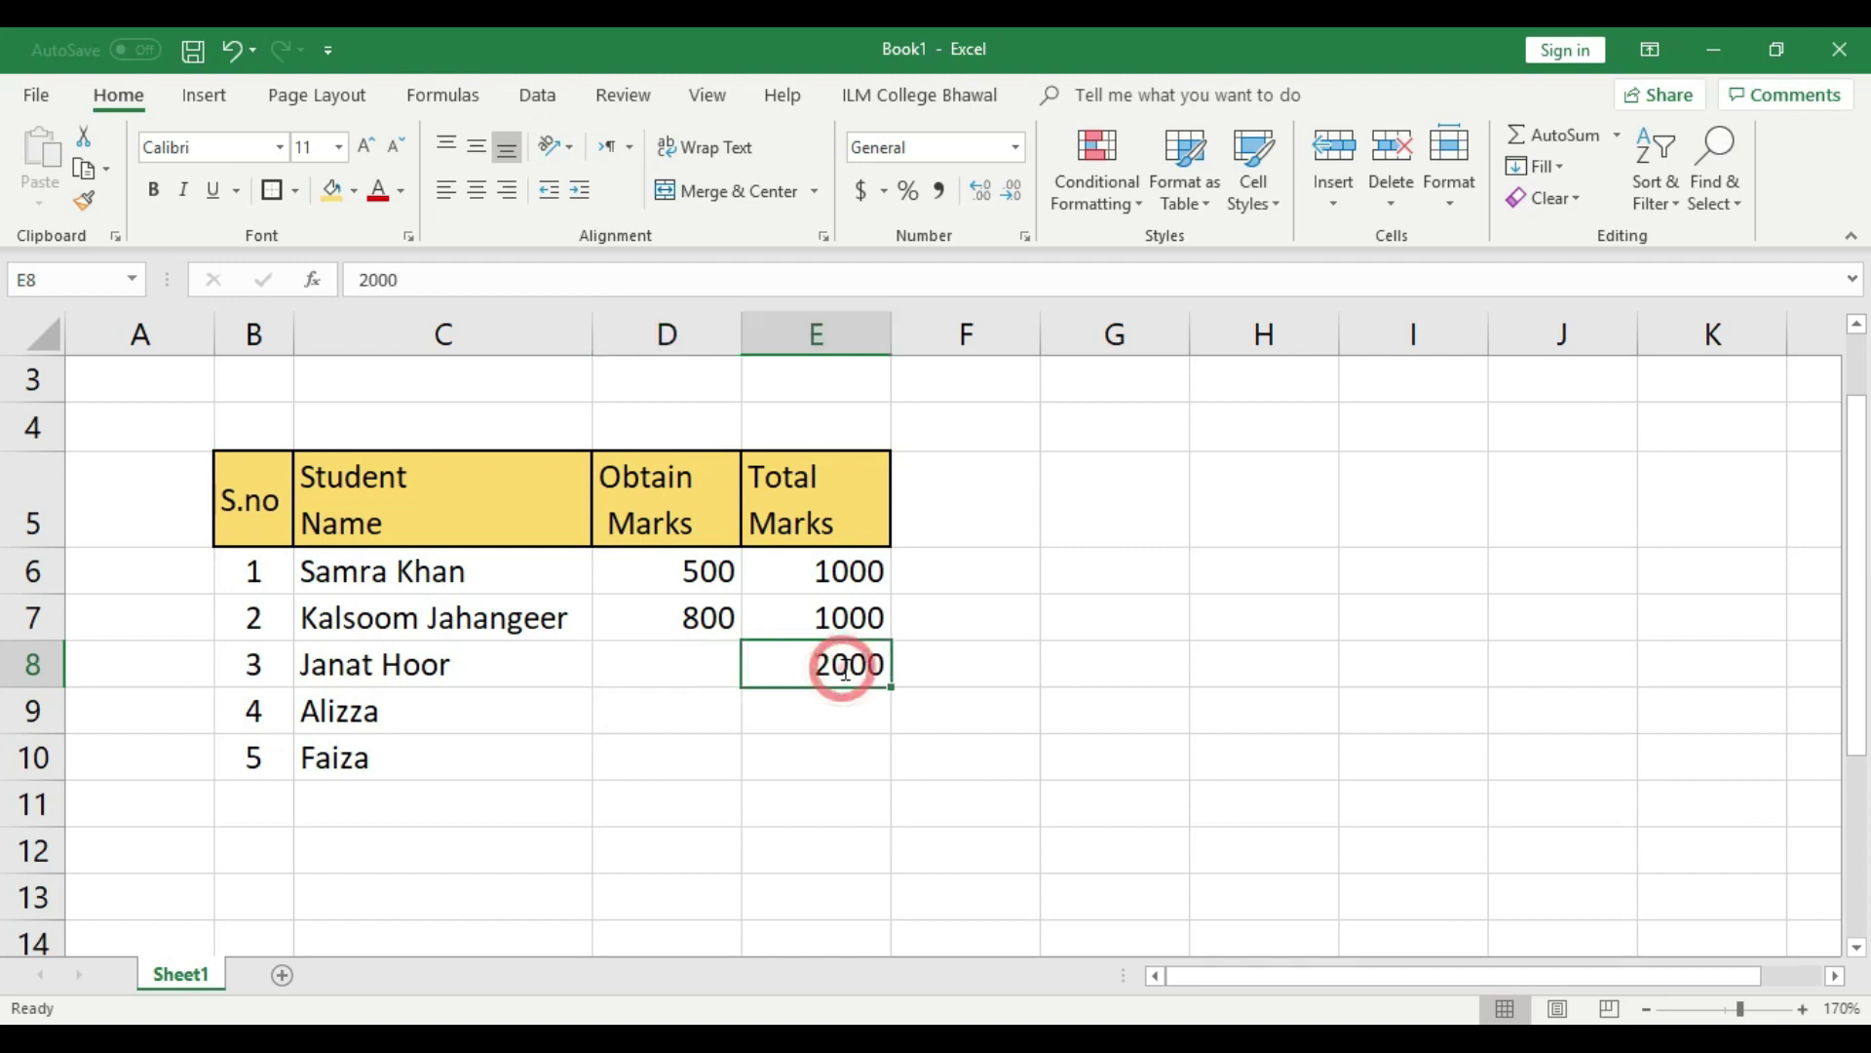
pyautogui.write('1000')
pyautogui.click(683, 665)
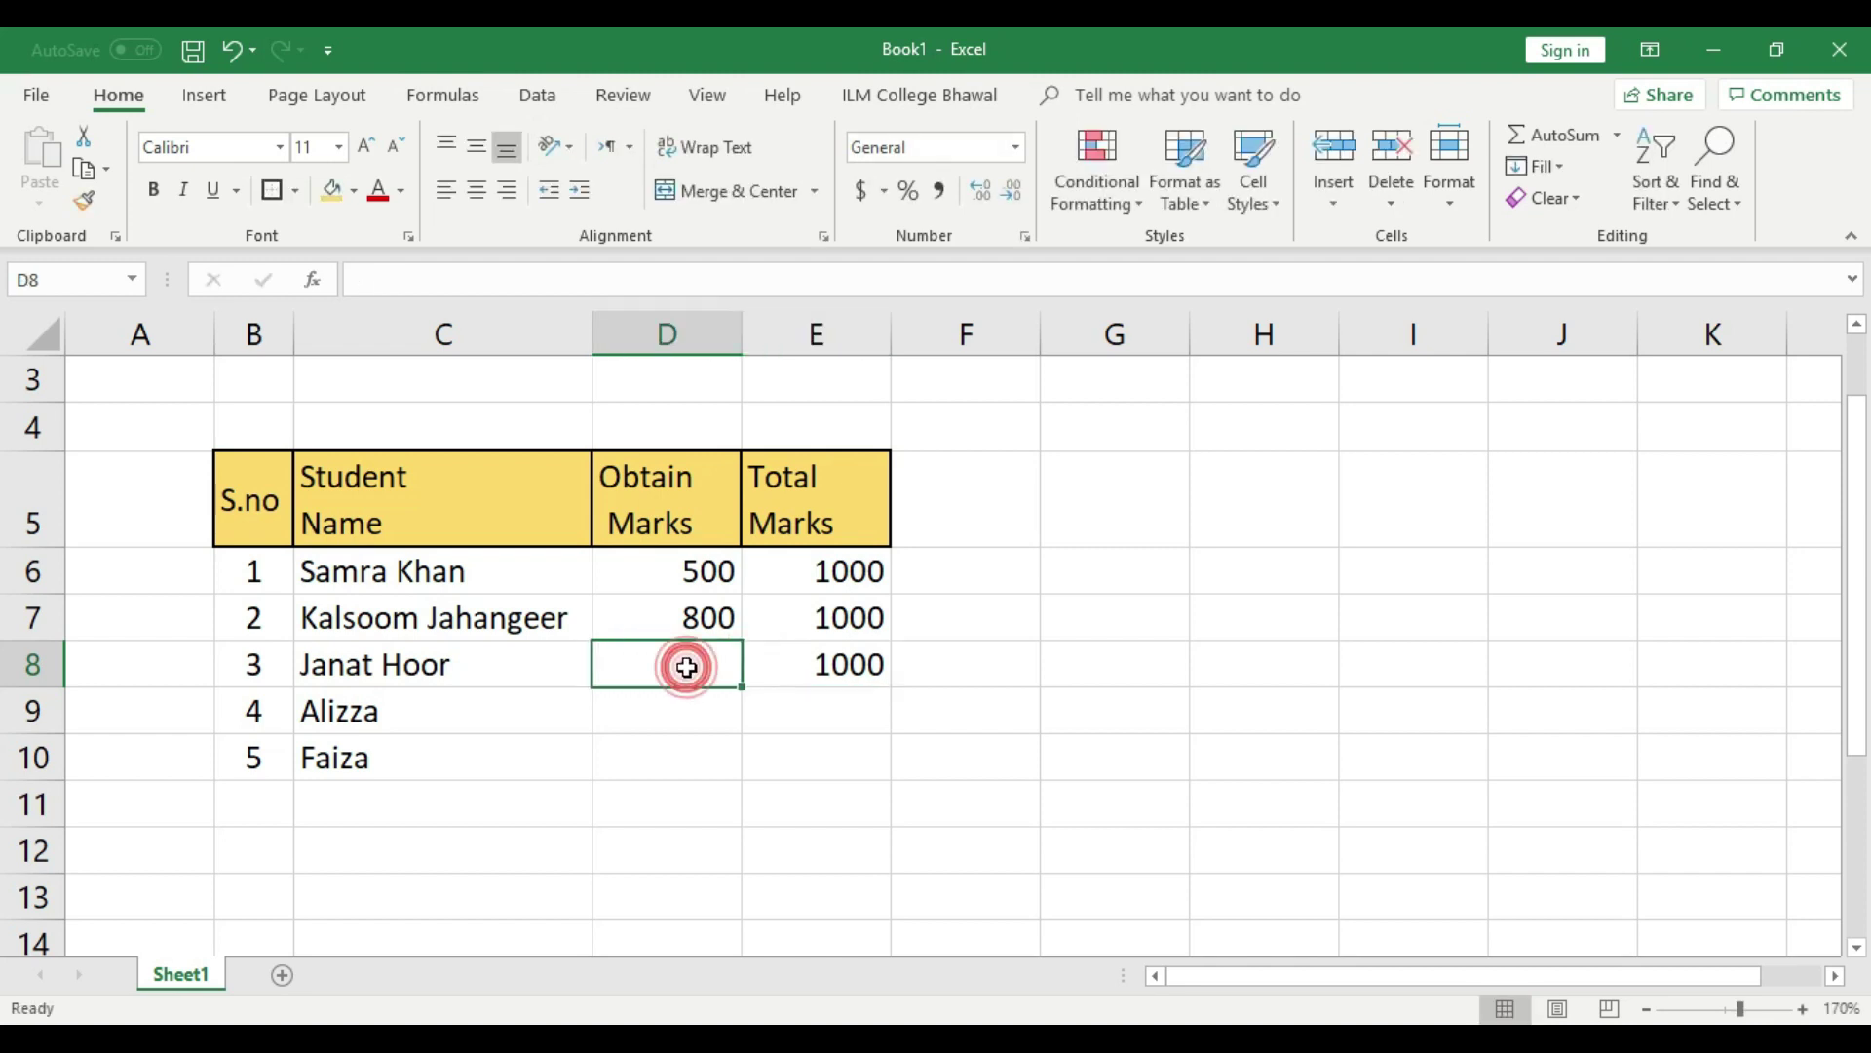
pyautogui.write('774')
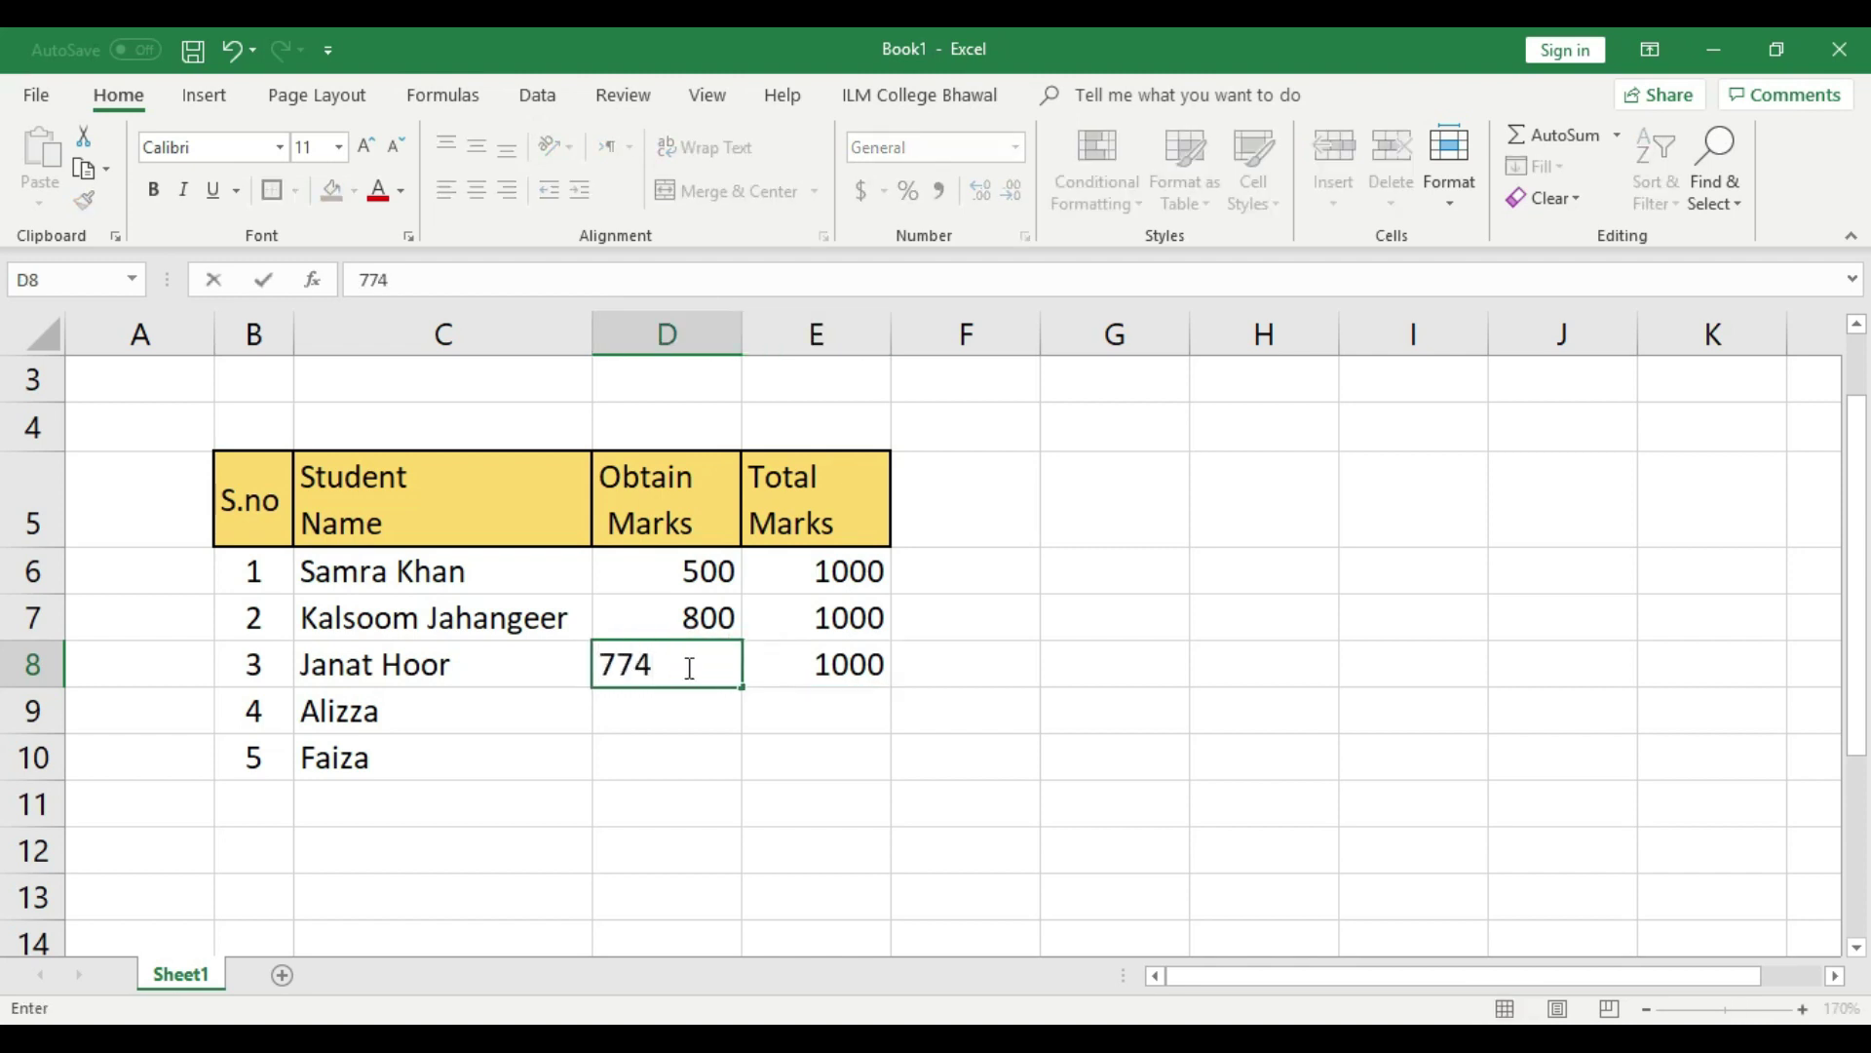
pyautogui.click(848, 719)
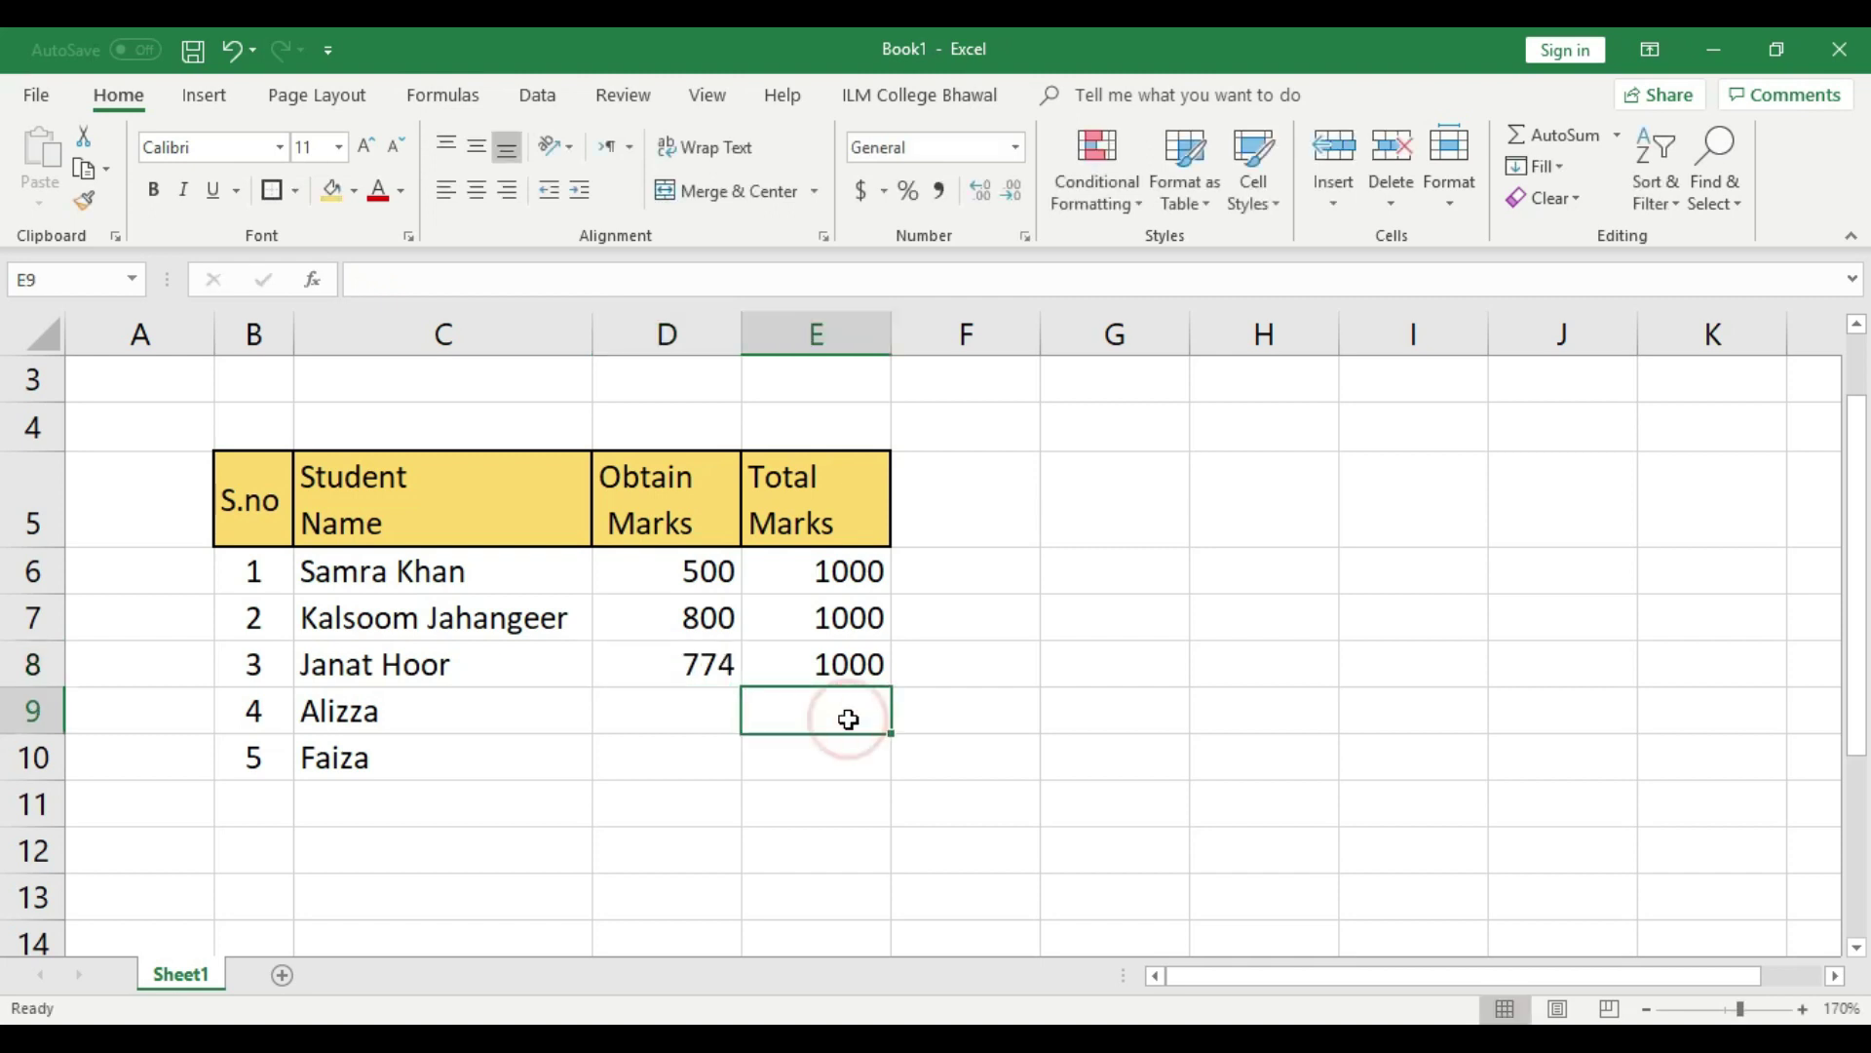
pyautogui.write('1000')
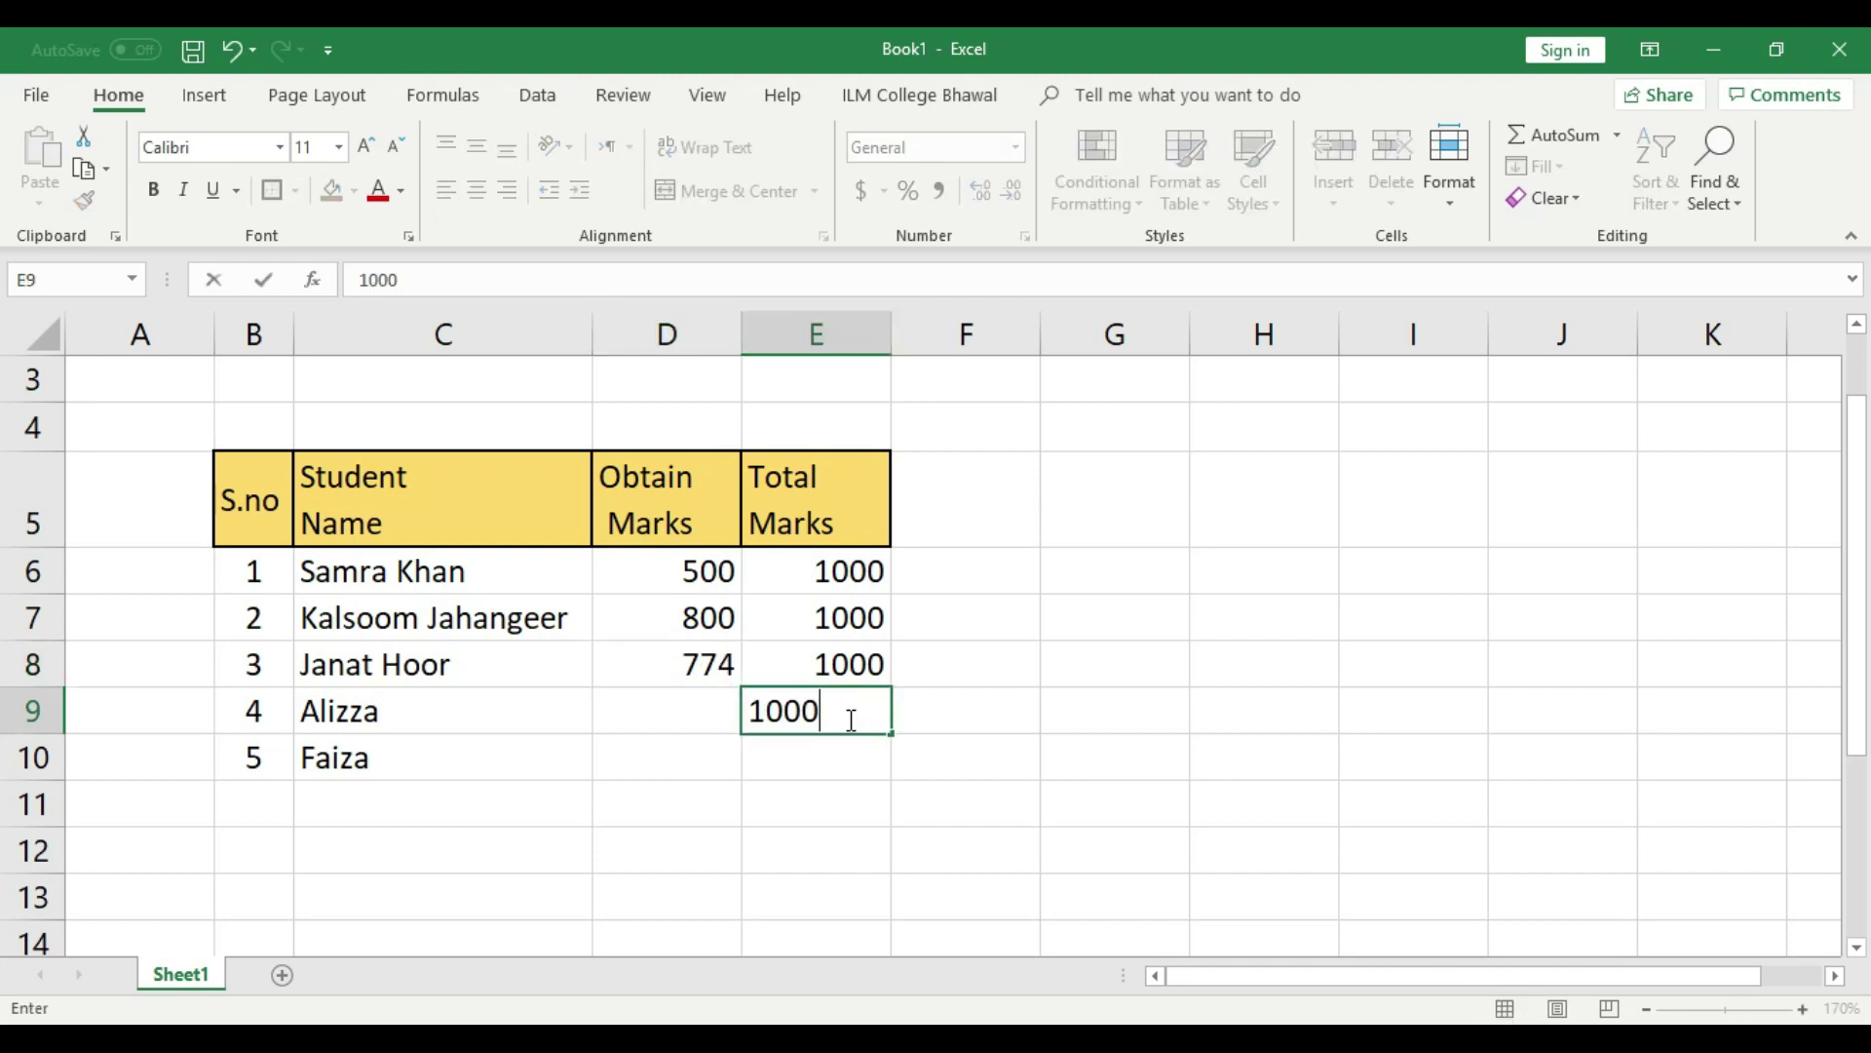
pyautogui.click(704, 716)
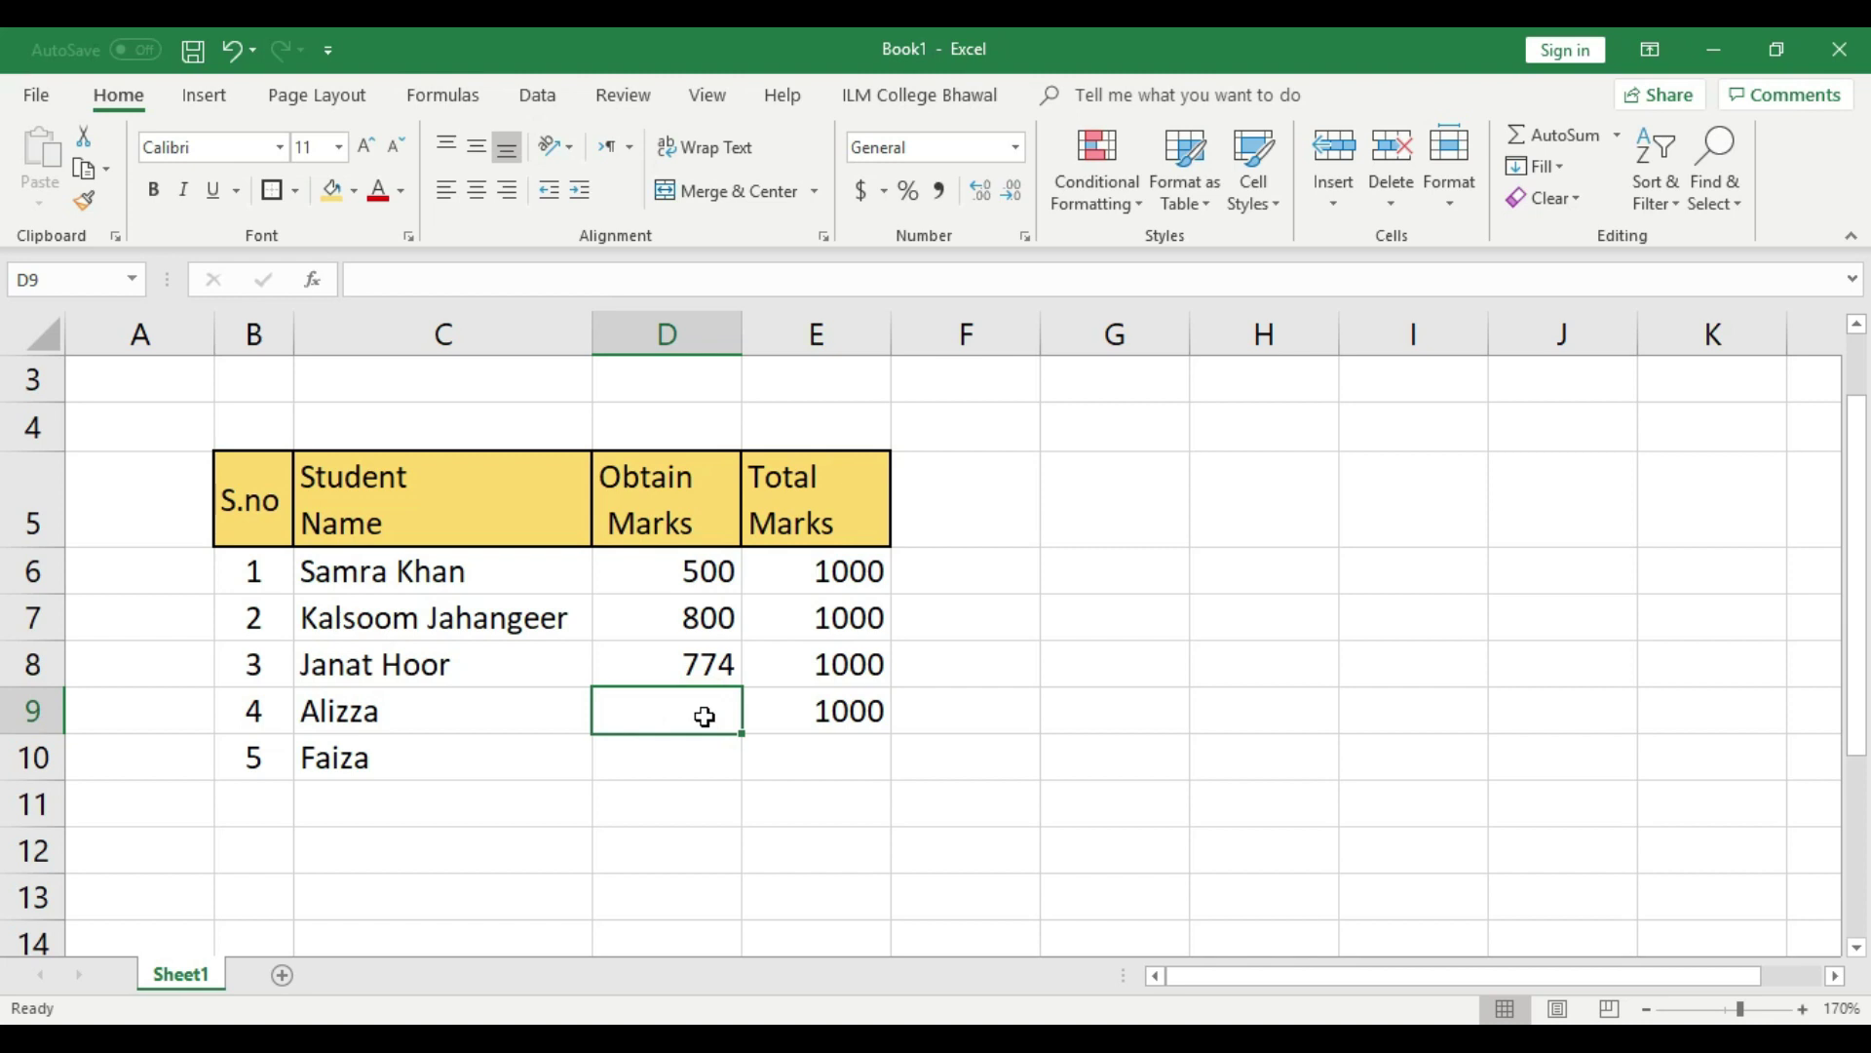
pyautogui.write('400')
pyautogui.click(814, 756)
pyautogui.write('1000')
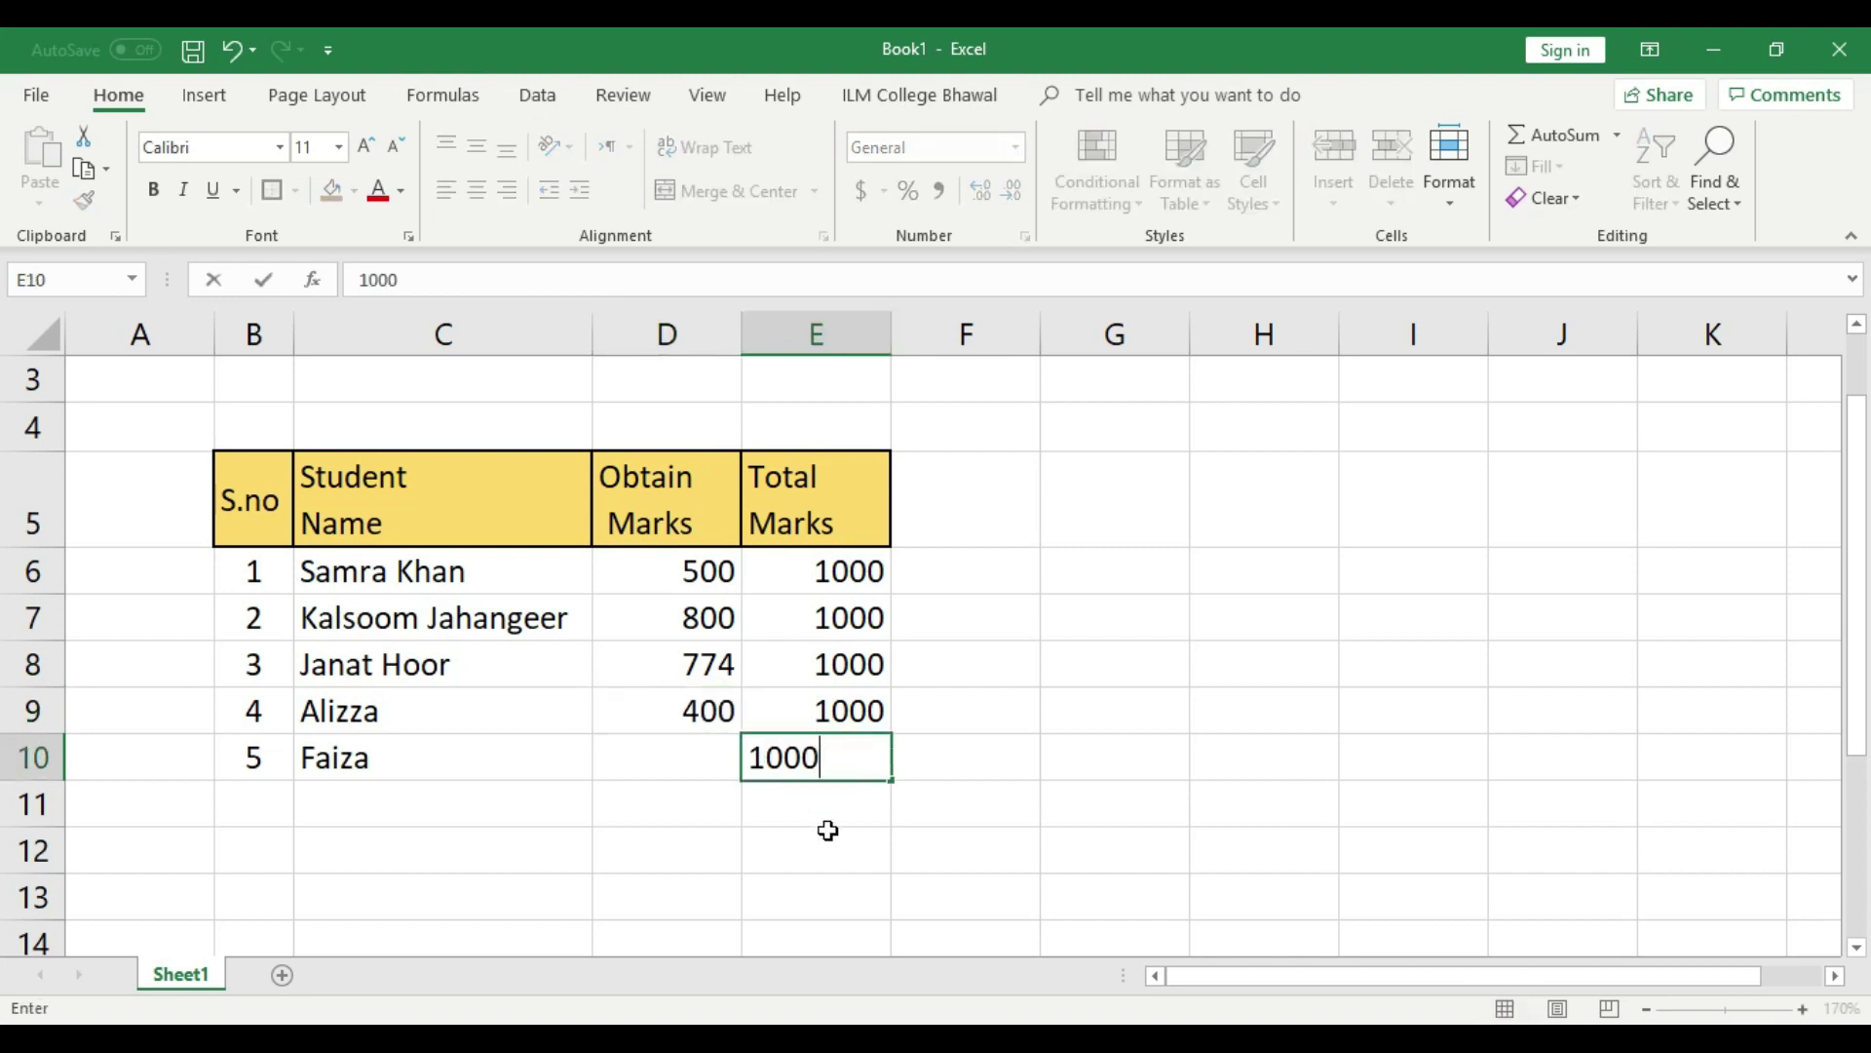
pyautogui.click(711, 757)
pyautogui.write('700')
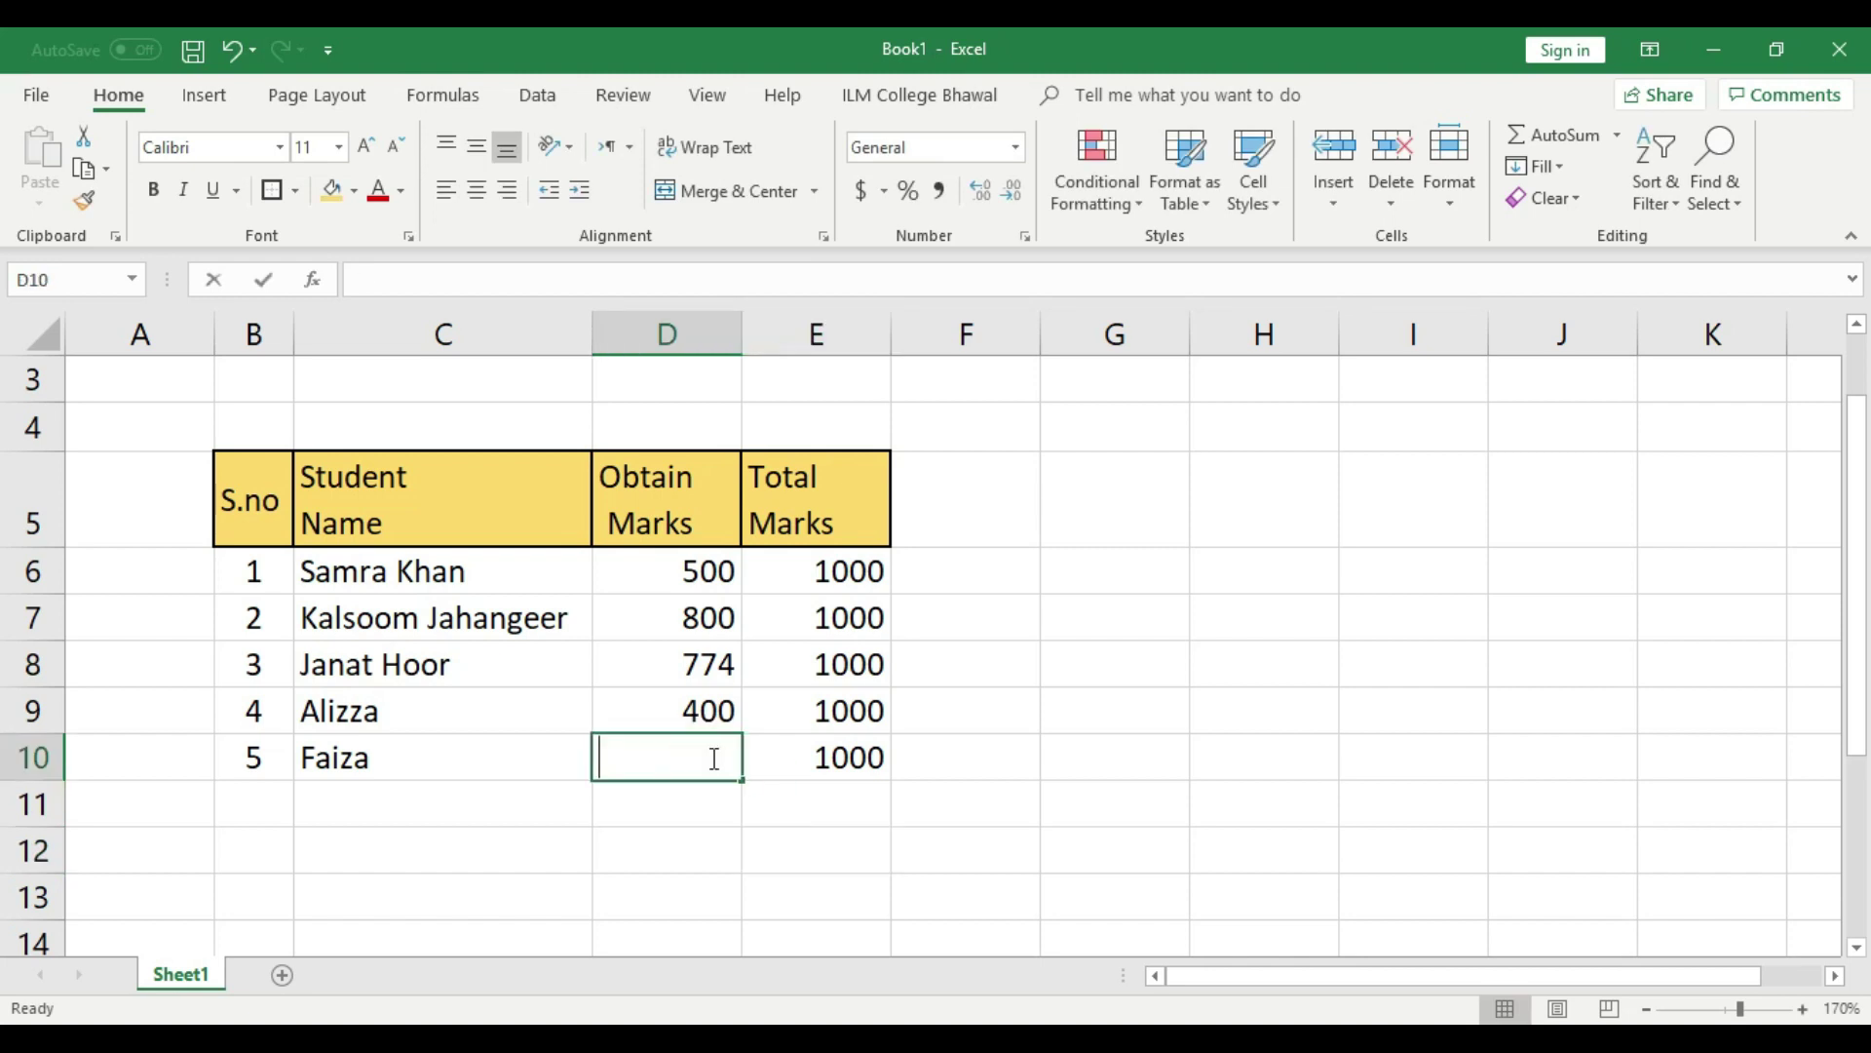
pyautogui.click(795, 902)
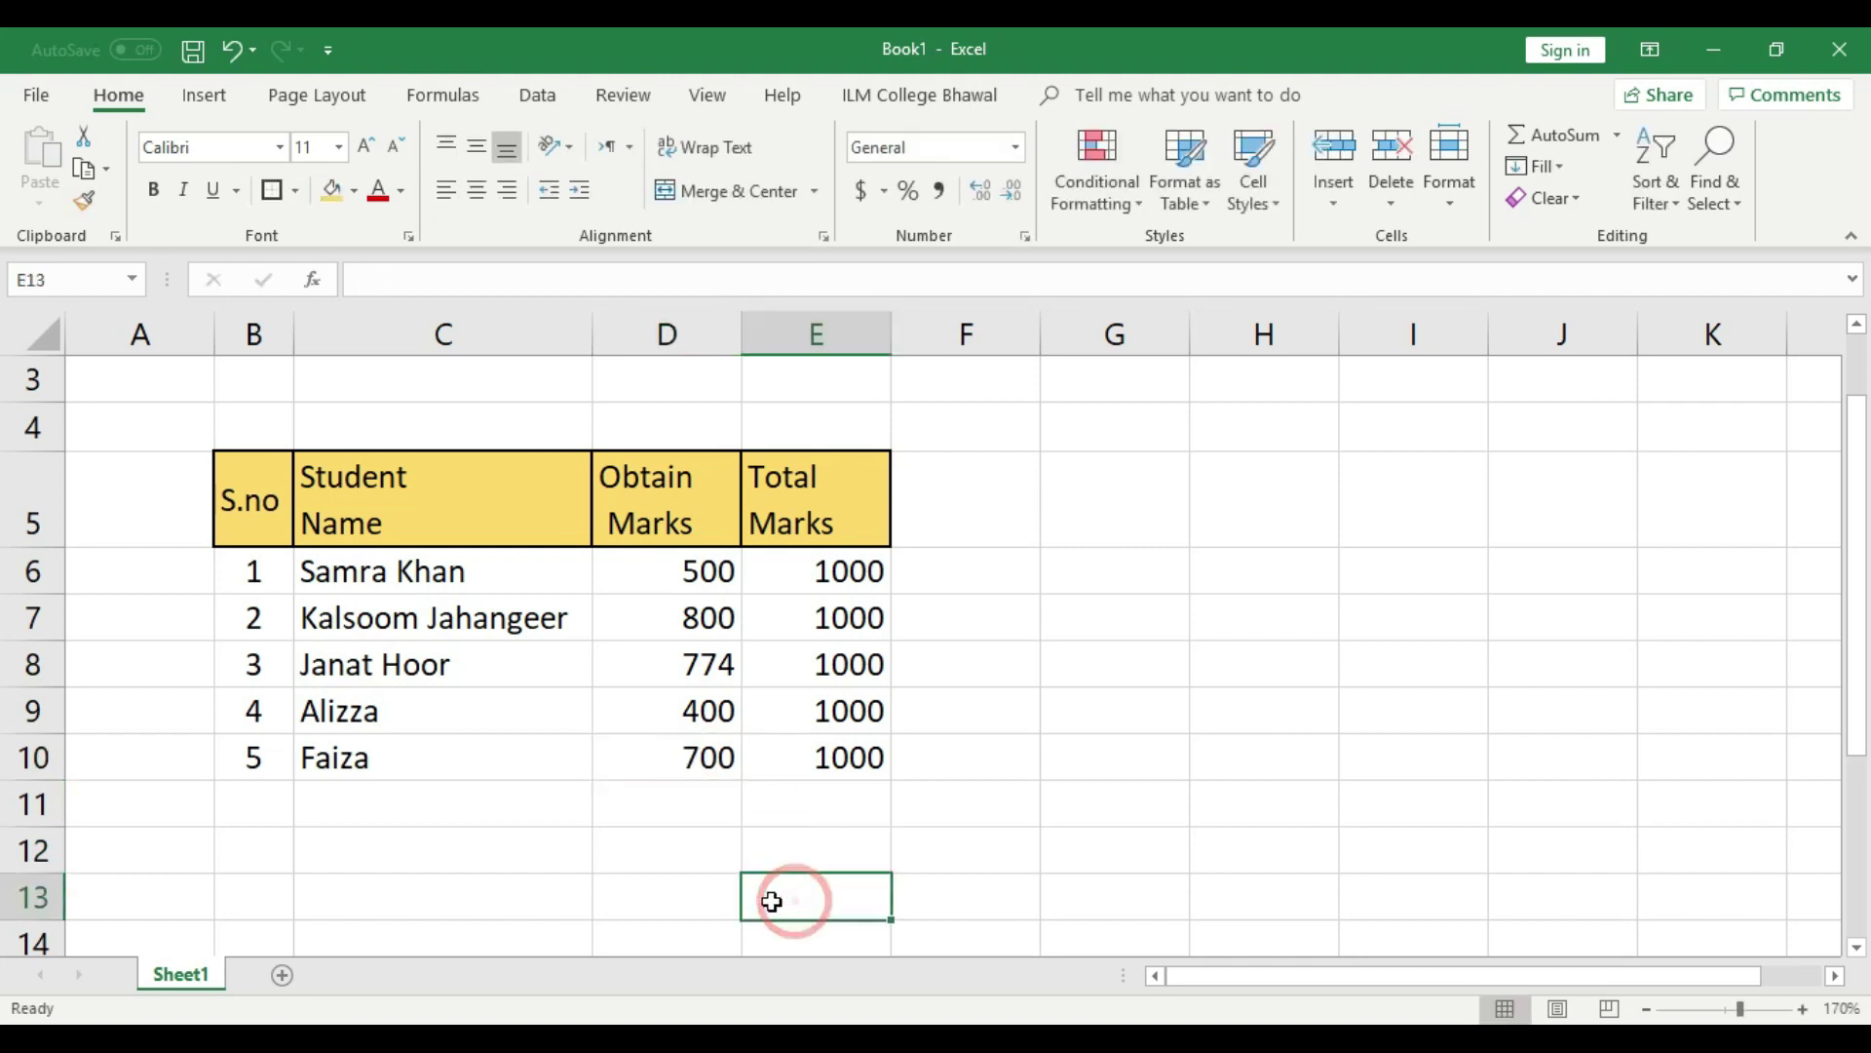
# Autofit the Total Marks column E, then type 'Percentange' into F5.
pyautogui.moveTo(243, 807); pyautogui.dragTo(831, 802)
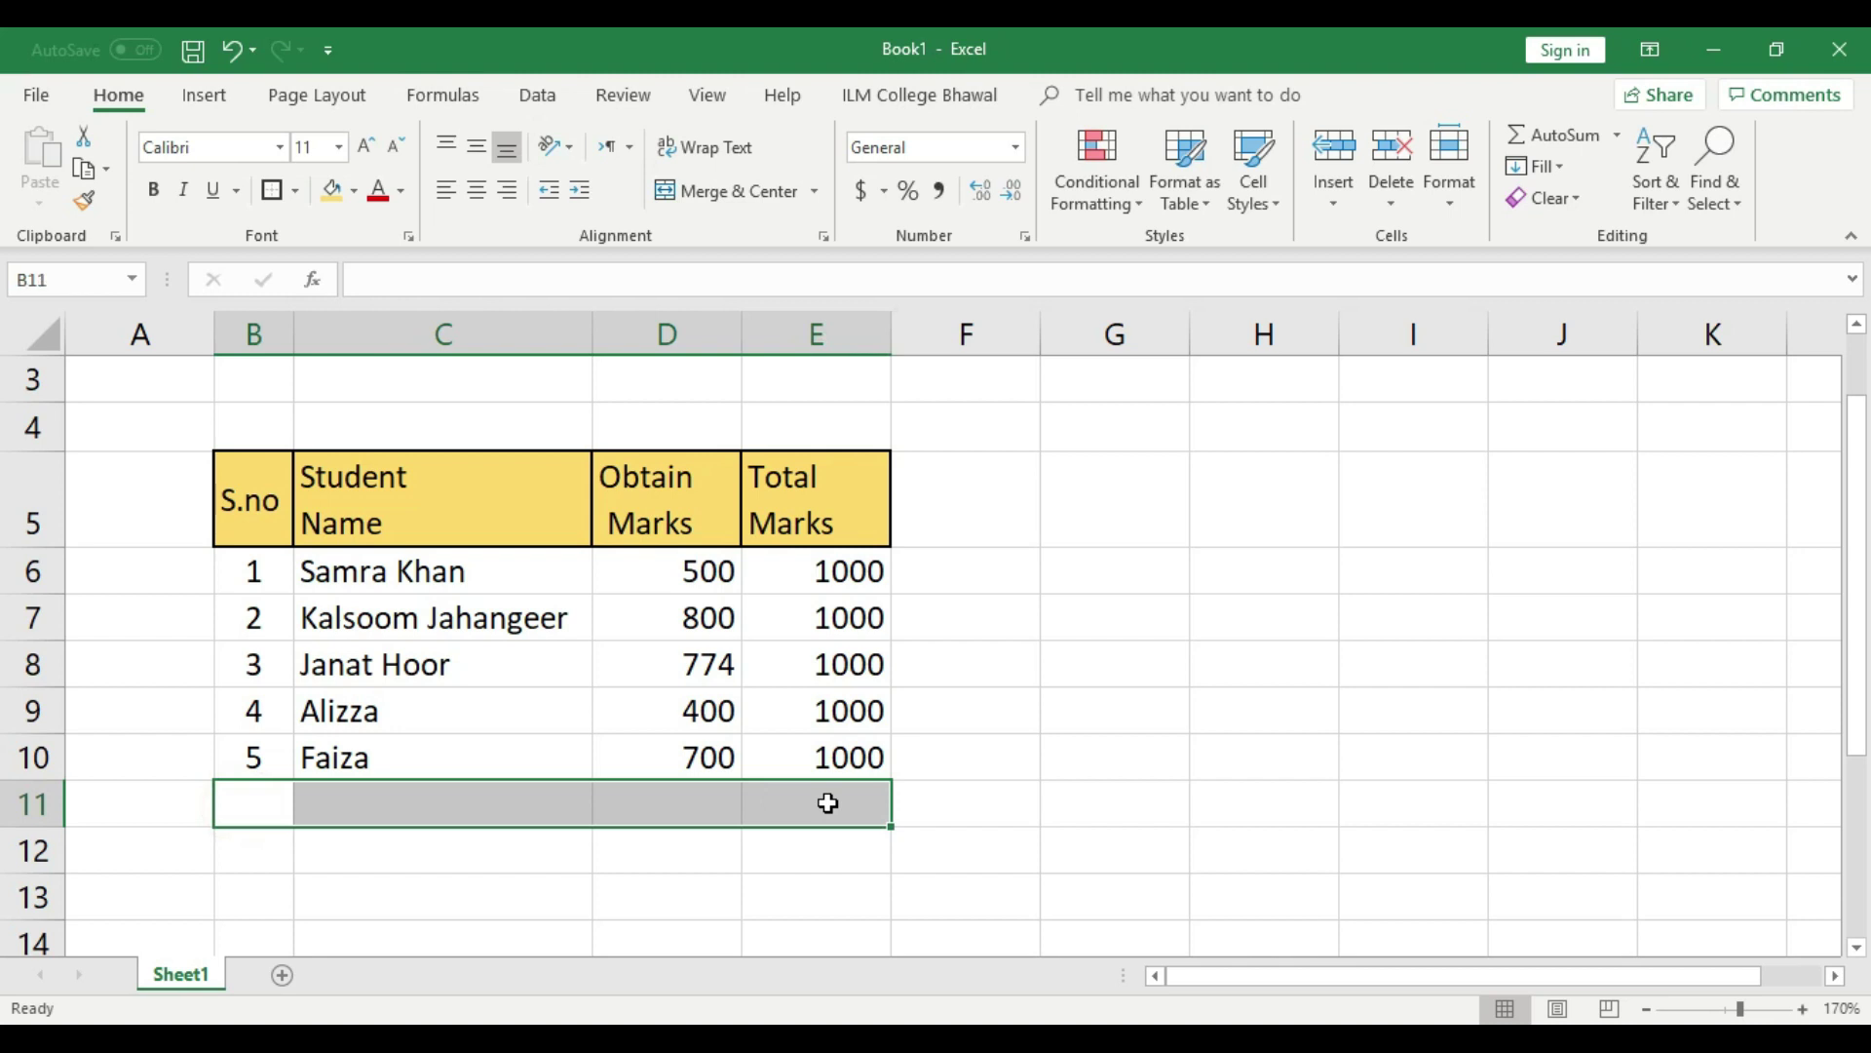
pyautogui.click(1144, 690)
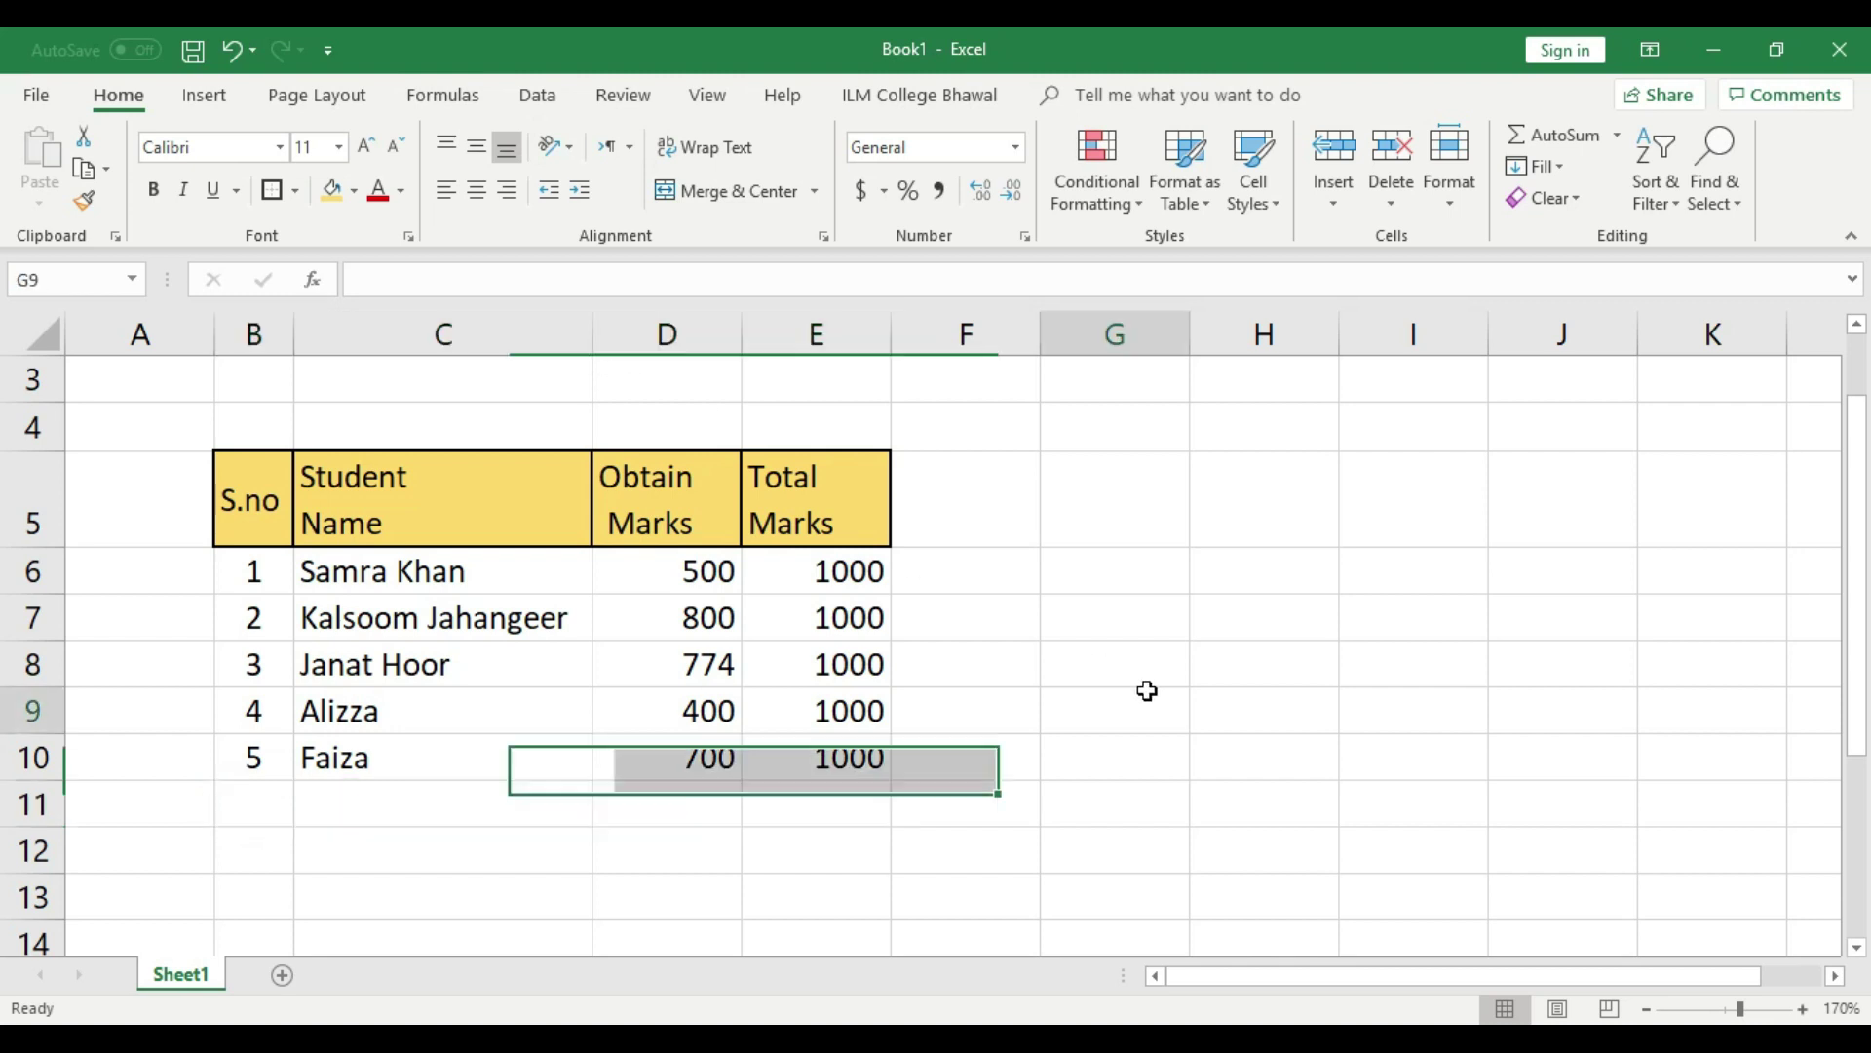
pyautogui.click(1014, 510)
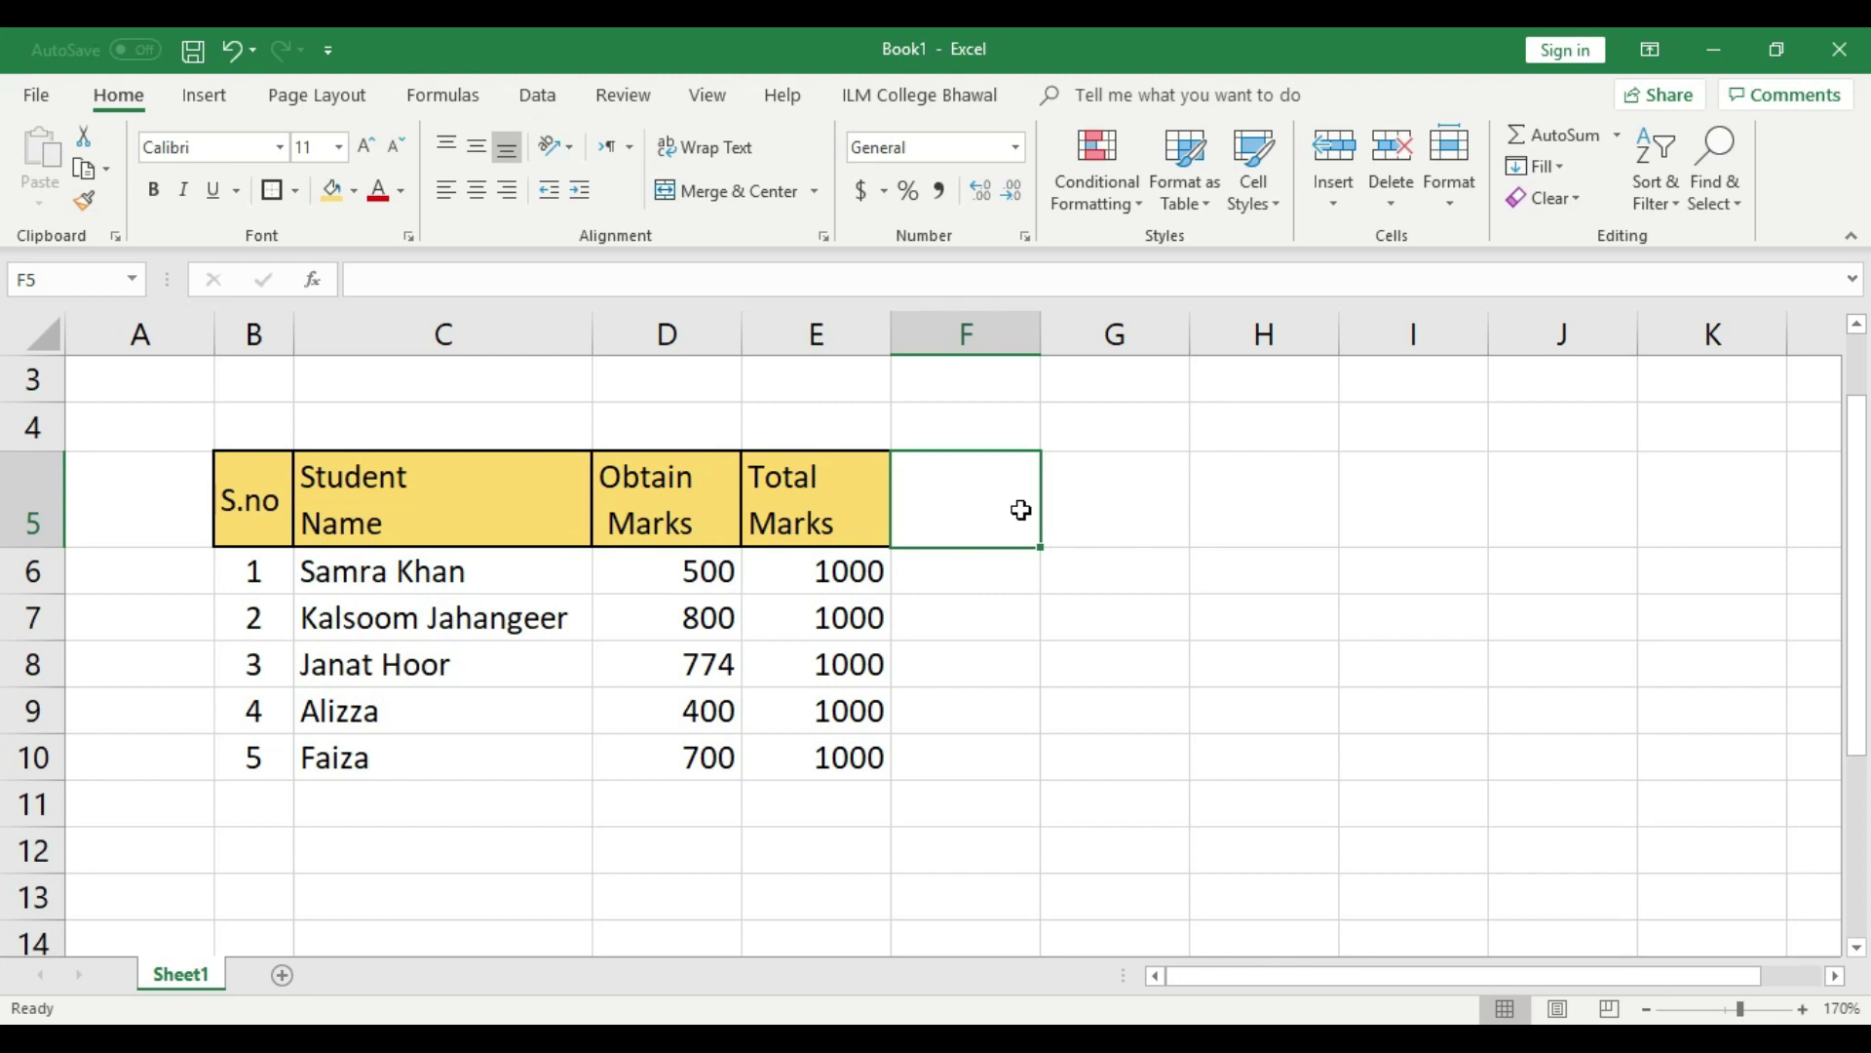
pyautogui.doubleClick(895, 341)
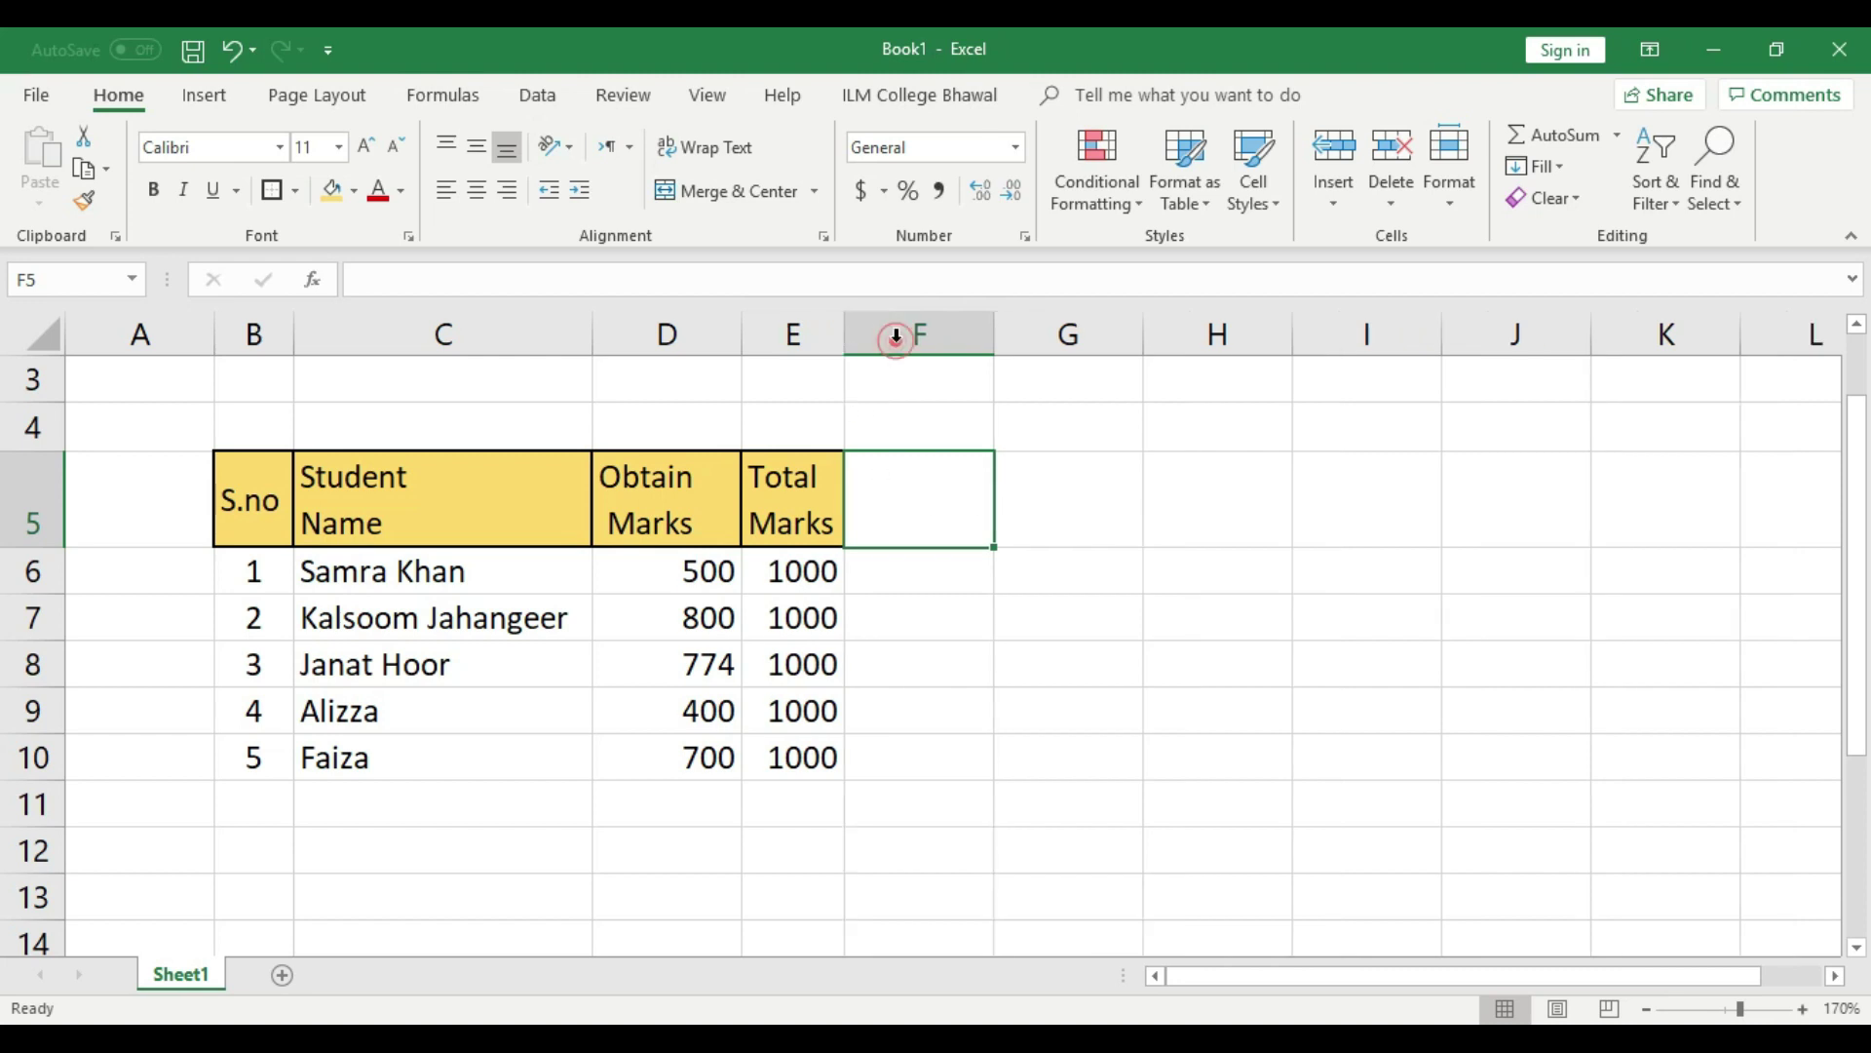
pyautogui.click(694, 584)
pyautogui.click(829, 571)
pyautogui.click(721, 563)
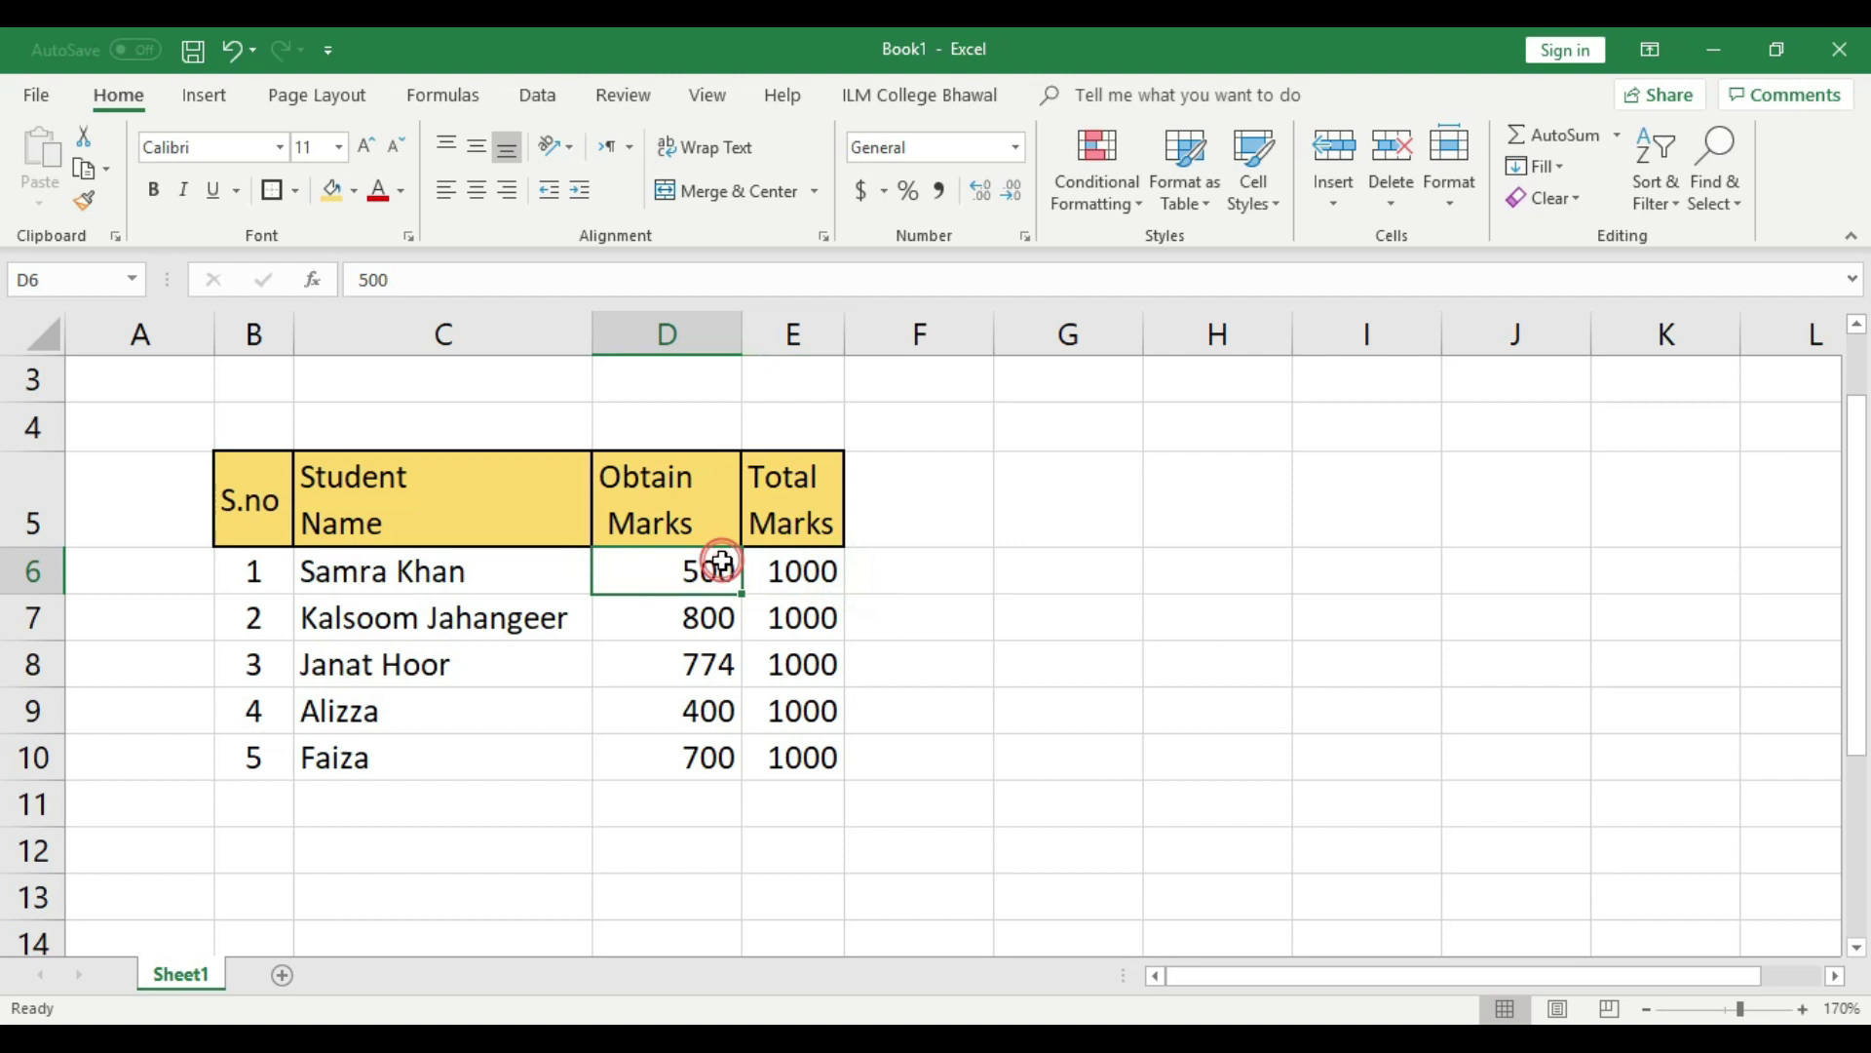
pyautogui.click(938, 504)
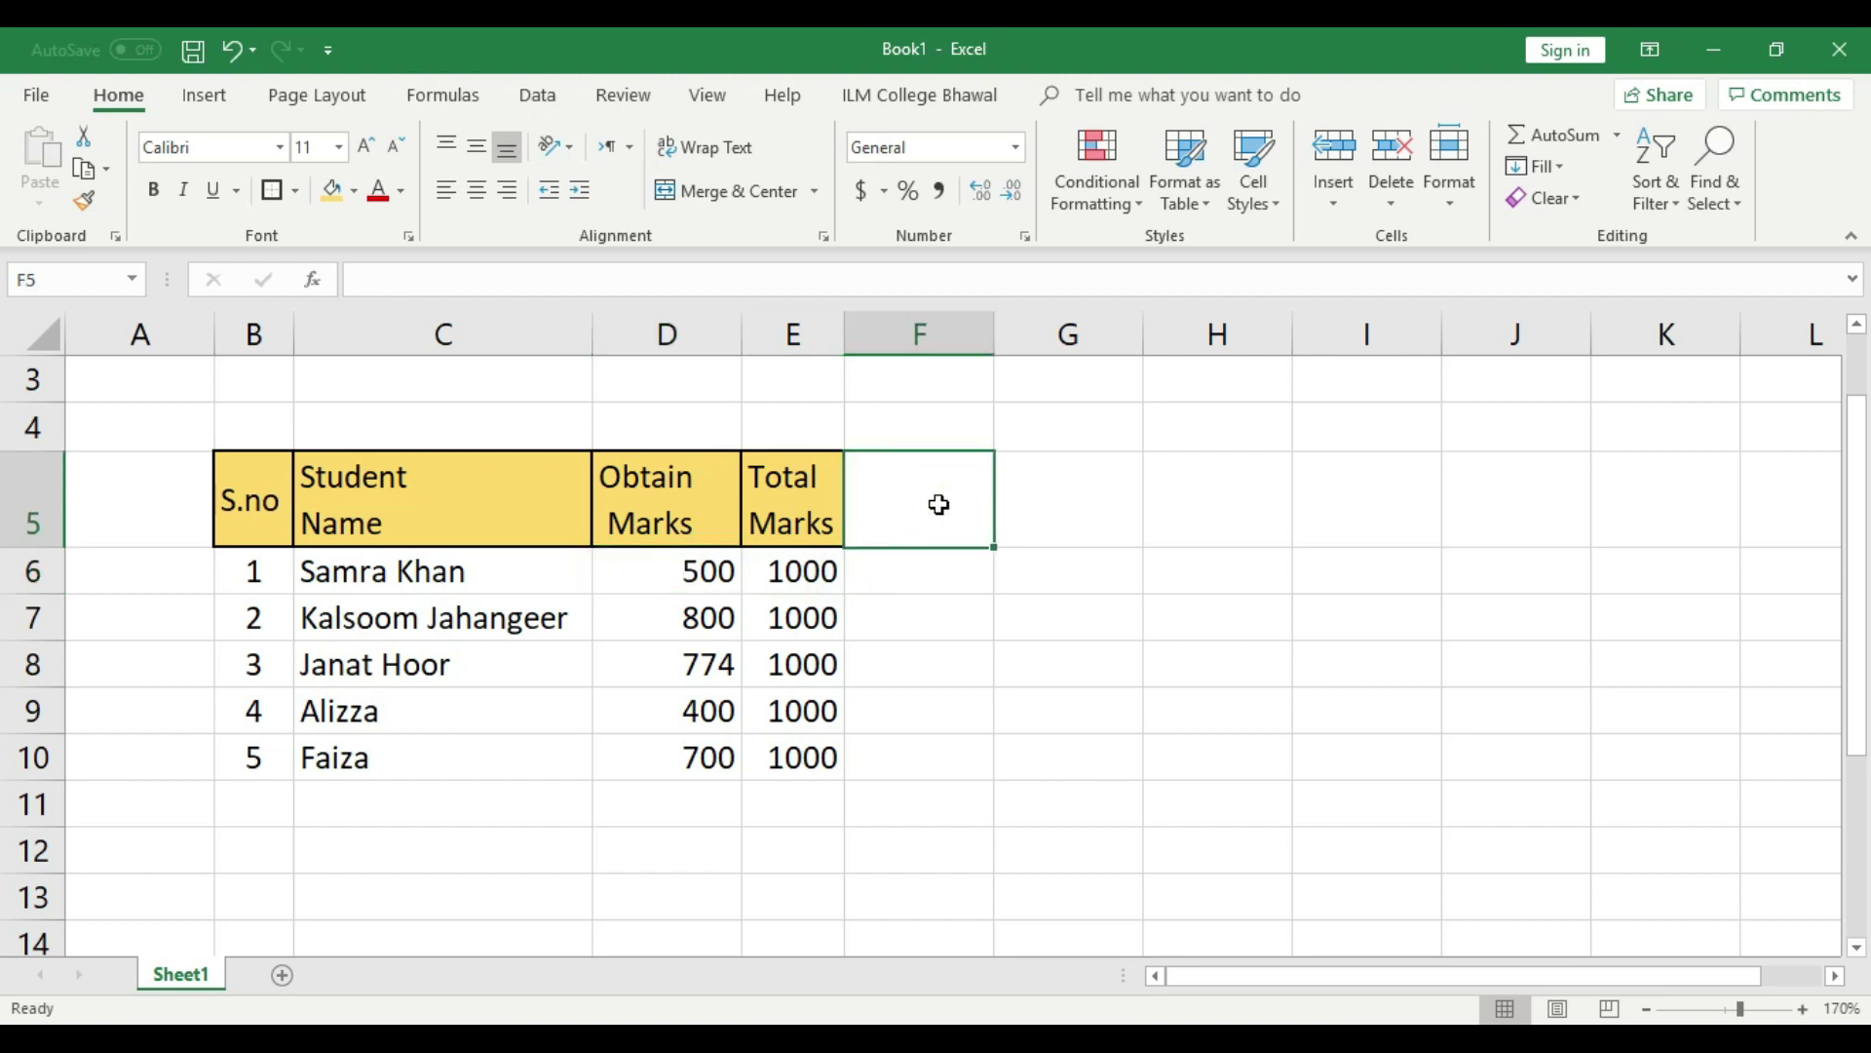
pyautogui.write('Percentange')
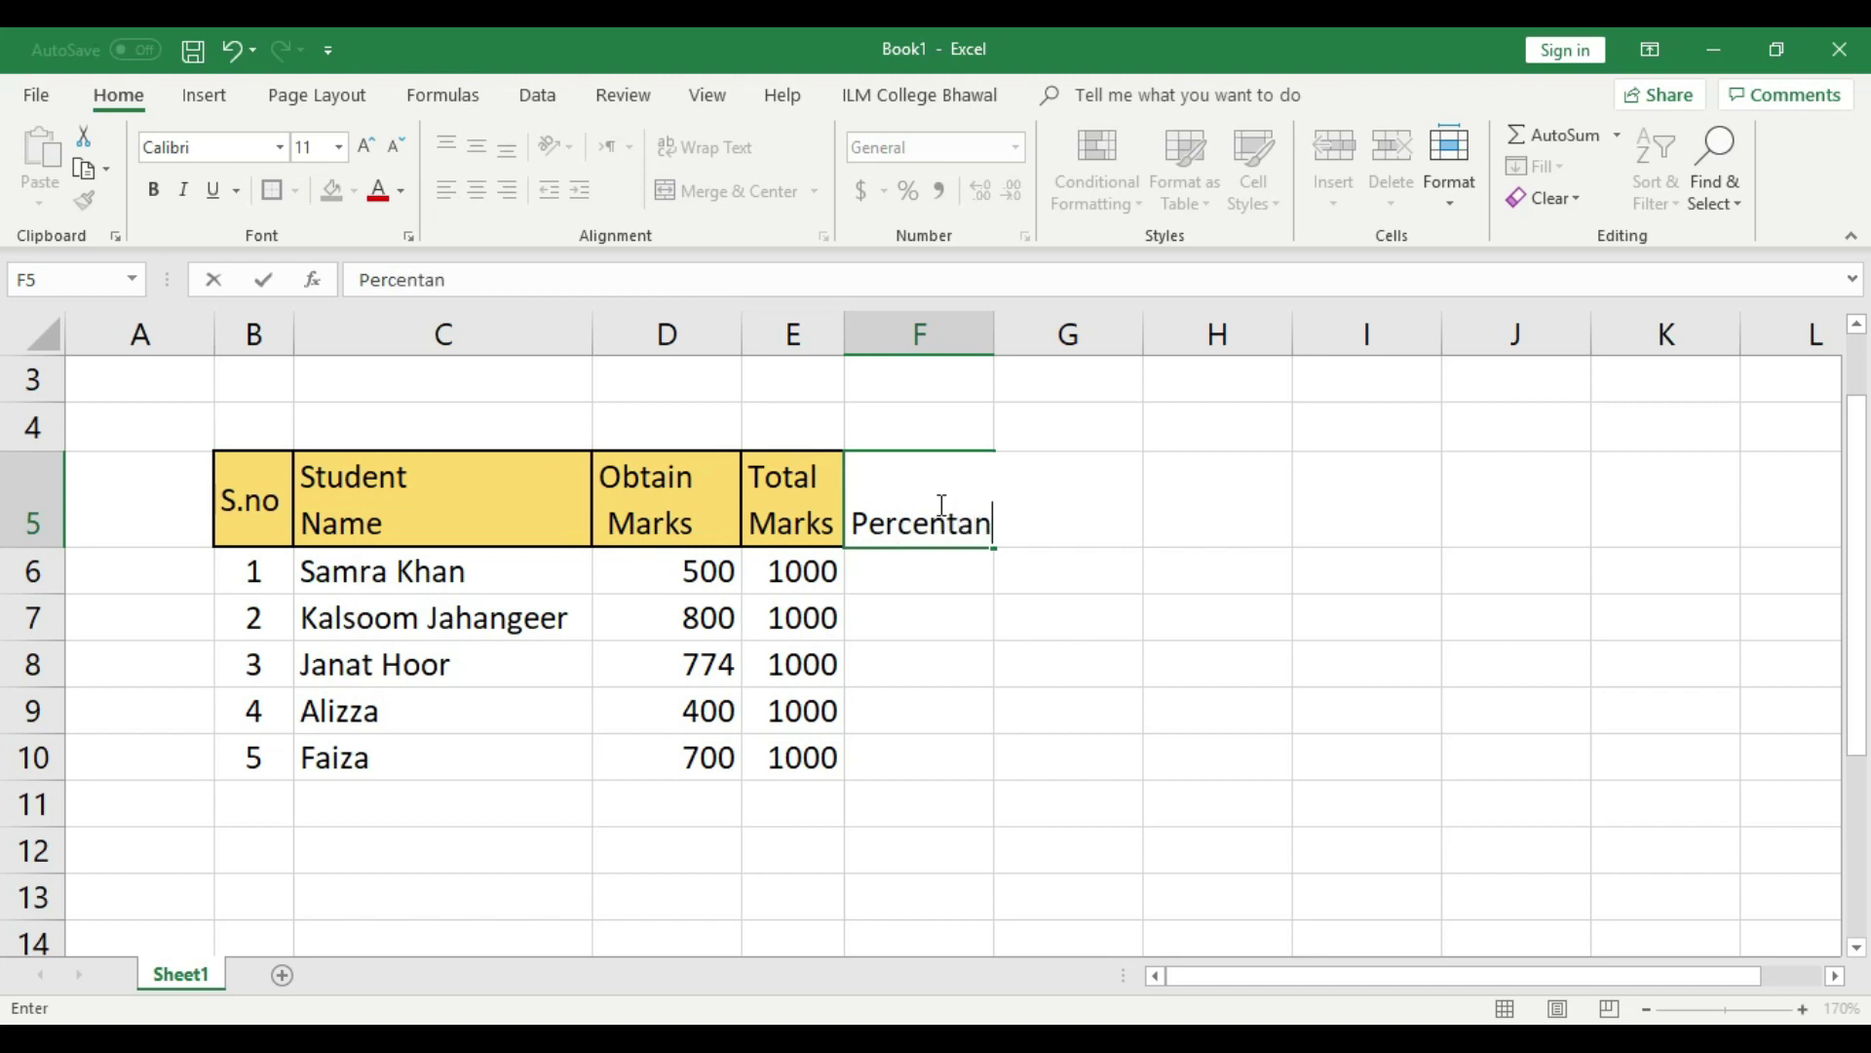
# Autofit column F to the 'Percentange' header and shrink its font three sizes to 8.
pyautogui.click(969, 596)
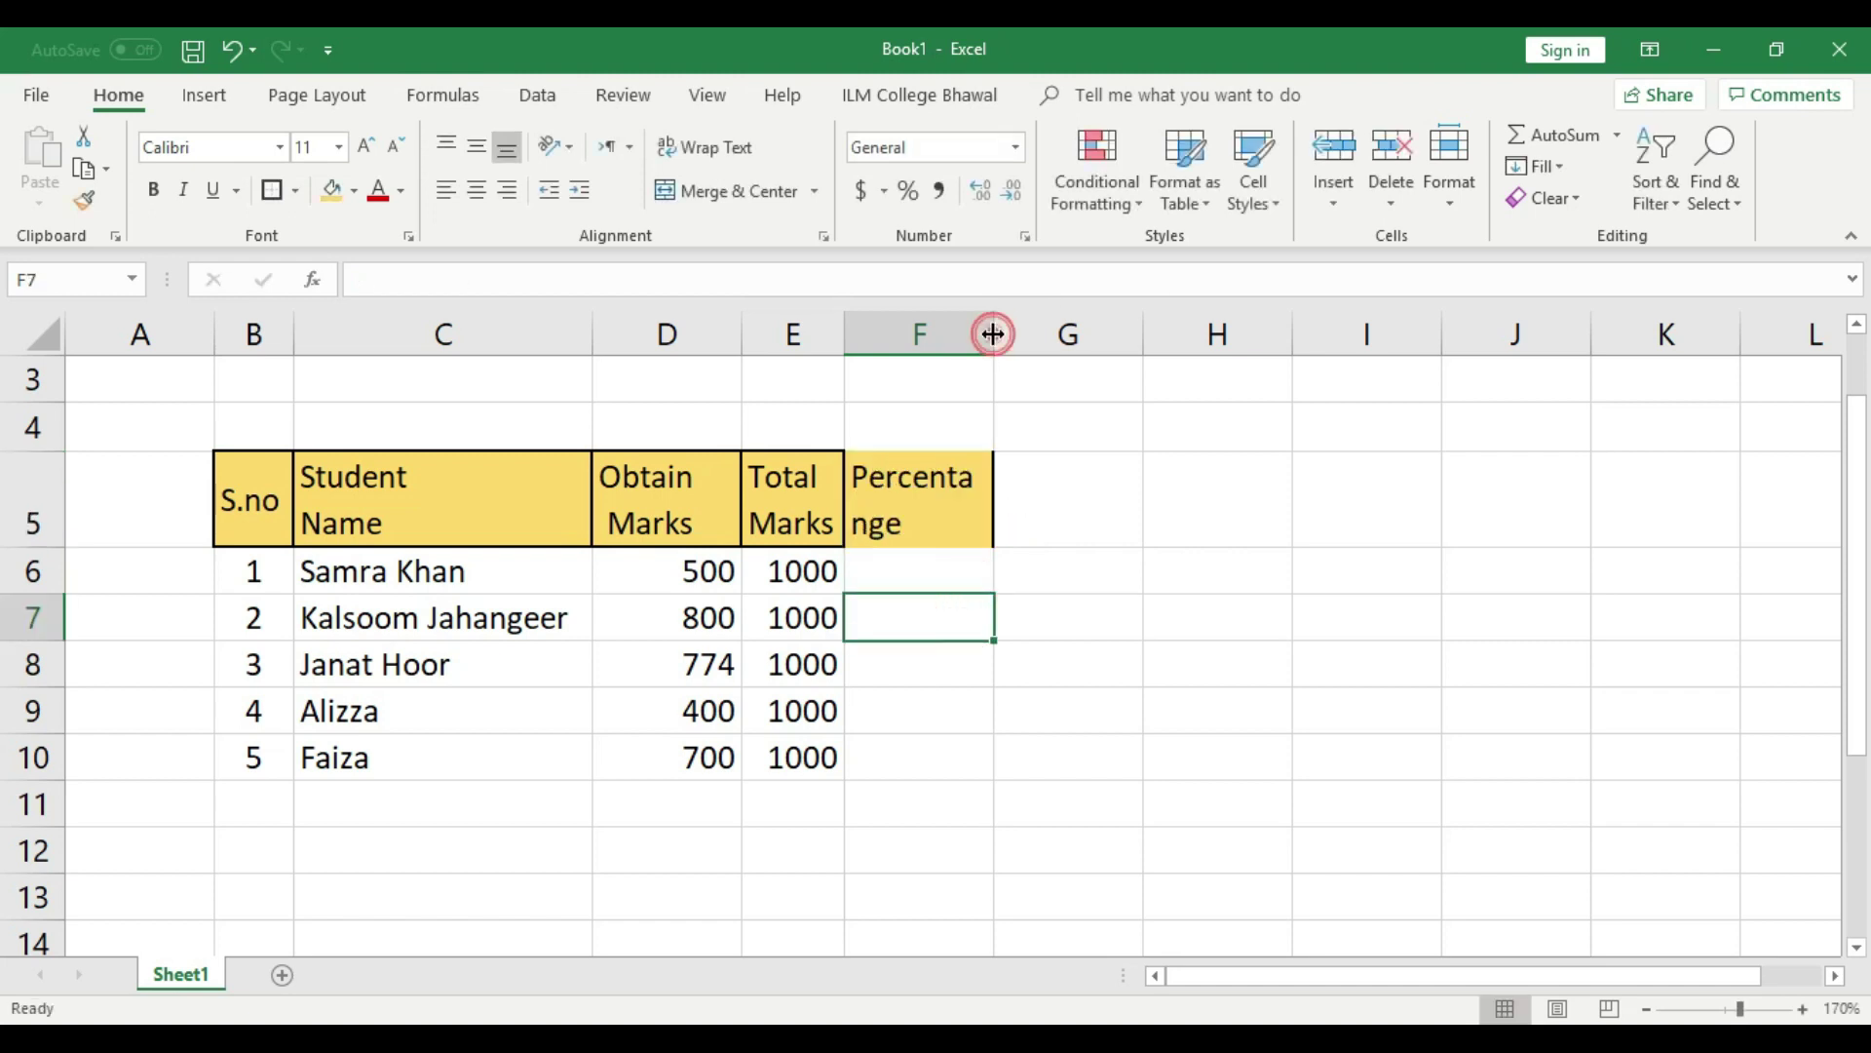
pyautogui.doubleClick(992, 333)
pyautogui.click(953, 488)
pyautogui.click(395, 146)
pyautogui.click(396, 146)
pyautogui.click(395, 147)
pyautogui.click(829, 598)
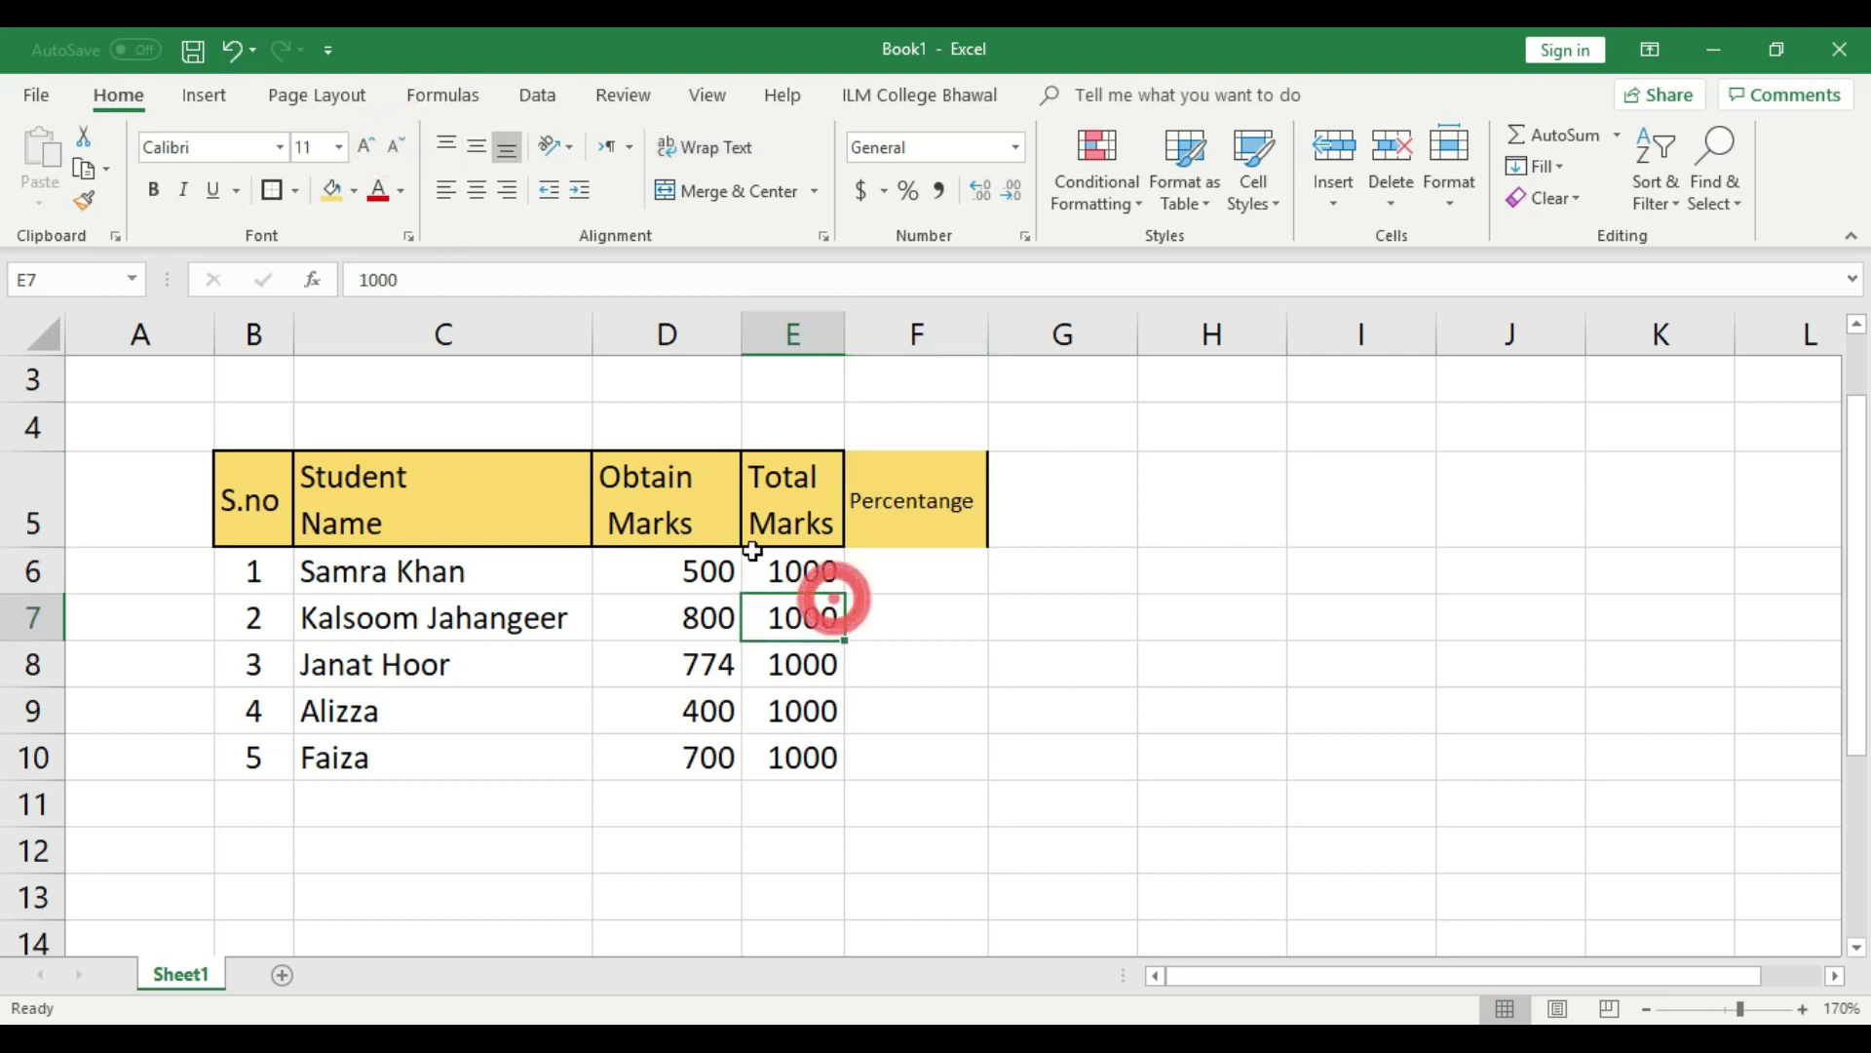
pyautogui.click(883, 502)
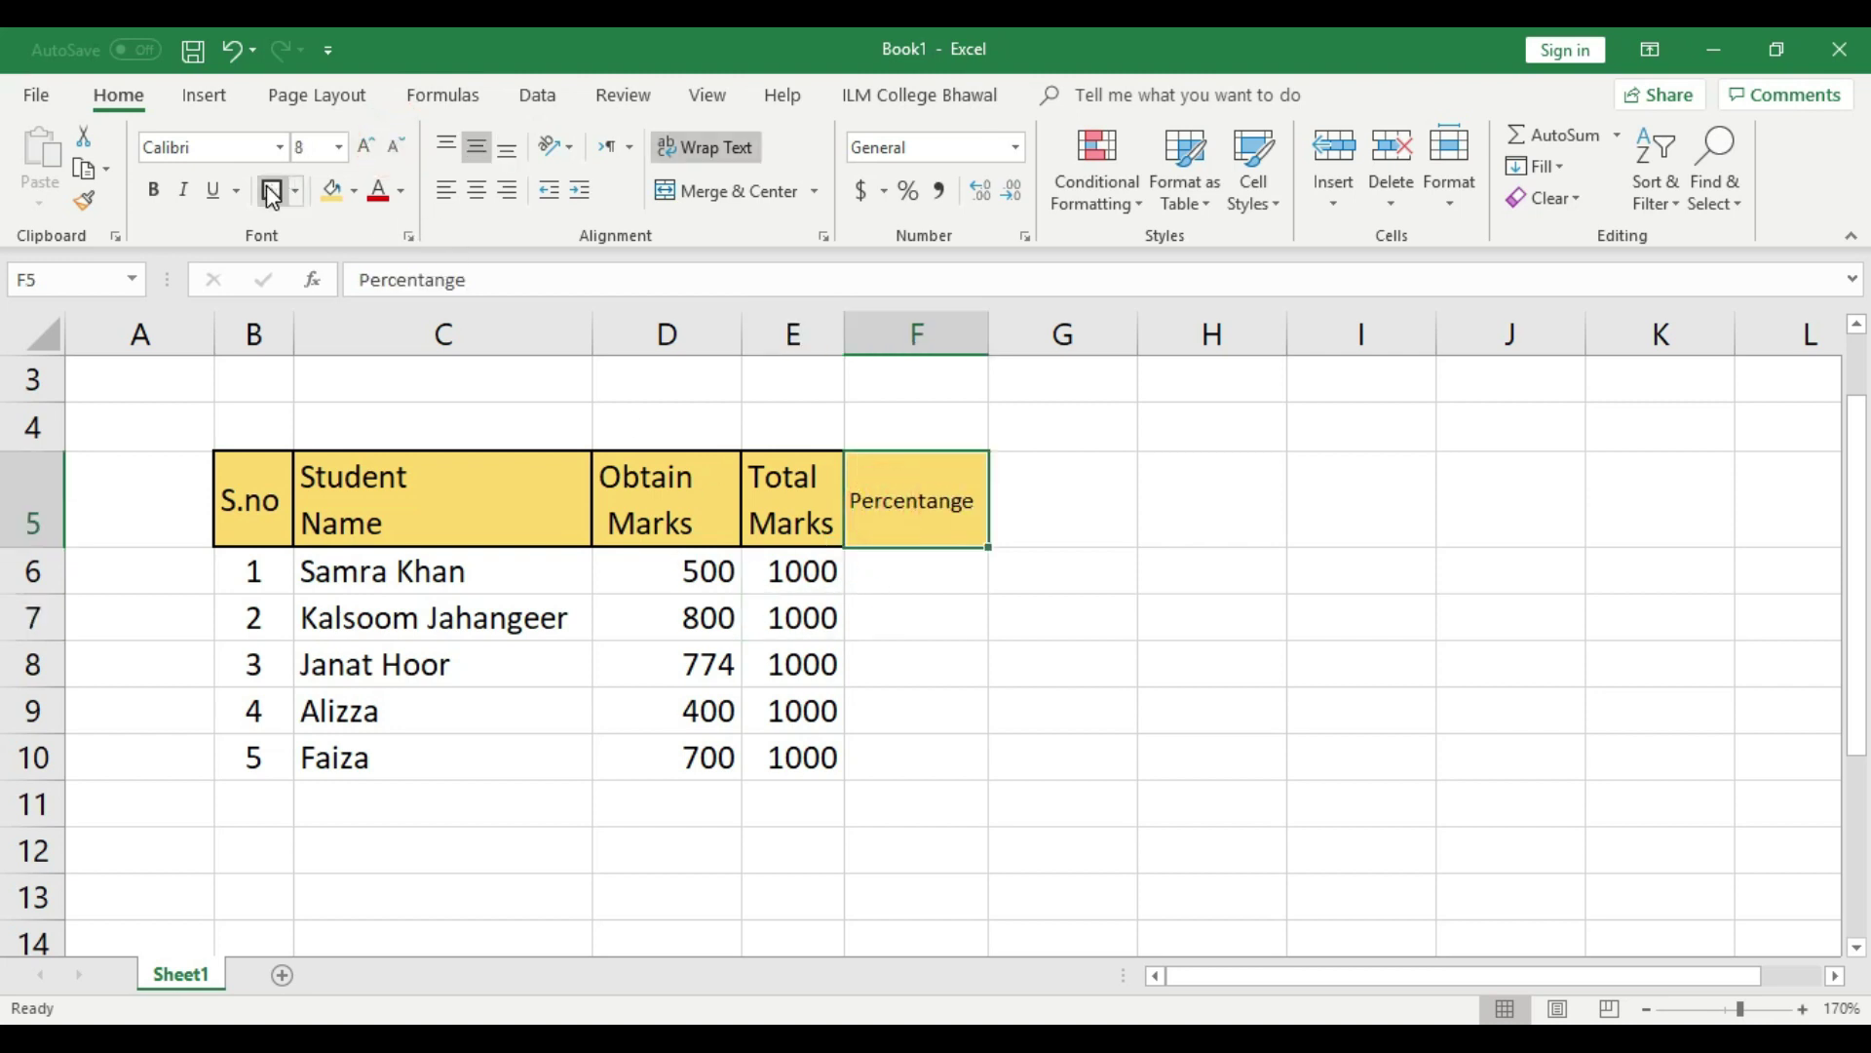
pyautogui.click(890, 616)
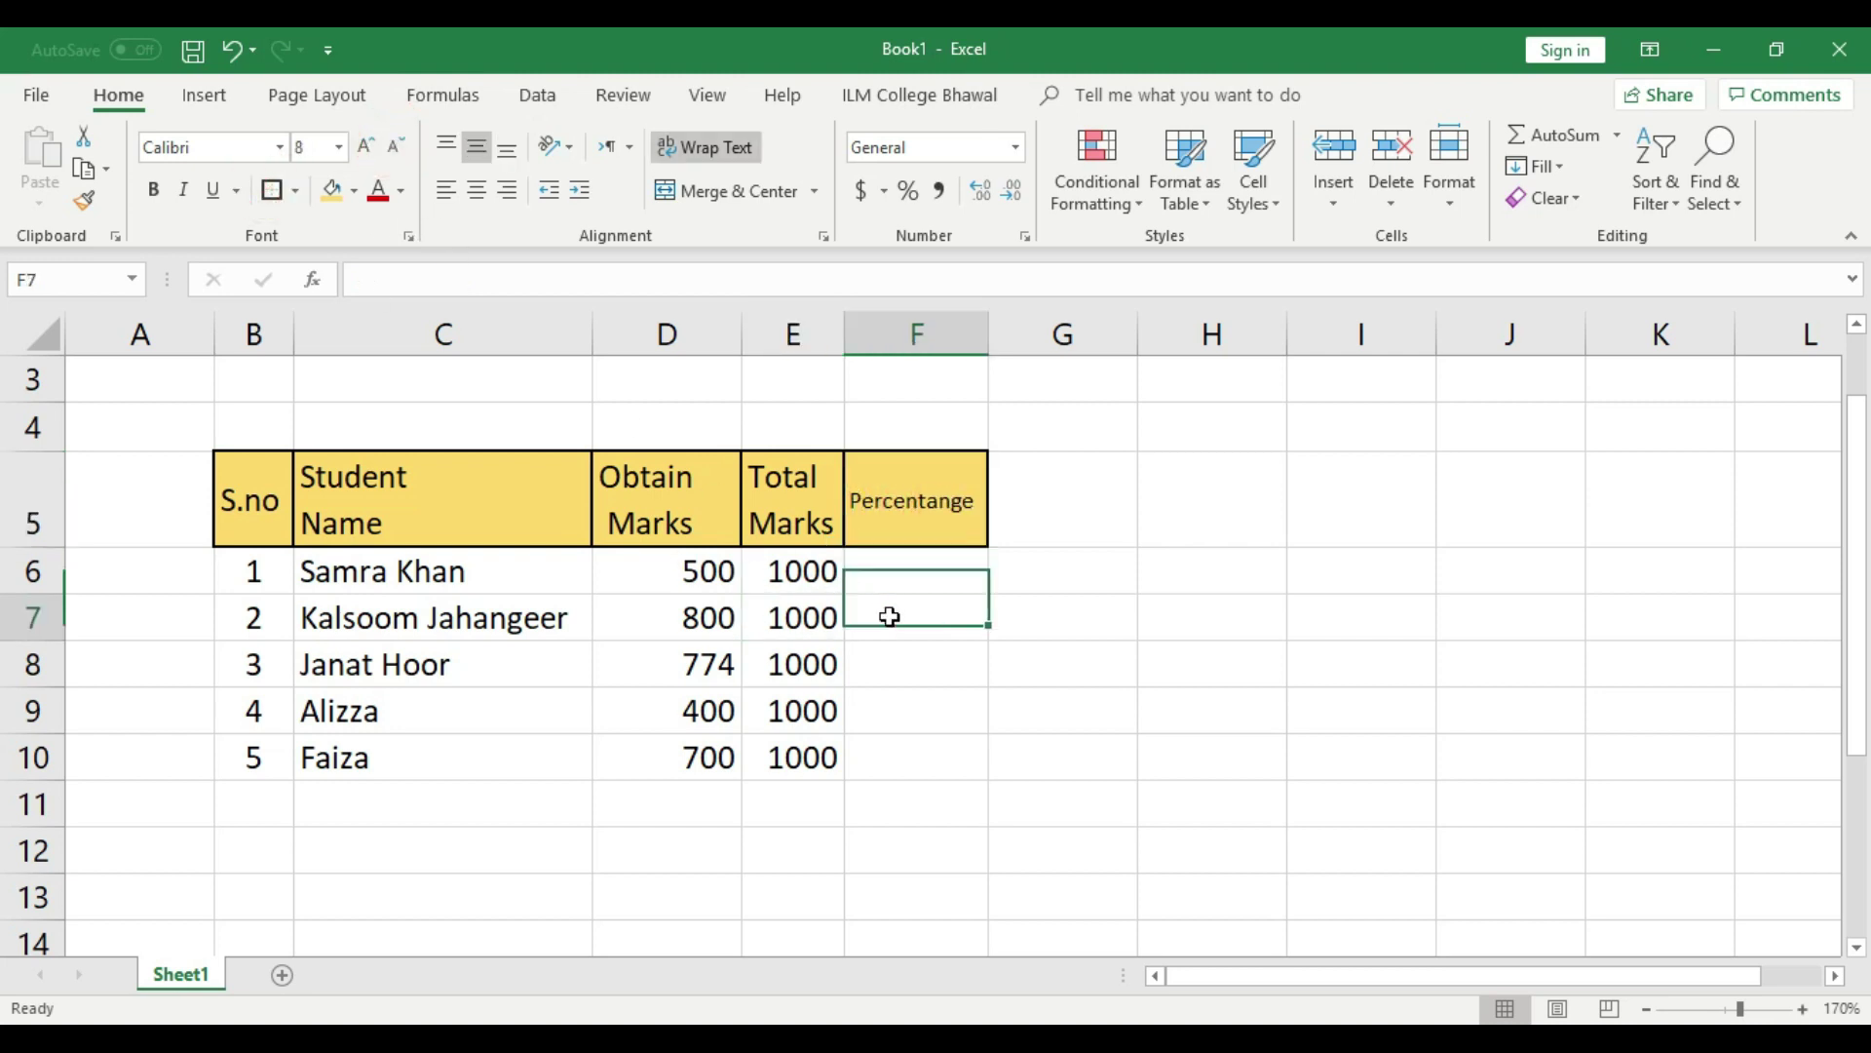
# Make F5 read 'Percentange' over '1' on two lines, centred.
pyautogui.doubleClick(977, 501)
pyautogui.press('Return')
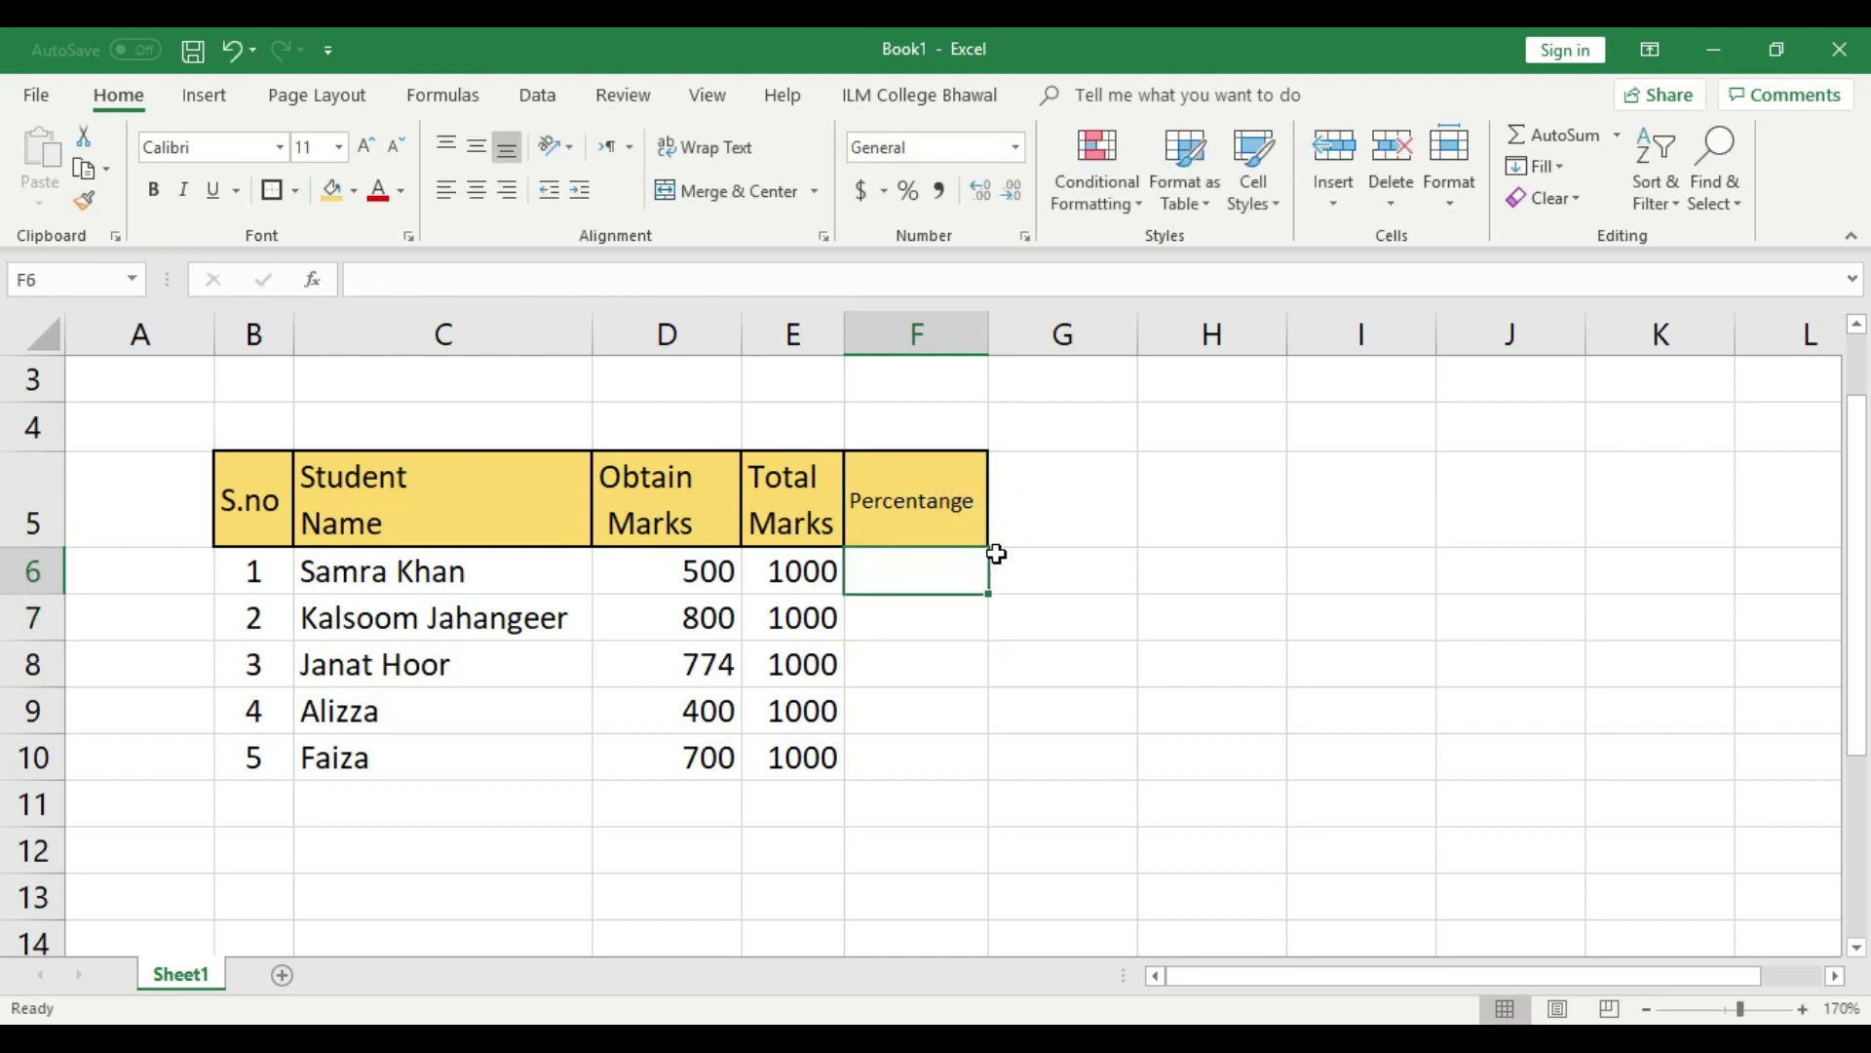
pyautogui.doubleClick(970, 502)
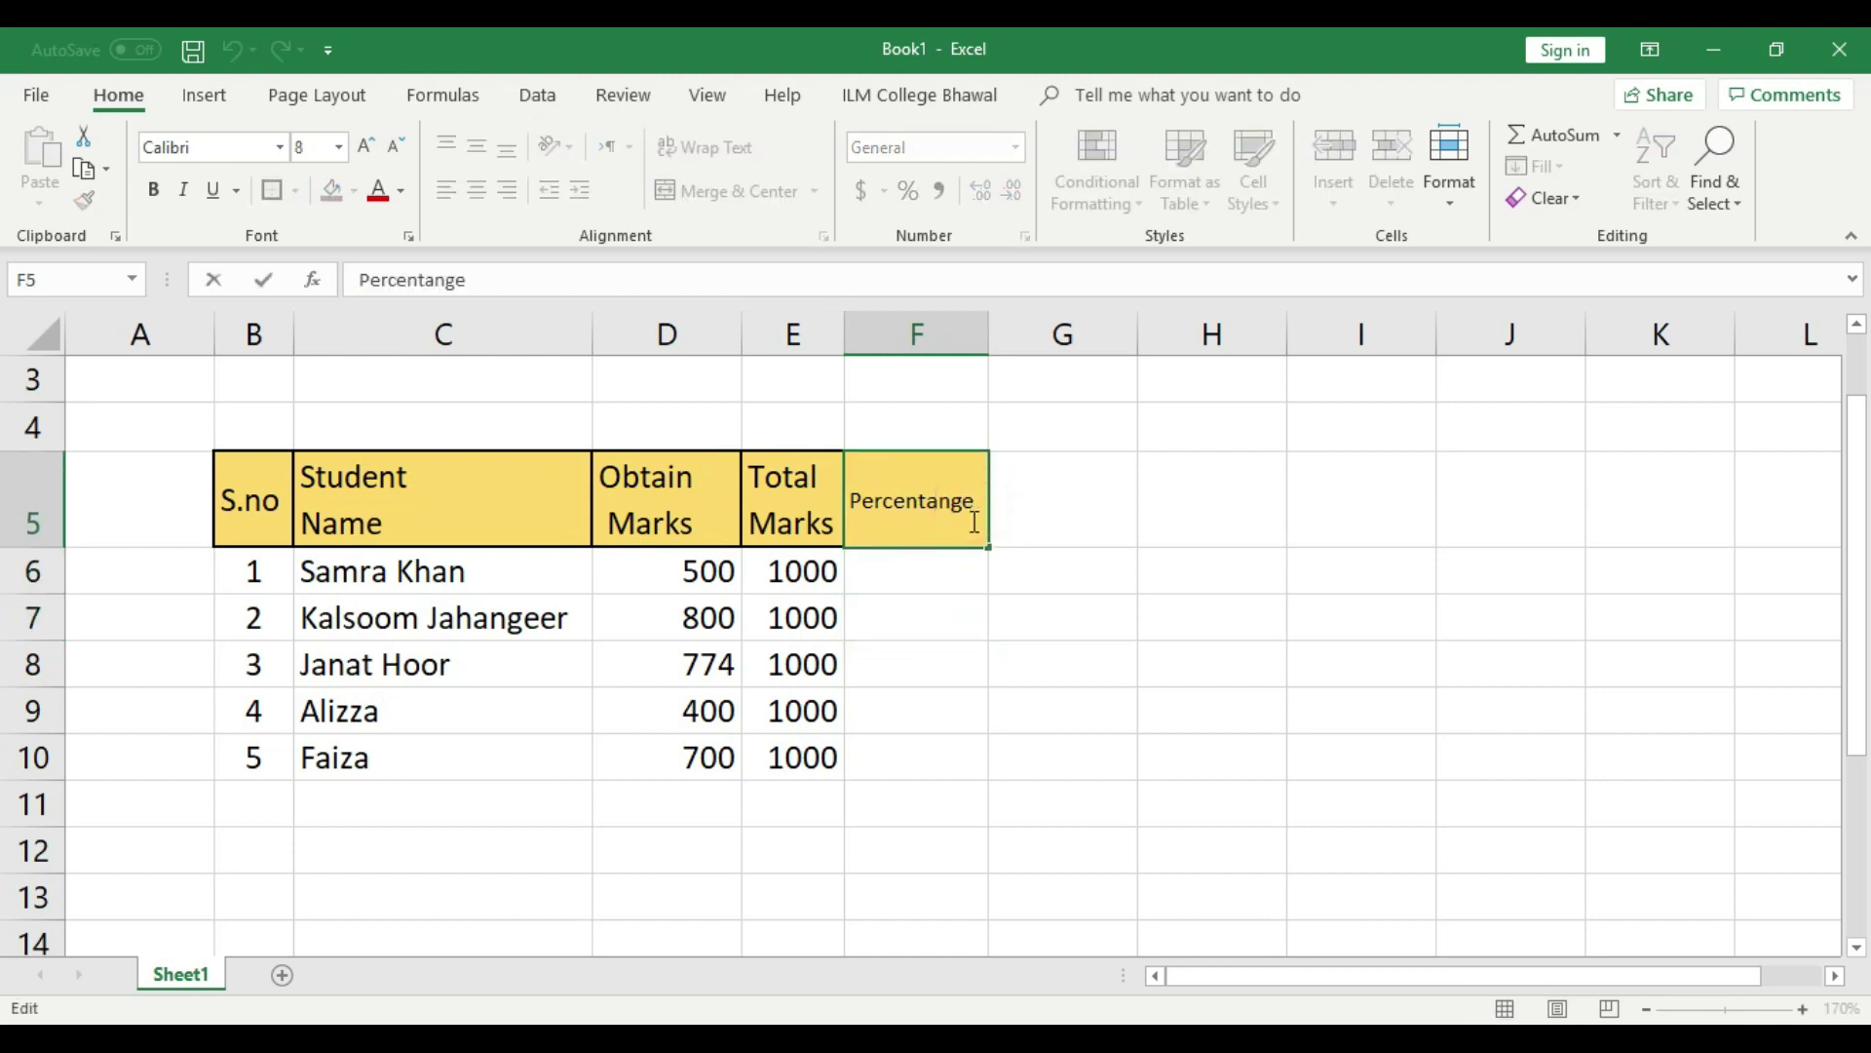
pyautogui.hotkey('alt', 'Return')
pyautogui.write('1')
pyautogui.click(976, 606)
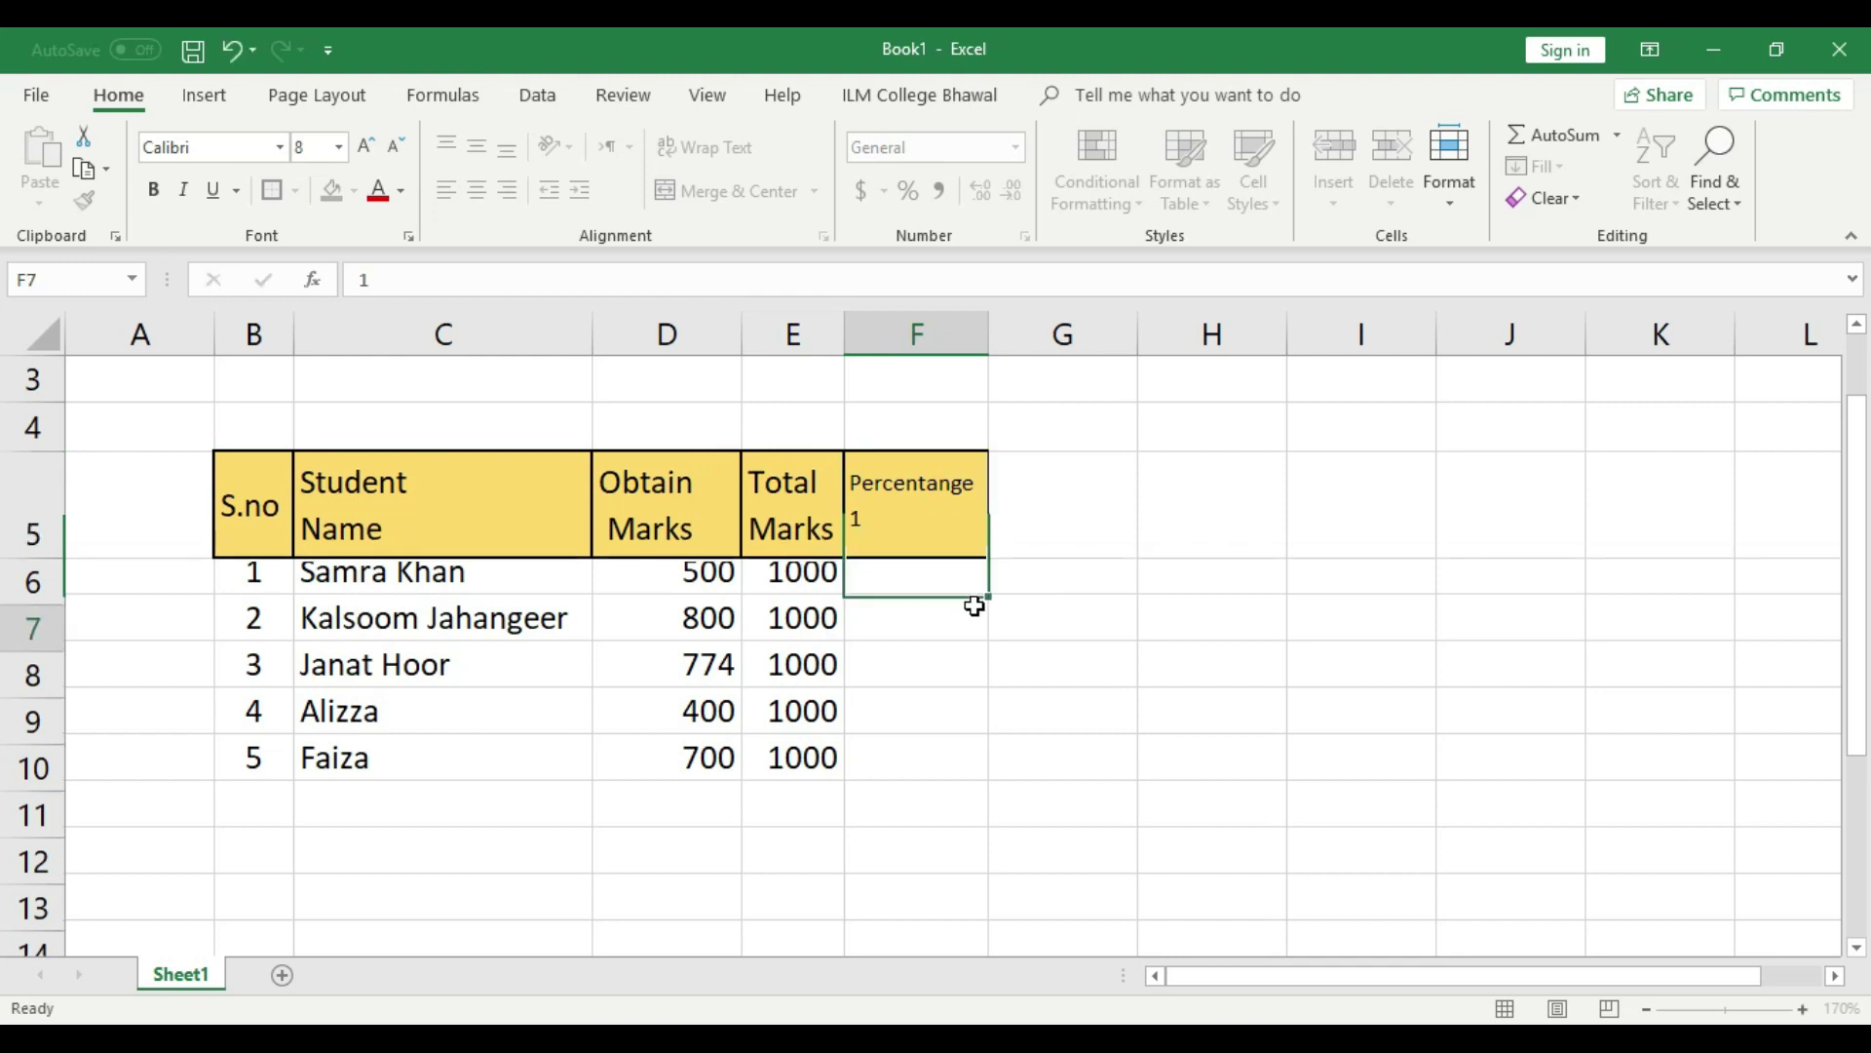
pyautogui.doubleClick(927, 515)
pyautogui.click(994, 641)
pyautogui.click(959, 541)
pyautogui.click(477, 191)
pyautogui.click(1003, 585)
pyautogui.click(973, 546)
# Fill-drag F5 to create Percentange 2–4 in G5:I5, and fill Percentange 1 light blue.
pyautogui.moveTo(991, 559); pyautogui.dragTo(1431, 562)
pyautogui.click(1378, 673)
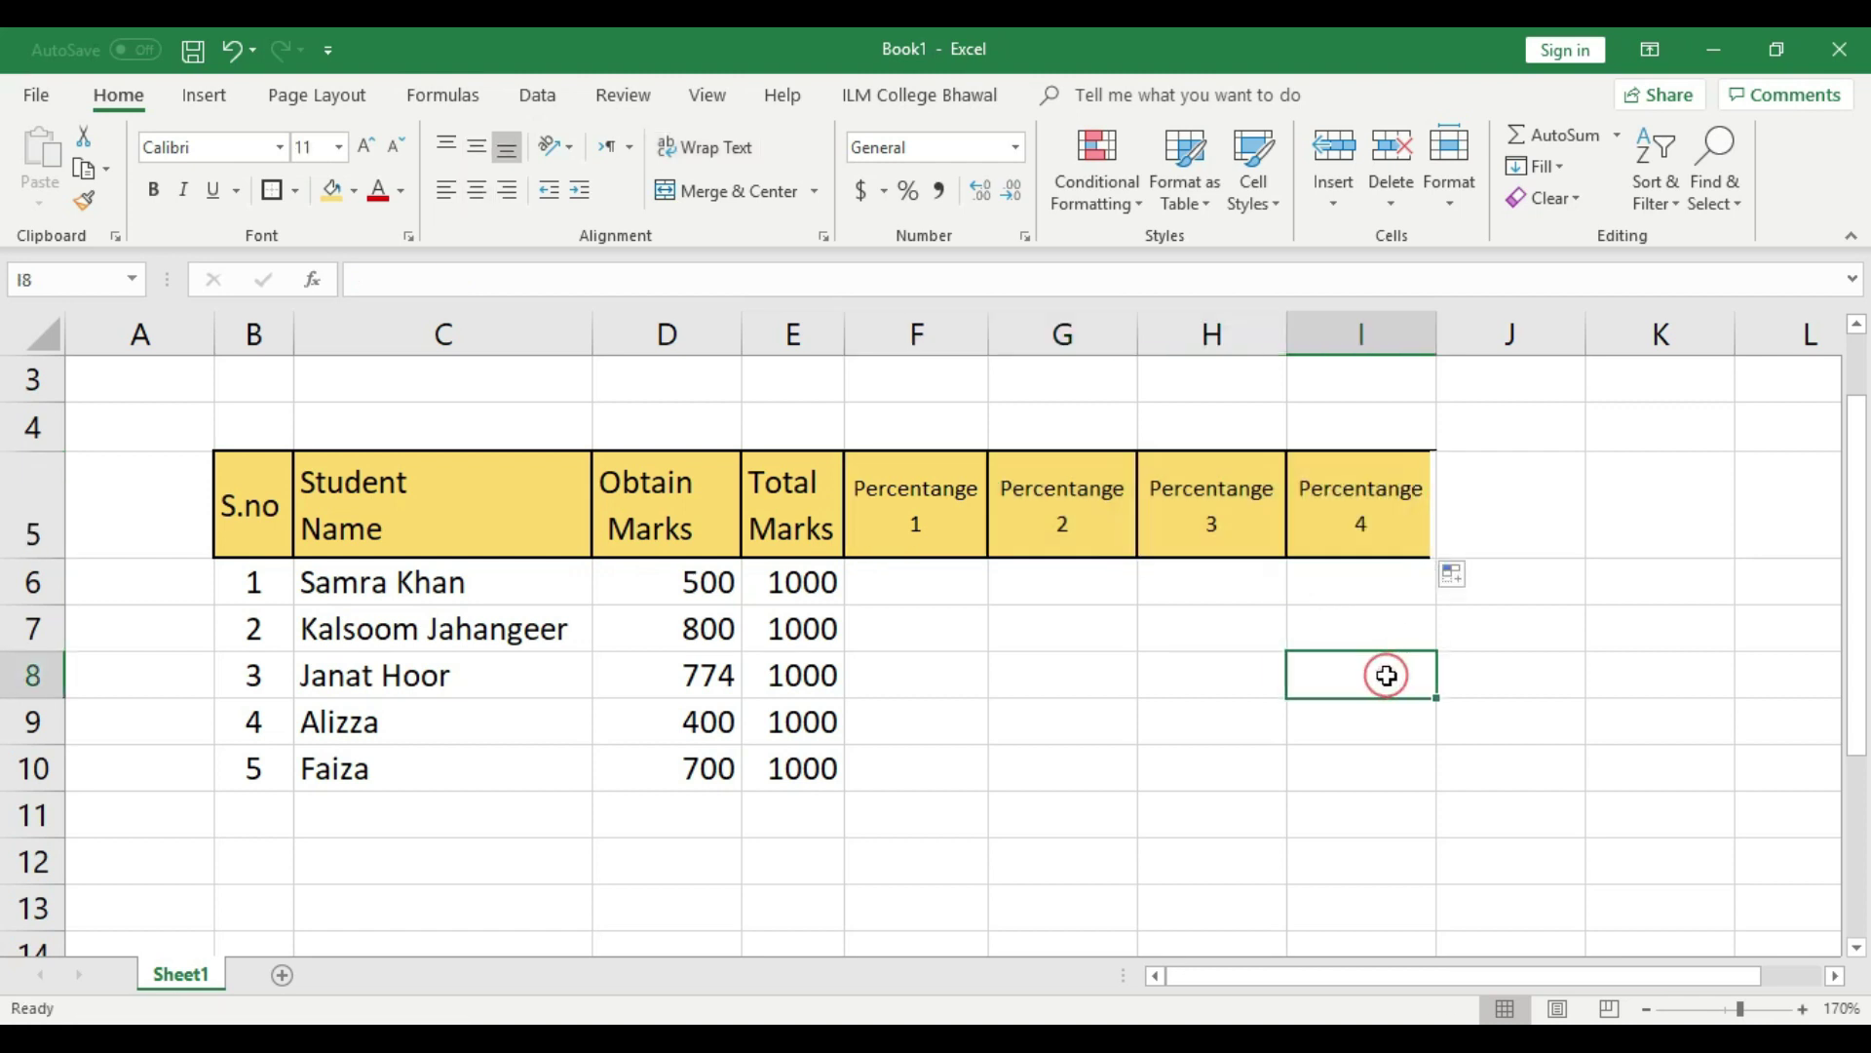
pyautogui.click(910, 511)
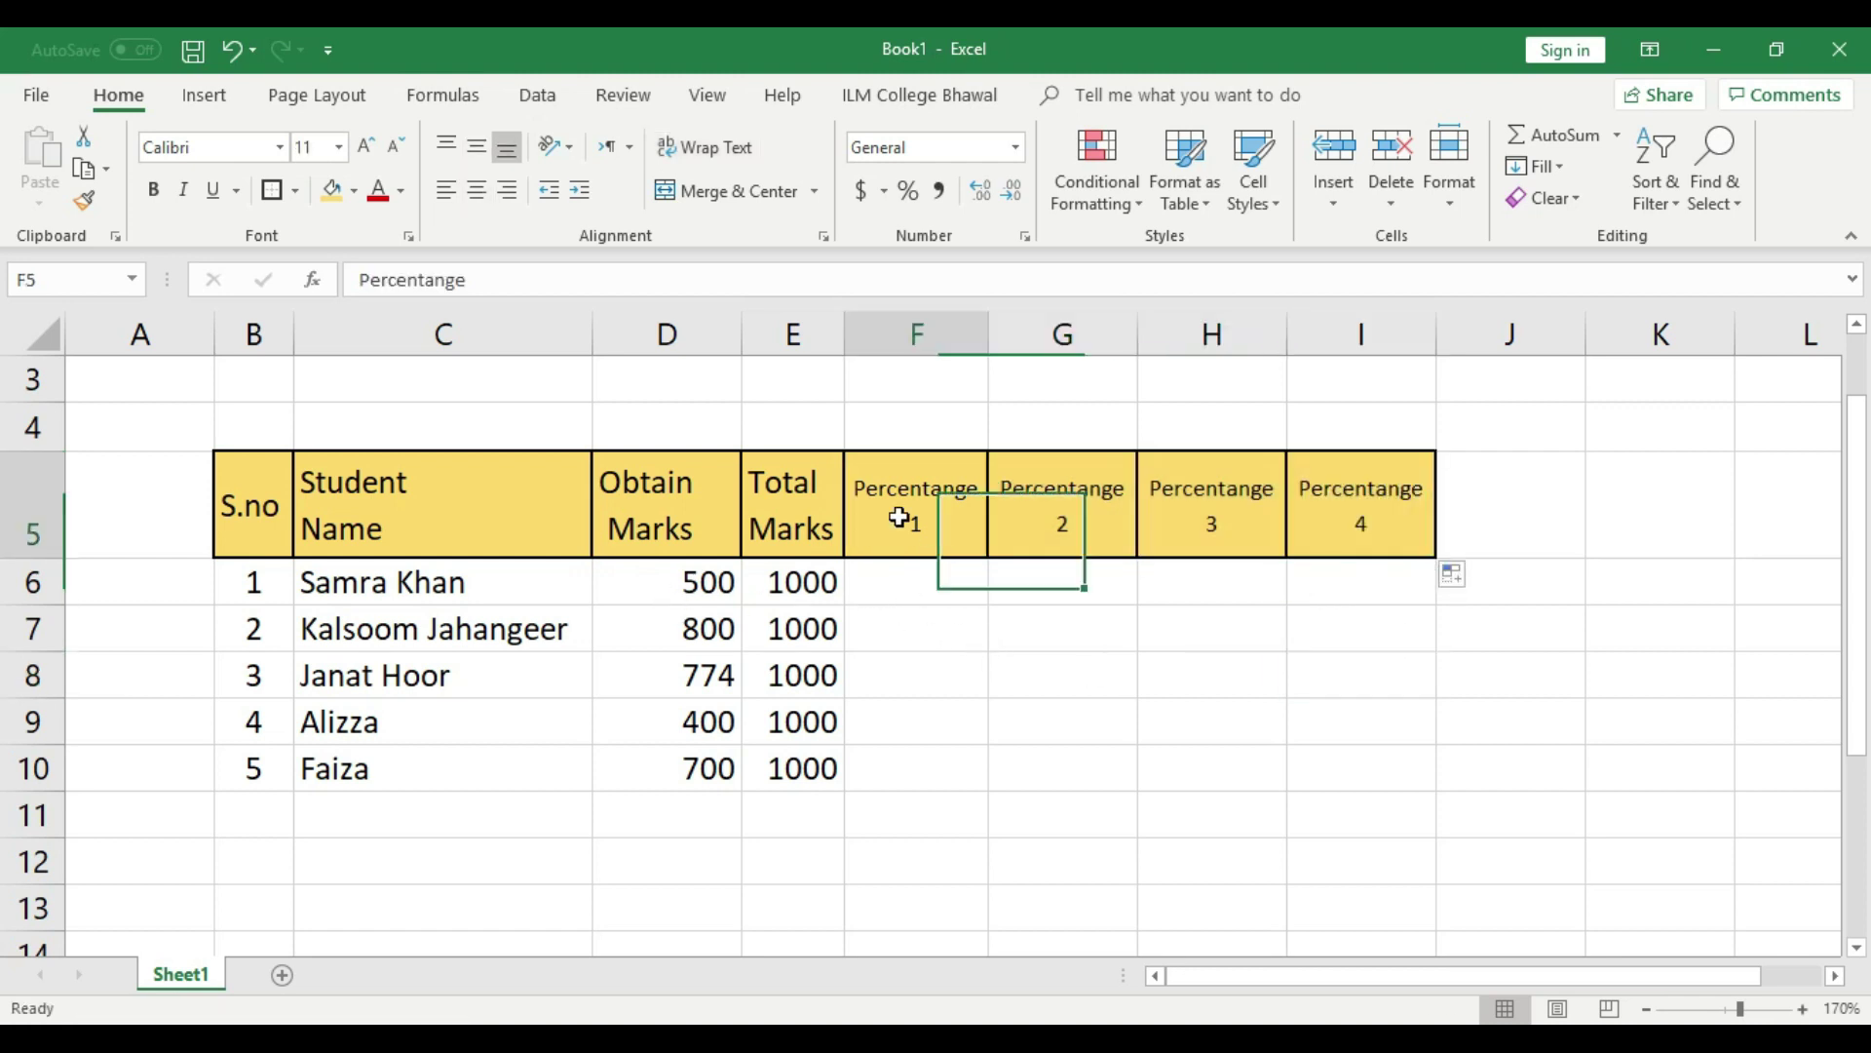
pyautogui.click(353, 191)
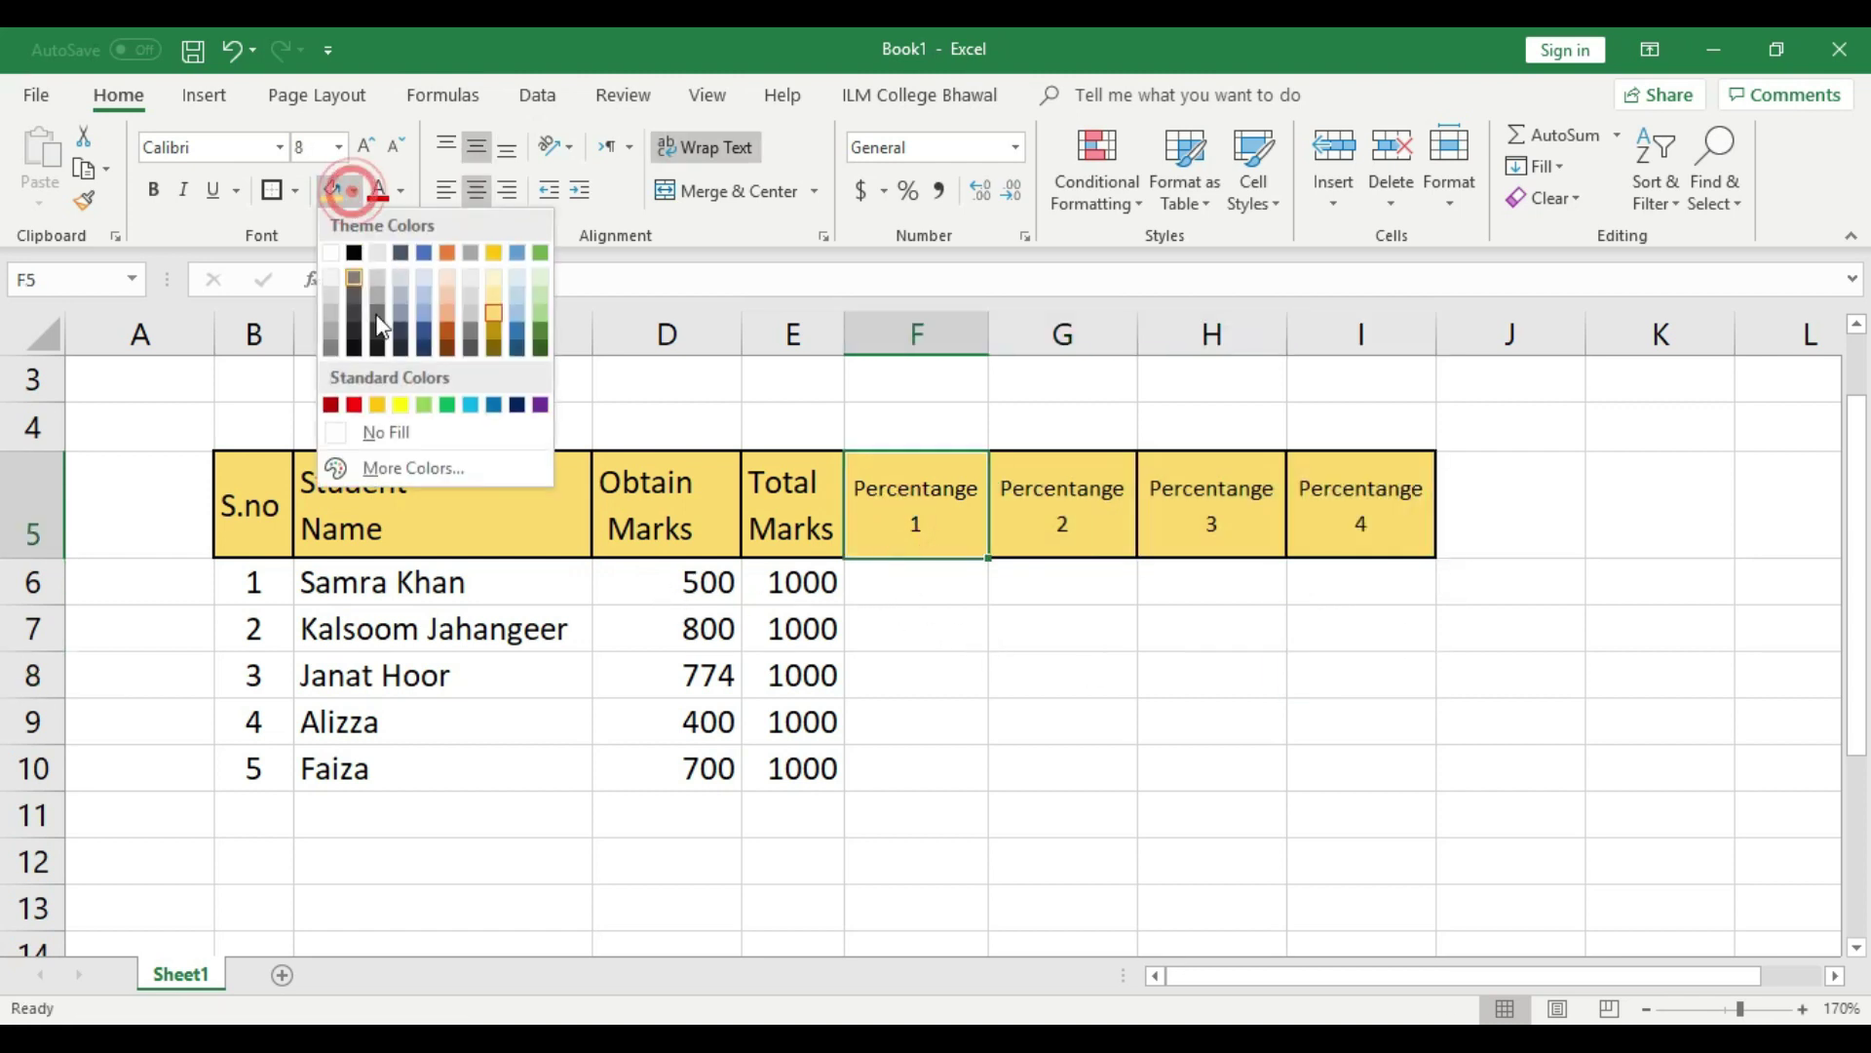
pyautogui.click(470, 404)
# Fill Percentange 2 red, Percentange 3 light green and Percentange 4 yellow.
pyautogui.click(1060, 517)
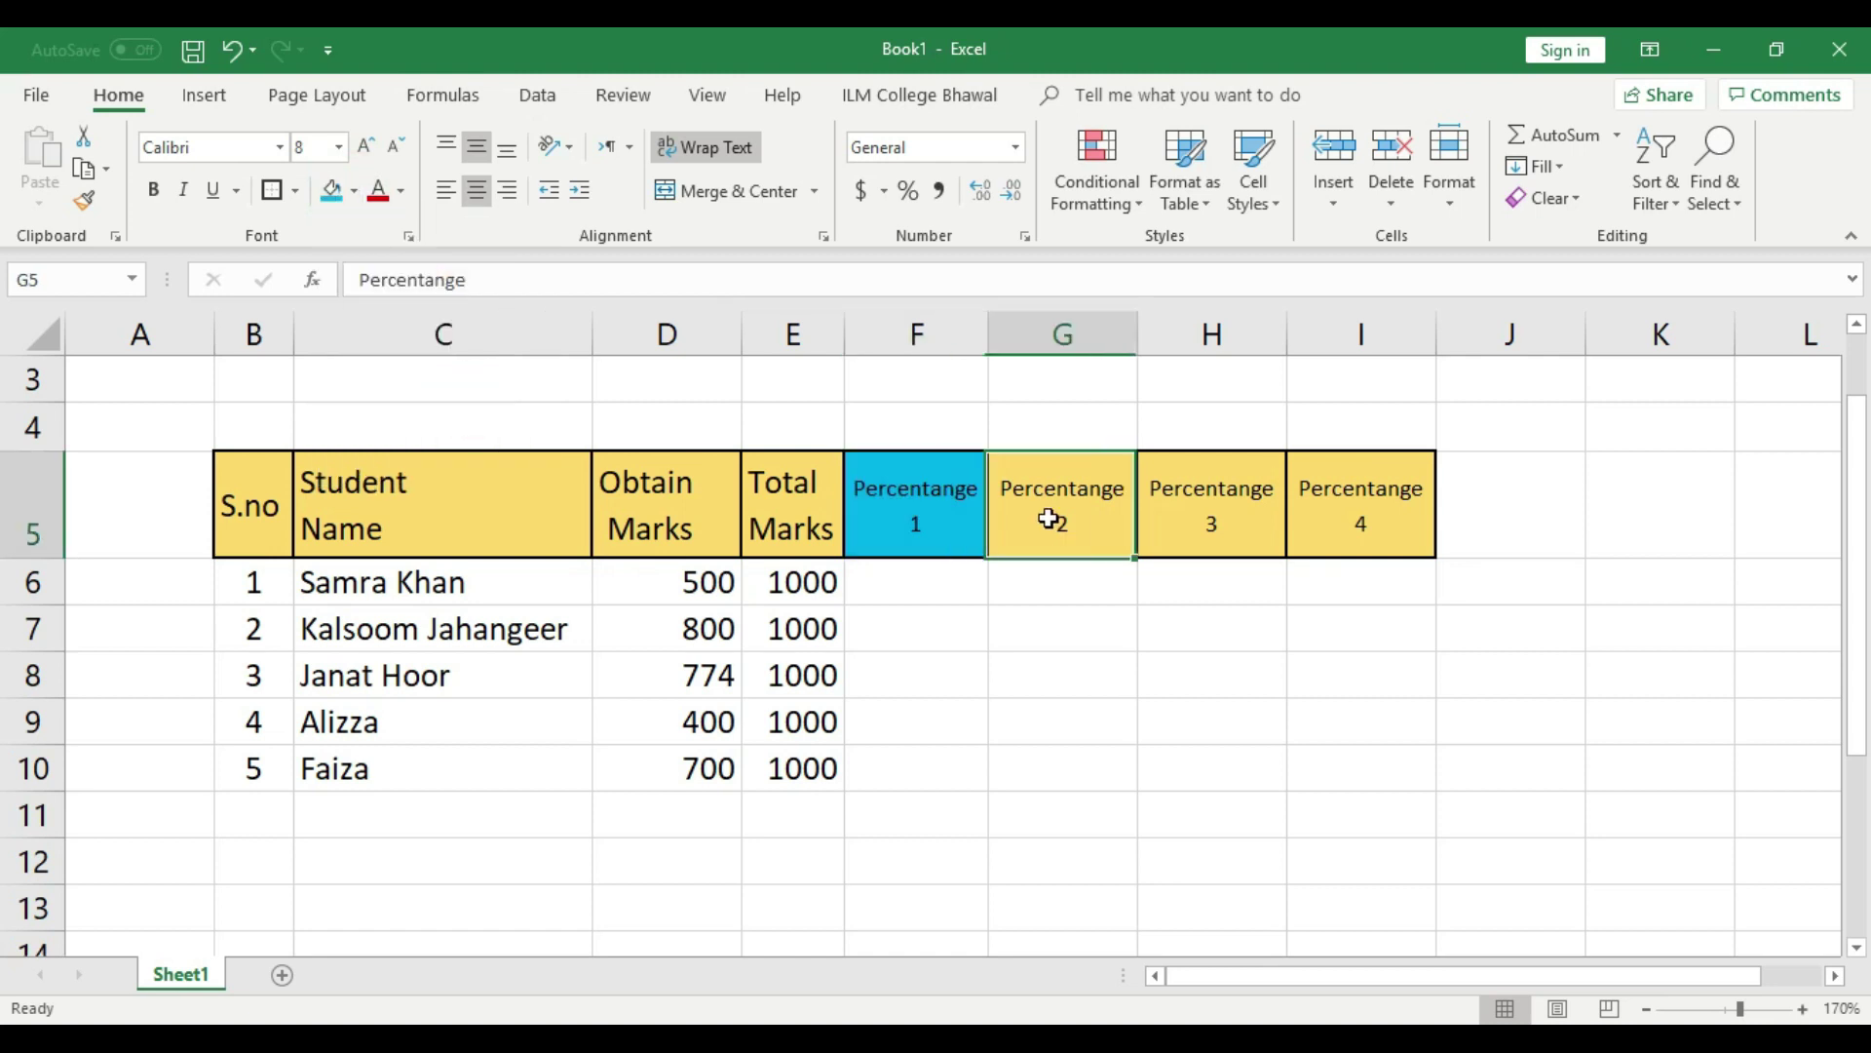
pyautogui.click(353, 191)
pyautogui.click(354, 398)
pyautogui.click(1158, 510)
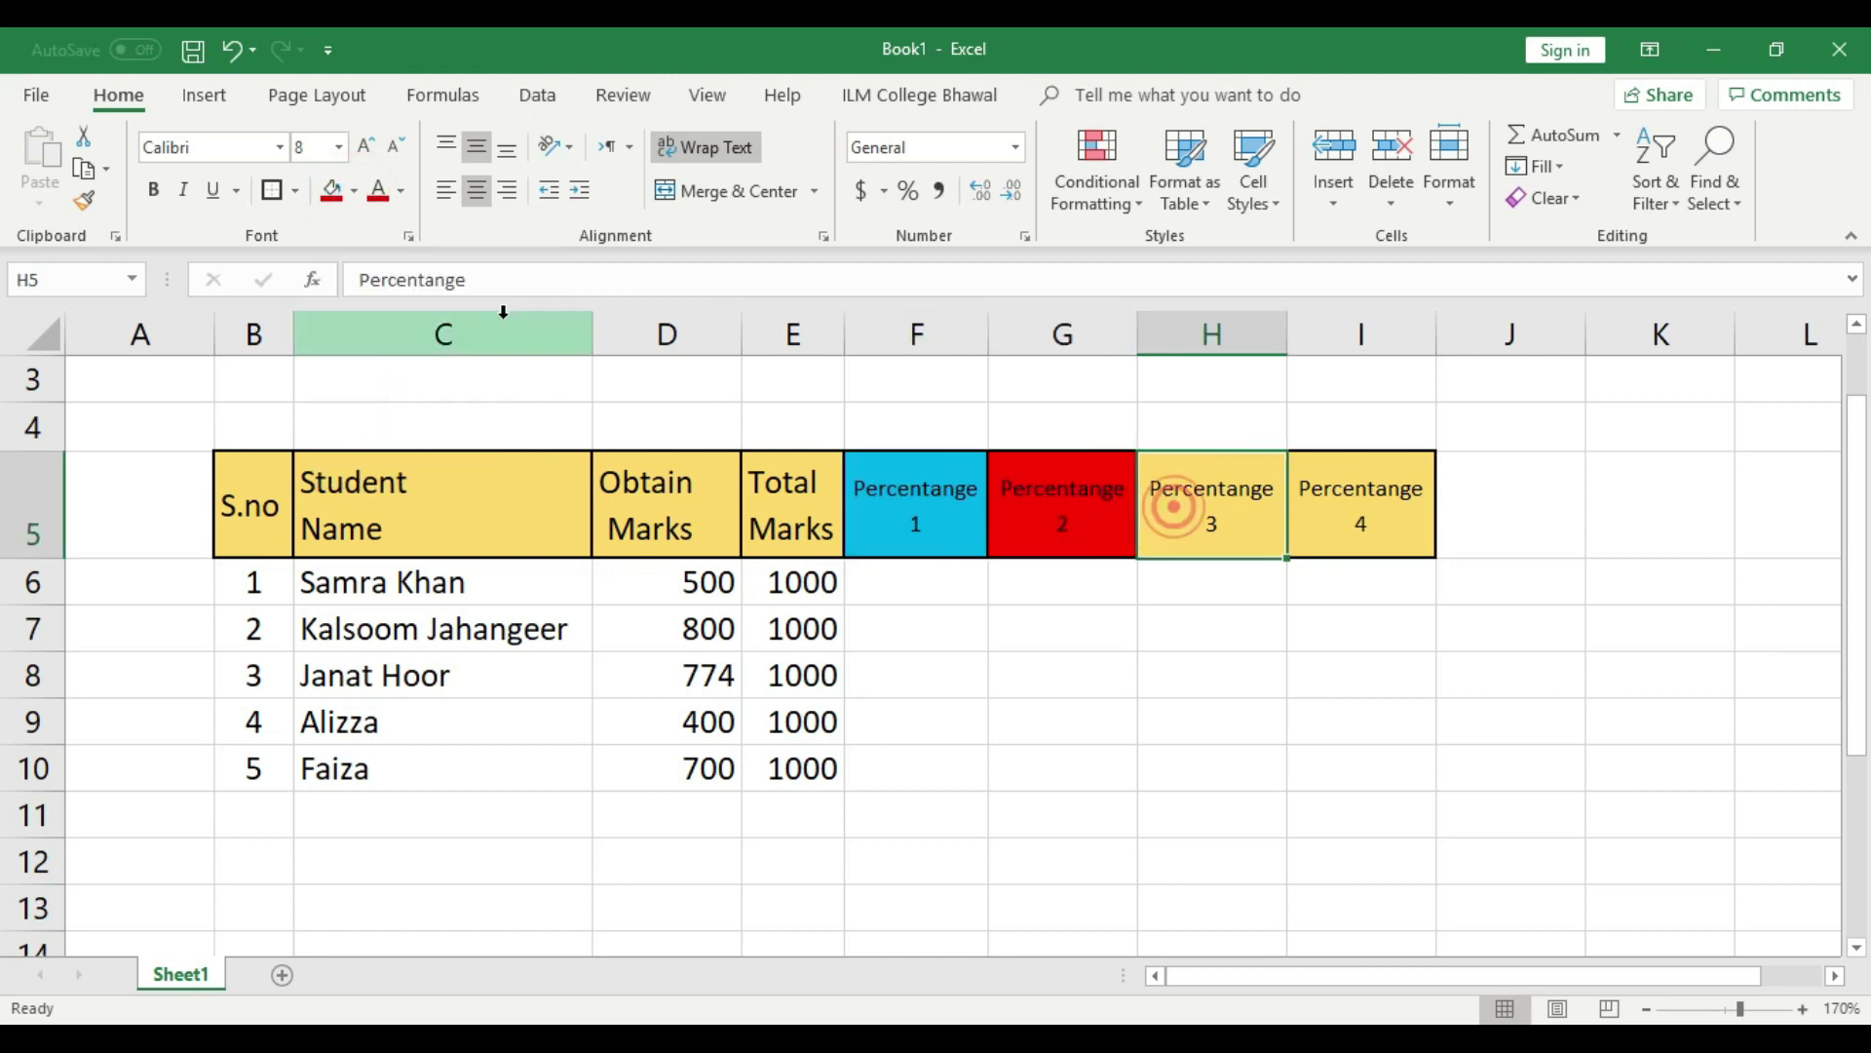
pyautogui.click(352, 191)
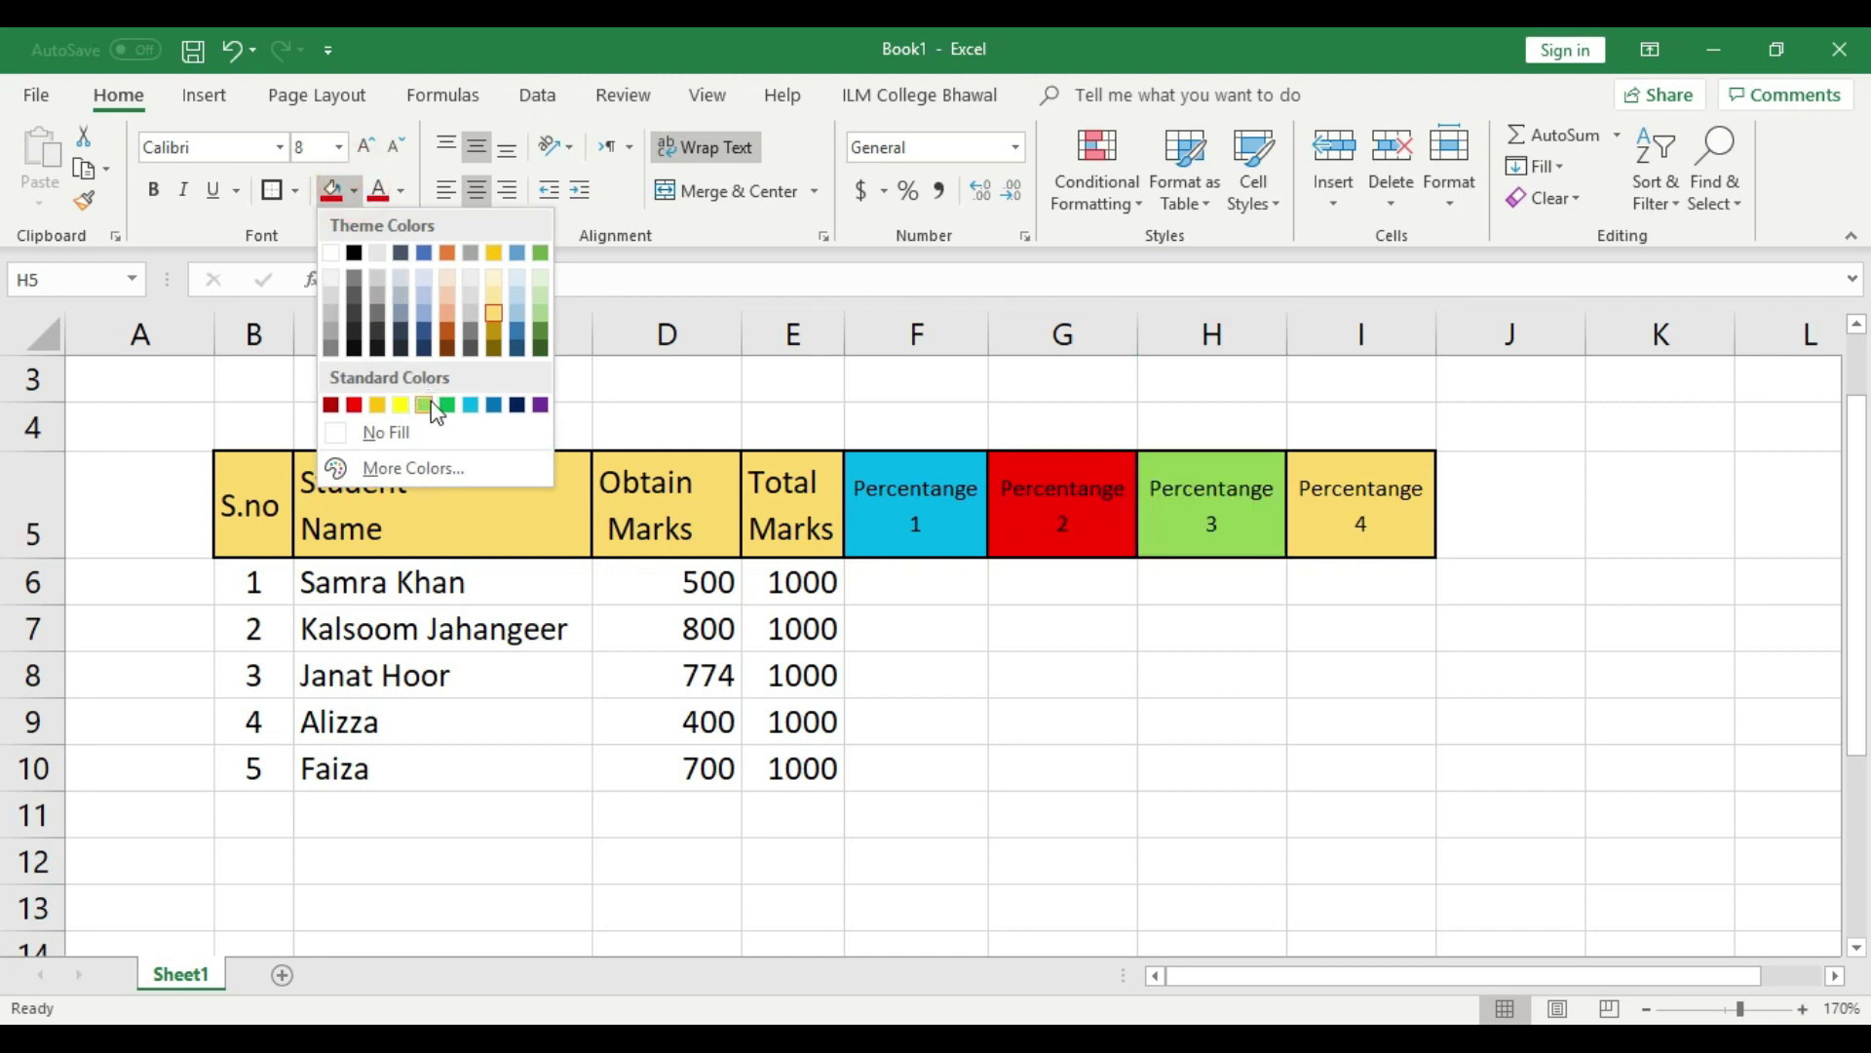
pyautogui.click(425, 405)
pyautogui.click(1374, 543)
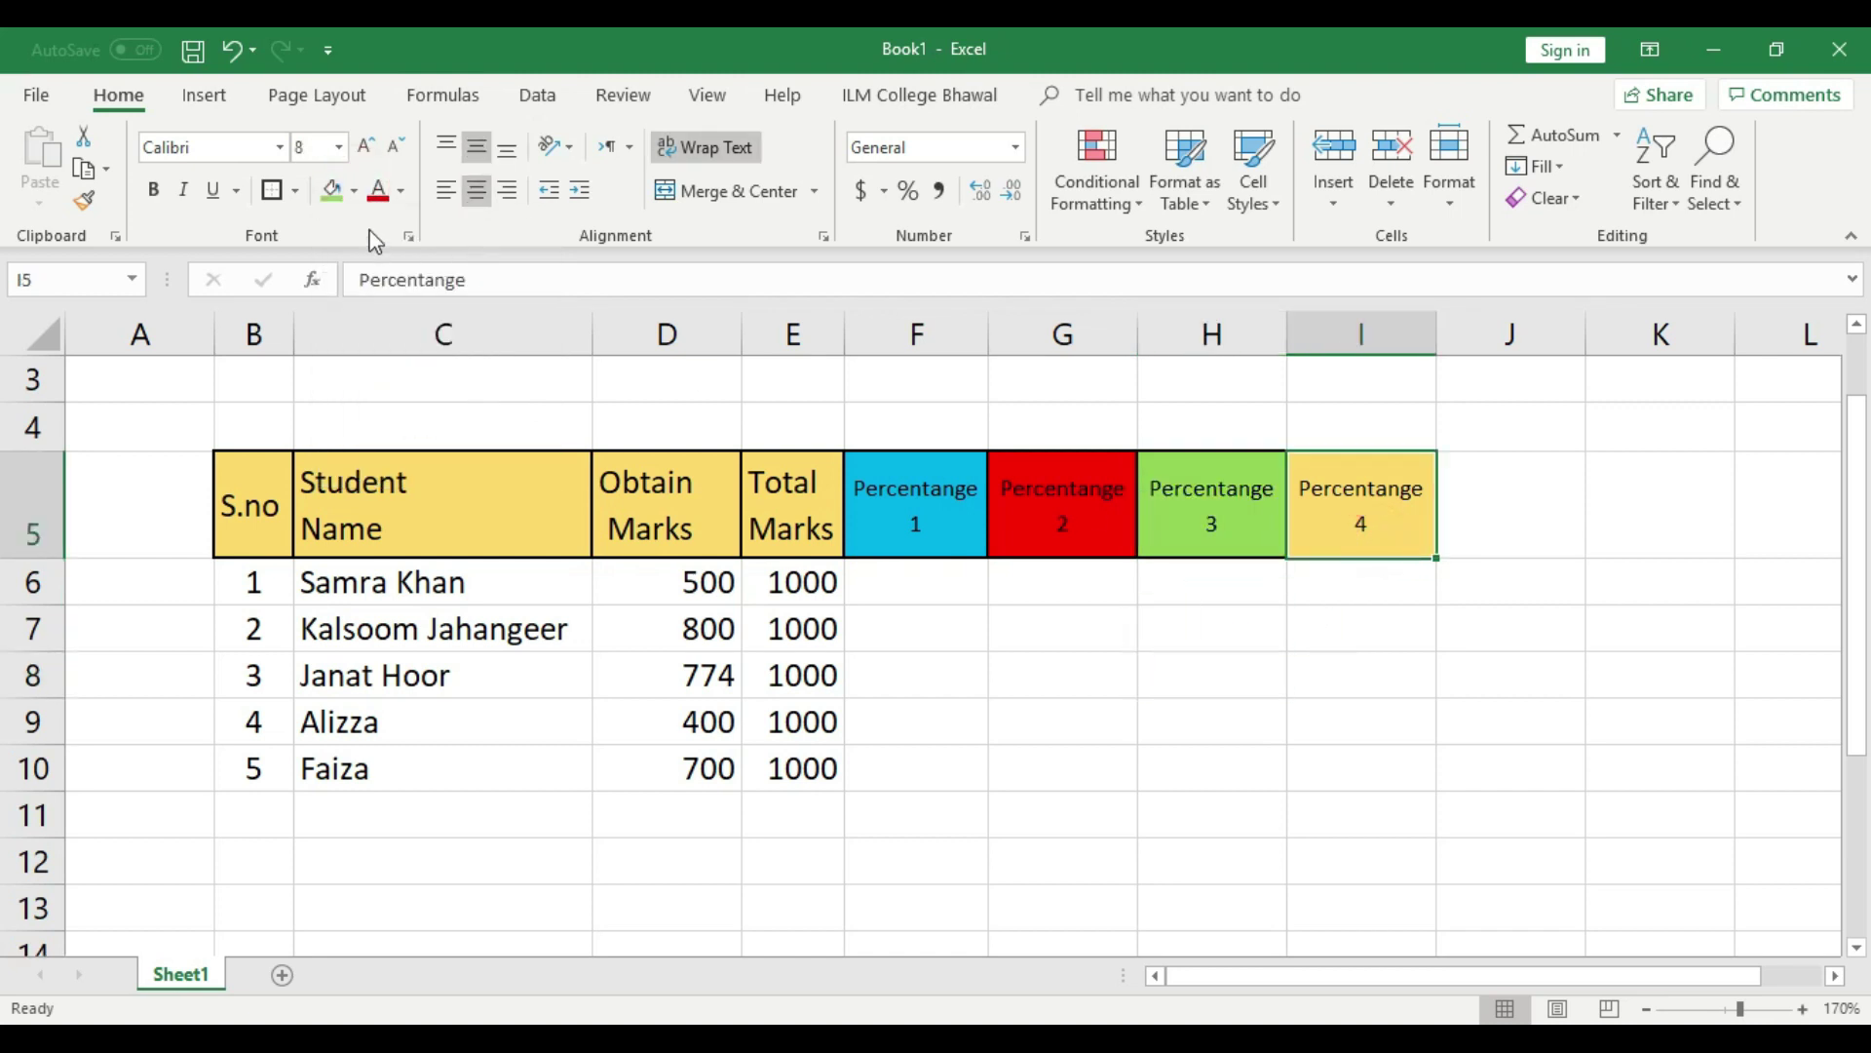
pyautogui.click(353, 191)
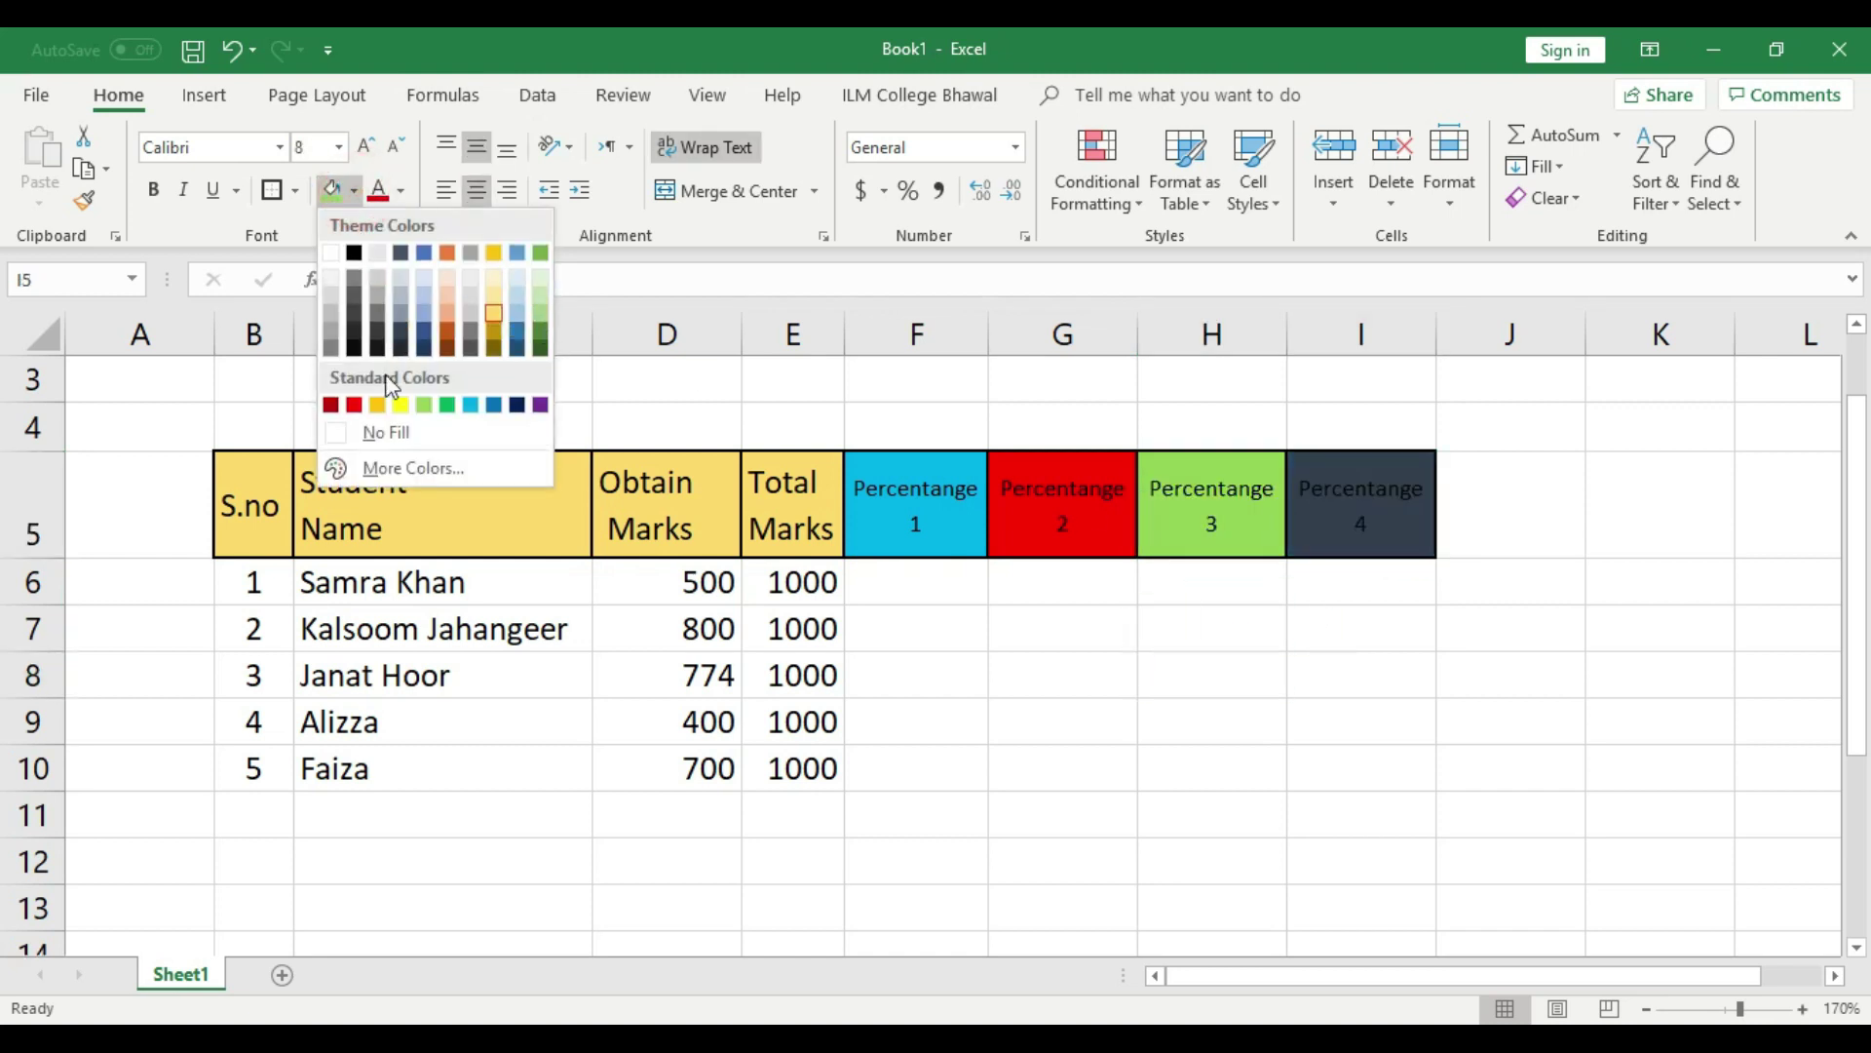
pyautogui.click(400, 405)
pyautogui.click(1094, 680)
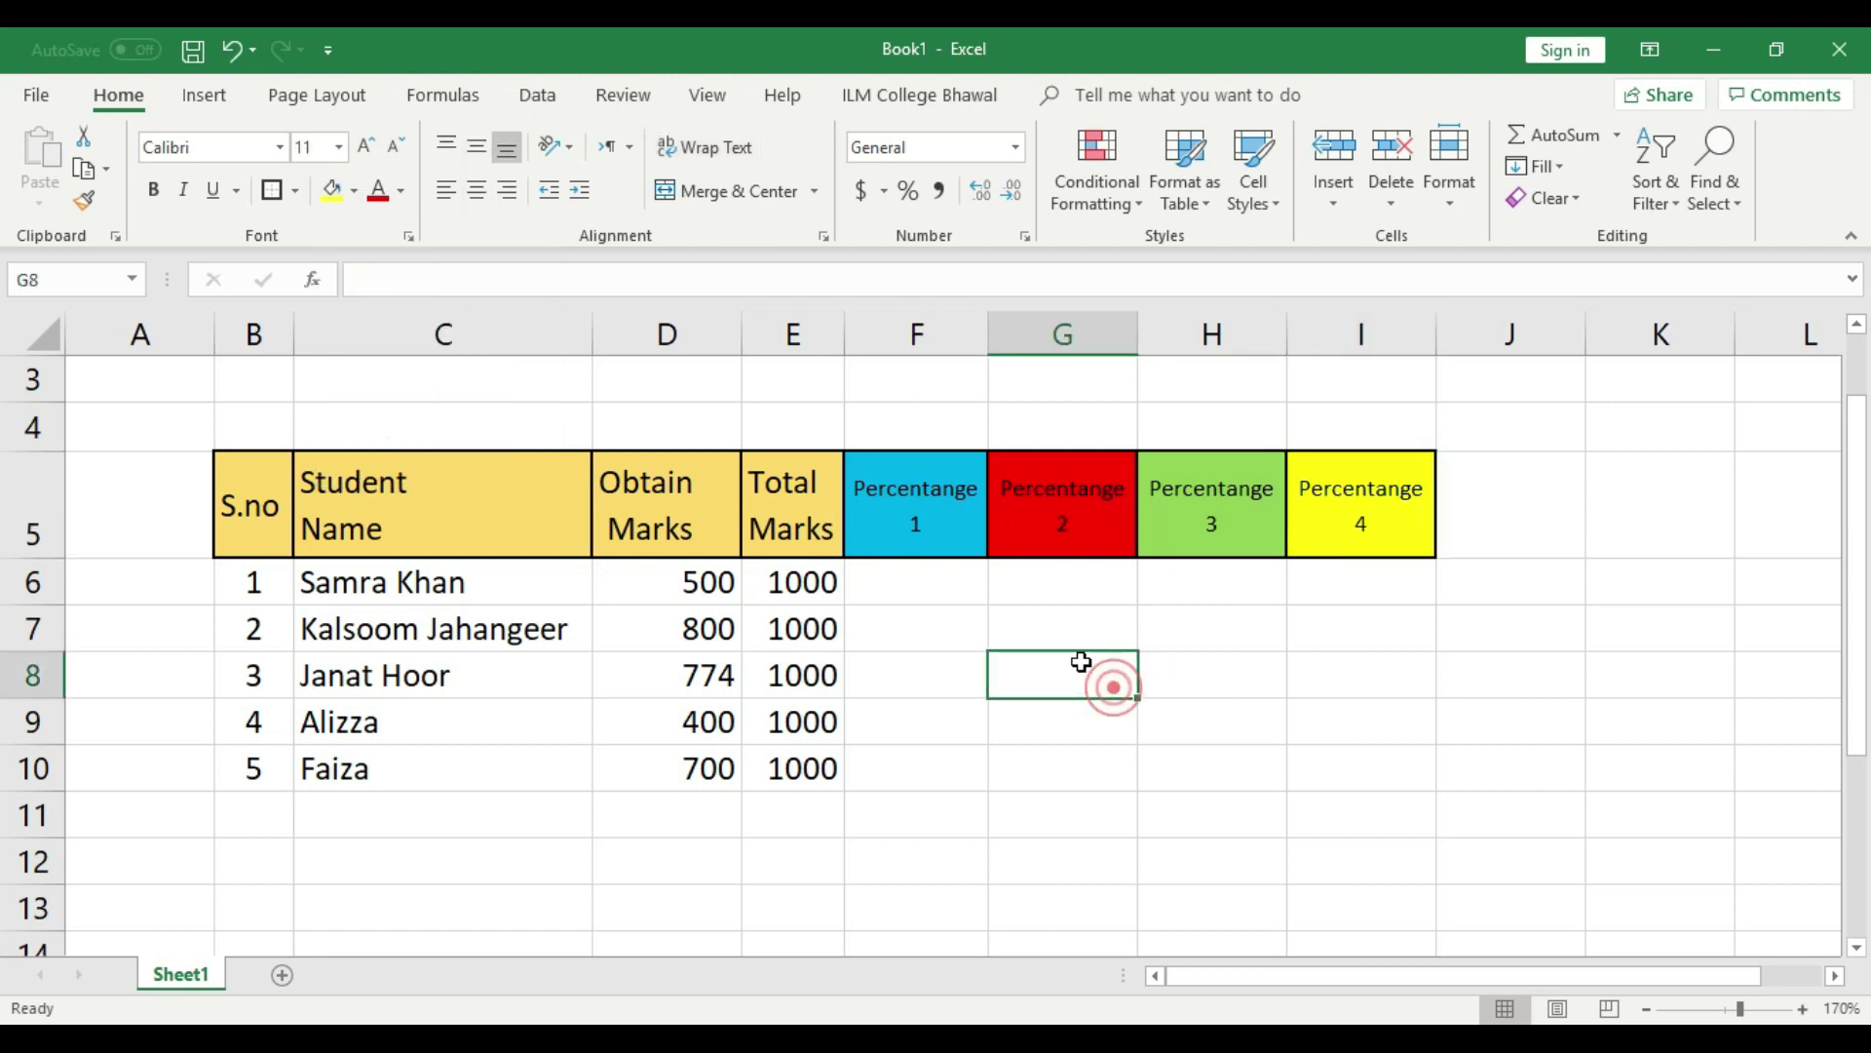
pyautogui.moveTo(914, 506); pyautogui.dragTo(1367, 532)
# Make F5:I5 bold, one font size larger, and widen columns F to I to fit.
pyautogui.click(153, 189)
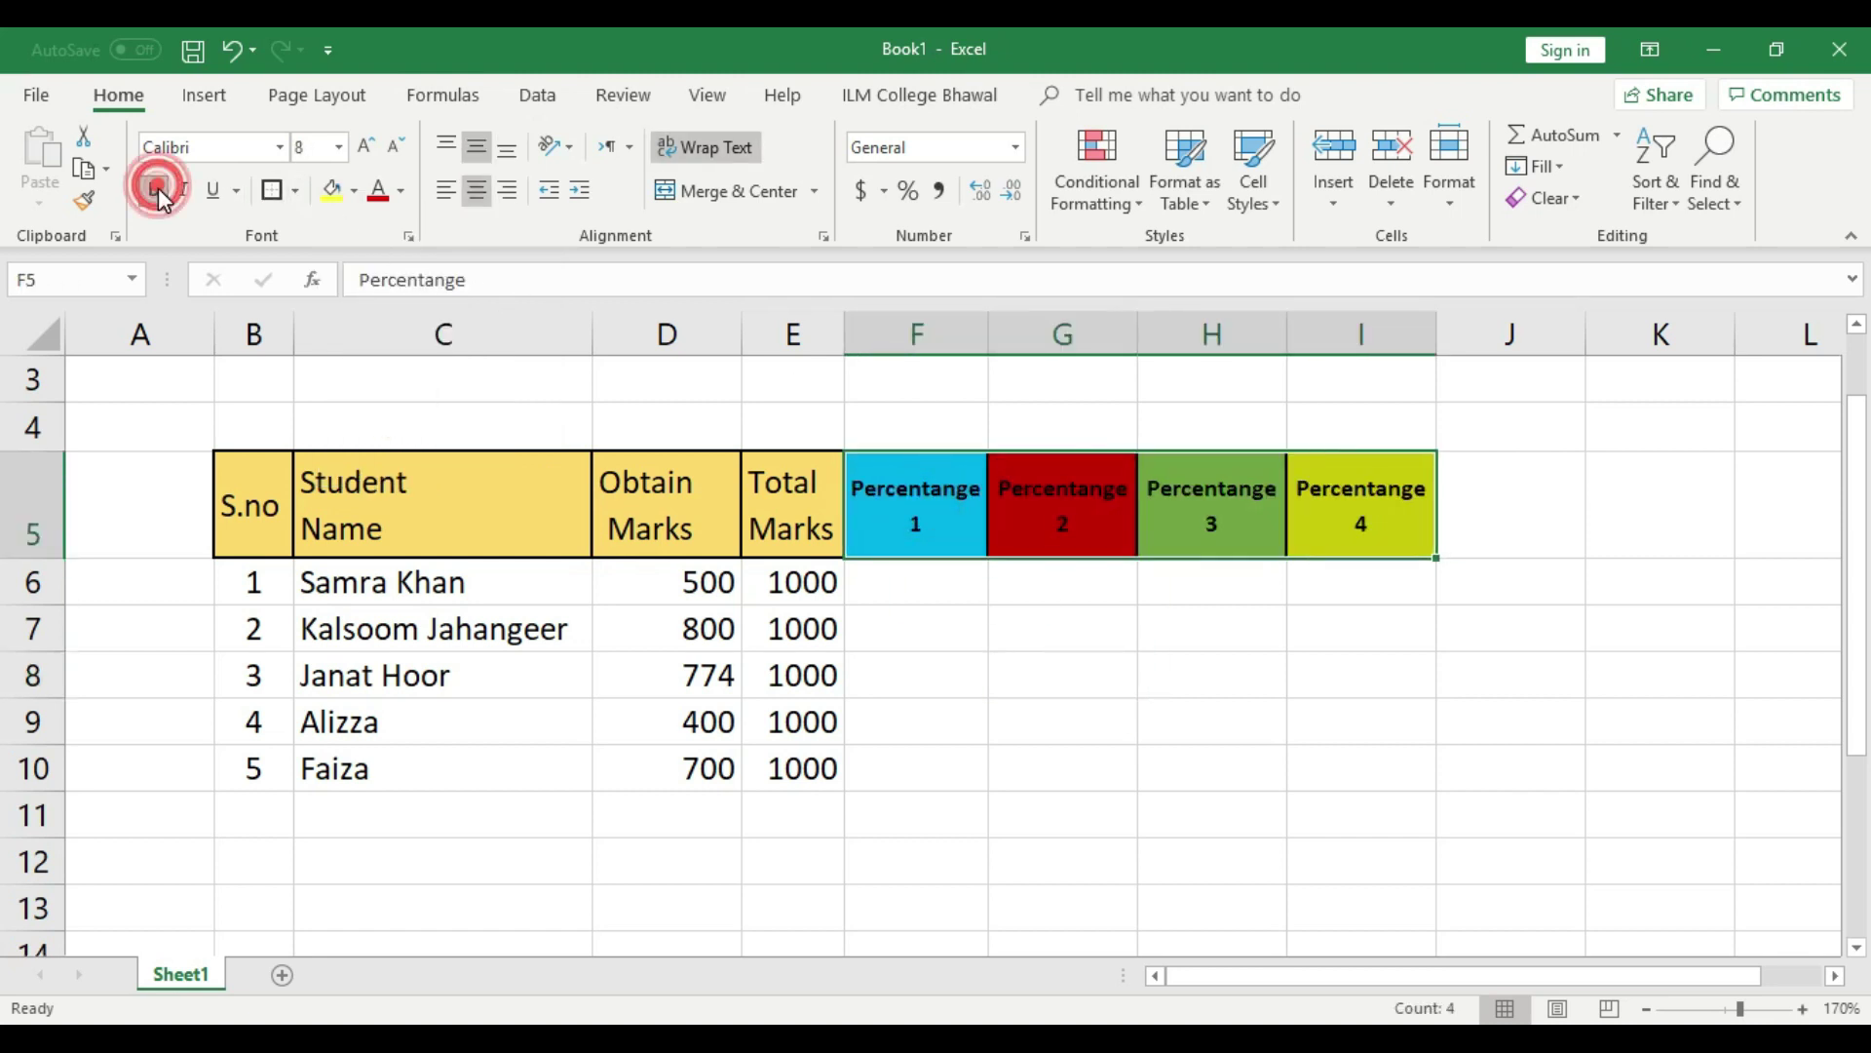
pyautogui.click(365, 148)
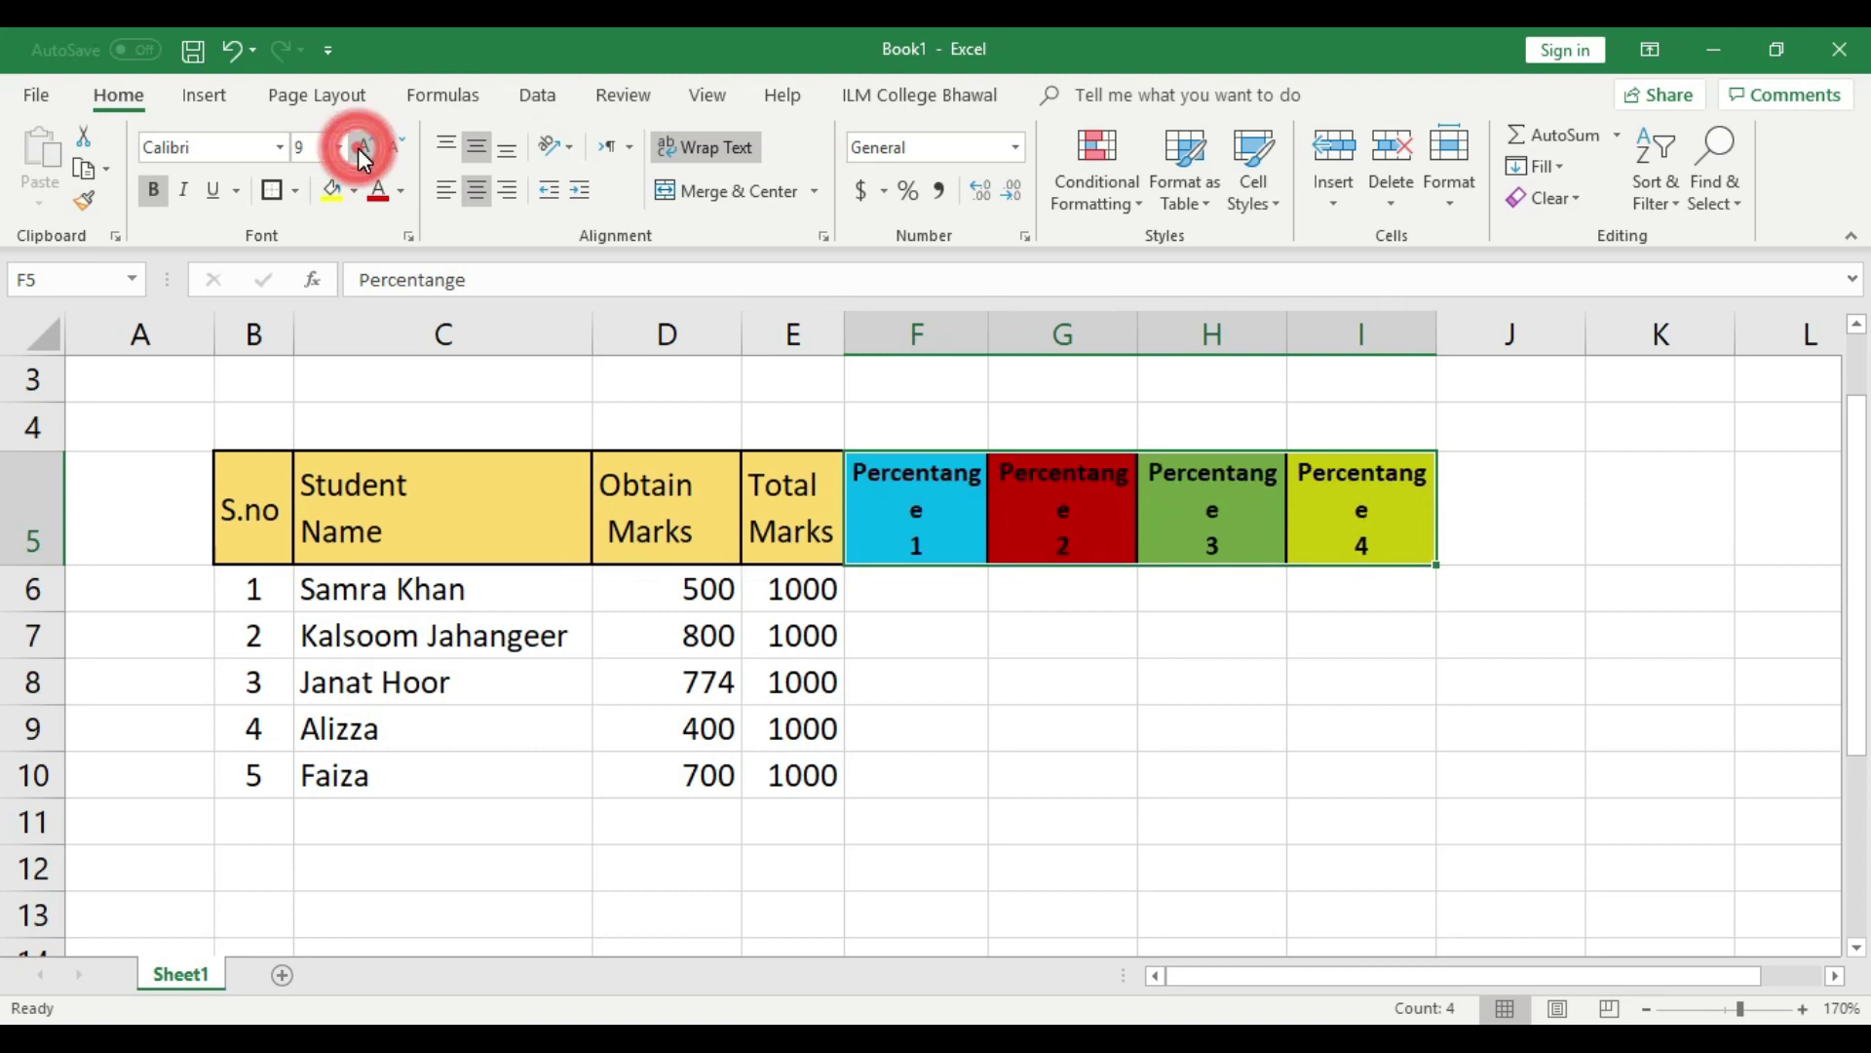
pyautogui.click(985, 333)
pyautogui.doubleClick(994, 333)
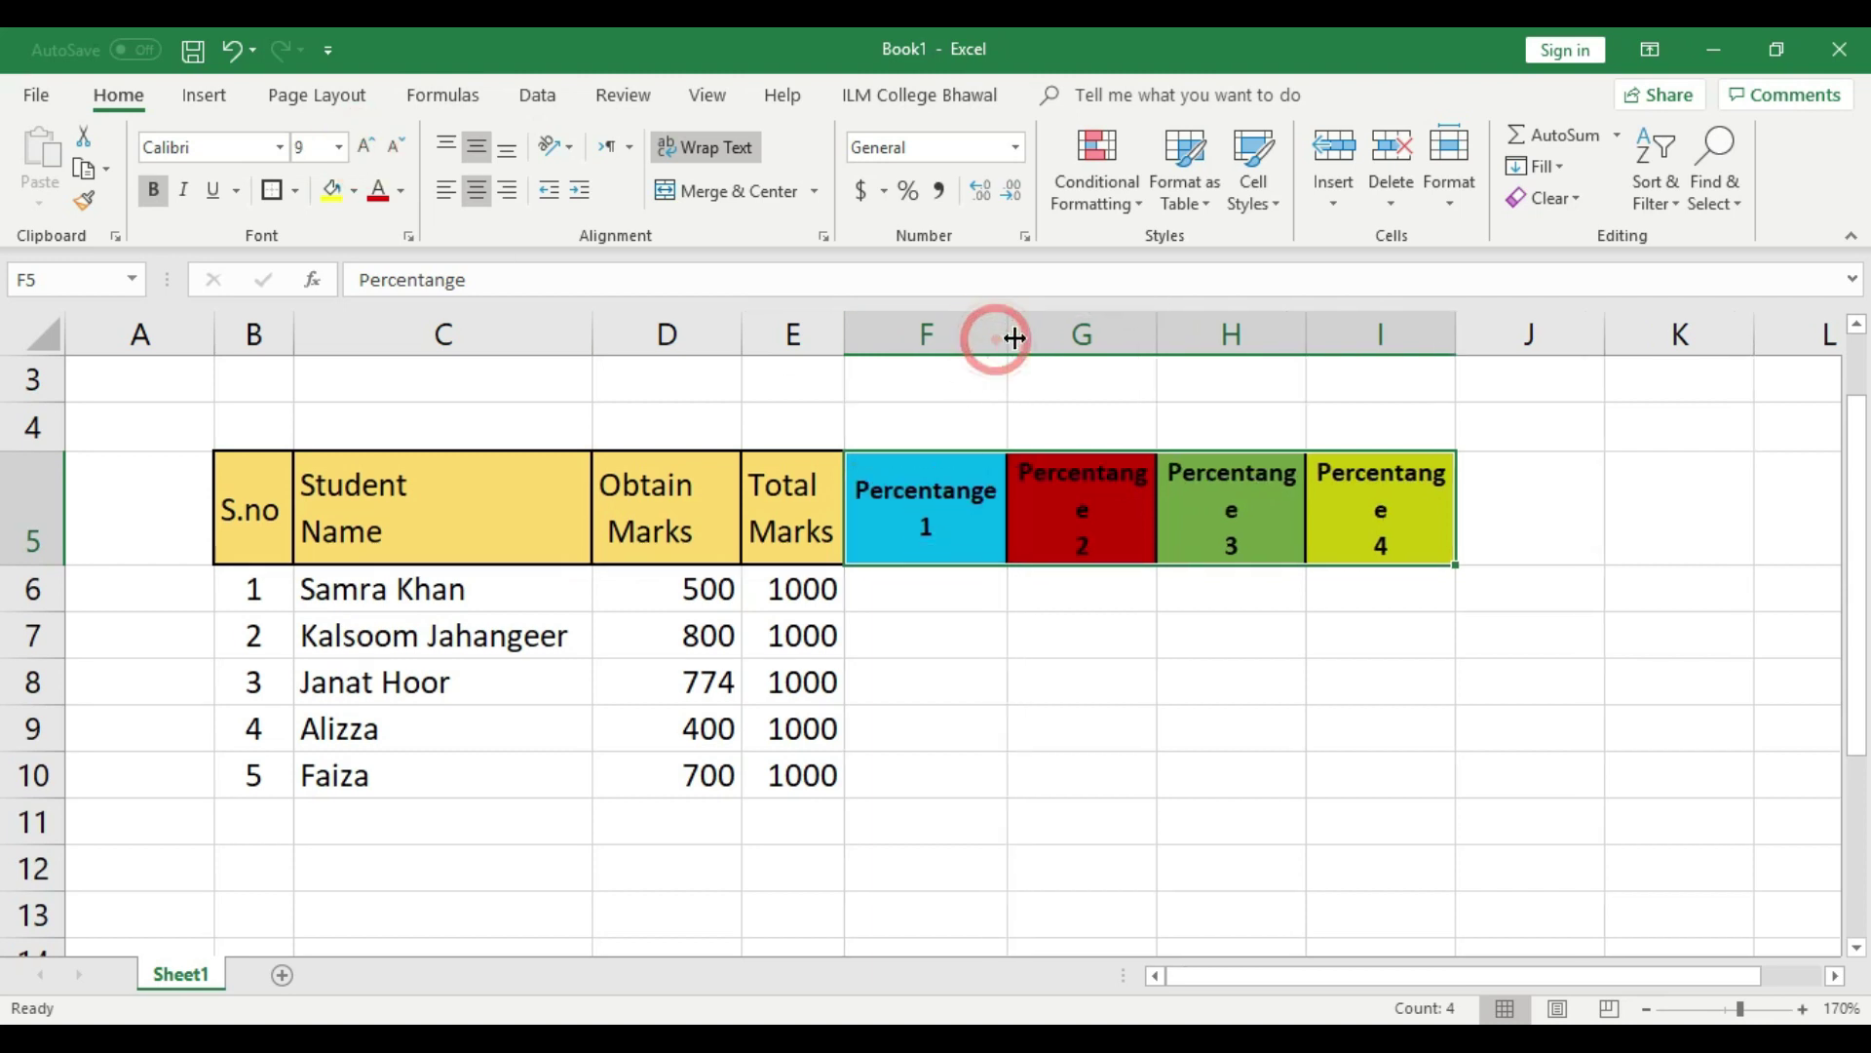
pyautogui.moveTo(1157, 334); pyautogui.dragTo(1193, 335)
pyautogui.moveTo(1341, 331); pyautogui.dragTo(1375, 334)
pyautogui.moveTo(1533, 337); pyautogui.dragTo(1566, 334)
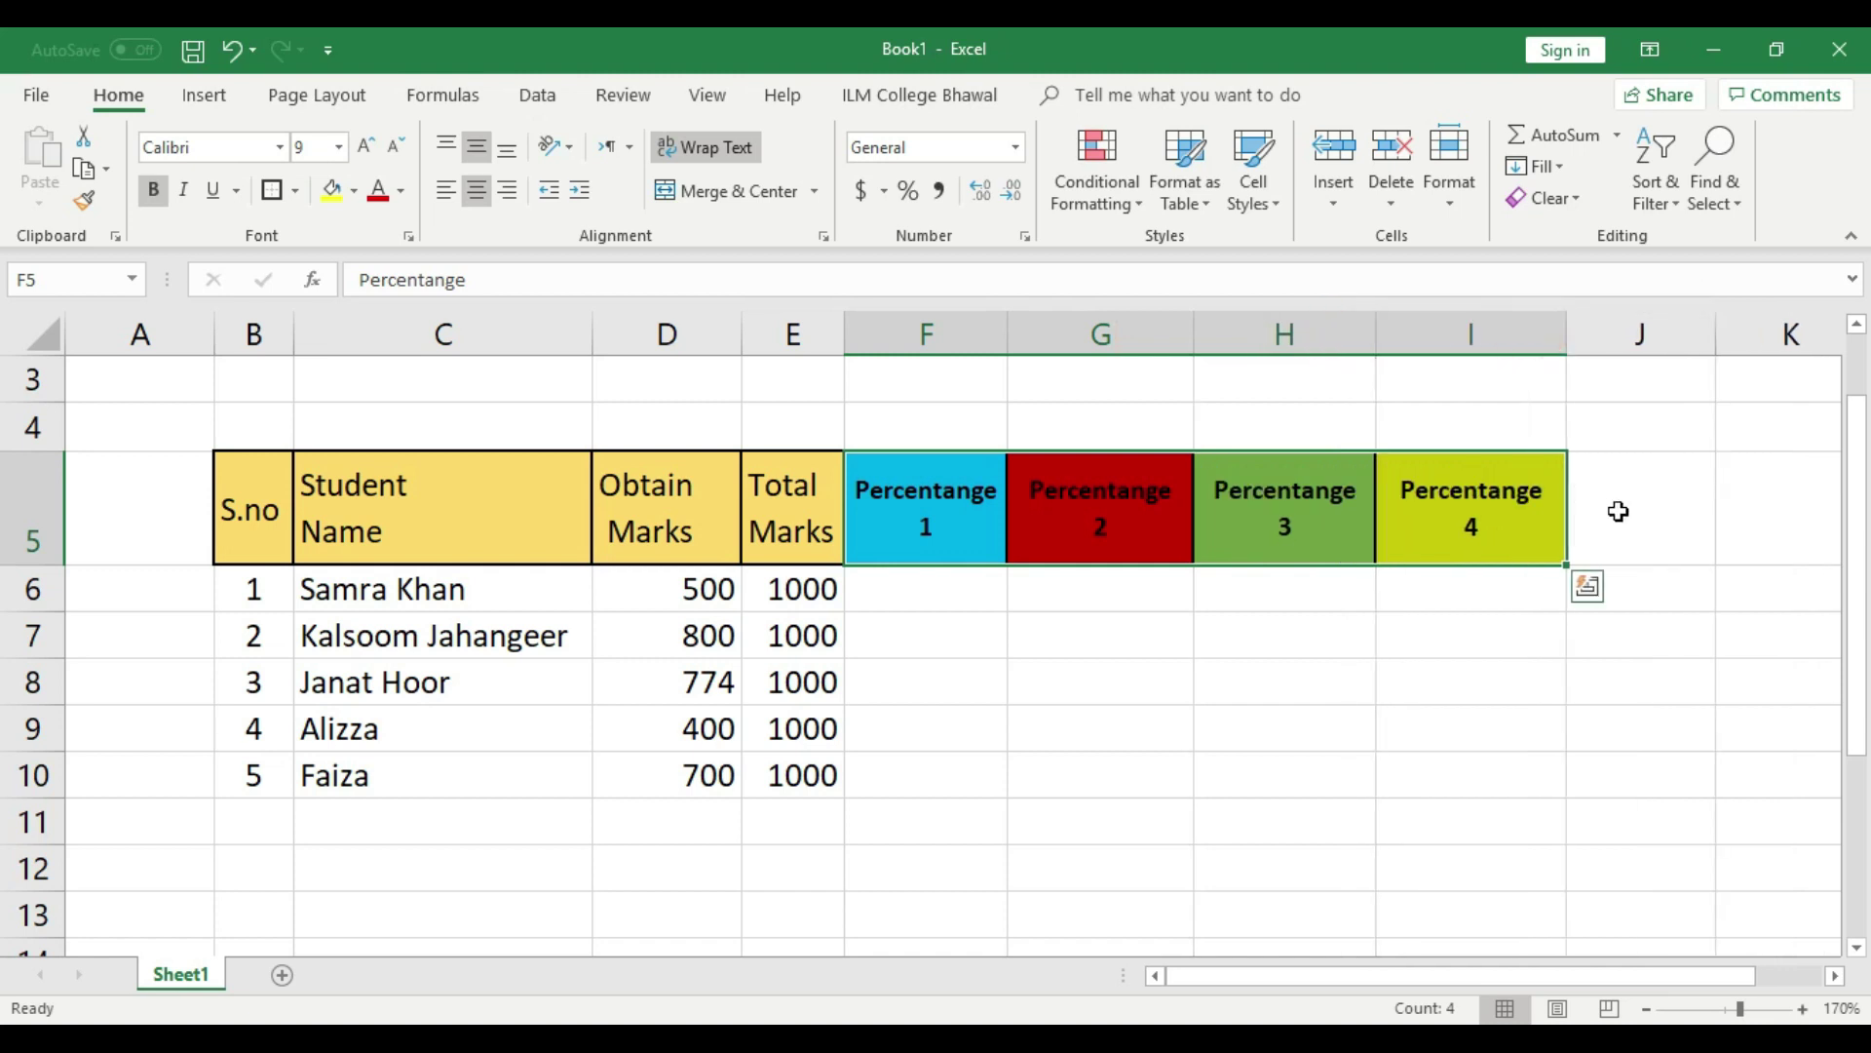
pyautogui.click(1643, 505)
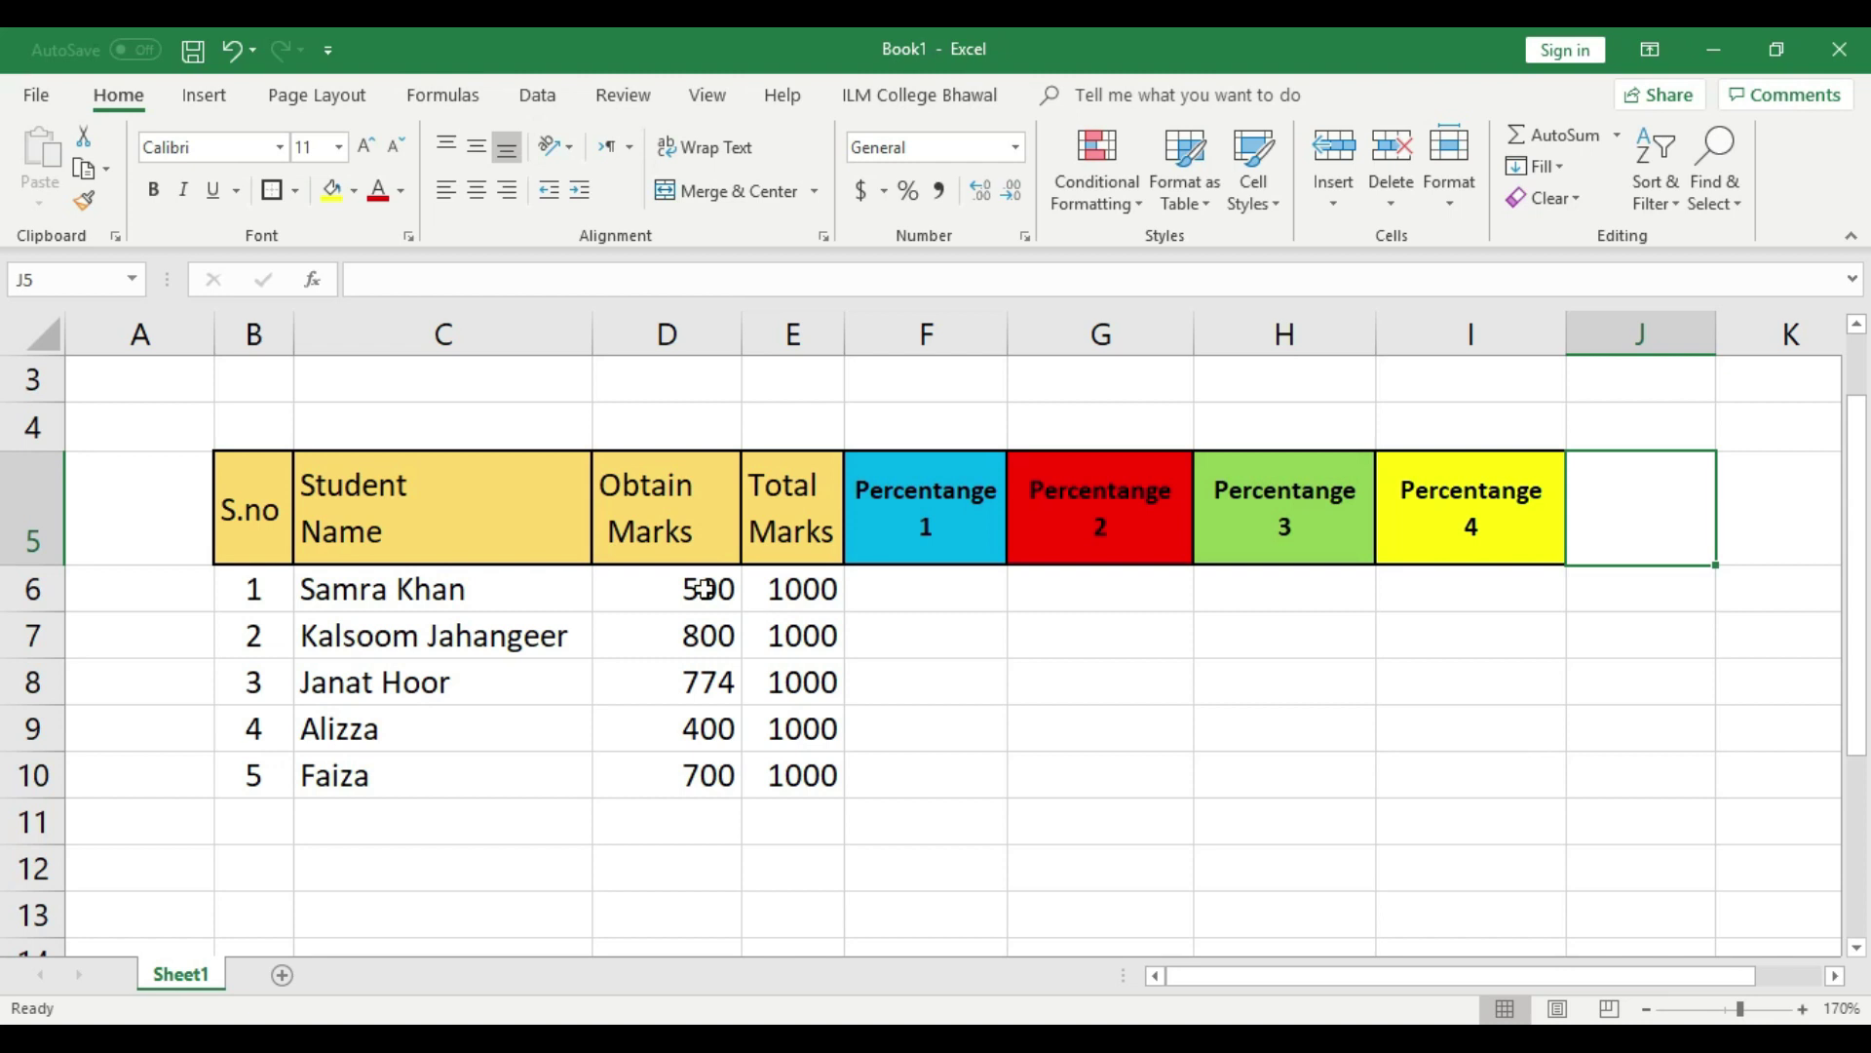
# Enter =D6/E6*100 in F6, dividing obtained marks 500 by total 1000 to show 50.
pyautogui.click(912, 596)
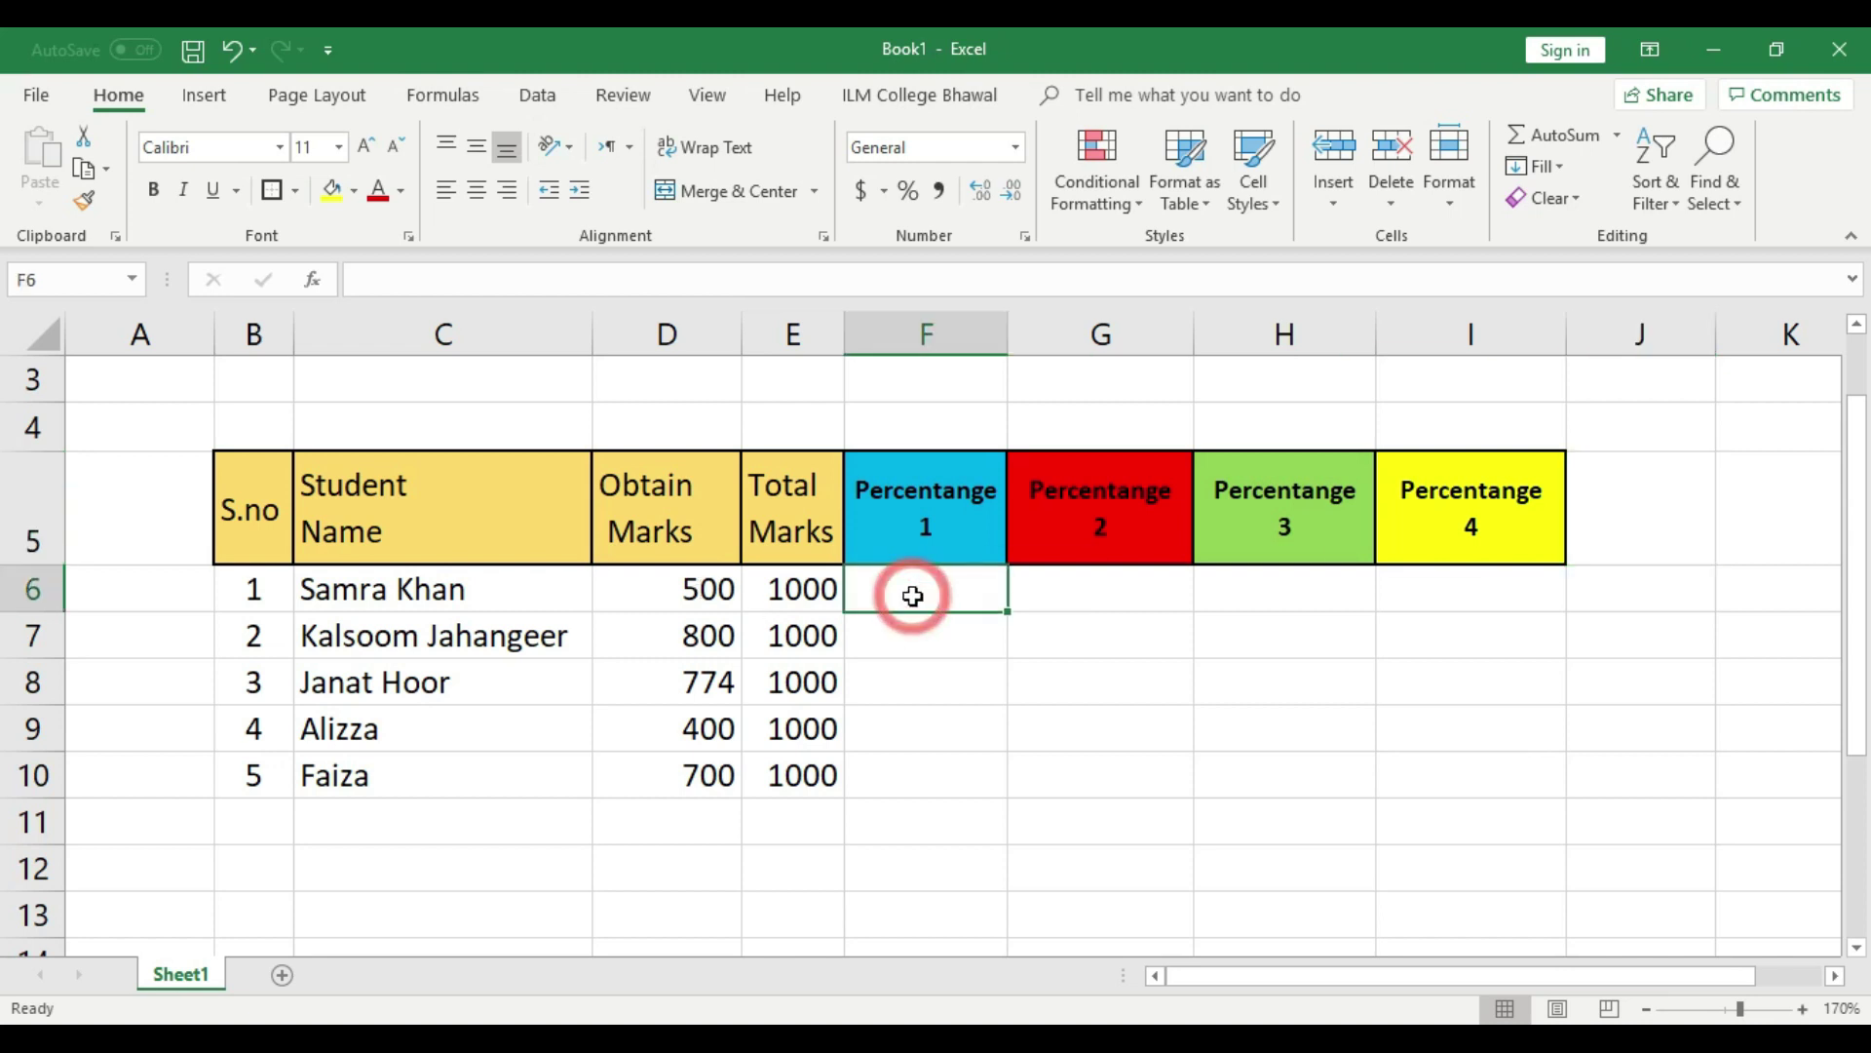
pyautogui.click(694, 590)
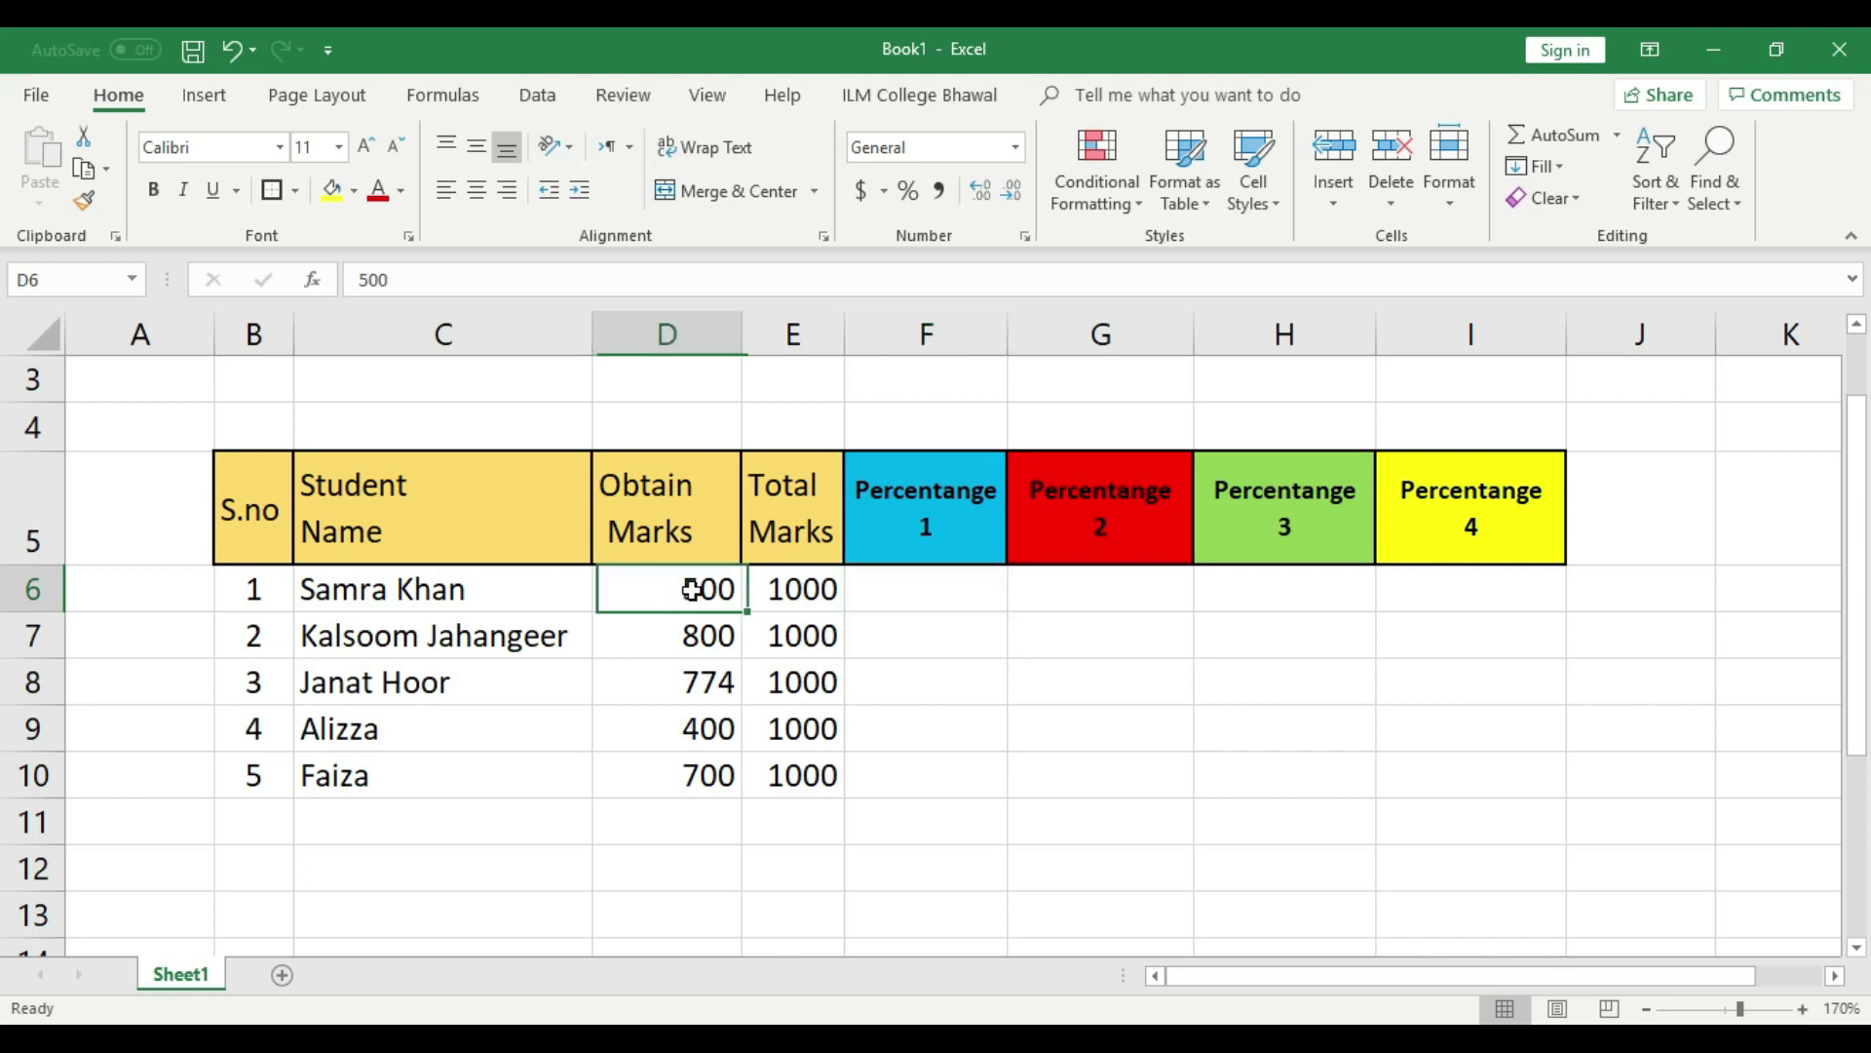
pyautogui.click(794, 589)
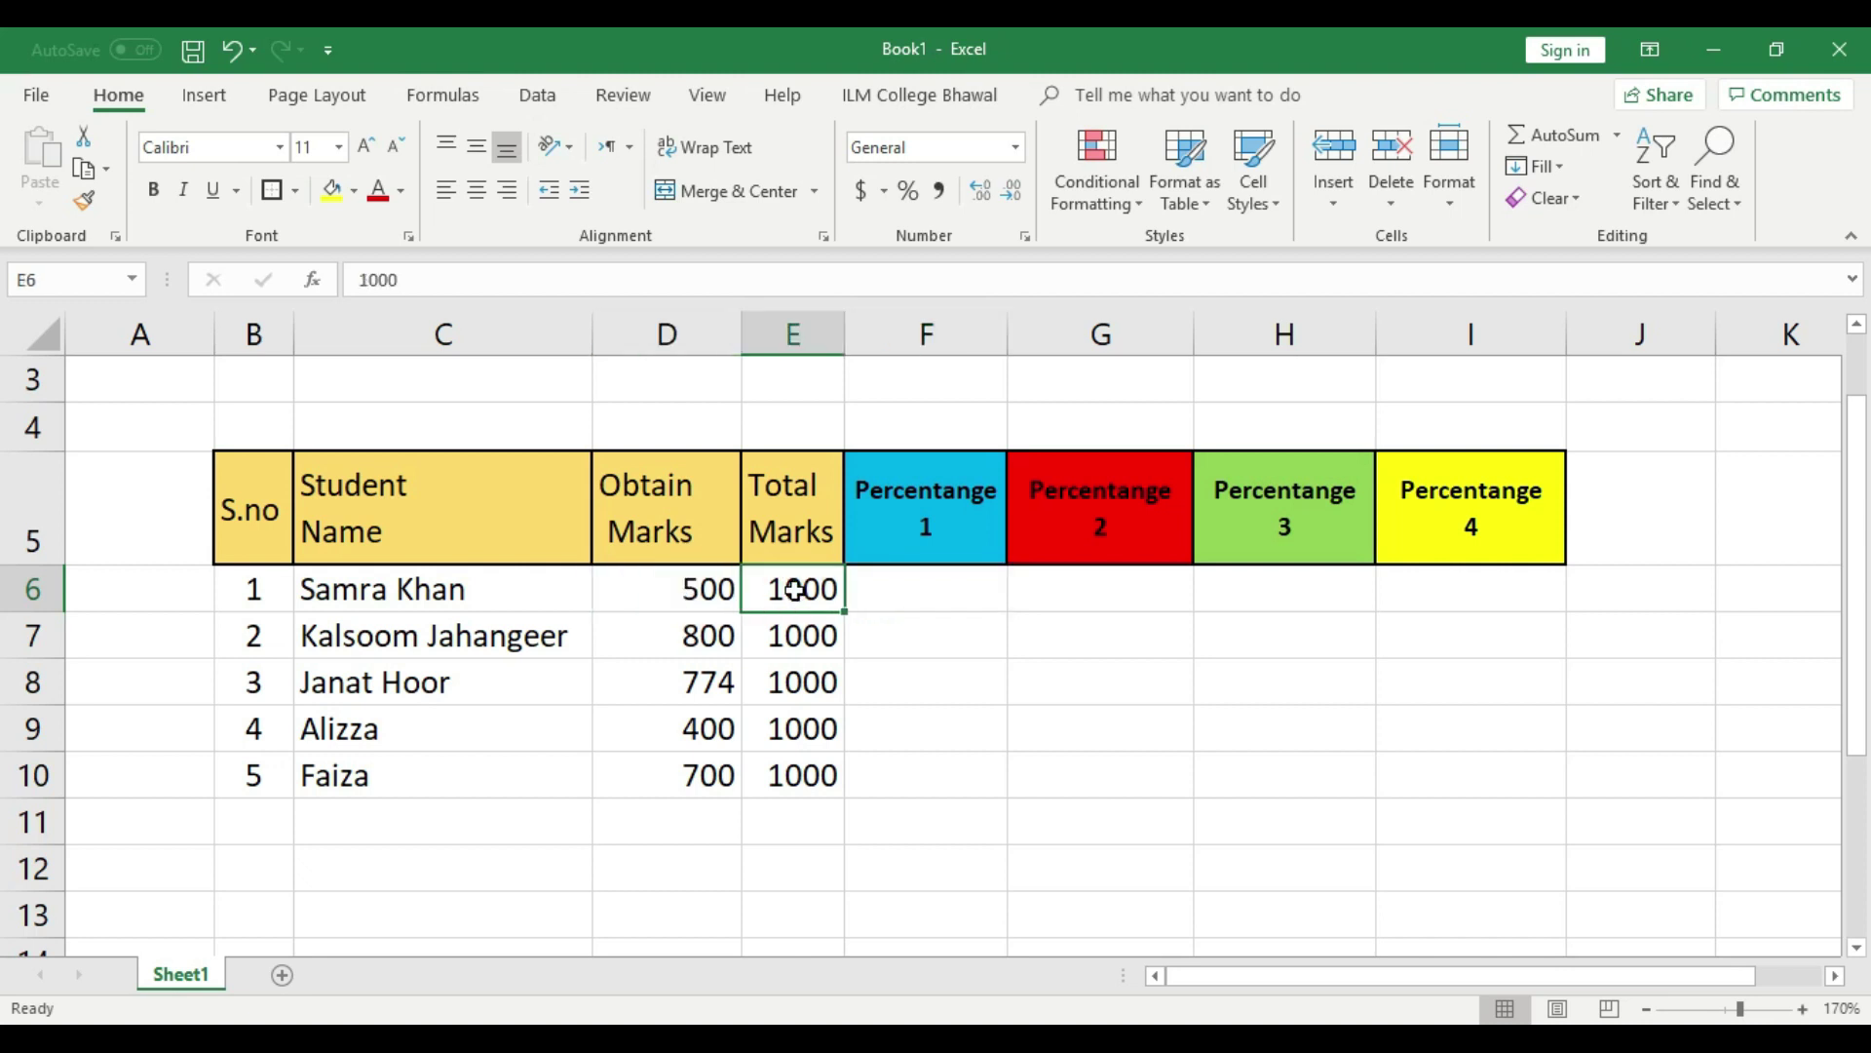
pyautogui.click(698, 585)
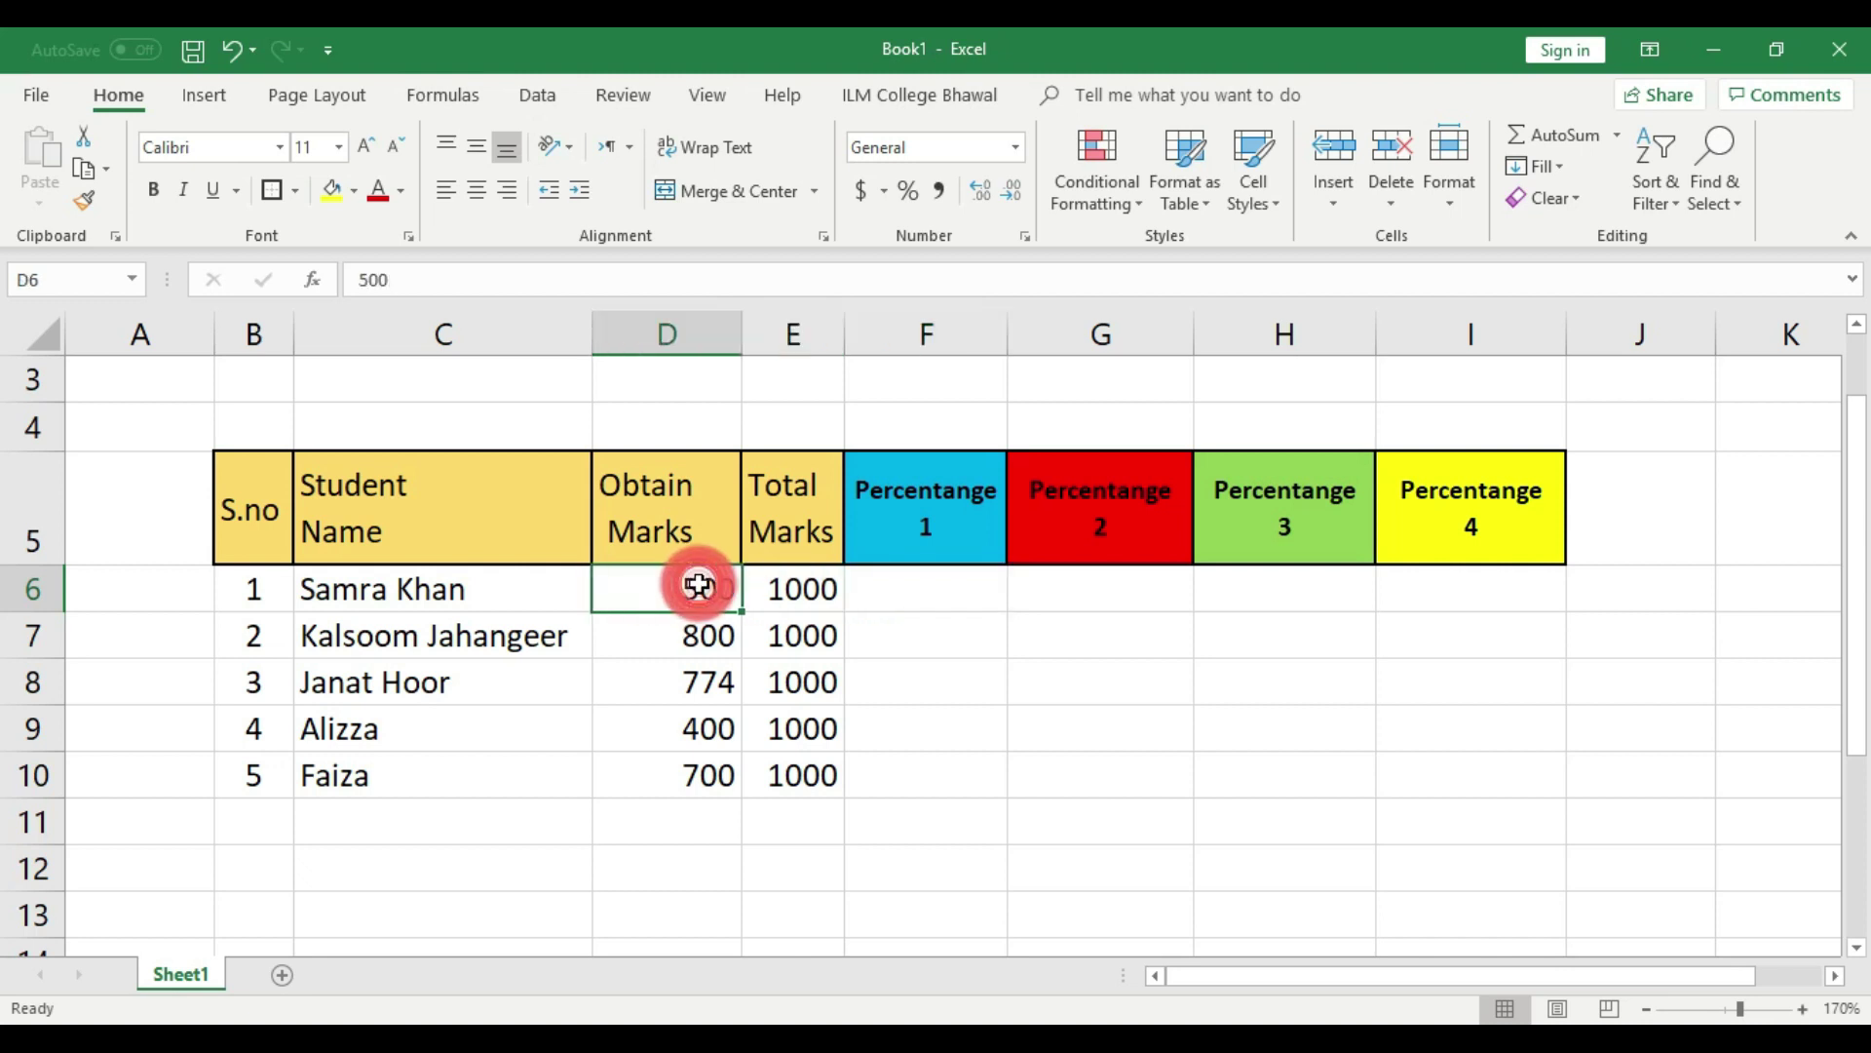
pyautogui.click(940, 590)
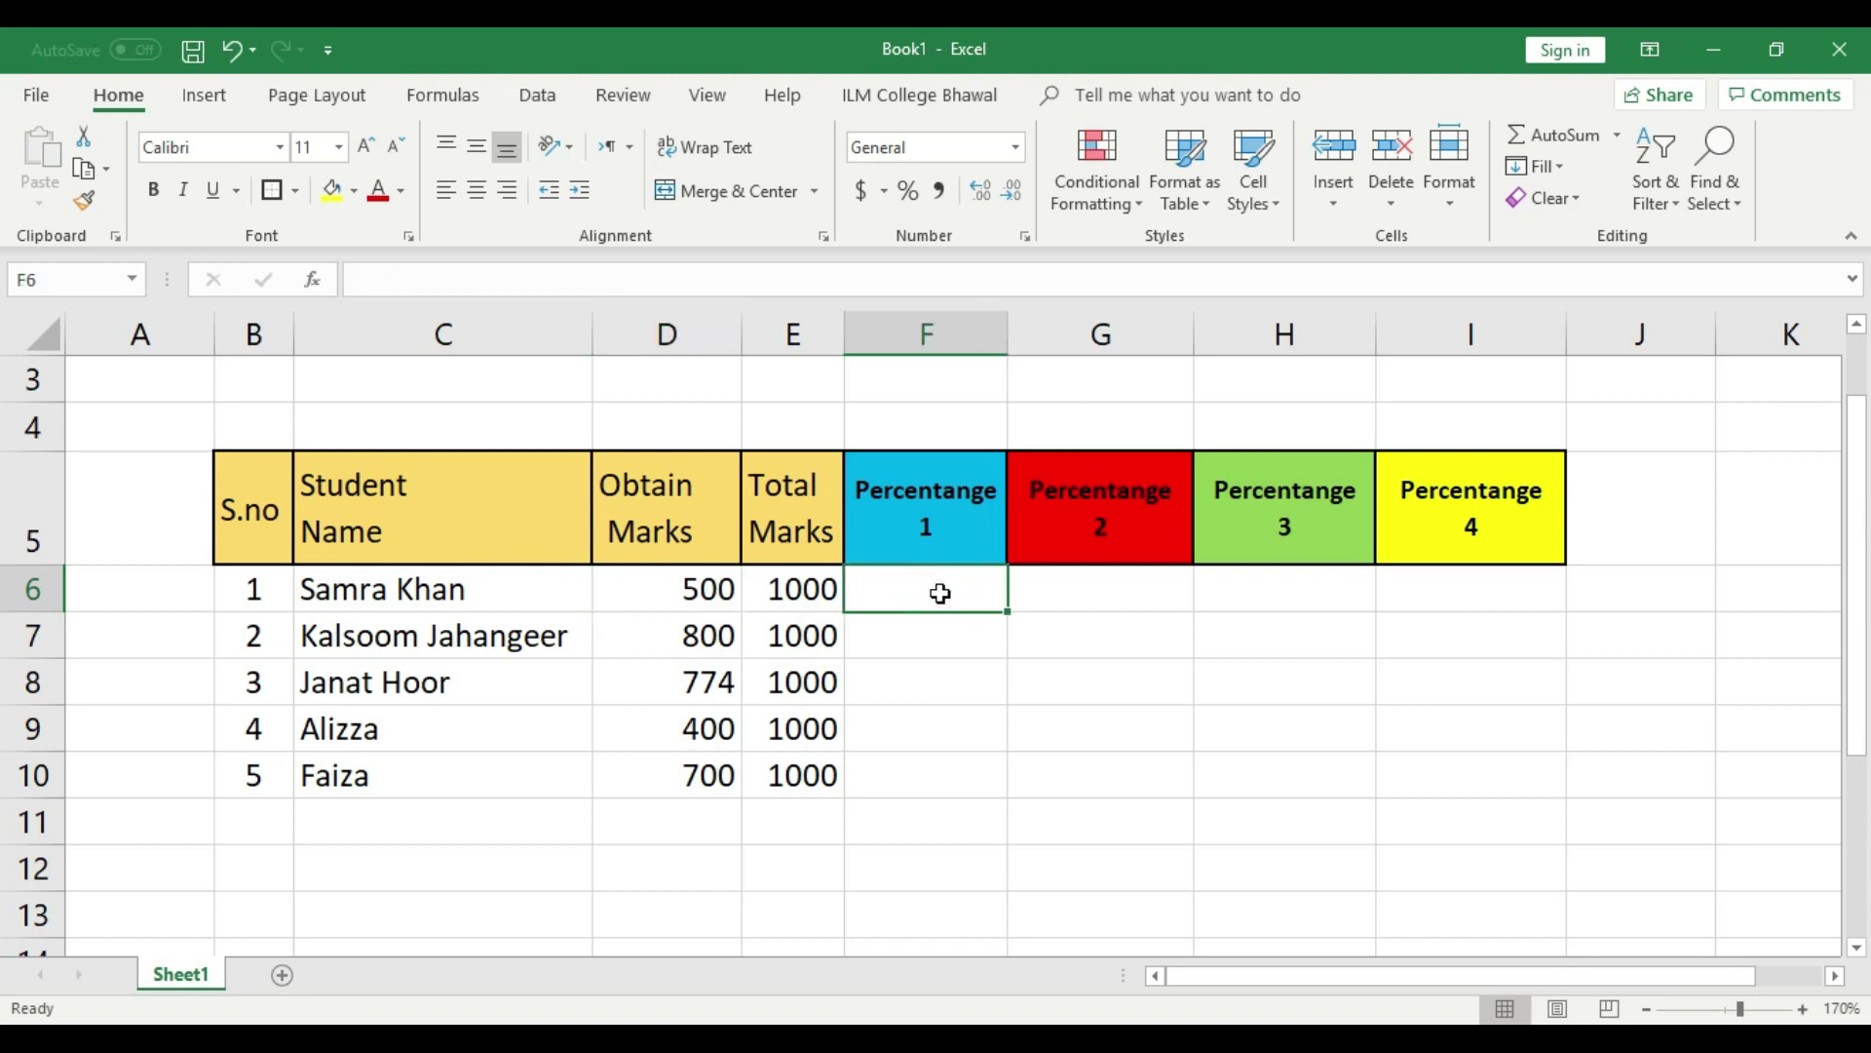
pyautogui.write('=')
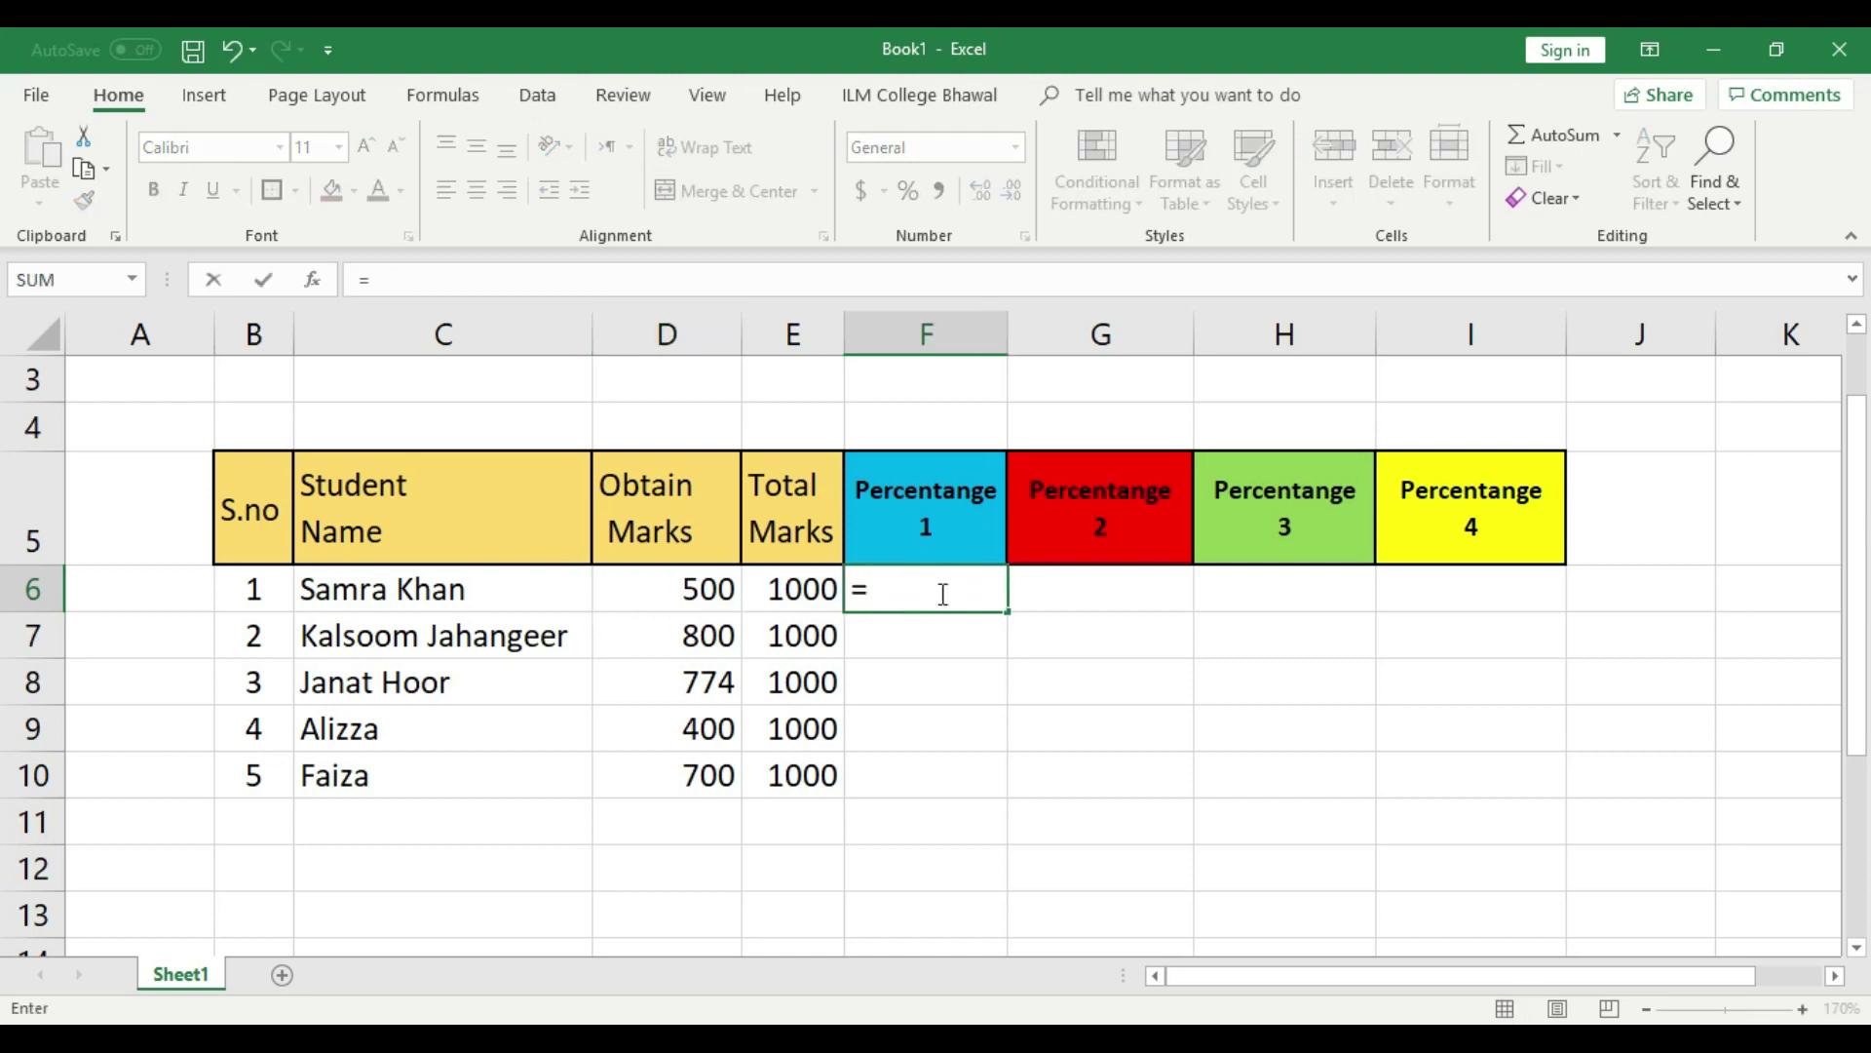
pyautogui.click(685, 591)
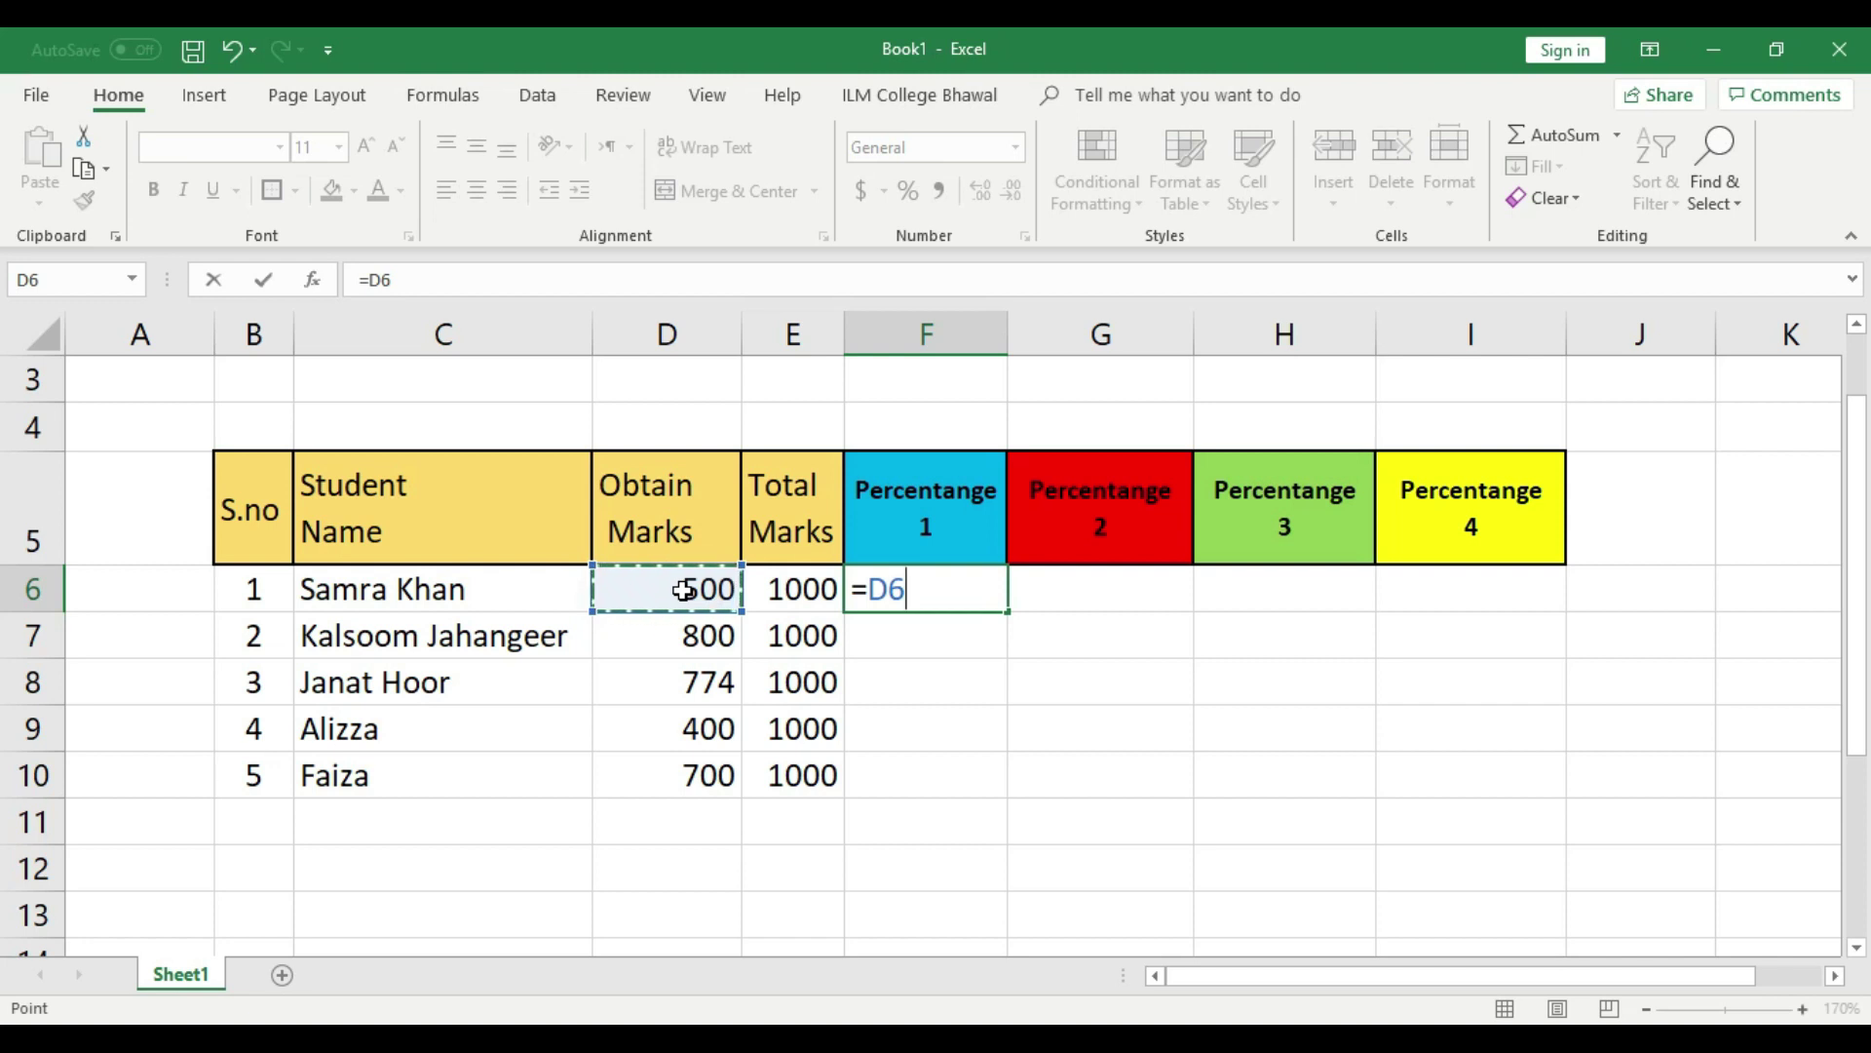
pyautogui.write('/')
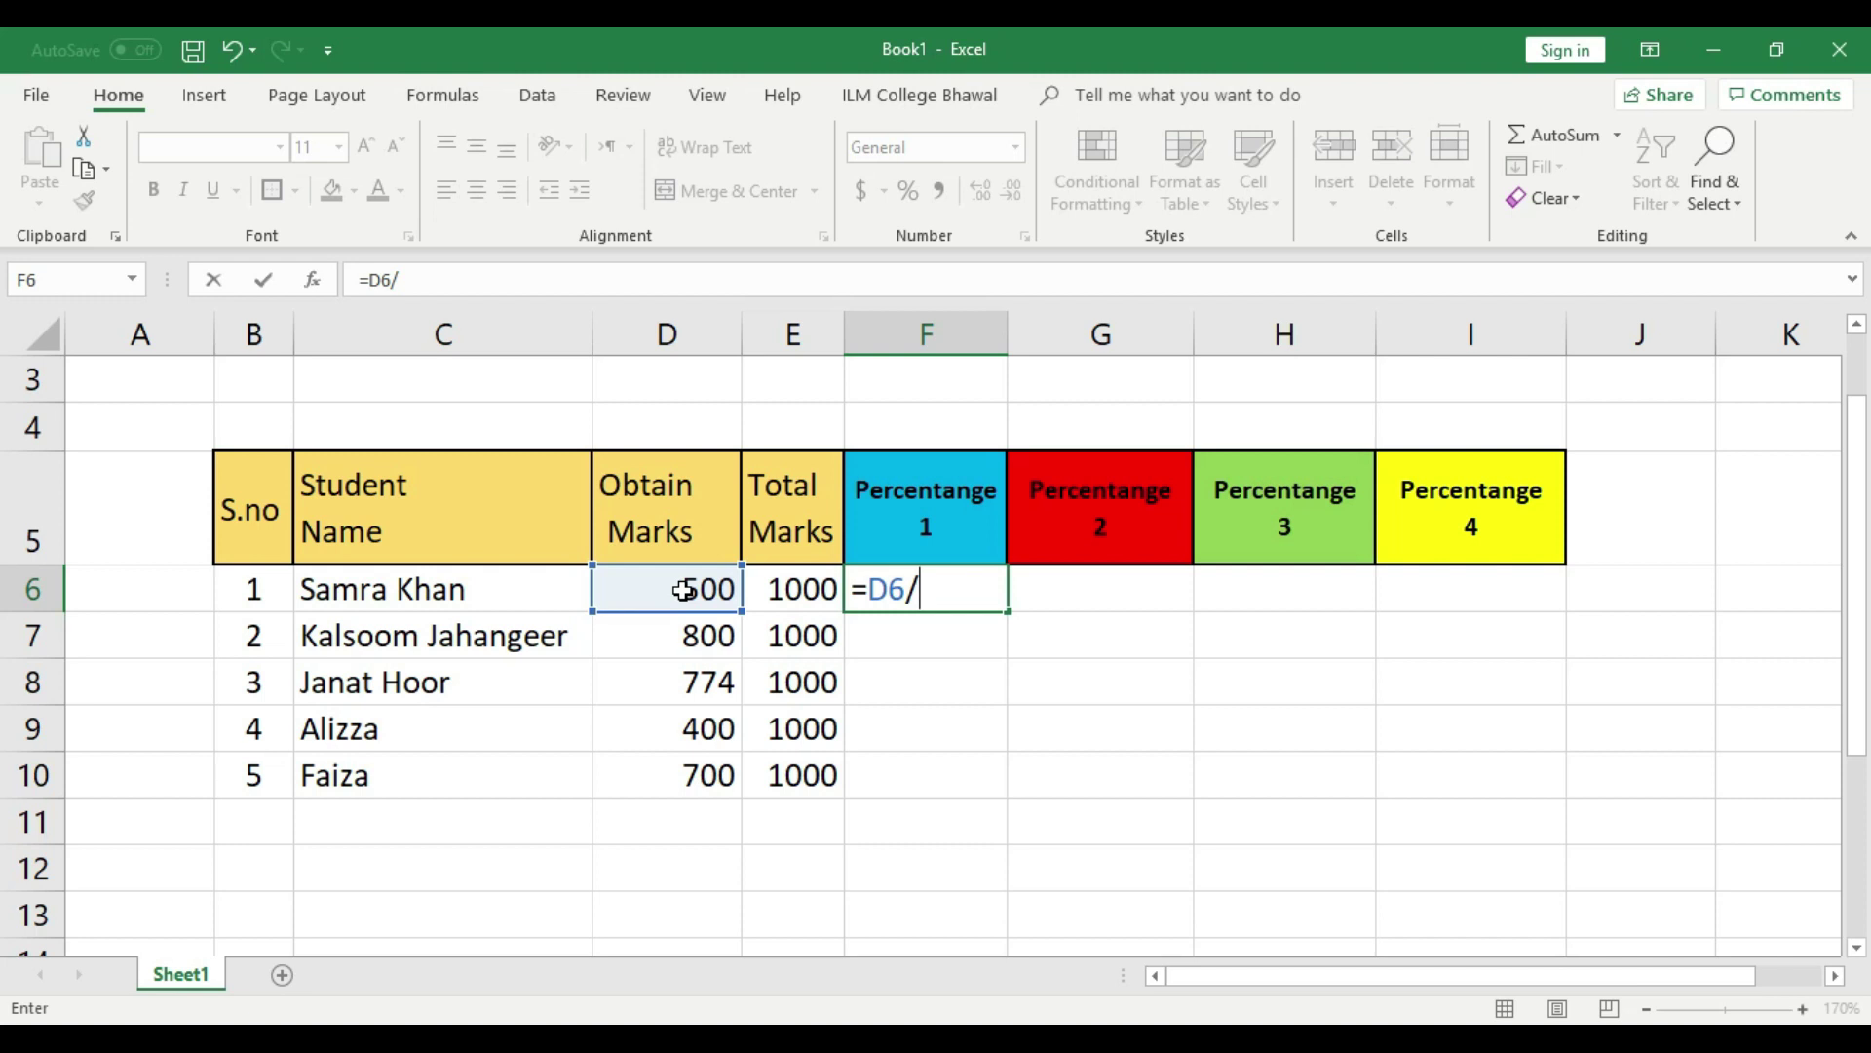
pyautogui.click(797, 588)
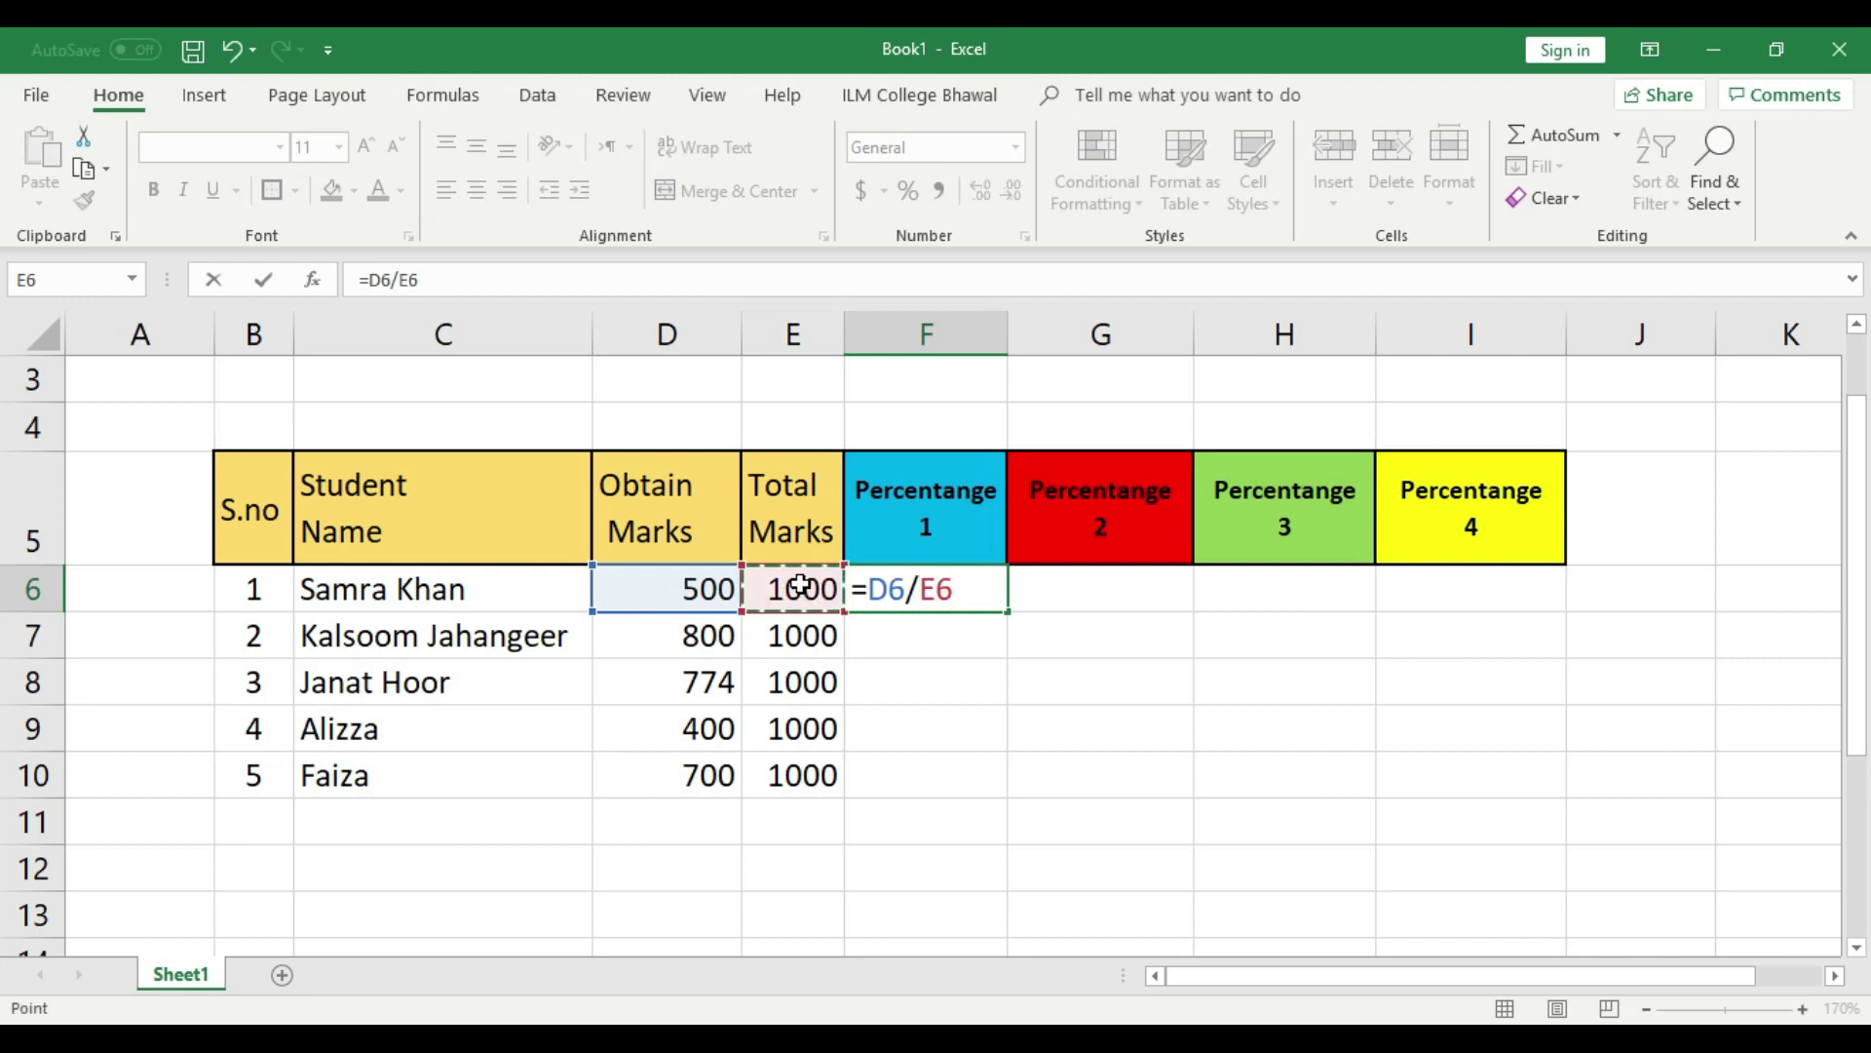
pyautogui.write('*100')
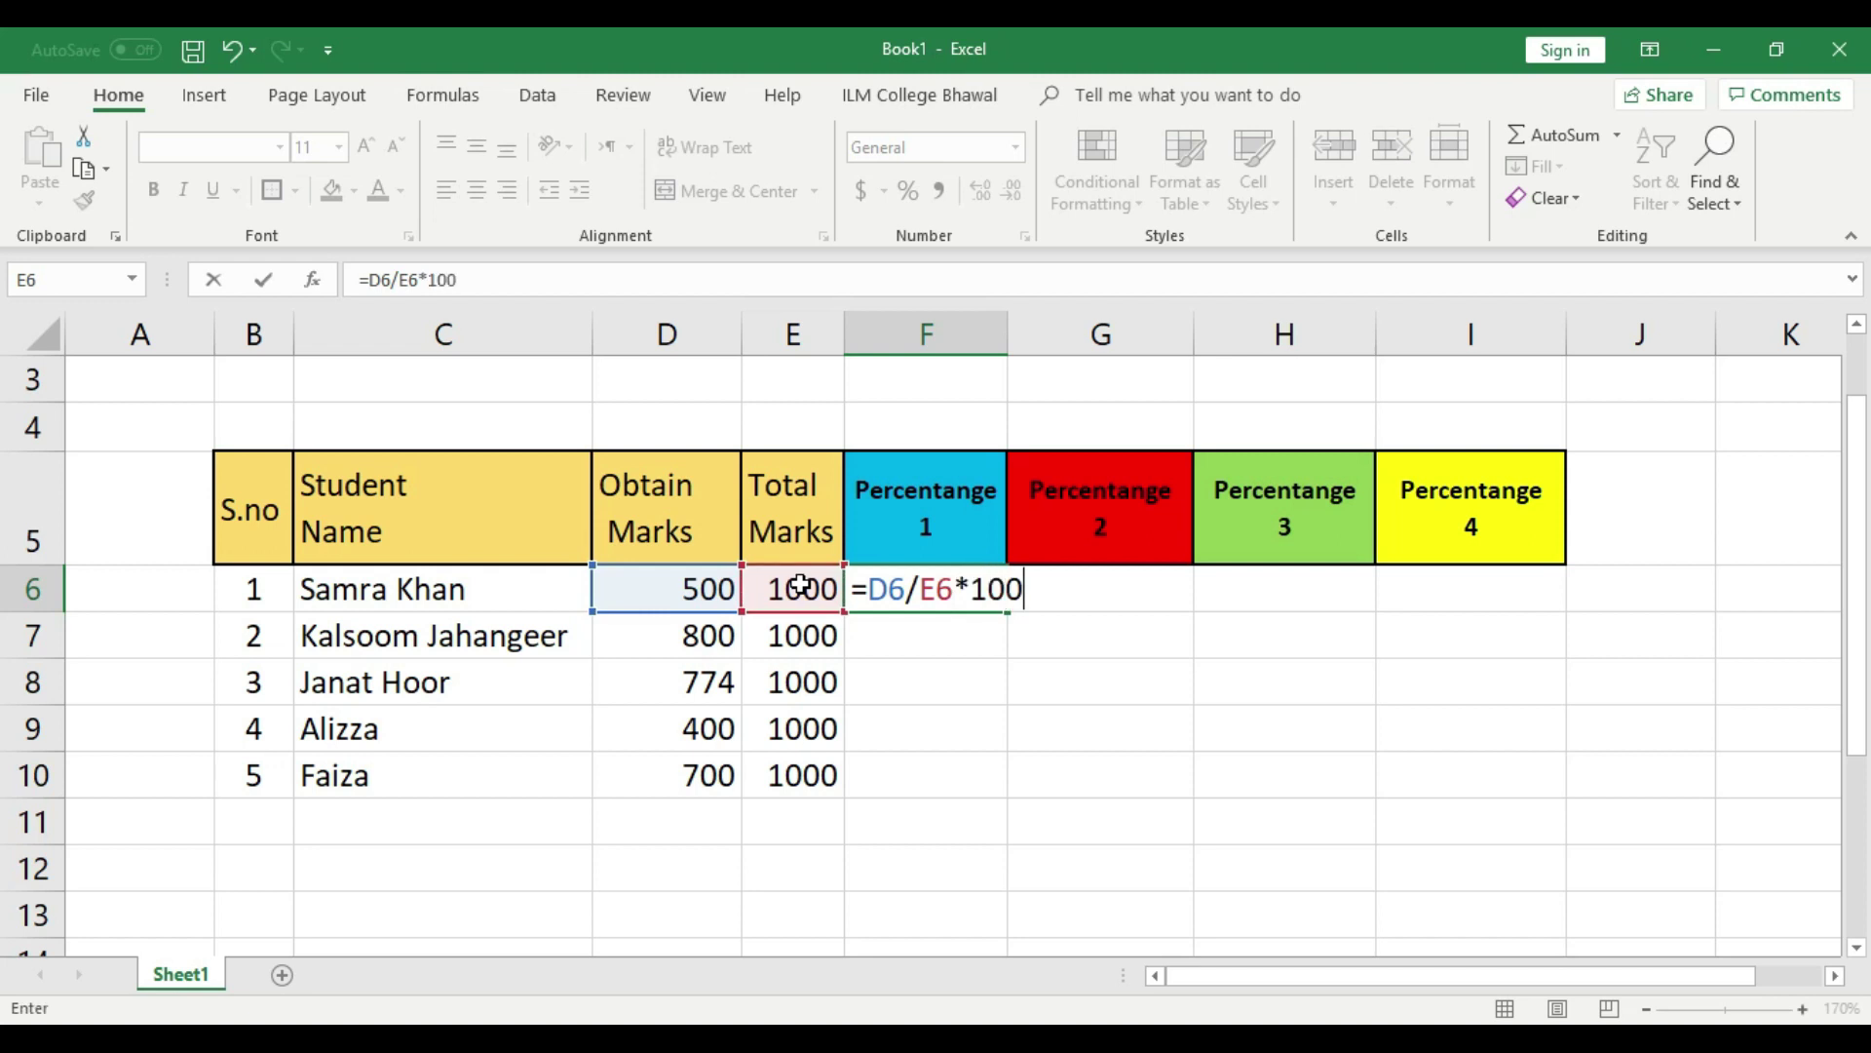
pyautogui.press('Return')
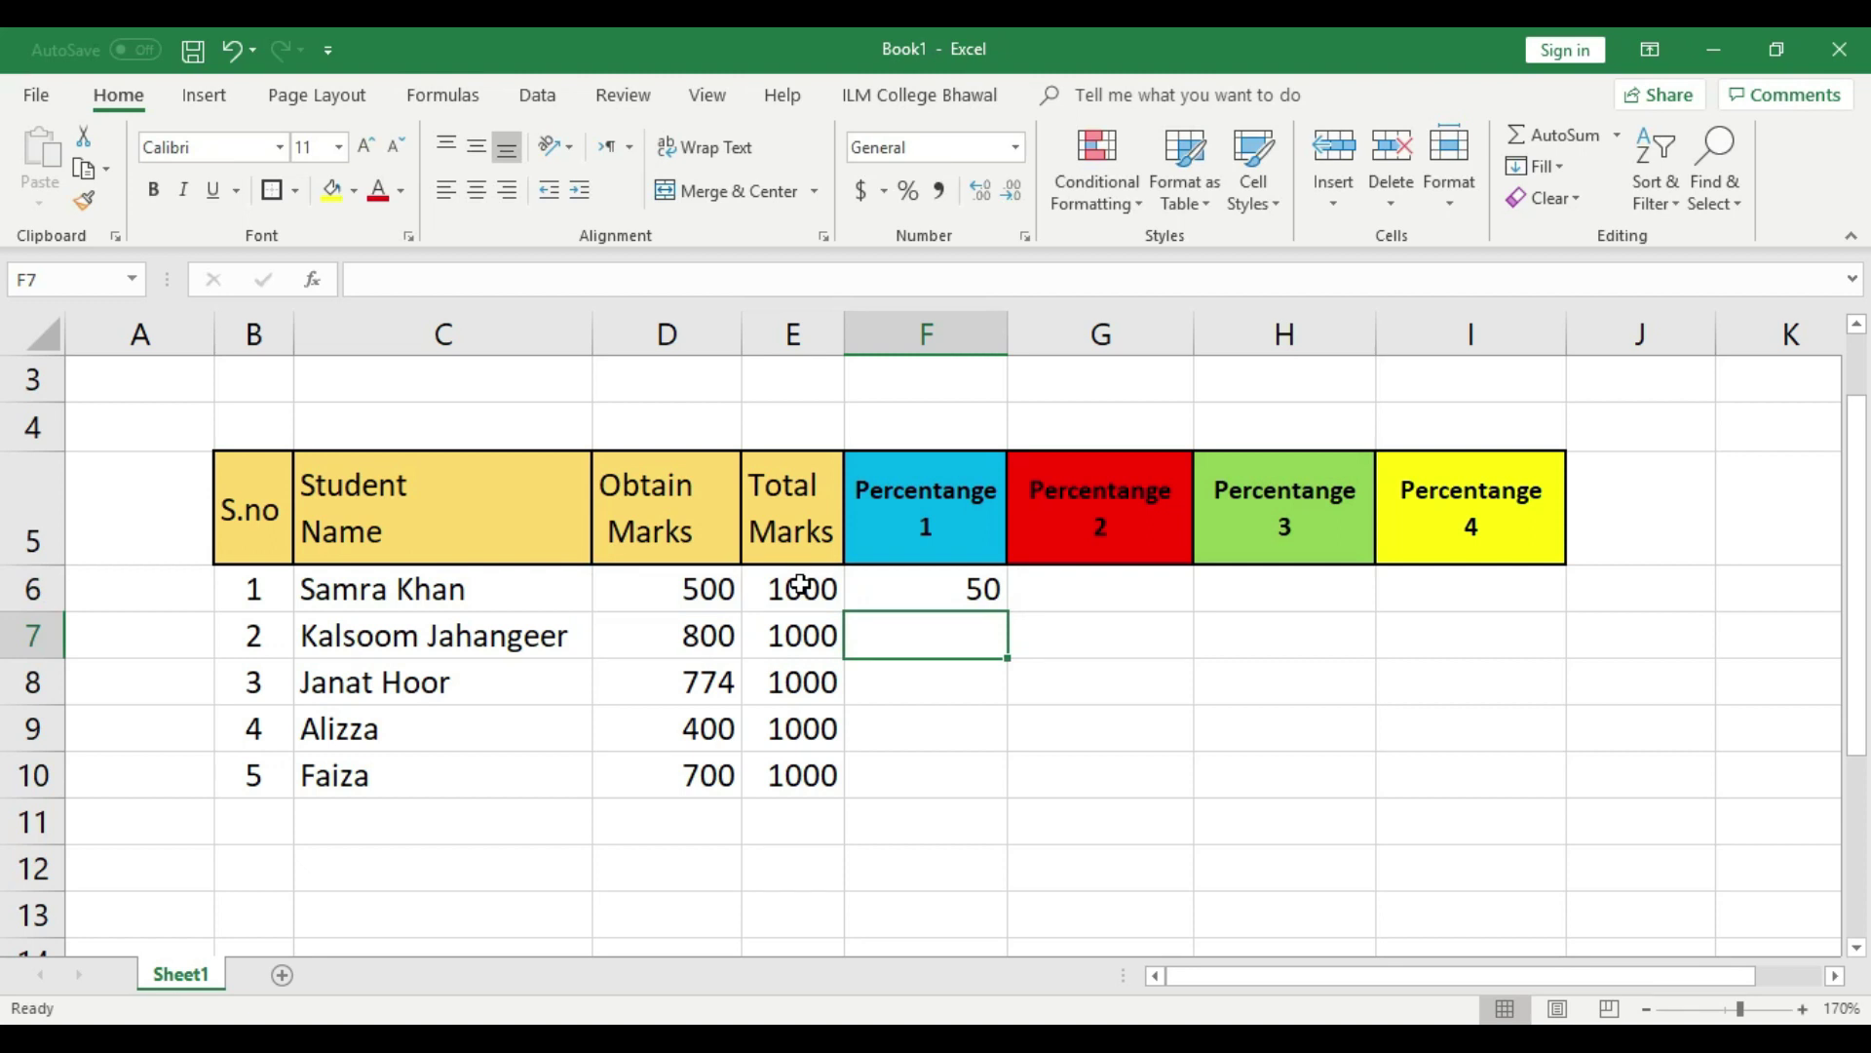
# Centre the calculated 50 in cell F6.
pyautogui.click(967, 588)
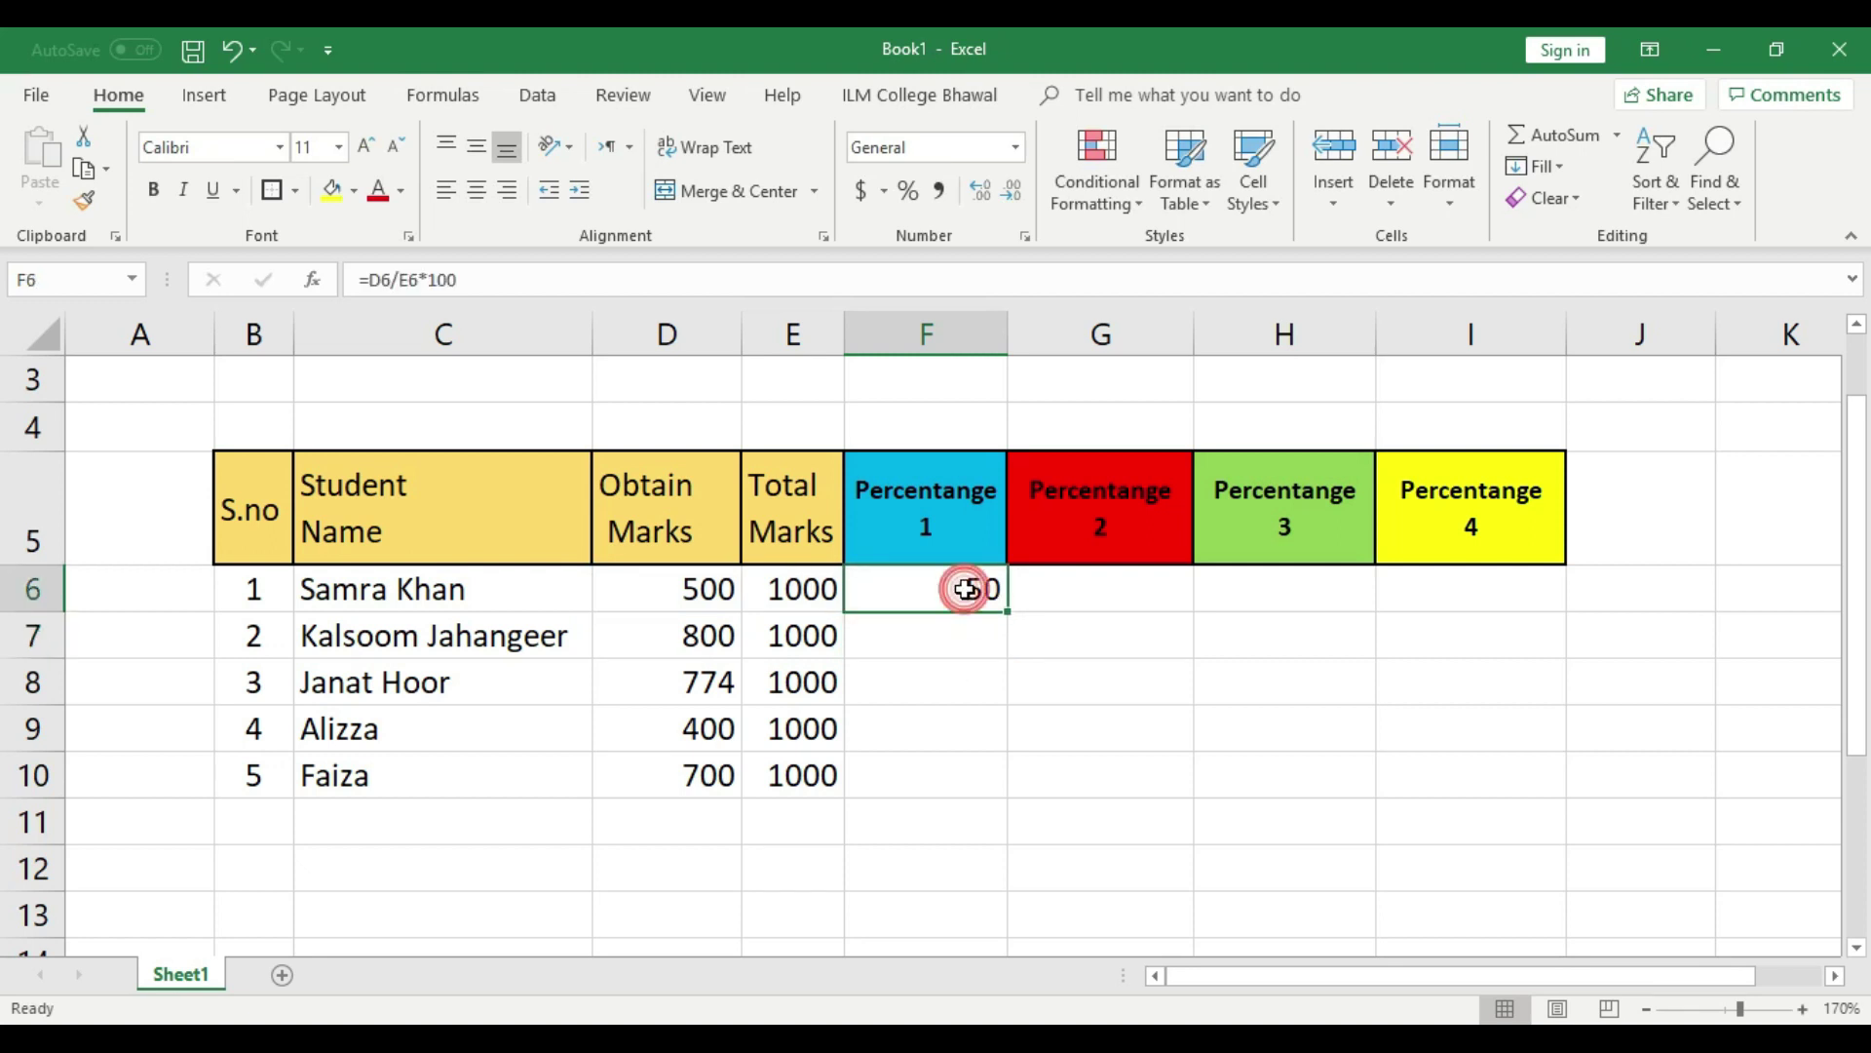
pyautogui.click(476, 190)
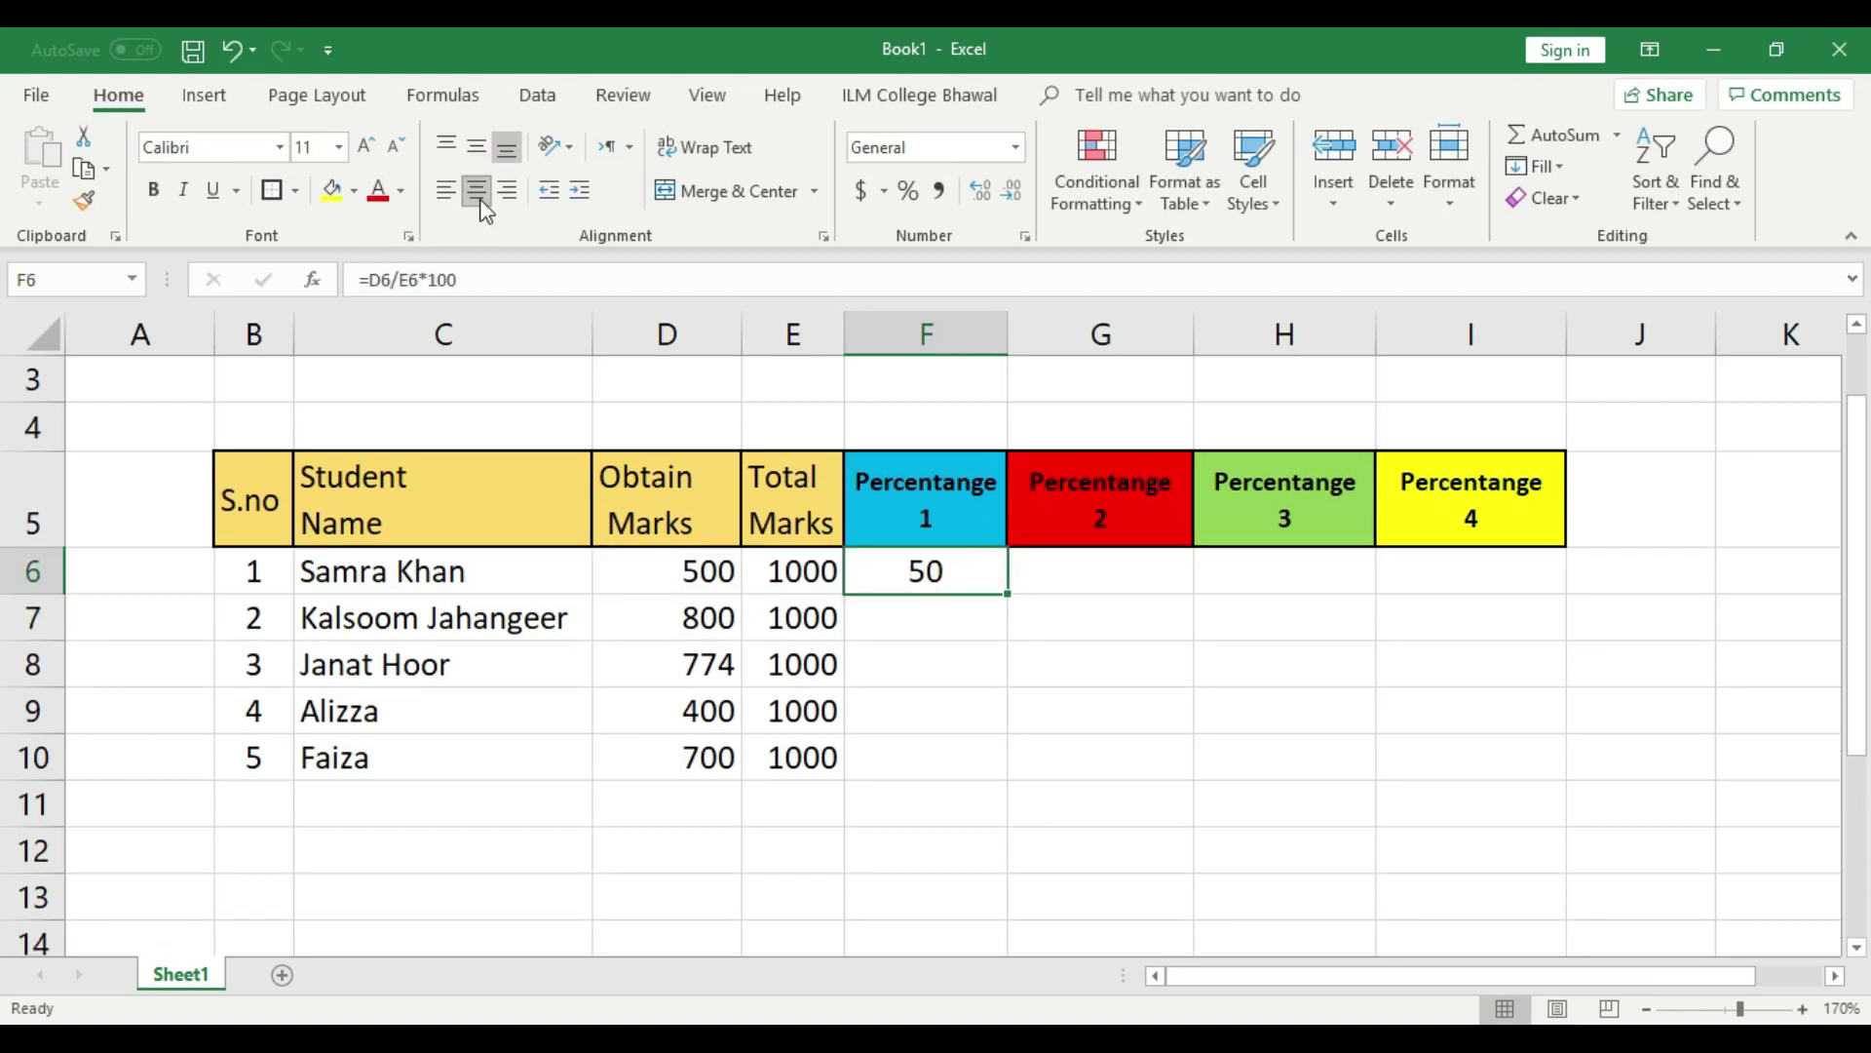
pyautogui.click(1023, 742)
pyautogui.click(969, 581)
# Select the first student's Percentange 2 cell, G6.
pyautogui.click(974, 668)
pyautogui.click(938, 572)
pyautogui.click(1089, 585)
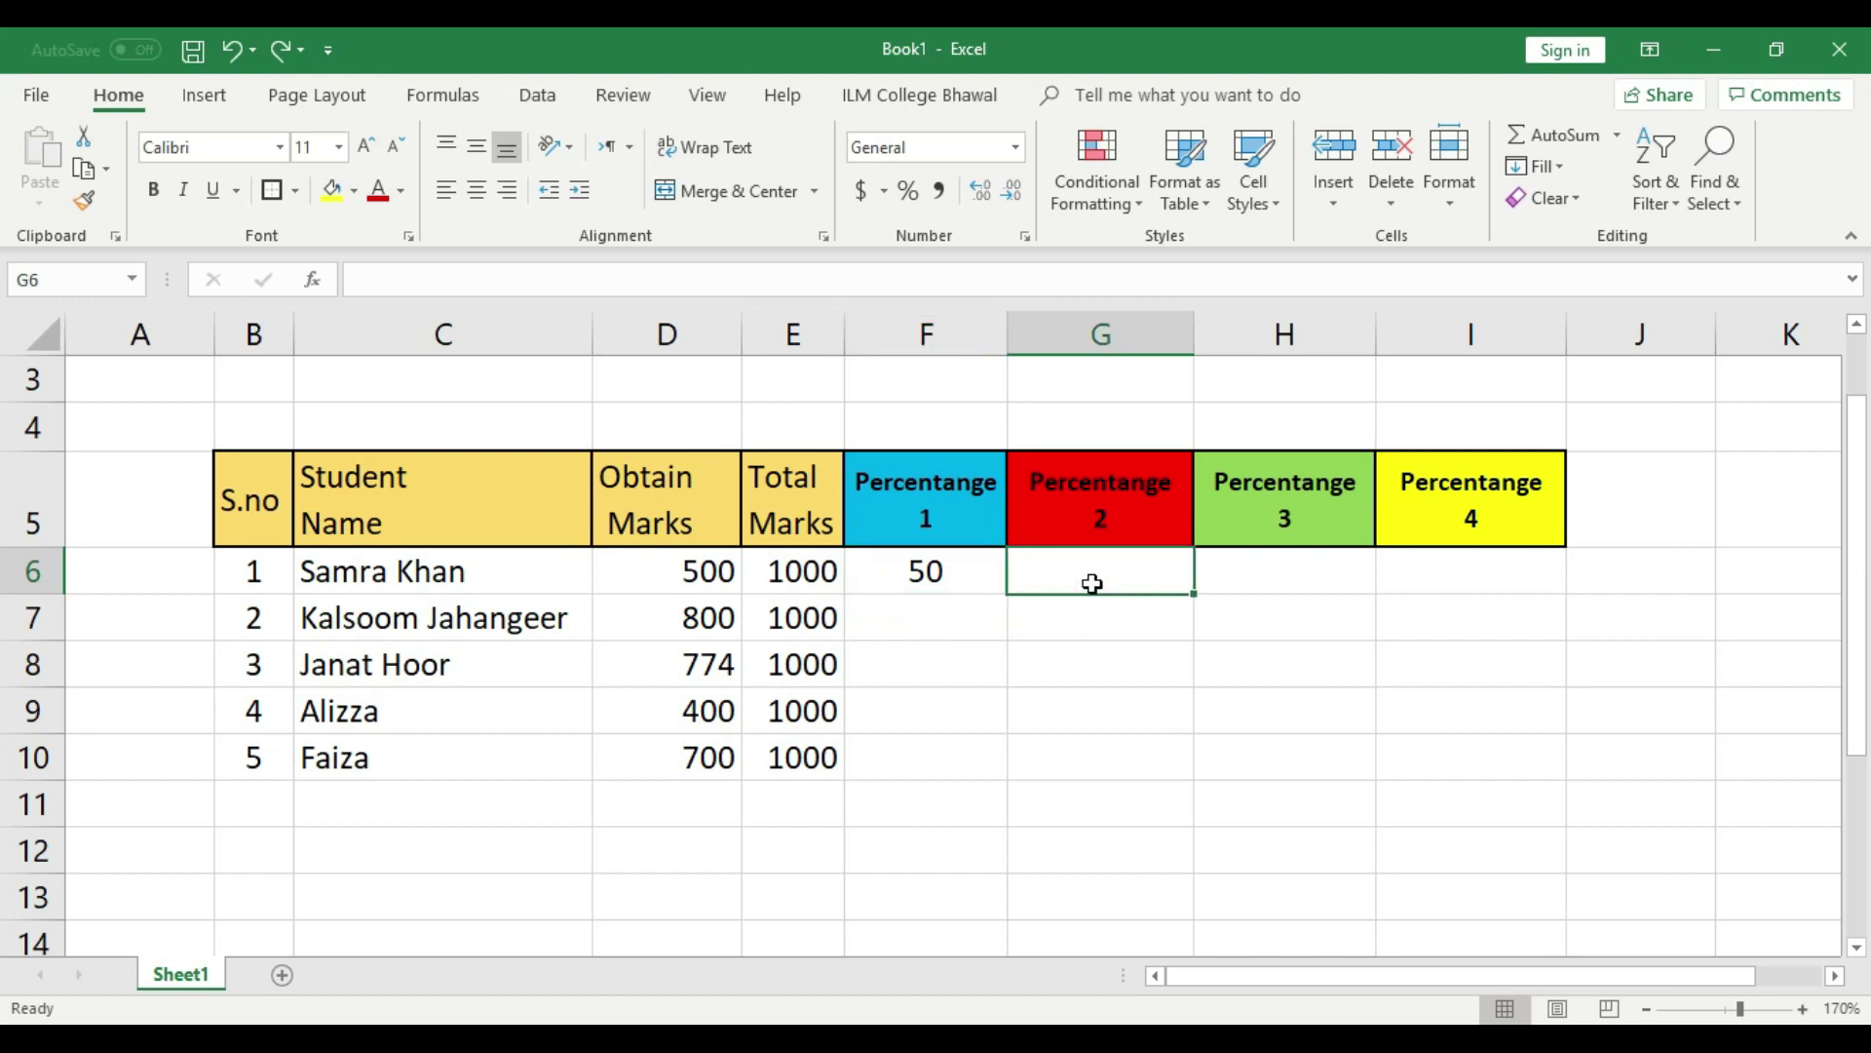
# Enter =D6*100/E6 in G6, giving 50 for the first student.
pyautogui.write('=')
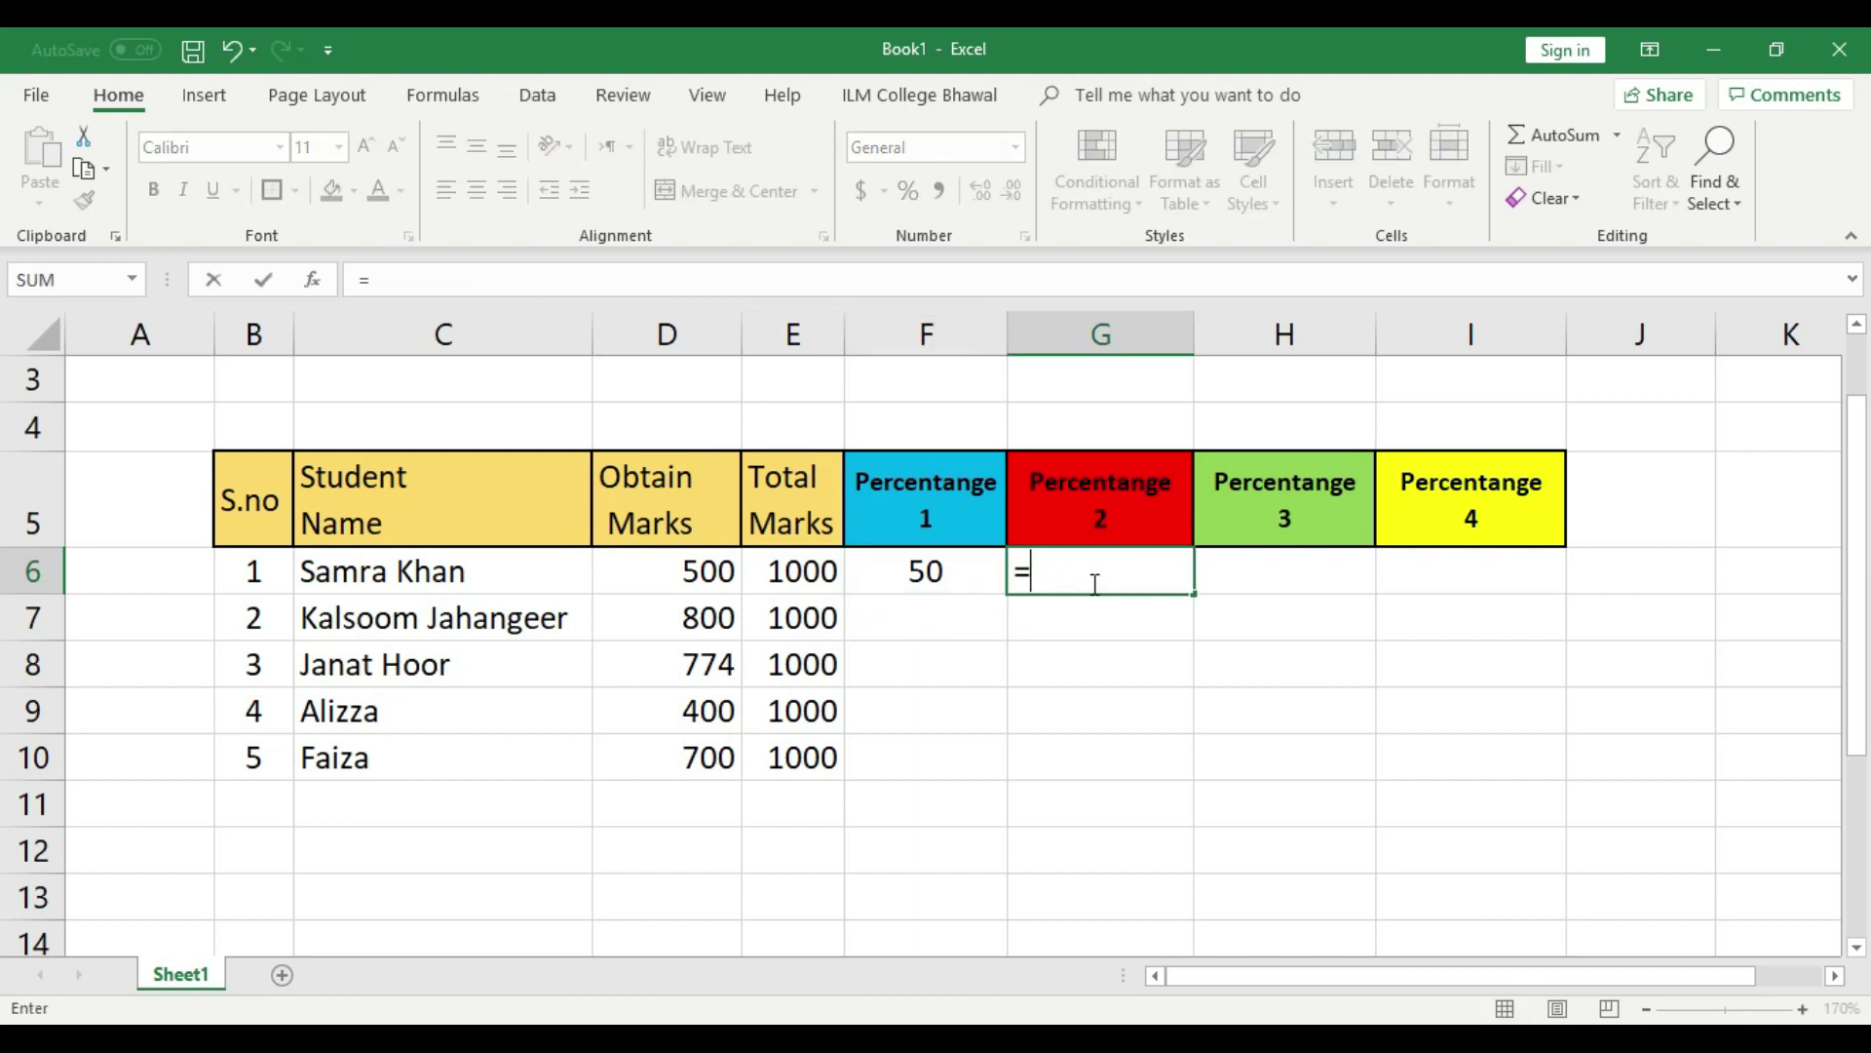
pyautogui.click(687, 571)
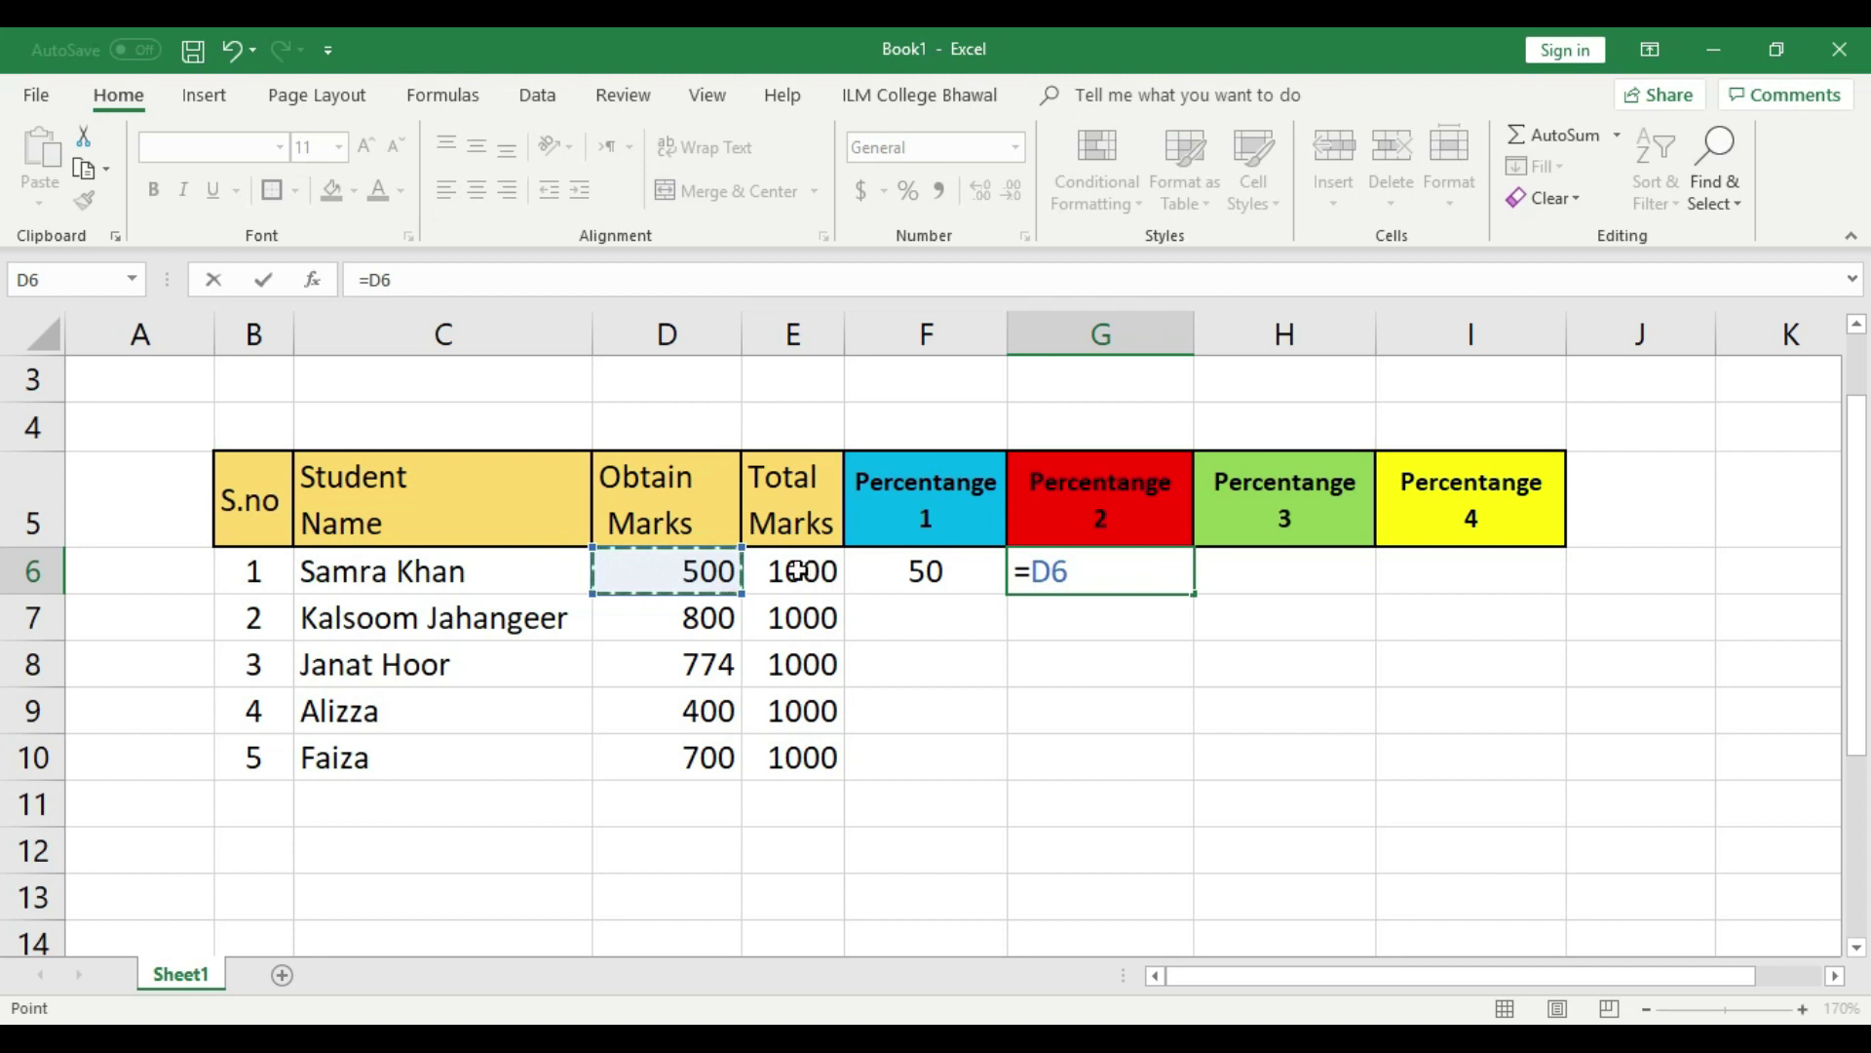
pyautogui.write('*100')
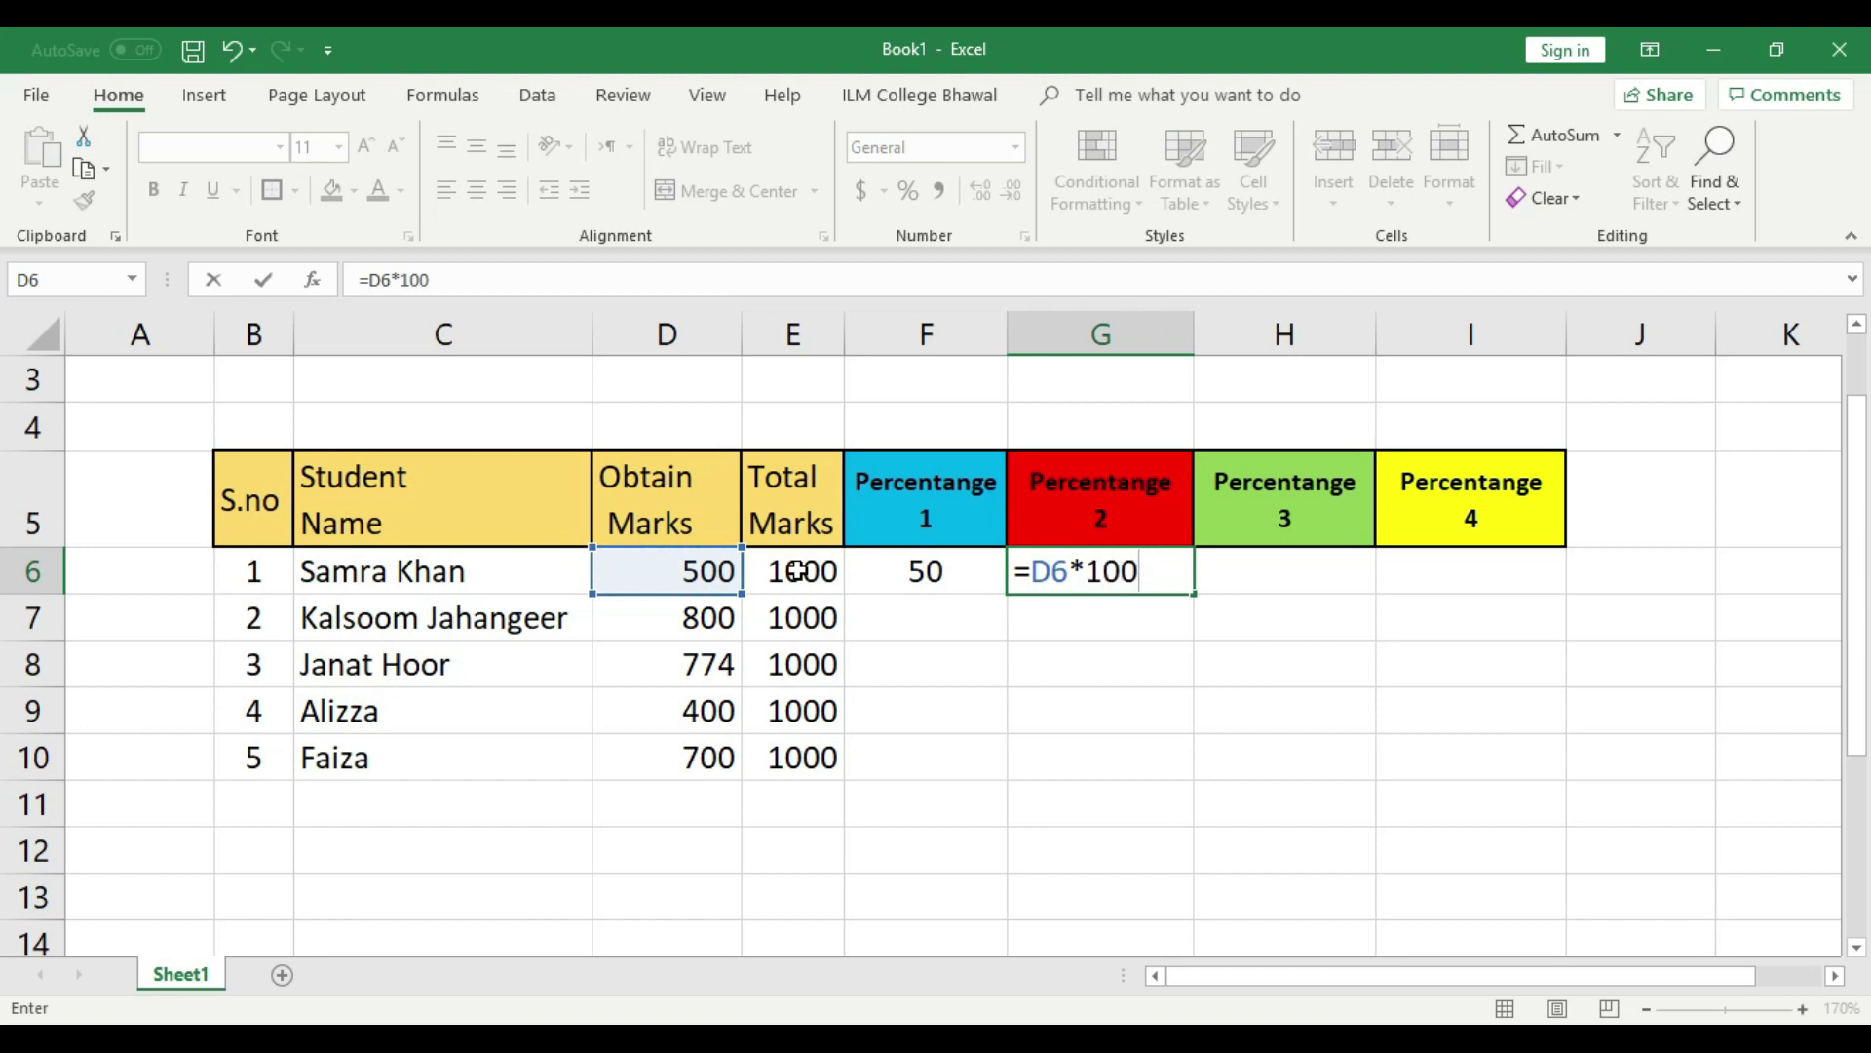
pyautogui.write('/')
pyautogui.click(798, 571)
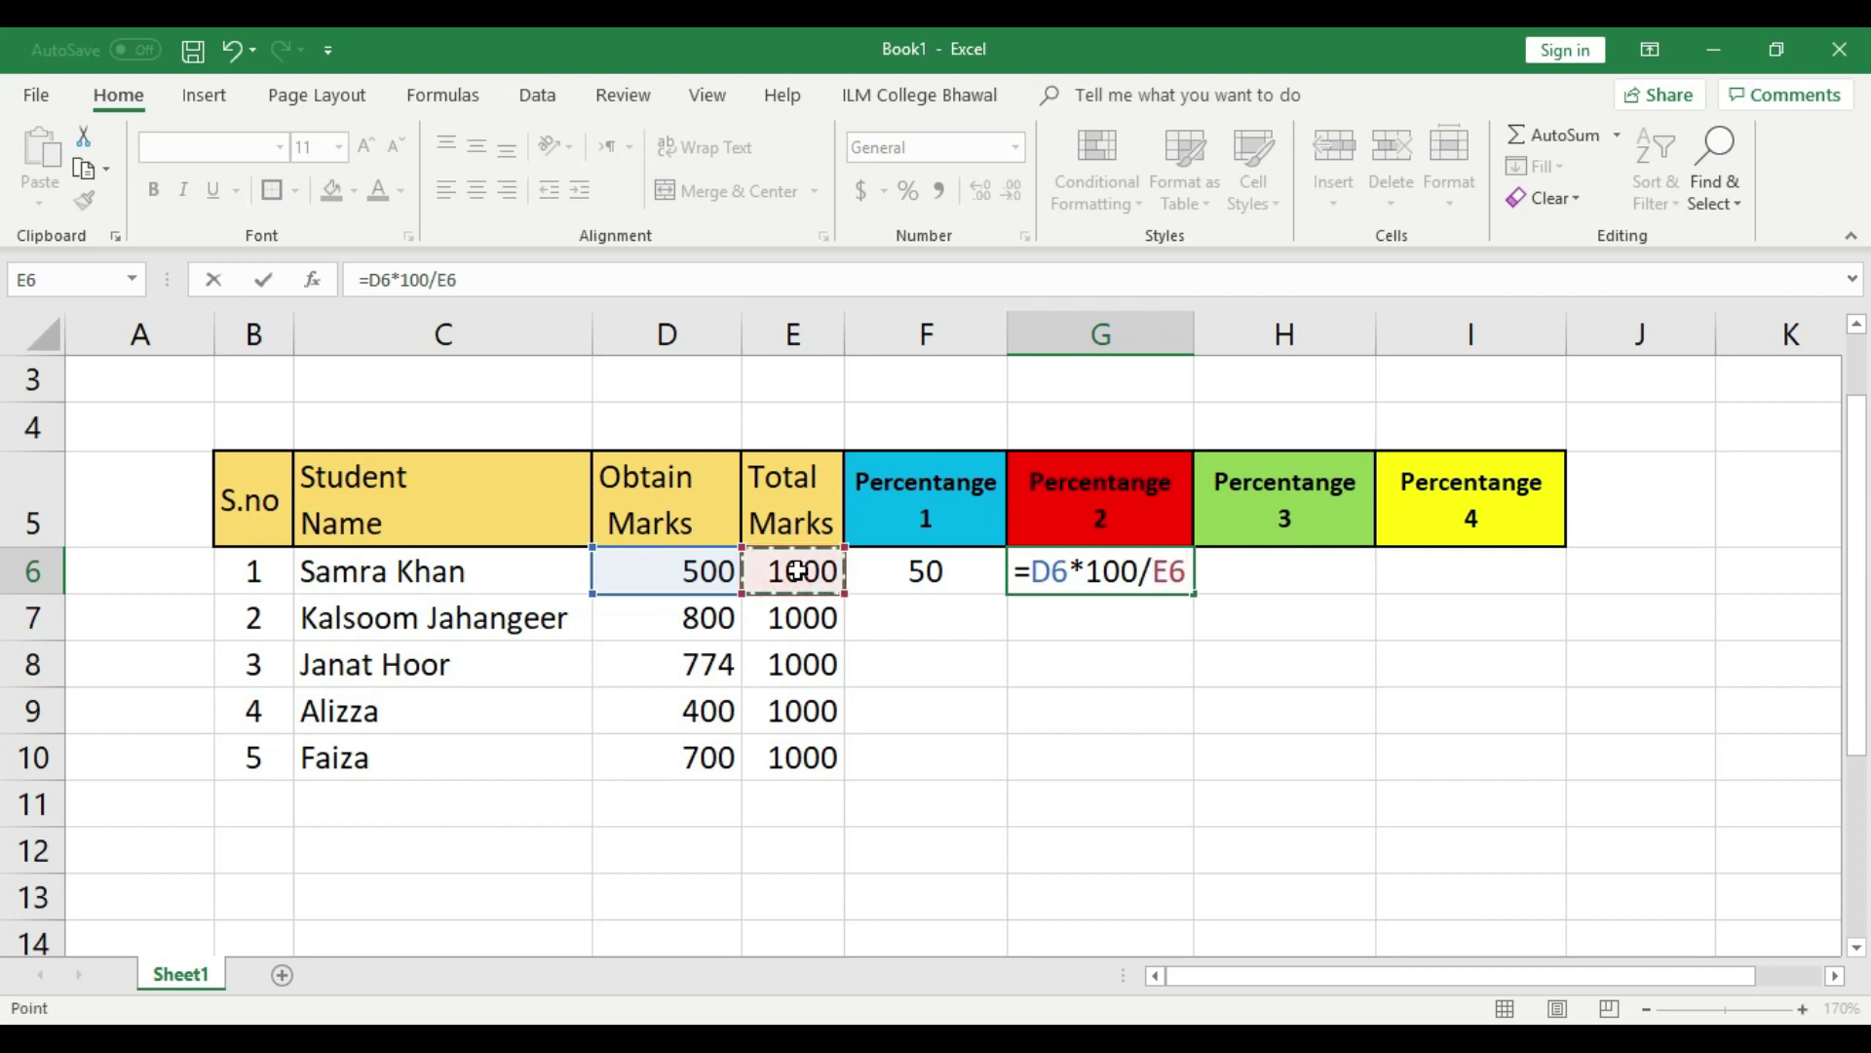
pyautogui.press('Return')
# Centre the 50 in G6 and compare the F6 and G6 percentage formulas.
pyautogui.click(1107, 575)
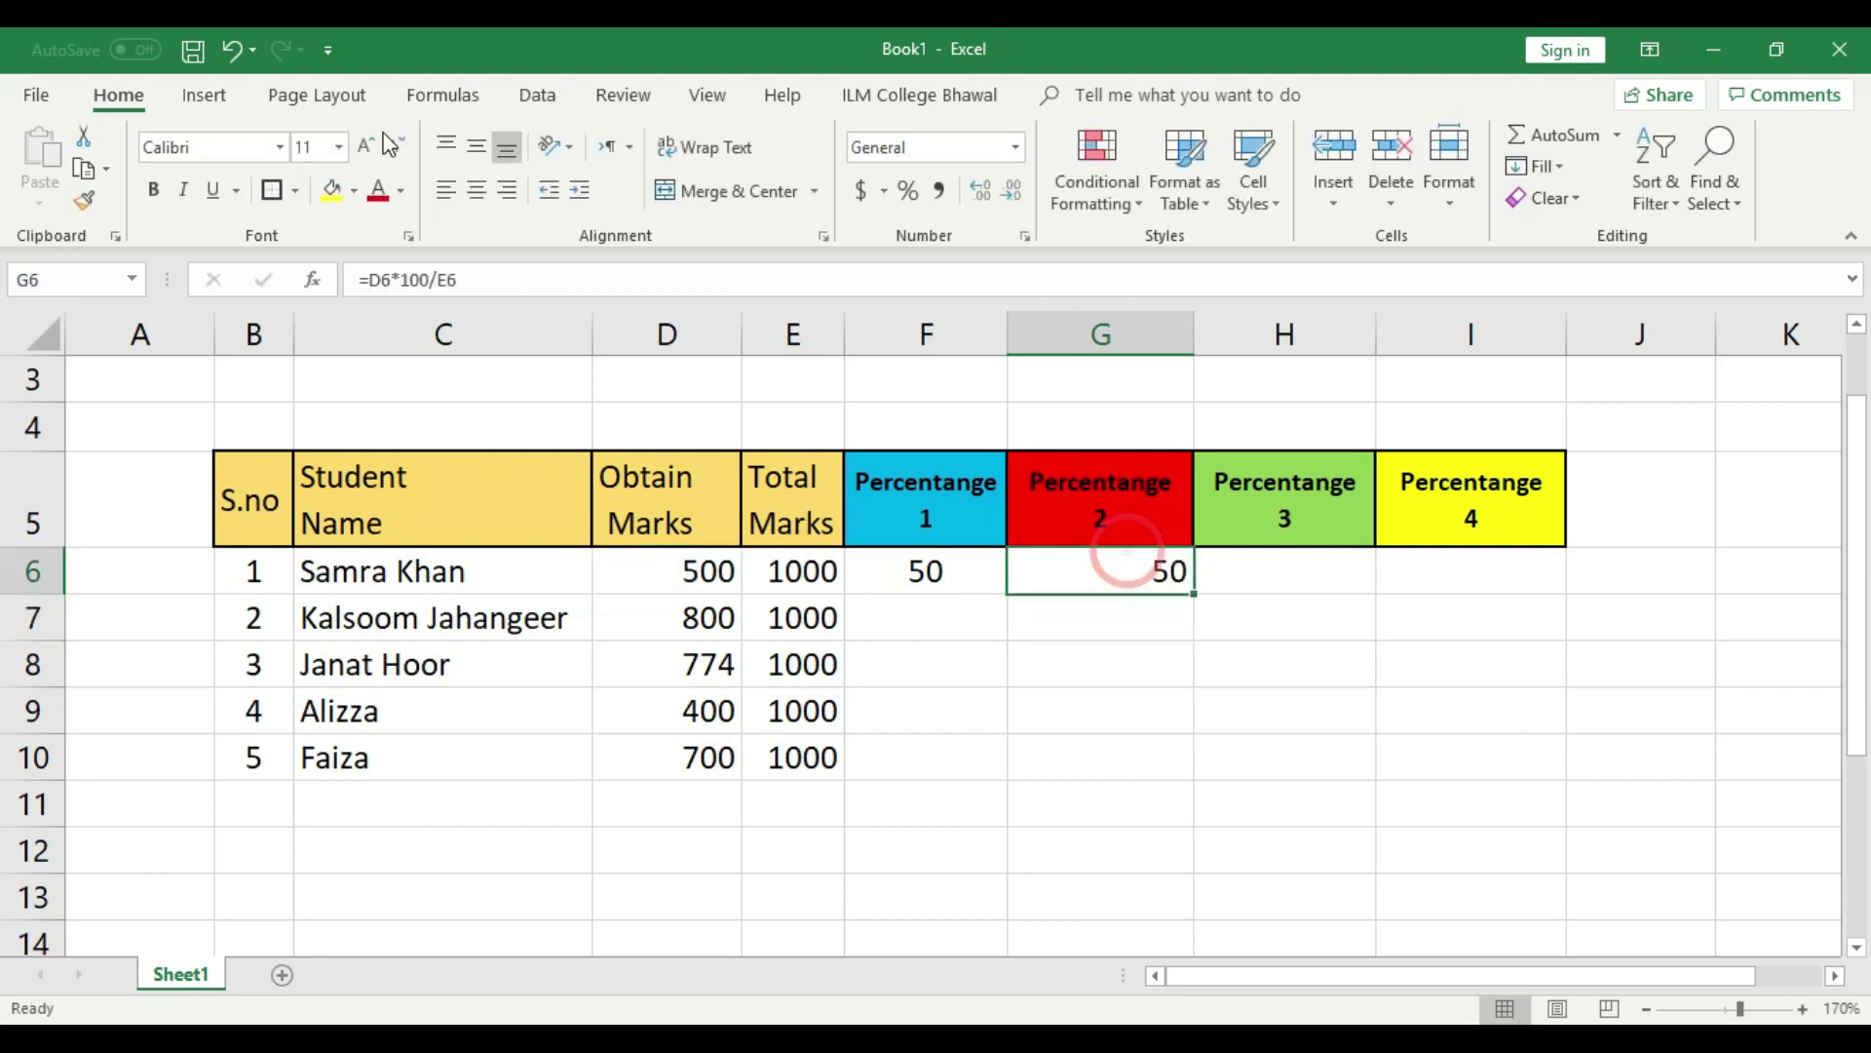
pyautogui.click(478, 190)
pyautogui.click(913, 577)
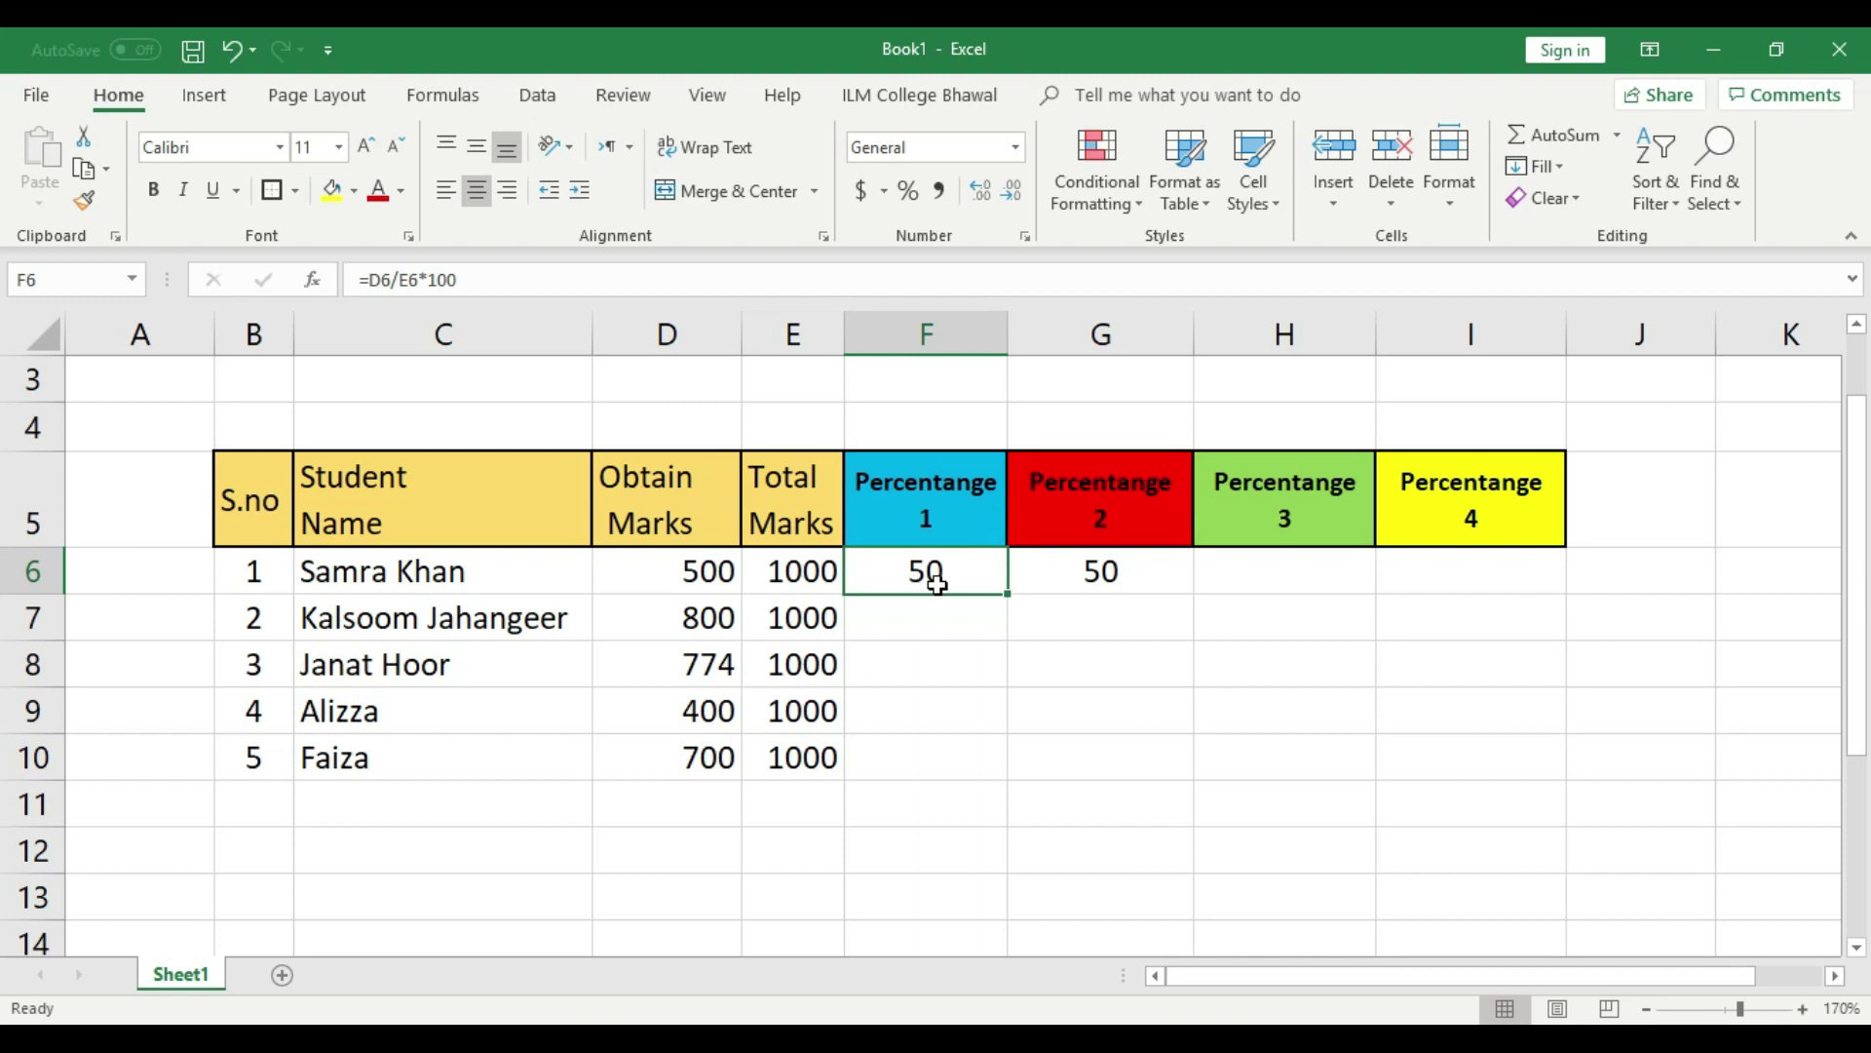
pyautogui.click(1128, 568)
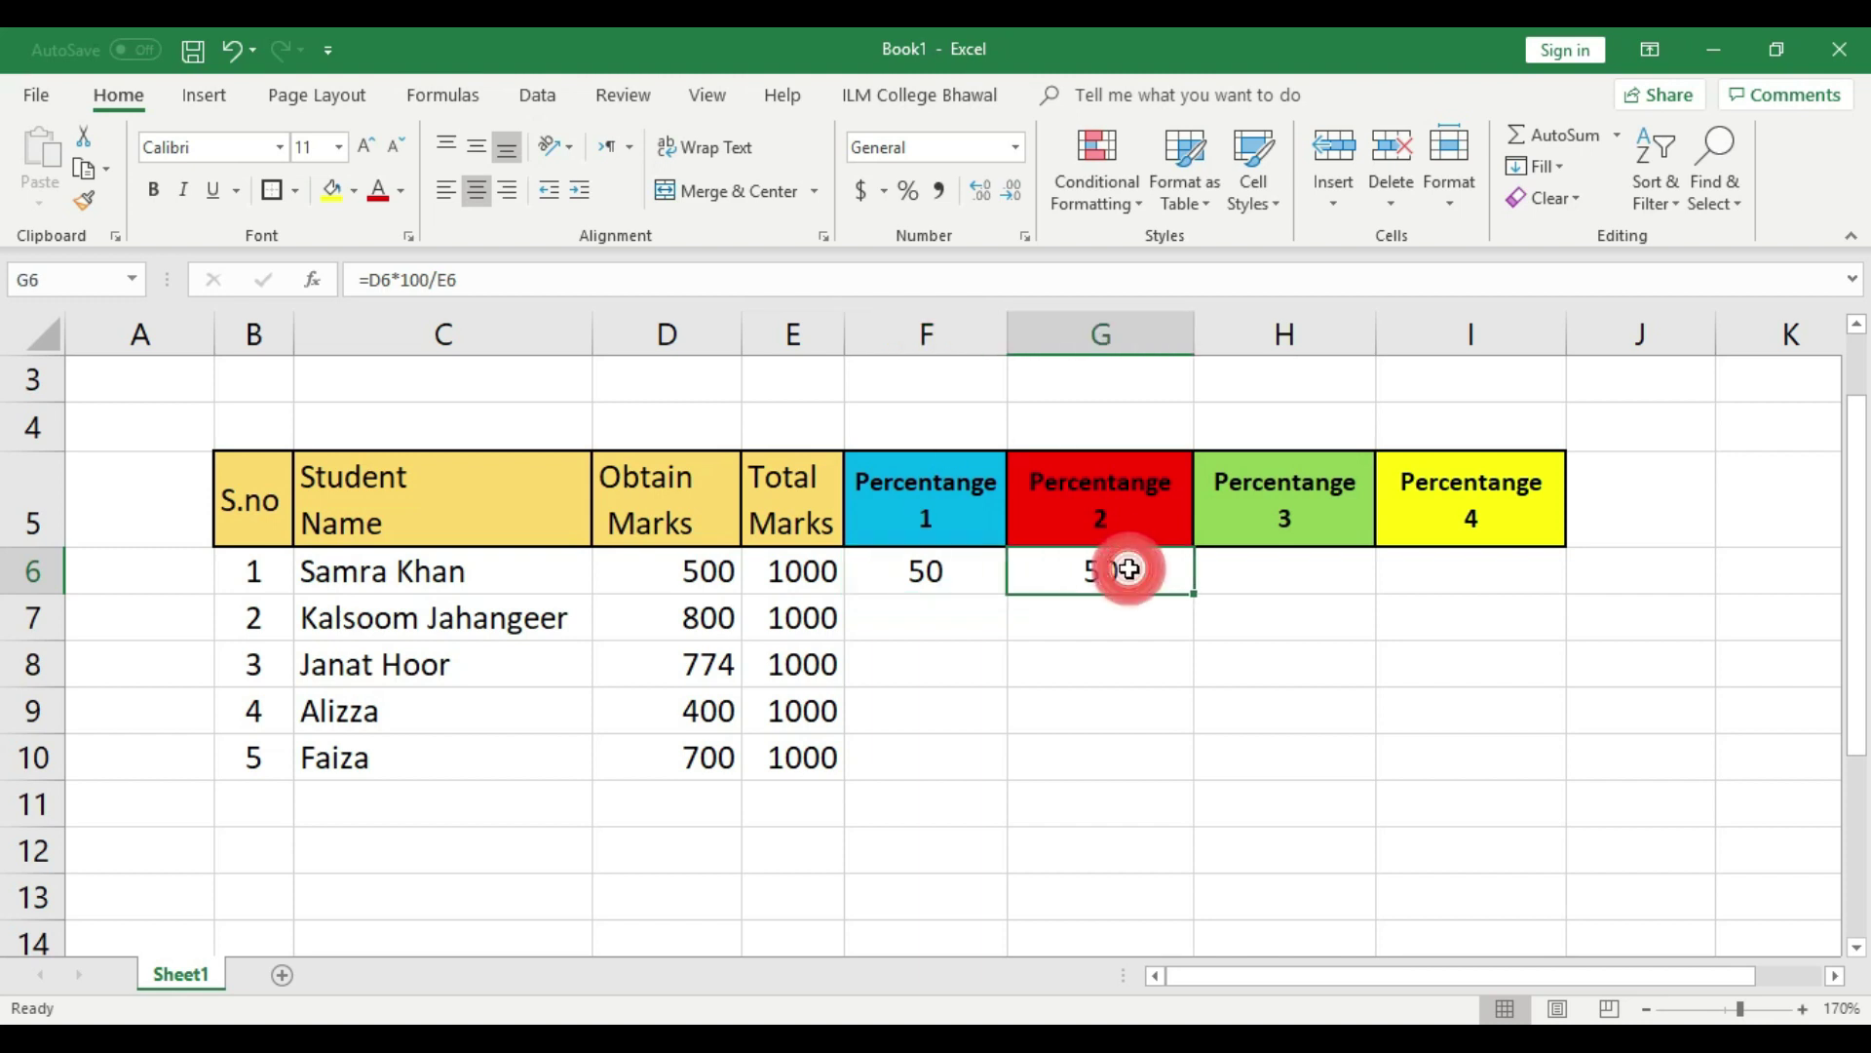
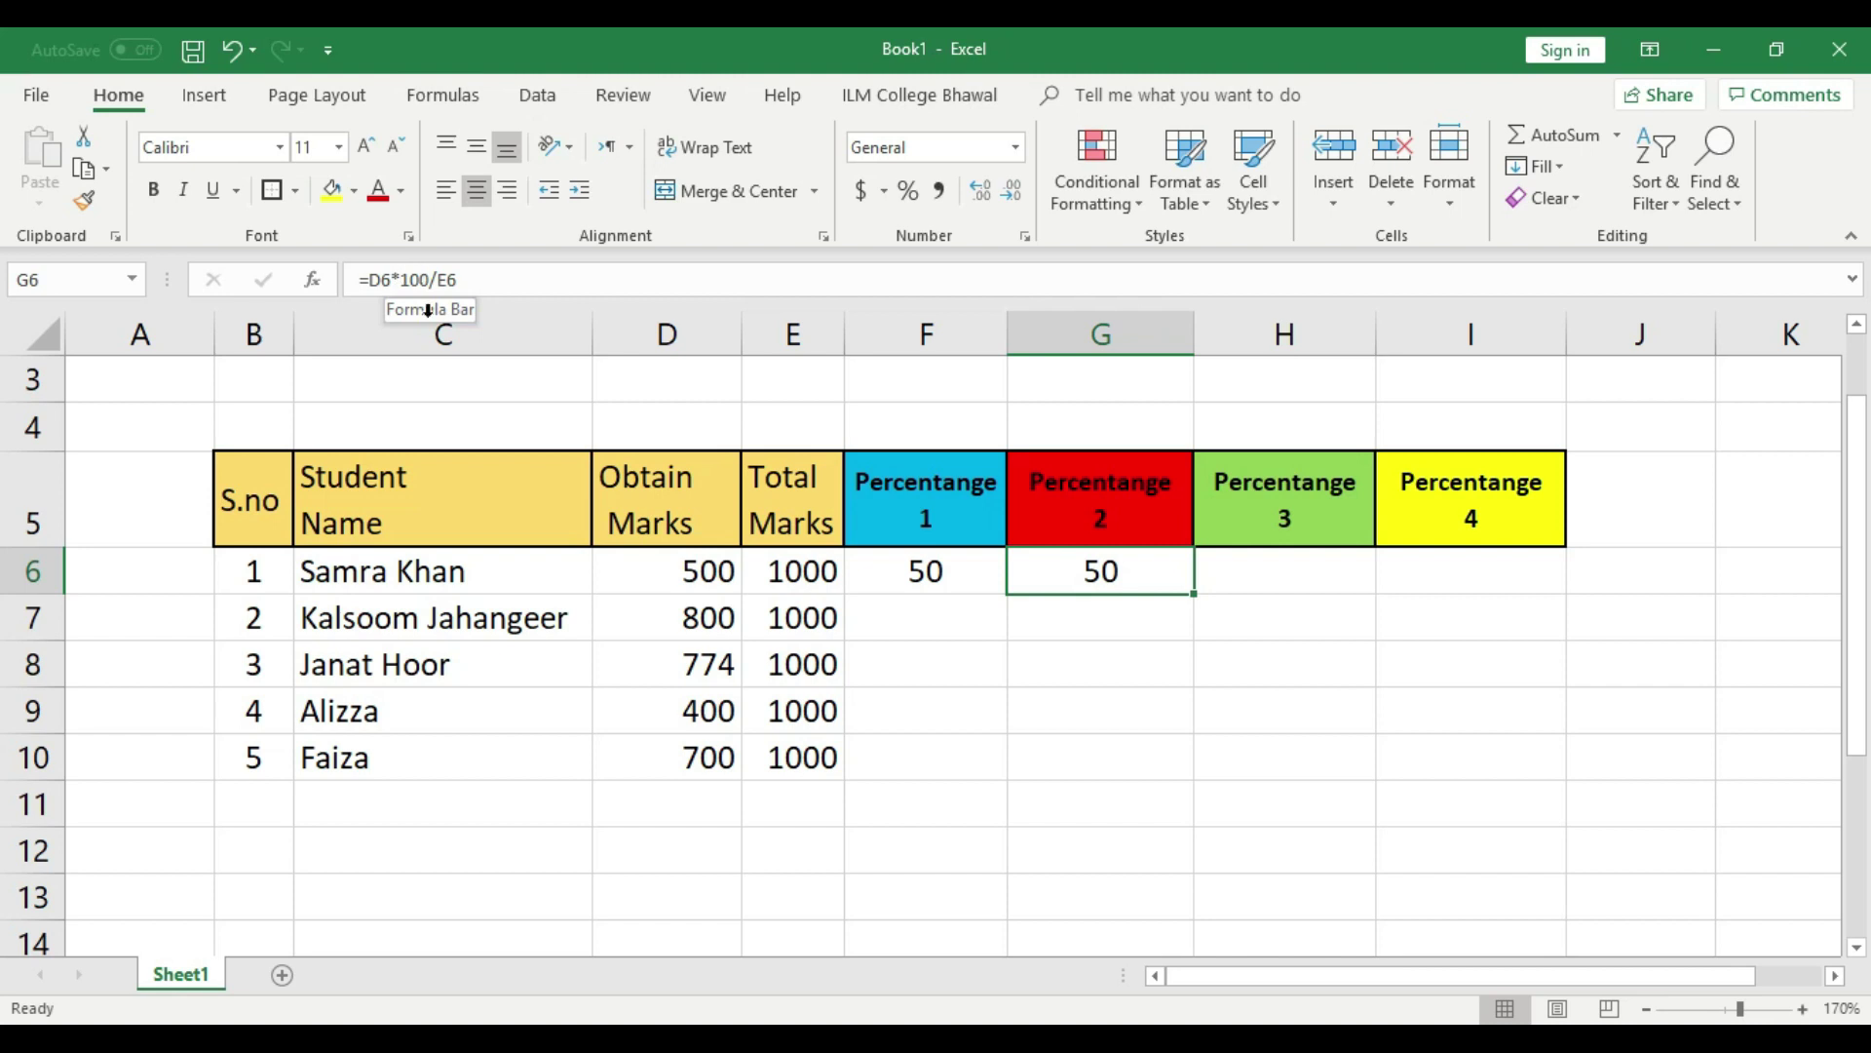
# Review E6 and G6, then highlight the *100 part of F6's formula =D6/E6*100.
pyautogui.click(798, 575)
pyautogui.click(1151, 560)
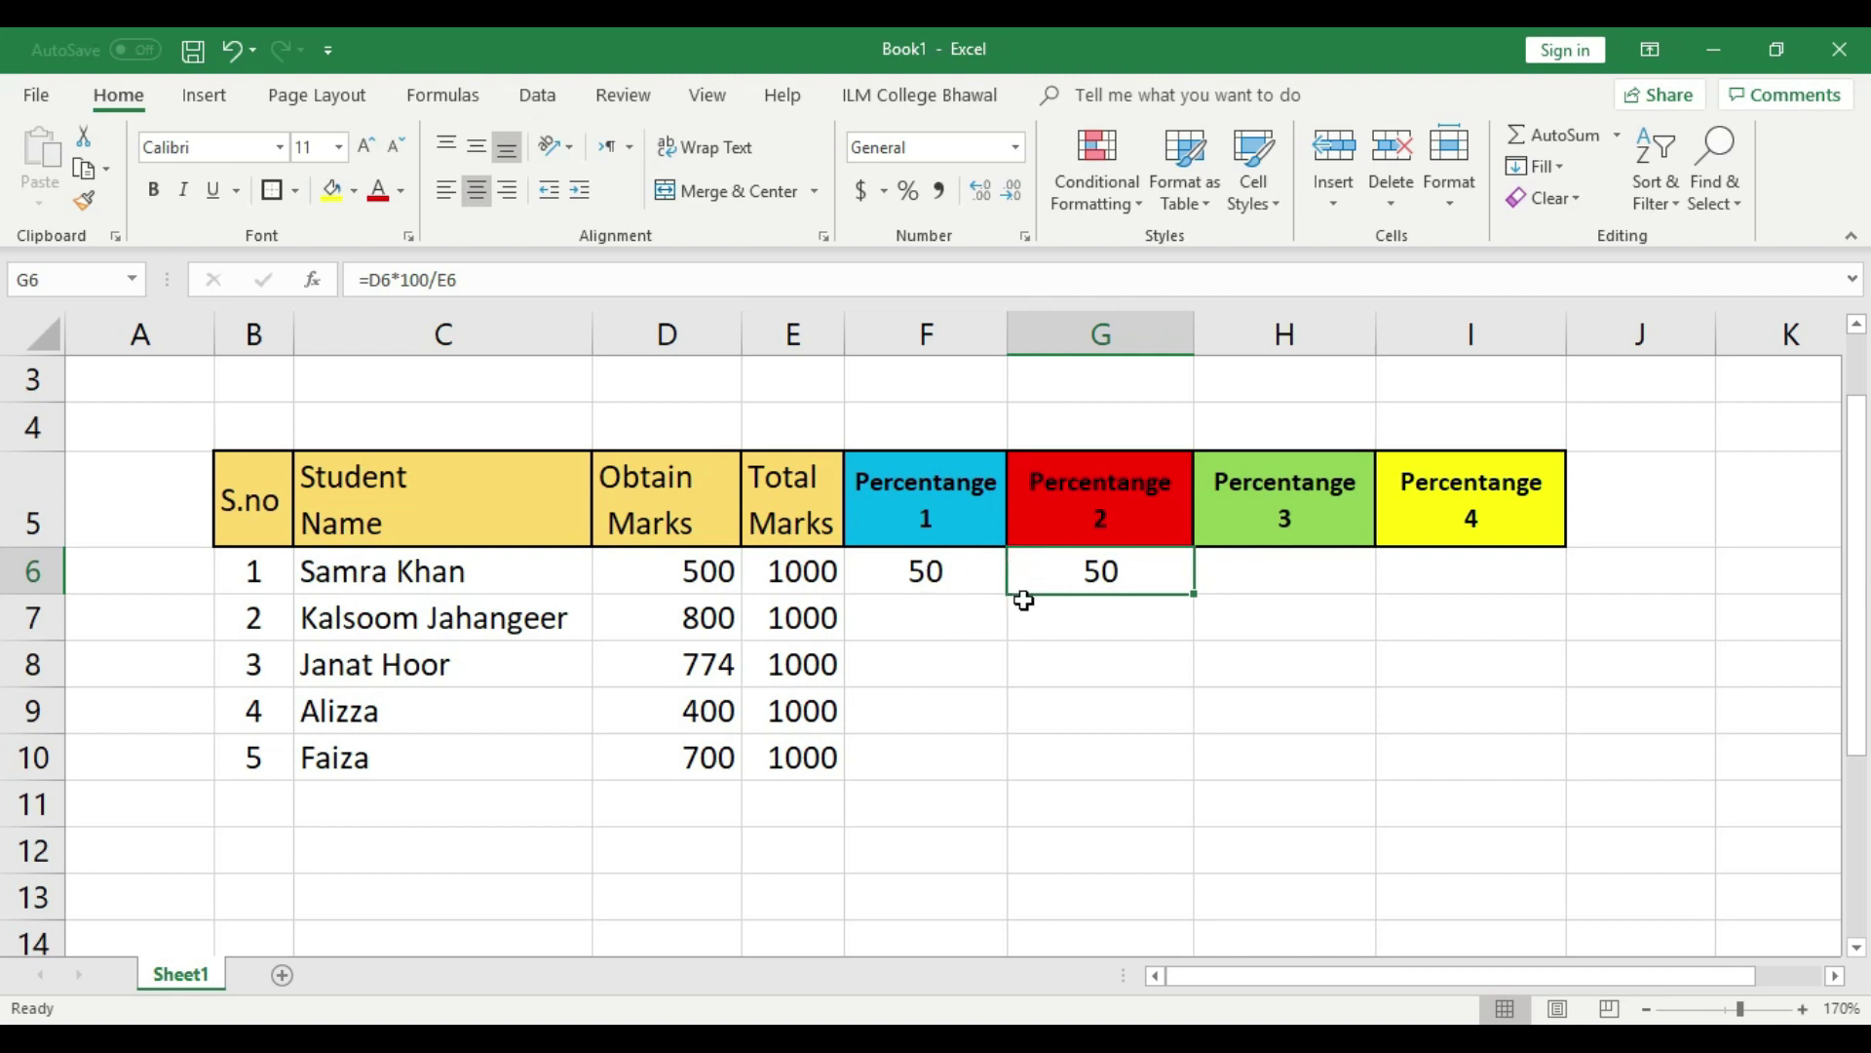
pyautogui.click(939, 571)
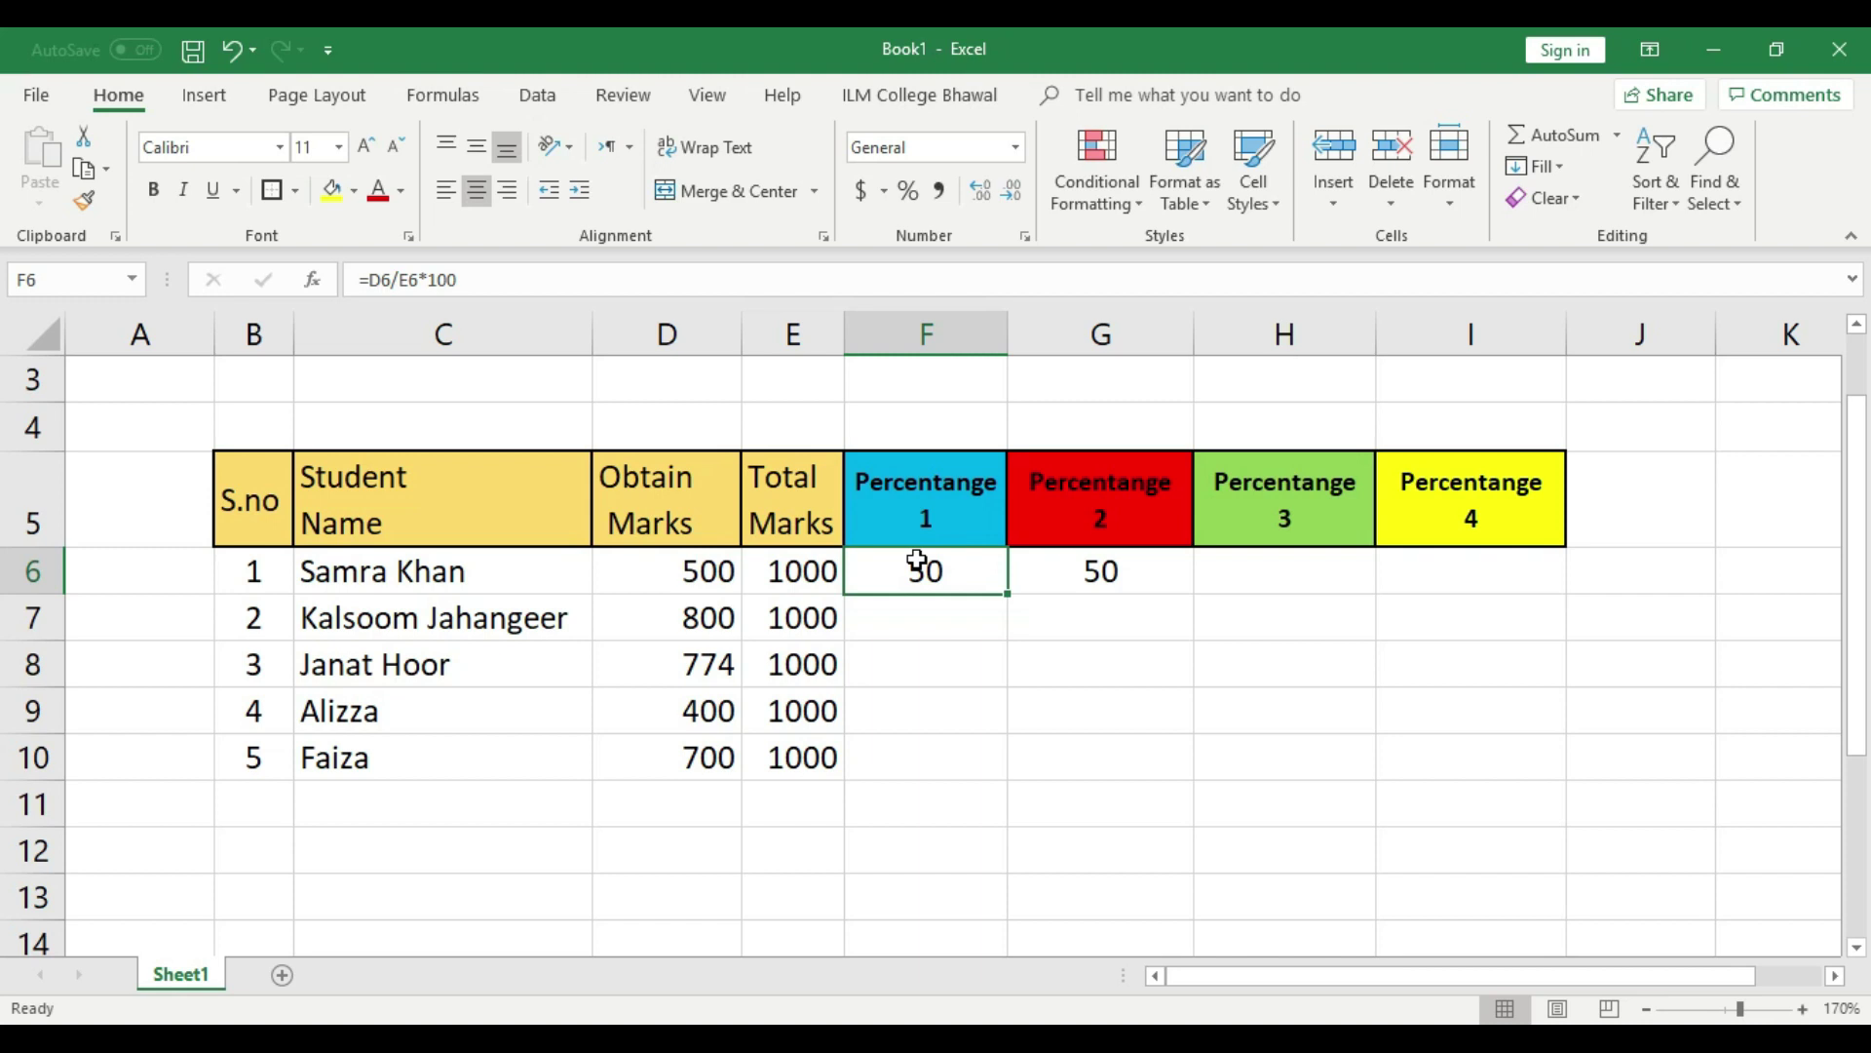
pyautogui.moveTo(420, 280); pyautogui.dragTo(468, 283)
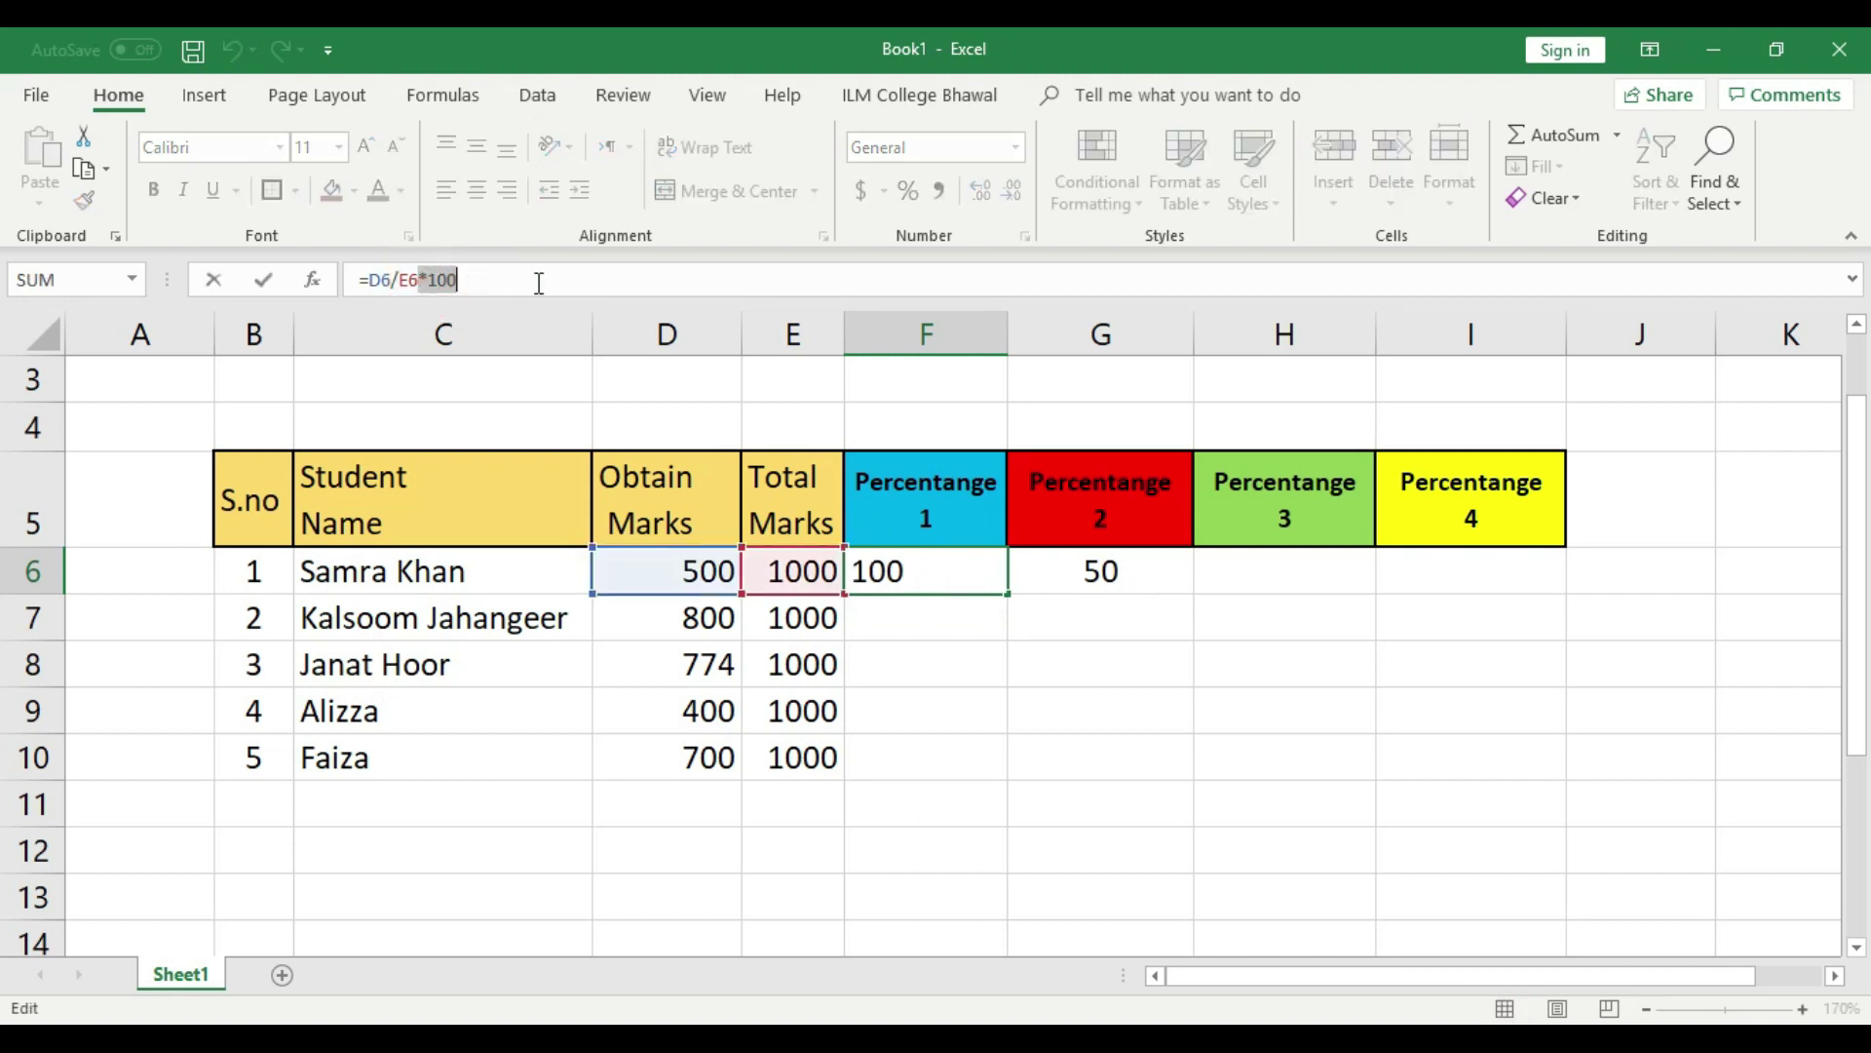
pyautogui.press('BackSpace')
pyautogui.press('Return')
pyautogui.click(1085, 573)
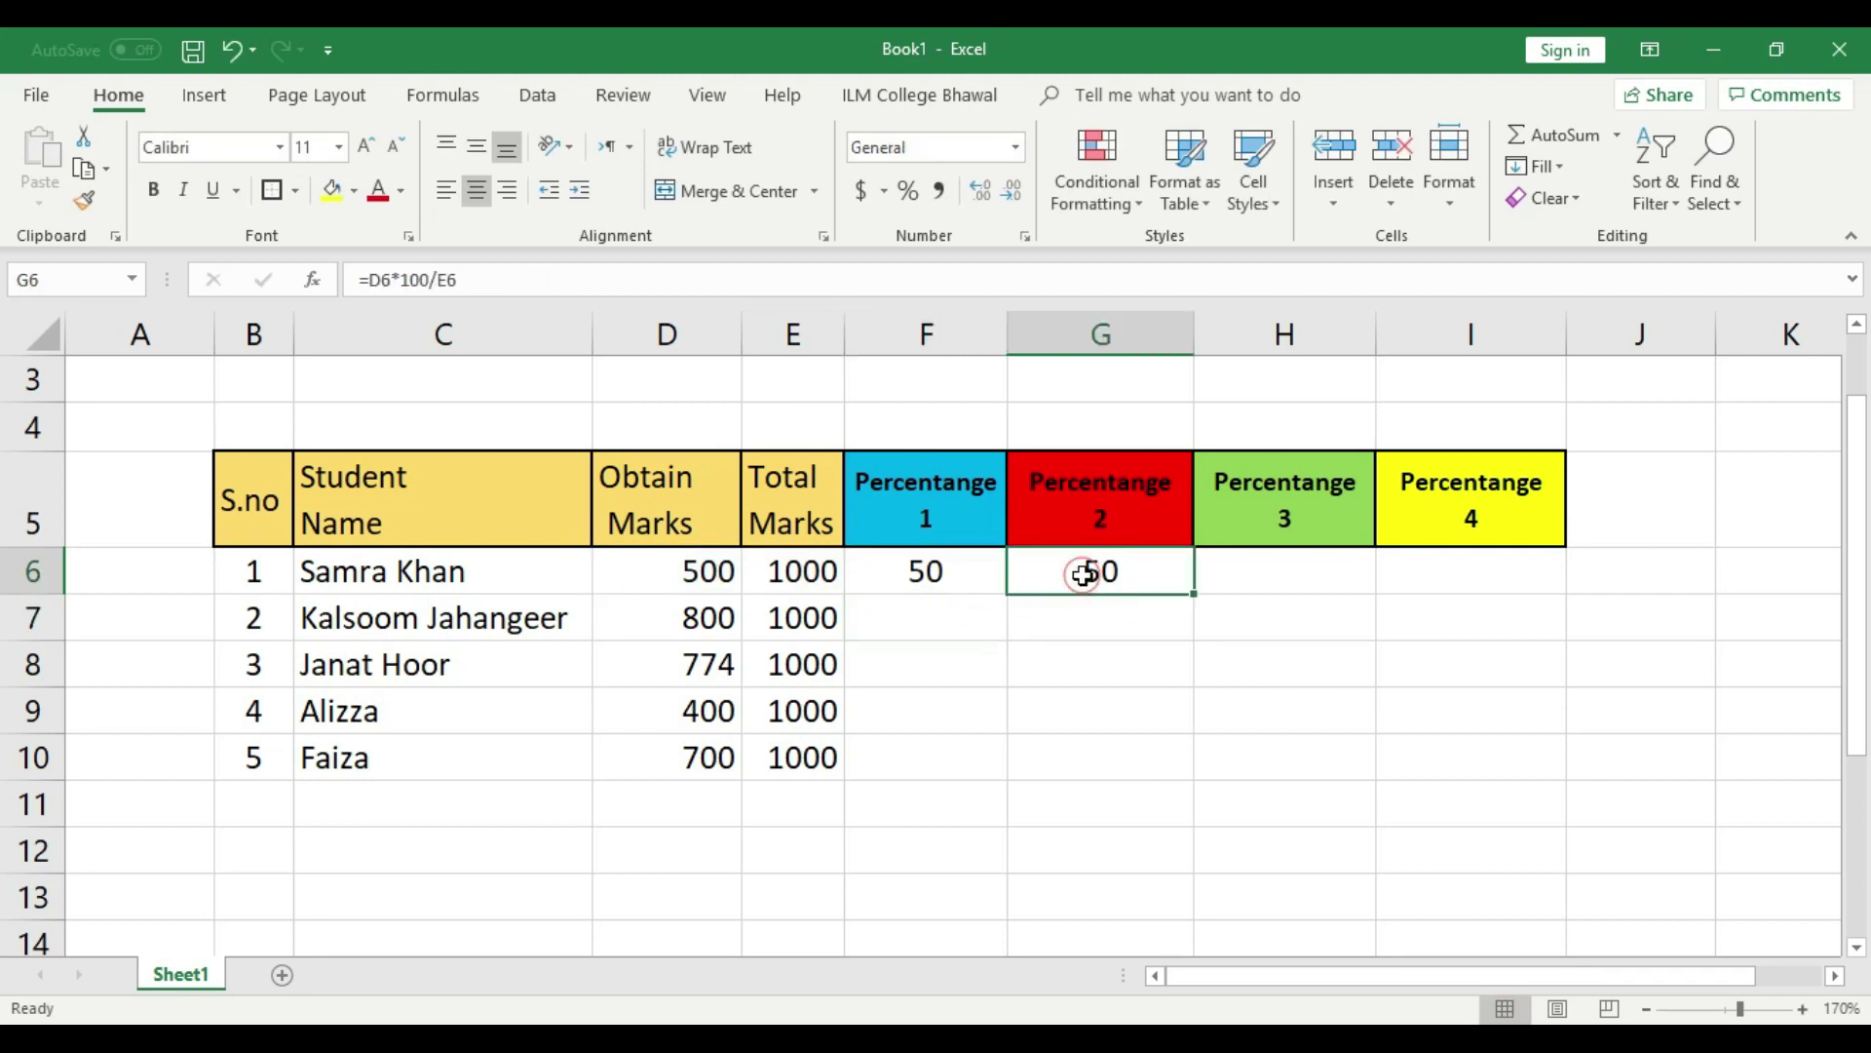
pyautogui.press('Delete')
pyautogui.write('=')
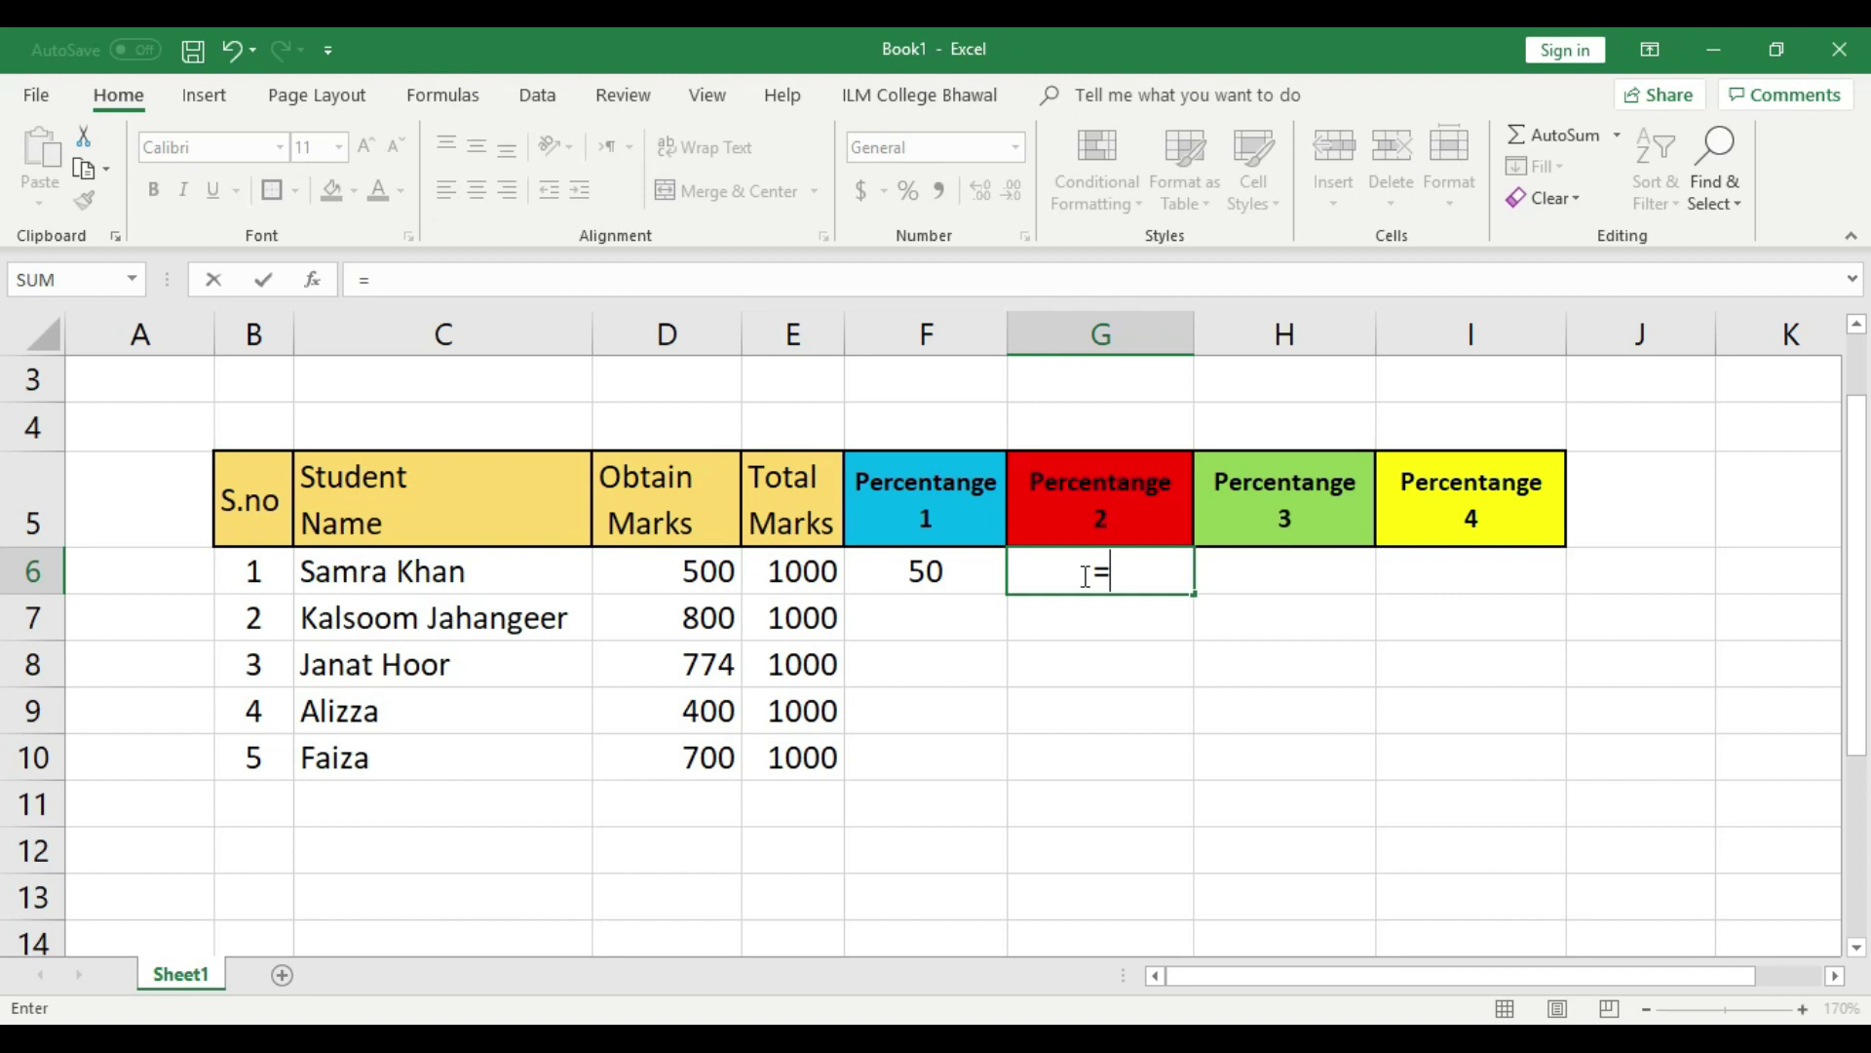
pyautogui.write('5')
pyautogui.write('/1000')
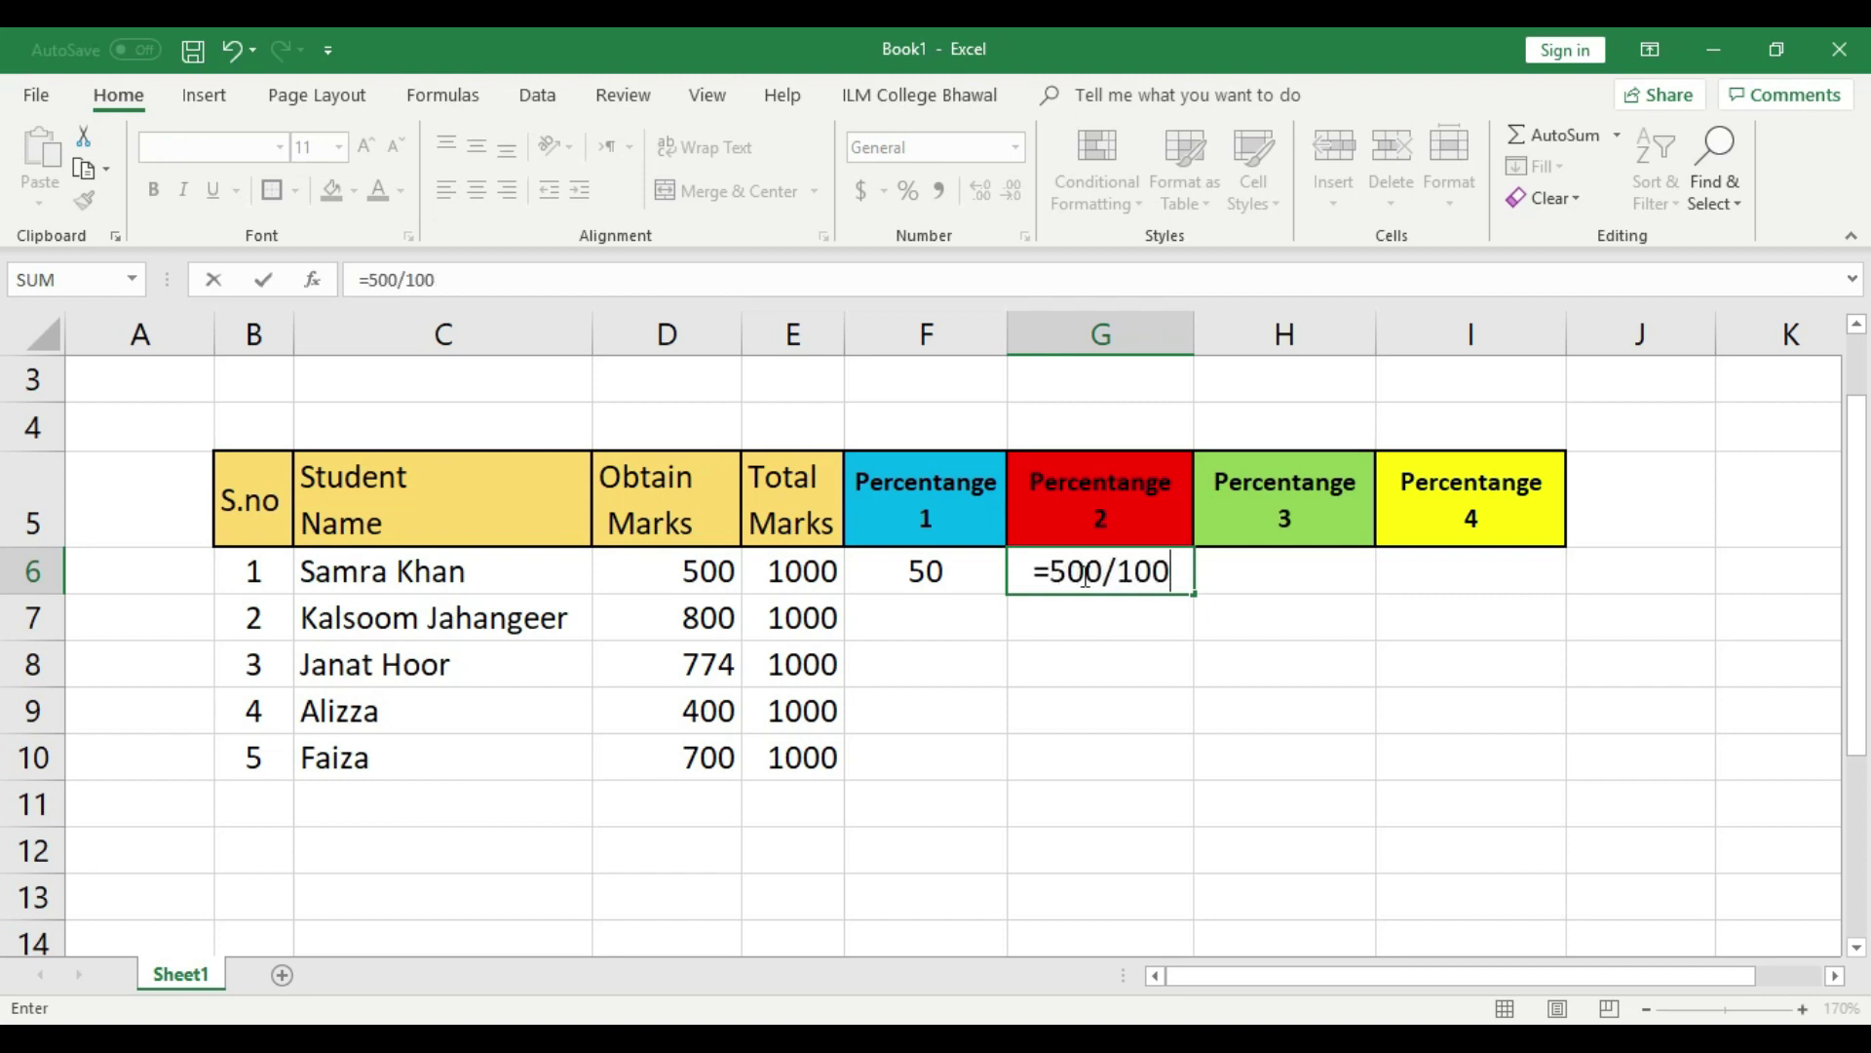
pyautogui.press('Return')
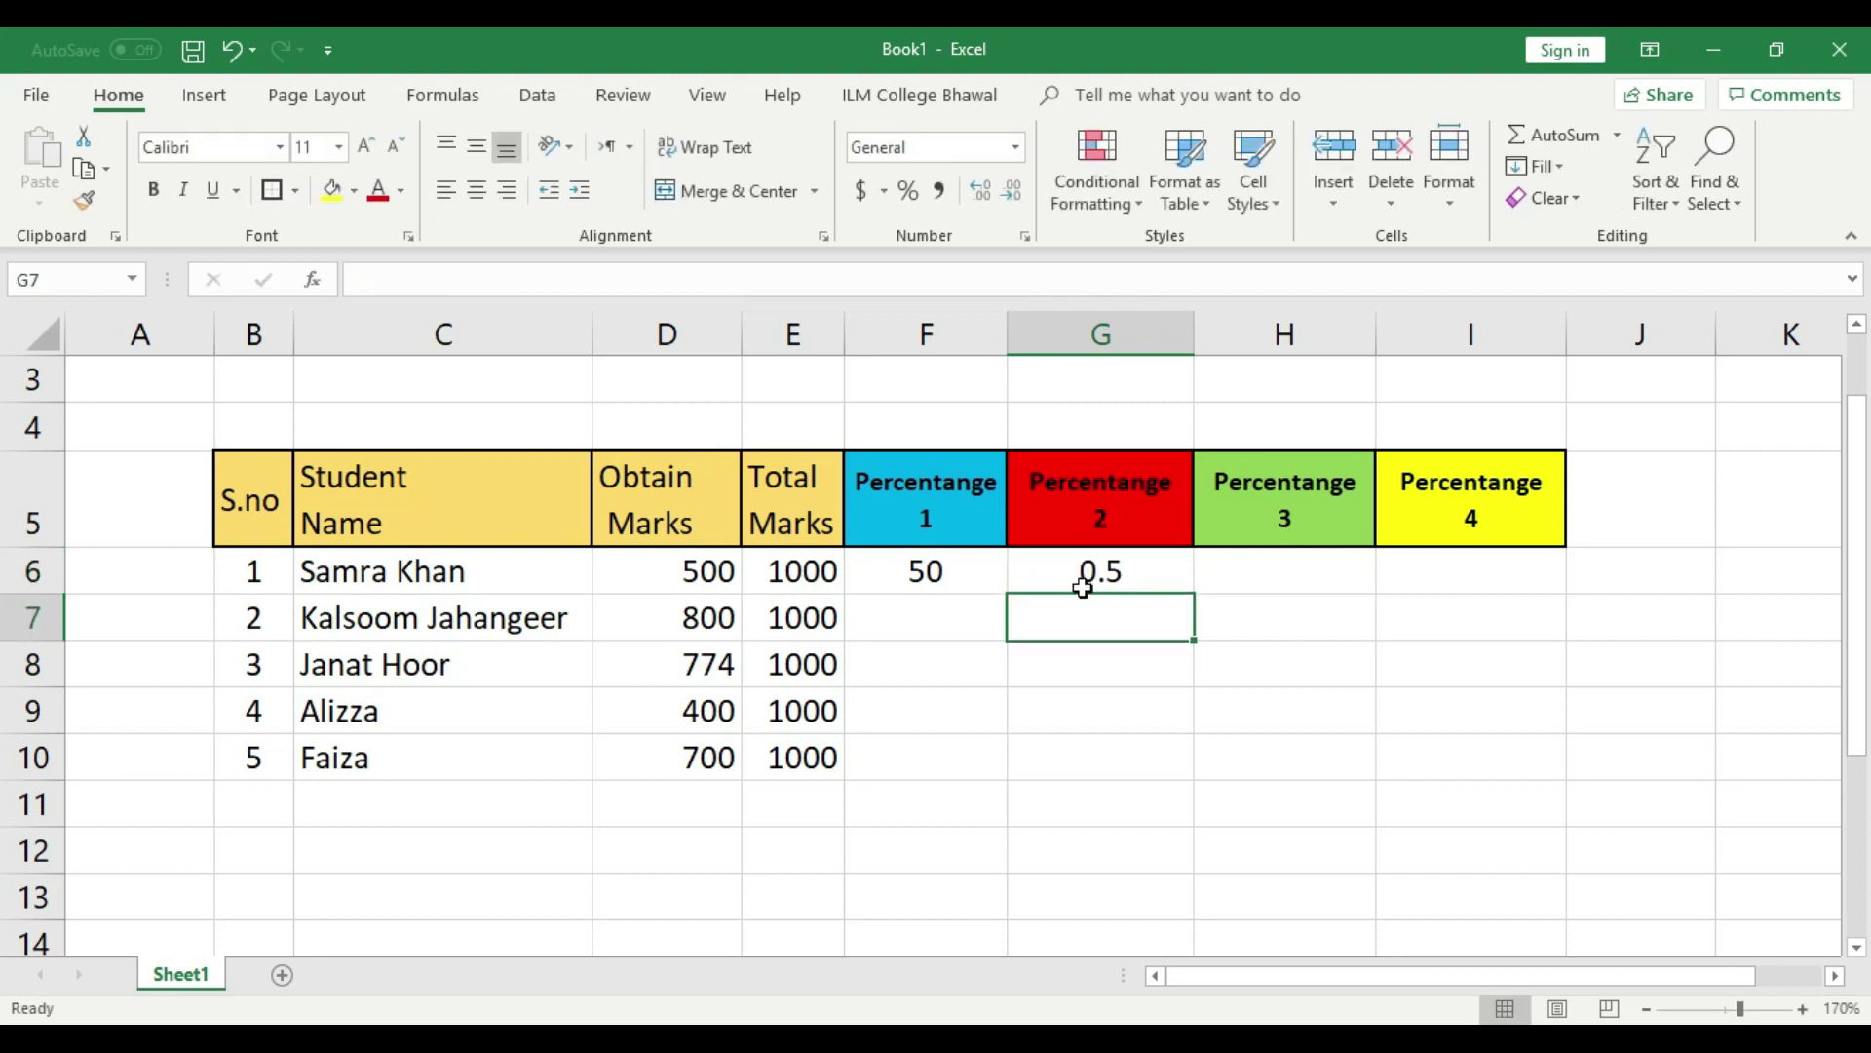
pyautogui.hotkey('ctrl', 'z')
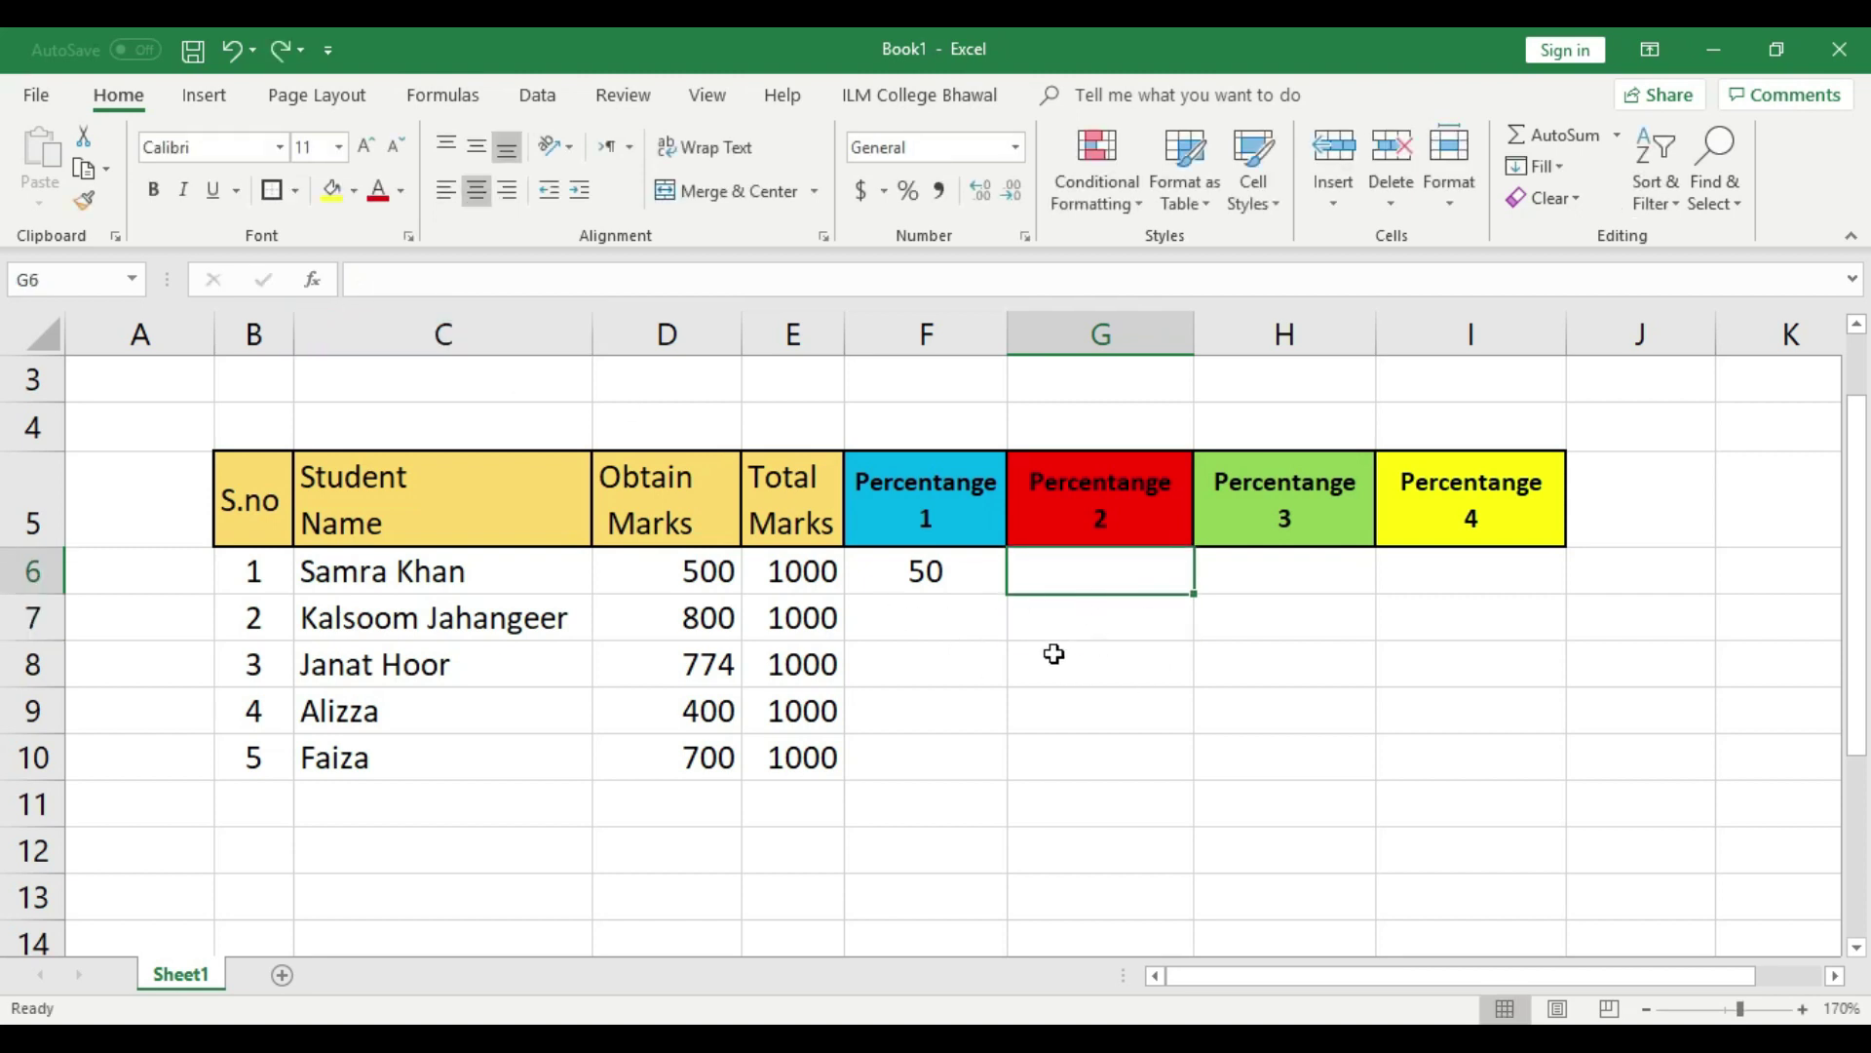
pyautogui.hotkey('ctrl', 'z')
# Give cell H6 the Percentage number format with 0 decimal places.
pyautogui.click(1196, 666)
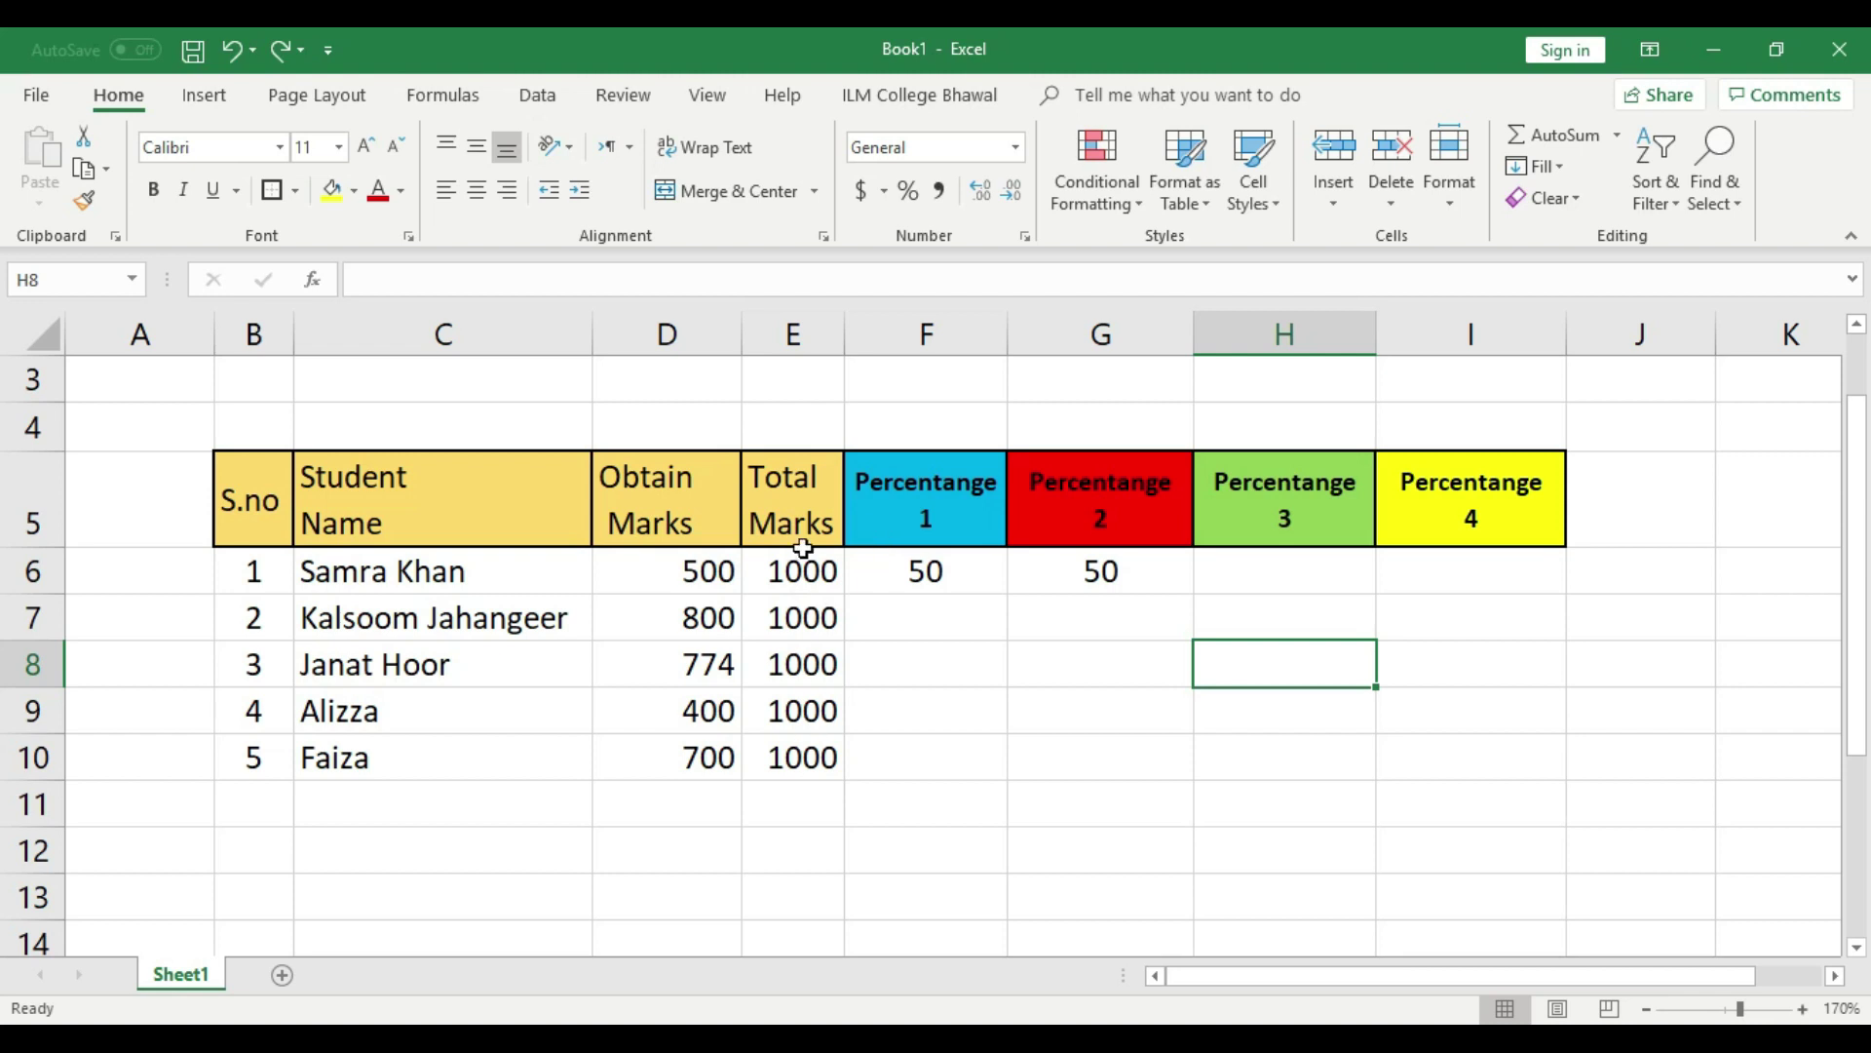
pyautogui.click(1294, 575)
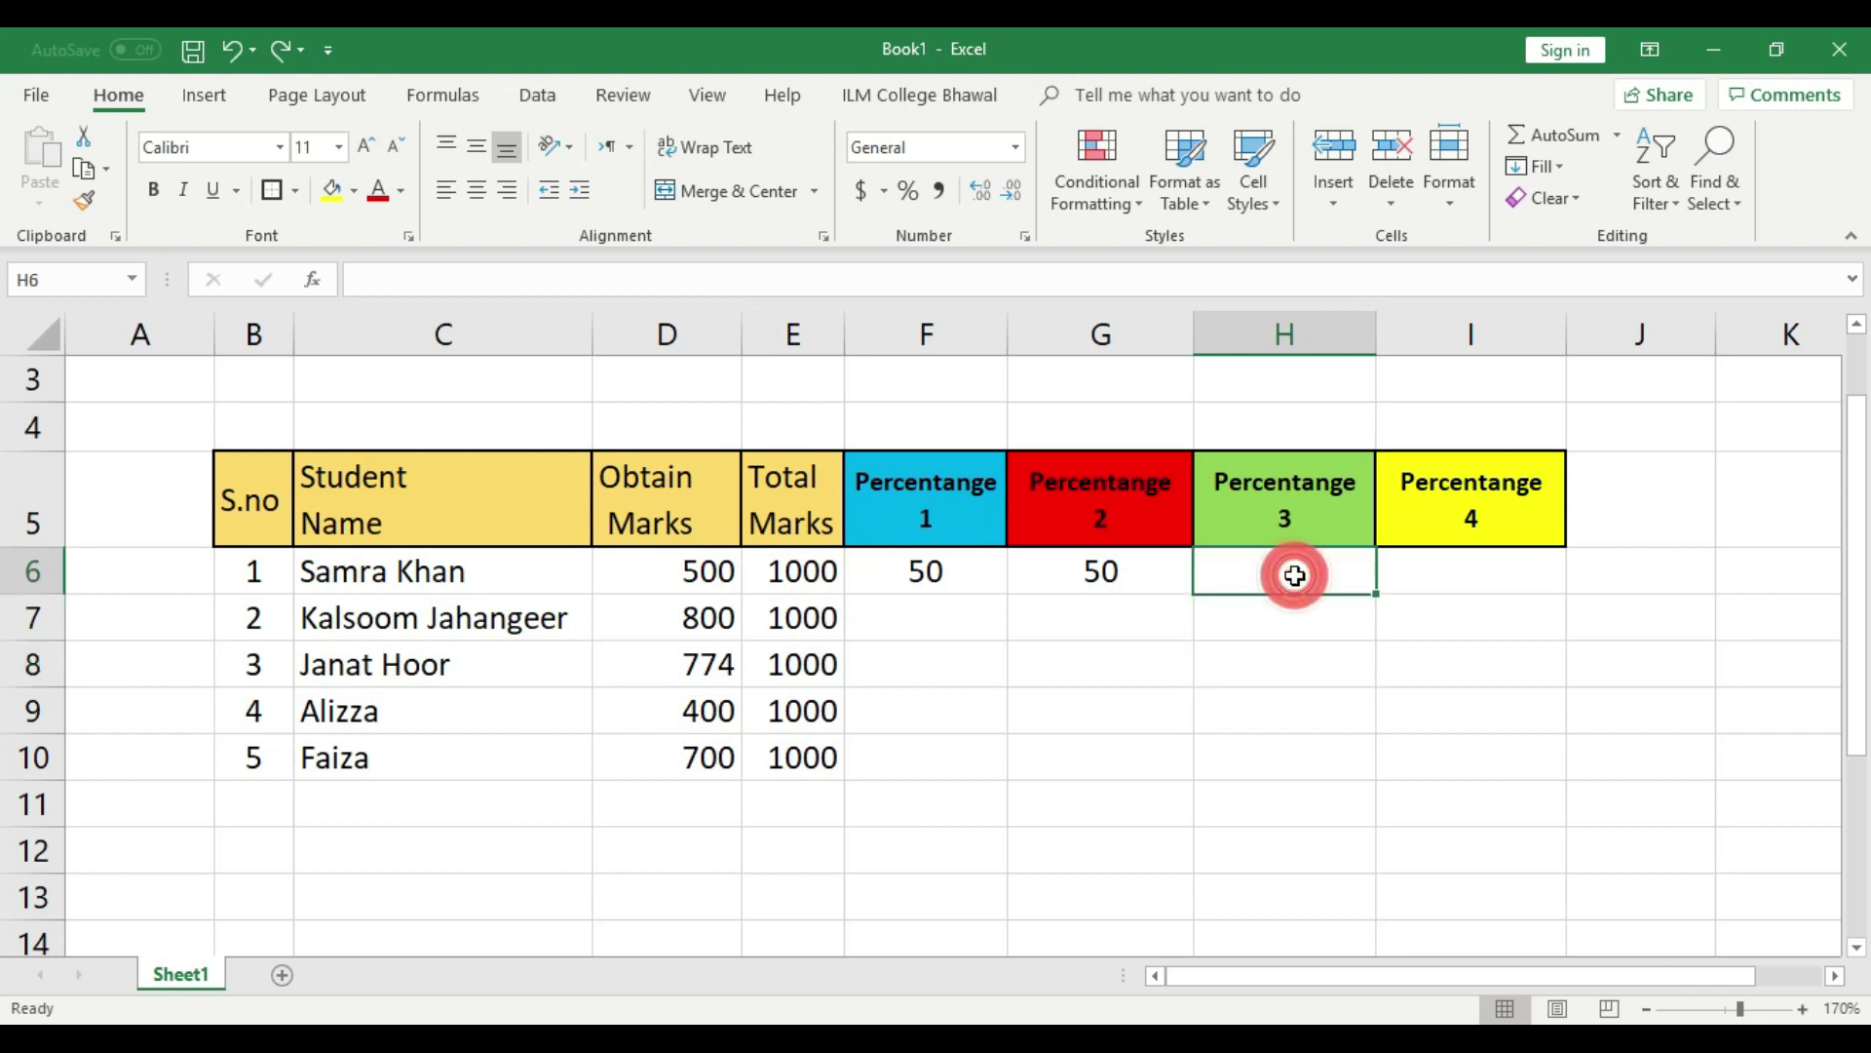
pyautogui.rightClick(1311, 576)
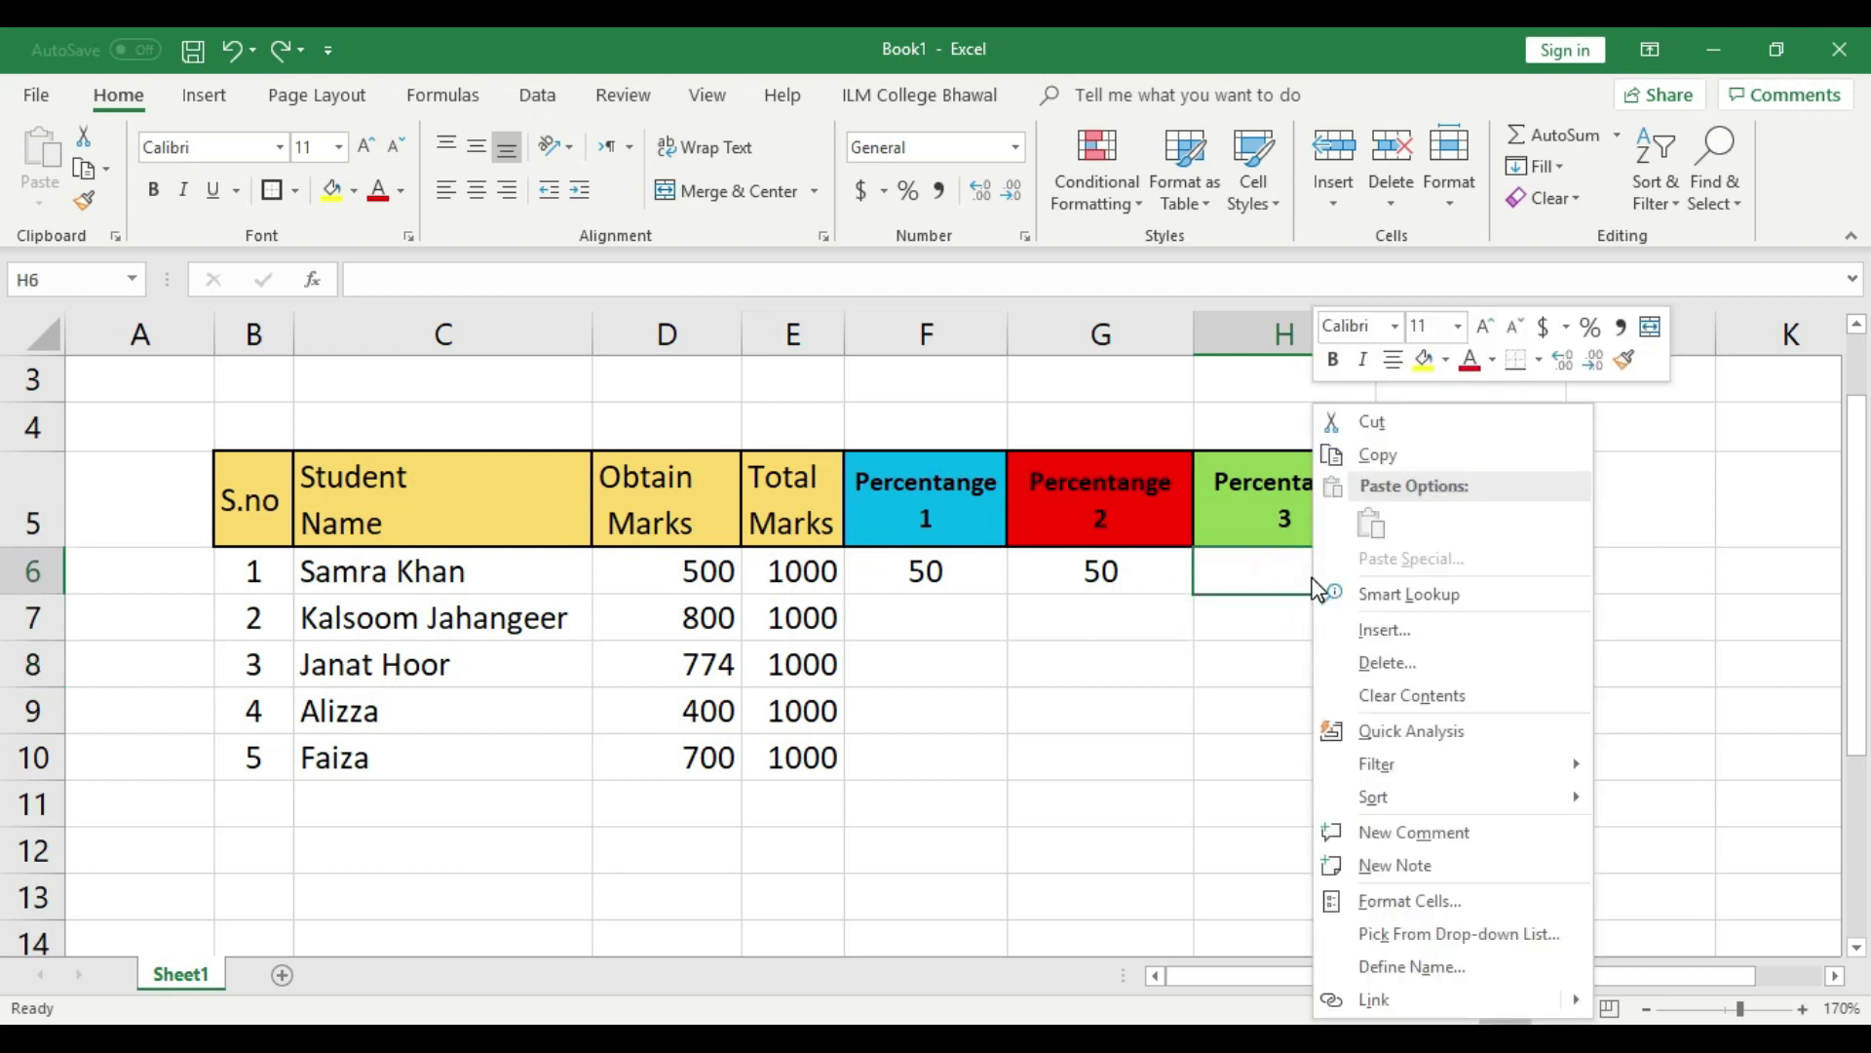
pyautogui.click(1408, 903)
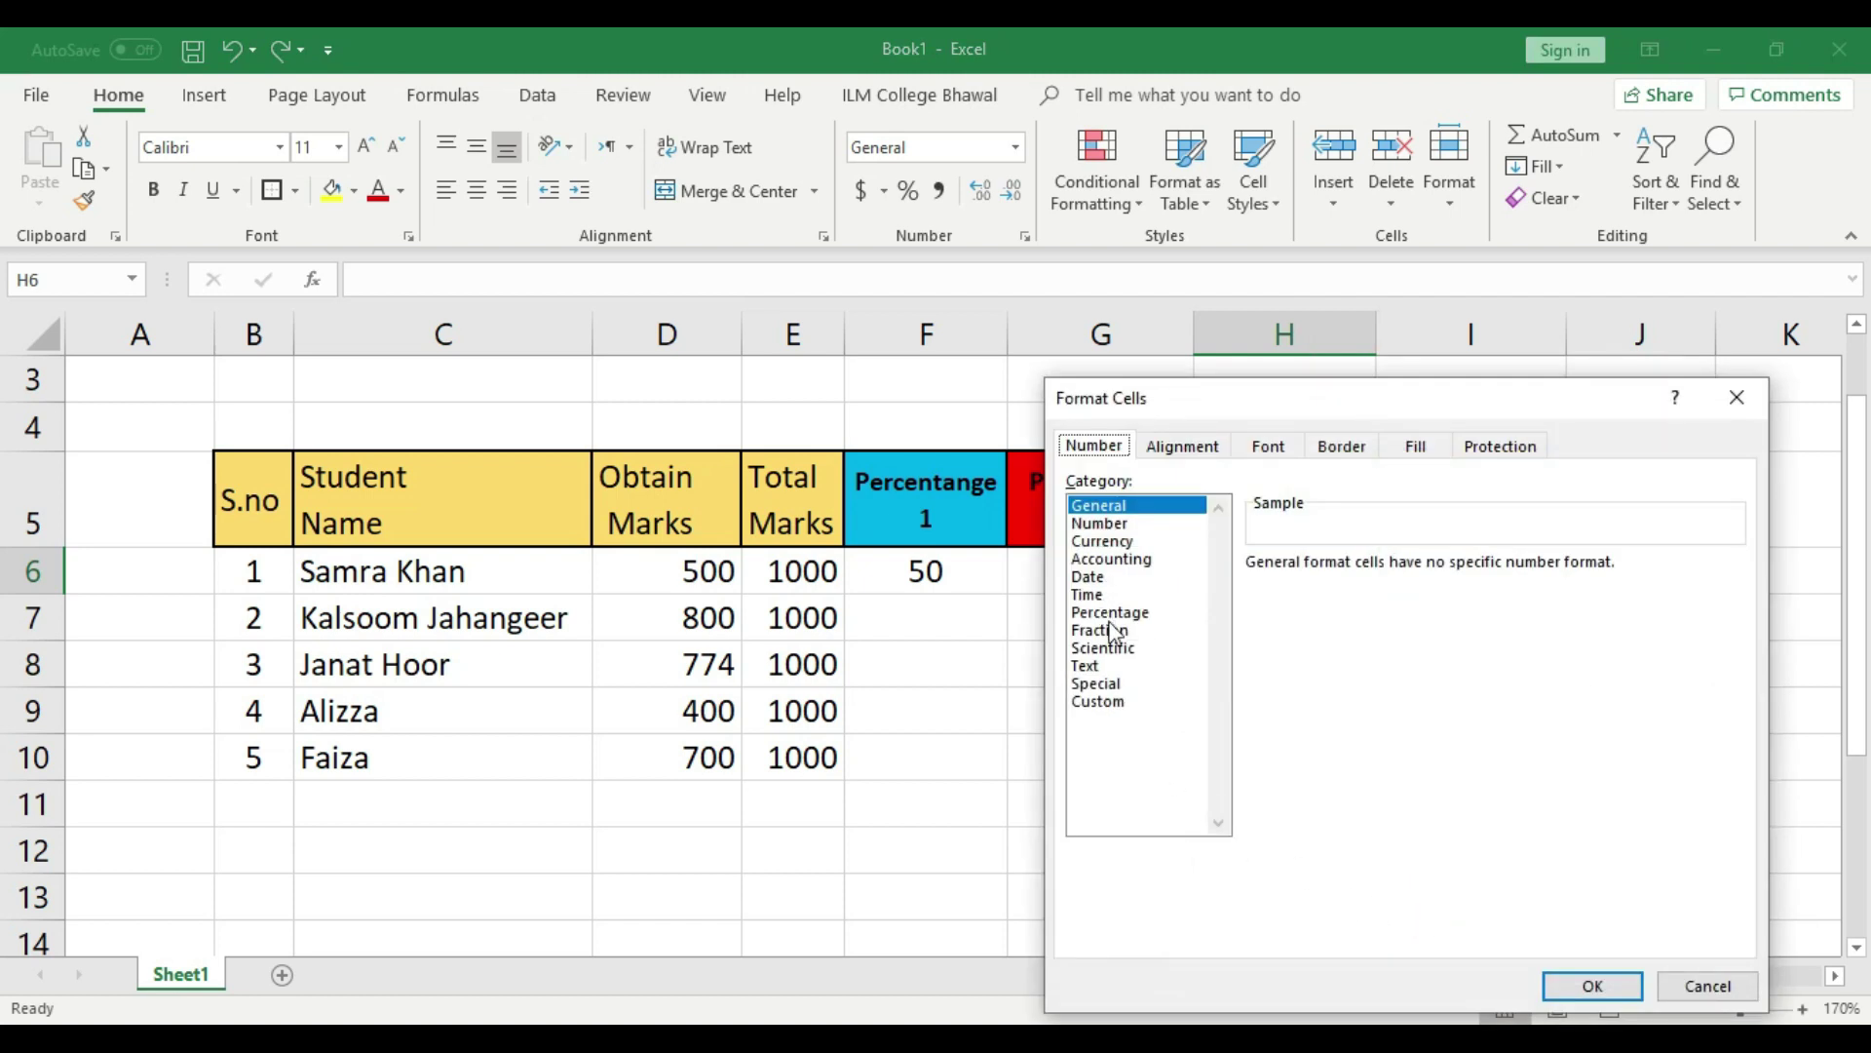
pyautogui.click(1112, 614)
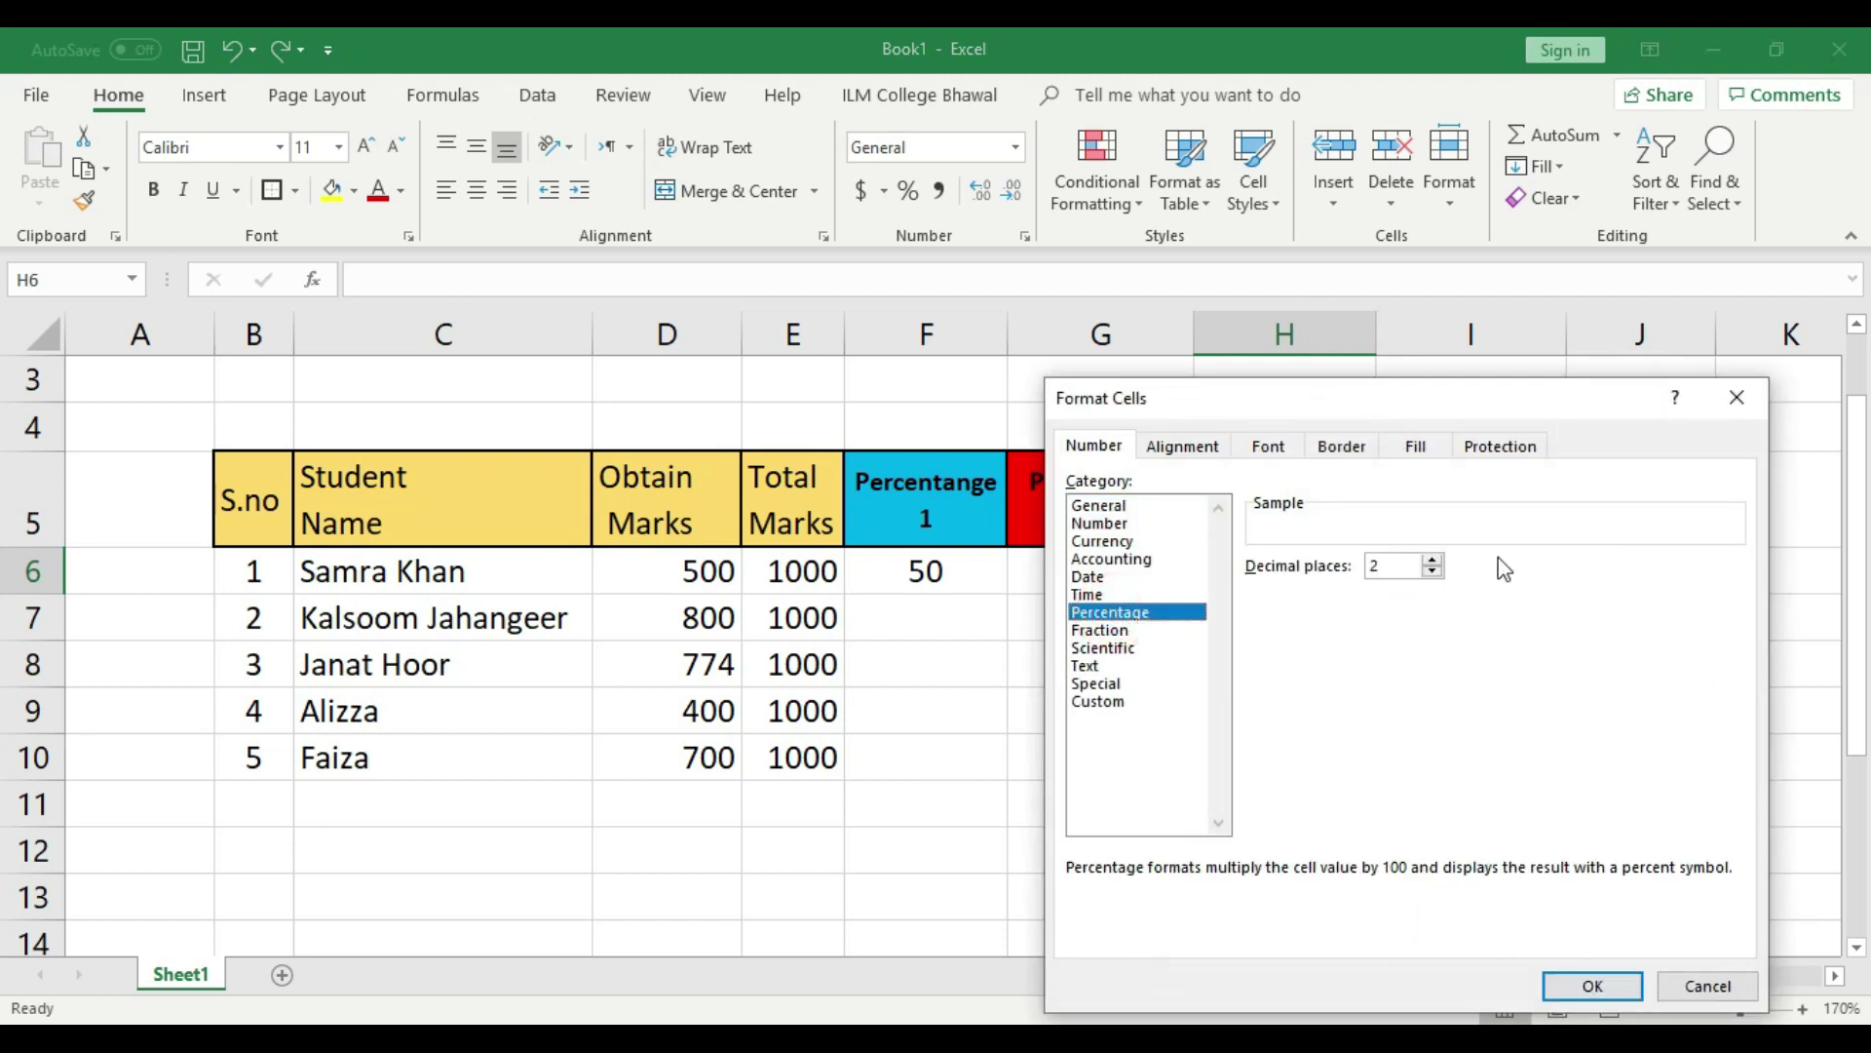
pyautogui.click(1432, 571)
pyautogui.click(1431, 571)
pyautogui.click(1589, 983)
pyautogui.click(1378, 659)
pyautogui.click(1297, 570)
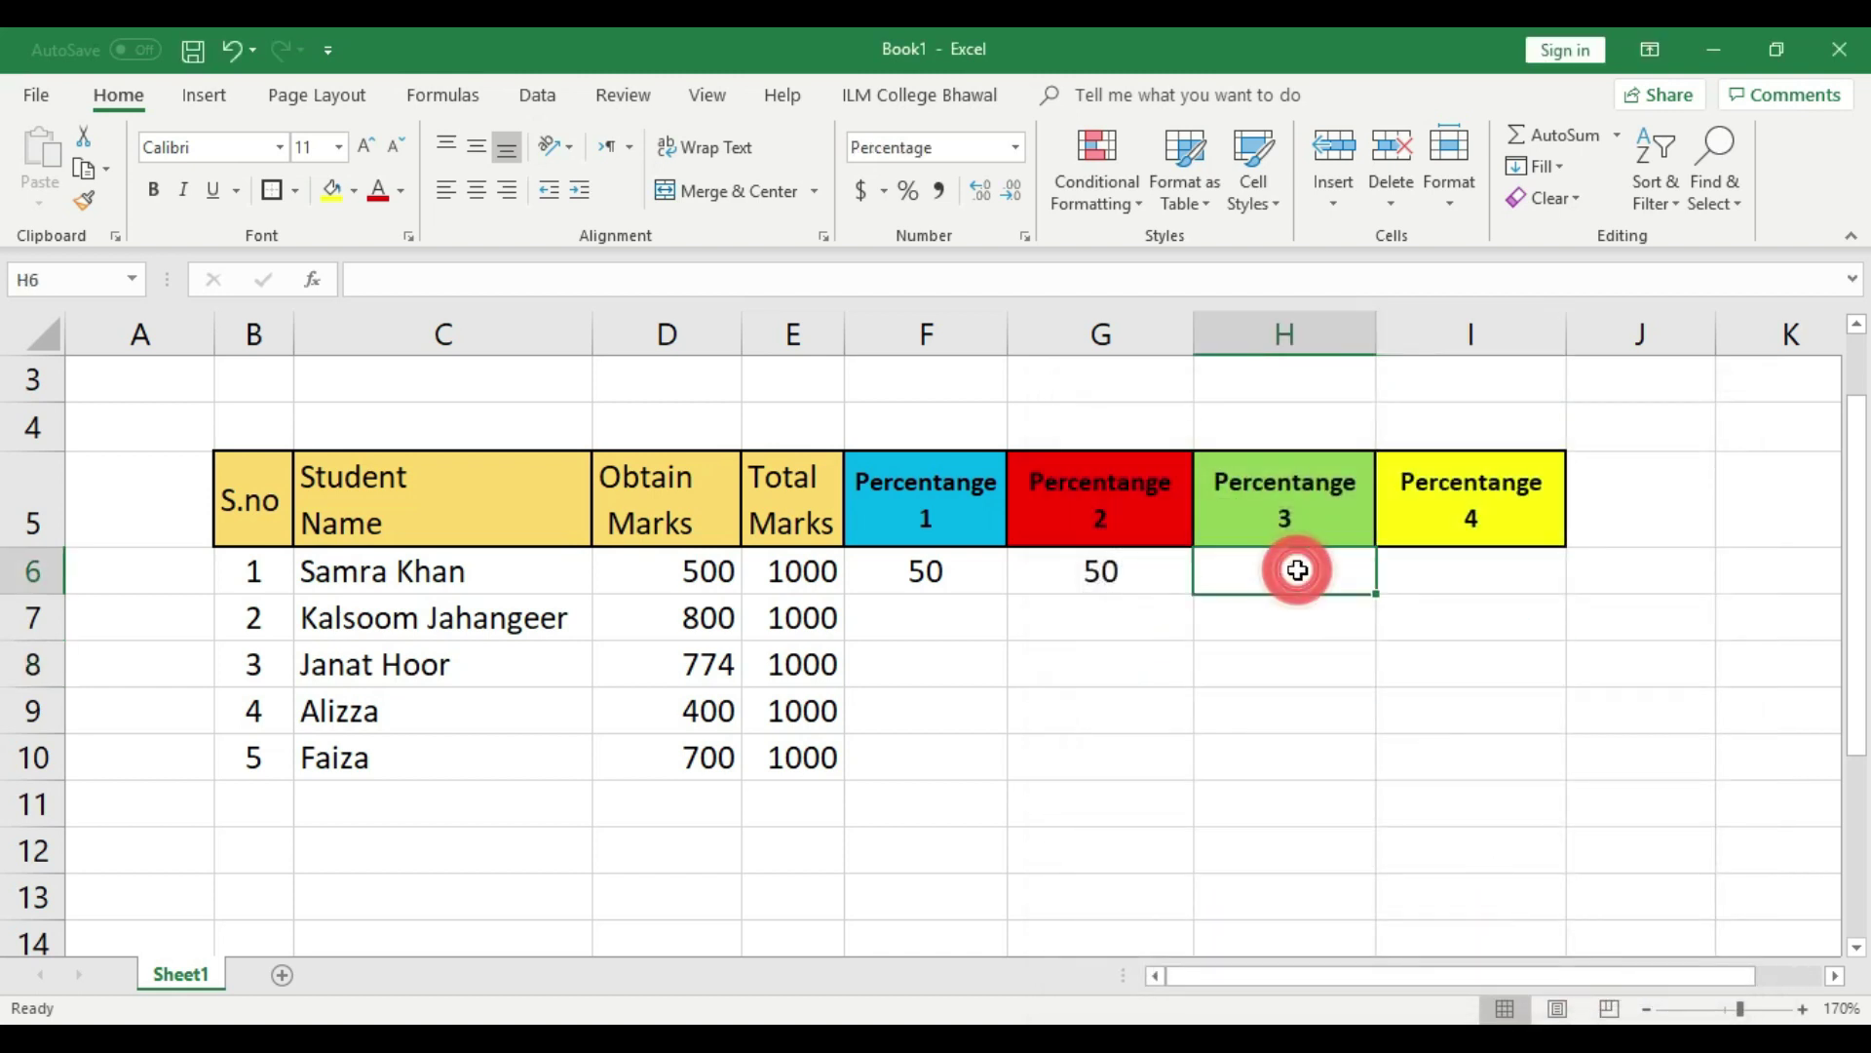
# Enter =D6/E6 in H6 and centre the resulting 50%.
pyautogui.write('=')
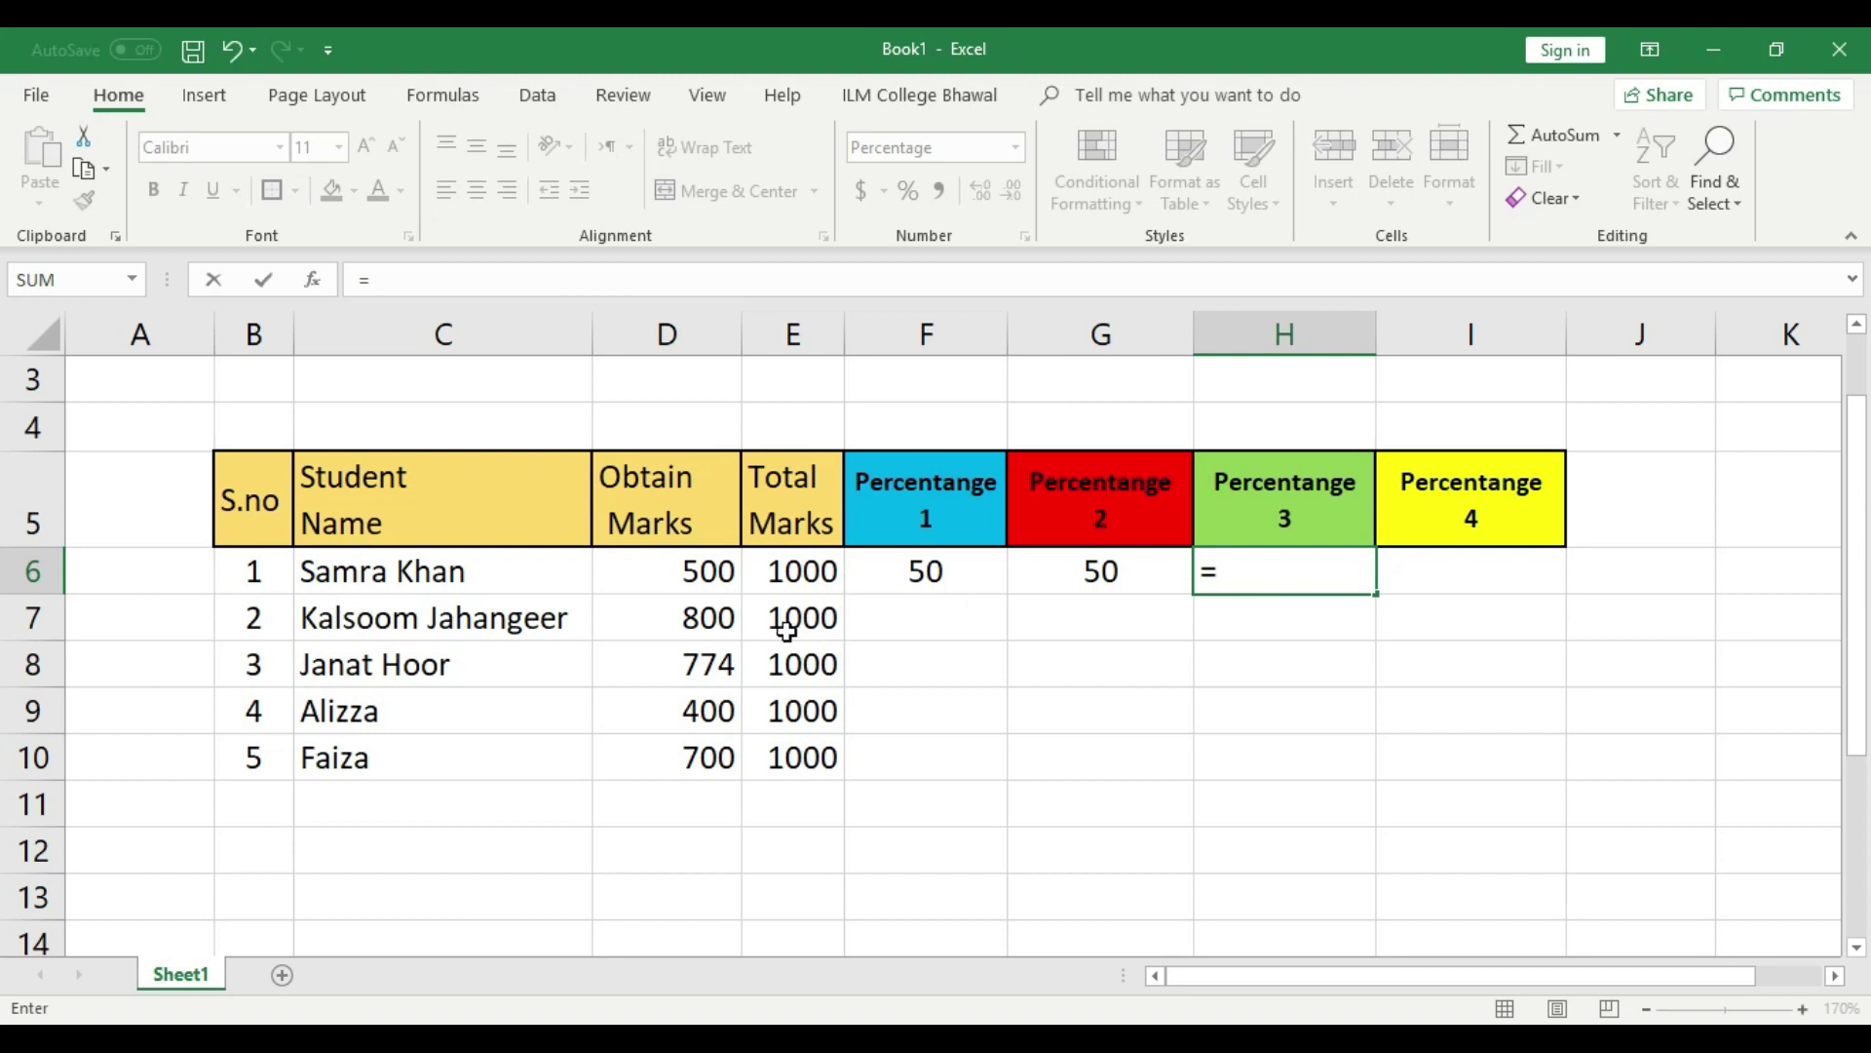
pyautogui.click(710, 574)
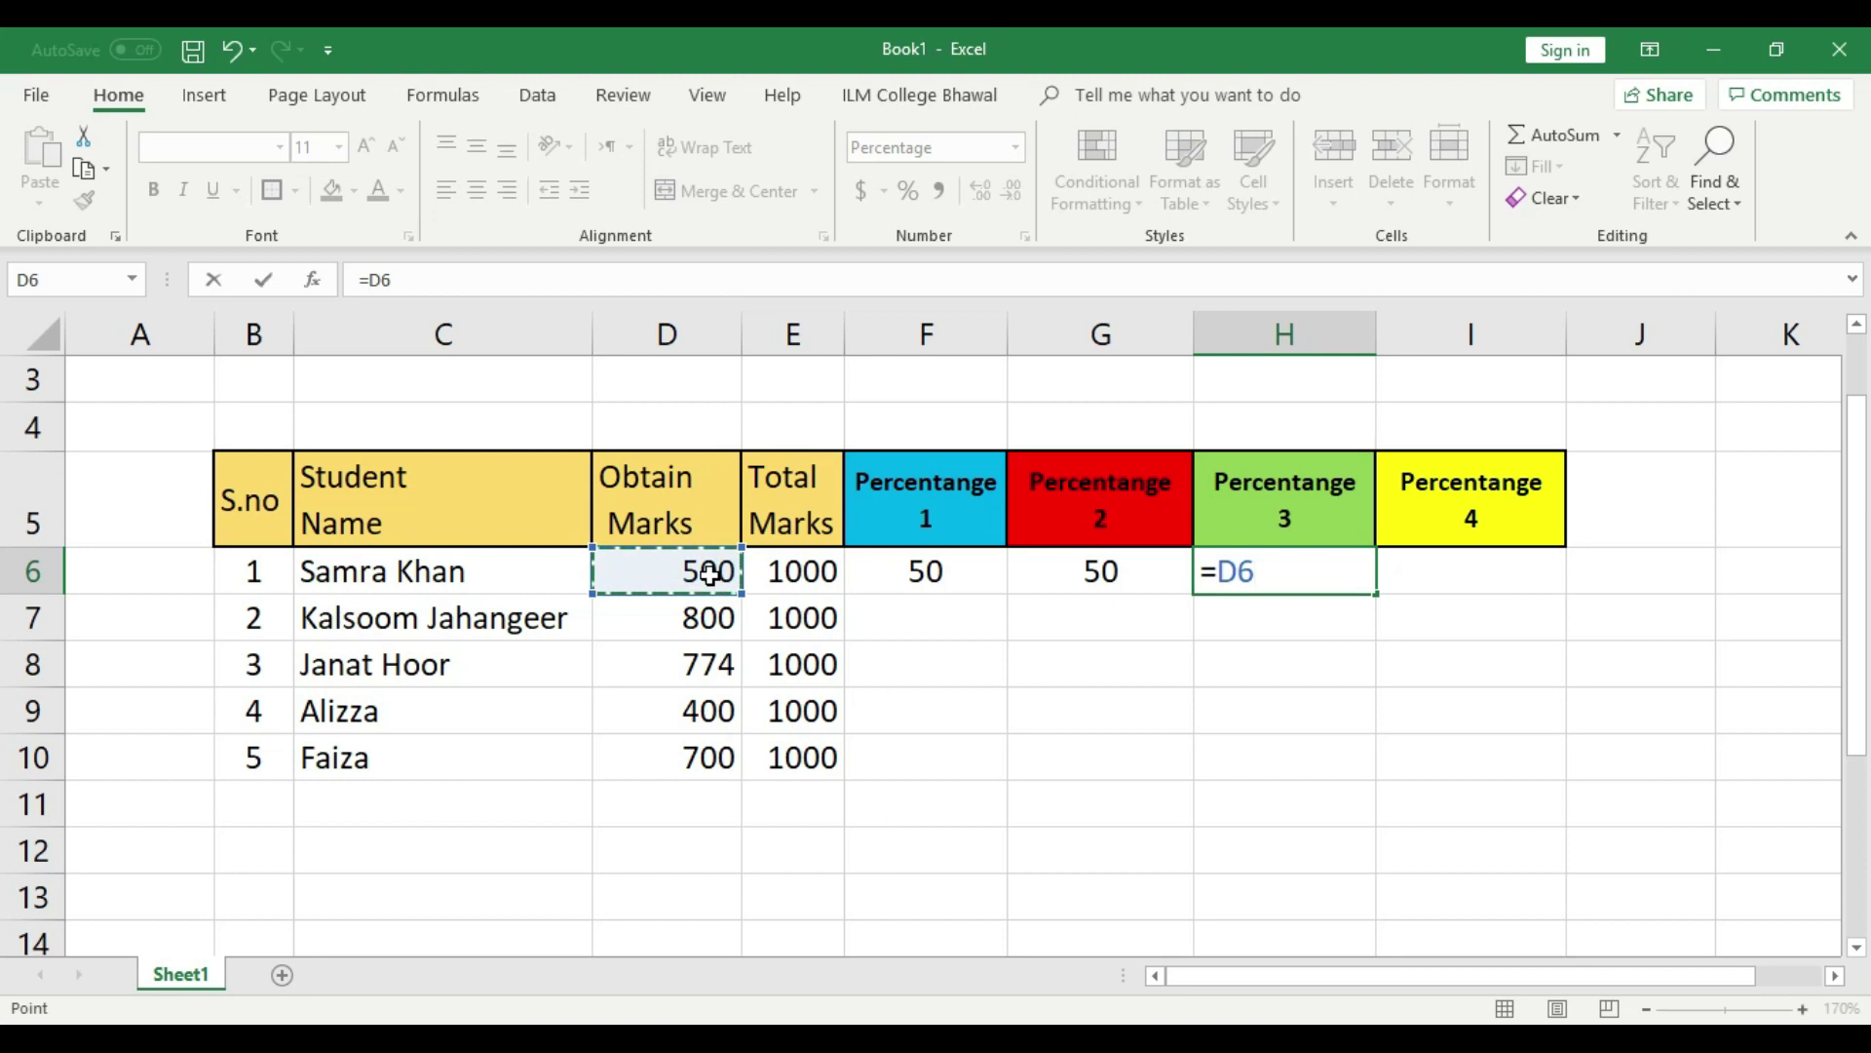
pyautogui.write('/')
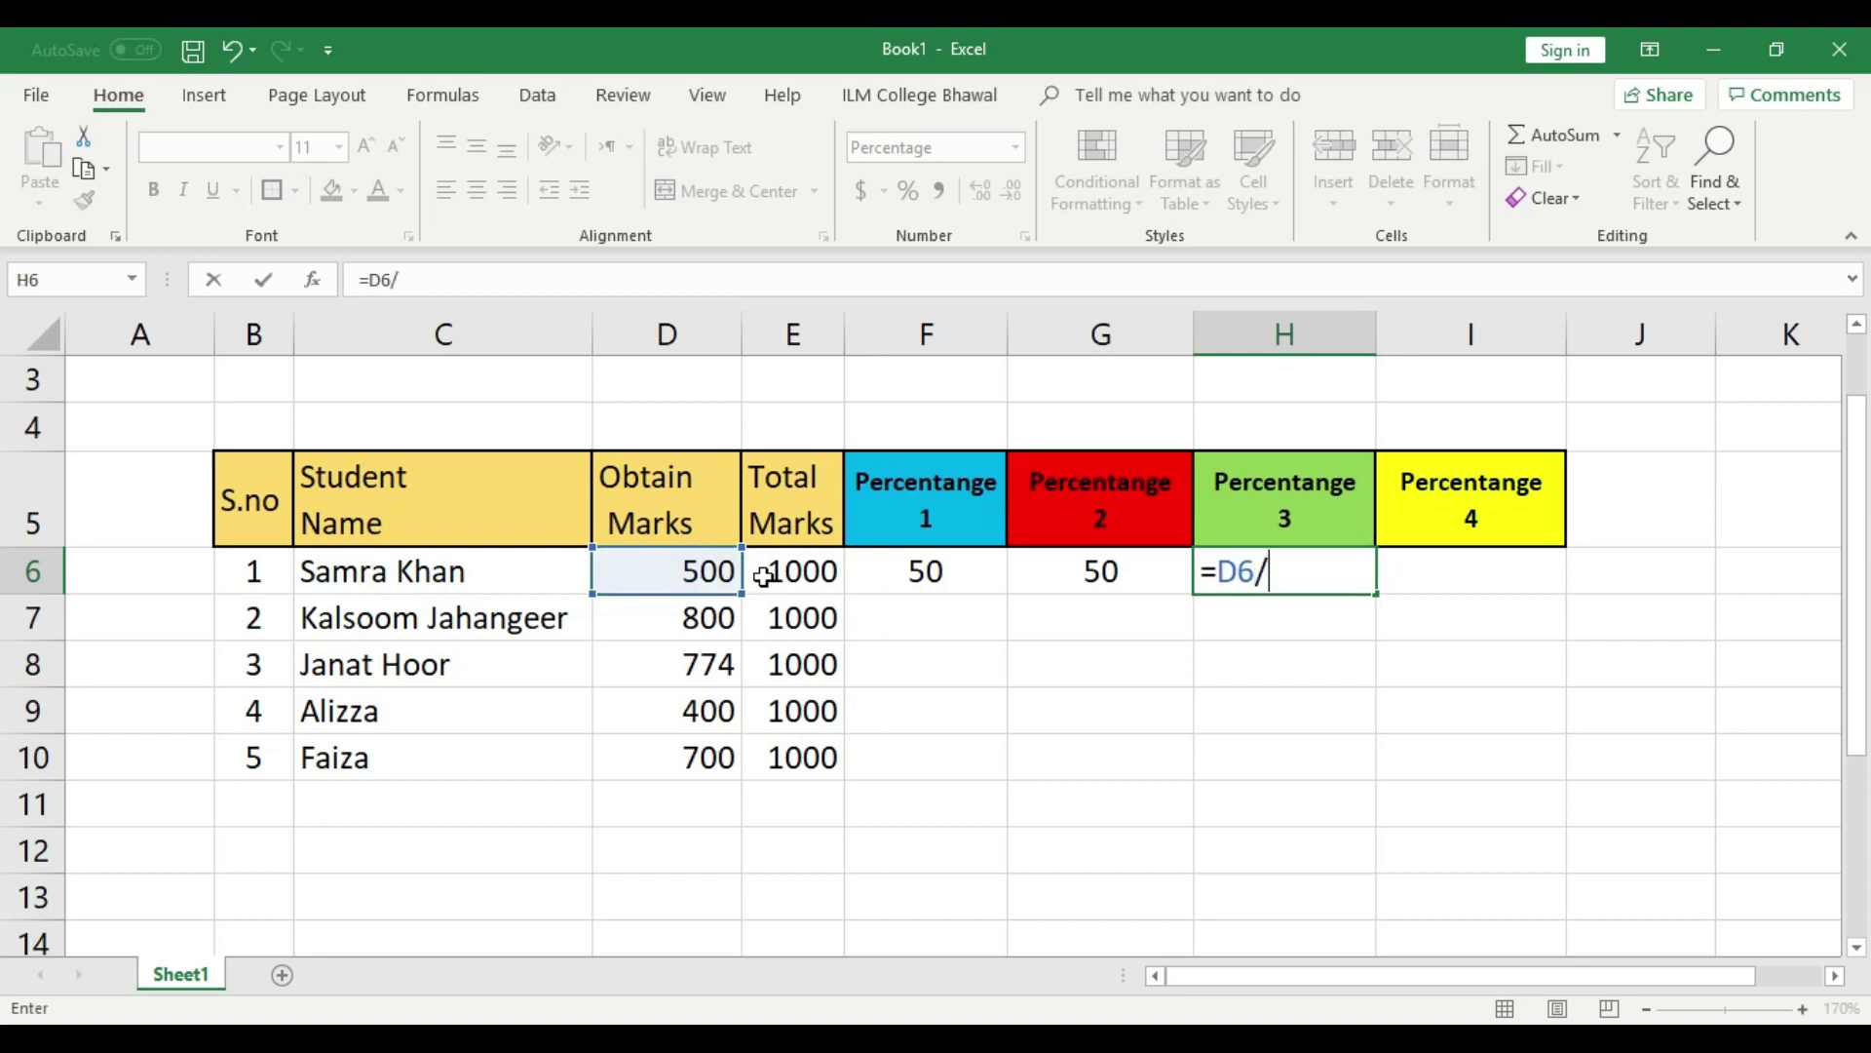
pyautogui.click(801, 577)
pyautogui.press('Return')
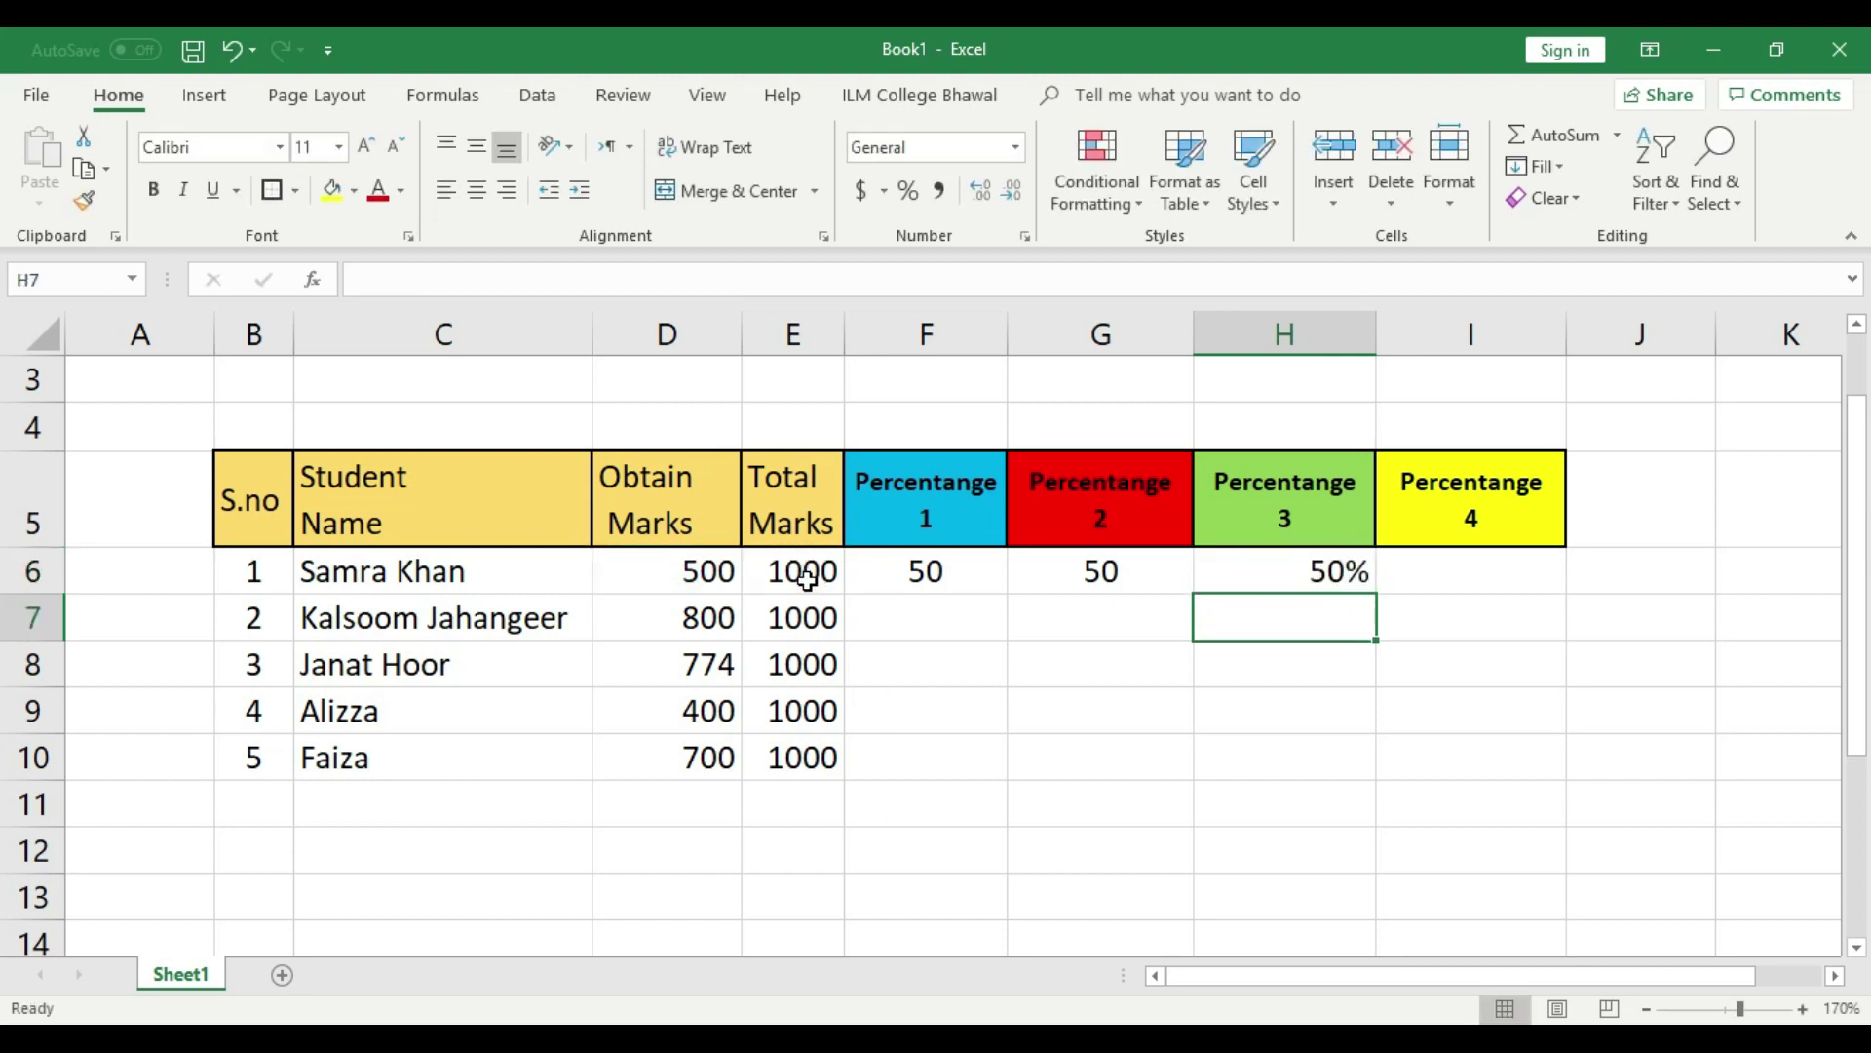
pyautogui.click(1342, 723)
pyautogui.click(1336, 572)
pyautogui.click(477, 193)
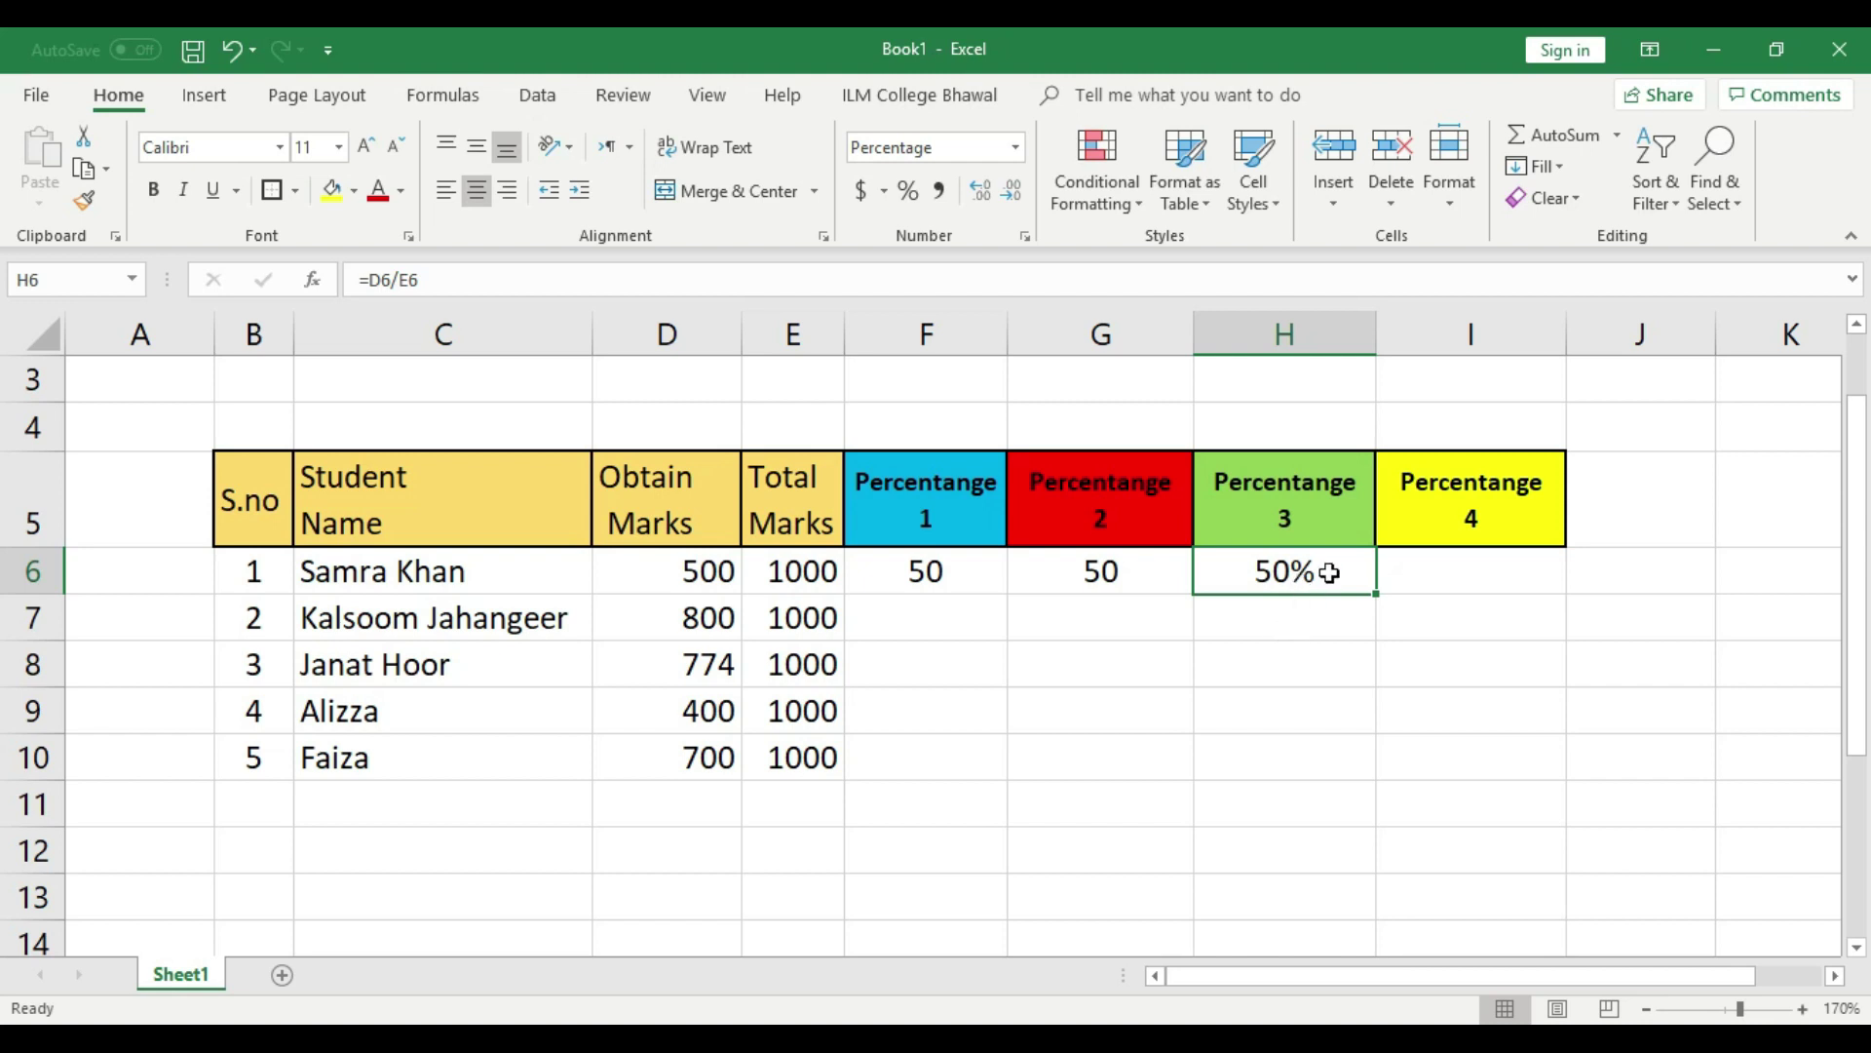
# Compare the percentage formulas in F6, G6 and H6.
pyautogui.click(916, 570)
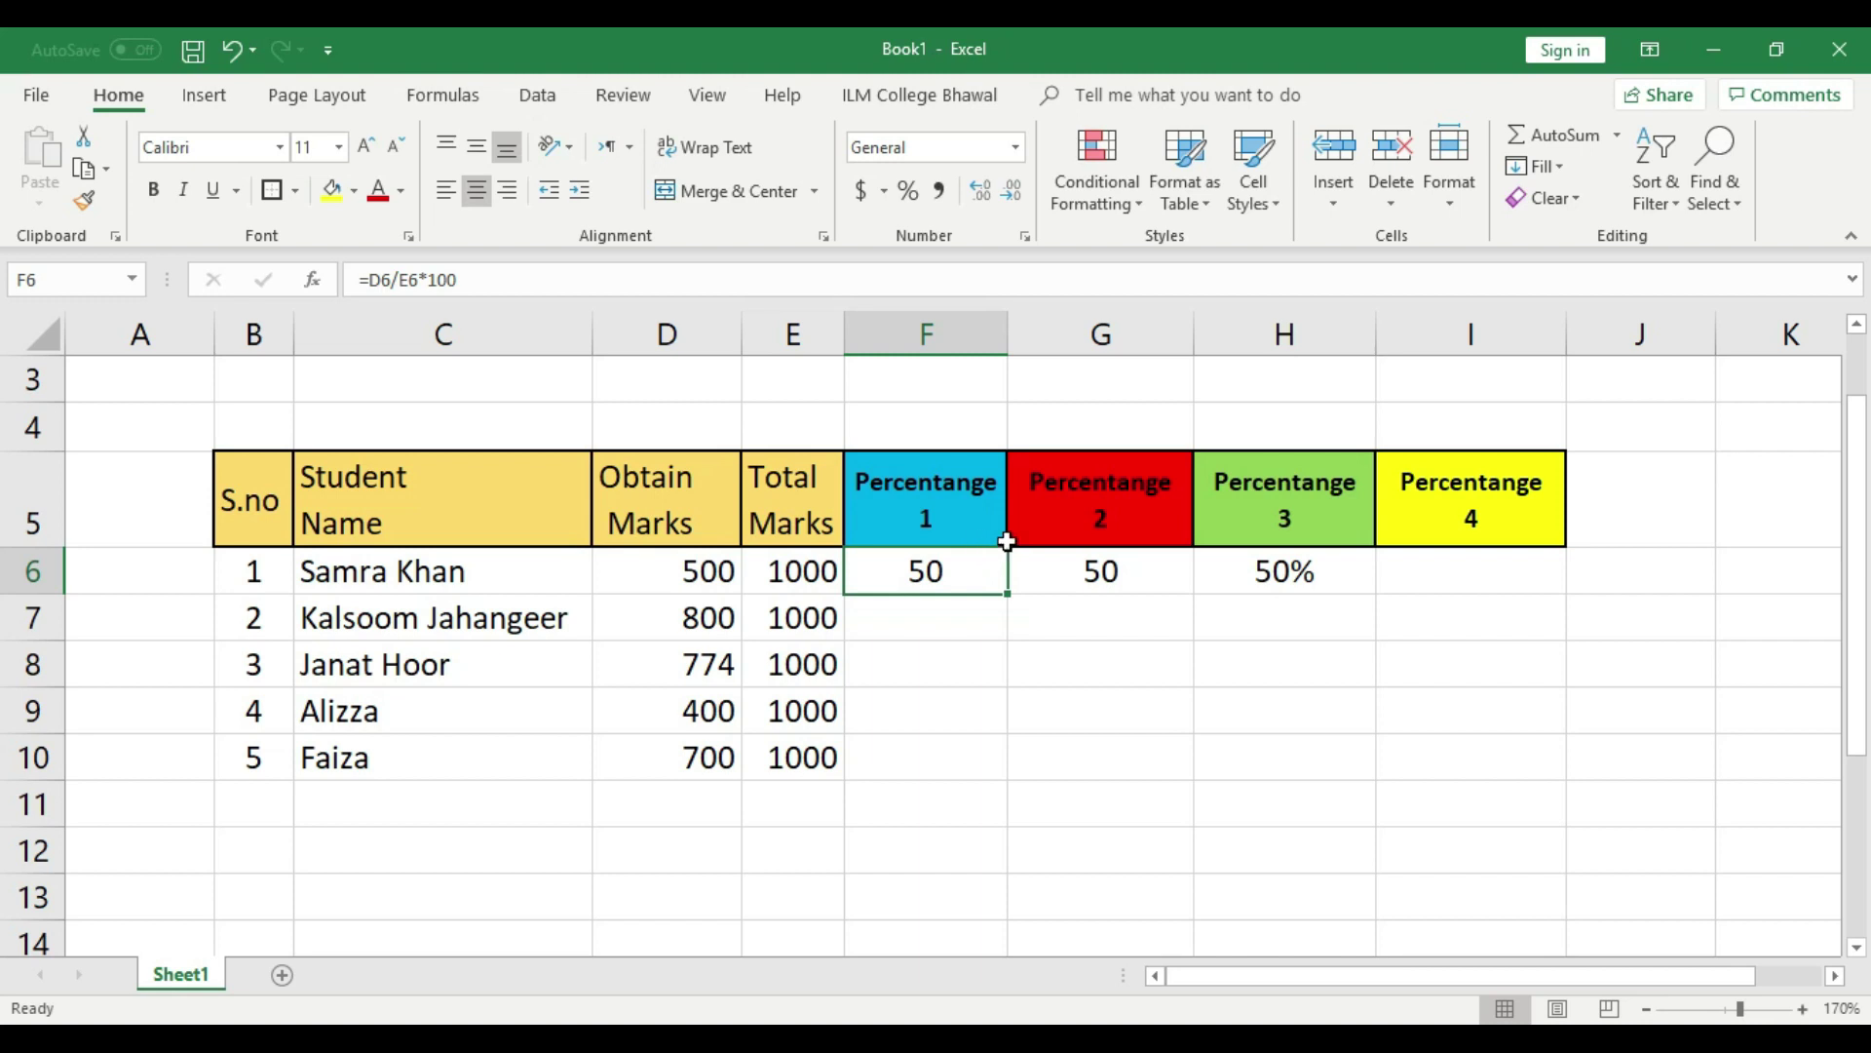
pyautogui.click(1103, 578)
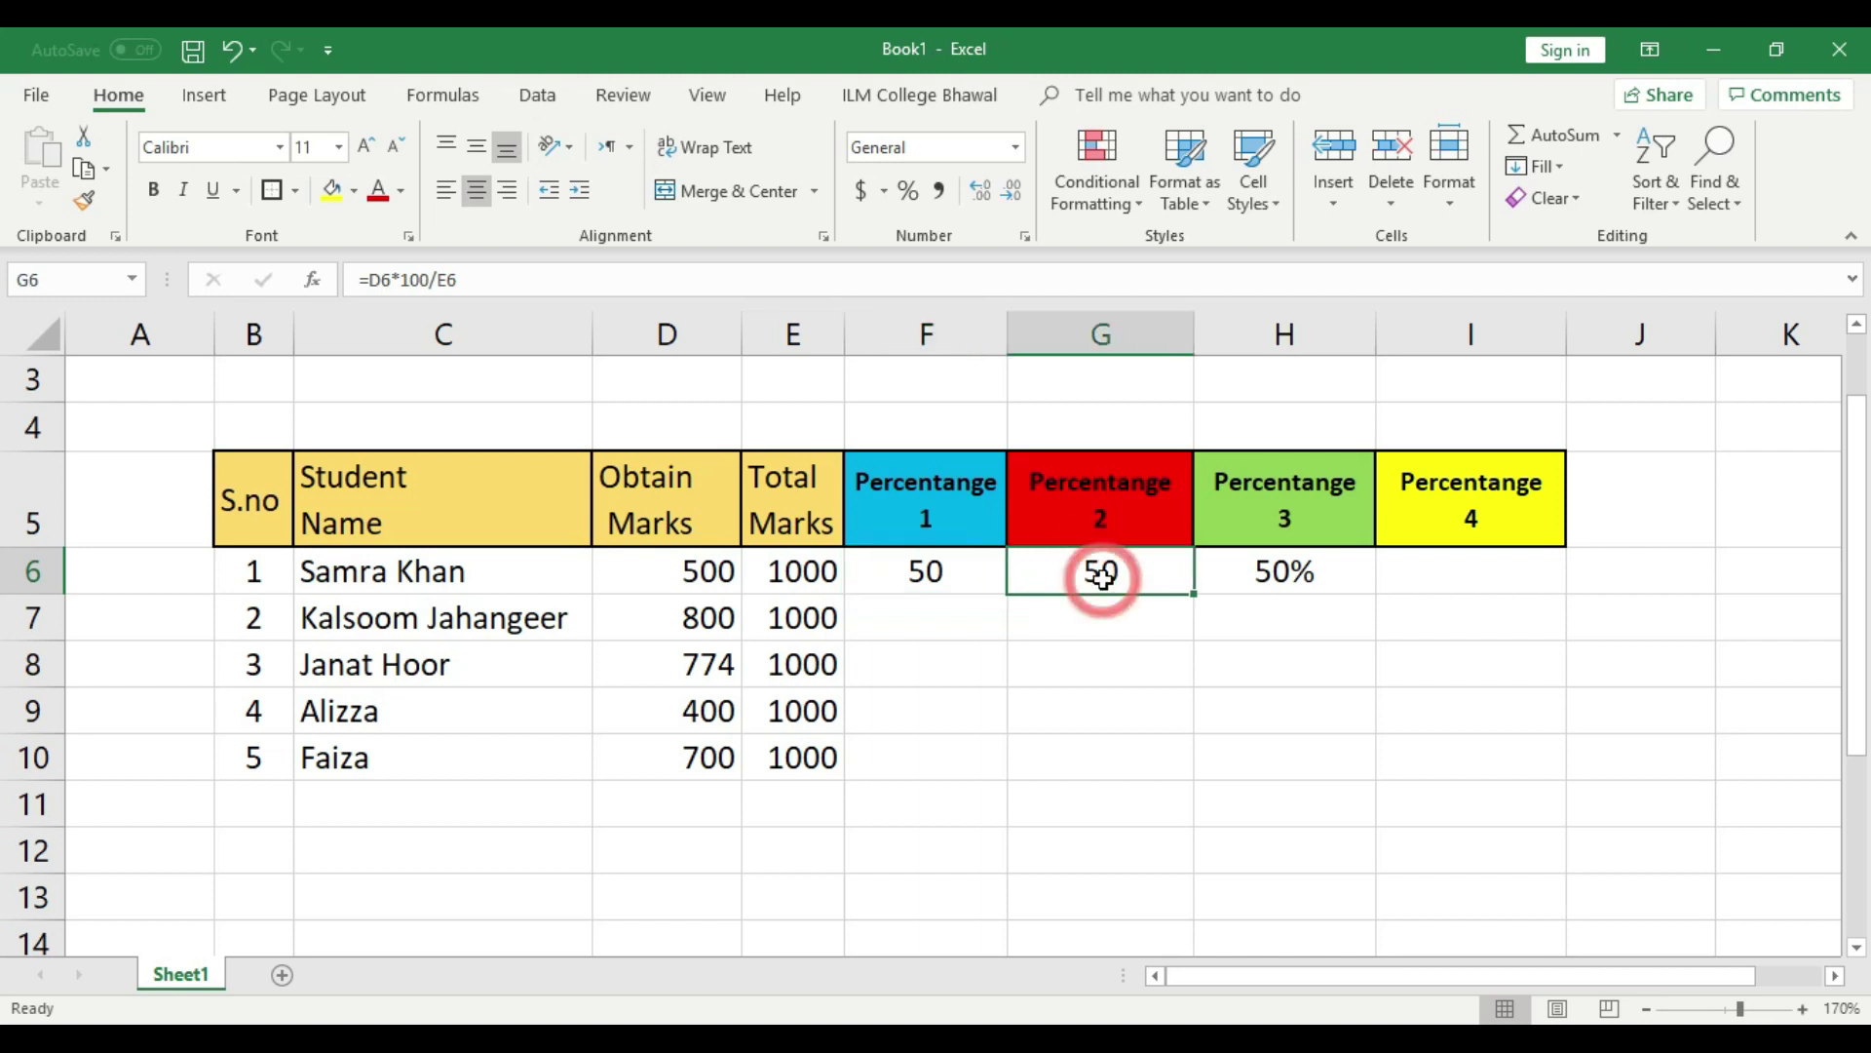
pyautogui.click(953, 573)
pyautogui.click(1096, 575)
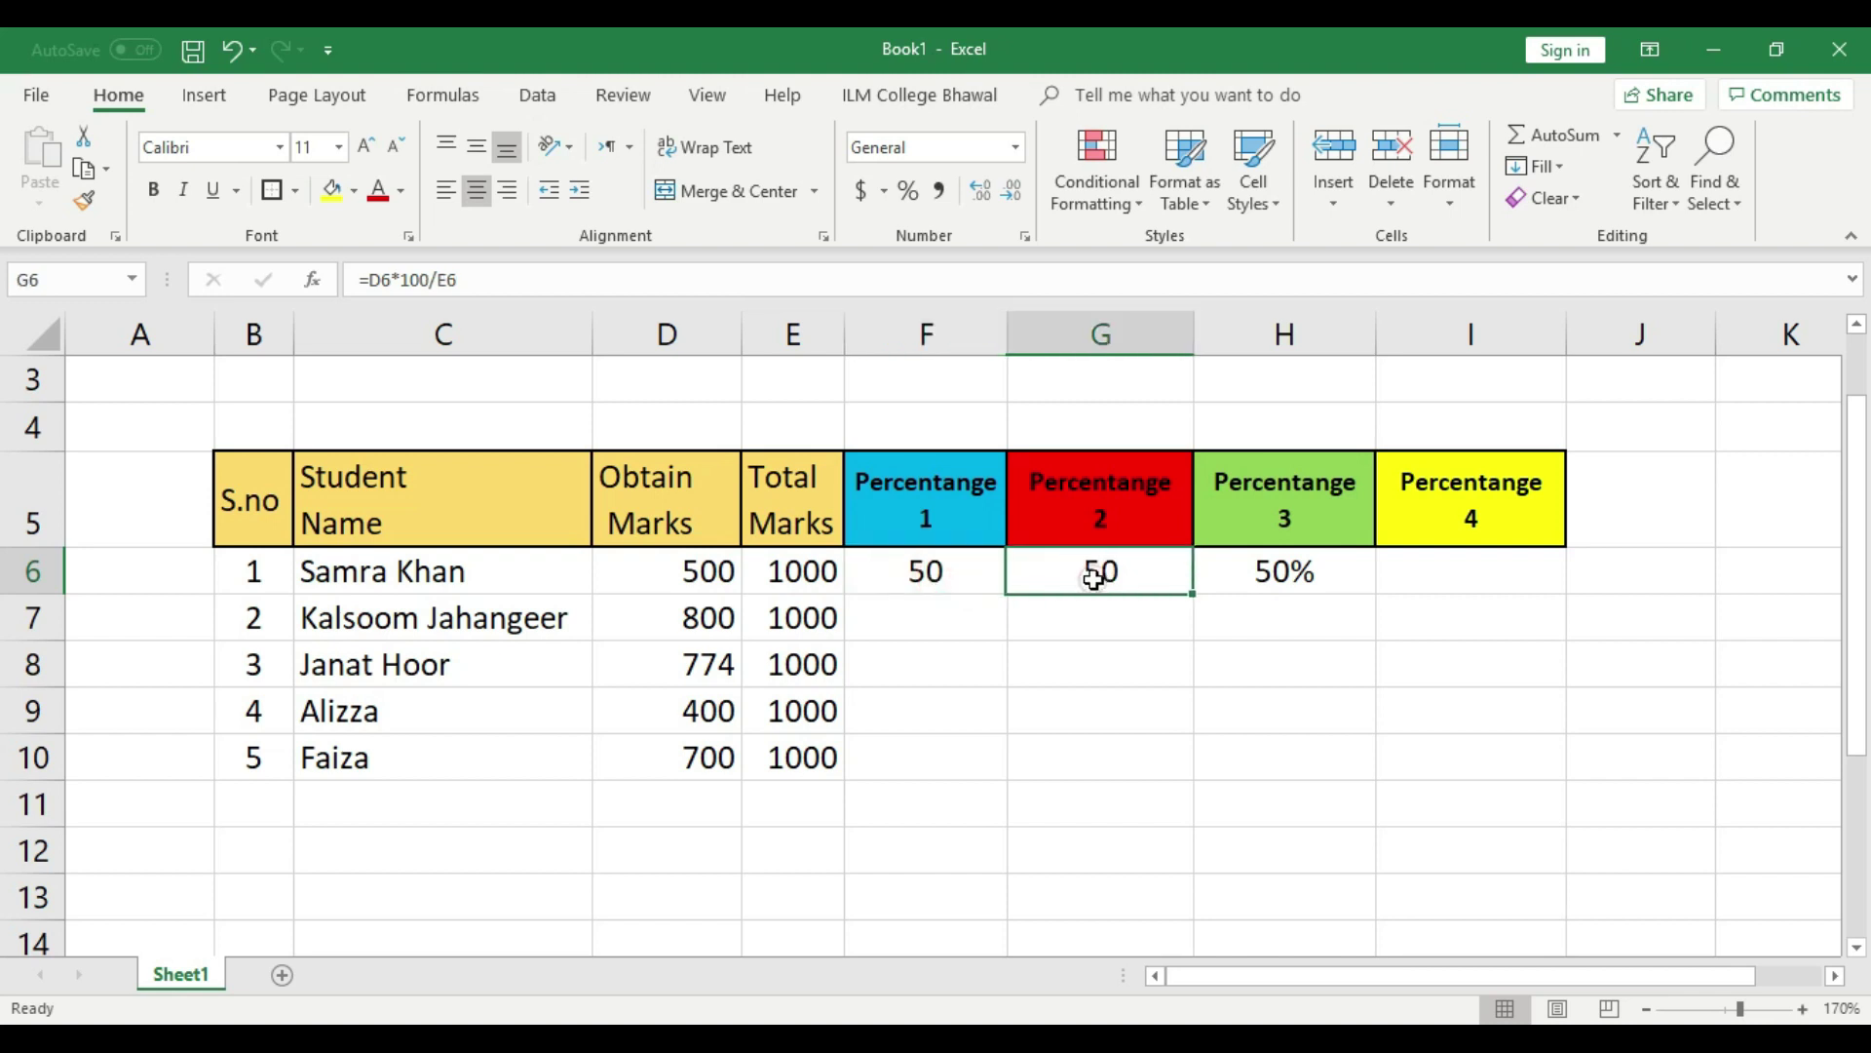
pyautogui.click(1298, 573)
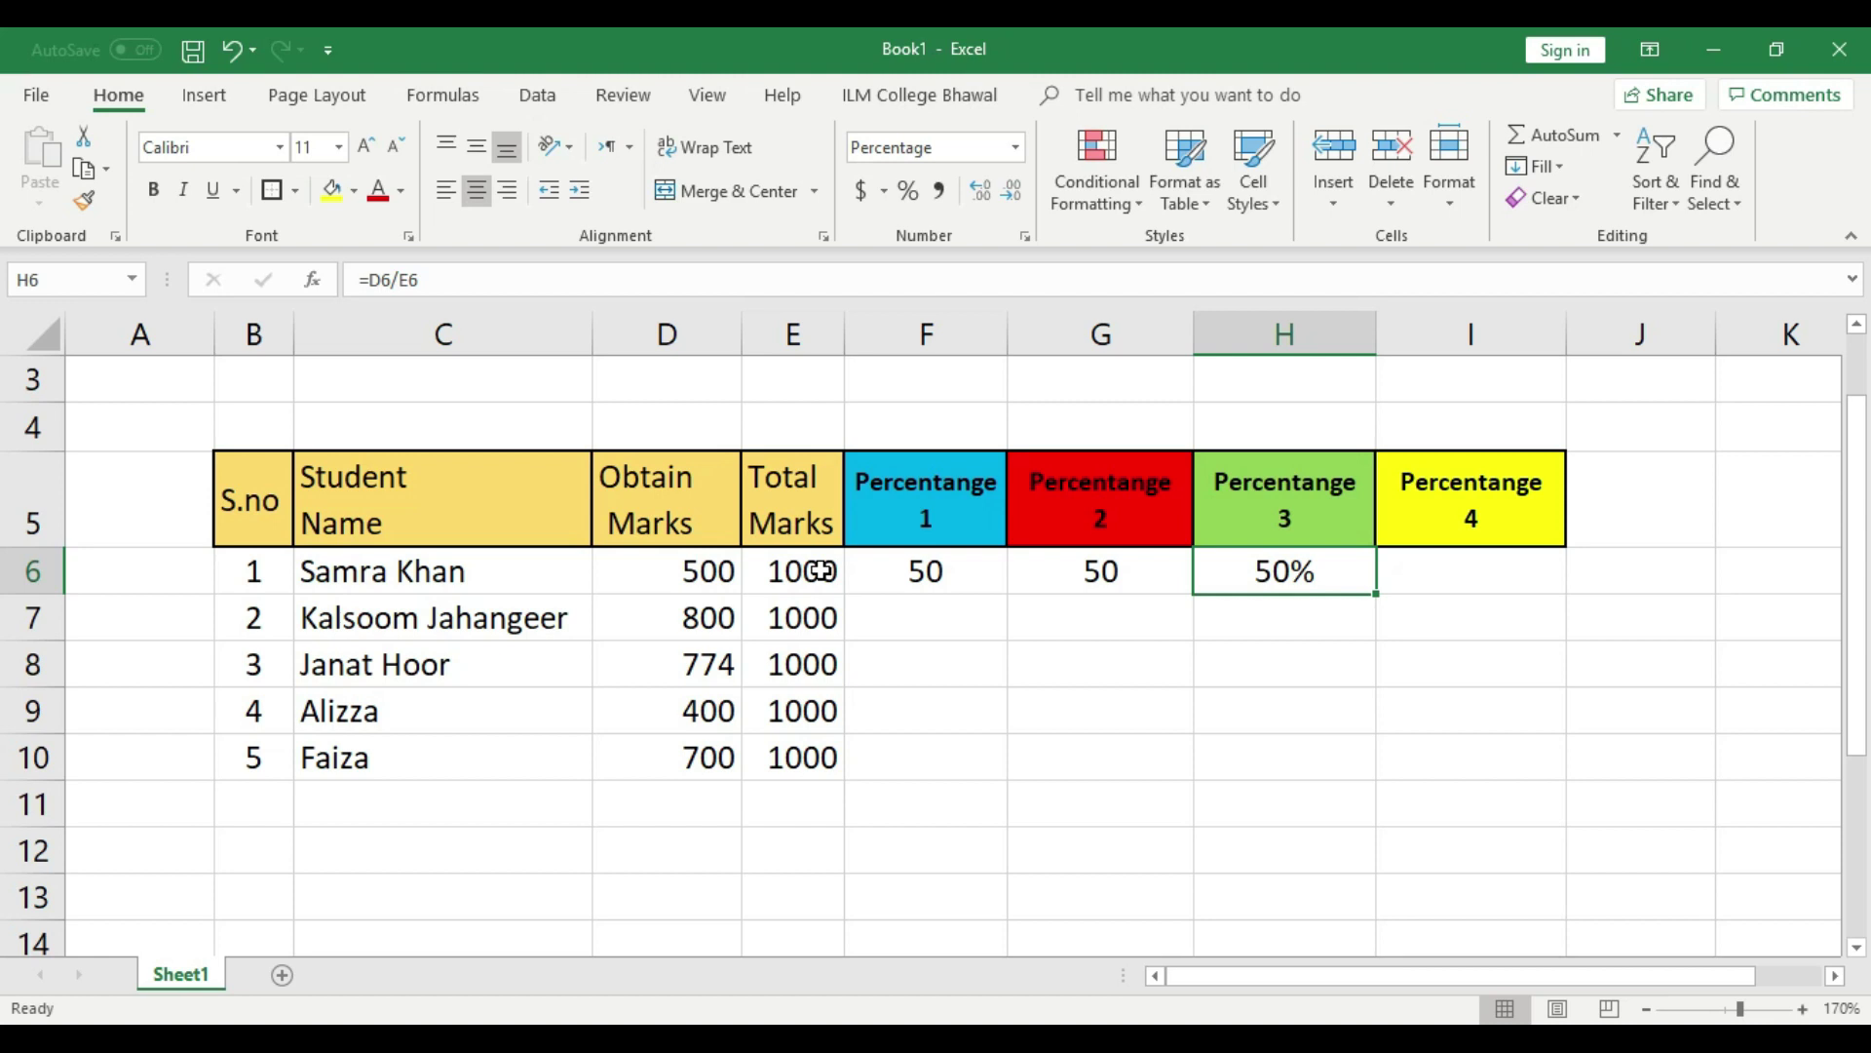
# Enter =D6/E6 in I6 under Percentage 4.
pyautogui.click(1474, 579)
pyautogui.write('=')
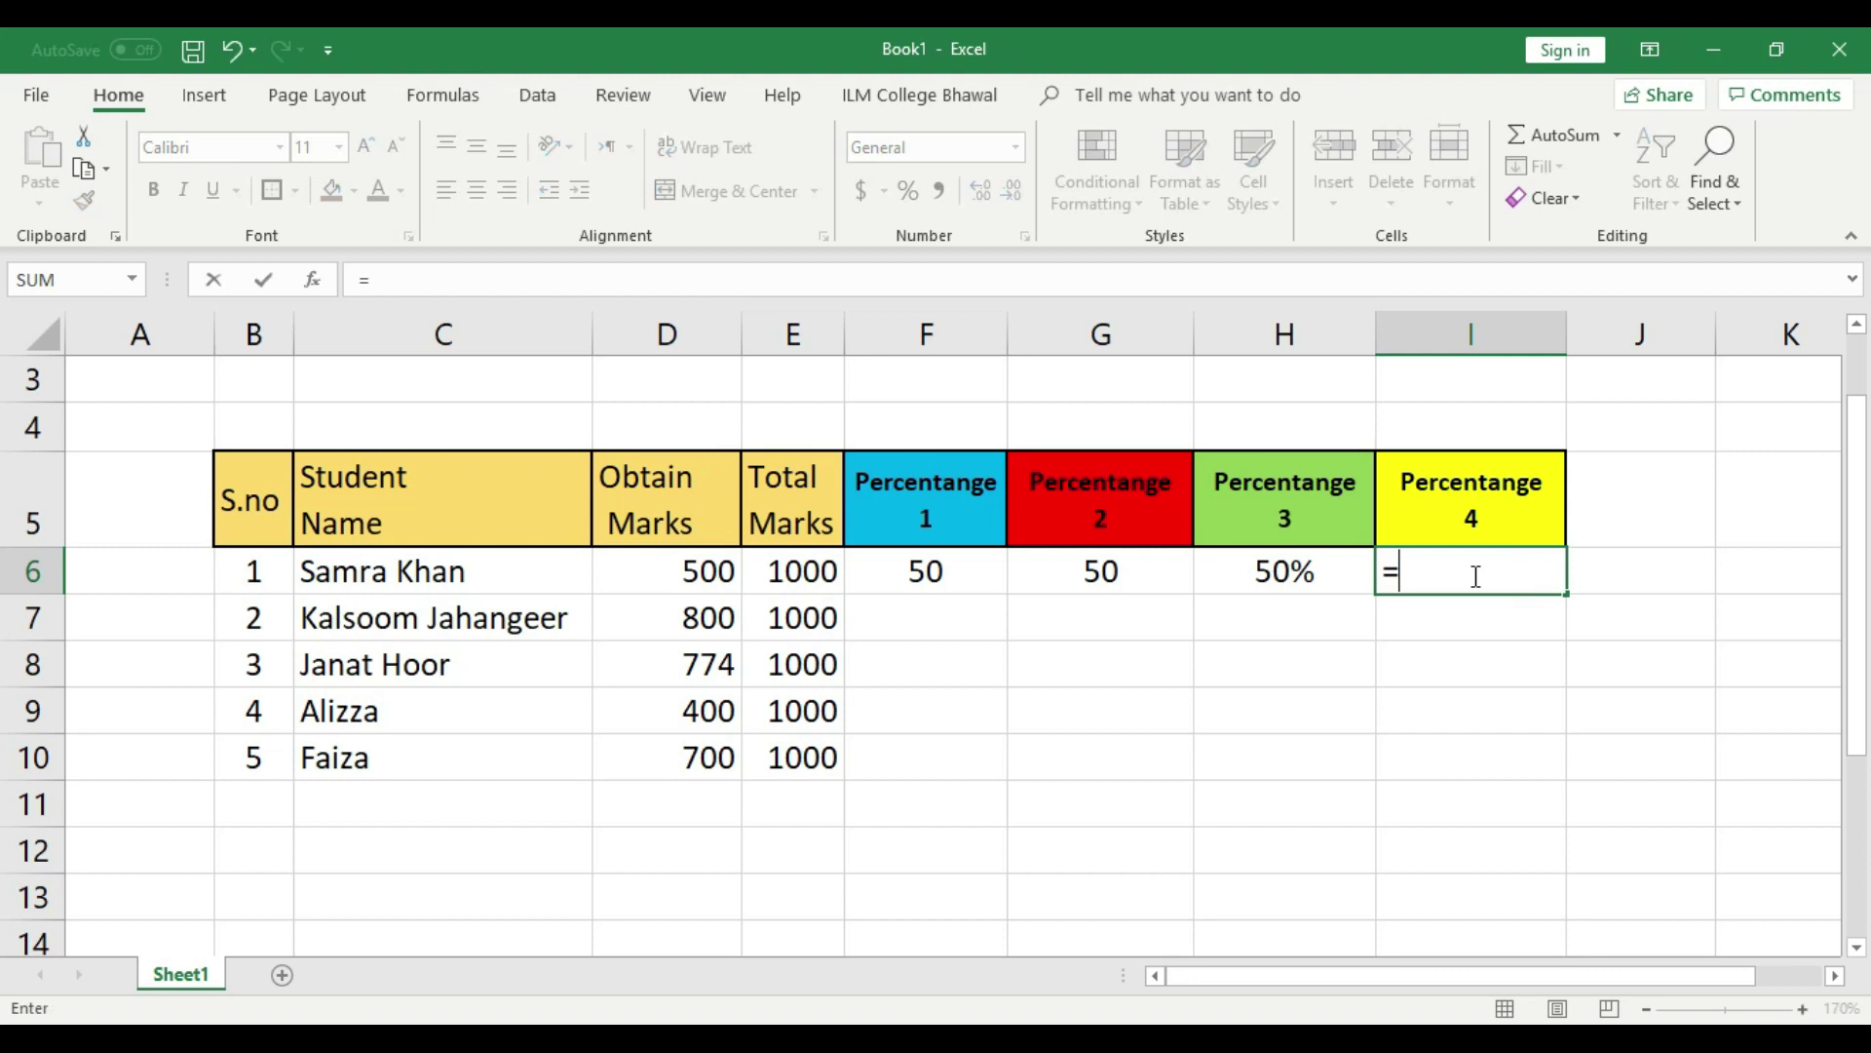
pyautogui.click(717, 563)
pyautogui.write('/')
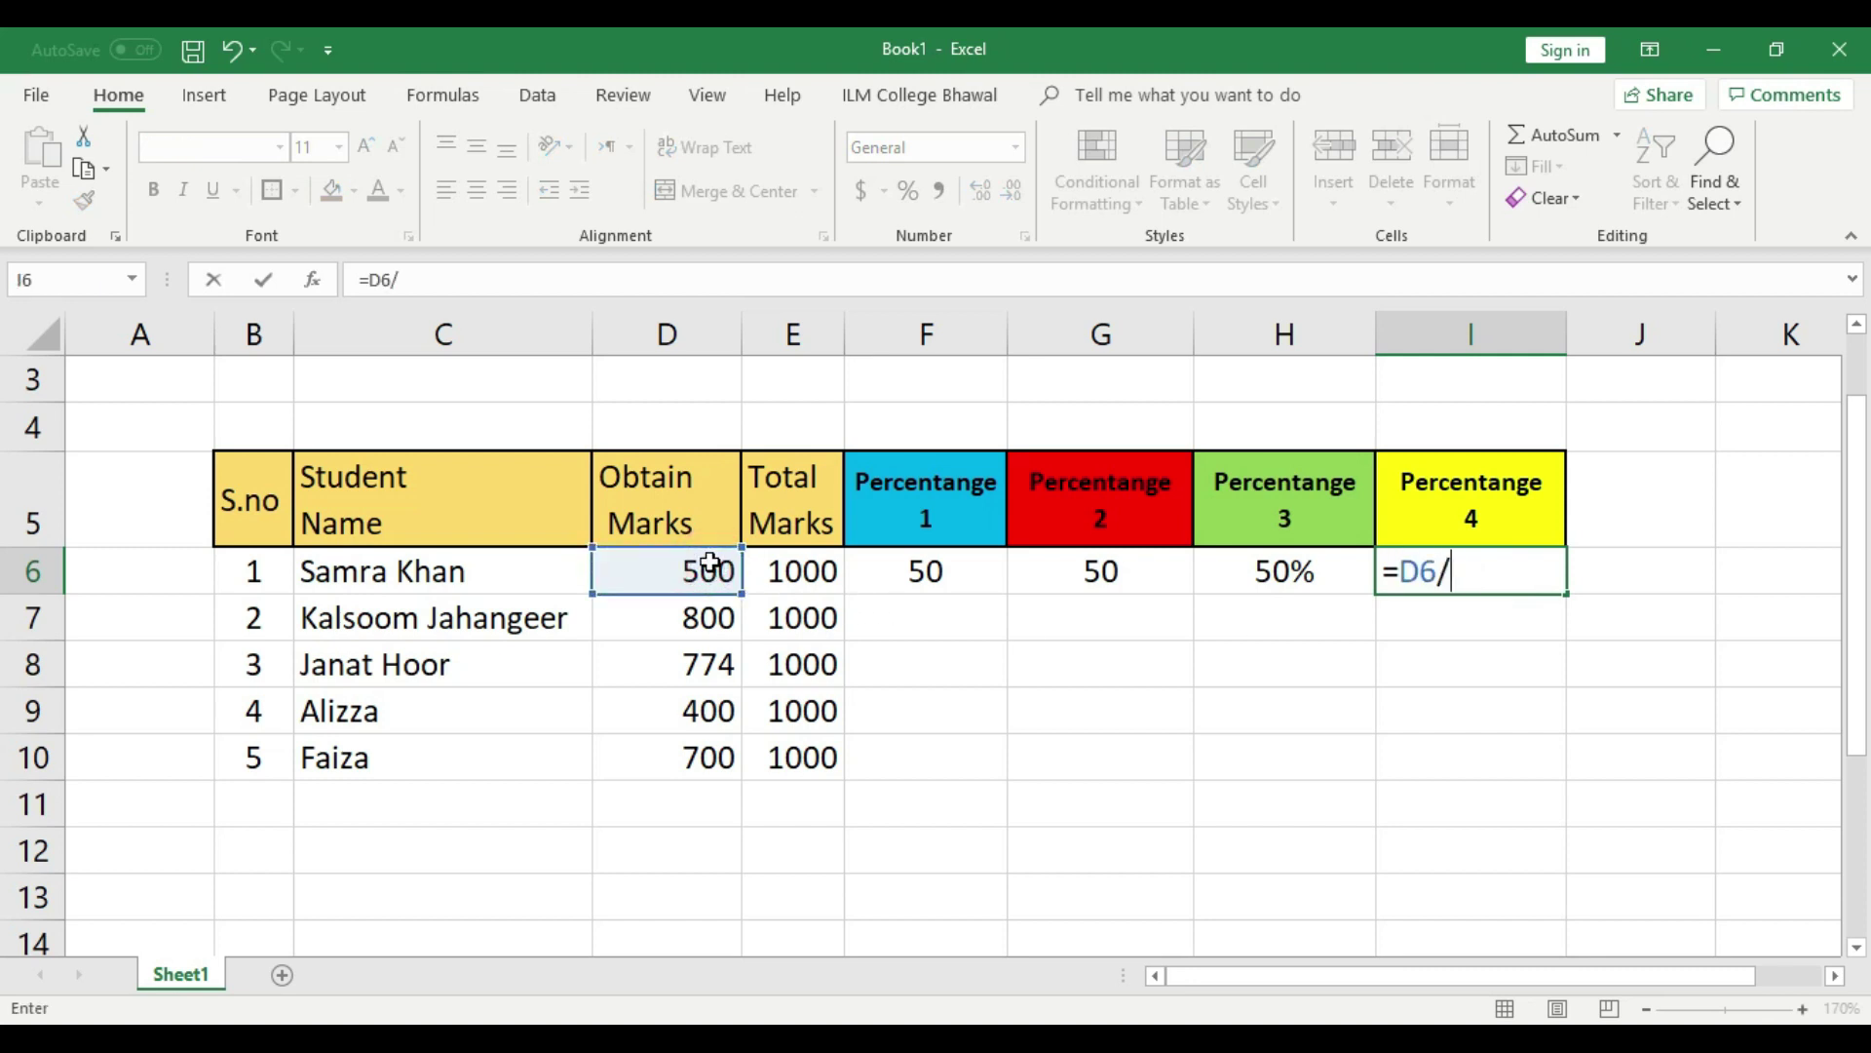
pyautogui.click(786, 565)
pyautogui.press('Return')
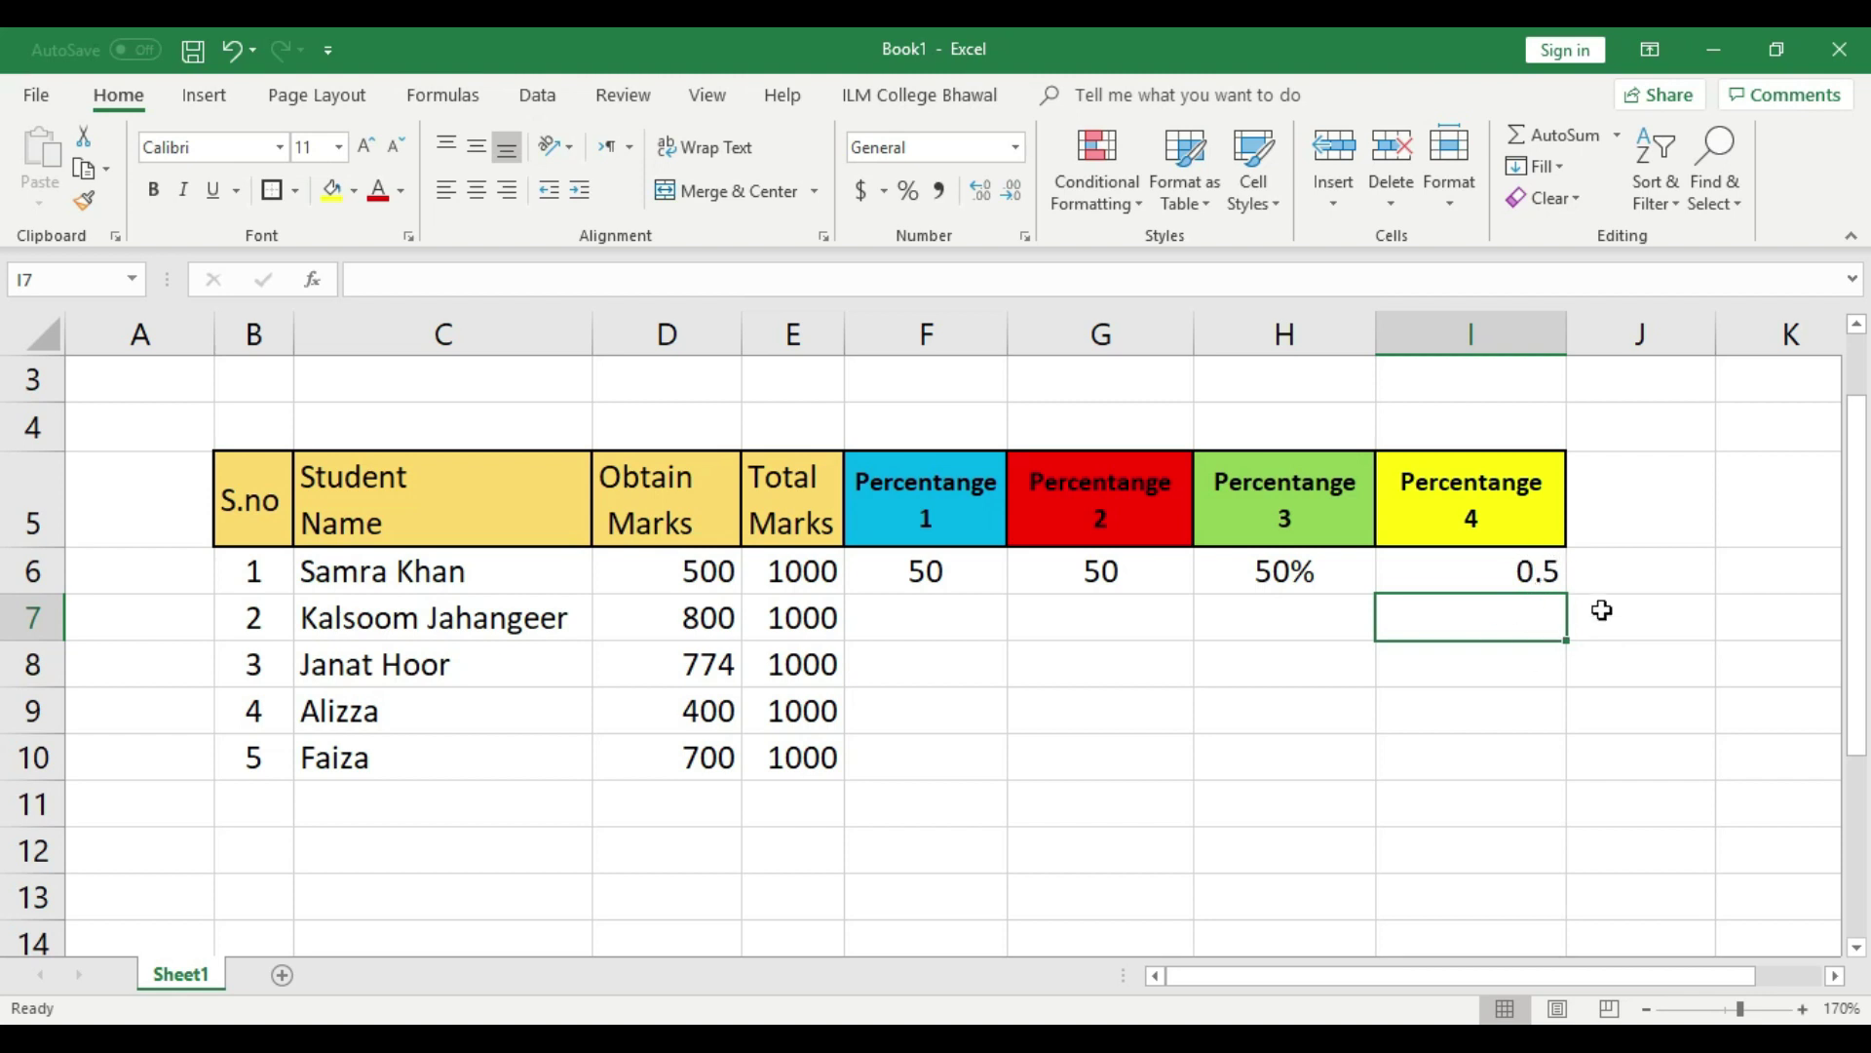
# Append *100 to I6's formula to get 50, then clear I6.
pyautogui.click(1546, 575)
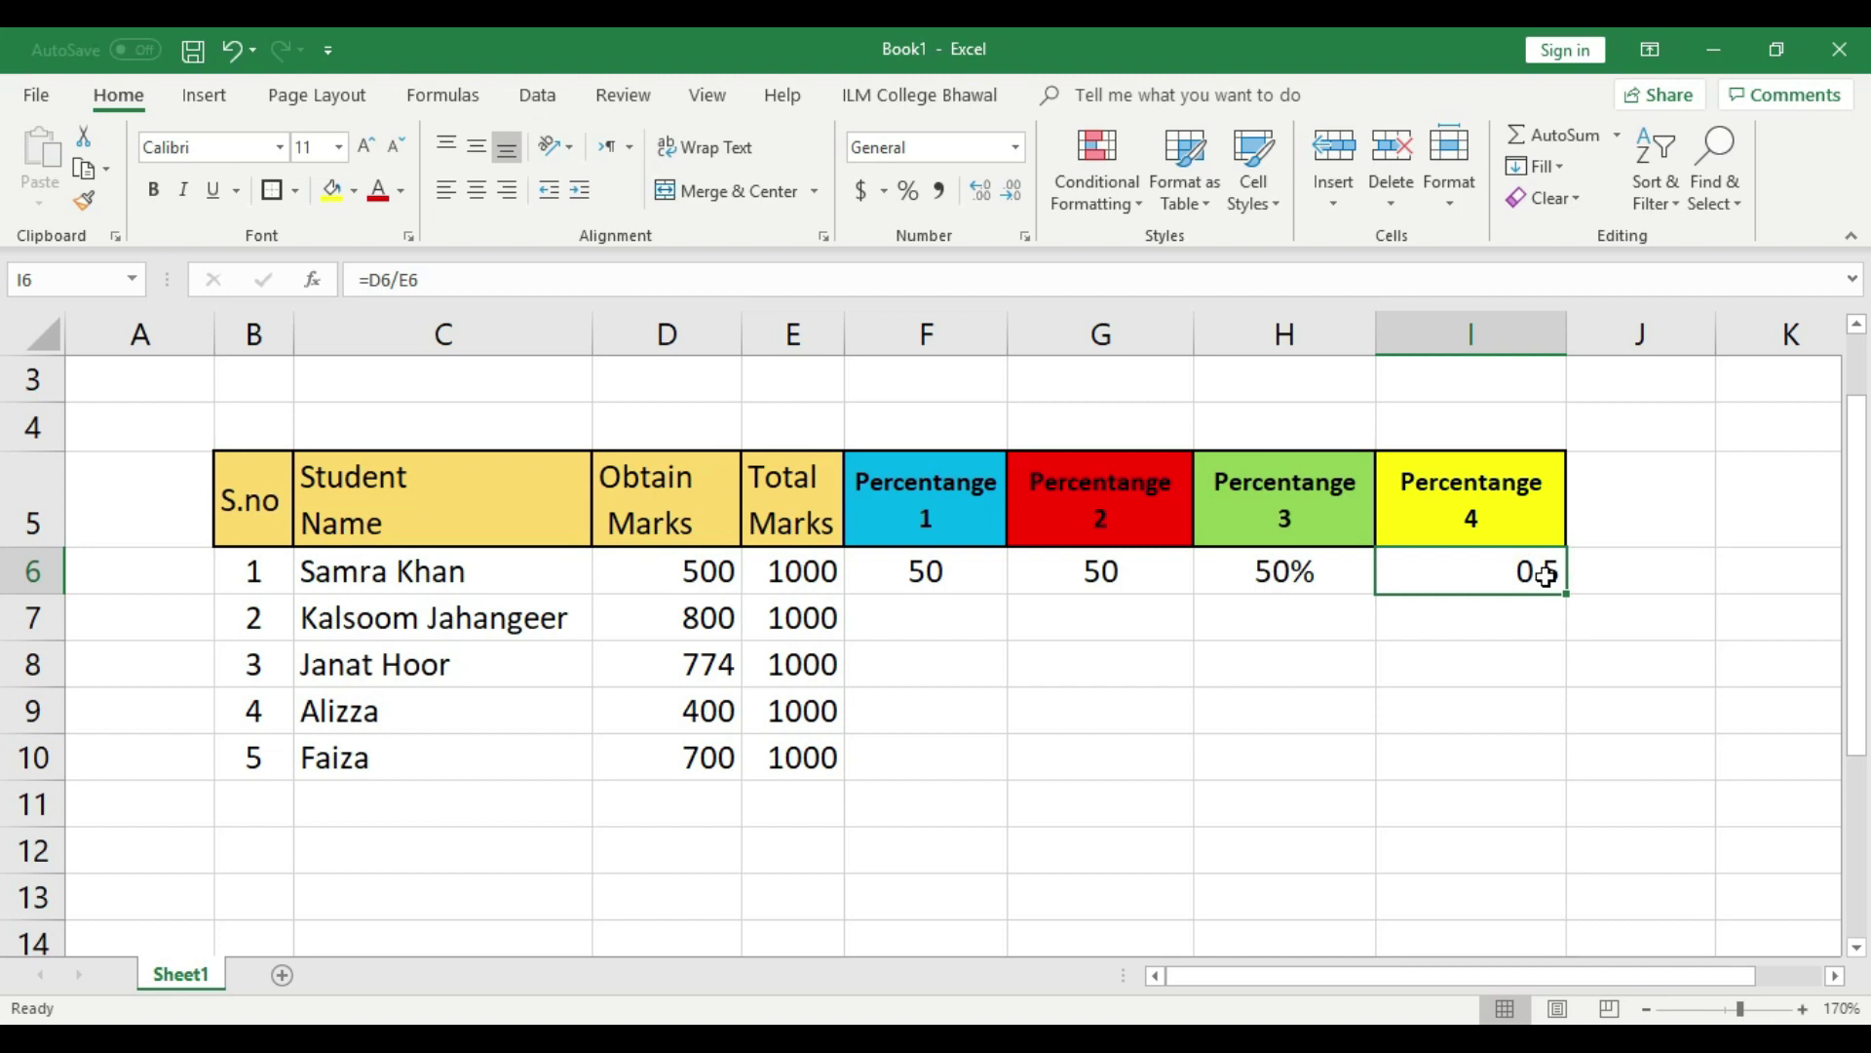
pyautogui.click(482, 280)
pyautogui.write('*')
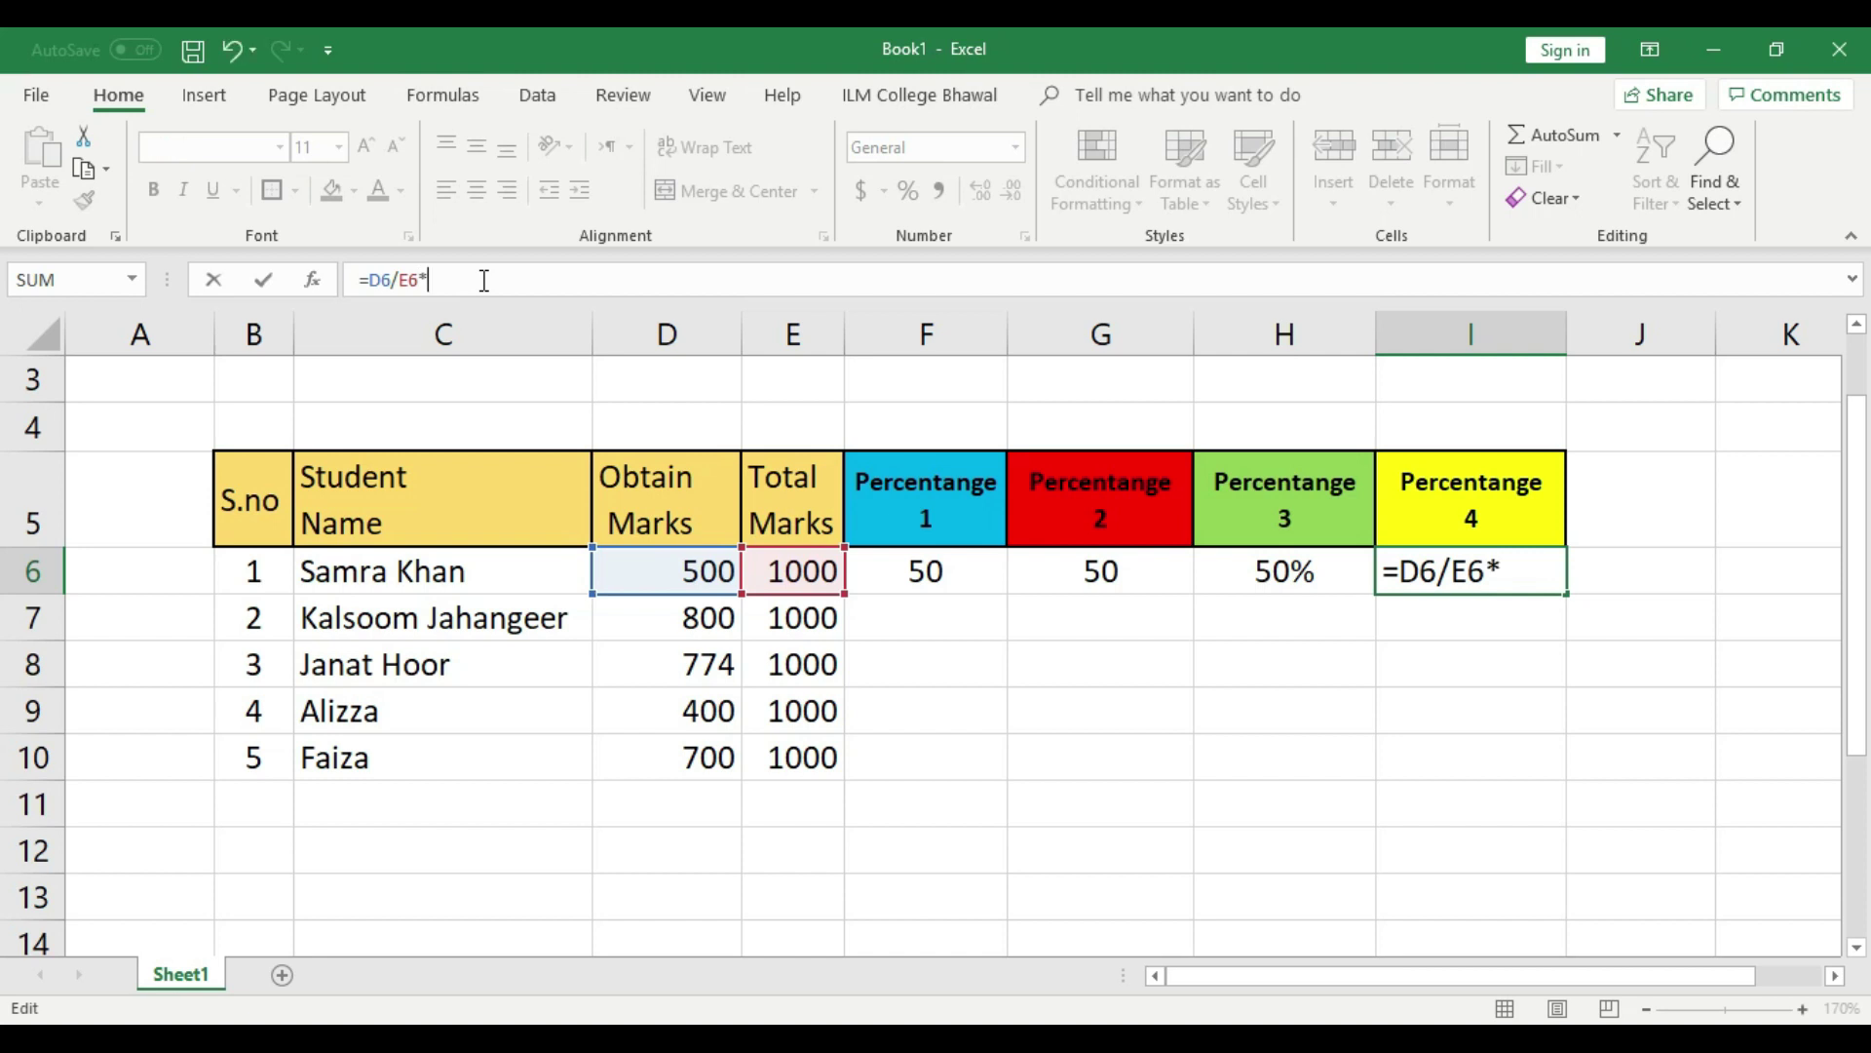
pyautogui.write('100')
pyautogui.press('Return')
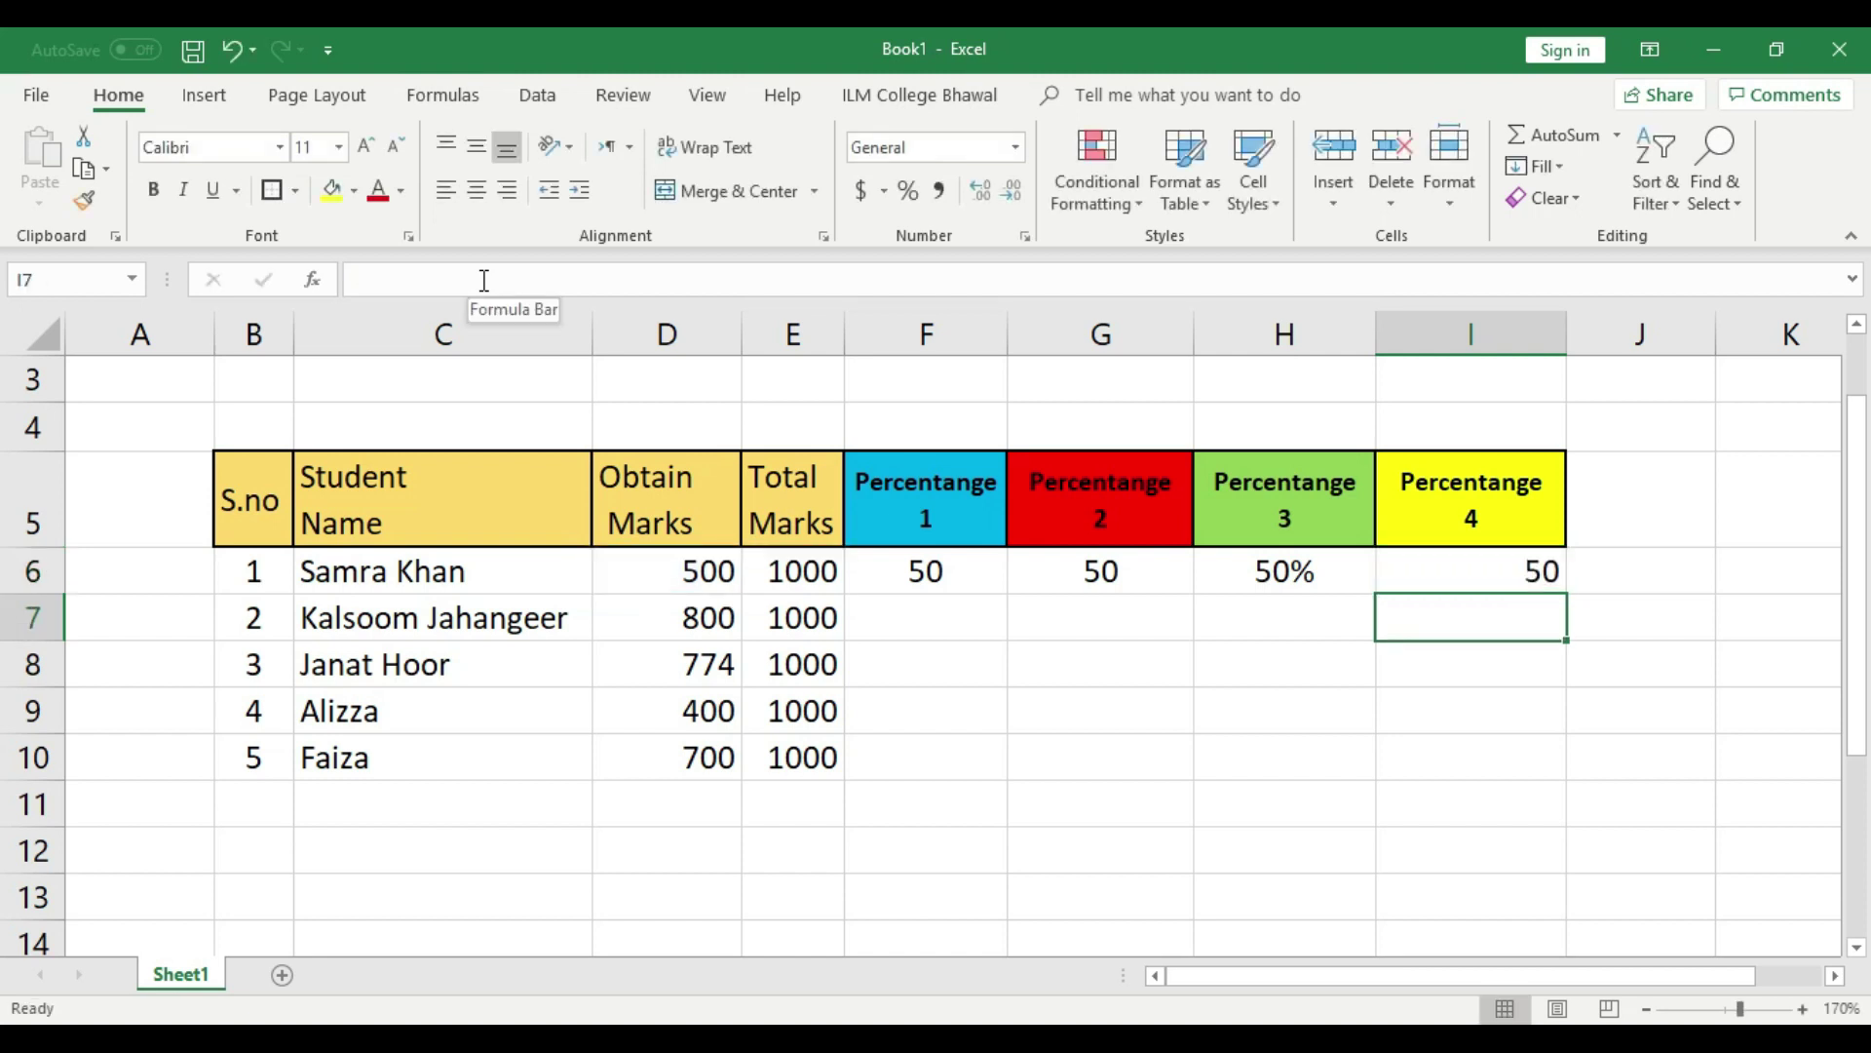
pyautogui.click(1487, 575)
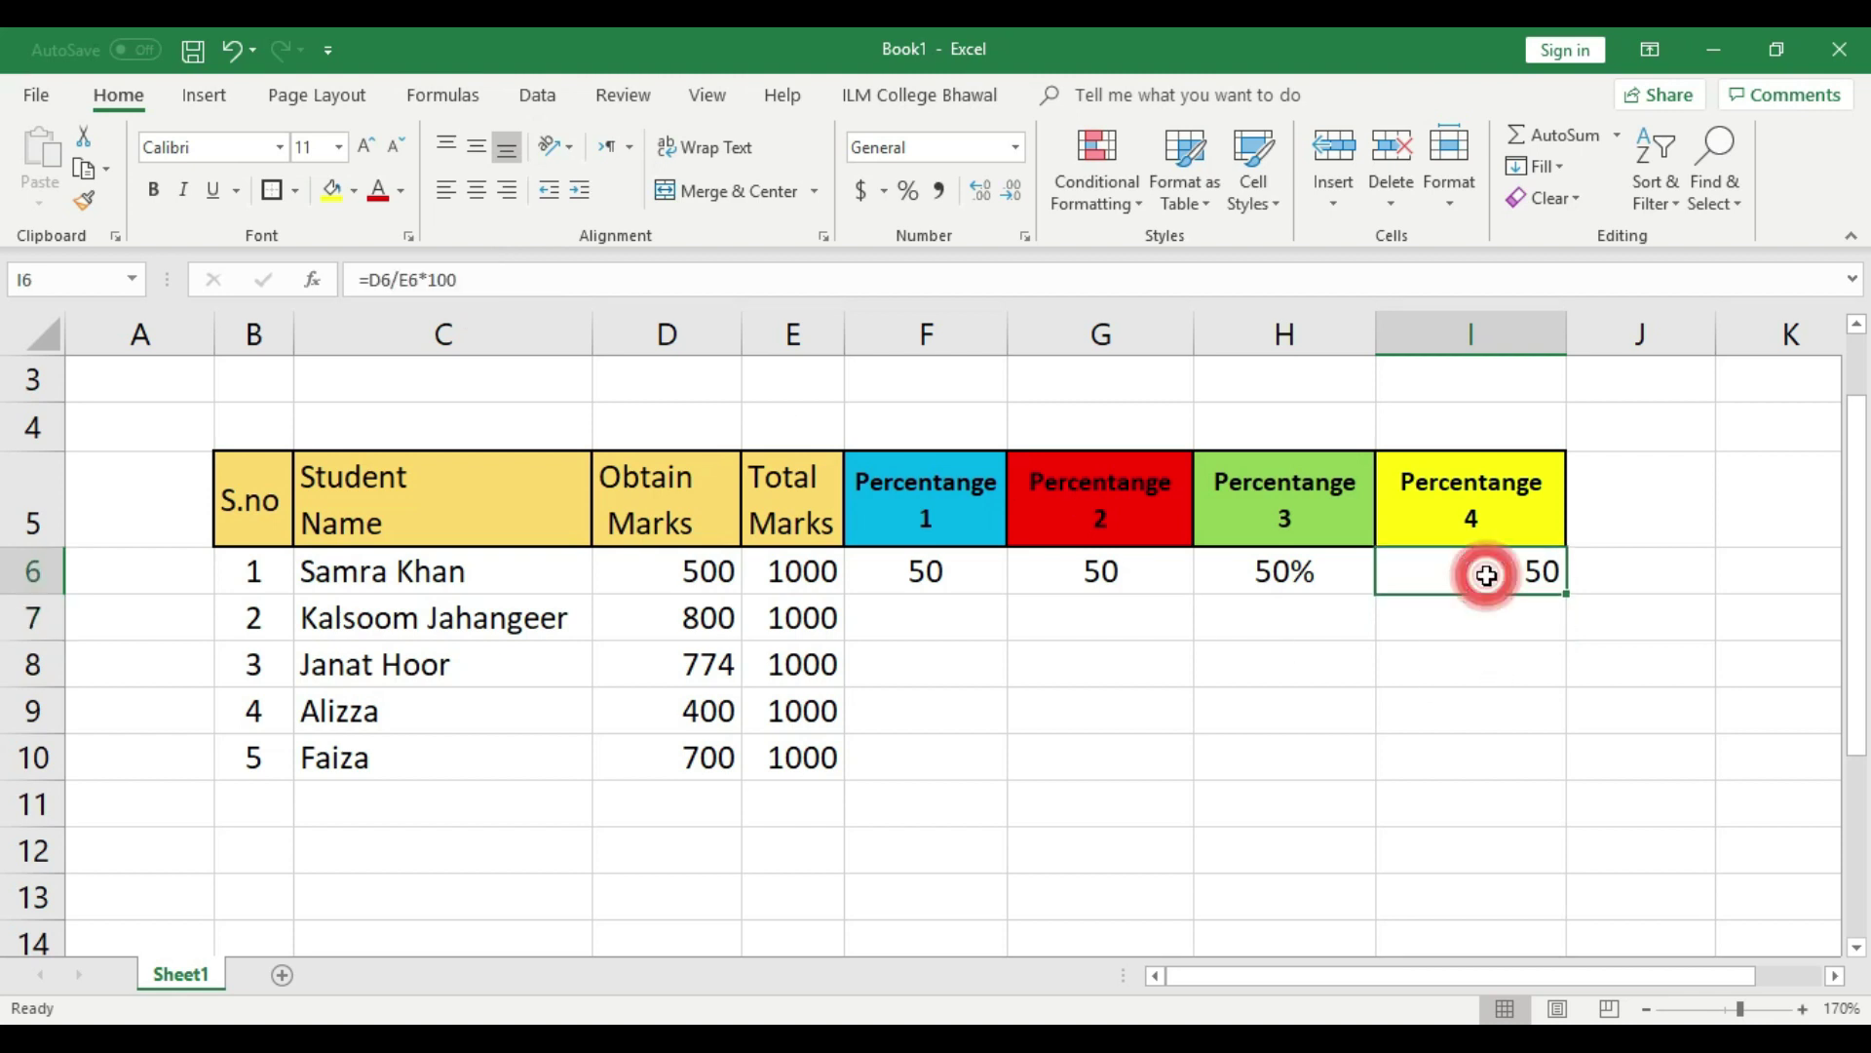
pyautogui.press('Delete')
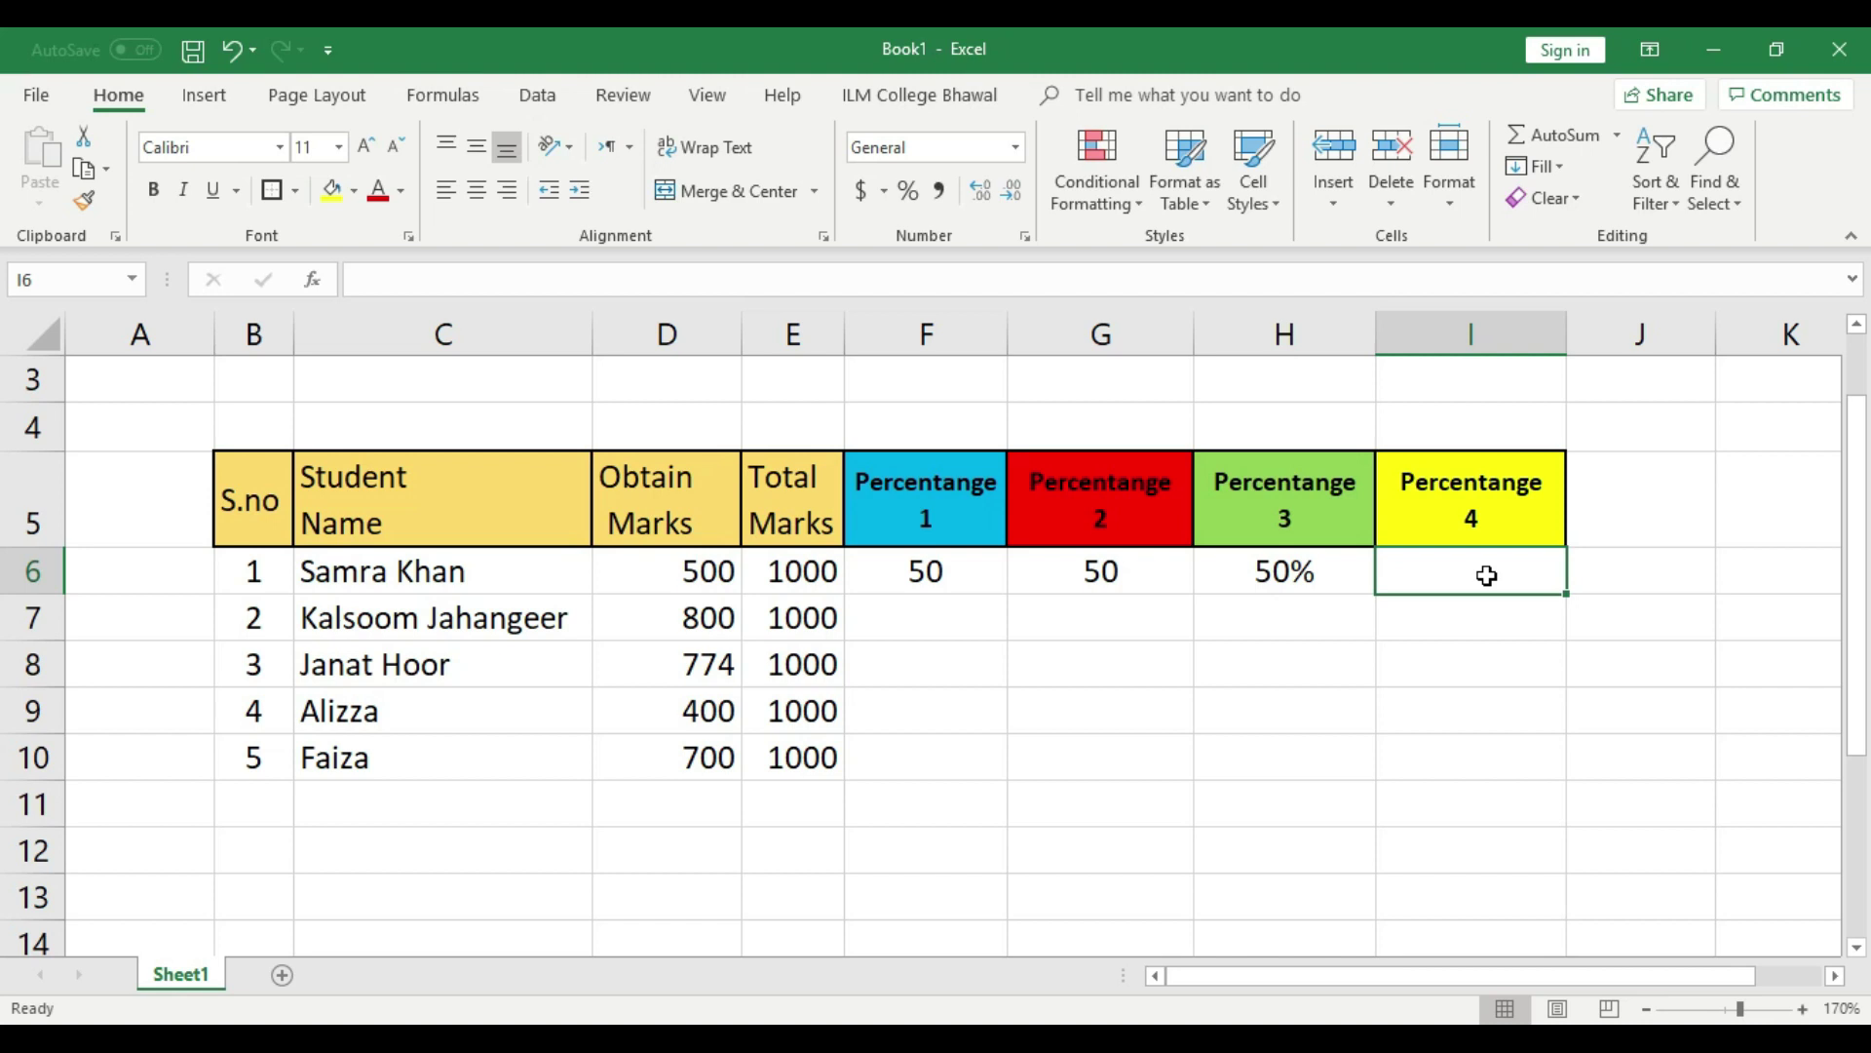
# Give I6 the Percentage number format with fewer decimal places.
pyautogui.click(1482, 657)
pyautogui.click(1464, 566)
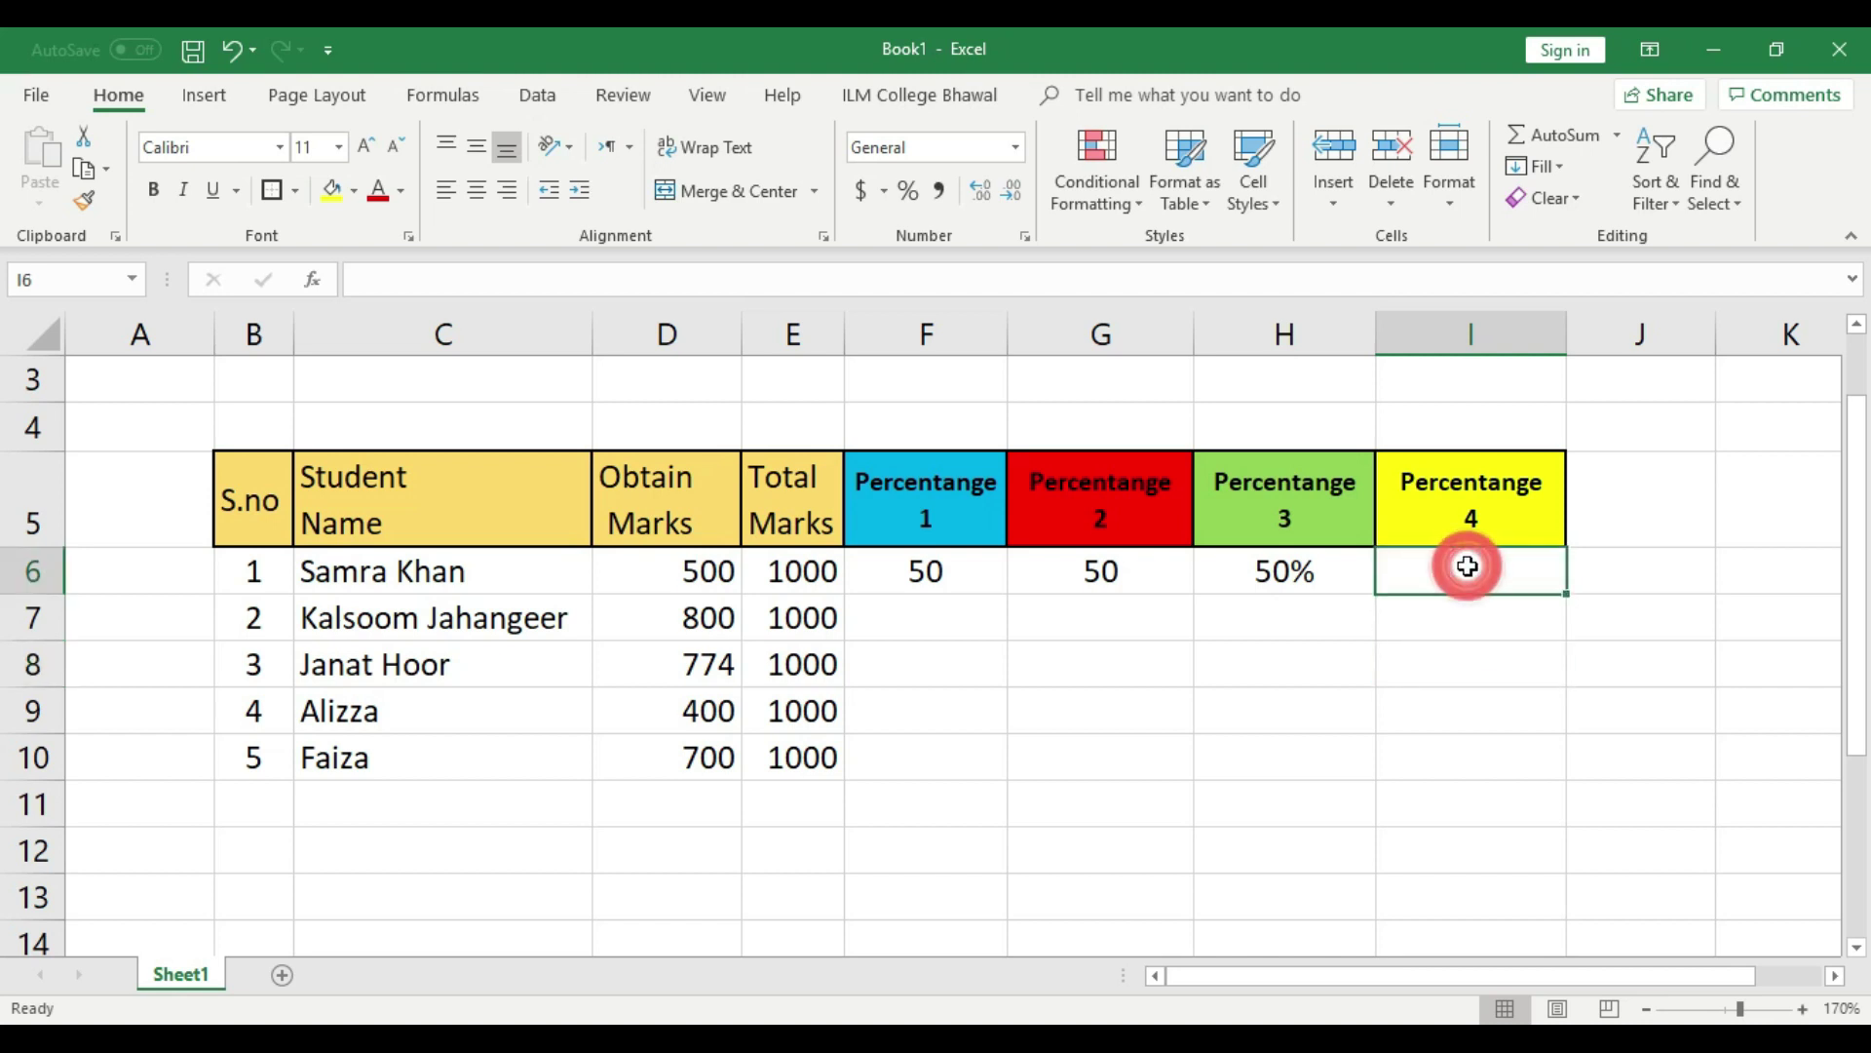
pyautogui.click(1340, 585)
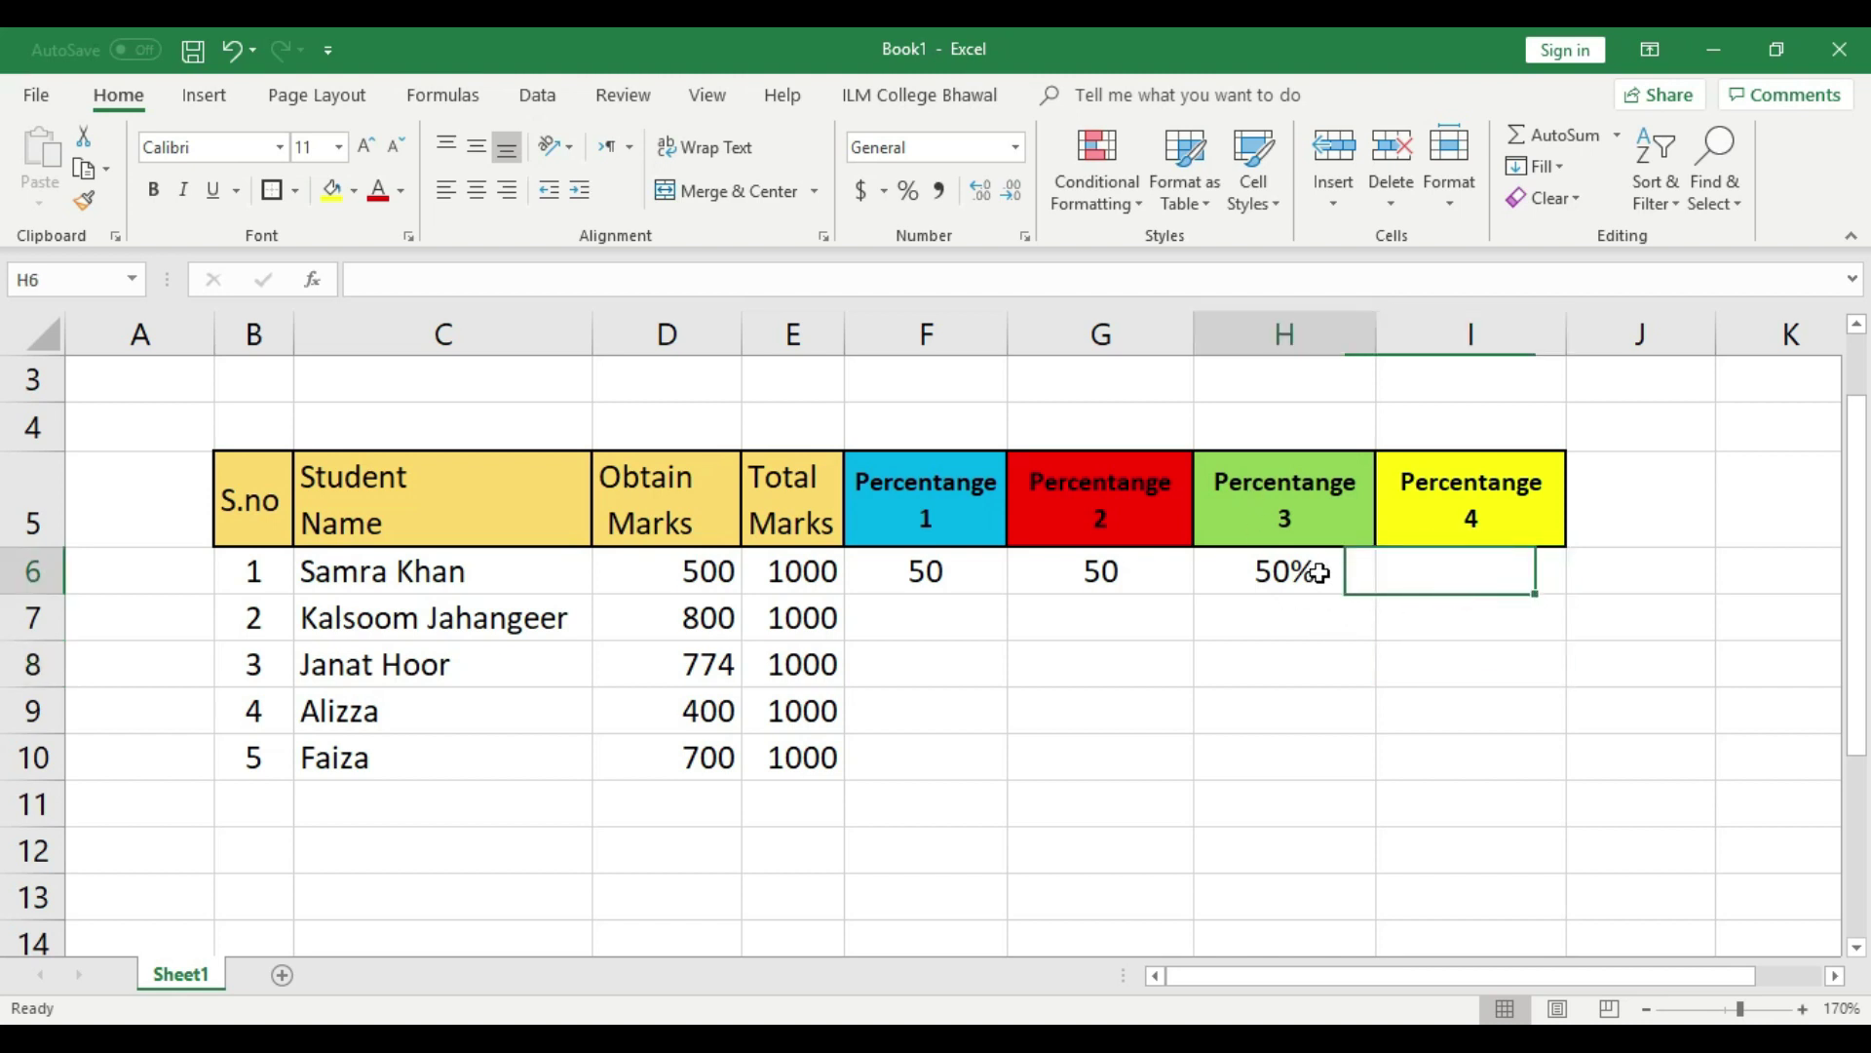
pyautogui.click(1482, 588)
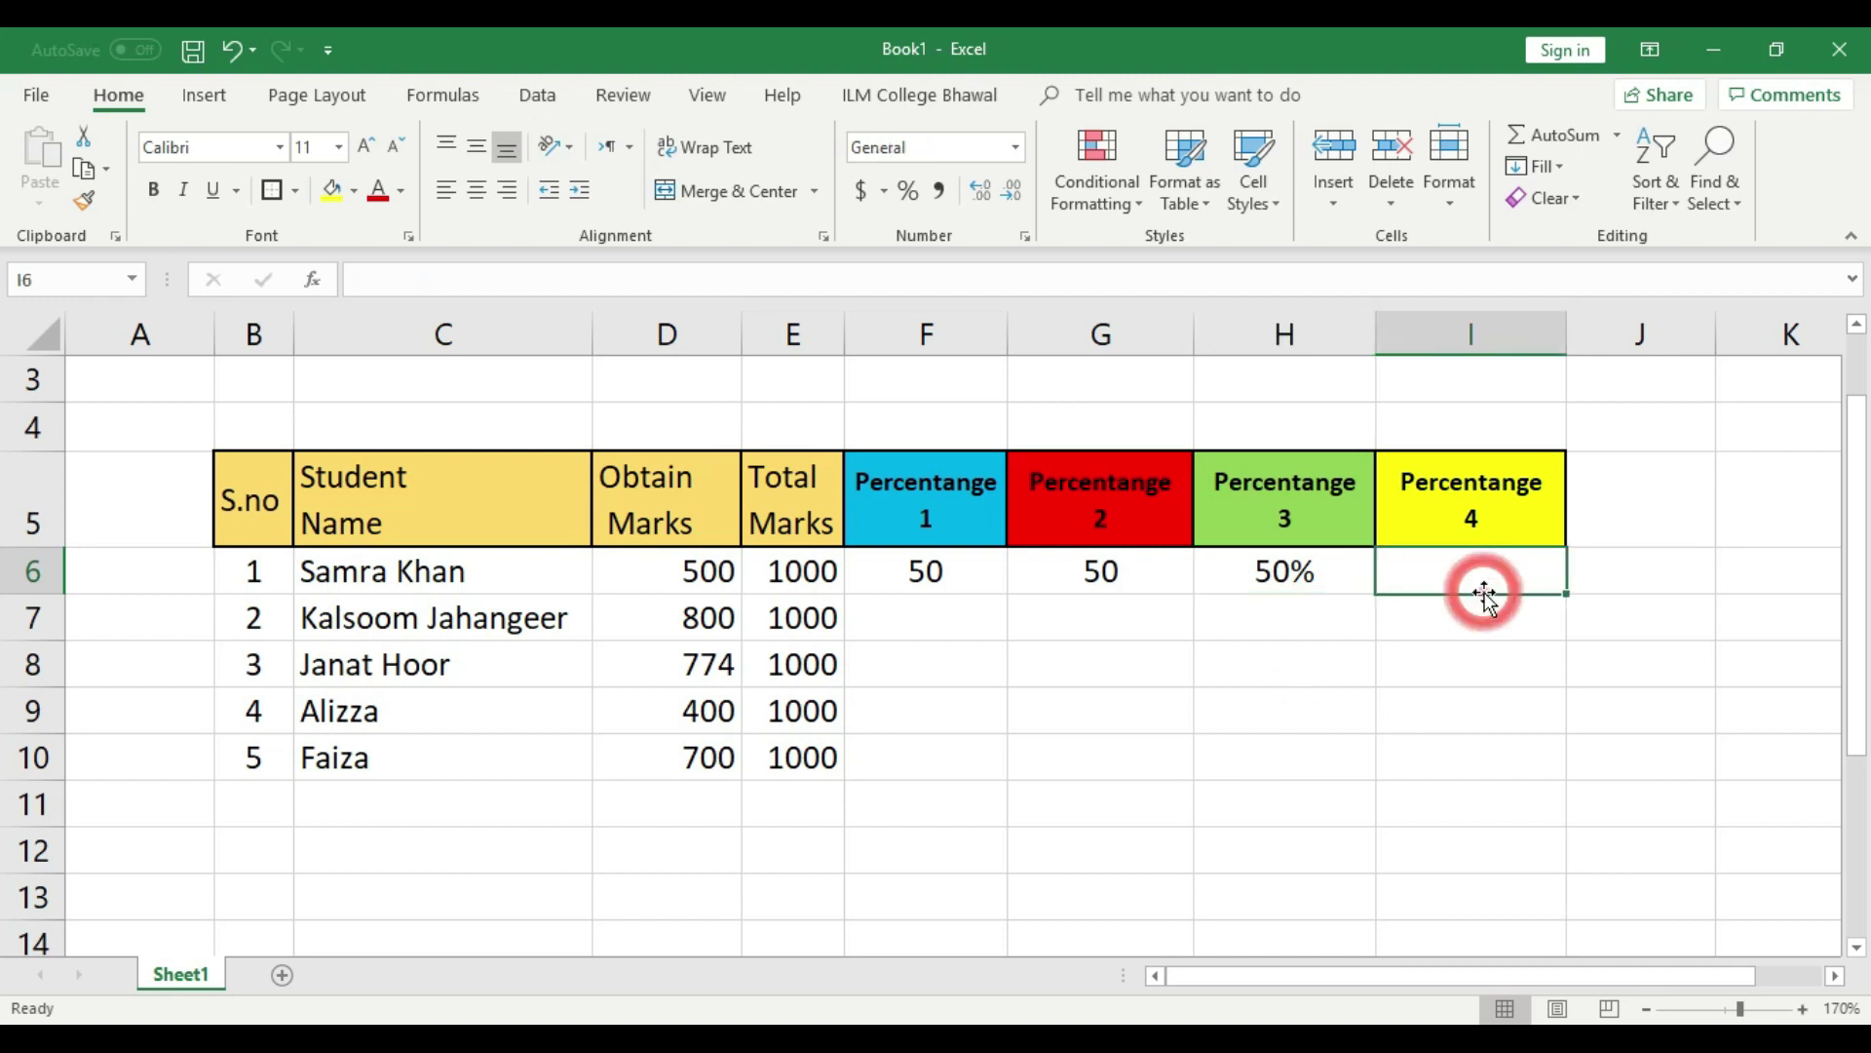
pyautogui.rightClick(1488, 585)
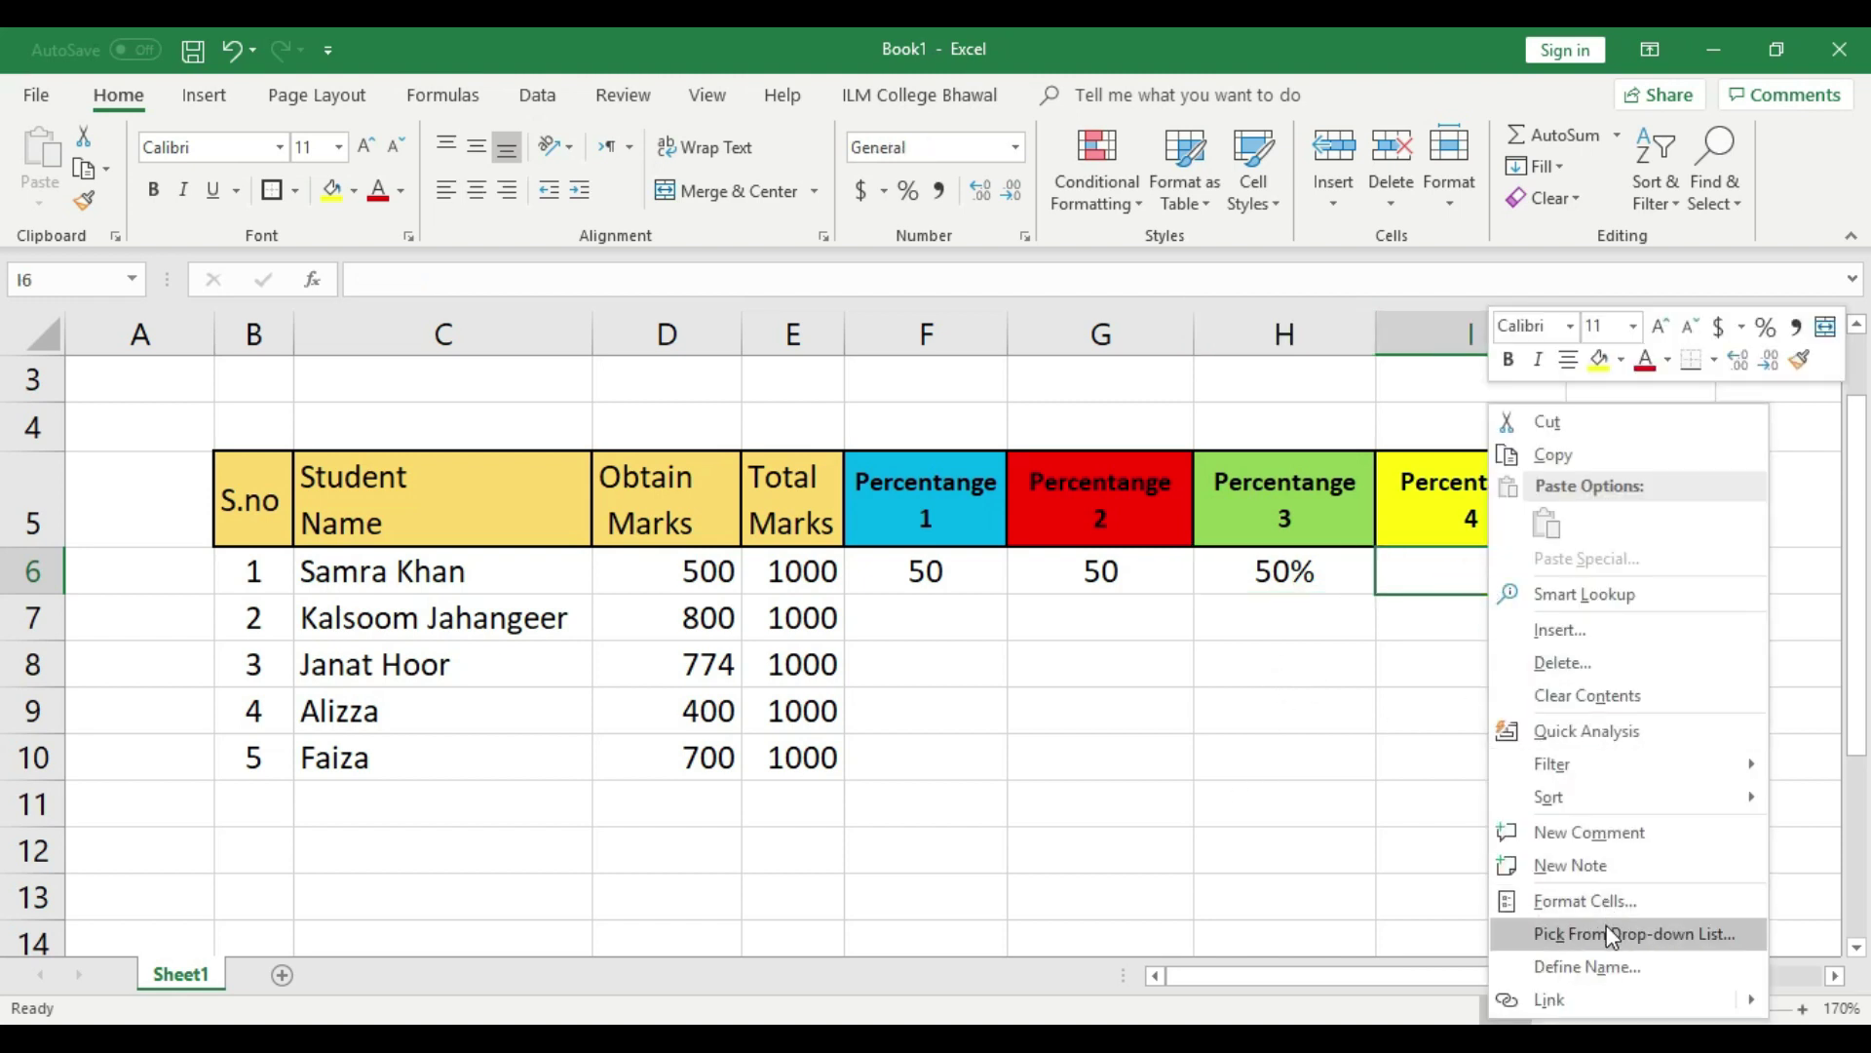
pyautogui.click(1593, 893)
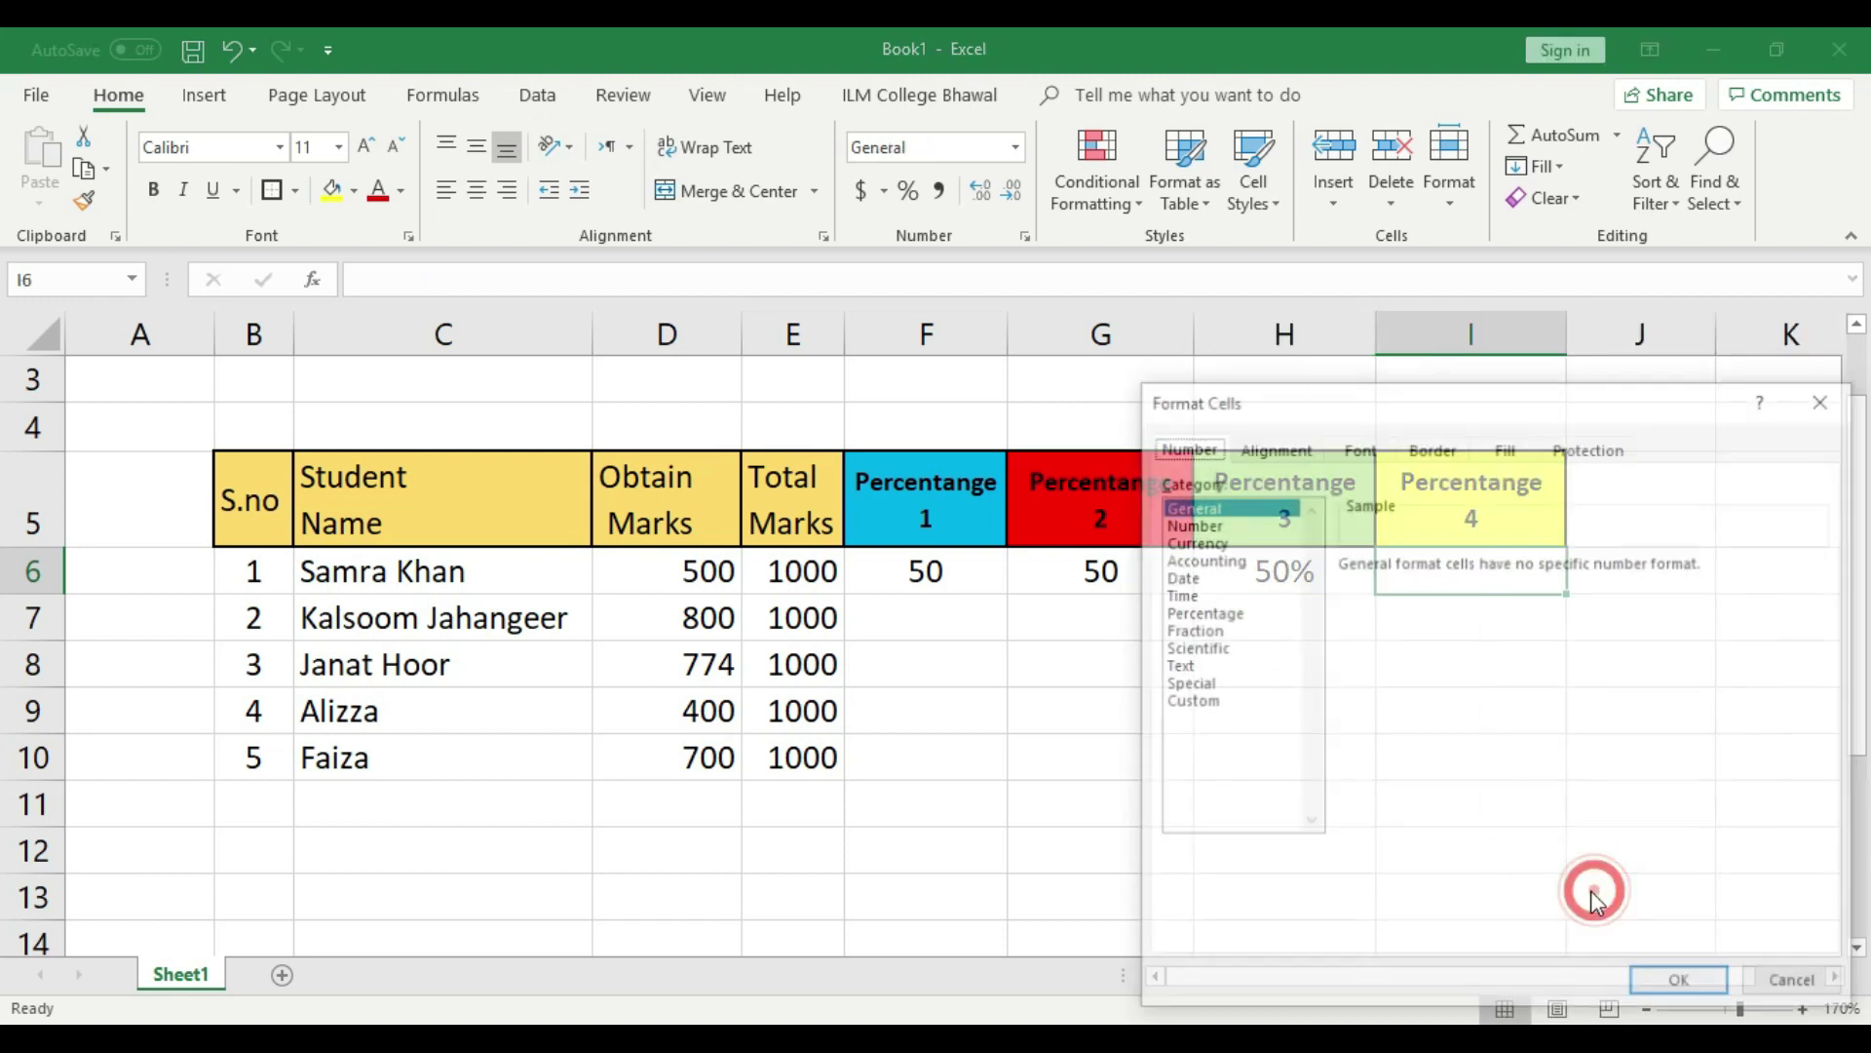
pyautogui.click(1201, 614)
pyautogui.click(1522, 572)
pyautogui.click(1523, 572)
pyautogui.click(1683, 985)
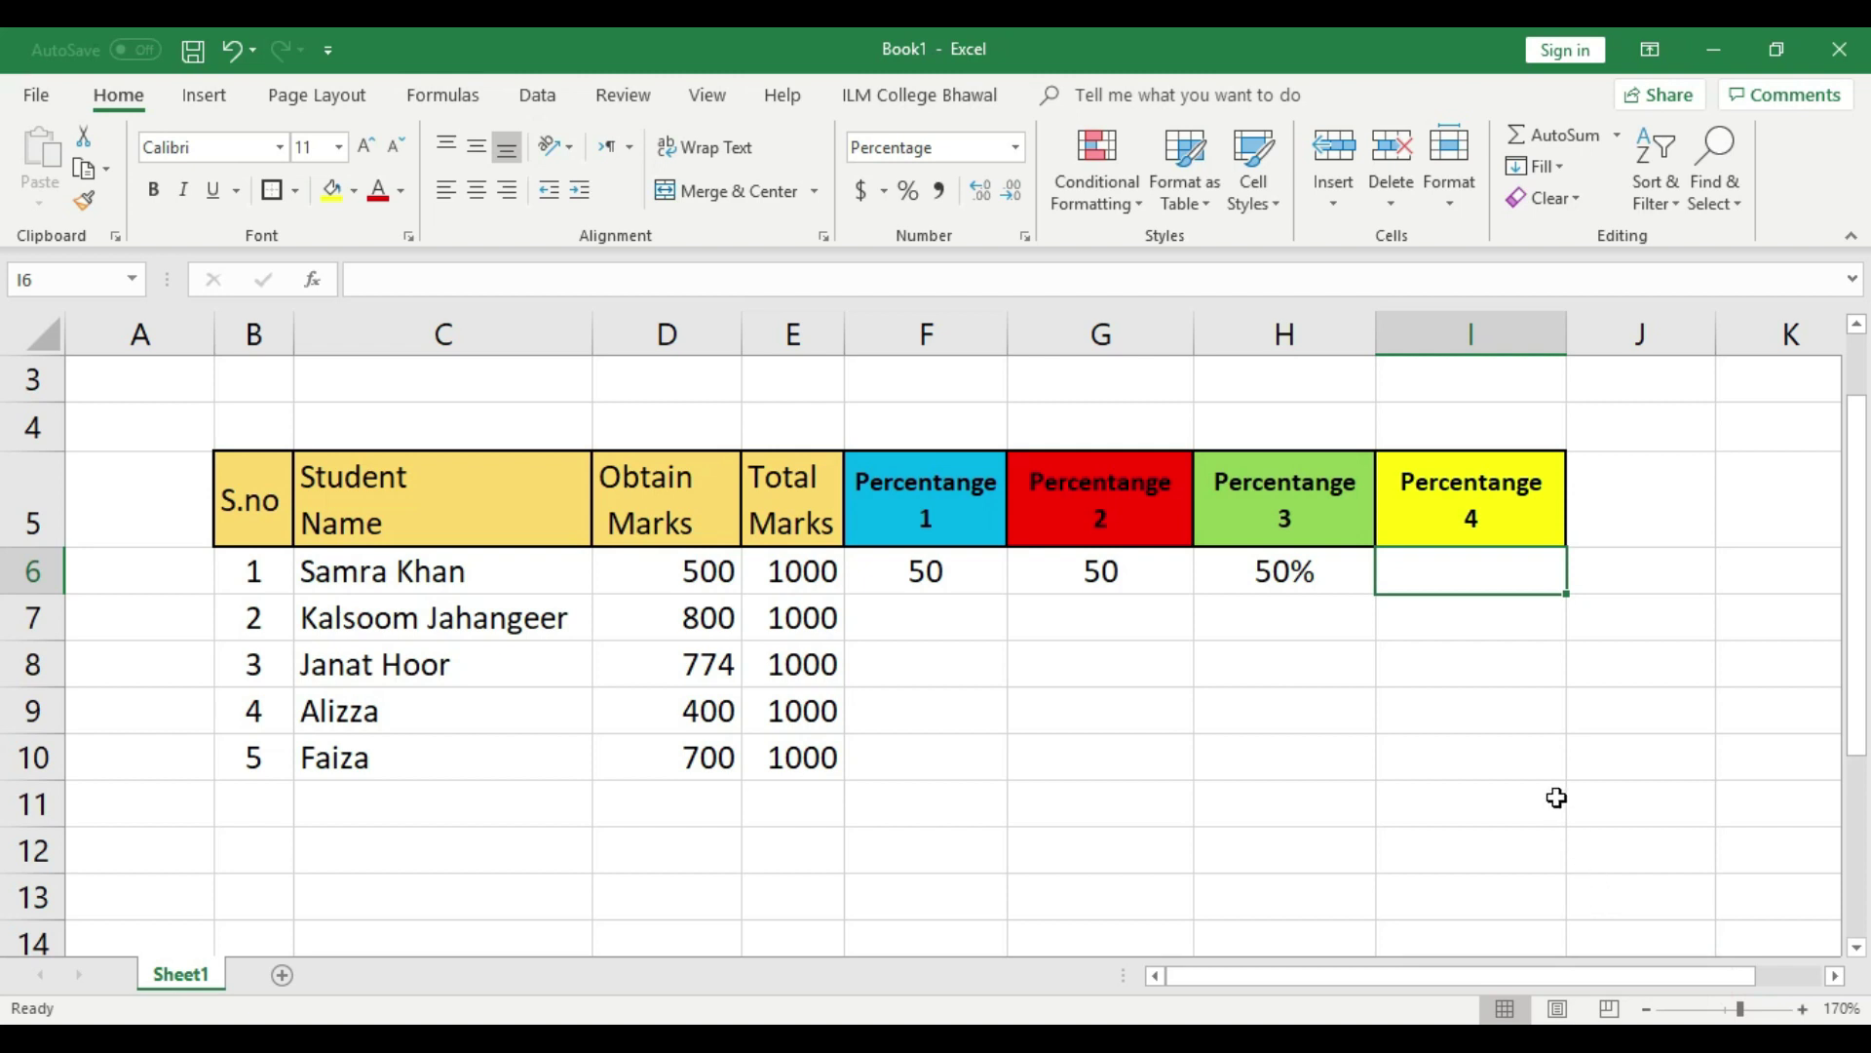
# Start a new formula in I6 referencing D6.
pyautogui.click(1494, 762)
pyautogui.click(1486, 572)
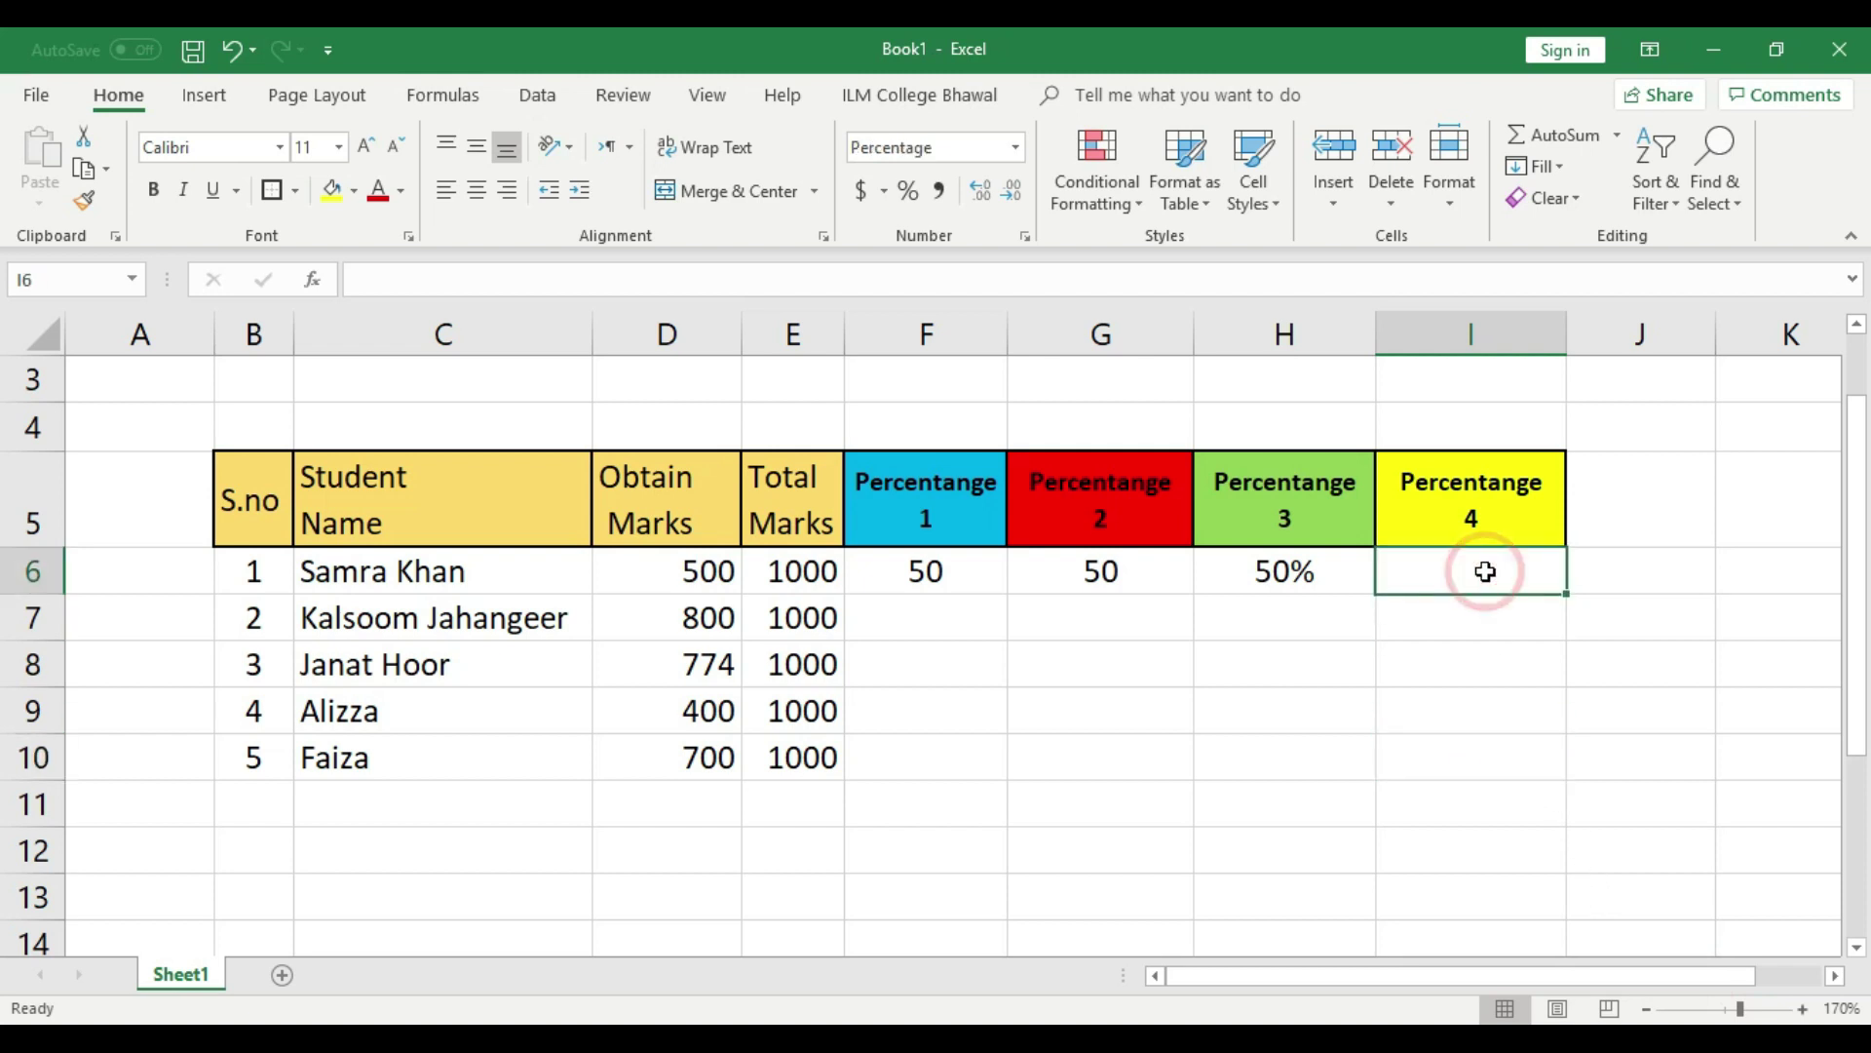
pyautogui.write('=')
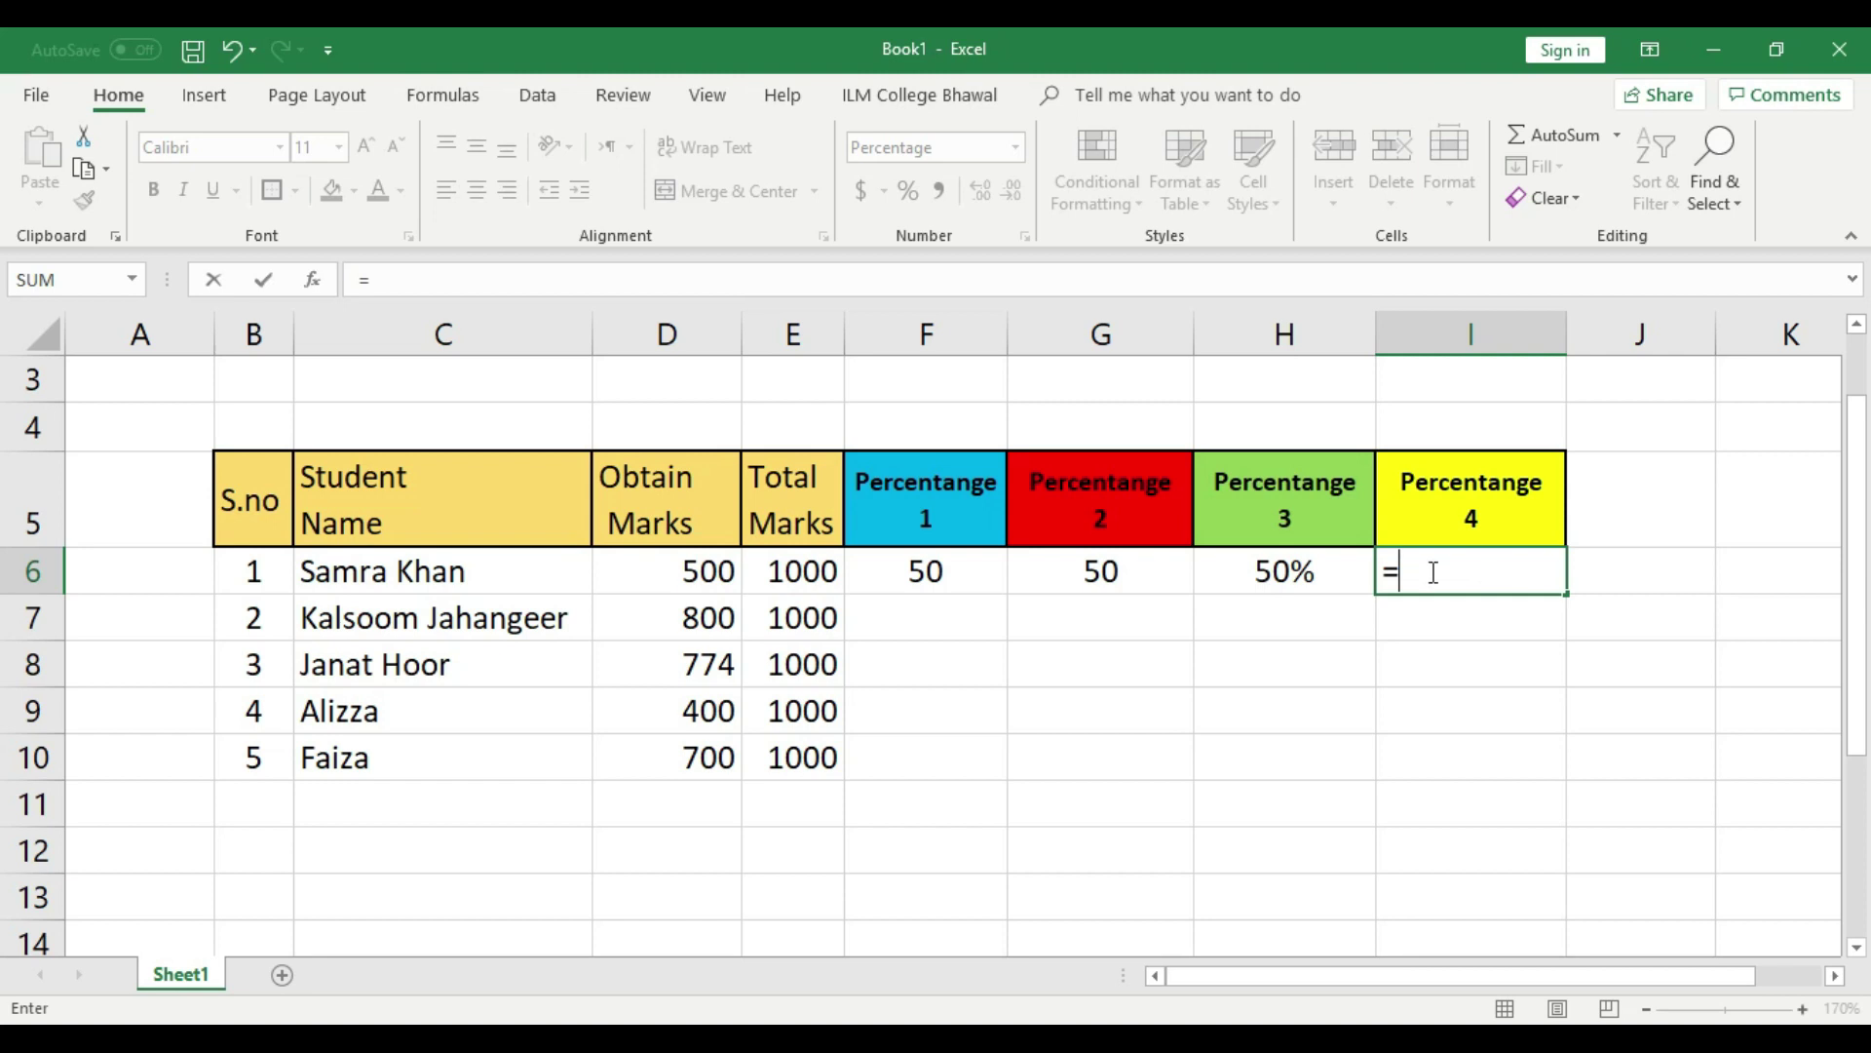
pyautogui.click(698, 567)
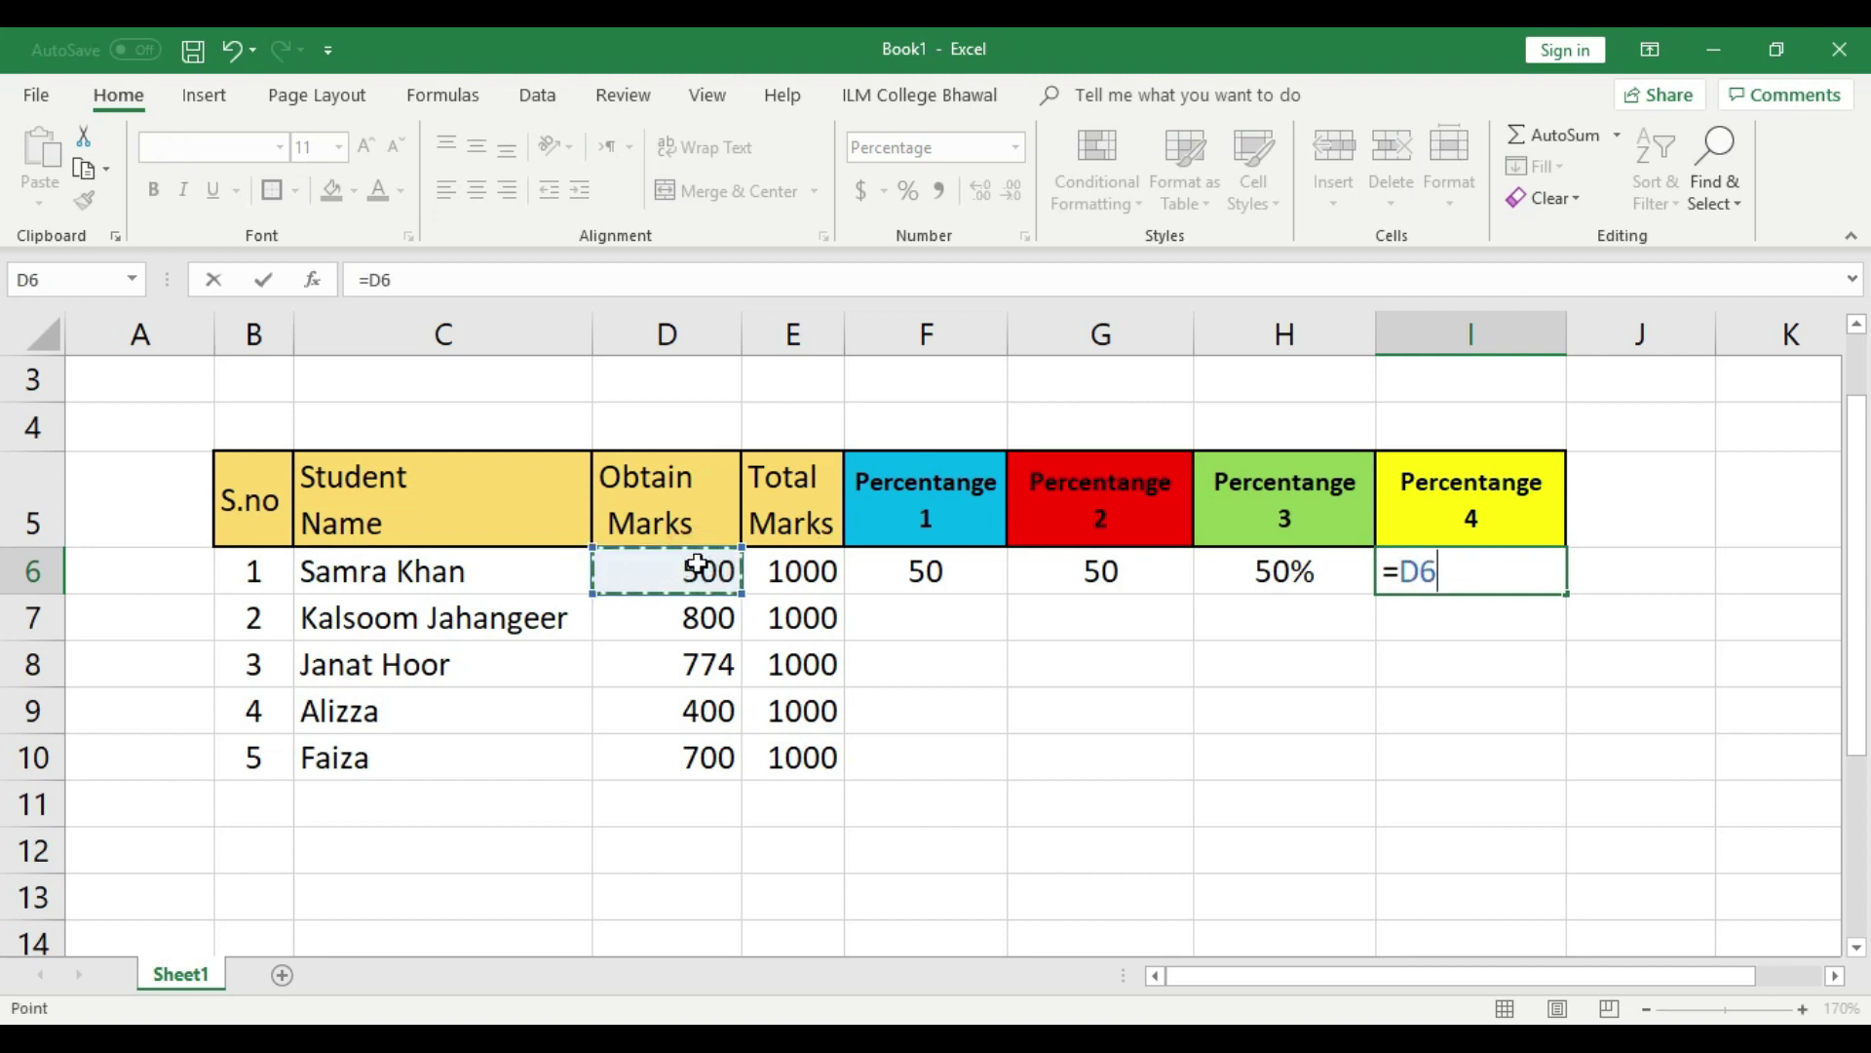
# Complete =D6/E6 in I6 and centre the 50% result.
pyautogui.write('/')
pyautogui.click(780, 581)
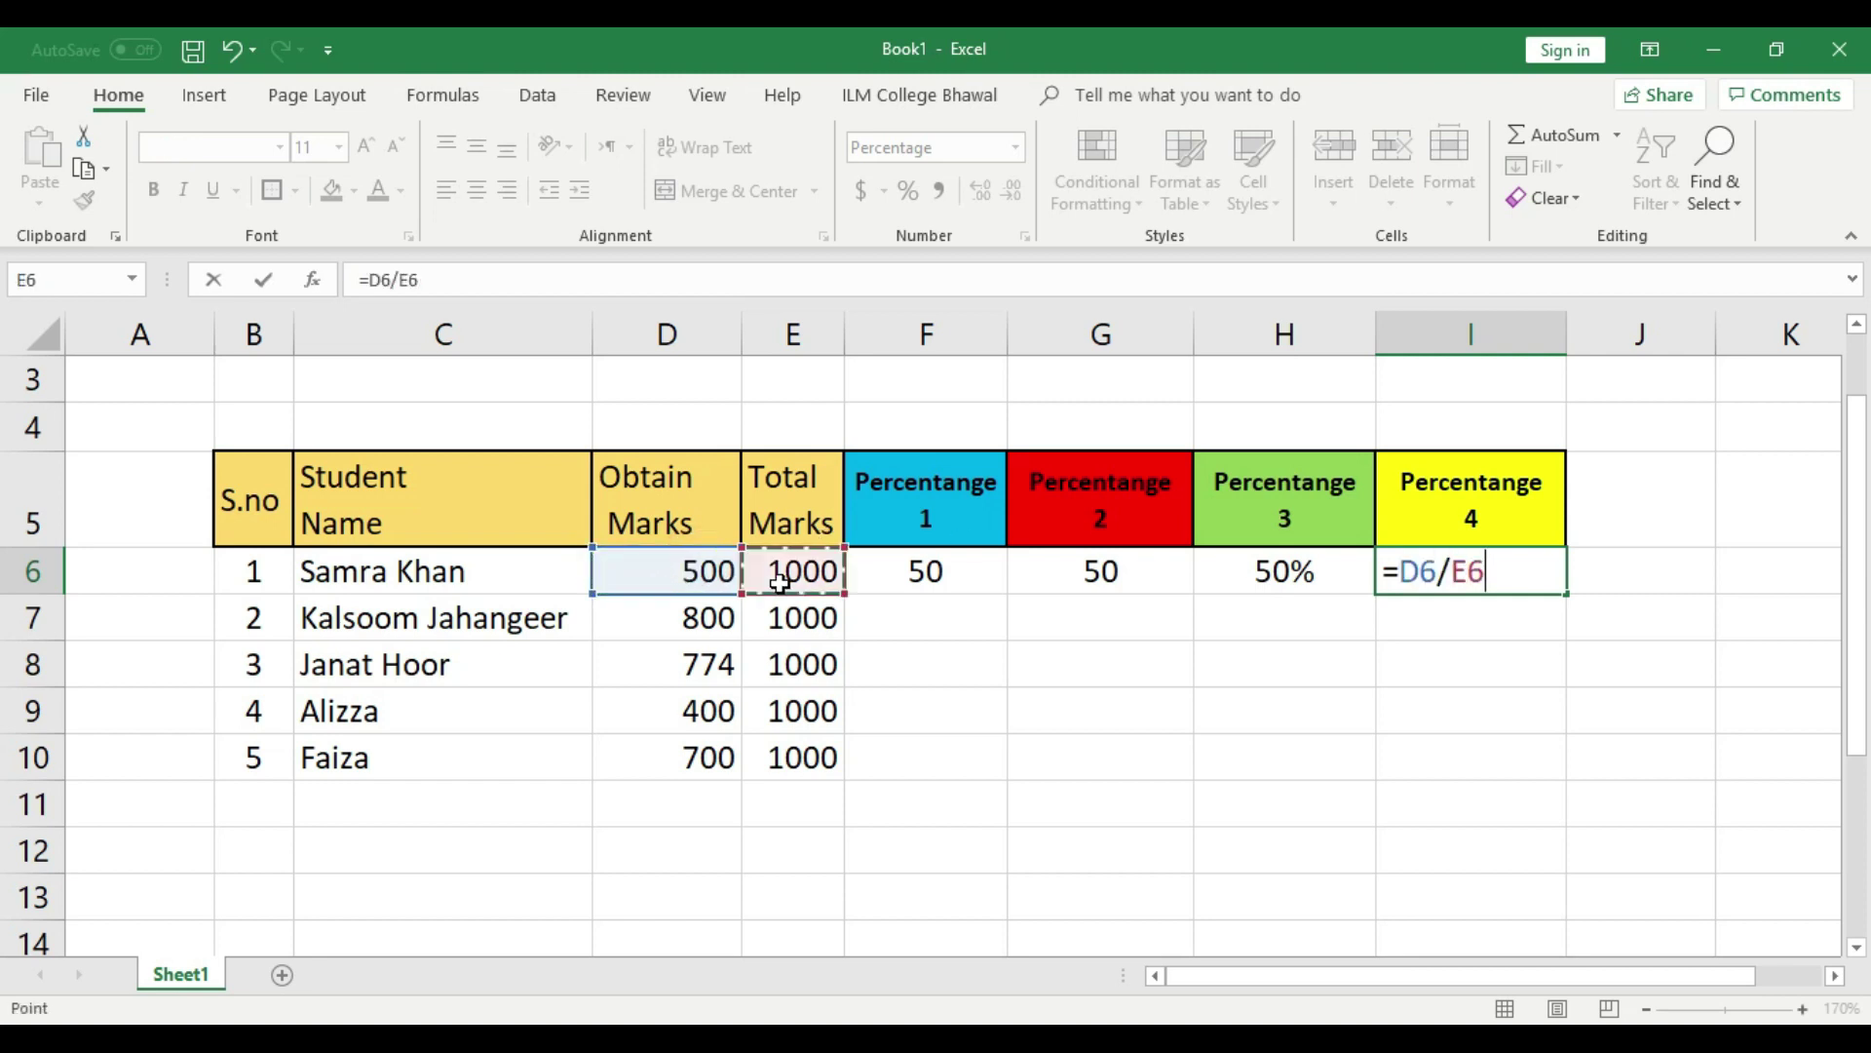
pyautogui.press('Return')
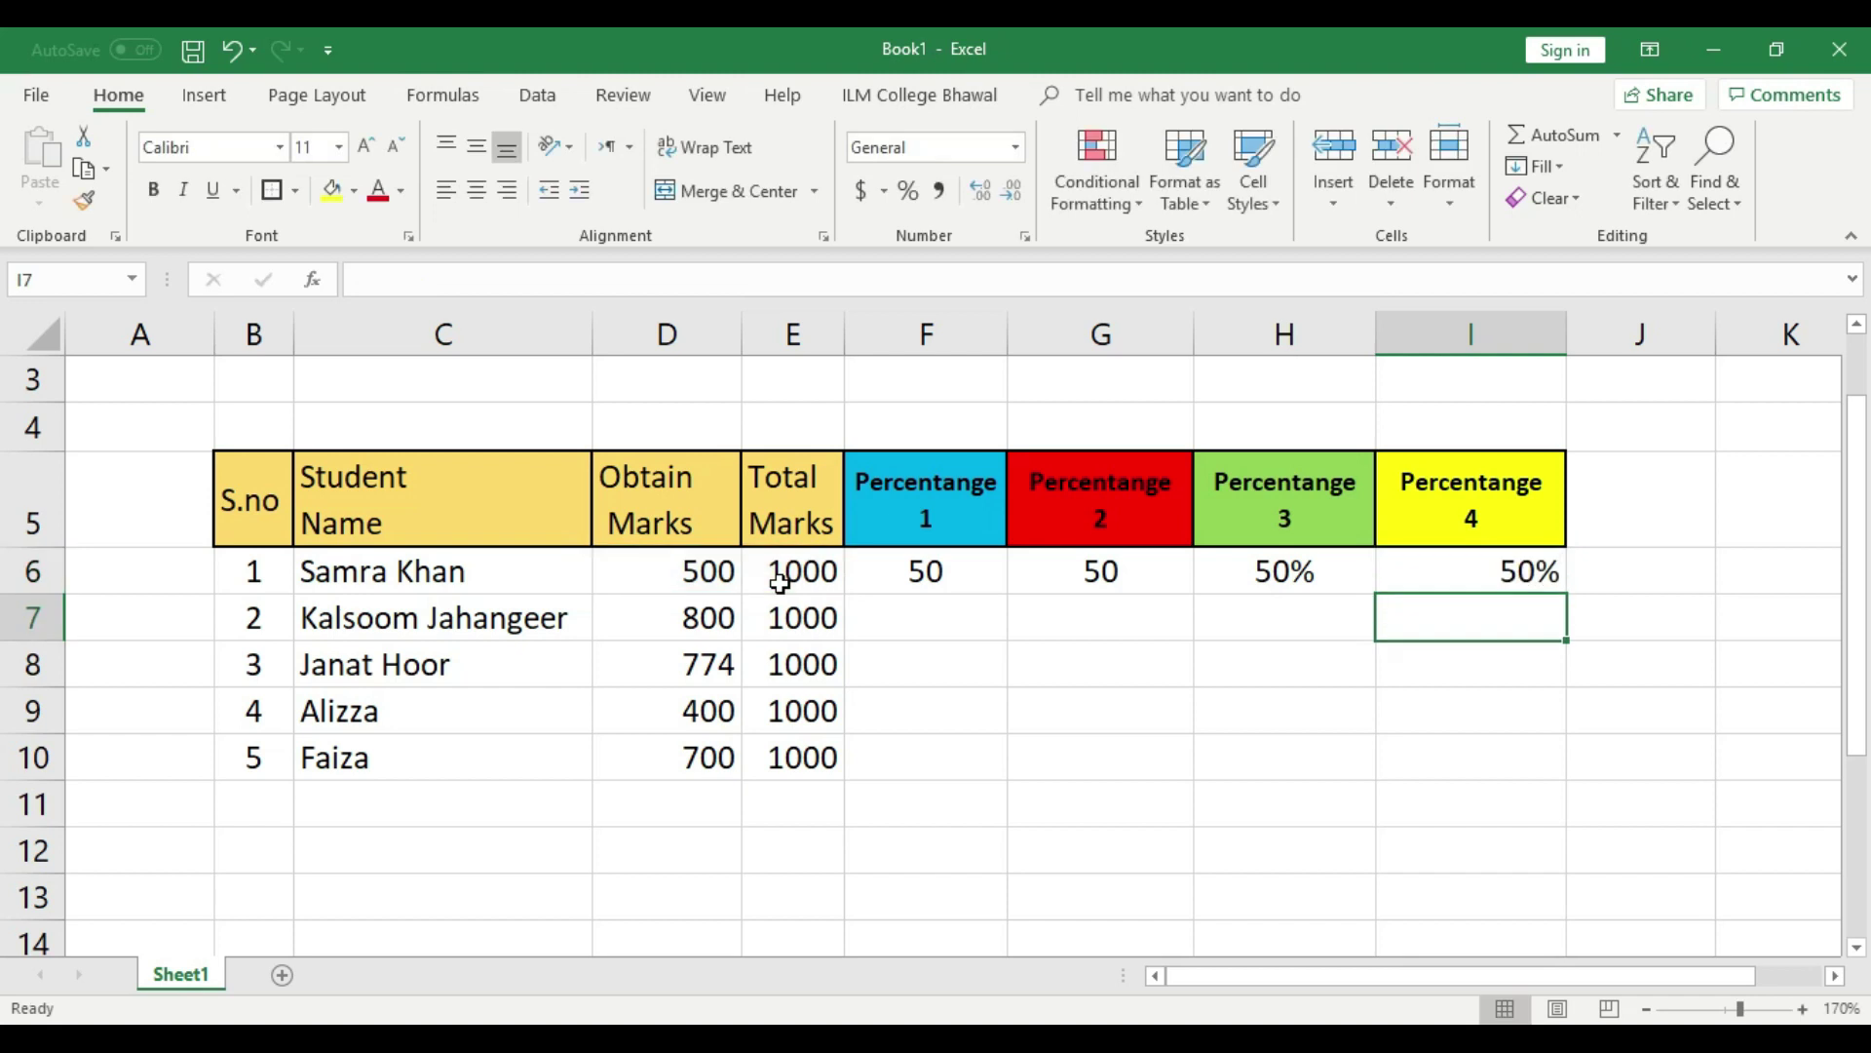
pyautogui.click(1433, 572)
pyautogui.click(479, 192)
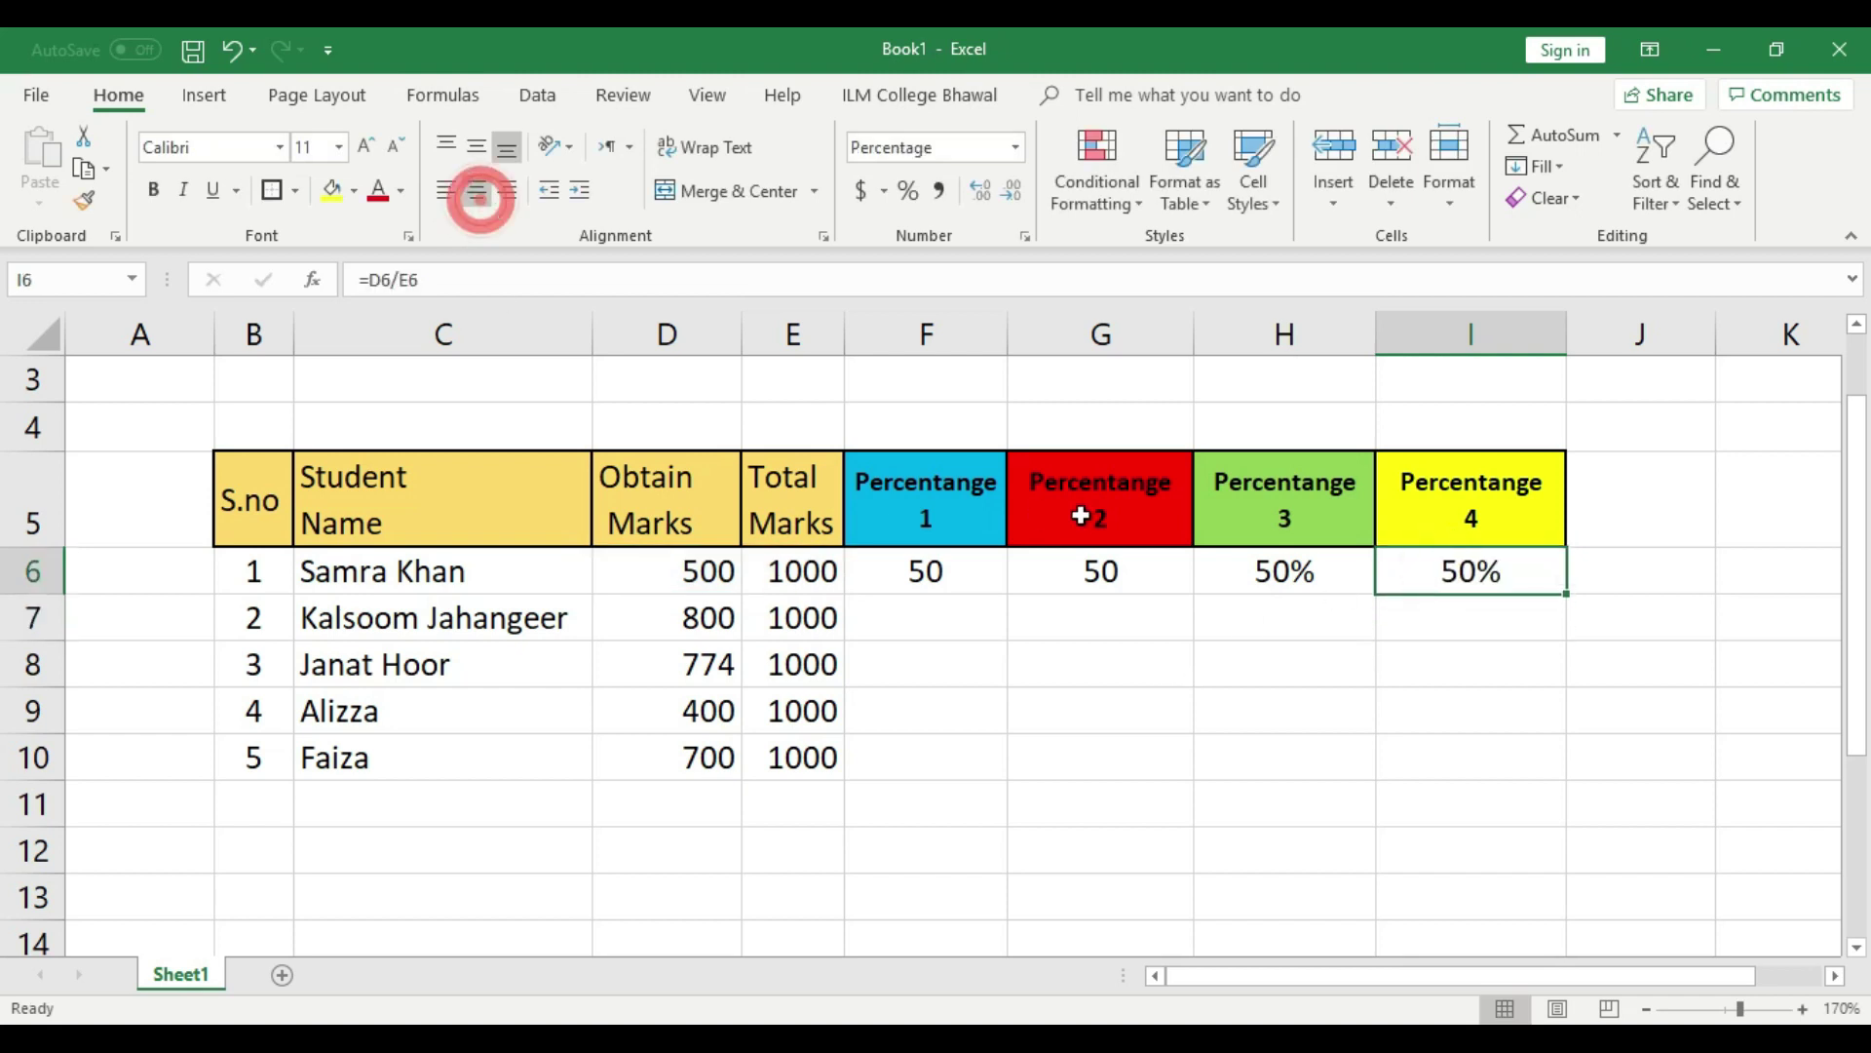
# Clear I6 and re-enter =D6/E6 after checking H6's formula.
pyautogui.click(1283, 573)
pyautogui.click(1517, 582)
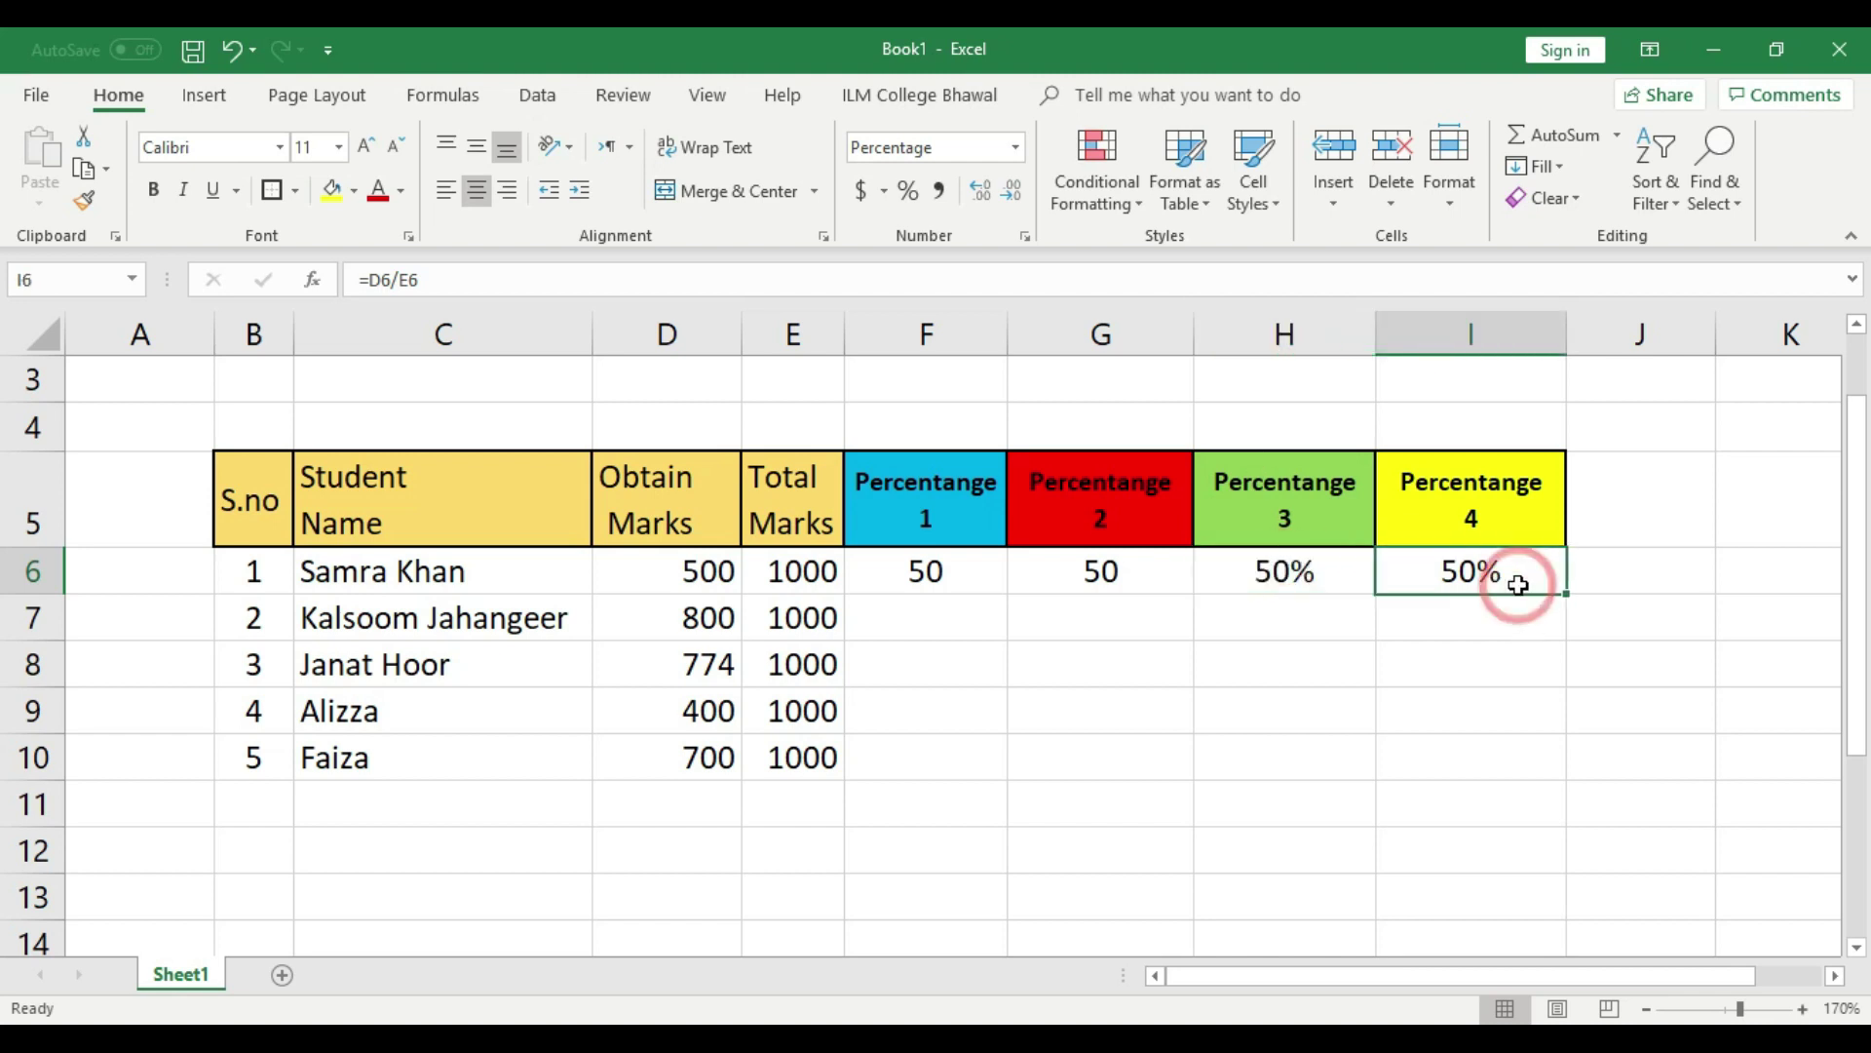
pyautogui.press('Delete')
pyautogui.click(1499, 624)
pyautogui.click(1489, 581)
pyautogui.click(1362, 573)
pyautogui.click(1441, 573)
pyautogui.write('=')
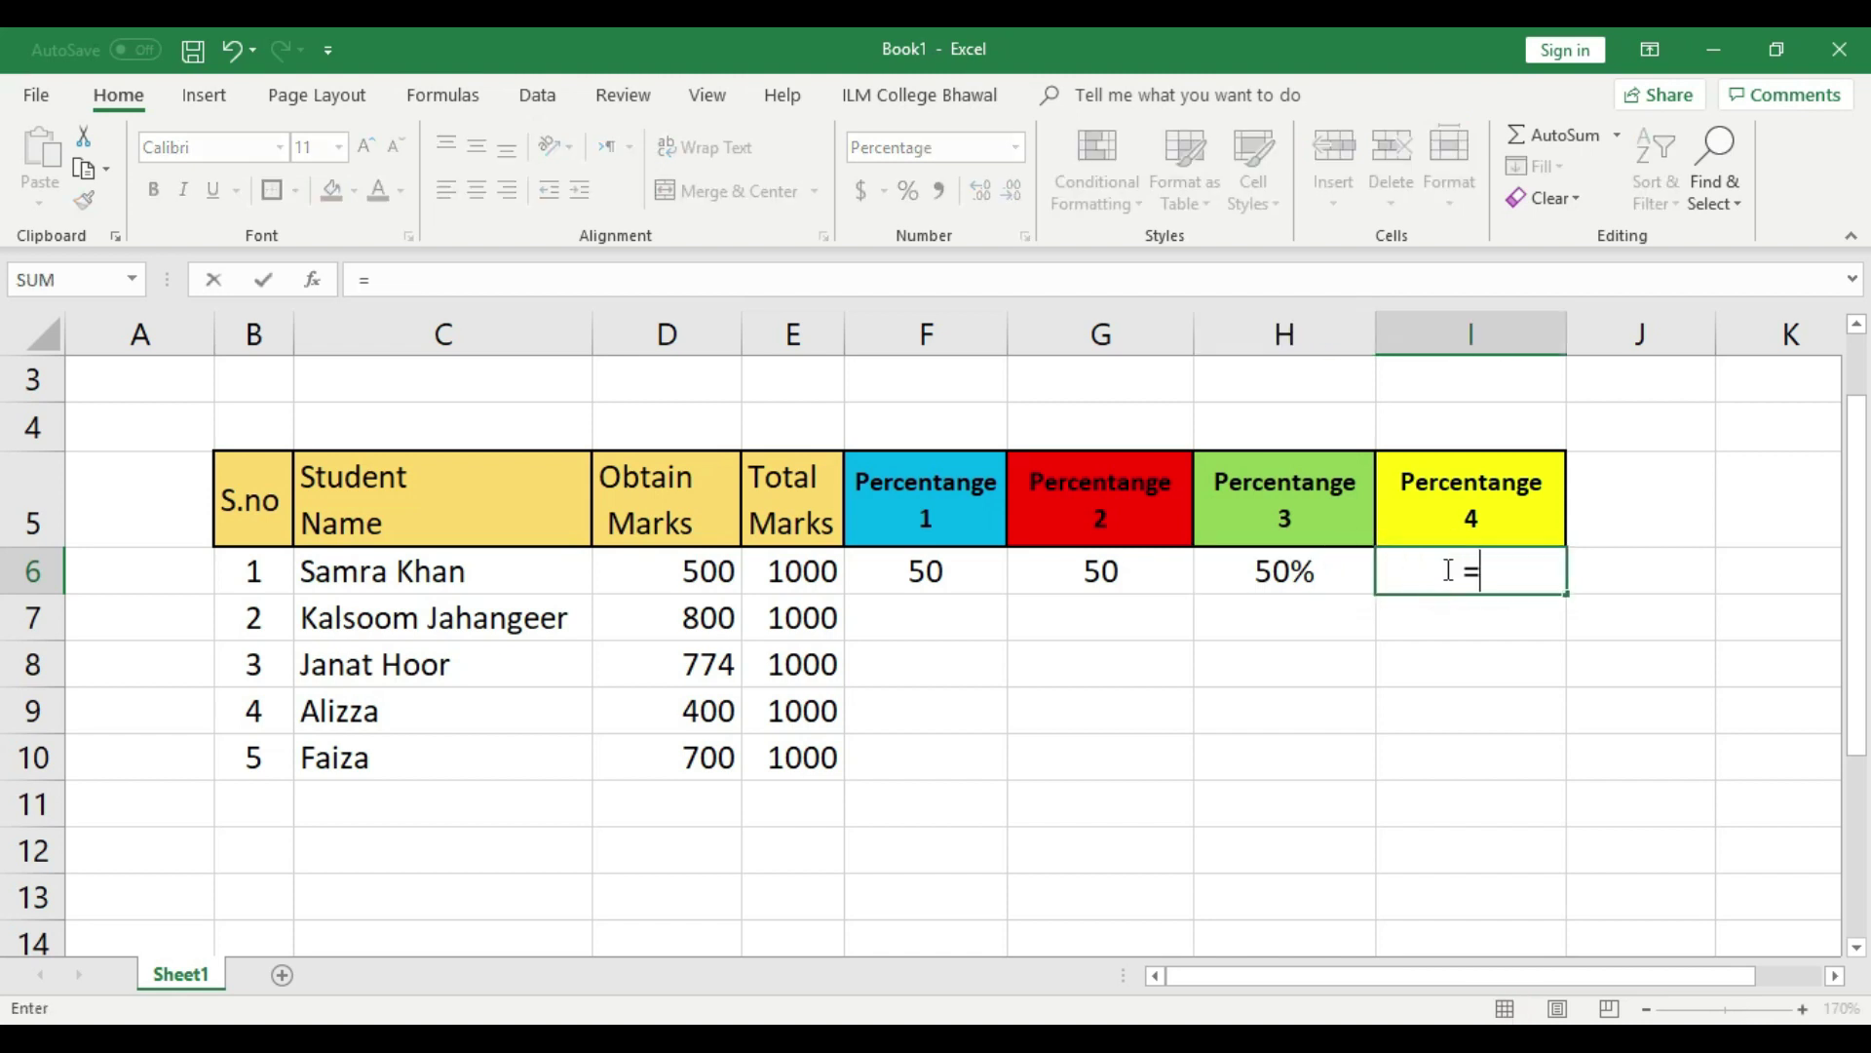
pyautogui.click(696, 583)
pyautogui.write('/')
pyautogui.click(801, 575)
pyautogui.press('Return')
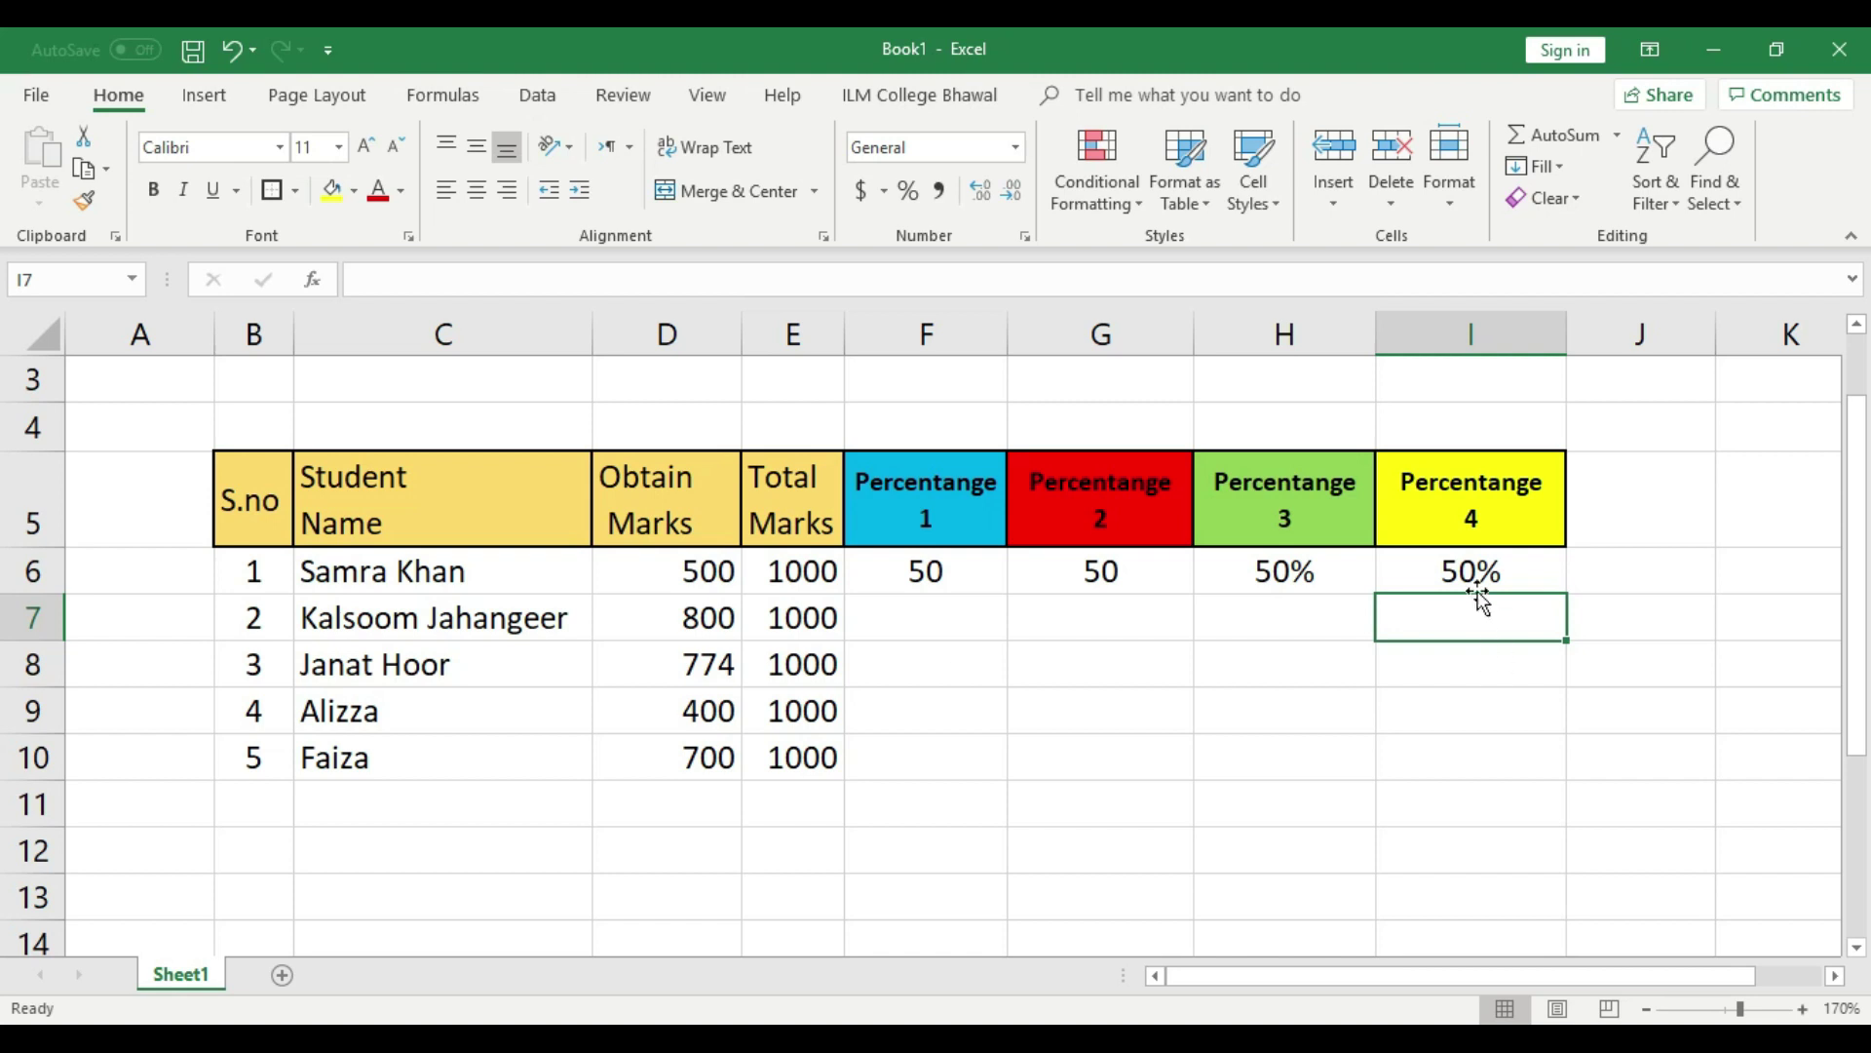
# Replace I6's formula with =500/1000, showing 50%.
pyautogui.click(1474, 575)
pyautogui.press('Delete')
pyautogui.write('=')
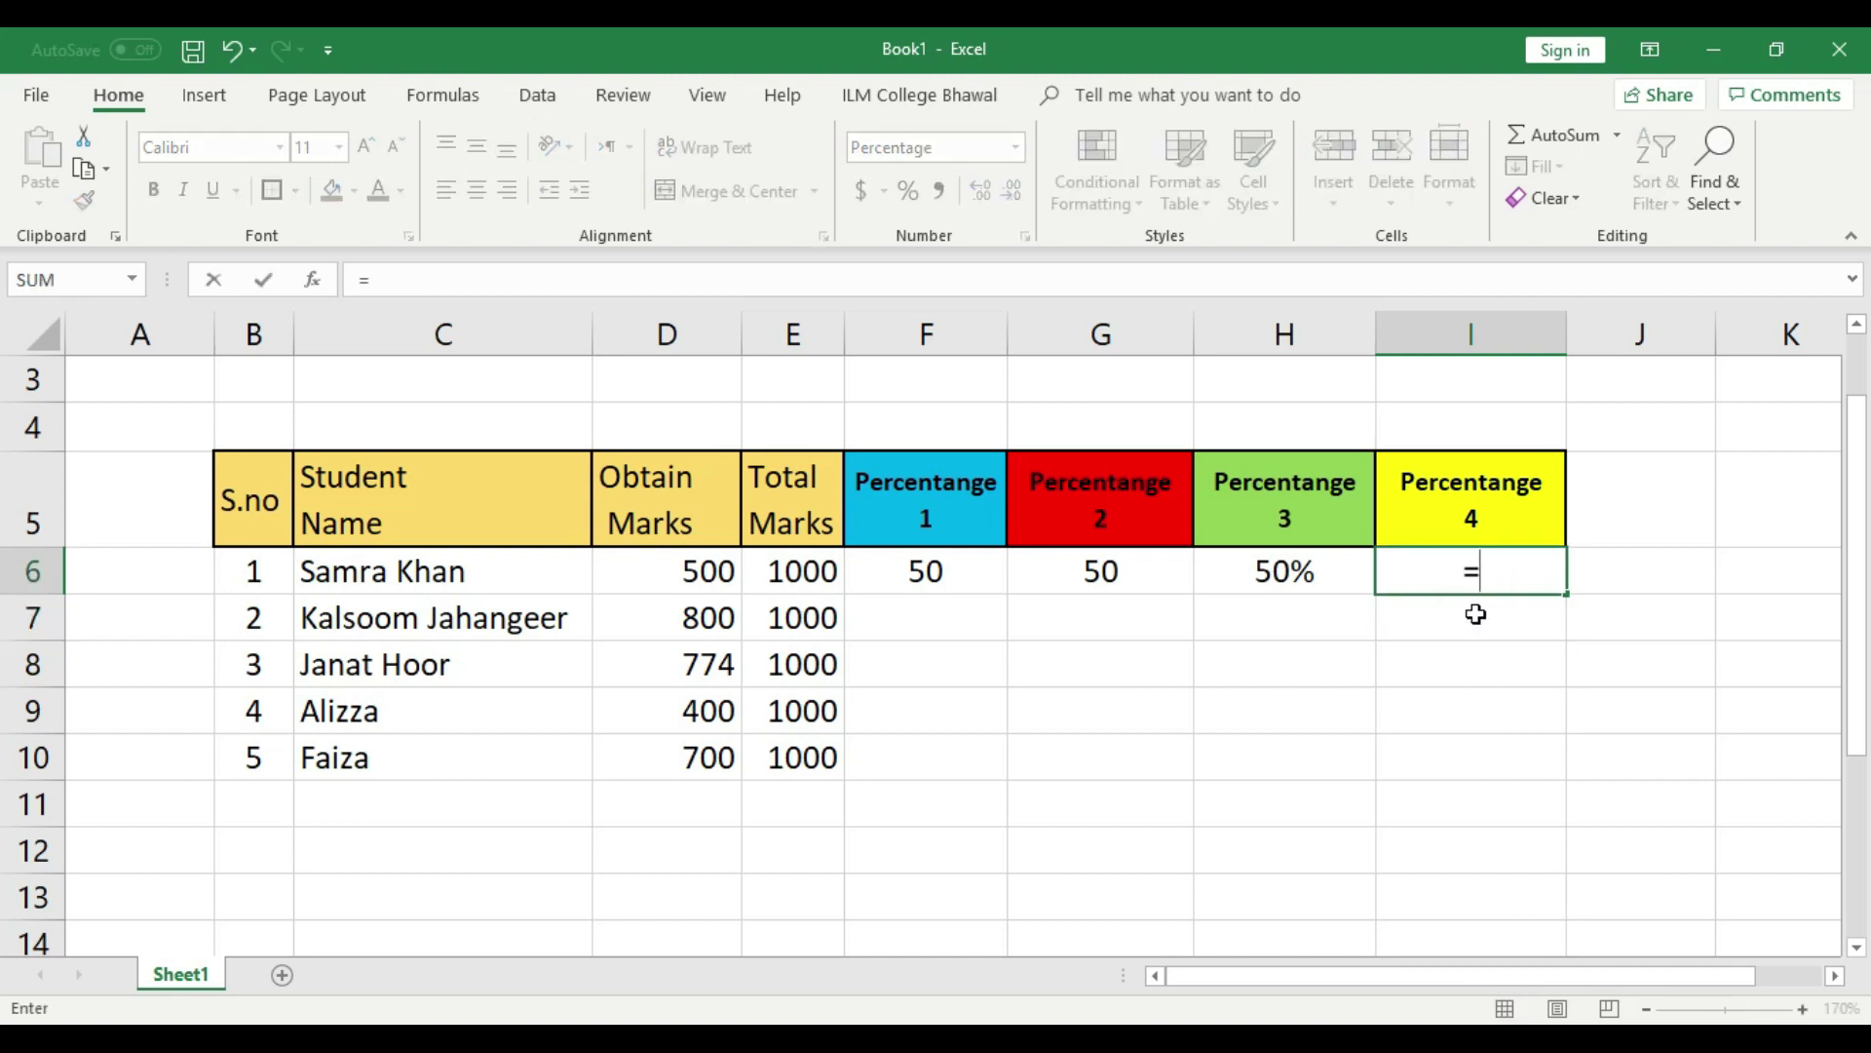
pyautogui.write('500/1000')
pyautogui.press('Return')
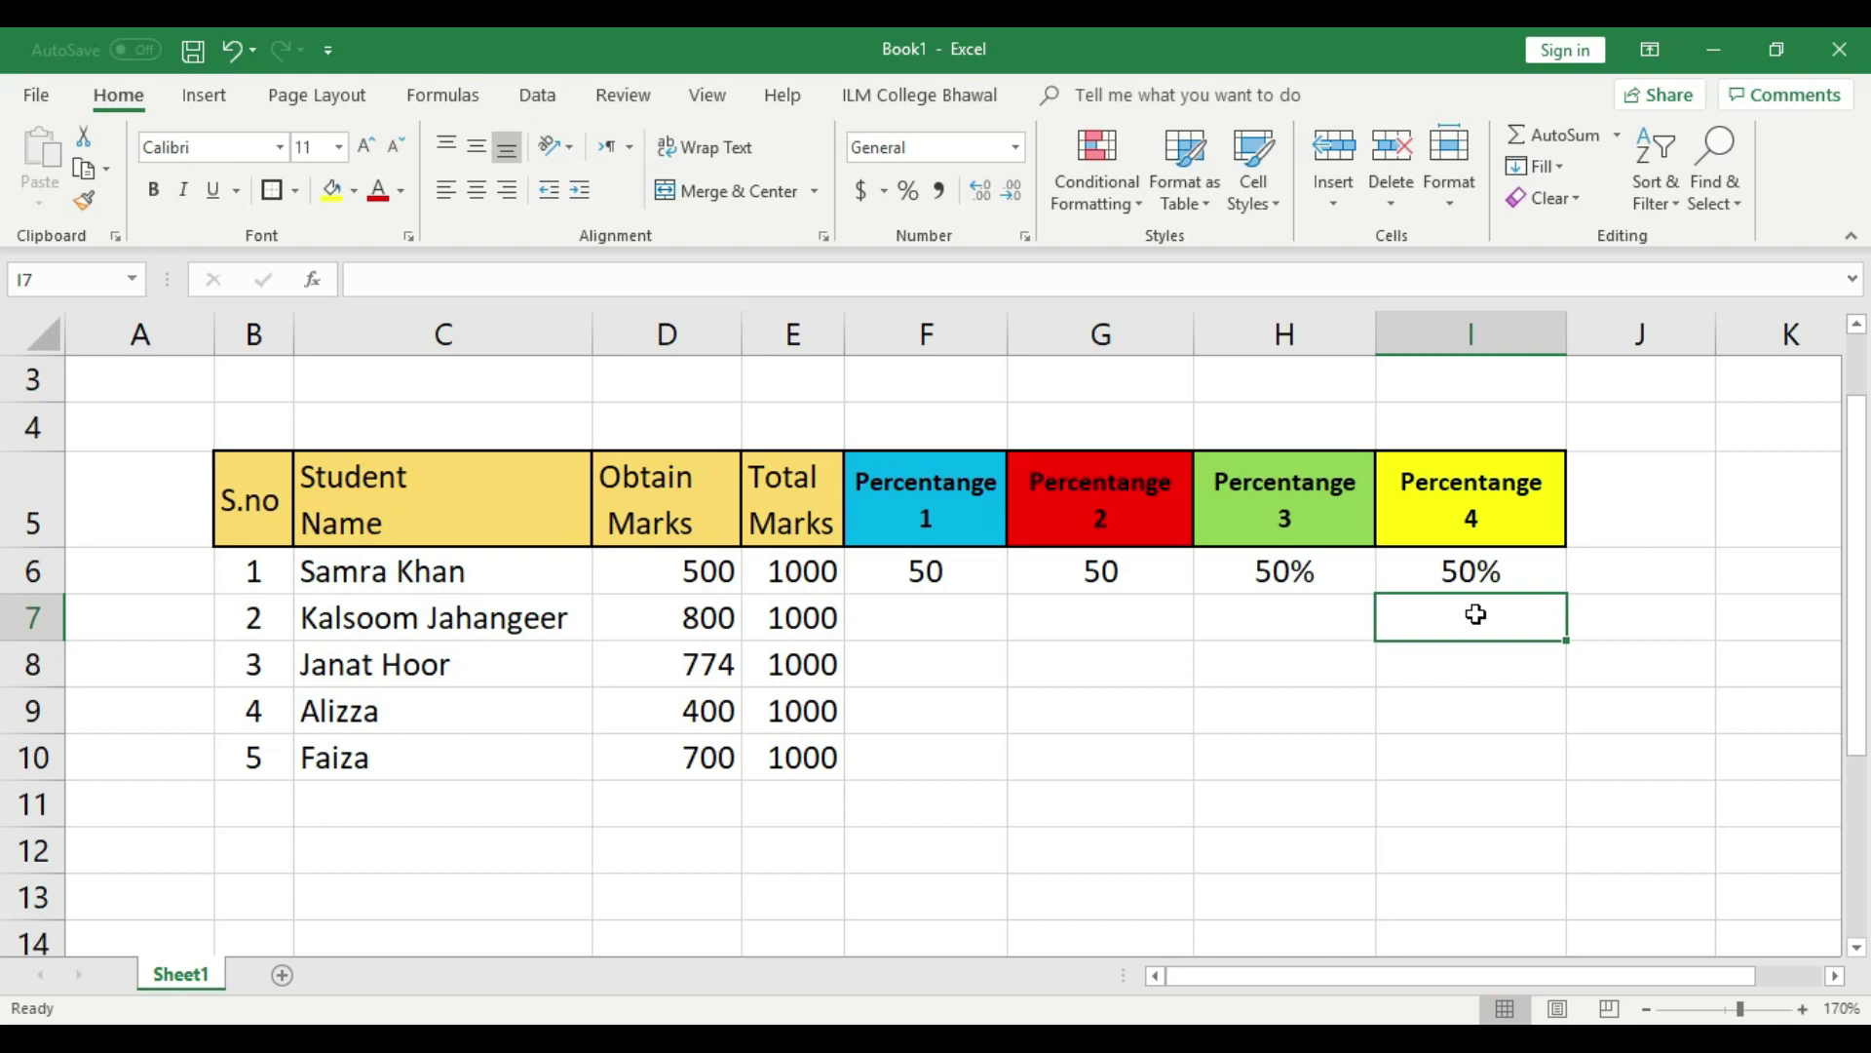
pyautogui.click(942, 580)
# Fill the F6, G6, H6 and I6 formulas down to row 10.
pyautogui.moveTo(1014, 595); pyautogui.dragTo(998, 778)
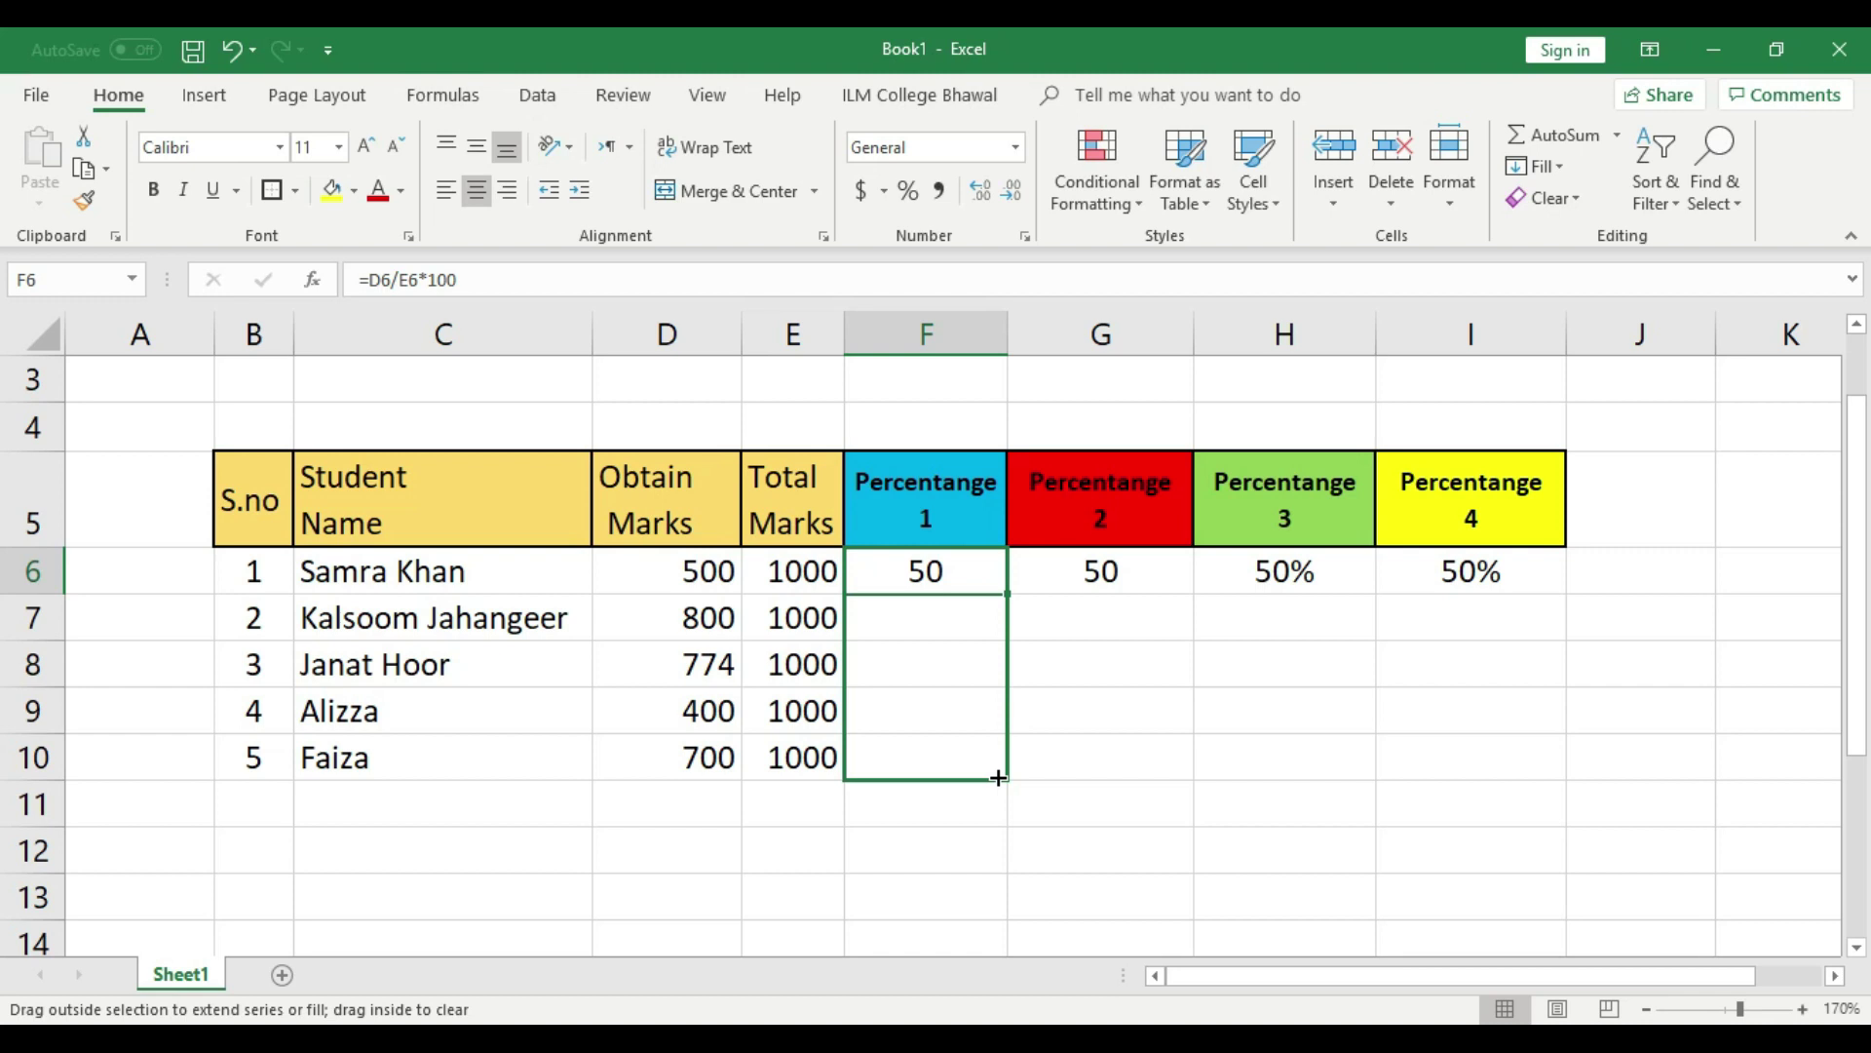
pyautogui.moveTo(998, 778); pyautogui.dragTo(998, 780)
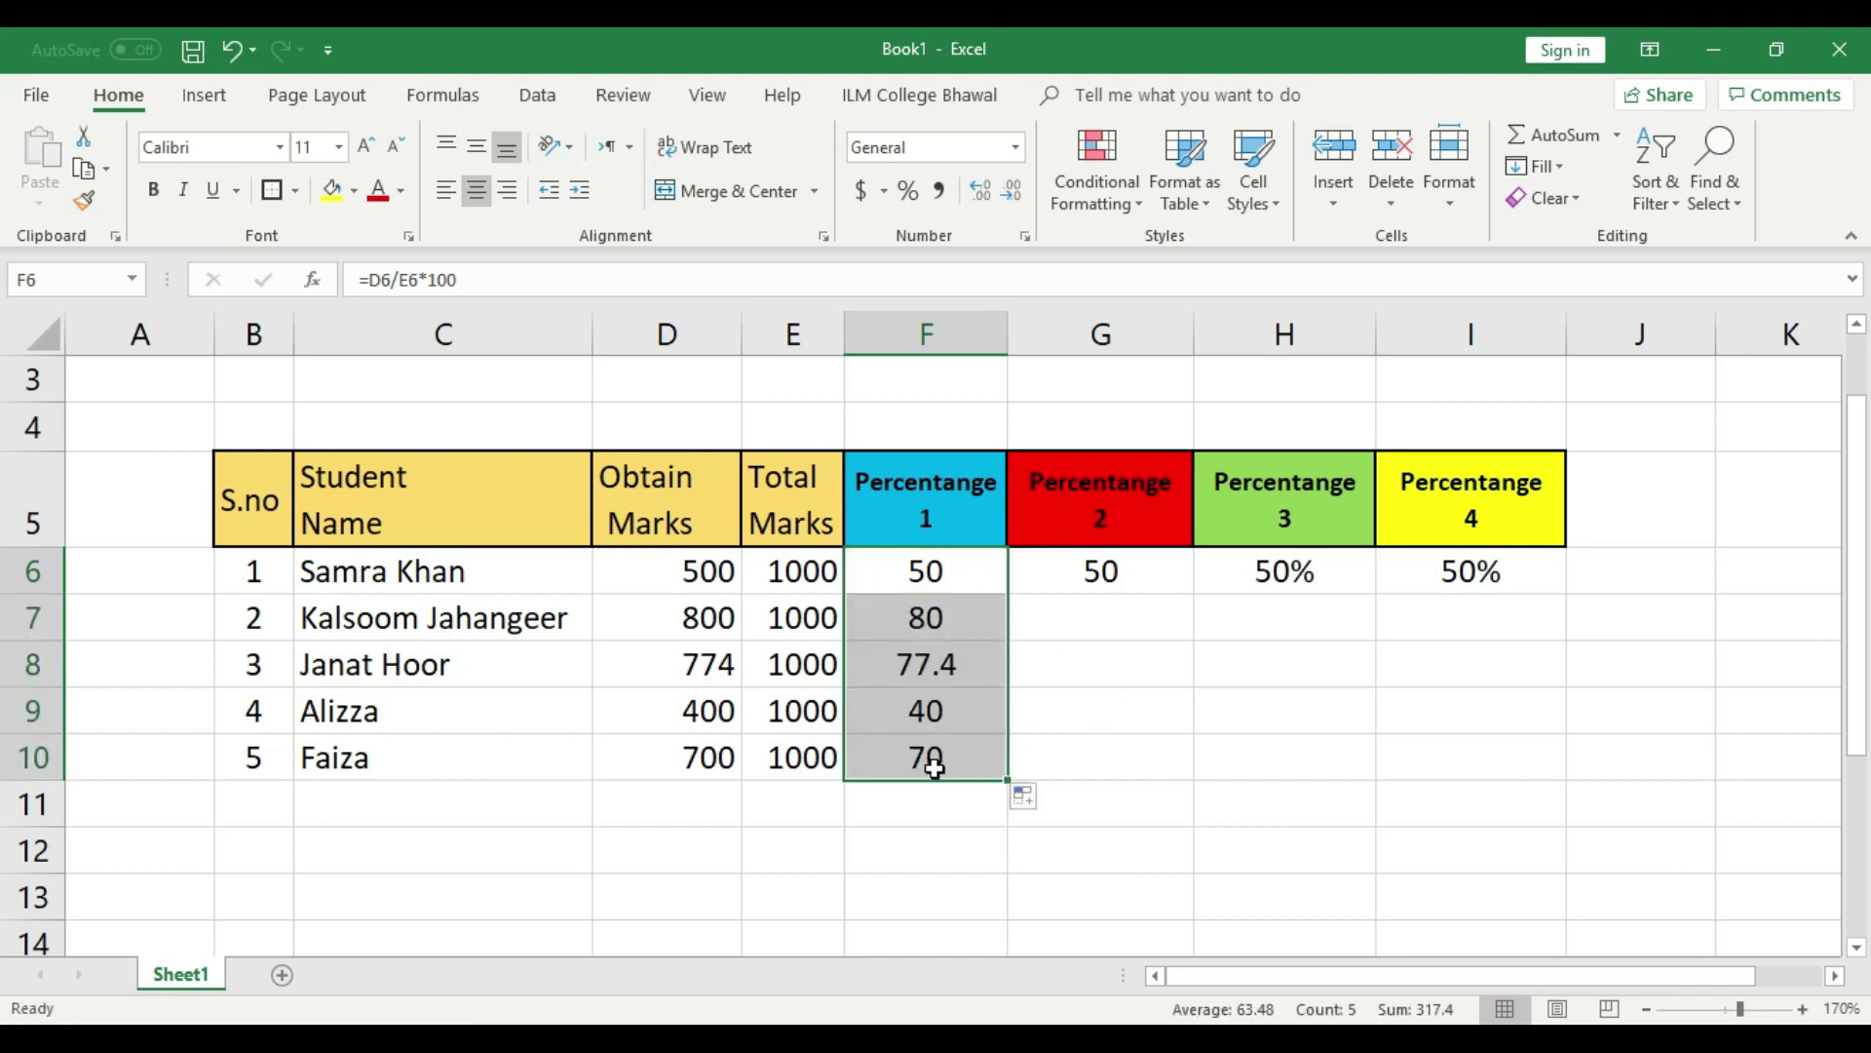
pyautogui.click(1148, 575)
pyautogui.moveTo(1196, 593); pyautogui.dragTo(1187, 783)
pyautogui.click(1345, 570)
pyautogui.moveTo(1373, 595); pyautogui.dragTo(1374, 786)
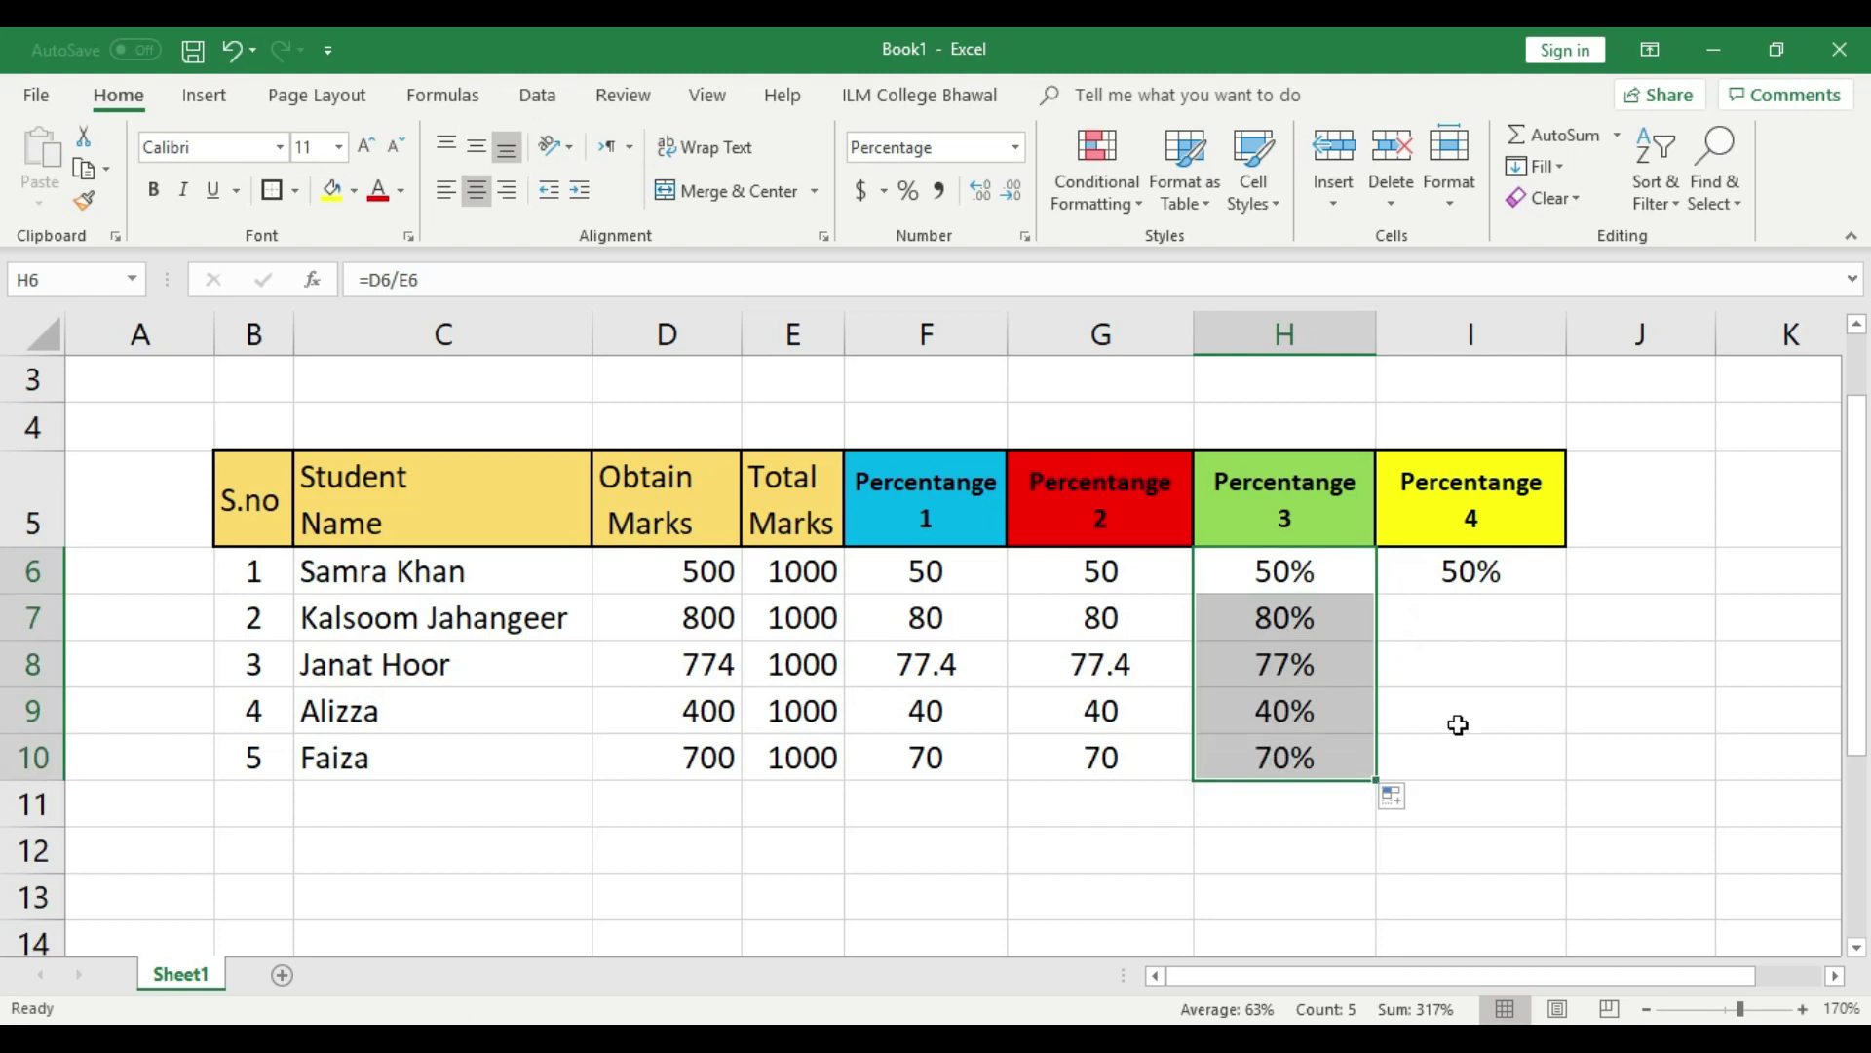
pyautogui.click(1516, 576)
pyautogui.moveTo(1562, 594); pyautogui.dragTo(1560, 782)
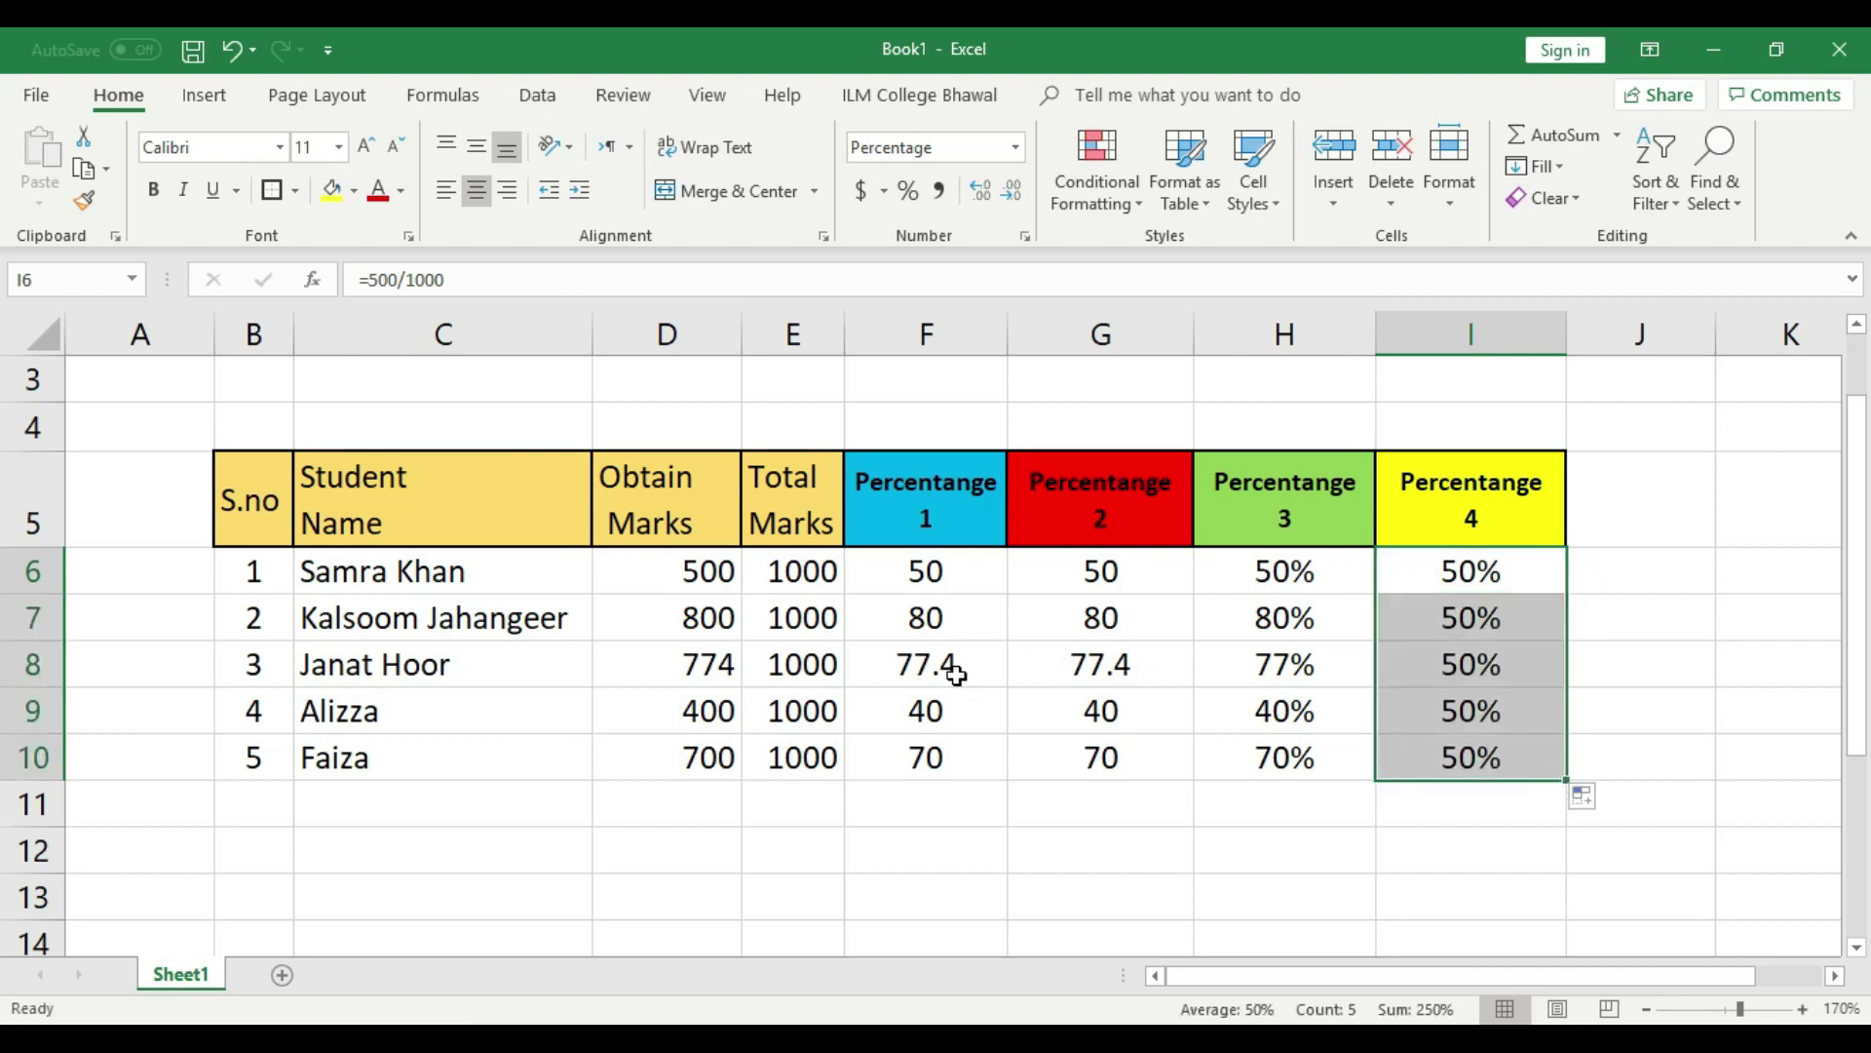
# Inspect row 8's obtained marks, Percentage 1 formula and the rounded 77% in H8.
pyautogui.click(705, 671)
pyautogui.click(951, 666)
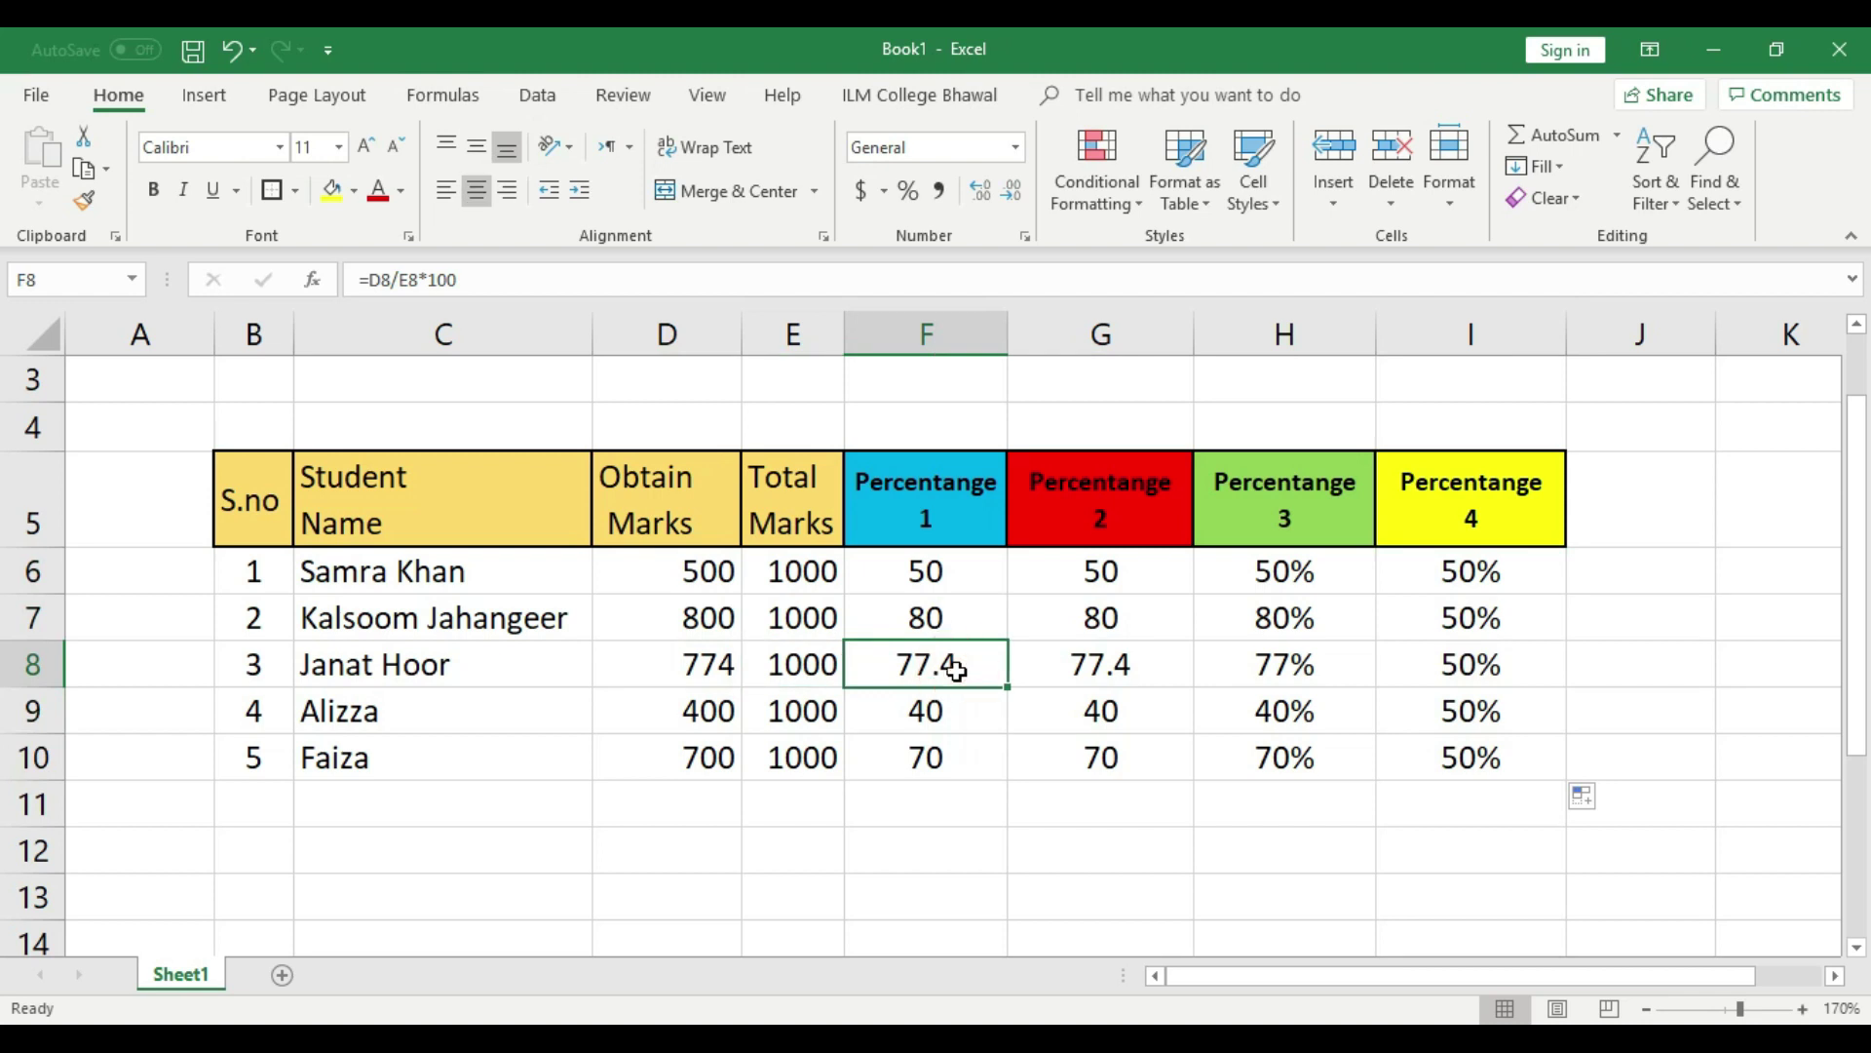
pyautogui.click(1339, 663)
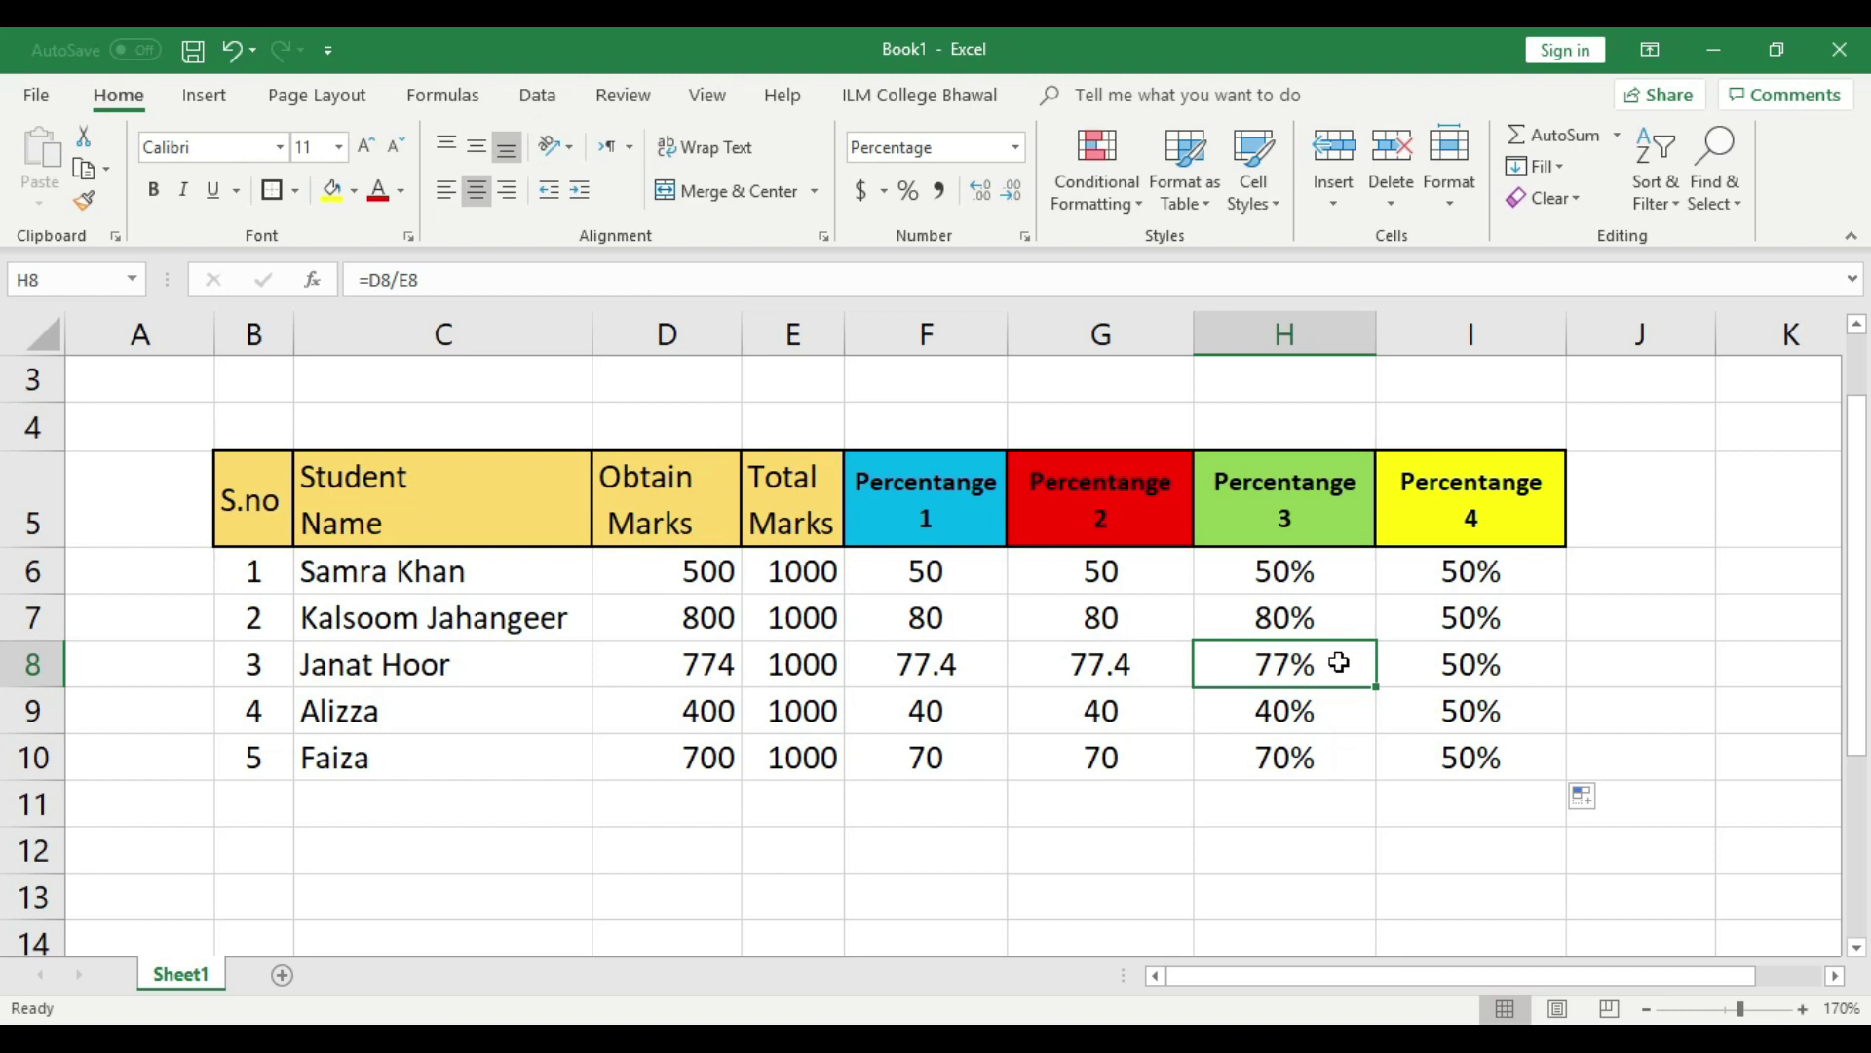
# Format H8 as a percentage with two decimal places, showing 77.40%.
pyautogui.rightClick(1318, 671)
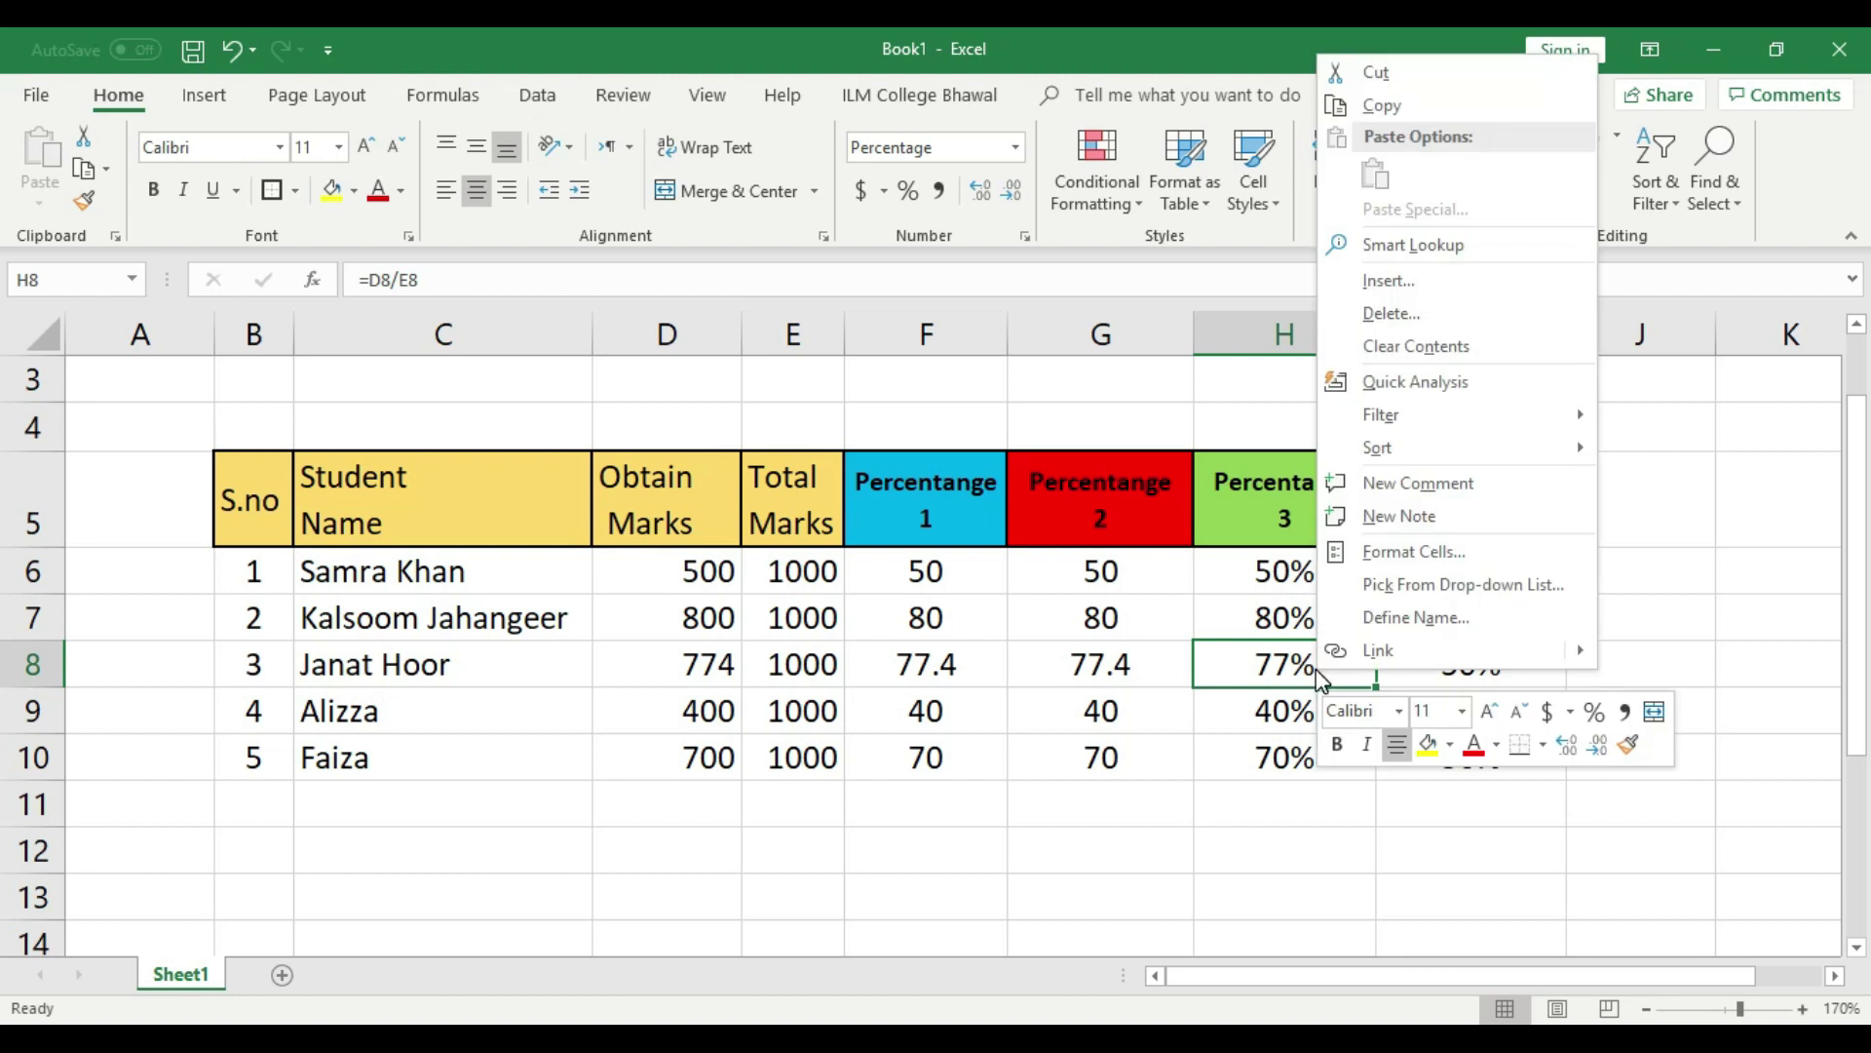
pyautogui.click(1376, 550)
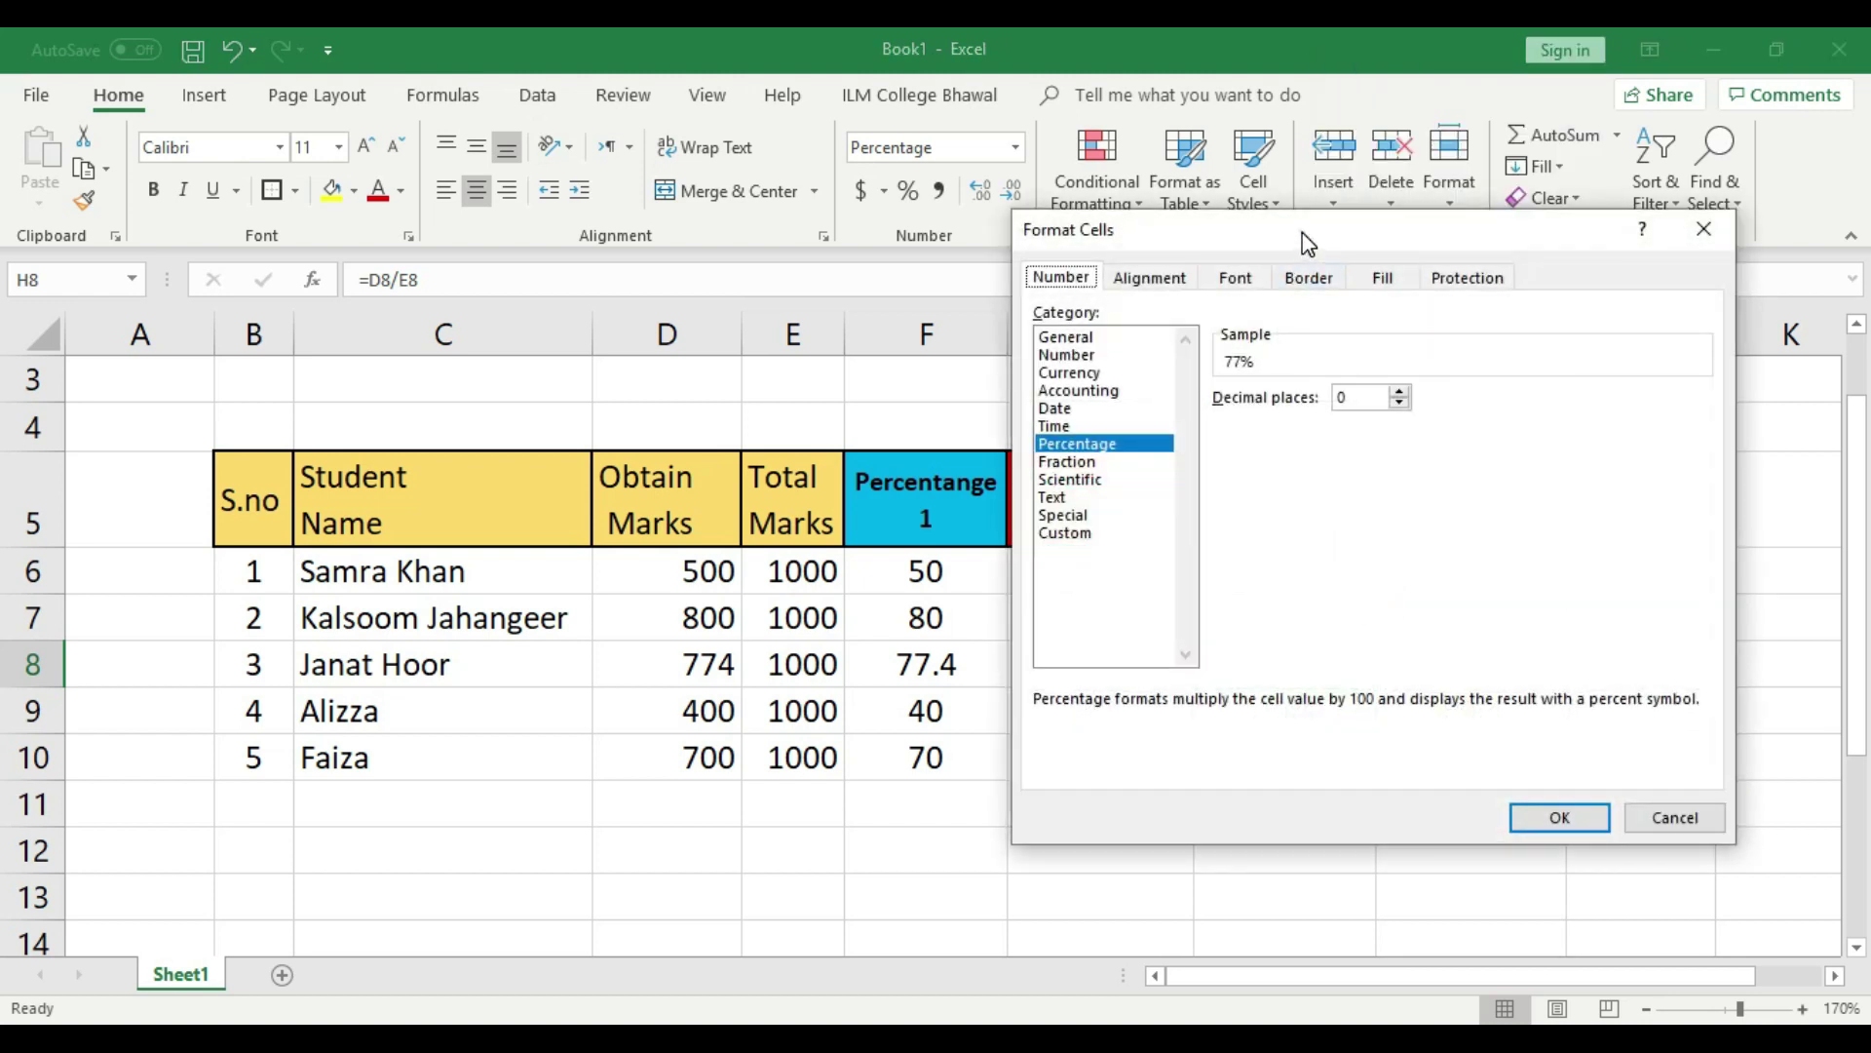
pyautogui.moveTo(1300, 238); pyautogui.dragTo(451, 230)
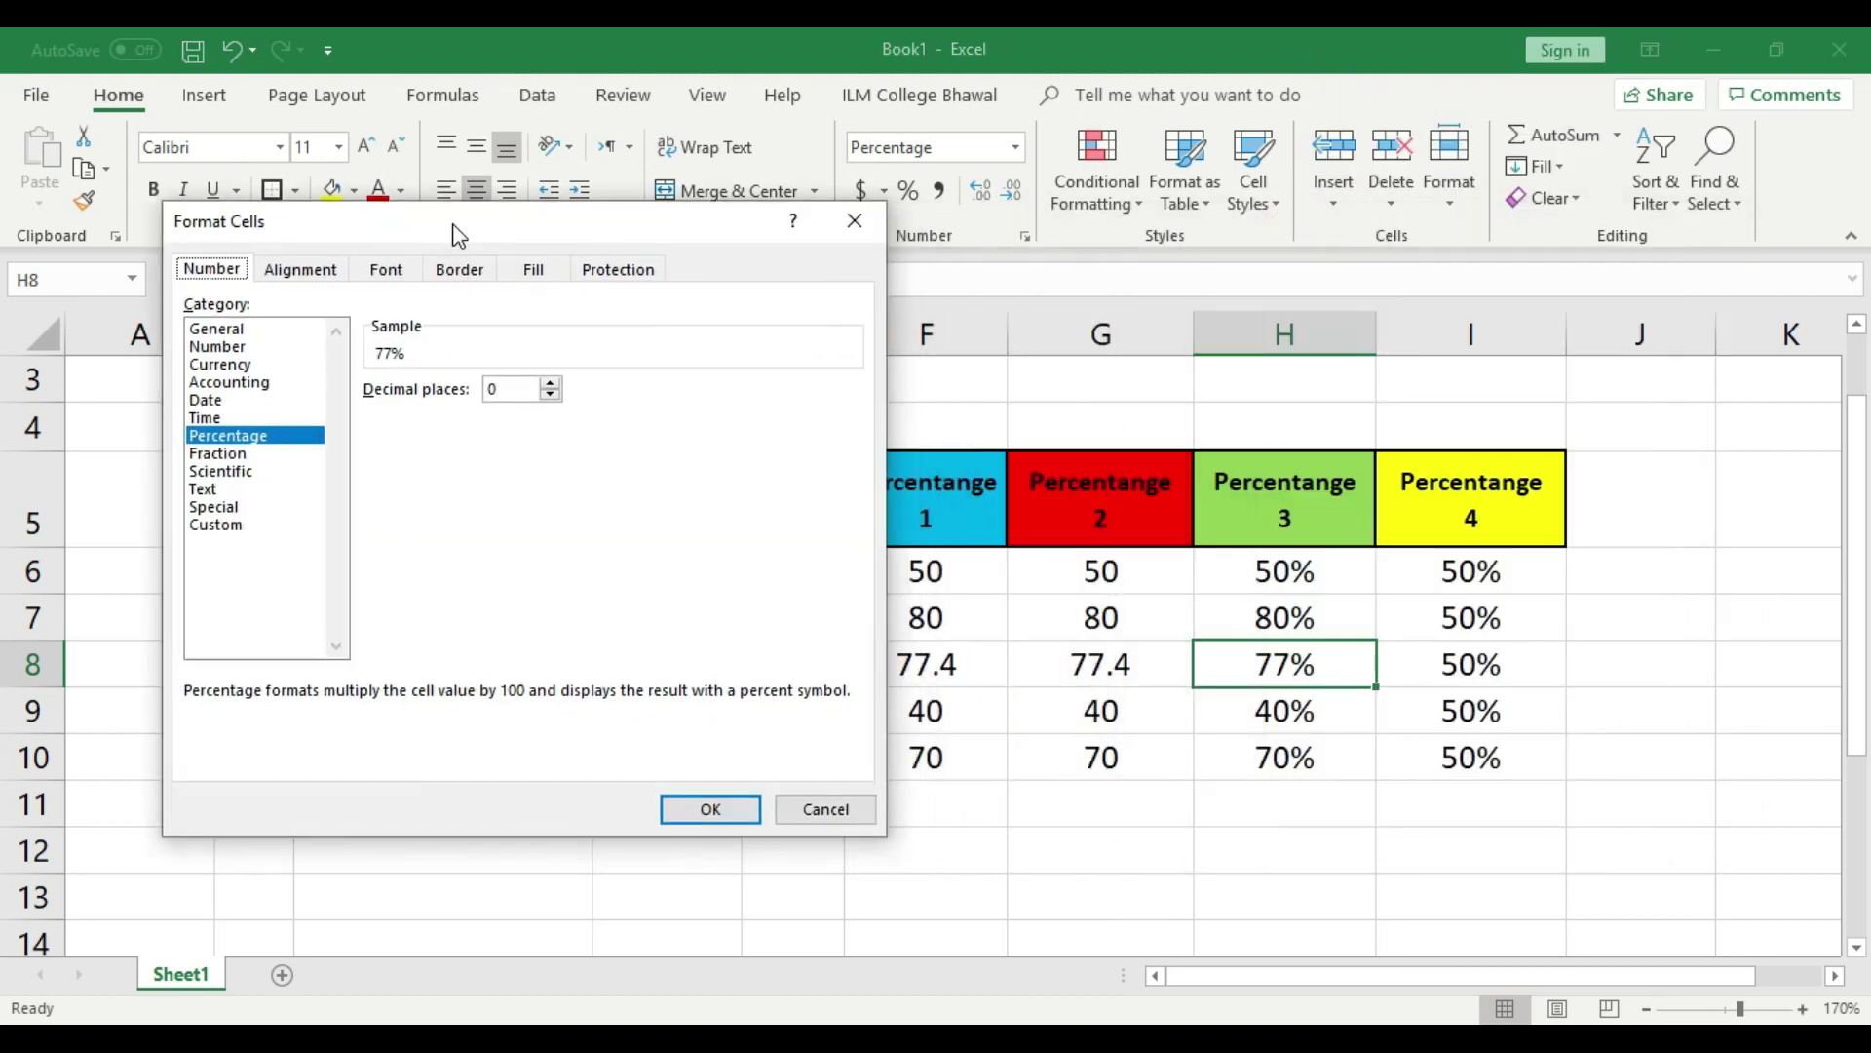
pyautogui.click(551, 383)
pyautogui.click(550, 383)
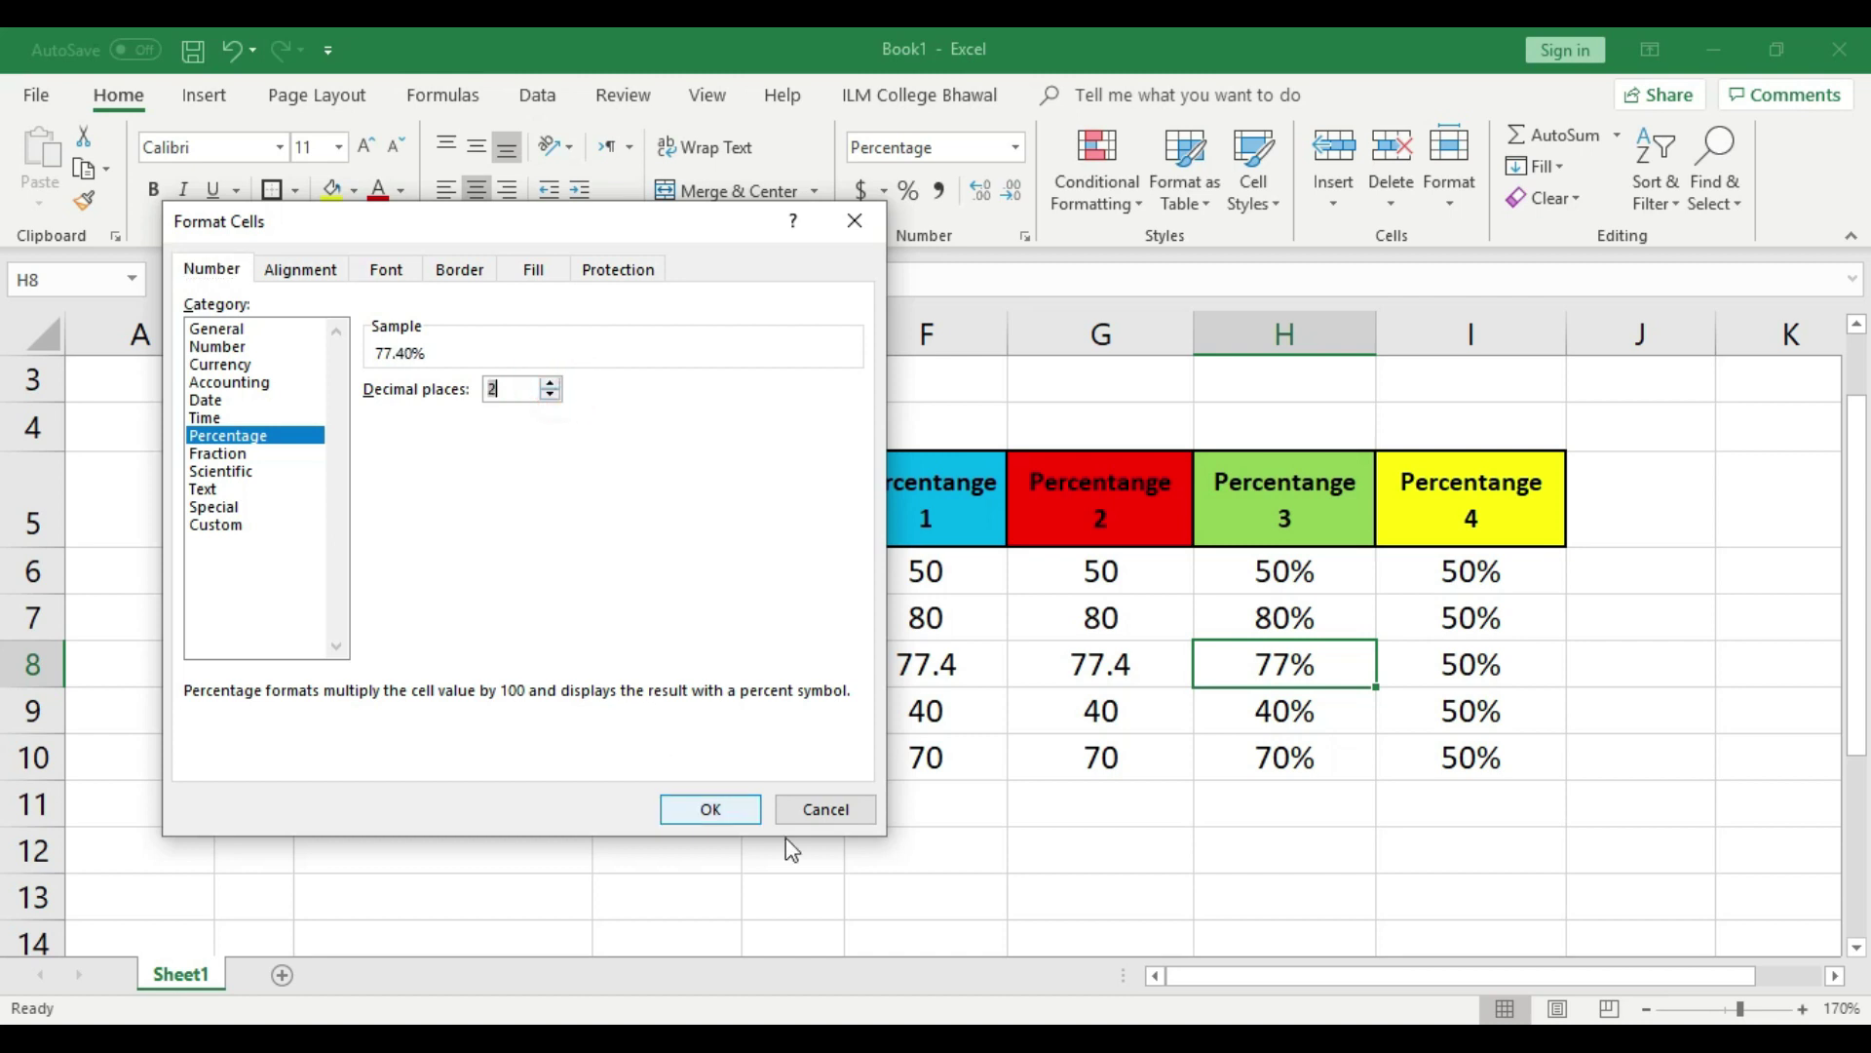
pyautogui.click(721, 809)
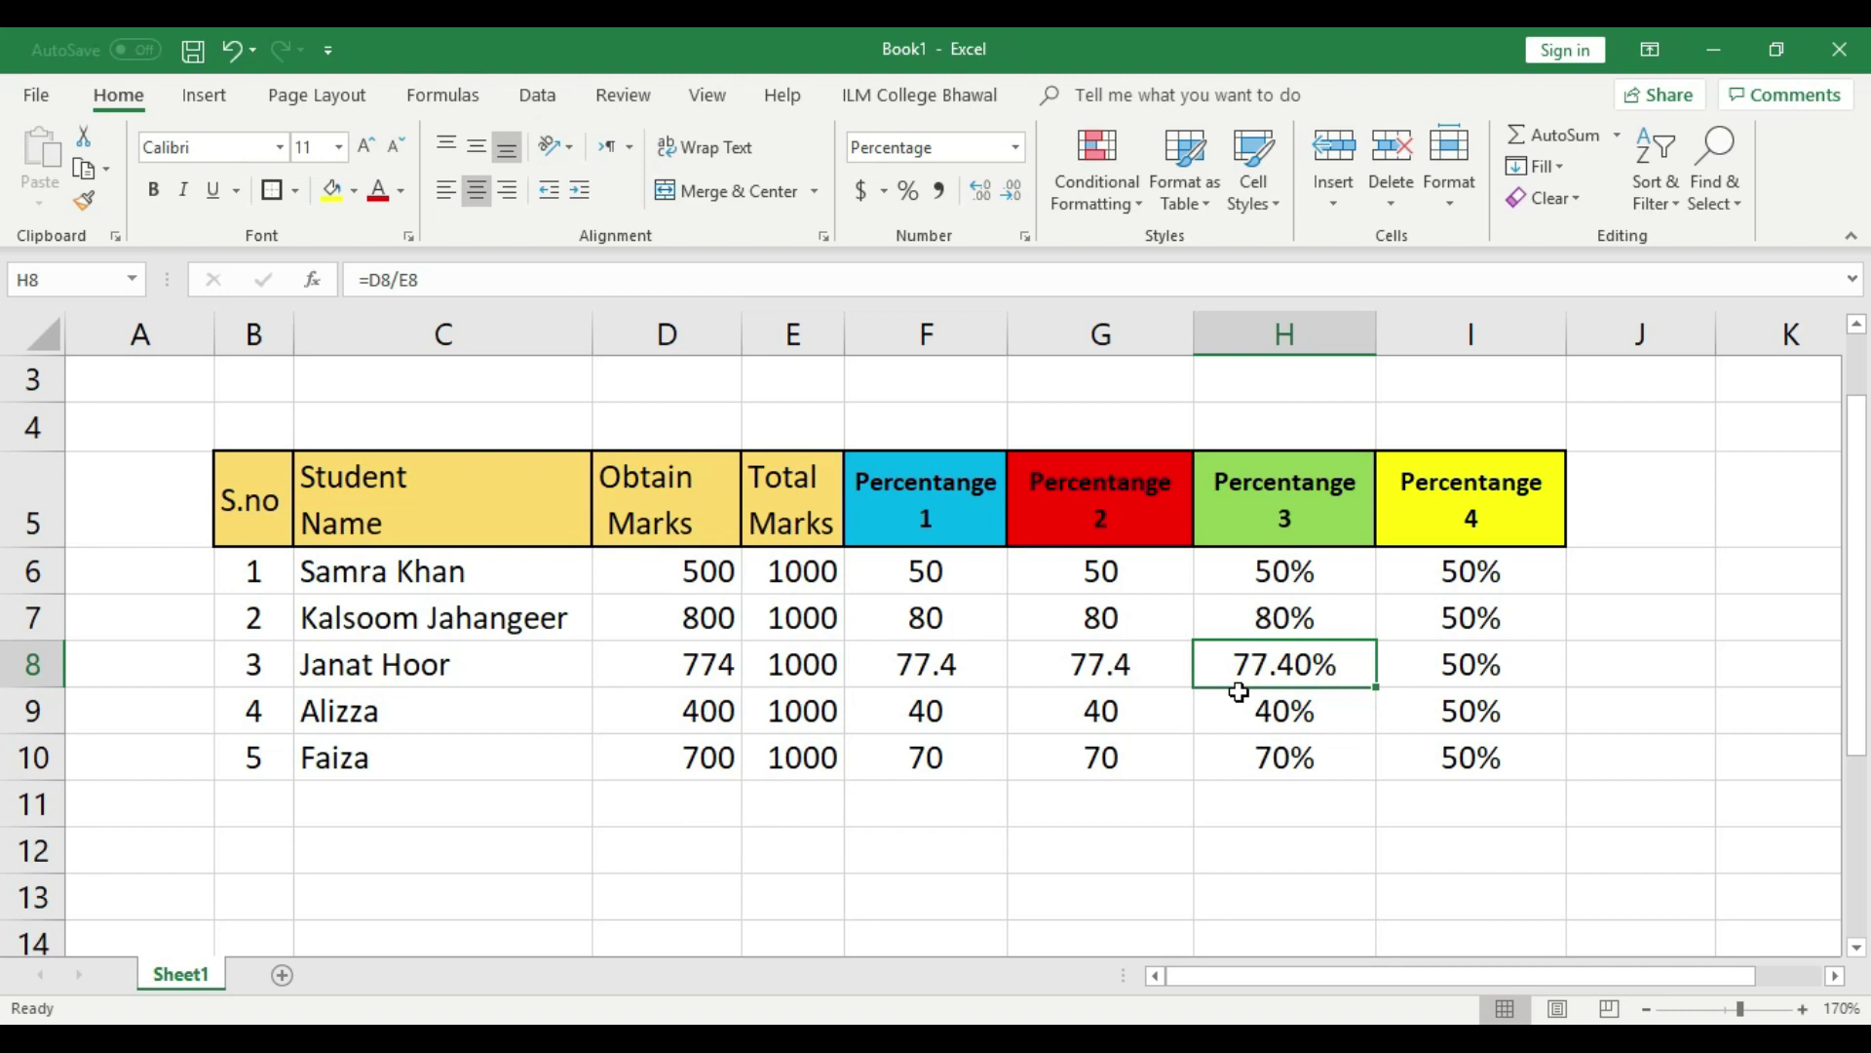
# Reformat H8 as a percentage with one decimal place.
pyautogui.rightClick(1328, 668)
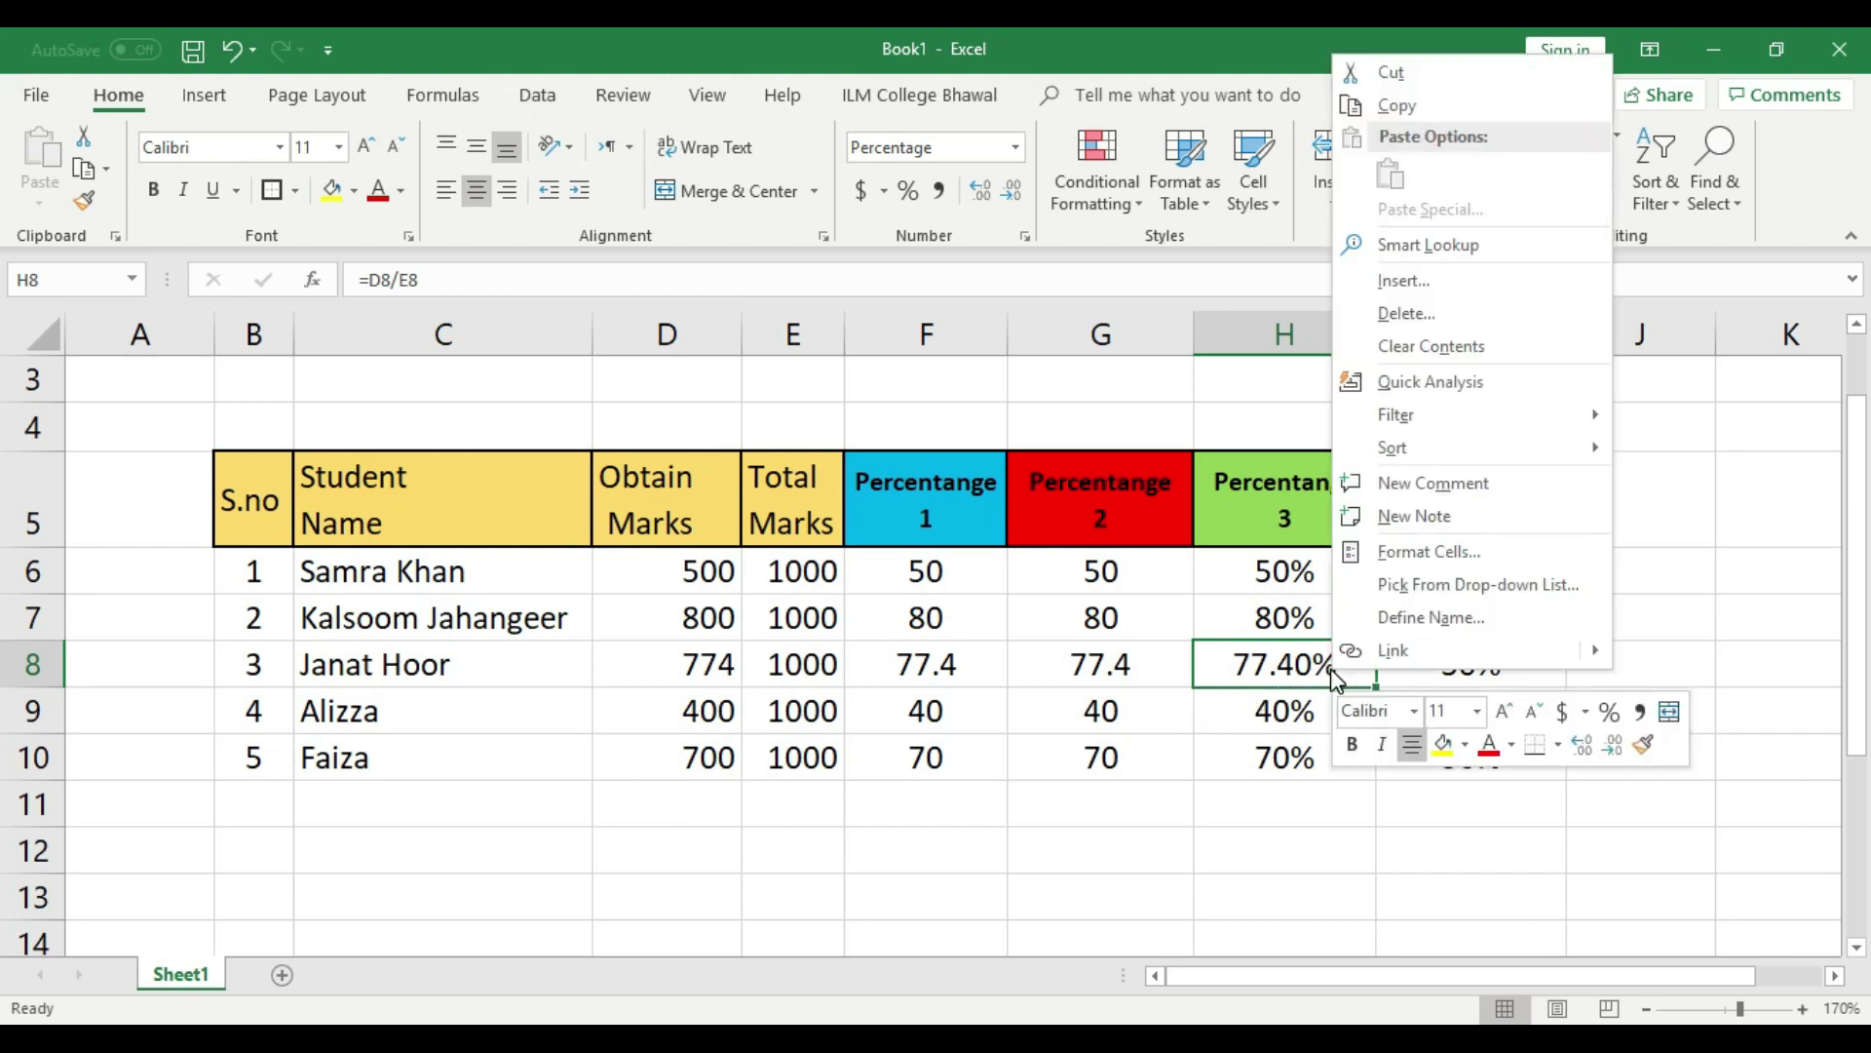
pyautogui.click(1429, 551)
pyautogui.click(1446, 403)
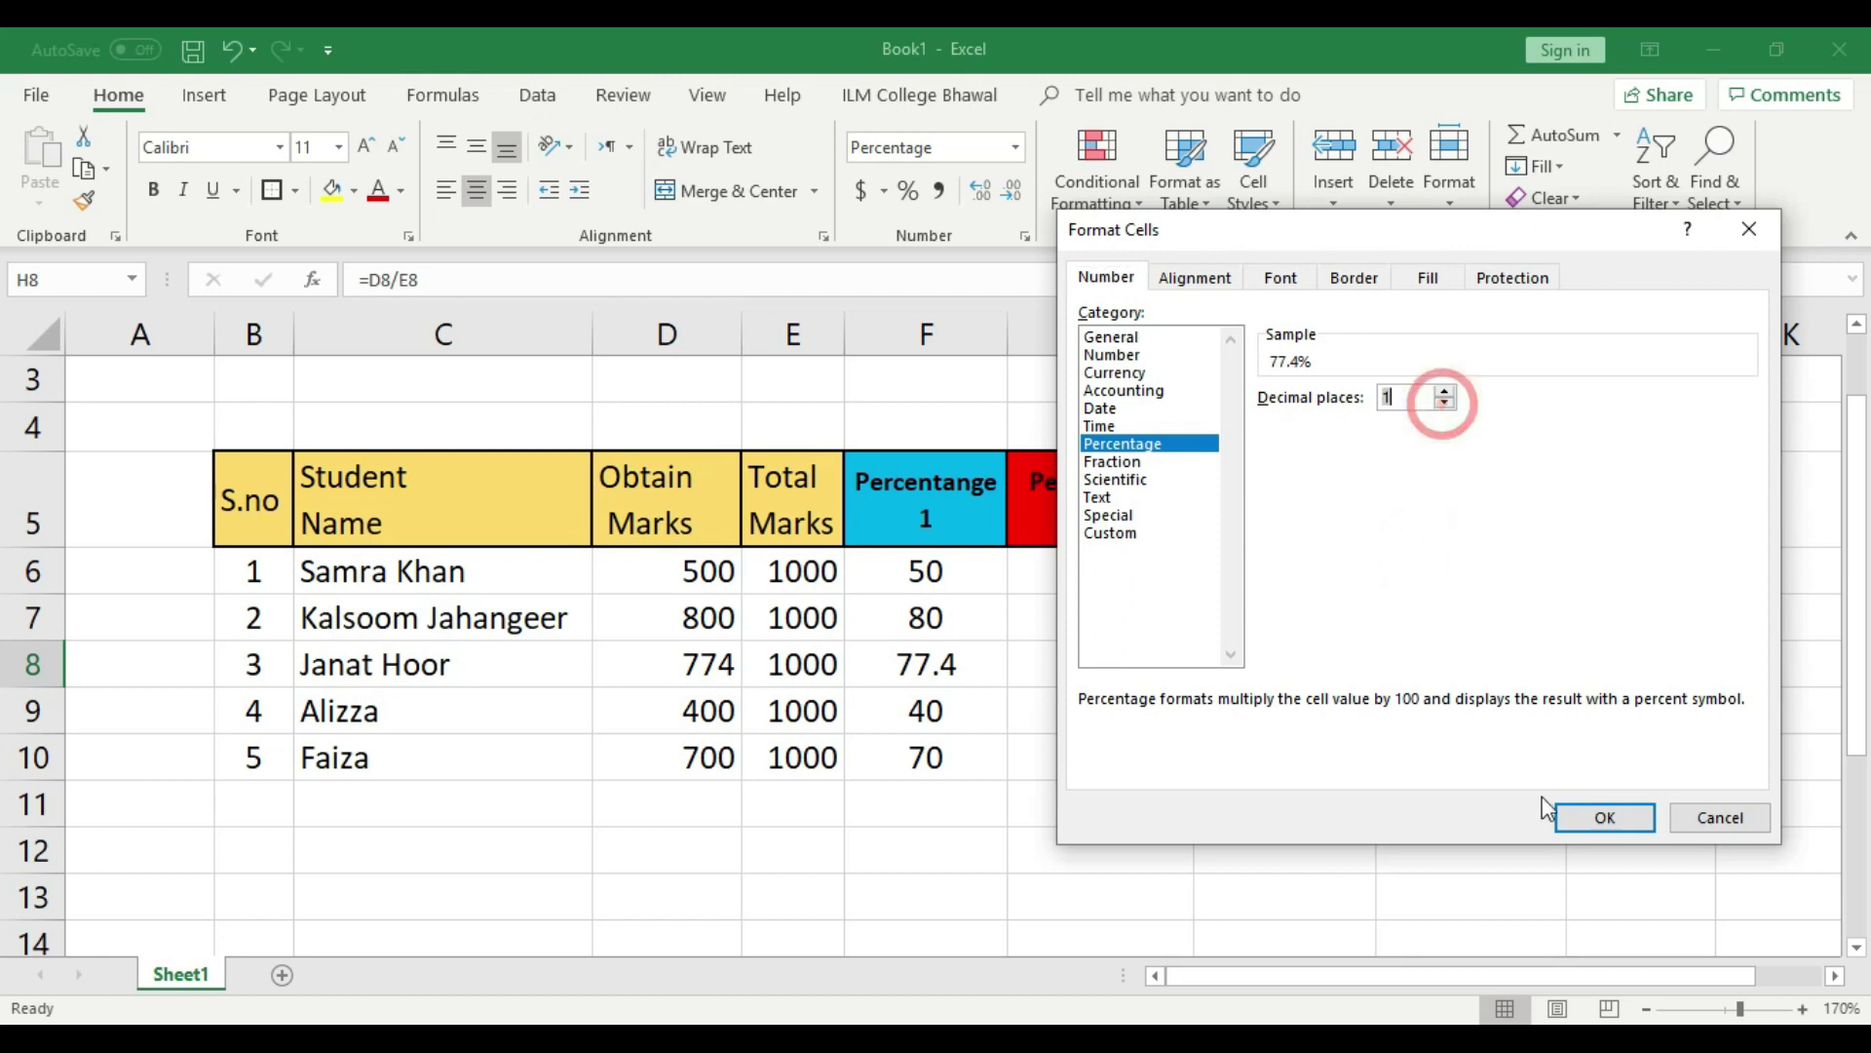
pyautogui.click(1579, 815)
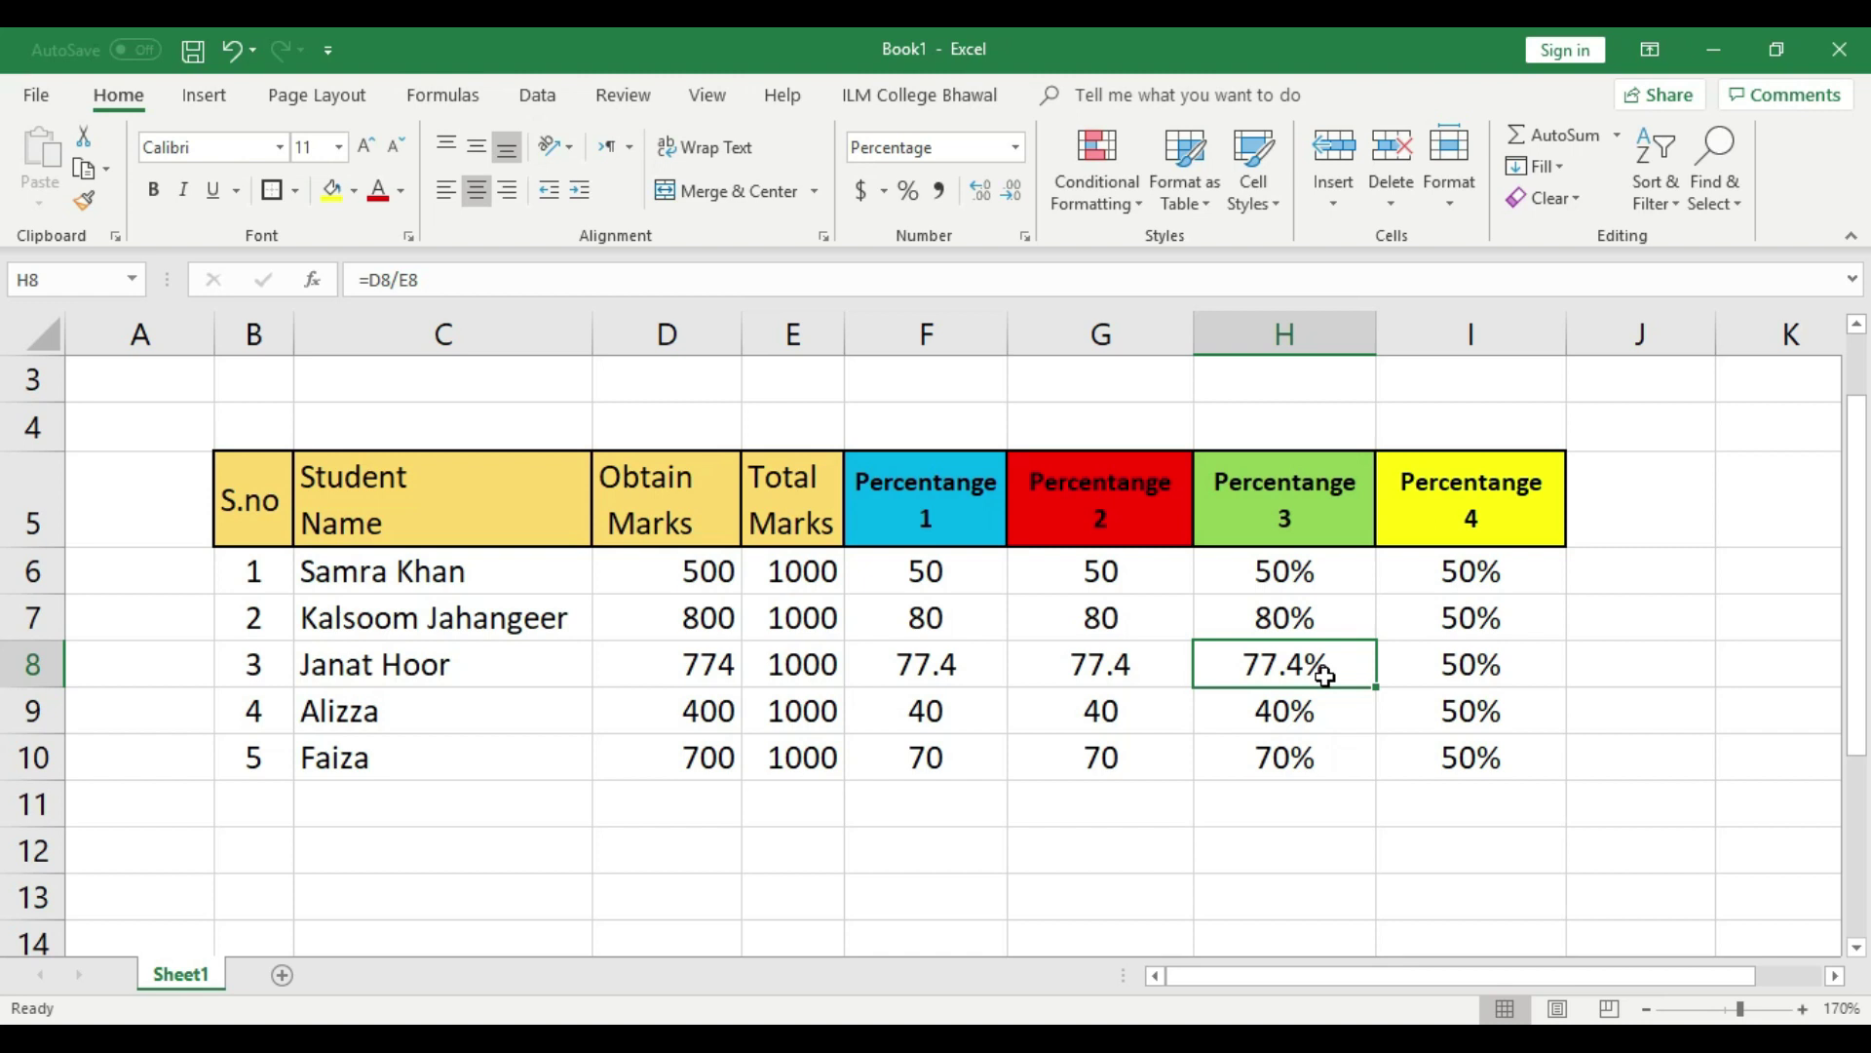
# Clear F7:I10 and enter =500/1000*100 in F8.
pyautogui.moveTo(944, 618); pyautogui.dragTo(1451, 758)
pyautogui.press('Delete')
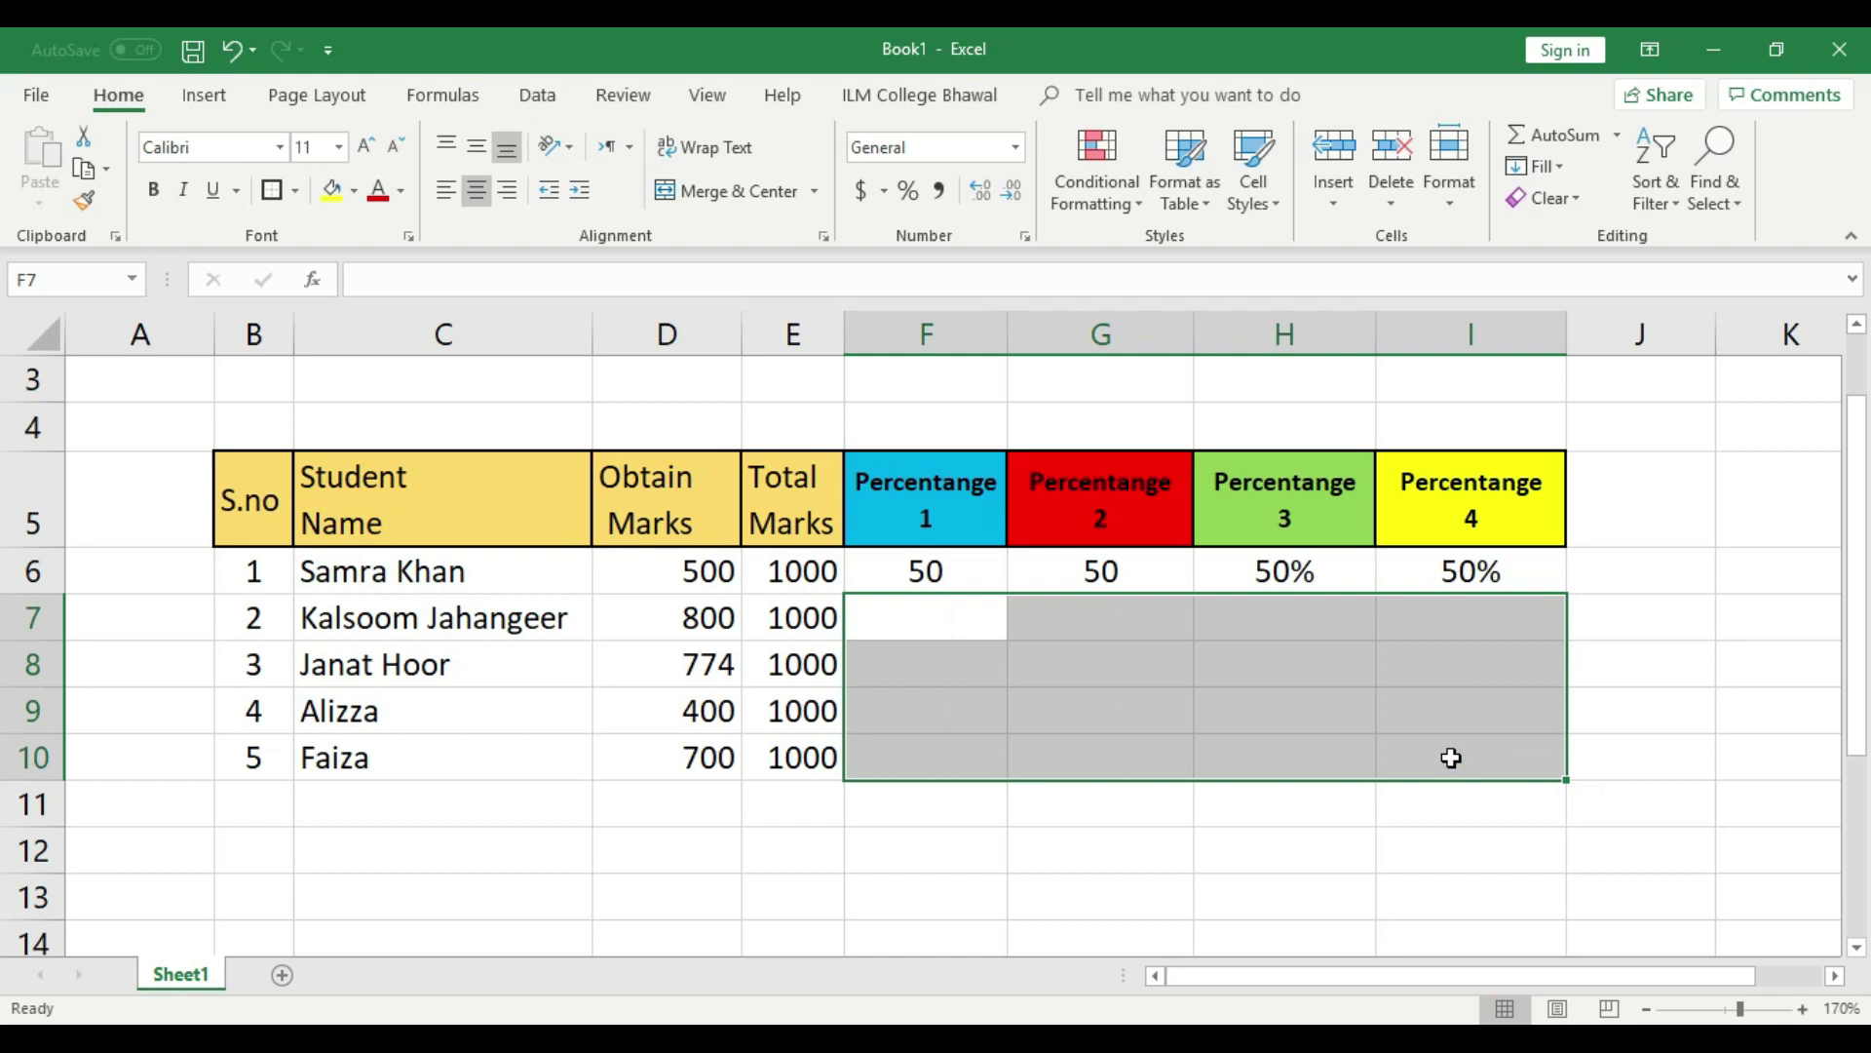
pyautogui.click(1323, 741)
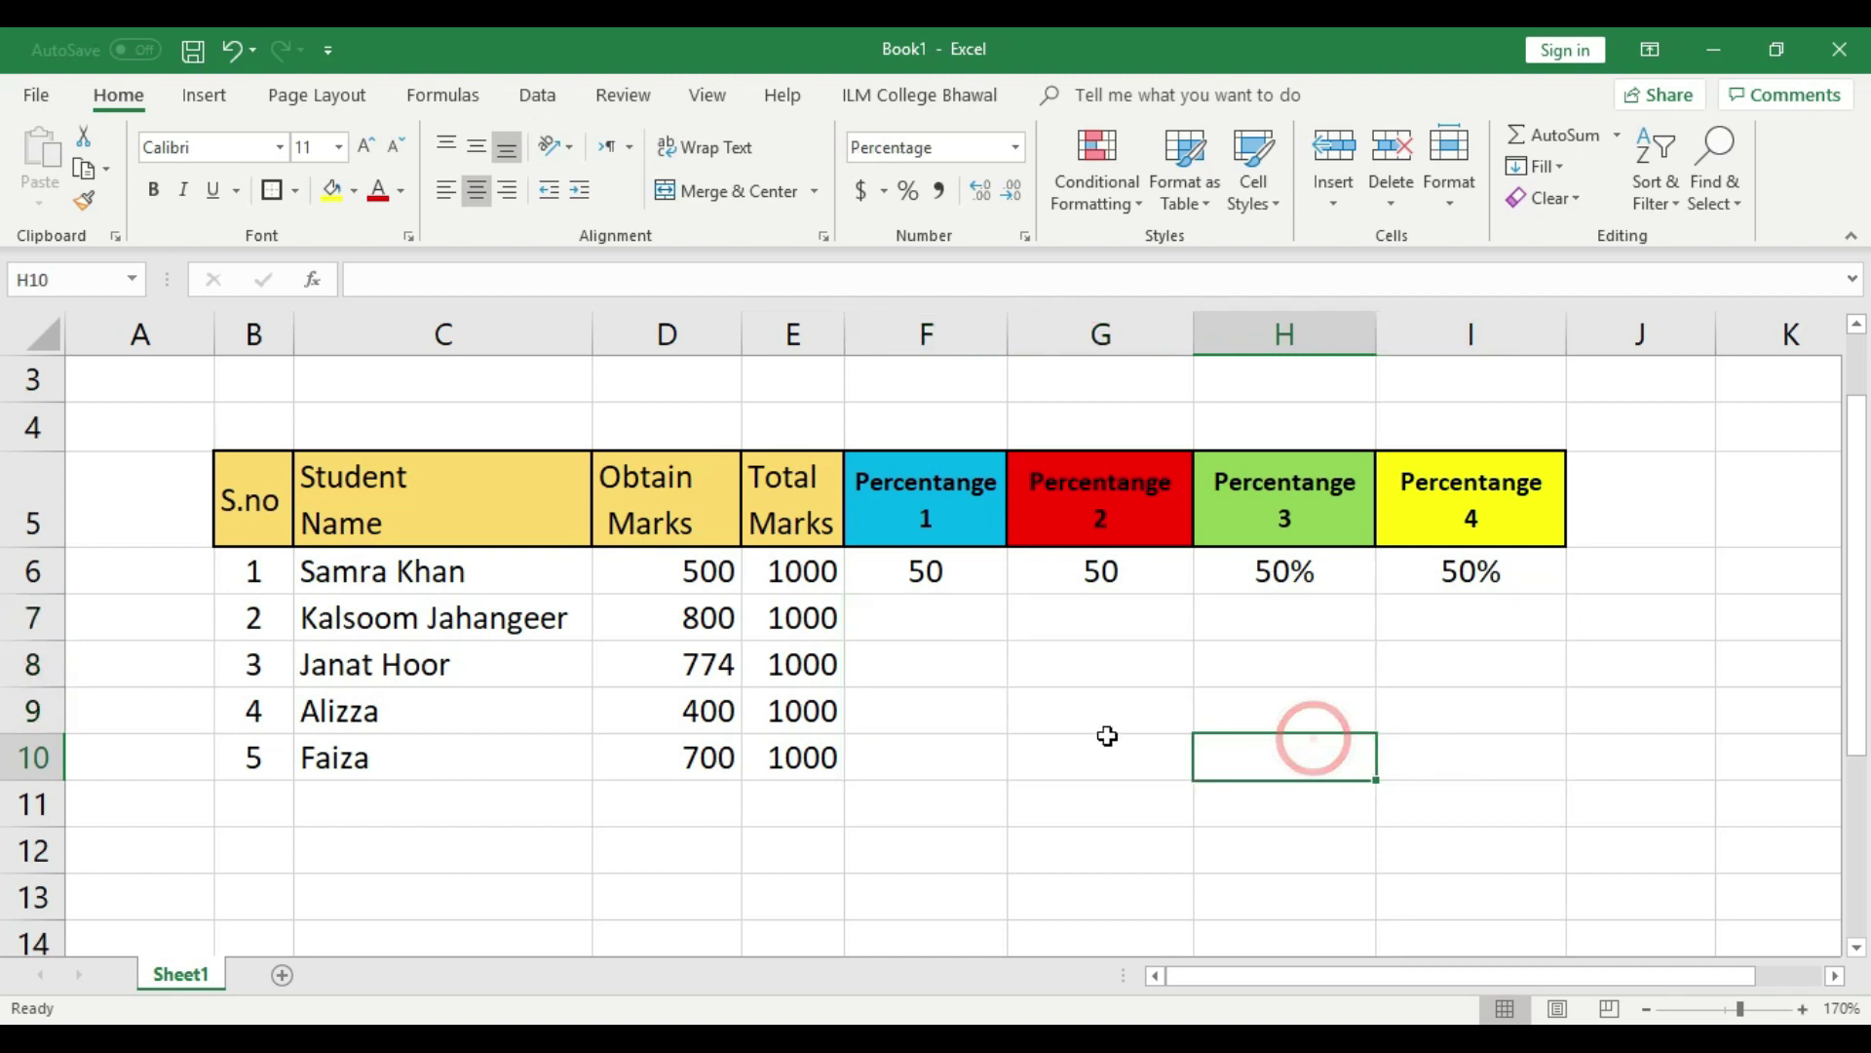
pyautogui.click(952, 676)
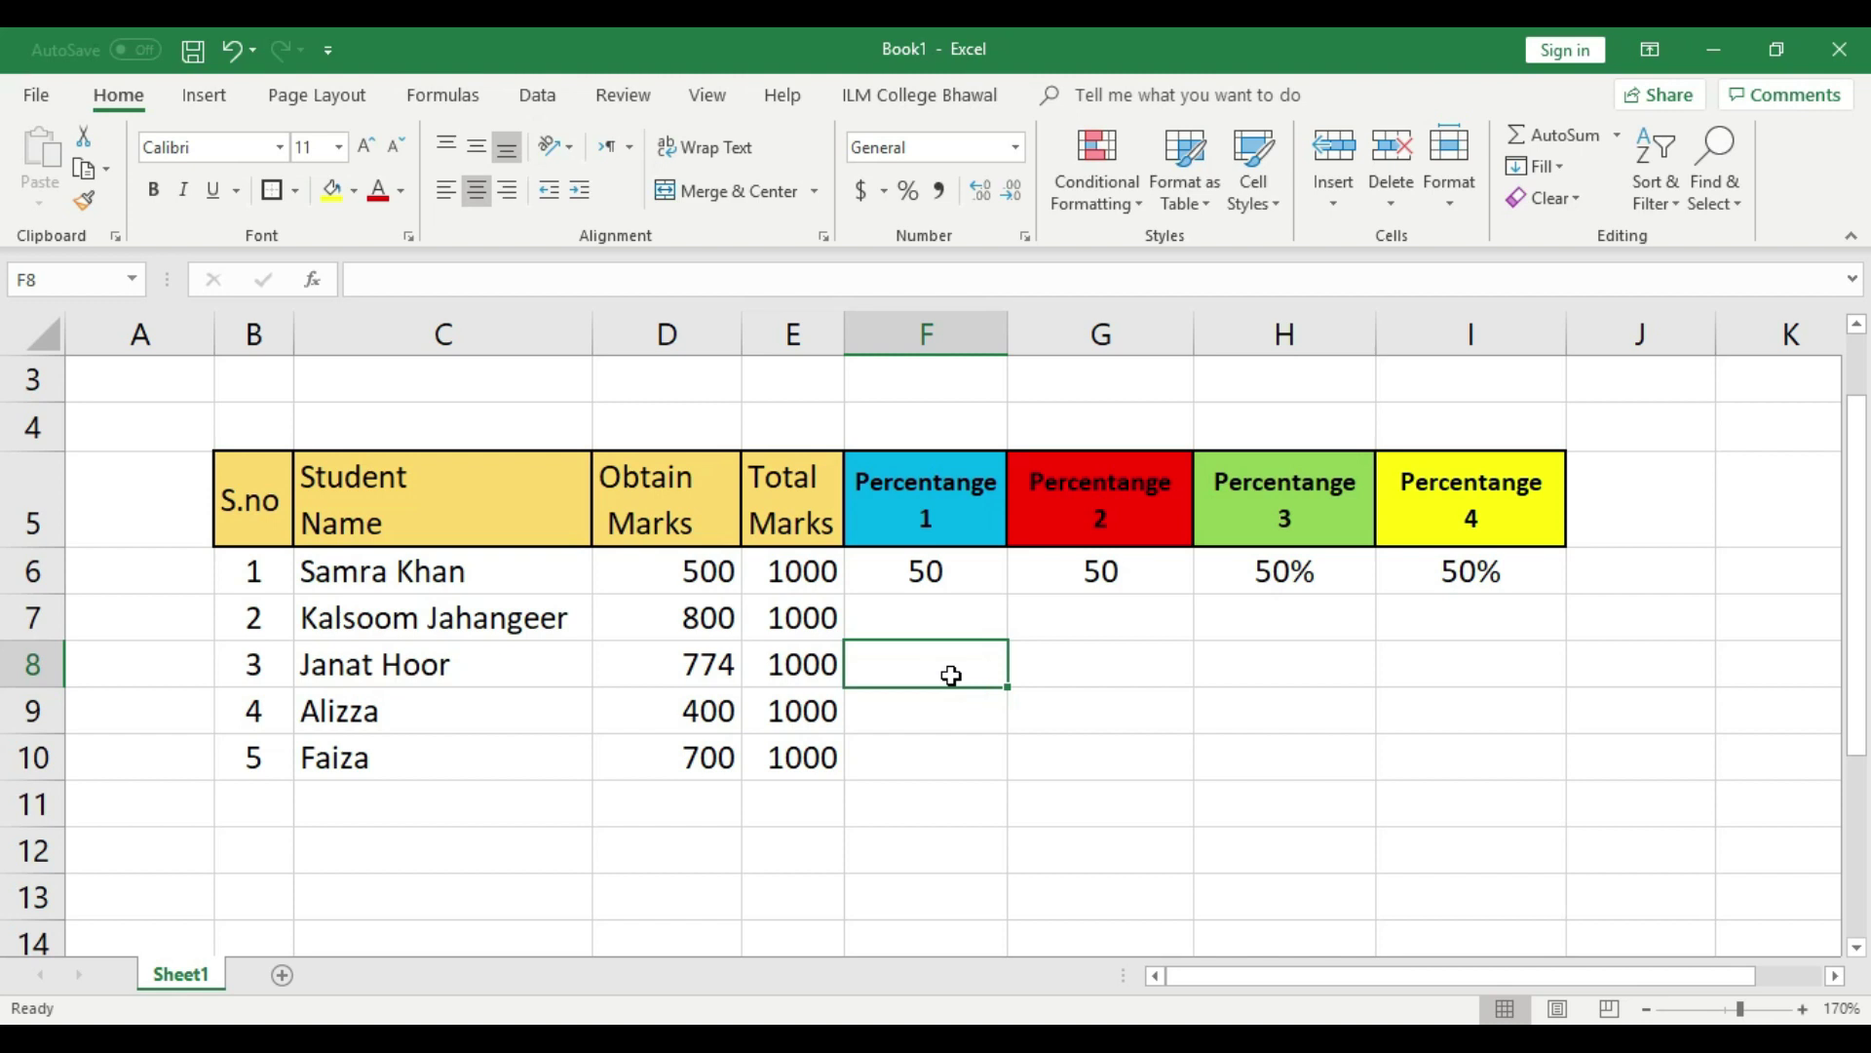
pyautogui.write('=500')
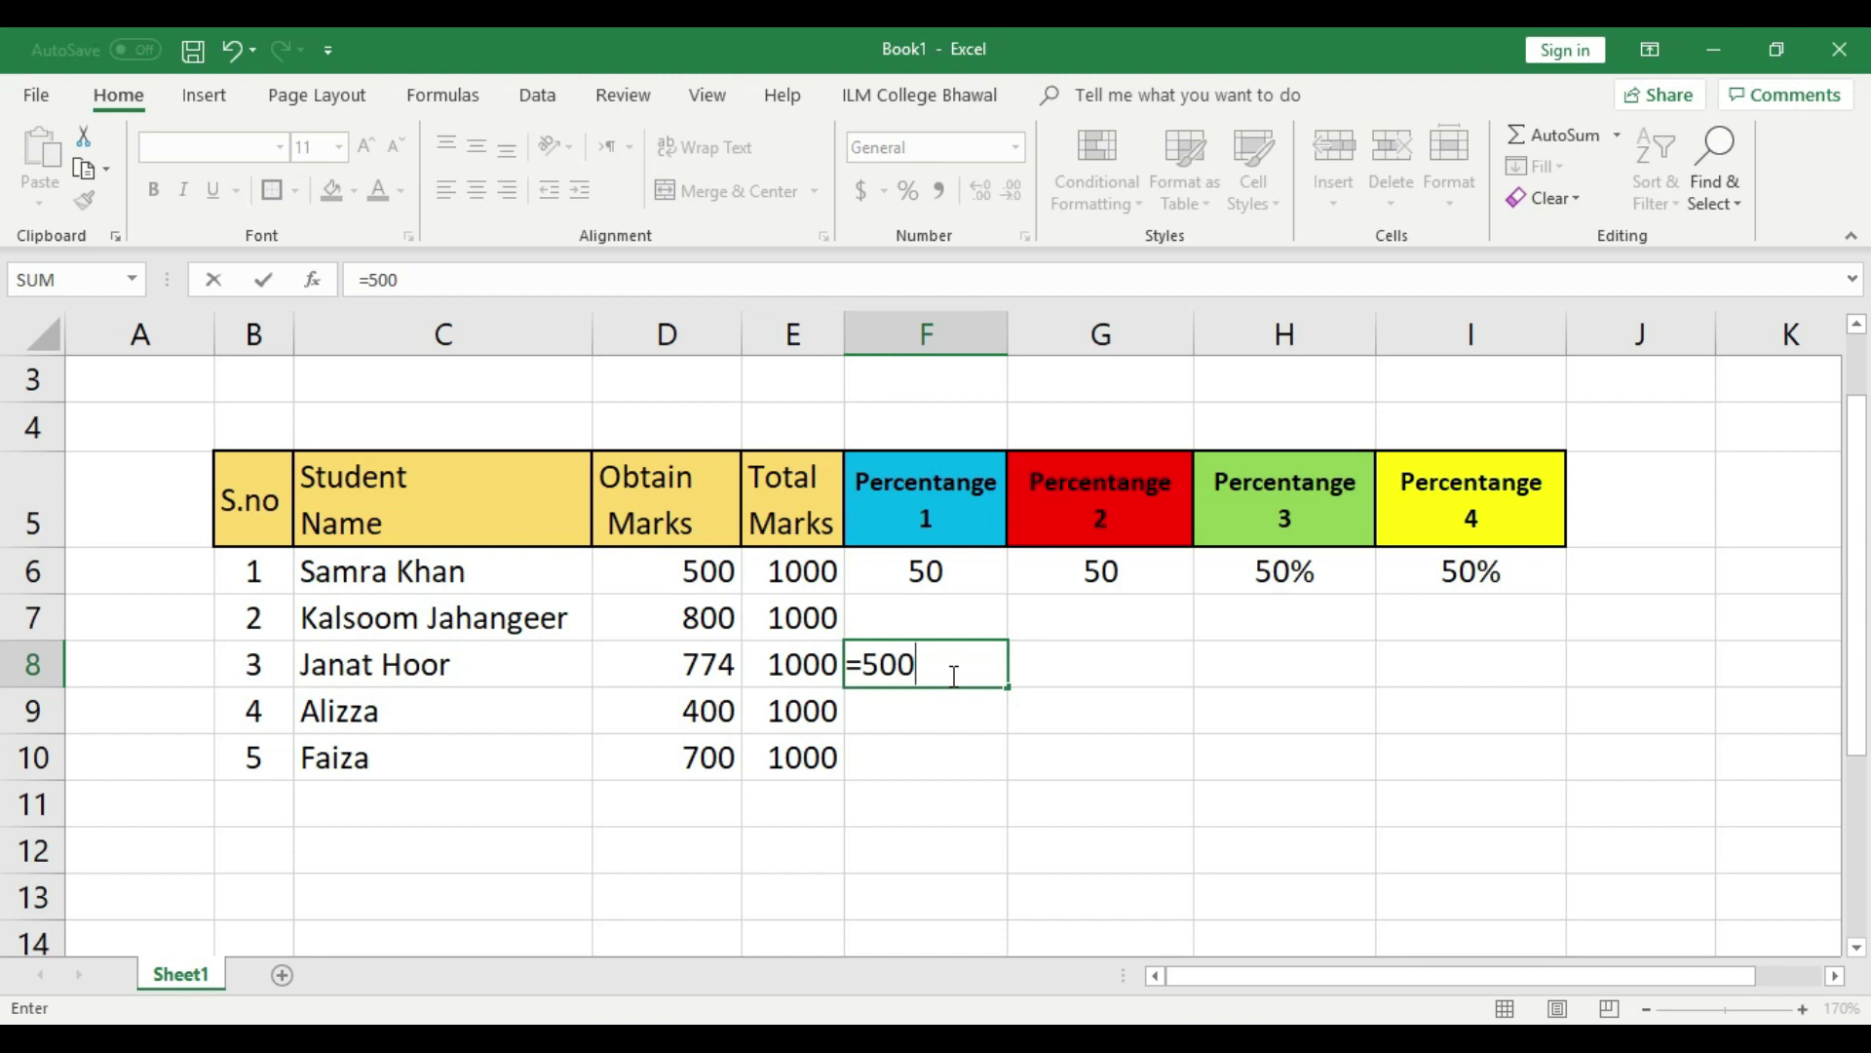
pyautogui.write('/1000')
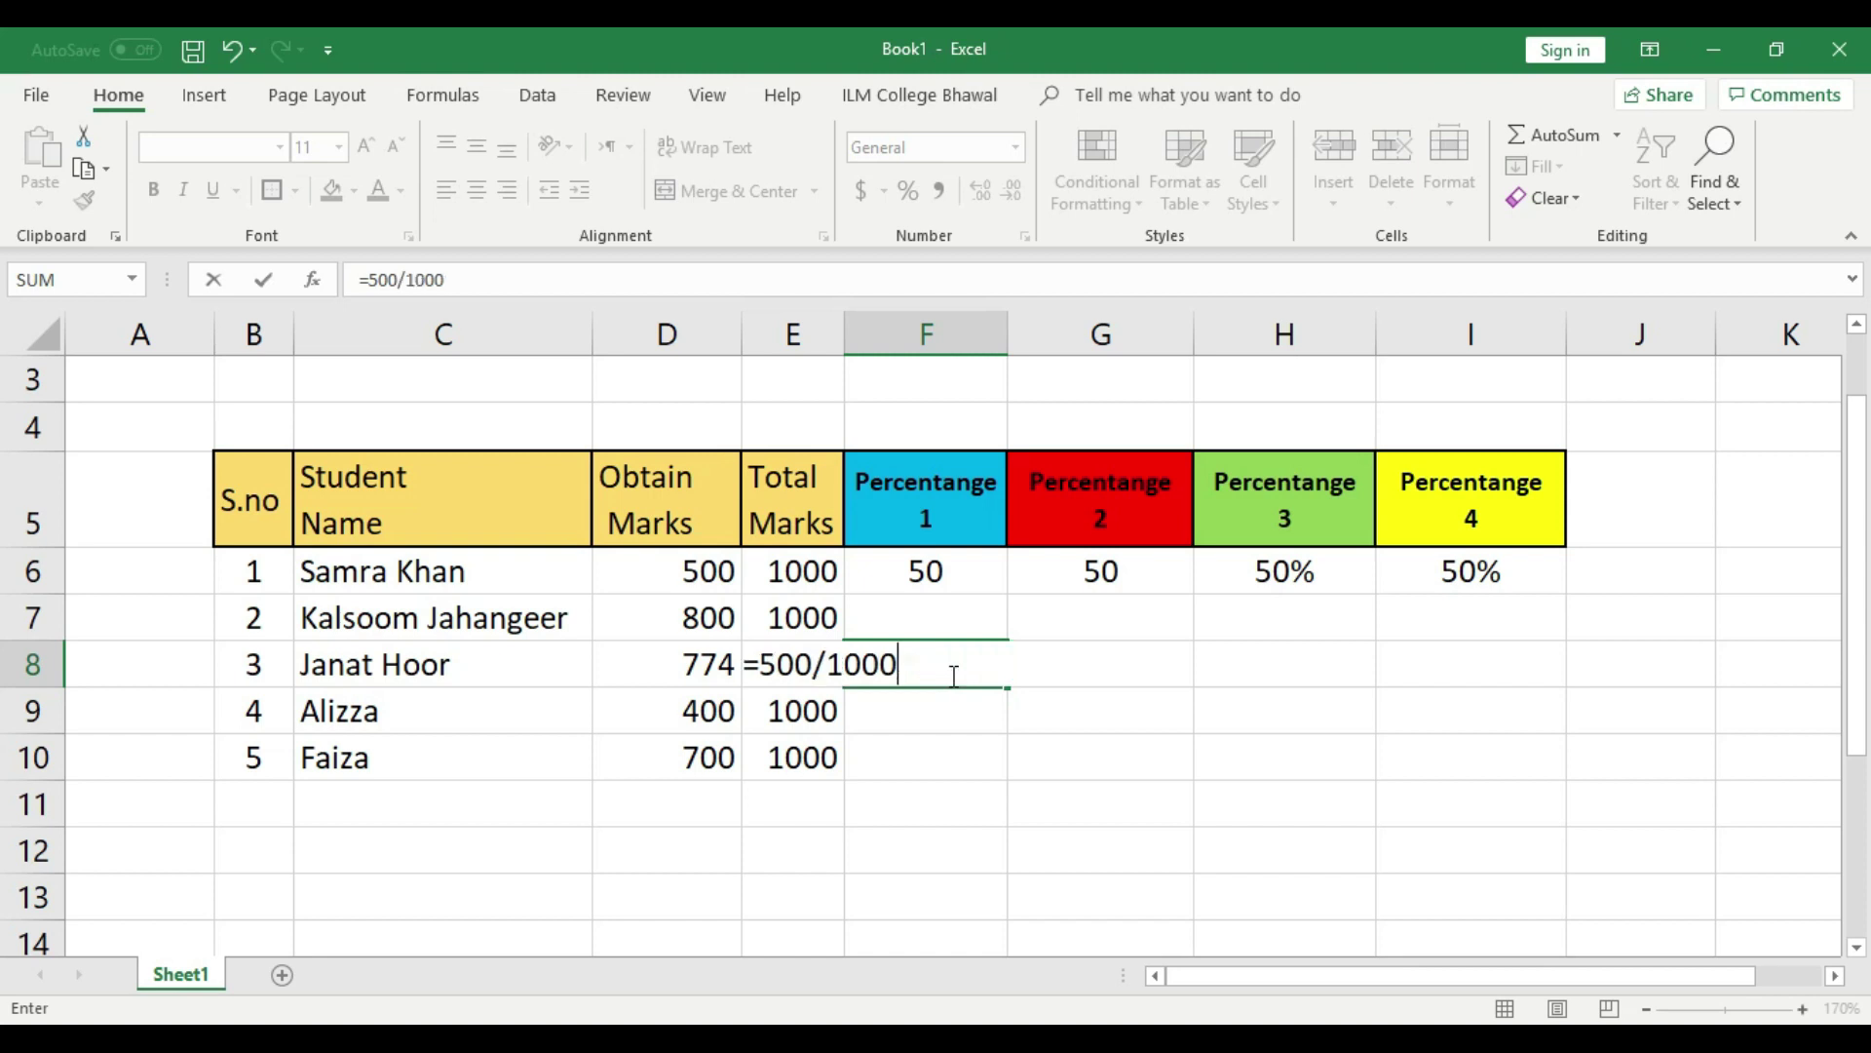
pyautogui.write('*100')
pyautogui.press('Return')
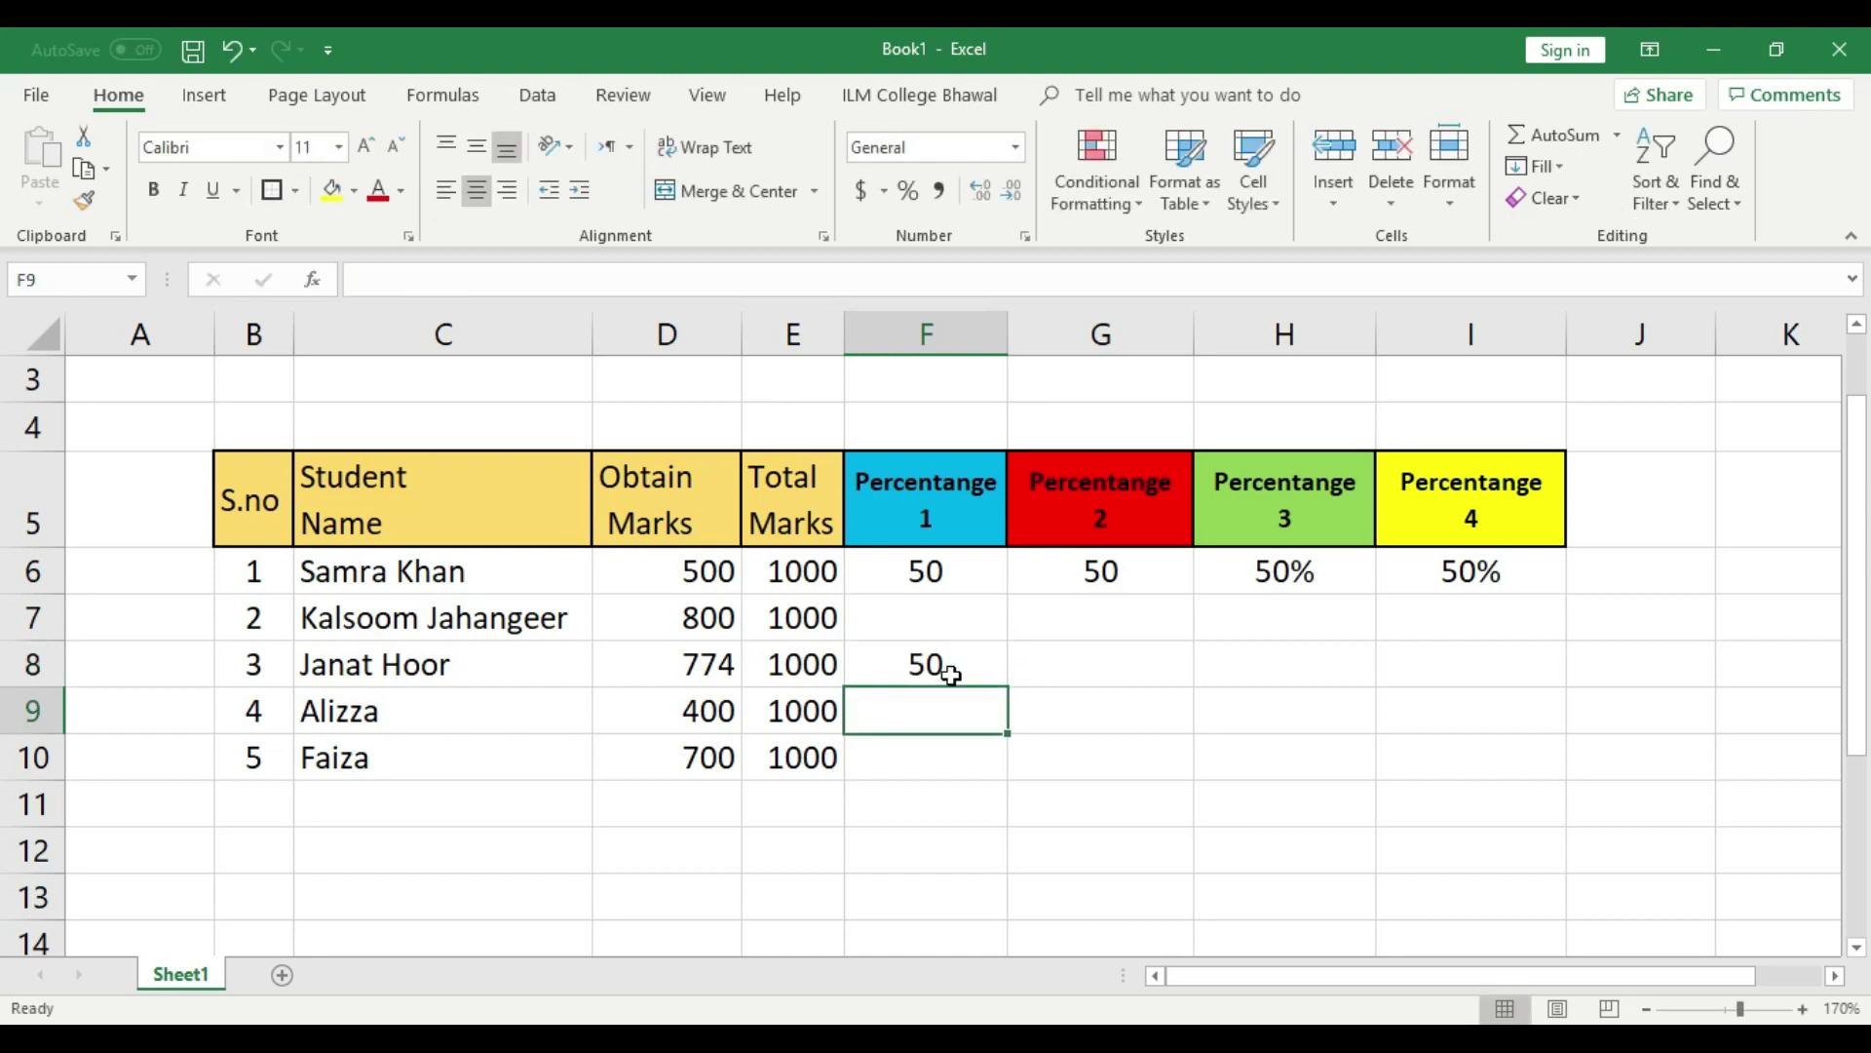
# Replace F8's formula with =D8/1000*100, showing 77.4.
pyautogui.click(950, 674)
pyautogui.press('Delete')
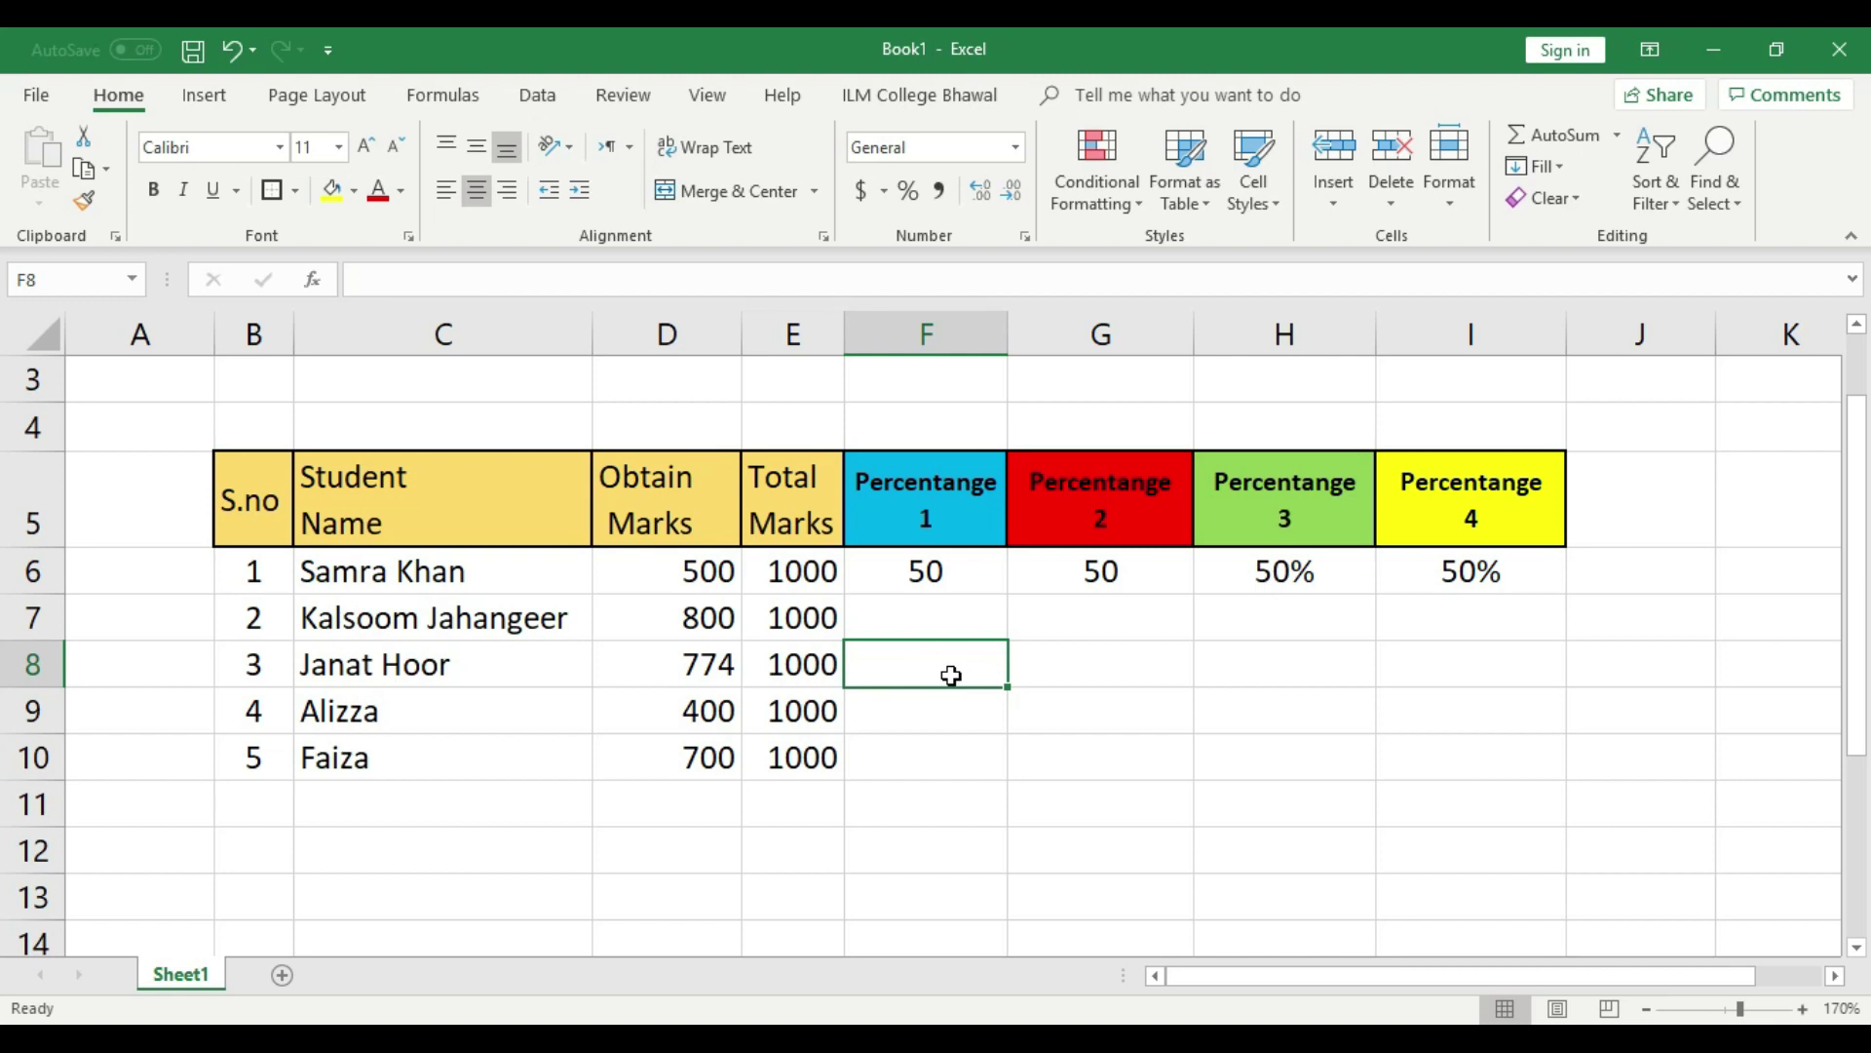
pyautogui.write('=')
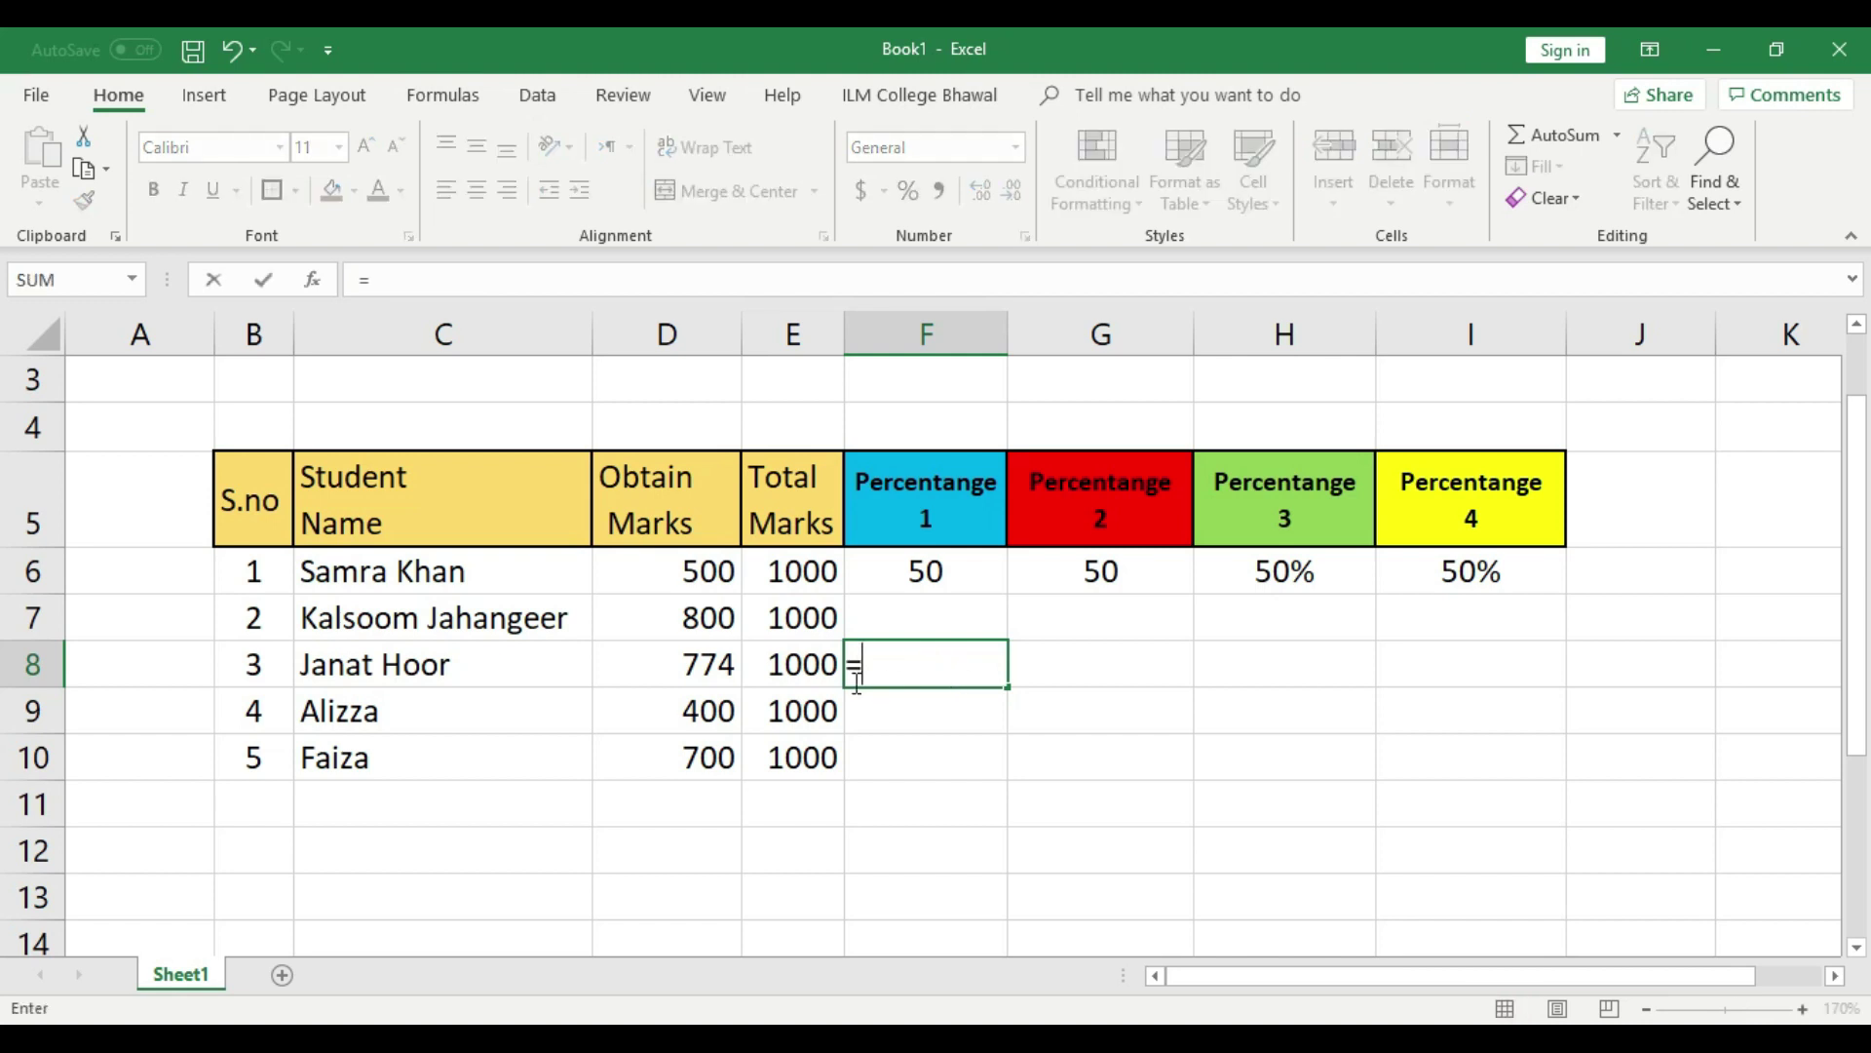
pyautogui.click(714, 674)
pyautogui.write('*')
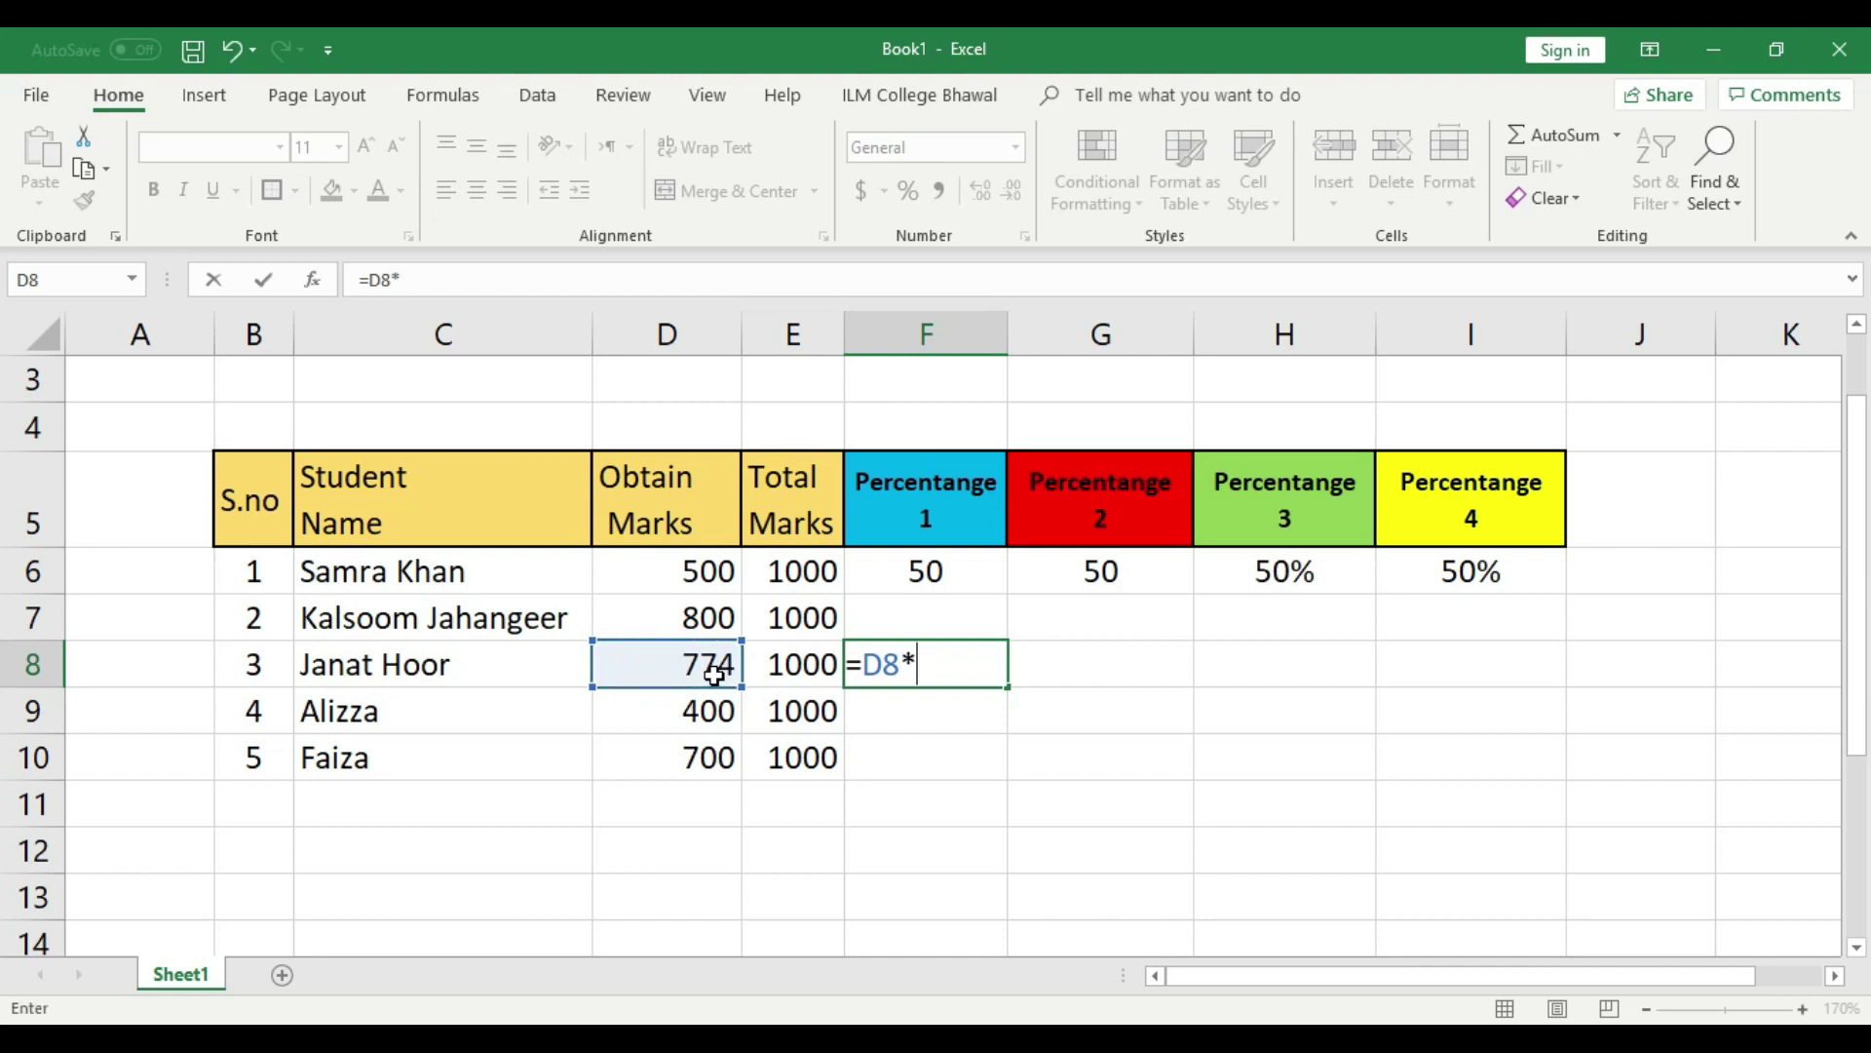
pyautogui.press('BackSpace')
pyautogui.write('/1000')
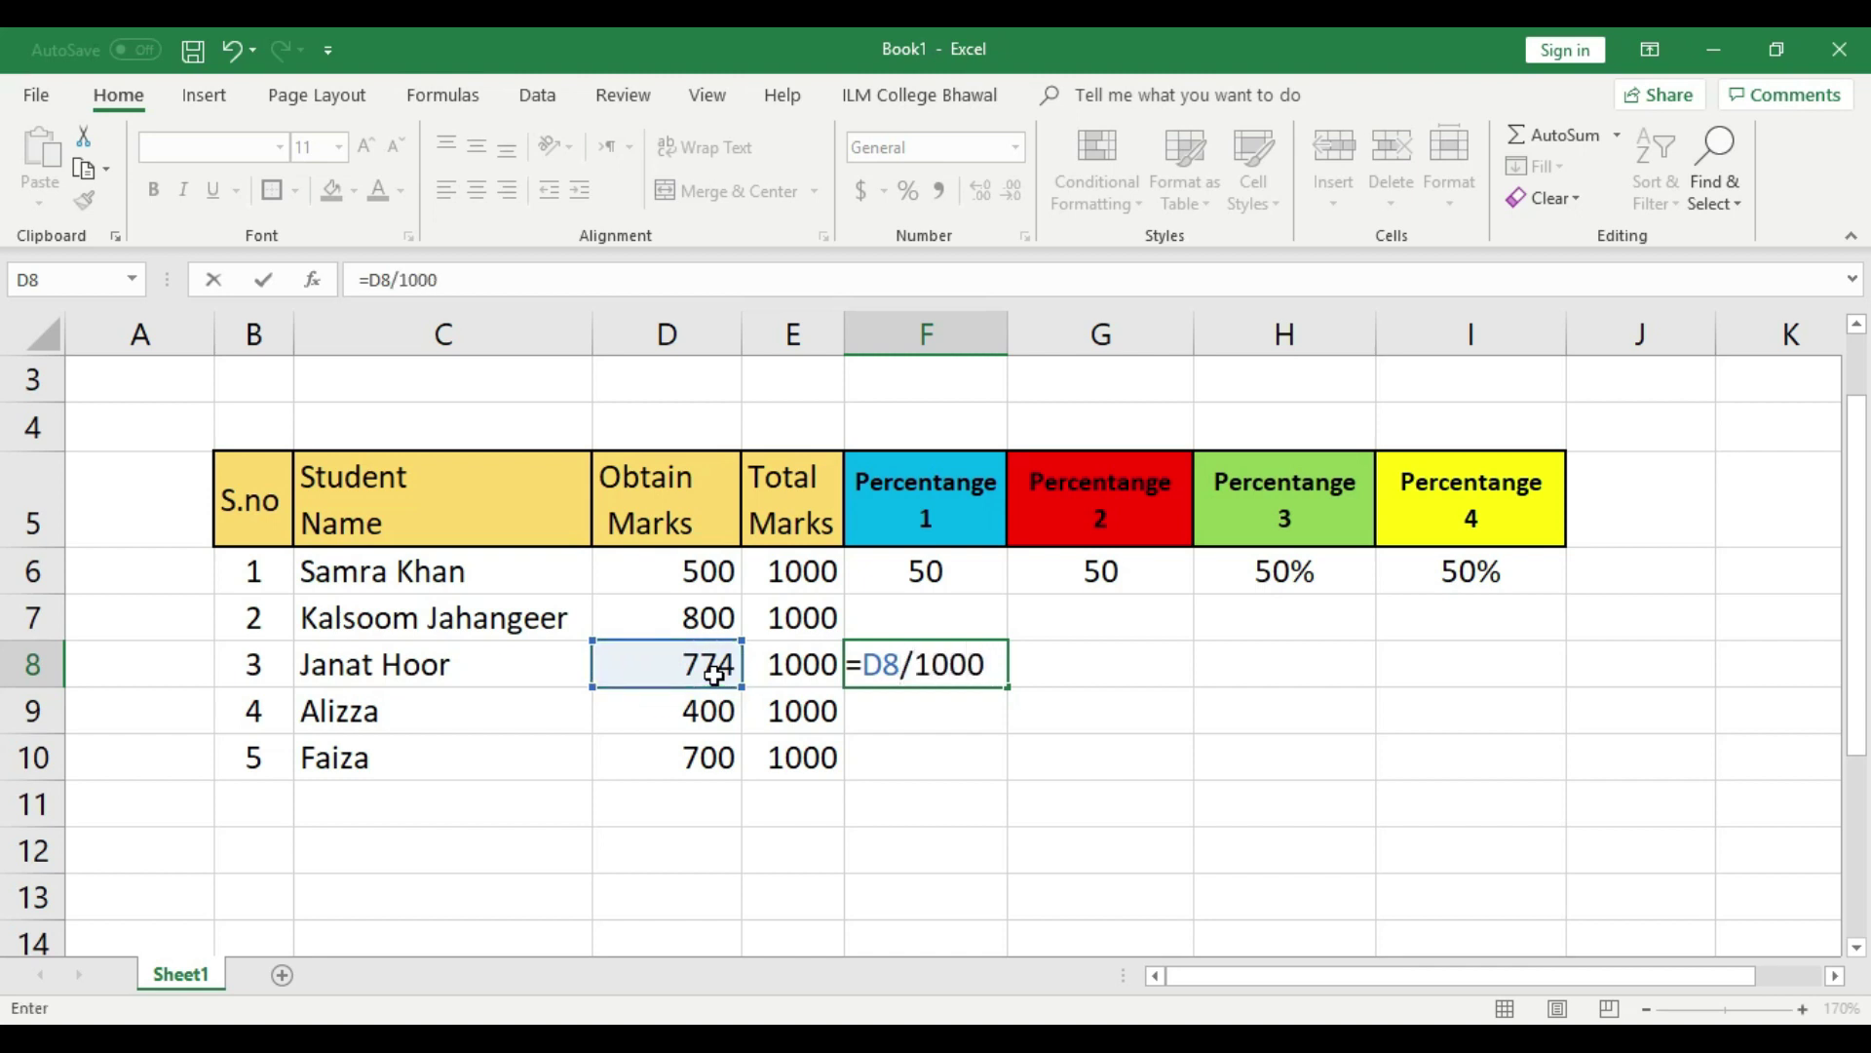
pyautogui.write('*100')
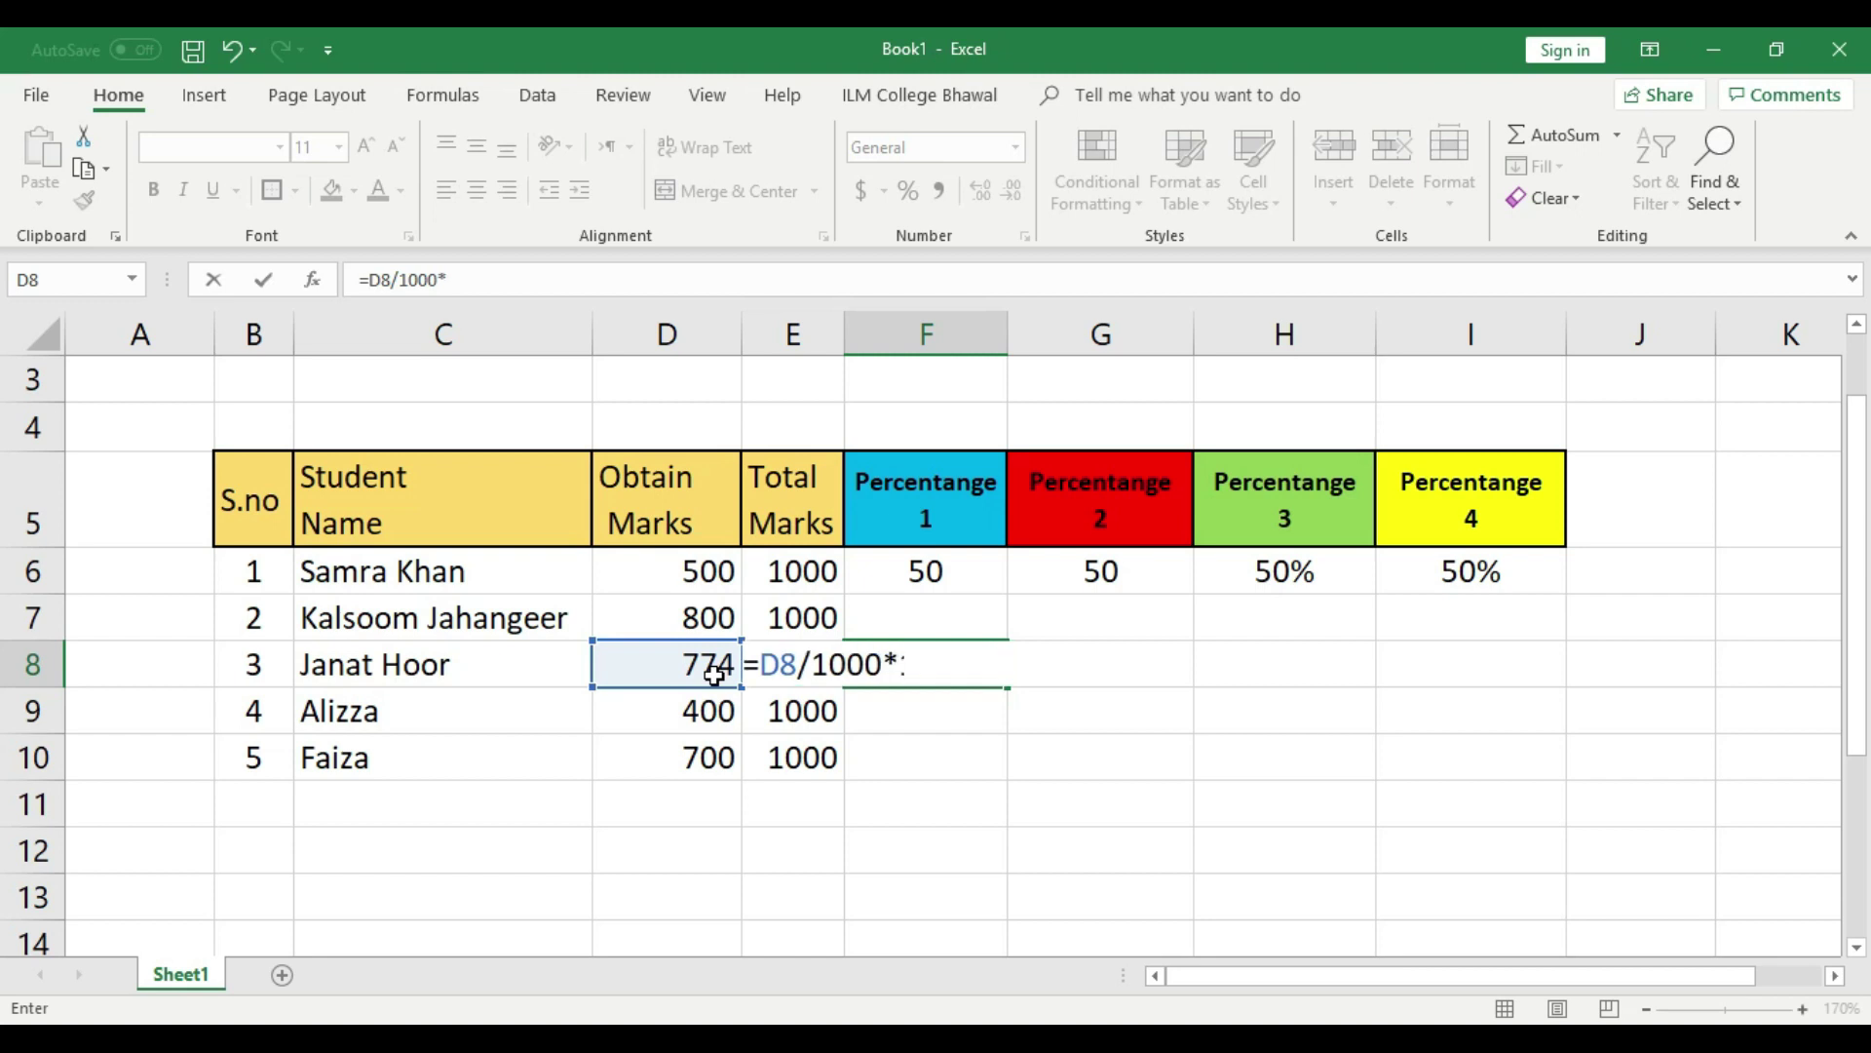
pyautogui.press('Return')
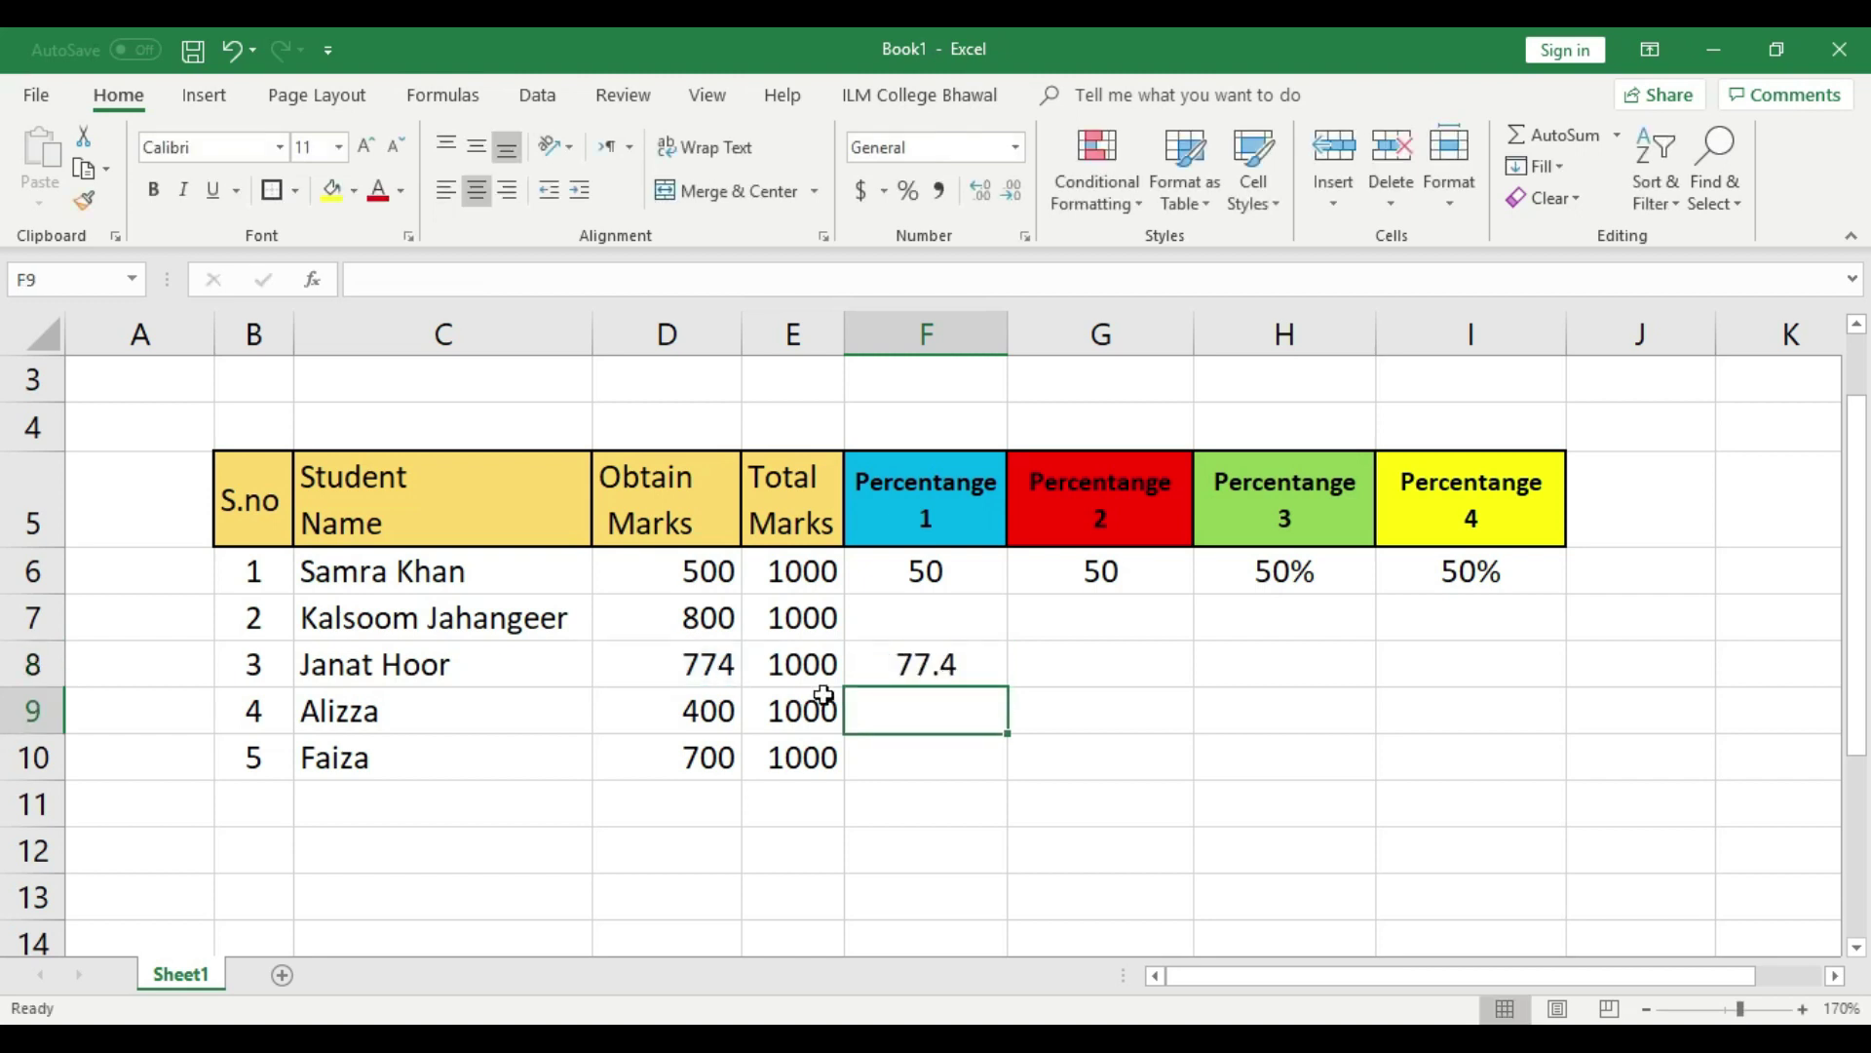
pyautogui.click(892, 663)
pyautogui.click(1141, 662)
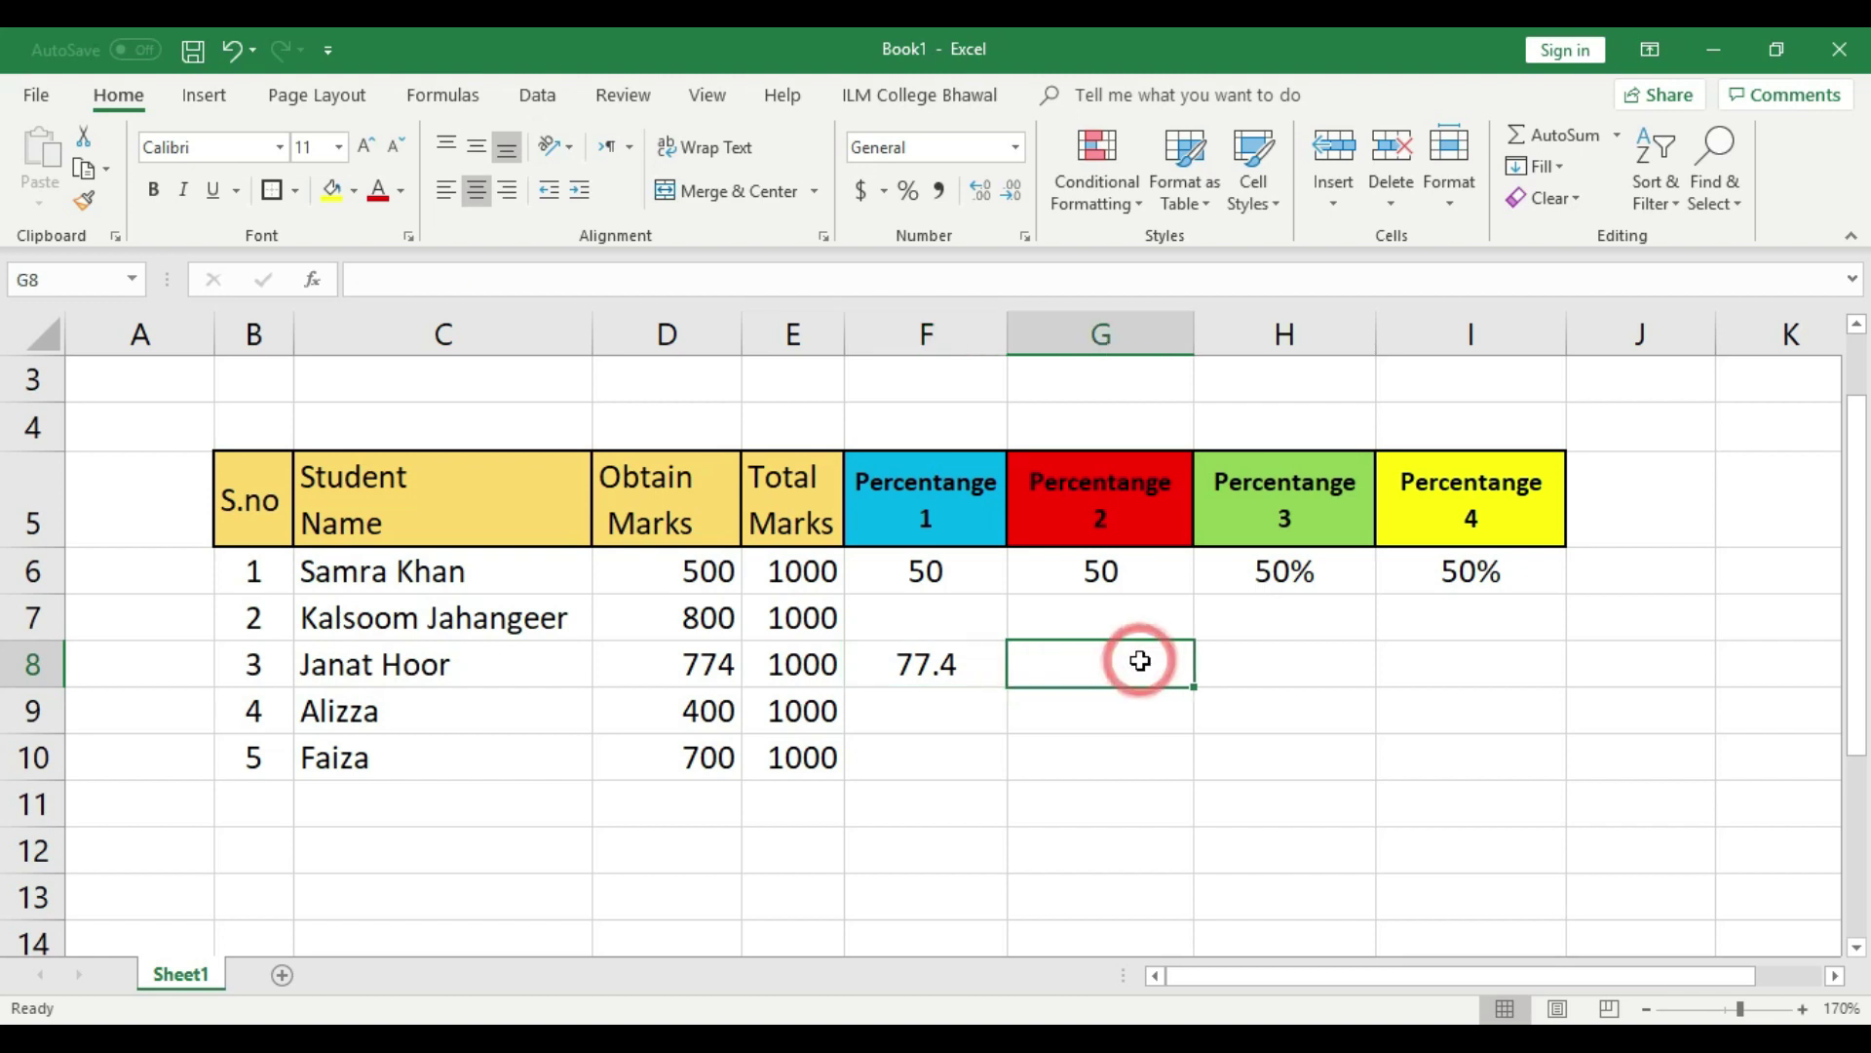
# Enter =D8*100/E8 in G8, giving 77.4 under Percentage 2.
pyautogui.write('=')
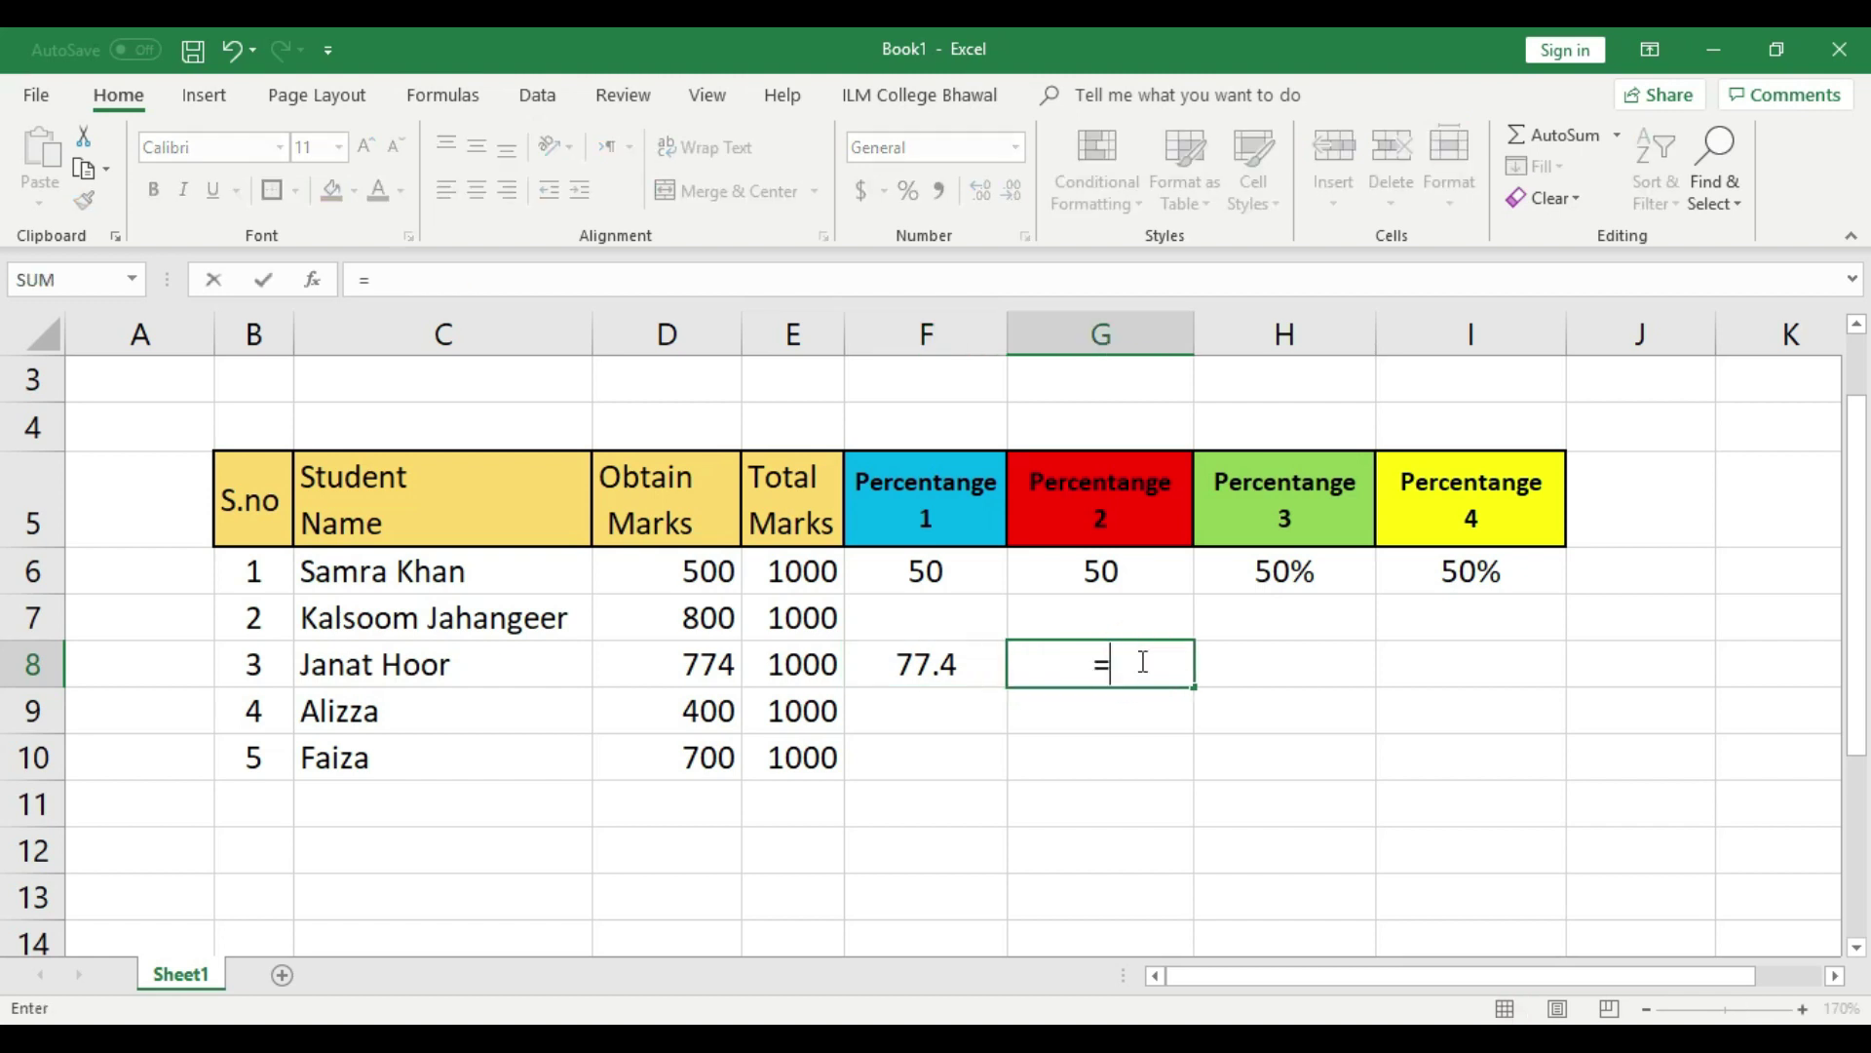
pyautogui.click(712, 663)
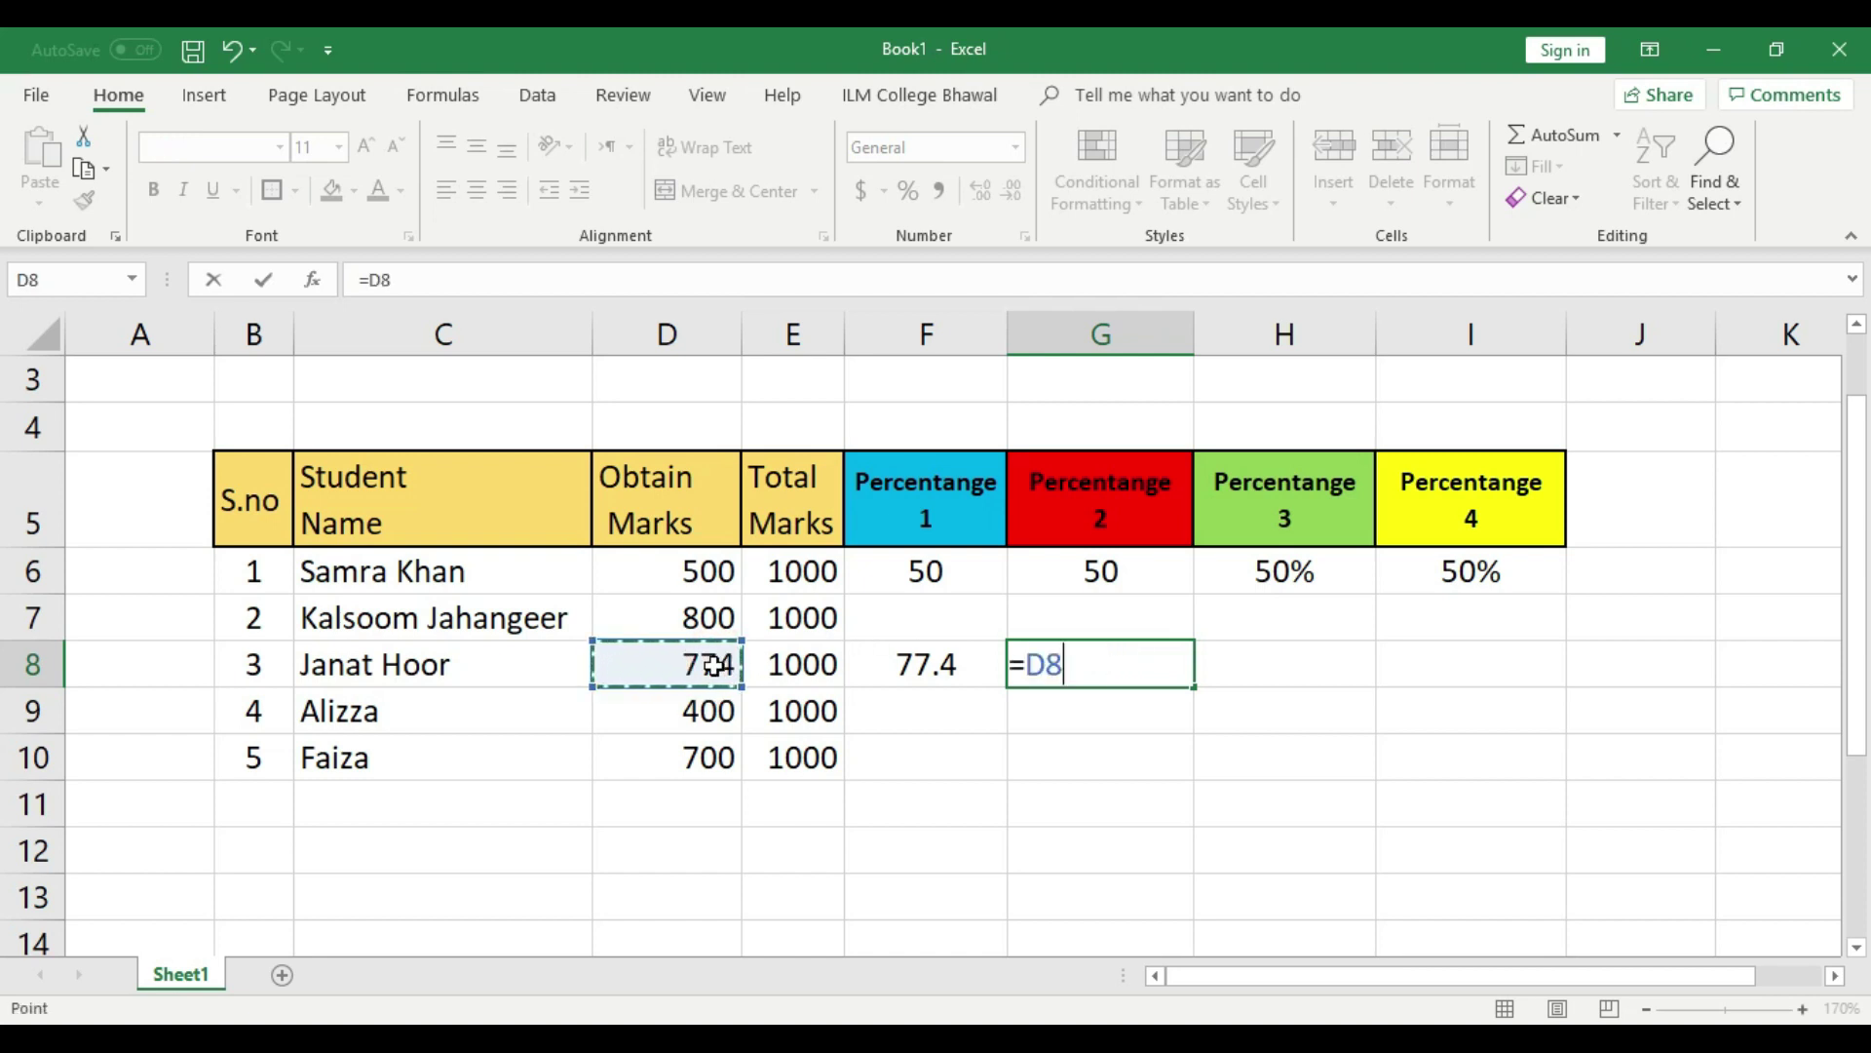
pyautogui.write('*')
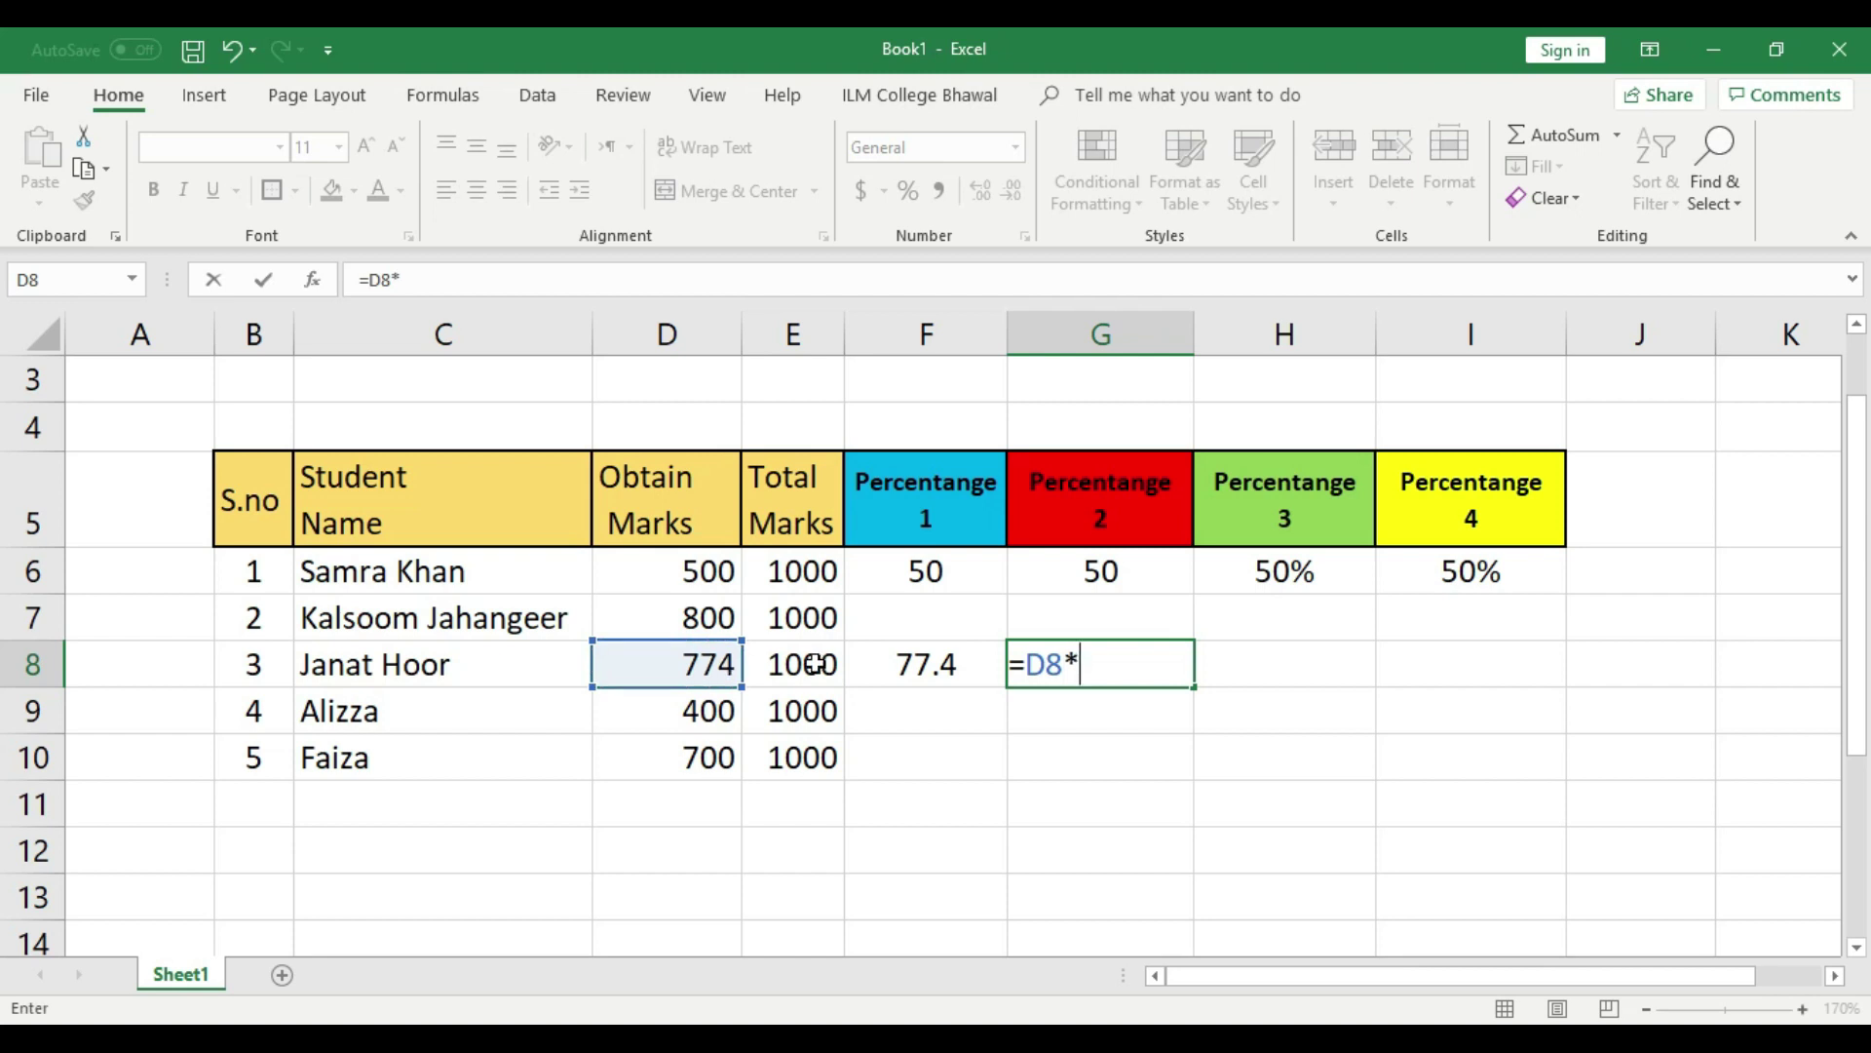
pyautogui.write('100/')
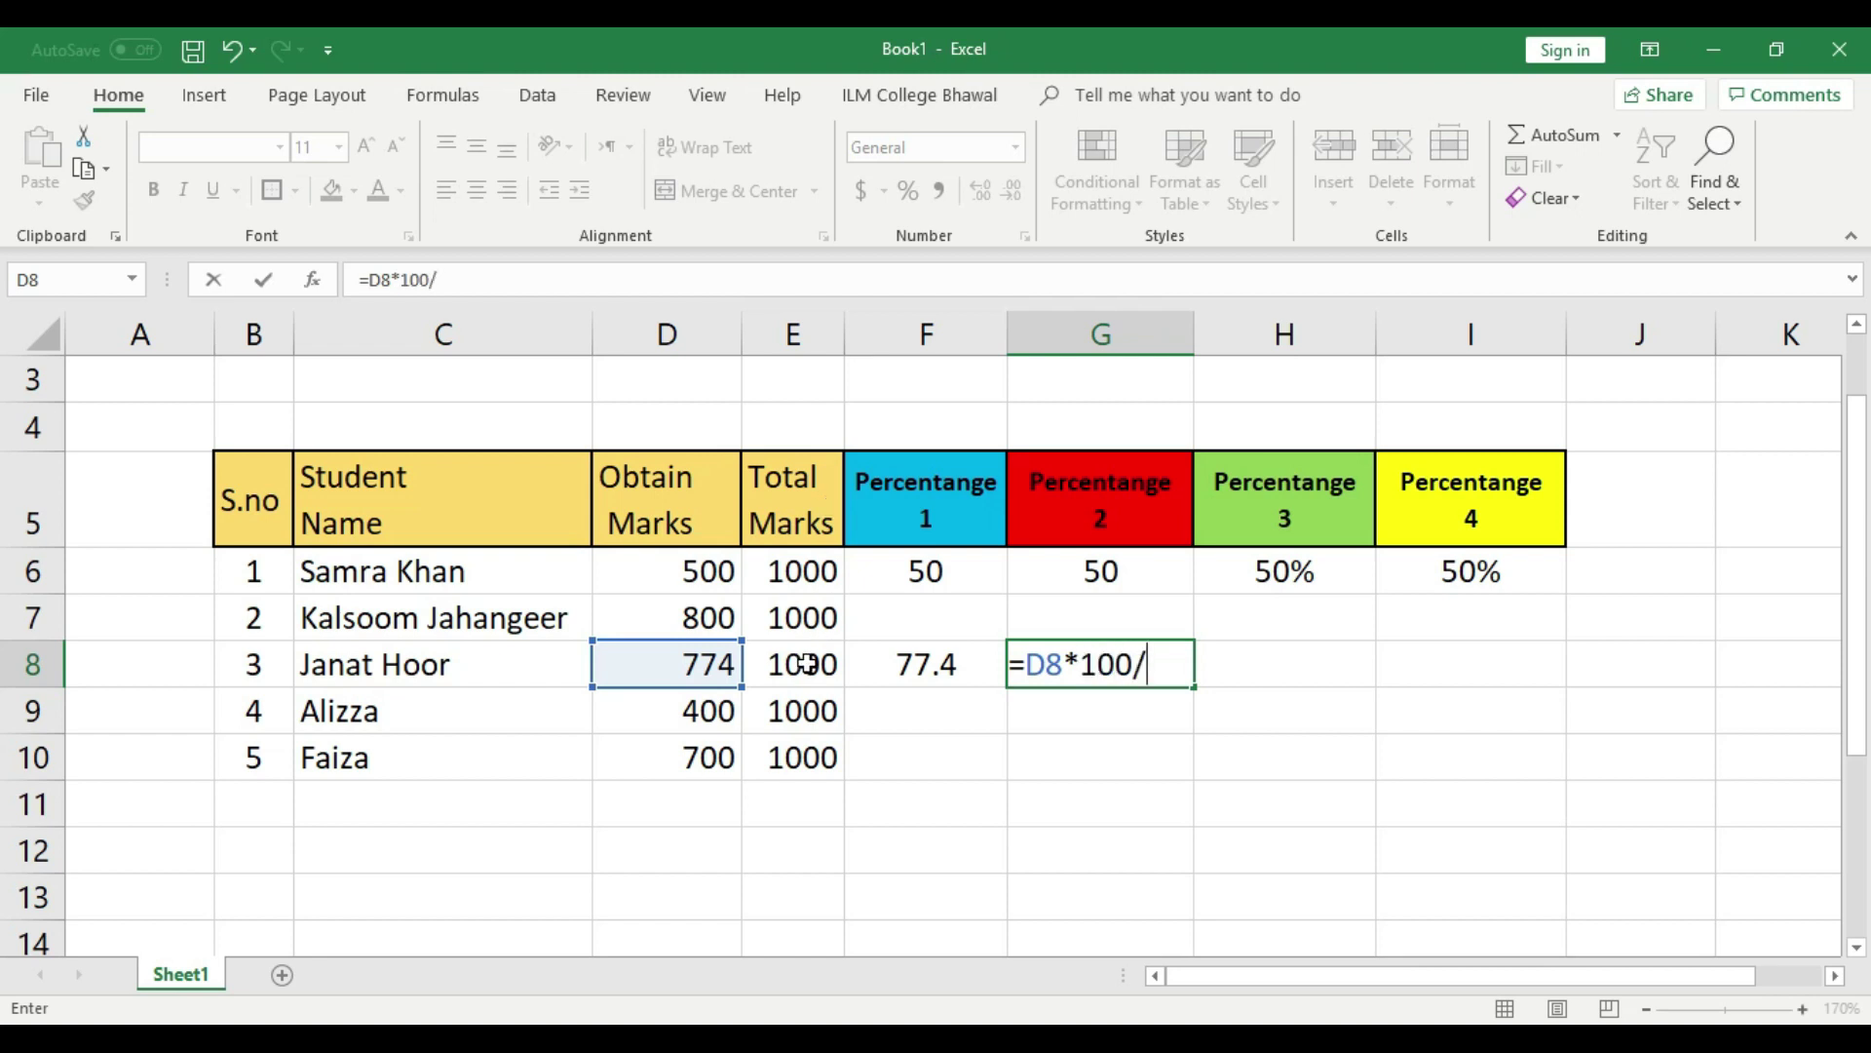
pyautogui.click(807, 664)
pyautogui.press('Return')
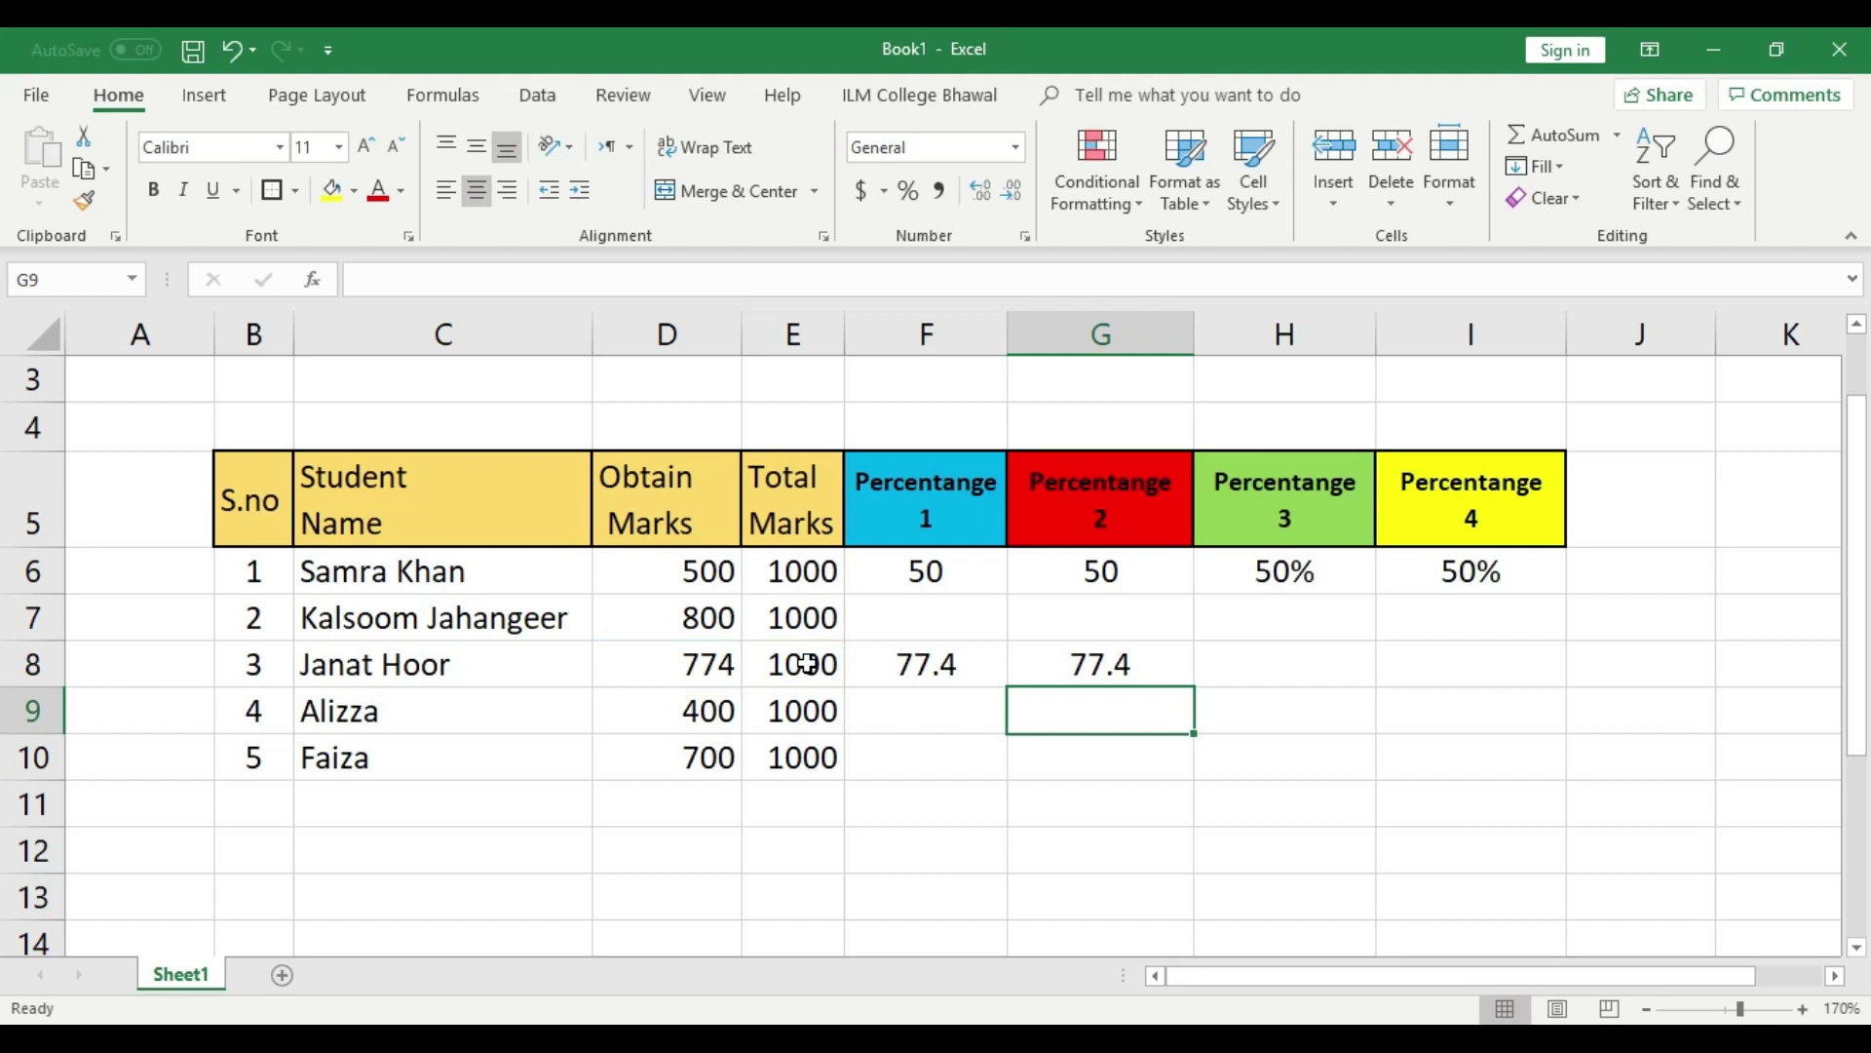
pyautogui.click(1303, 655)
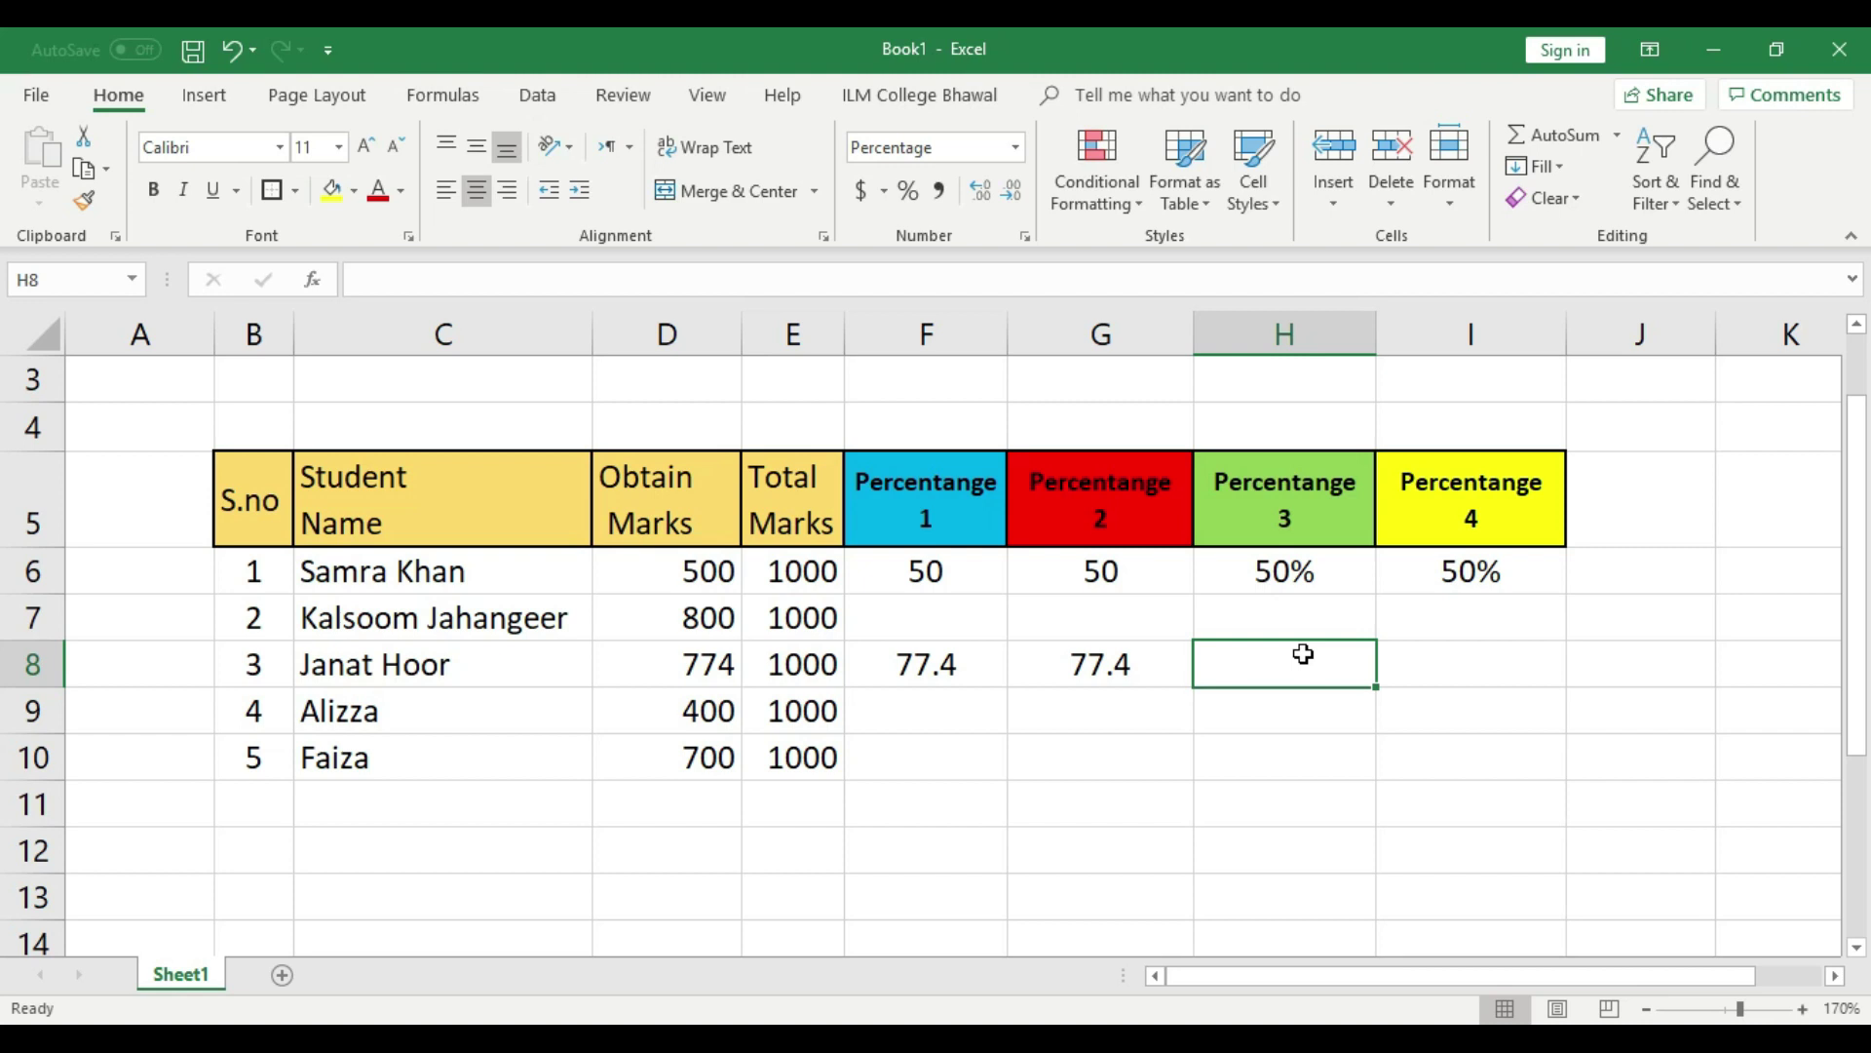
# Apply the Percentage number format to cell H8 through Format Cells.
pyautogui.rightClick(1303, 655)
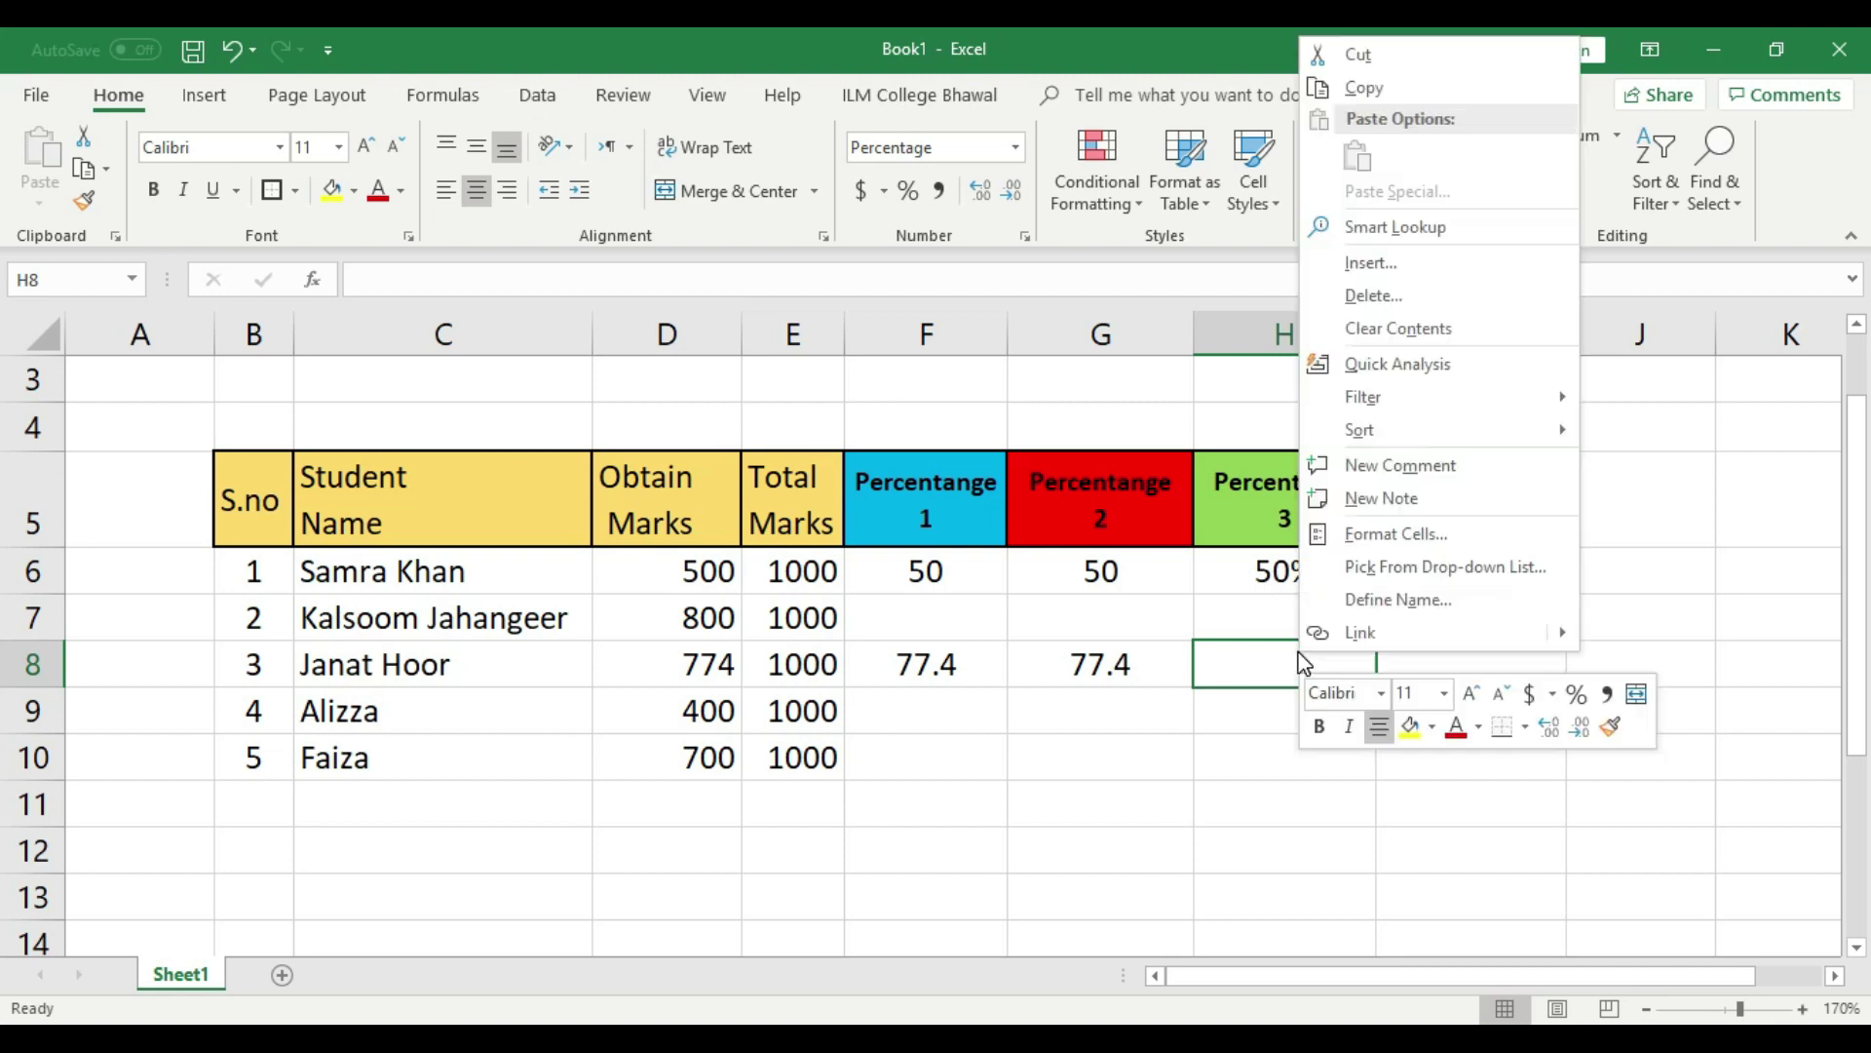
pyautogui.click(1413, 534)
pyautogui.click(1126, 434)
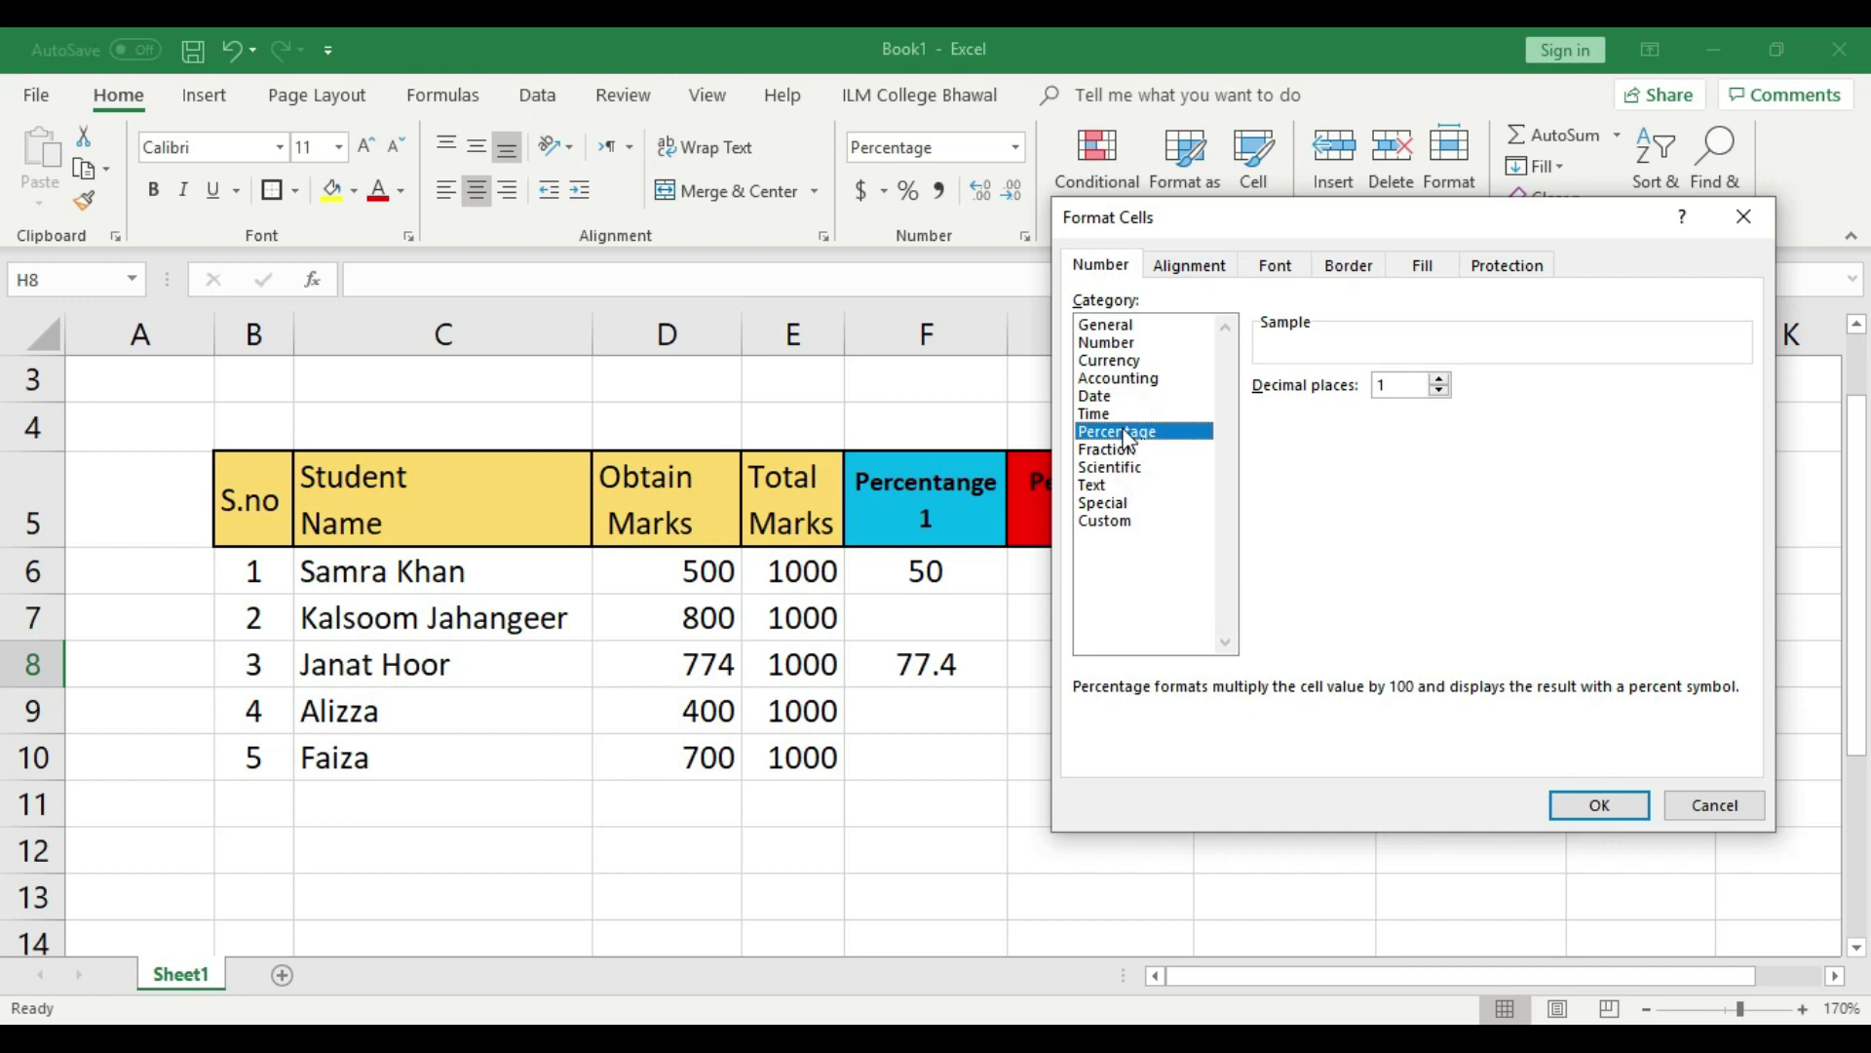
pyautogui.click(1599, 803)
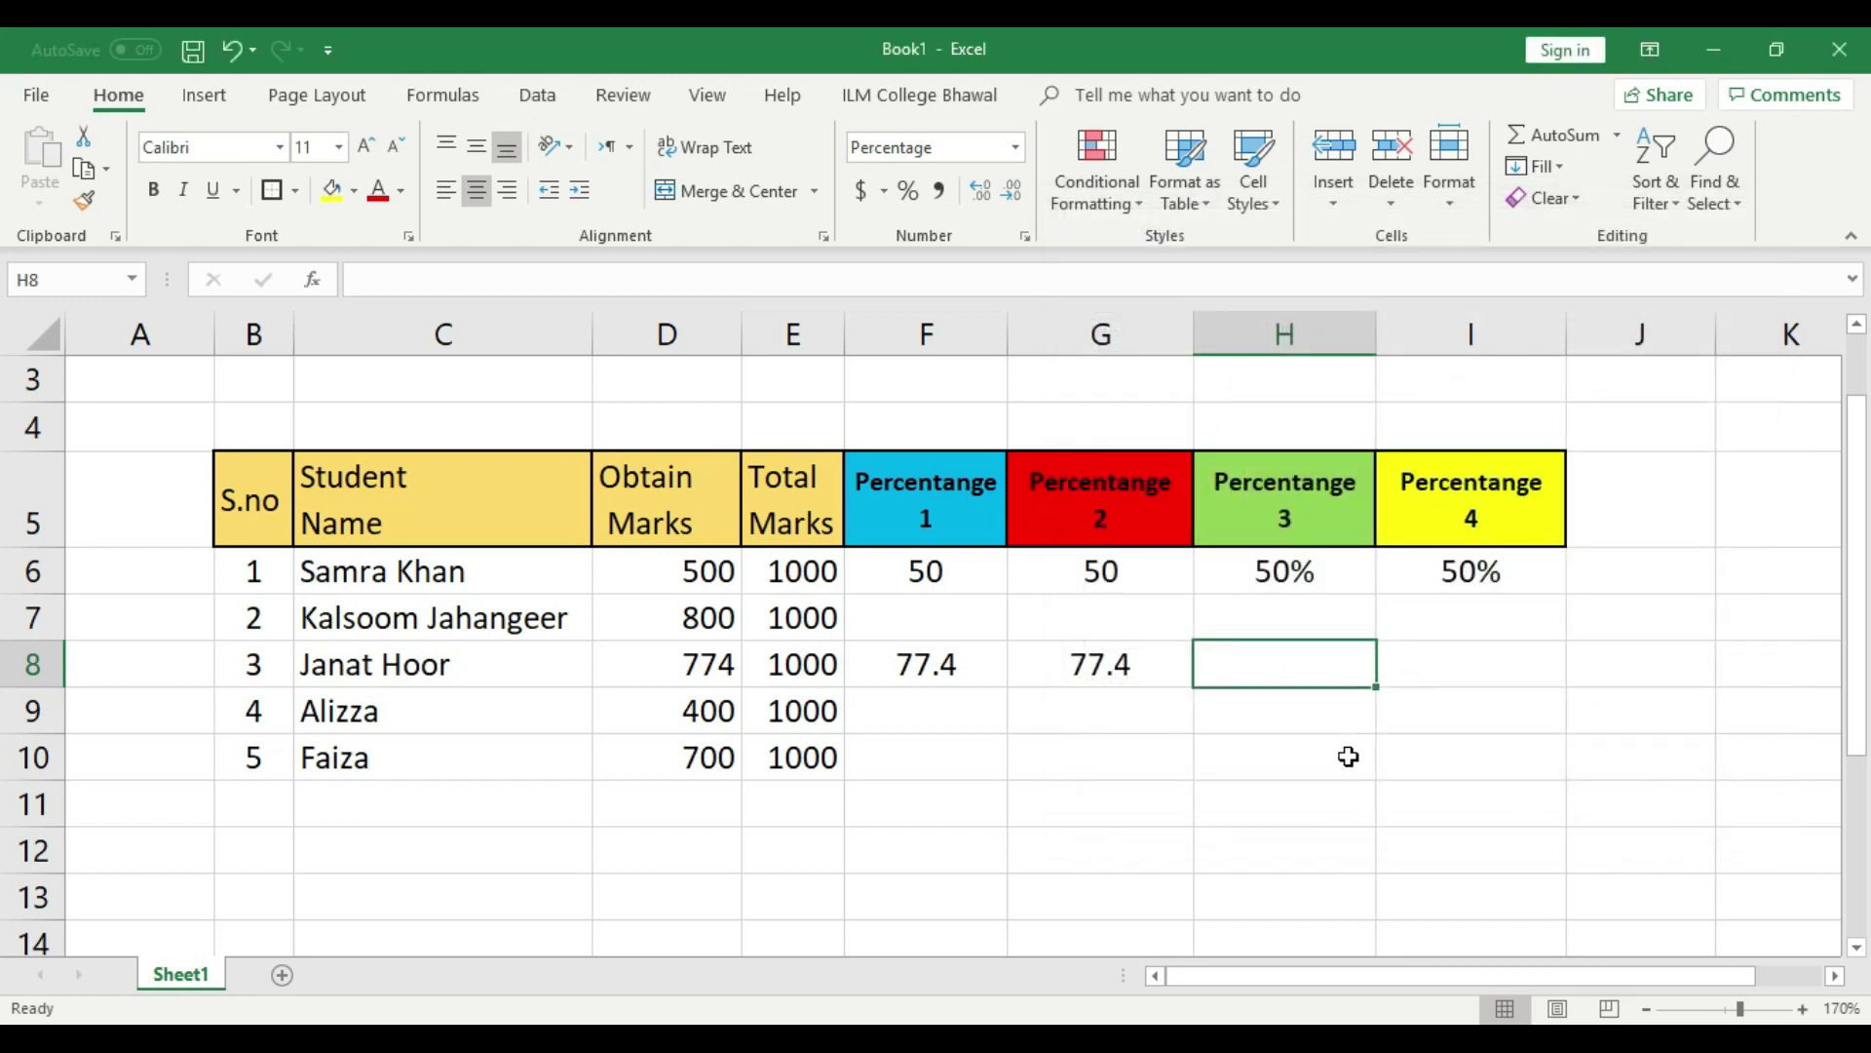
# Enter the formula =D8/E8 in H8 so it shows 77.4%.
pyautogui.write('=')
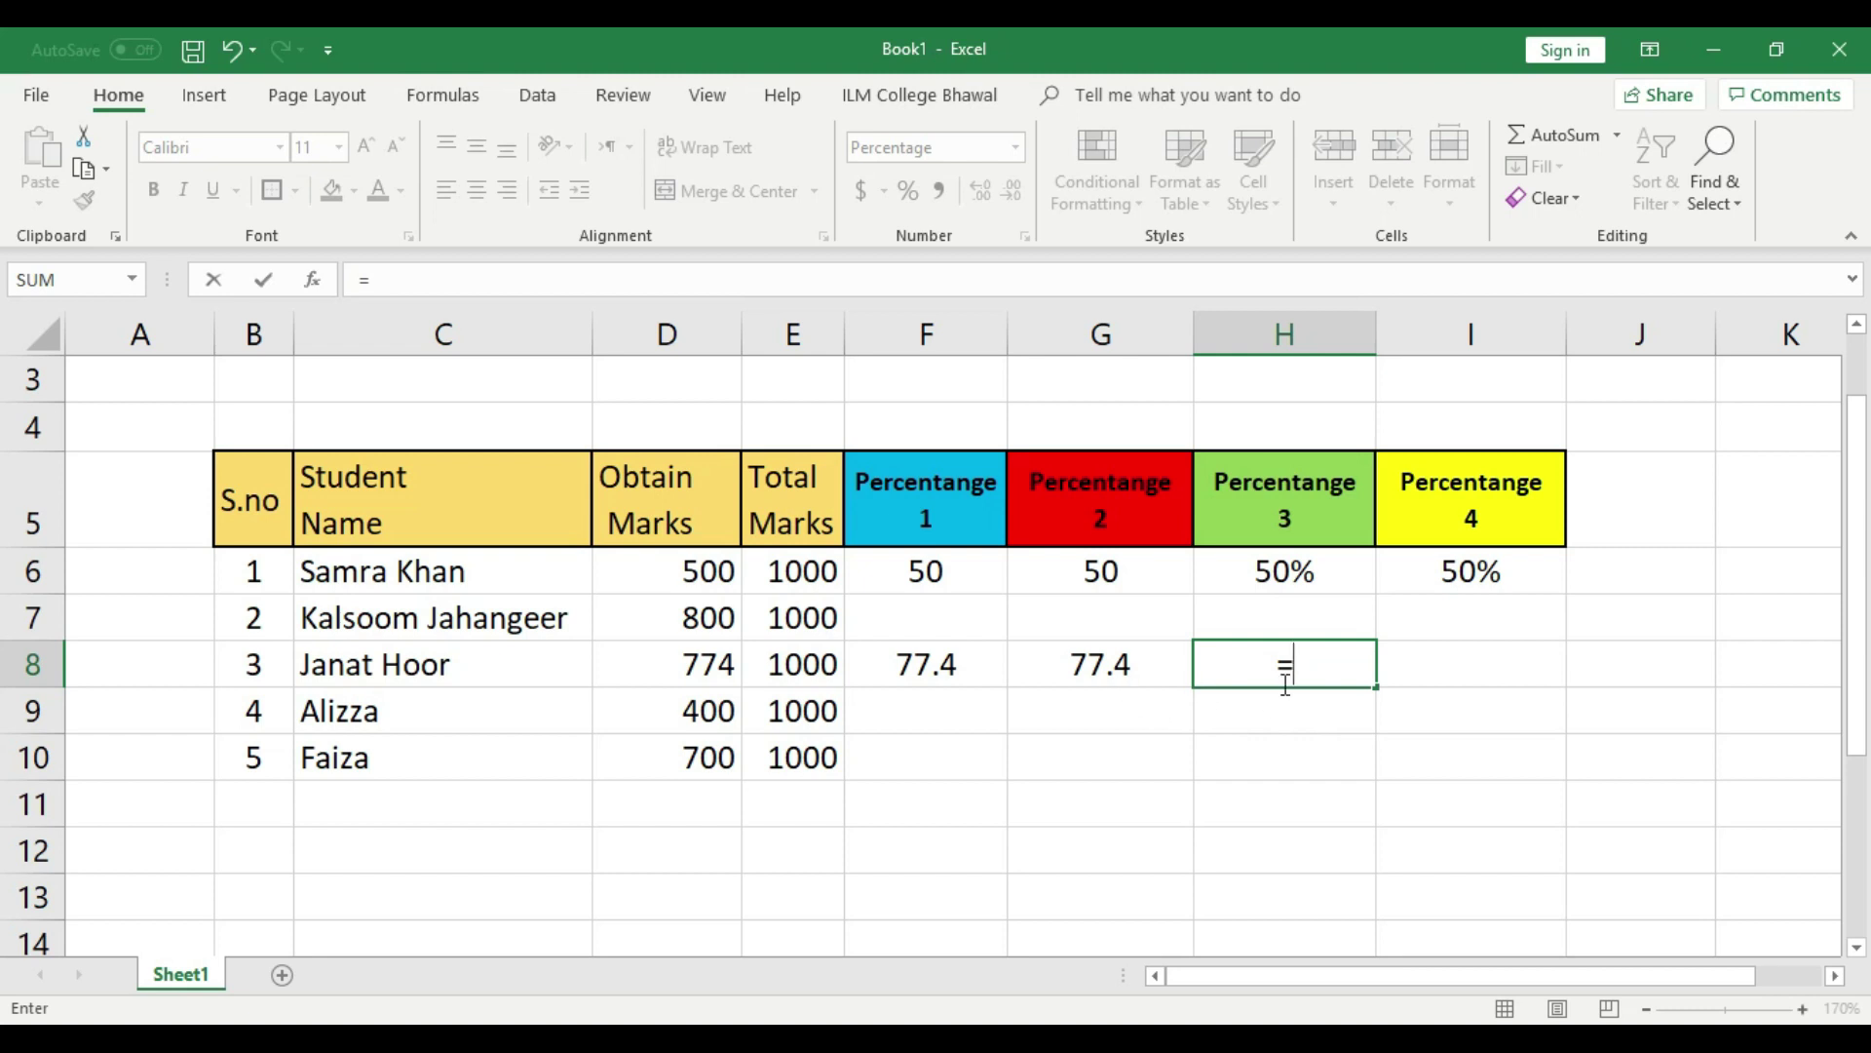
pyautogui.click(718, 672)
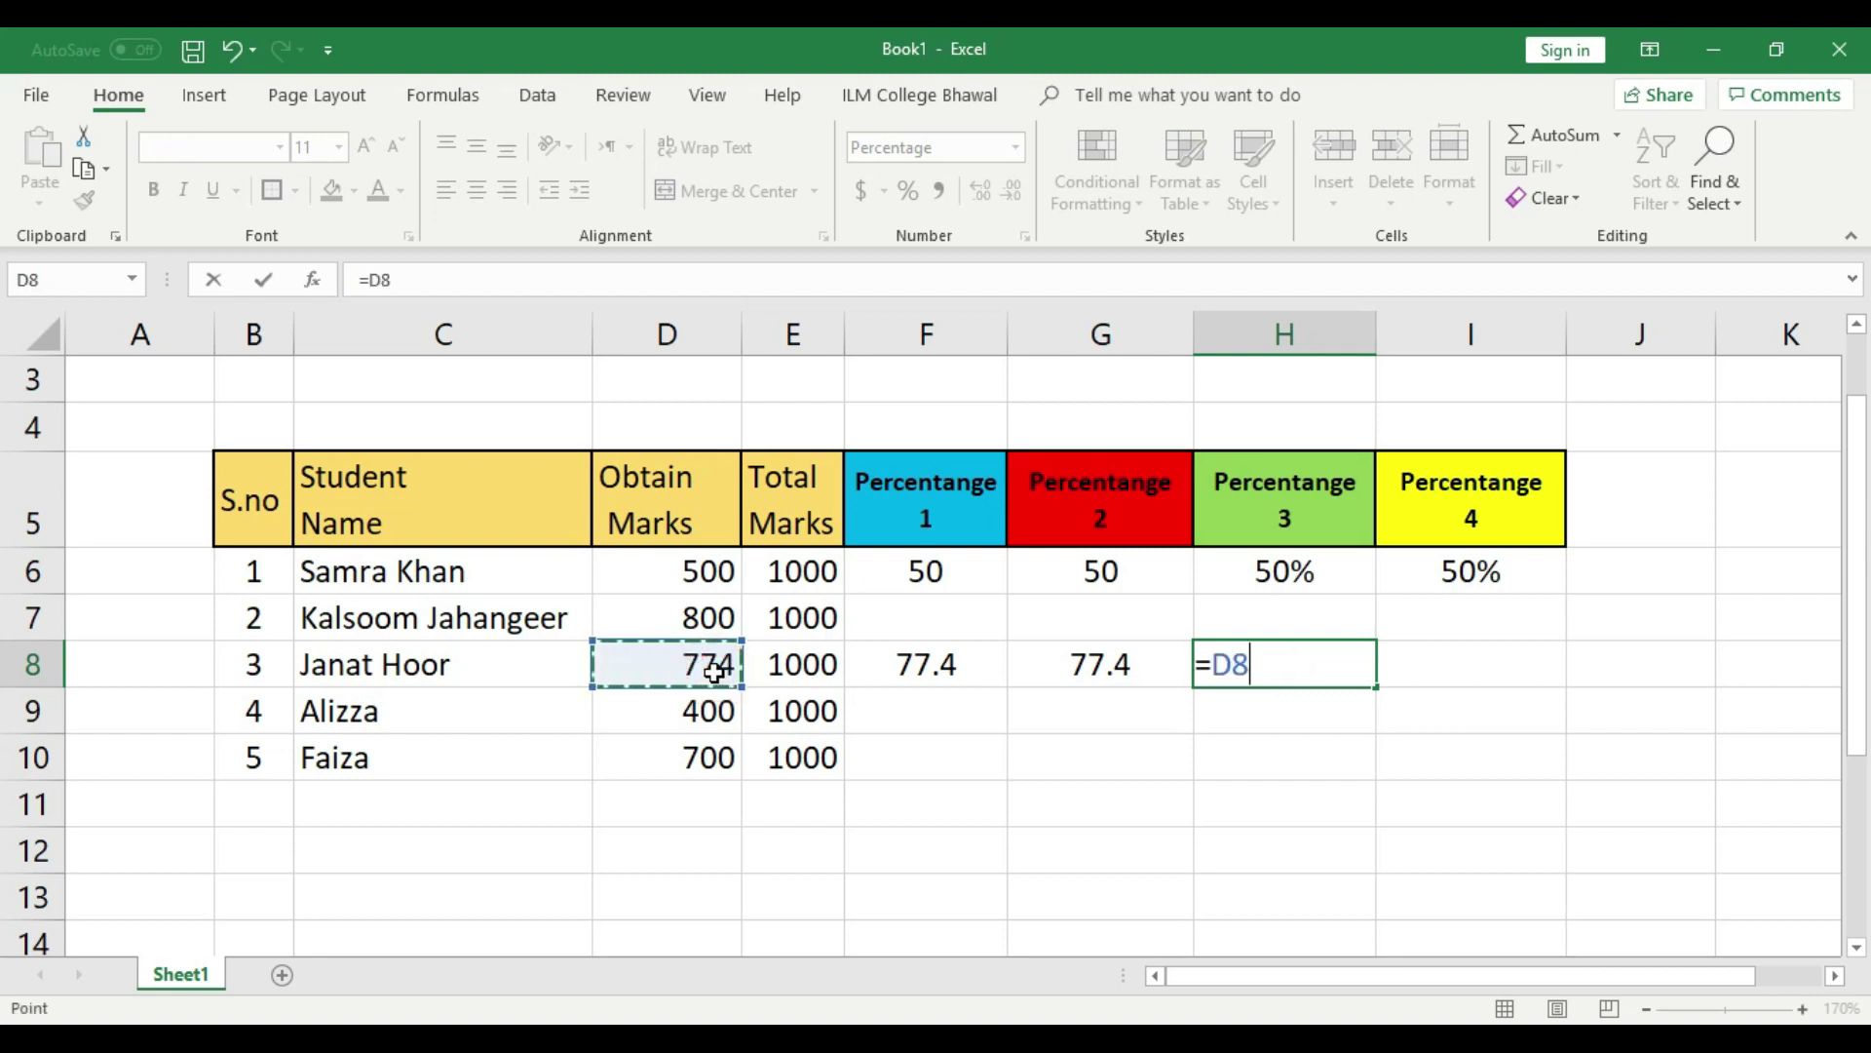
pyautogui.write('/')
pyautogui.click(785, 664)
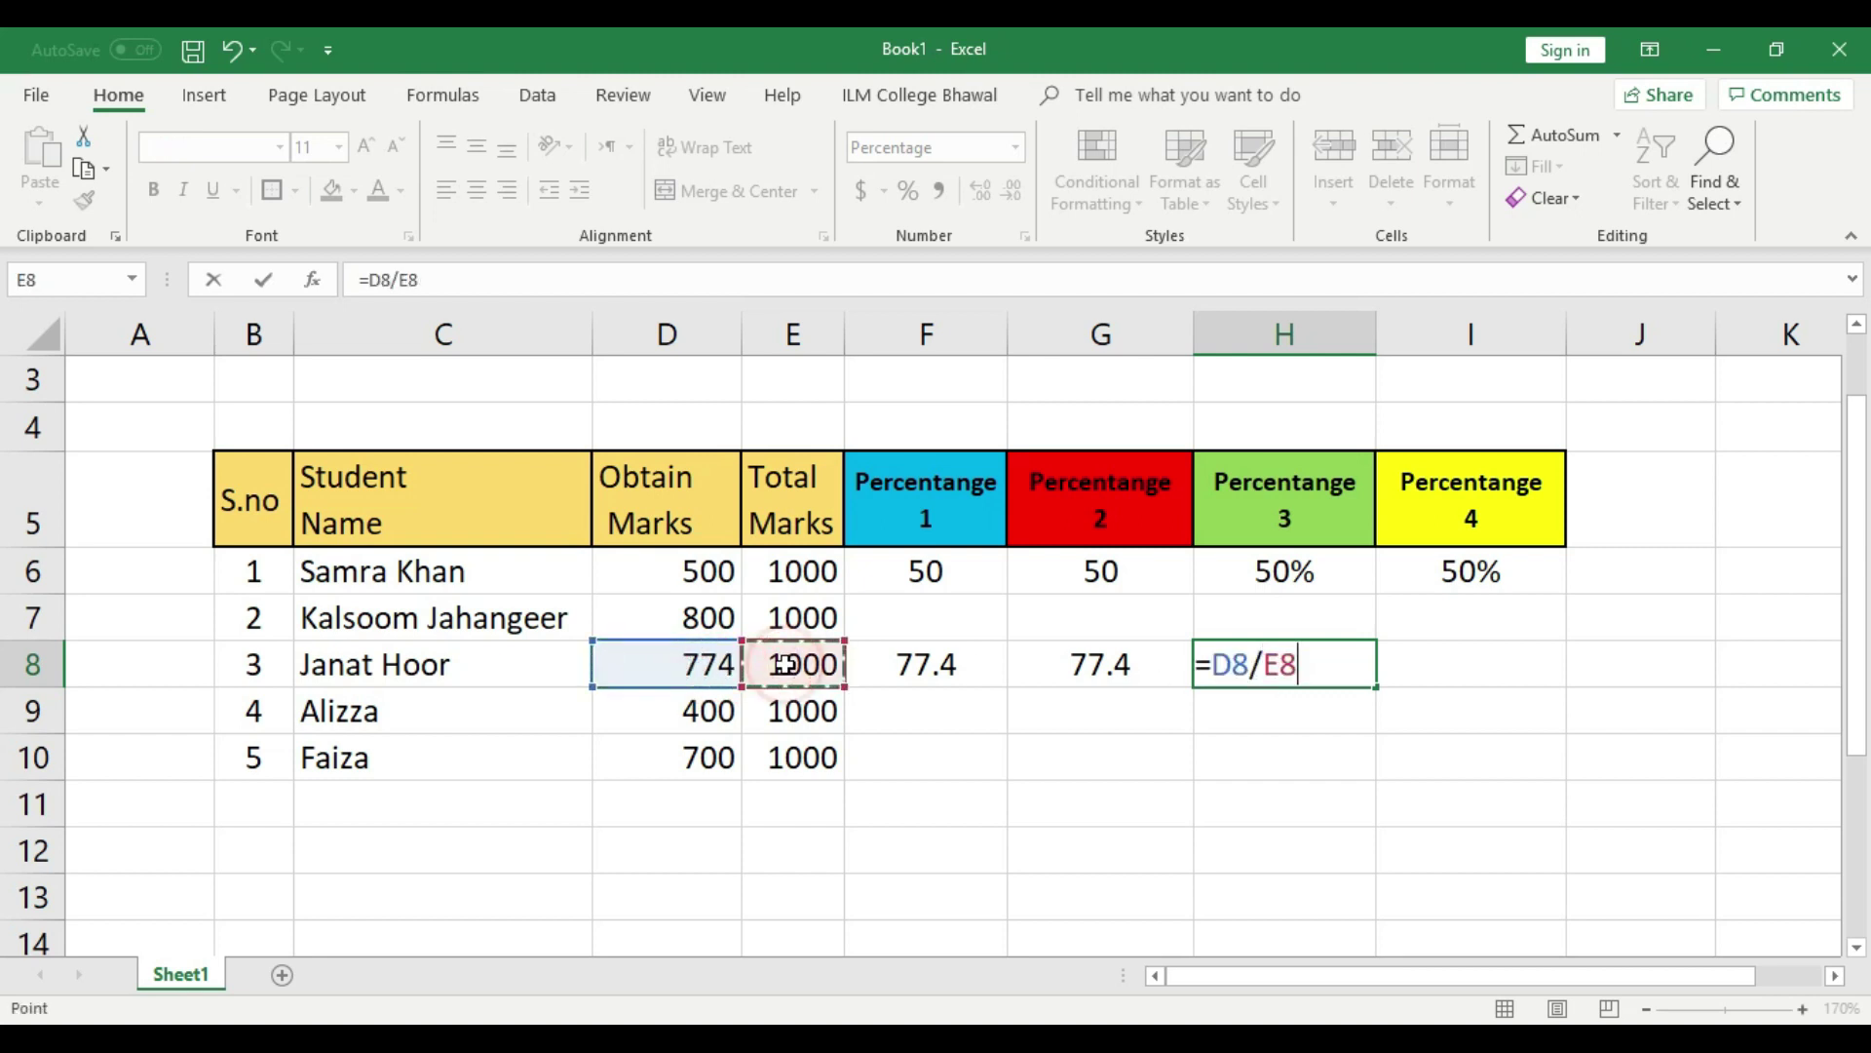
pyautogui.press('Return')
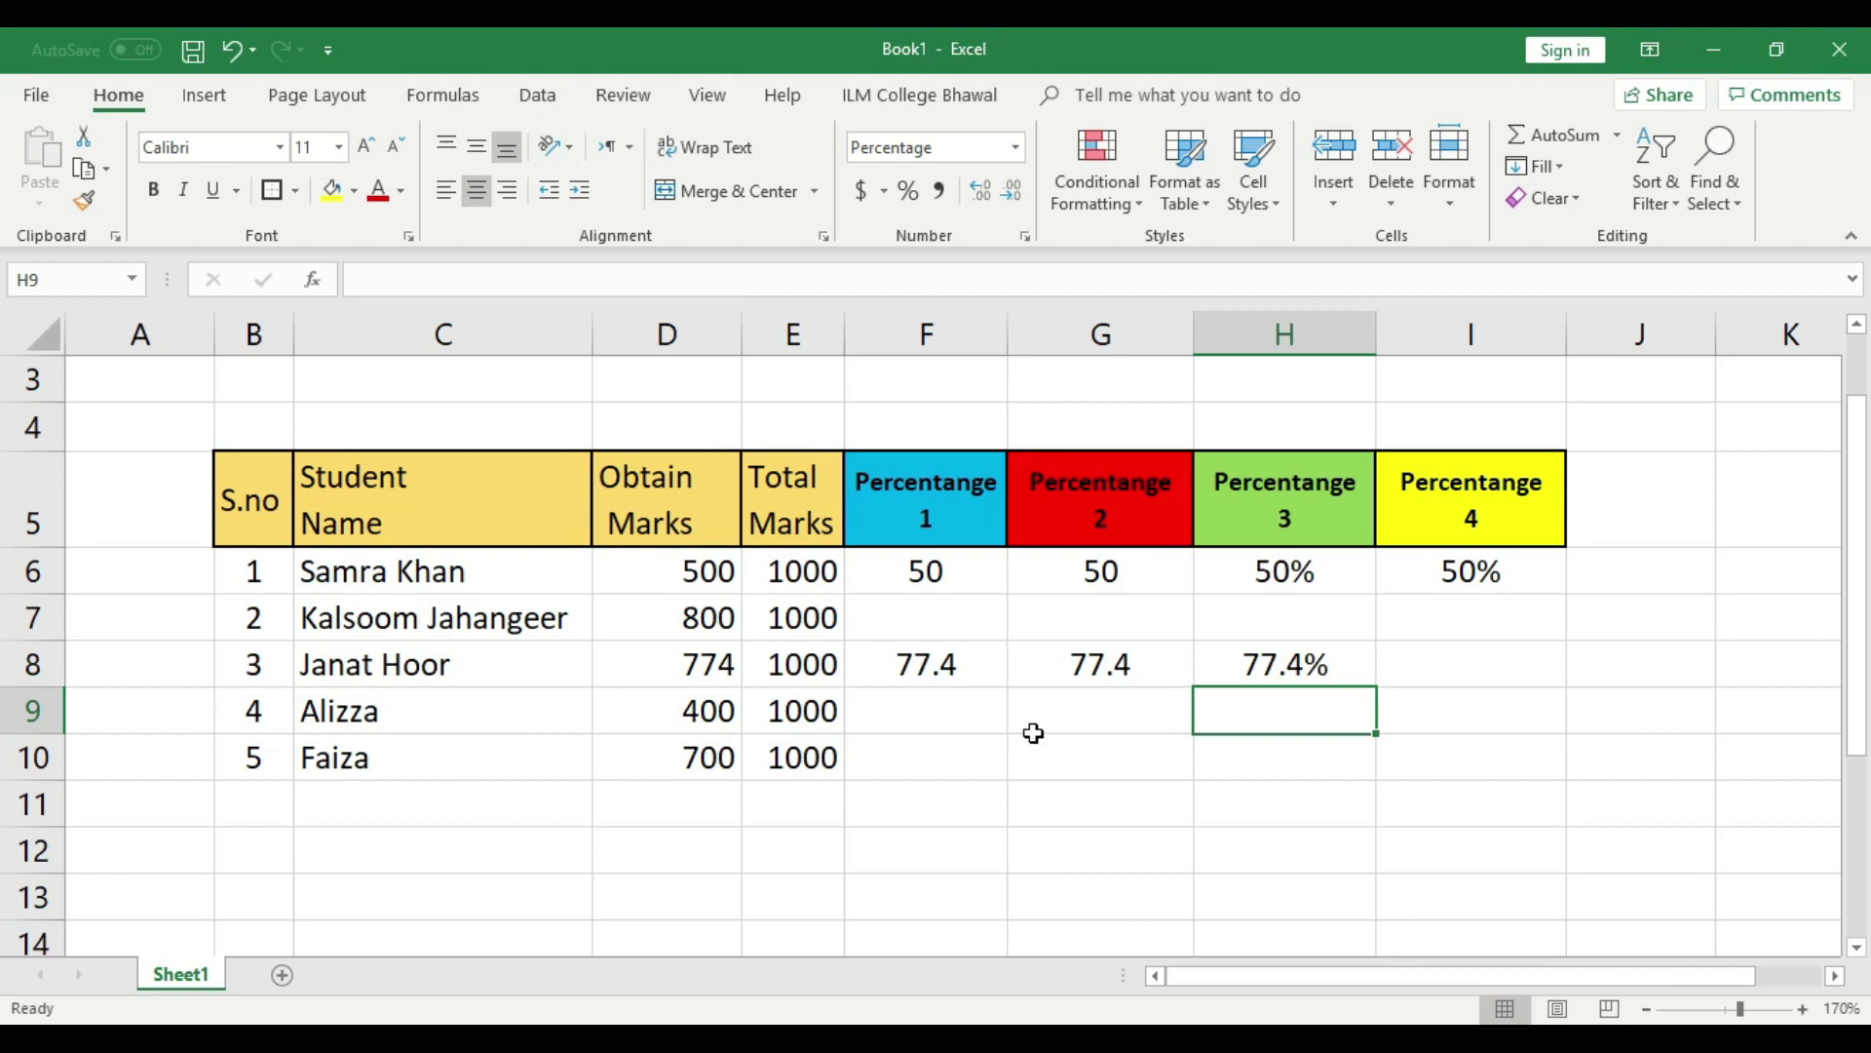
# Enter =774/1000 in cell I8 and compare it with H8's formula.
pyautogui.click(1443, 670)
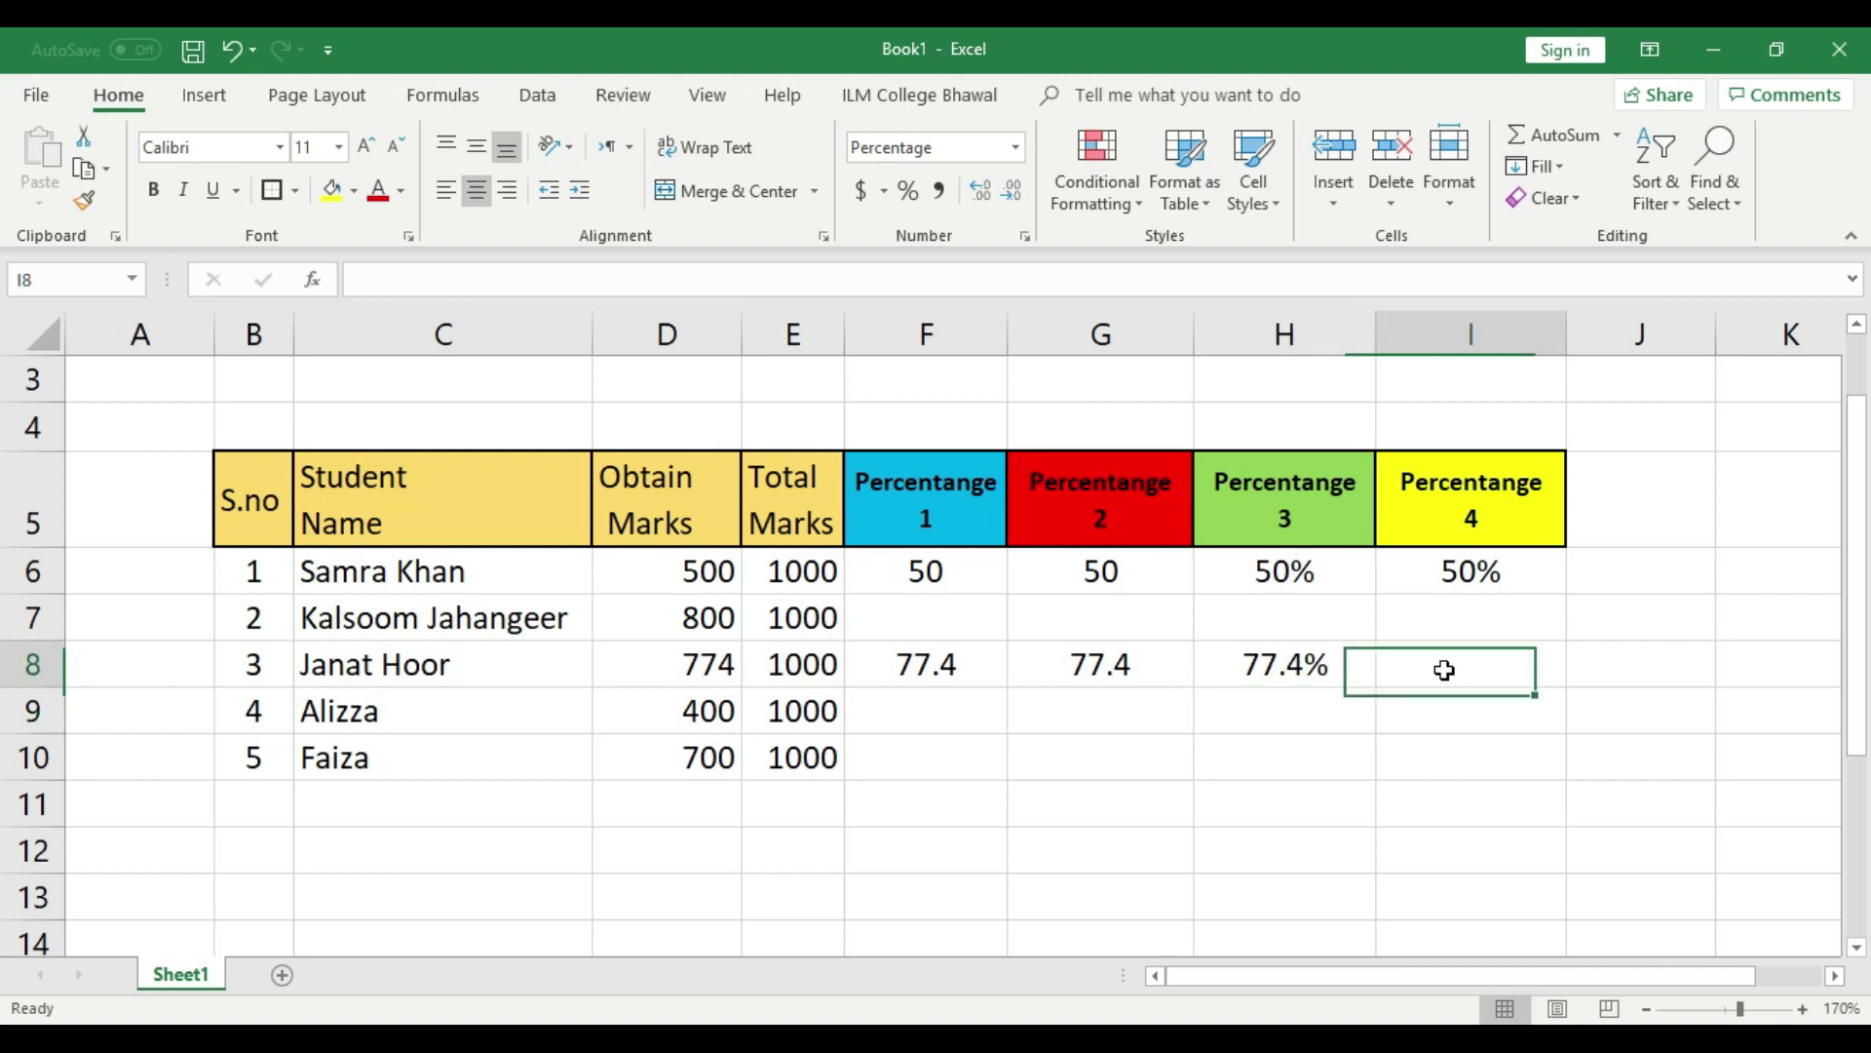
pyautogui.write('=')
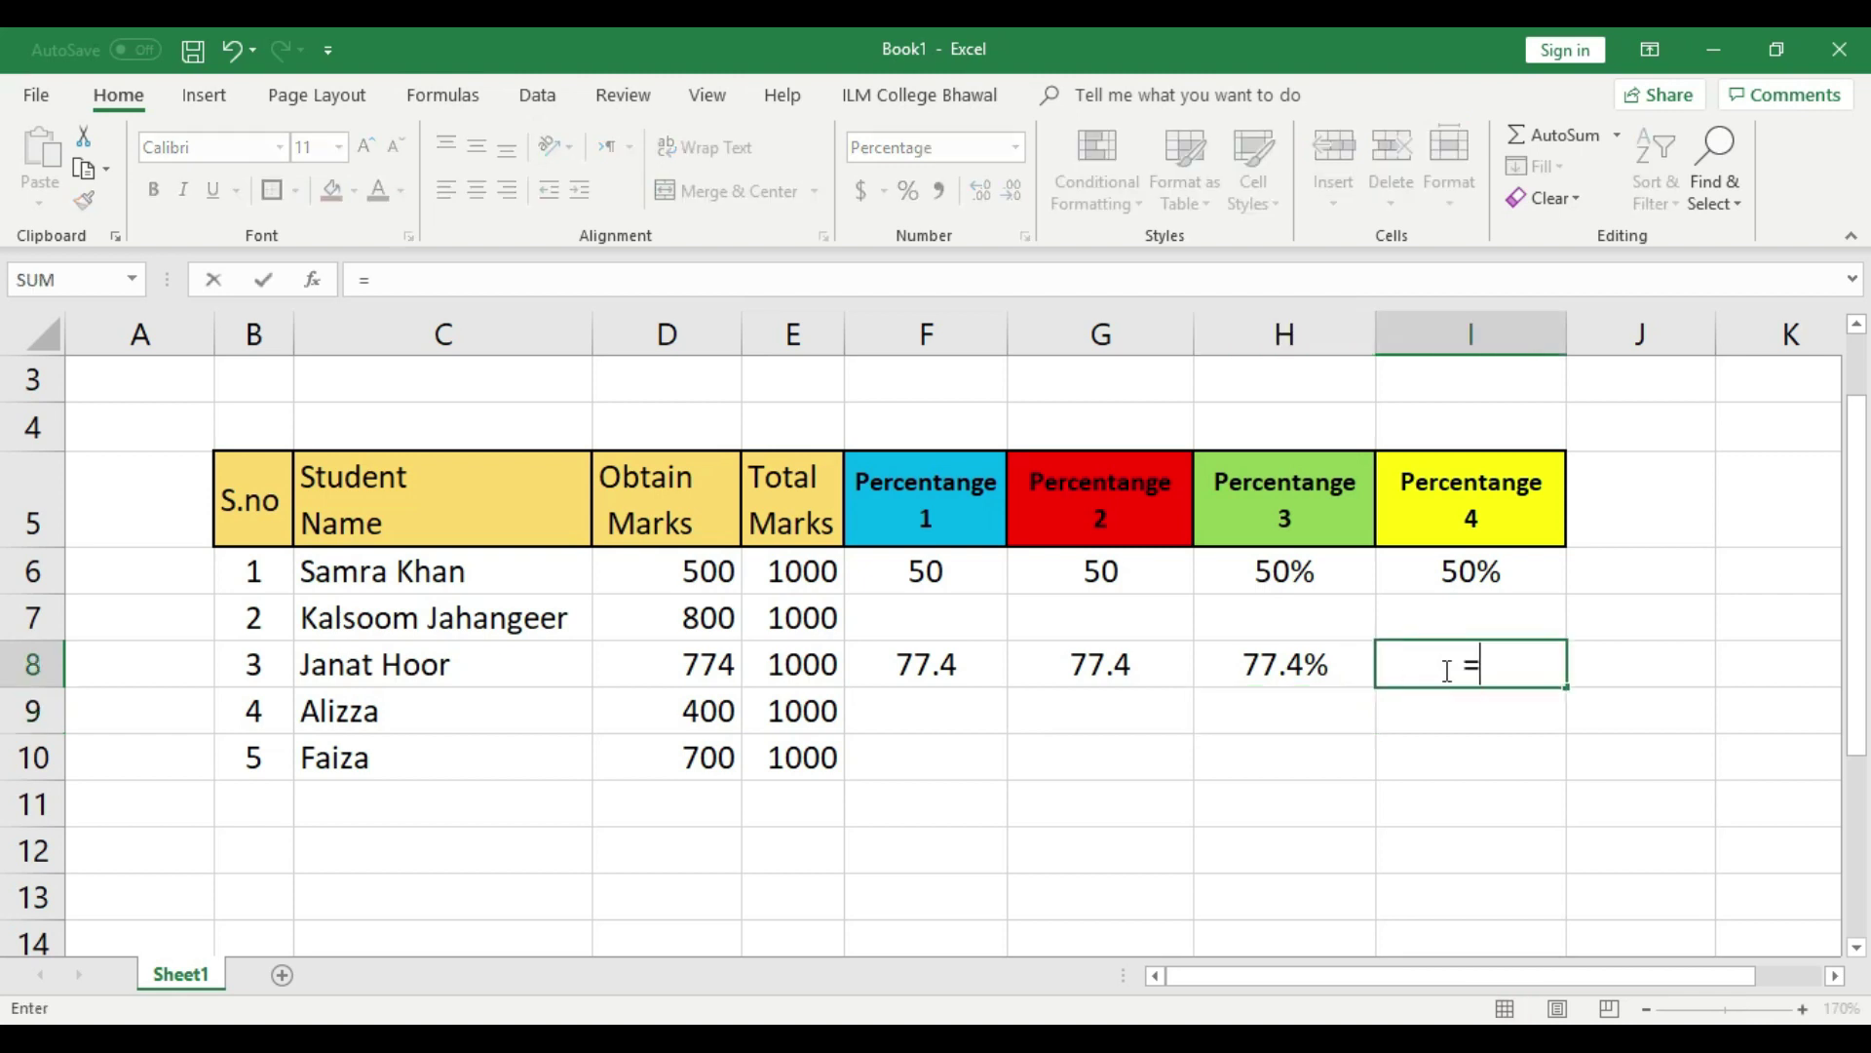
pyautogui.write('774/1000')
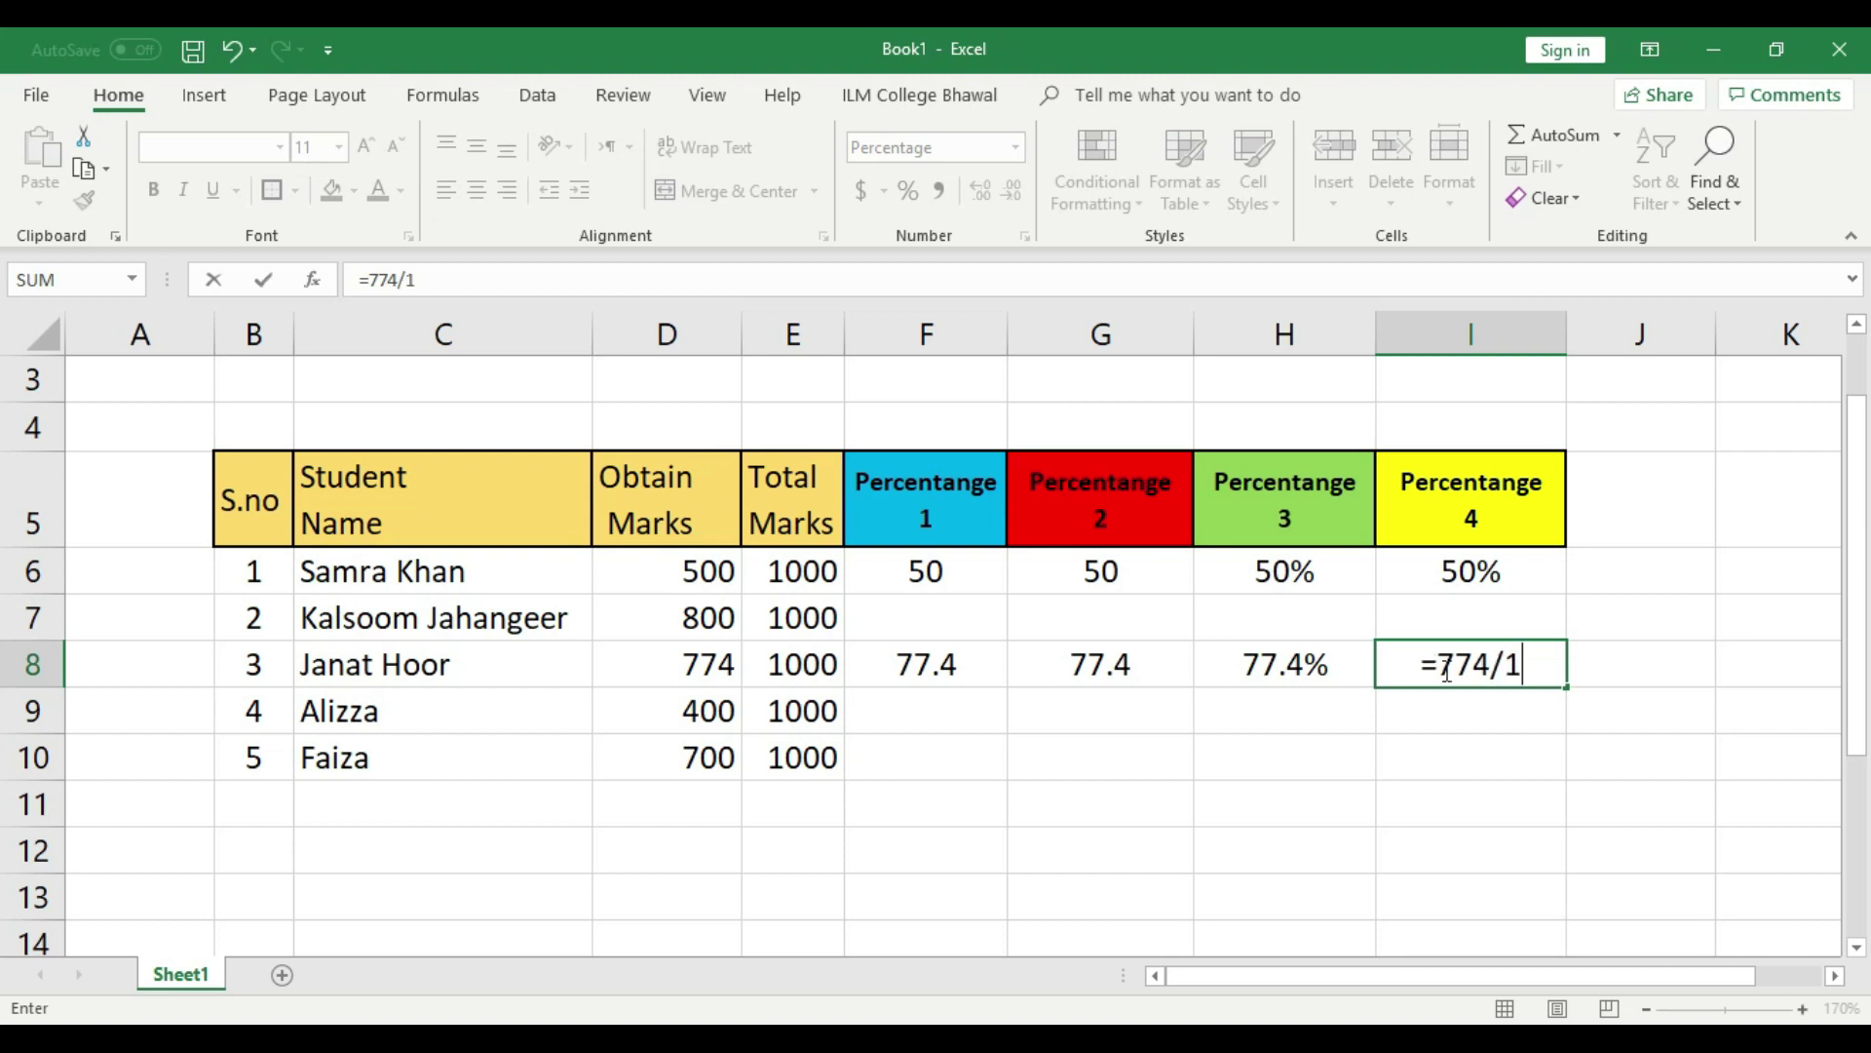
pyautogui.press('Return')
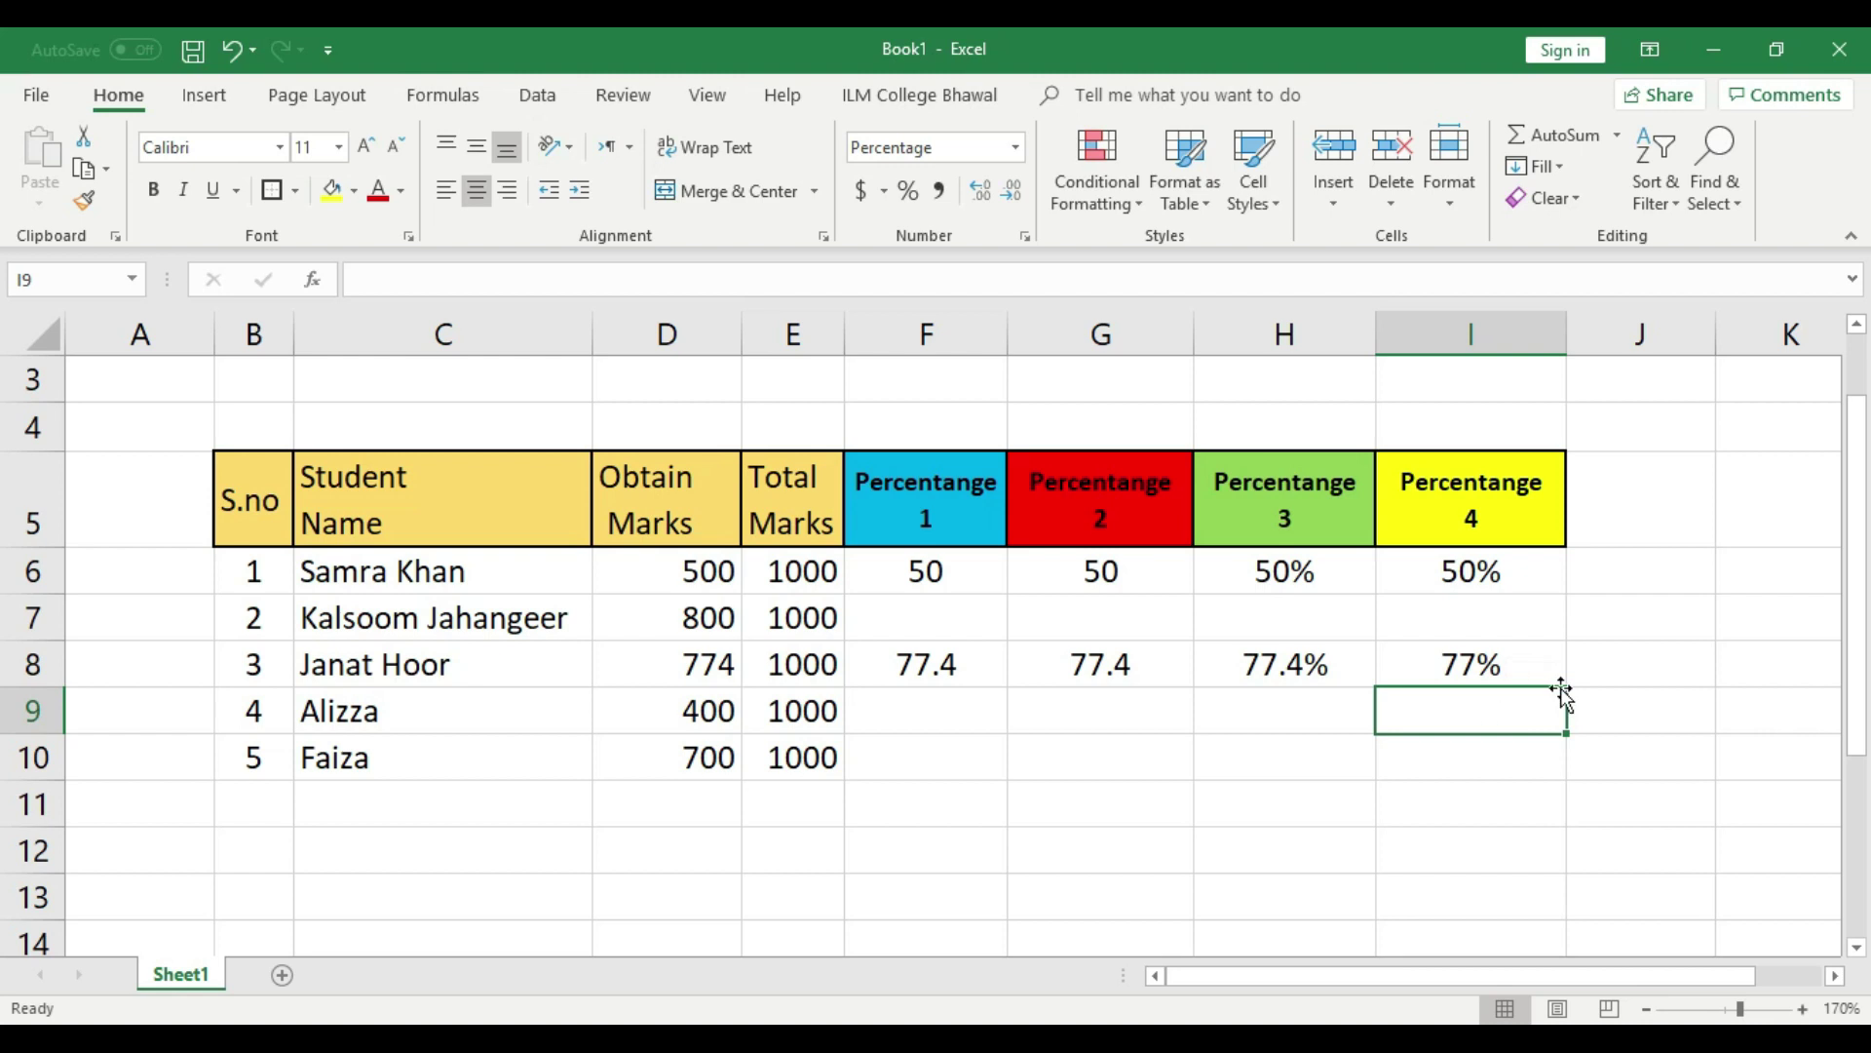
pyautogui.click(1293, 663)
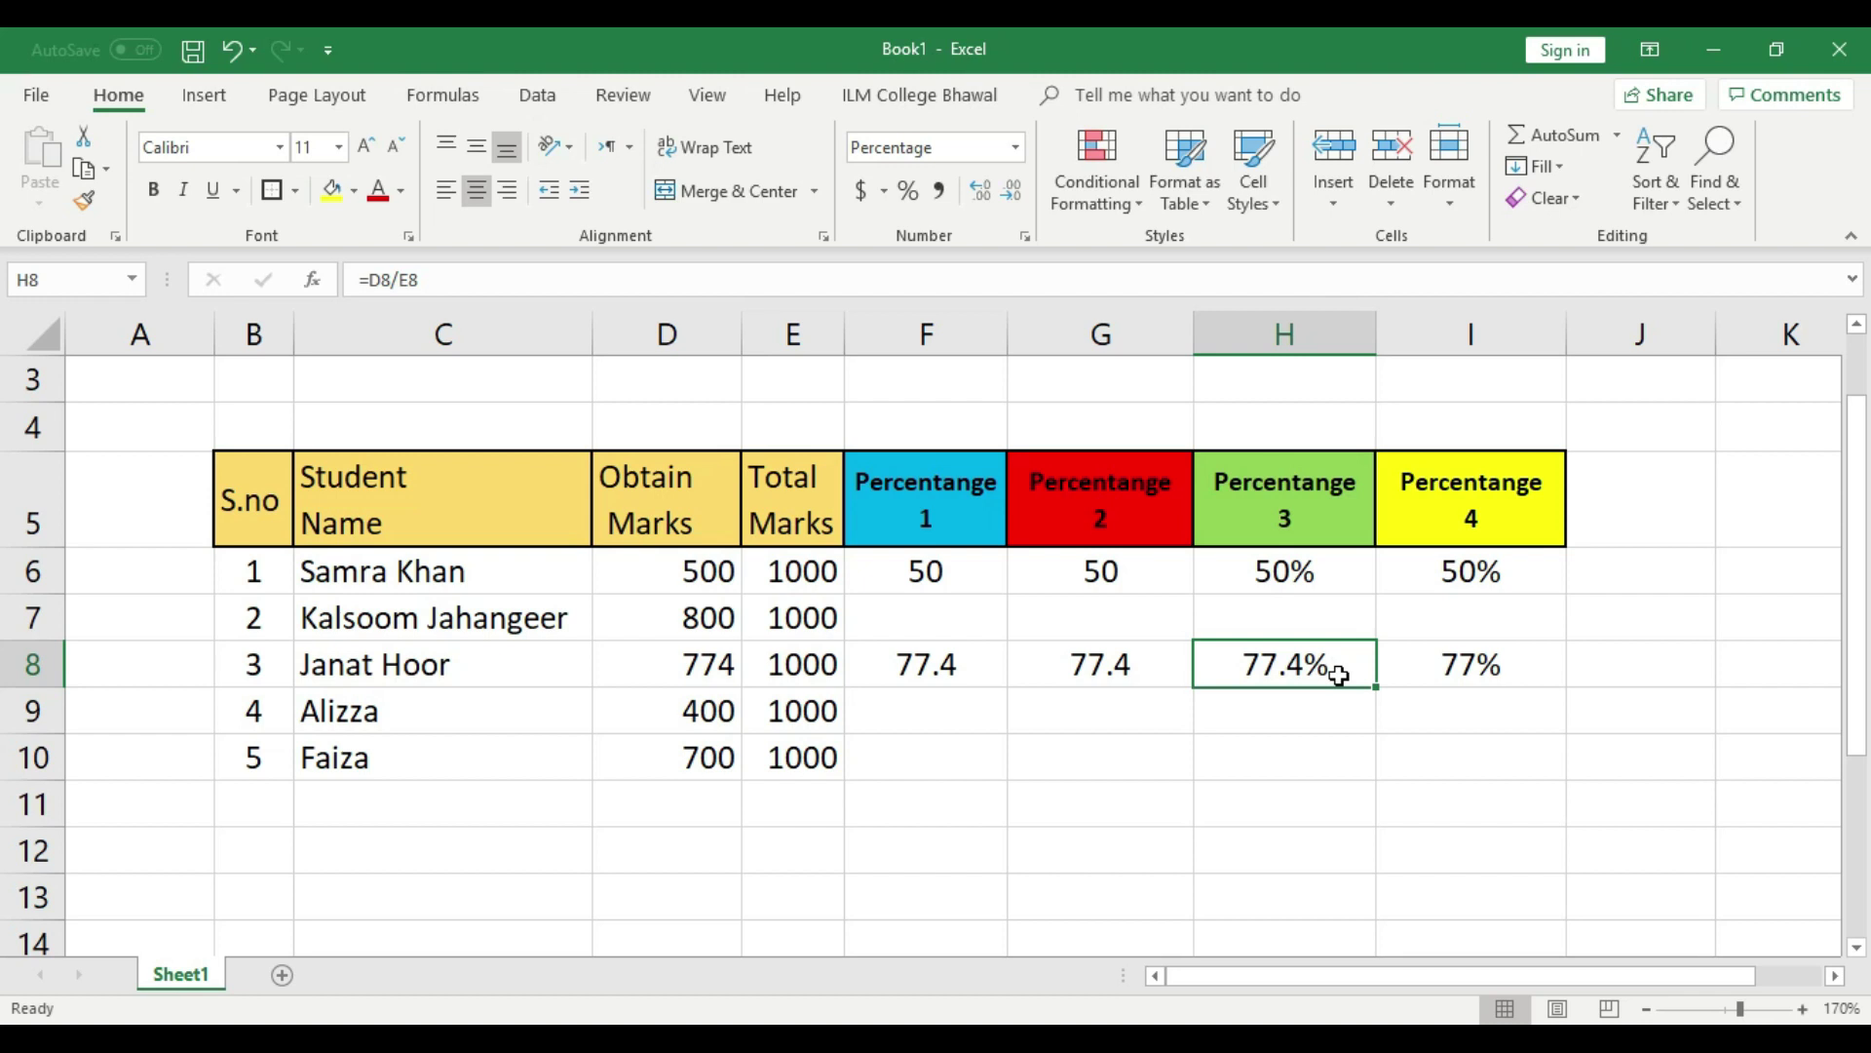
# Format I8 as a Percentage with 1 decimal place so it displays 77.4%.
pyautogui.click(1518, 666)
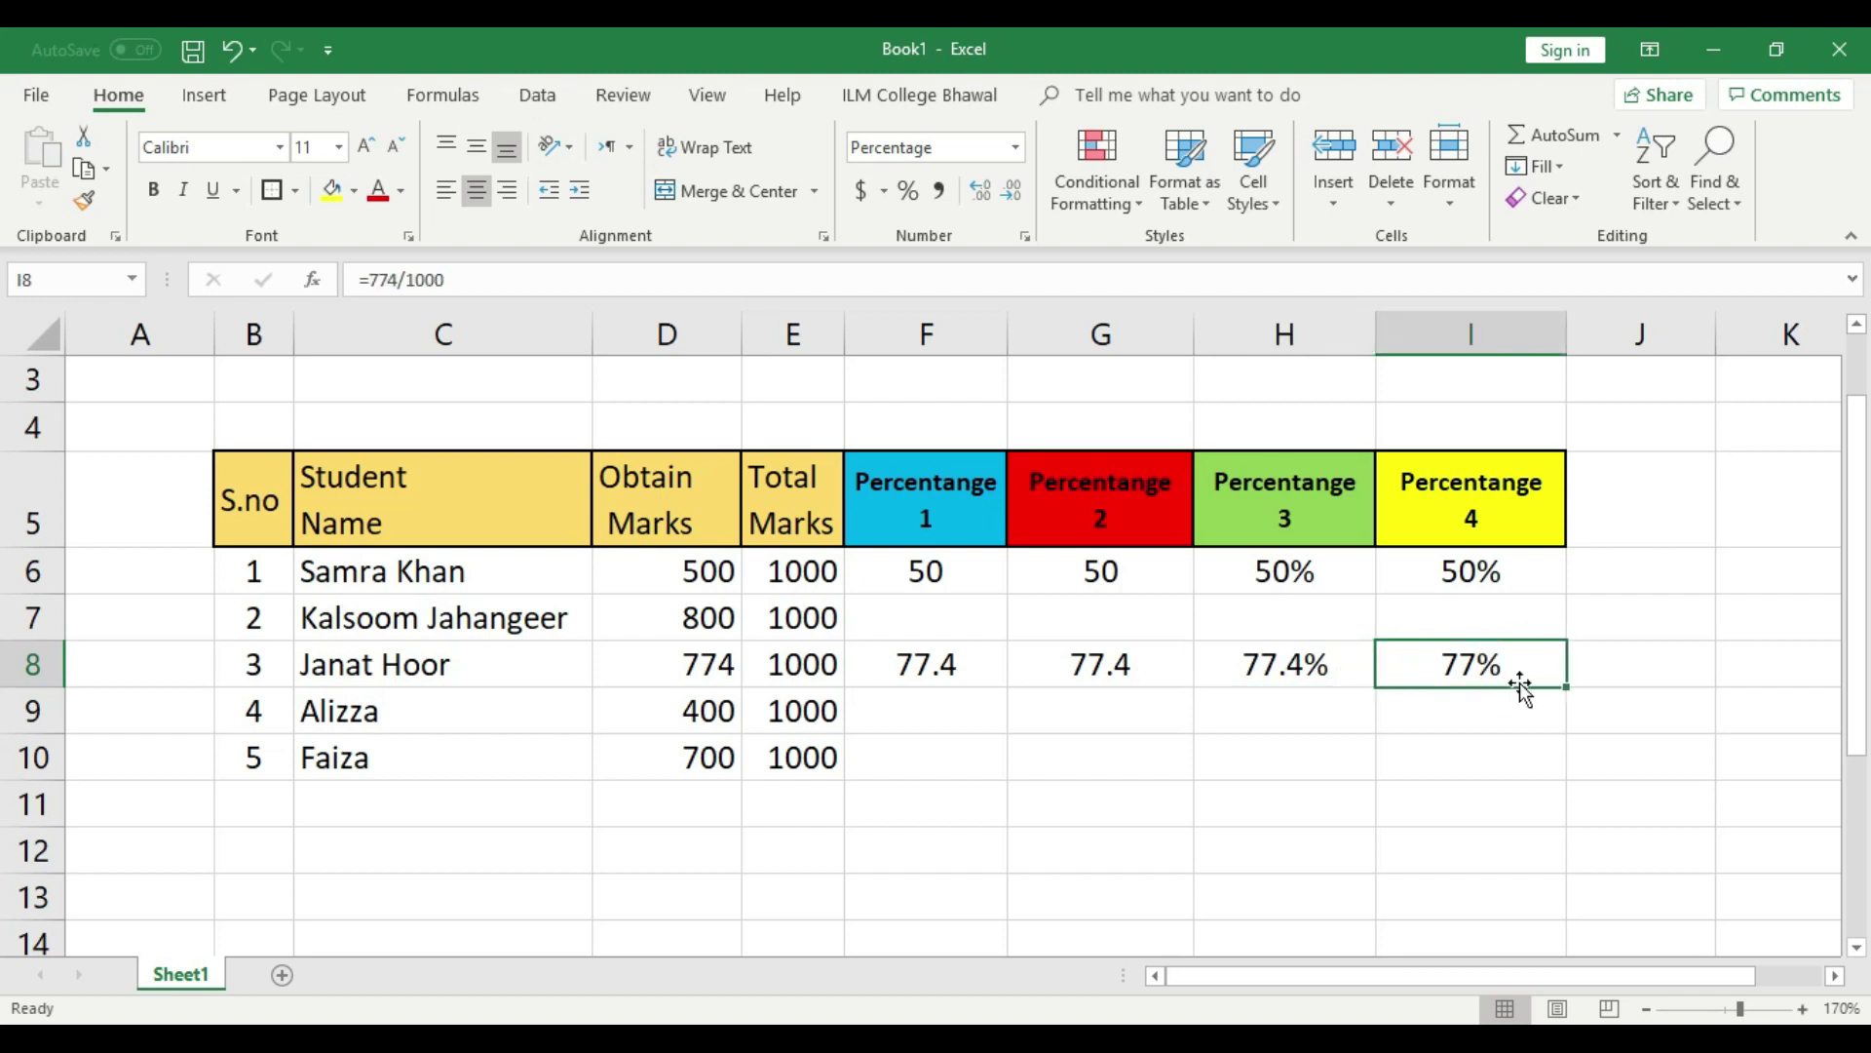
pyautogui.rightClick(1520, 685)
pyautogui.click(1579, 568)
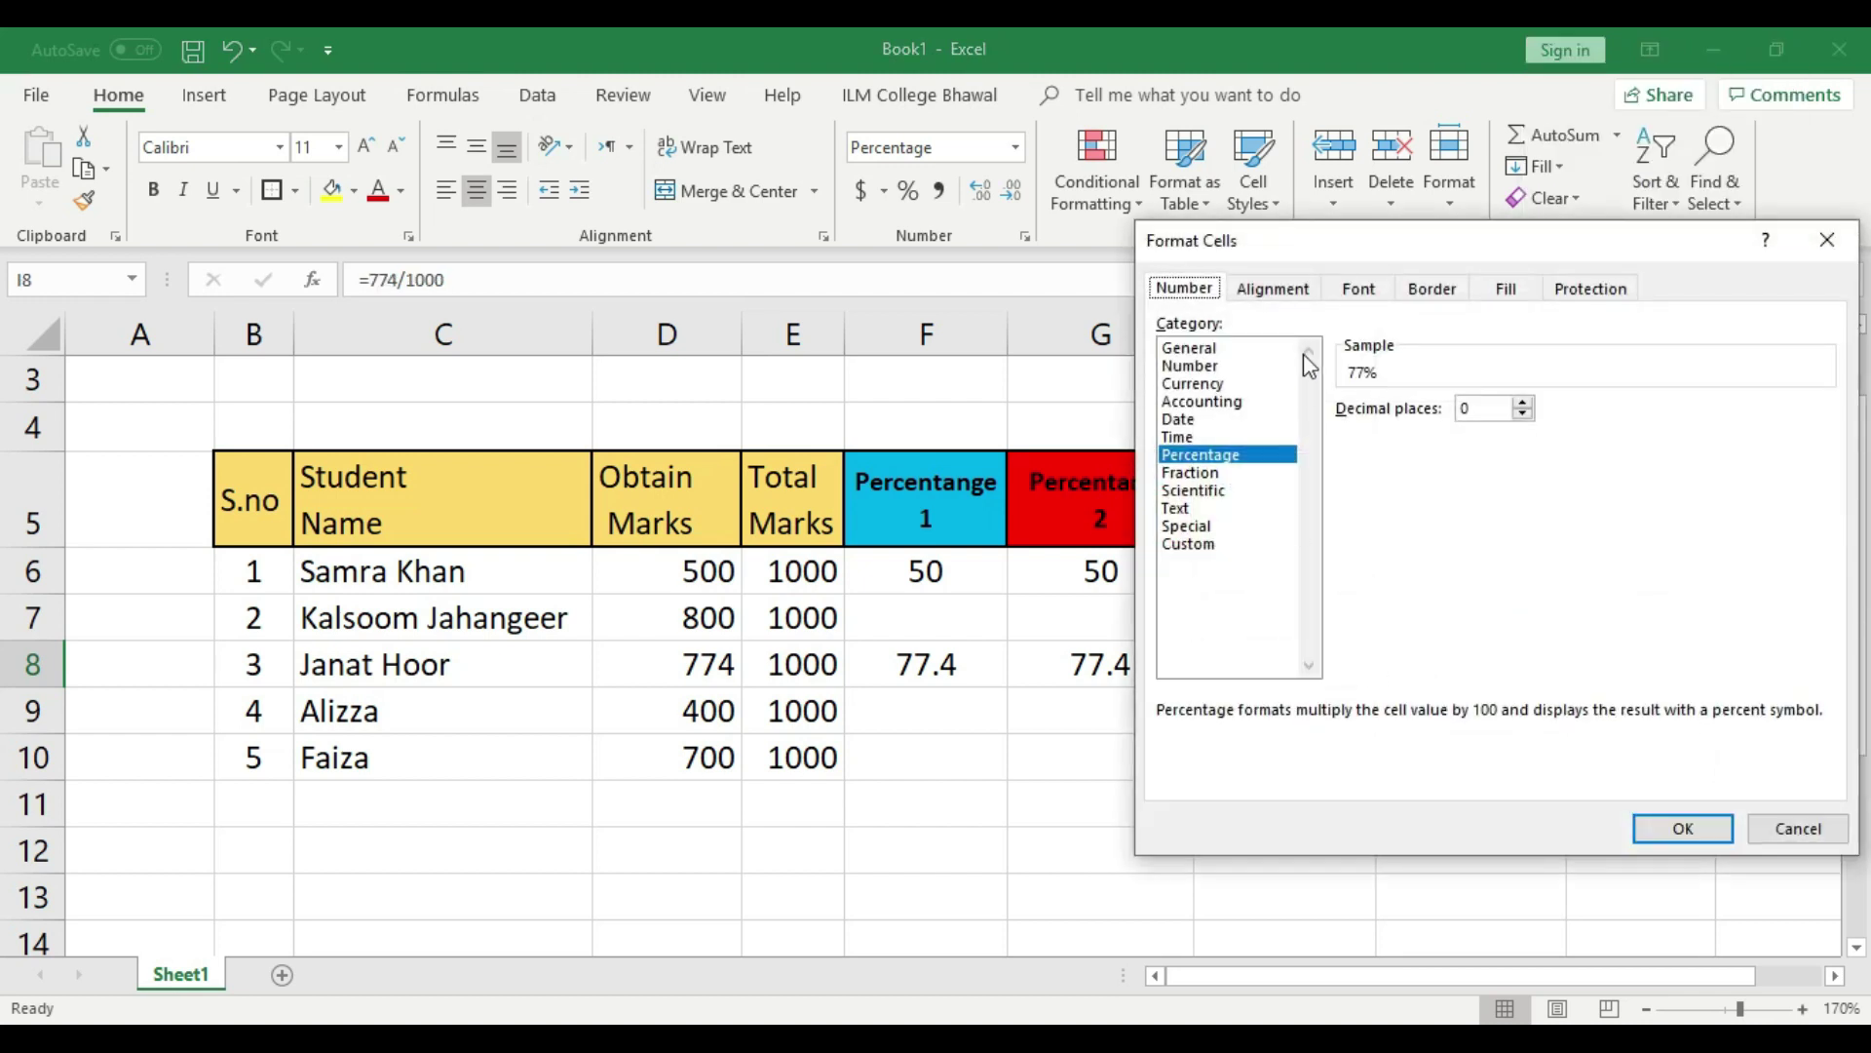
pyautogui.click(1521, 403)
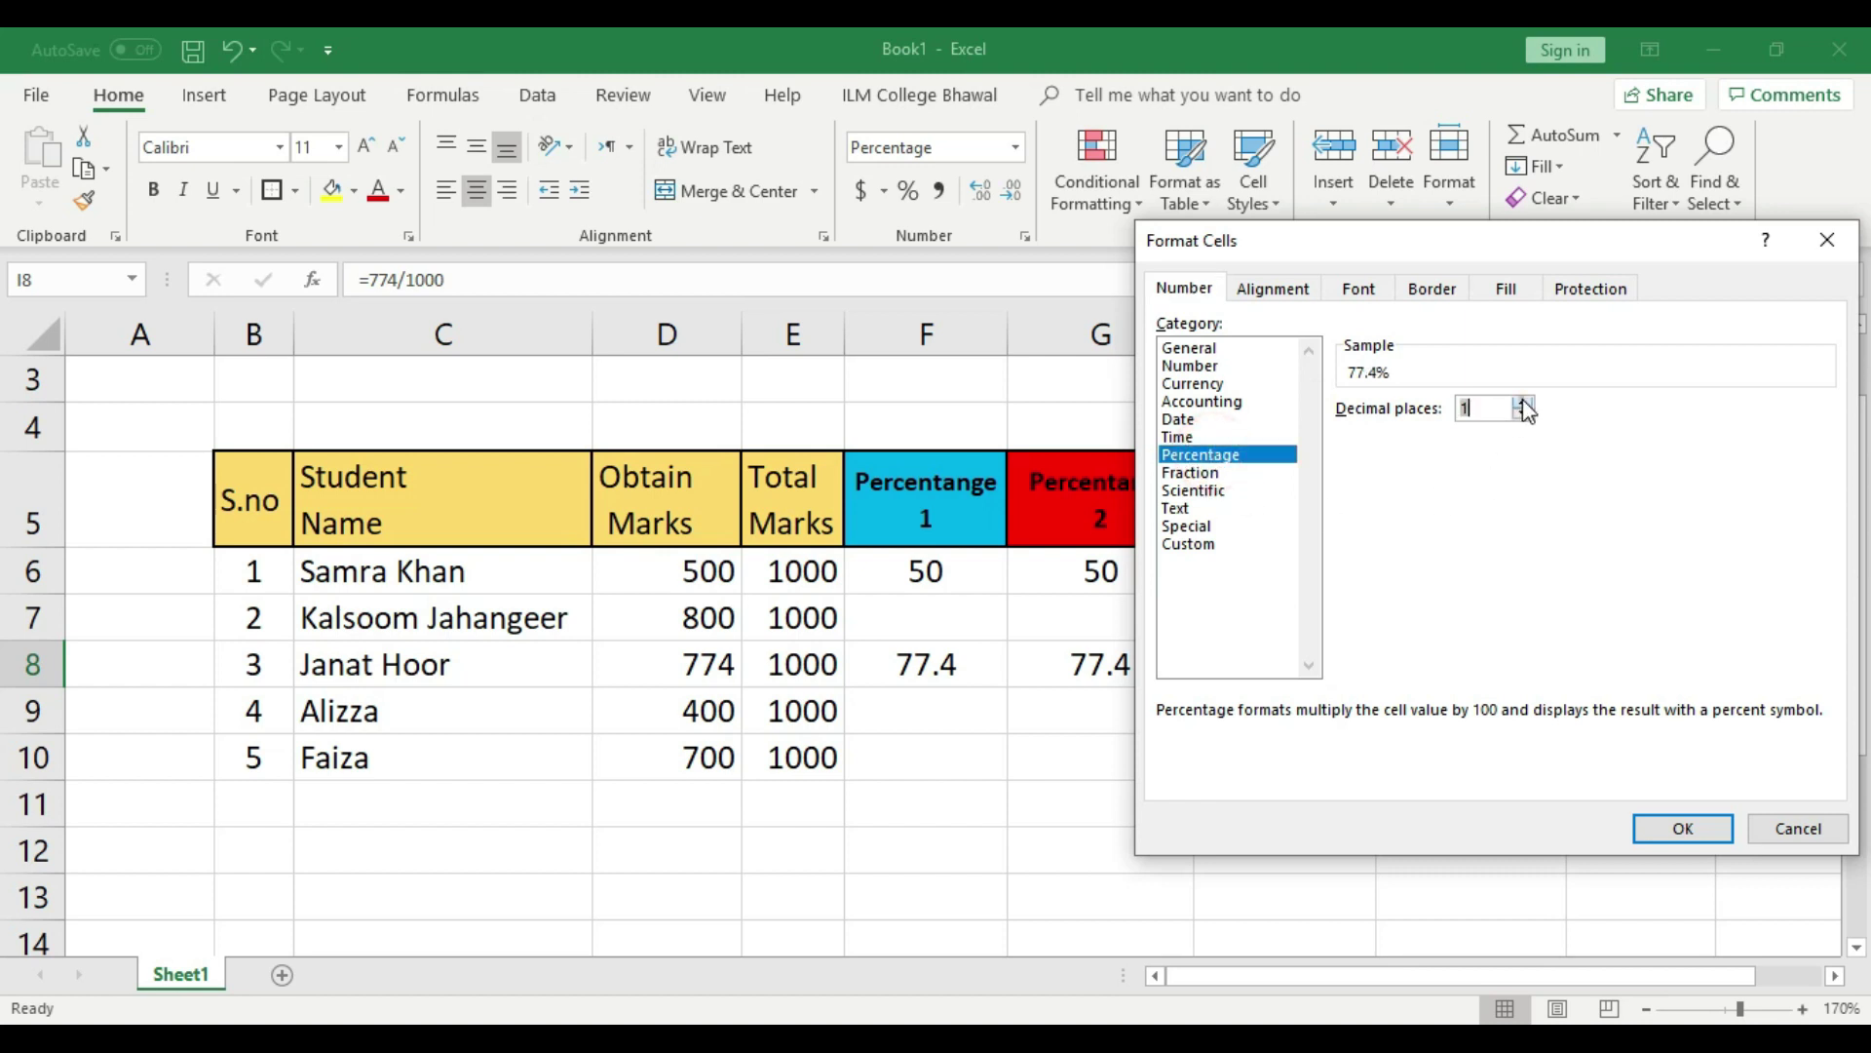
pyautogui.click(1522, 402)
pyautogui.click(1522, 414)
pyautogui.click(1688, 828)
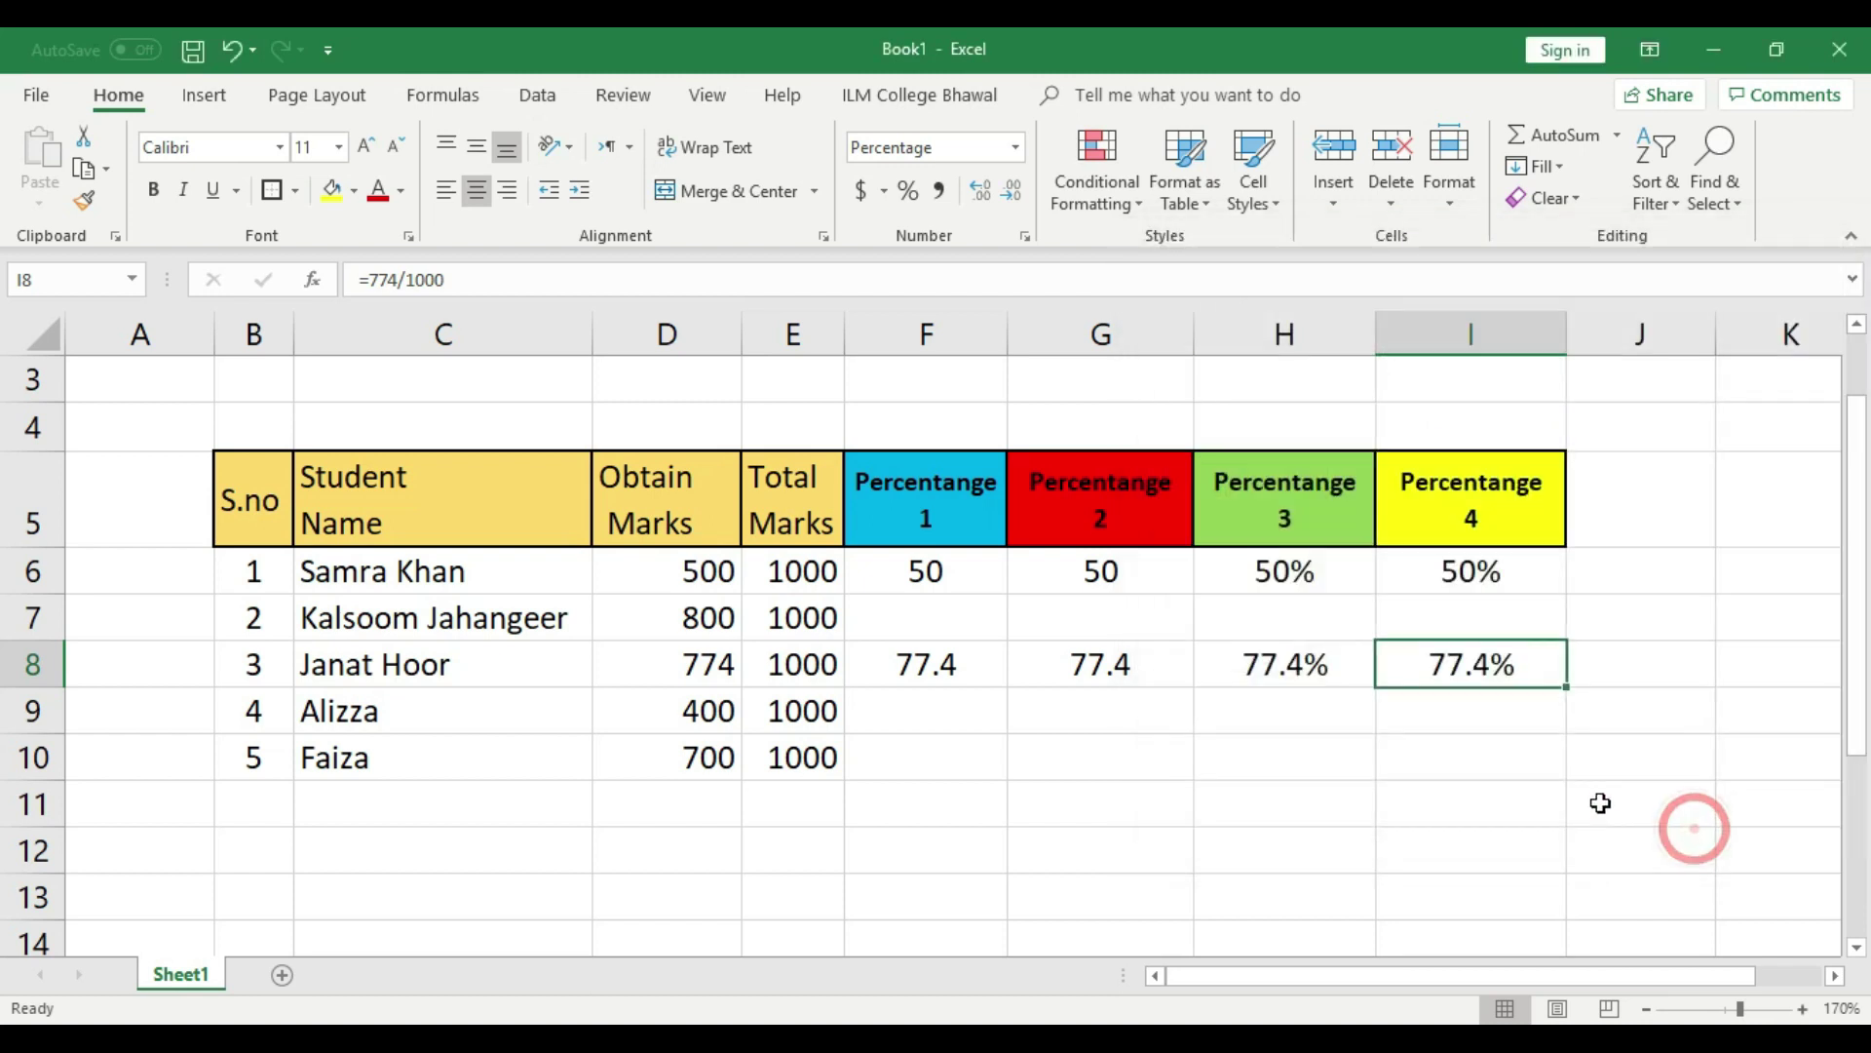
pyautogui.click(1600, 802)
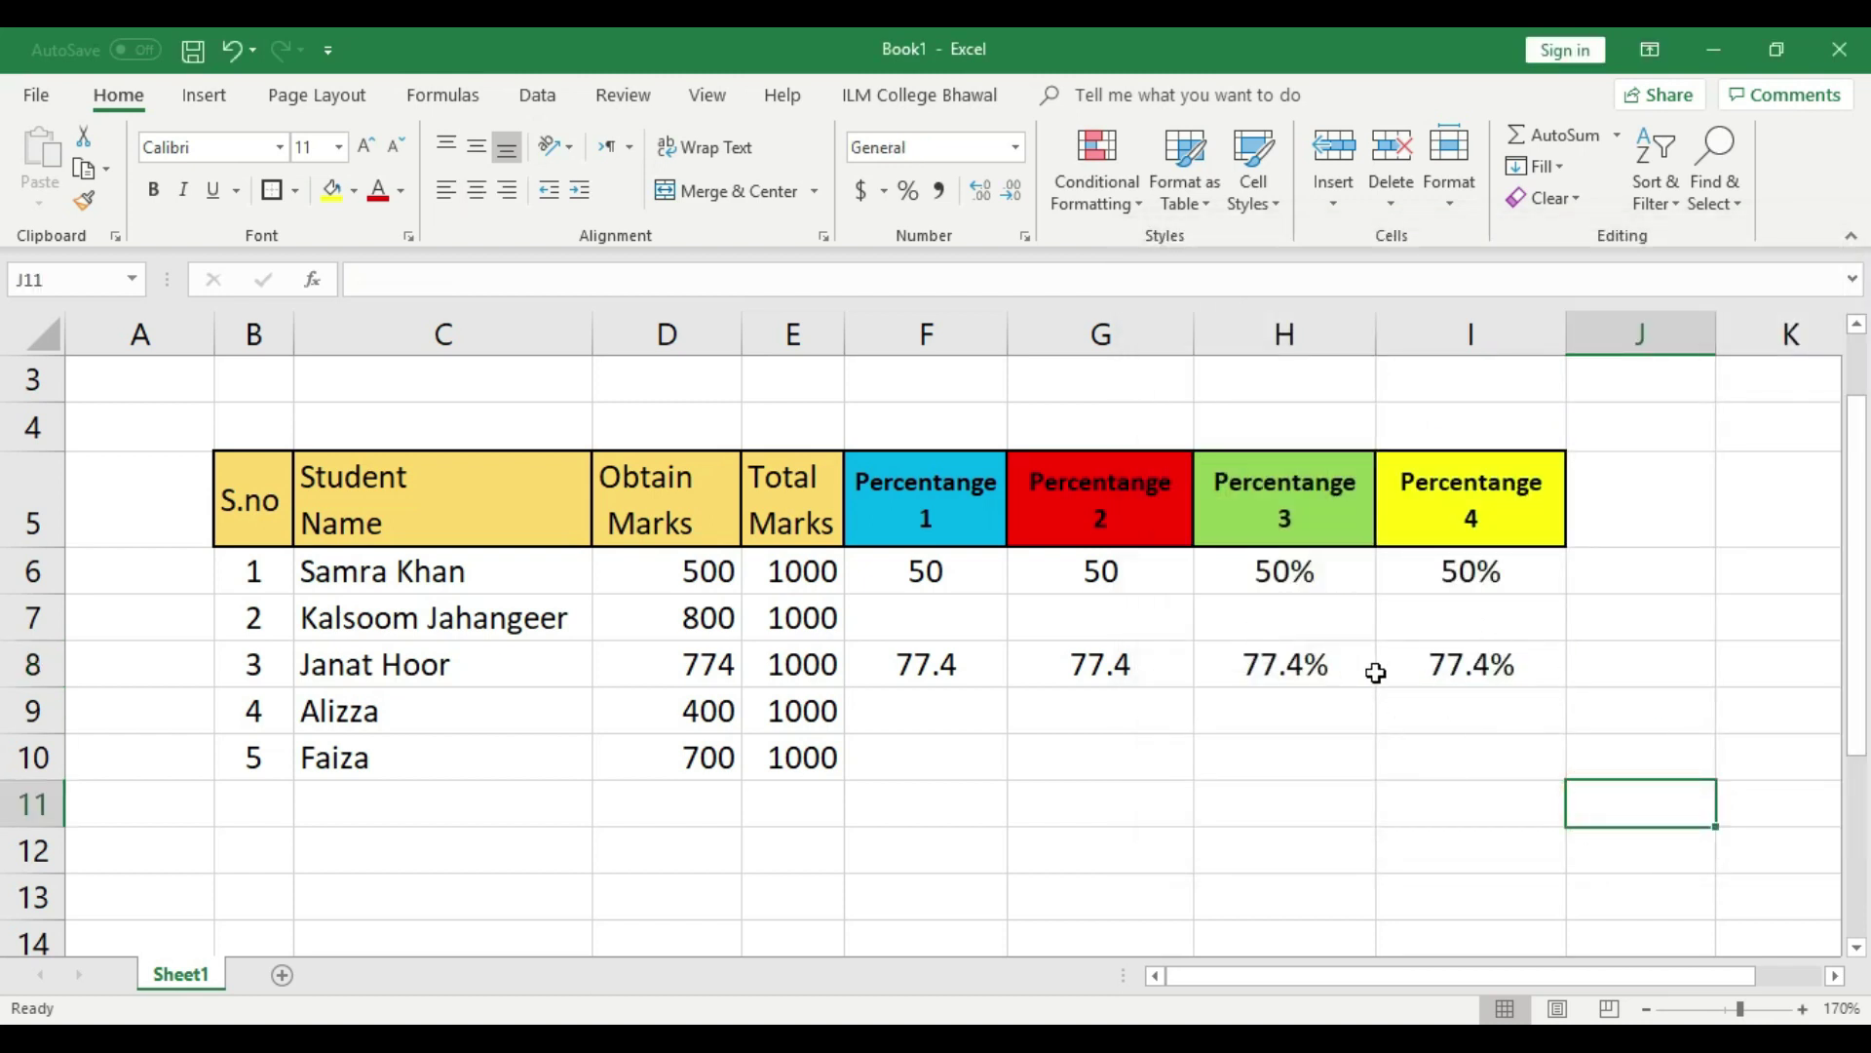
# Merge C11:E12, give it a border, enter 500, and centre it vertically.
pyautogui.moveTo(632, 798); pyautogui.dragTo(785, 817)
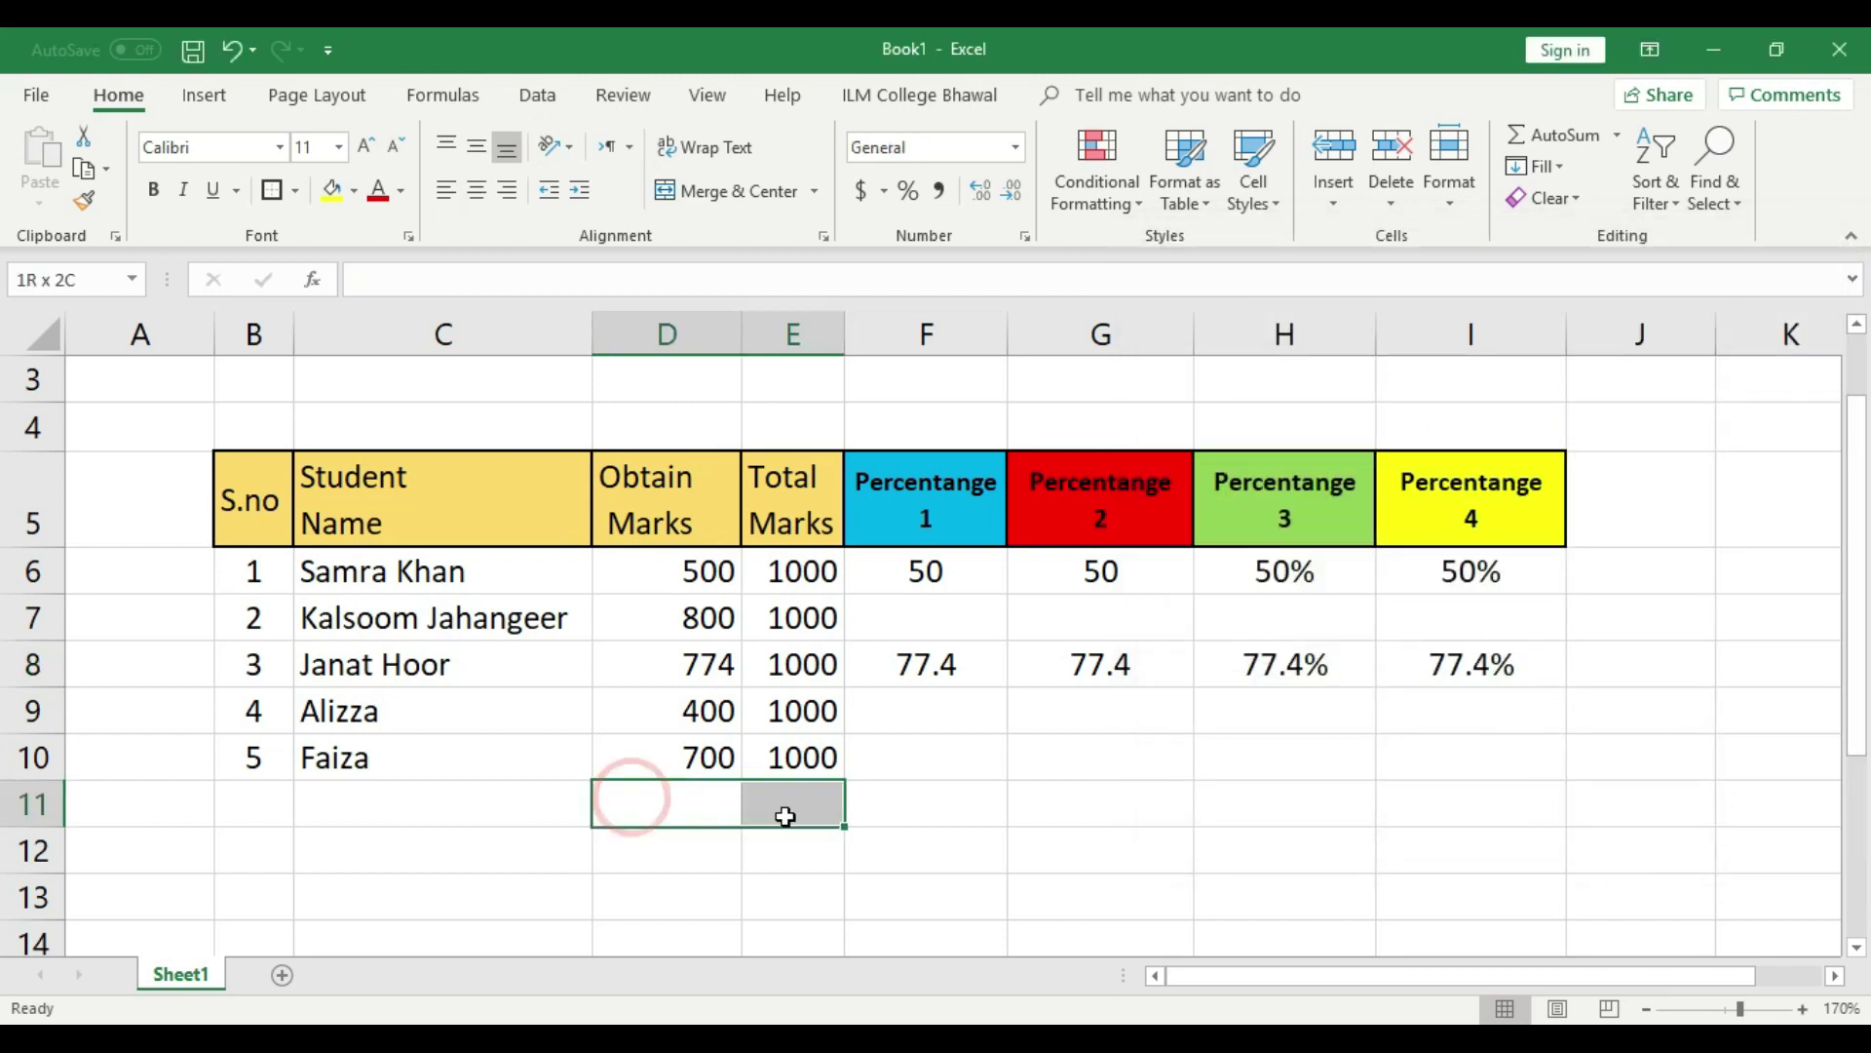
pyautogui.click(995, 830)
pyautogui.moveTo(362, 805); pyautogui.dragTo(781, 856)
pyautogui.click(729, 186)
pyautogui.click(1097, 758)
pyautogui.click(598, 848)
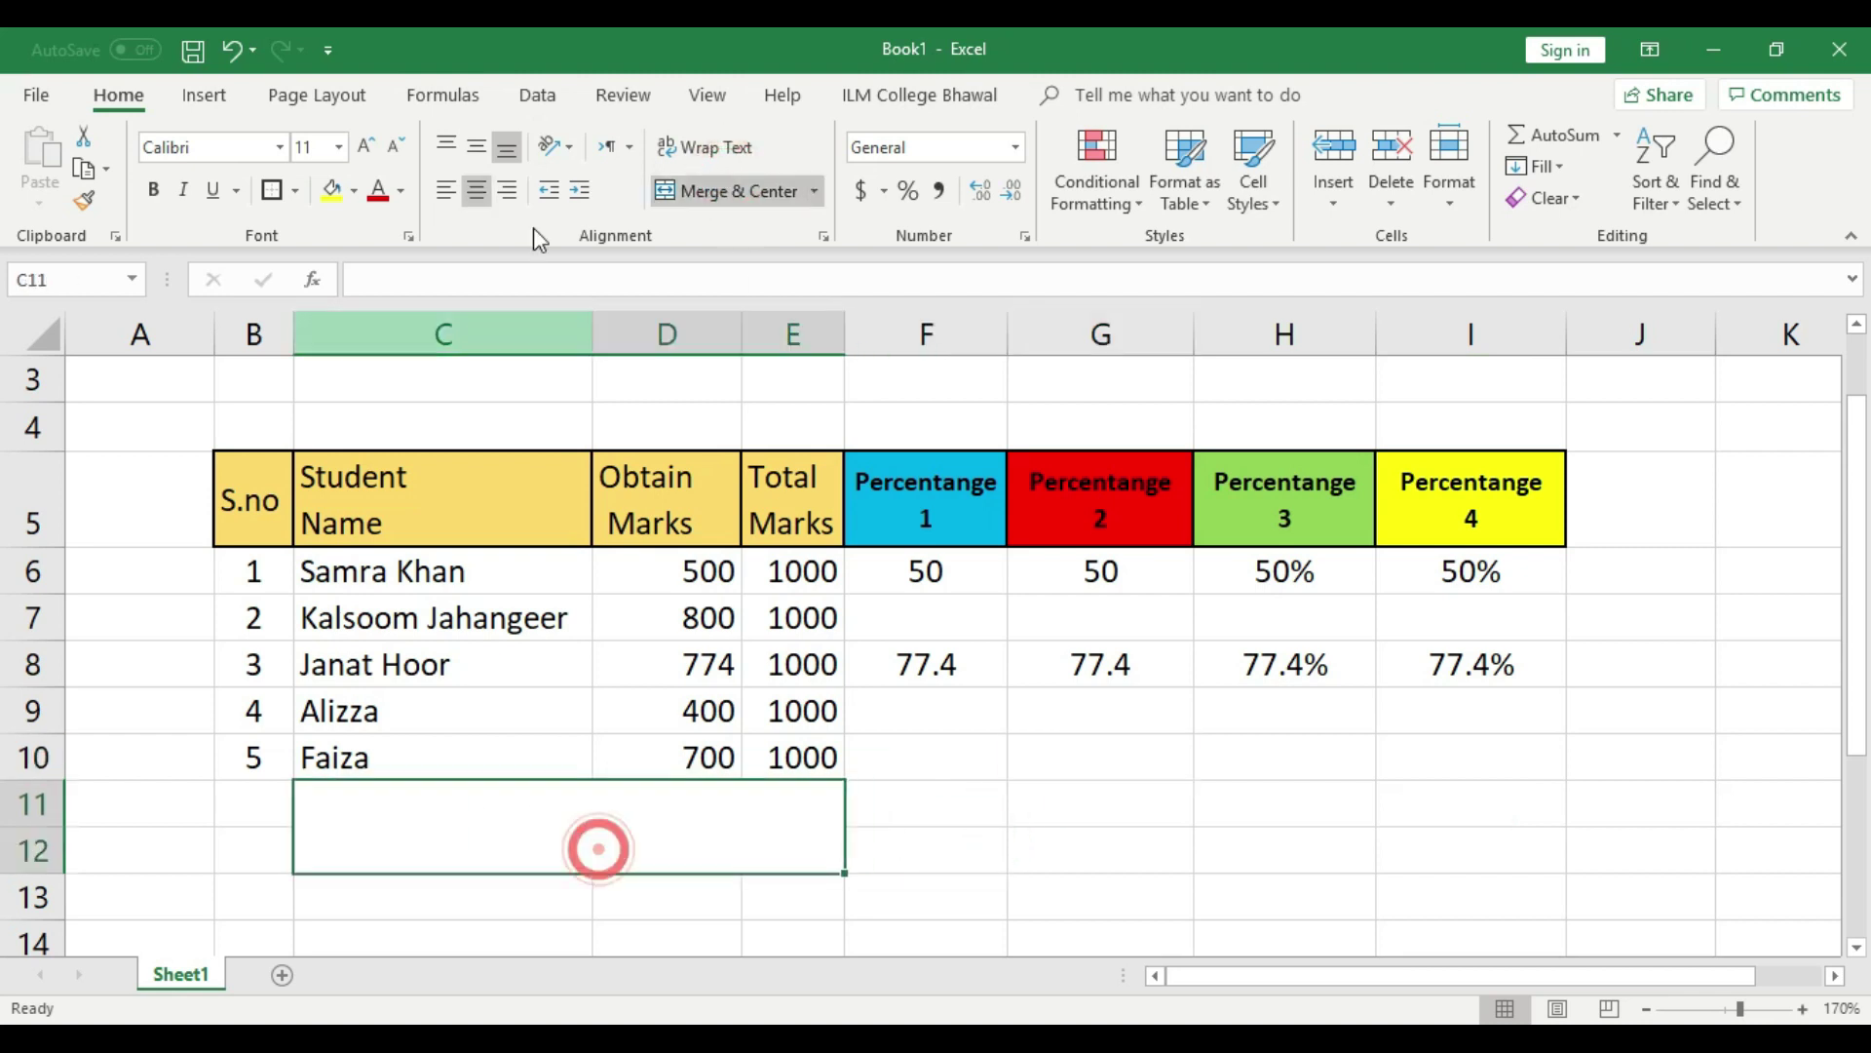
pyautogui.click(275, 192)
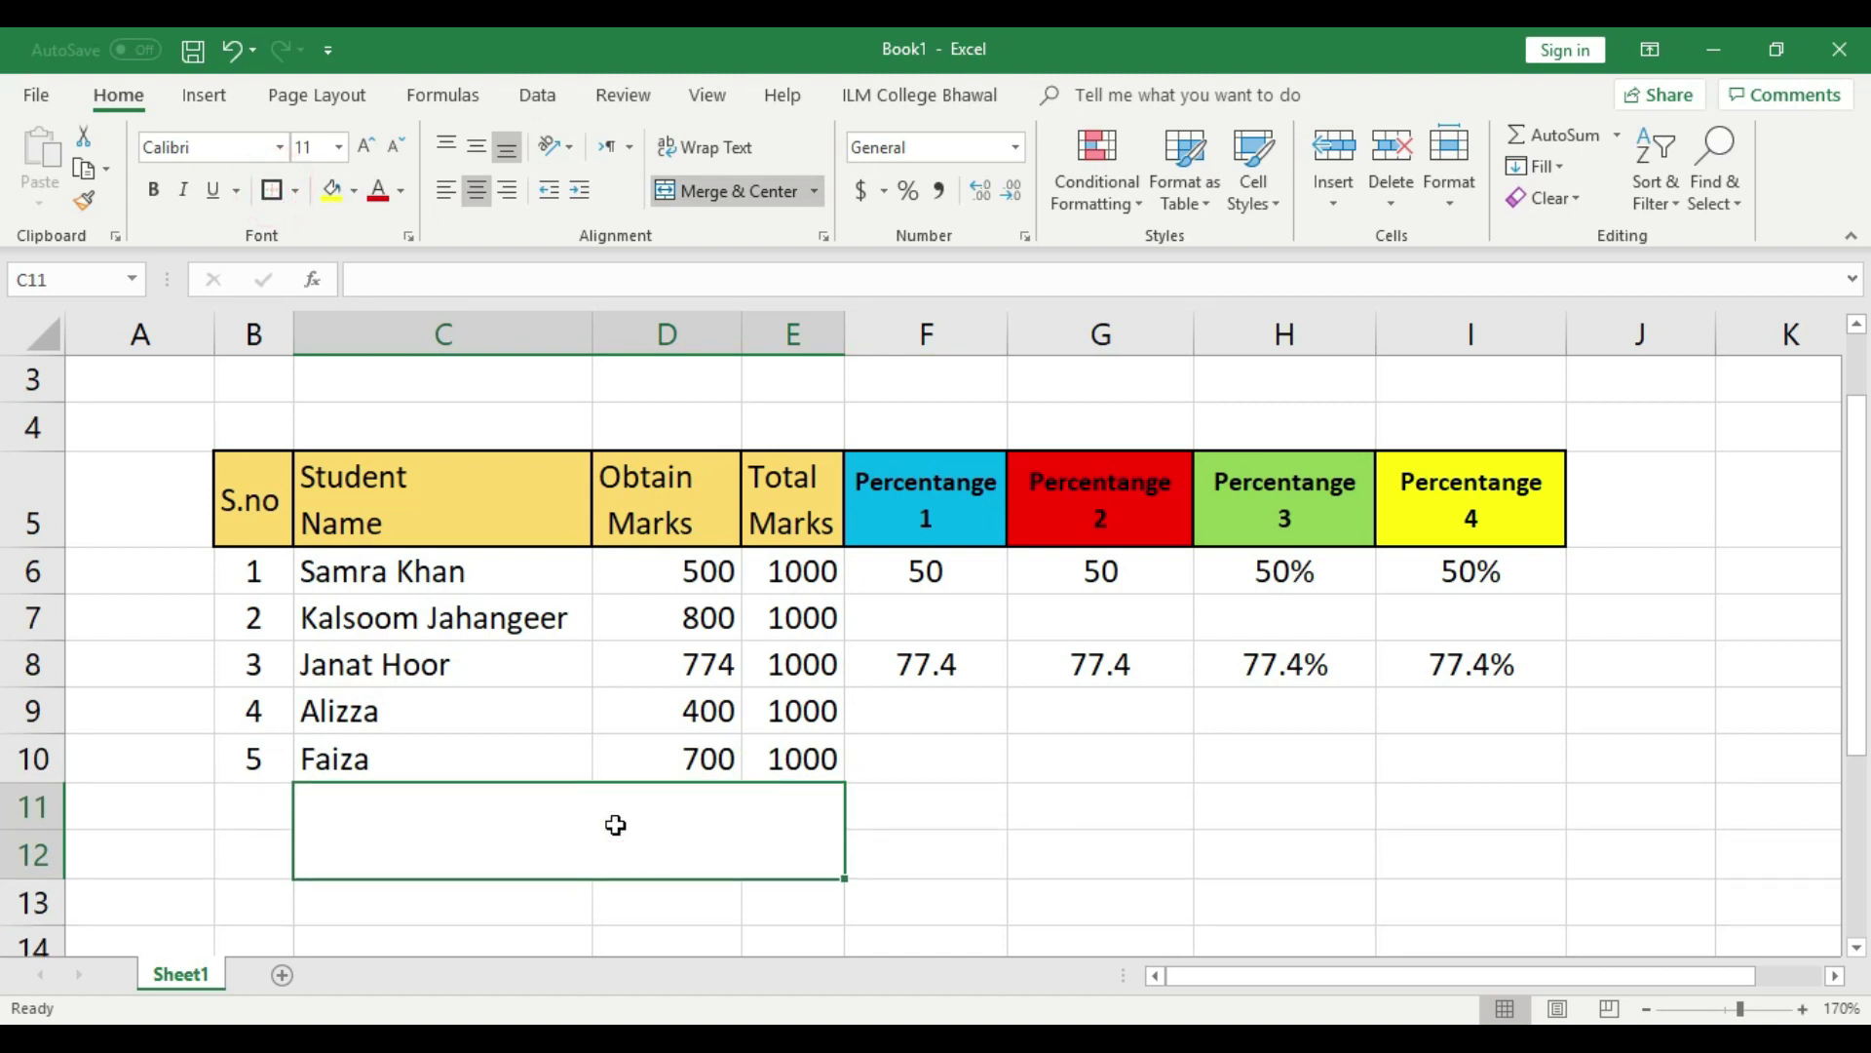
pyautogui.write('5000')
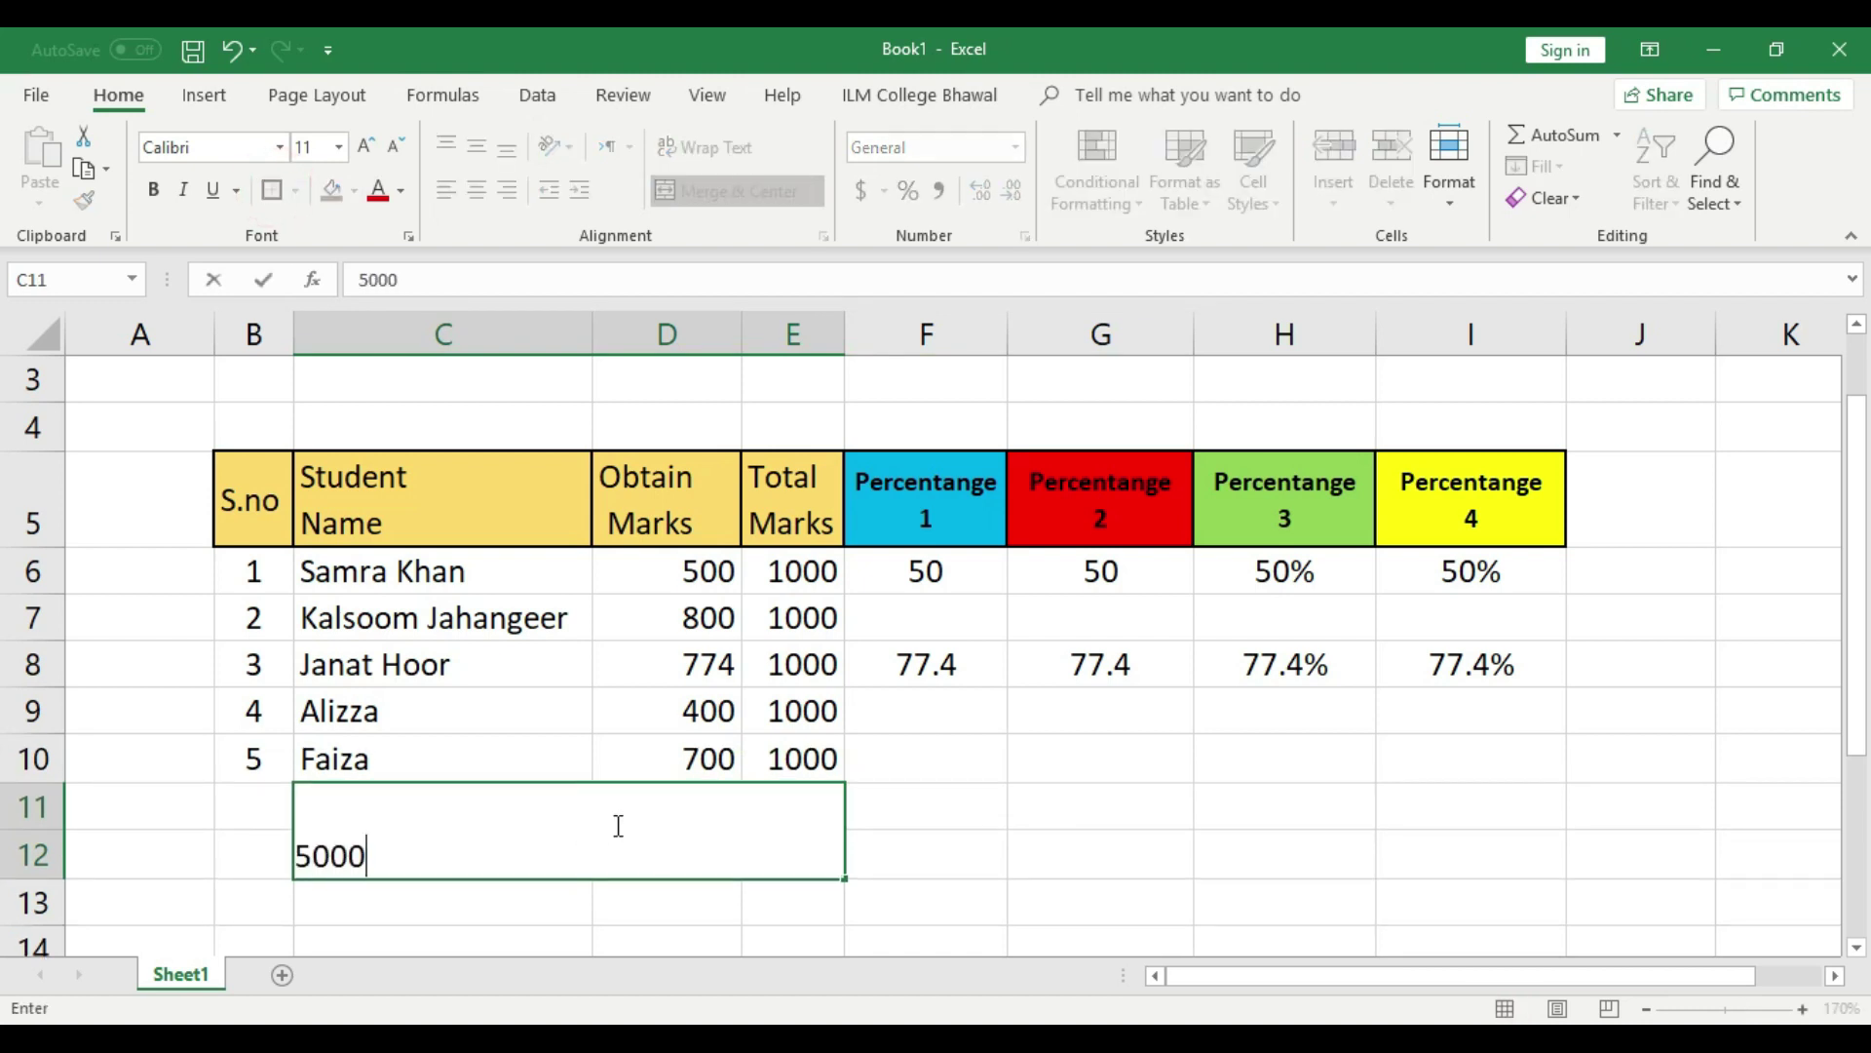
pyautogui.press('BackSpace')
pyautogui.click(973, 832)
pyautogui.click(714, 819)
pyautogui.click(471, 139)
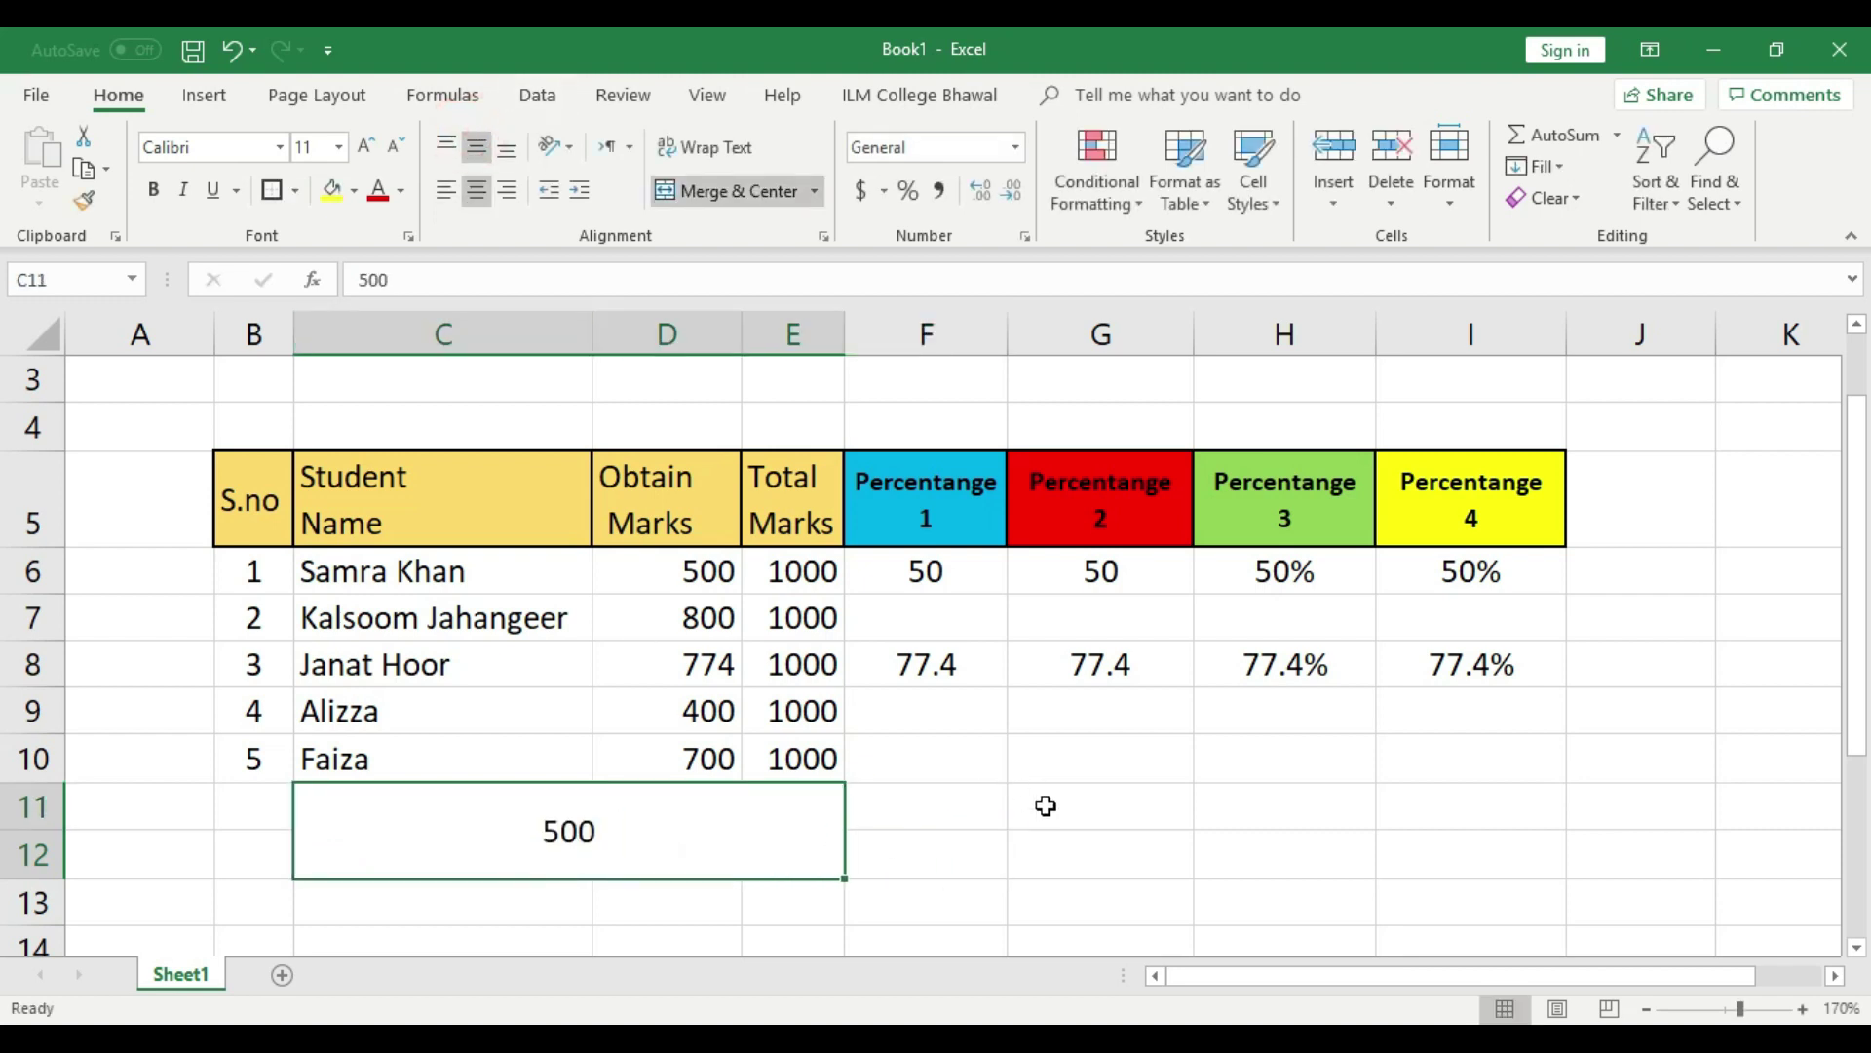
# Merge F11:F12 into one cell and enter 2.5.
pyautogui.moveTo(1004, 816); pyautogui.dragTo(1423, 852)
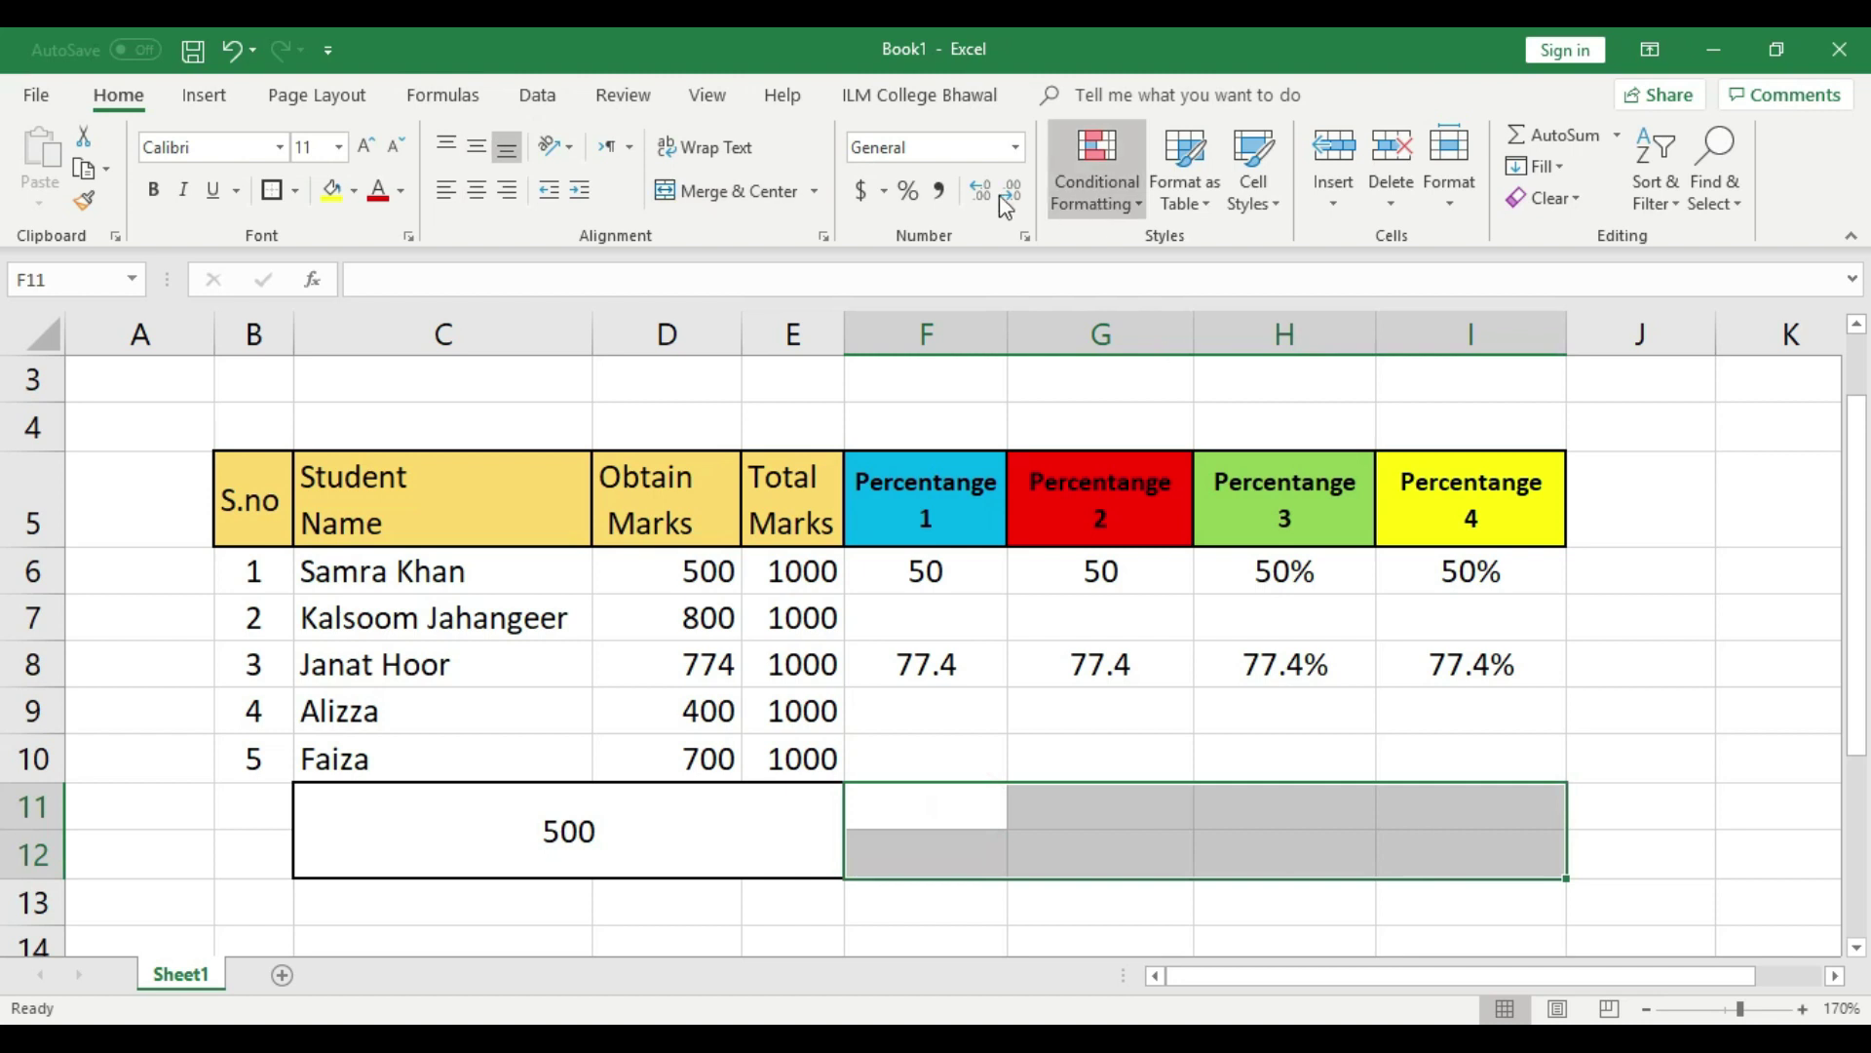
pyautogui.click(1171, 864)
pyautogui.moveTo(970, 792); pyautogui.dragTo(974, 851)
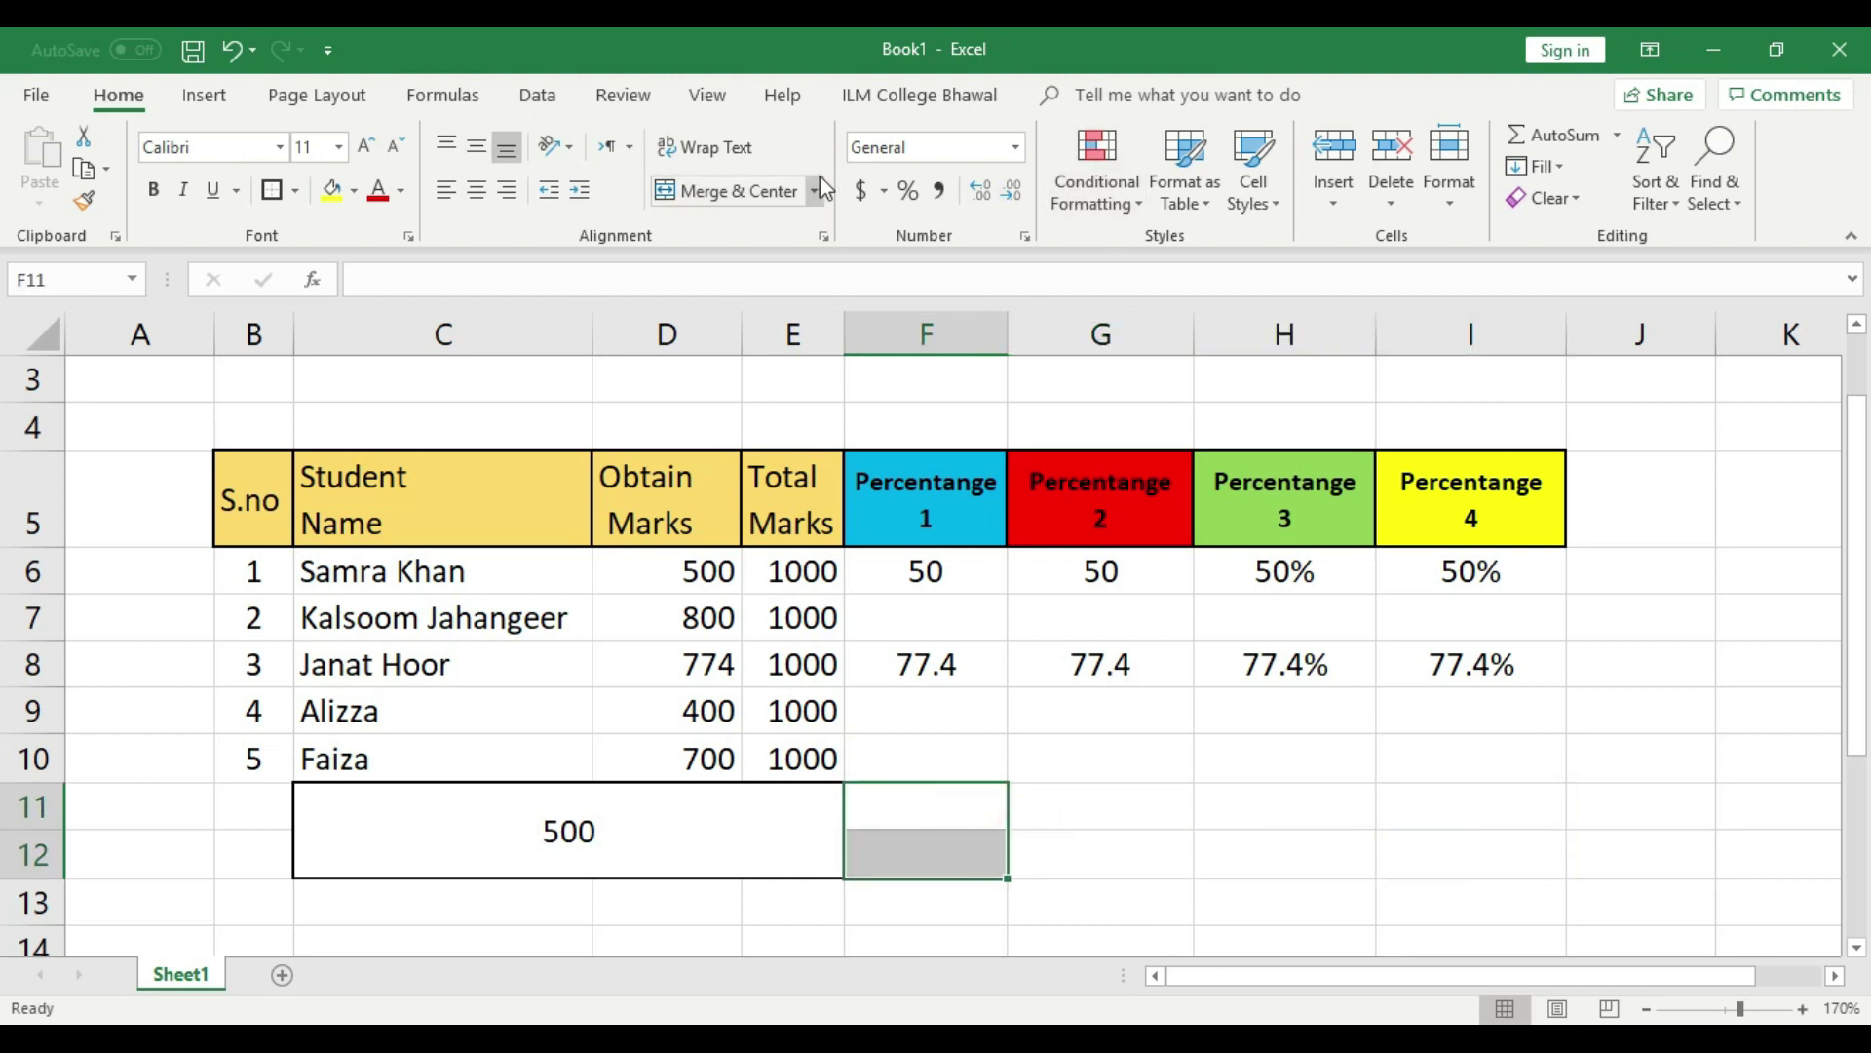
pyautogui.click(760, 190)
pyautogui.click(1220, 882)
pyautogui.doubleClick(969, 827)
pyautogui.write('2.5')
pyautogui.click(1136, 810)
# Middle-align the 2.5 cell and fill it yellow, then select G11:I12.
pyautogui.click(938, 827)
pyautogui.click(476, 146)
pyautogui.click(329, 193)
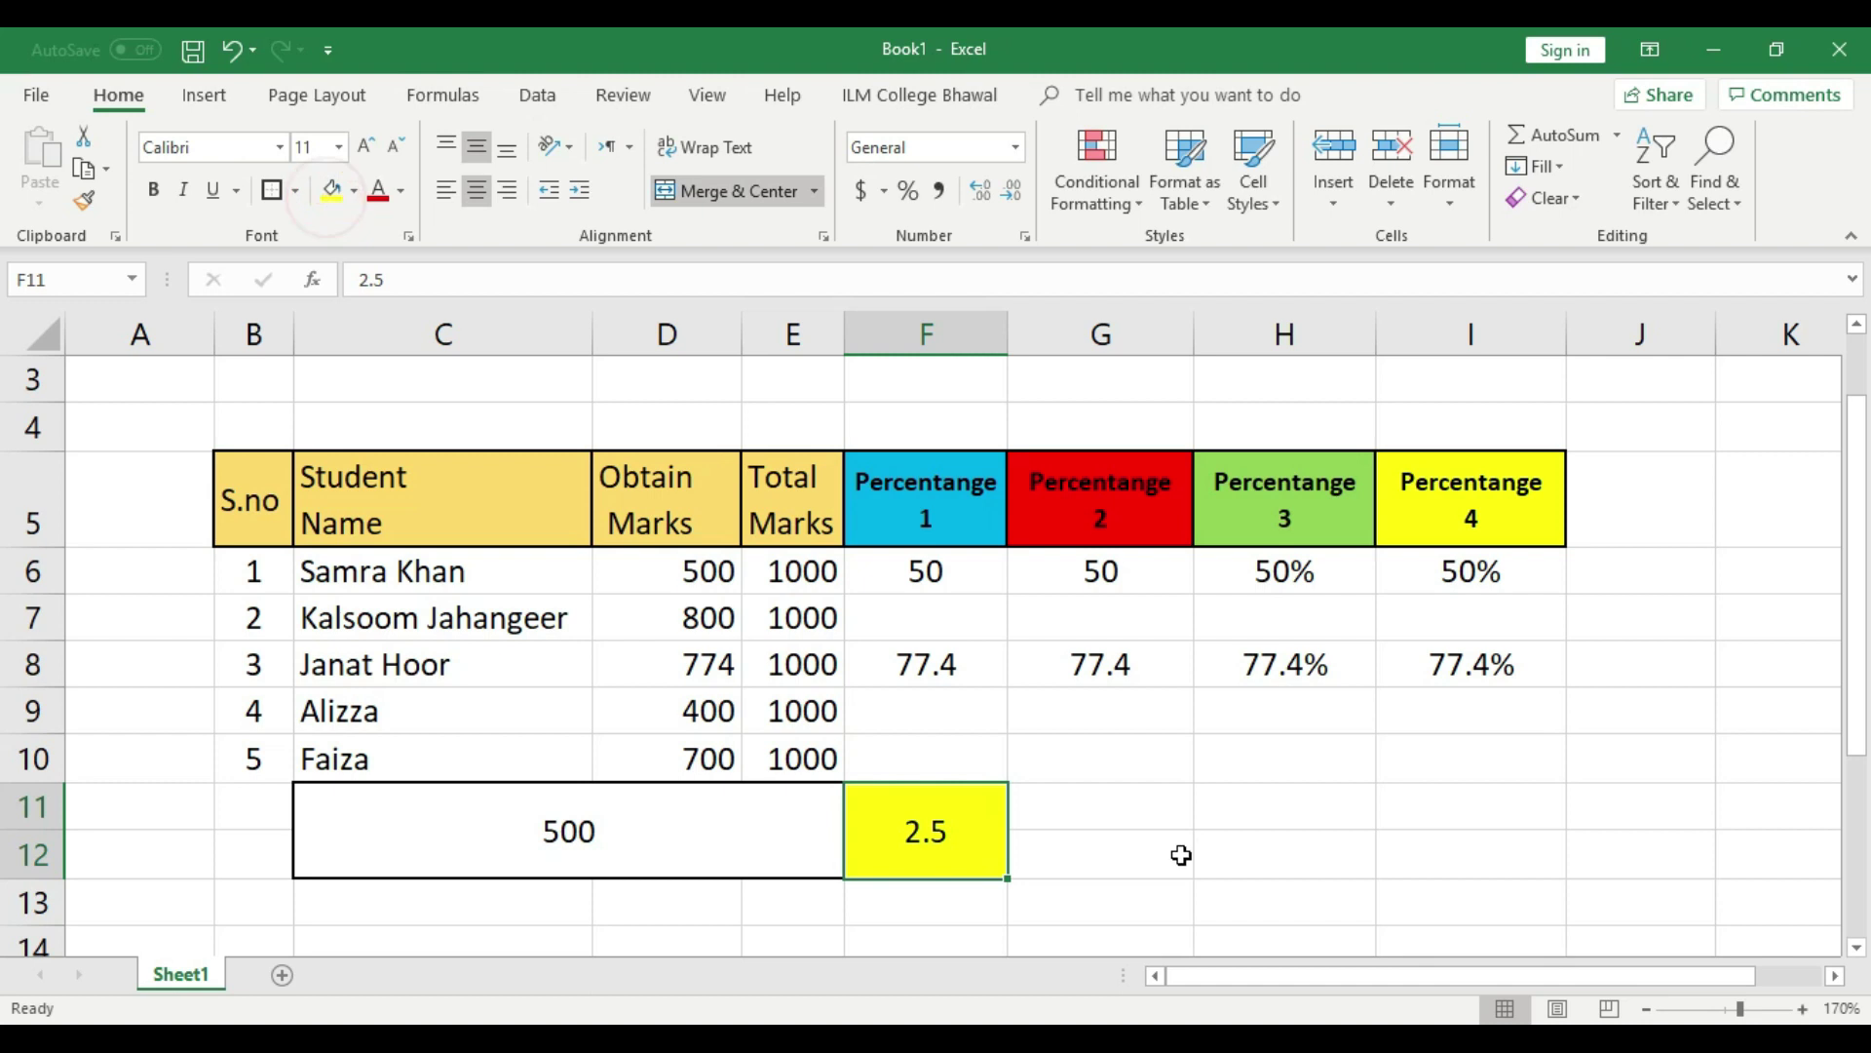
pyautogui.click(1179, 853)
pyautogui.click(598, 847)
pyautogui.click(898, 832)
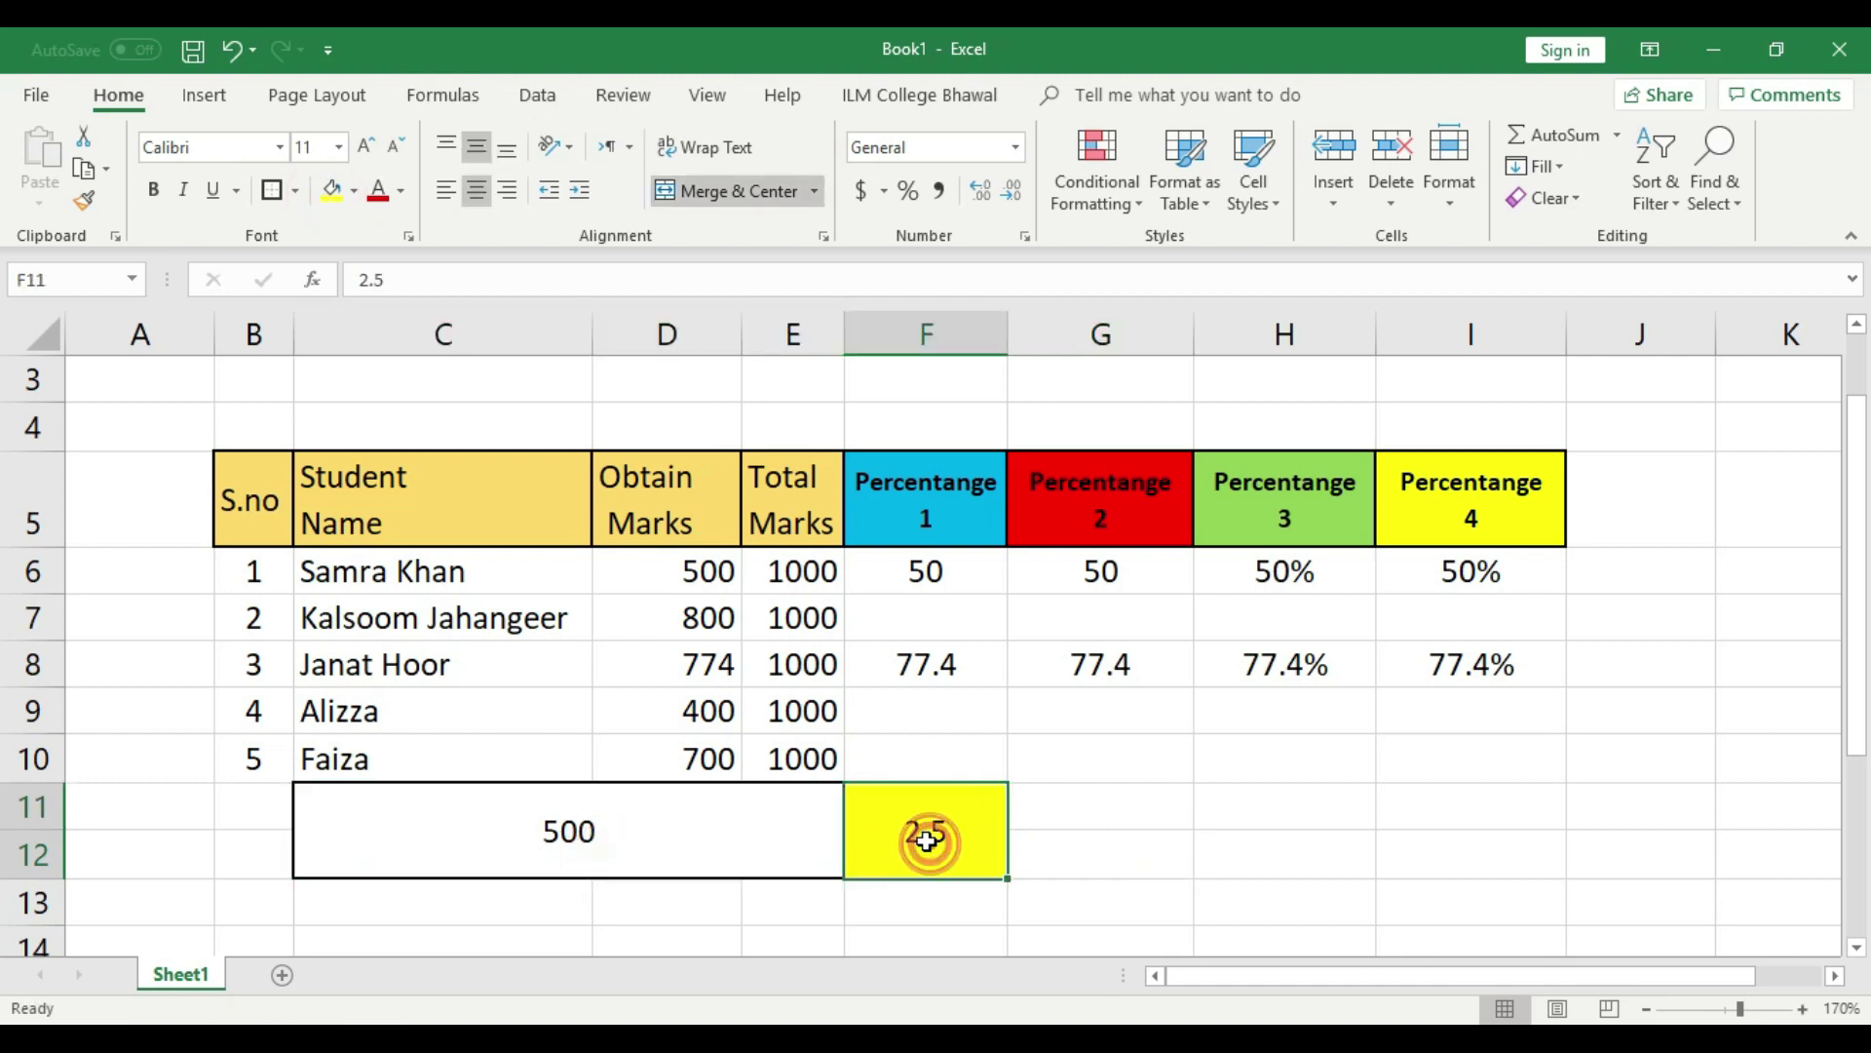
pyautogui.moveTo(1124, 794); pyautogui.dragTo(1521, 863)
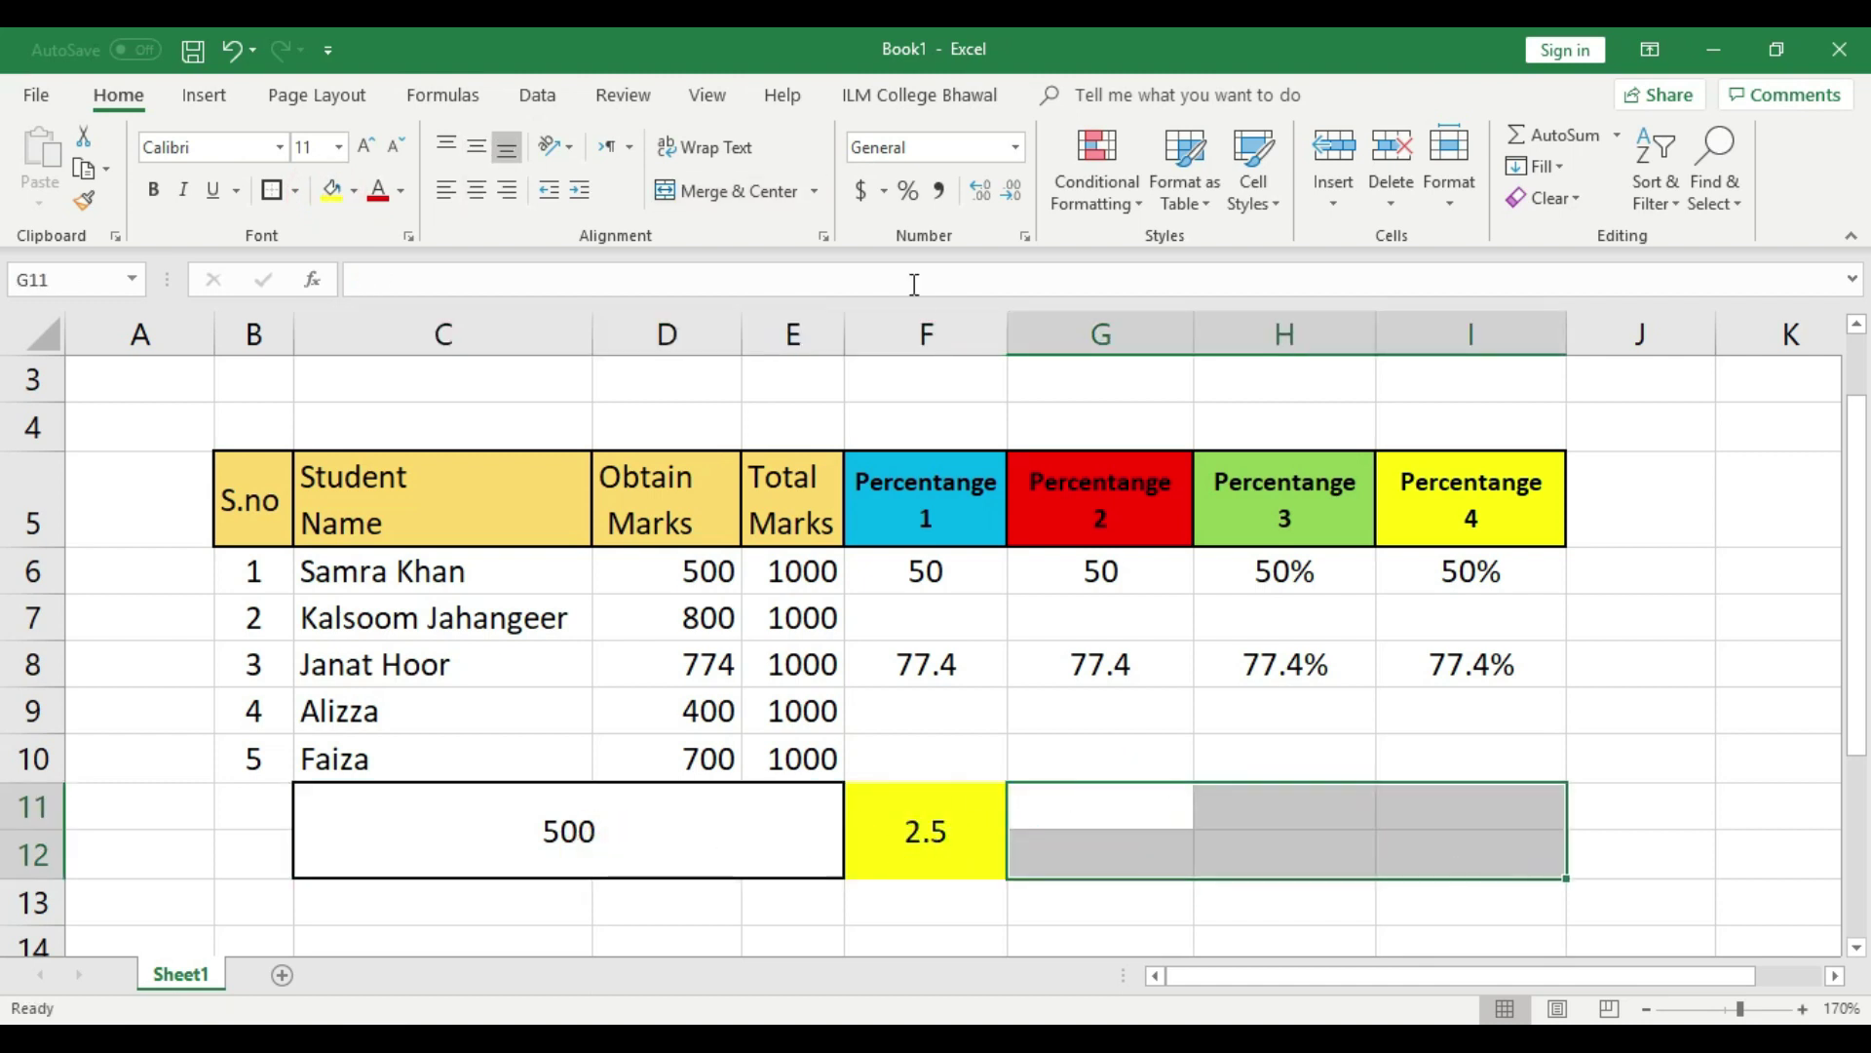
# Merge G11:I12 into a single centred cell.
pyautogui.click(740, 190)
pyautogui.click(1609, 752)
pyautogui.click(1219, 824)
pyautogui.click(1282, 894)
# Enter =C11/100*F11 in the merged cell to get 12.5, middle-aligned.
pyautogui.doubleClick(1282, 838)
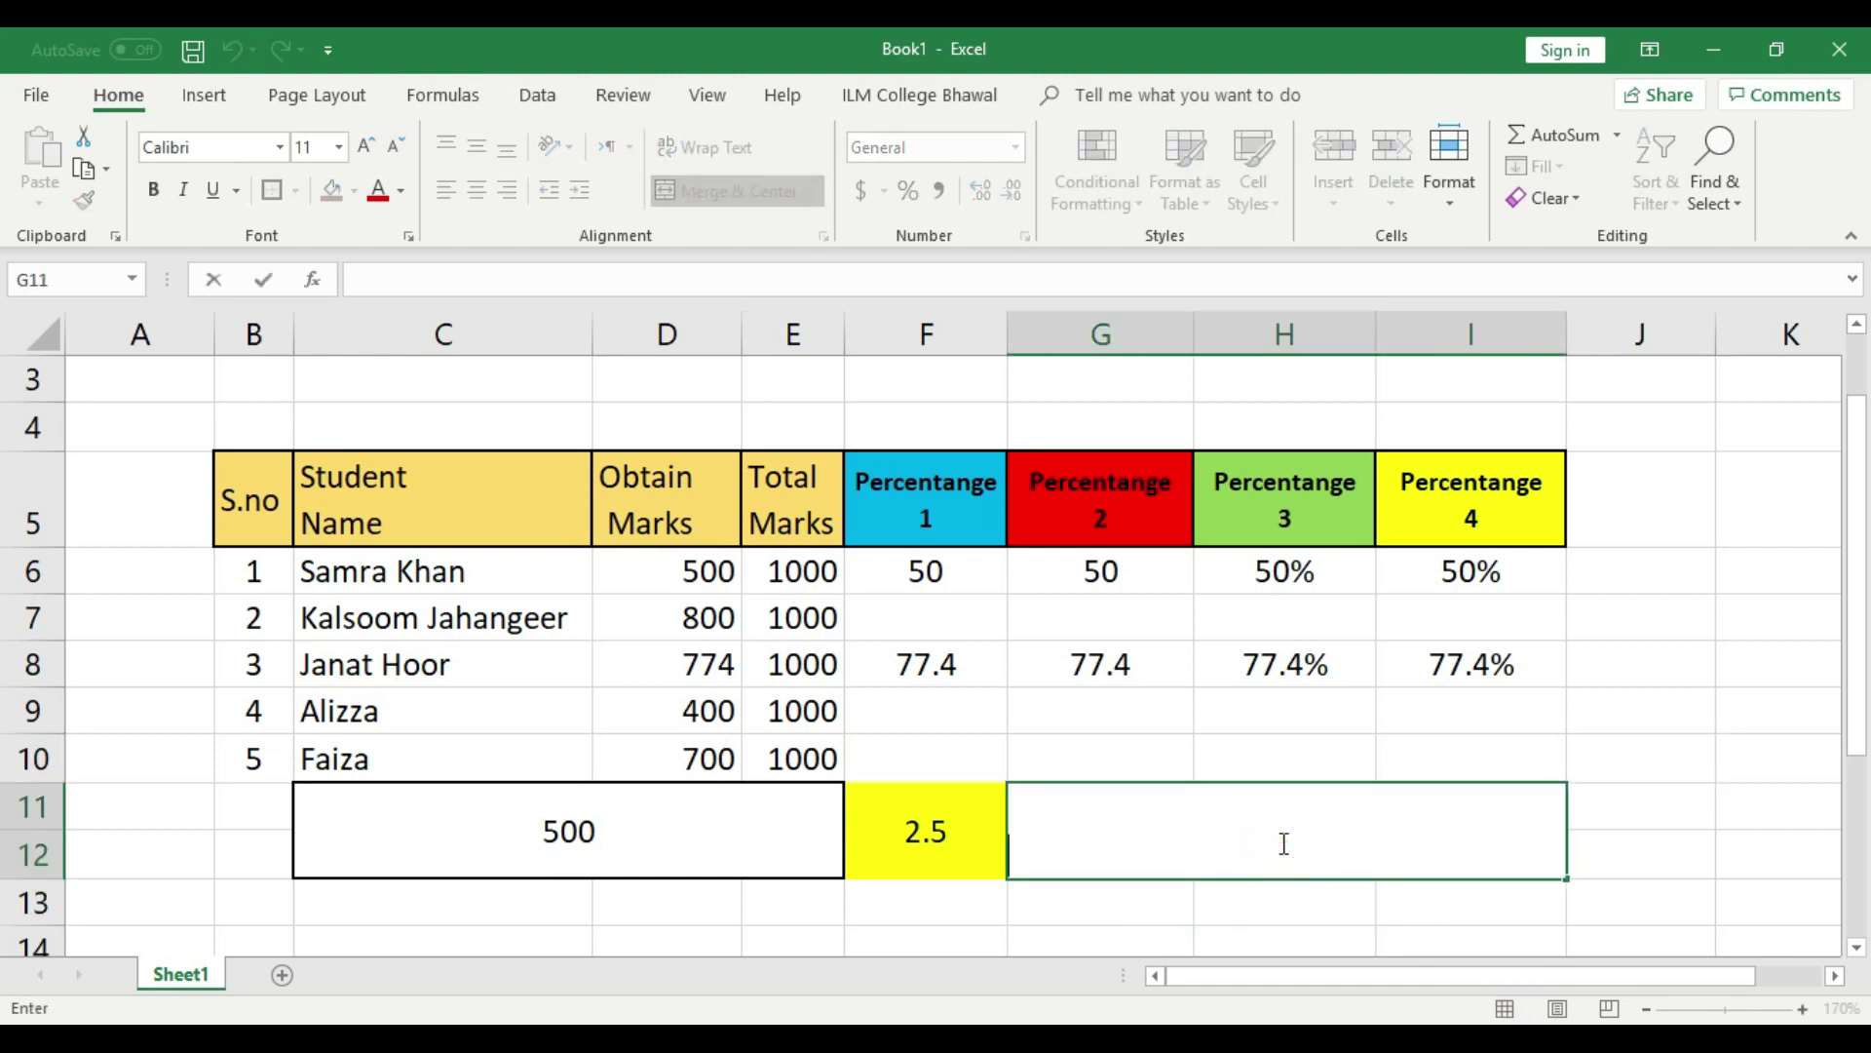
pyautogui.write('=')
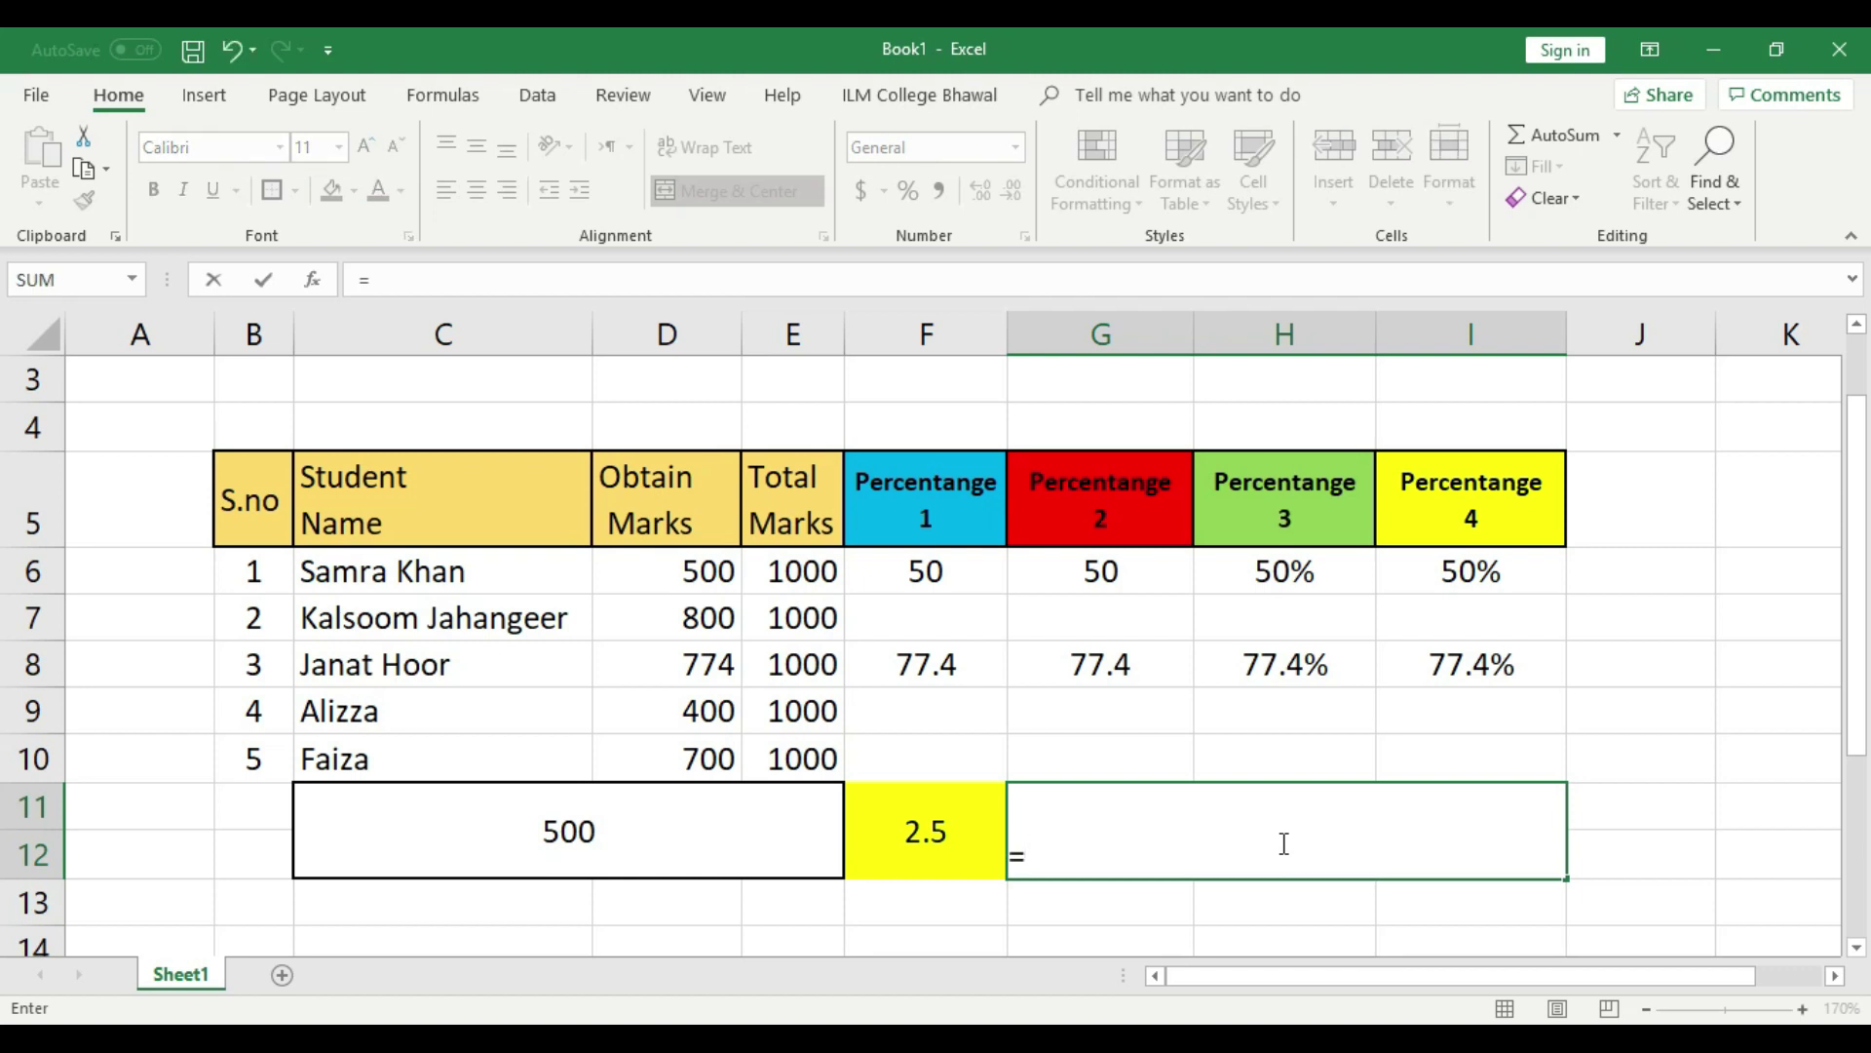
pyautogui.click(723, 836)
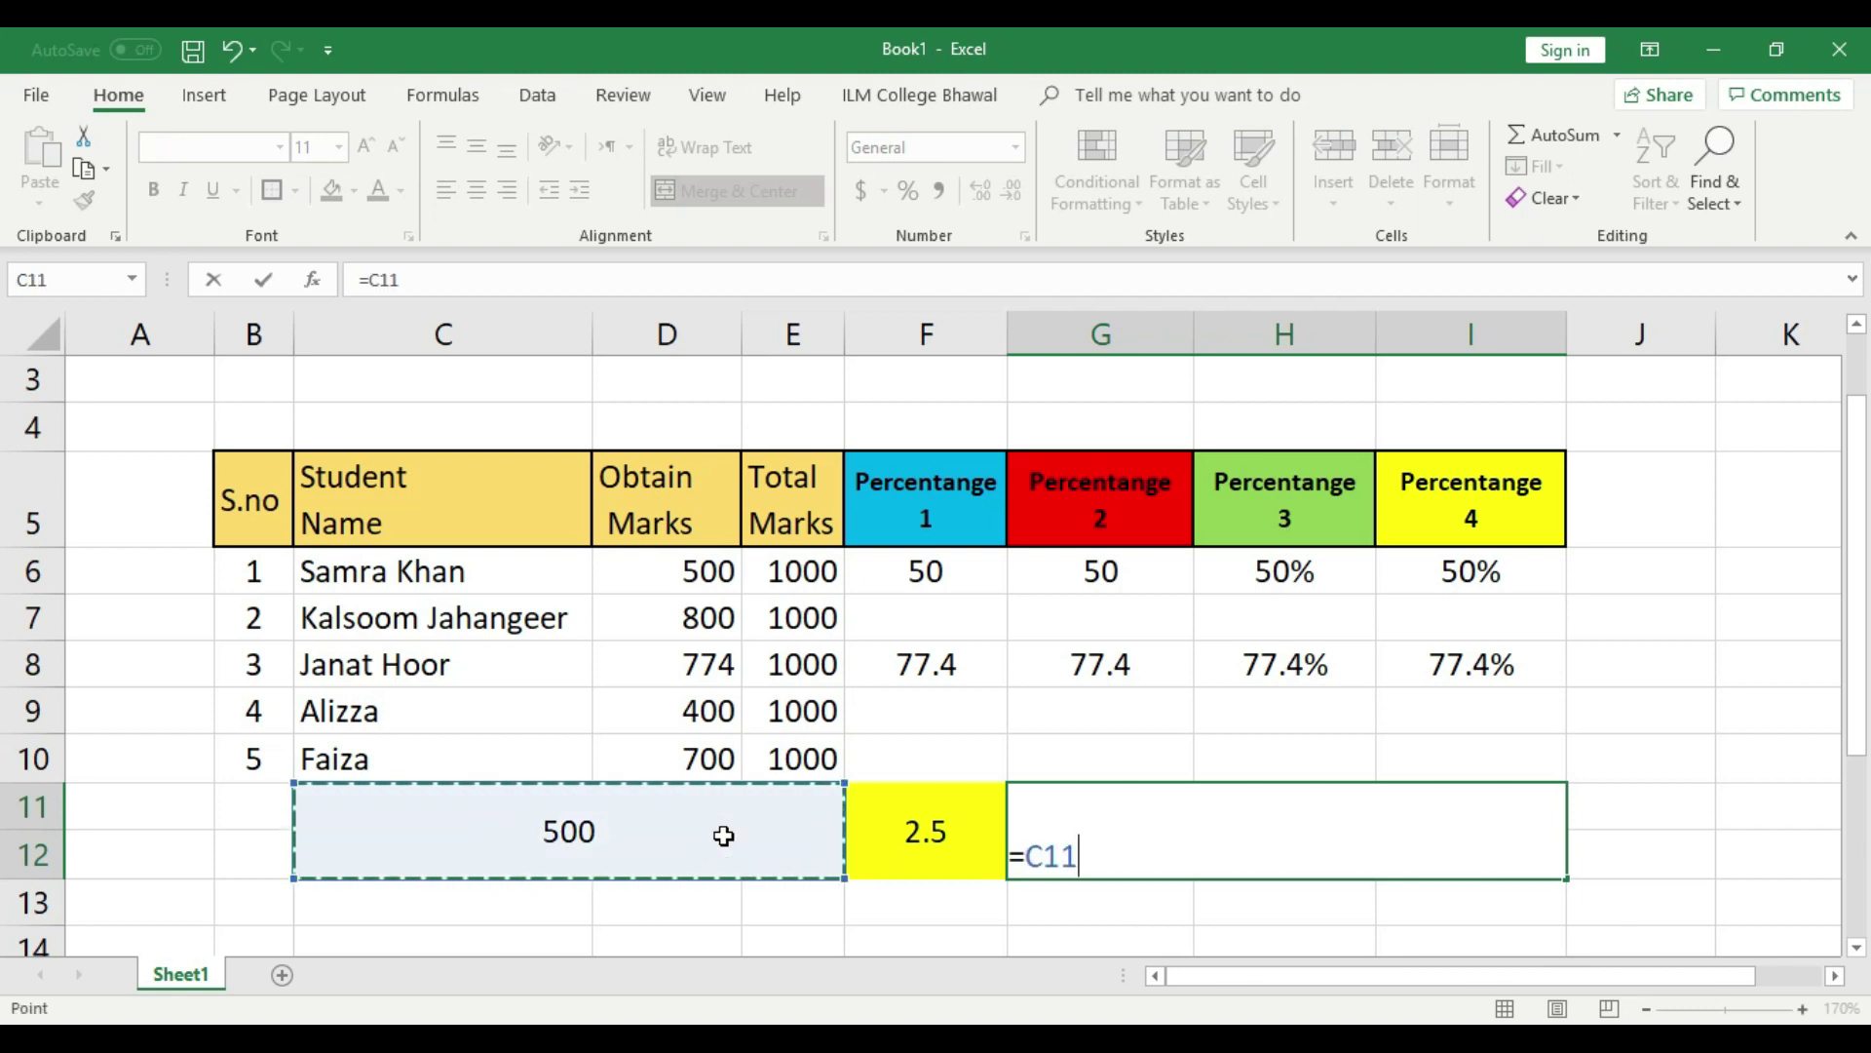
pyautogui.write('*')
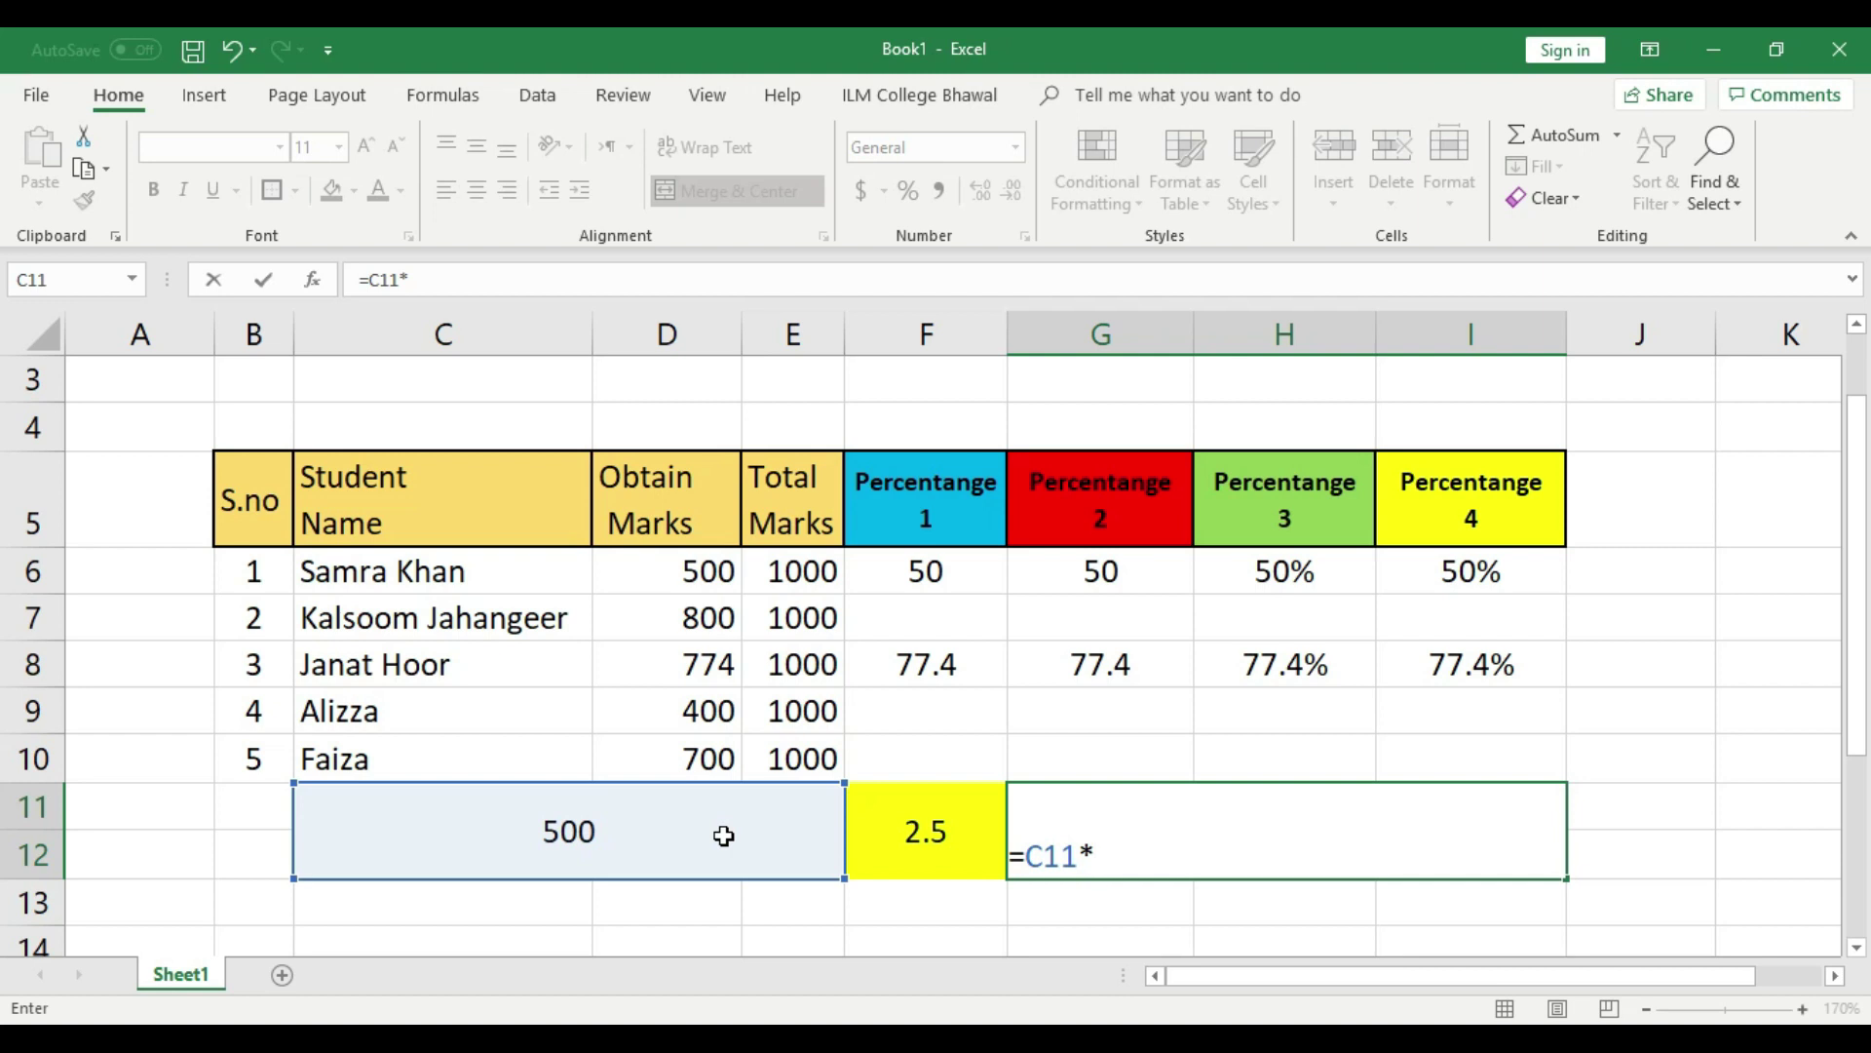
pyautogui.press('BackSpace')
pyautogui.write('/100')
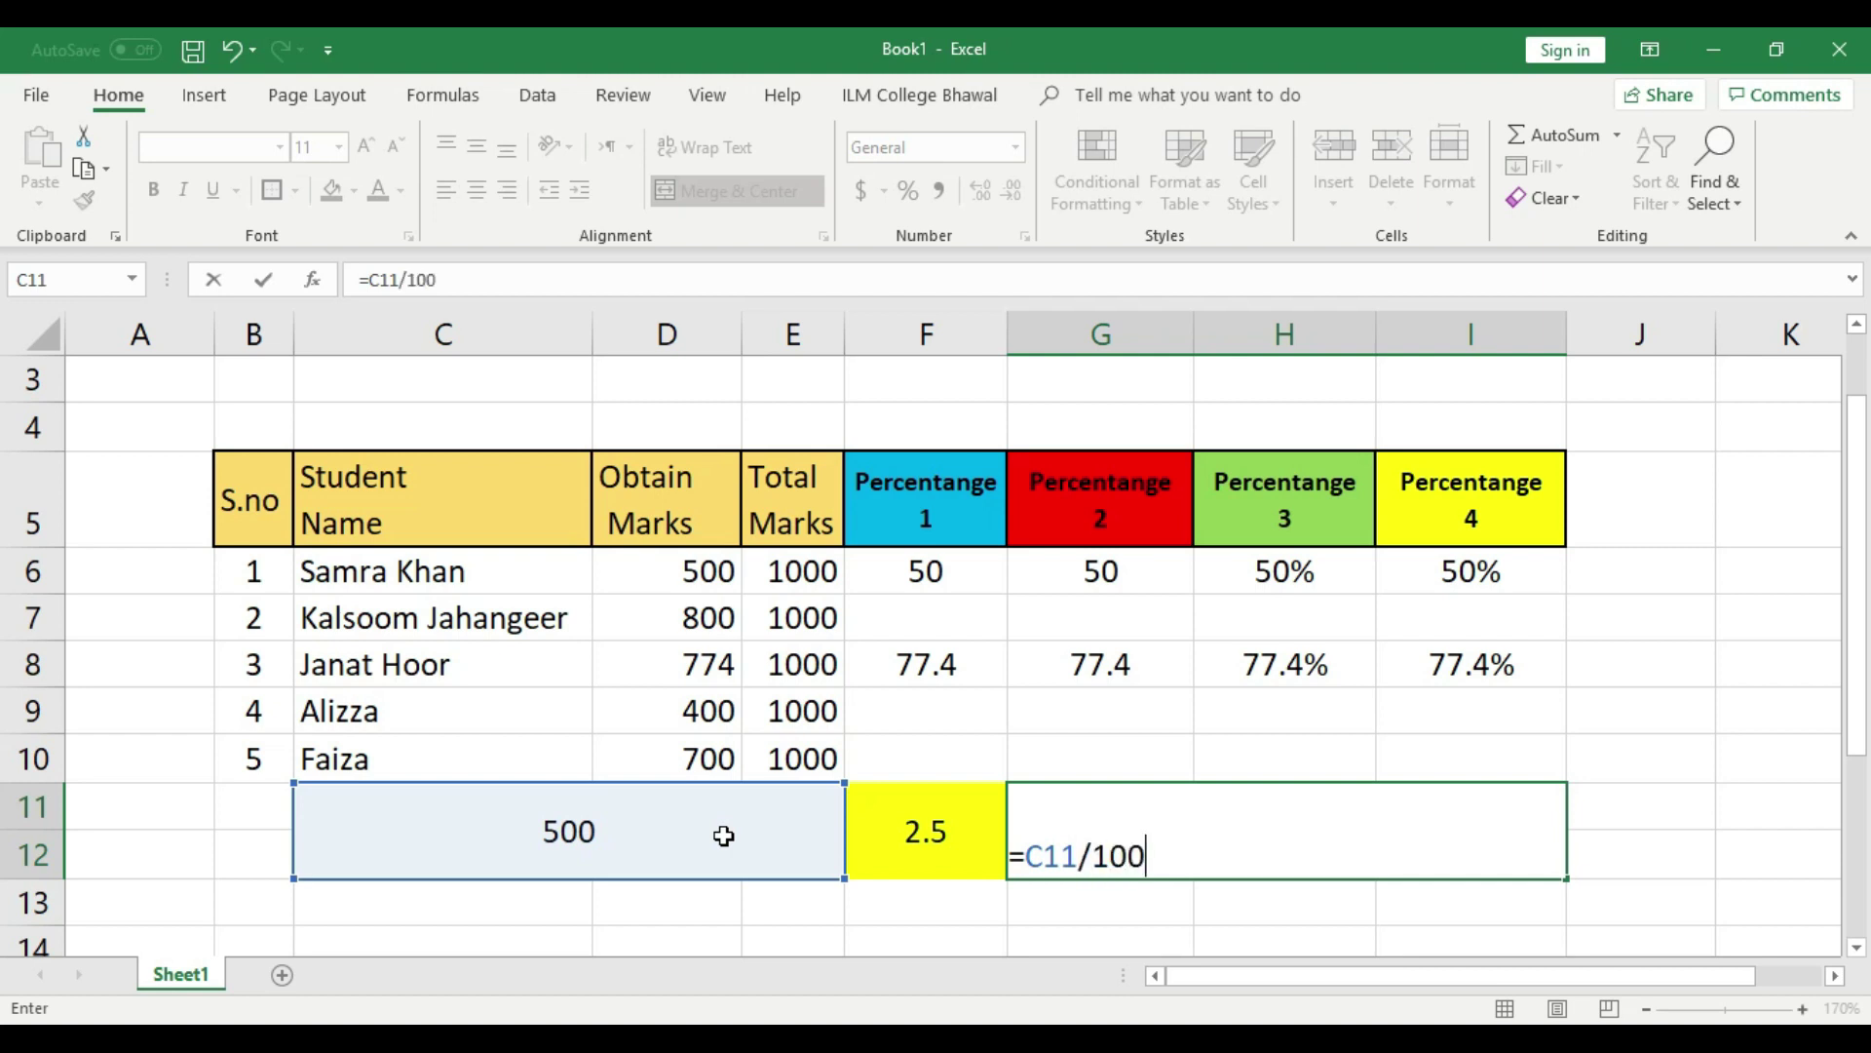
pyautogui.write('*')
pyautogui.click(969, 810)
pyautogui.press('Return')
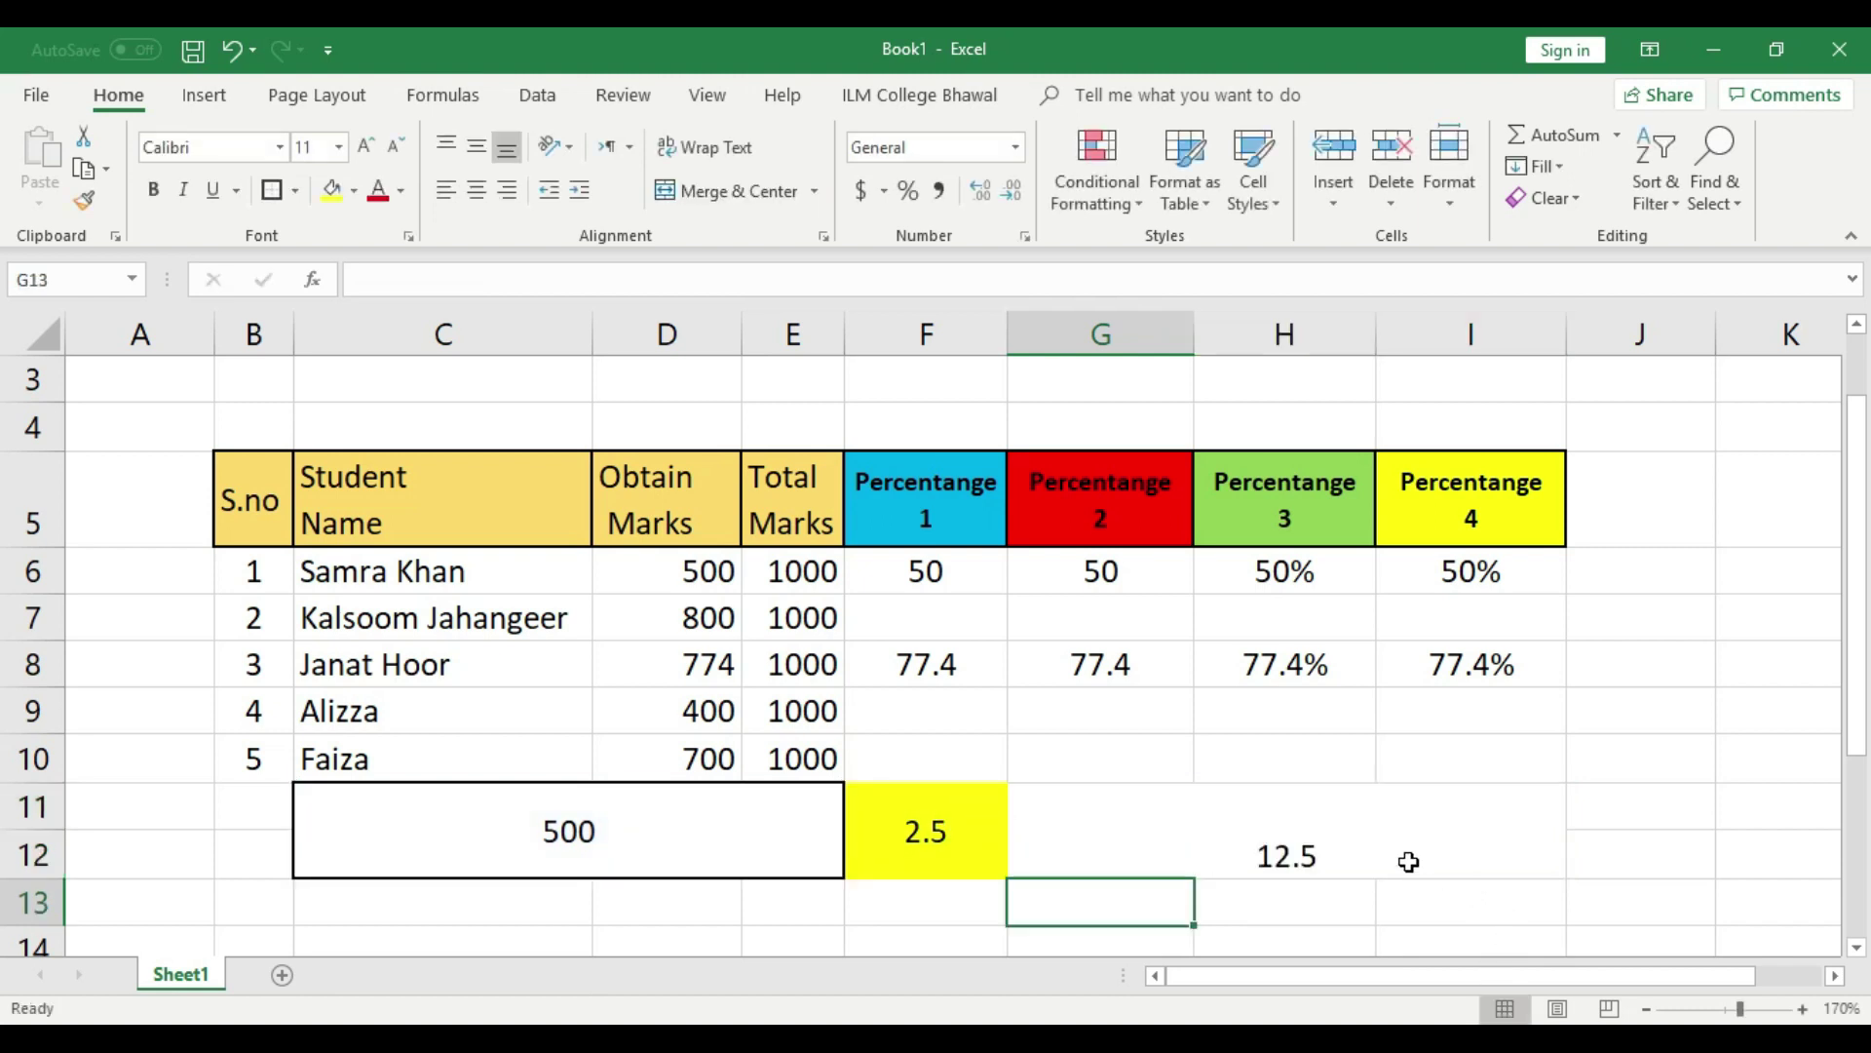
pyautogui.click(1383, 836)
pyautogui.click(482, 145)
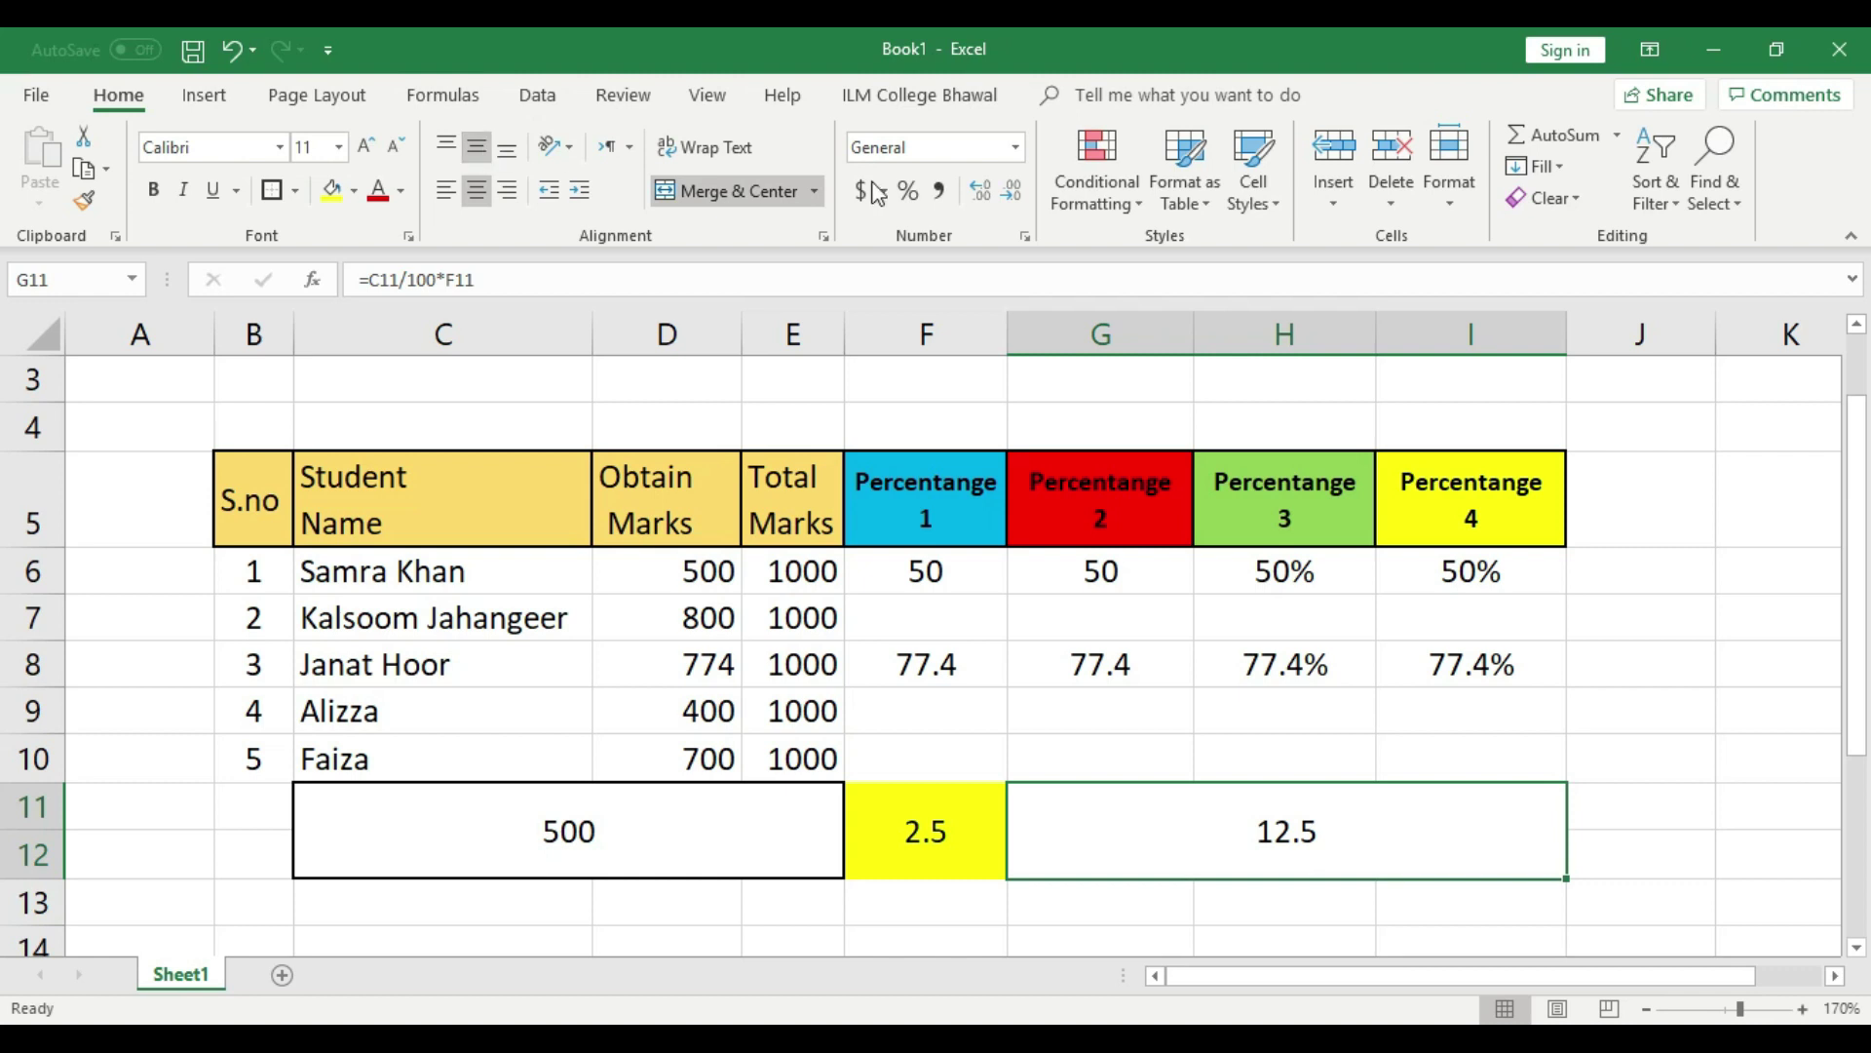
# Review the Percentage 2 and 3 headings, then minimize Excel and Chrome to the desktop.
pyautogui.click(1014, 430)
pyautogui.click(1120, 478)
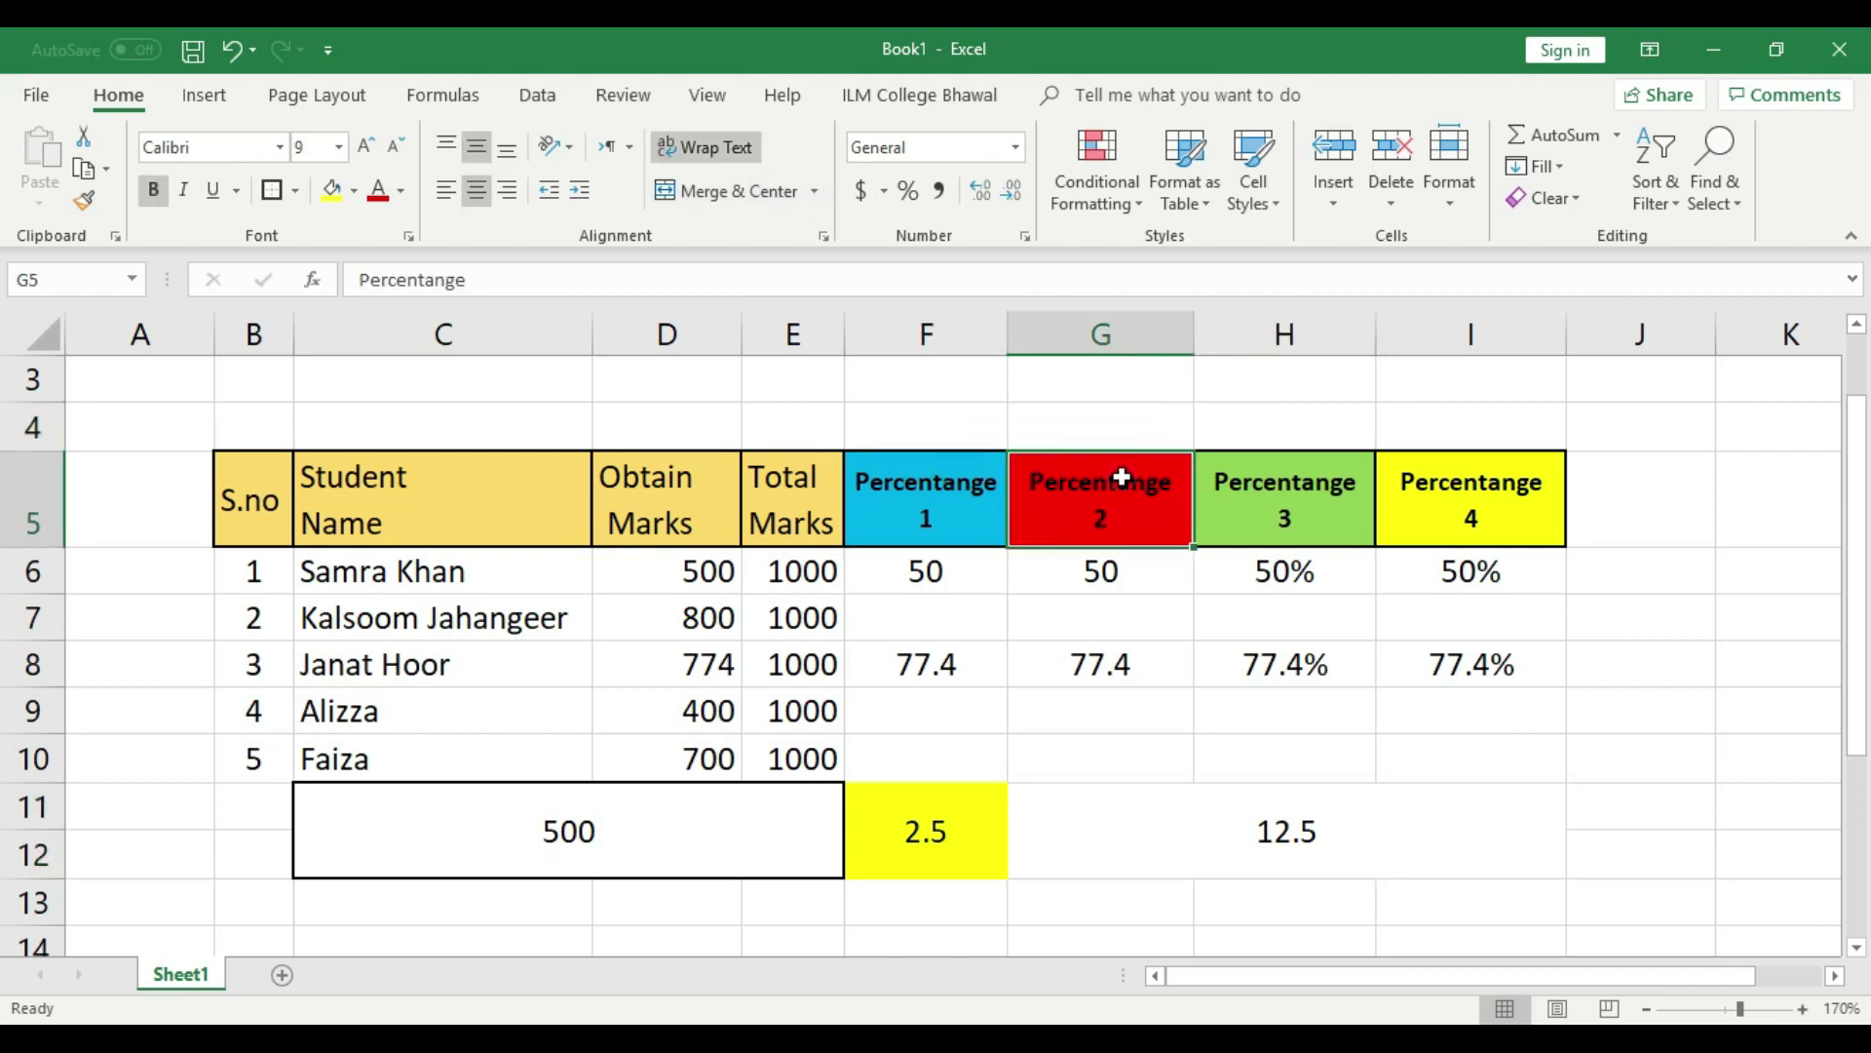
pyautogui.click(1302, 486)
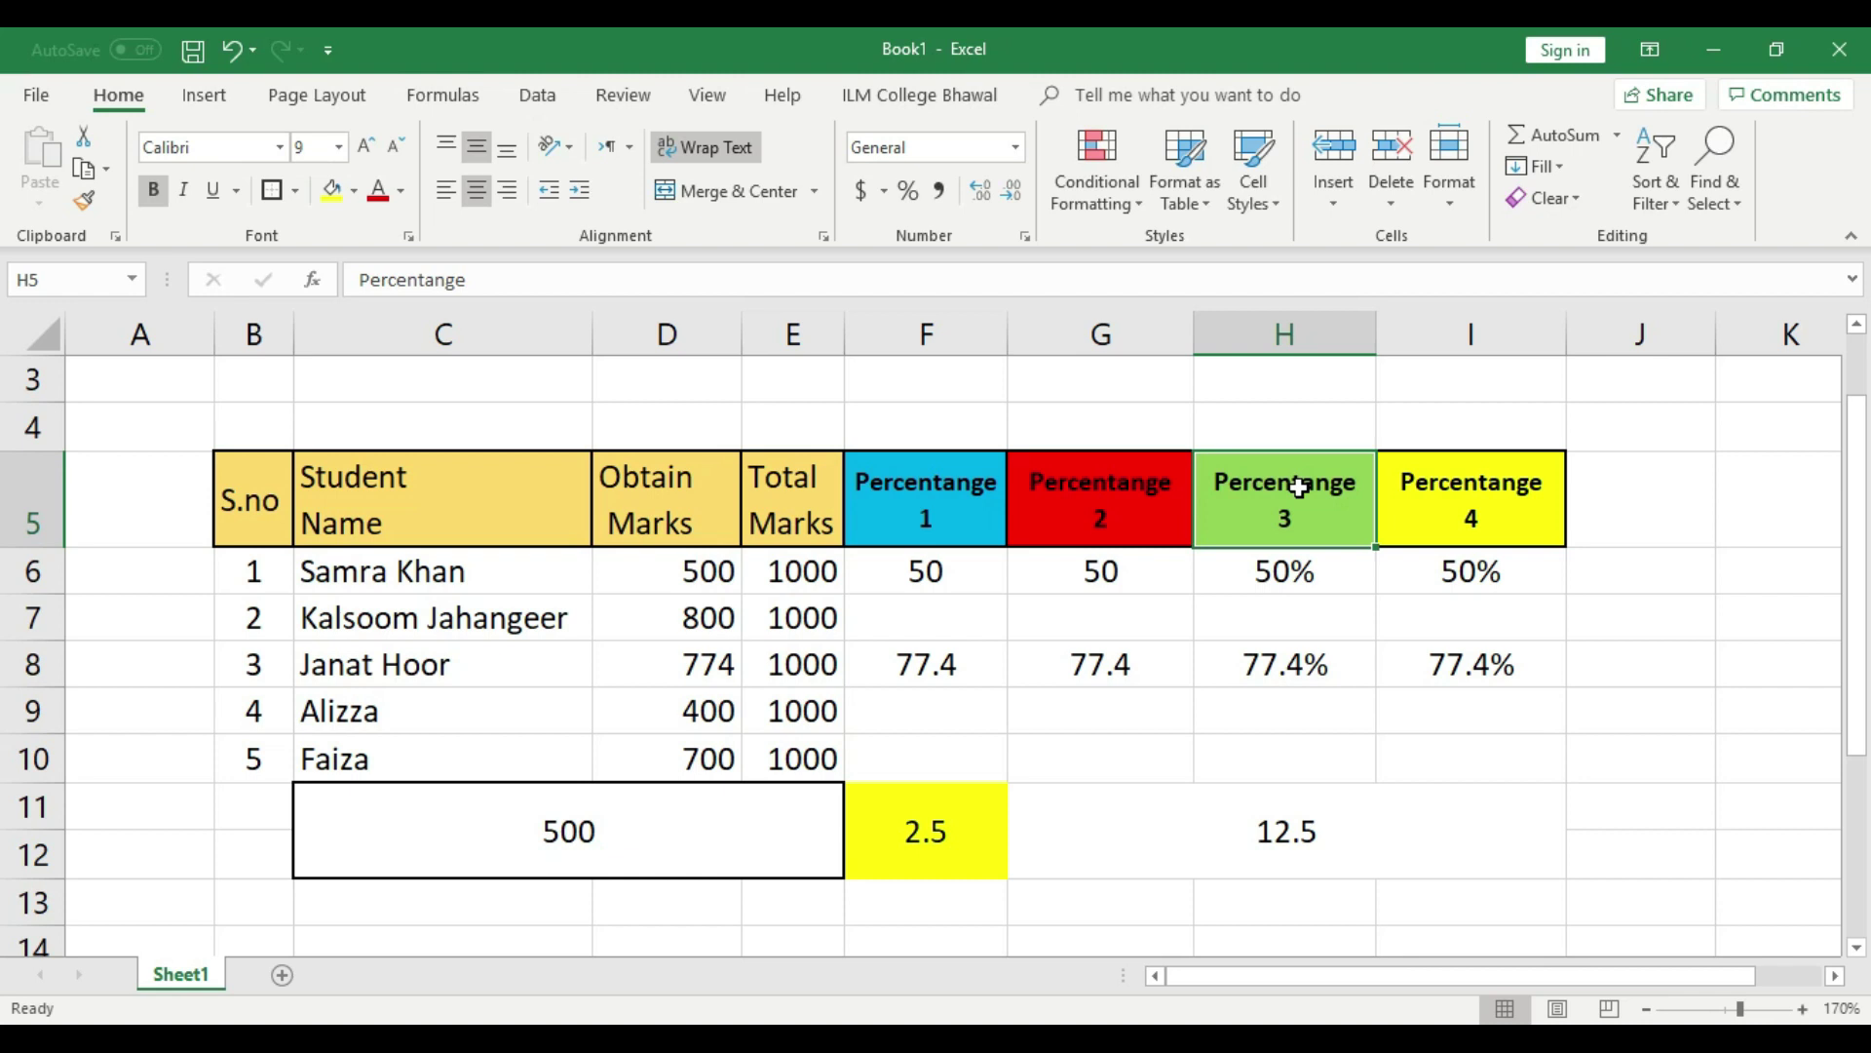
pyautogui.click(1715, 49)
pyautogui.click(1716, 51)
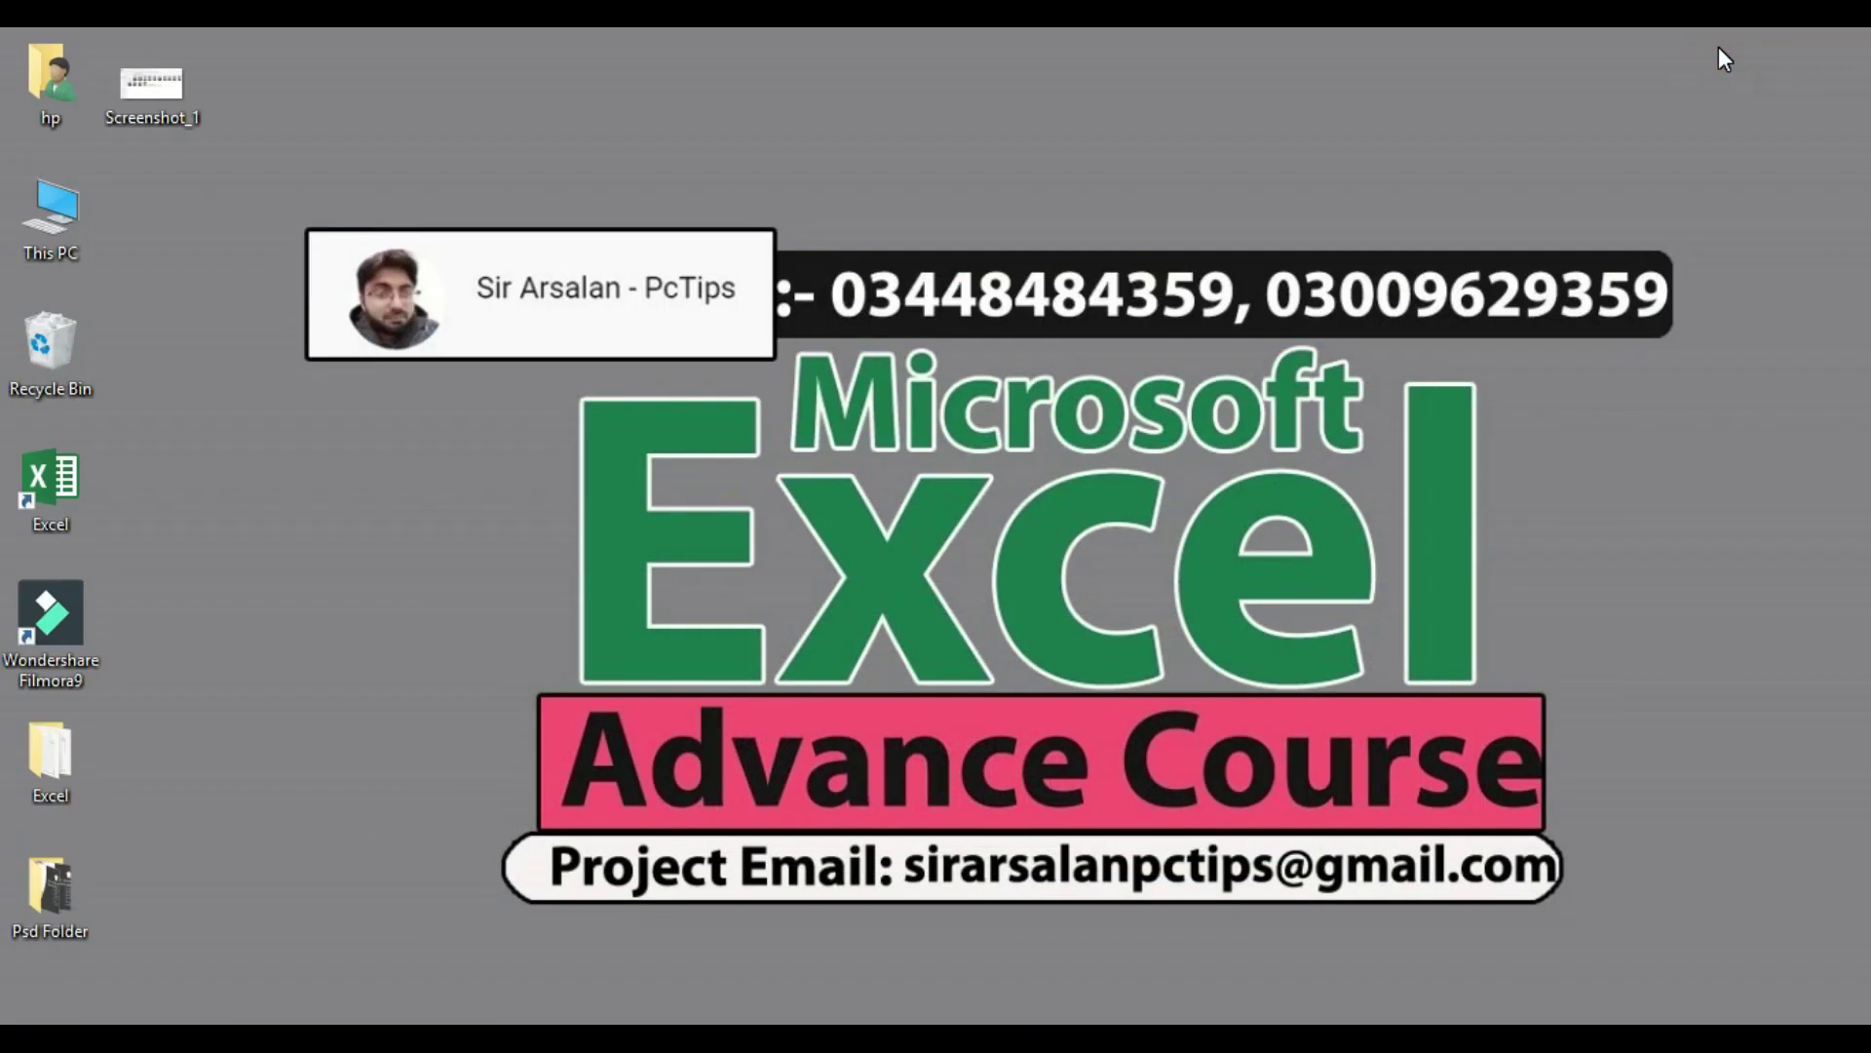